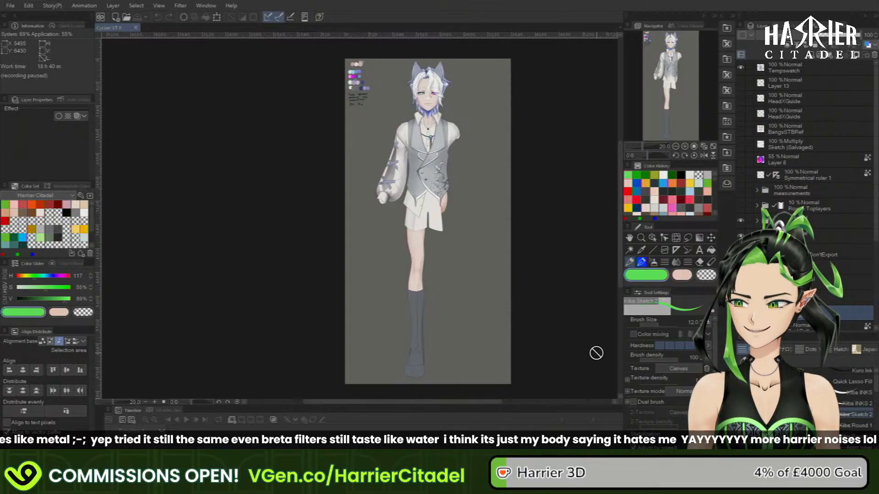
- Sample the blue-grey of the boot on the canvas as the drawing colour
click(685, 147)
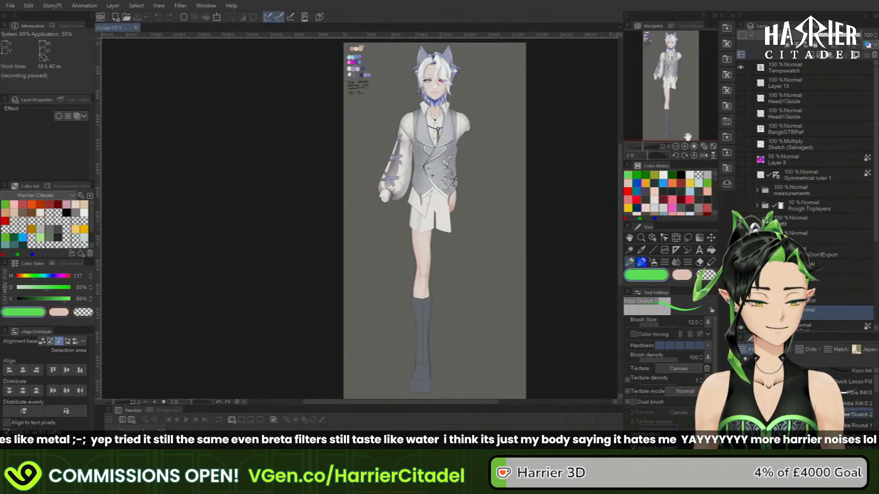
click(684, 147)
click(684, 147)
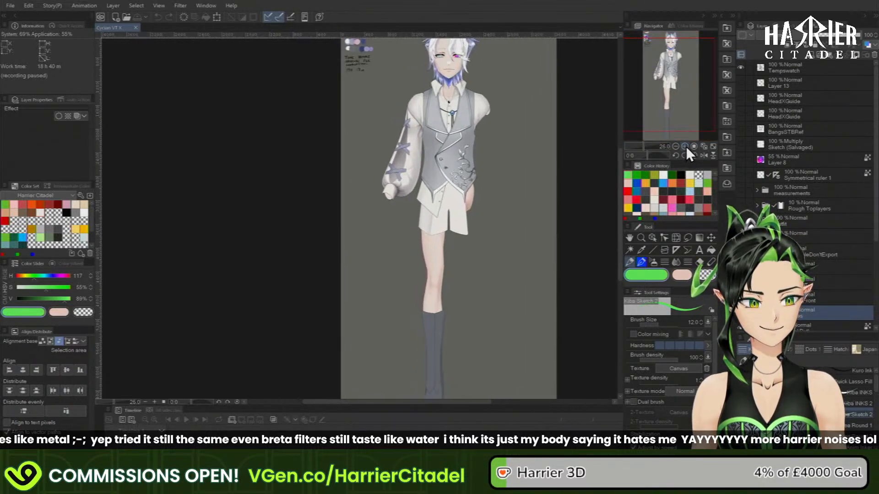
click(685, 146)
click(684, 146)
click(659, 120)
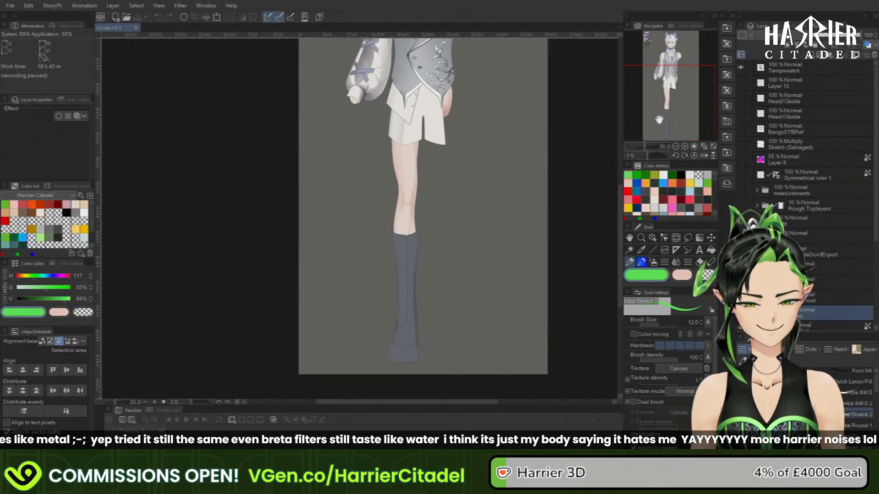
alt+click(402, 258)
click(695, 88)
drag(695, 89, 694, 120)
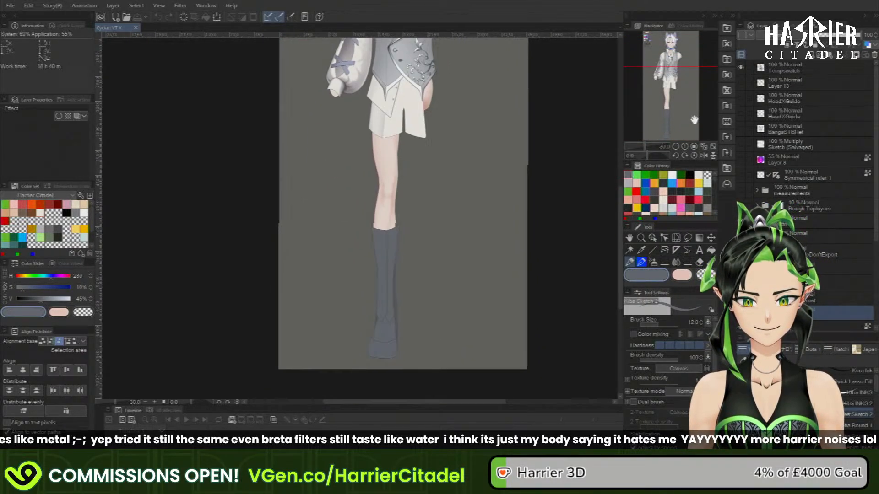
- Frame the boot at 70% zoom and expand the Outfit layer folder down to the boot part folders
click(704, 147)
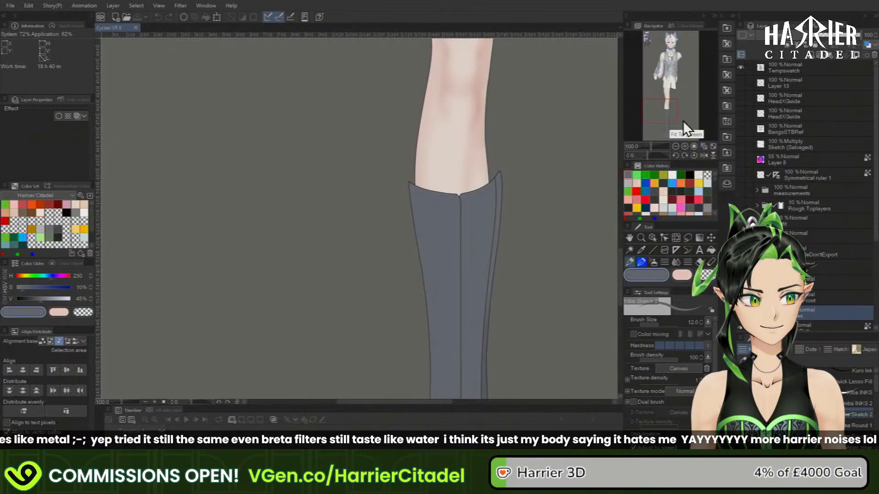
drag(675, 120, 674, 132)
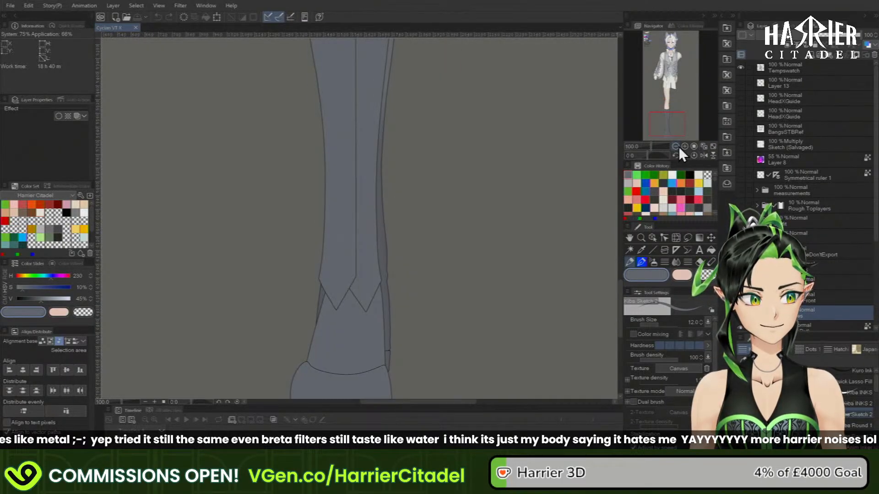
click(676, 146)
click(677, 147)
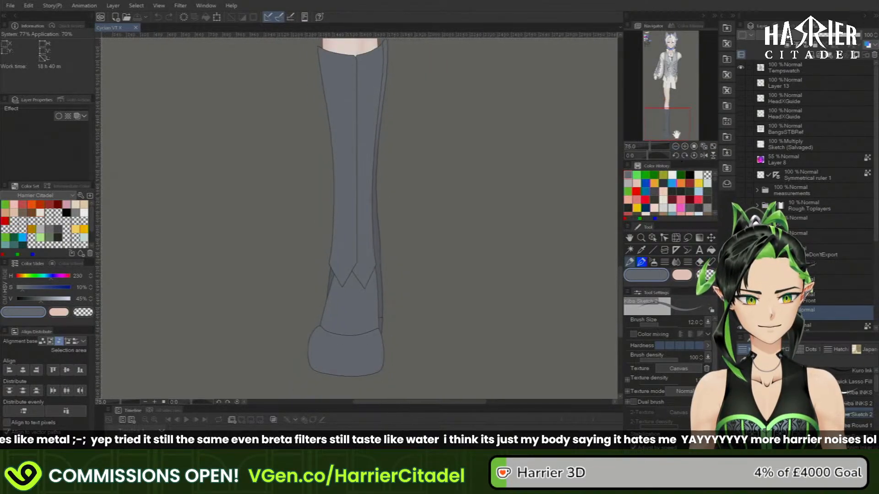
click(676, 146)
click(676, 147)
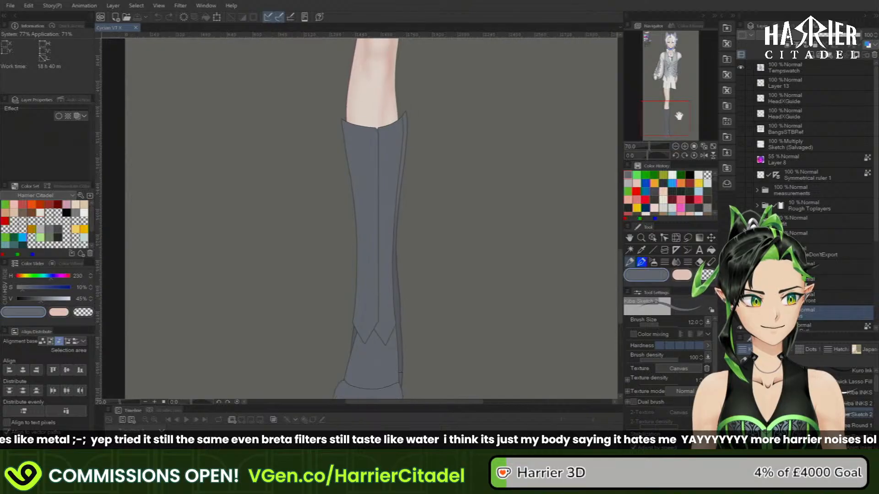
drag(679, 116, 679, 112)
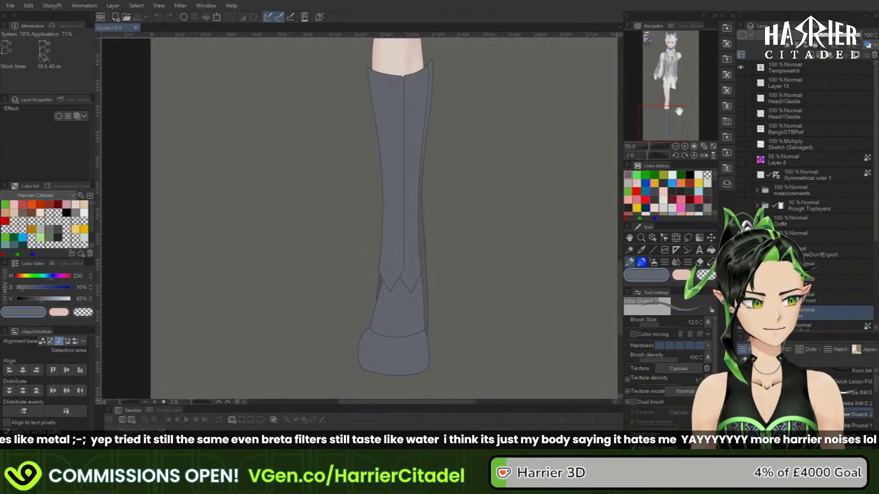
click(791, 236)
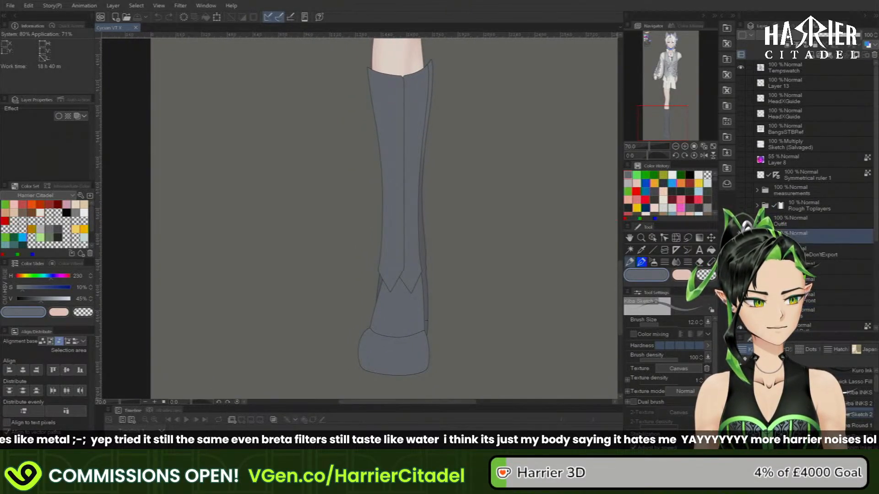
click(757, 236)
click(757, 222)
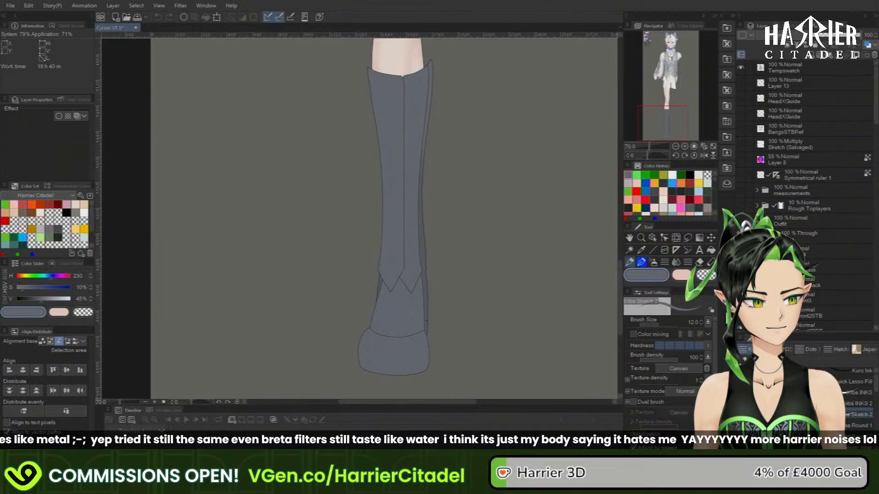
drag(876, 119, 874, 294)
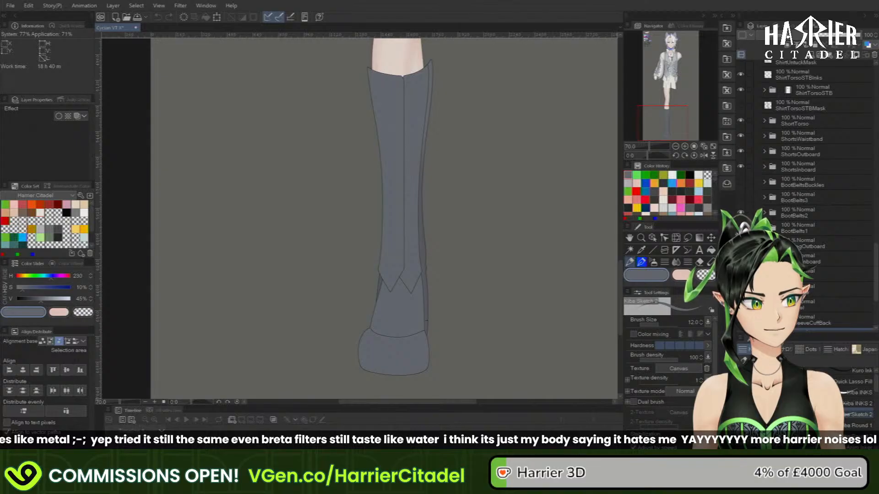
- Hide the BootLegOutboard, BootLegInboard, BootToe and BootBridge folders to isolate the boot heel piece
click(740, 198)
click(741, 258)
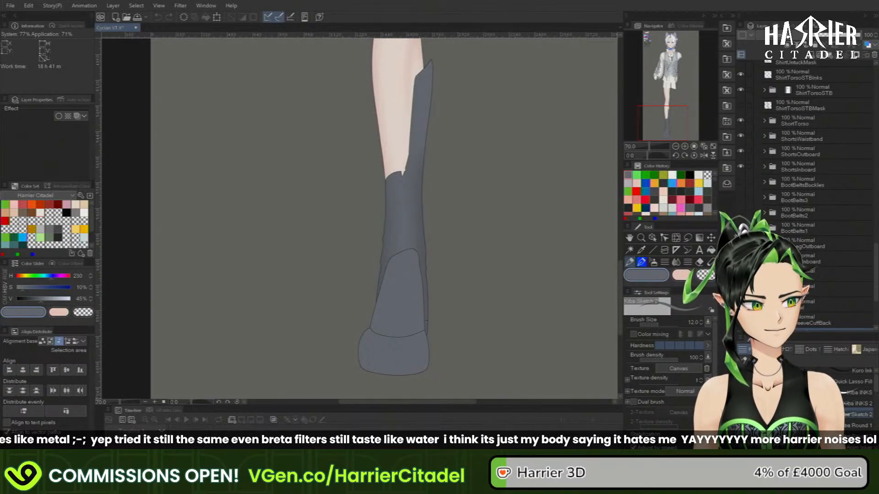
click(740, 274)
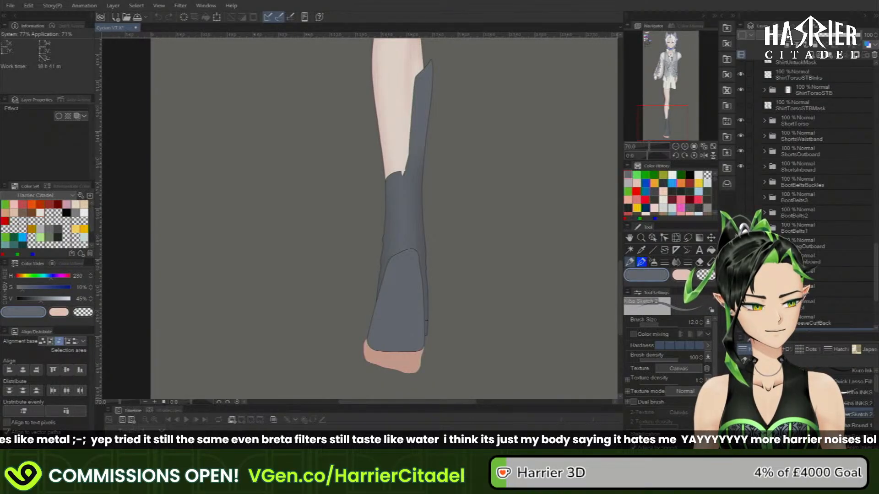
click(741, 289)
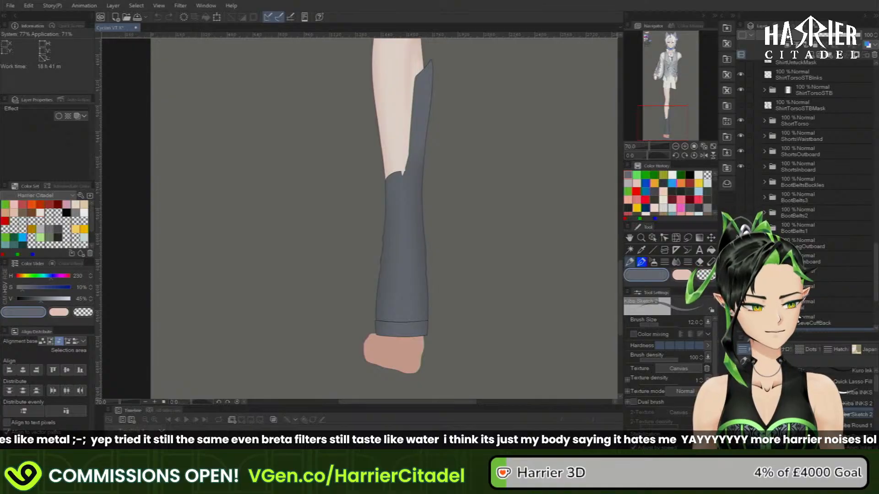
- Compare the BootHeel shape with the leg and boot leg panels at 33% folder opacity, restoring it to 100%
click(802, 304)
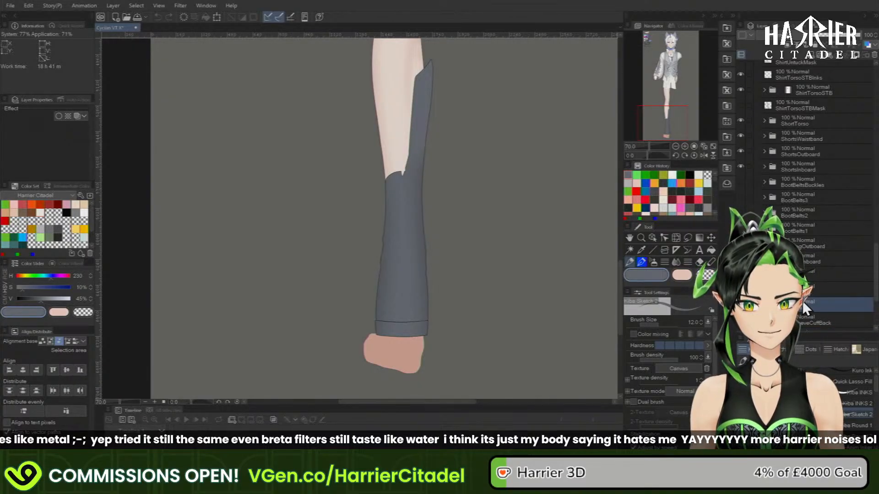
click(828, 35)
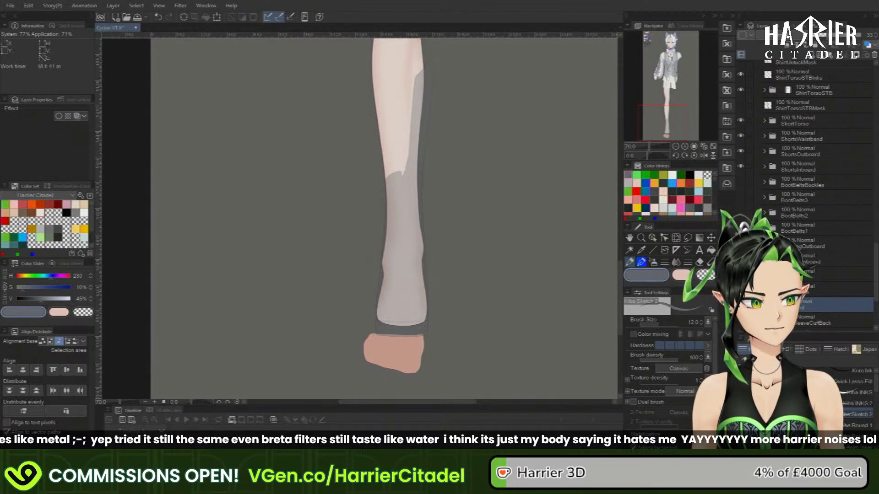
click(740, 289)
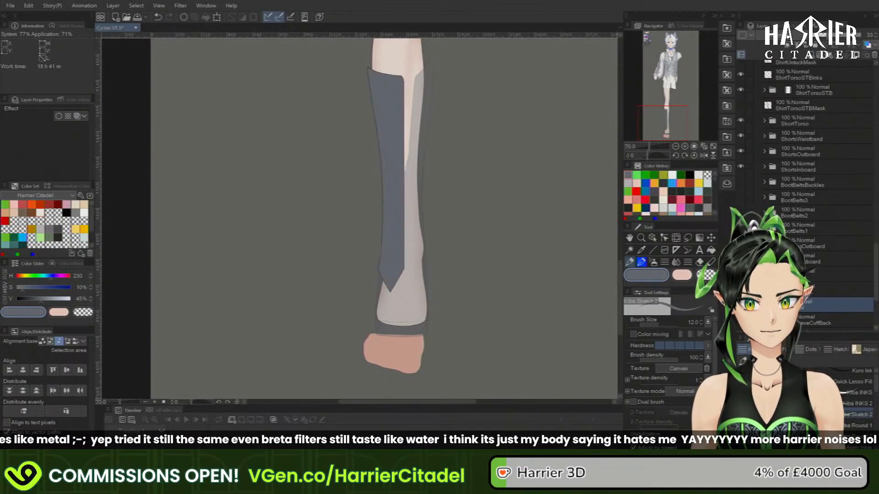
click(741, 259)
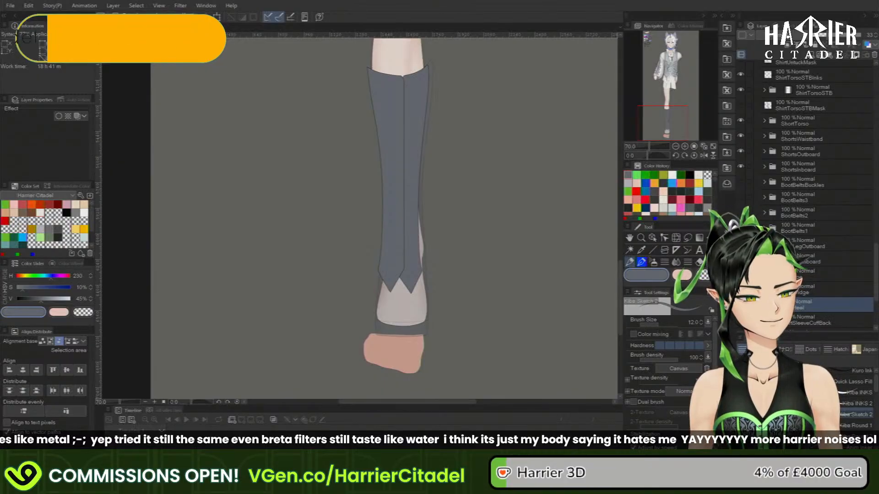
click(741, 243)
click(741, 259)
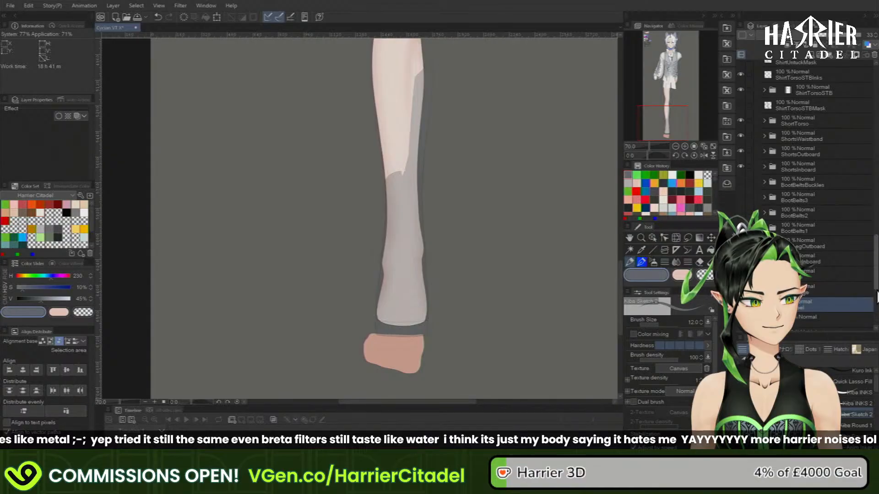
drag(876, 280, 875, 299)
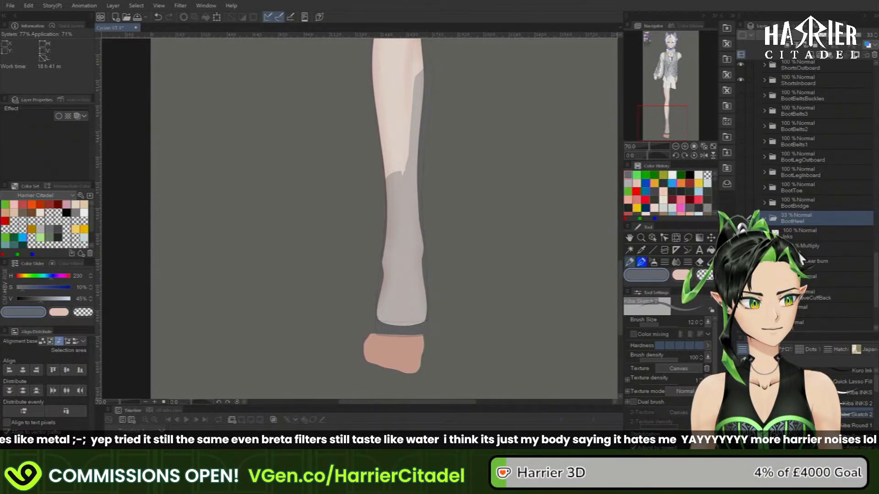
drag(842, 35, 862, 36)
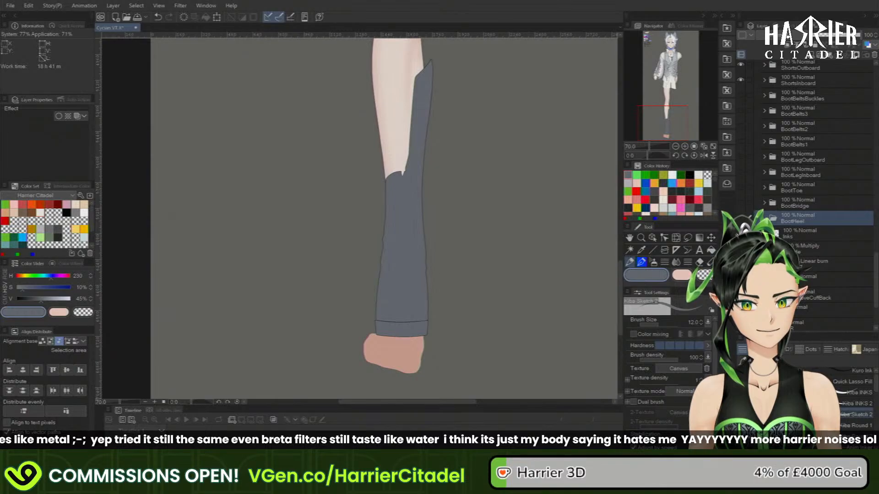
- Erase the pointed upper tip of the boot heel's fill layer using the Mapping pen at size 36.7 with transparent colour
click(807, 281)
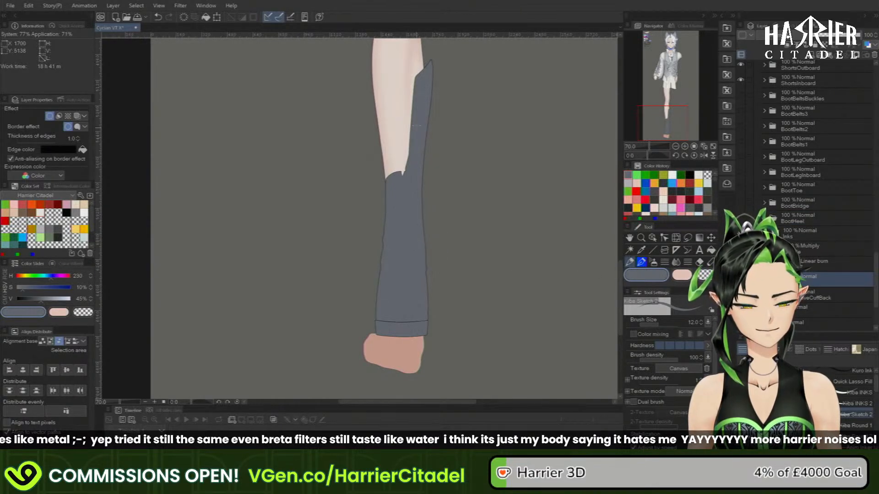
click(643, 263)
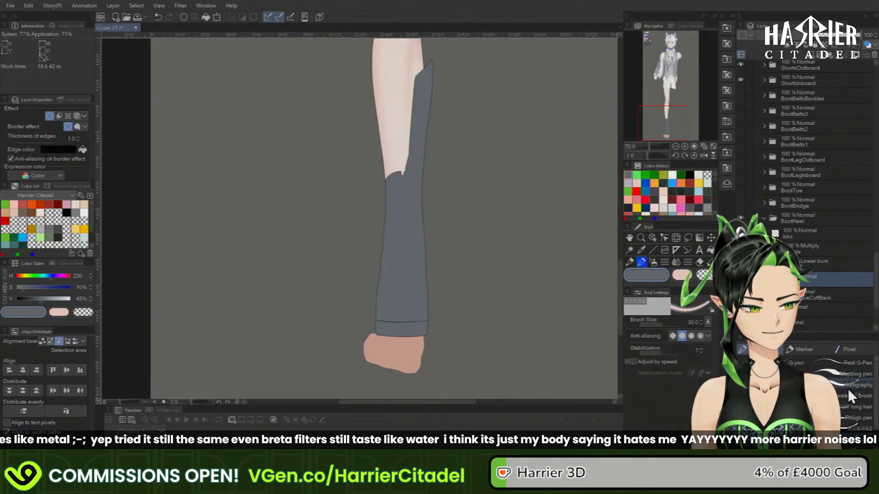
click(839, 373)
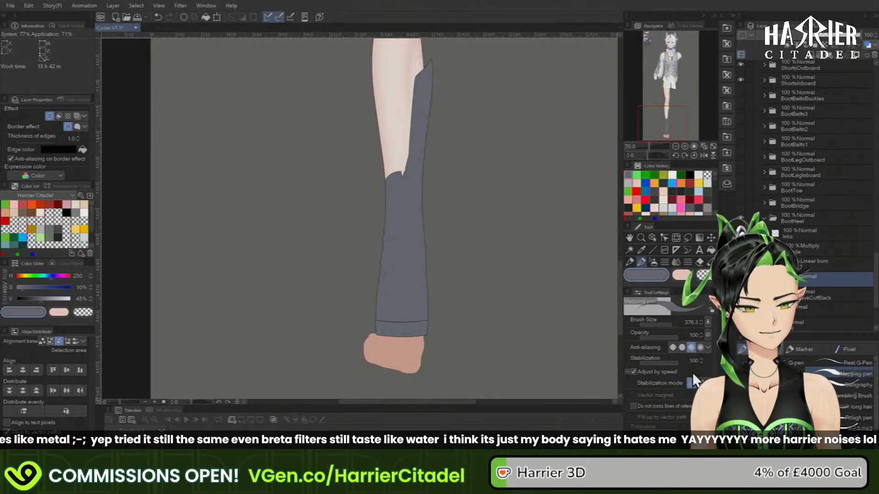
click(663, 325)
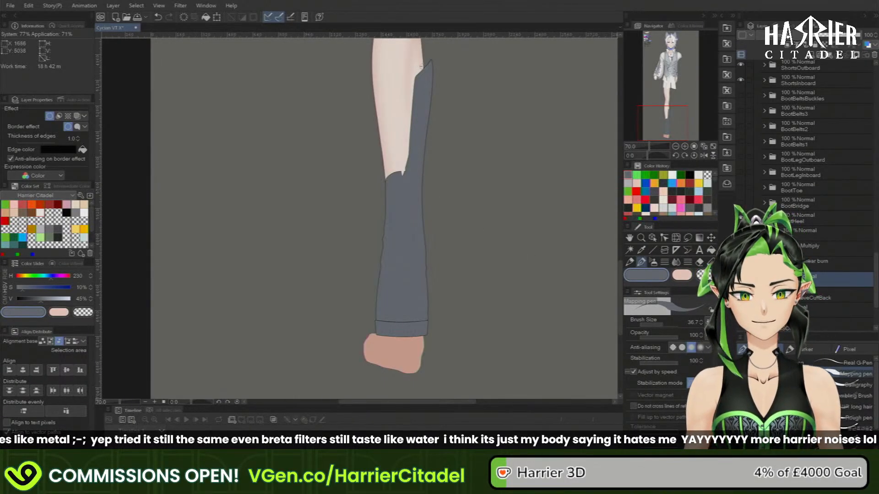
click(704, 276)
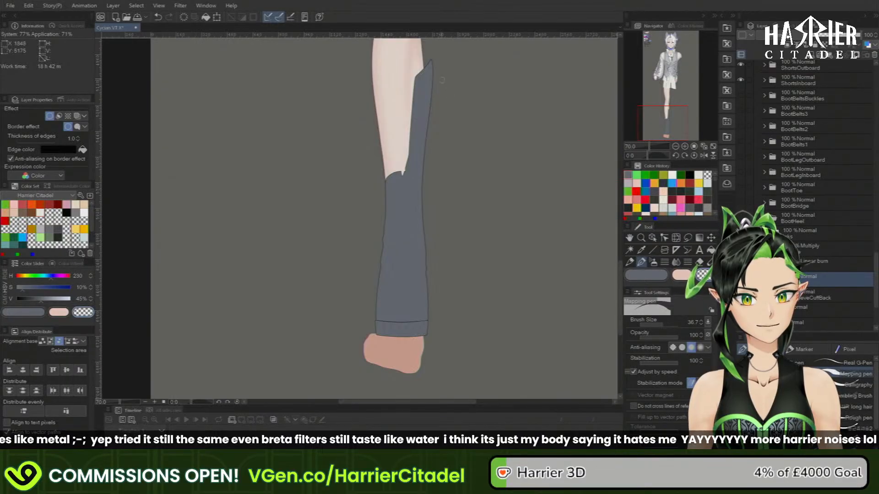
drag(431, 60, 429, 62)
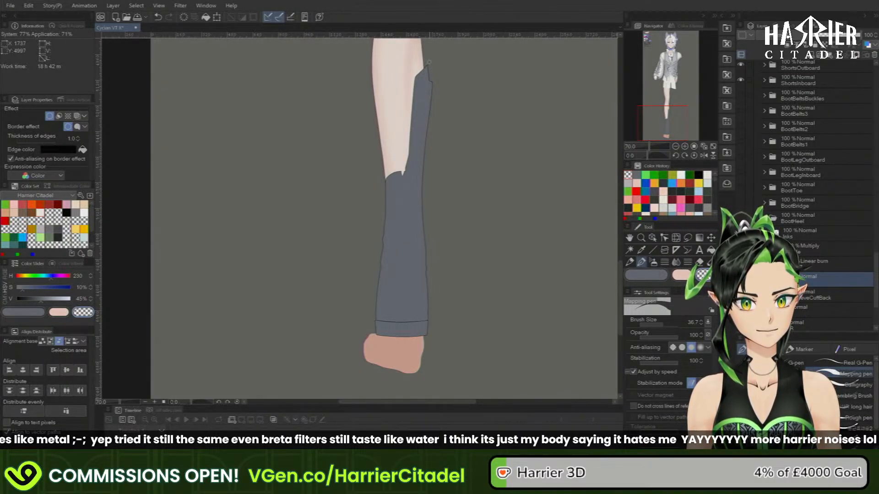
- Refine the upper outer edge of the boot heel with the Hard Round brush at size 35, alternating blue-grey and transparent
click(780, 374)
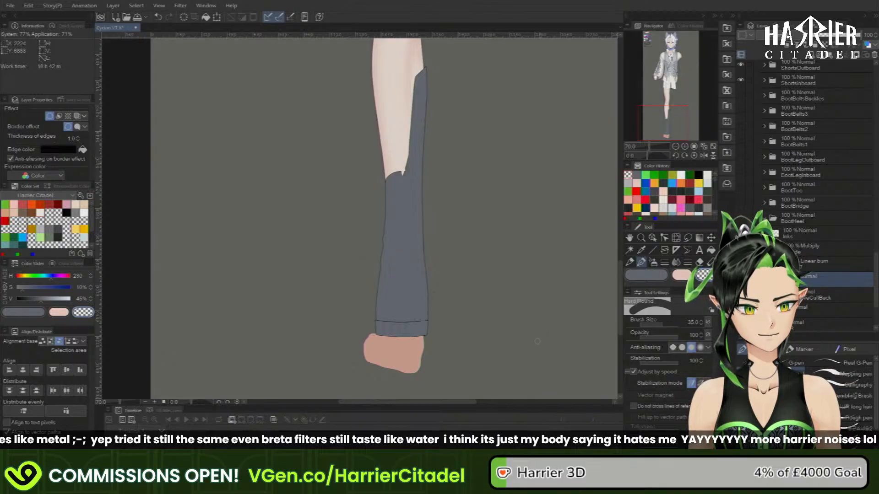
click(646, 275)
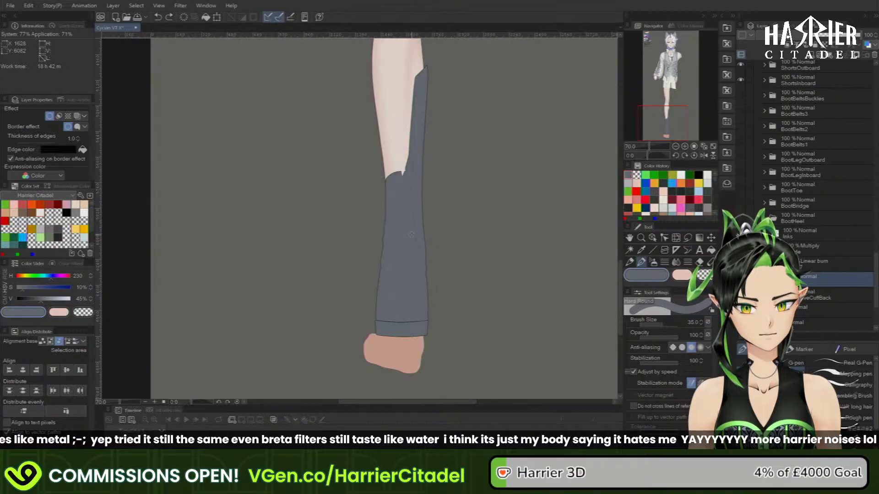
click(702, 277)
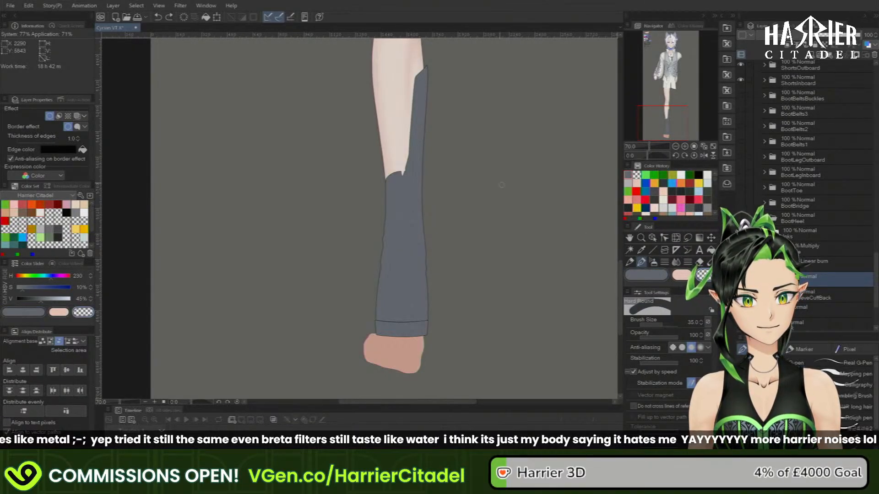
- Lower the heel fill layer to 57% opacity, paint its jagged top edge into a smooth diagonal, and trim its side along the calf
click(839, 35)
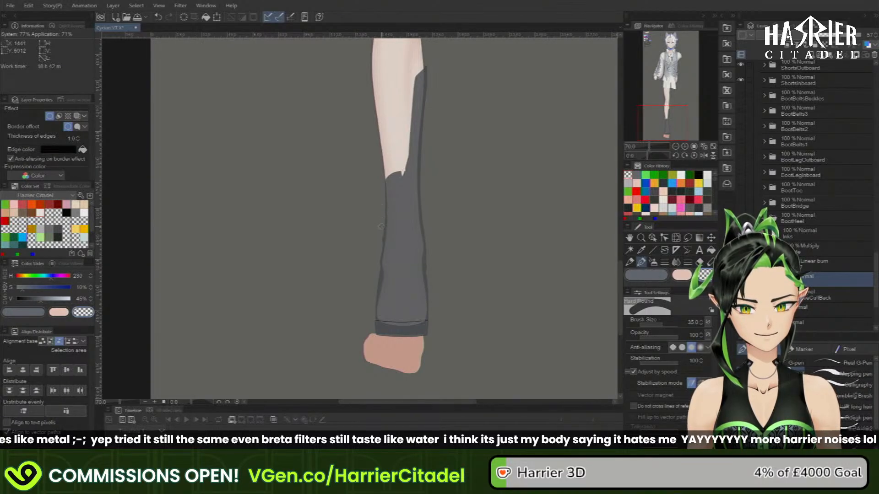
click(646, 275)
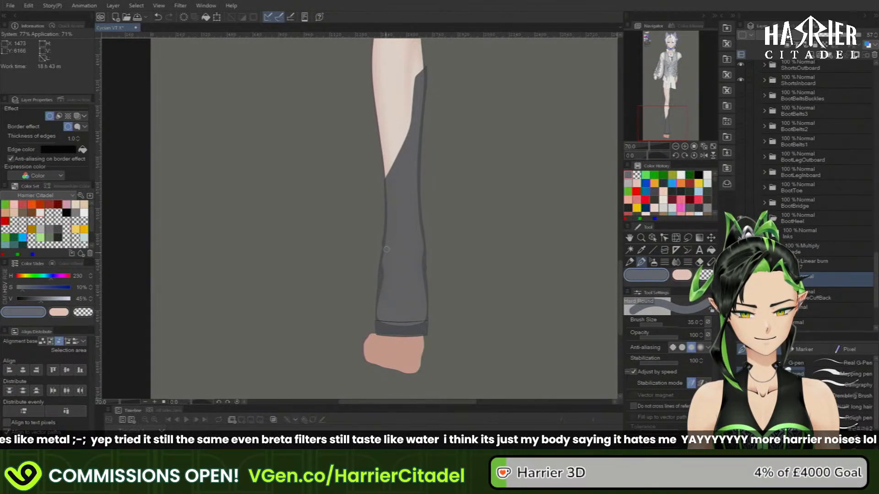
key(c)
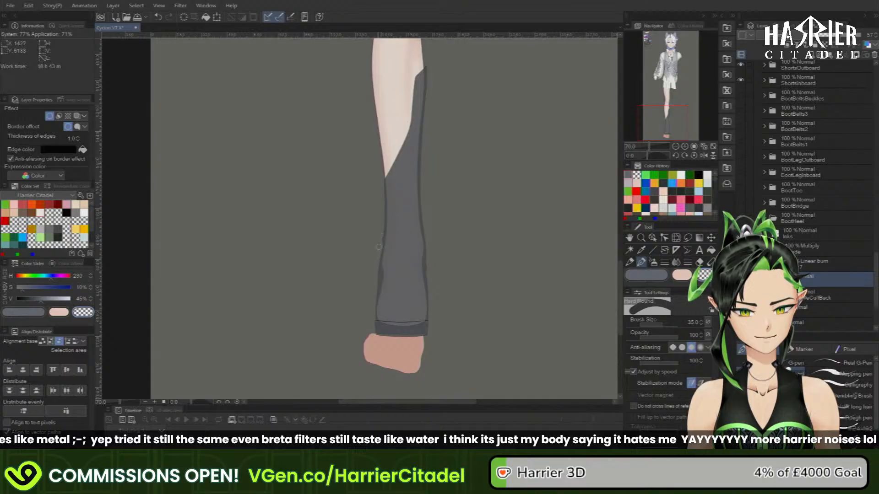
drag(373, 289, 382, 222)
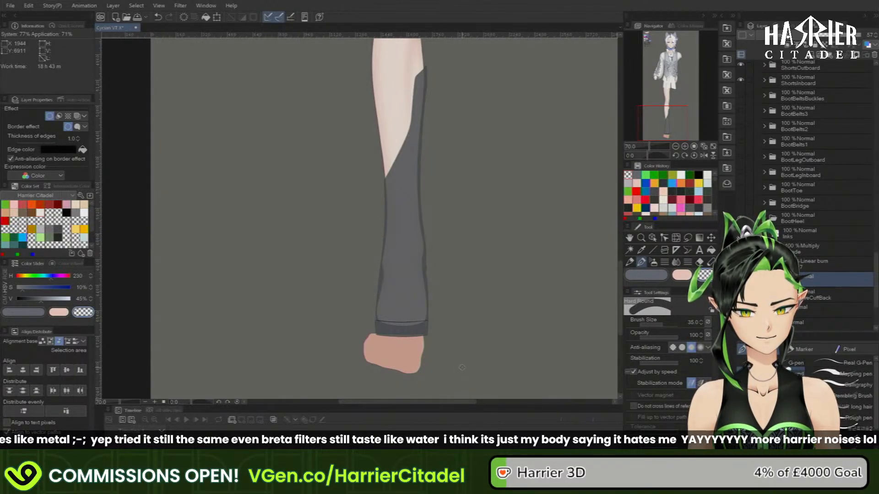
- Touch up the heel fill's inner edge along the calf with blue-grey and restore the layer's opacity to 100%
click(658, 274)
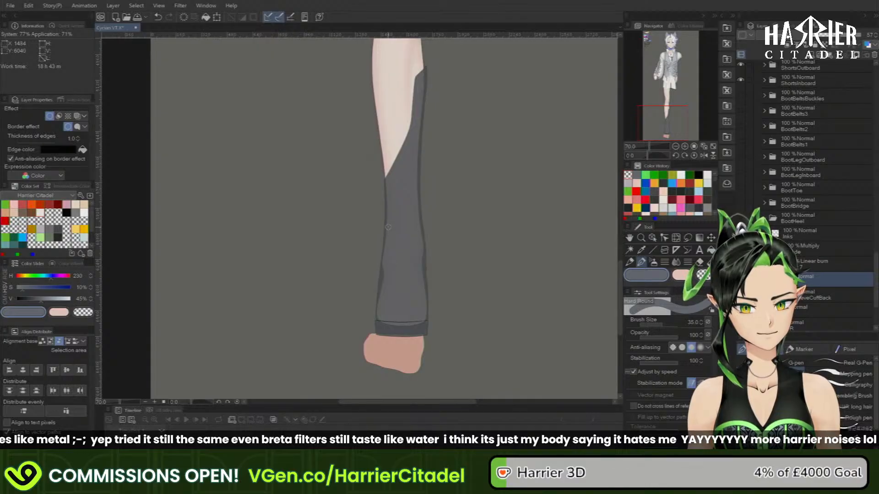
drag(386, 263, 386, 243)
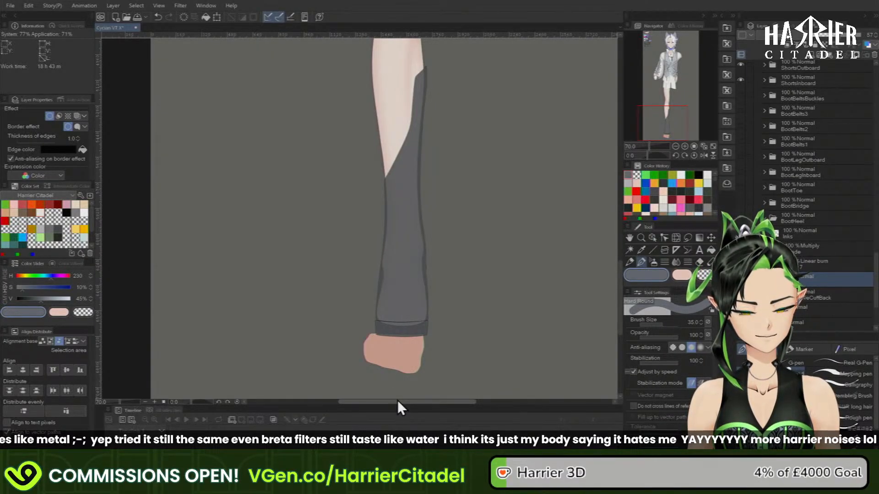
click(859, 35)
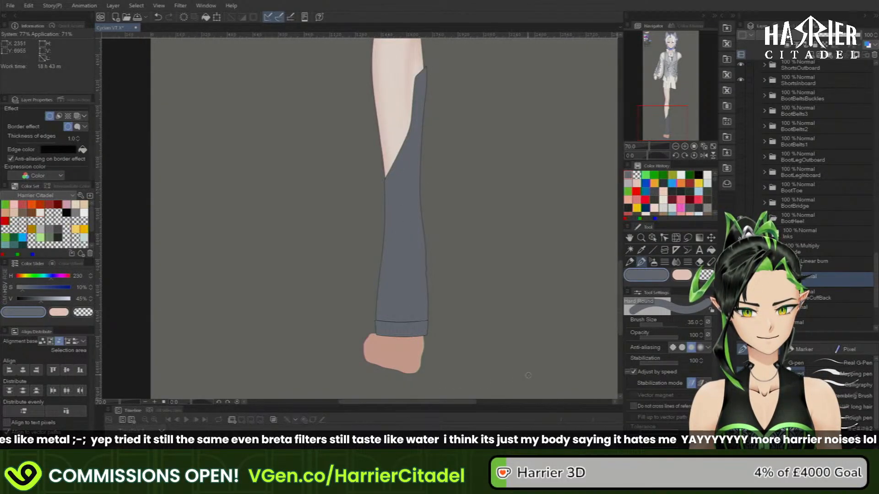
- Lower the heel fill layer to 70% opacity and extend the cuff's outer edge using the Hard Round brush at size 10.5
click(851, 44)
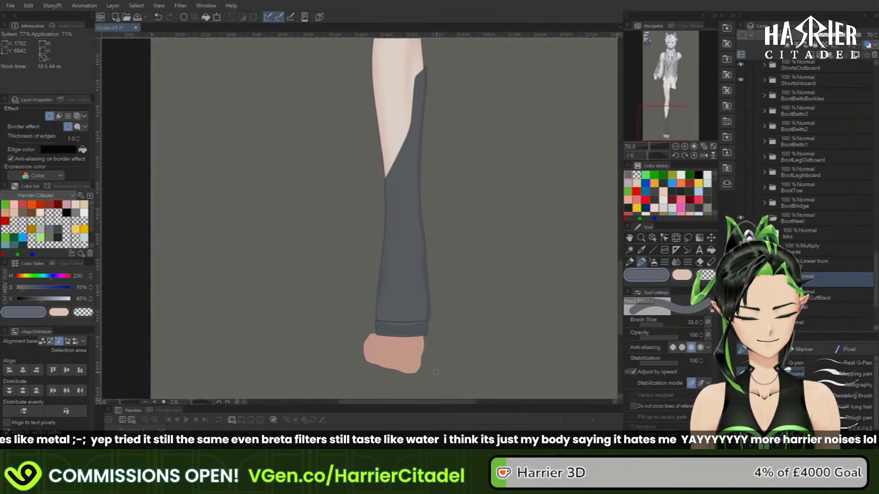
scroll(421, 251, up, 2)
scroll(424, 389, up, 5)
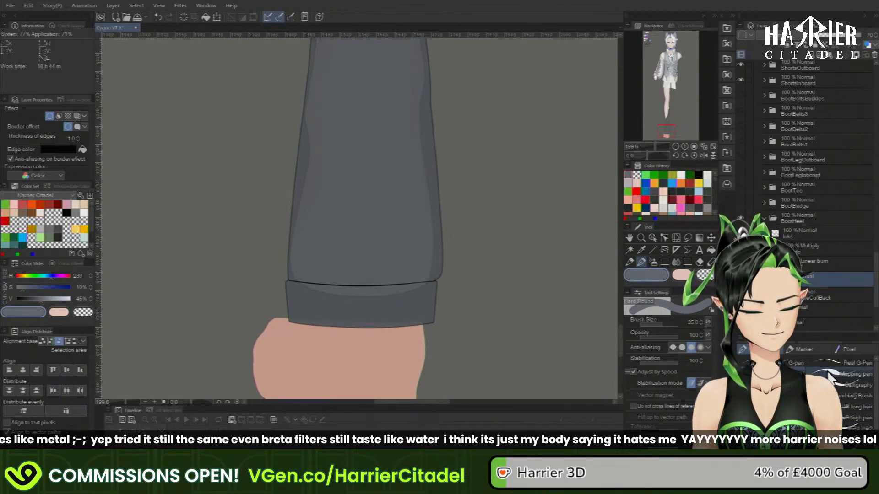
click(658, 324)
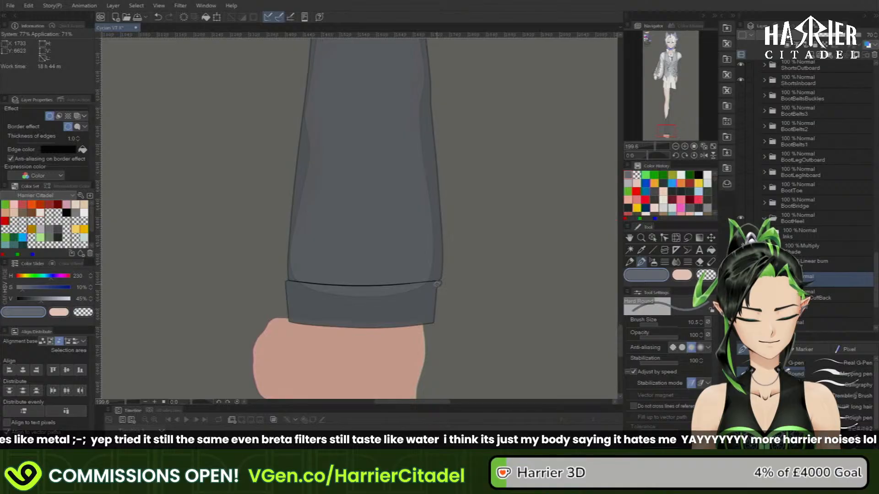
key(c)
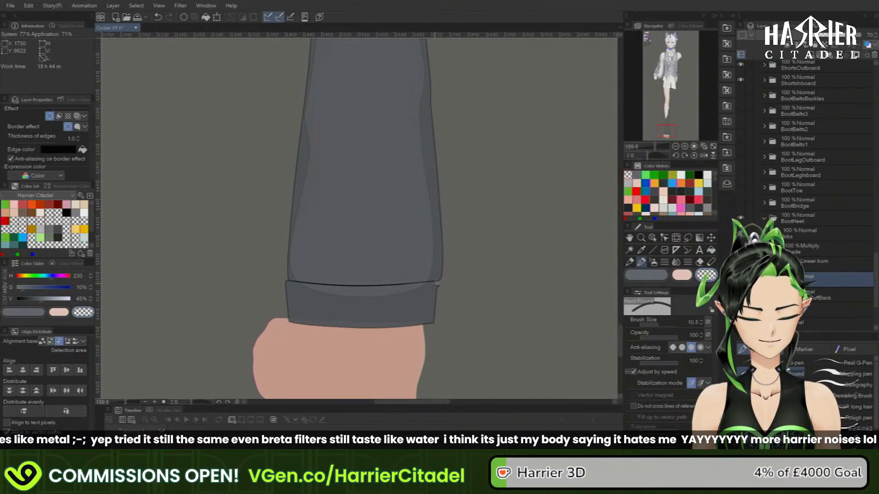
key(c)
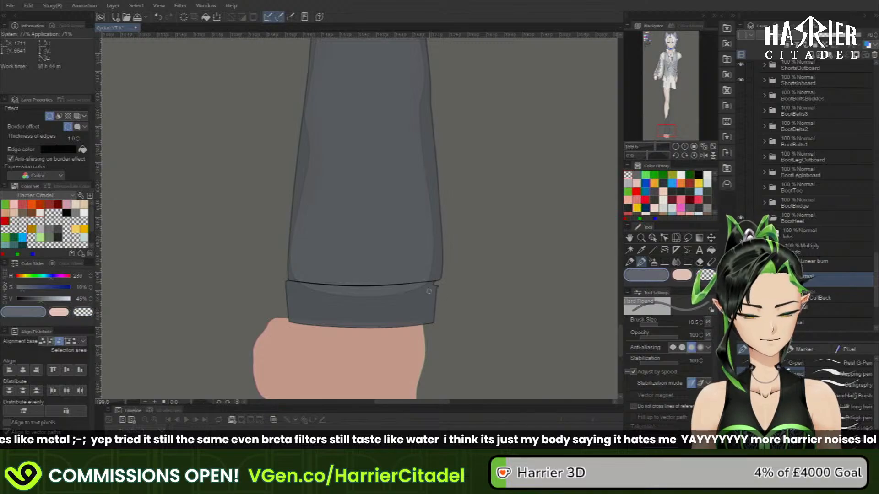
drag(438, 283, 433, 284)
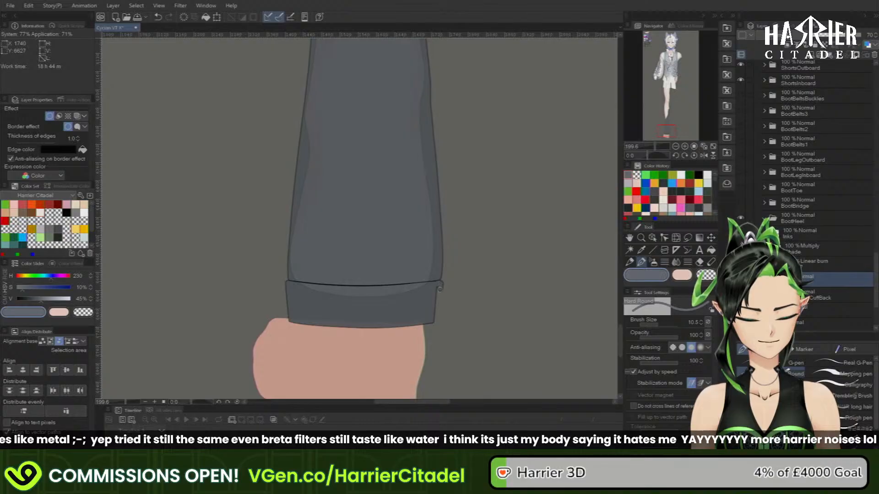
drag(439, 288, 434, 318)
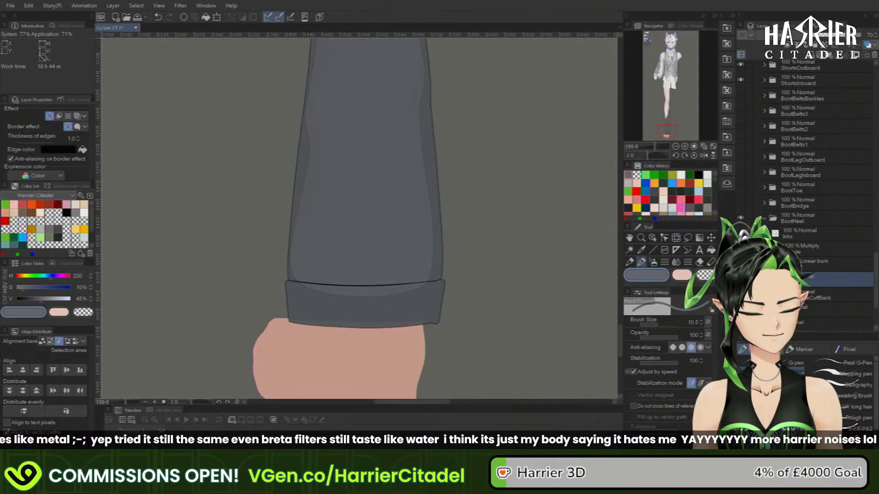
- Refine the cuff's upper outer corner with the Kiba INKS 2 brush at size 7, alternating blue-grey and transparent
click(630, 263)
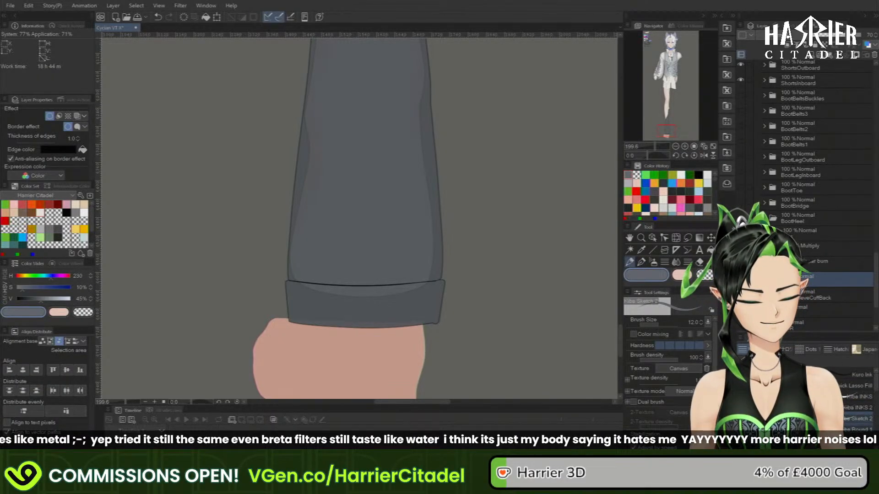
click(857, 407)
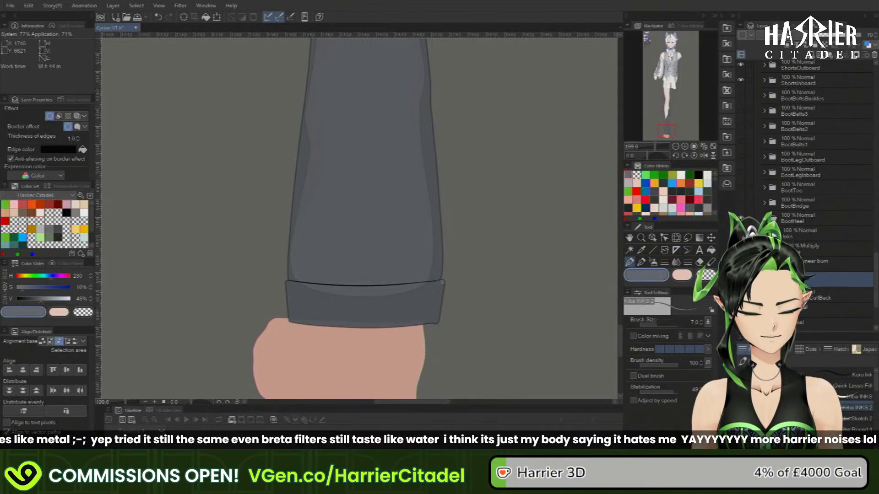
key(c)
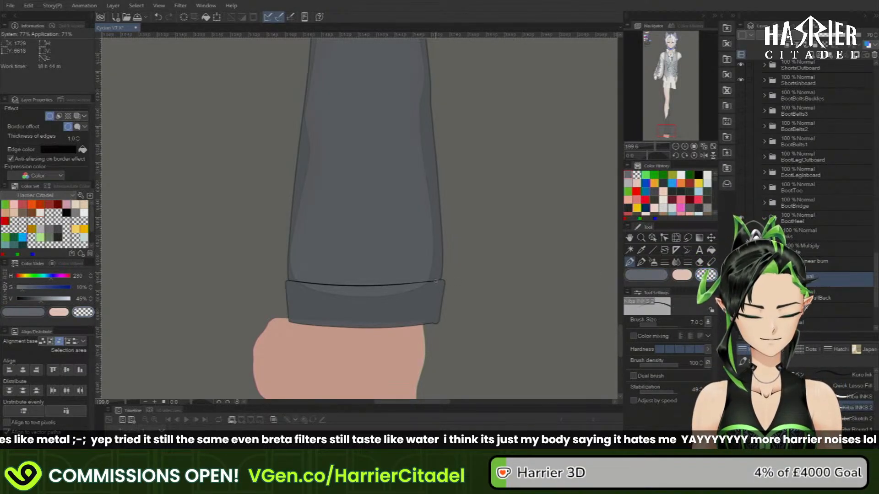
drag(444, 281, 438, 281)
key(c)
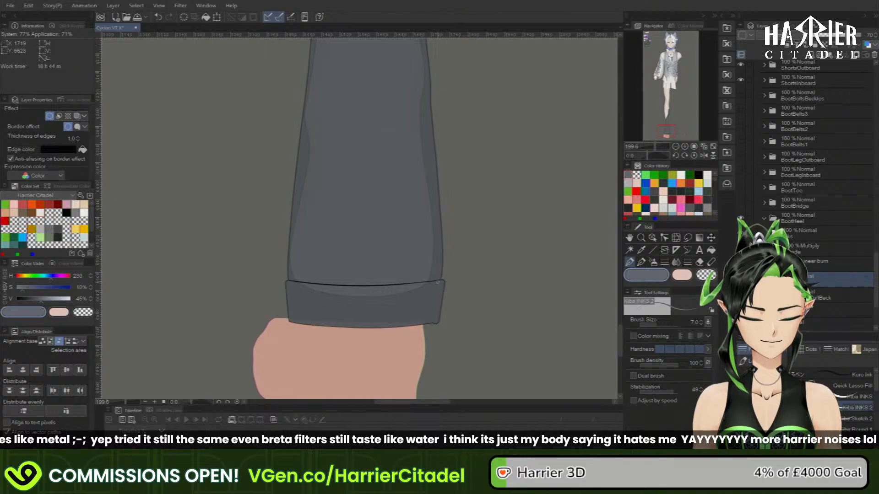
key(c)
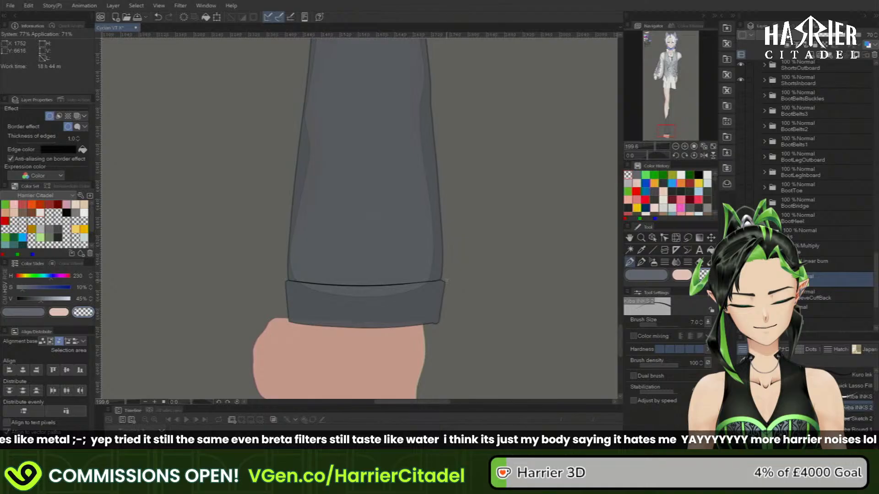
click(641, 263)
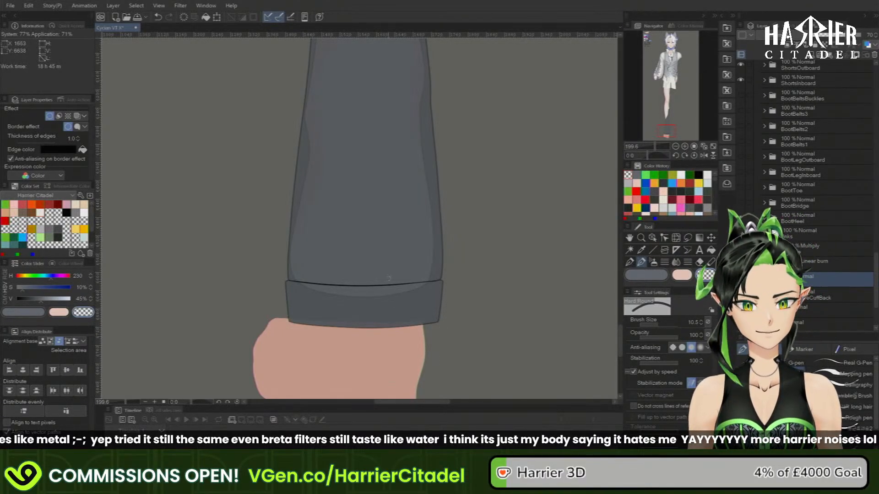
- Restore the boot heel's fill layer to 100% opacity
scroll(368, 324, down, 2)
scroll(368, 323, down, 4)
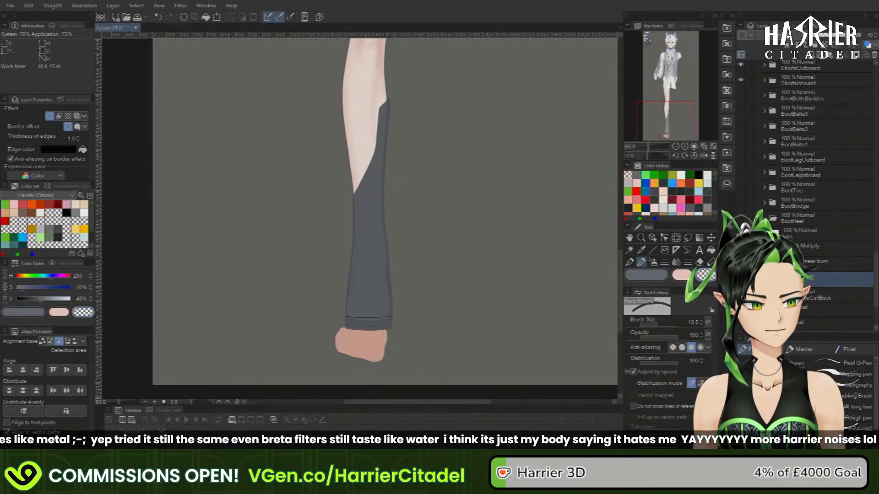
click(811, 221)
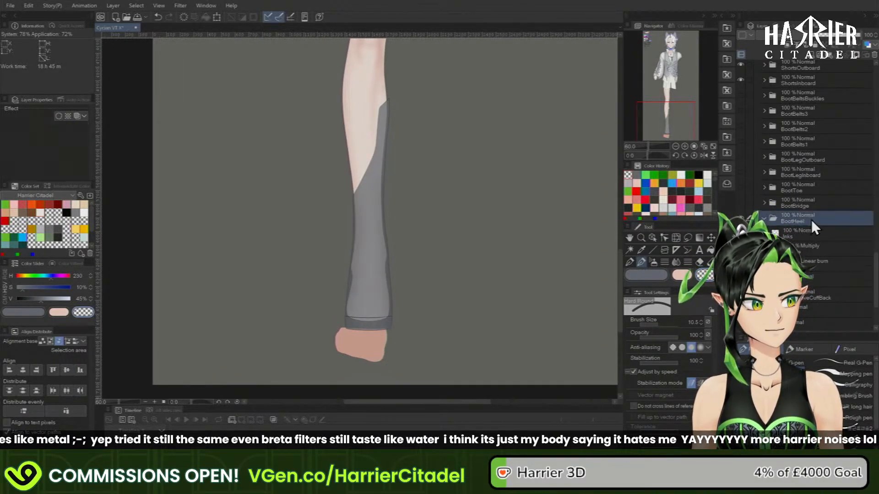
click(815, 276)
drag(849, 36, 862, 36)
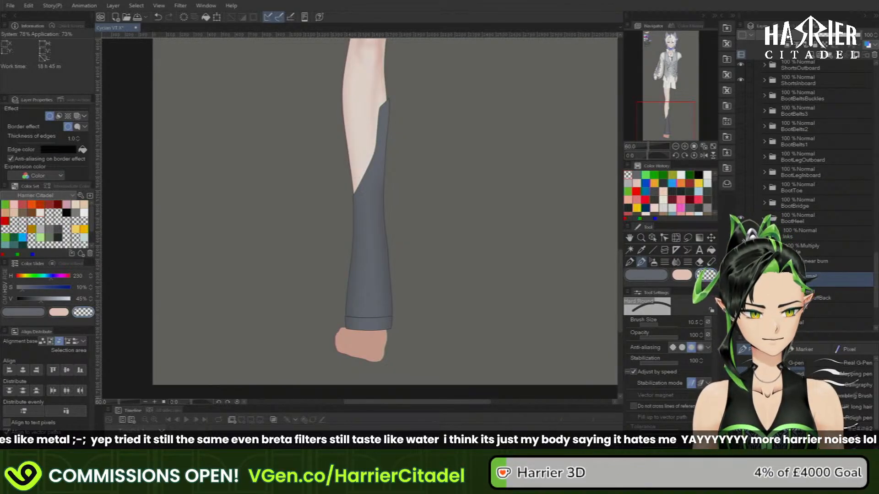
- Check the heel's Multiply shade layer and airbrush soft pale mauve-grey shading along the boot's outer side
click(801, 248)
click(741, 249)
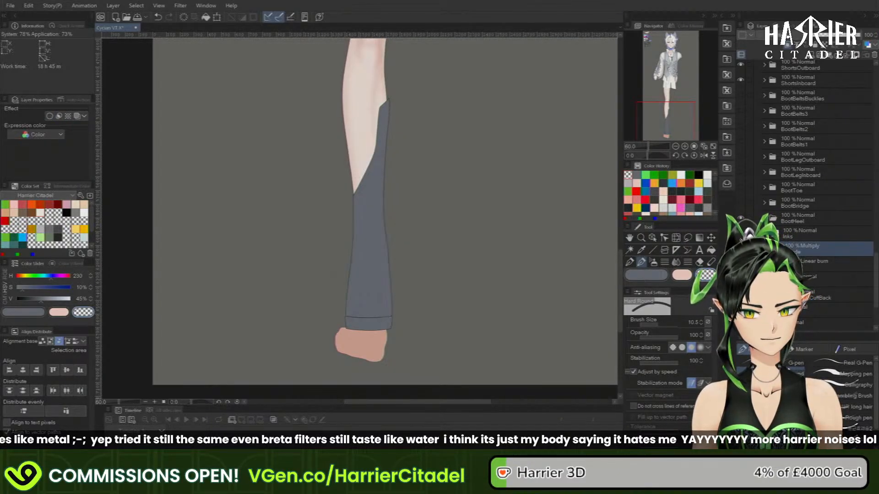
click(741, 249)
click(656, 274)
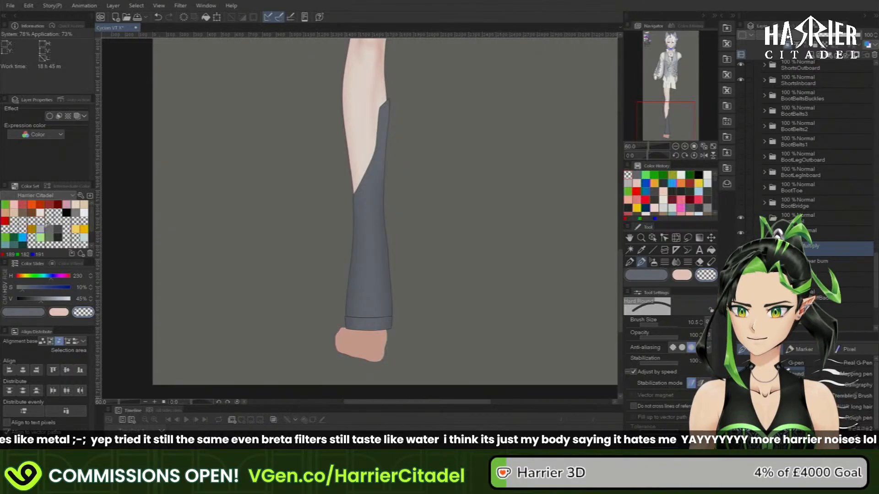
click(41, 229)
click(653, 263)
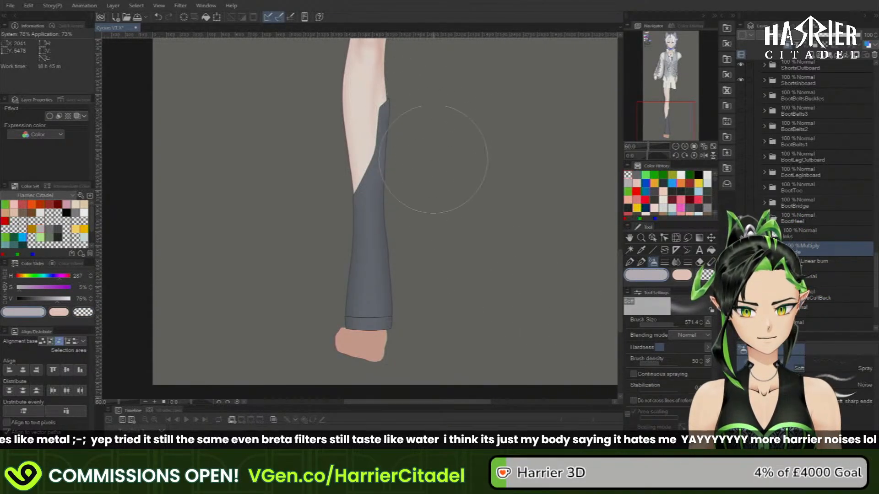
drag(442, 236, 486, 259)
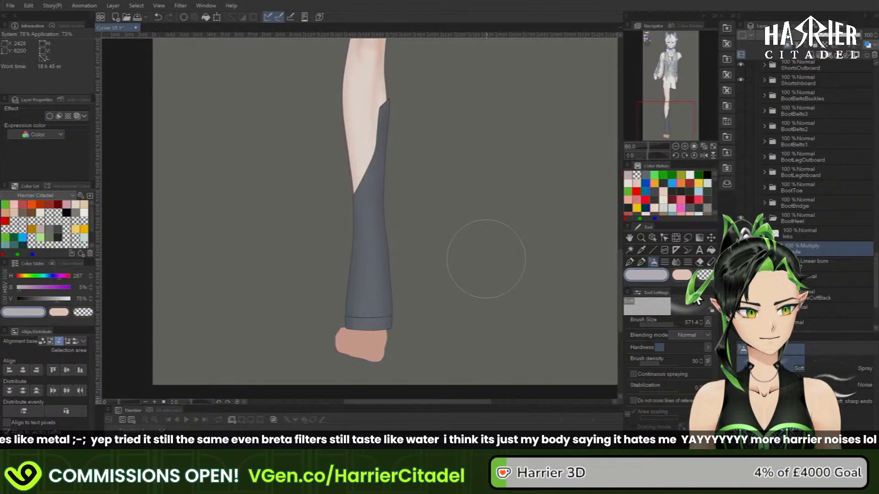
click(669, 326)
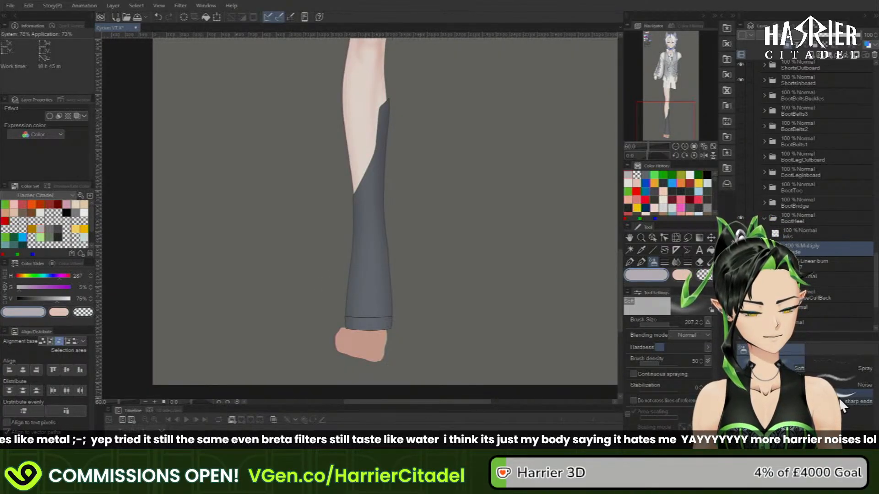
click(825, 372)
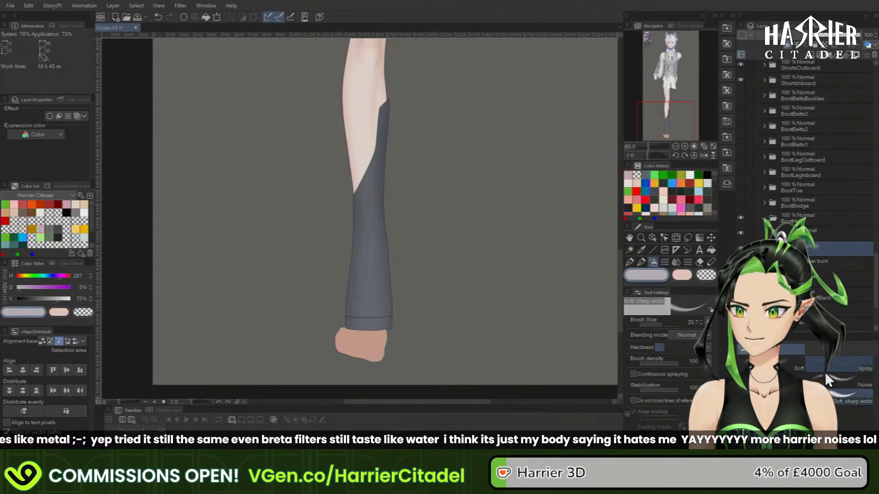
- Show the BootLegInboard folder over the heel piece and lower the folder's opacity to 53%
click(743, 203)
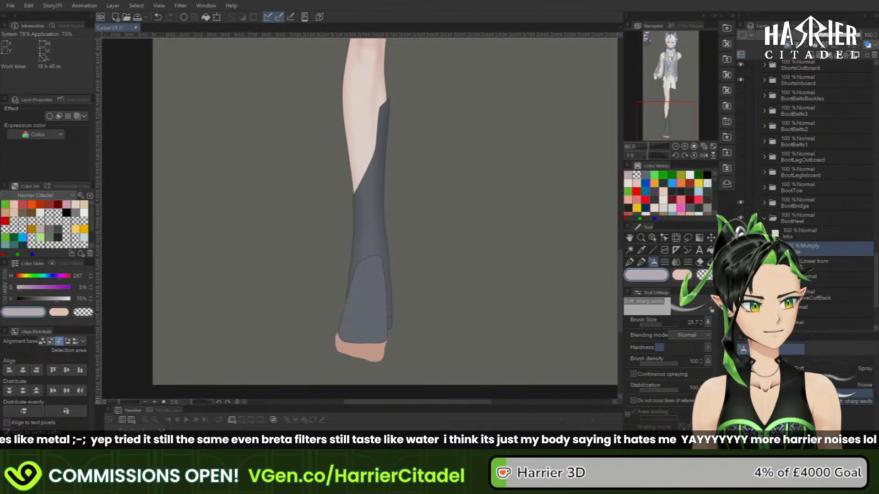
click(741, 172)
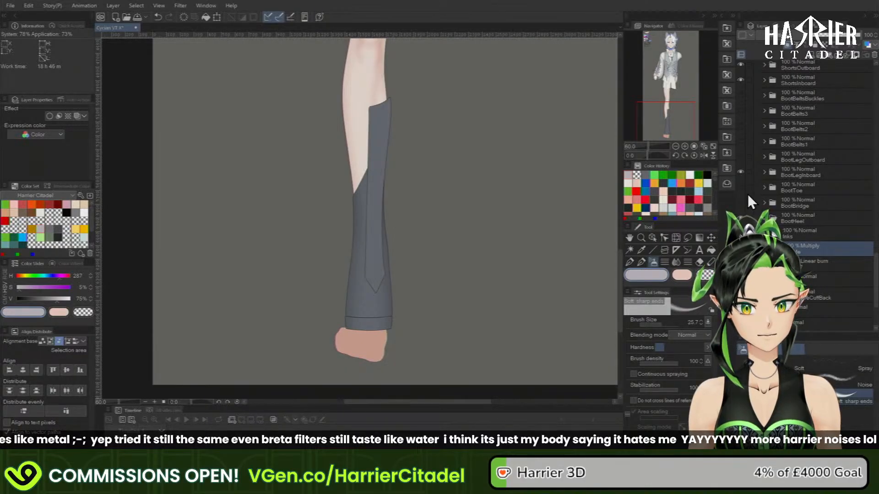
click(795, 174)
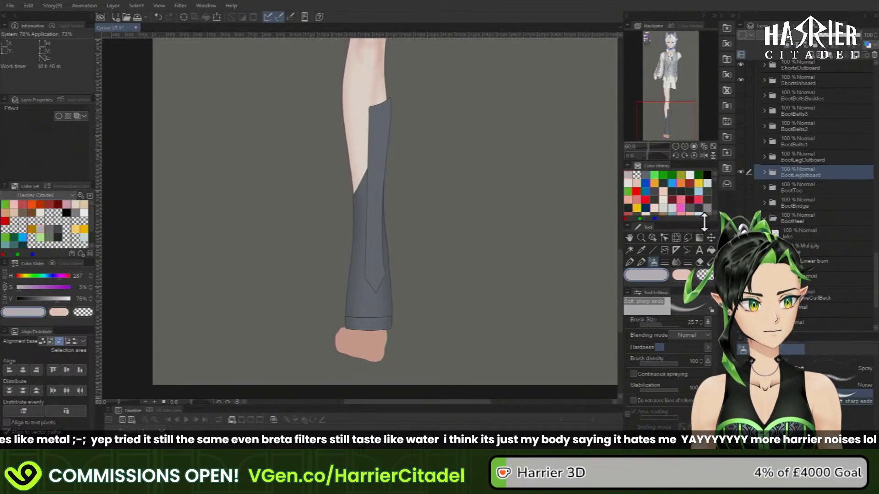
drag(852, 35, 838, 41)
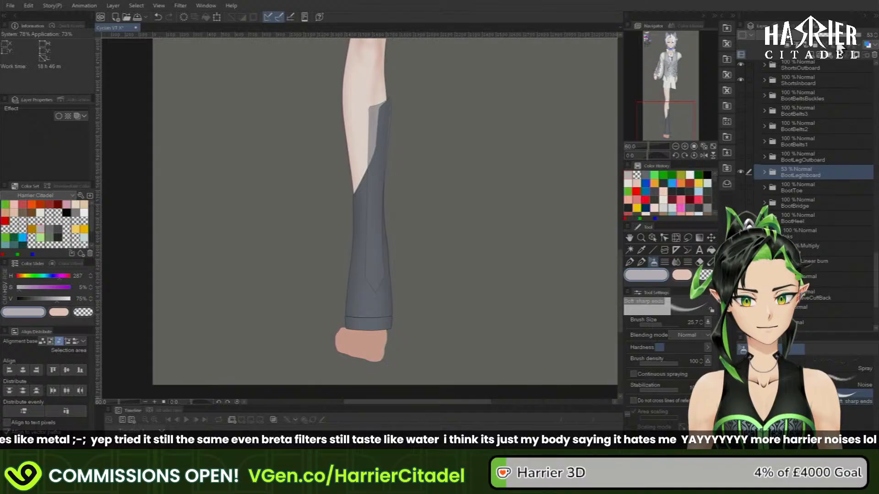
- Make the Fill layer inside BootLegInboard active and set the Hard Round brush to size 30.7
click(764, 172)
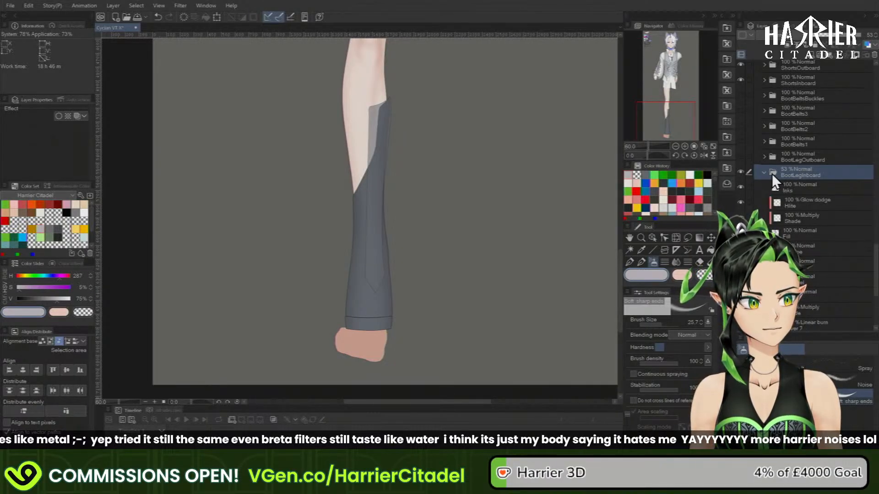
click(800, 233)
click(640, 262)
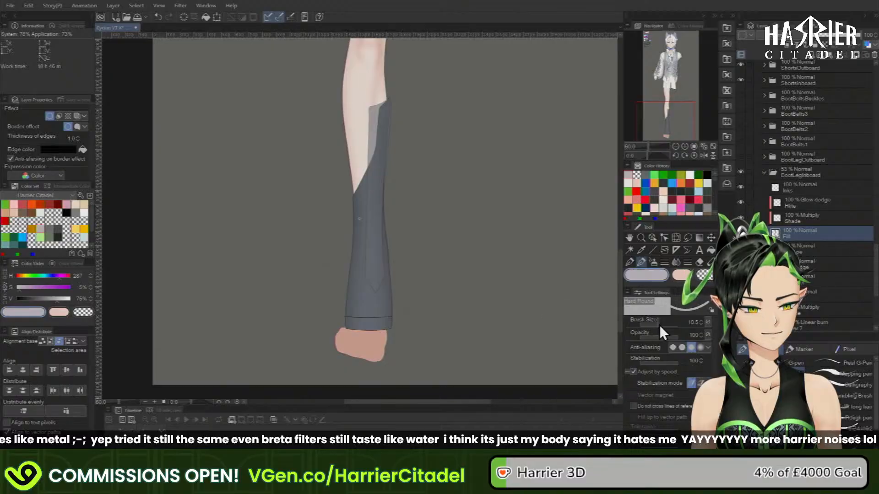
drag(659, 325, 662, 326)
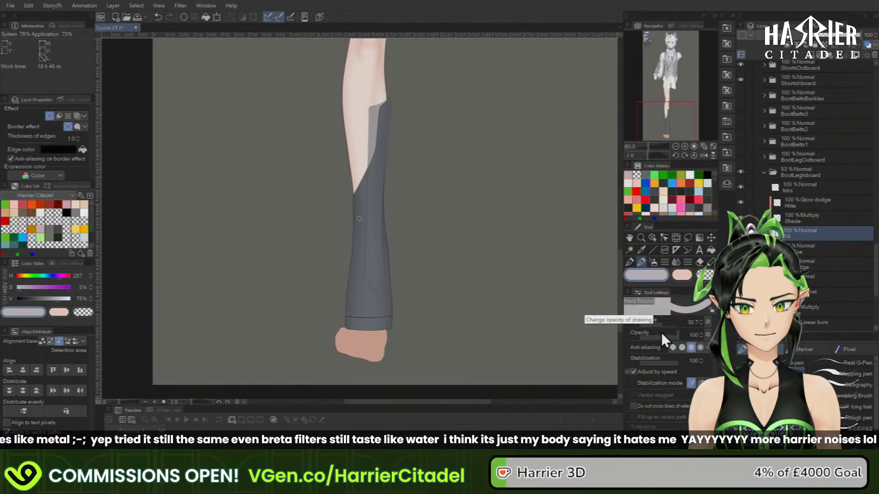
scroll(377, 128, up, 1)
scroll(378, 128, up, 2)
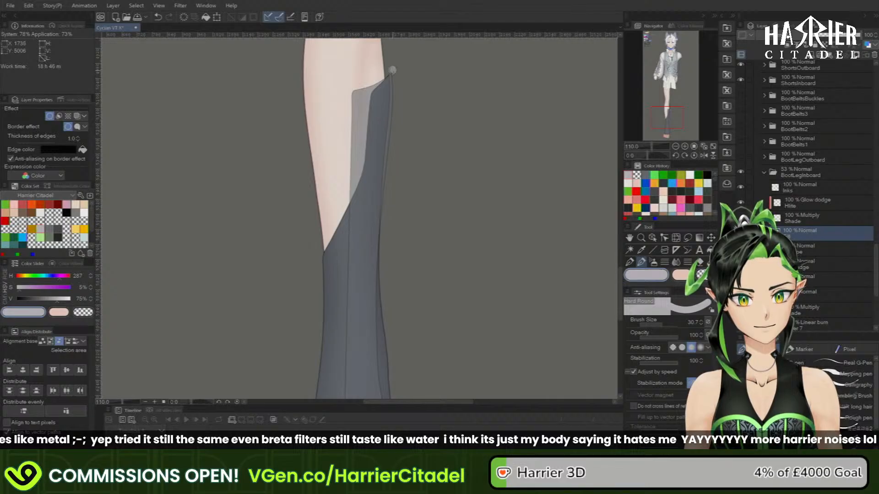
drag(393, 70, 395, 88)
key(ctrl+z)
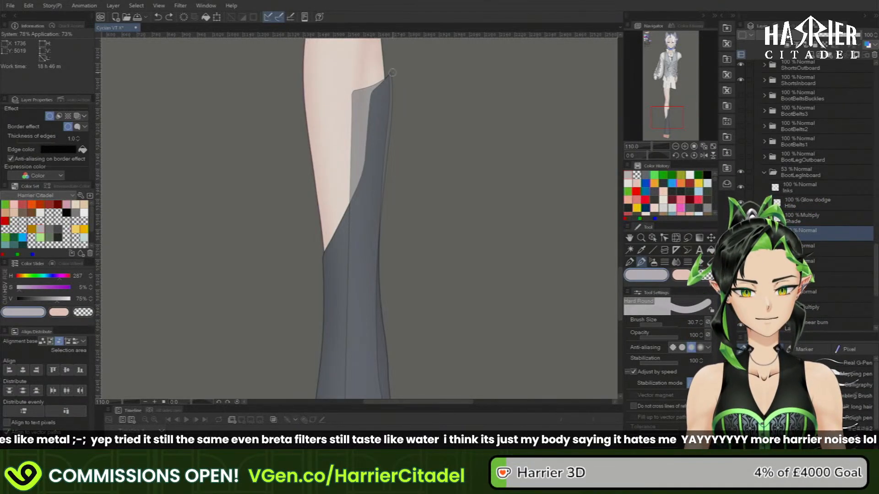
key(ctrl+z)
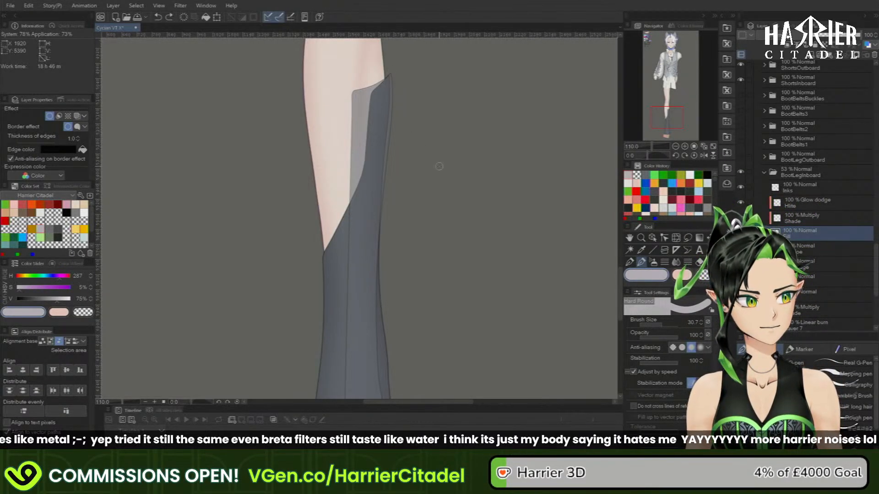
- Erase excess fill along the inboard boot panel's upper outer edge, return BootLegInboard to 100% opacity and show the BootLegOutboard folder
key(c)
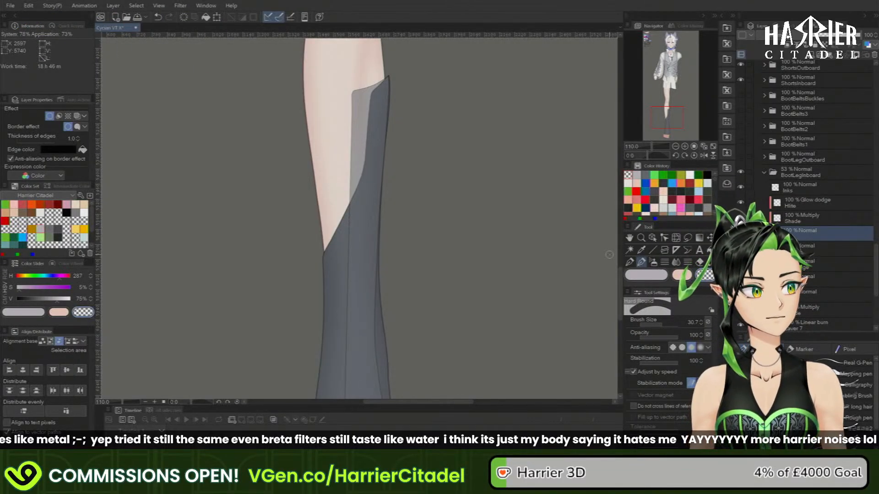
click(808, 172)
drag(855, 37, 862, 37)
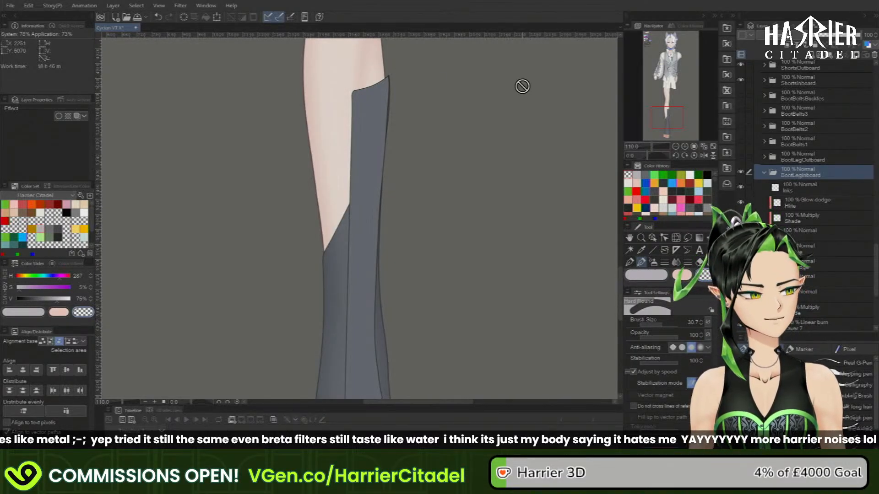
click(742, 157)
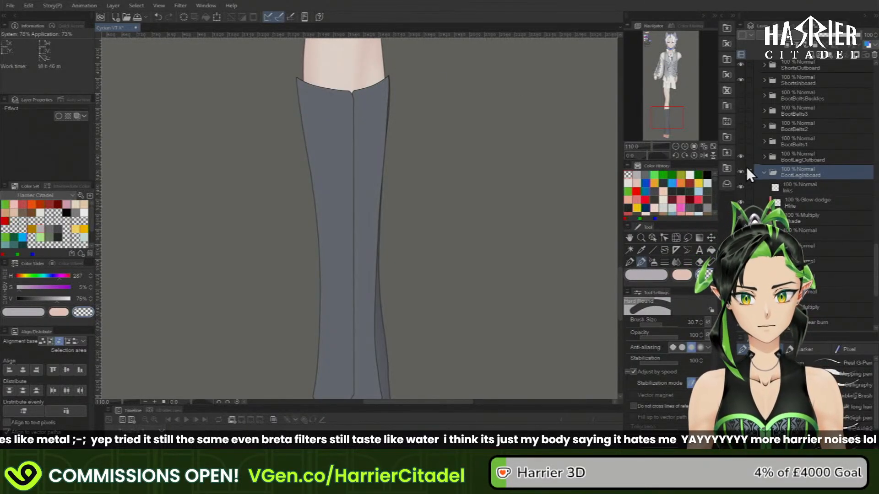
- On the inboard Fill layer, widen the panel's lower outer edge with the boot's sampled slate grey and trim the edge with transparent colour
drag(675, 120, 681, 129)
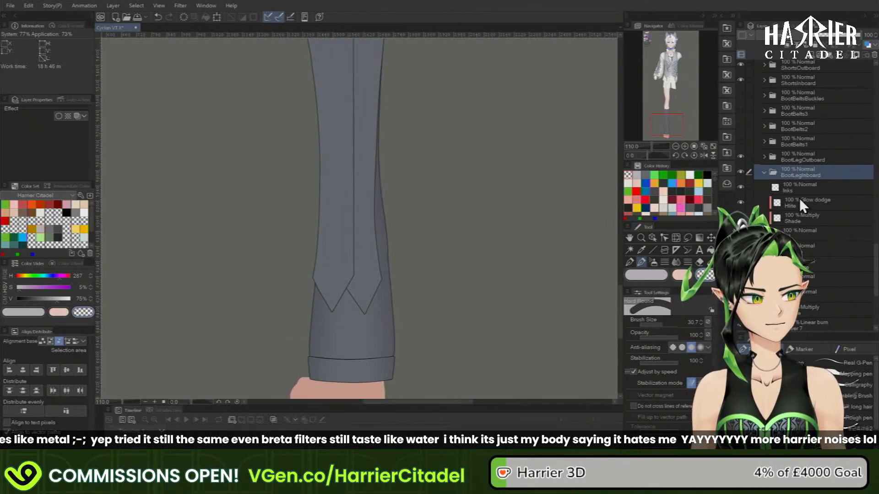
click(799, 232)
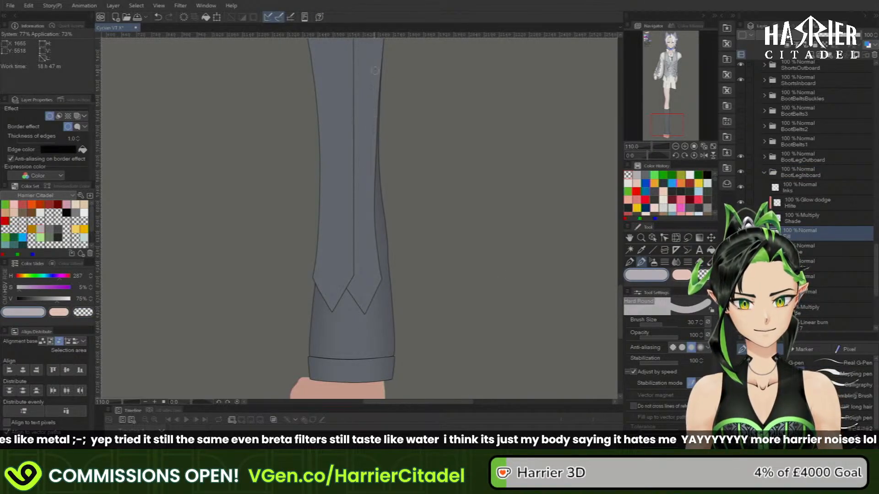
drag(377, 73, 372, 176)
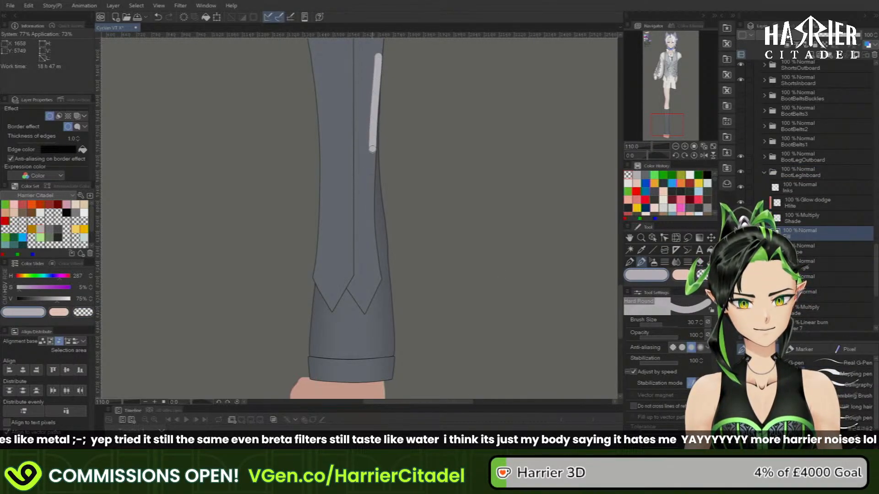
key(ctrl+z)
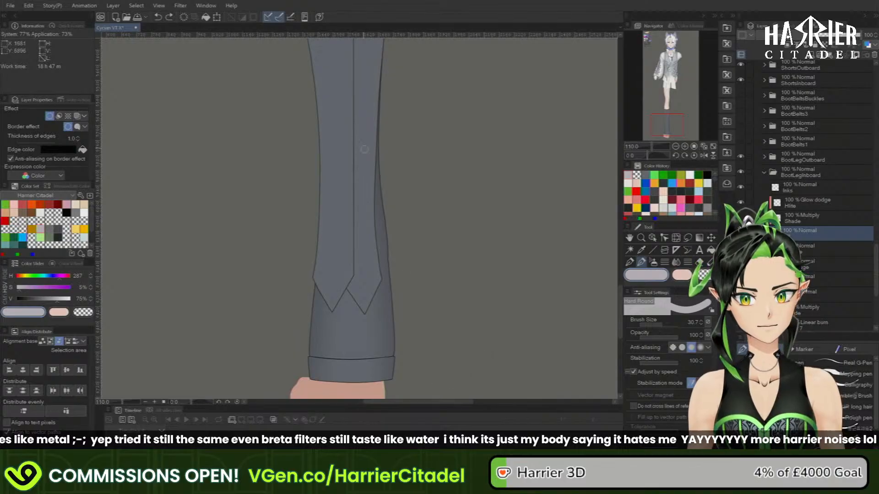
alt+click(376, 52)
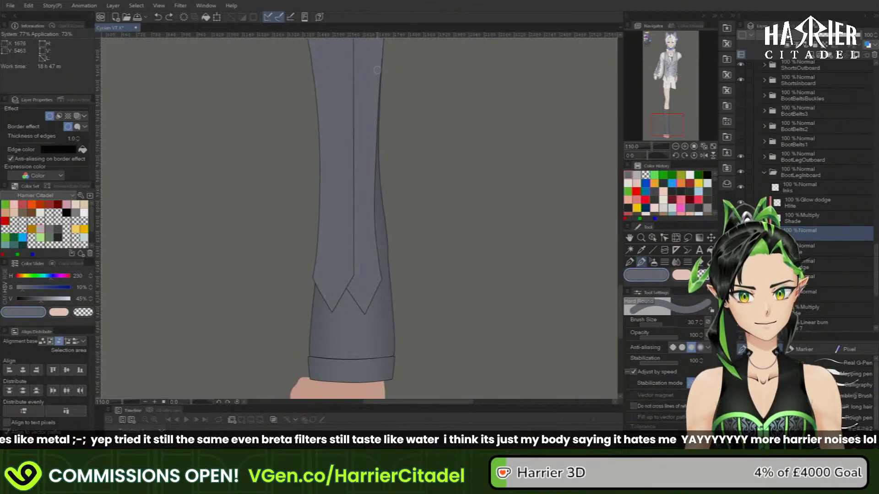
drag(376, 70, 375, 137)
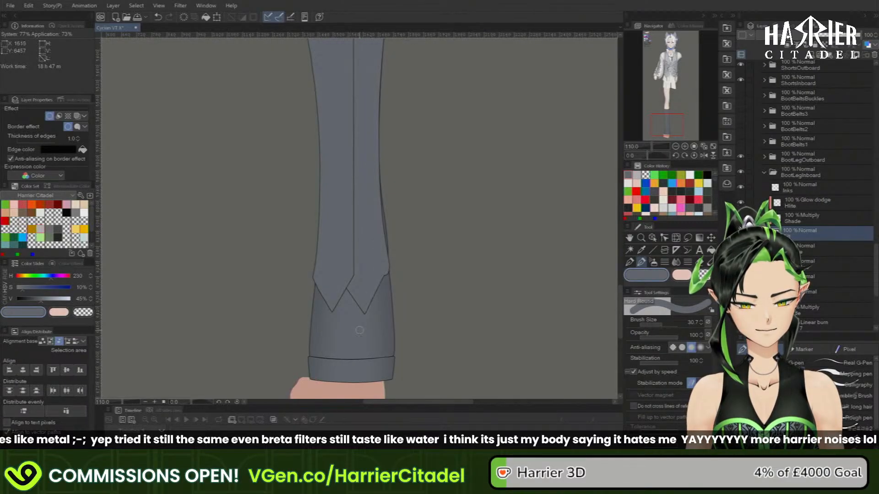
key(c)
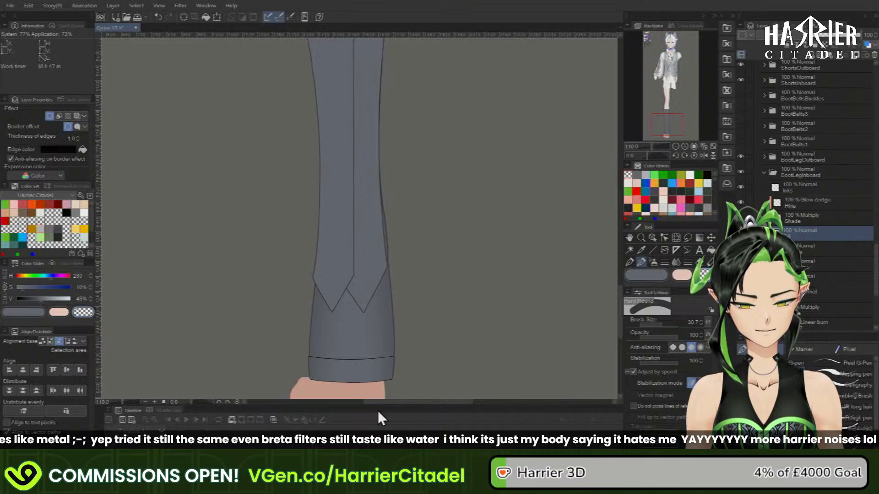
- Airbrush soft pale mauve-grey shading down the outer edge of the inboard leg panel on its Multiply Shade layer
key(ctrl+minus)
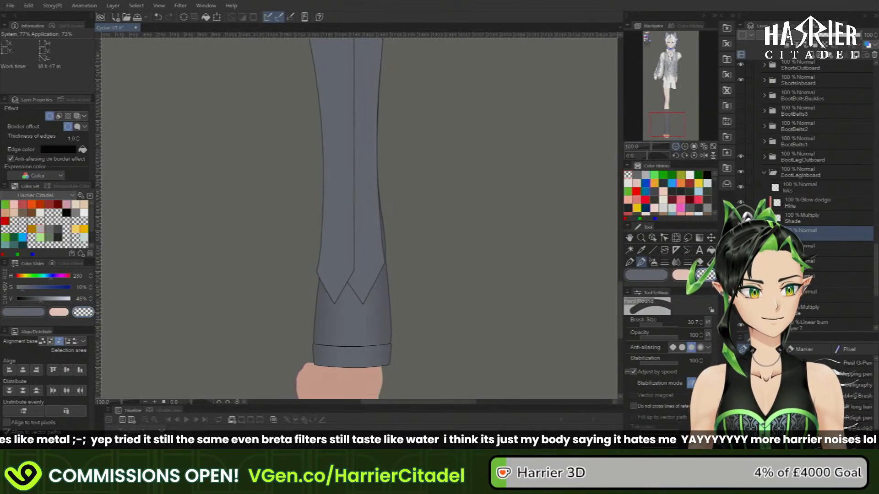
click(675, 147)
mouse_move(680, 126)
mouse_down()
mouse_move(680, 112)
mouse_move(681, 122)
mouse_up()
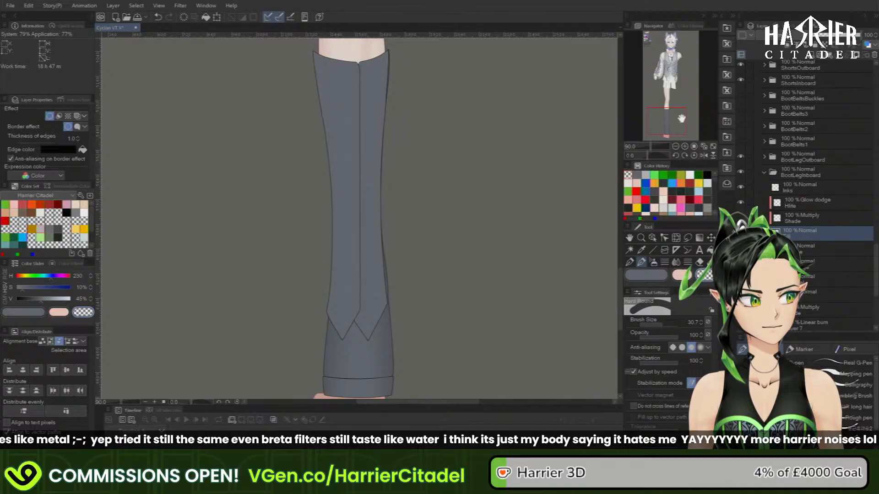
click(814, 205)
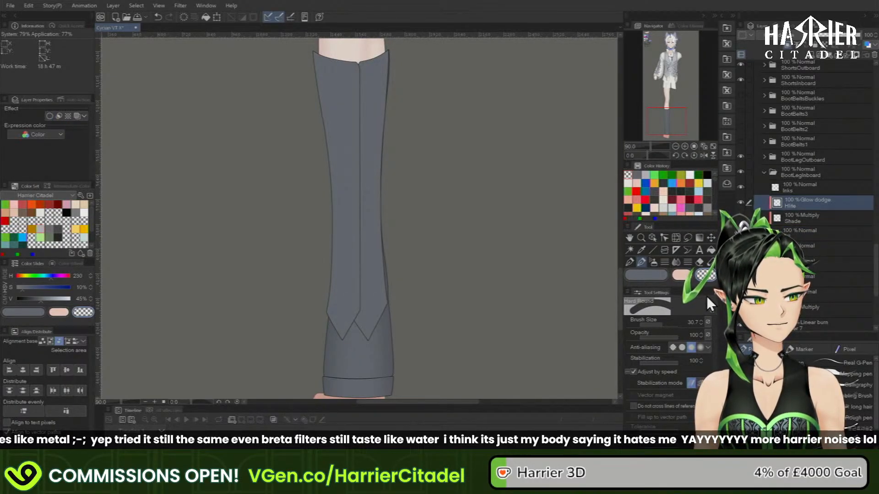
click(819, 219)
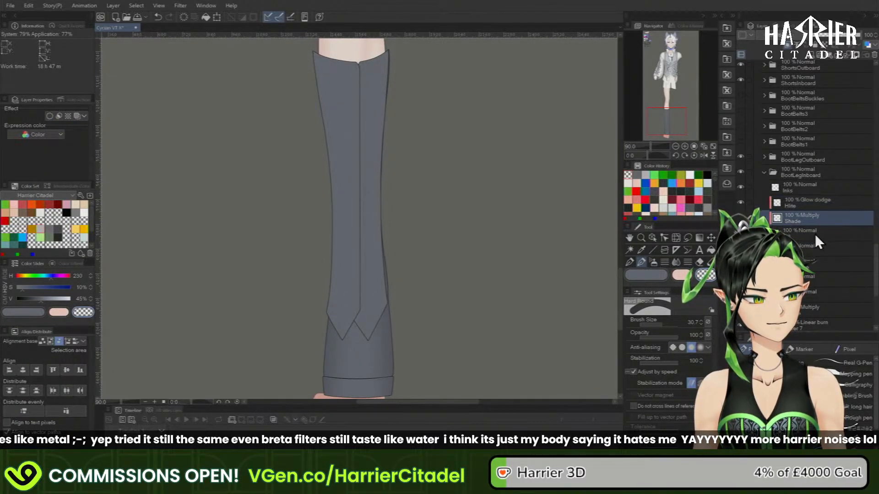
key(x)
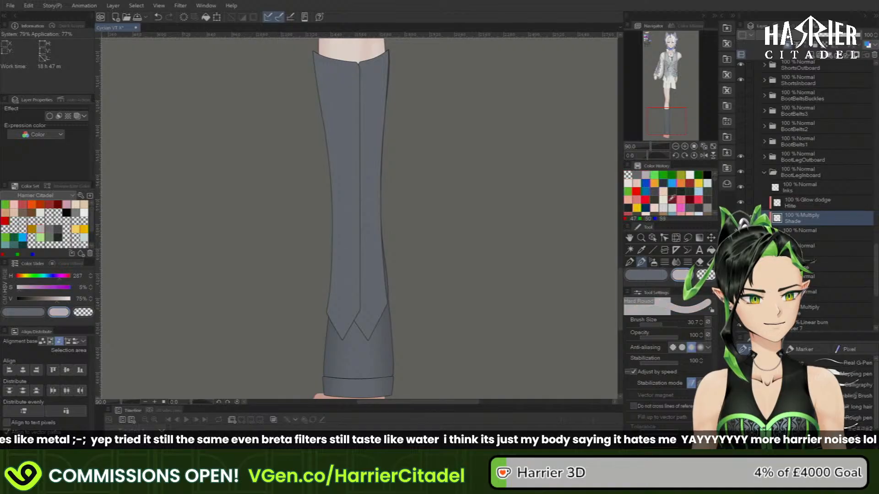
click(653, 262)
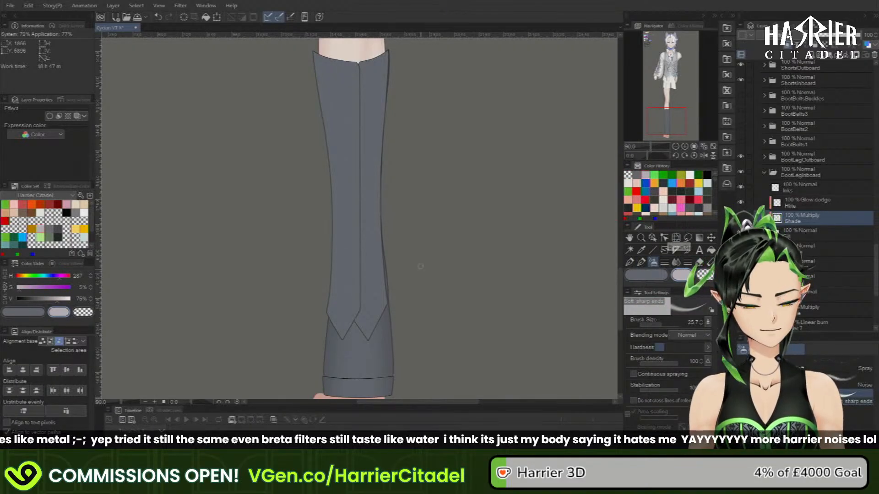
click(776, 362)
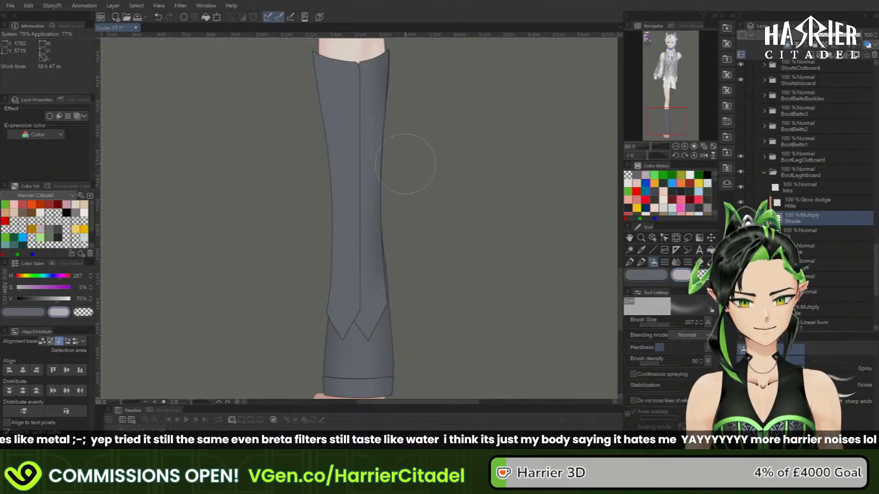
key(ctrl+z)
drag(408, 125, 412, 314)
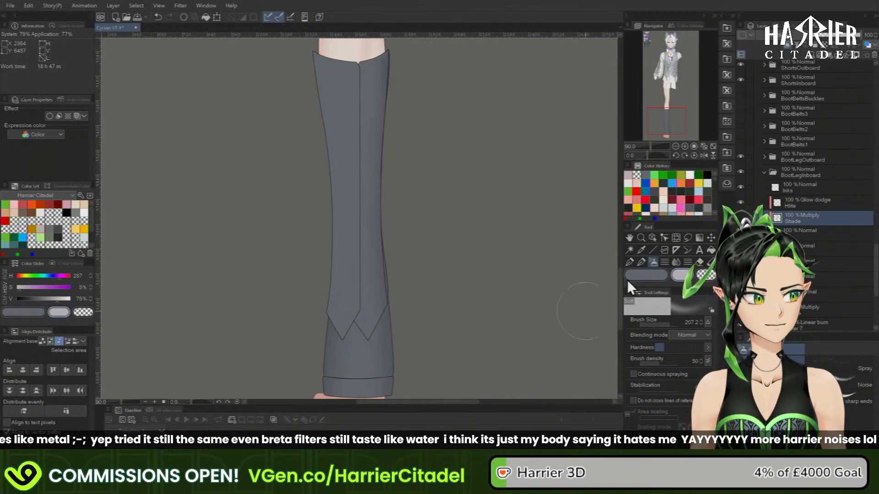
- Airbrush soft shading on the Multiply Shade layer inside BootLegOutboard and make the inboard panel's Shade layer active again
click(764, 157)
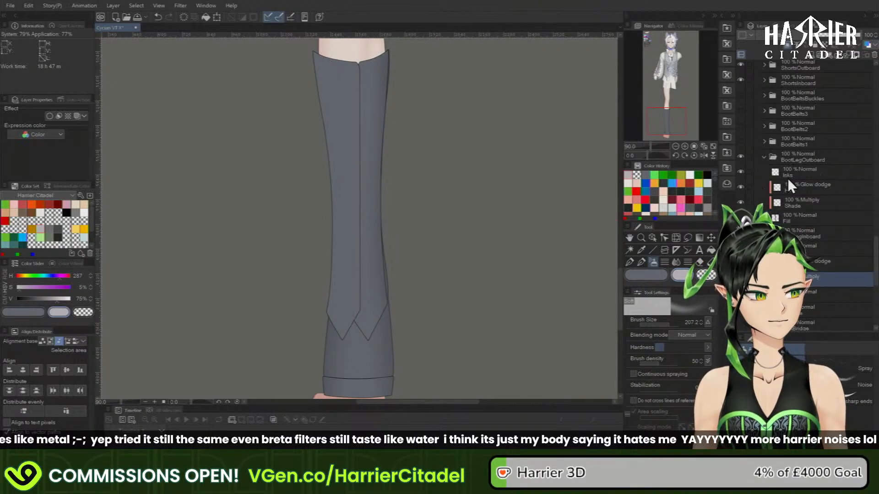
click(809, 204)
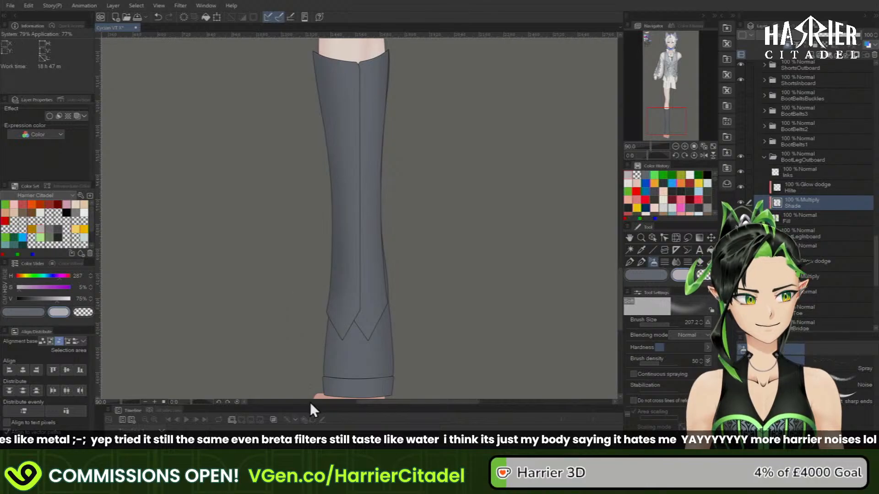
click(810, 279)
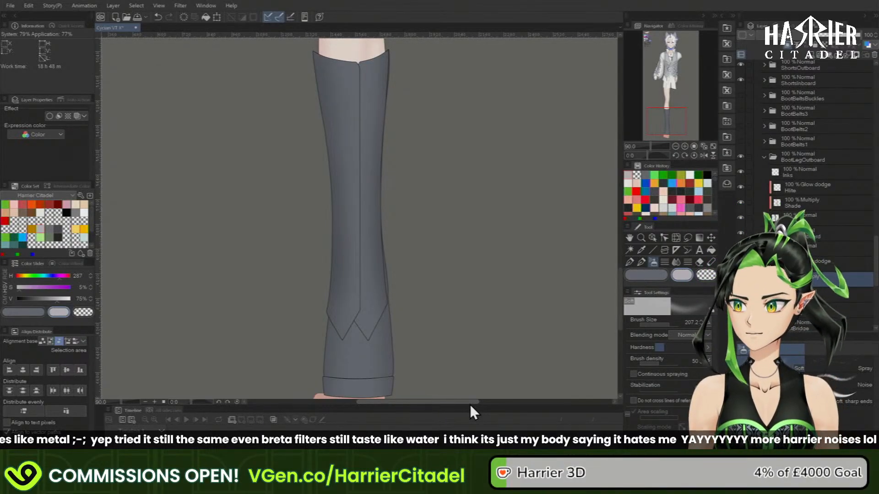
- Lower the BootLegOutboard folder's opacity to 27% to see the inboard panel beneath it
mouse_move(675, 128)
mouse_down()
mouse_move(675, 111)
mouse_move(673, 124)
mouse_up()
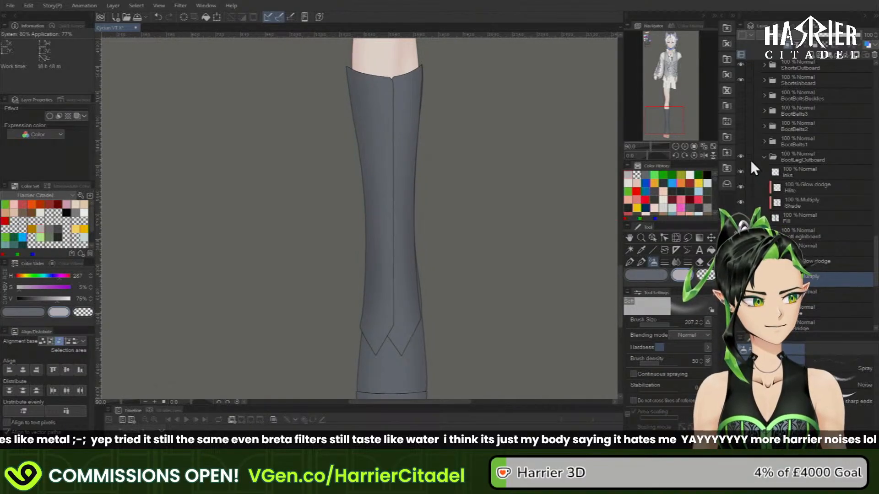
click(802, 158)
click(822, 35)
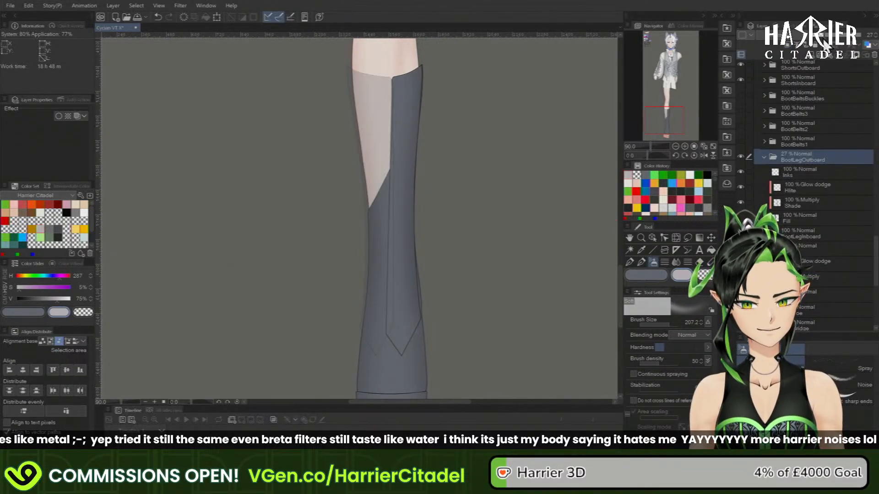
- Add a Linear burn layer above the inboard Fill layer and lasso-fill a narrow shadow strip along the inboard panel's inner edge
click(808, 293)
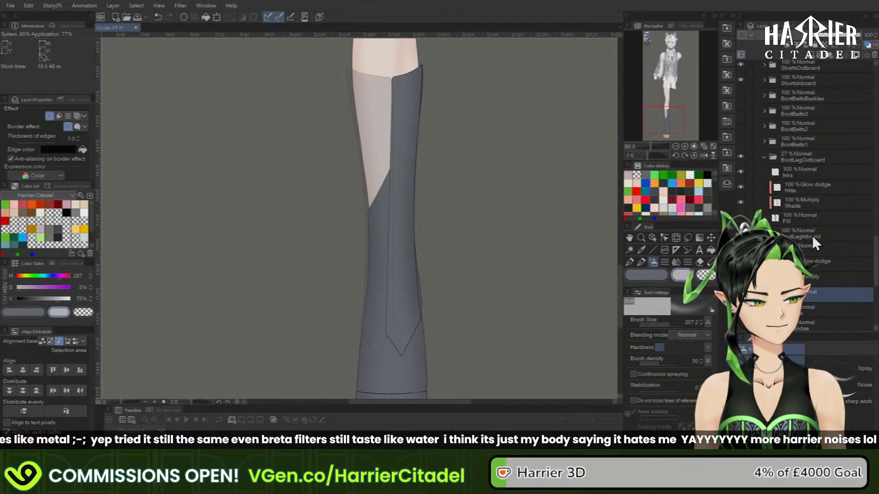
click(812, 55)
click(790, 36)
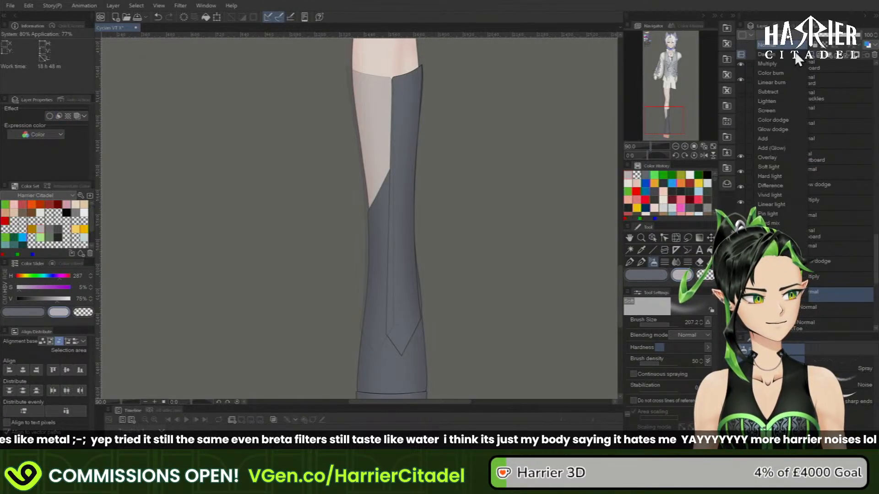
click(788, 82)
click(634, 261)
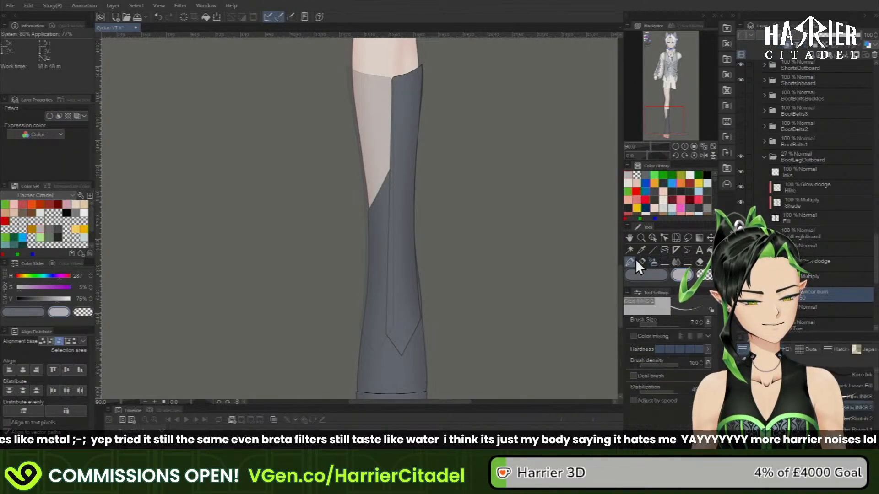
click(855, 386)
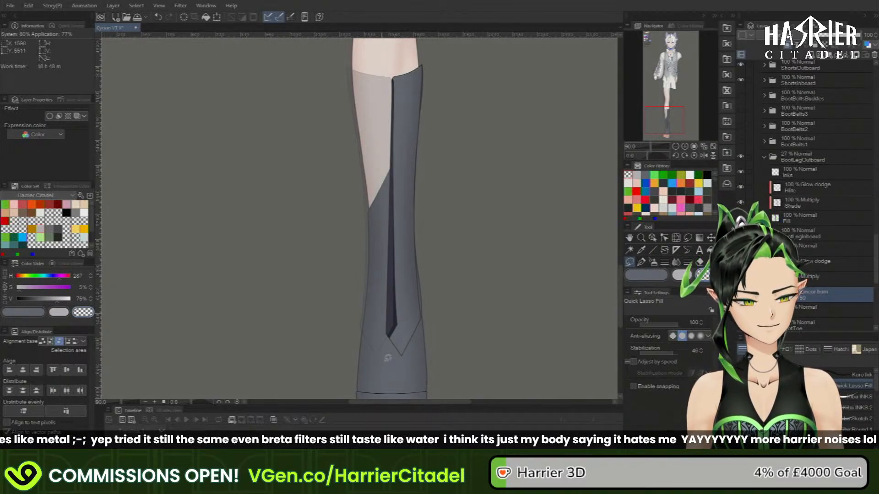
- Soften the shadow strip with a Gaussian blur at a strength of about 13
click(180, 5)
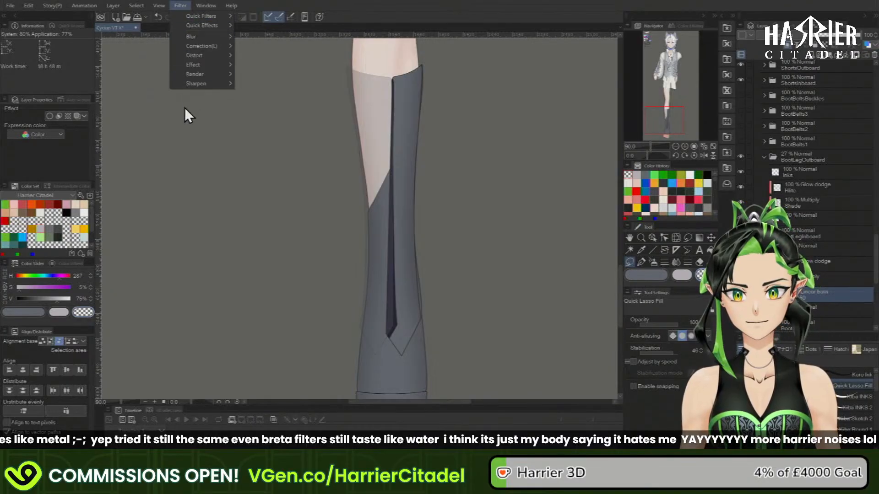
mouse_move(229, 36)
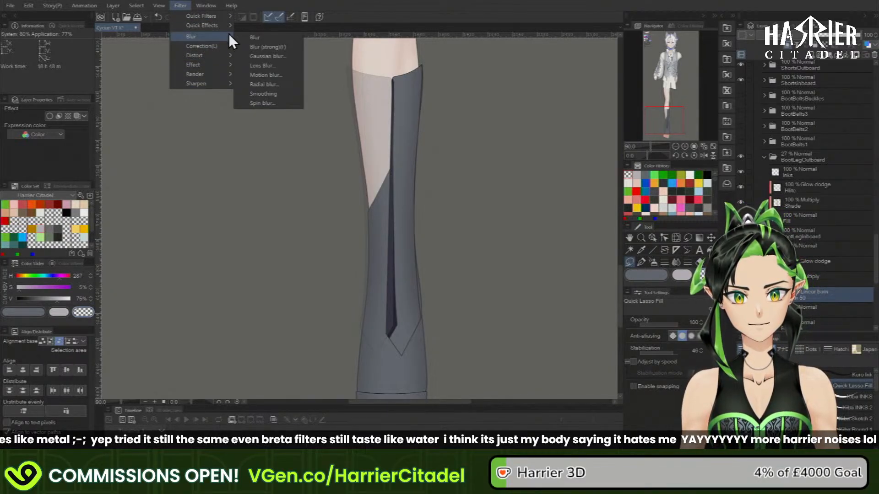
click(282, 55)
click(263, 301)
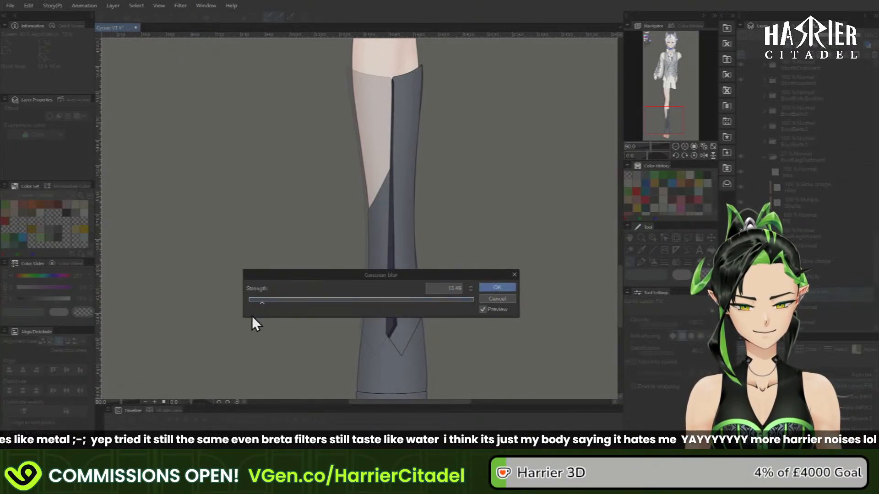
click(491, 298)
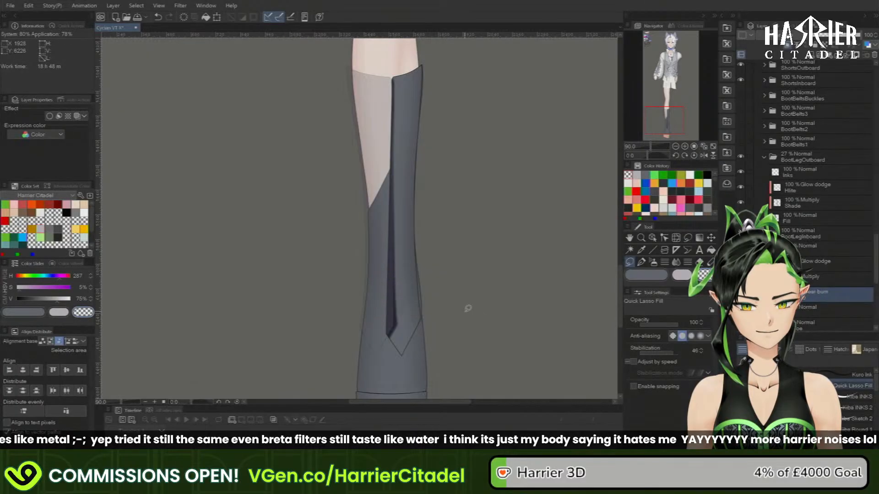
- Restore the BootLegOutboard folder to 100% opacity and adjust the Linear burn shadow along the front seam with Liquify
click(800, 156)
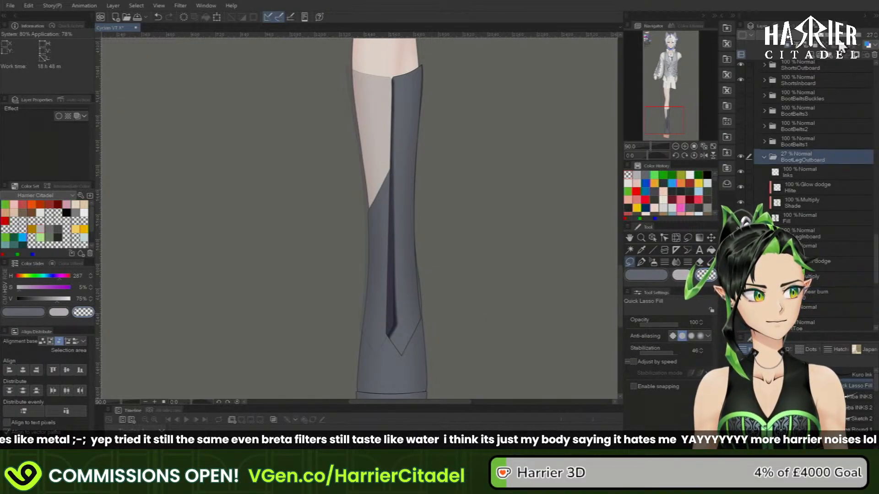
drag(829, 35, 862, 35)
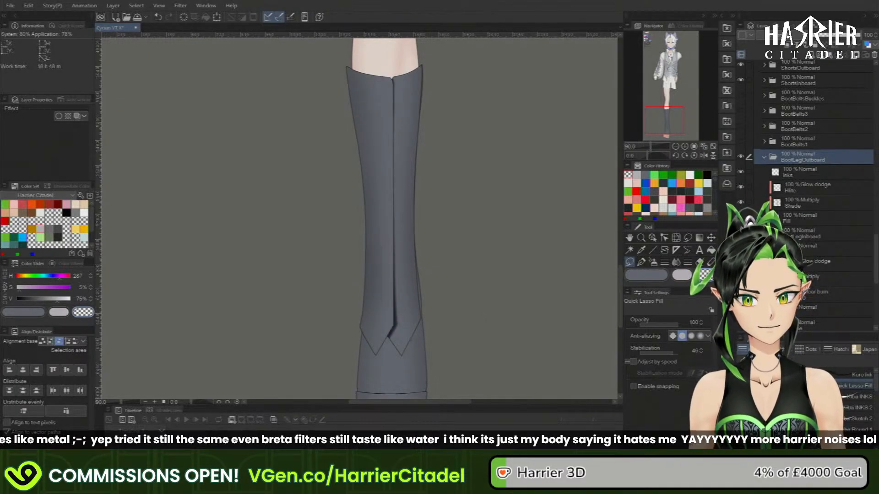
click(676, 237)
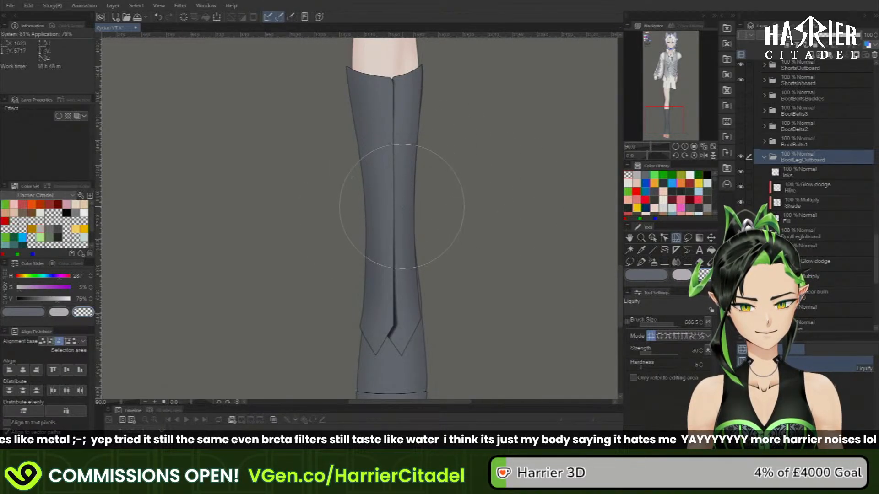
click(813, 295)
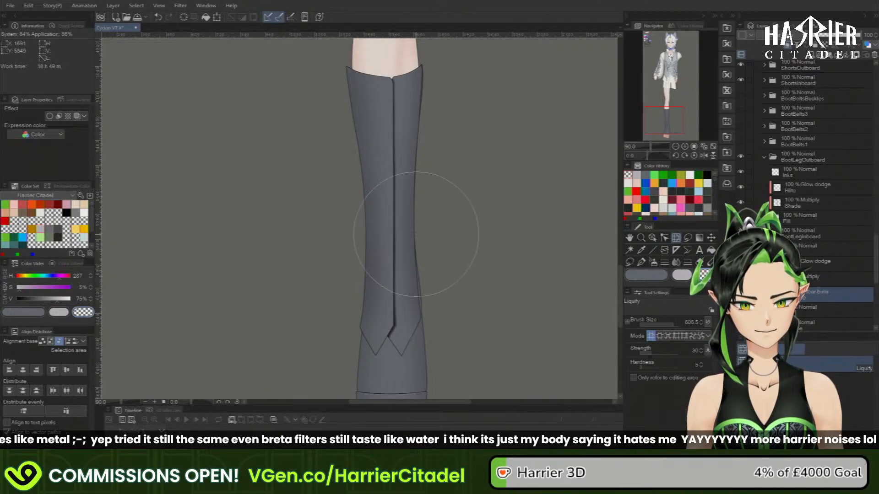
- Check the inboard panel's shadow with the BootLegOutboard folder hidden, show the folder again, and collapse both leg folders
click(741, 156)
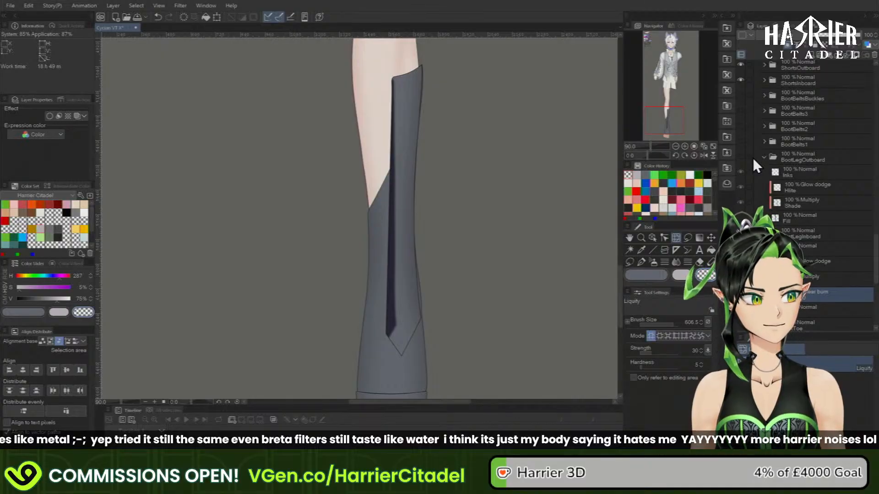
click(739, 159)
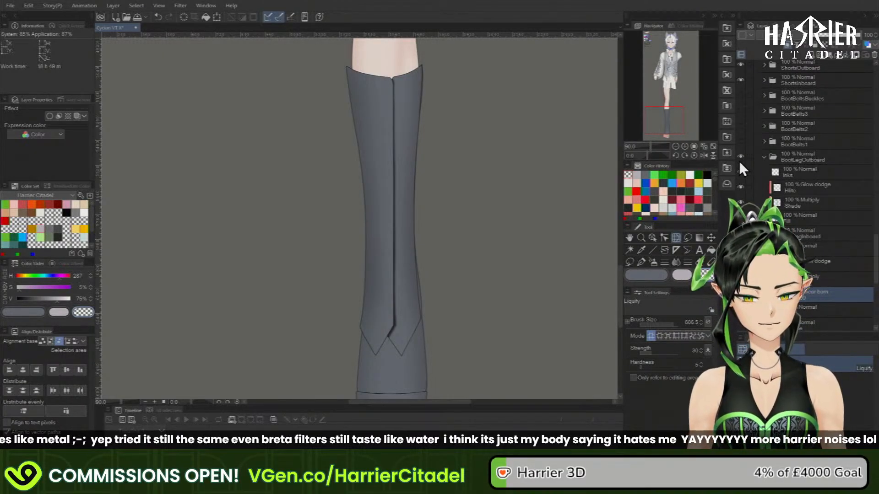
click(764, 157)
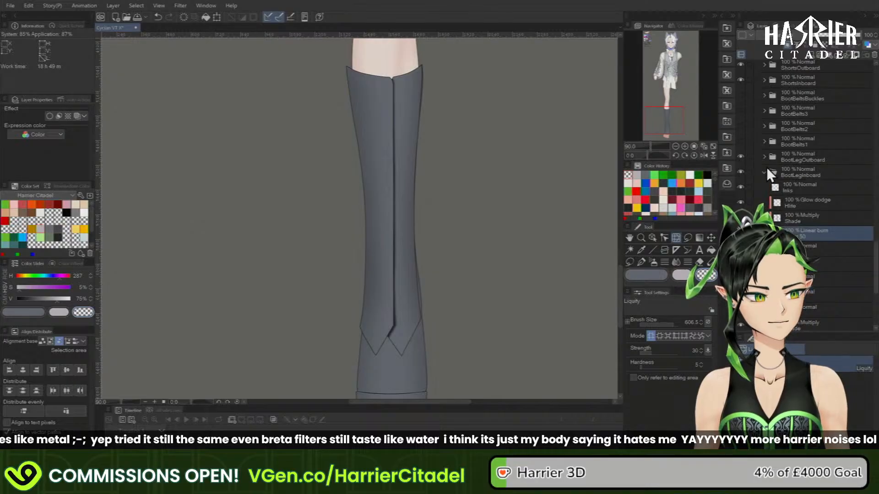
click(764, 173)
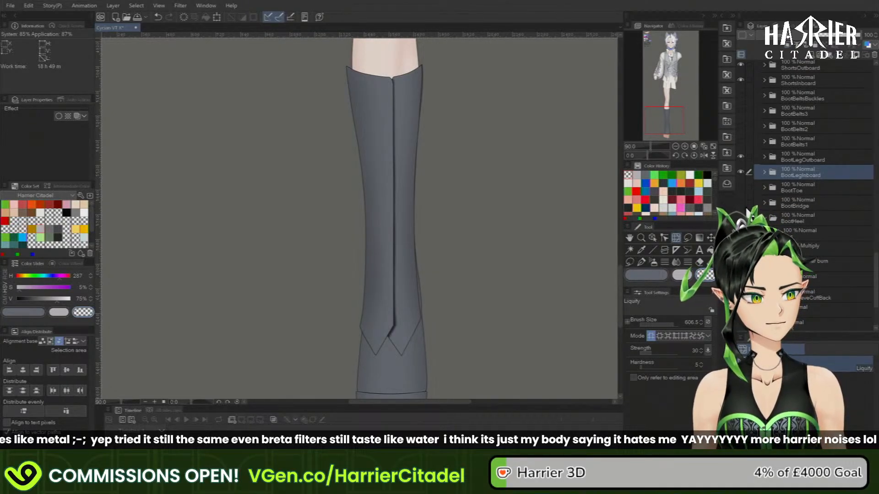
- Compare the foot with the Rough Toplayers sketch by showing that folder briefly and hiding it again
drag(682, 136, 682, 144)
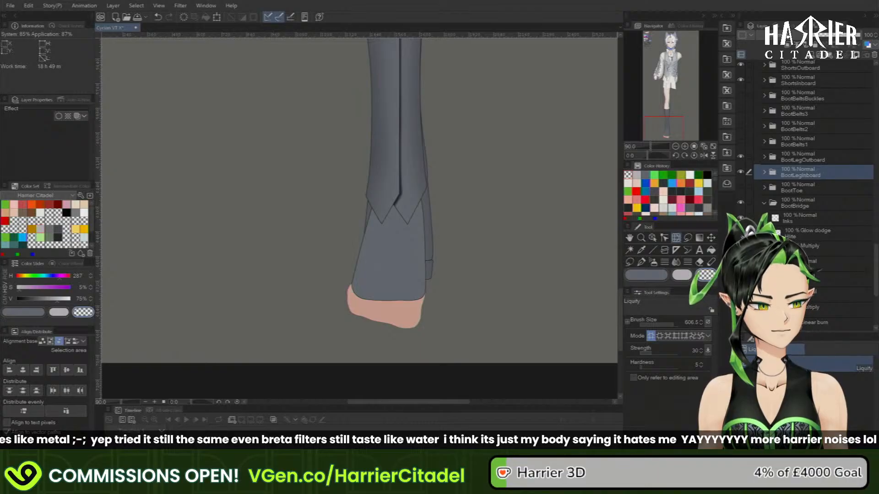
drag(877, 254, 875, 97)
click(741, 131)
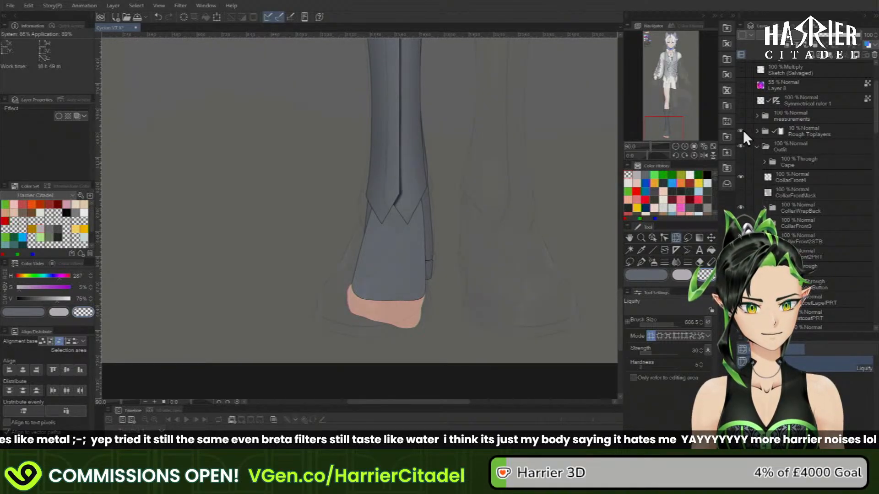
click(742, 130)
drag(676, 121, 679, 124)
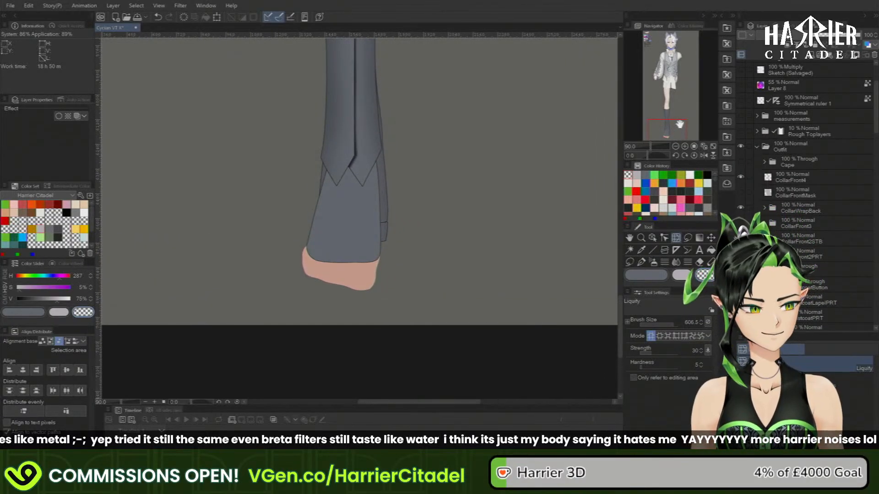
- Airbrush a shadow down the right side of the boot bridge on BootBridge's Multiply Shade layer, refining at size 52.5 and softening at 477.7
drag(877, 145, 869, 299)
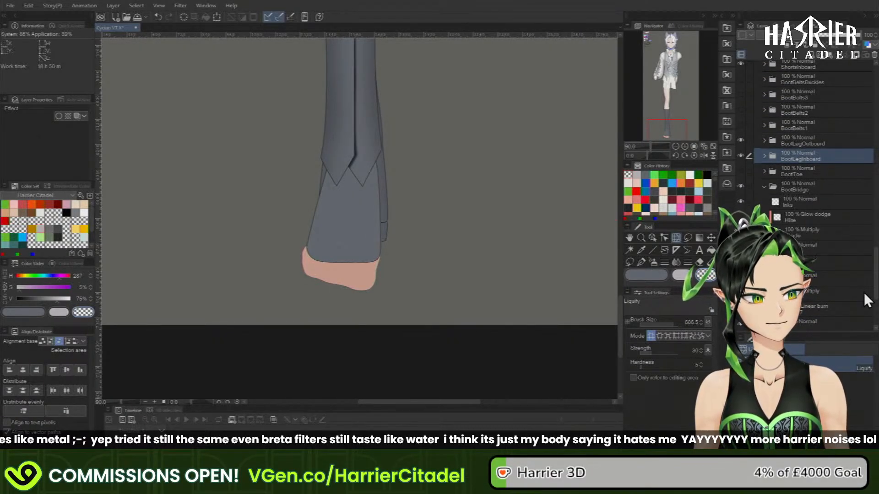
click(808, 234)
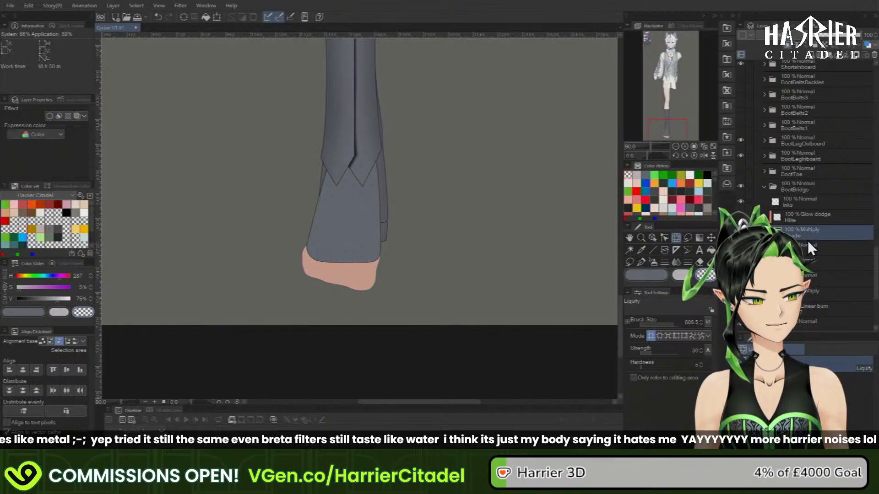
click(654, 262)
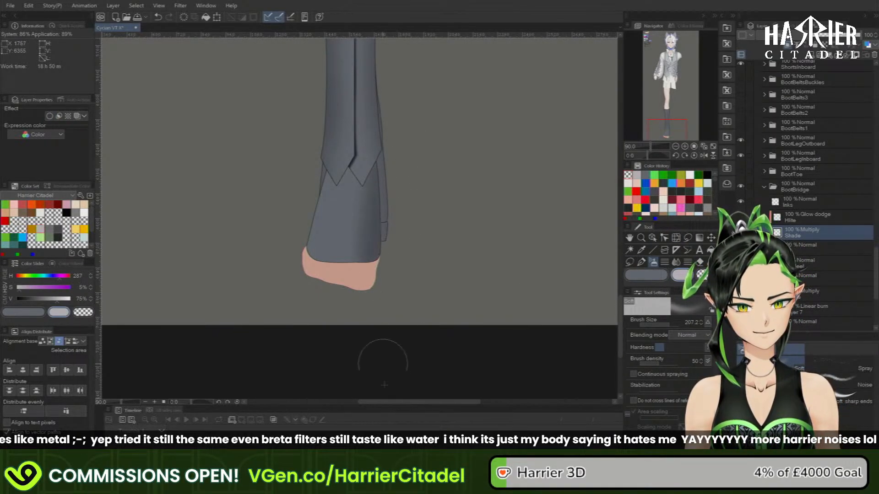
click(663, 325)
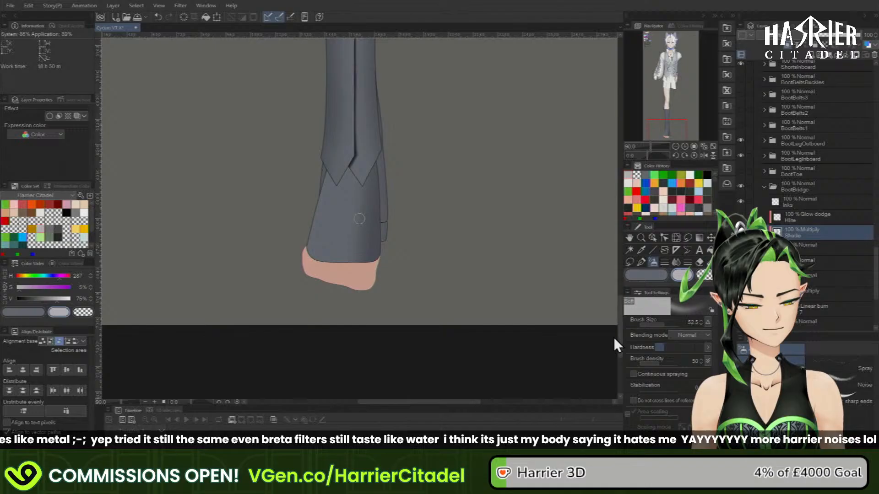
click(700, 276)
drag(379, 146, 346, 281)
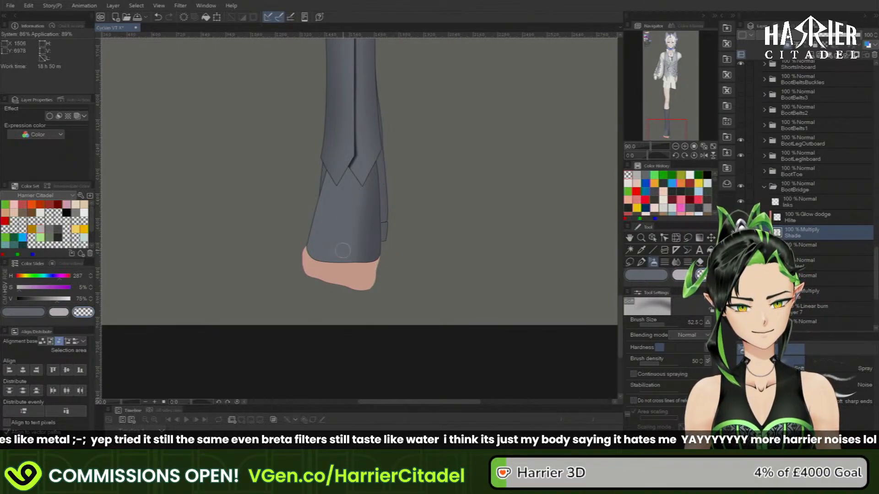
key(c)
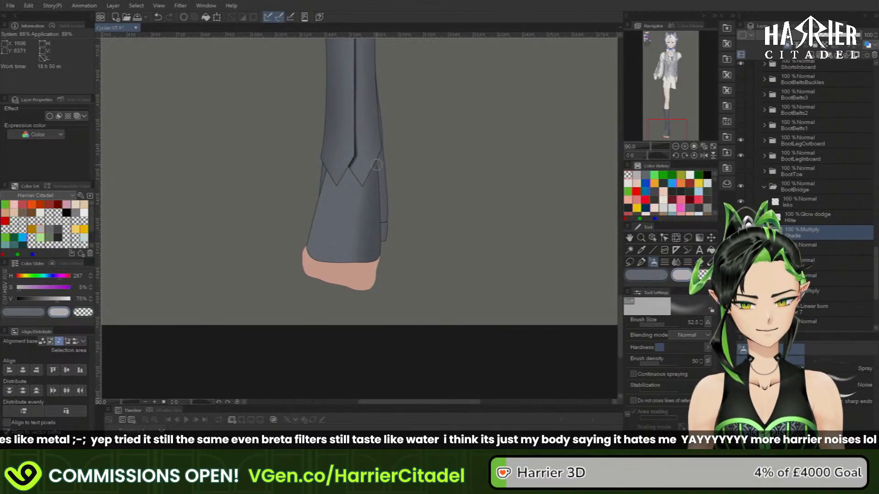
drag(357, 262, 374, 190)
click(673, 326)
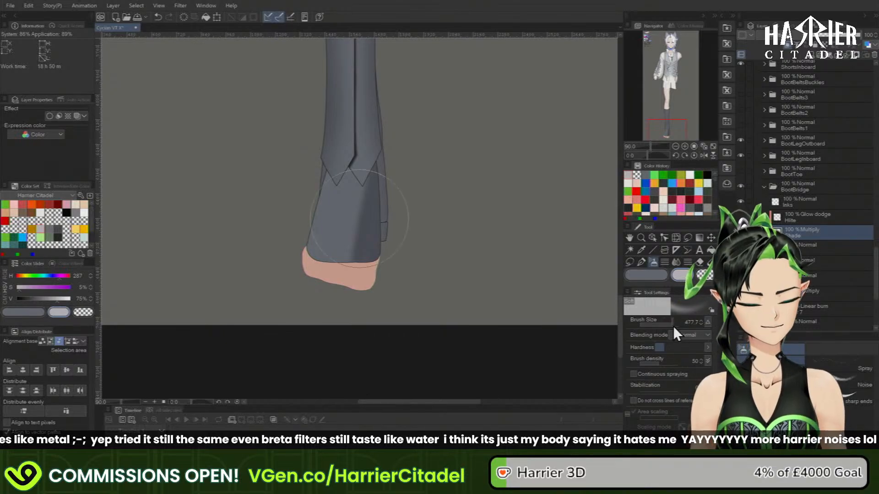
key(c)
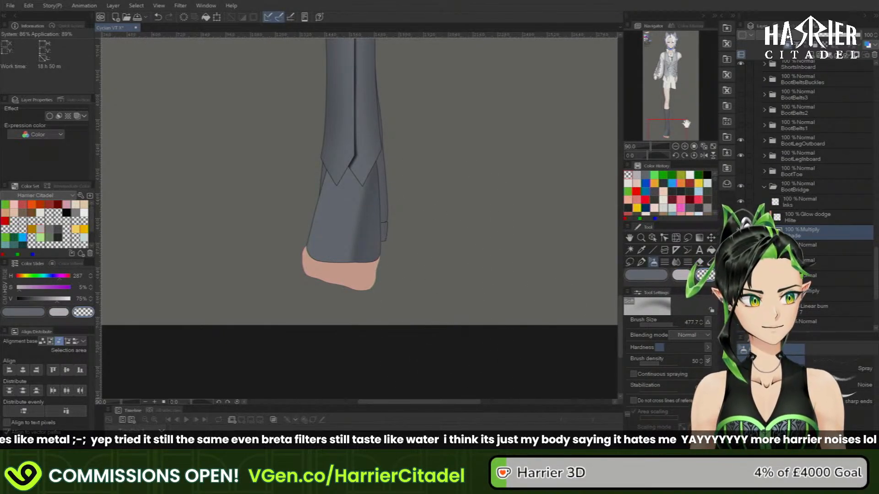
- Show the BootToe folder and airbrush soft shading around the toe cap on its Multiply Shade layer, refining it at brush size 101.3
drag(685, 134, 682, 130)
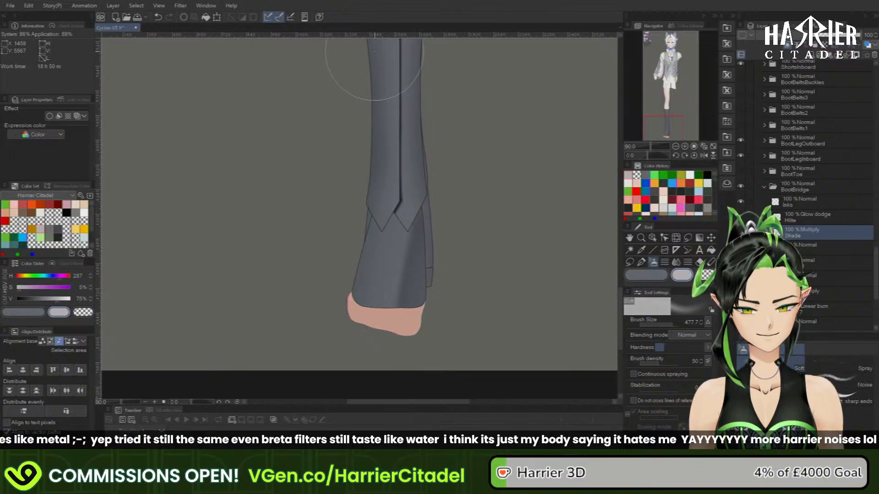
click(740, 171)
click(800, 175)
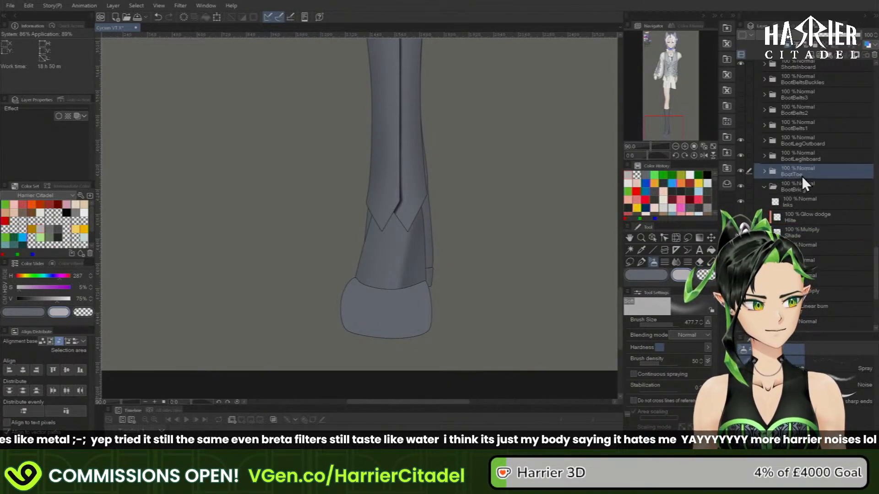
click(764, 172)
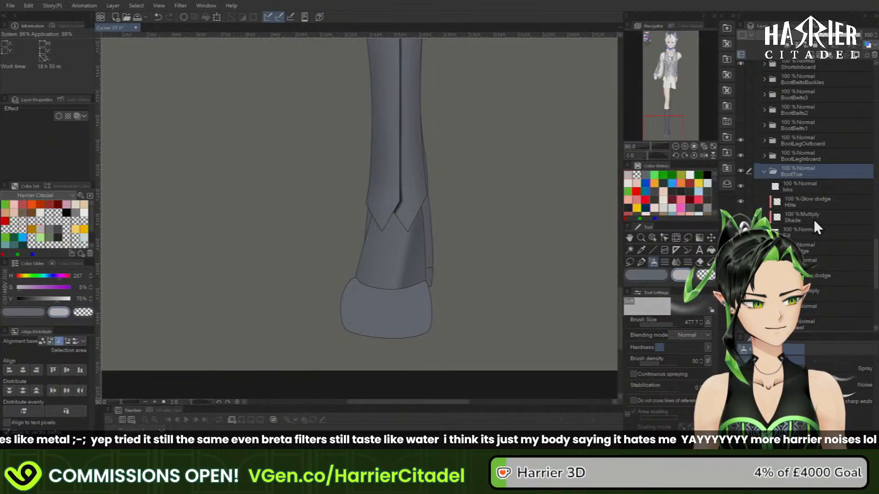
click(814, 218)
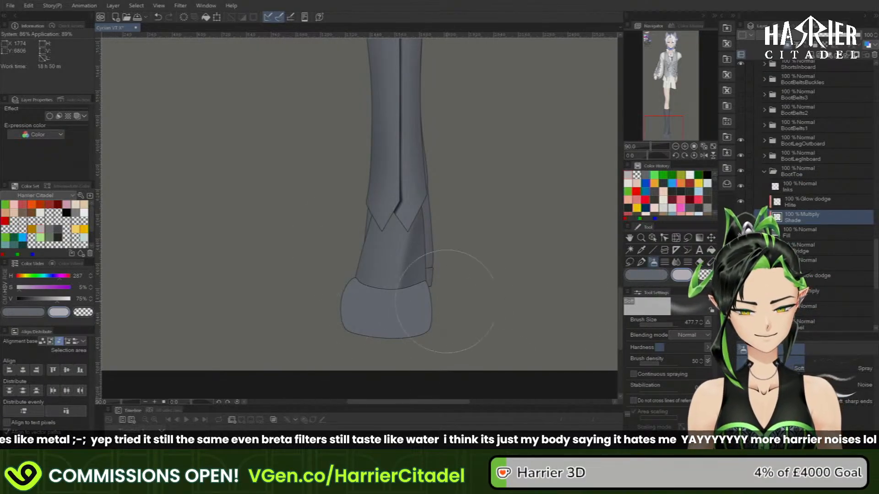
drag(674, 325, 667, 330)
mouse_move(366, 313)
mouse_down()
mouse_move(404, 320)
mouse_move(418, 310)
mouse_move(420, 319)
mouse_move(341, 326)
mouse_move(323, 303)
mouse_move(387, 323)
mouse_up()
key(c)
click(667, 324)
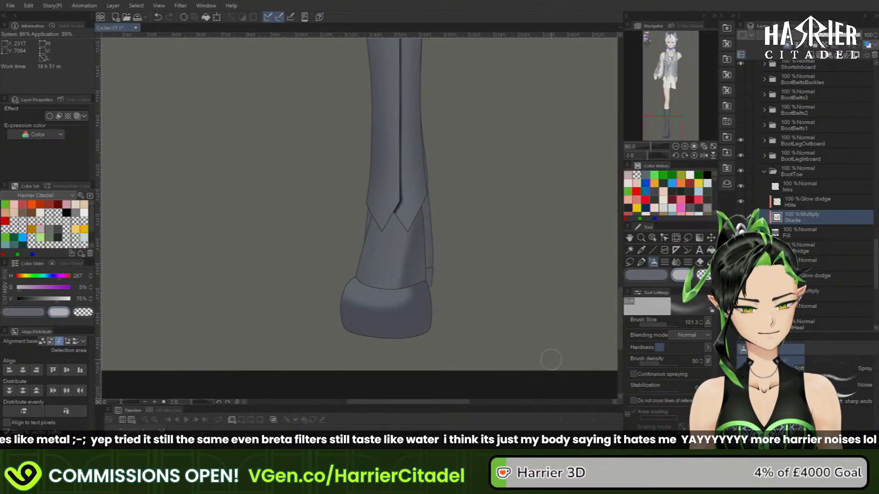
key(c)
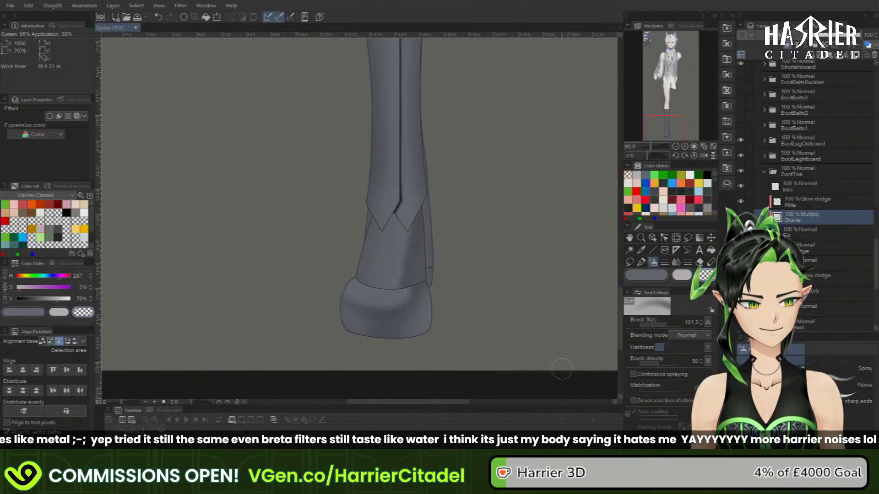
- Check the boot against the full figure and add a Linear burn layer above the BootToe folder's Fill layer
scroll(390, 347, down, 4)
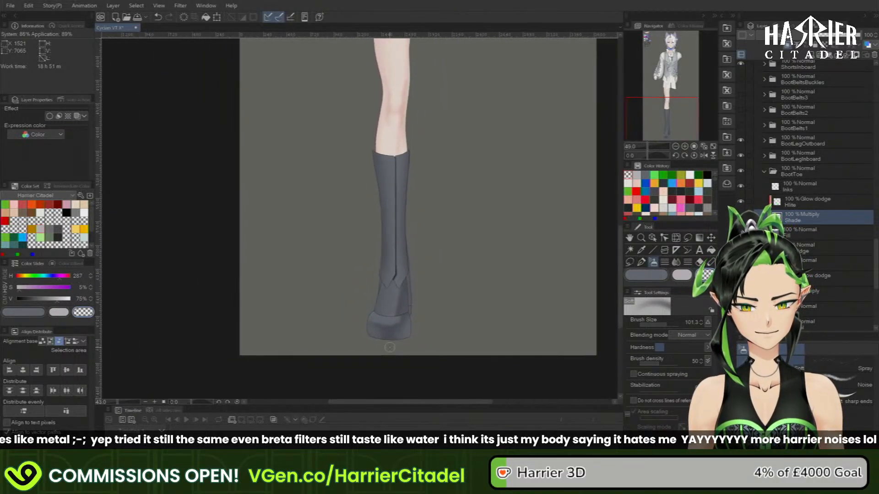
scroll(390, 348, down, 1)
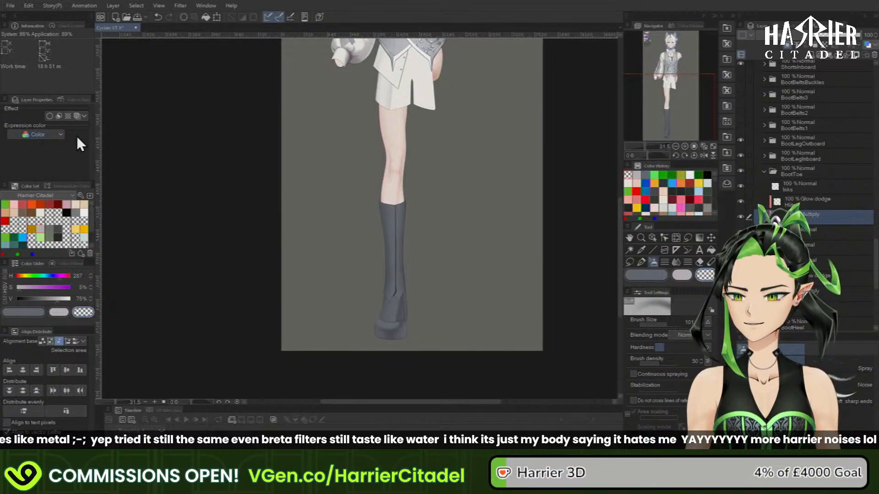
scroll(482, 174, down, 2)
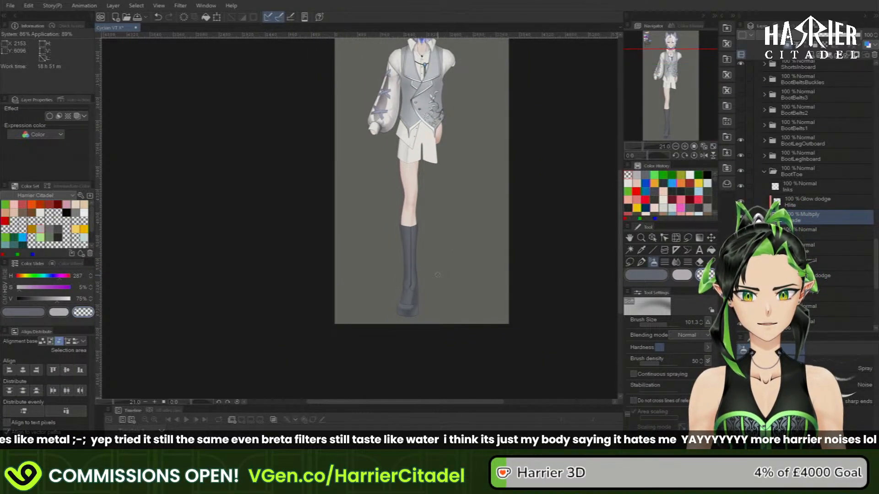
mouse_move(658, 103)
mouse_down()
mouse_move(662, 94)
mouse_move(659, 118)
mouse_up()
scroll(440, 279, up, 5)
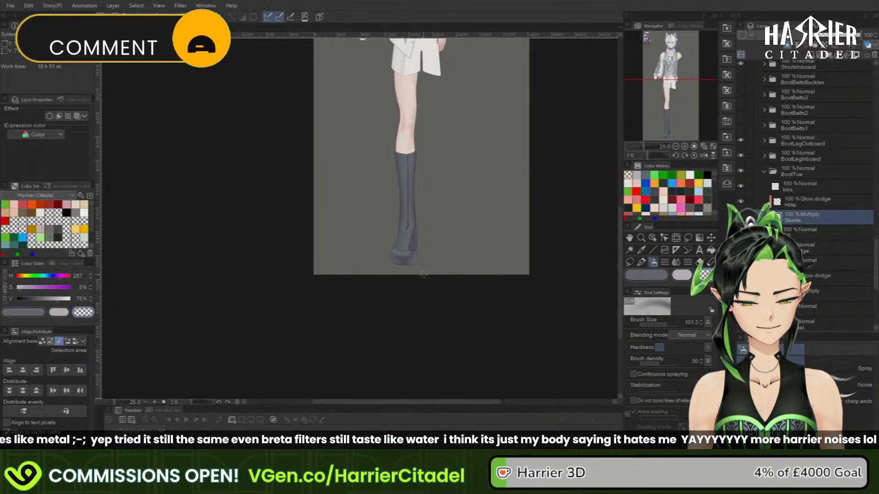
scroll(405, 234, up, 4)
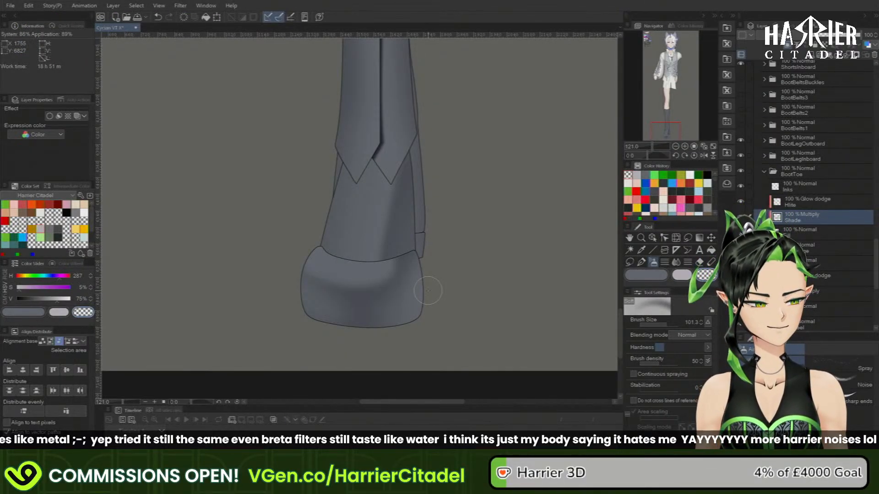
click(810, 230)
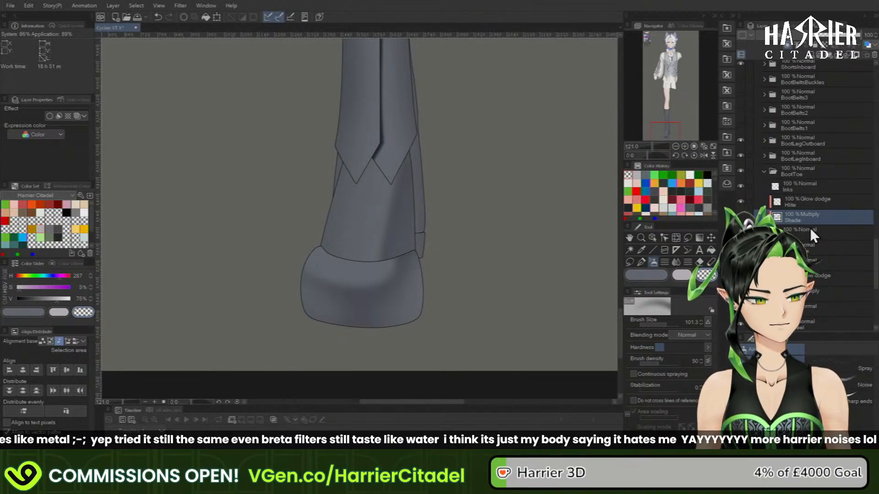
click(785, 36)
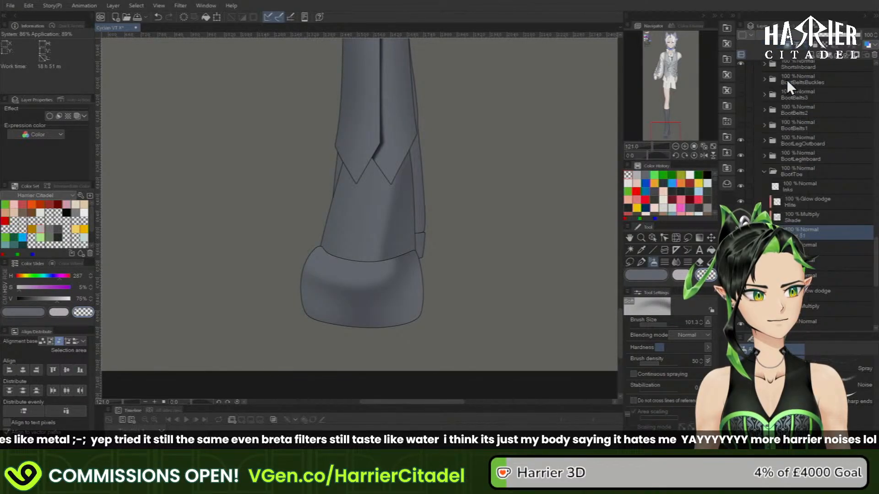
click(786, 81)
- Try drawing a dashed stitch line along the toe cap's upper edge, reducing the Dashed line brush size to 4
click(688, 262)
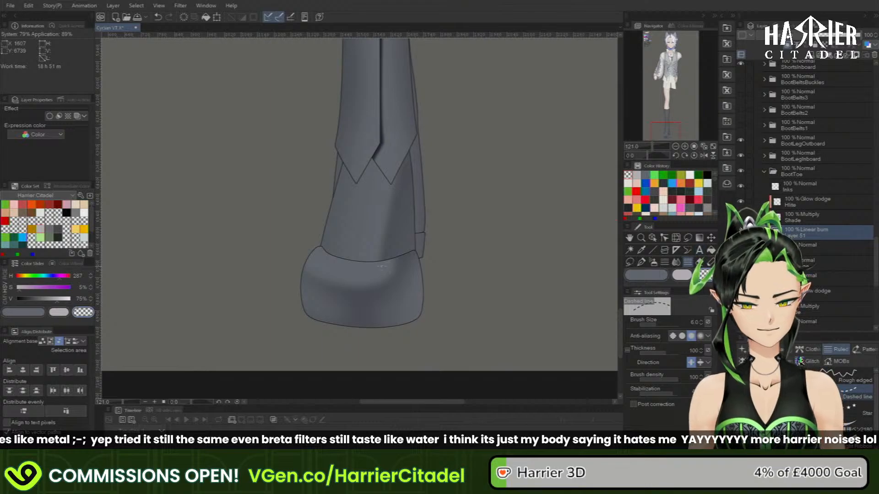
key(c)
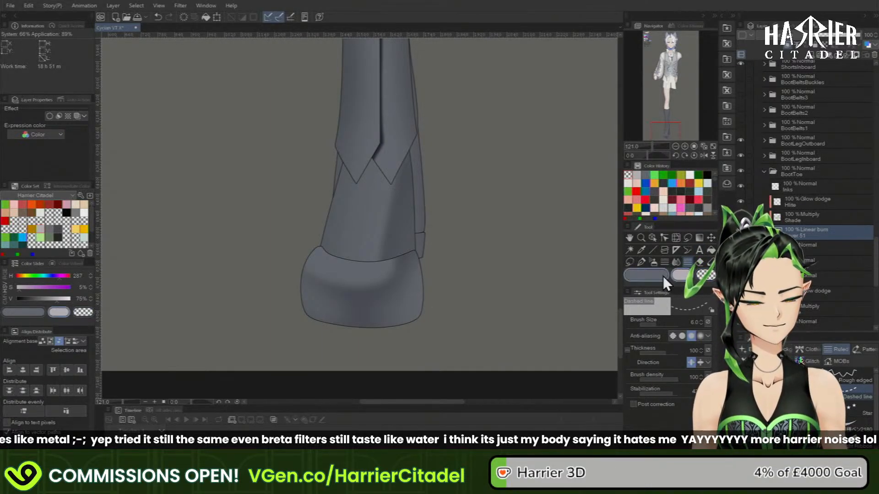
drag(415, 254, 378, 272)
key(ctrl+z)
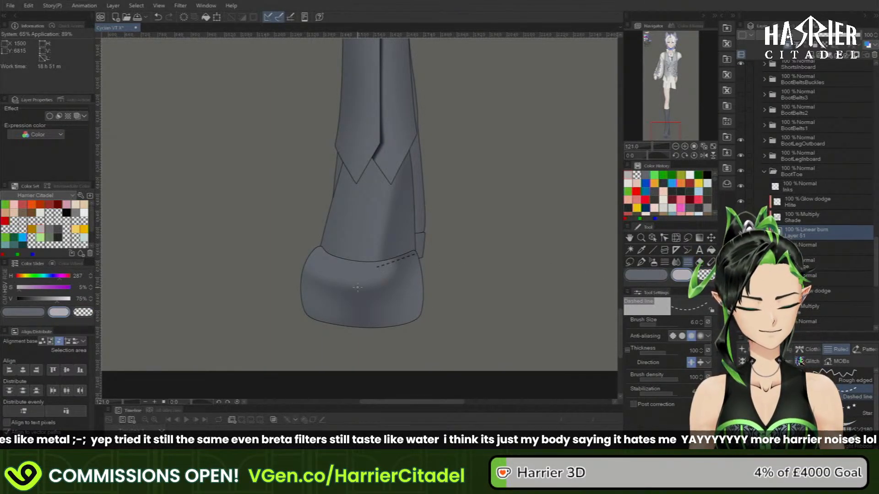
click(701, 325)
click(702, 324)
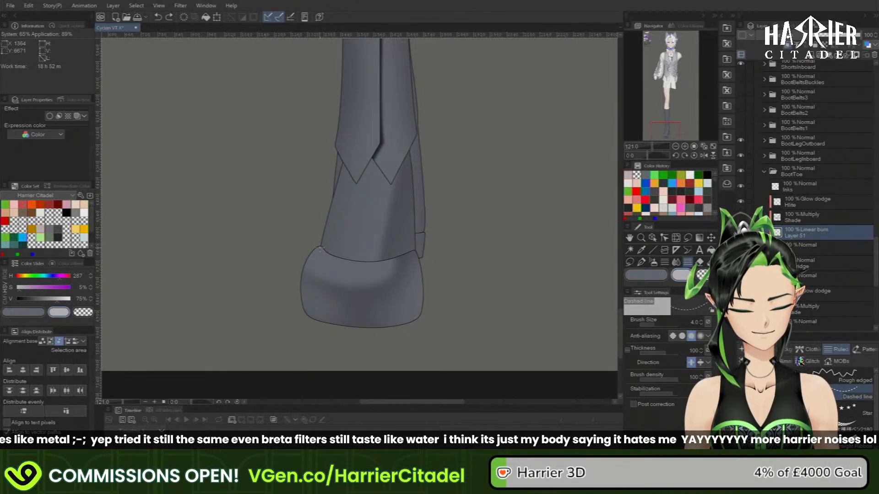
mouse_move(321, 248)
mouse_down()
mouse_move(336, 260)
mouse_move(388, 260)
mouse_up()
key(ctrl+z)
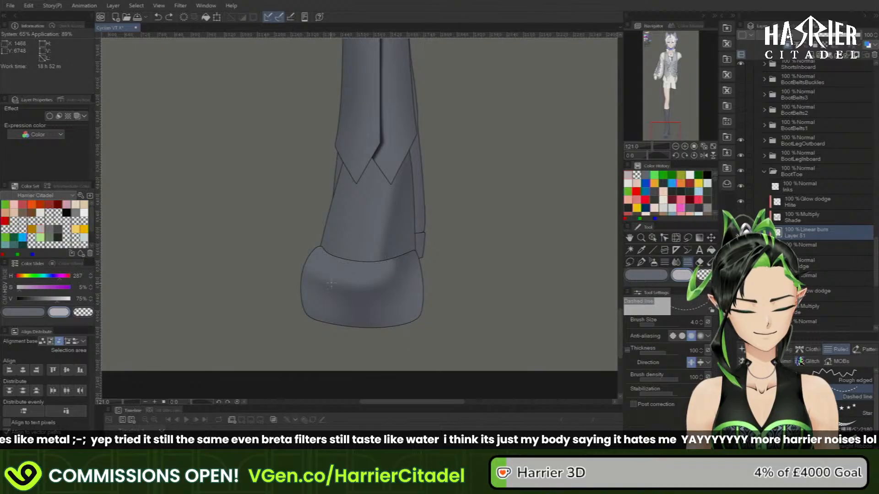
mouse_move(321, 249)
mouse_down()
mouse_move(375, 264)
mouse_move(324, 250)
mouse_move(377, 267)
mouse_move(415, 252)
mouse_up()
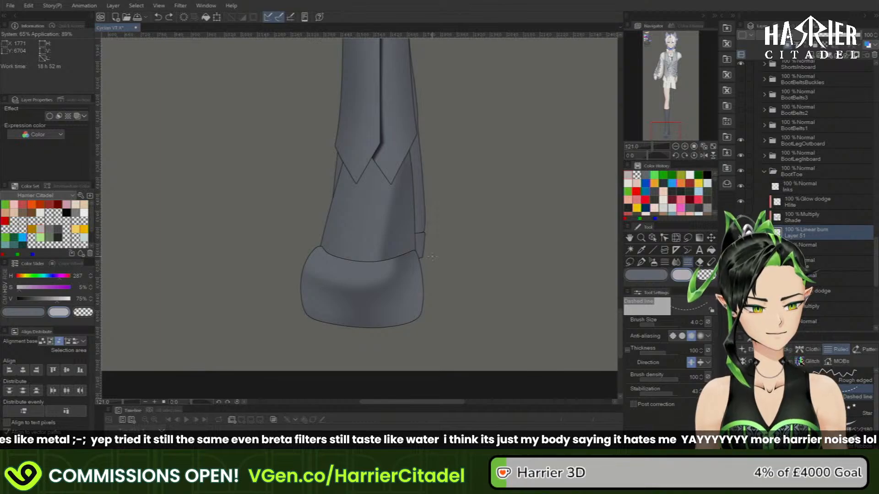
- Paint the first dark shading strokes across and down the middle of the toe cap with the Kiba Round brush at size 27.3
click(630, 262)
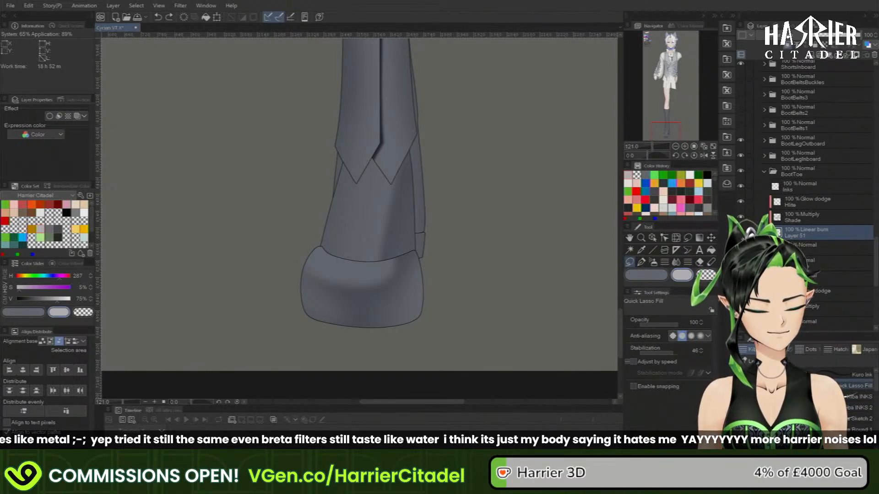
click(852, 443)
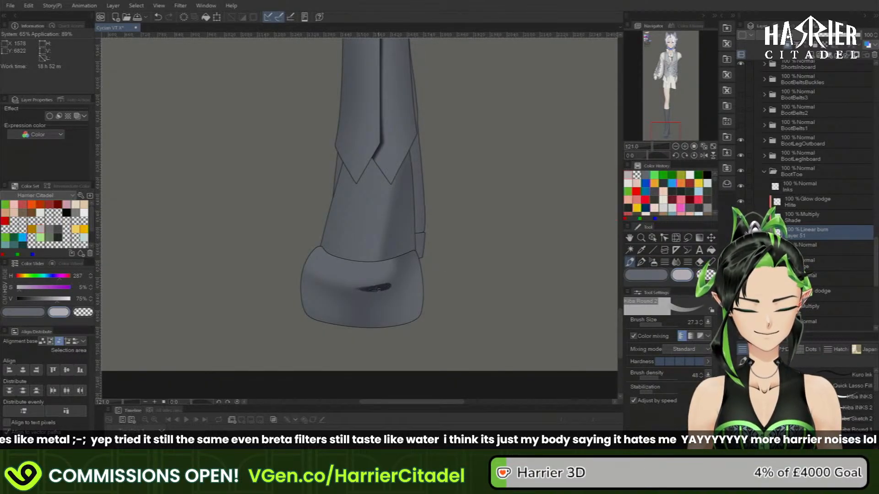
drag(378, 289, 376, 322)
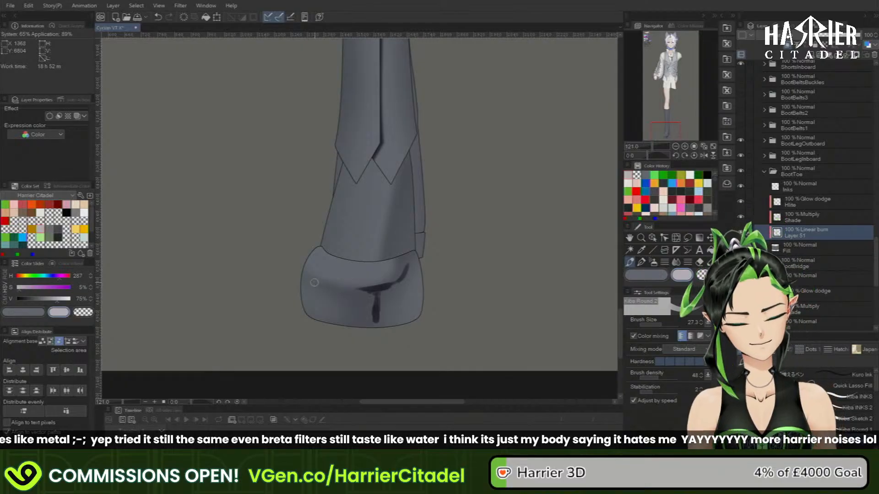
mouse_move(315, 280)
mouse_down()
mouse_move(373, 294)
mouse_move(369, 313)
mouse_move(359, 298)
mouse_move(345, 299)
mouse_move(361, 317)
mouse_move(378, 299)
mouse_move(396, 323)
mouse_move(393, 298)
mouse_up()
- Switch to a Kiba Round brush at size 46.6 and widen the shadow toward the toe cap's upper right edge
key(period)
key(c)
key(c)
click(664, 324)
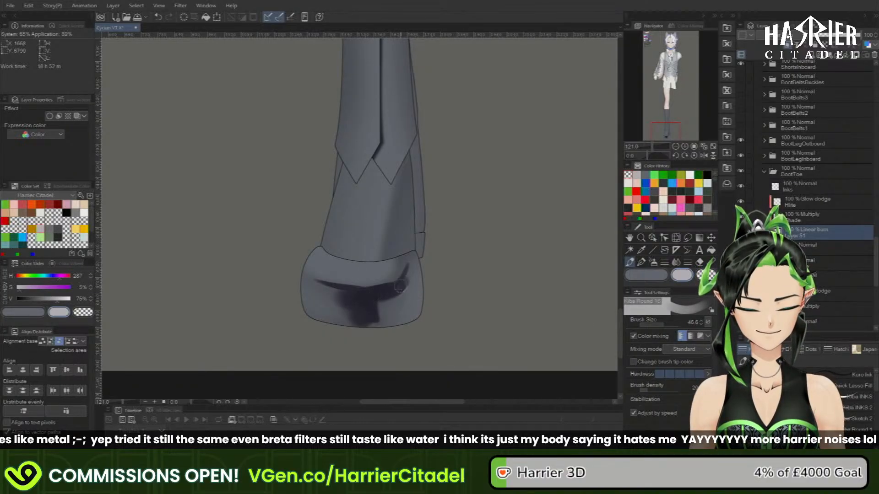
drag(407, 275, 408, 266)
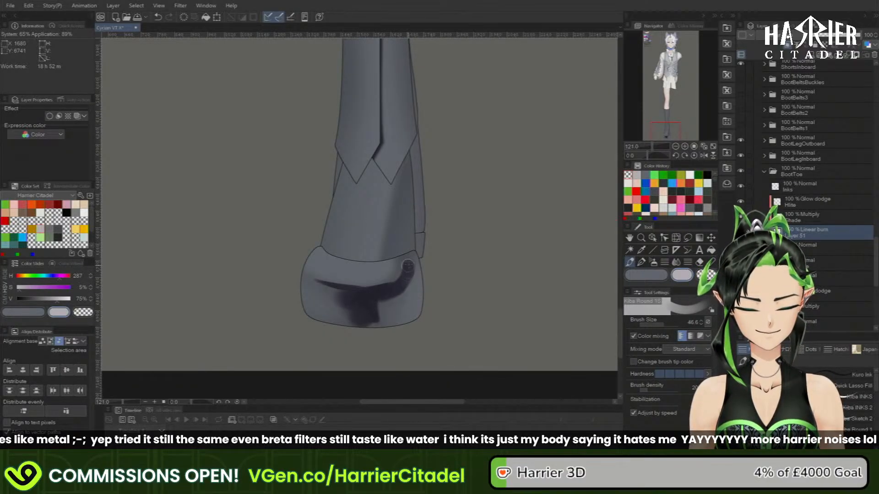
- Add a thin shadow beneath the toe cap's upper rim at brush size 27.3, refining it with the transparent colour
click(659, 326)
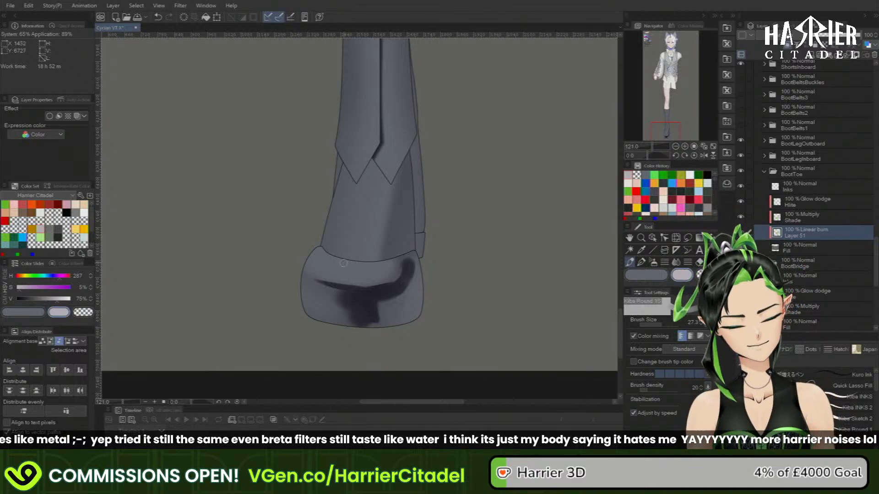
drag(350, 265, 382, 262)
key(c)
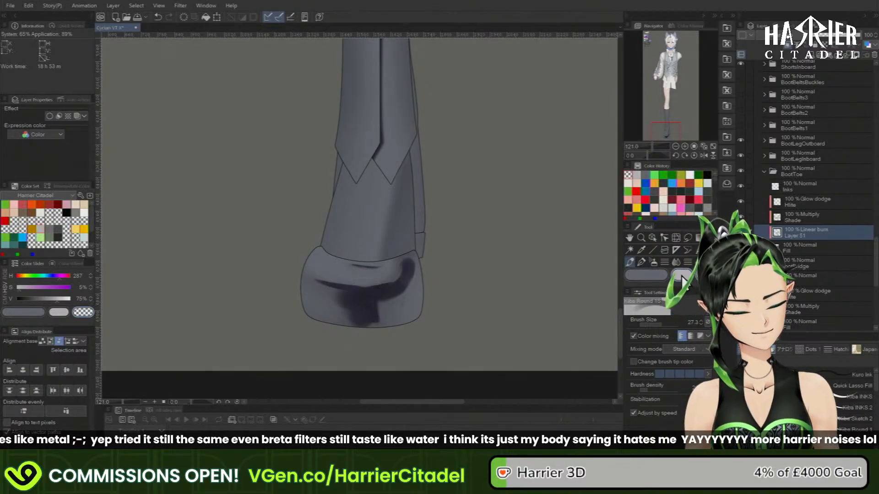
key(c)
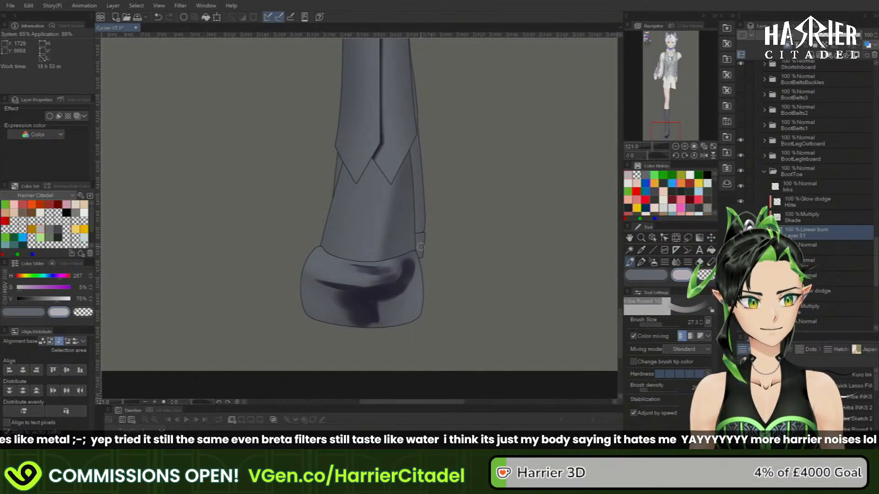
- Build up the central shadow and darken the right edge of the toe cap, enlarging the brush to 59.2
drag(676, 135, 671, 135)
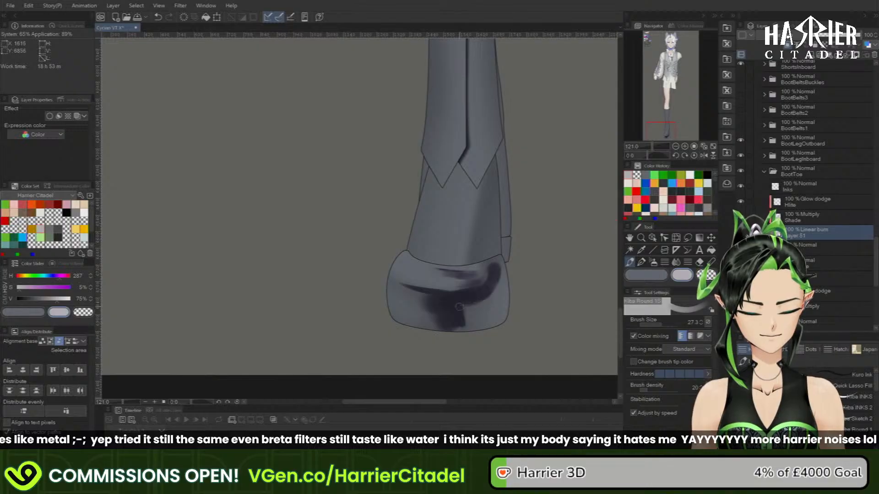
mouse_move(459, 306)
mouse_down()
mouse_move(470, 303)
mouse_move(466, 312)
mouse_up()
click(661, 323)
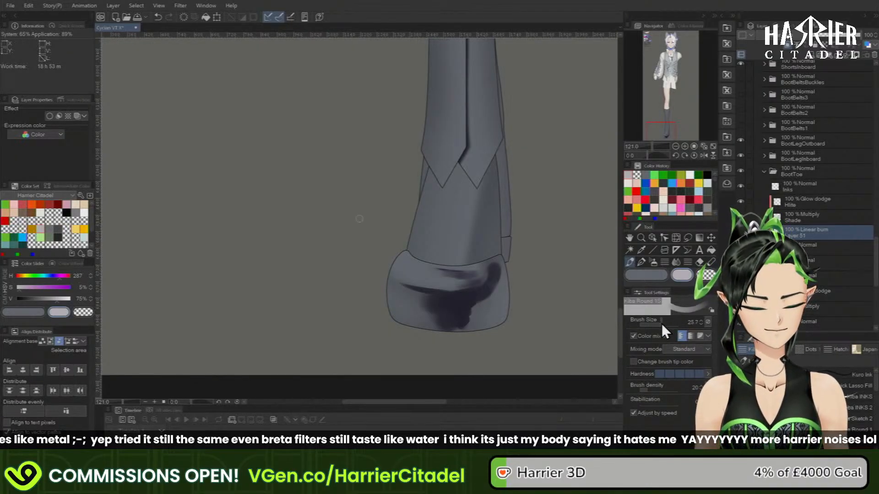
drag(661, 323, 665, 324)
mouse_move(477, 306)
mouse_down()
mouse_move(465, 306)
mouse_move(470, 300)
mouse_move(451, 318)
mouse_up()
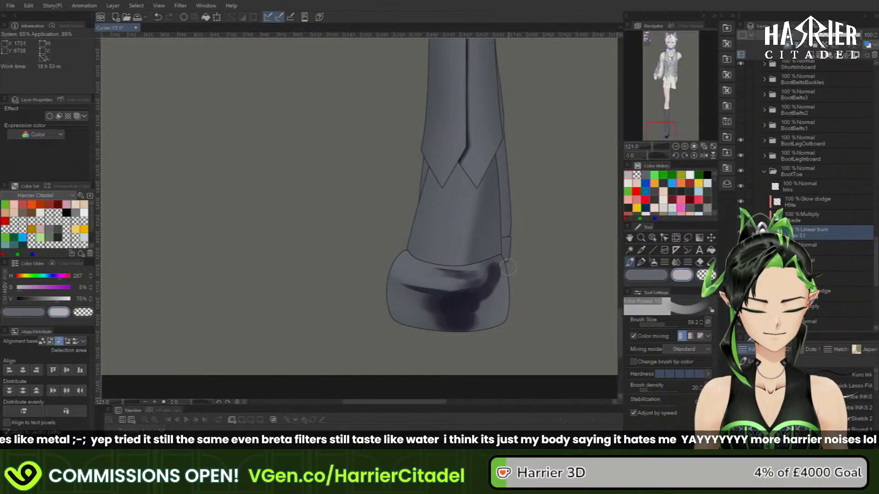
drag(508, 268, 505, 304)
key(c)
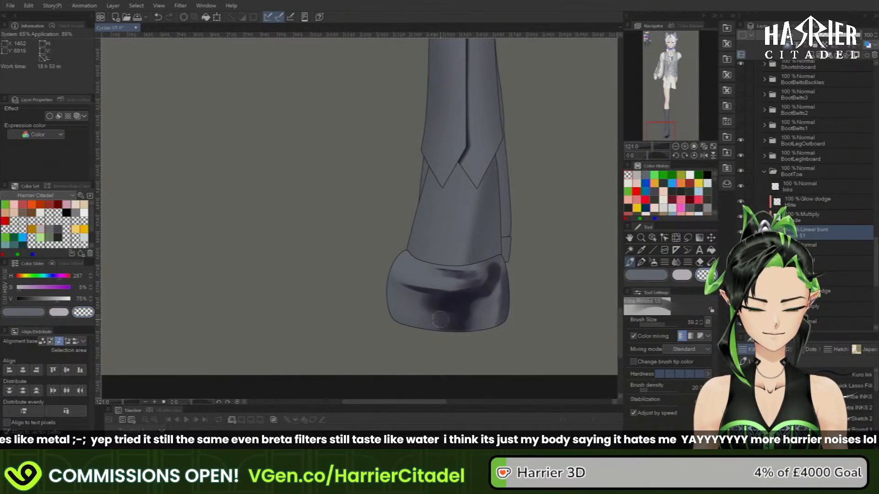
click(685, 280)
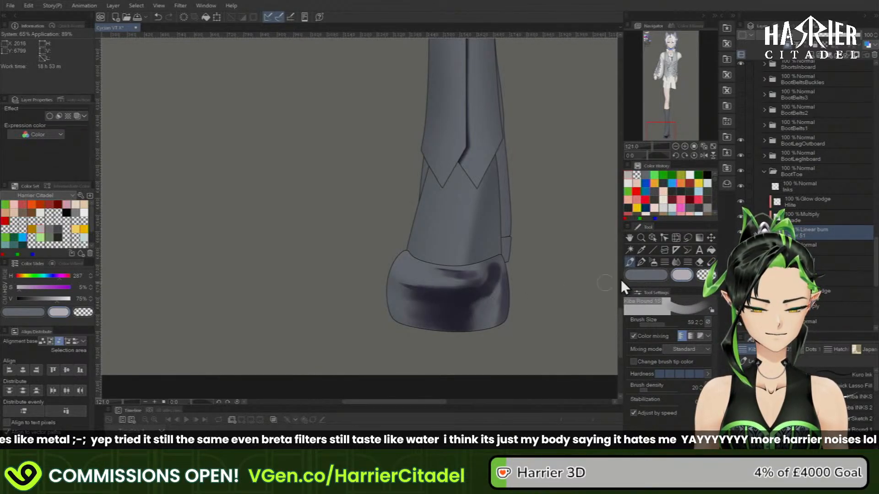
- Lock transparent pixels on the Linear burn layer and try recolouring its shading with the slate main colour and light grey sub colour
key(x)
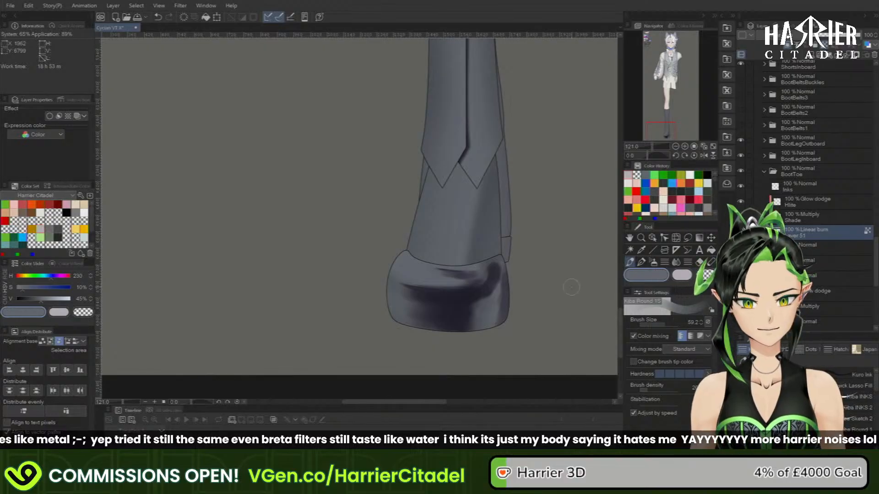
click(208, 18)
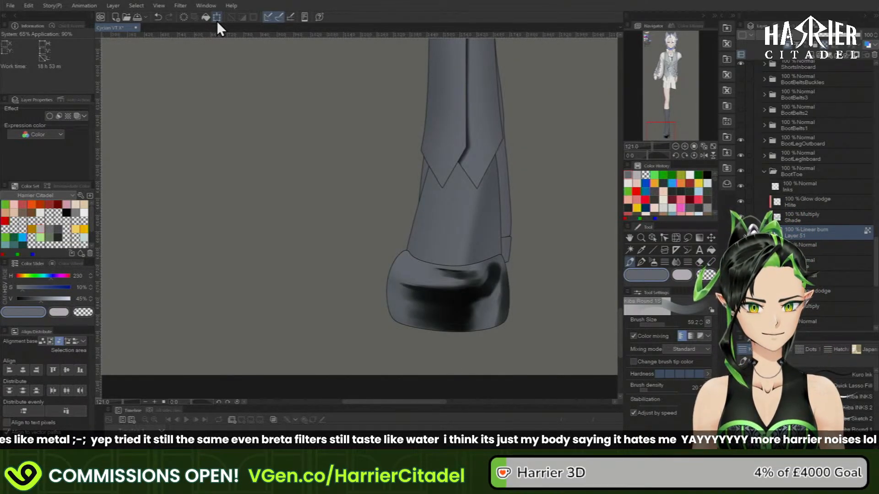
click(682, 275)
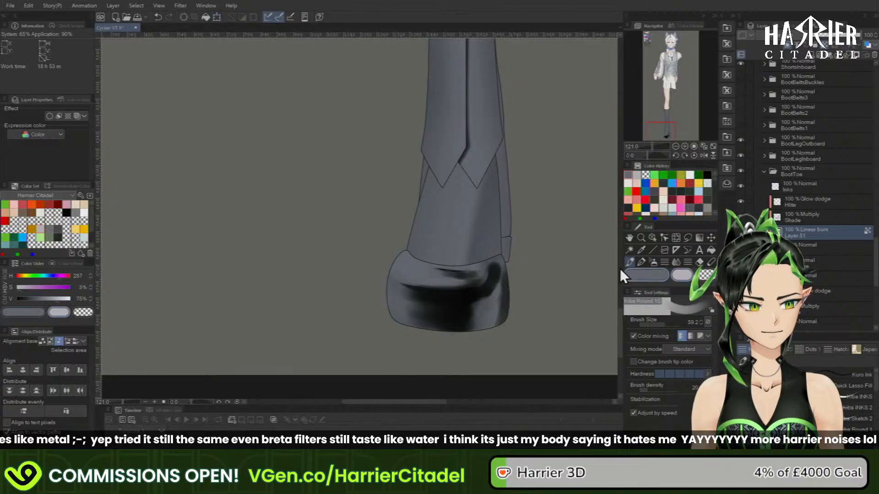
click(207, 17)
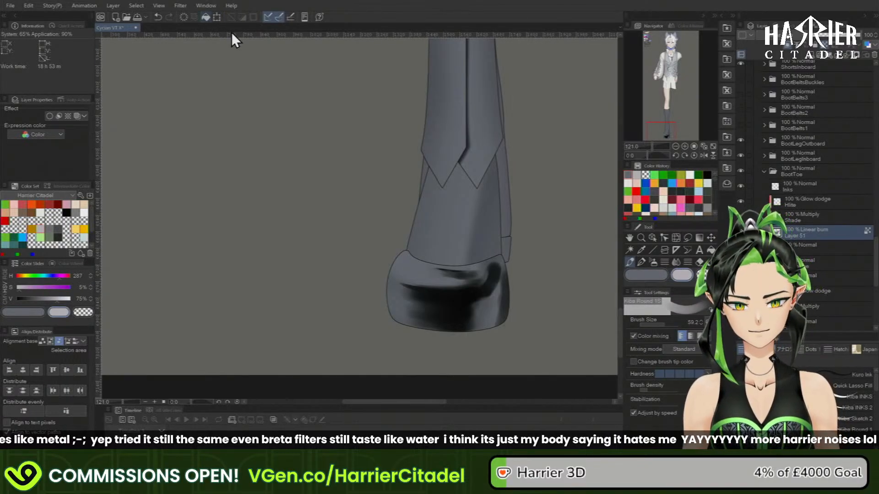
- Recolour BootToe's Multiply Shade layer with its transparent pixels locked and the Linear burn layer, filling both with slate blue-grey
click(805, 217)
click(646, 275)
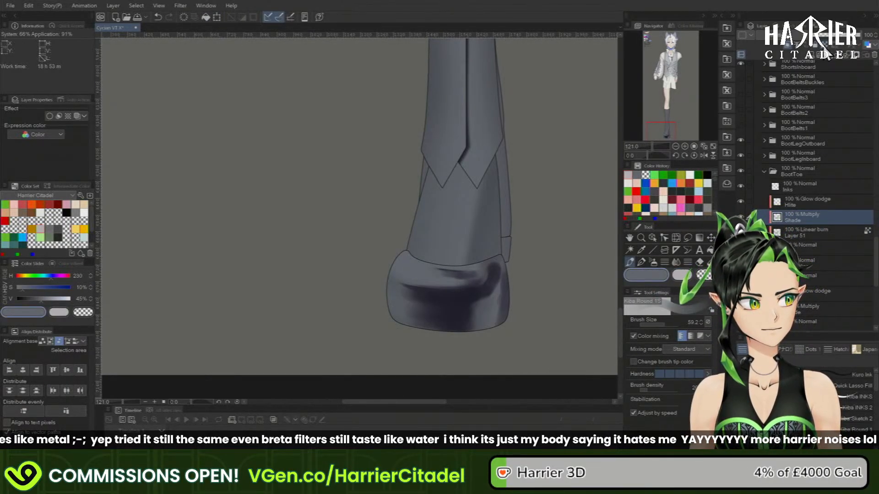
click(209, 16)
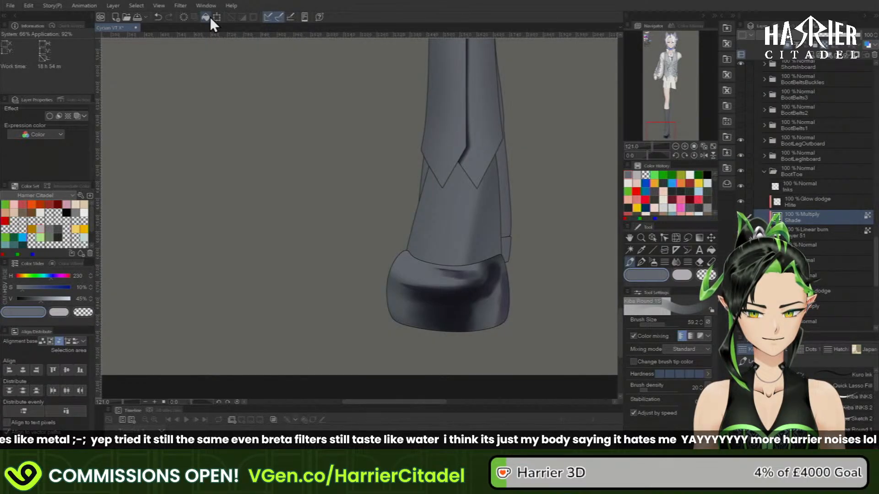
click(817, 234)
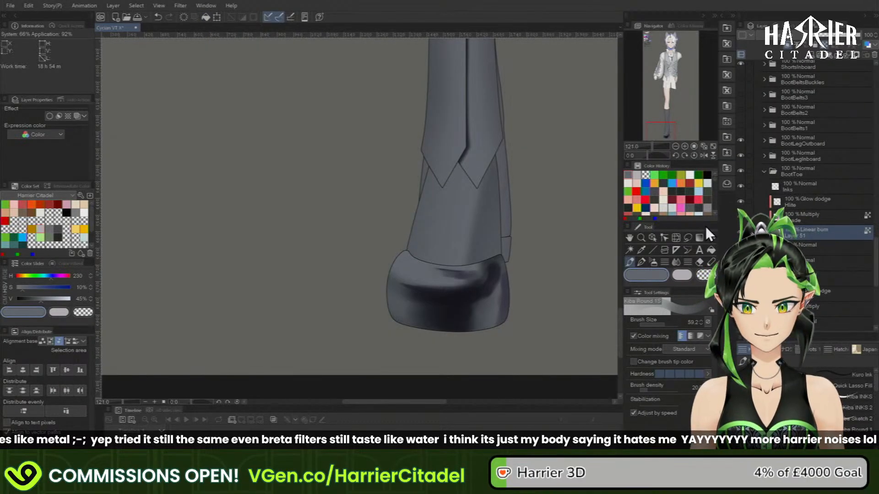
click(207, 15)
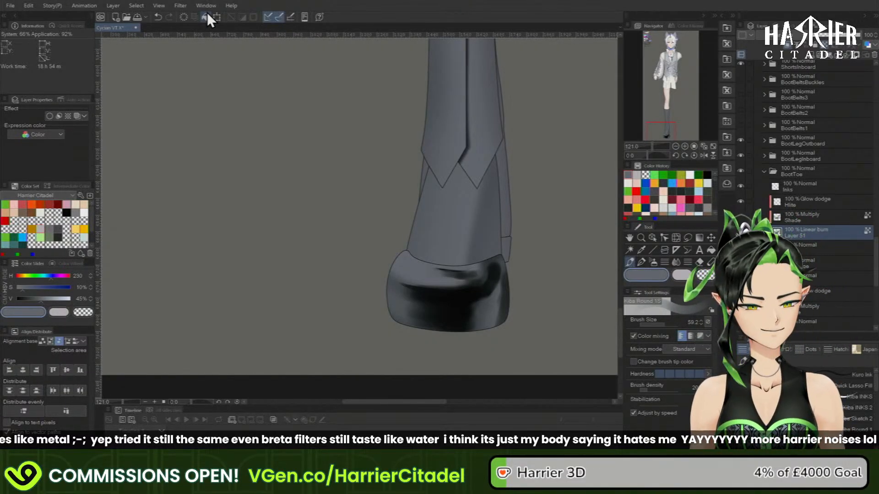
- Return to the Kiba Round brush and unlock transparent pixels on the Linear burn and Shade layers
click(655, 262)
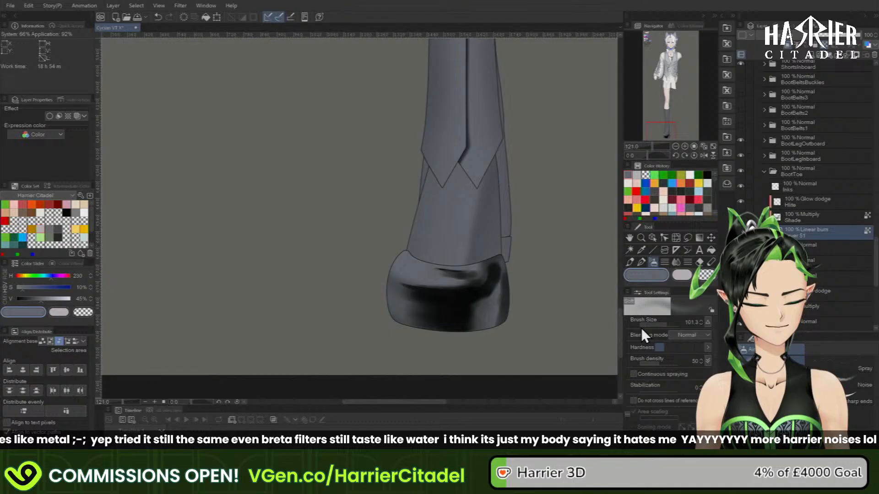
click(630, 263)
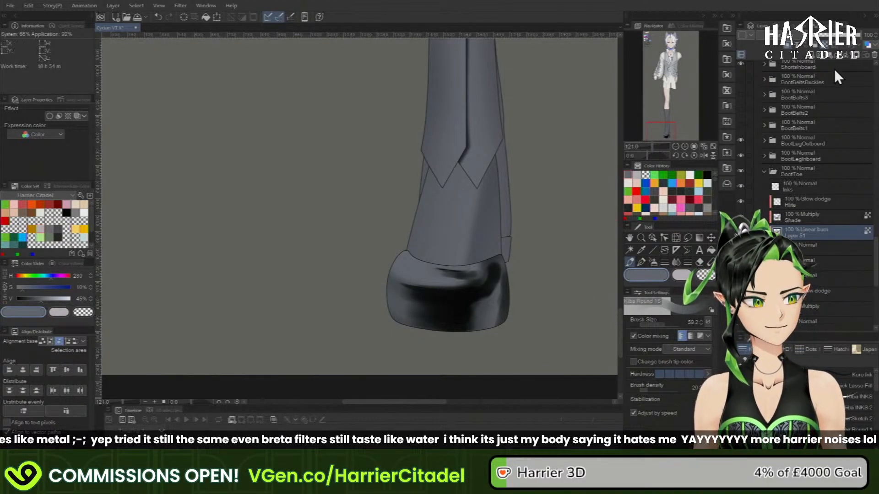
click(824, 45)
click(837, 217)
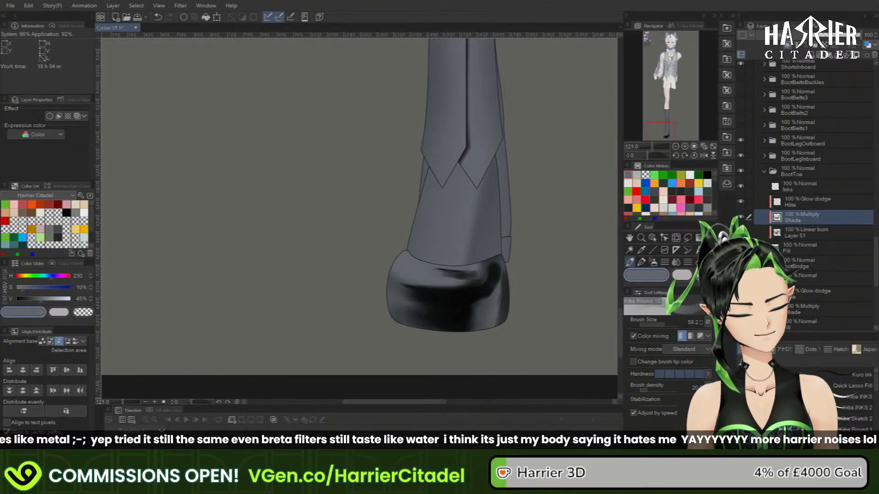
- Hide BootToe's Shade layer and paint dark edges around the toe cap's rim and sides on the Linear burn layer at size 59.2
key(c)
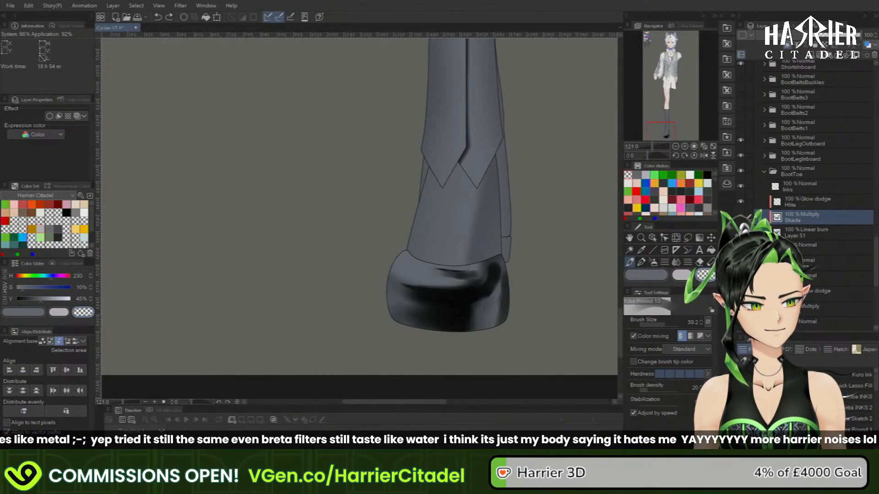
click(741, 217)
click(810, 235)
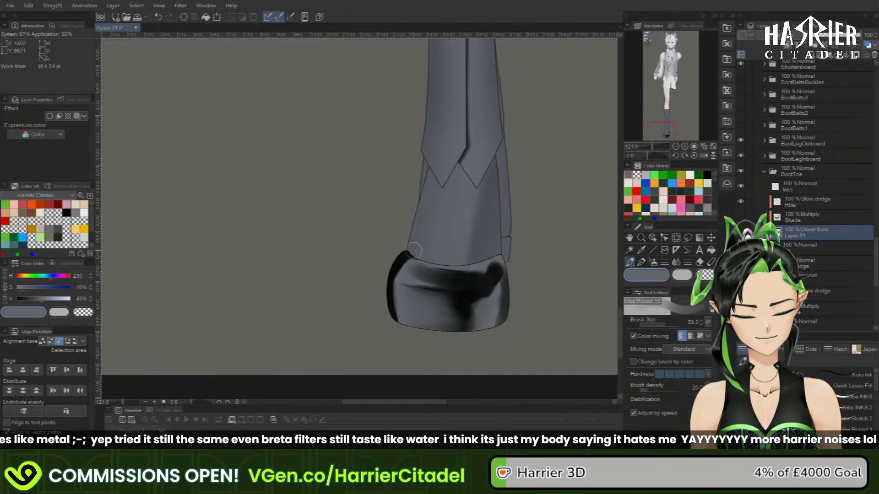
mouse_move(415, 251)
mouse_down()
mouse_move(440, 258)
mouse_move(407, 249)
mouse_move(462, 260)
mouse_up()
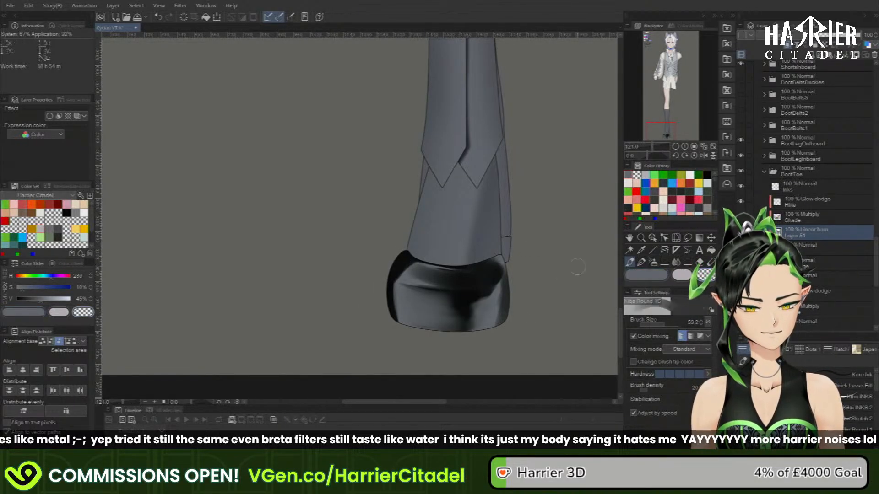
click(643, 277)
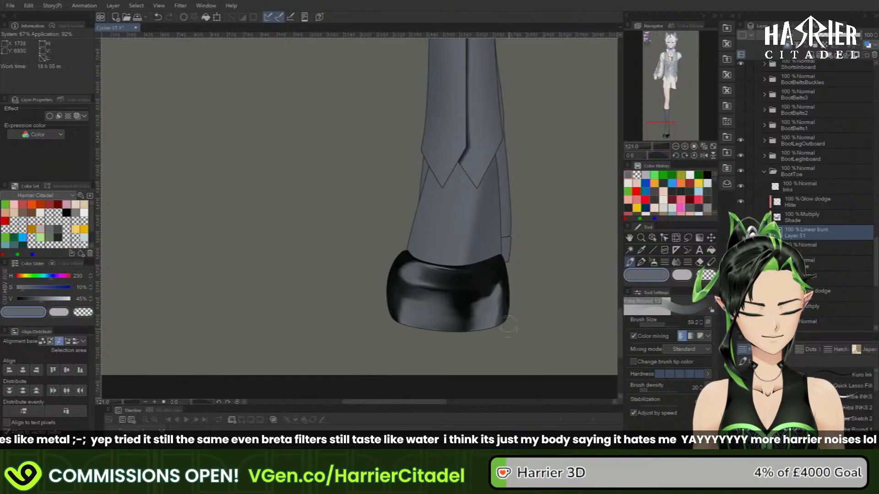
- Lighten and repaint the reflections on the right half of the toe cap, alternating transparent and slate colours
key(c)
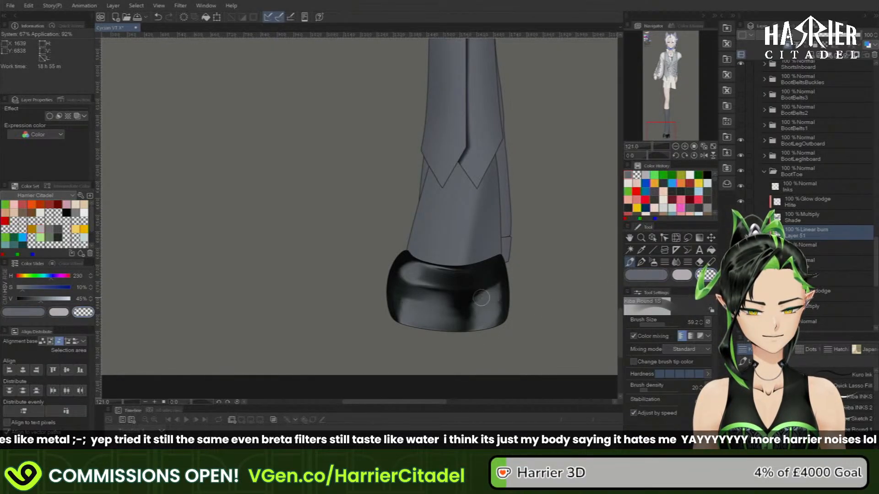
key(c)
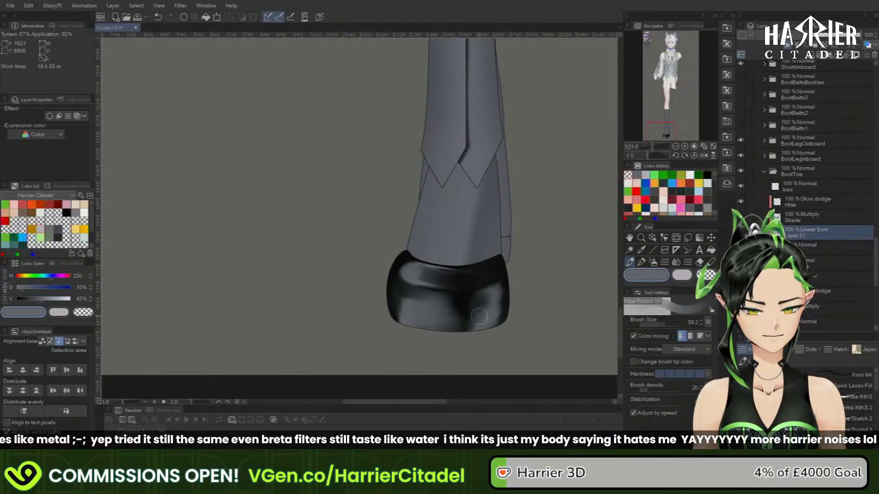
drag(479, 316, 501, 310)
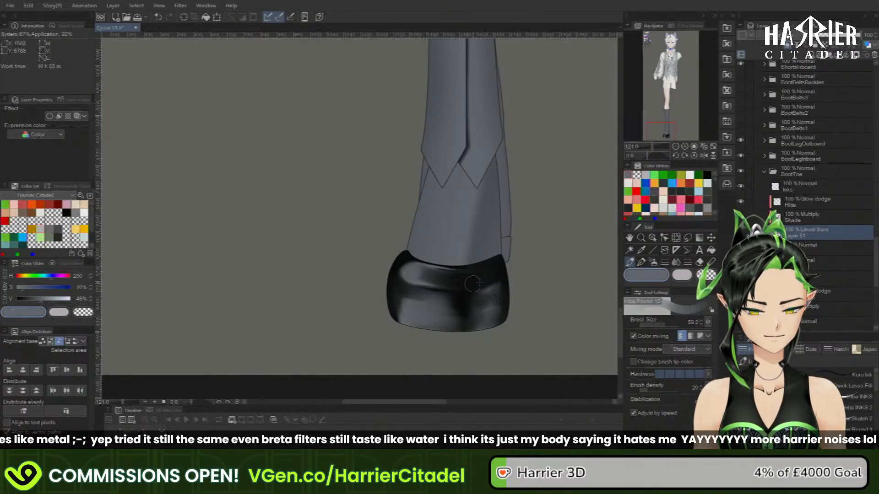
- Refine the small reflections on the toe cap at brush size 19.1 and blend the shading at size 79.8
drag(665, 326, 660, 325)
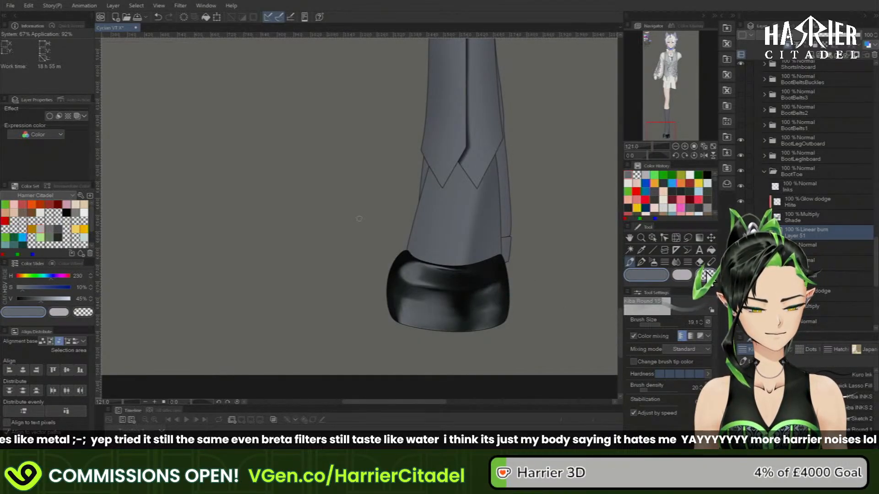
key(c)
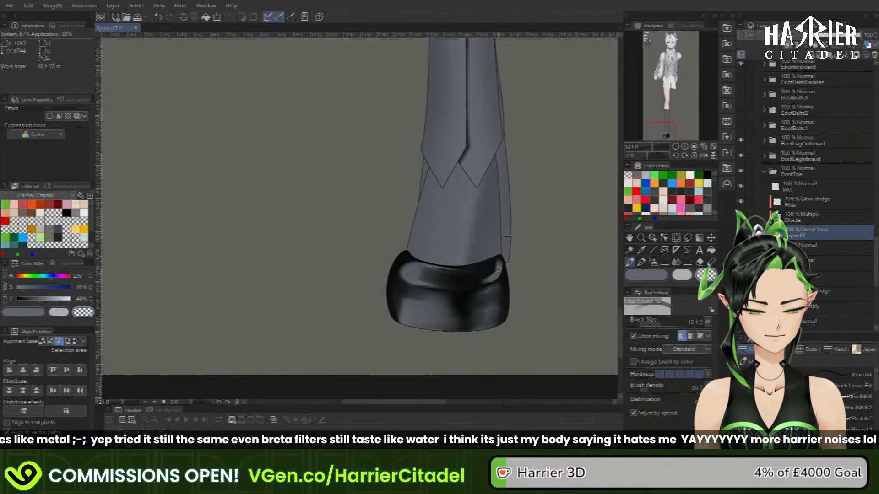
key(c)
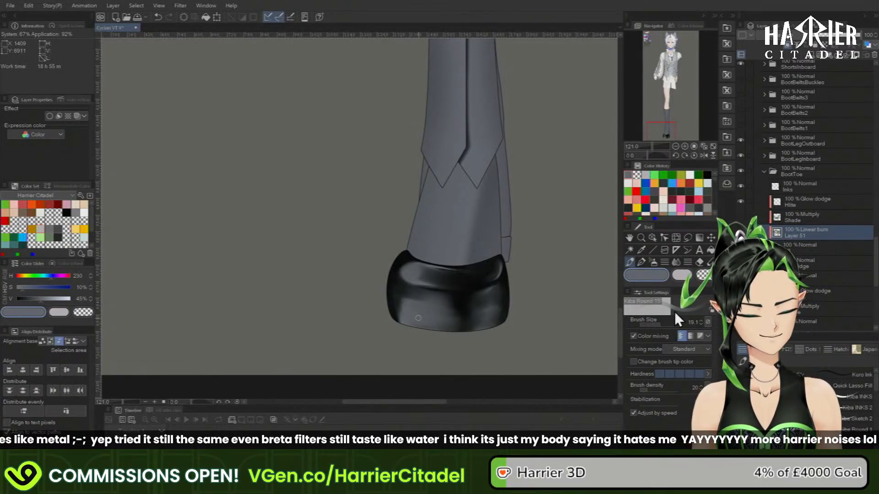
click(667, 326)
drag(669, 326, 665, 328)
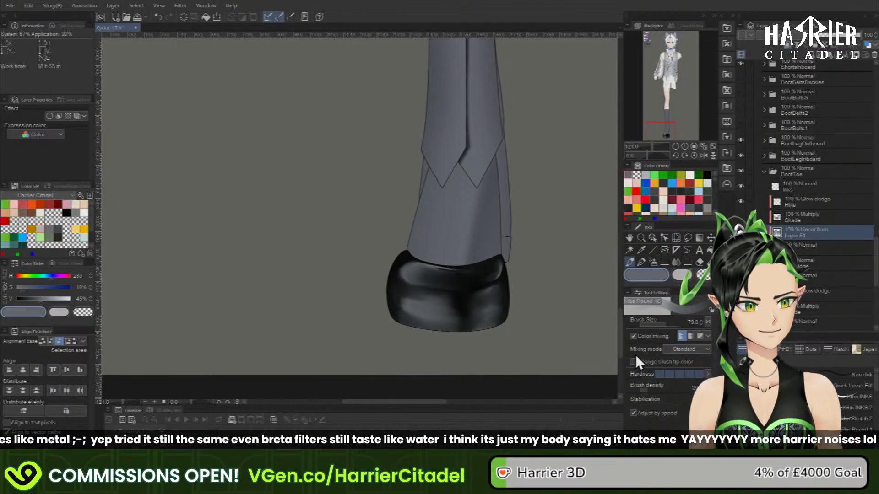
- Collapse the BootToe folder and add a Linear burn layer directly above the base layer in the BootBridge folder
click(712, 147)
drag(692, 120, 688, 134)
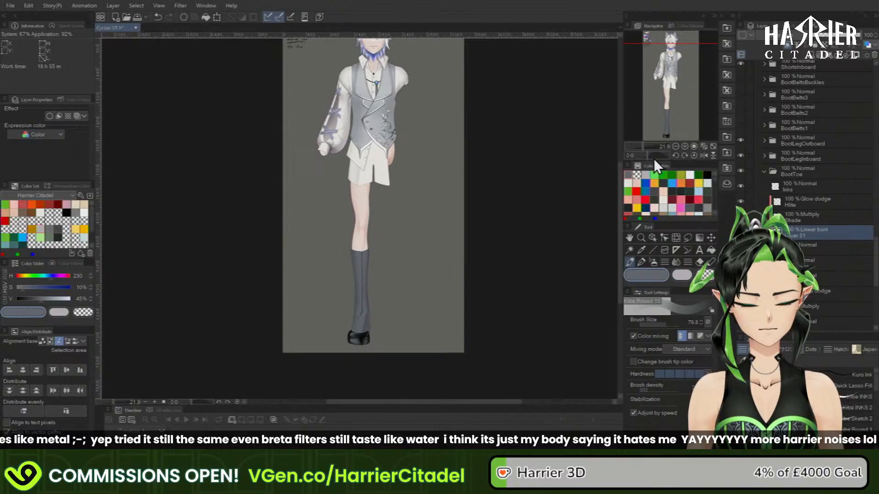
click(693, 147)
drag(673, 100, 678, 152)
click(685, 147)
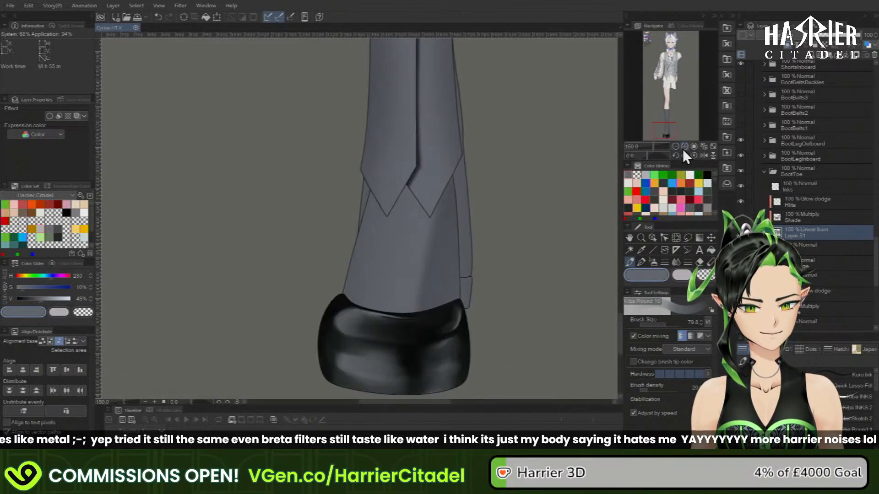
click(768, 173)
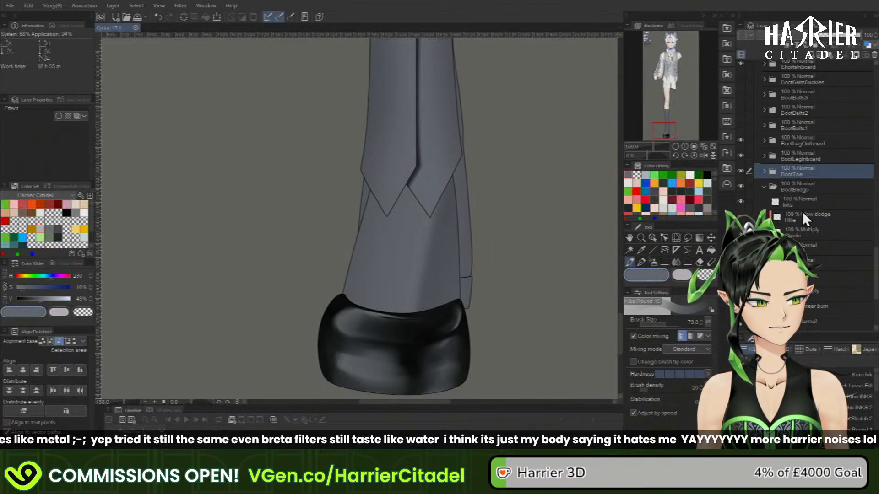
click(807, 247)
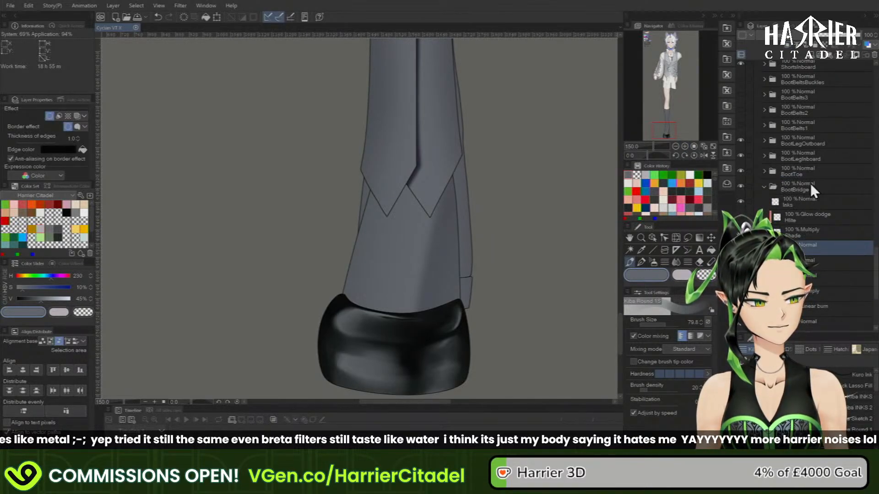
click(811, 56)
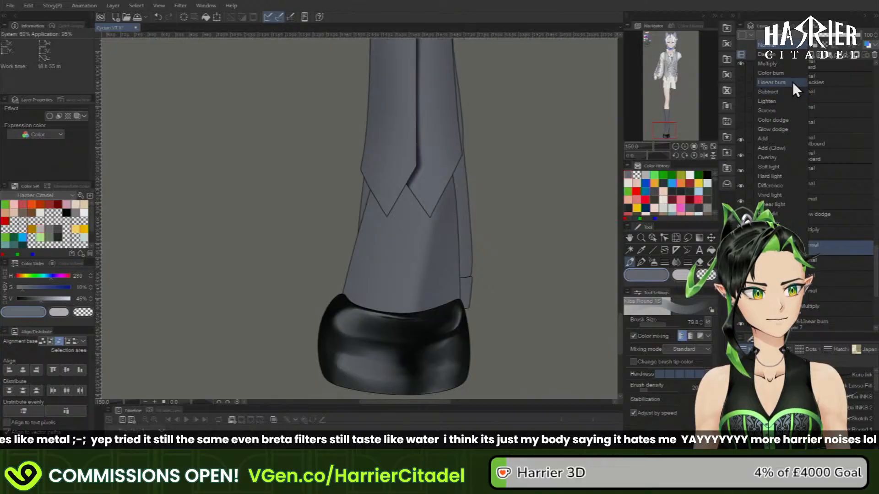
click(792, 81)
- Paint dark shading down both sides and along the lower edge of the boot bridge at brush size 79.8
mouse_move(425, 295)
mouse_down()
mouse_move(429, 286)
mouse_move(425, 309)
mouse_move(396, 303)
mouse_up()
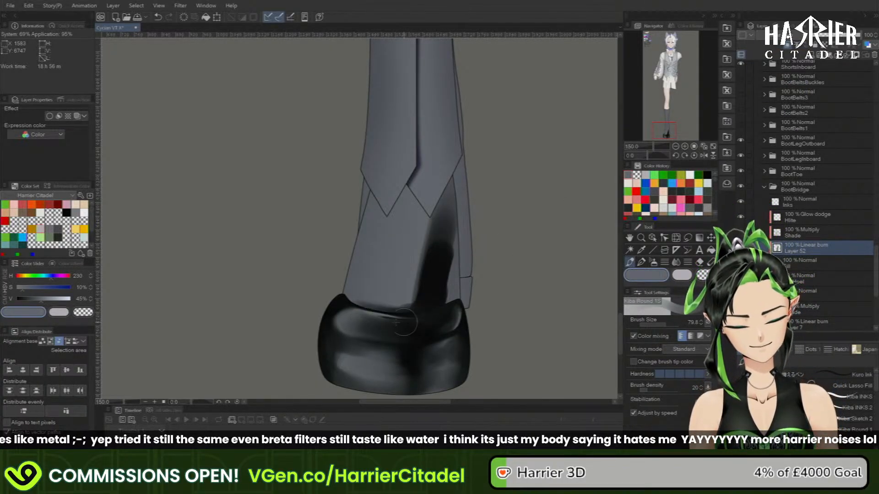
mouse_move(356, 189)
mouse_down()
mouse_move(342, 267)
mouse_move(344, 192)
mouse_up()
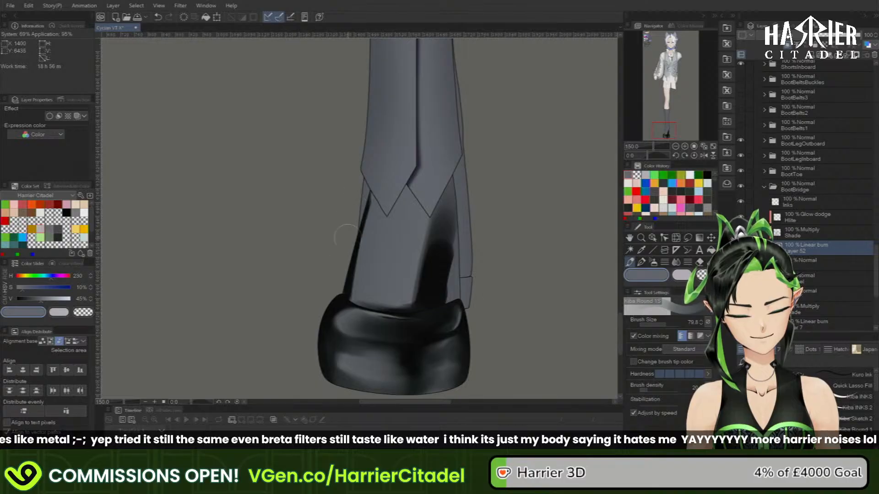
mouse_move(448, 203)
mouse_down()
mouse_move(430, 291)
mouse_move(446, 235)
mouse_move(448, 293)
mouse_move(457, 242)
mouse_move(446, 299)
mouse_move(437, 247)
mouse_move(445, 226)
mouse_up()
key(c)
click(644, 277)
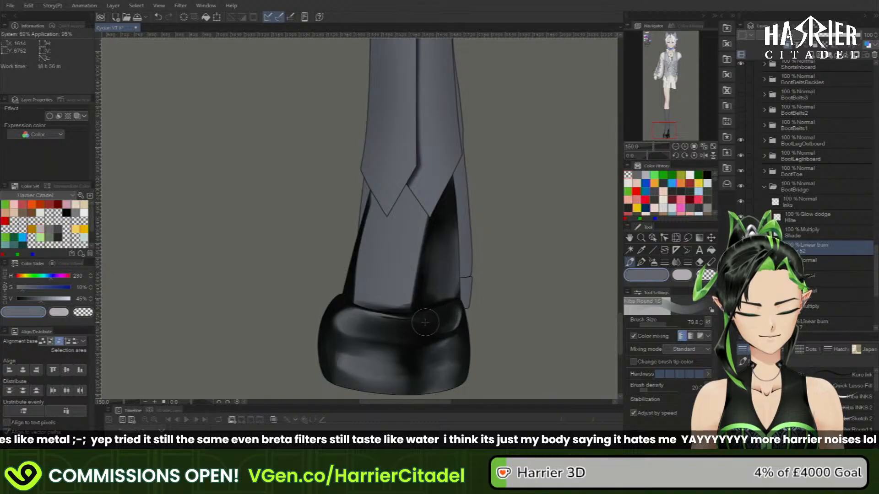
- Deepen the boot bridge's side shading and paint a dark vertical band down its centre on the Linear burn layer
drag(424, 297, 430, 250)
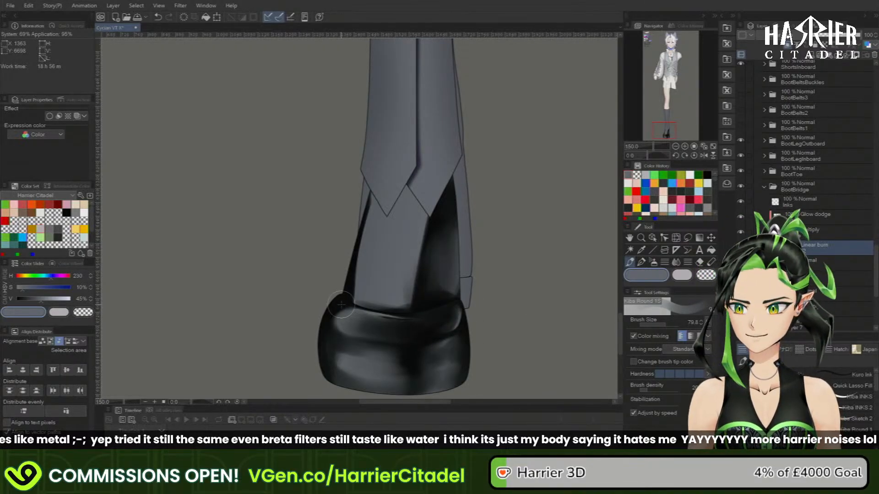
mouse_move(407, 190)
mouse_down()
mouse_move(389, 295)
mouse_move(393, 272)
mouse_up()
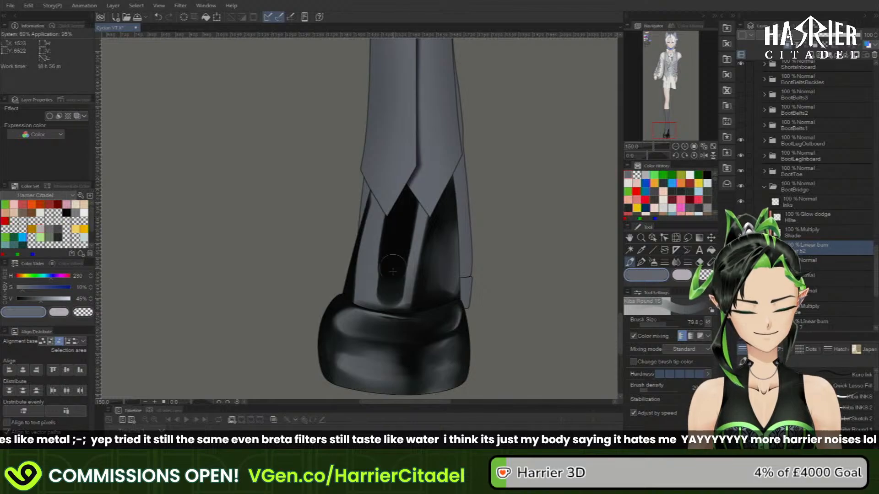
drag(409, 208, 394, 277)
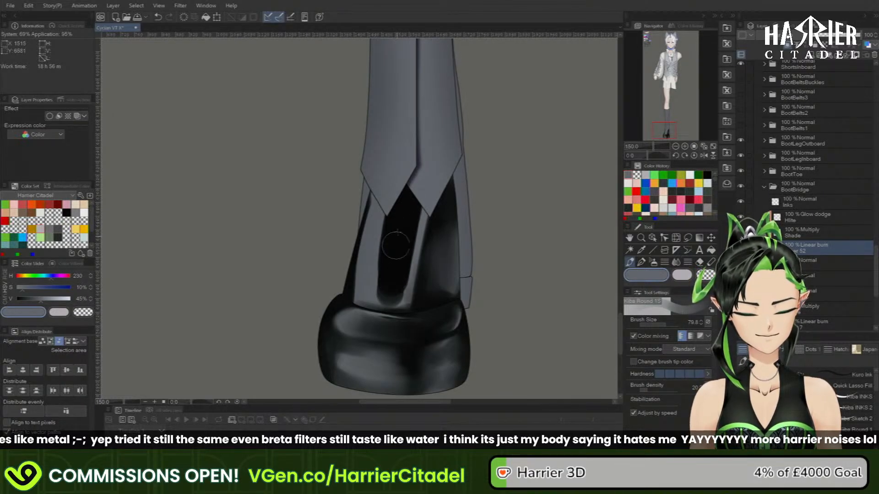
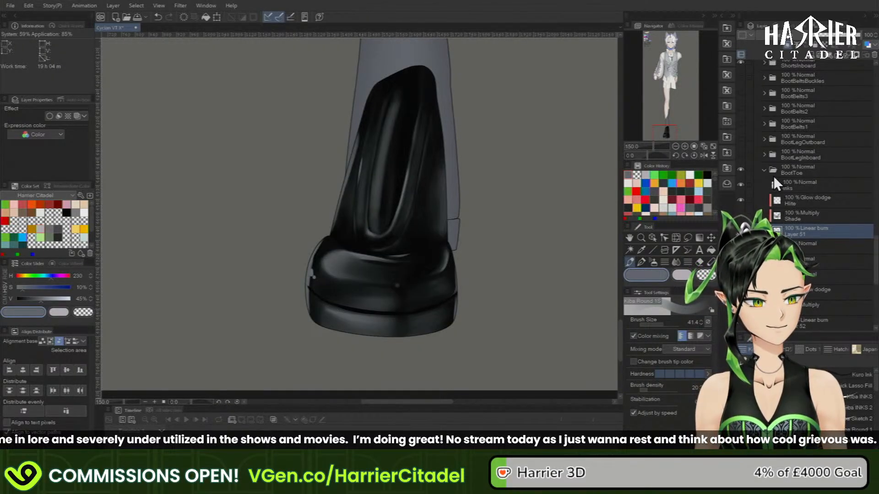
- With BootToe temporarily hidden, darken the long reflections on the boot bridge's Linear burn layer at brush size 41.4
click(814, 316)
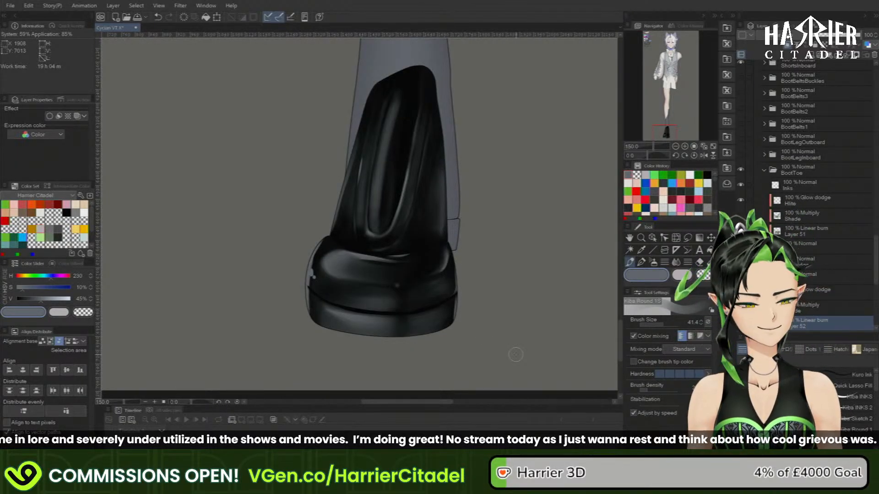
click(741, 169)
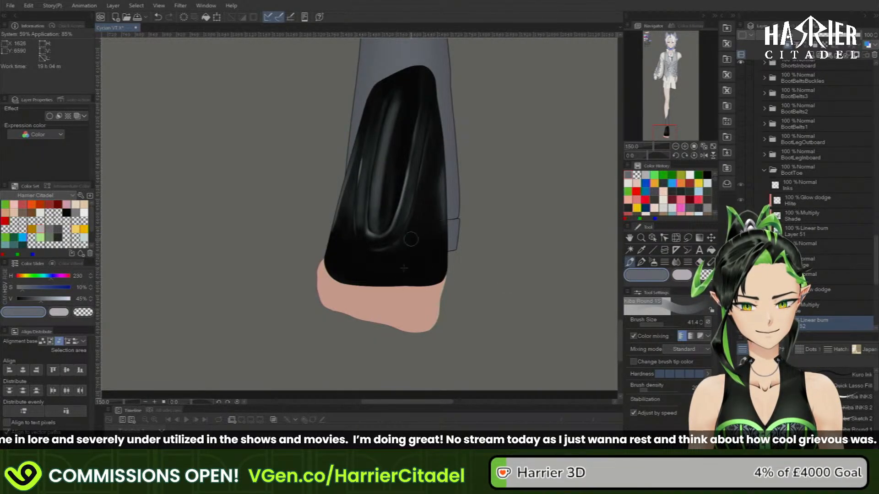
key(c)
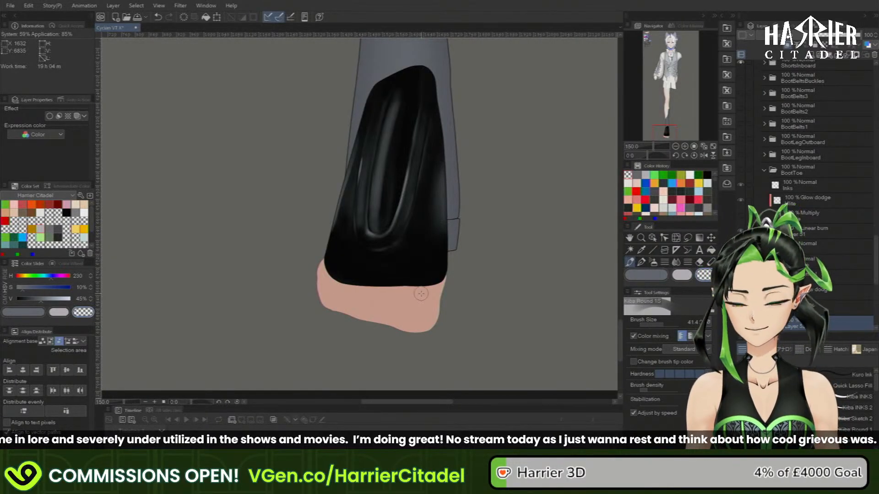
key(c)
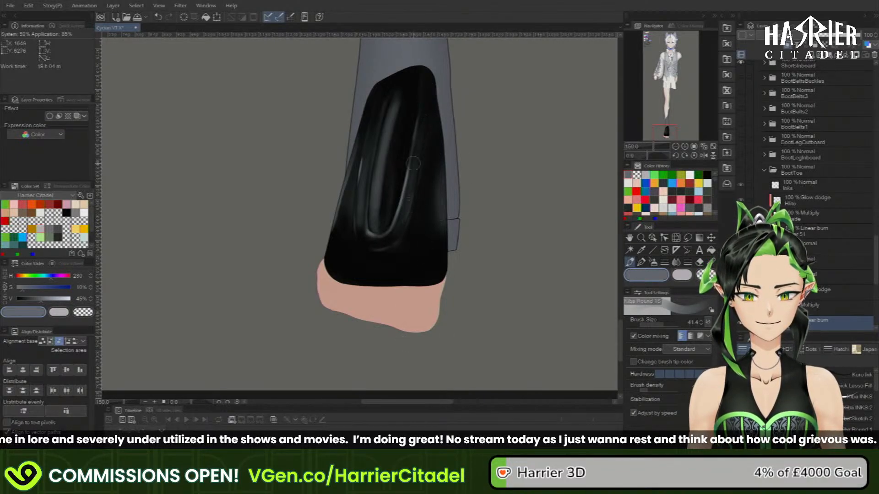
drag(418, 143, 403, 205)
drag(399, 87, 378, 192)
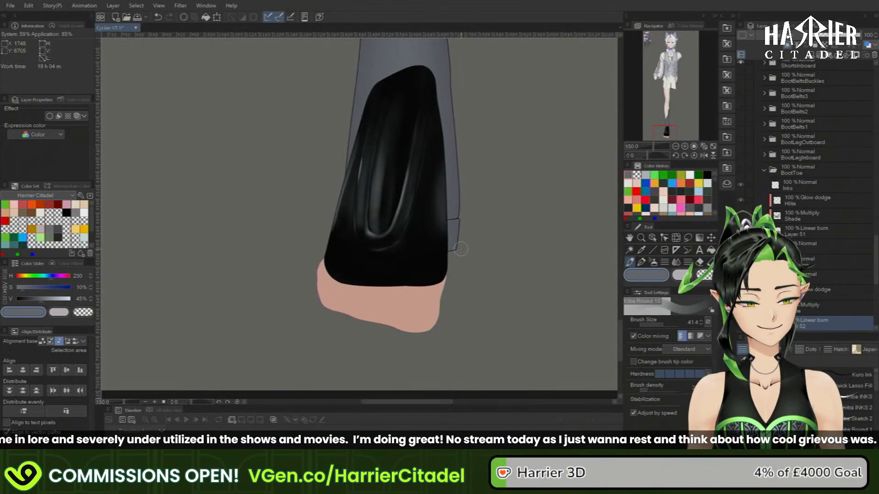
click(741, 169)
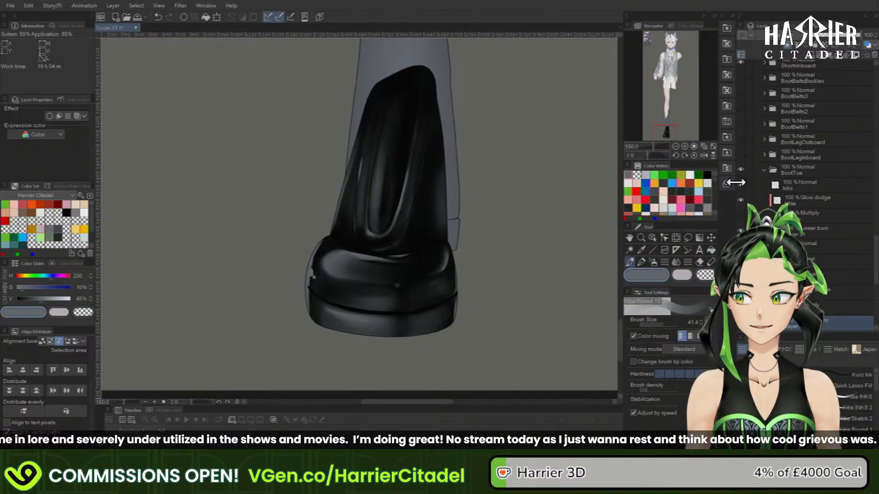
- Check the shaded boot on the full figure and up close with the BootLegInboard folder briefly shown
click(712, 146)
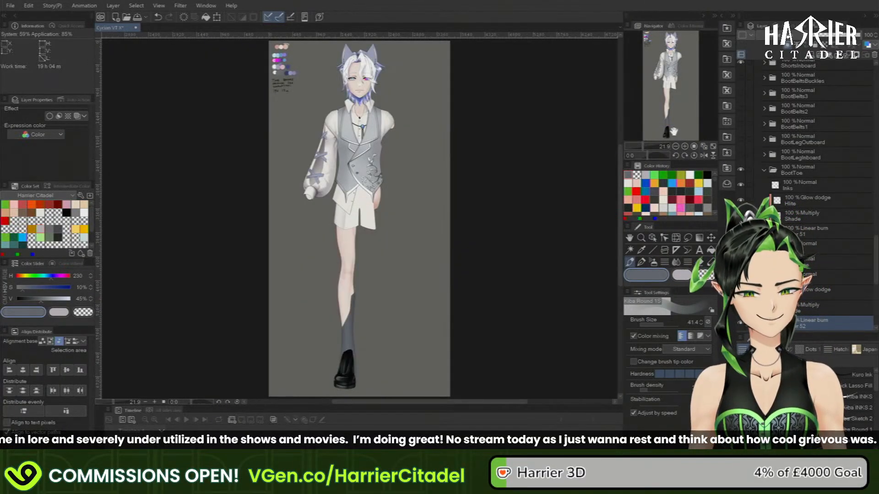
drag(673, 131, 662, 153)
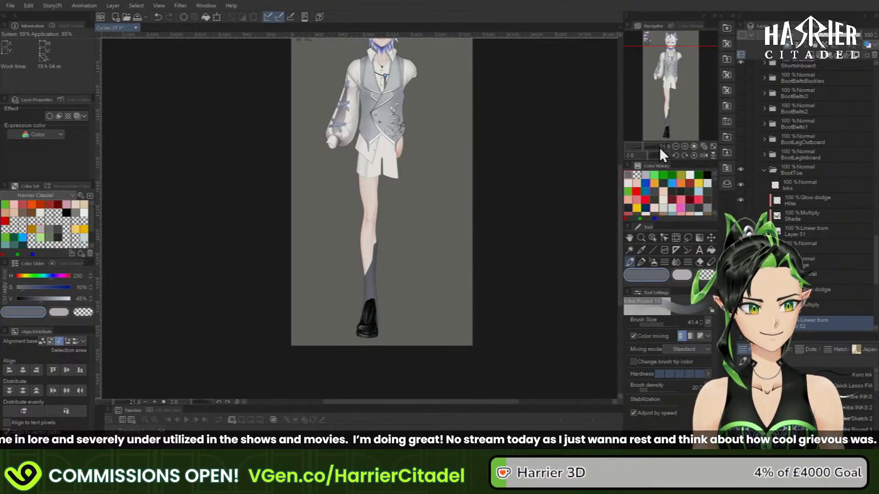
click(695, 147)
drag(669, 102, 671, 124)
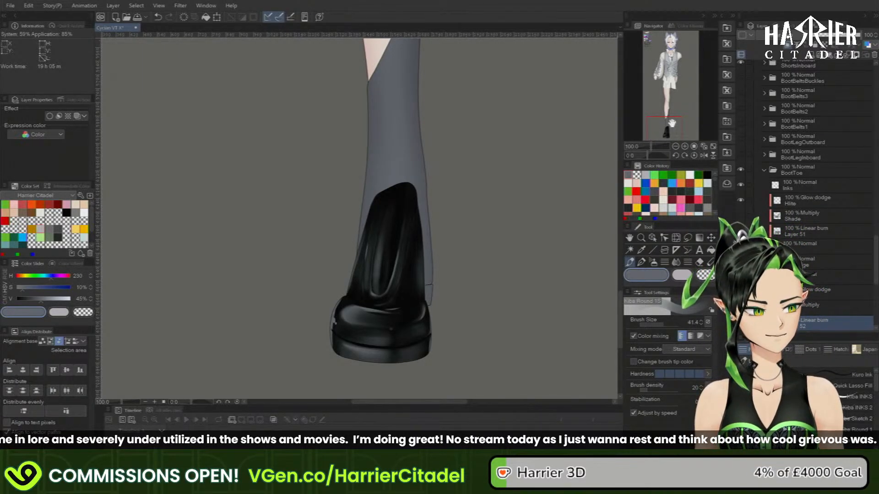
click(743, 154)
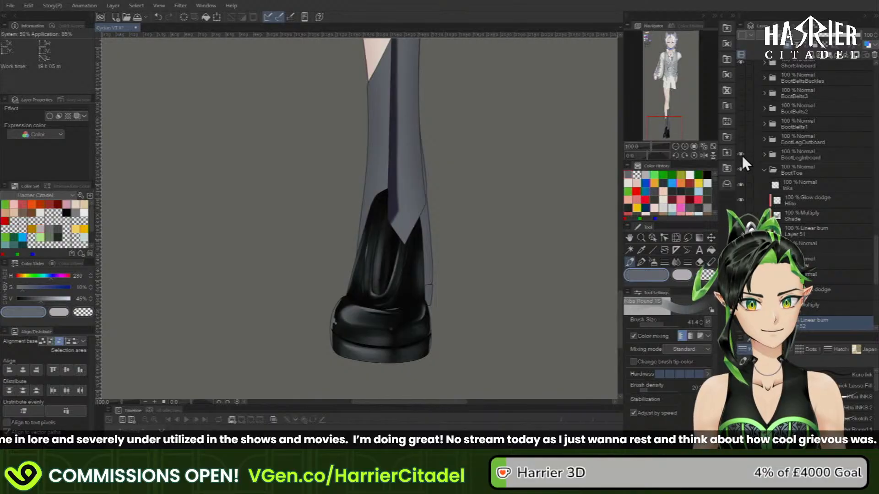
click(741, 155)
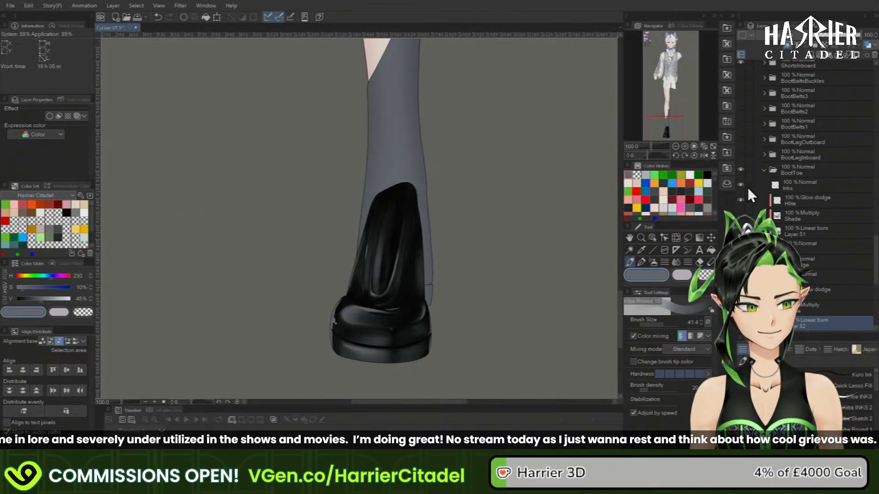
- Collapse the BootToe and BootBridge folders and hide both of them
click(765, 170)
click(766, 185)
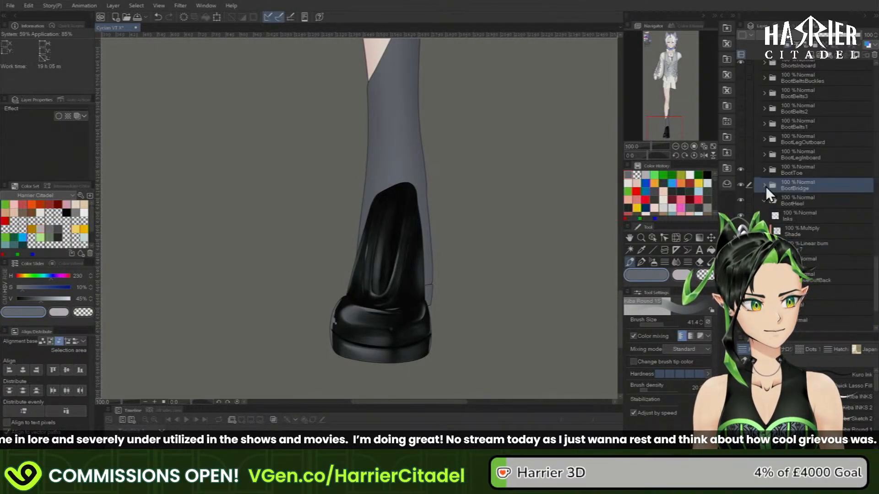
click(740, 185)
click(742, 170)
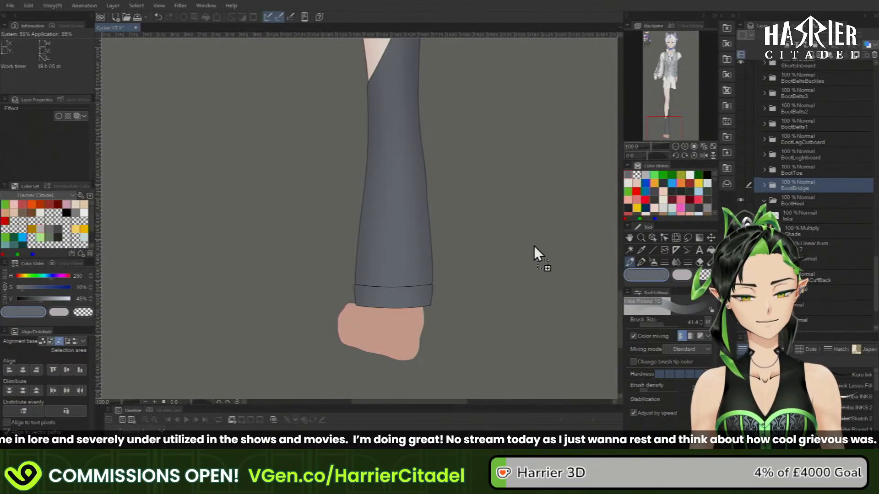
- Examine the boots' colour and shading on the Cycian_Ref_Sheet reference image
scroll(309, 369, up, 3)
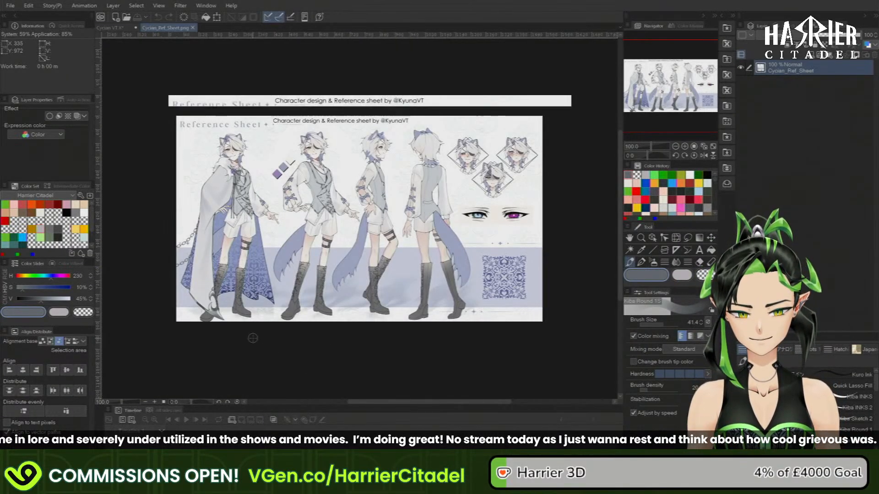
scroll(339, 327, up, 5)
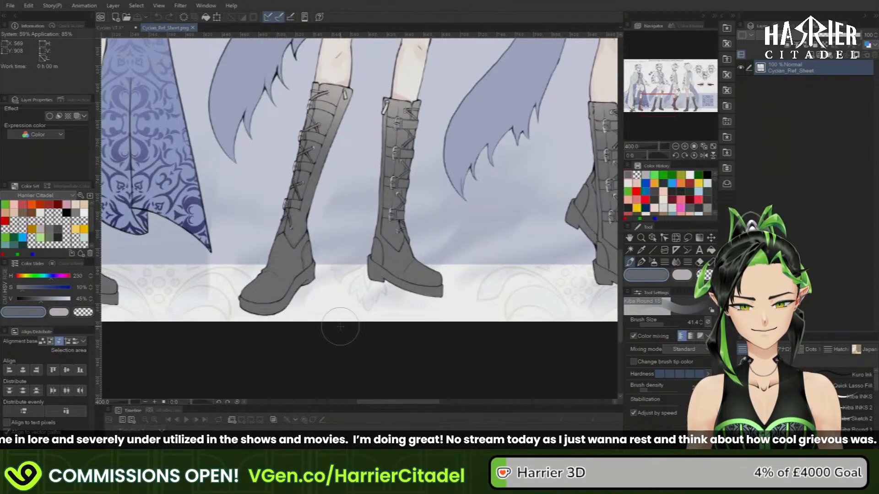
scroll(339, 327, down, 5)
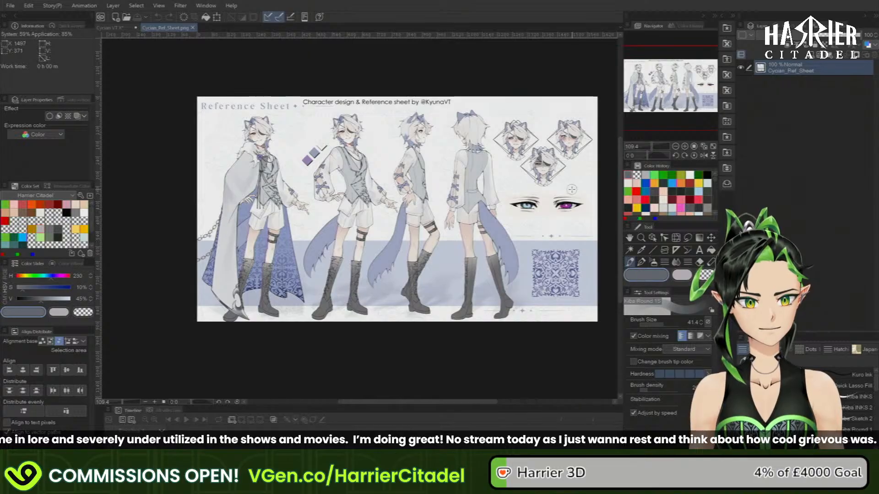
scroll(521, 258, up, 2)
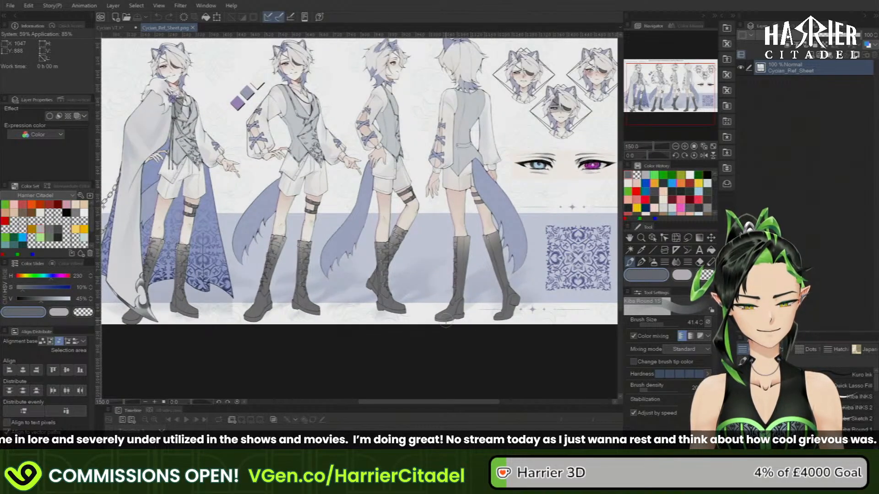
scroll(446, 323, up, 1)
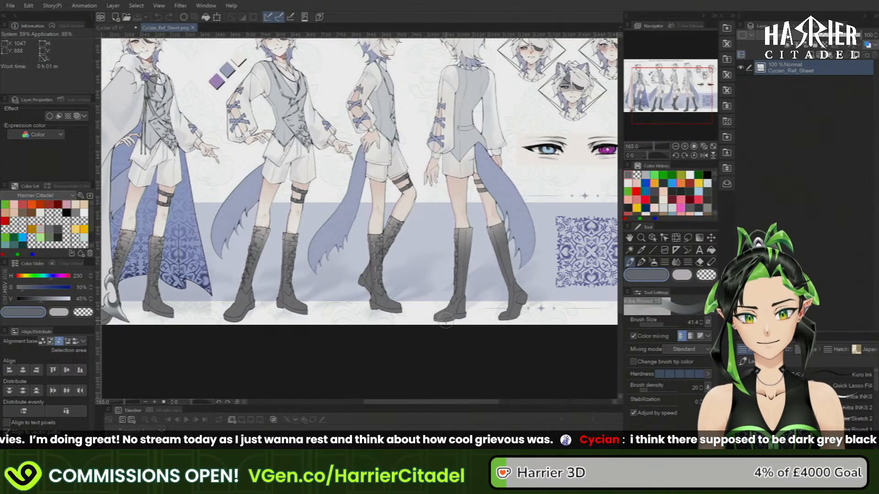
mouse_move(674, 97)
mouse_down()
mouse_move(675, 81)
mouse_move(688, 86)
mouse_move(688, 99)
mouse_move(675, 99)
mouse_up()
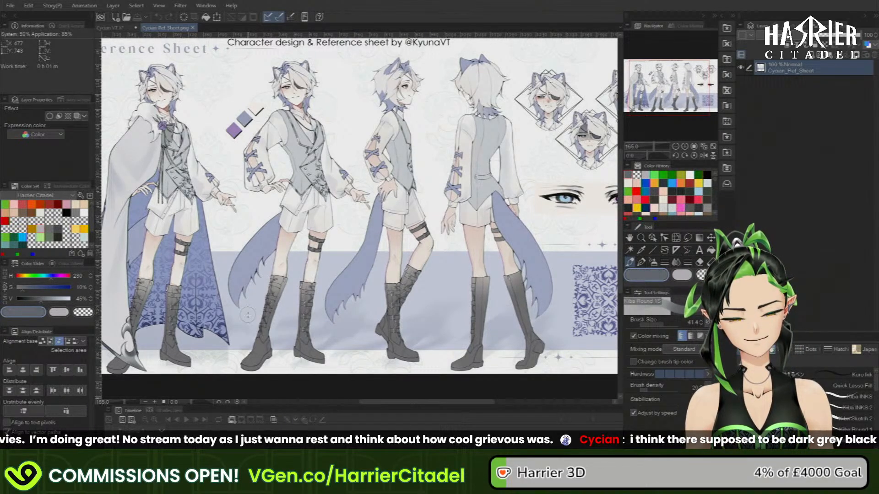
- Return to the model illustration, fit the whole figure in view, and show the BootBridge and BootToe folders
click(124, 28)
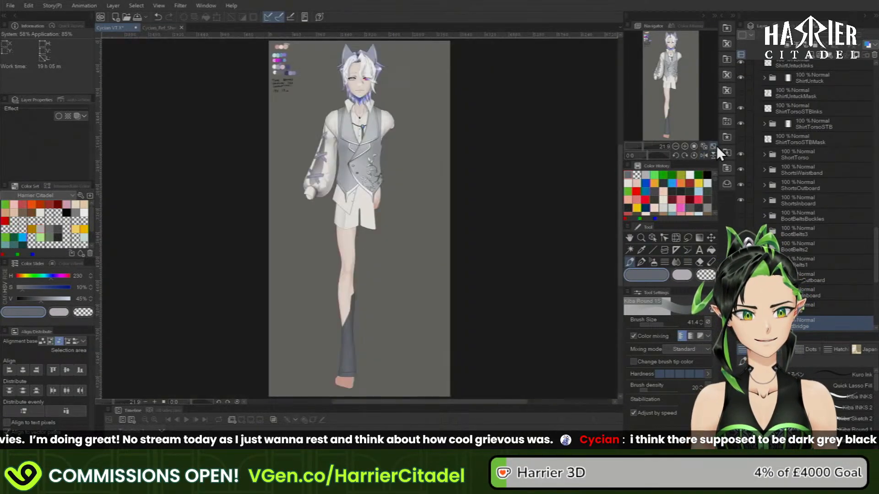
click(713, 146)
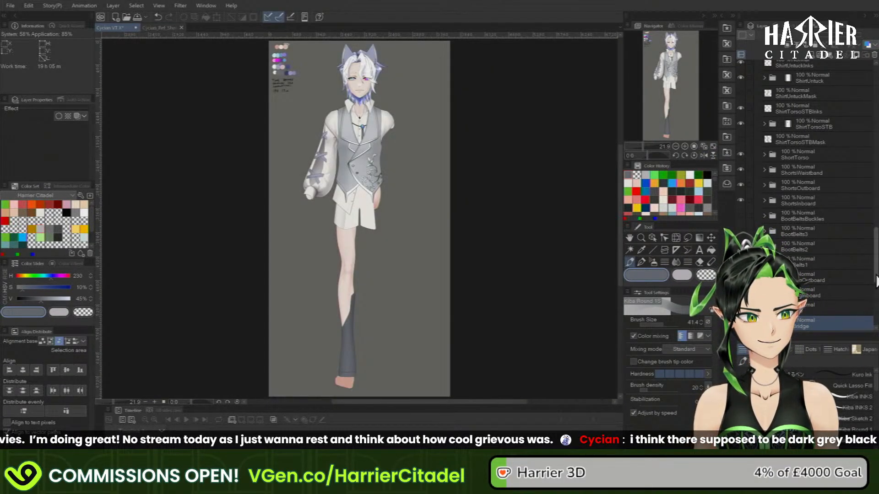
scroll(824, 220, down, 3)
scroll(845, 299, down, 1)
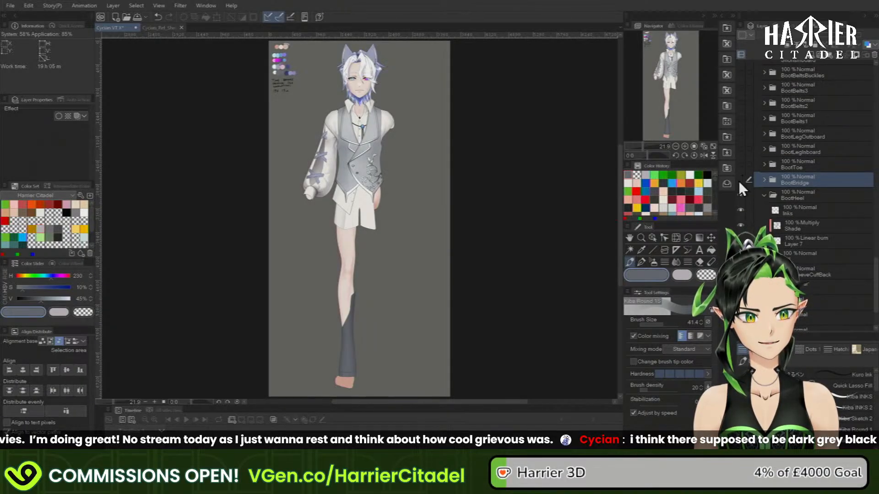
drag(741, 179, 742, 164)
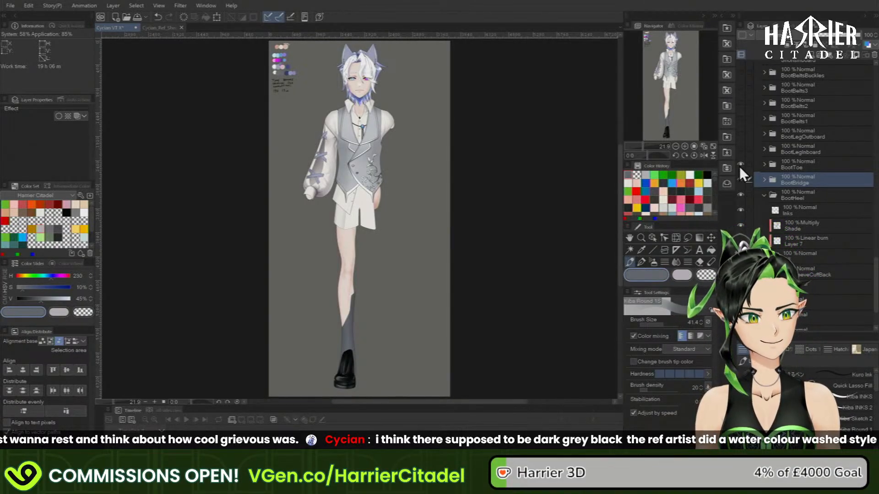
- Set the opacity of the BootBridge folder's linear burn layer, Layer 52, to 80%
click(844, 243)
click(770, 180)
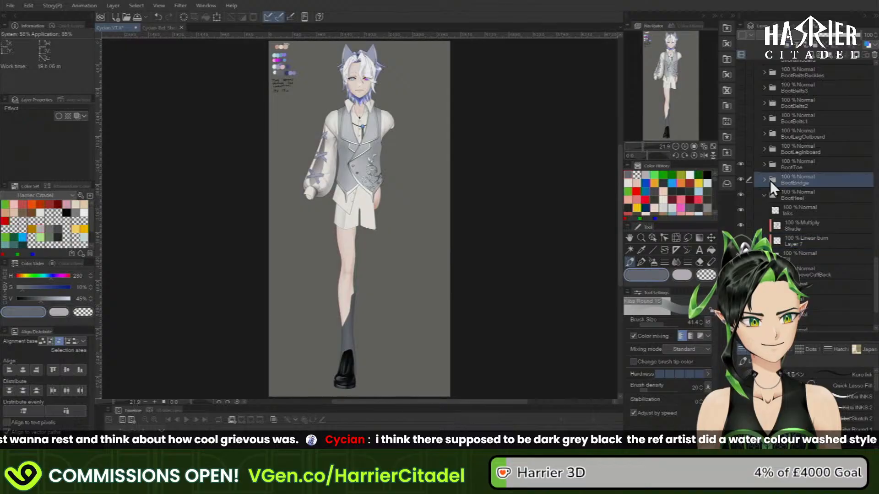
click(763, 181)
click(827, 245)
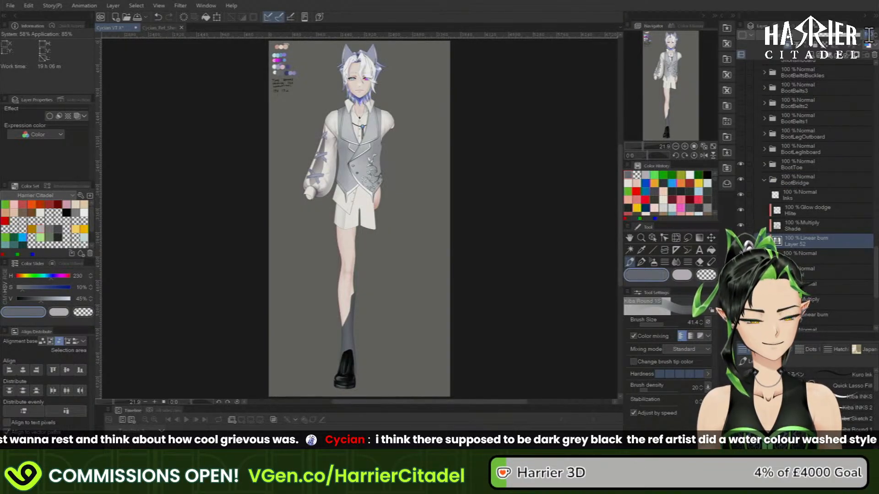
text(80)
key(Return)
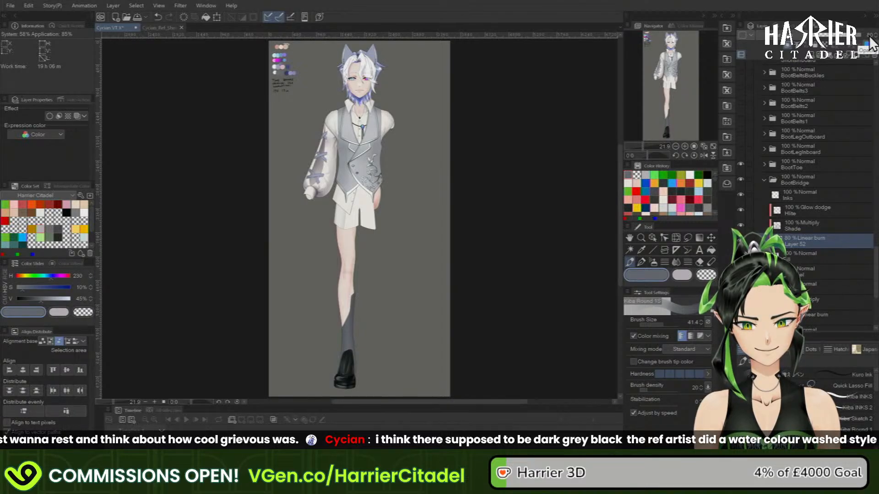
- Set the opacity of the BootToe folder's linear burn layer, Layer 51, to 80%
click(763, 165)
click(822, 224)
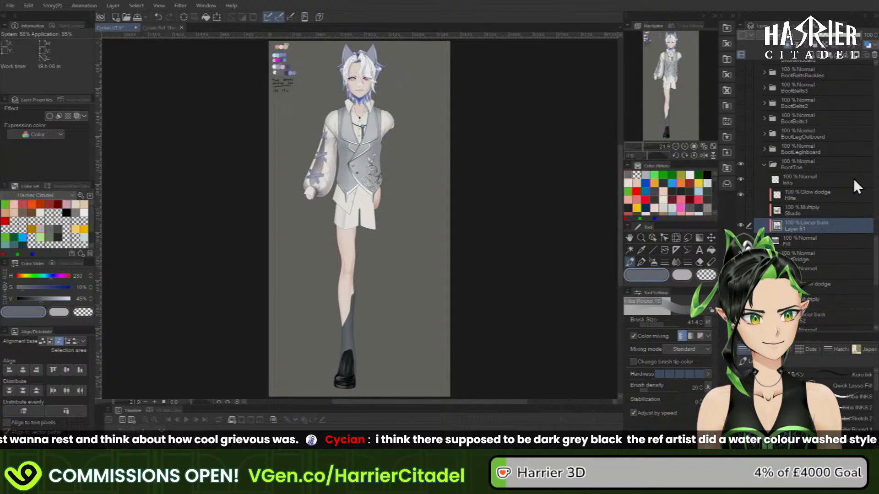
click(873, 37)
click(873, 37)
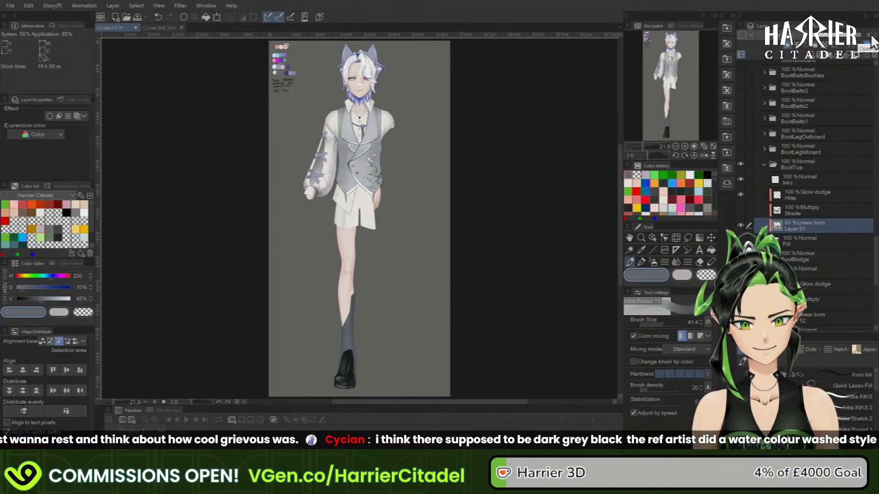
- Trim the right side of the toe and sole inward on BootToe's Fill layer, using the Hard Round pen with transparent colour
scroll(355, 380, up, 1)
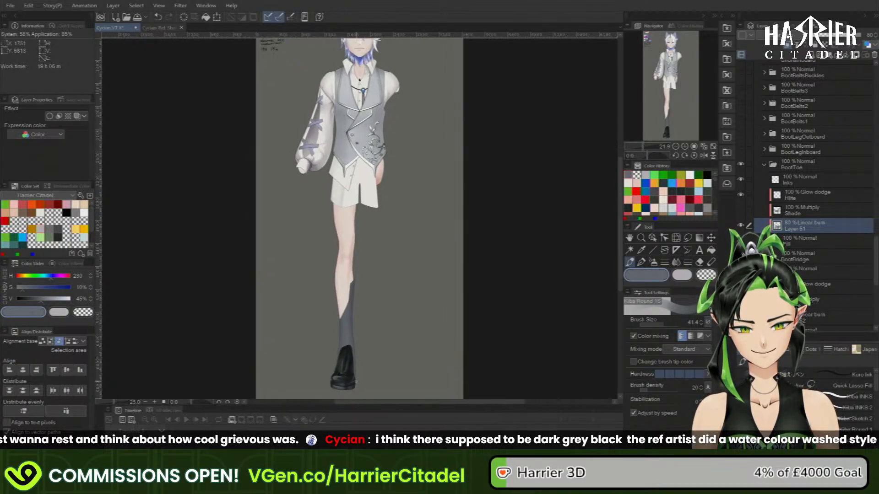
scroll(355, 381, up, 5)
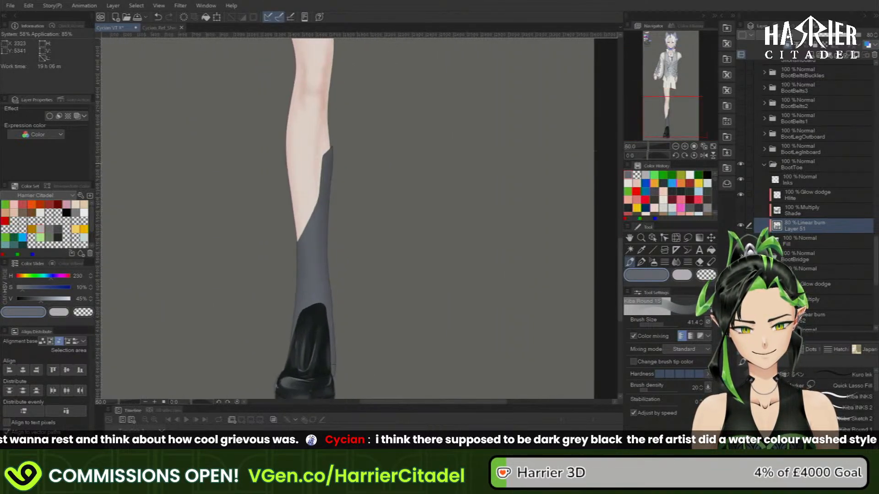
drag(505, 304, 579, 163)
scroll(389, 231, up, 1)
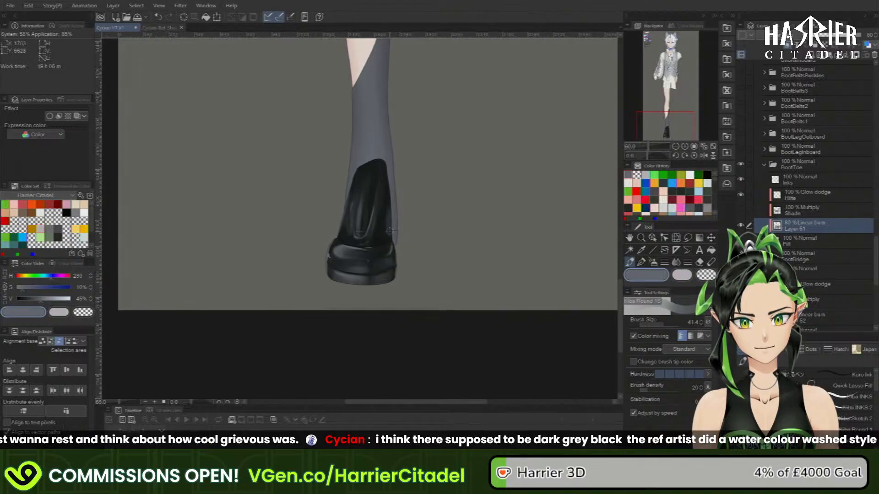
scroll(390, 231, up, 3)
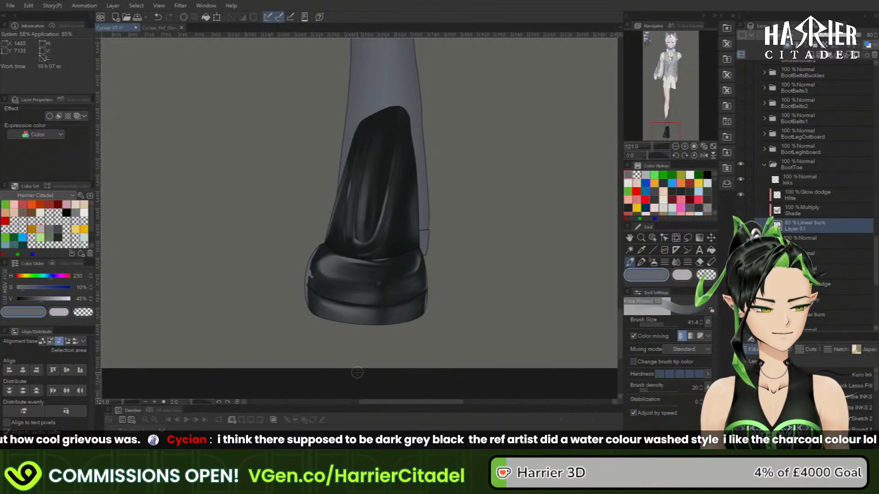
click(809, 240)
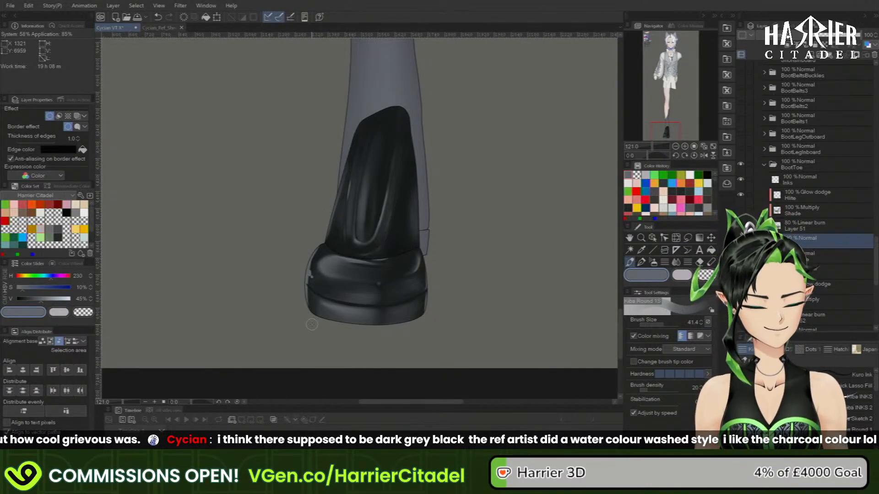
click(645, 261)
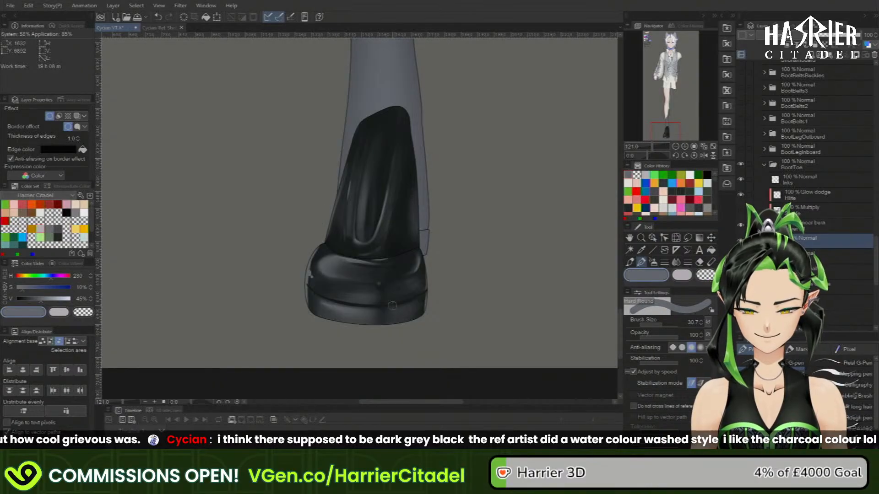
scroll(328, 281, up, 2)
scroll(329, 281, up, 1)
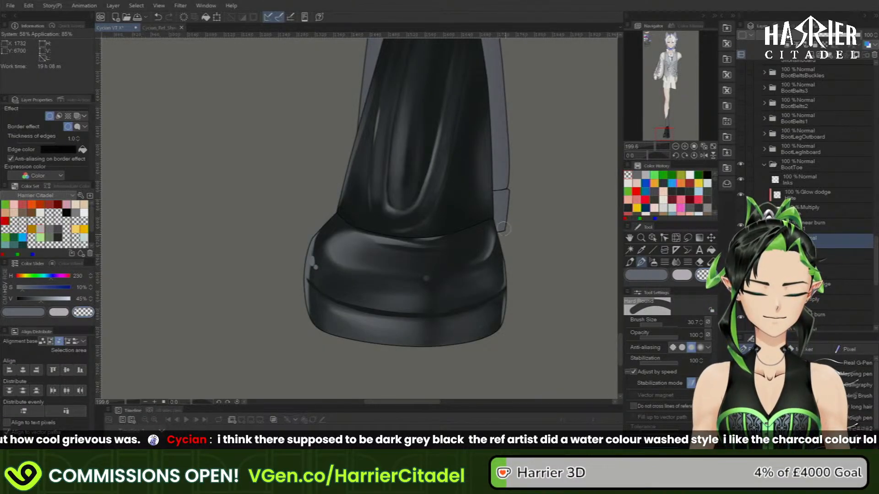
drag(504, 283, 502, 320)
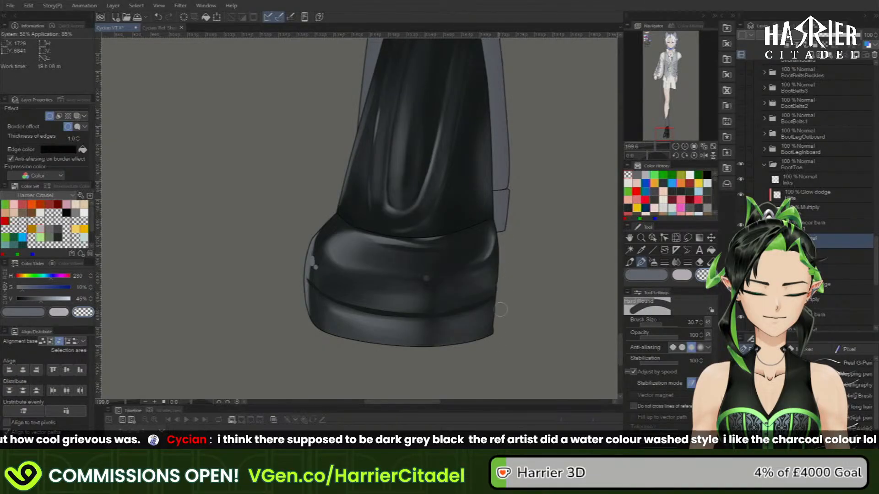
- Repaint the toe's right edge in the grey-blue fill colour and rebuild the sole's slightly protruding edge at brush size 14.1
click(646, 275)
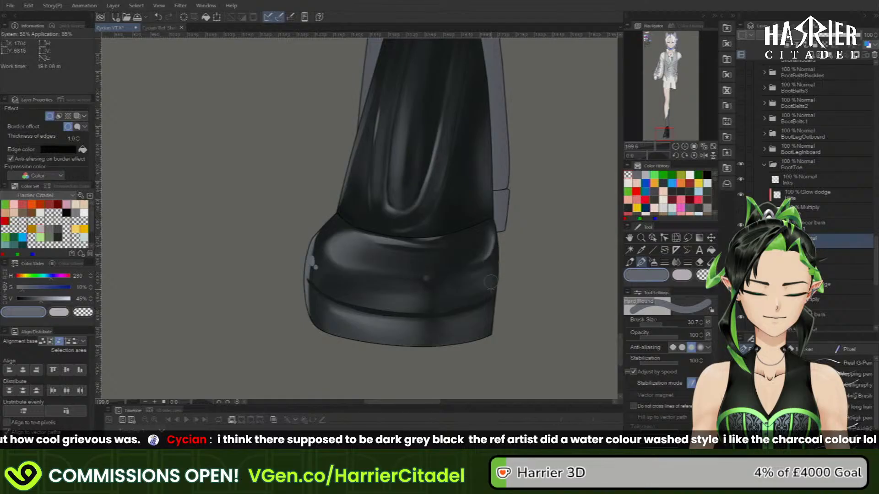
drag(491, 290, 498, 241)
key(c)
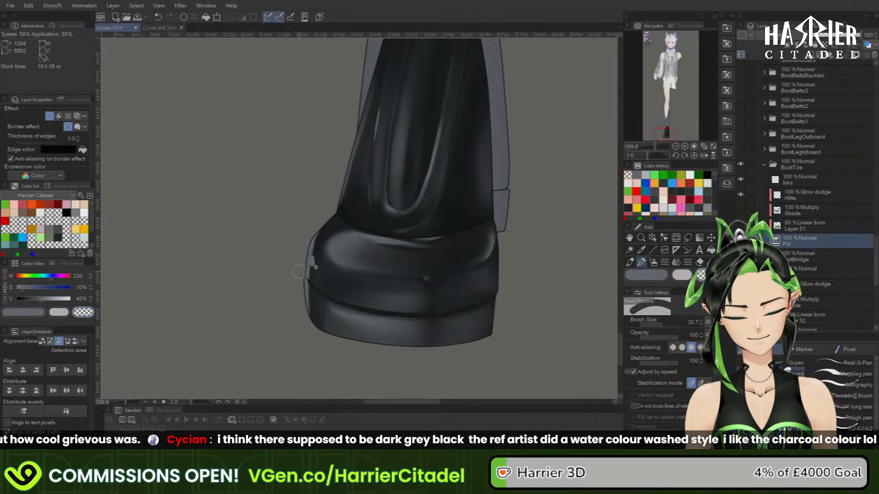
key(c)
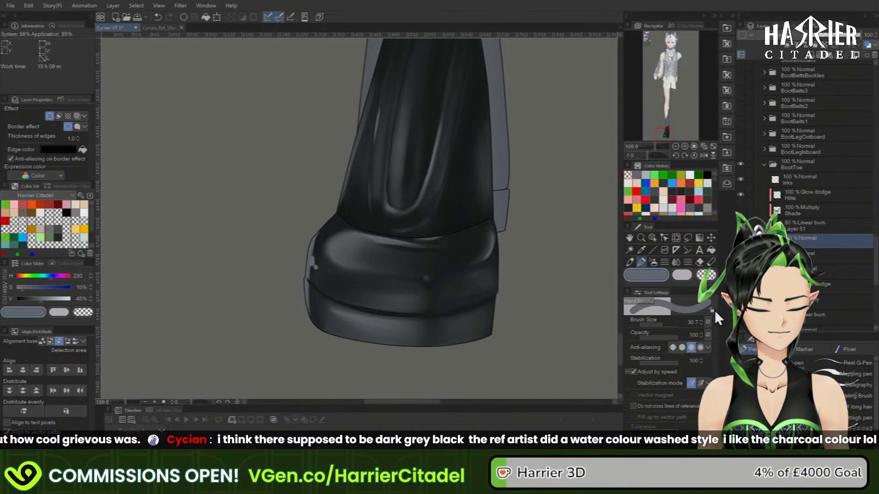
click(659, 325)
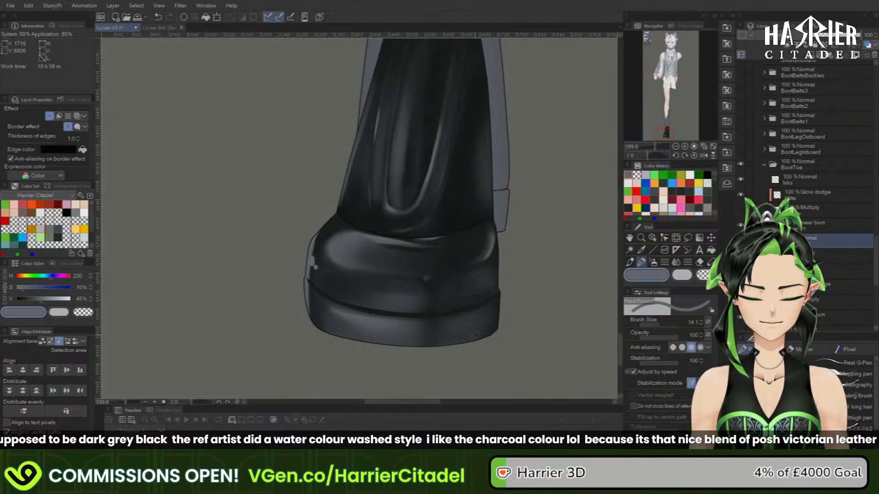
click(703, 275)
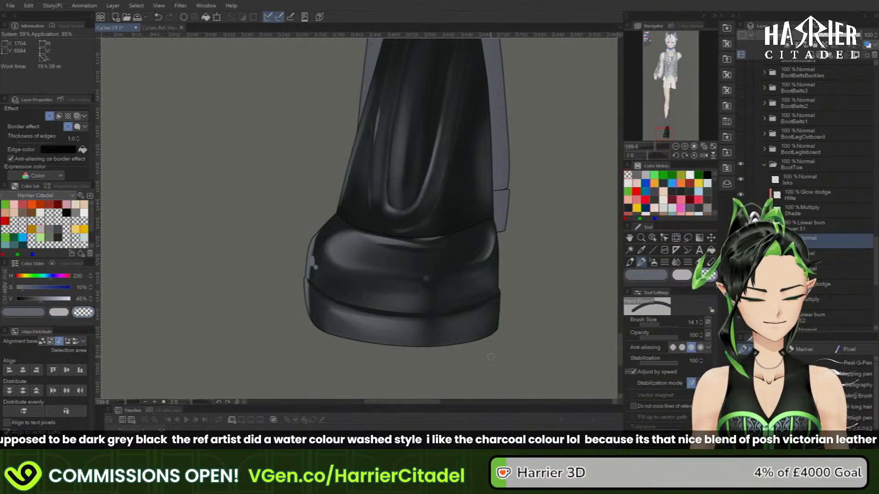
- Ink the right end of the sole seam in black on BootToe's Inks layer with the Kiba INKS 2 brush
click(630, 262)
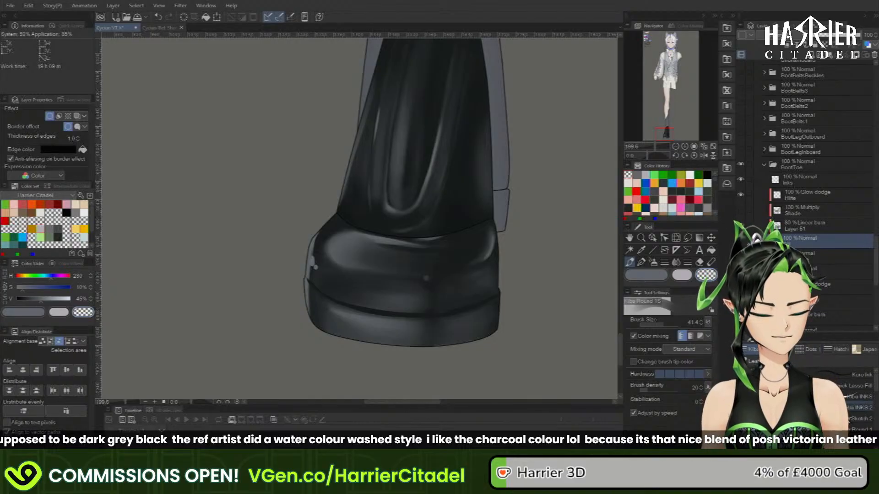
click(858, 408)
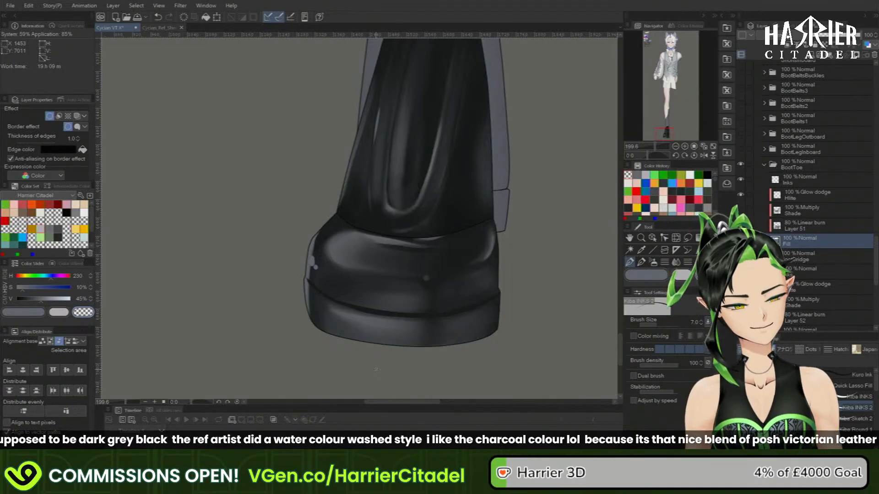
click(805, 179)
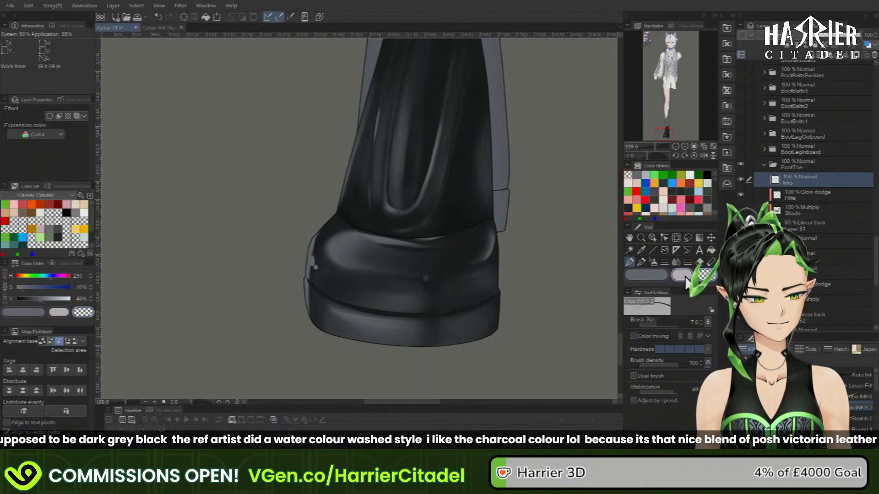
click(708, 175)
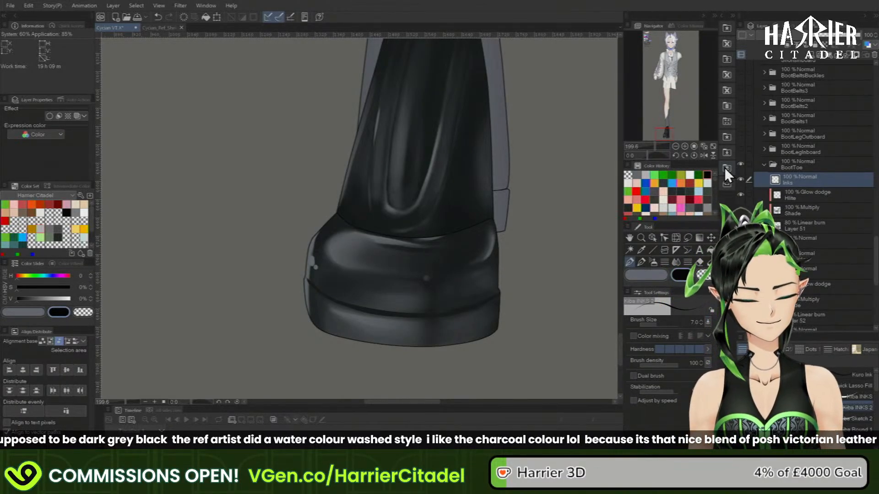
mouse_move(500, 288)
mouse_down()
mouse_move(481, 298)
mouse_move(496, 288)
mouse_up()
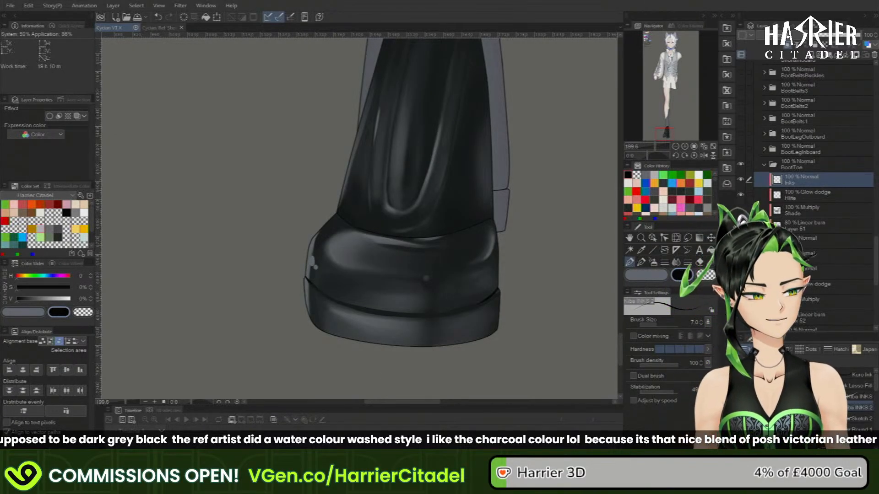
- Hide BootToe's Shade and Layer 51 layers and ink the sole seam from the left edge across the toe
drag(741, 210, 740, 226)
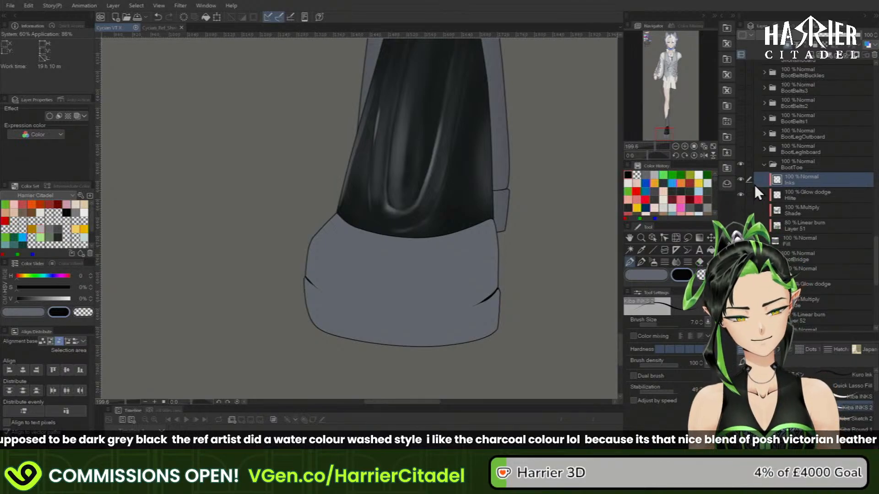
drag(306, 278, 351, 304)
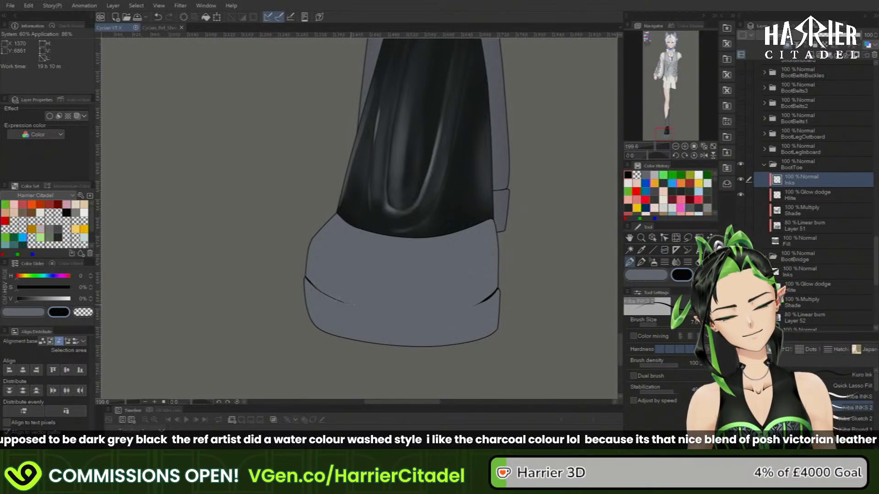
mouse_move(305, 277)
mouse_down()
mouse_move(352, 304)
mouse_move(390, 312)
mouse_up()
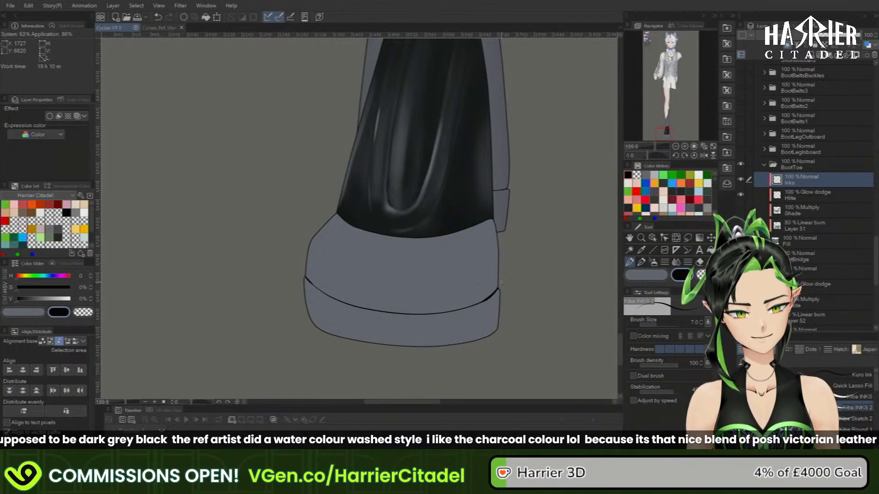
- Trim the sole's lower corners into a tapered curve on BootToe's Fill layer, using the Hard Round pen with transparent colour
click(805, 239)
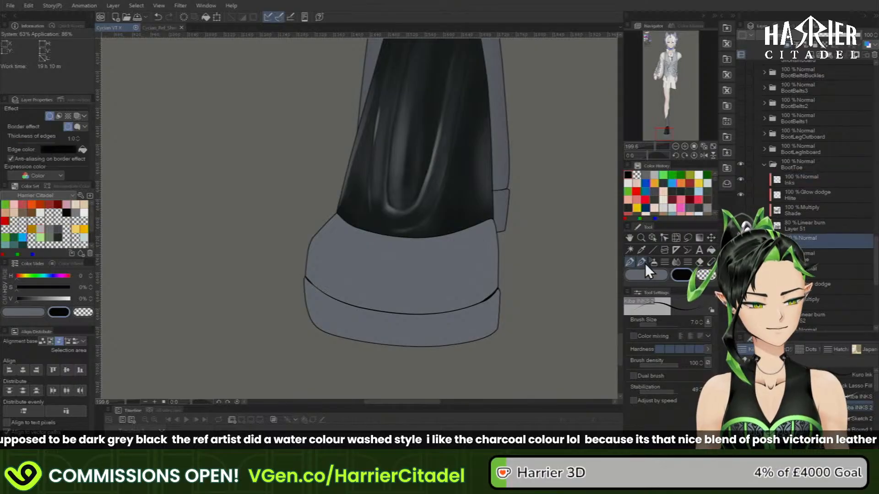
click(641, 262)
click(710, 275)
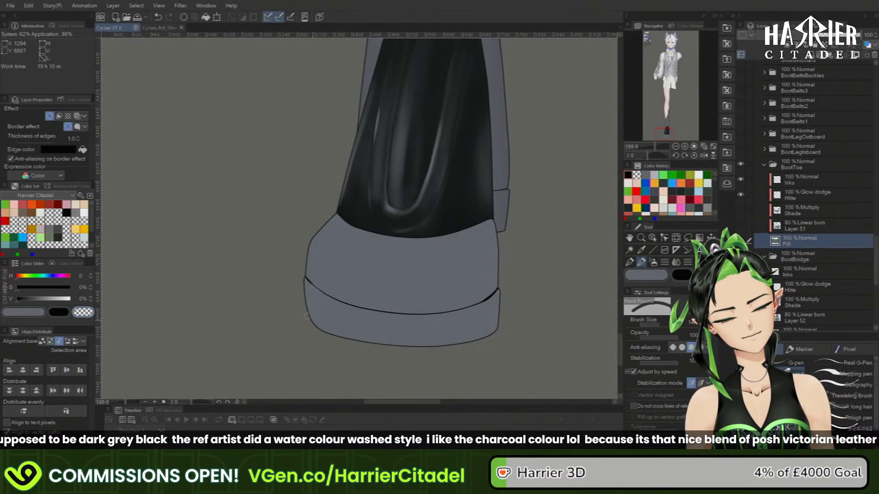
drag(305, 315, 391, 348)
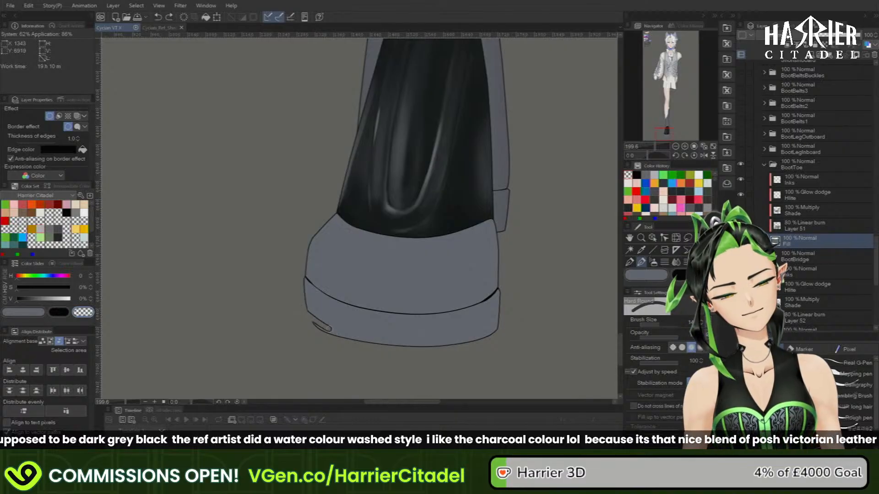
drag(298, 306, 394, 348)
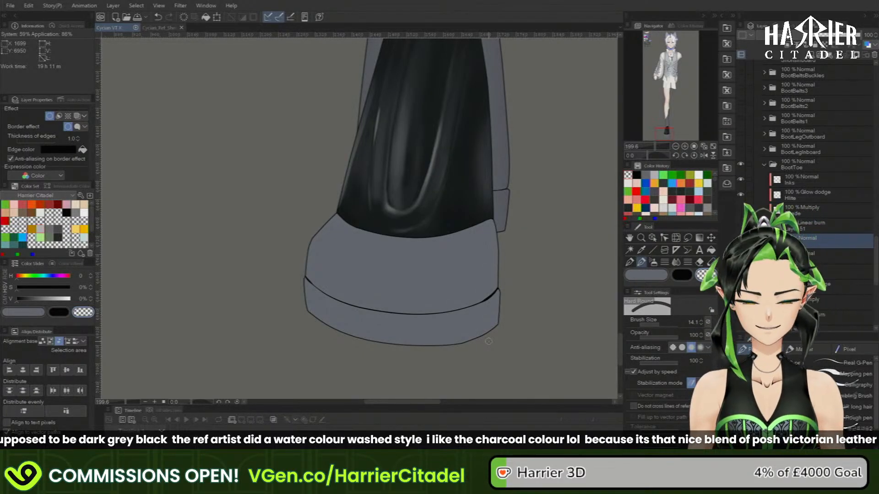
- Clear the sole seam from BootToe's Inks layer and ink a lower curved one in black with the Kiba INKS 2 brush
click(788, 183)
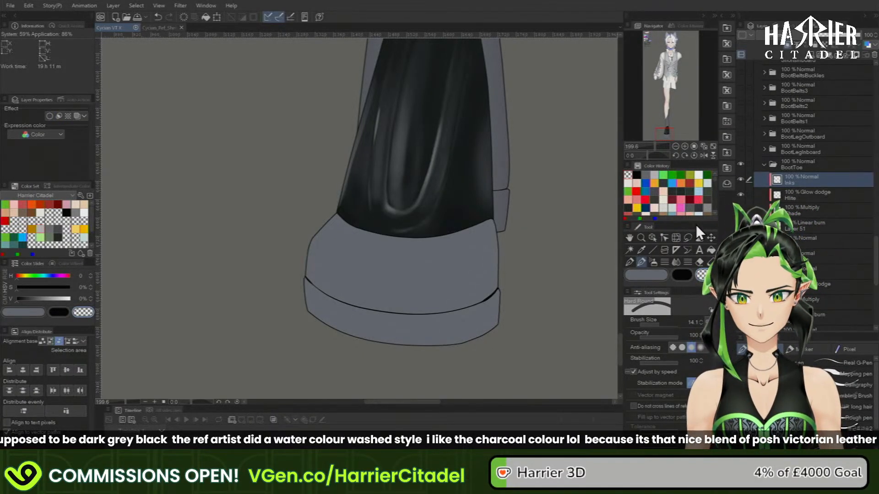
click(191, 20)
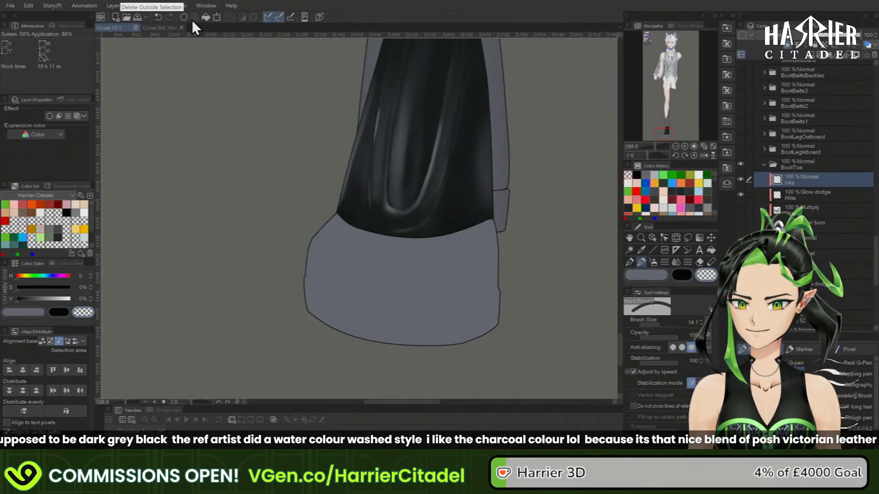
key(c)
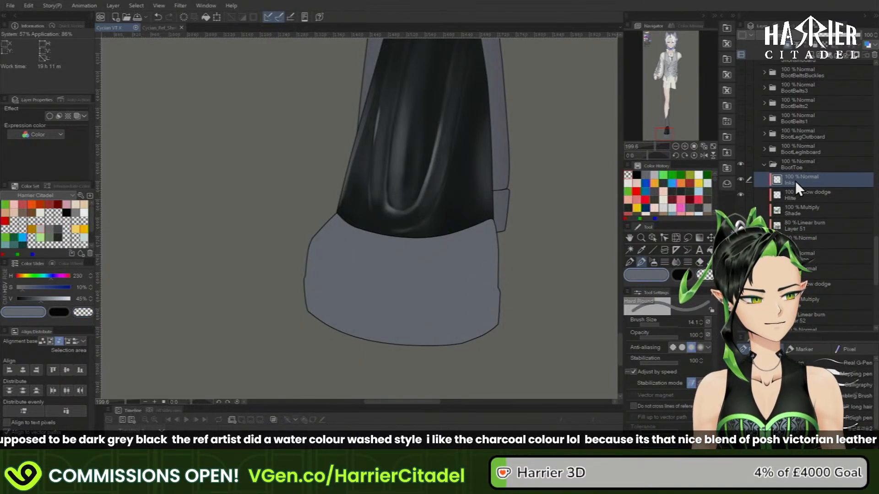
key(x)
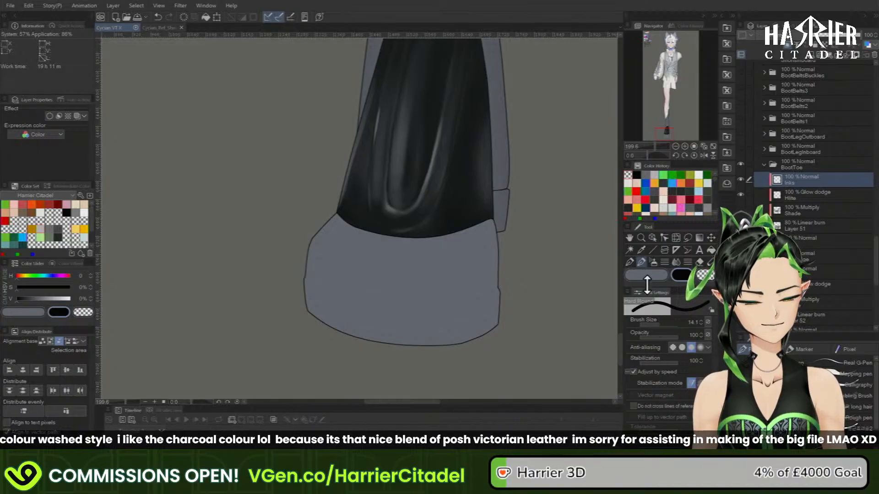
click(630, 262)
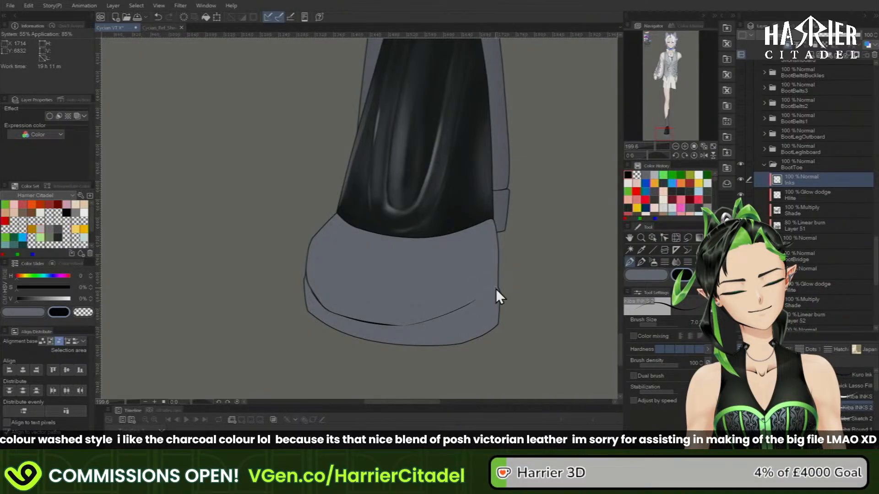
click(705, 156)
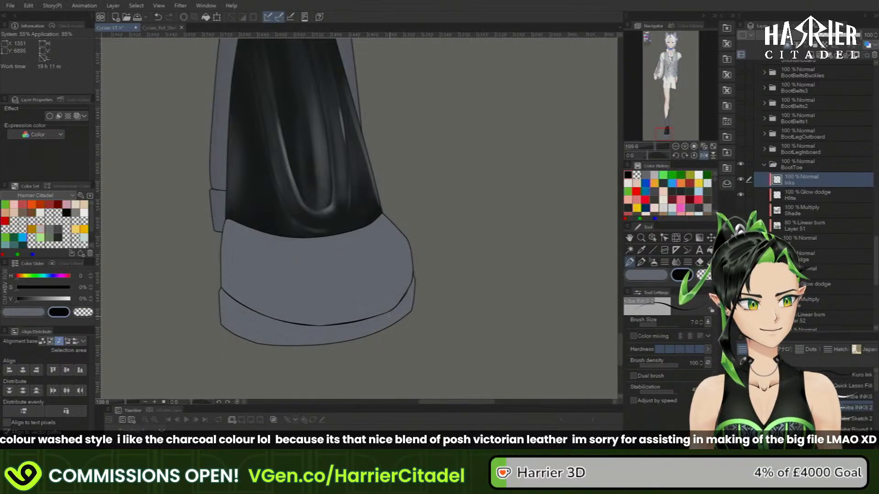
click(704, 155)
- Extend the sole's lower edge downward in grey-blue on BootToe's Fill layer with the Hard Round pen, smoothing its left corner
click(676, 147)
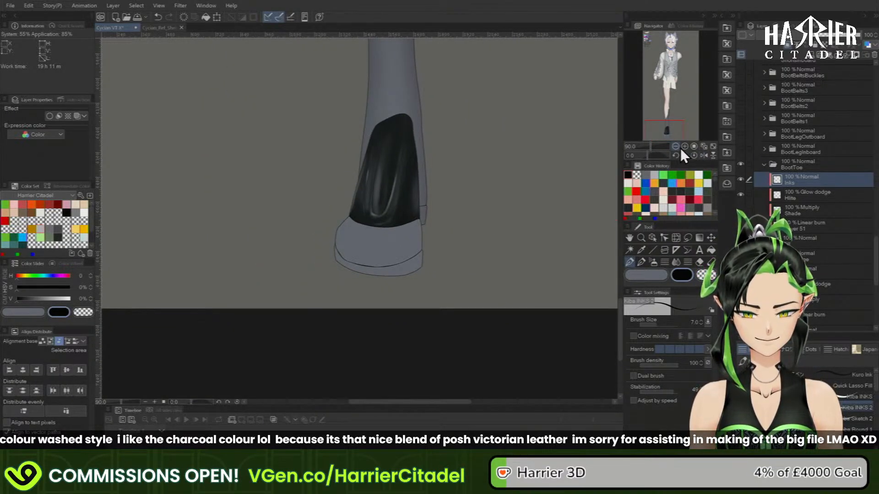
click(685, 147)
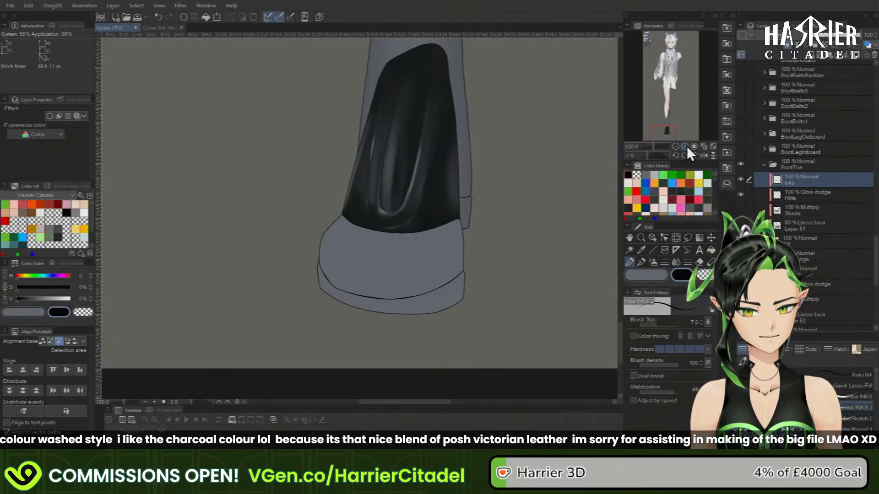
click(686, 147)
click(676, 147)
click(677, 147)
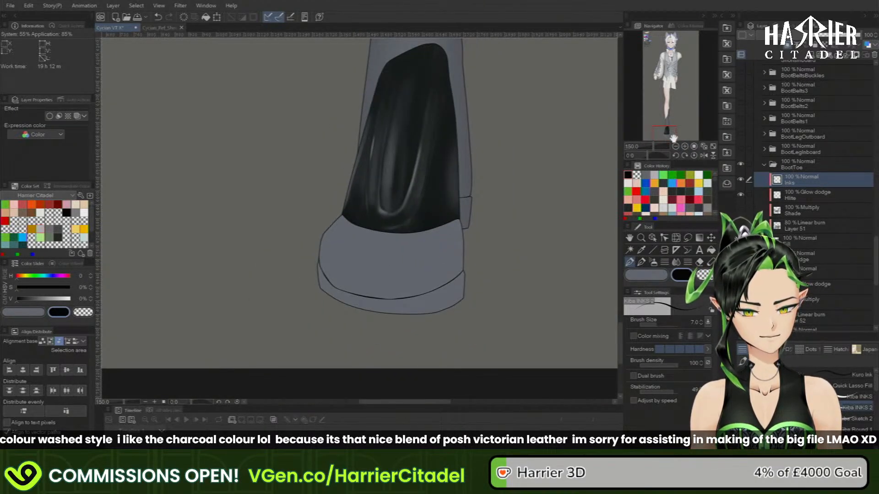
click(683, 147)
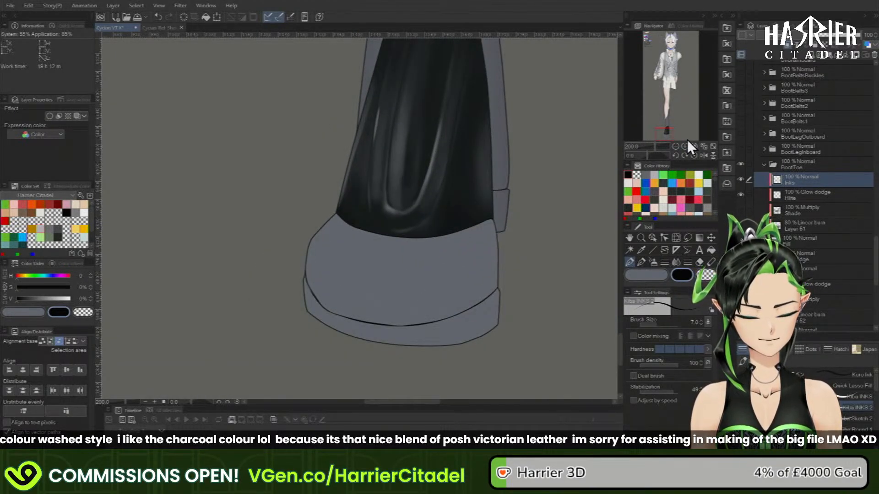
click(803, 239)
click(650, 275)
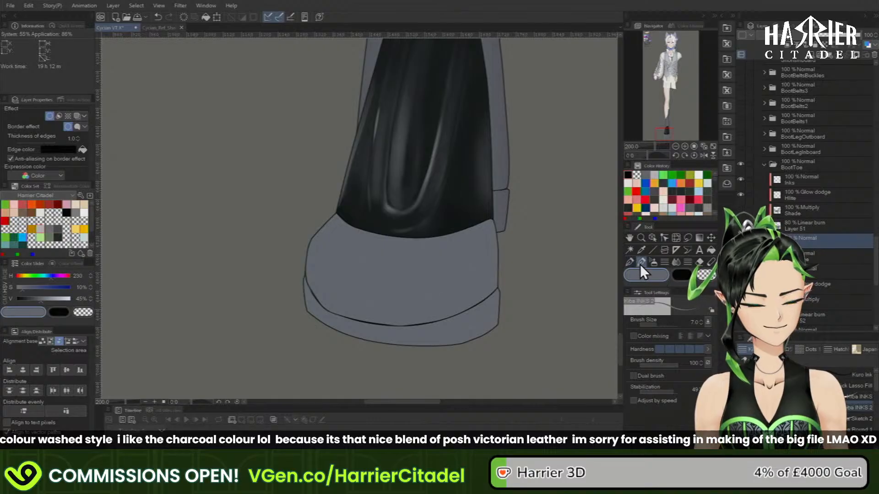
click(640, 261)
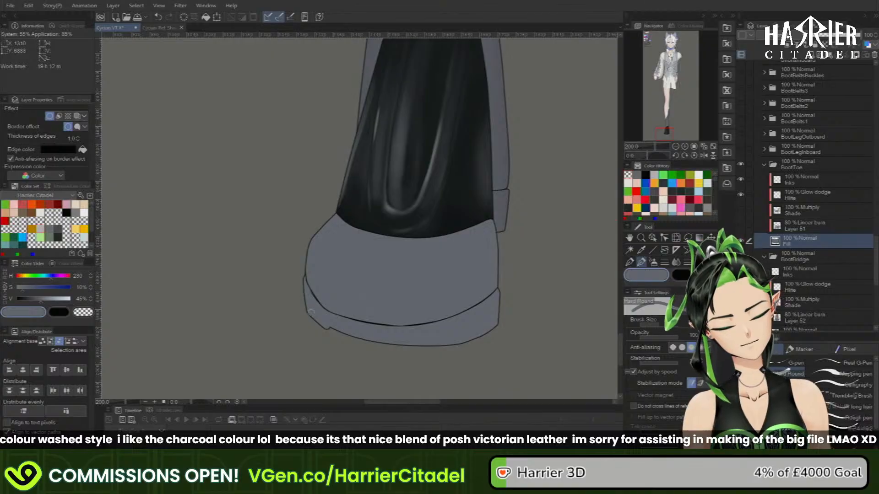
drag(311, 311, 321, 322)
key(ctrl+z)
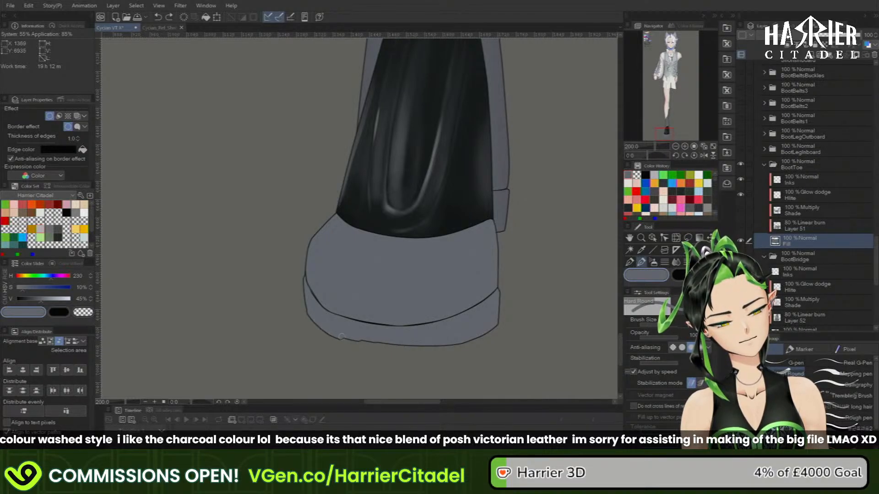
drag(341, 337, 458, 341)
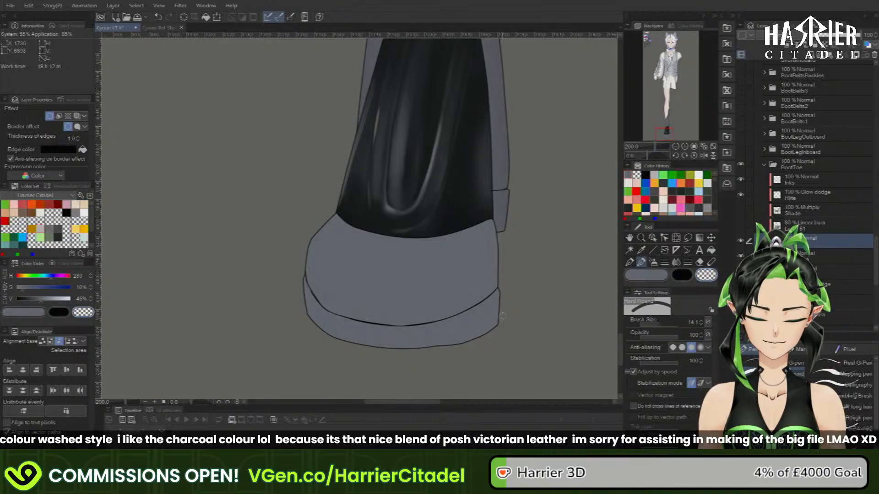
key(ctrl+z)
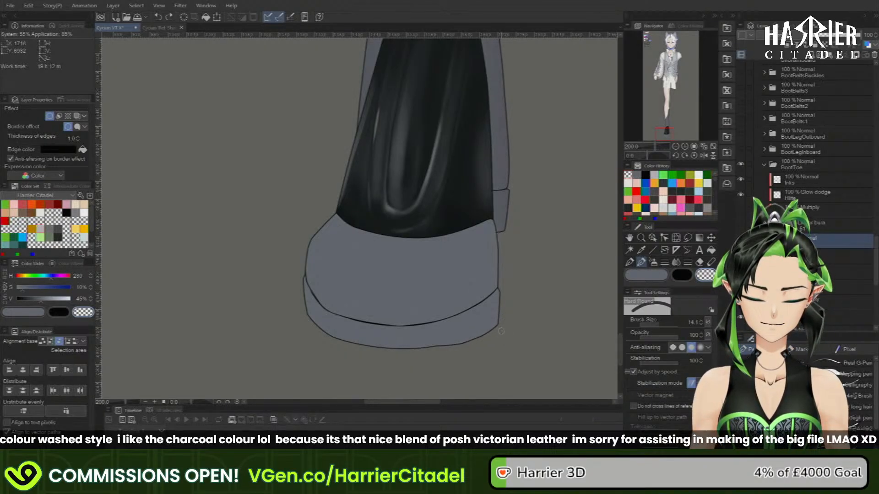
- Deepen the sole's bottom into a fuller grey-blue curve and trim its corners with transparent colour at brush size 14.1
key(c)
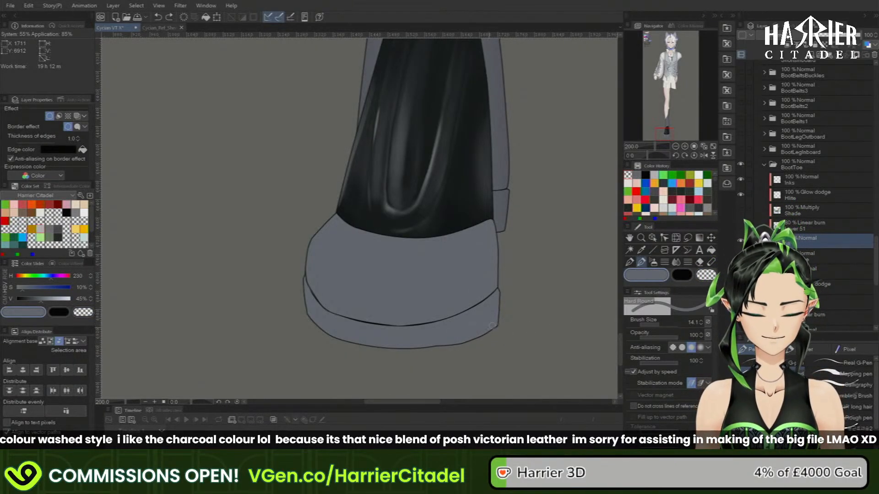
drag(441, 346, 483, 325)
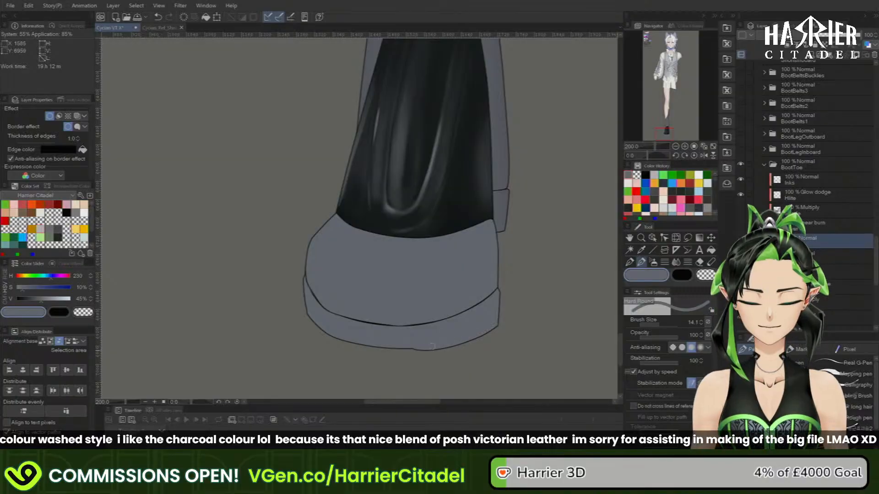
drag(394, 350, 494, 324)
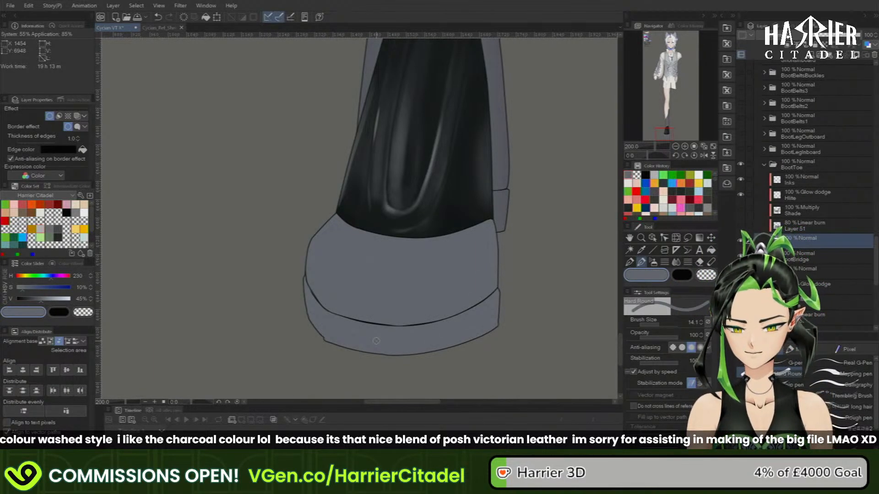
click(703, 156)
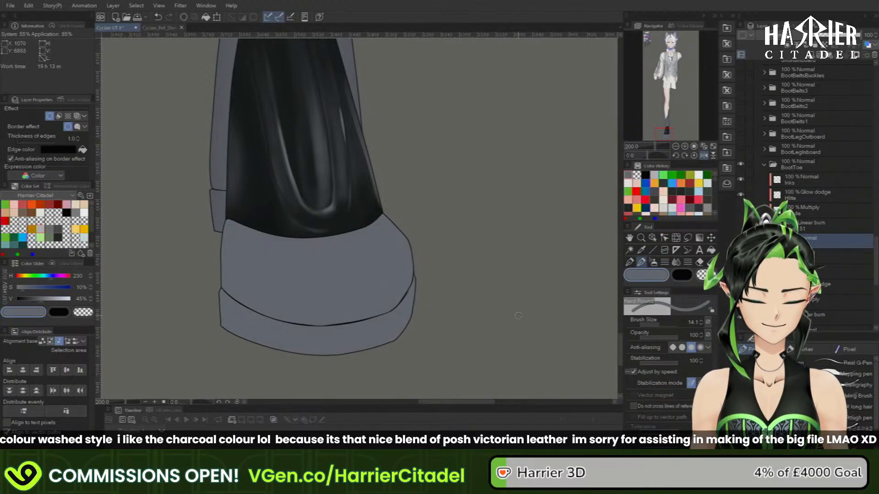
key(c)
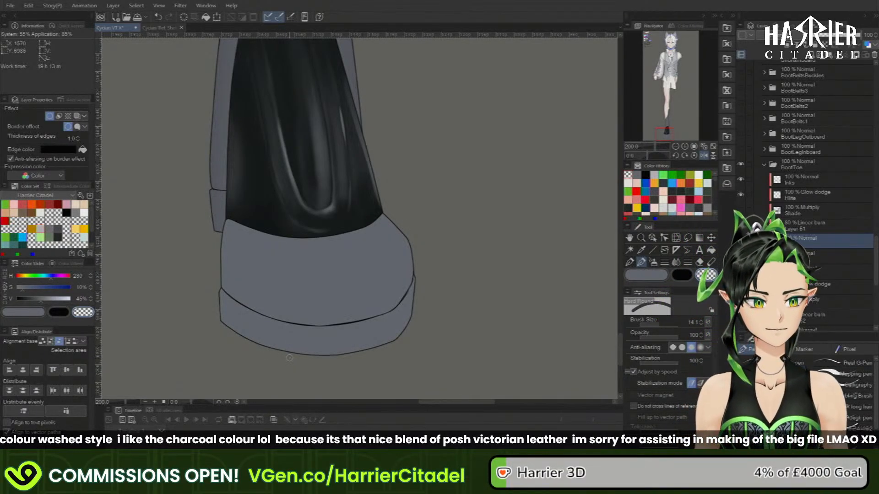
click(704, 155)
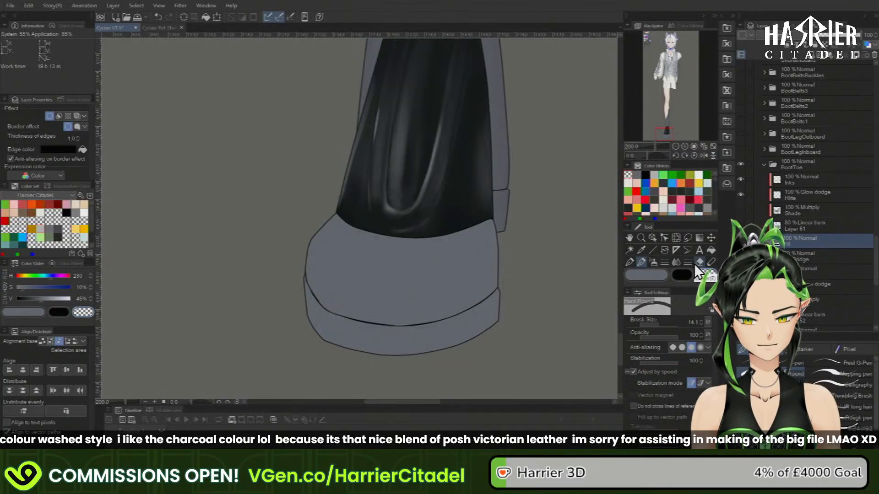
- Rework the left side of the sole seam in black on BootToe's Inks layer with Kiba INKS 2 at size 7.0
click(811, 185)
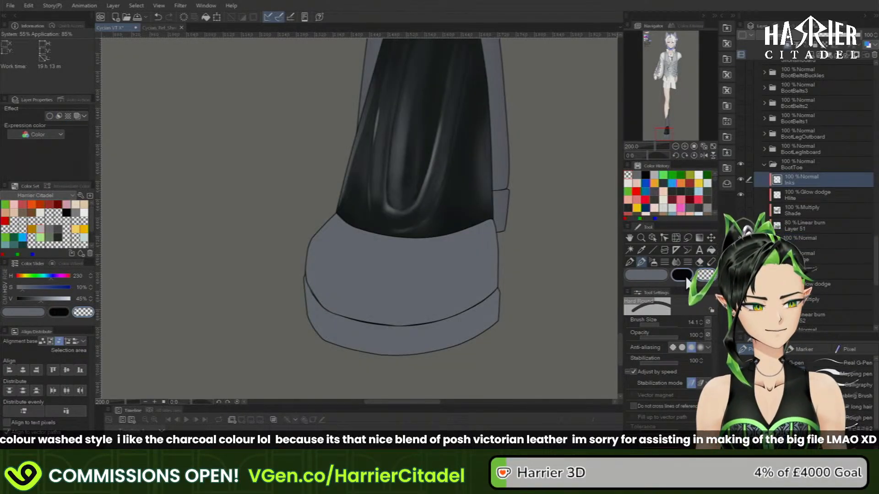
click(630, 261)
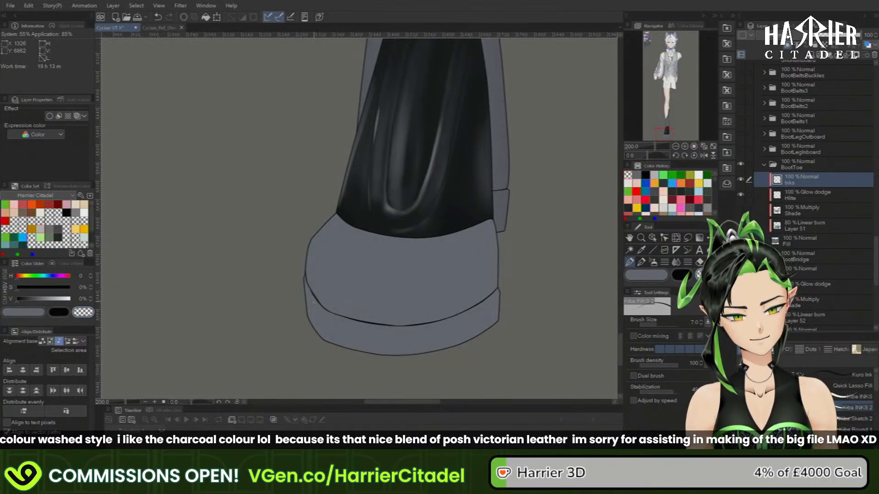
key(c)
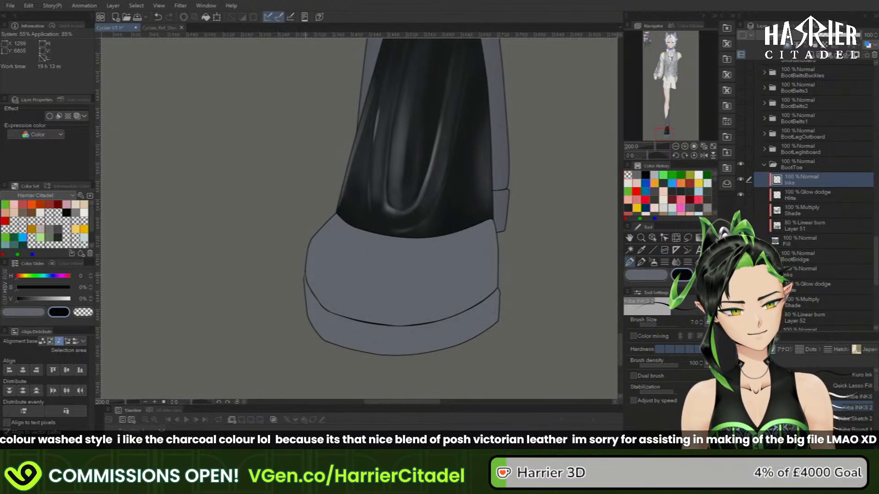
drag(306, 276, 310, 289)
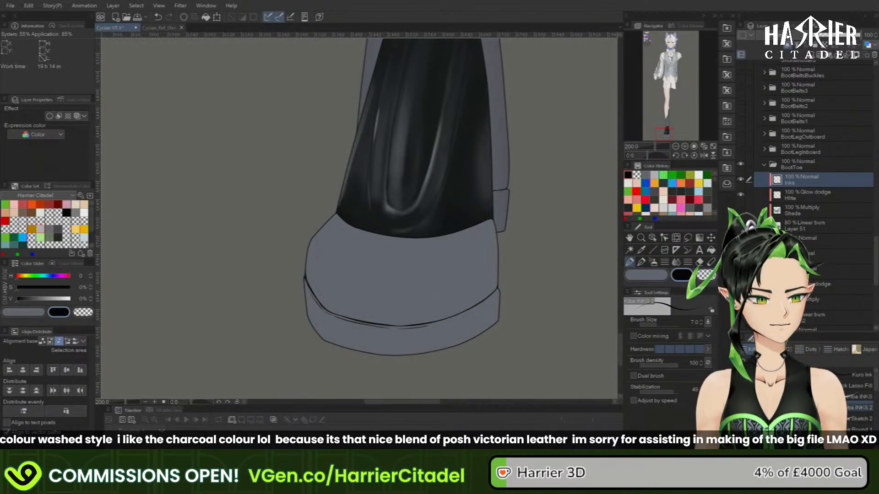
- Trim the toe fill's right edge at the seam with transparent colour and ink the seam's right end on the Inks layer
click(820, 238)
drag(497, 287, 497, 283)
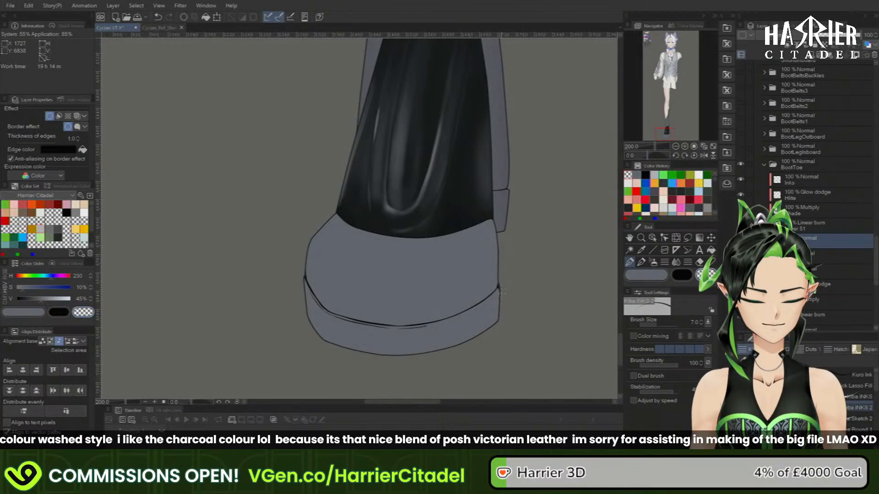
click(801, 180)
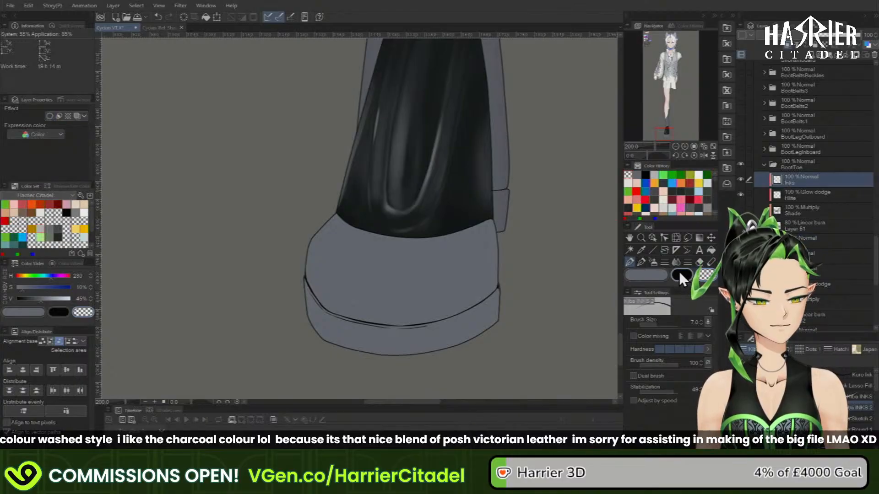
drag(497, 280, 500, 294)
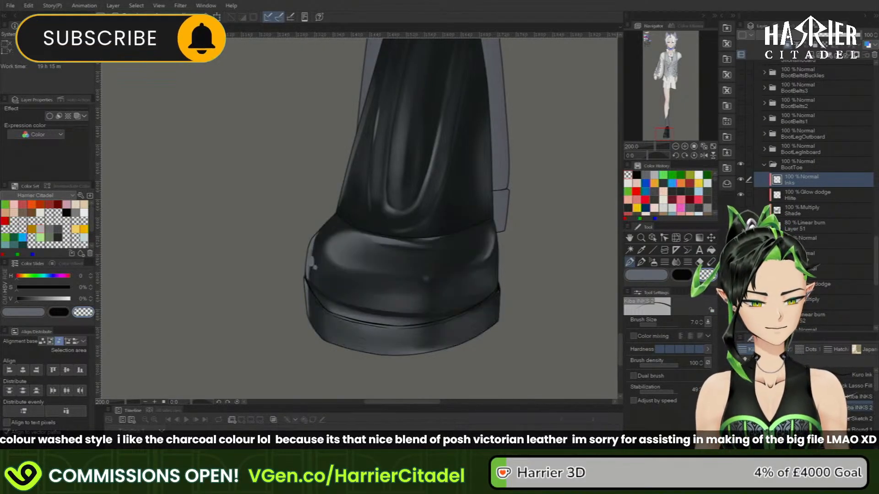
- Warp Layer 51's shading with Liquify at brush size 314.6 so it follows the lowered sole seam
click(814, 224)
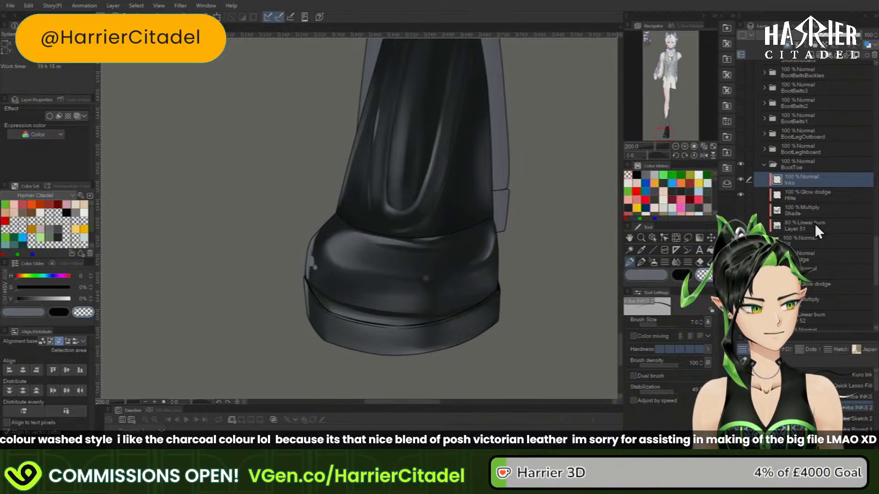
click(688, 250)
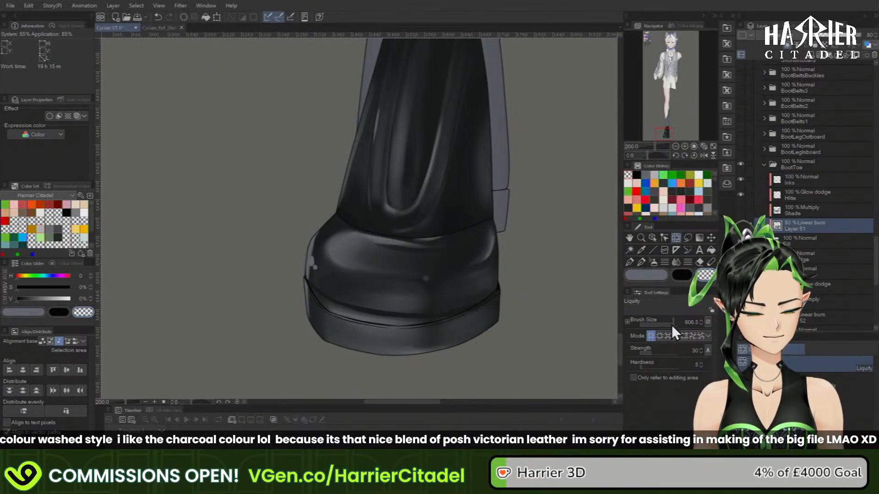
drag(671, 325, 669, 325)
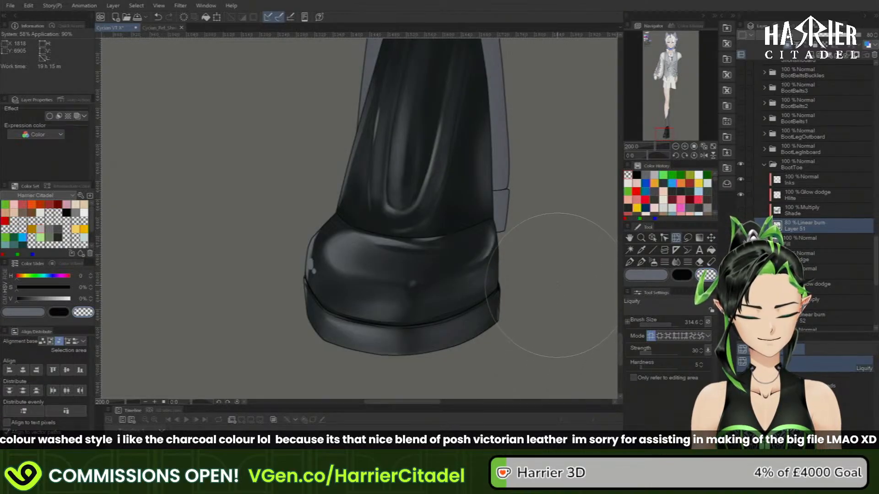
- Darken the sole's right side on Layer 51 with the Kiba Round brush at size 41.4 and lighten its centre using transparent colour
click(649, 271)
click(631, 262)
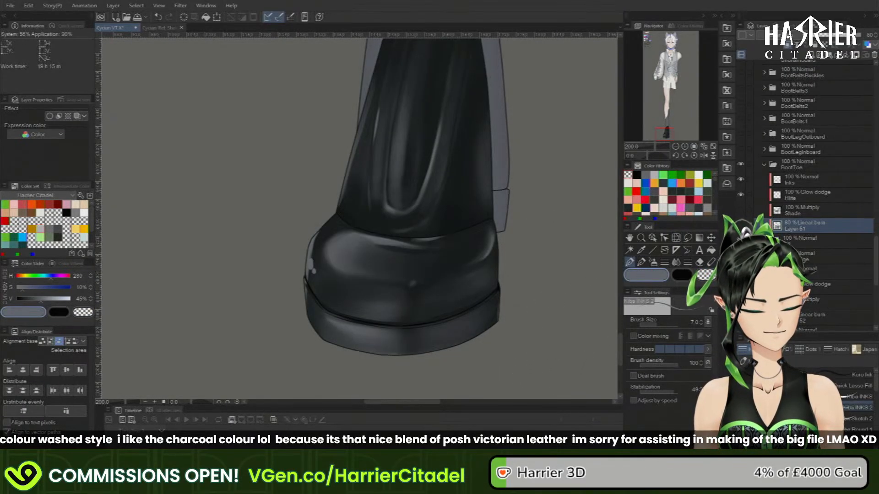
click(856, 441)
drag(496, 293, 493, 304)
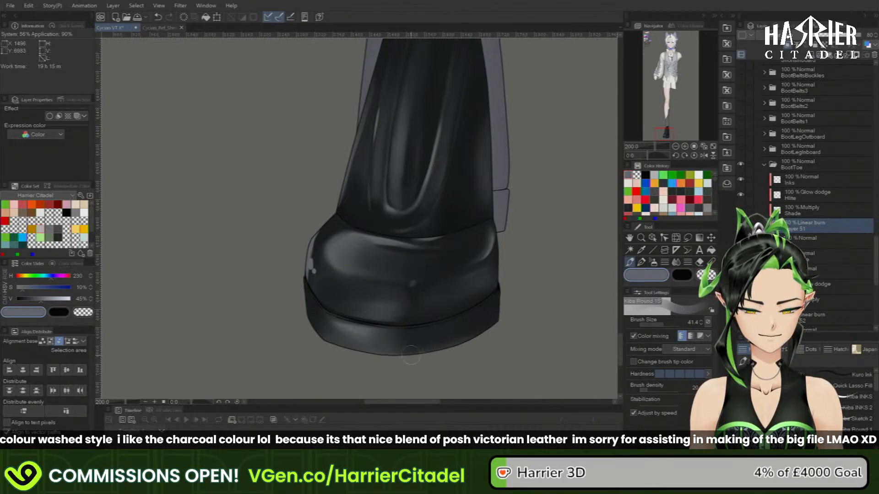
click(706, 276)
drag(392, 339, 418, 335)
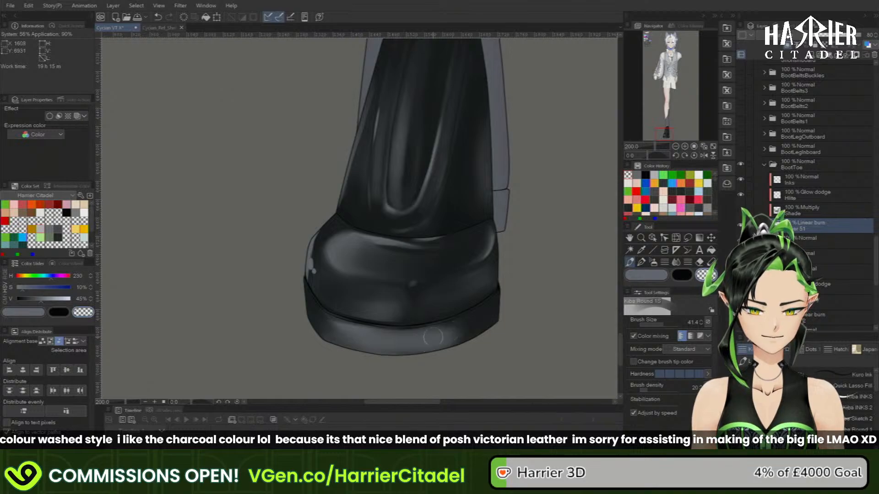
key(c)
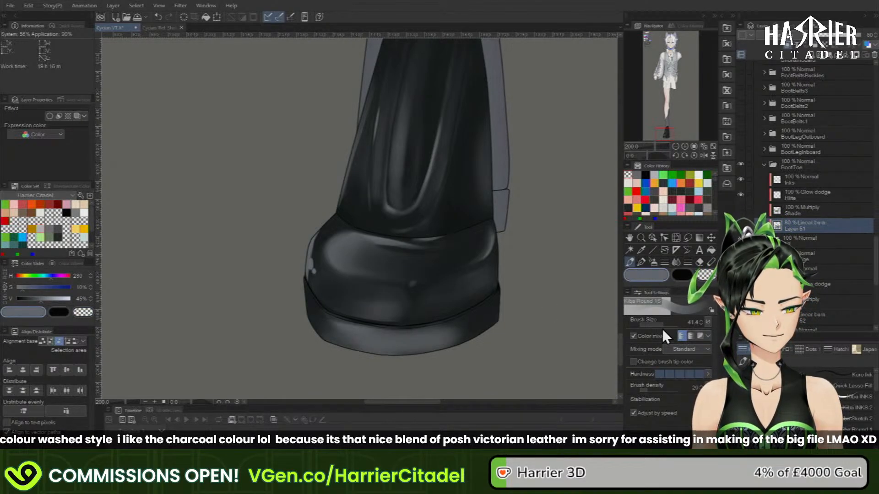
drag(657, 326, 669, 325)
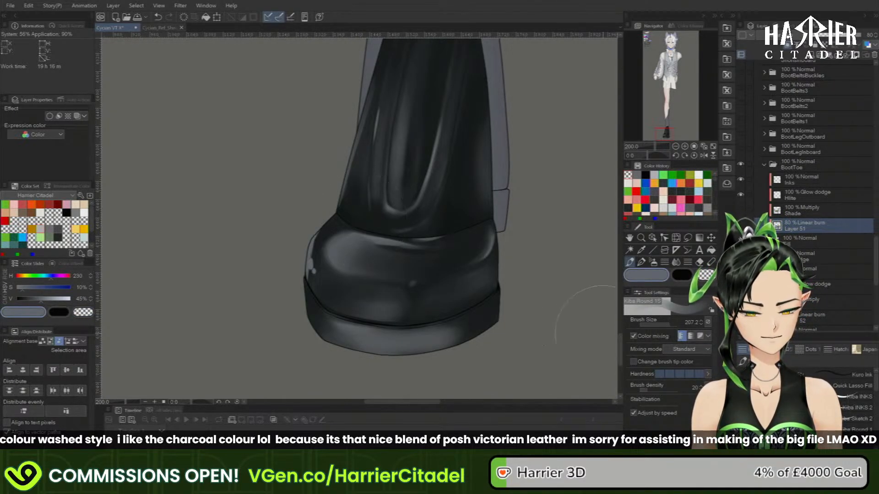
mouse_move(508, 341)
mouse_down()
mouse_move(448, 364)
mouse_move(371, 376)
mouse_up()
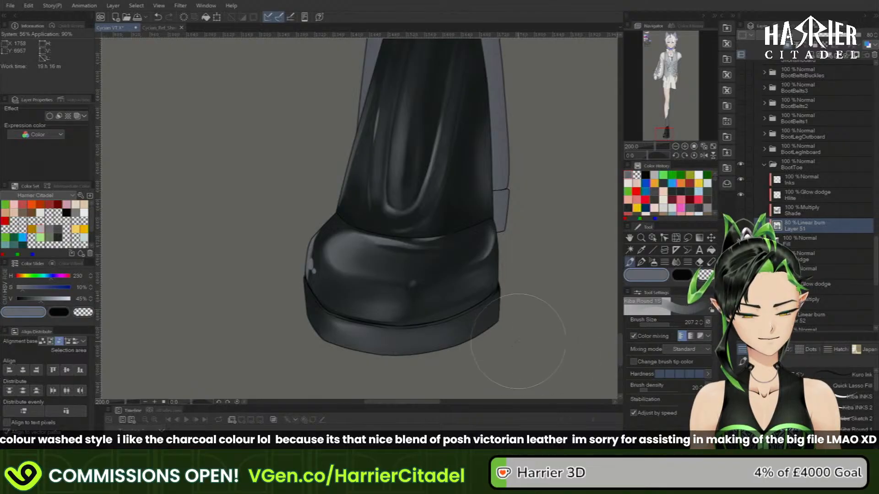
key(ctrl+z)
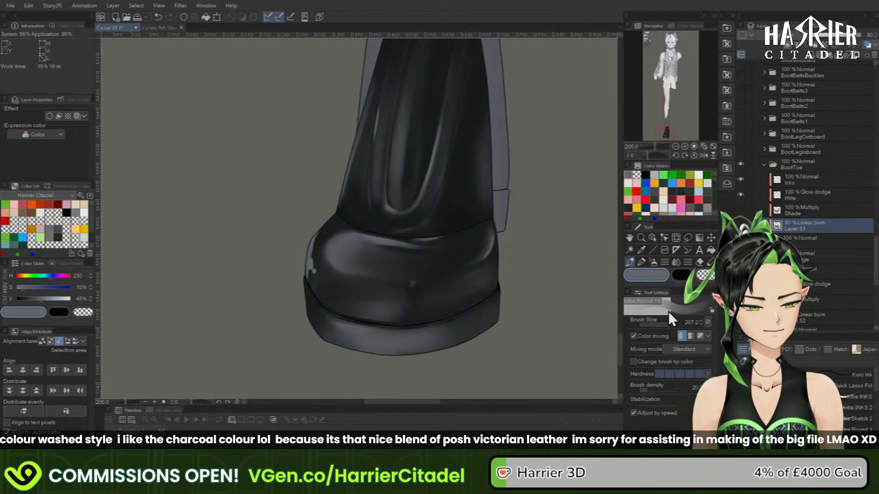
- Darken the sole's sides on Layer 51 with the Kiba Round brush at size 70.8
click(665, 322)
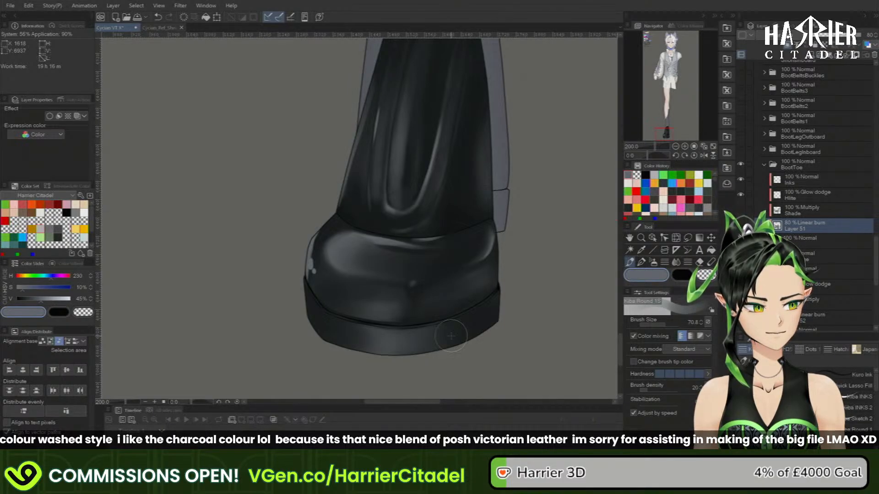
- Remove the border effect from BootToe's Fill layer and add a layer named Inks directly below it
click(804, 243)
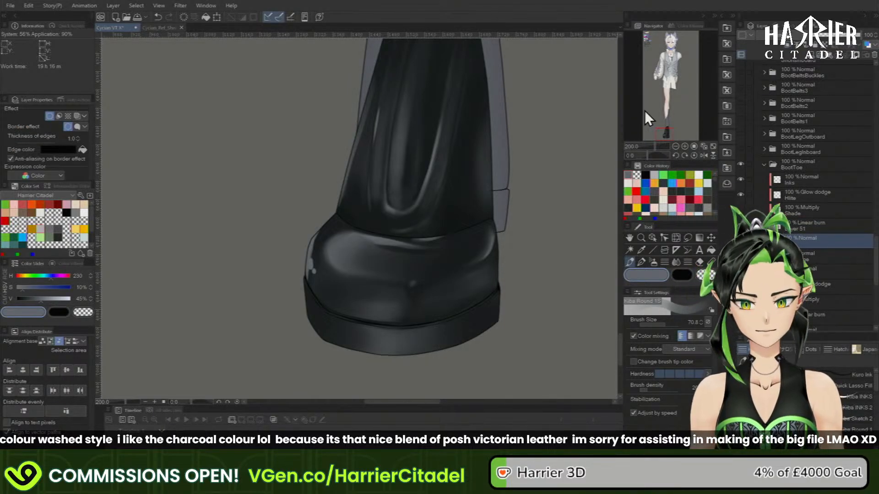
click(49, 116)
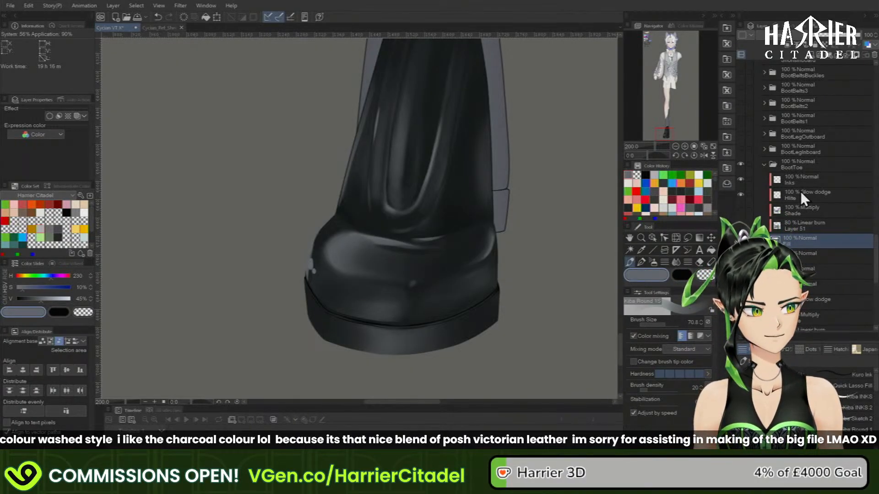
double_click(793, 259)
text(Sole)
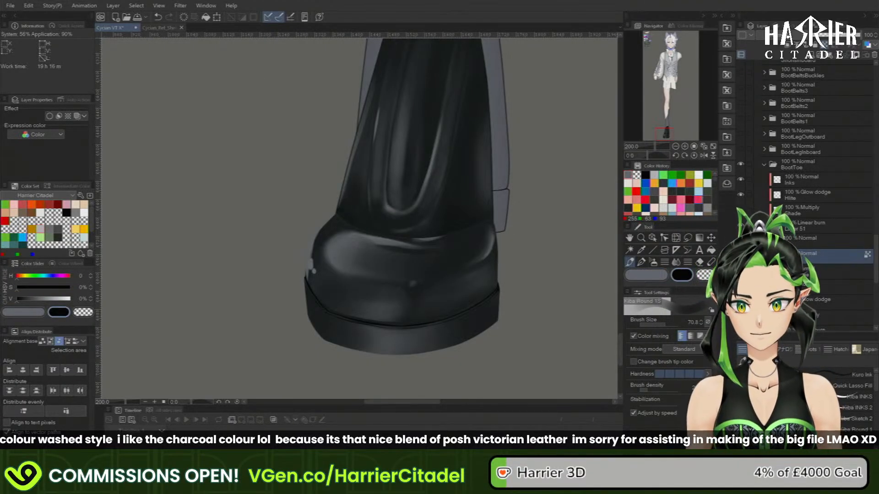
- Outline the toe fill's silhouette in black with a 2 px line on the lower Inks layer and erase it along the upper edge
click(206, 16)
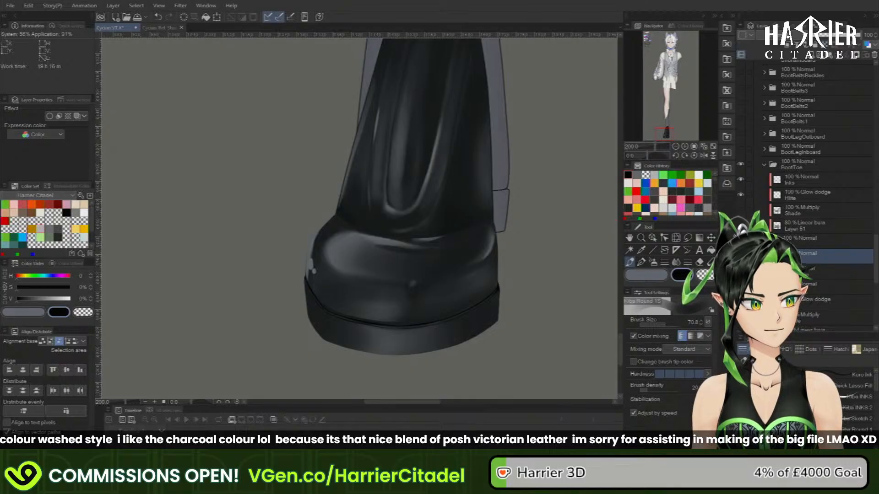
ctrl+click(777, 255)
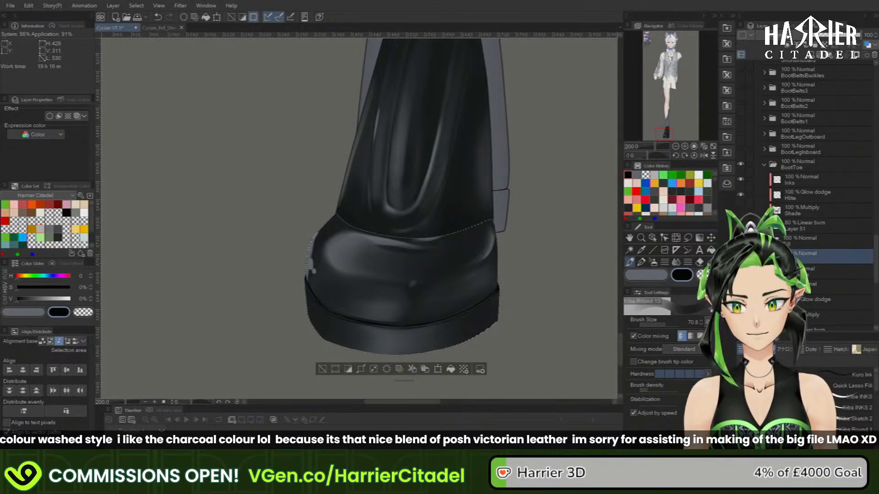
click(31, 6)
click(85, 169)
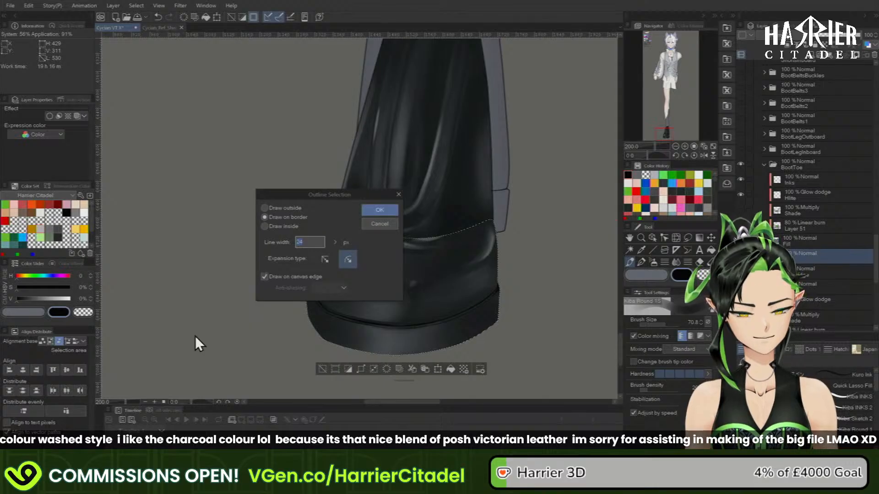
text(2)
key(Return)
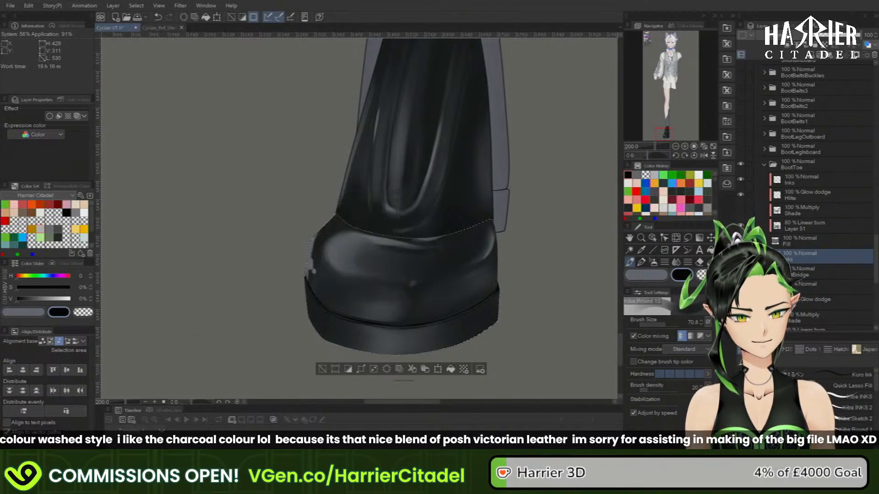
key(ctrl+d)
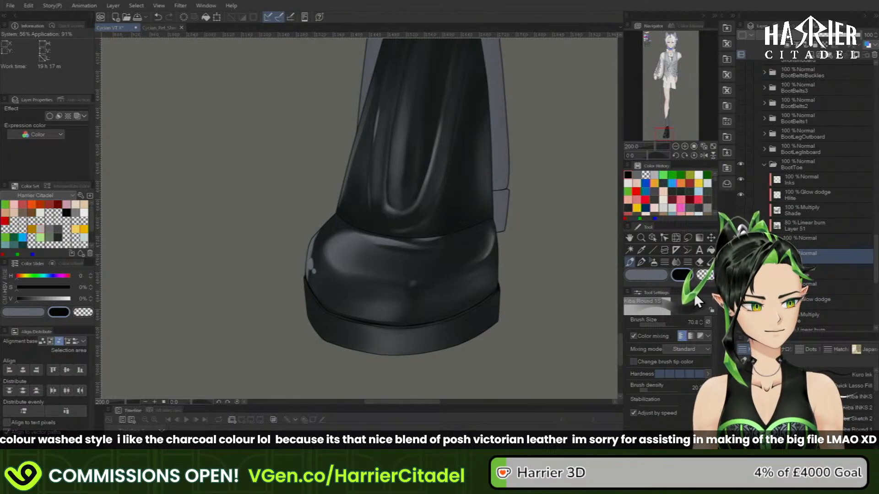
click(641, 262)
drag(343, 214, 381, 234)
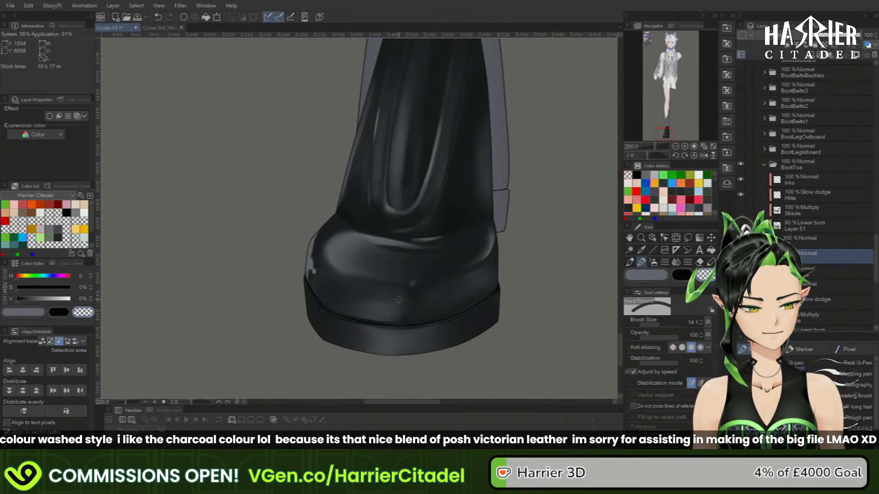
- Rework the upper edge of the toe's Fill layer with Kiba INKS 2 at size 12.6, trimming it with transparent colour while BootBridge is hidden
click(797, 240)
key(c)
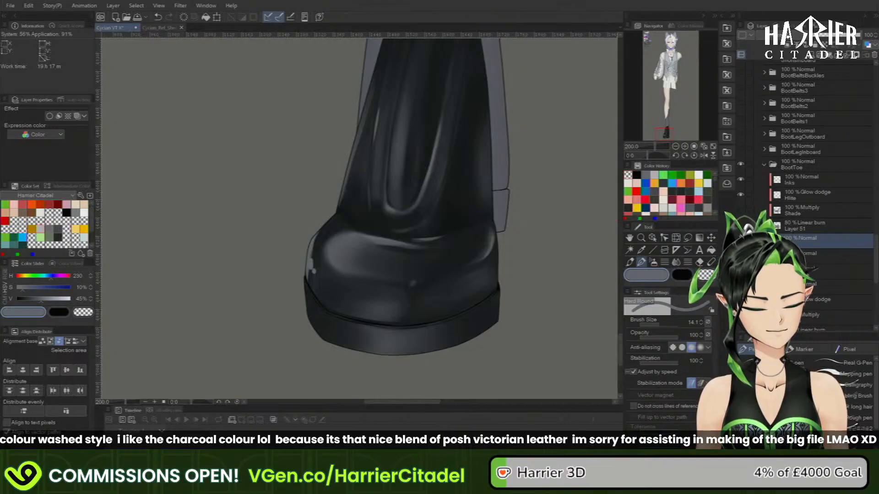
click(630, 263)
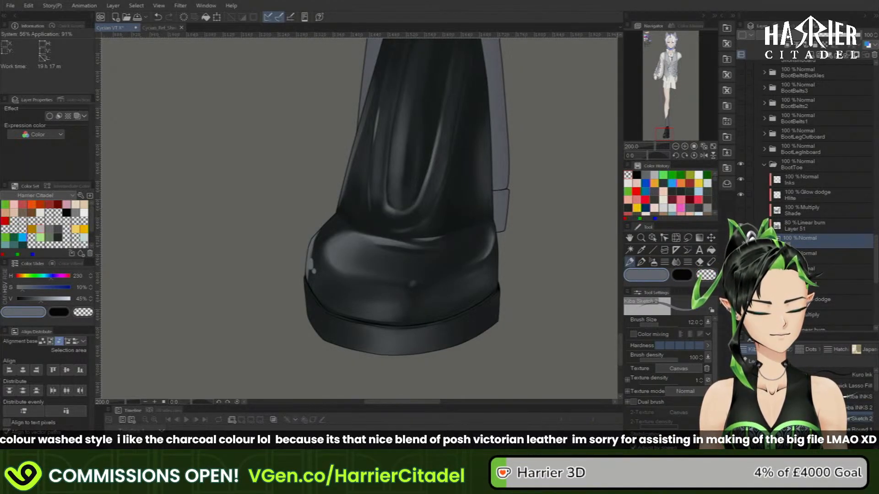
click(798, 440)
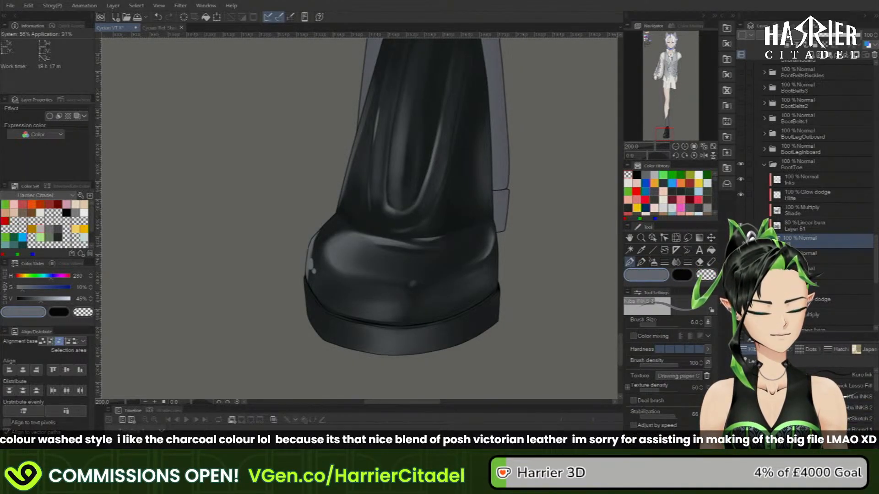
click(659, 325)
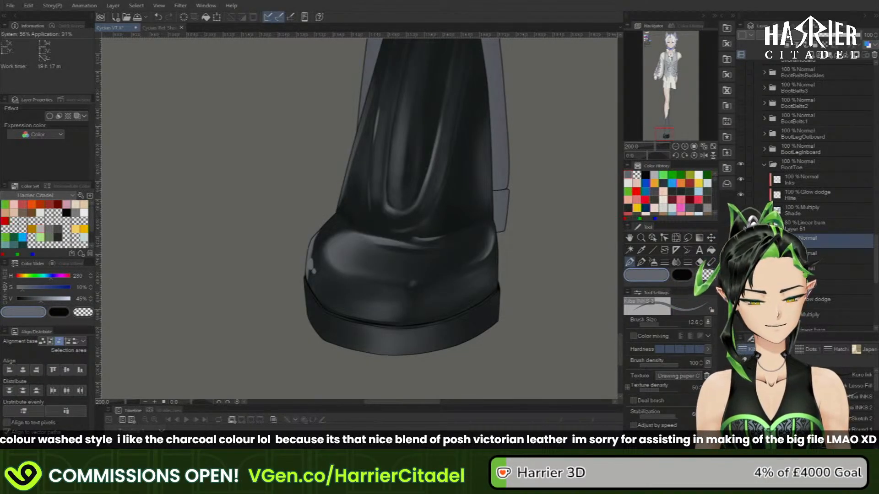
key(ctrl+z)
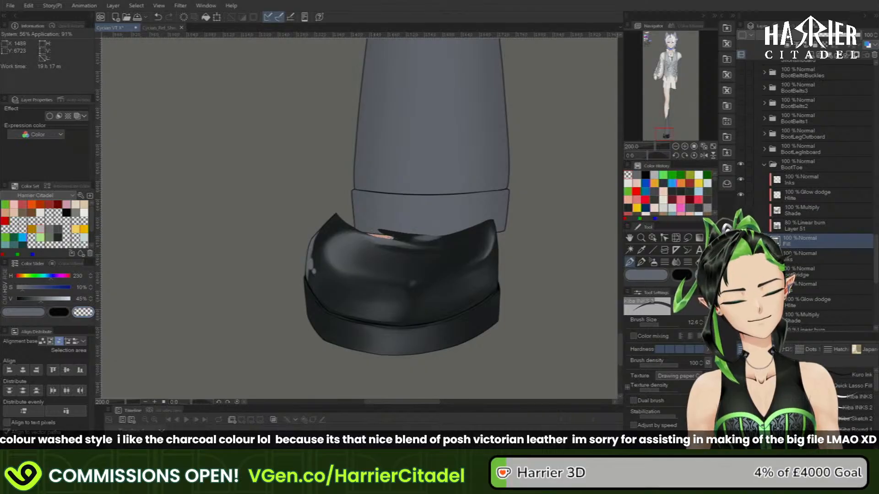
key(ctrl+z)
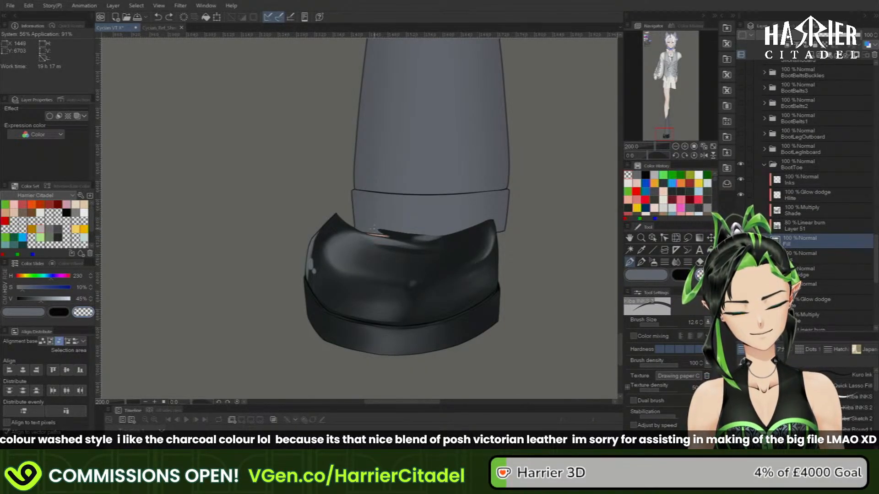
drag(378, 230, 394, 234)
key(c)
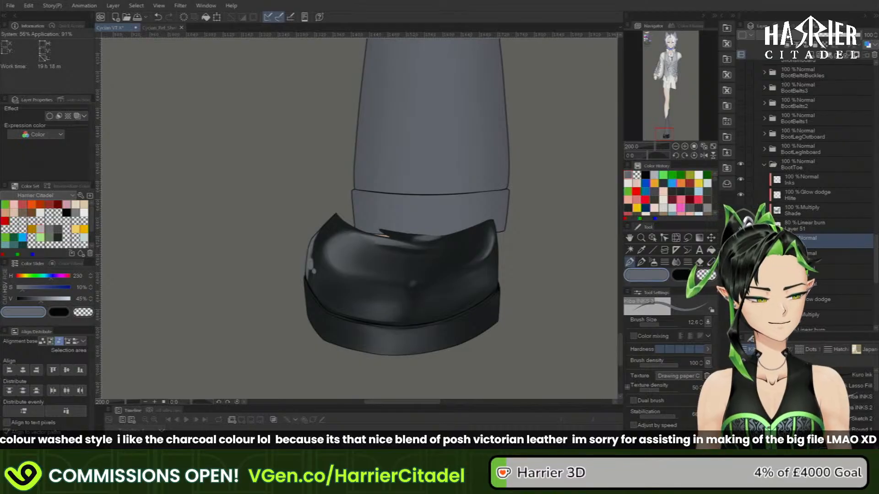
click(740, 271)
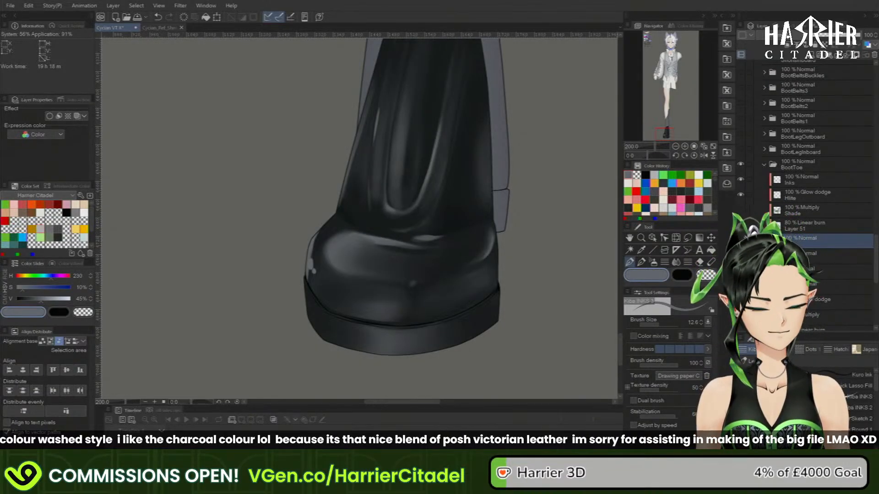
- Shade the crease along the toe's upper edge on Layer 51 with Kiba Round 2 at size 27.3, using grey, transparent colour and black
click(812, 229)
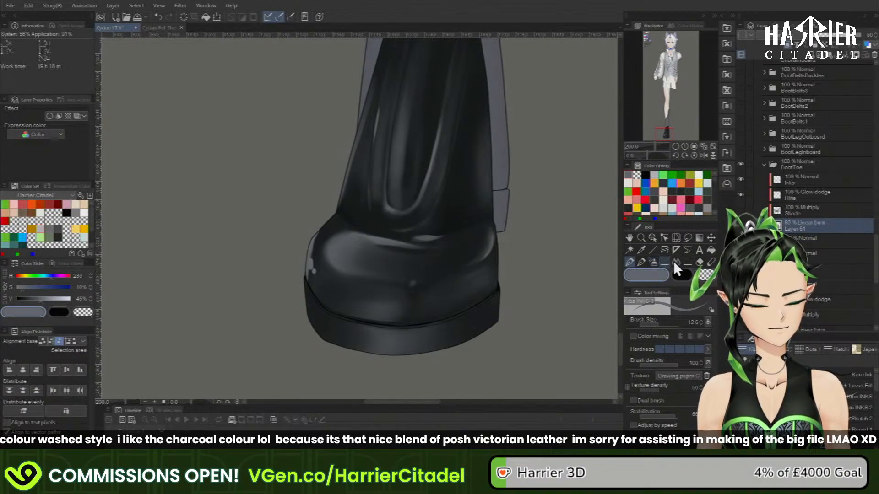
click(847, 441)
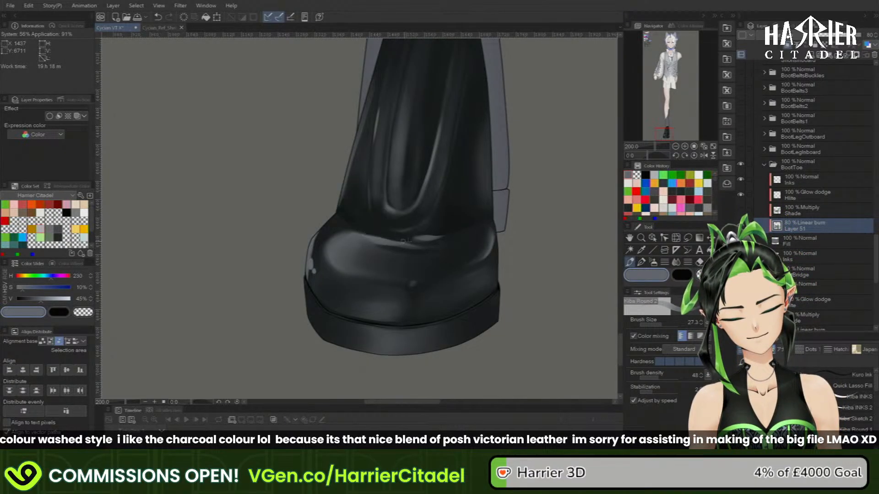
key(c)
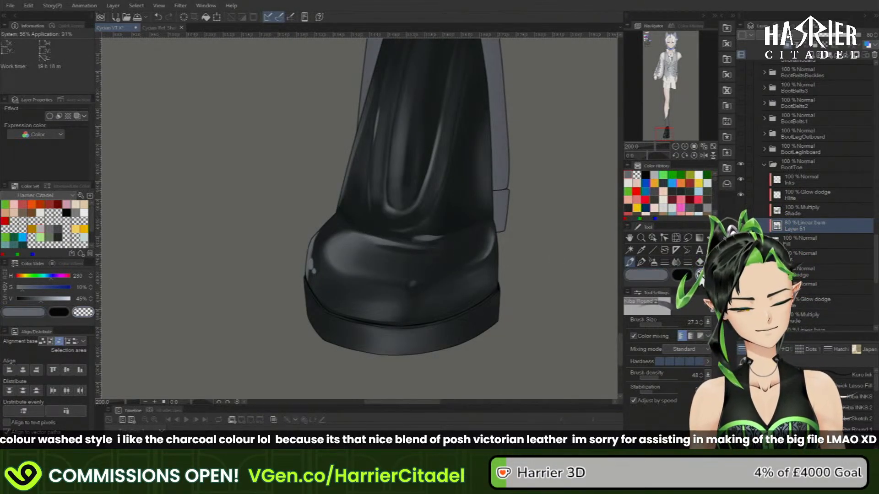
drag(389, 230, 439, 234)
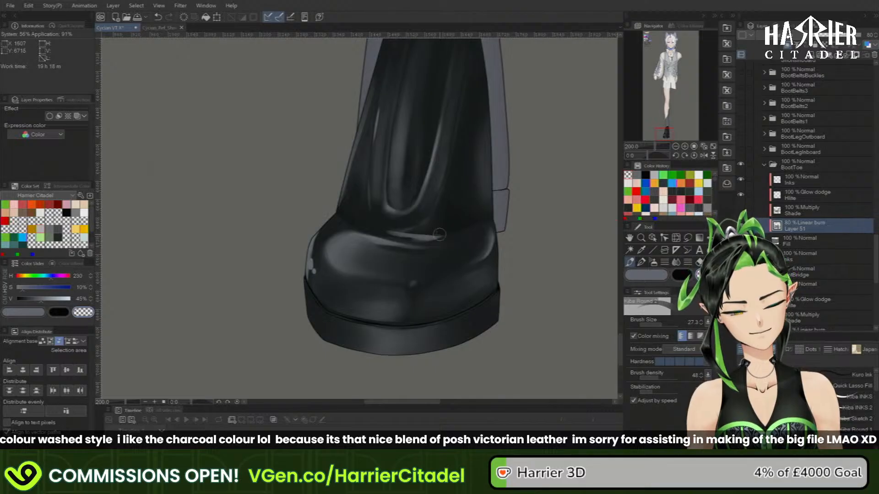
key(c)
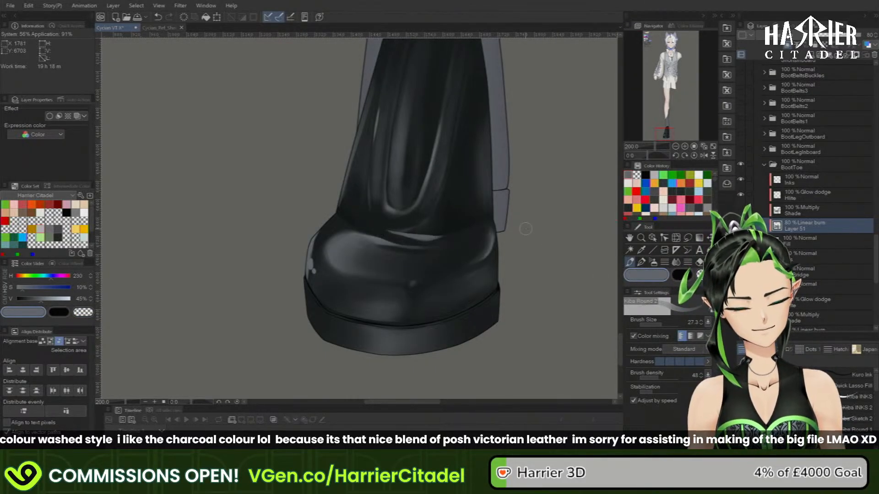
drag(387, 230, 432, 233)
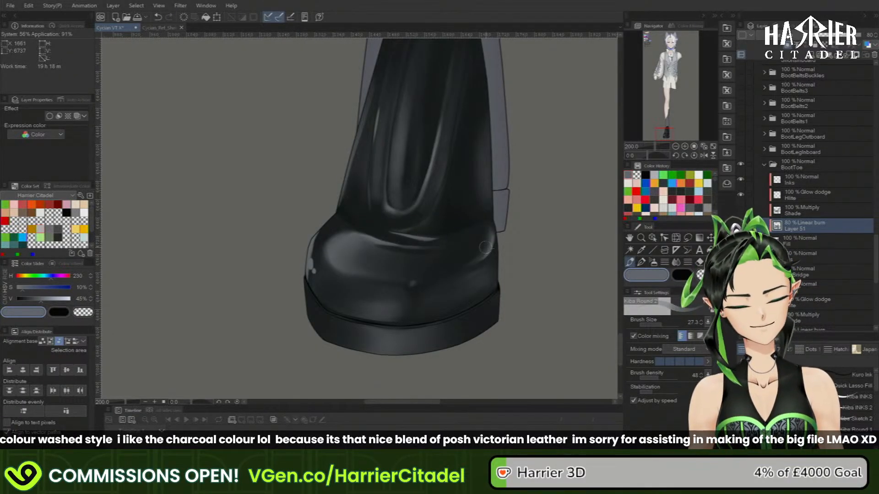
key(x)
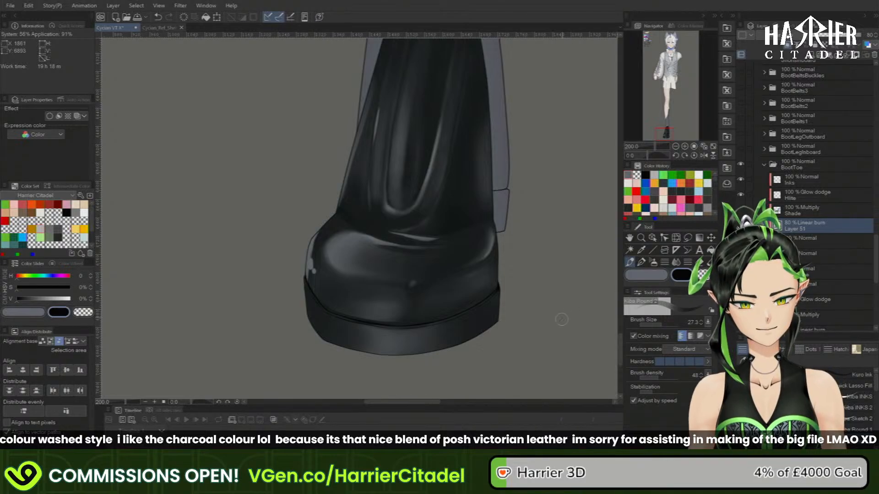
drag(387, 232, 408, 239)
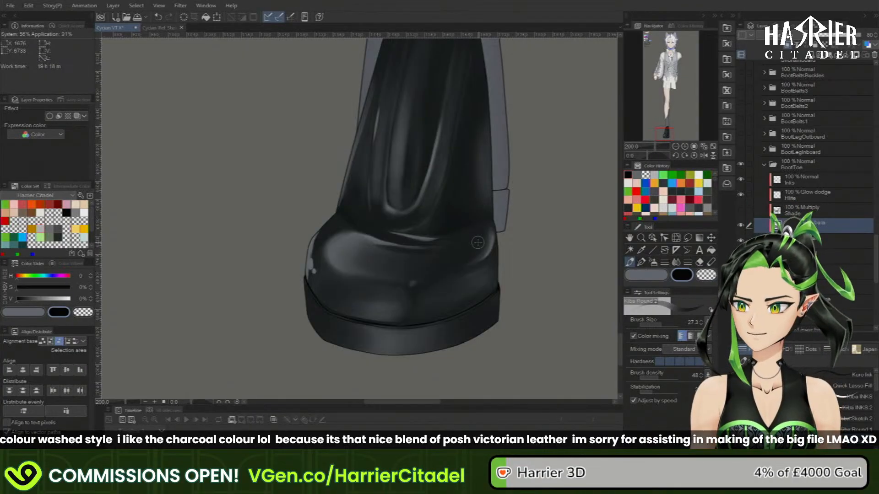
- Show BootToe's Shade layer and rework its shading in pale lilac-grey with Kiba Round 2 at size 27.3
click(740, 210)
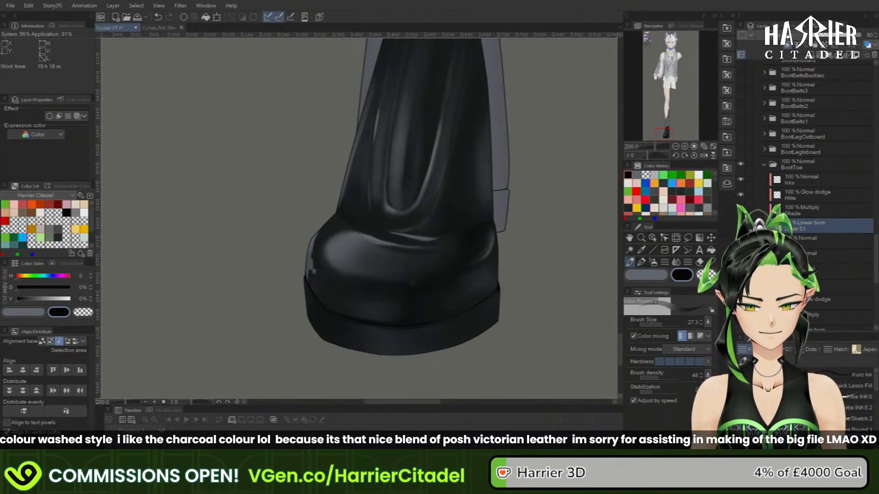
click(828, 211)
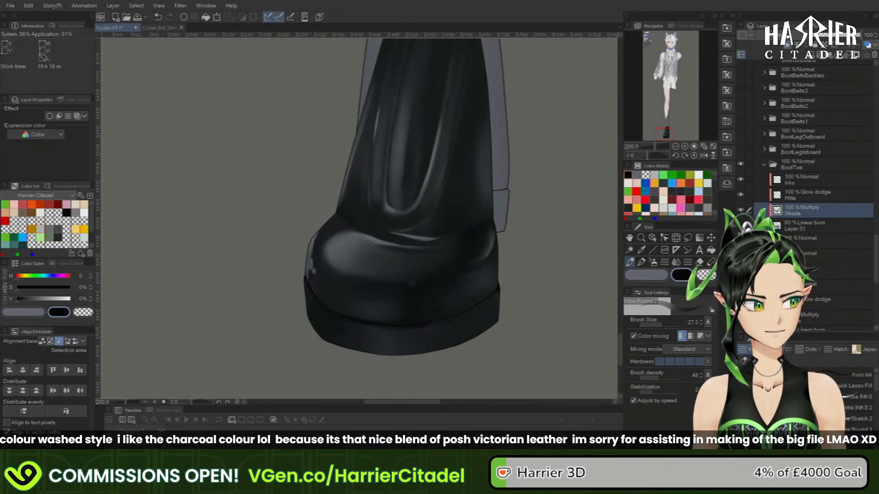
click(655, 175)
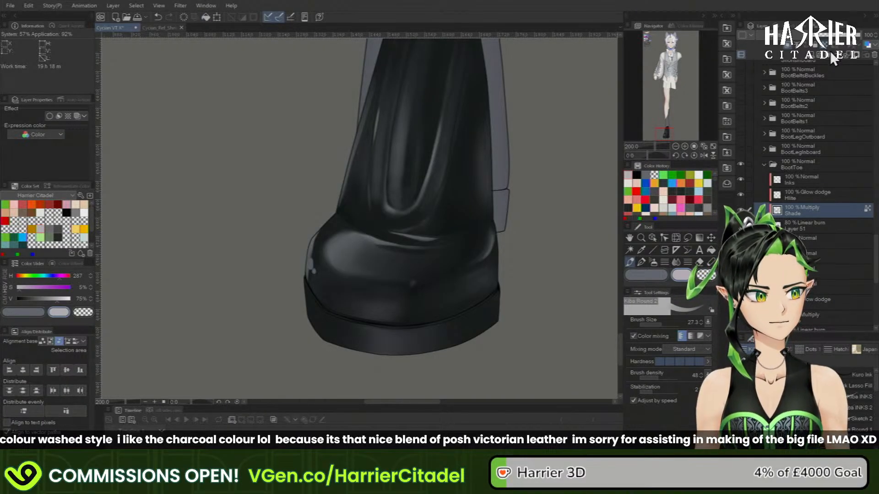
- Trim Layer 51's shading where the toe's outer edge meets the sole, using Kiba INKS 2 at size 12.6 in transparent colour
click(810, 228)
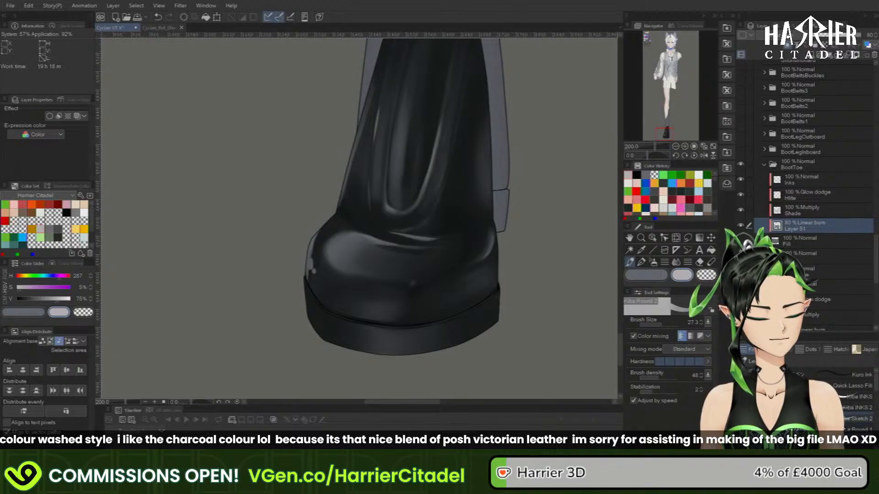
click(857, 408)
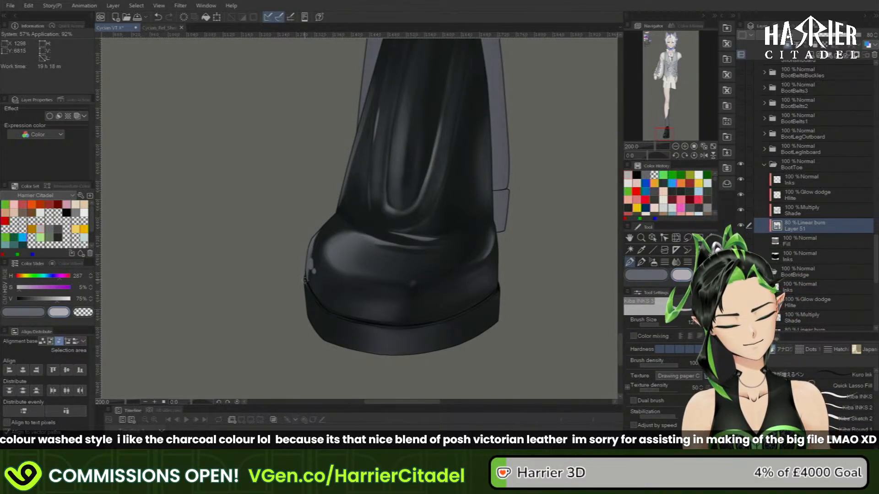
click(704, 275)
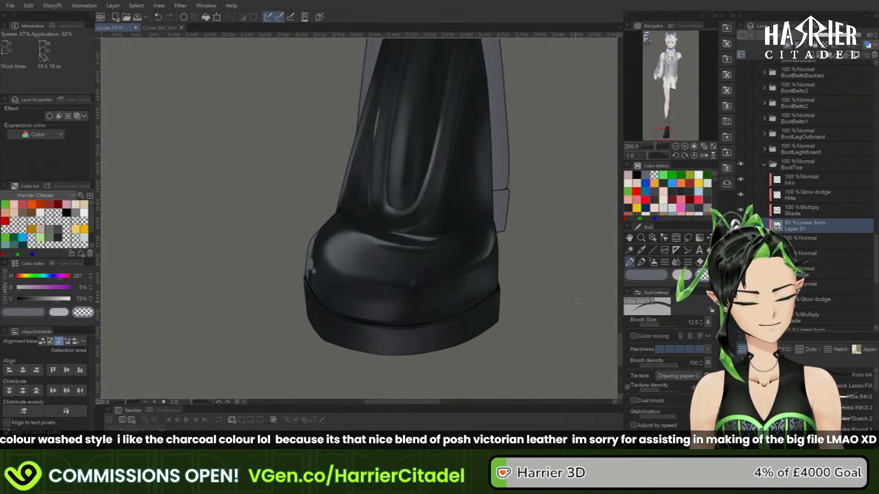
key(ctrl+z)
drag(308, 287, 314, 298)
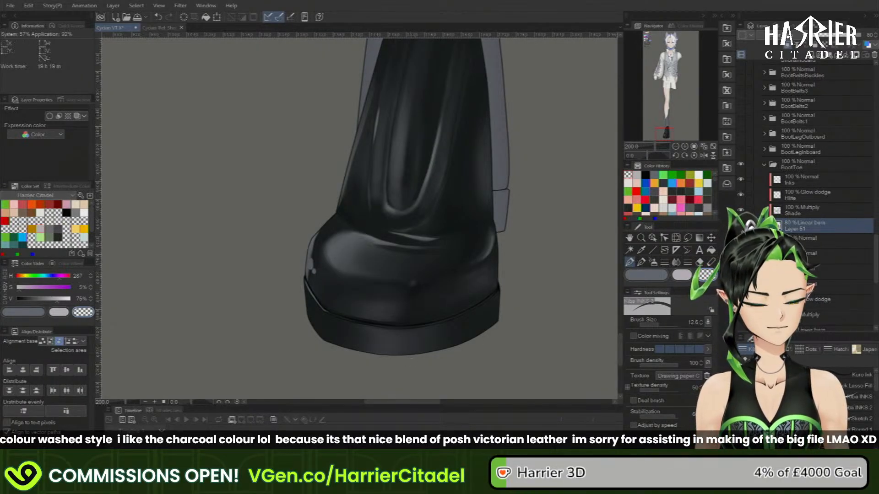
- Reshape the toe cap's glossy highlight on Layer 51 with Kiba Round 15 at size 41.4, alternating transparent colour and blue-grey
click(814, 439)
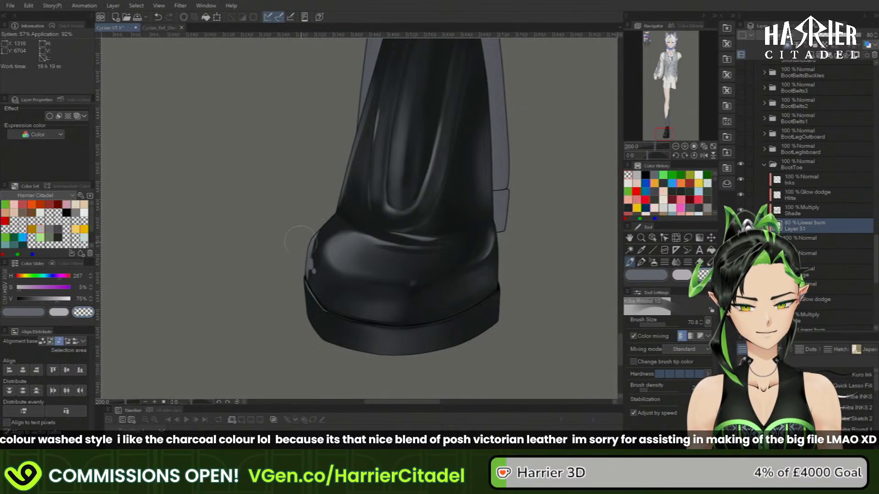
click(665, 324)
click(660, 323)
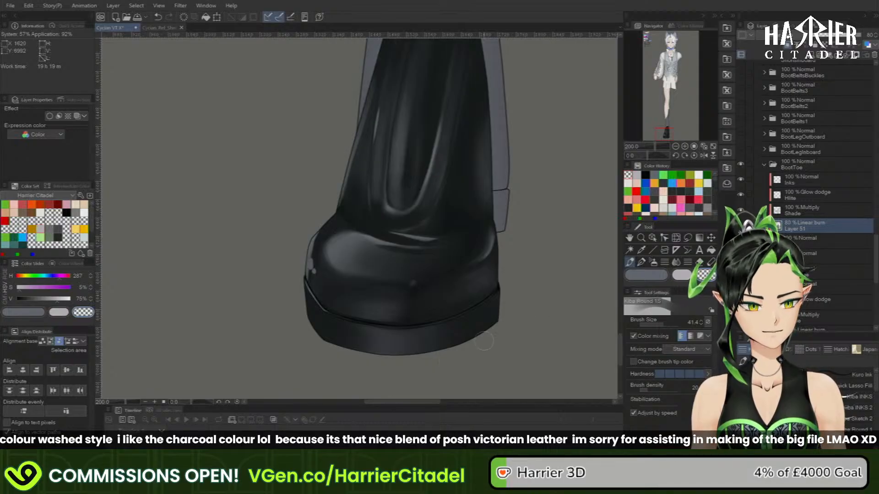
click(643, 276)
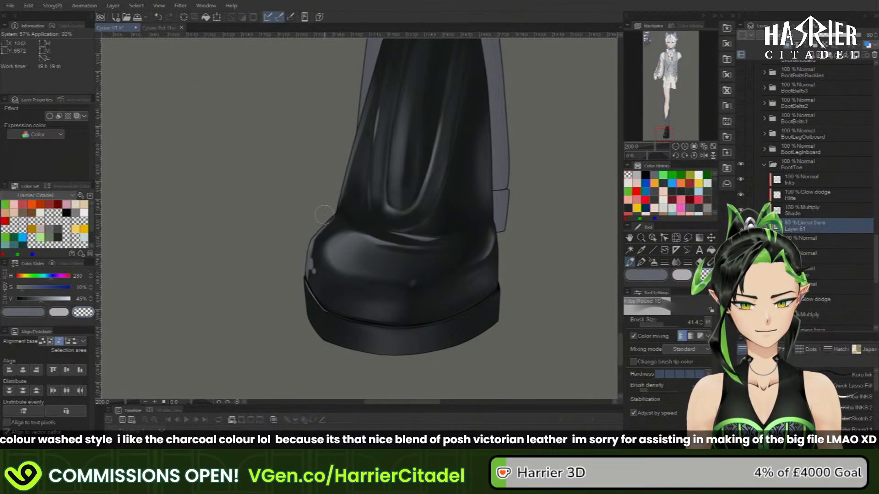
click(638, 276)
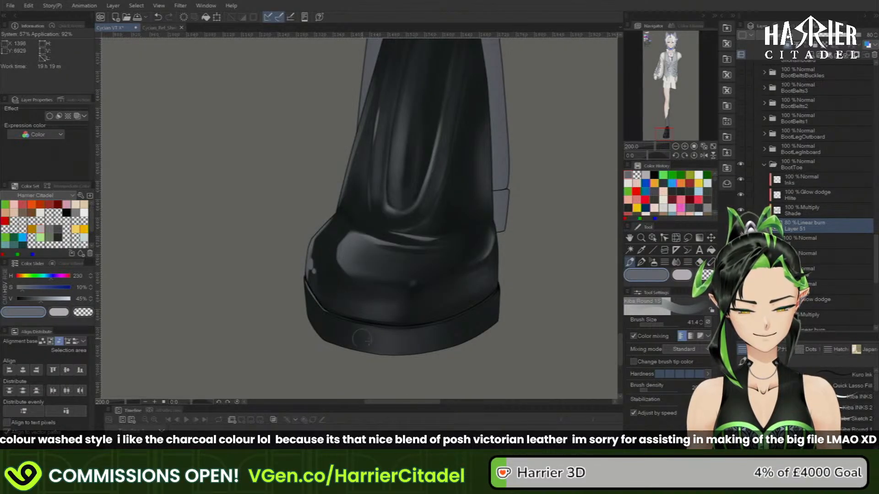
key(c)
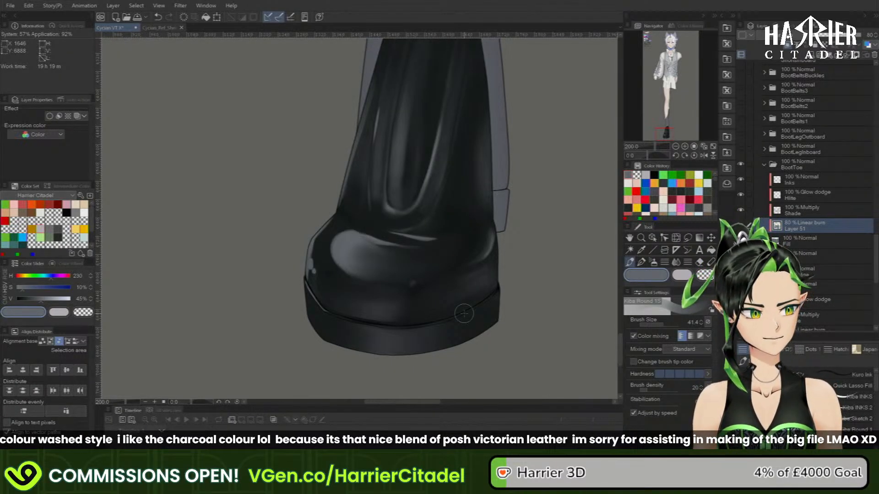
- Soften BootToe's Shade layer with Kiba Round 15 at size 41.4 in transparent colour and check the boot against the full figure
click(817, 211)
click(682, 276)
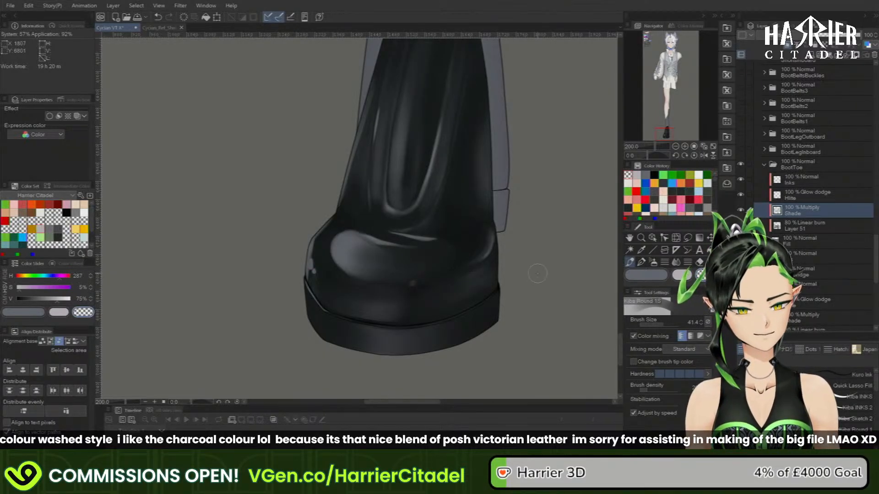
scroll(451, 299, down, 6)
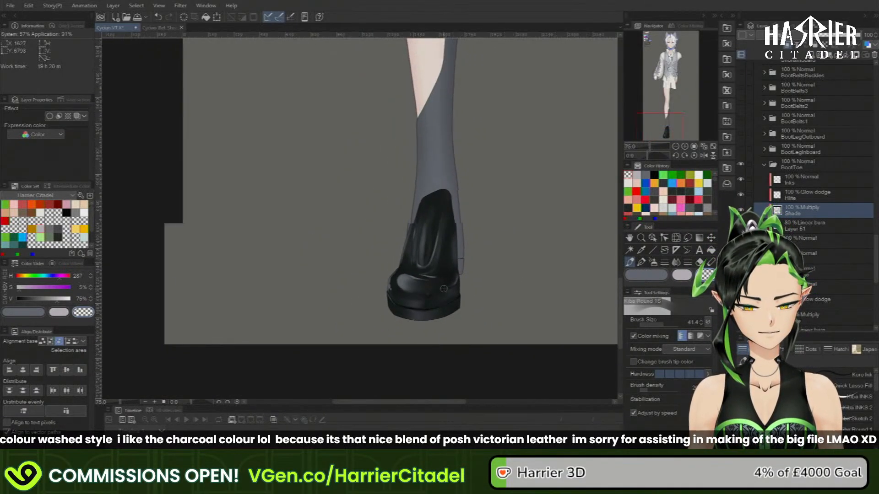
scroll(428, 323, down, 4)
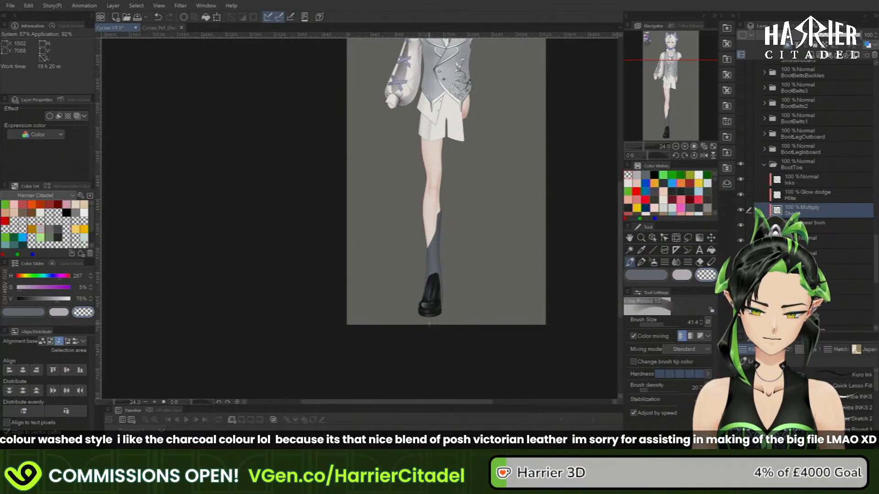
scroll(438, 305, up, 4)
scroll(437, 306, up, 6)
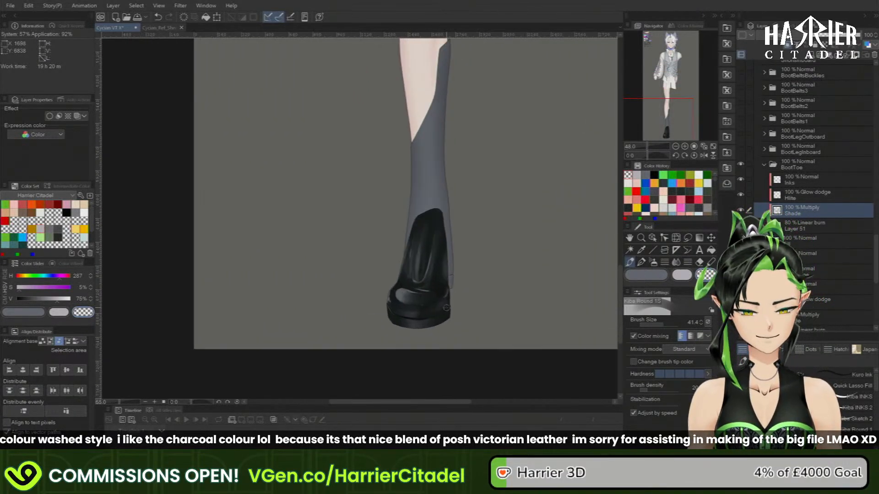
scroll(392, 284, down, 4)
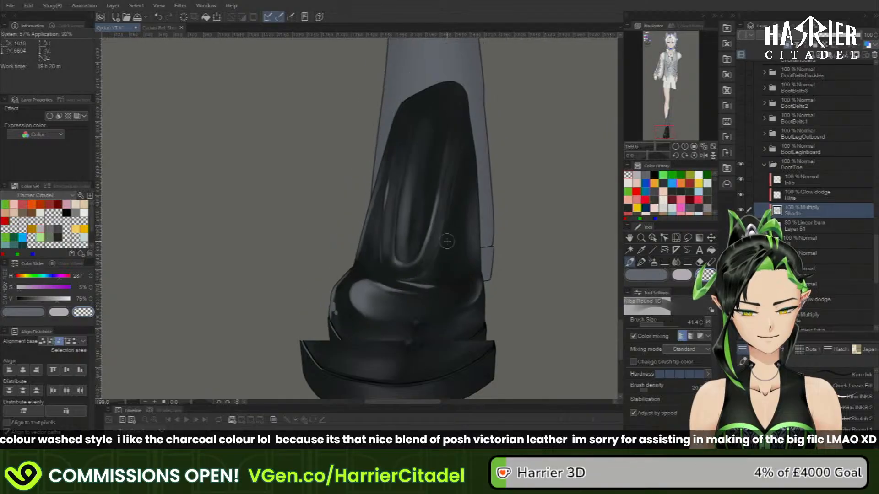
scroll(421, 276, up, 2)
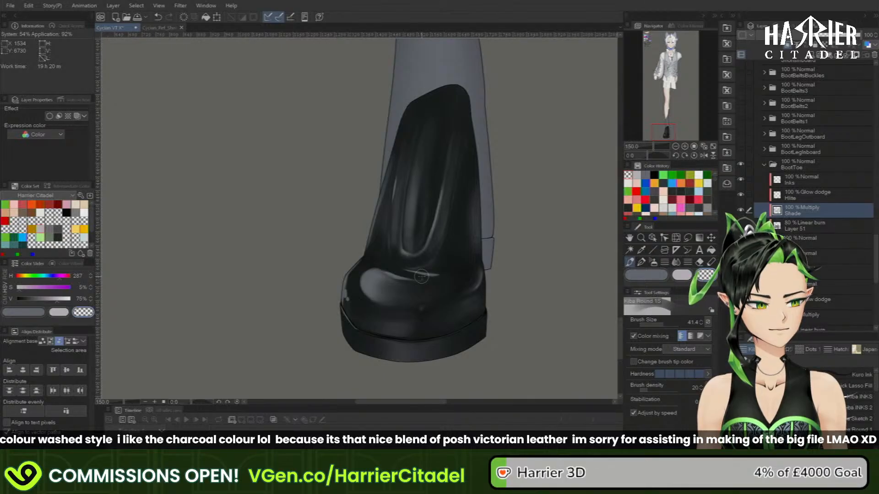
- Spray blue-grey leather texture over the toe on a new layer with a textured brush at size 235.4, and move that layer above Shade
click(820, 224)
click(814, 55)
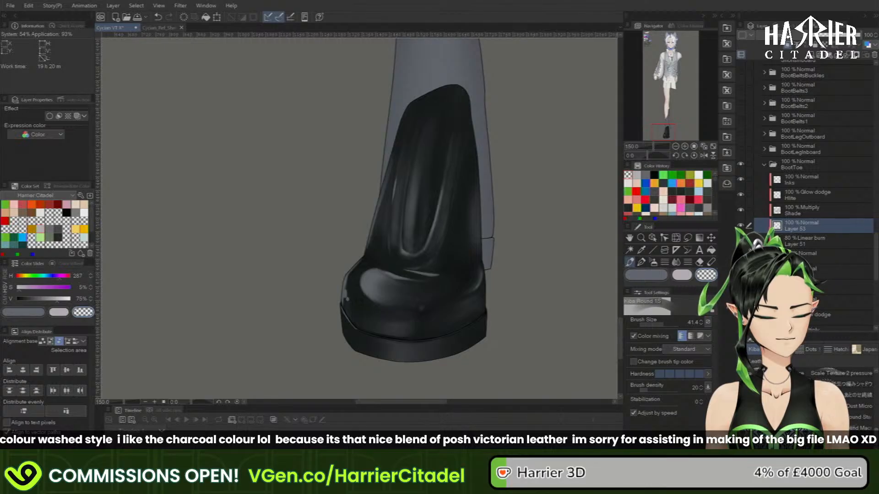
click(756, 362)
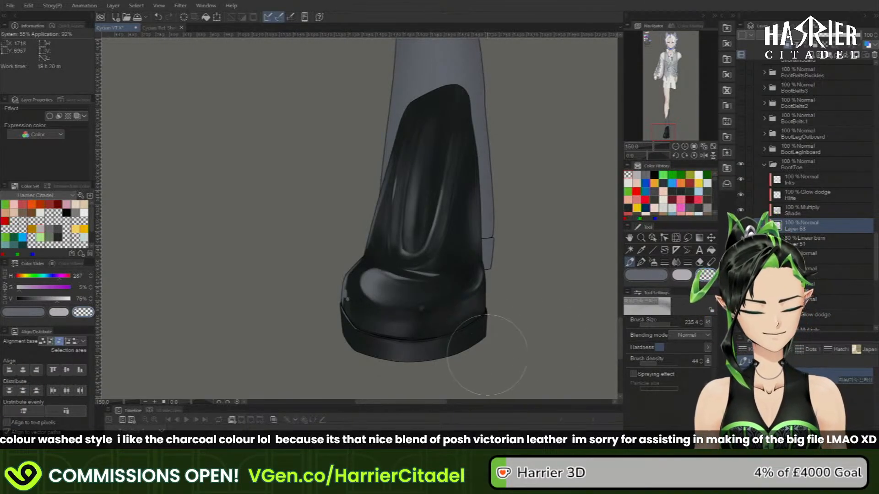
click(654, 277)
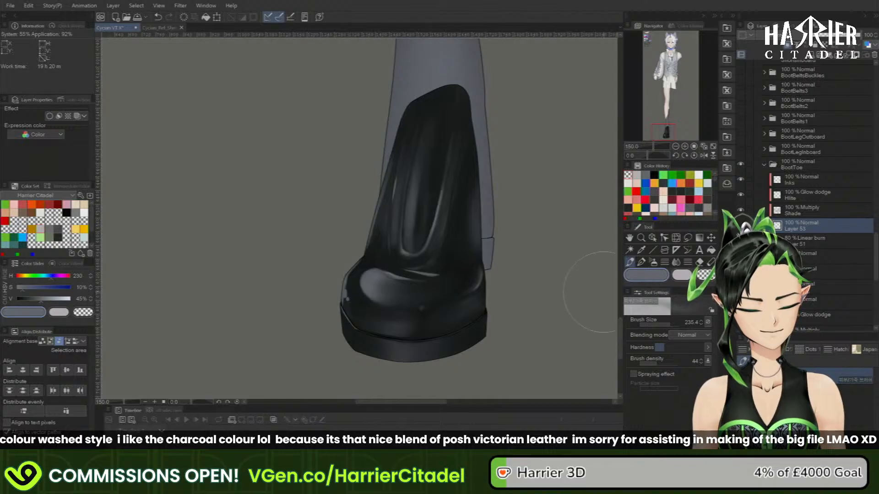
mouse_move(353, 288)
mouse_down()
mouse_move(395, 313)
mouse_move(466, 315)
mouse_move(454, 303)
mouse_move(470, 293)
mouse_move(469, 315)
mouse_up()
key(ctrl+z)
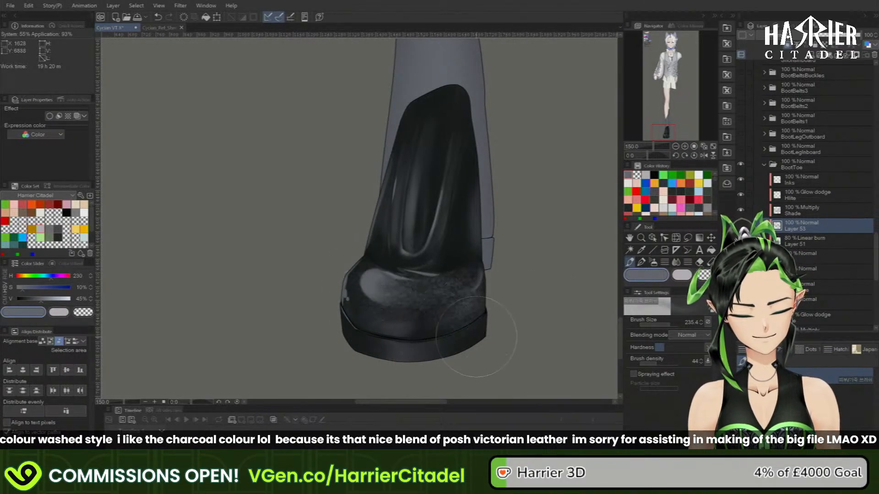
click(641, 262)
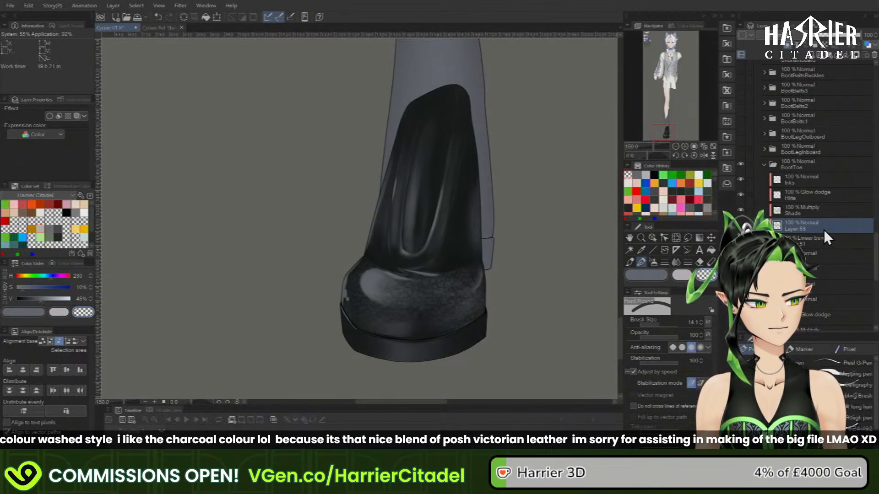
mouse_move(823, 229)
mouse_down()
mouse_move(826, 249)
mouse_move(831, 207)
mouse_up()
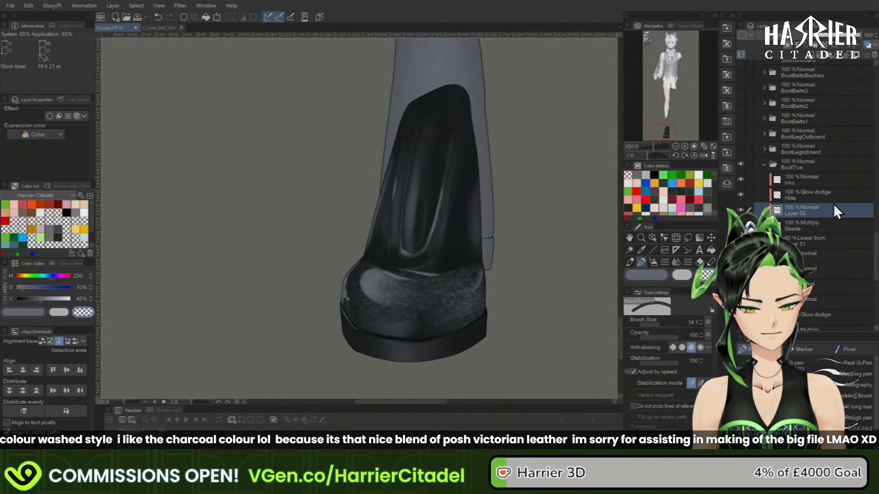
- Try Overlay blending on the toe's texture layer and return it to Normal
click(779, 35)
click(785, 158)
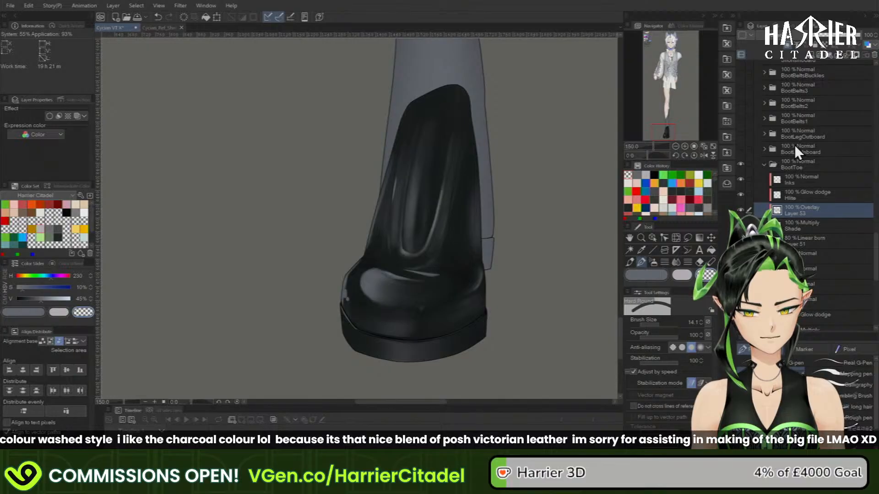
click(685, 146)
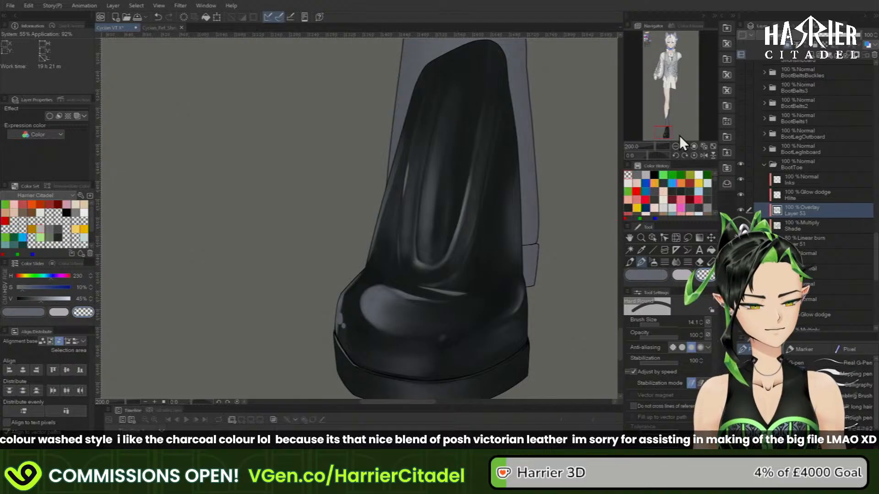
click(793, 35)
click(793, 46)
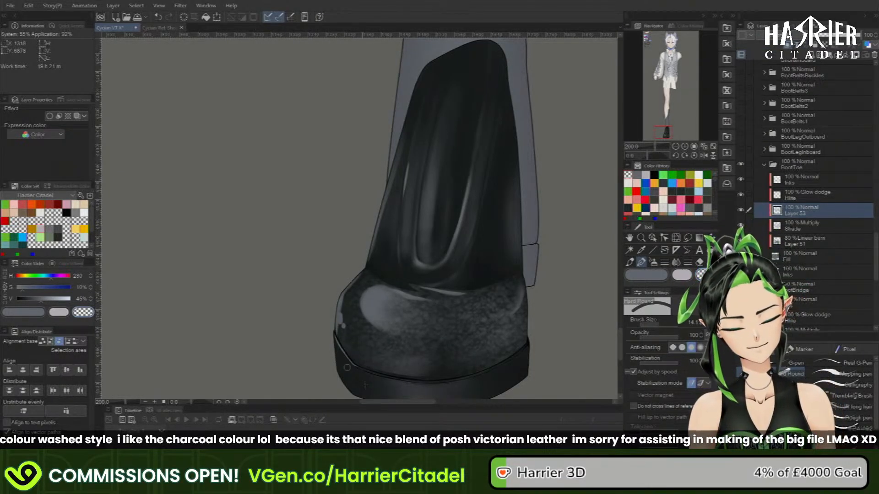
- Set the toe's texture layer to Linear burn at 40% opacity and view the whole figure
drag(667, 128, 668, 131)
click(669, 325)
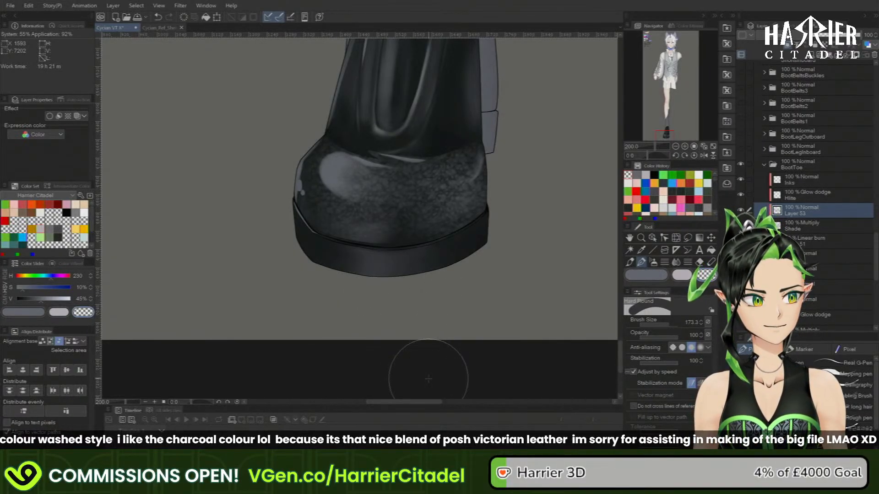
click(799, 35)
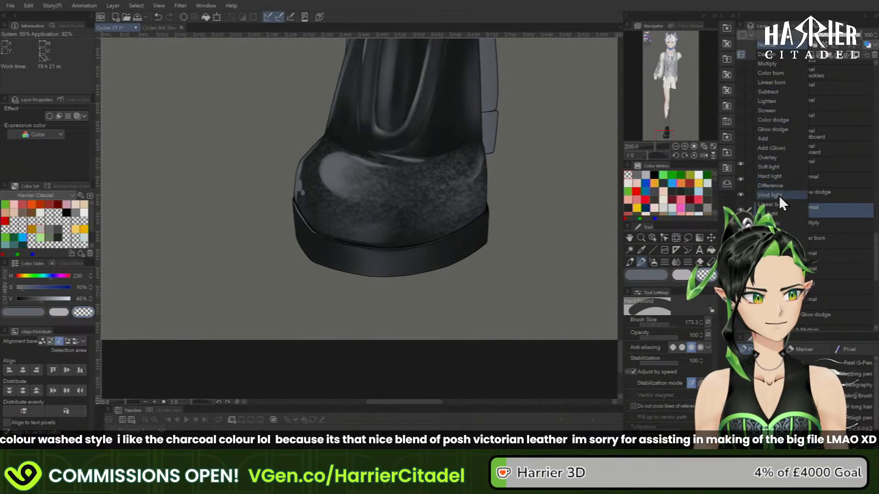
click(782, 84)
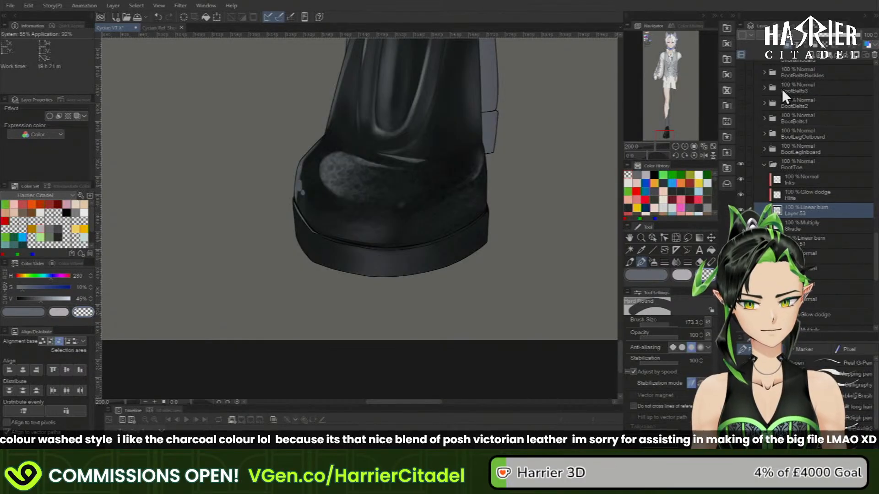
click(830, 39)
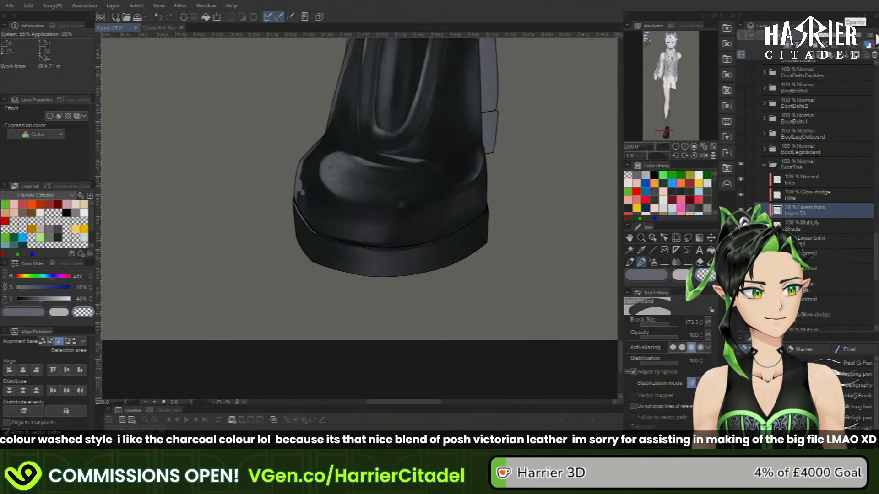
click(875, 38)
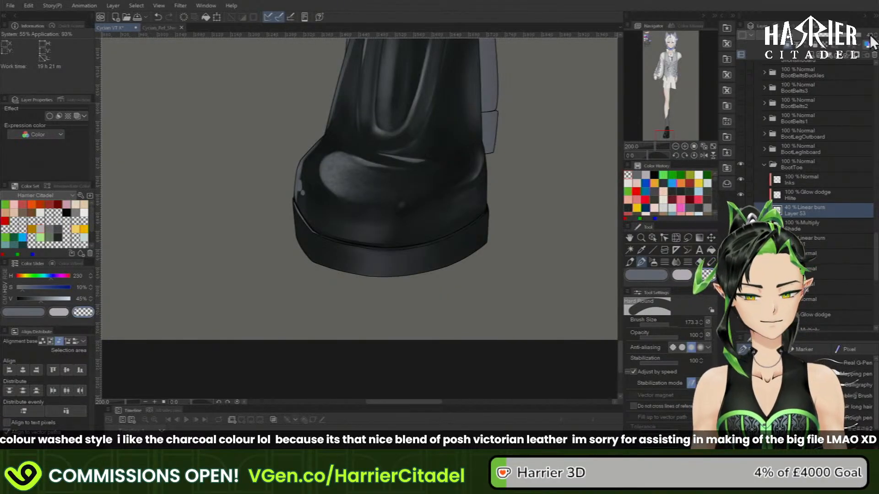
click(713, 146)
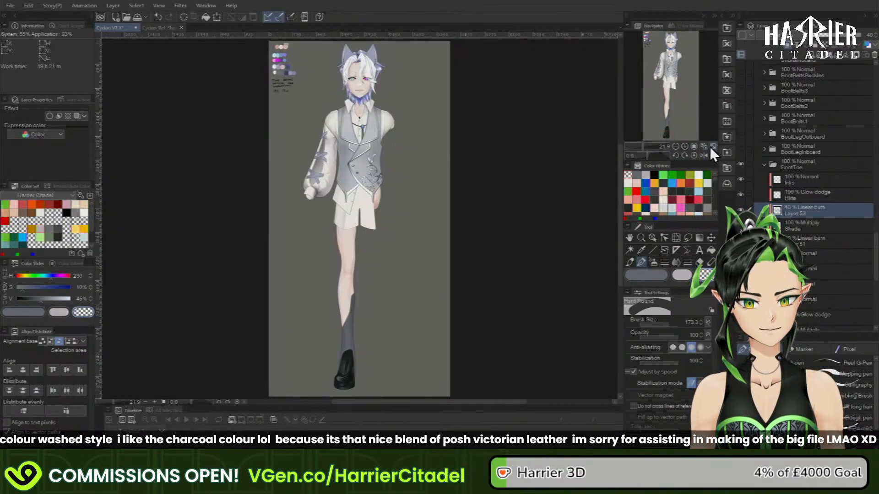
- Paint soft grey-blue highlights on the outer edge of the boot toe on the BootToe Hlite layer with Kiba Round 15
click(694, 146)
click(694, 146)
click(694, 146)
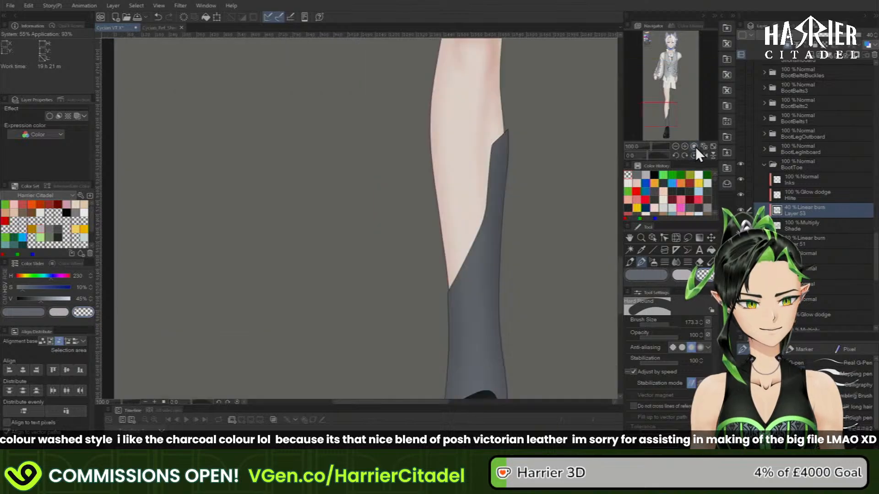
drag(670, 113, 677, 130)
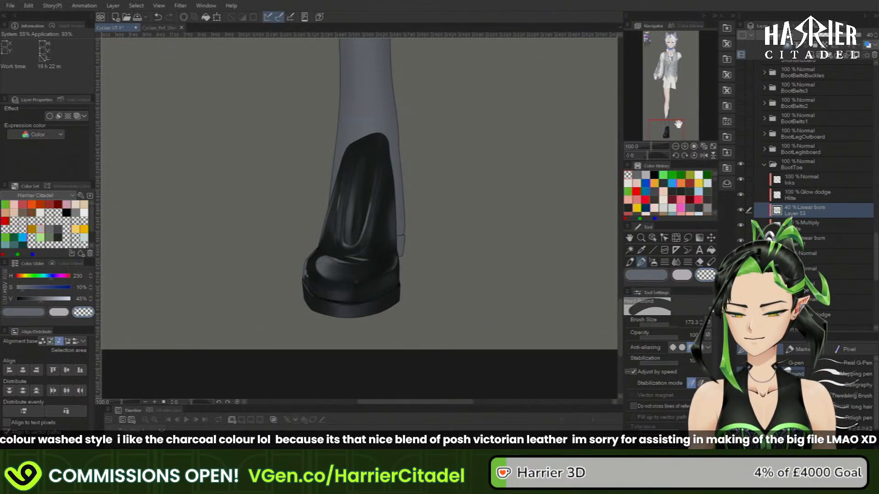
click(808, 195)
click(661, 277)
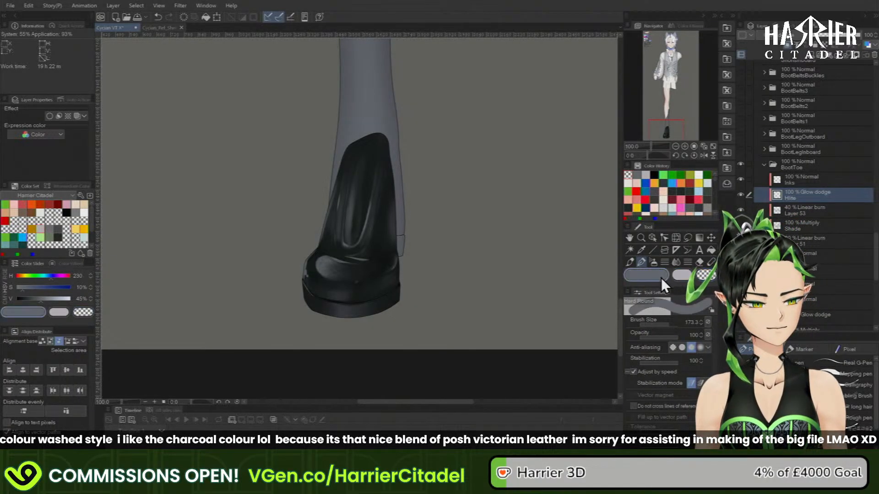
click(632, 261)
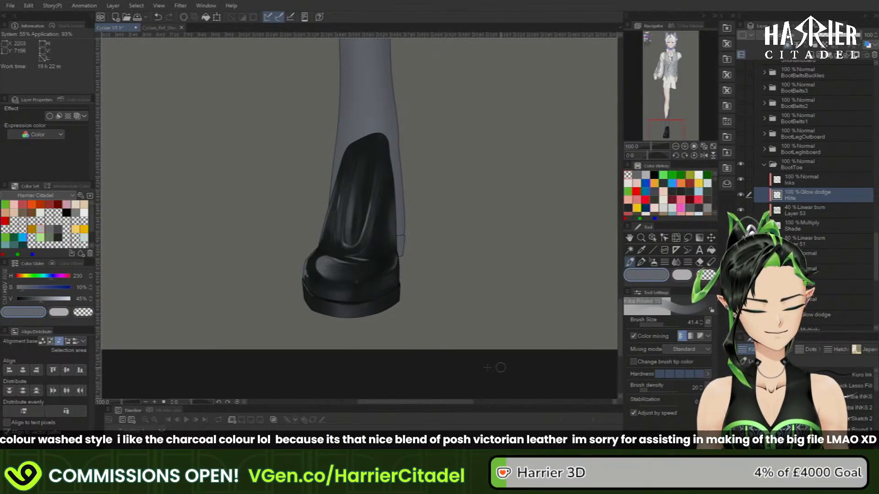
scroll(283, 263, up, 12)
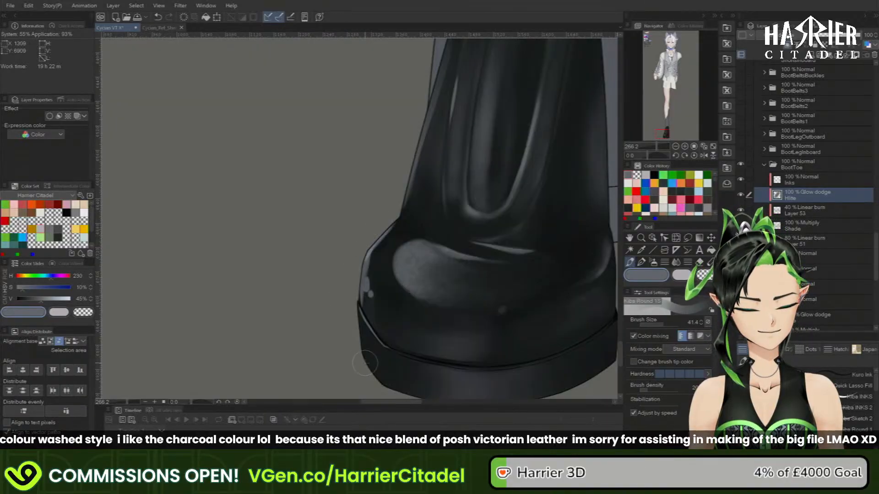
- Add pale highlights to the toe's outer edge and front with Kiba Round 2, softening the front ones with transparent Kiba Round 15
key(x)
click(778, 451)
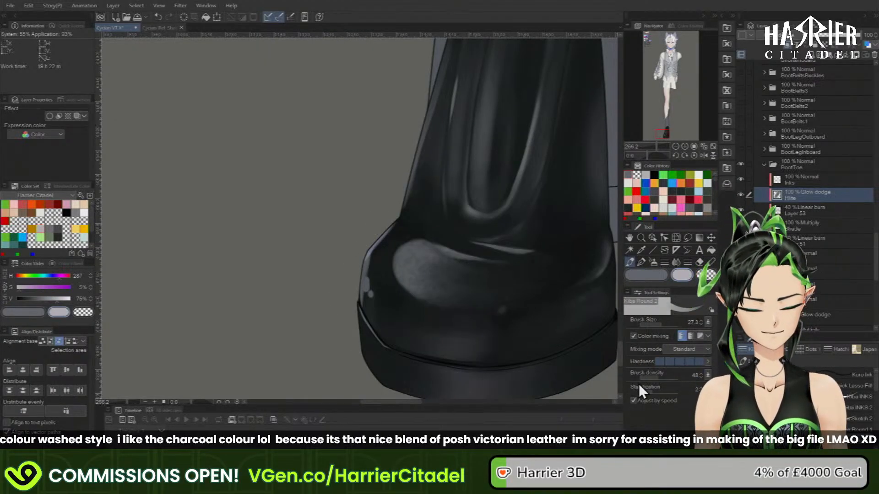
drag(381, 237, 365, 270)
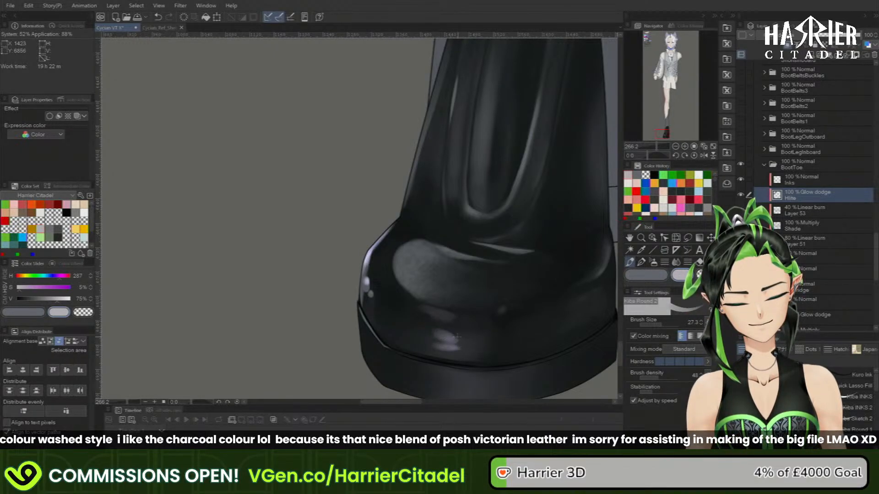
key(comma)
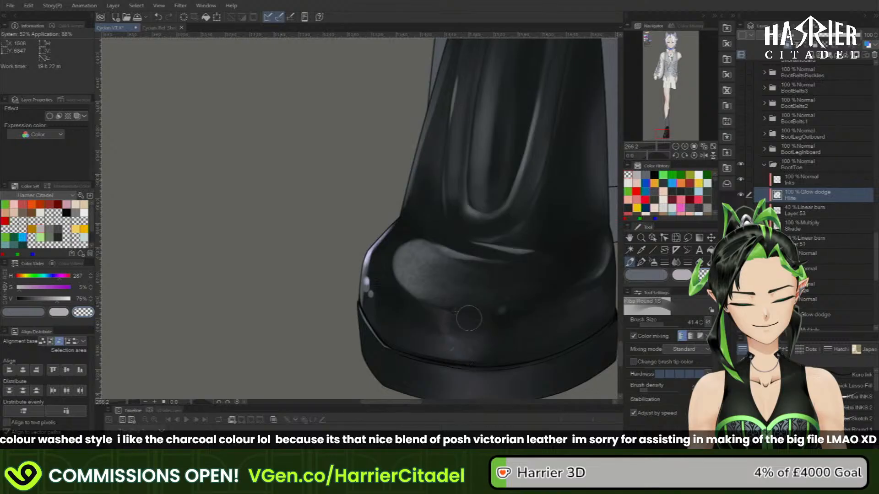
- Paint a broad pale highlight on the inner side of the toe with Kiba Round 15 and soften it using the transparent colour
click(682, 277)
drag(586, 314, 599, 296)
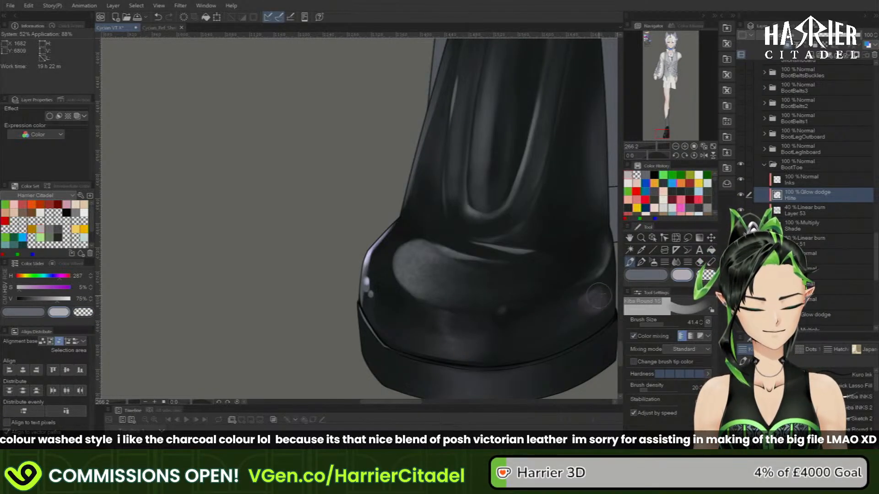
key(c)
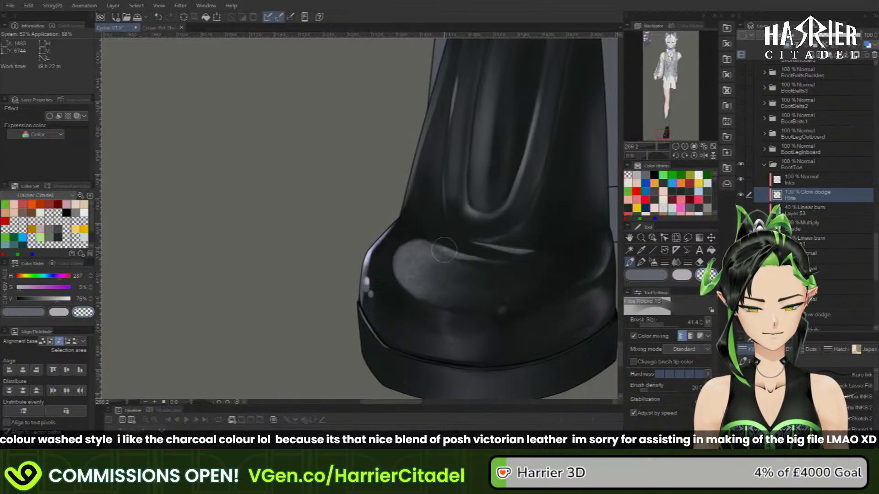
scroll(427, 262, down, 8)
scroll(416, 265, down, 3)
scroll(486, 254, up, 5)
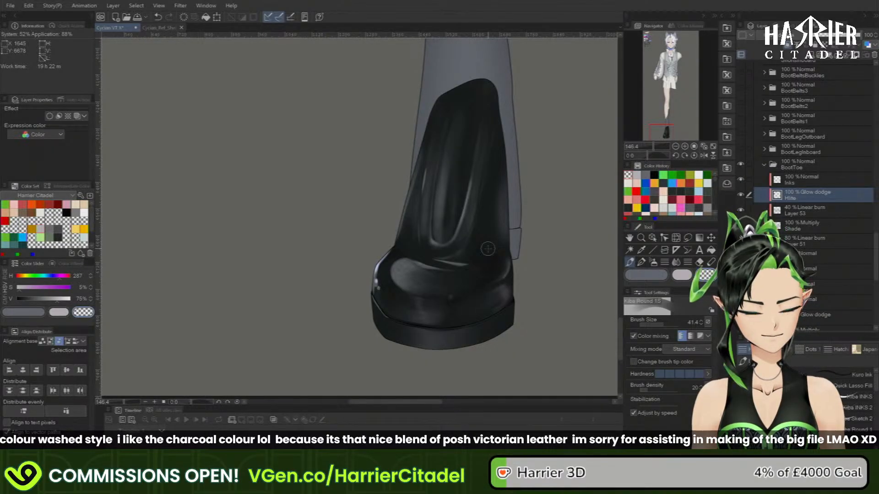
- Brighten the highlight along the crease above the boot toe with the pale colour and Kiba Round 2
click(680, 276)
click(856, 451)
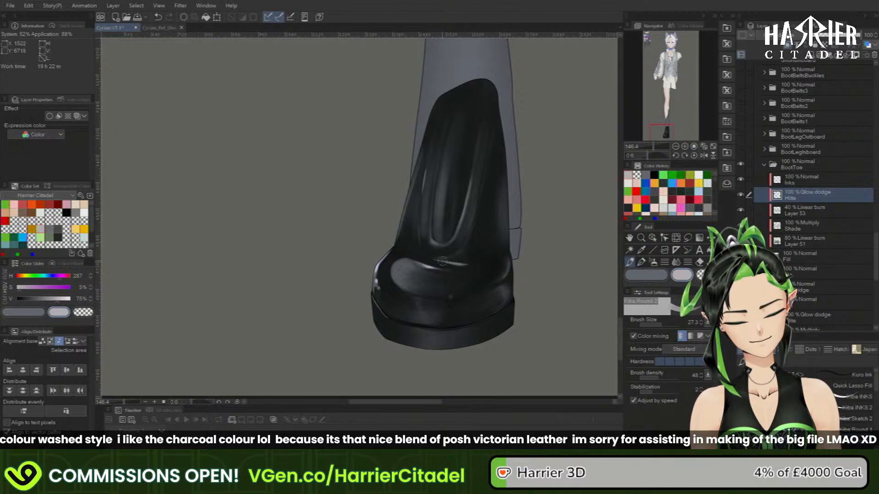
scroll(528, 300, down, 7)
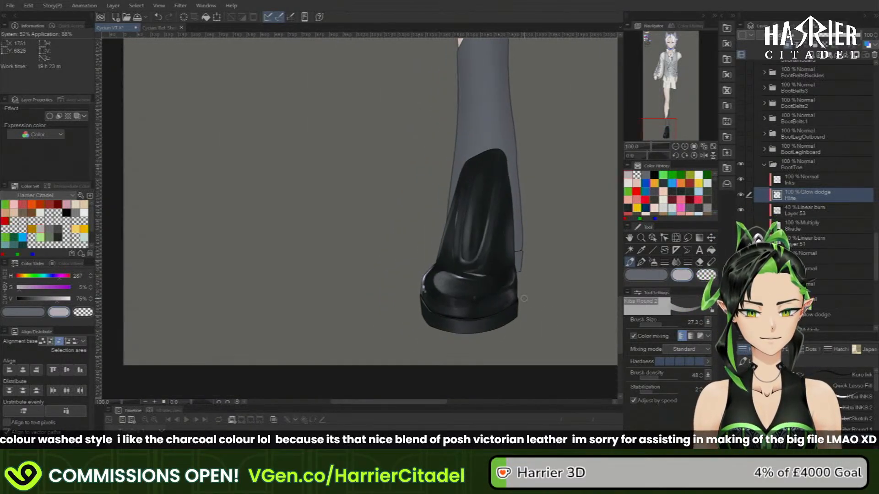
scroll(527, 263, up, 5)
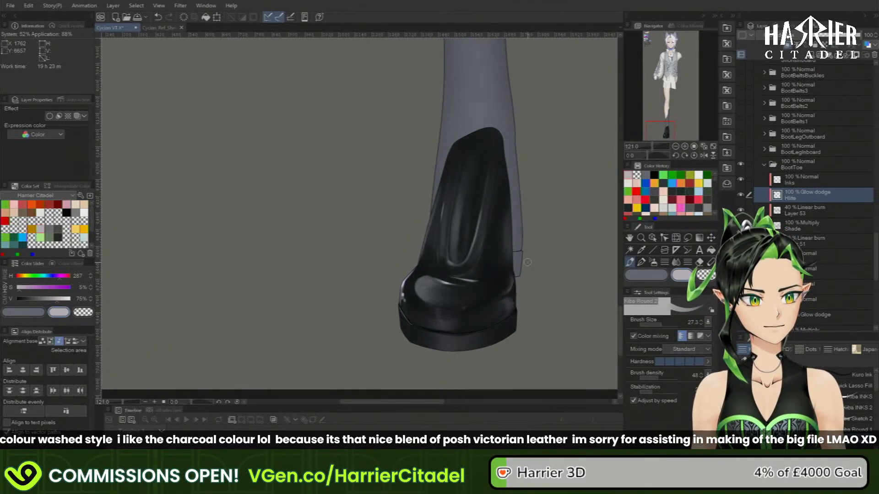
mouse_move(669, 123)
mouse_down()
mouse_move(674, 114)
mouse_move(672, 123)
mouse_up()
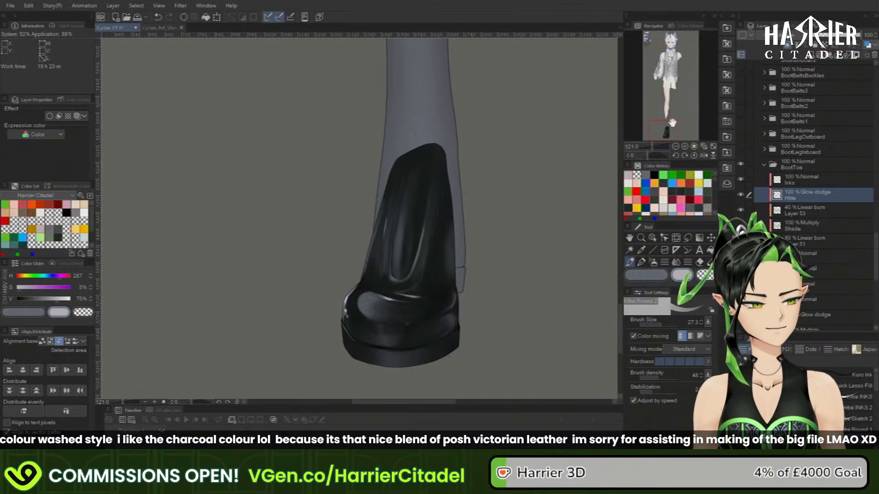
- Add a Linear burn layer at 40% opacity above the selected BootBridge base layer and airbrush soft shading over the bridge
click(767, 164)
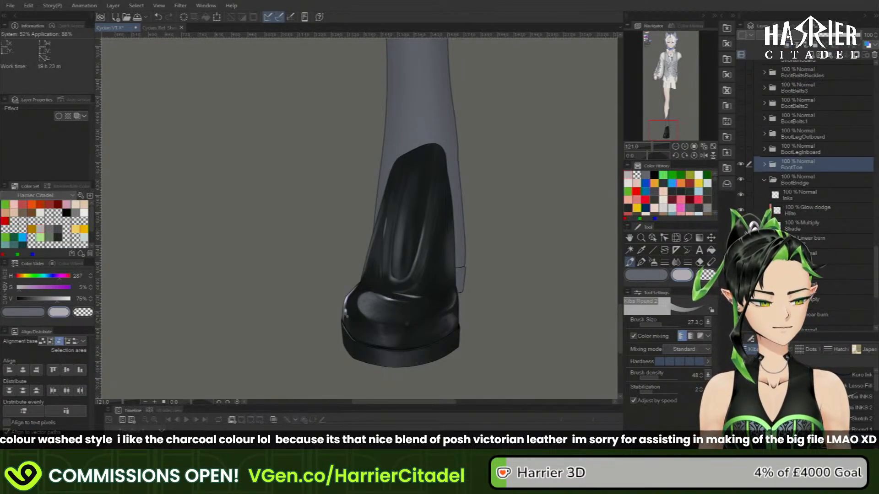
click(813, 253)
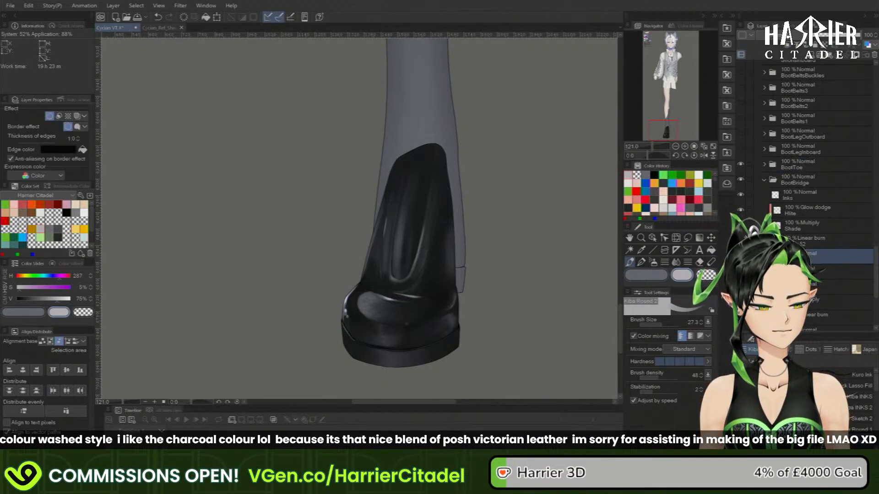
click(813, 56)
click(786, 35)
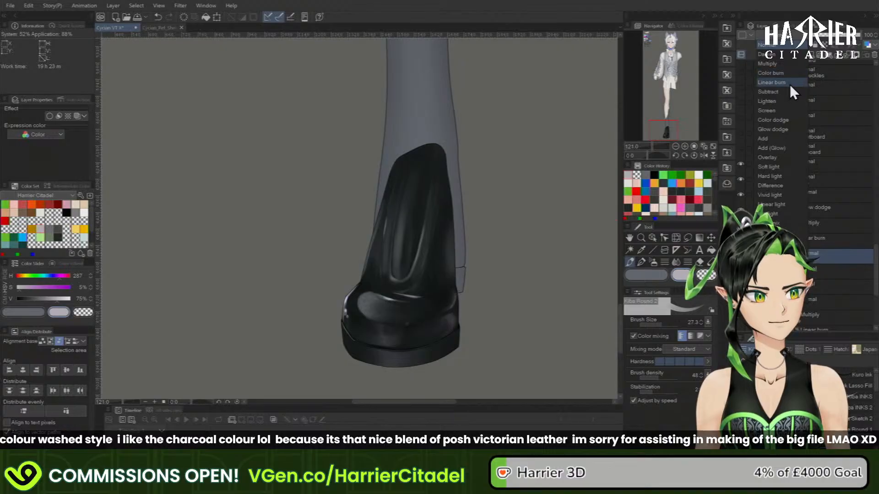
click(790, 83)
text(40)
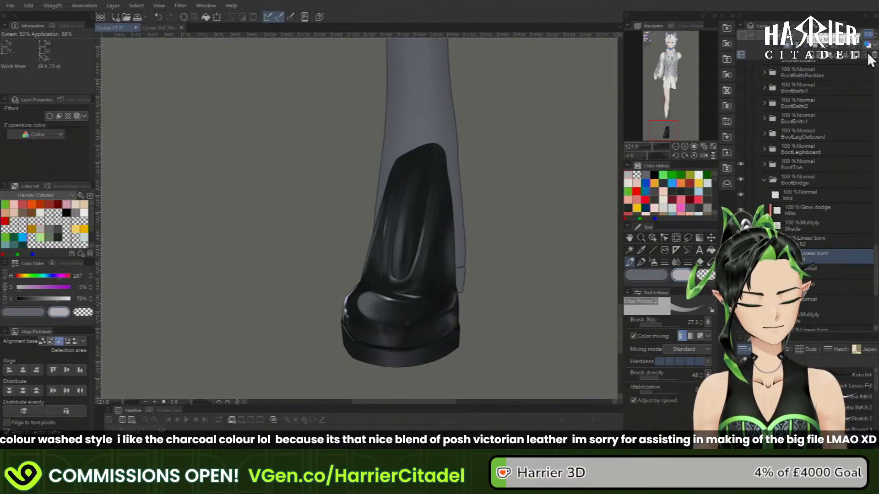
key(Return)
click(744, 361)
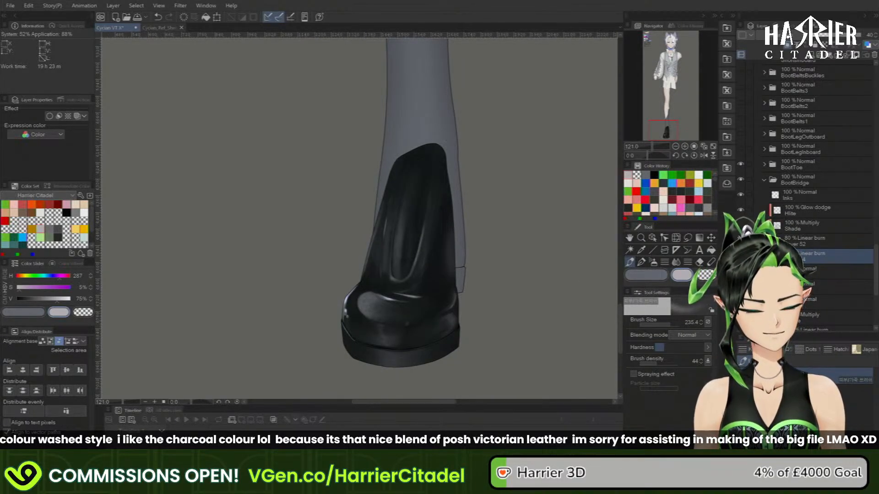
- Rework the bridge's fold shading on the 80% Linear burn layer with Kiba Round 15, alternating the grey-blue and transparent colours
click(808, 245)
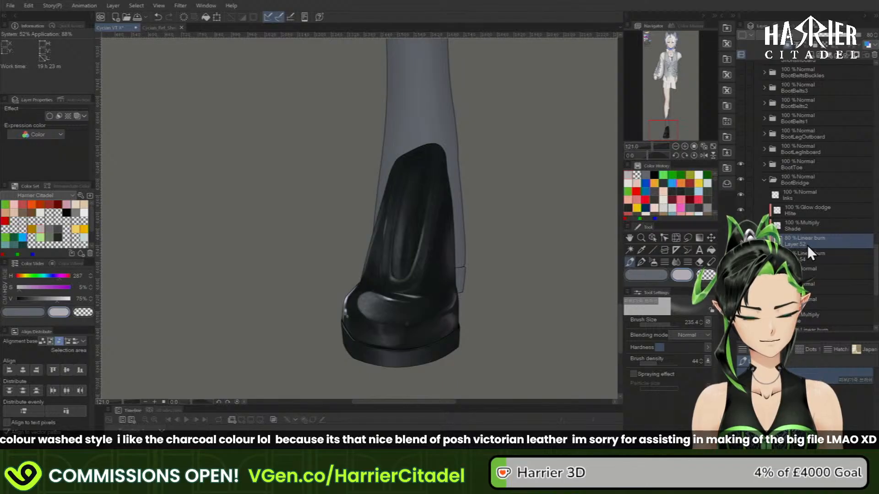
click(647, 275)
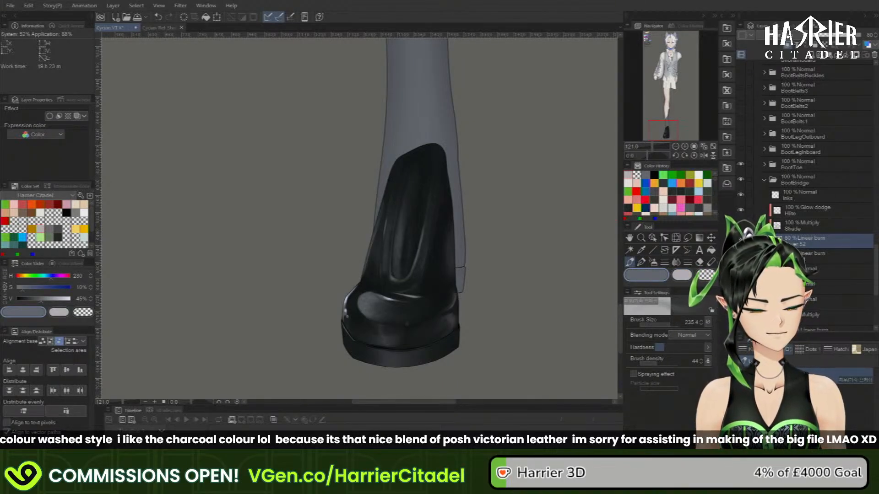
click(743, 349)
click(819, 440)
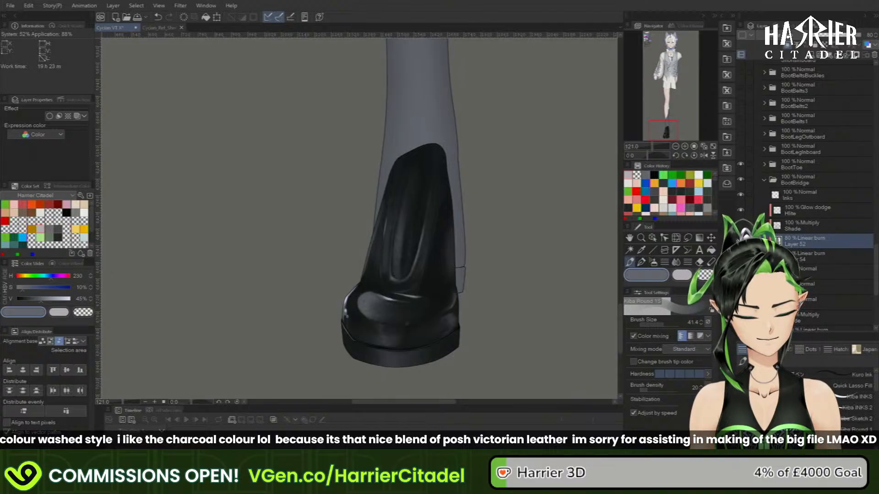
key(c)
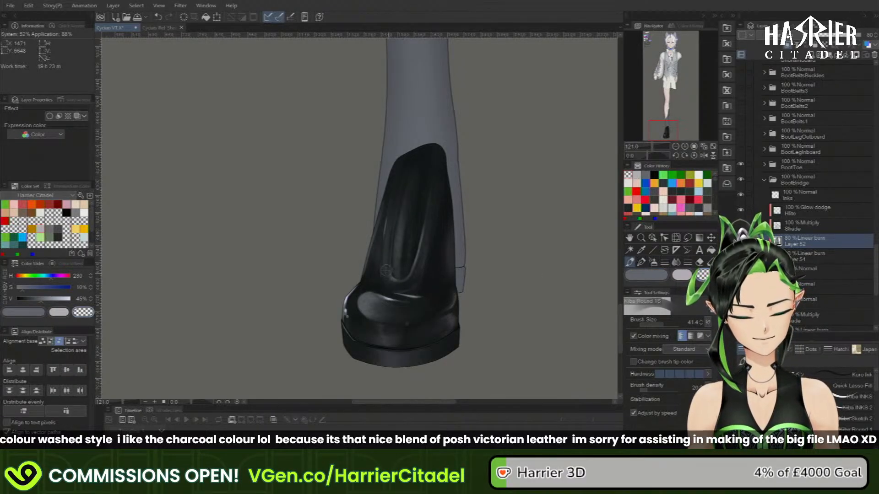
click(664, 276)
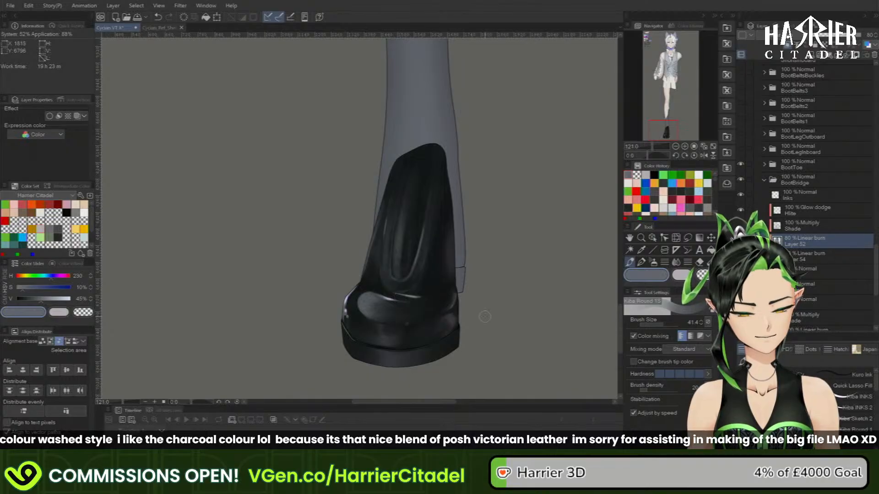
key(c)
mouse_move(370, 260)
mouse_down()
mouse_move(365, 277)
mouse_move(376, 242)
mouse_up()
- Deepen the shading around the bridge's folds in grey-blue, alternating between Kiba Round 15 and Kiba Round 2
click(660, 277)
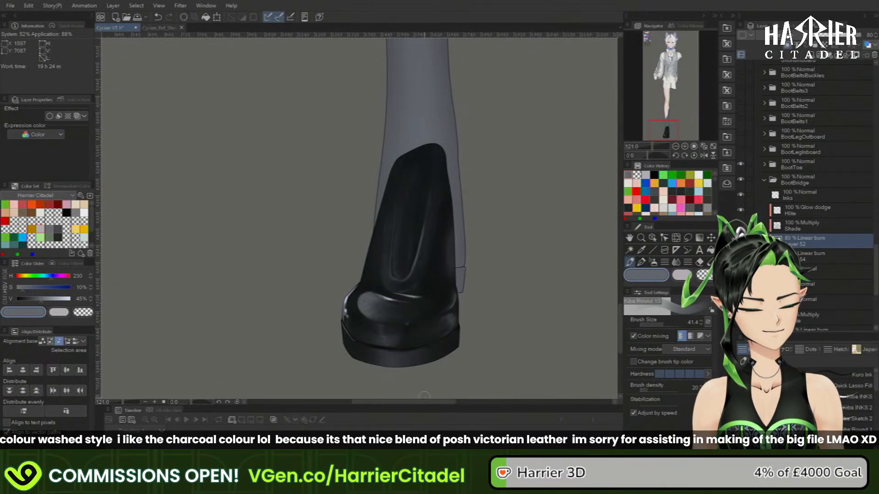
key(period)
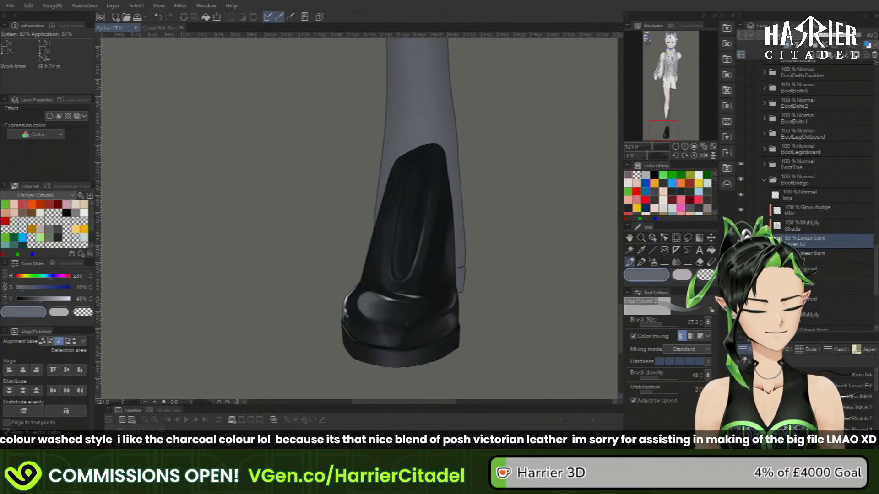
click(796, 441)
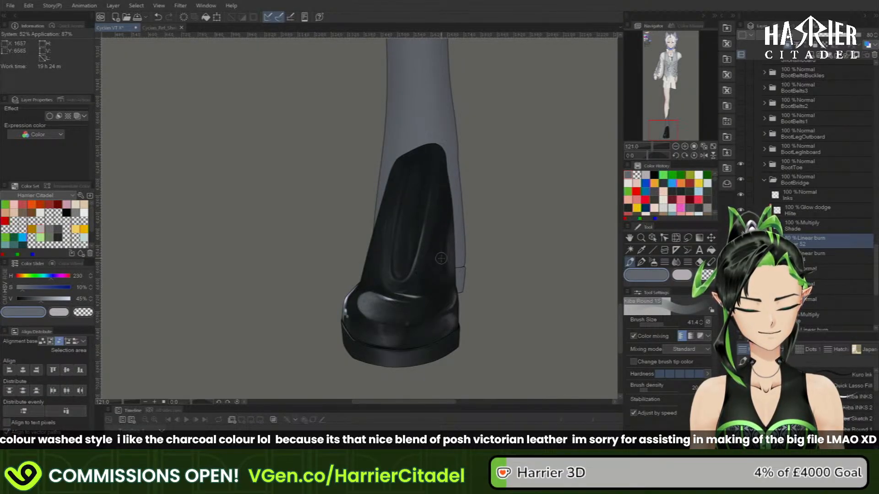
- Undo the broad lightening of the bridge and erase finer streaks from its outer folds with transparent Kiba Round 2
click(677, 274)
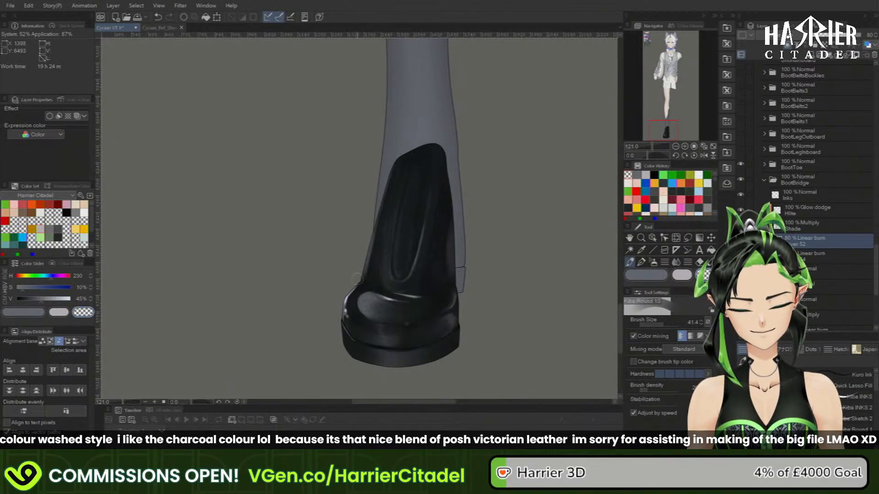
key(ctrl+z)
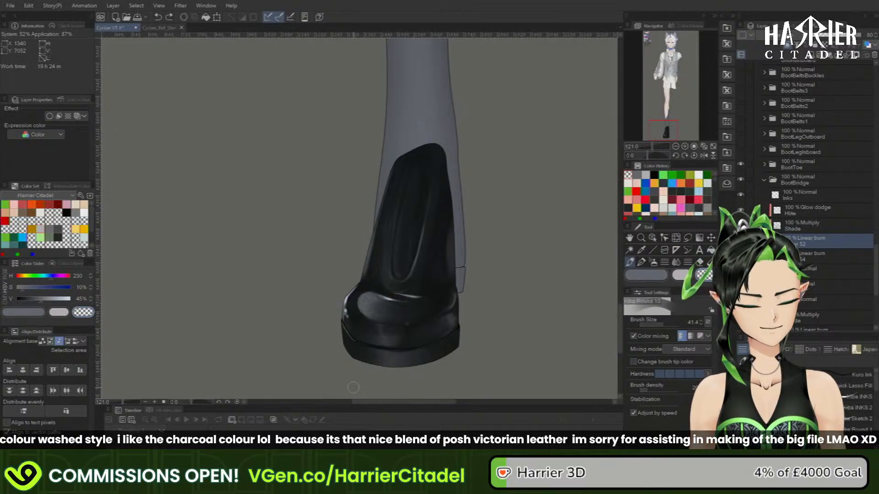
click(857, 434)
drag(389, 211, 383, 248)
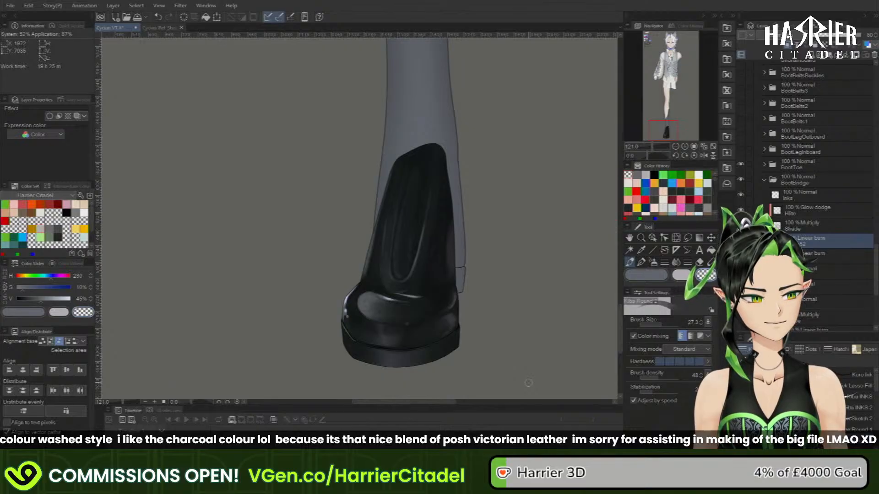
- Add small dark marks along the bridge's outer fold with Kiba Round 2 and erase shading around the central fold's lower end
key(c)
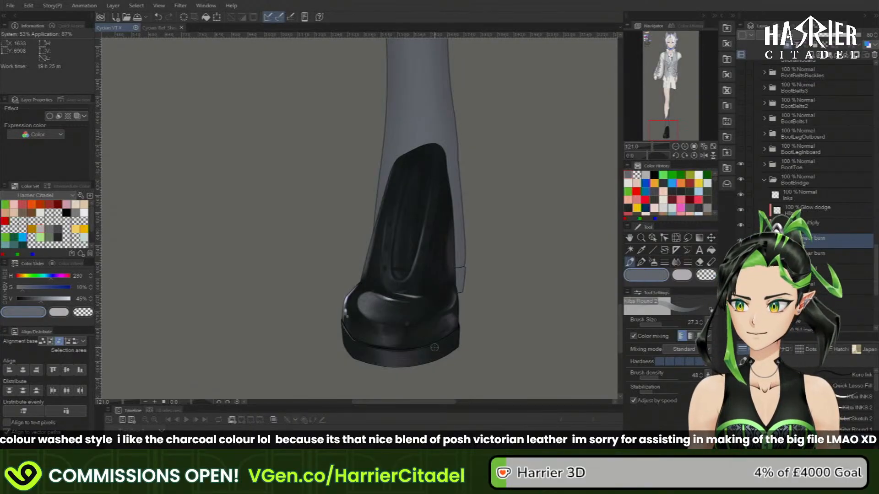
scroll(431, 298, up, 1)
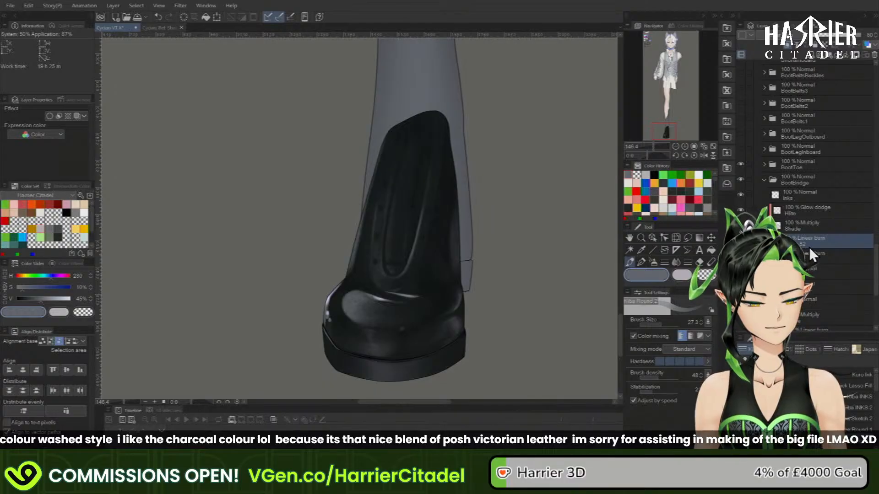
key(c)
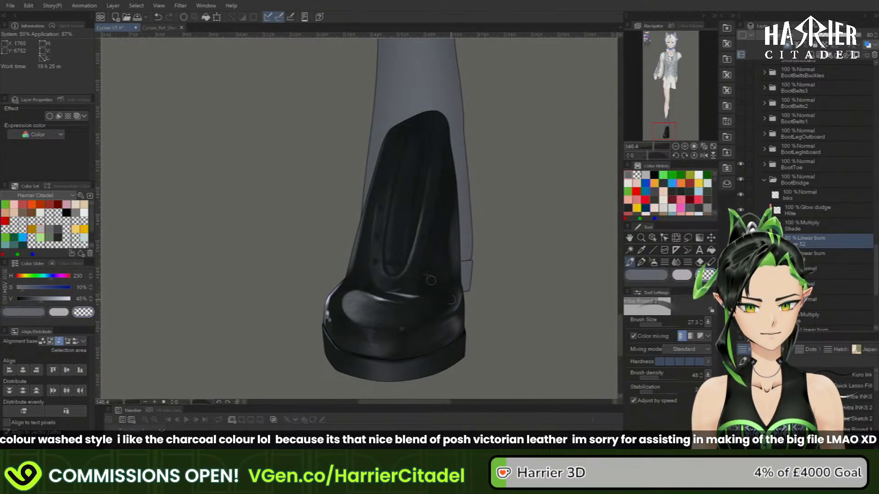
drag(411, 267, 404, 270)
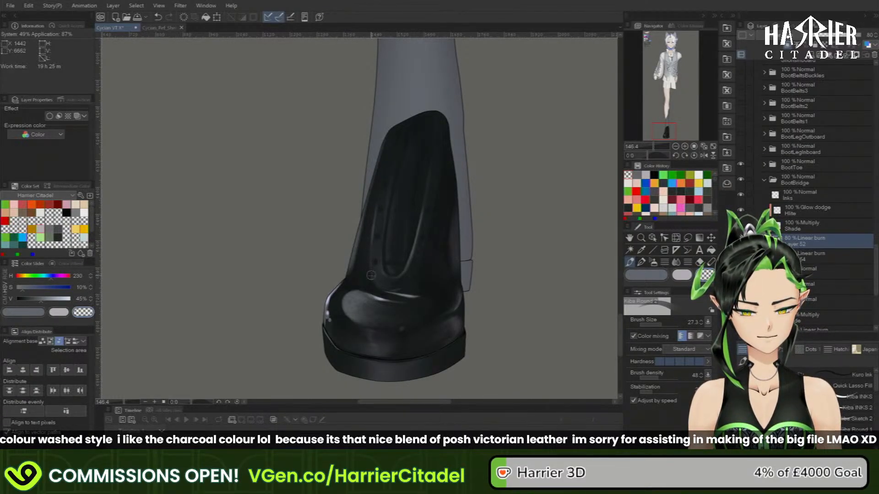
- Dab a light grey highlight below the bridge's central fold on the Glow dodge Hlite layer with Kiba Round 15 and soften it with transparent colour
click(646, 274)
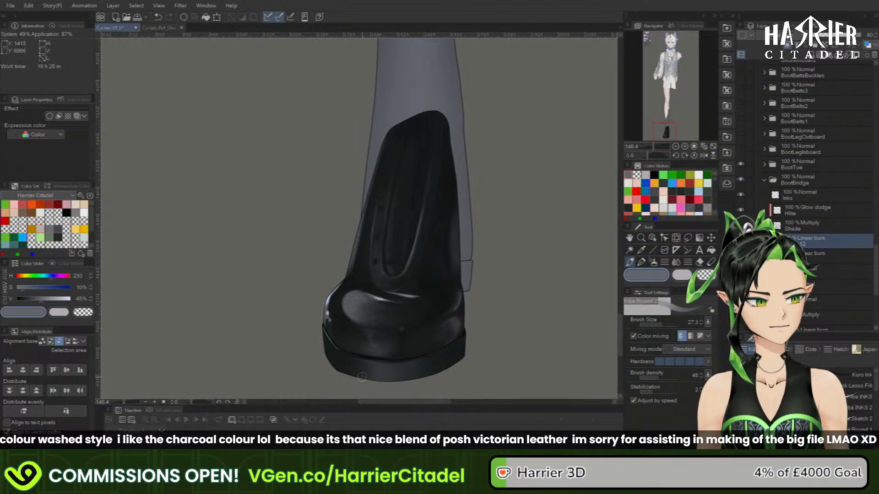
click(814, 213)
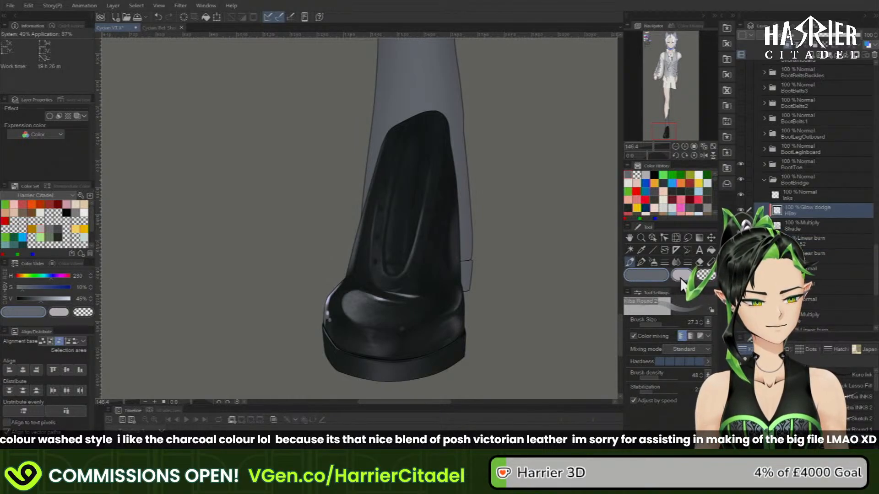
key(x)
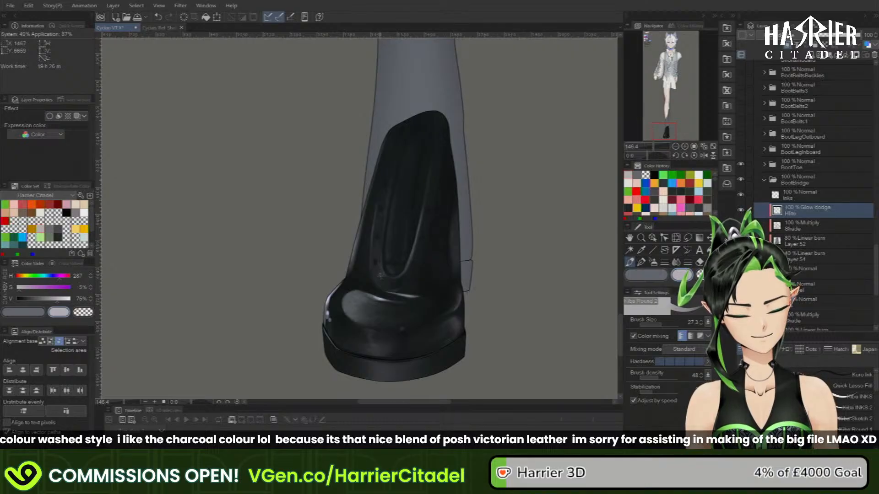
key(b)
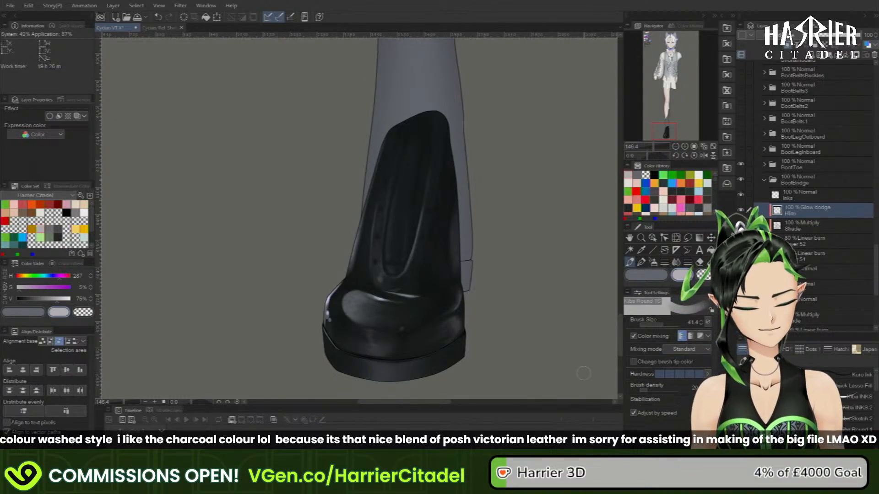
drag(380, 276, 381, 280)
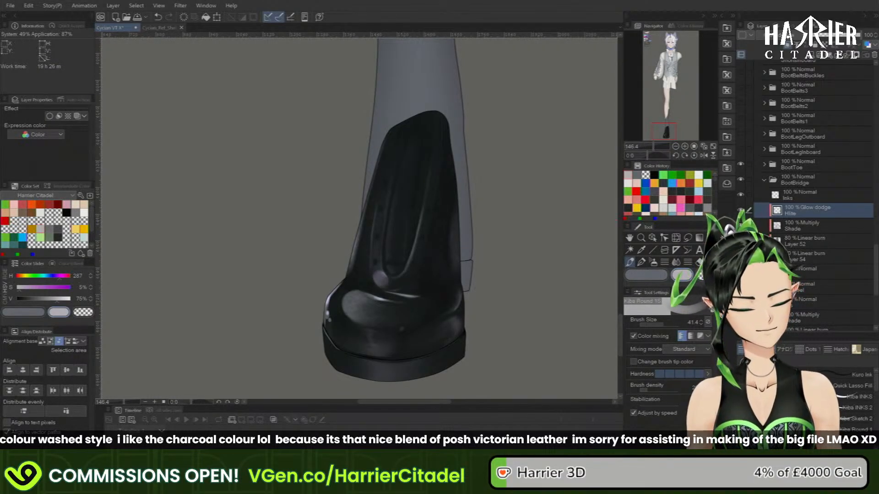
click(702, 276)
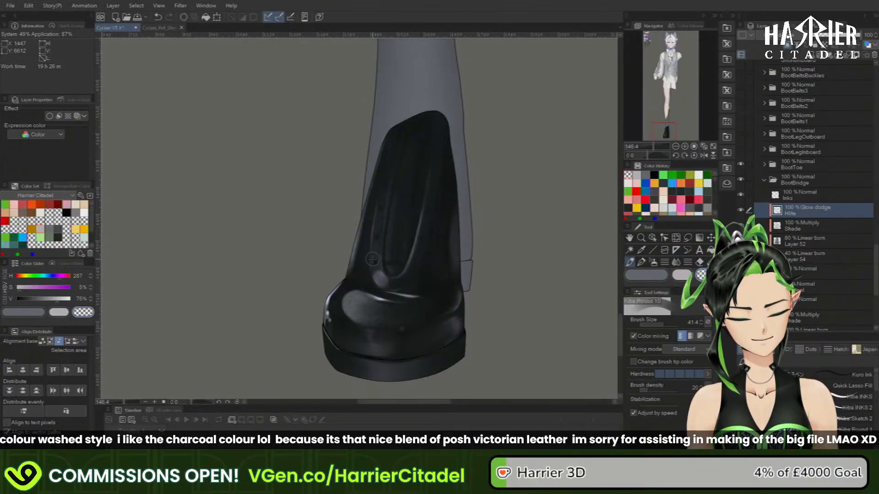
click(379, 274)
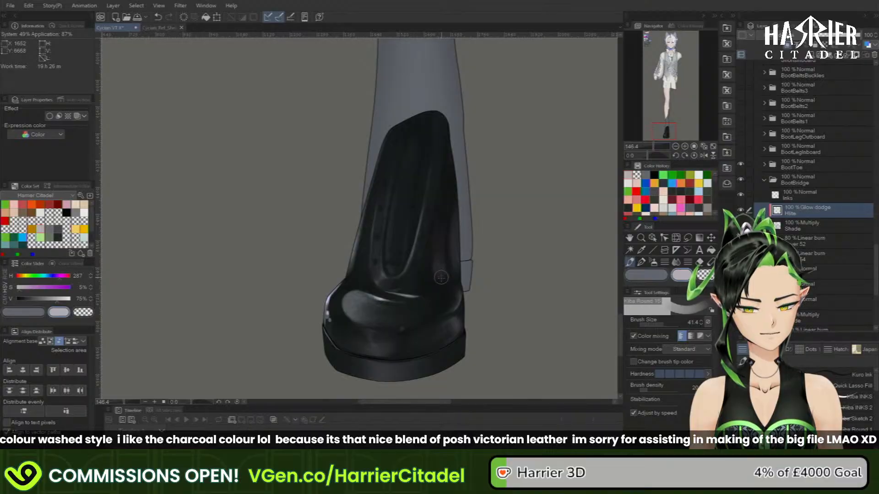
- Work a faint highlight into the lower outer side of the bridge, alternating light grey and transparent Kiba Round 15
click(705, 276)
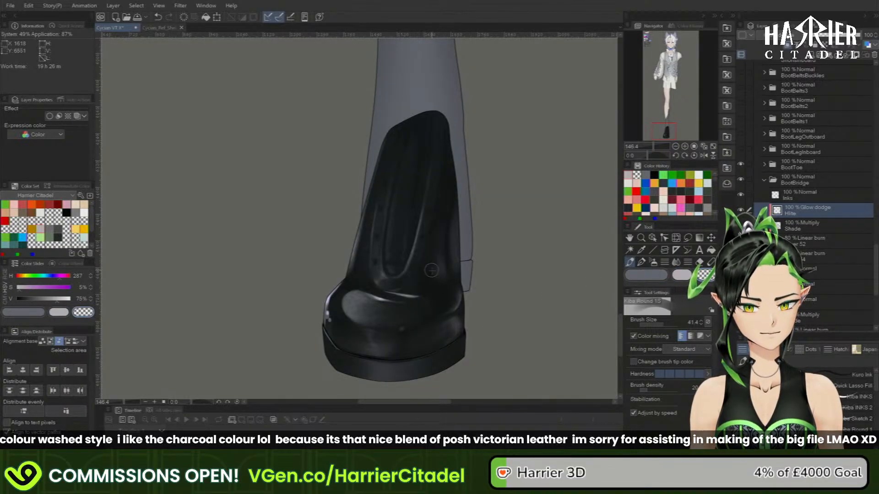
drag(440, 250, 435, 274)
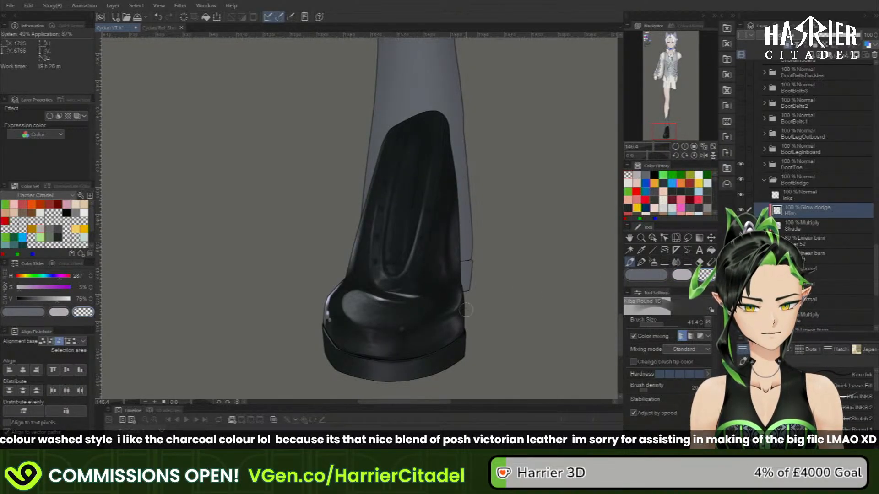
click(681, 274)
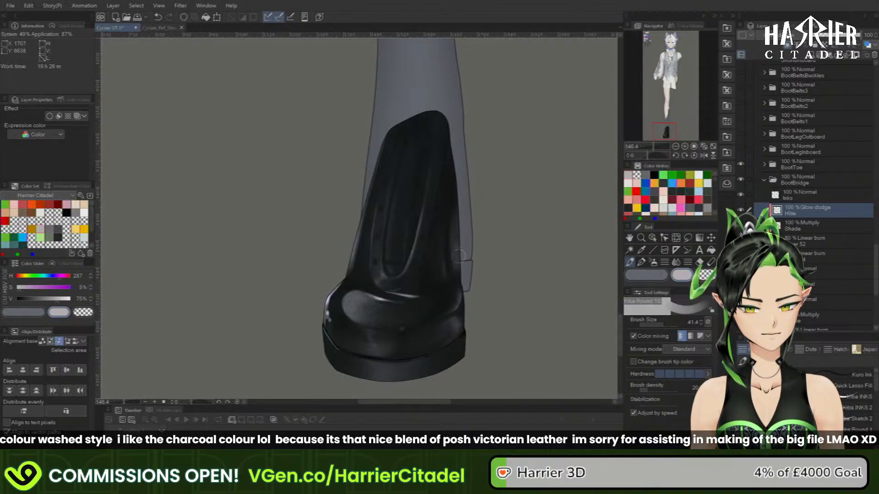
click(706, 276)
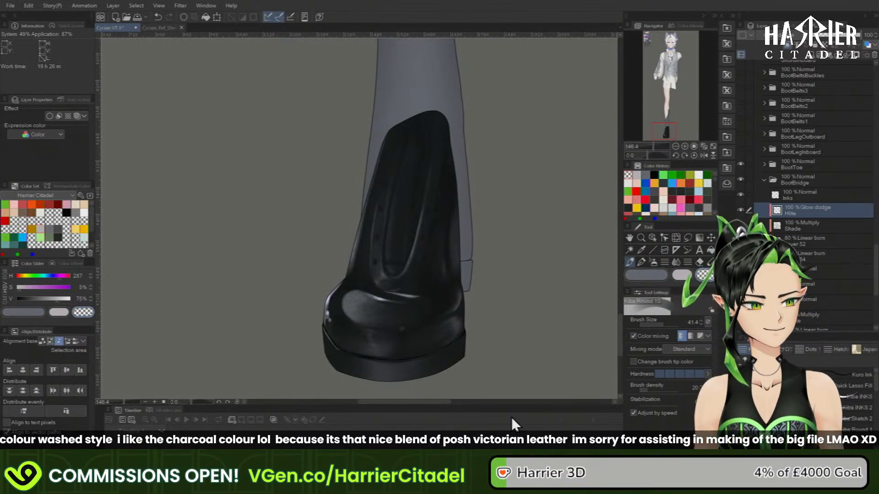
- Ink one long edge of the central fold and its rounded lower end in black on the Inks layer with a 12.6 Kiba ink brush
click(801, 196)
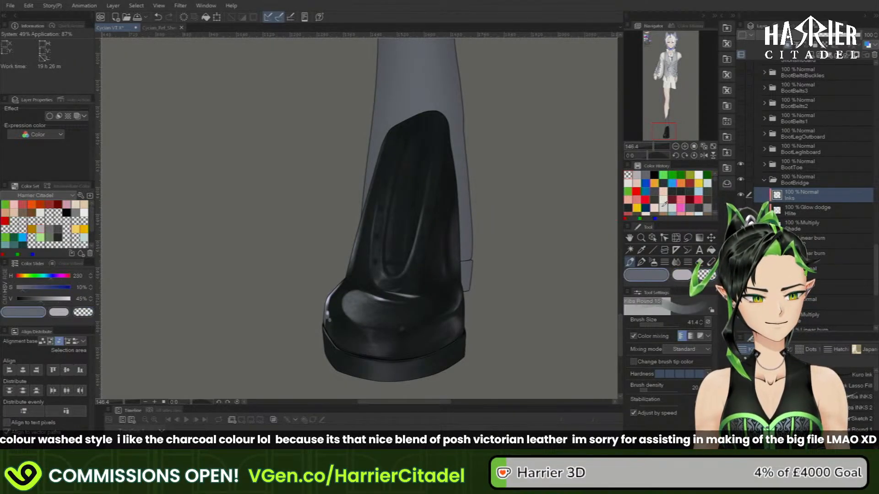
click(662, 182)
click(654, 175)
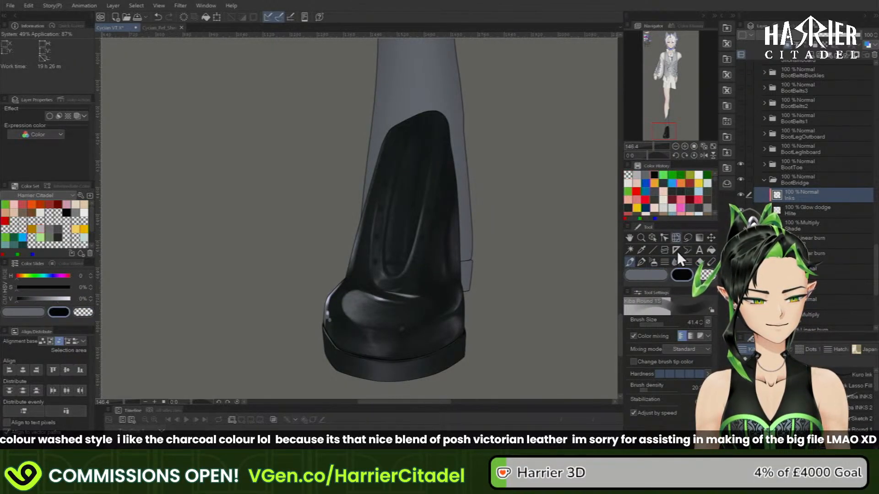
click(853, 408)
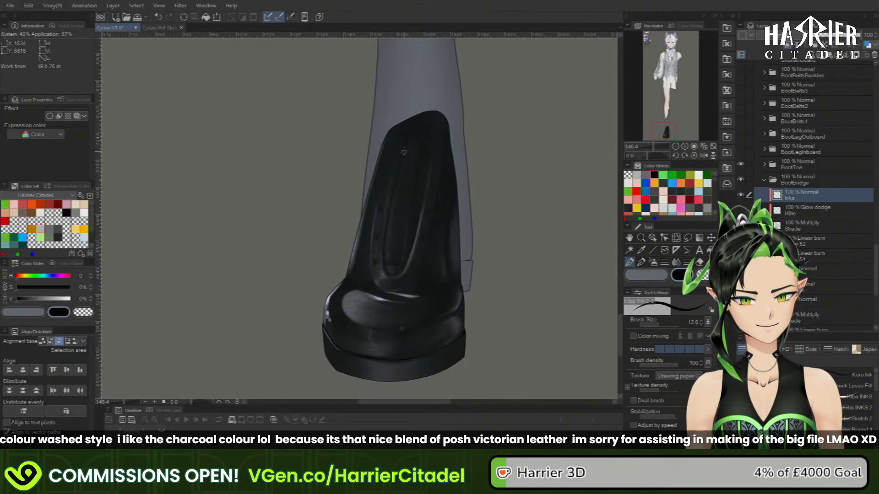
drag(403, 125, 401, 153)
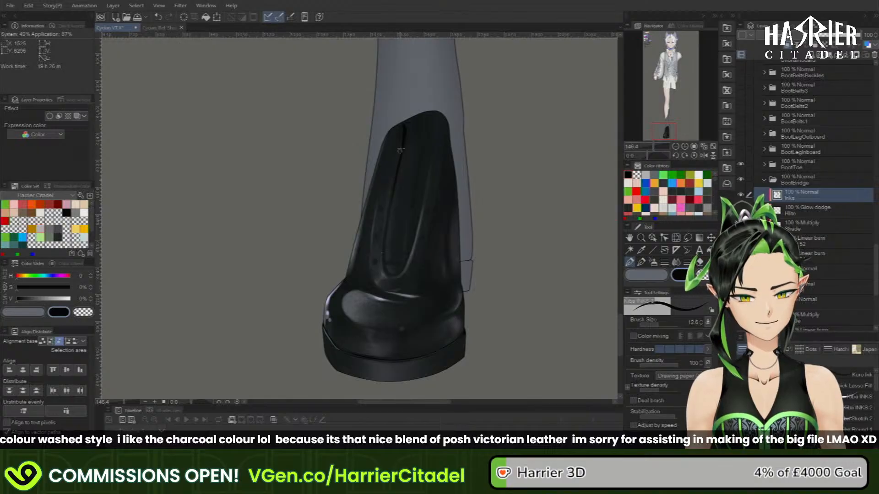
drag(388, 213, 386, 238)
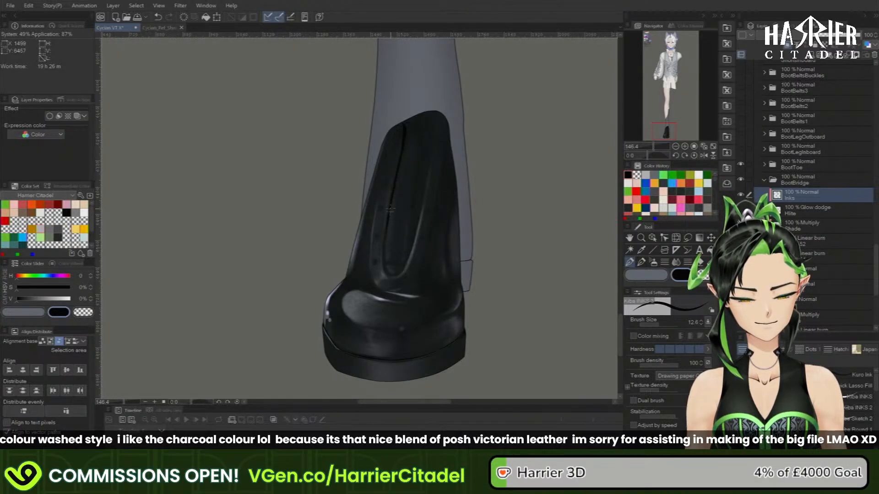
drag(391, 197, 386, 228)
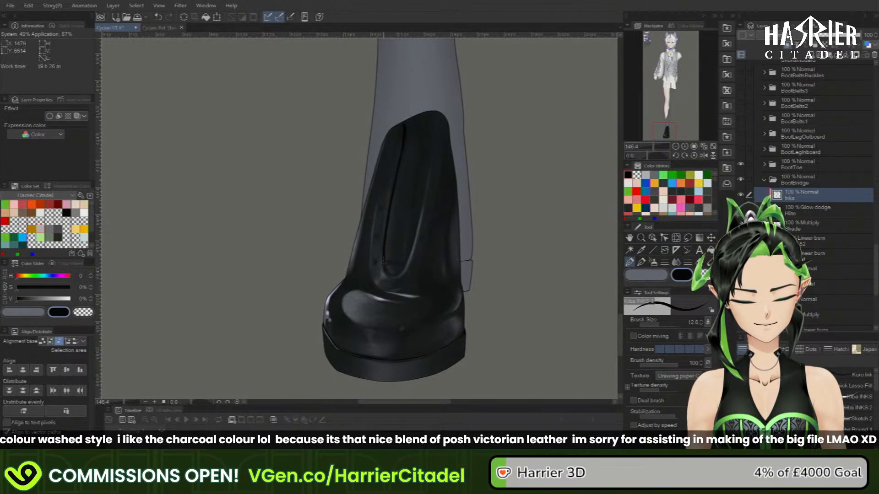
drag(383, 262, 394, 276)
key(ctrl+z)
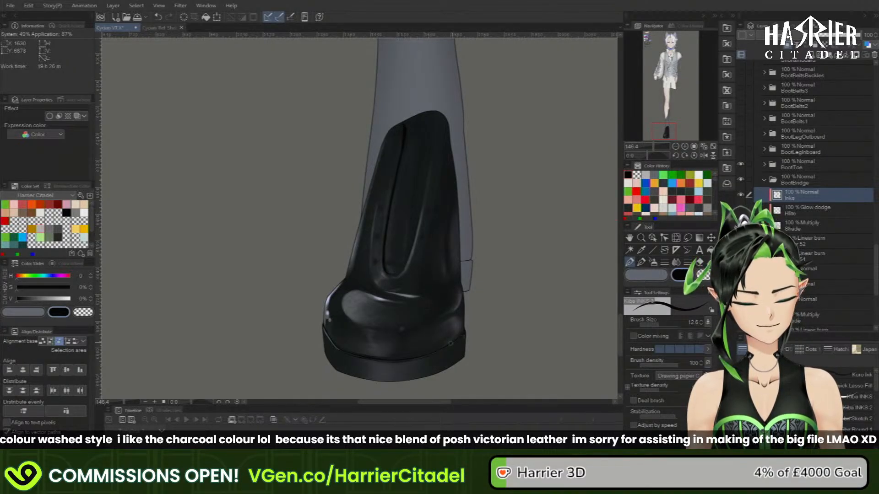
- Flip the view horizontally, ink the central fold's opposite edge in black, and add finer outer seam lines with Kiba INKS 2 at size 7.0
click(704, 154)
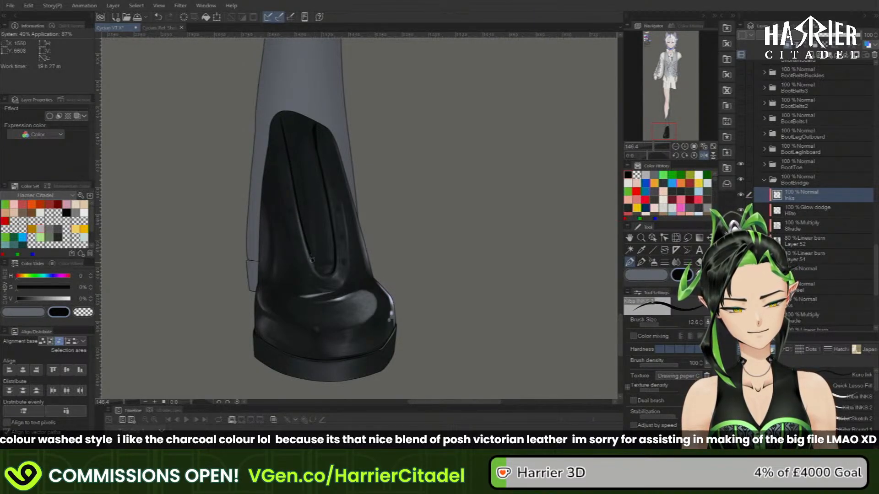
key(ctrl+z)
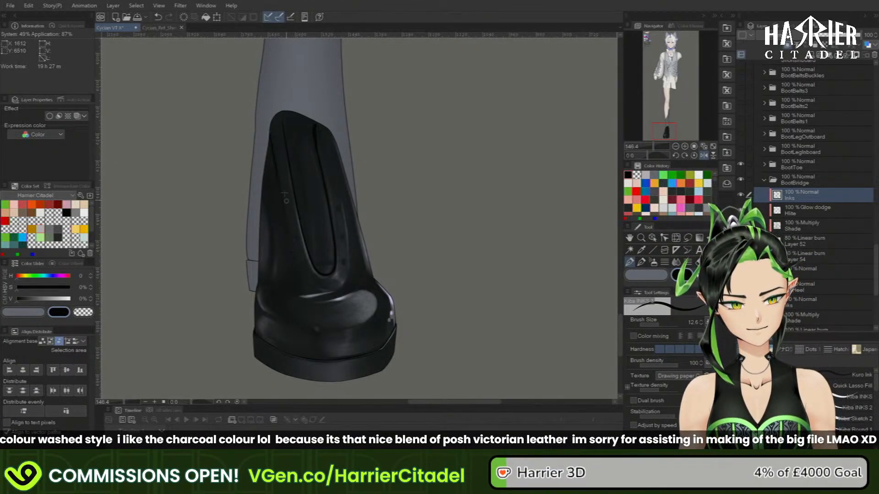
click(854, 408)
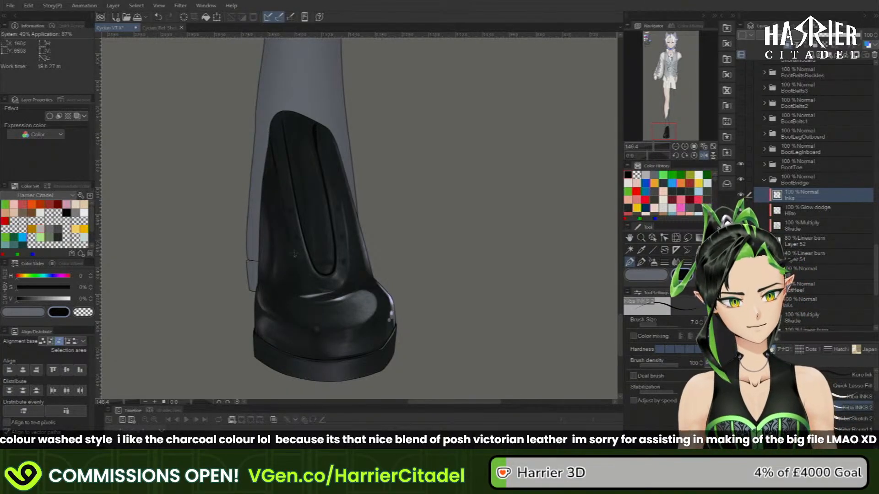
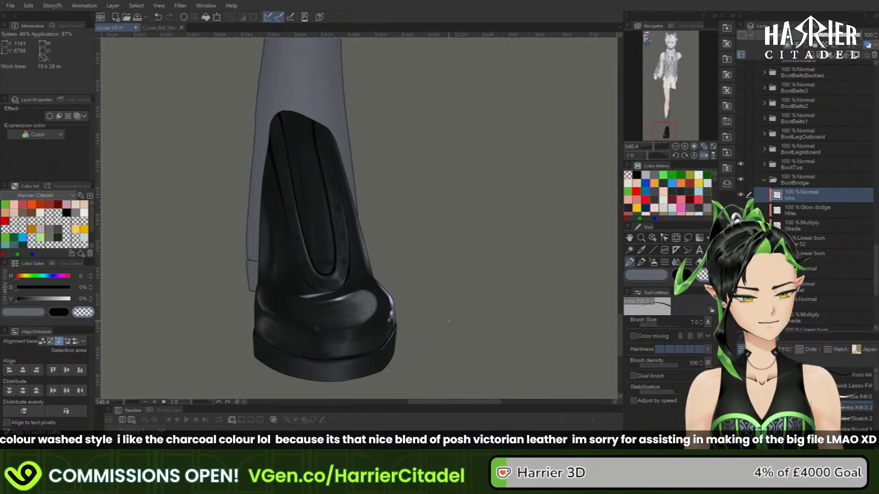
drag(329, 129, 335, 251)
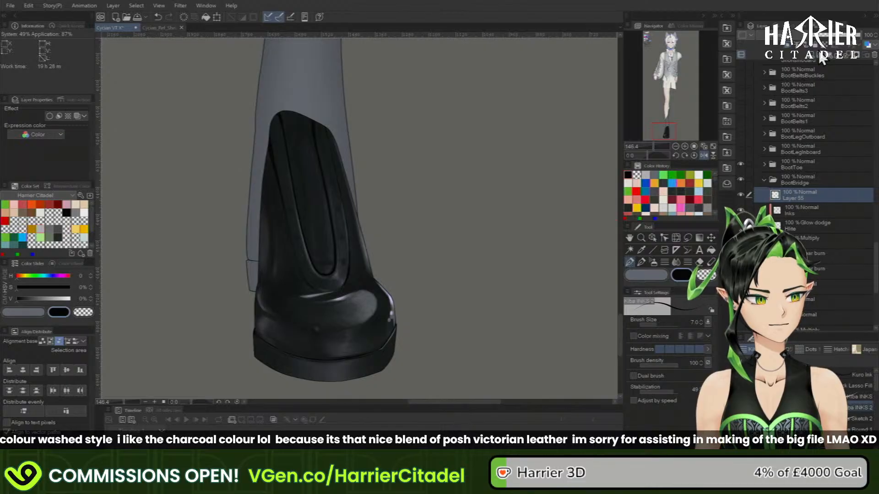
- Add a new layer above the bridge's Inks layer and give it a black border effect with an edge thickness of 1.0
key(ctrl+shift+n)
click(49, 115)
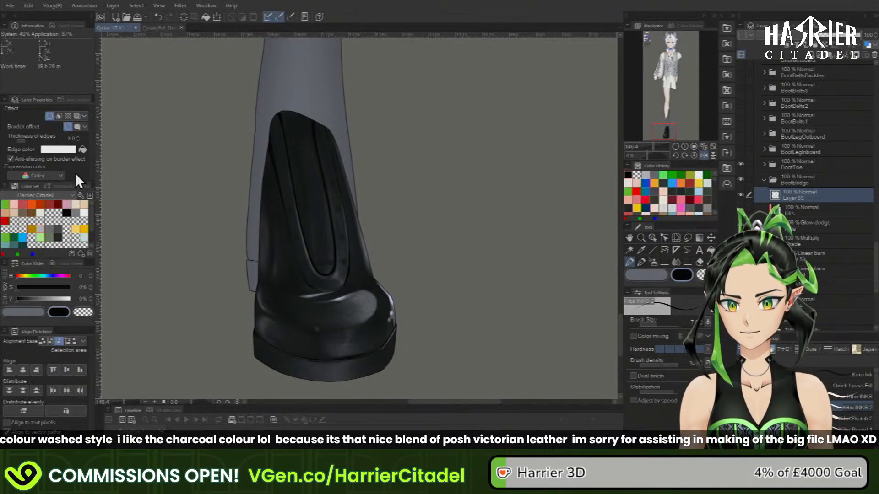
click(78, 141)
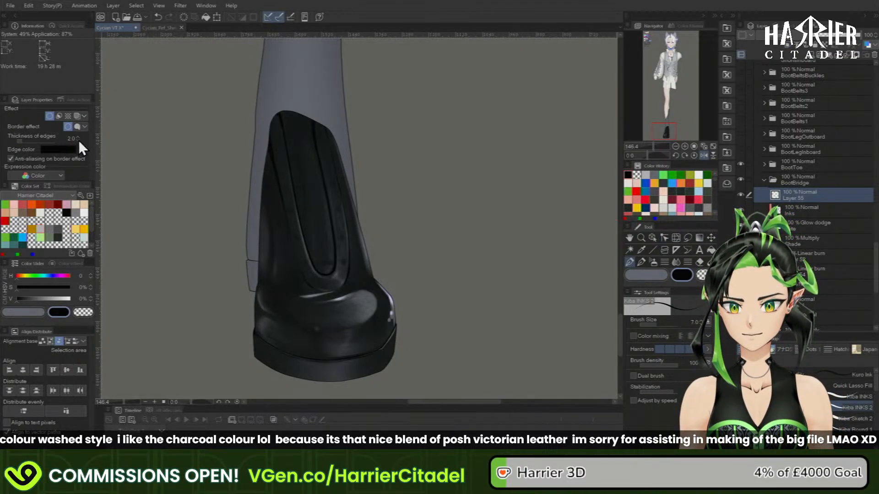
click(78, 140)
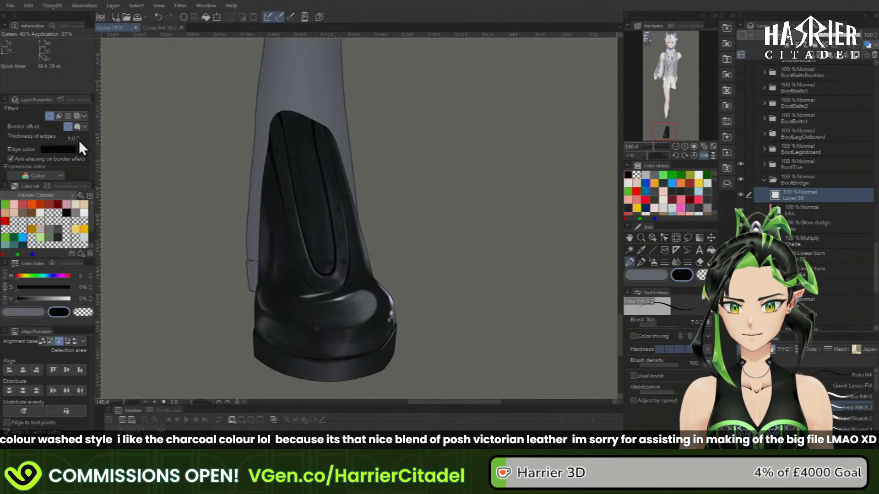
- Draw a straight lace across the central fold's lower end and four diagonal laces above it in grey-blue with Kiba INKS 2
click(652, 277)
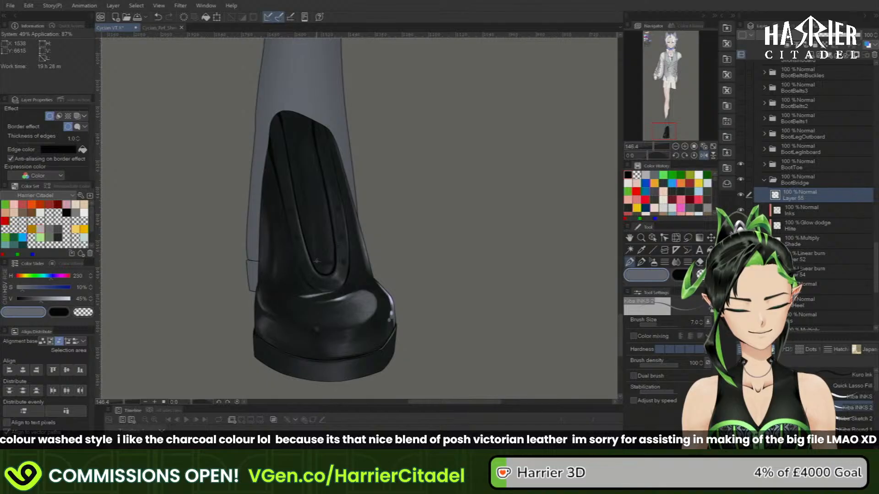
drag(314, 264, 334, 264)
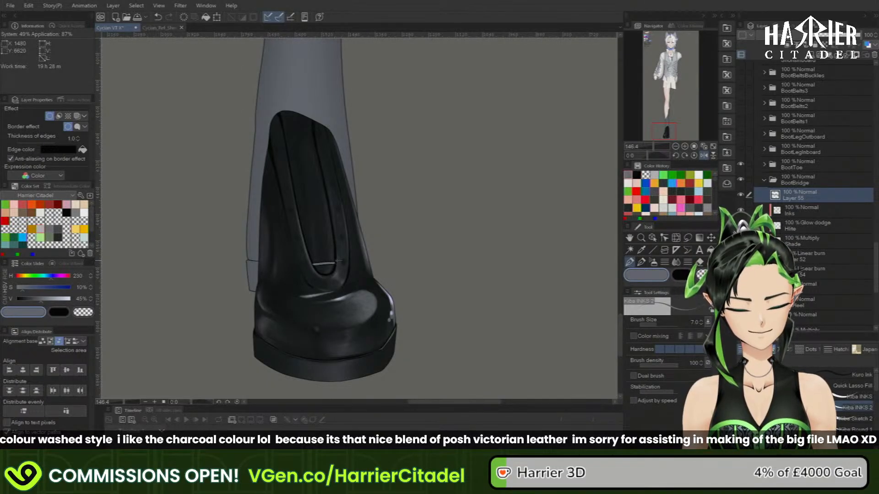
key(ctrl+z)
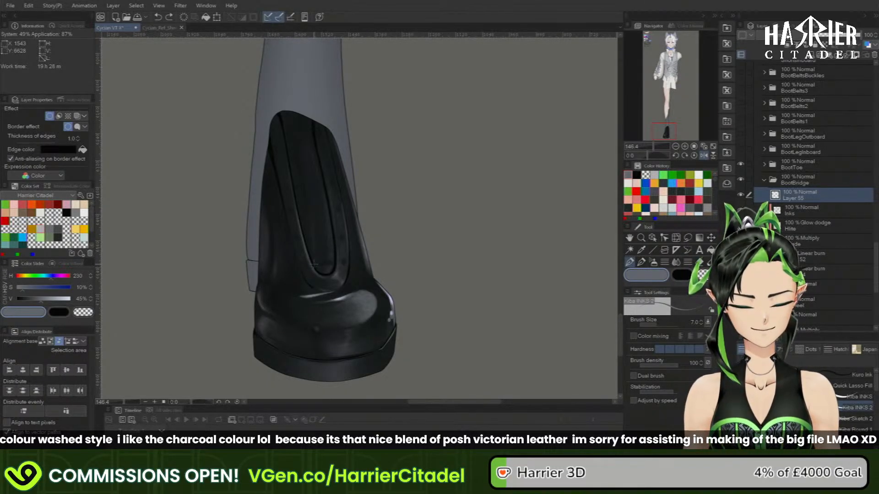
key(ctrl+y)
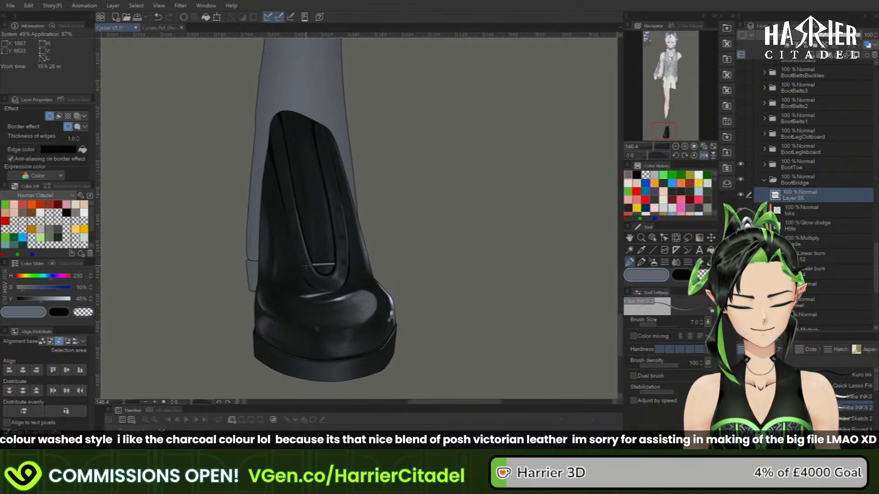
drag(306, 265, 332, 242)
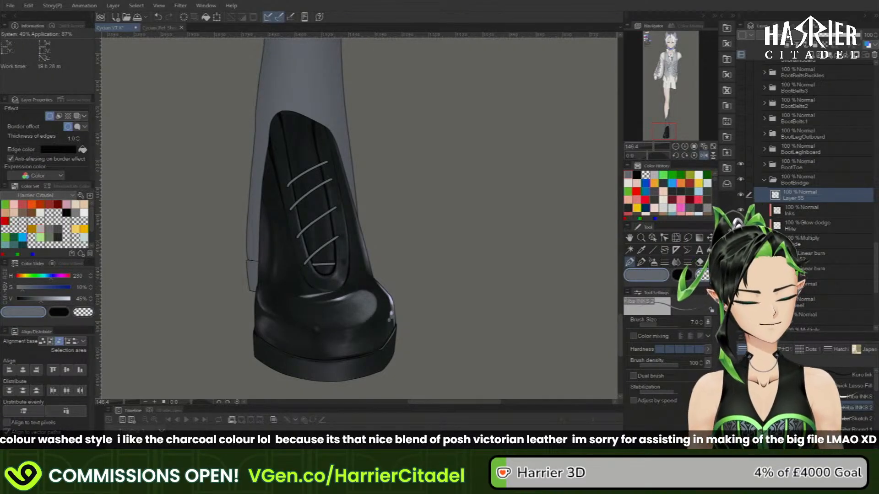
- Trim the diagonal laces' upper ends with transparent colour, set the Hard Round eraser to 12.6, and return to grey-blue Kiba INKS 2 on a second bordered layer
key(c)
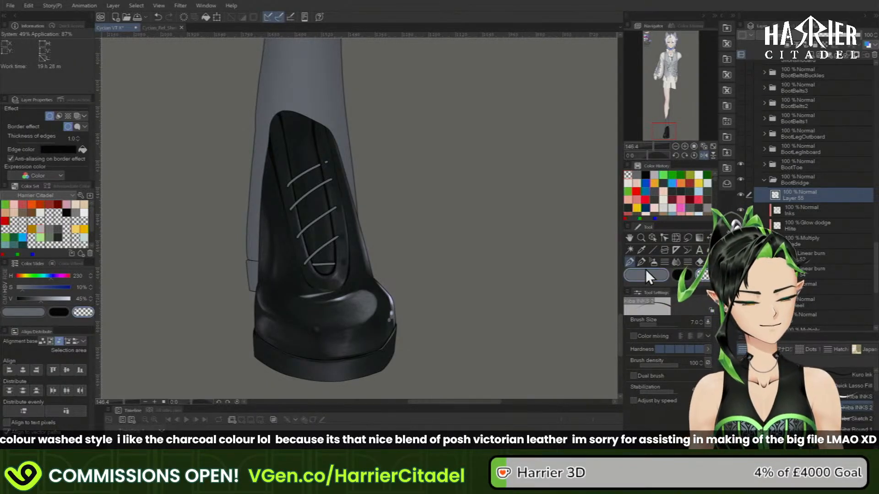
key(e)
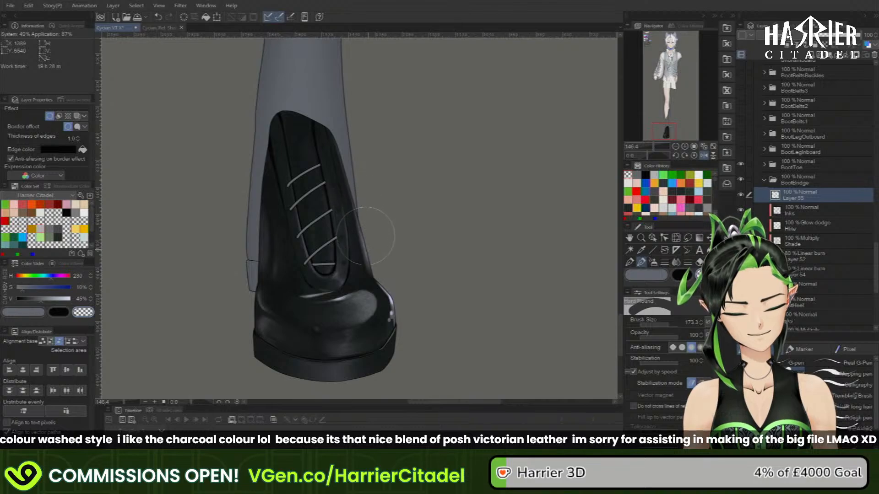
drag(667, 325, 652, 324)
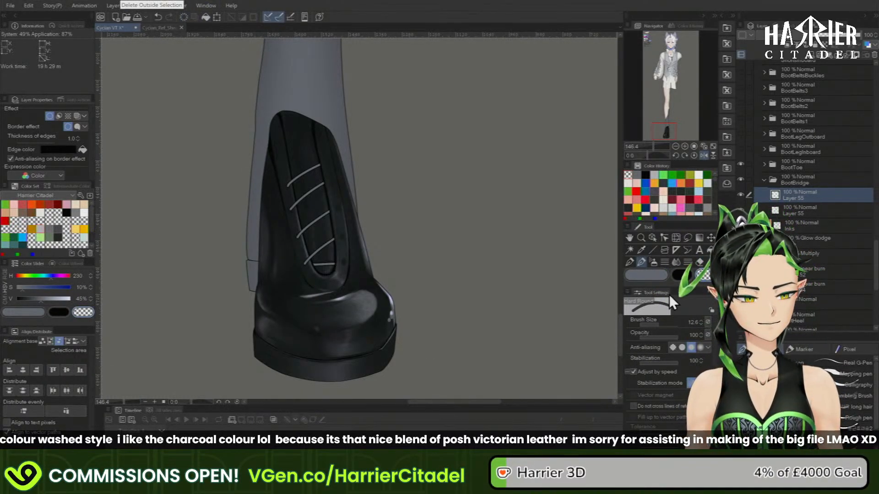
click(630, 262)
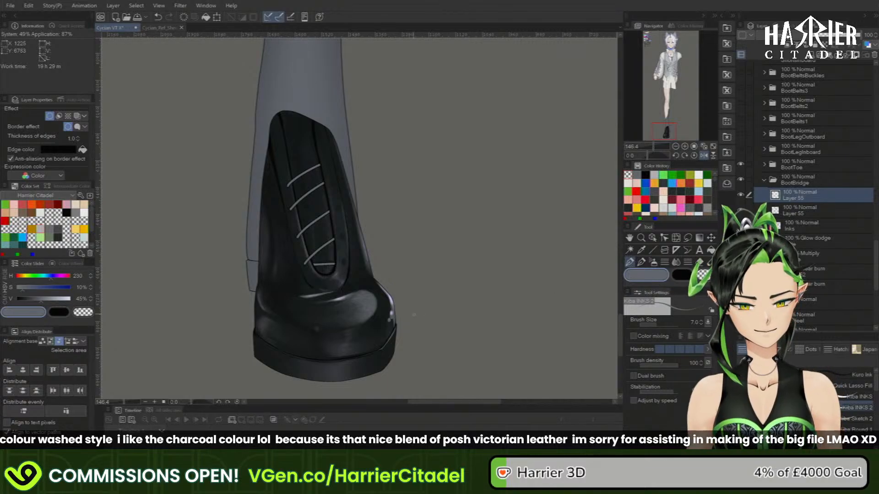
- Draw four opposing diagonal laces across the first set in grey-blue, and trim the top lace's outer end with transparent Hard Round at 12.6
mouse_move(301, 239)
mouse_down()
mouse_move(342, 262)
mouse_move(326, 253)
mouse_move(344, 262)
mouse_up()
key(ctrl+z)
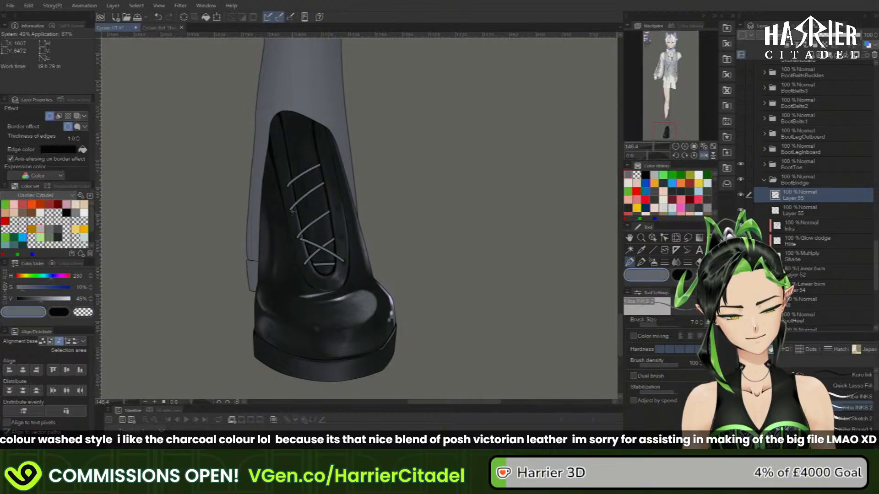
drag(306, 215, 339, 236)
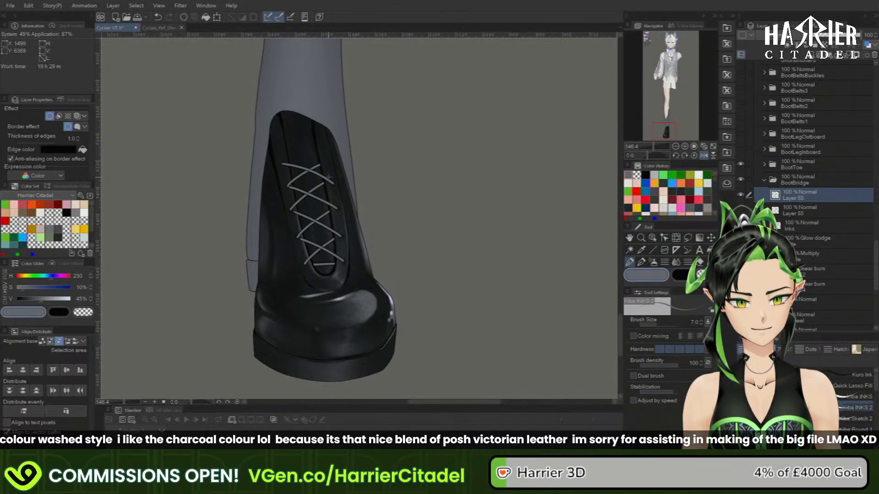
click(642, 261)
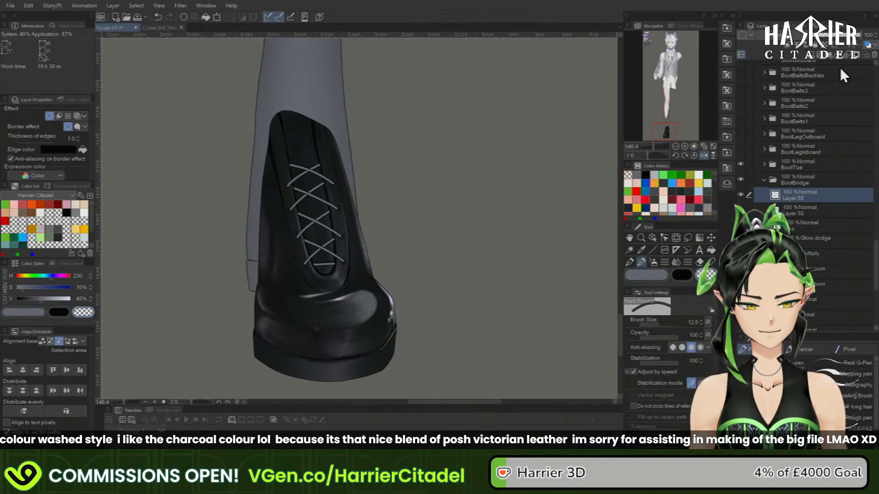
- Lock transparent pixels on both lace layers, and add an unlocked bordered copy of the lower one beneath them
click(811, 208)
click(824, 45)
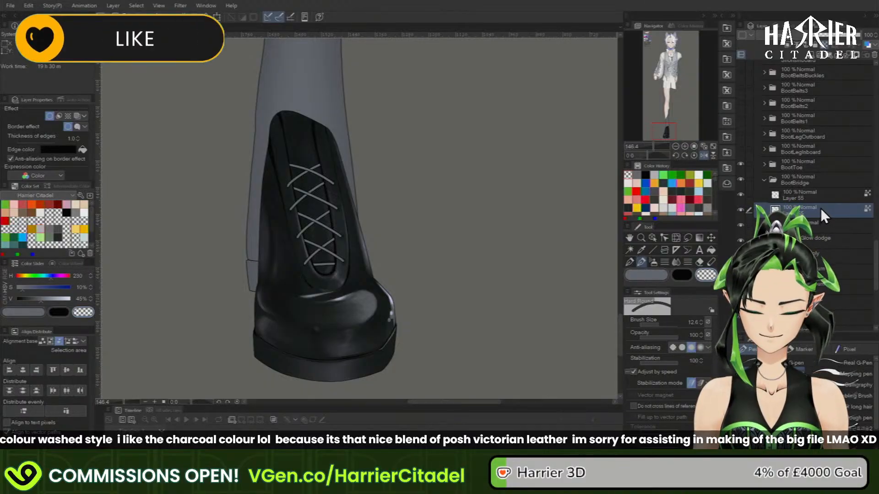
key(ctrl+c)
key(ctrl+v)
click(824, 223)
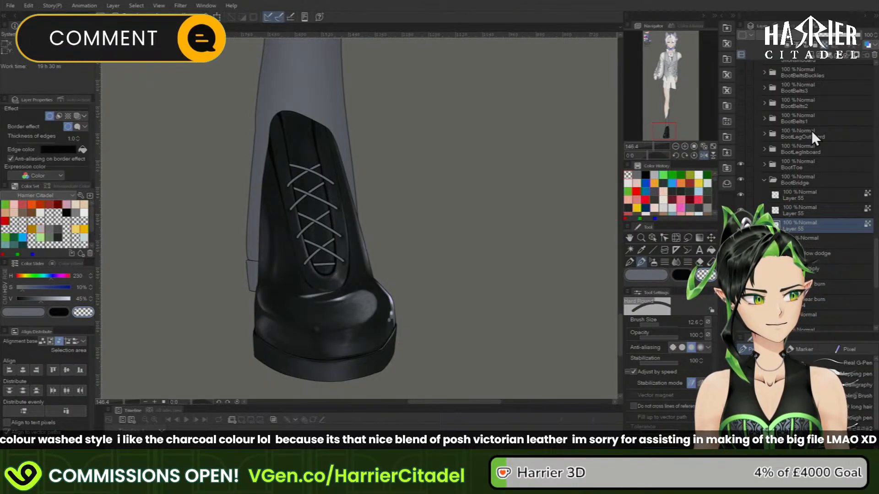
click(824, 43)
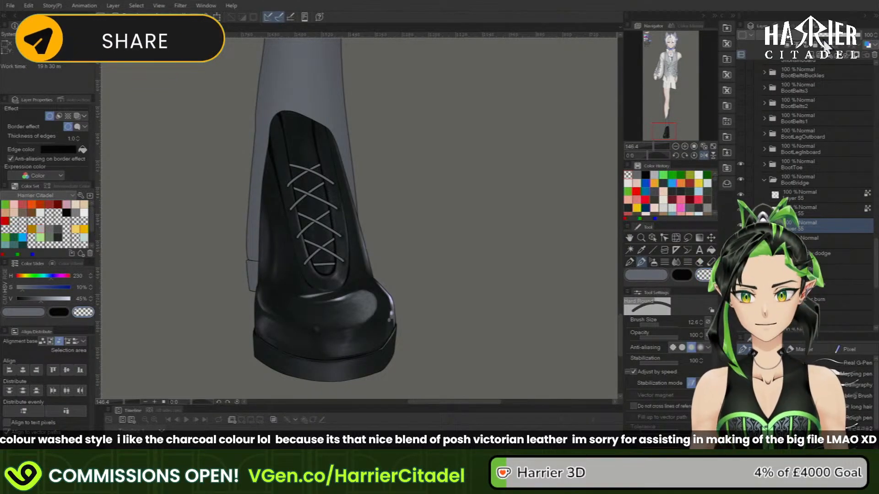
- Stamp eight round grey-blue eyelets at the outer lace ends with Hard Round at 12.6, four along each side
click(661, 271)
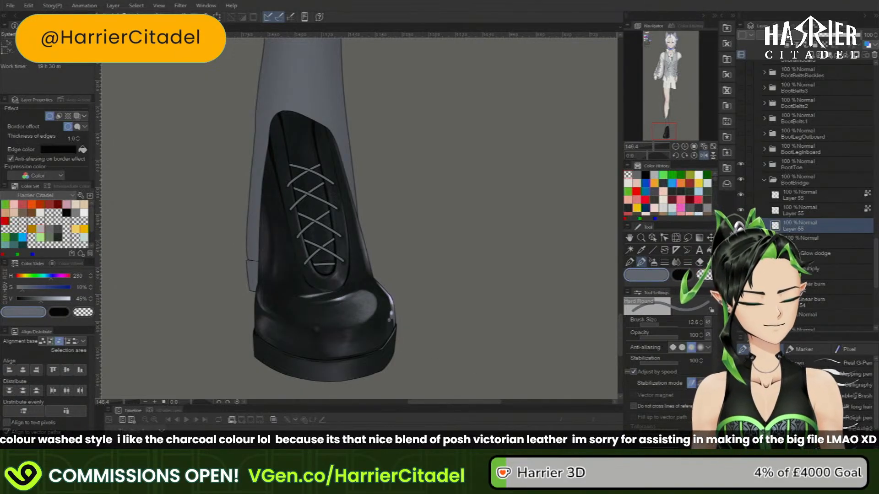
click(286, 187)
key(ctrl+z)
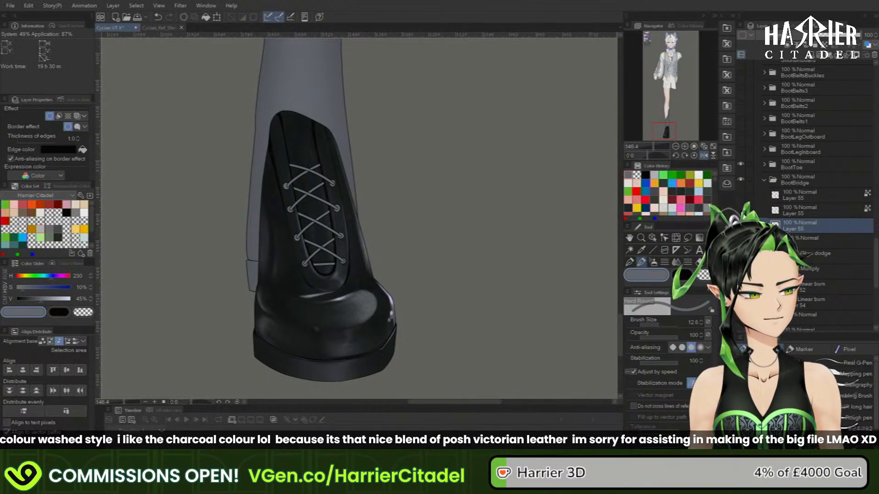
- Hide both lace layers and hollow out the centres of the eight eyelets with transparent colour
click(741, 225)
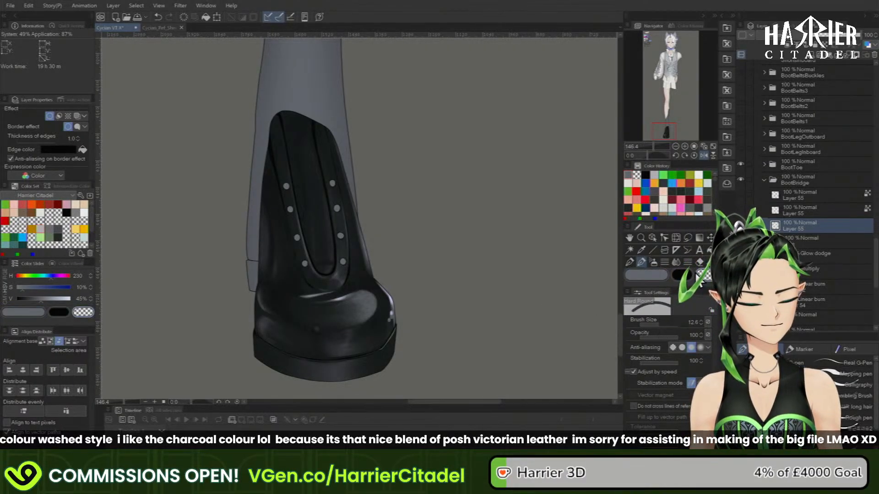
click(304, 263)
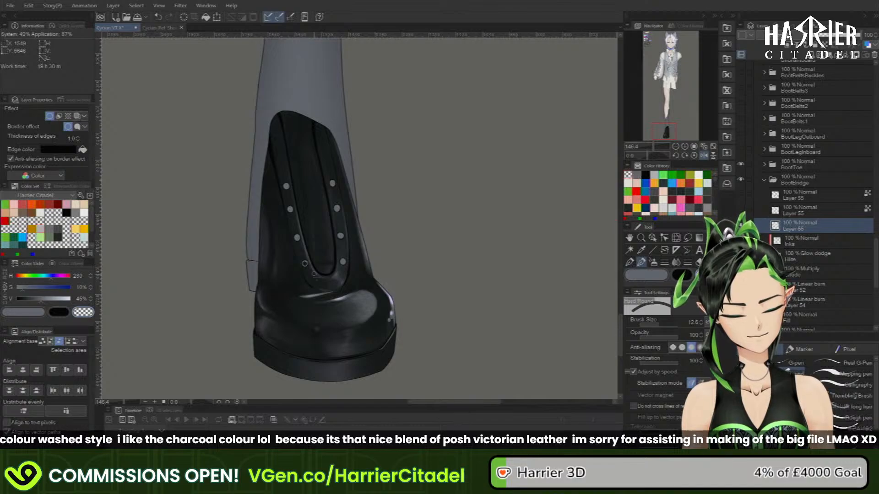
click(342, 261)
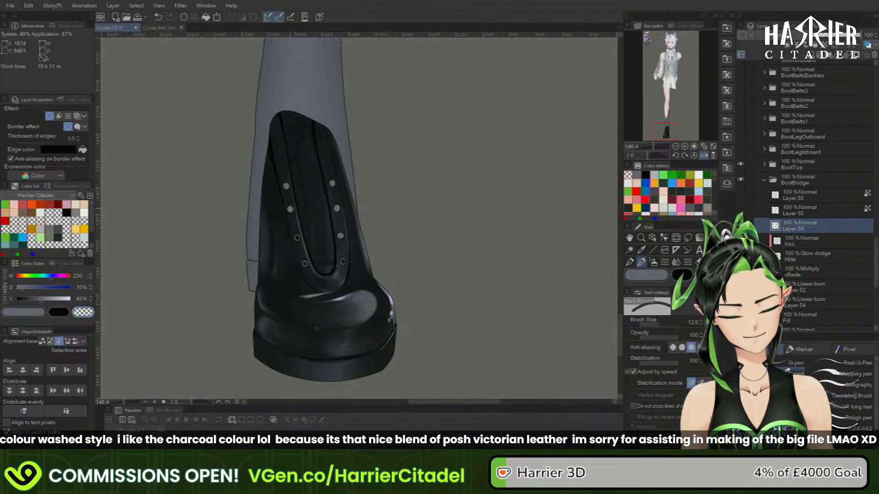
click(290, 209)
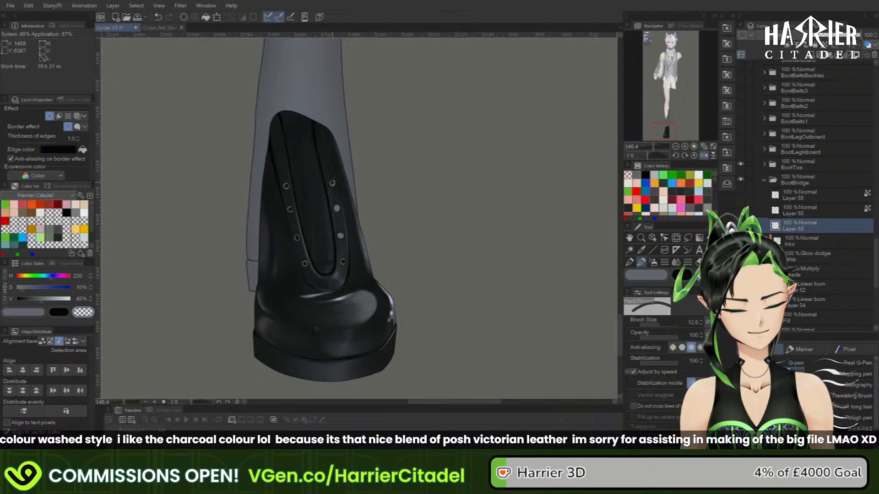
click(639, 272)
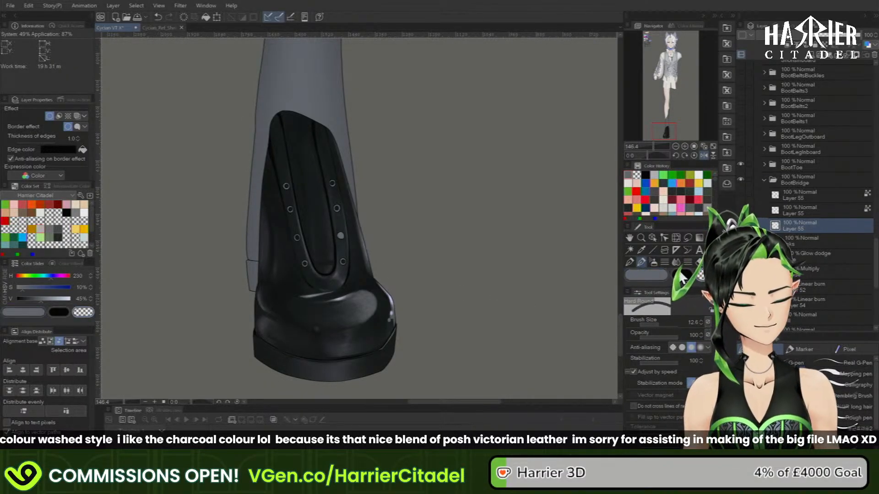
key(c)
drag(345, 238, 342, 239)
click(341, 236)
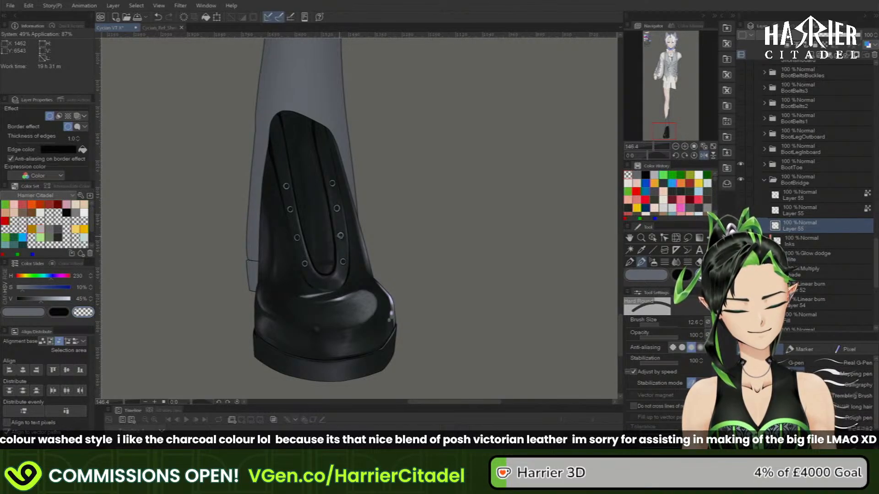
key(ctrl+z)
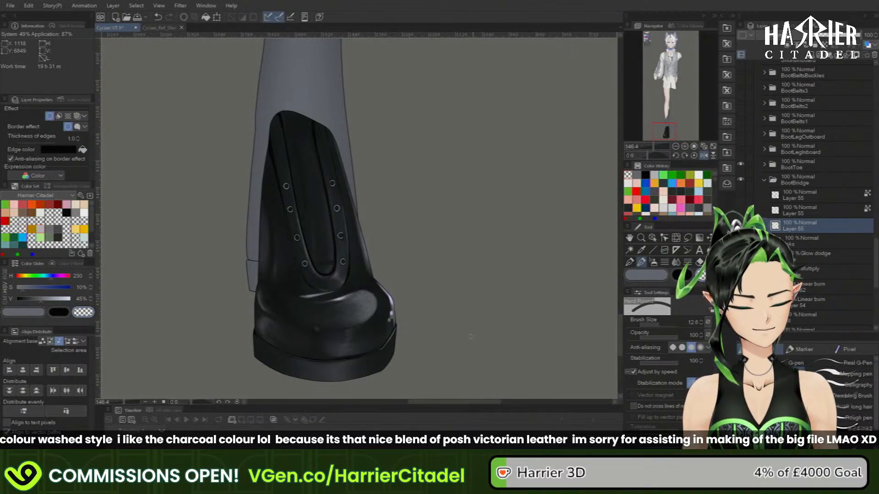
click(340, 236)
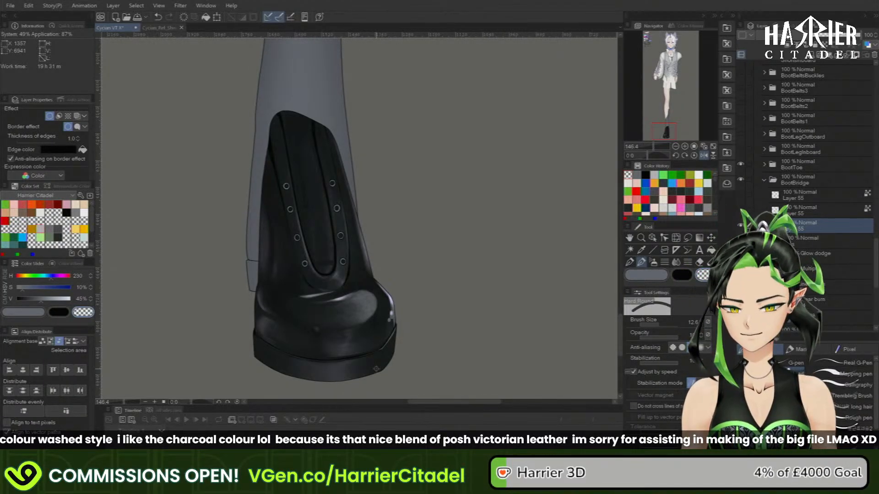
- Show both lace layers again and switch to Kiba INKS 2 in transparent colour on the upper lace layer
click(741, 194)
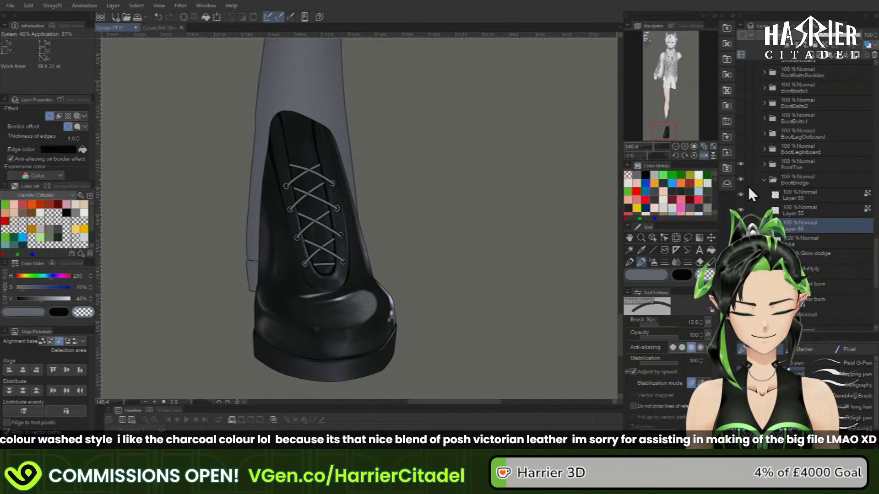
click(741, 210)
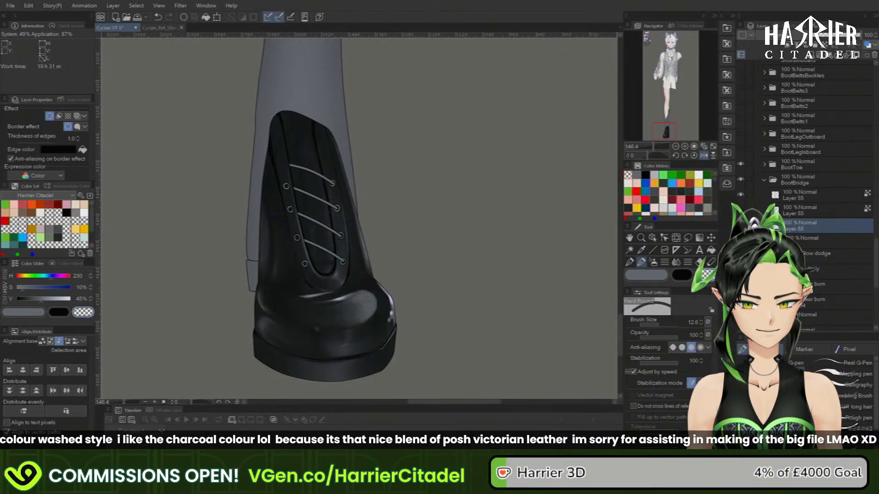
click(789, 199)
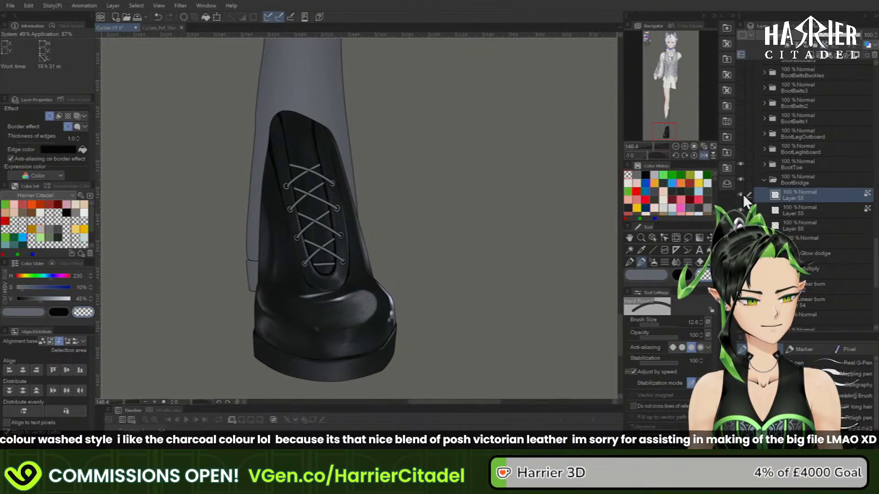
click(743, 195)
click(743, 195)
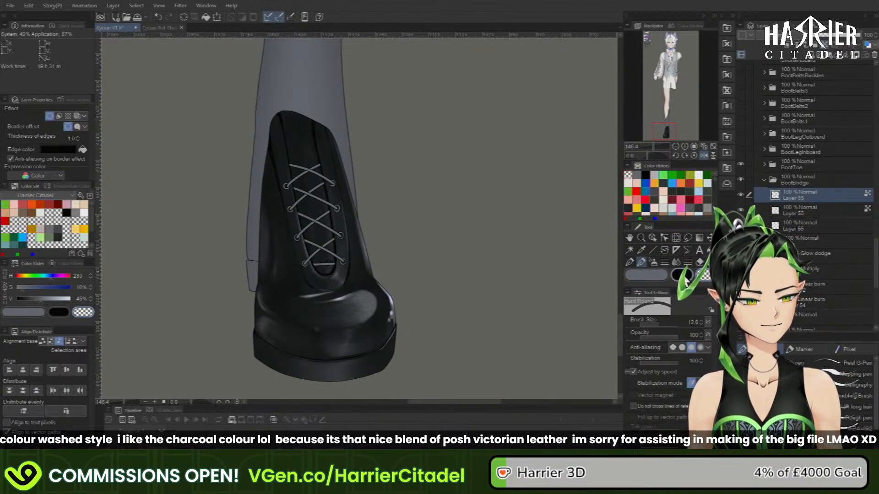
click(630, 262)
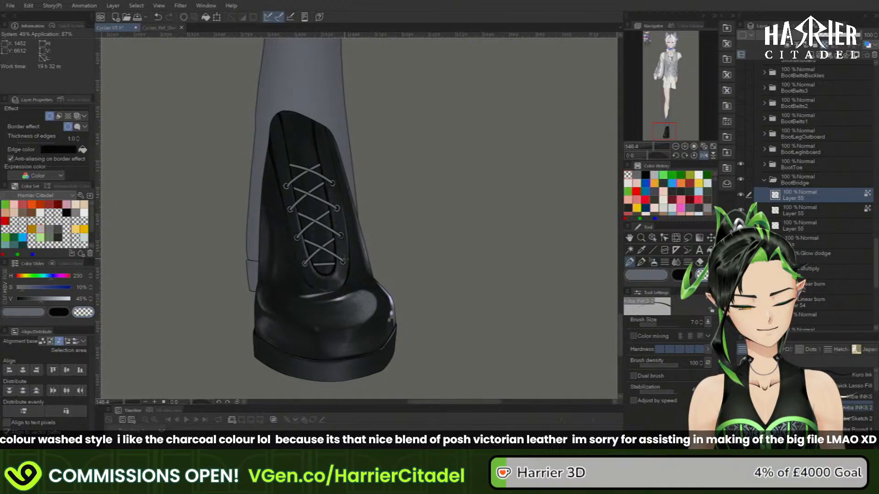
- Nudge the laces on the lower lace layer into line with the eyelets using Liquify at brush size 153.8 and strength 30
click(676, 238)
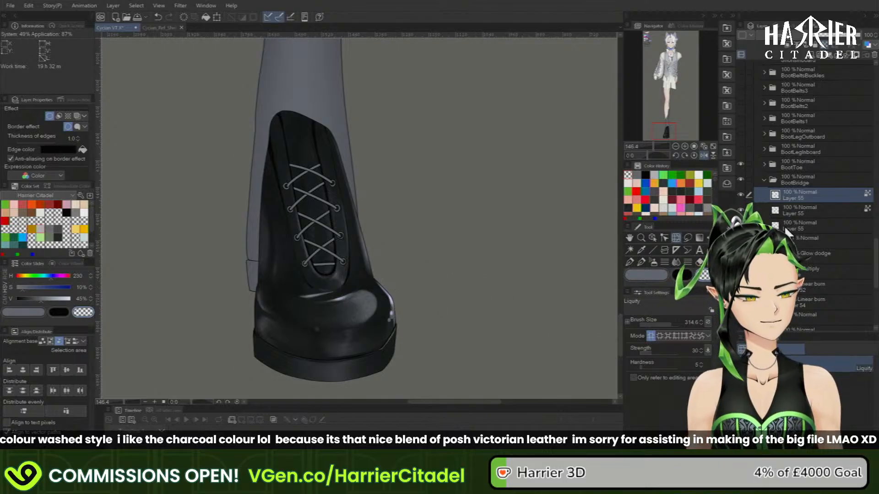
click(815, 210)
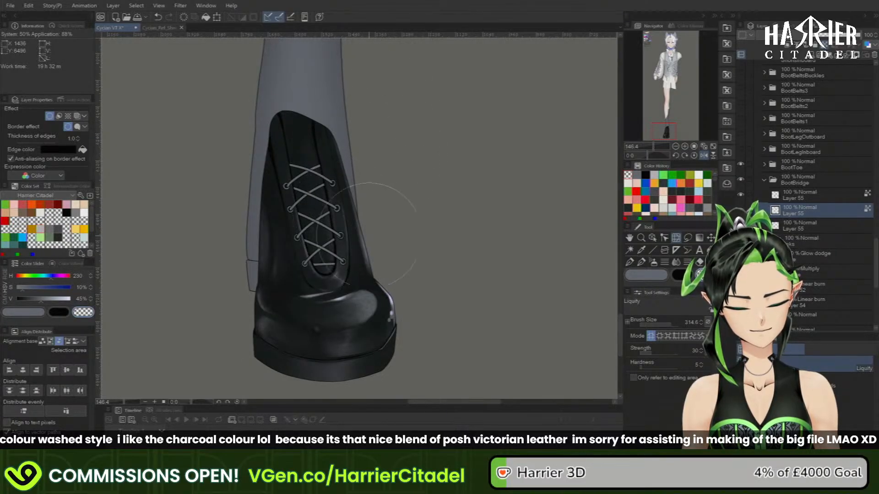
click(669, 325)
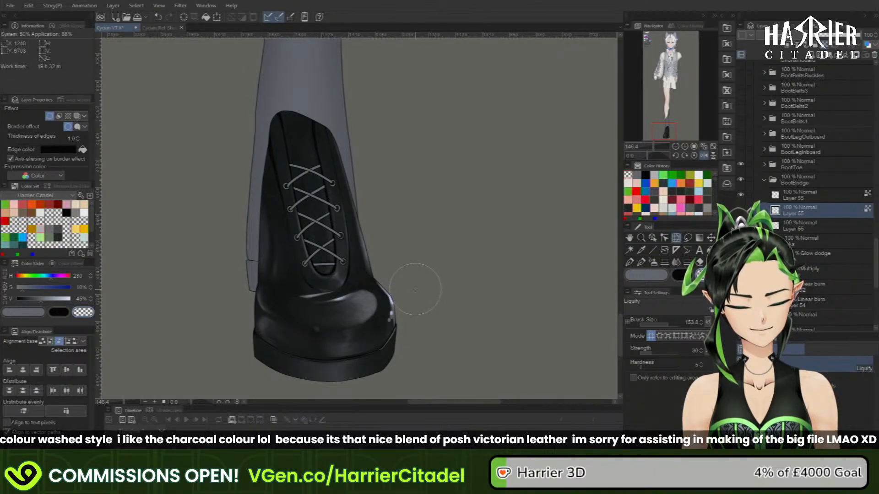
click(795, 197)
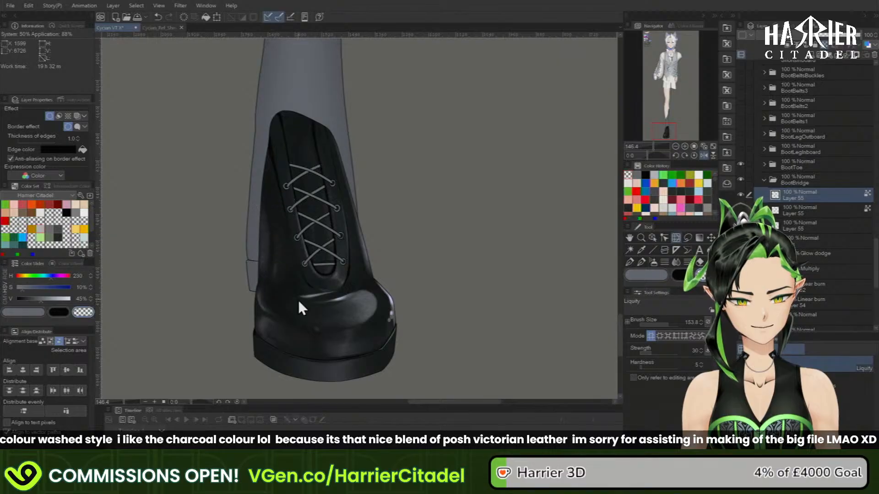
click(795, 209)
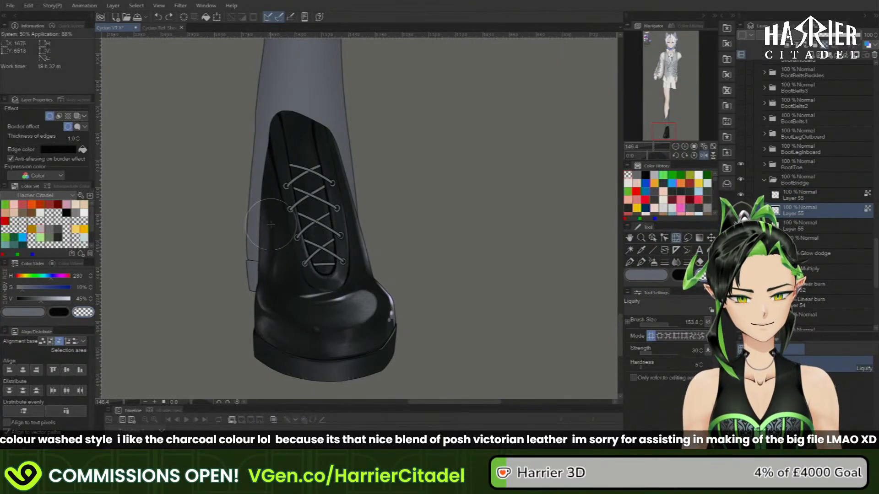
drag(269, 229, 272, 221)
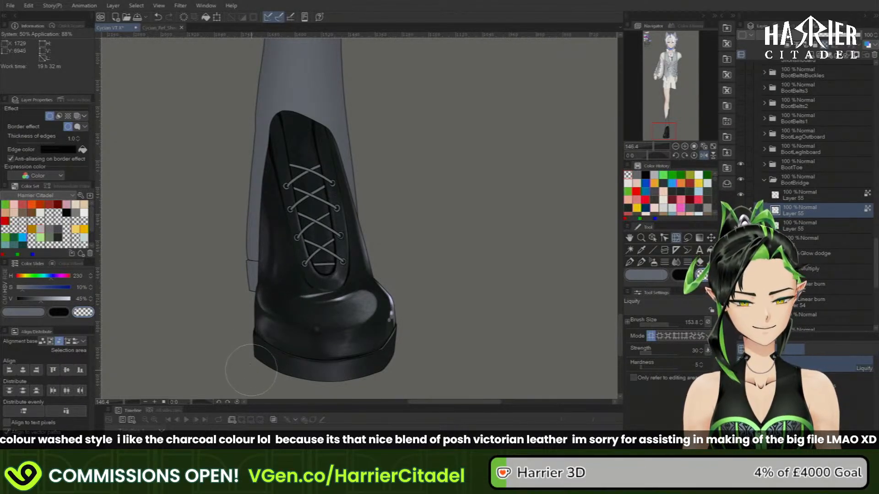
- Unflip the canvas, select both lace layers, and softly darken the laces in black with the airbrush at size 101.3
click(704, 156)
click(676, 147)
mouse_move(680, 121)
mouse_down()
mouse_move(681, 102)
mouse_move(682, 124)
mouse_move(692, 122)
mouse_up()
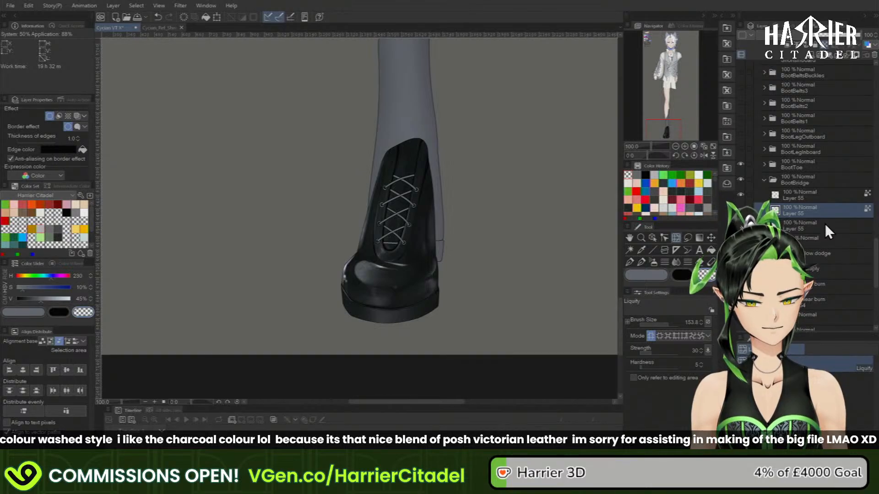
ctrl+click(836, 197)
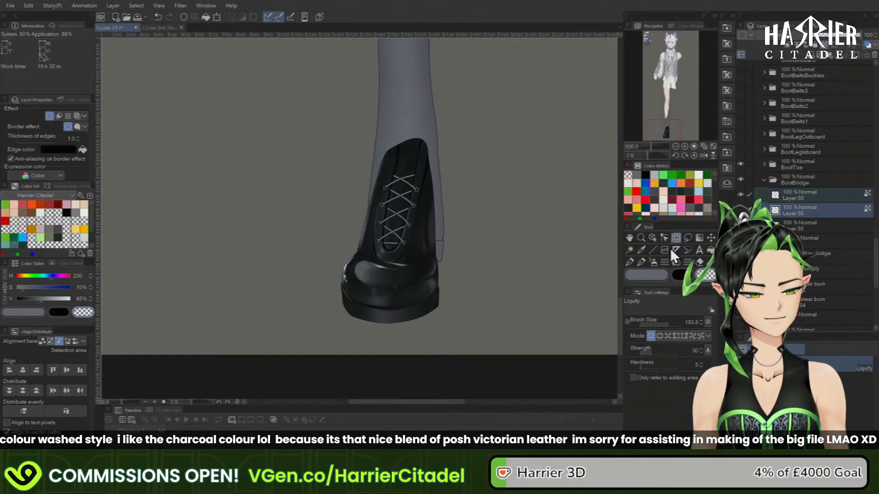
click(680, 275)
click(653, 263)
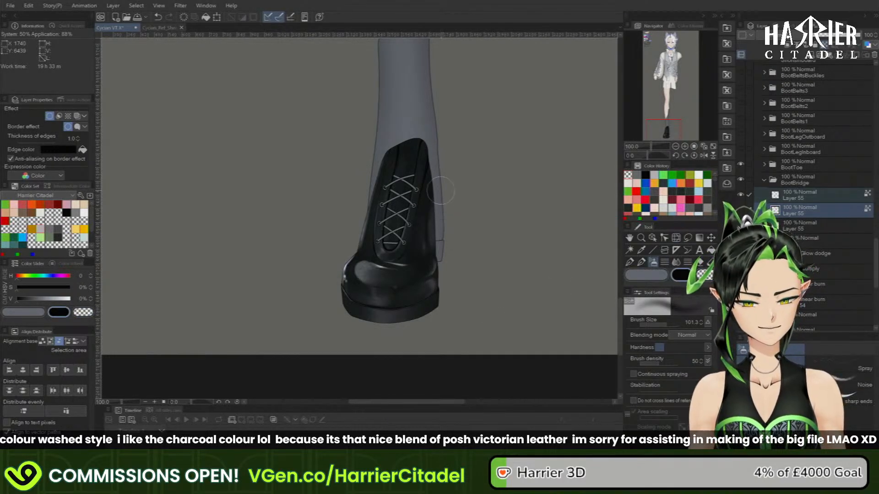
drag(402, 264, 398, 286)
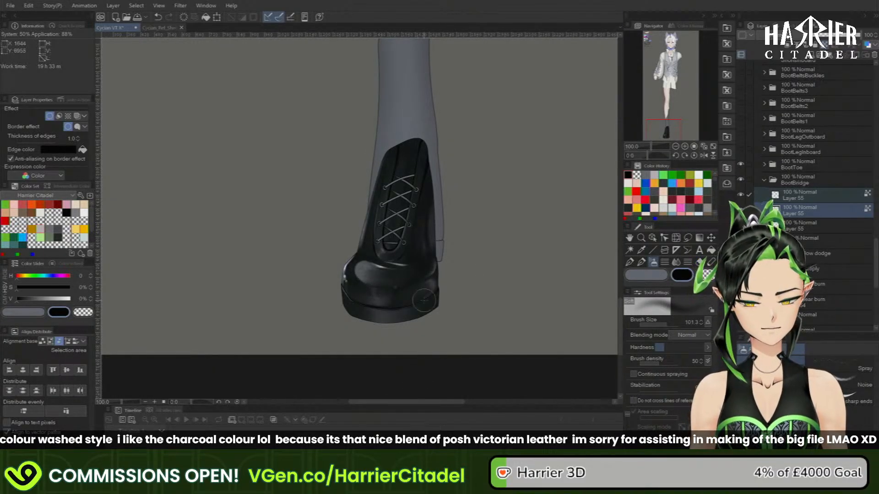
- Hide the upper lace layer and shade the lower laces in black with the soft, sharp-ended airbrush at size 25.7
scroll(396, 186, up, 3)
scroll(397, 185, up, 1)
click(740, 194)
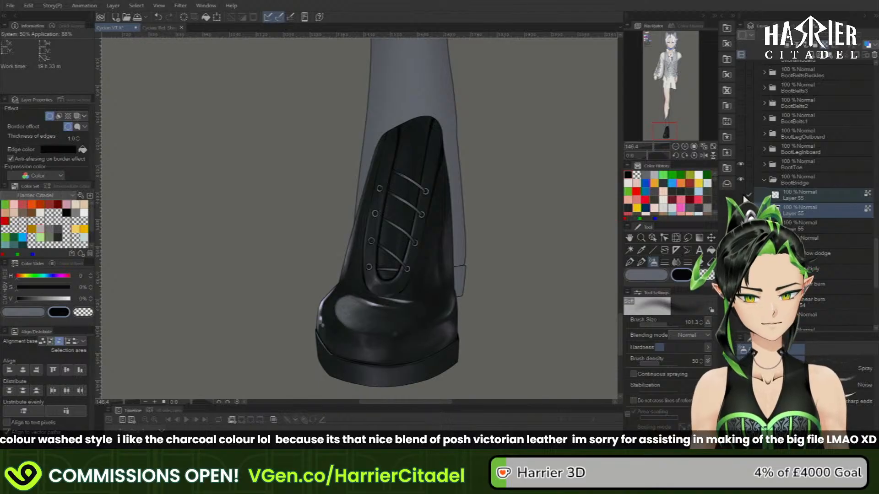
click(662, 325)
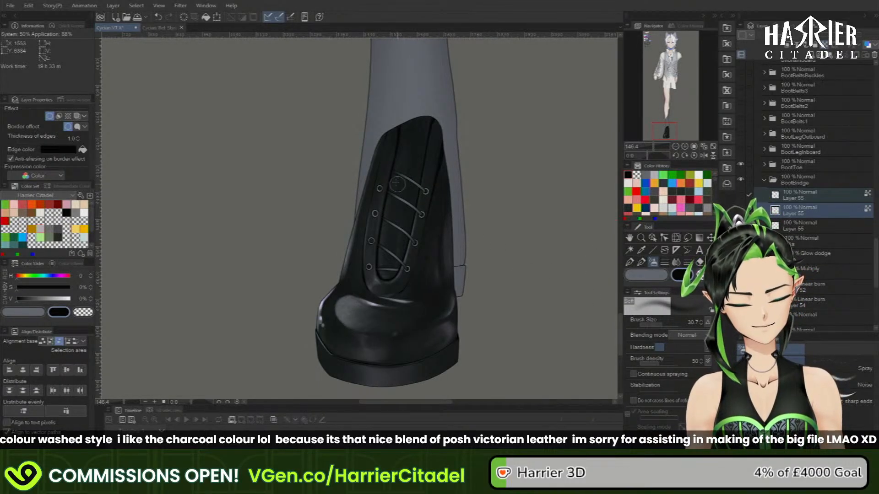
click(855, 399)
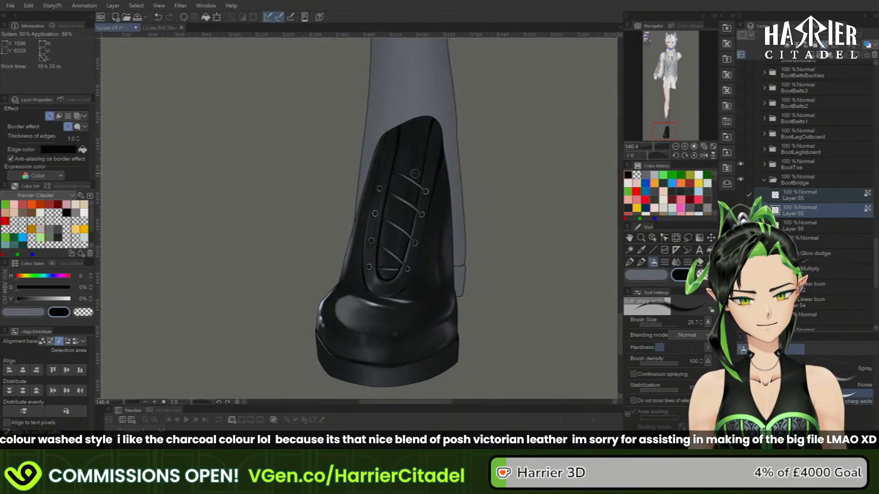
mouse_move(400, 170)
mouse_down()
mouse_move(428, 190)
mouse_move(384, 194)
mouse_move(421, 218)
mouse_move(413, 213)
mouse_move(419, 218)
mouse_move(391, 227)
mouse_up()
key(ctrl+z)
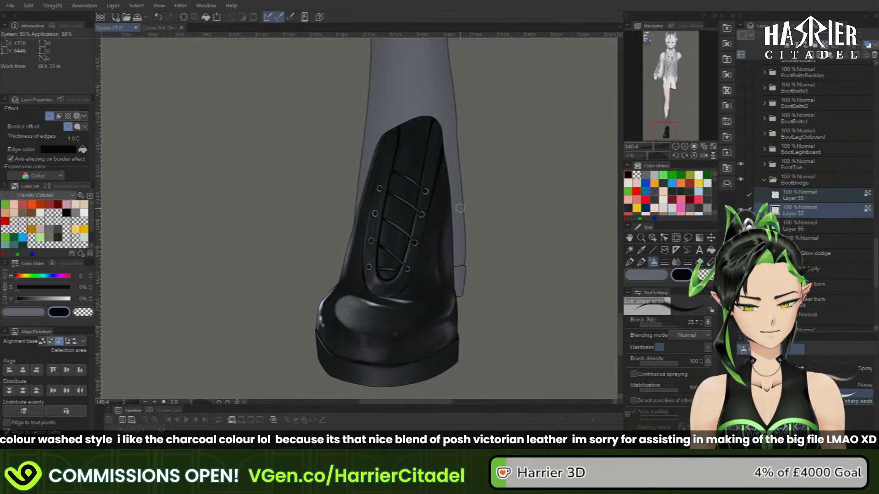
- Show the upper lace layer again and shade its laces in black with the soft, sharp-ended airbrush at size 25.7
click(741, 195)
click(788, 195)
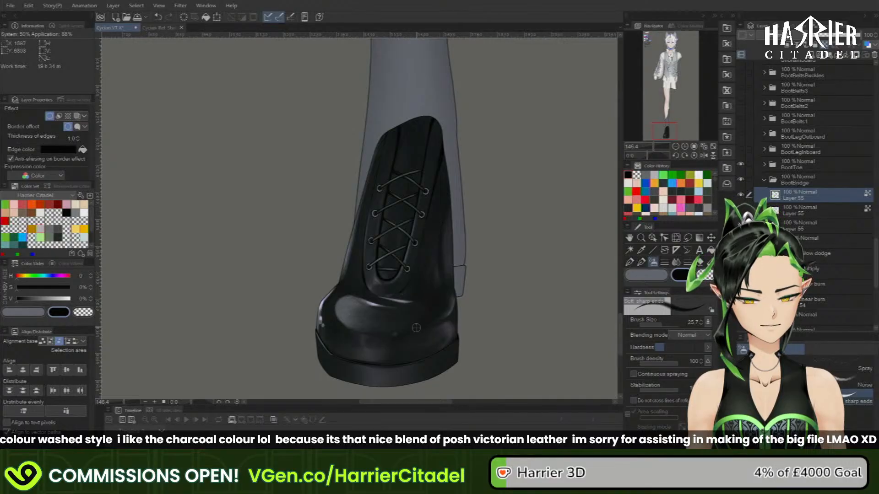
click(804, 212)
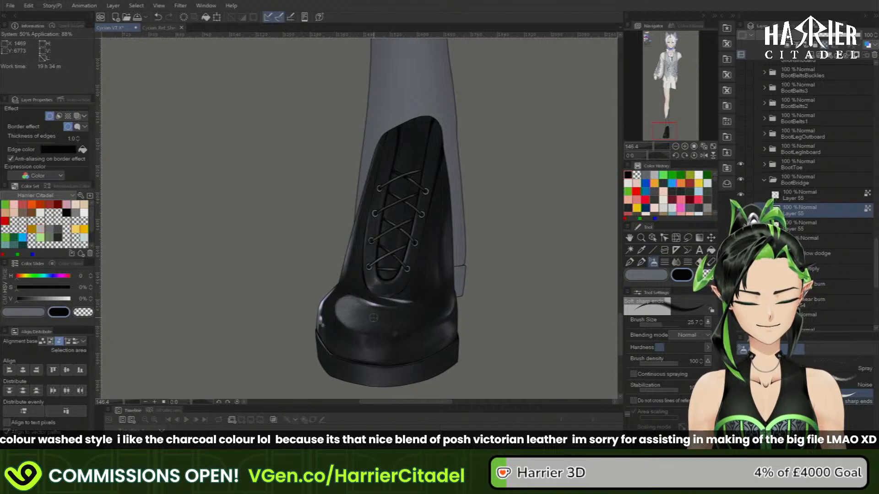
scroll(426, 137, down, 3)
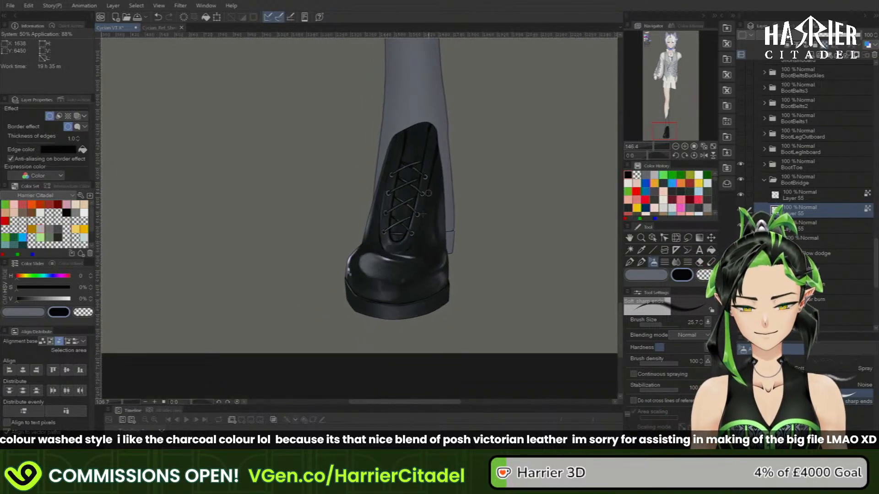
scroll(422, 214, down, 5)
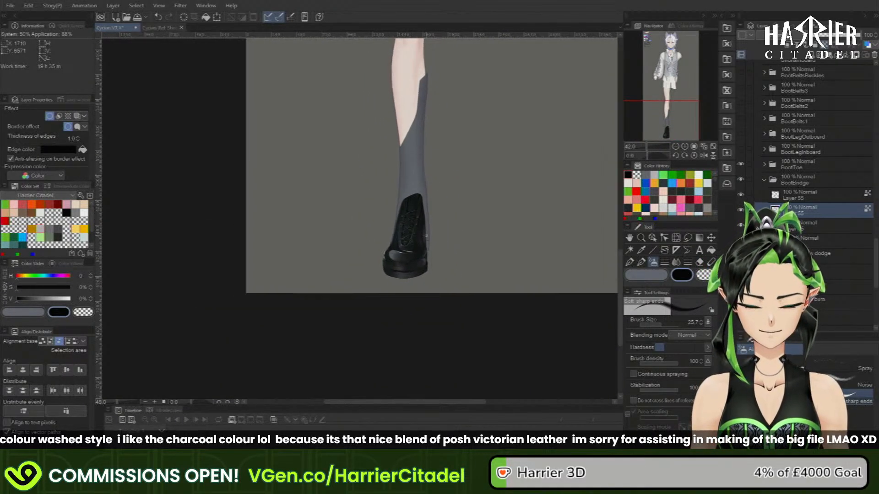
scroll(425, 236, up, 3)
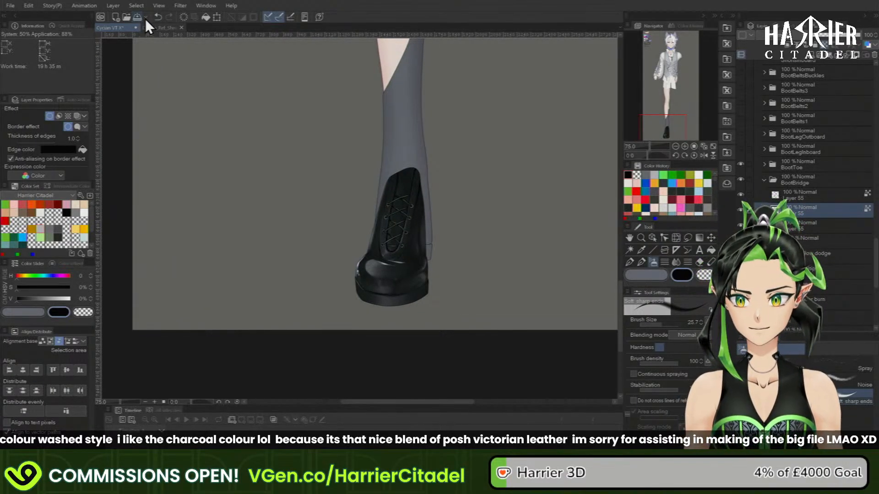
- Select the eyelet layer and pick a near-white colour from the palette swatches painted beside the character's head
click(807, 227)
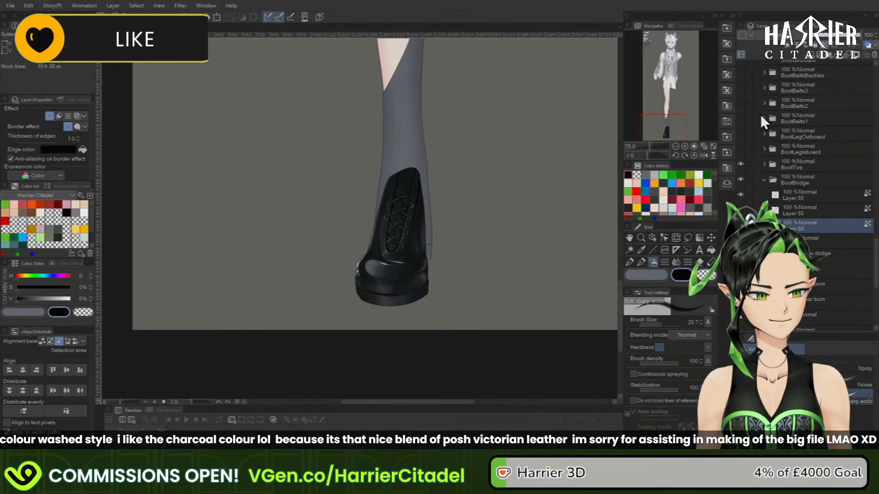
click(706, 198)
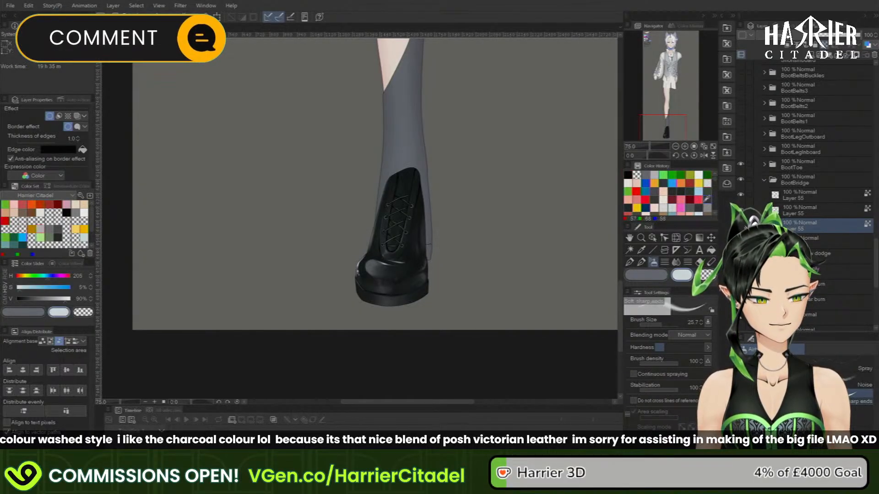
click(662, 54)
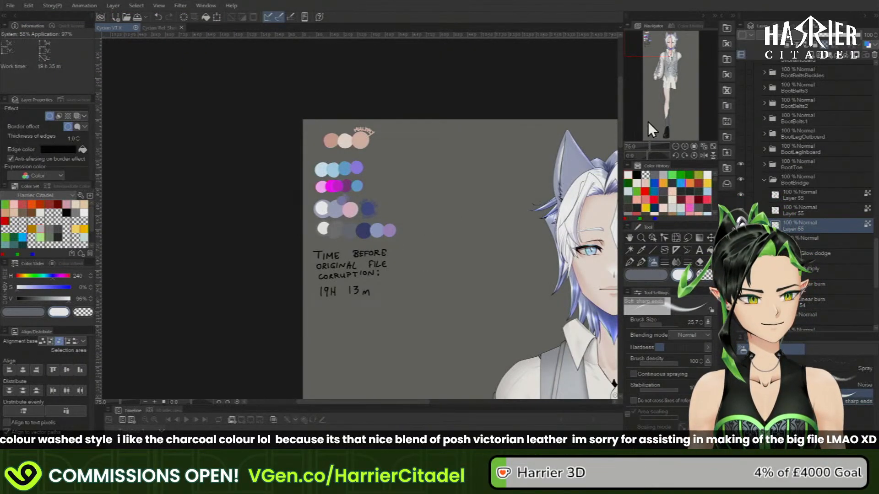
click(672, 131)
drag(674, 131, 665, 127)
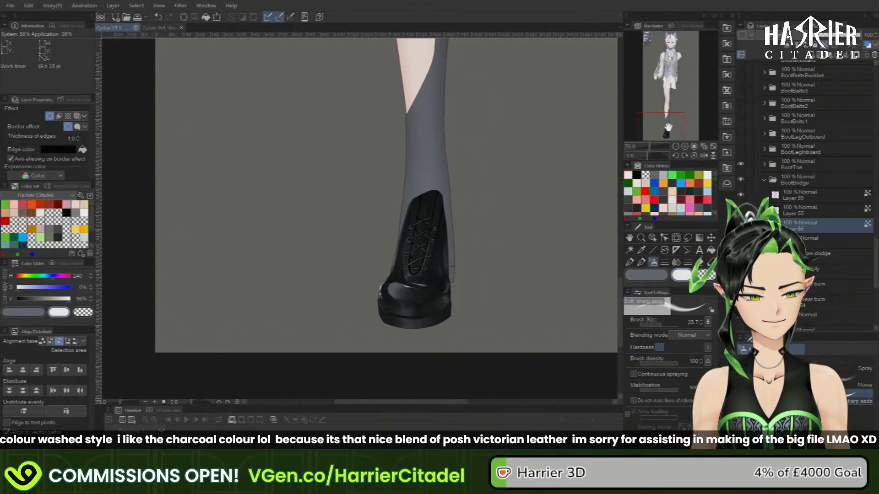
- Brighten the metal eyelets in near-white with the Kiba Round 15 brush at size 19.1
click(629, 262)
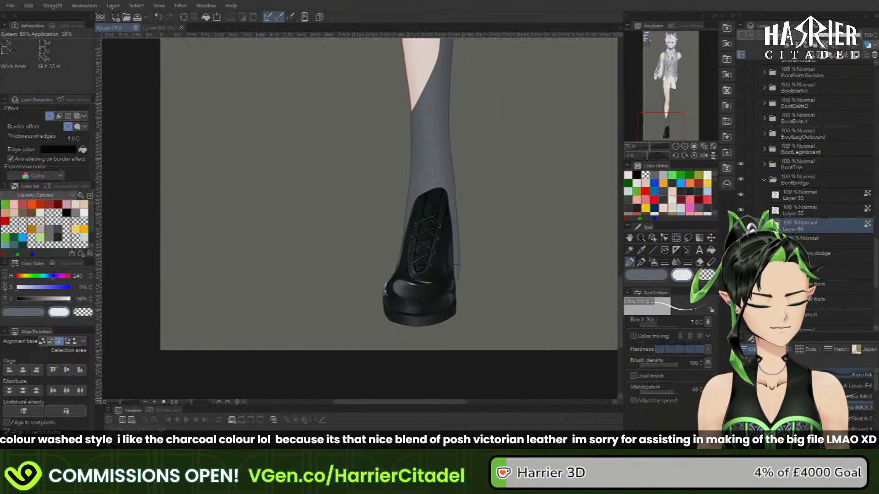
click(855, 439)
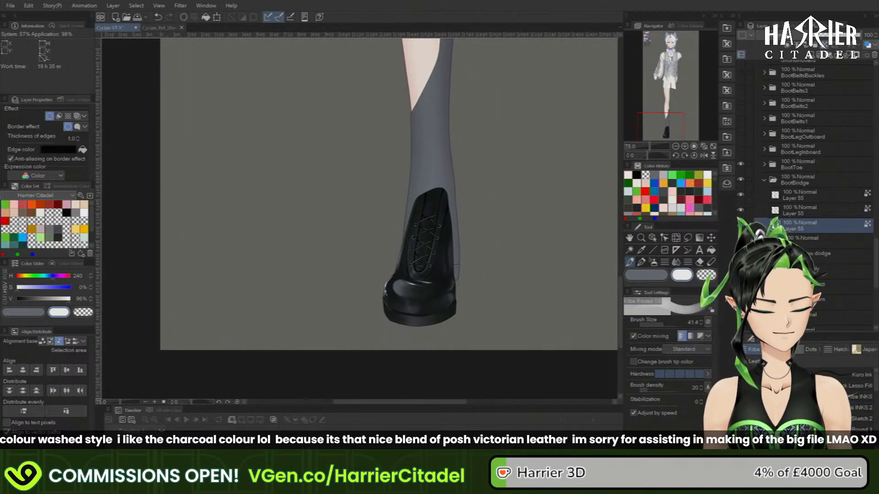
click(685, 147)
click(693, 147)
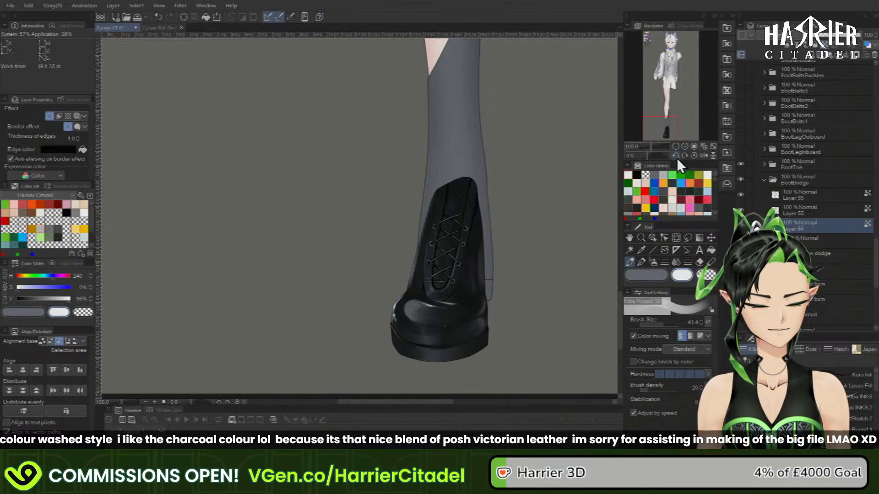
click(684, 146)
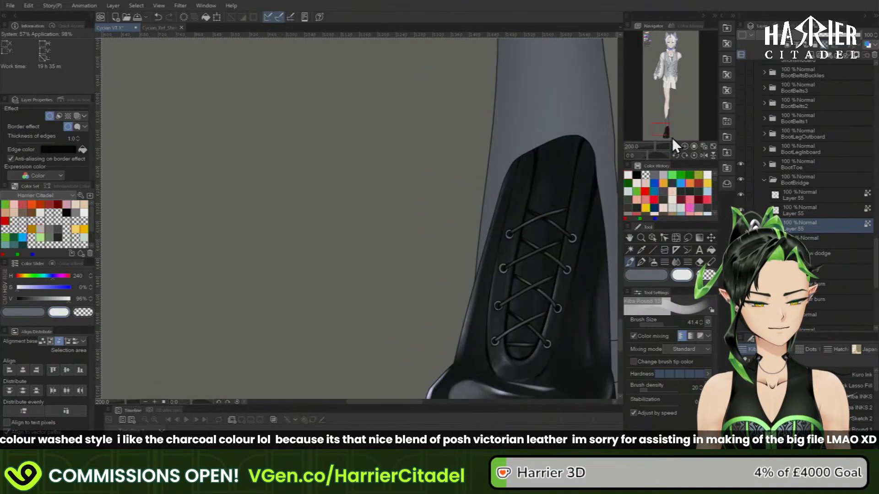
drag(668, 134, 665, 132)
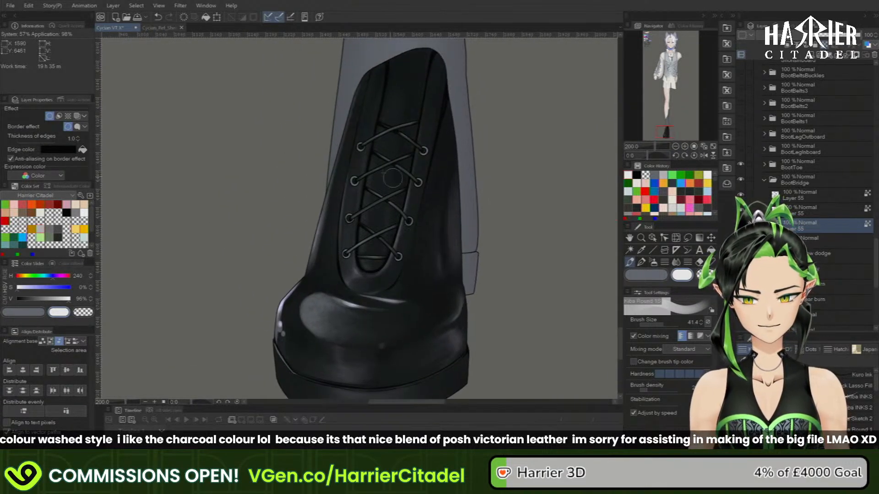
click(661, 325)
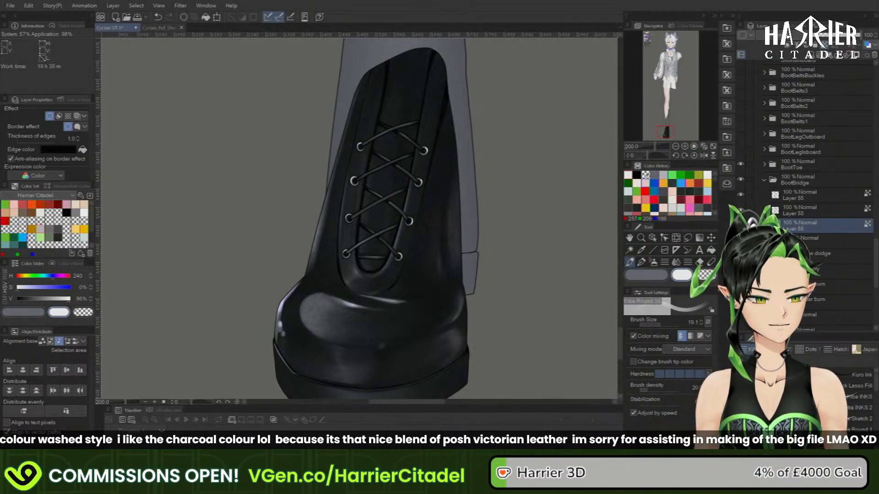
- Switch to black and darken parts of the eyelets with the Kiba Round 15 brush at size 19.1
click(637, 174)
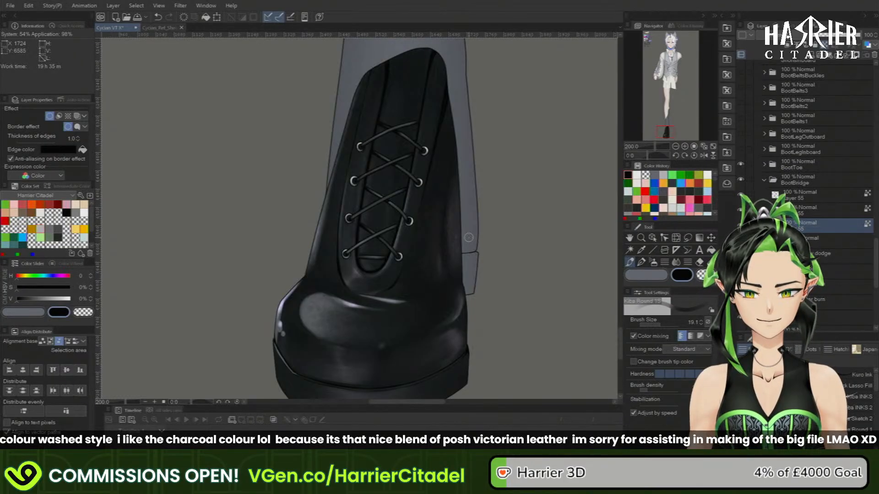
scroll(468, 237, down, 5)
scroll(438, 215, up, 3)
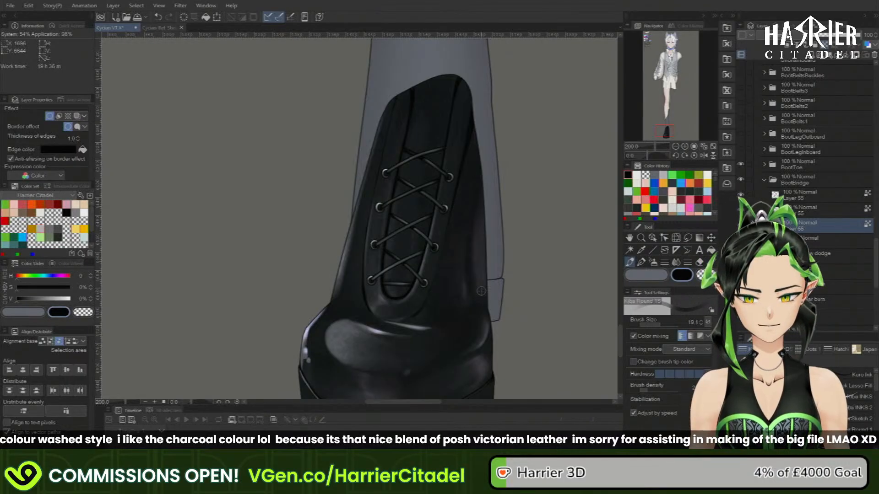
scroll(474, 292, down, 1)
scroll(474, 291, down, 3)
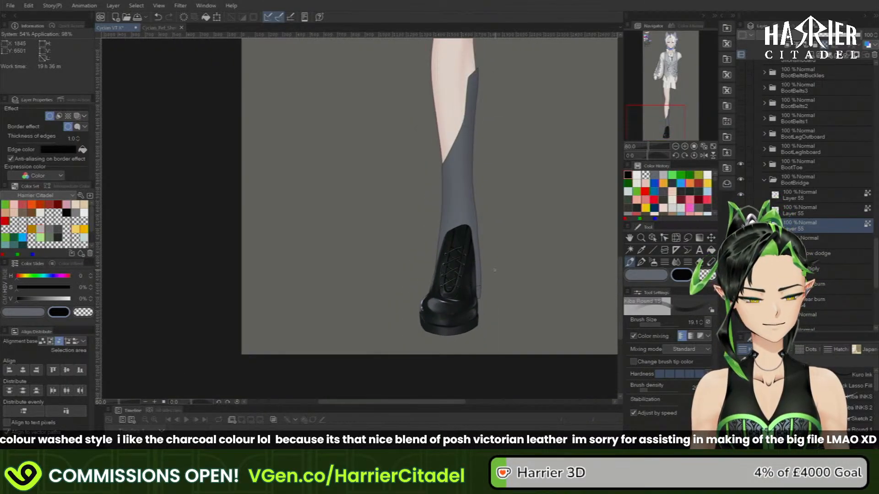
- Collapse the BootBridge and BootHeel folders, and briefly hide the bridge and toe to check what lies beneath
click(765, 180)
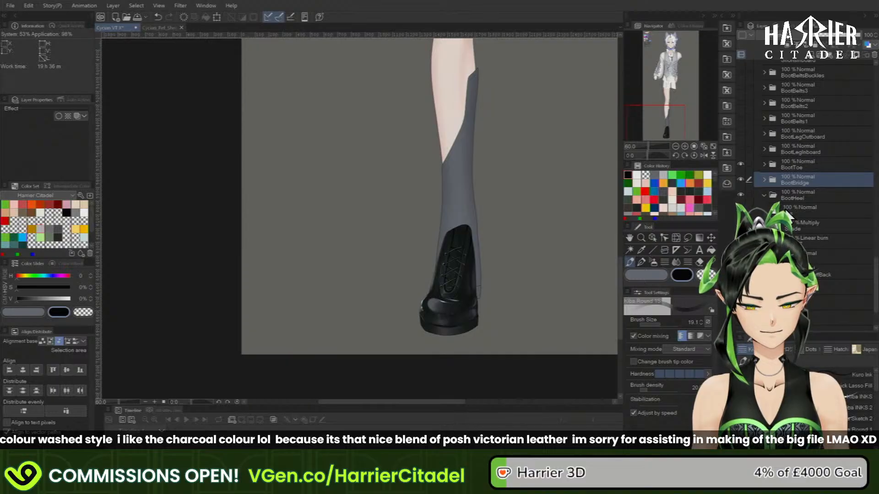
click(764, 195)
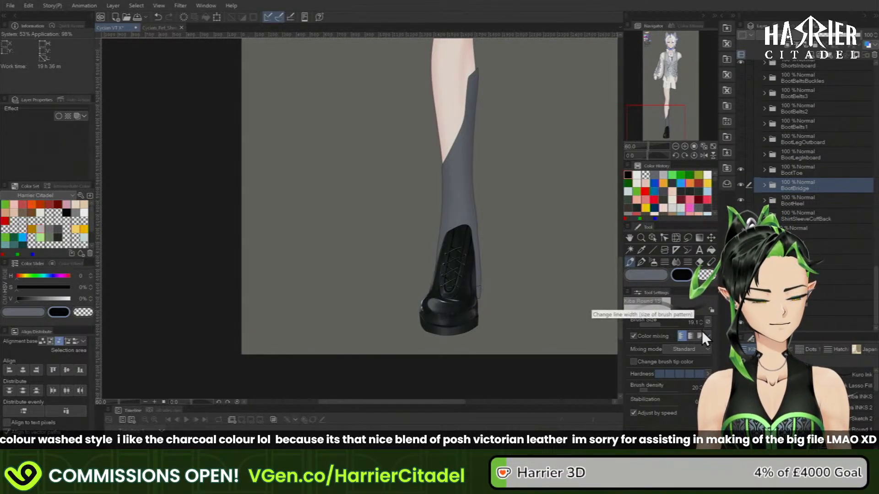
click(740, 185)
click(740, 169)
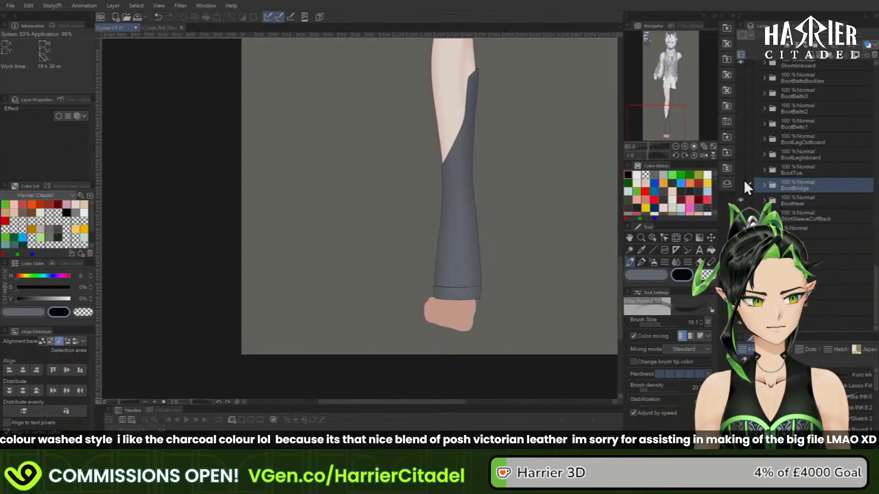
click(740, 170)
click(740, 185)
- Show the BootLegInboard folder and briefly preview the BootLegOutboard folder with it
click(741, 154)
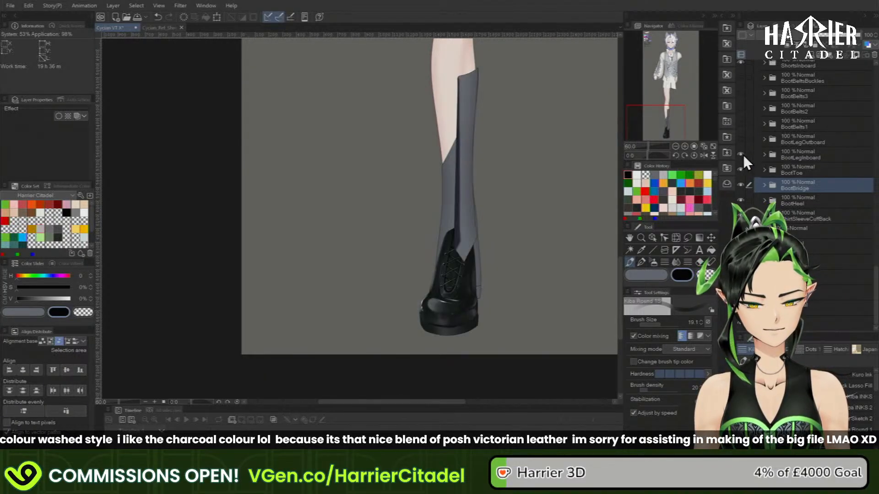
click(740, 139)
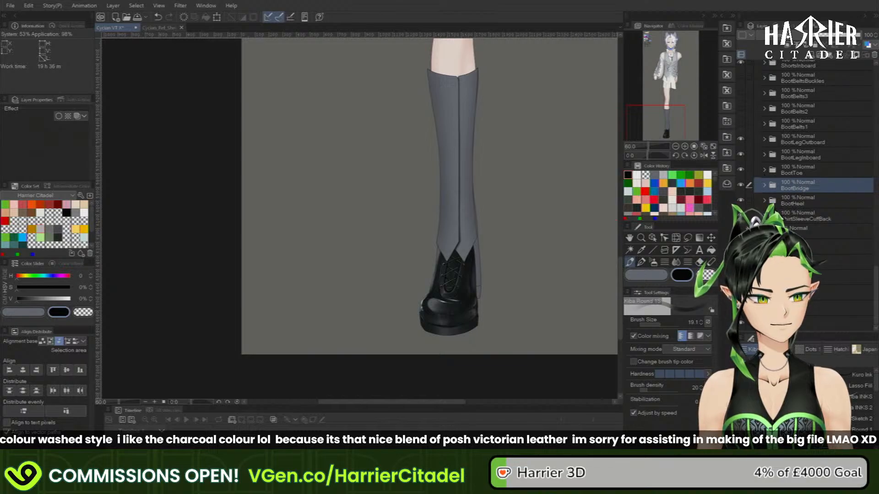
click(742, 139)
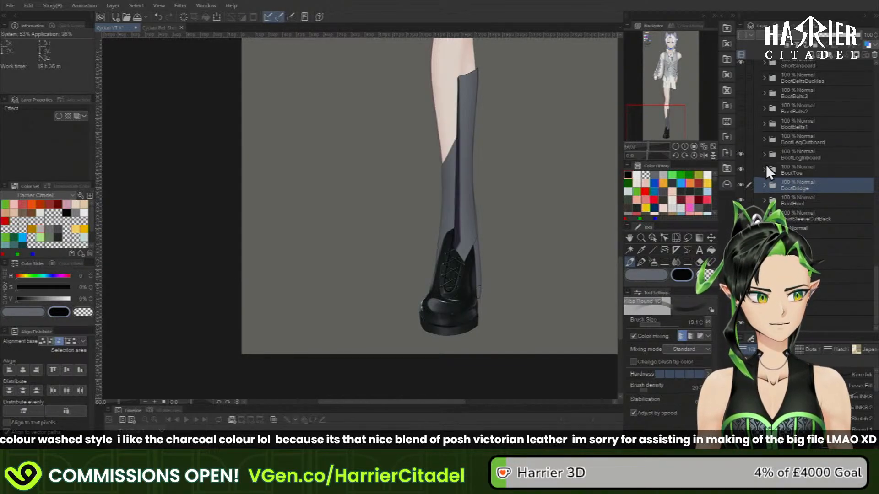
- Add a new layer above the base layer in the BootLegInboard folder and set its blending mode to Linear burn
click(764, 154)
click(811, 232)
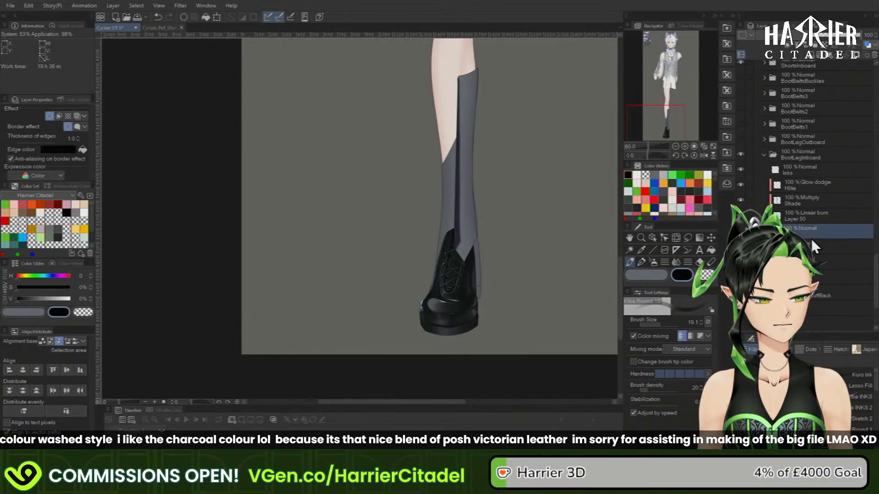
click(812, 55)
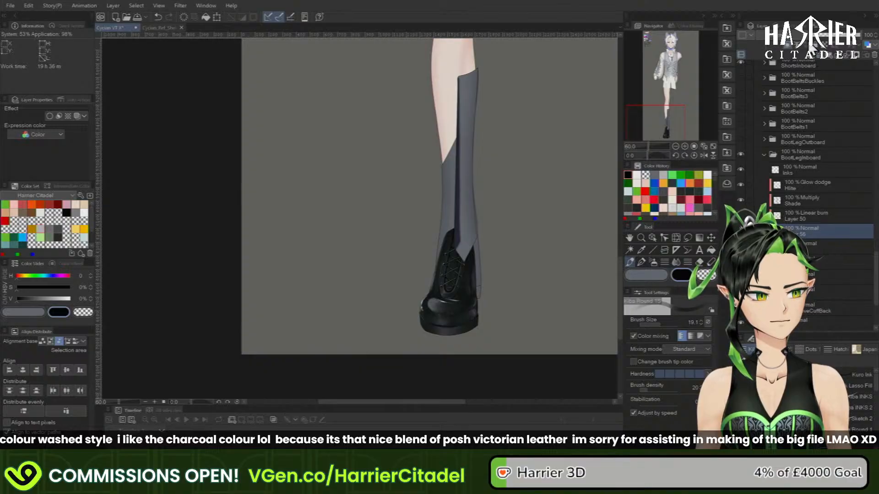
click(797, 36)
click(792, 82)
- Darken the whole inboard boot leg in light purple-grey with the textured brush at size 235.4
click(661, 275)
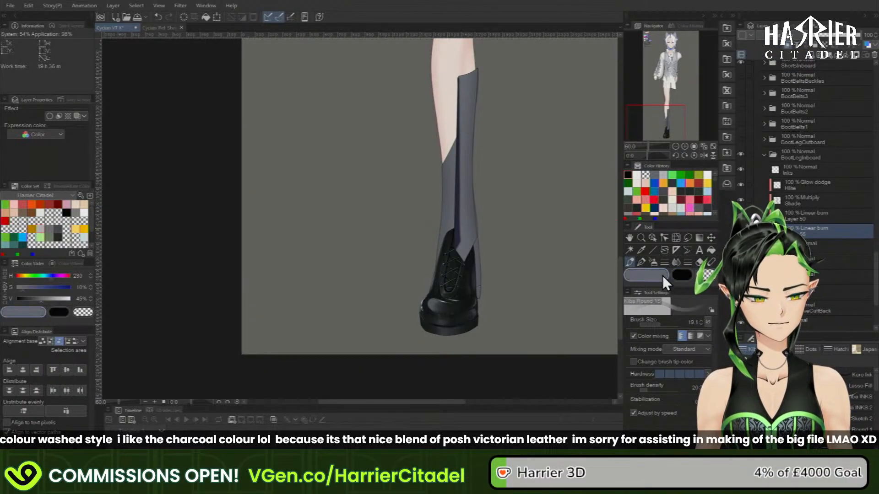
click(663, 176)
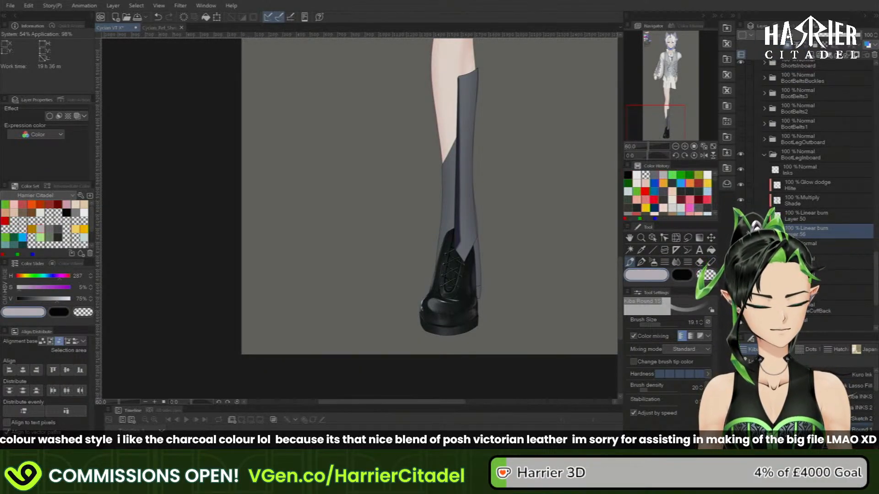
click(751, 361)
mouse_move(472, 69)
mouse_down()
mouse_move(466, 121)
mouse_move(484, 327)
mouse_up()
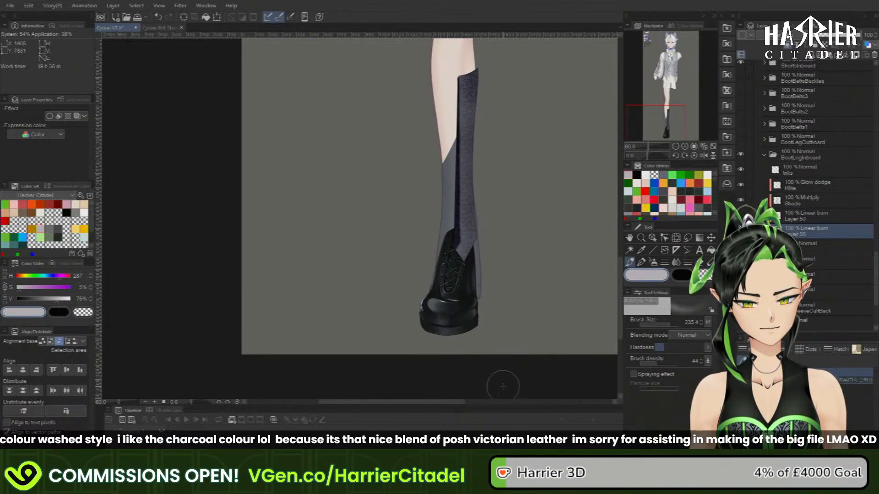
- Lock the transparent pixels of Layer 50 in the BootLegInboard folder and fill its shading with grey-blue
click(822, 220)
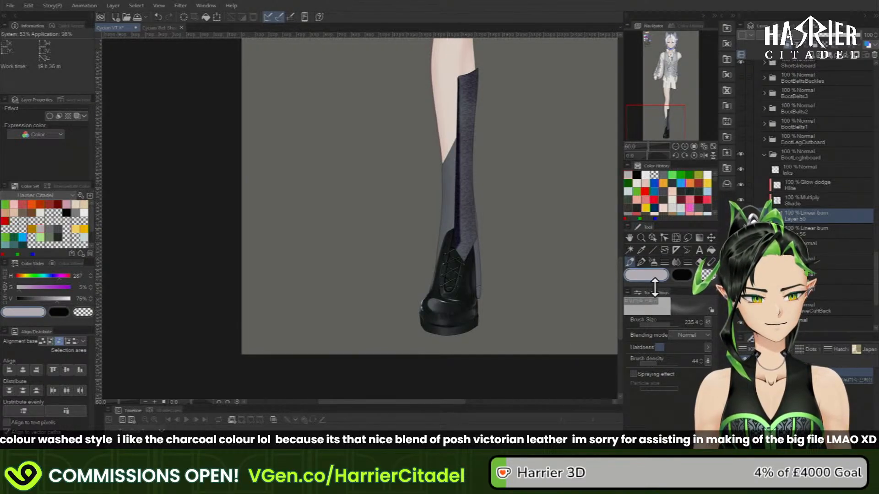
click(660, 179)
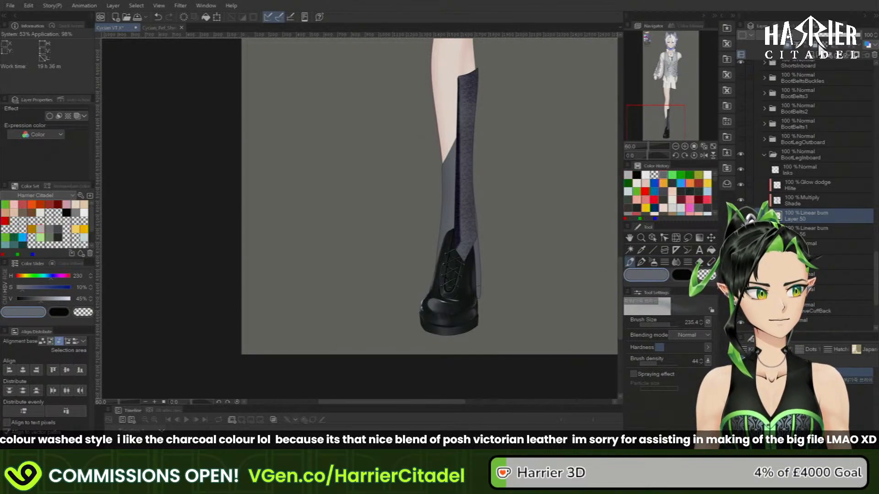
click(826, 45)
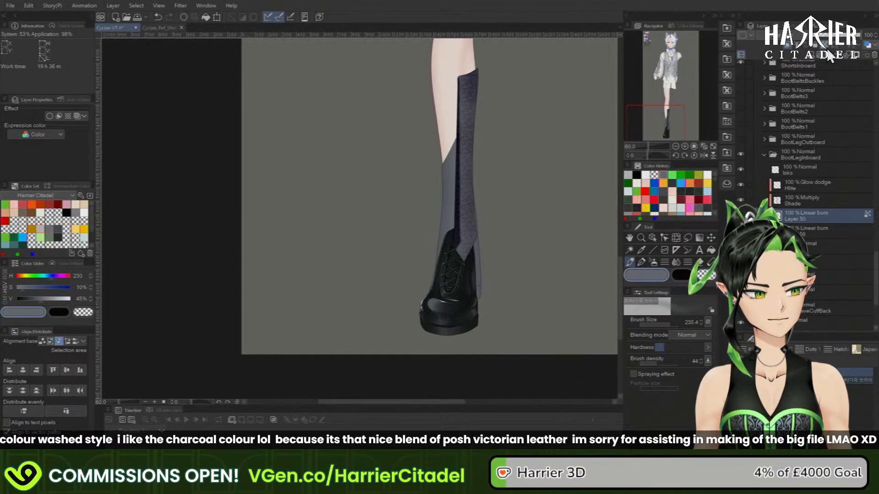
click(207, 20)
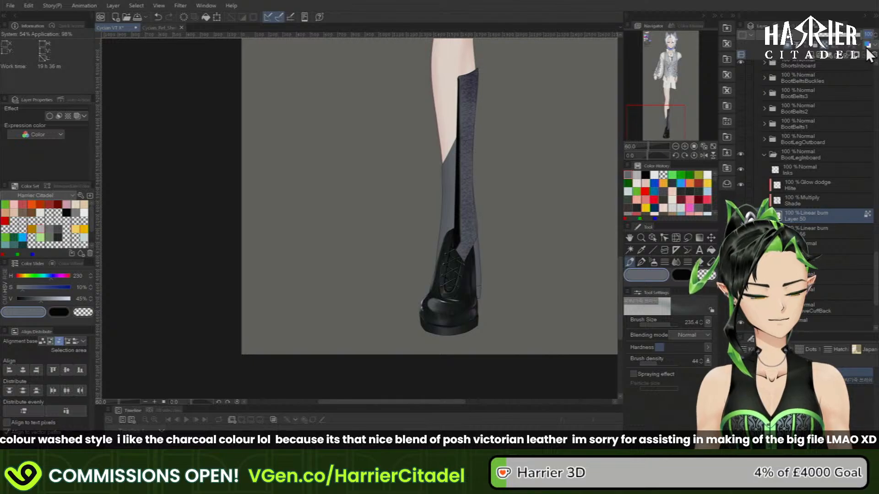
- Set Layer 50's opacity to 80% and show the BootLegOutboard folder
text(80)
key(Return)
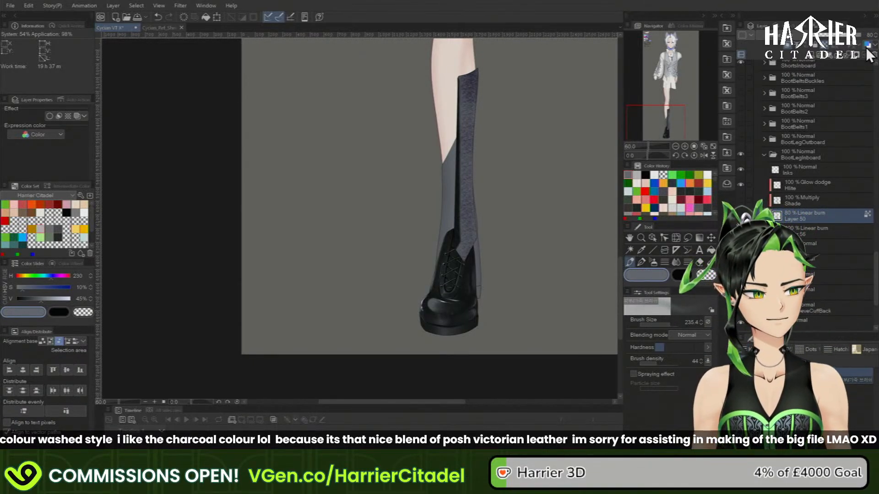
click(741, 139)
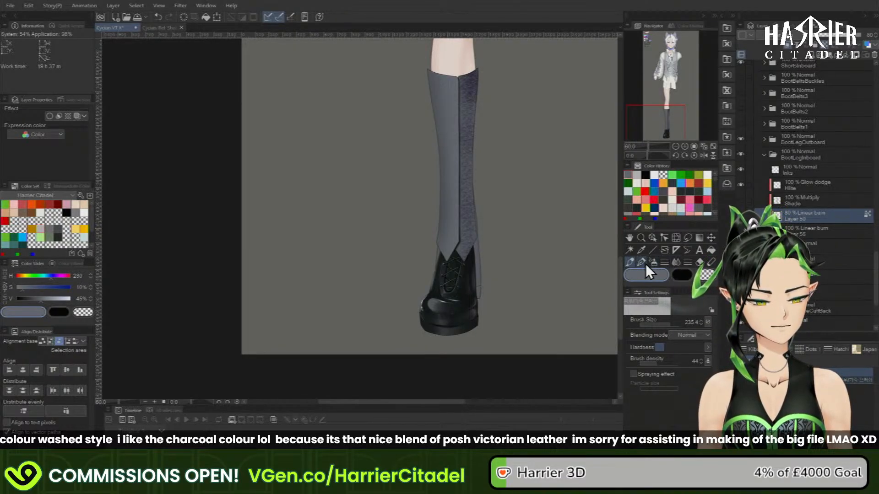
- Deepen the shading of the inboard boot leg on Layer 50 with the grey-blue Kiba Round brush at size 95.4
click(629, 263)
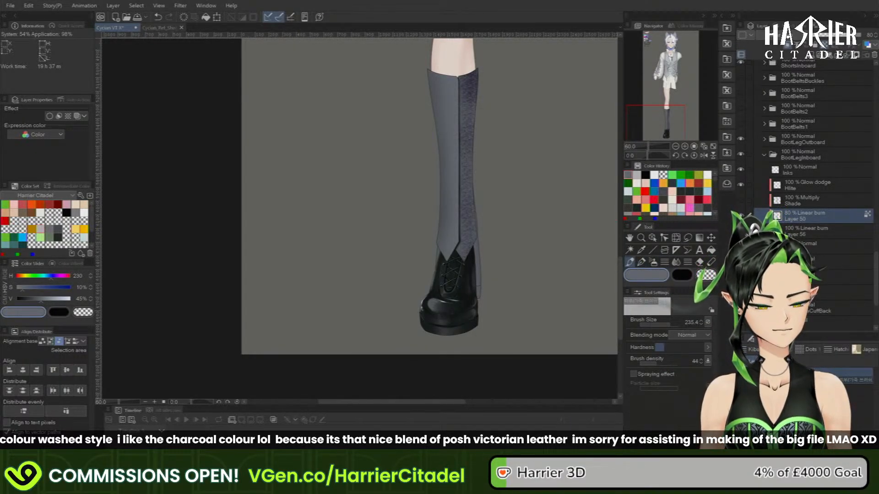
click(629, 262)
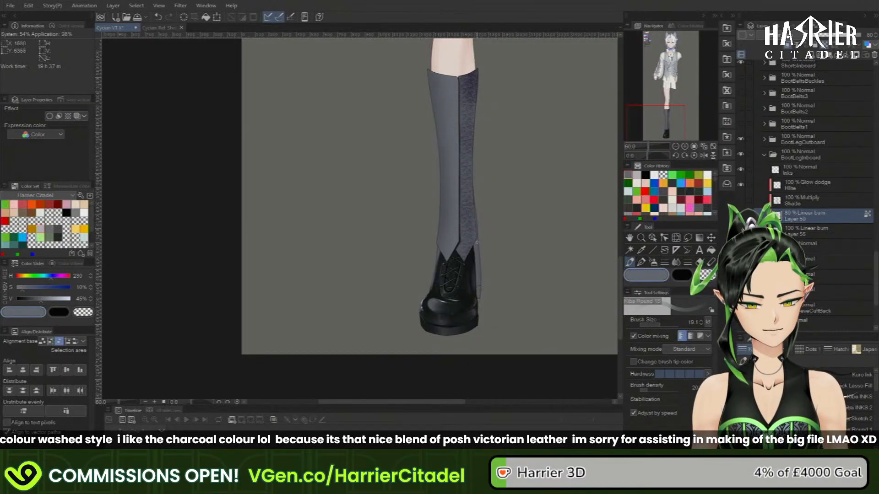
click(666, 324)
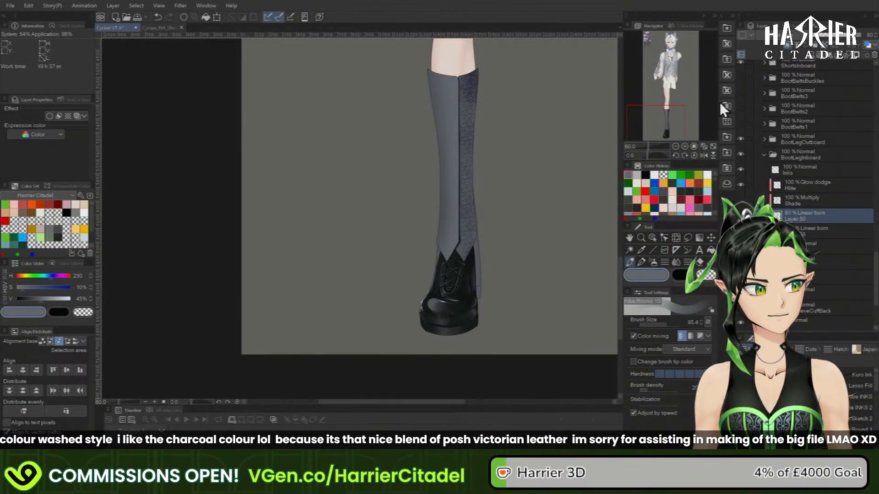
drag(479, 105, 481, 220)
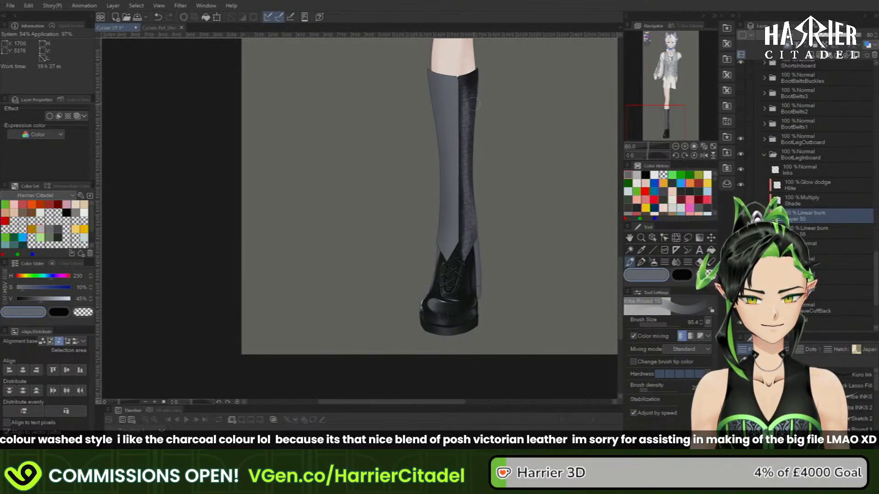
drag(473, 105, 472, 170)
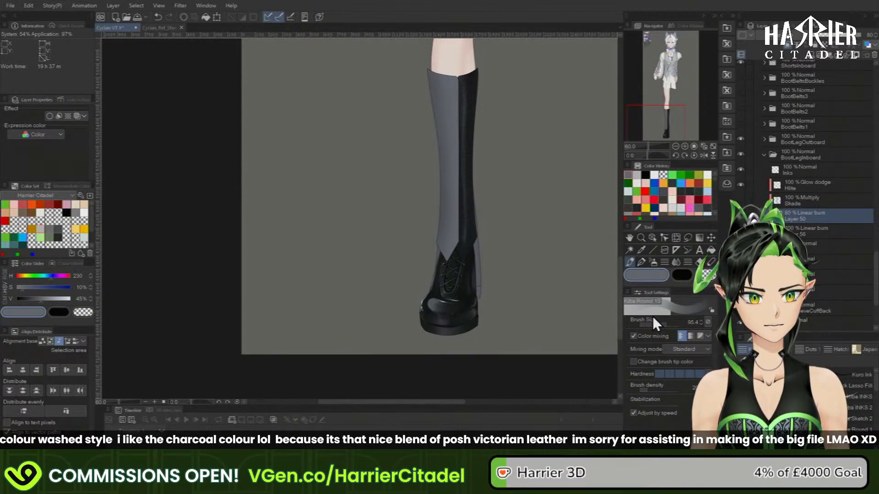
- Paint a light purple-grey vertical highlight down the inboard boot leg on its Hilite layer and trim it with transparent colour
mouse_move(679, 122)
mouse_down()
mouse_move(678, 108)
mouse_move(676, 115)
mouse_up()
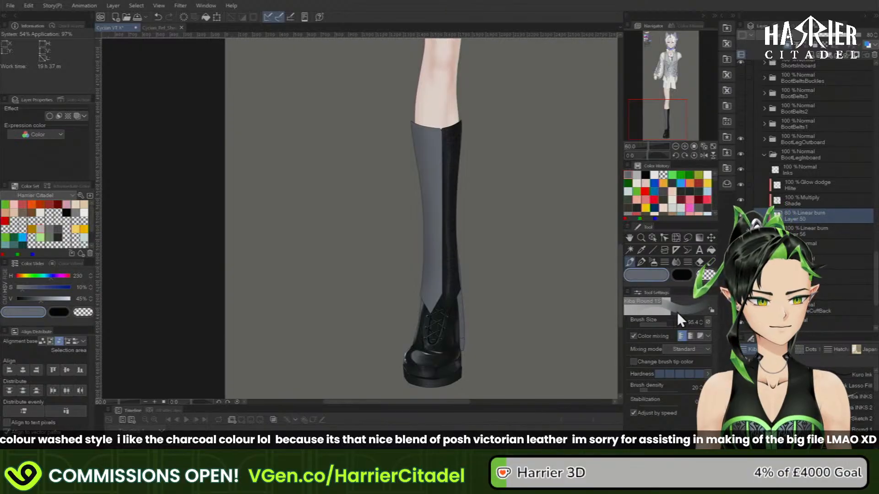
click(814, 184)
click(681, 276)
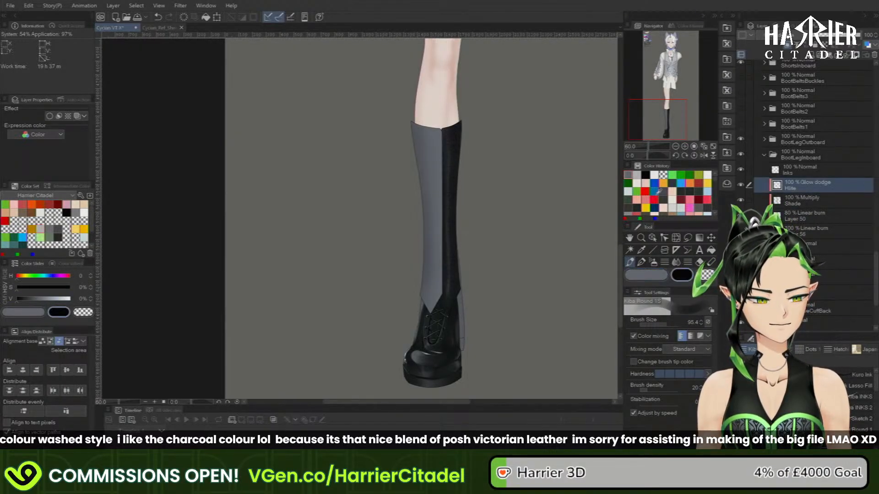
click(637, 176)
drag(455, 139, 450, 291)
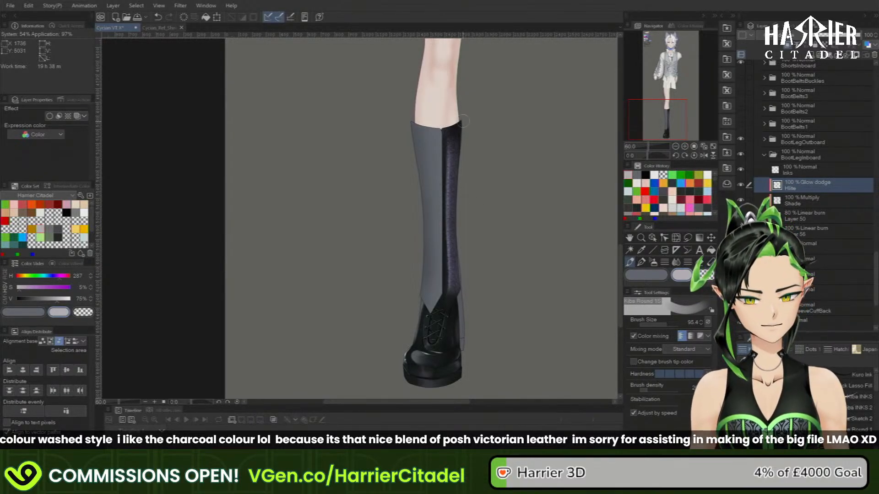
key(c)
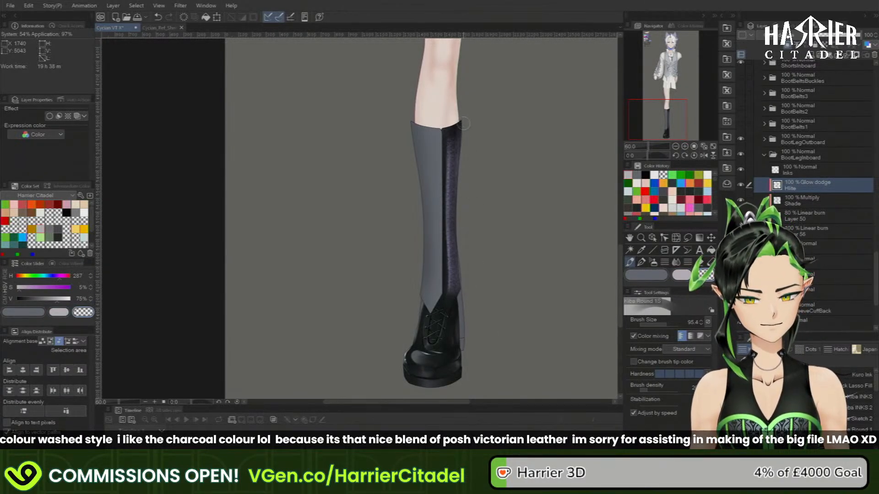
drag(461, 136, 459, 253)
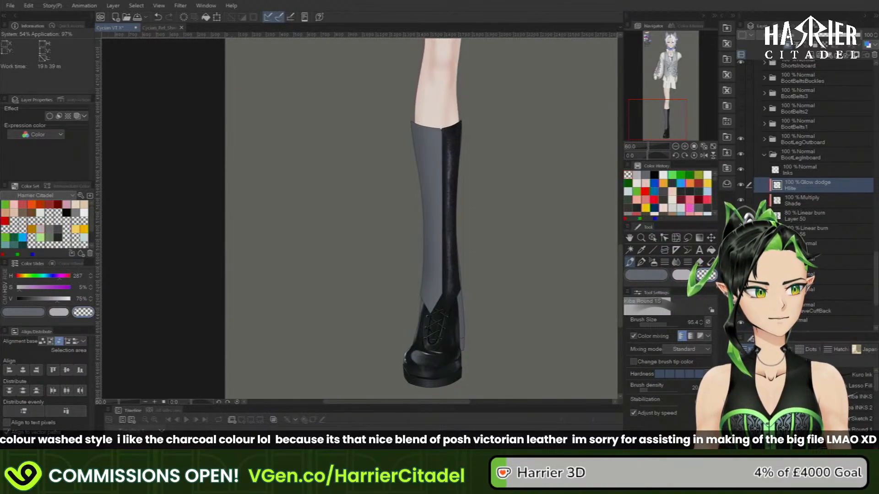
- Examine the boot design on the Cycian_Ref_Sheet reference image and return to the illustration
mouse_move(878, 303)
mouse_down()
mouse_move(868, 130)
mouse_move(877, 307)
mouse_move(877, 292)
mouse_up()
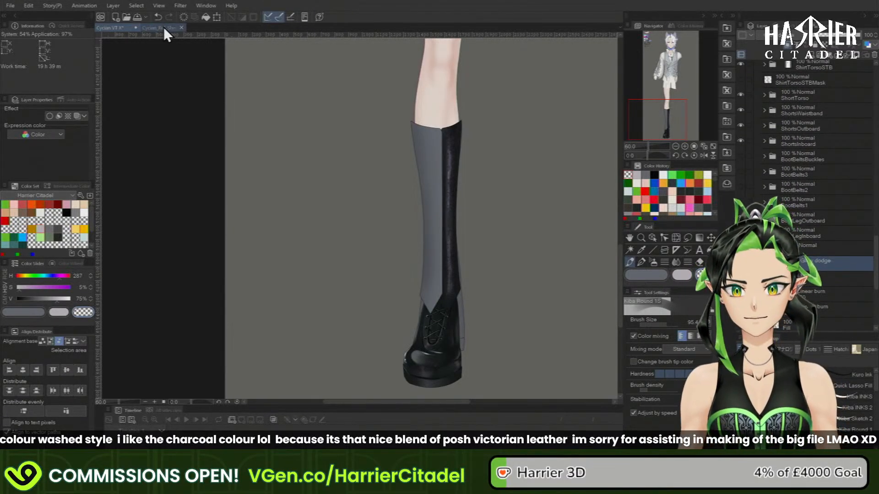
click(161, 28)
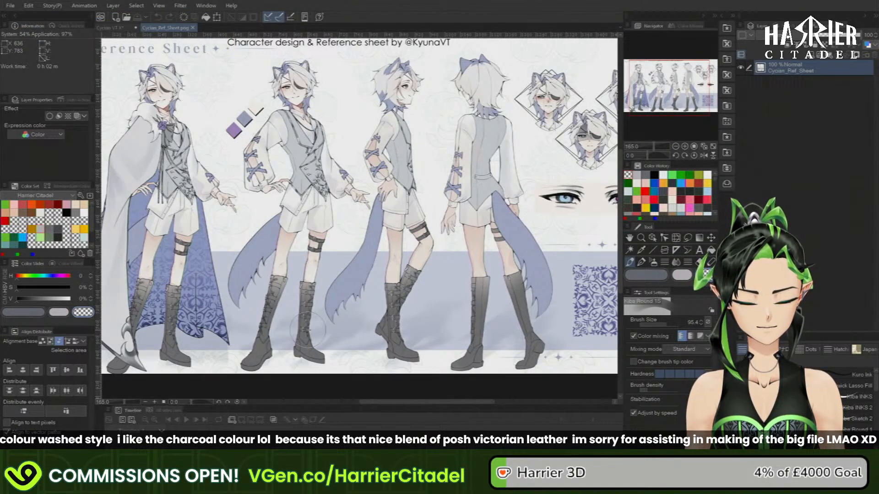
click(123, 28)
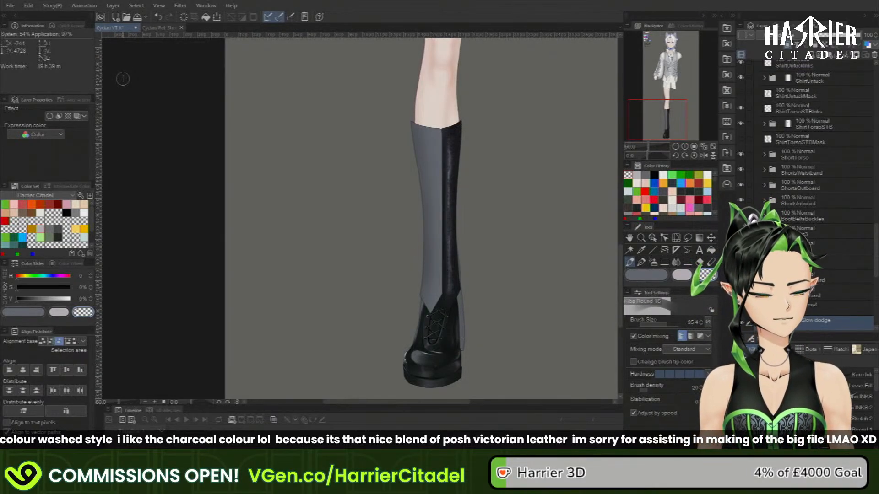
- Make the Fill layer in the BootBelts1 folder active with the grey-blue Hard Round pen, and hide the inboard leg's Layer 50
click(799, 262)
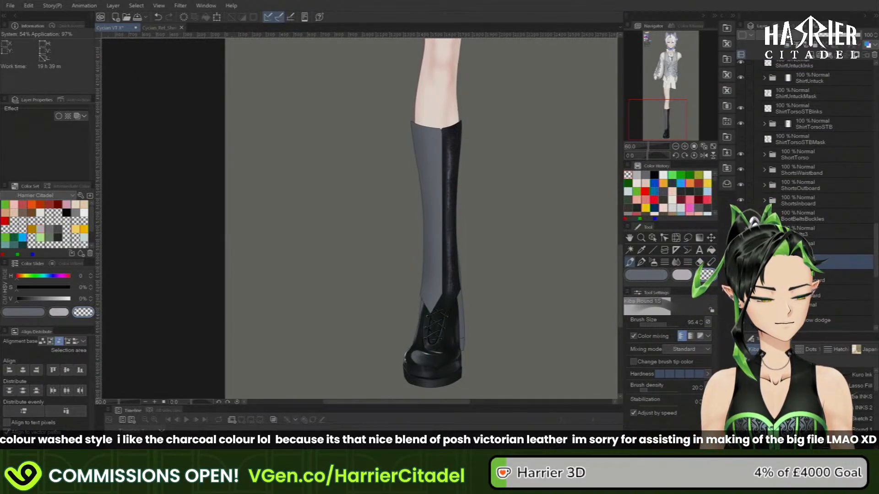
click(819, 322)
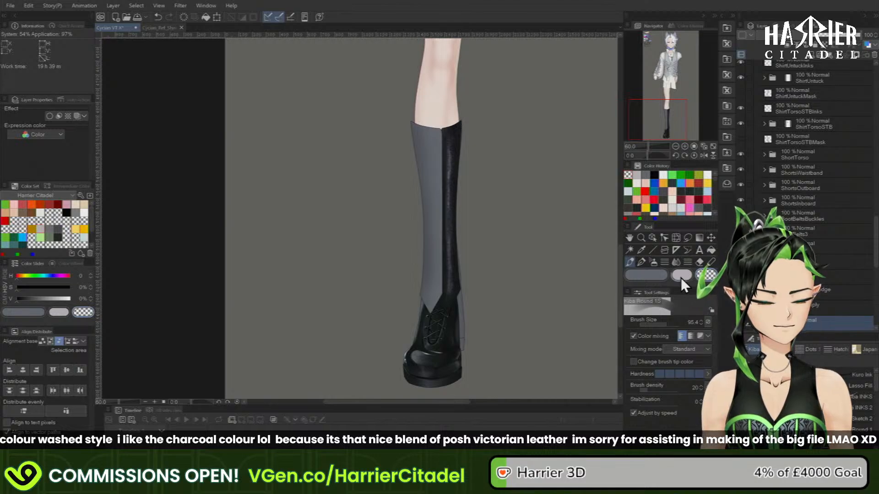
click(659, 273)
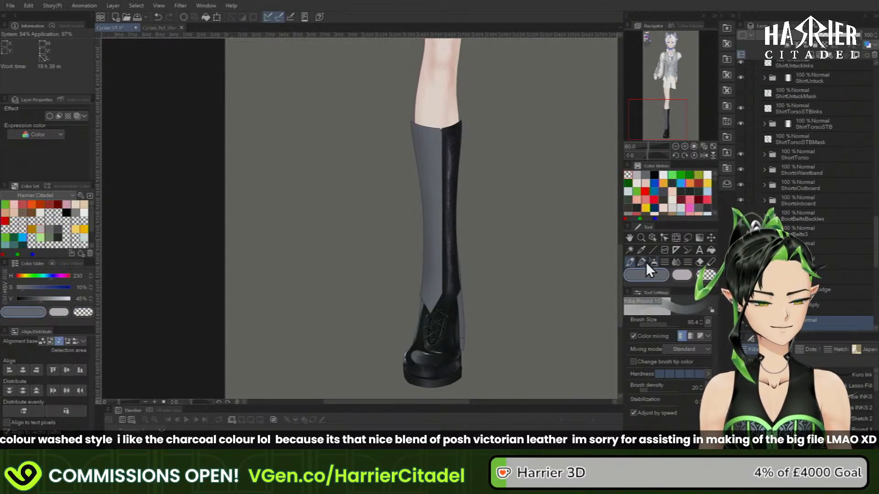
key(p)
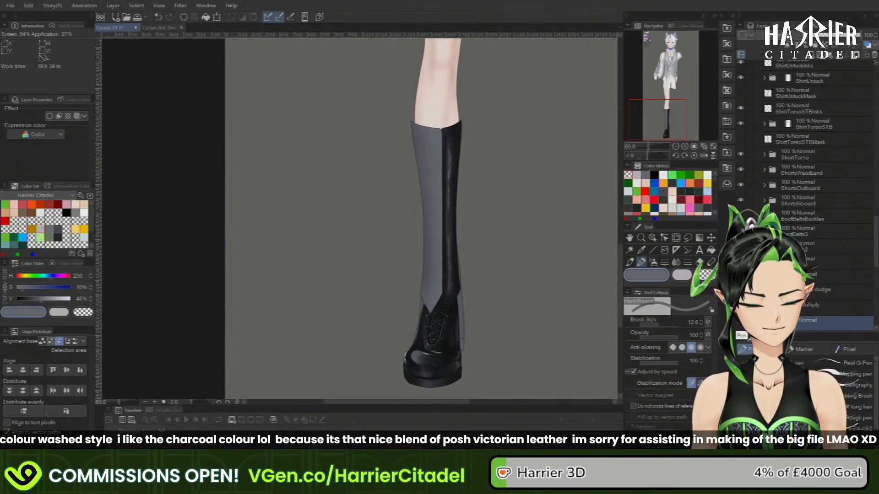
click(163, 28)
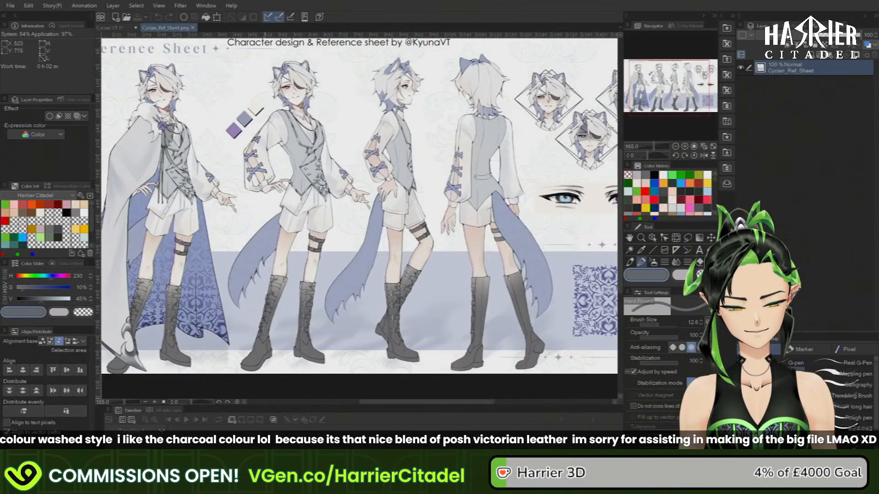
click(122, 28)
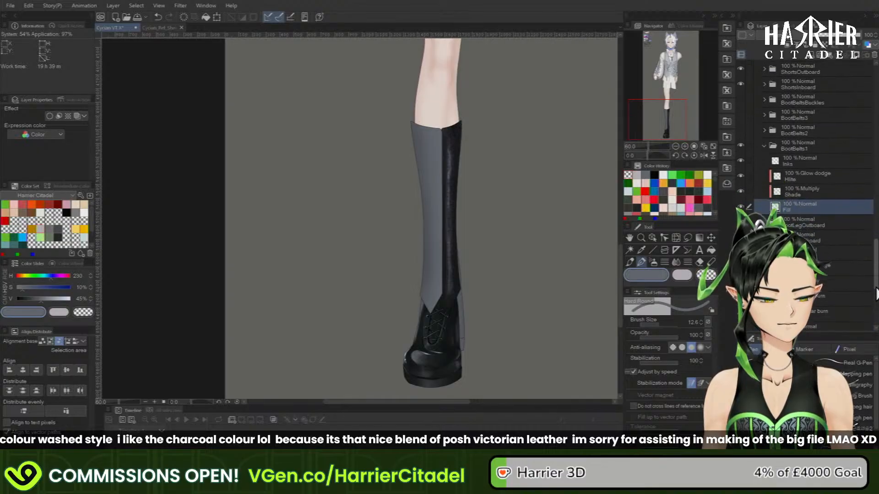
scroll(857, 296, down, 3)
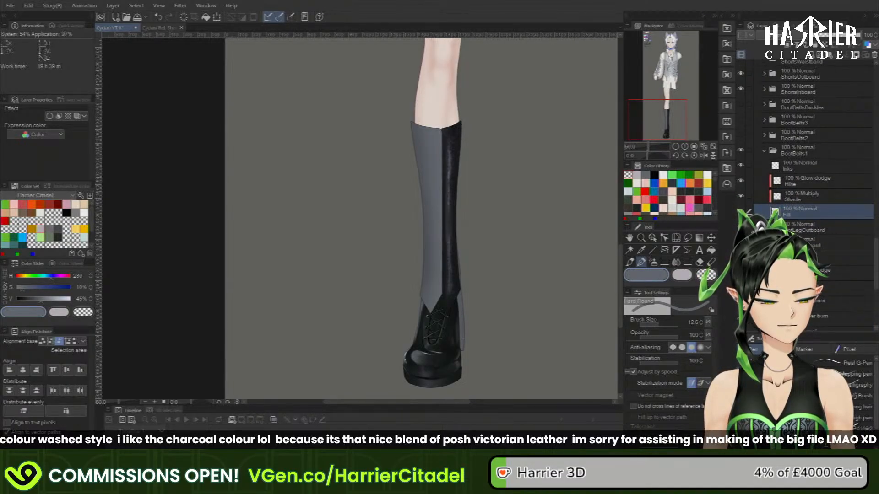
click(741, 304)
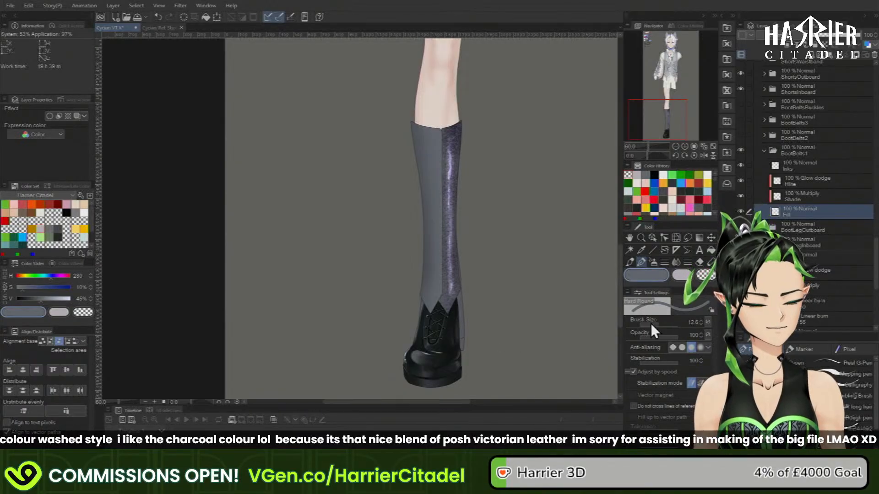
- Set the Hard Round pen to size 79.8 and try a horizontal belt stroke across the lower boot leg
drag(650, 323, 666, 325)
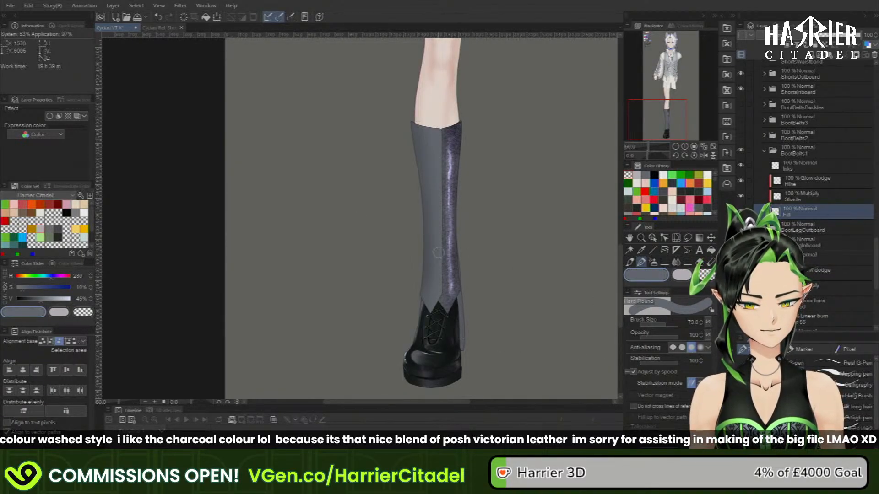
drag(414, 248, 460, 248)
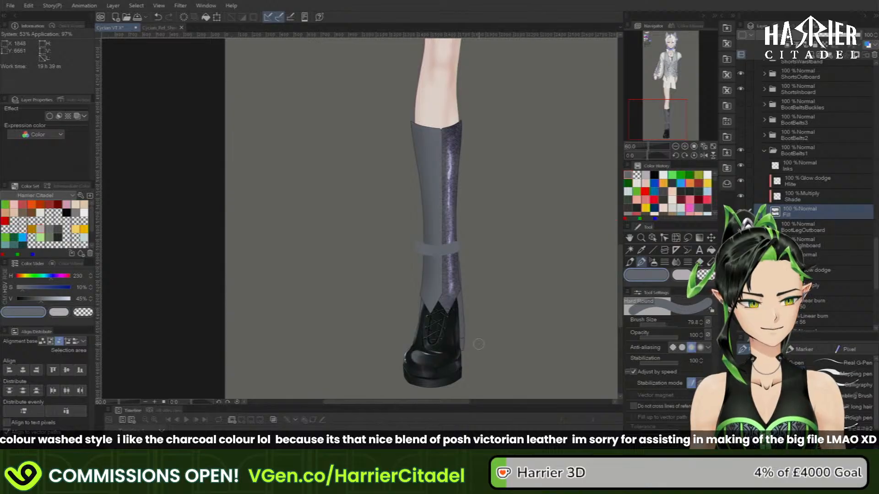
key(ctrl+z)
- Give the BootBelts1 Fill layer a black border effect with an edge thickness of 1.0
click(50, 116)
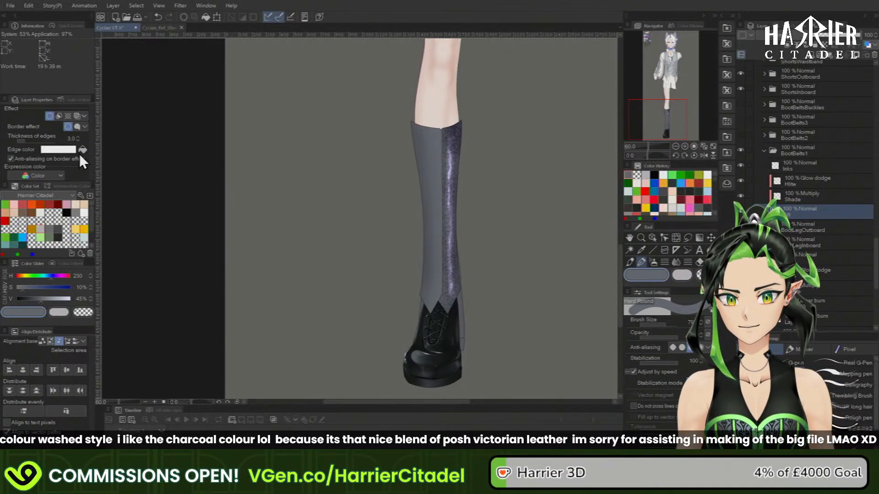
click(73, 152)
click(524, 367)
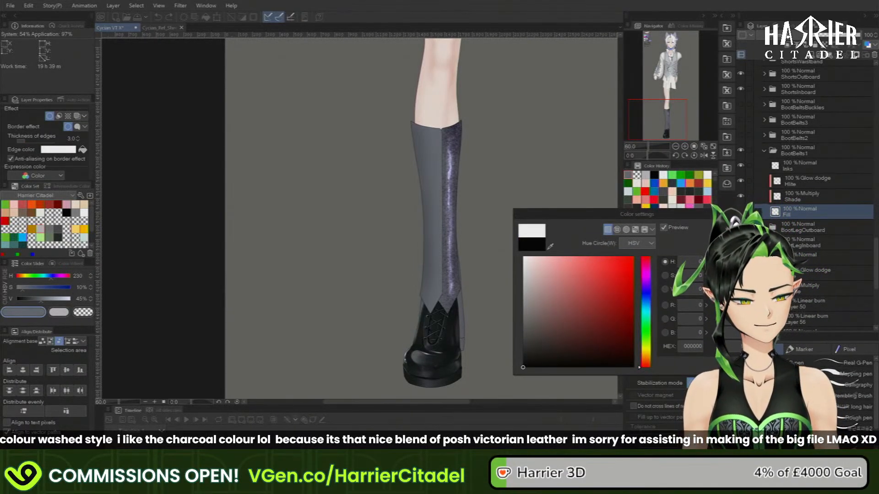
click(735, 228)
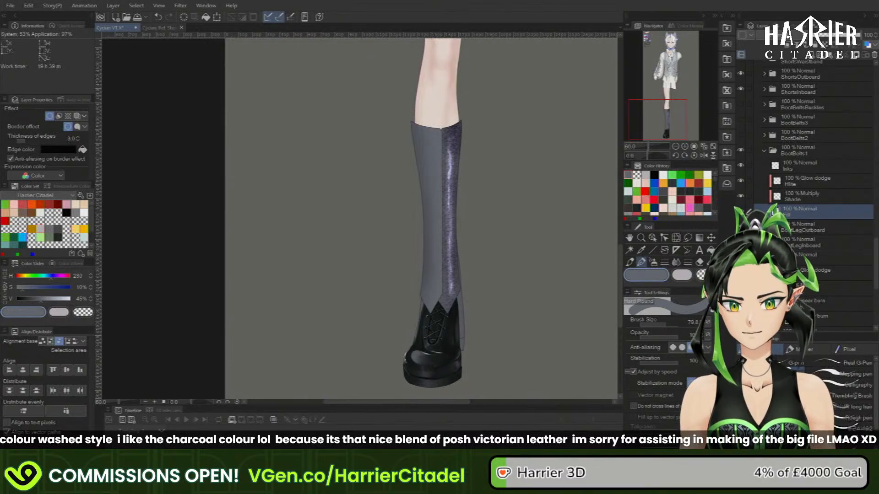
click(78, 141)
click(78, 140)
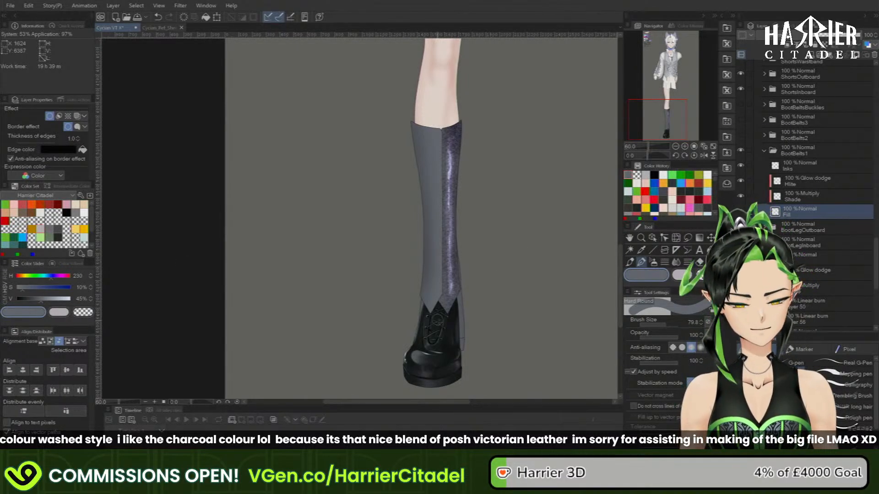
- Draw four evenly spaced grey-blue horizontal belts across the boot leg, from above the ankle to just below the cuff
drag(417, 275, 466, 275)
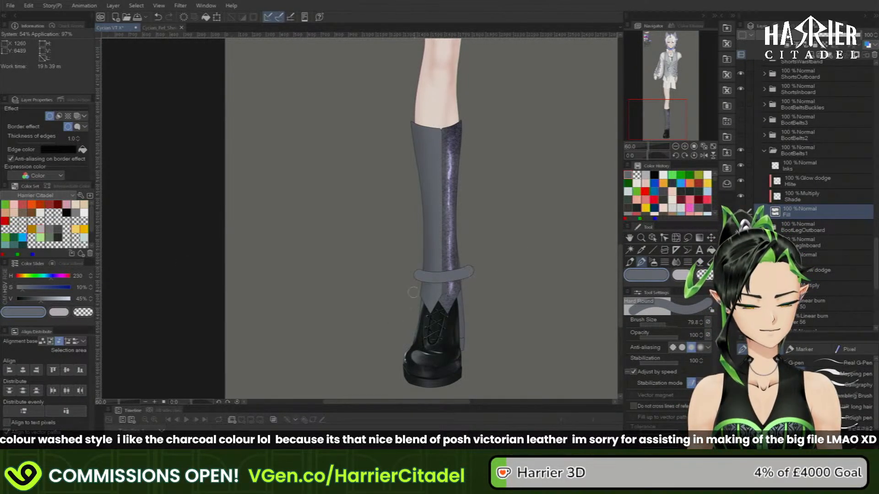
drag(414, 232, 460, 230)
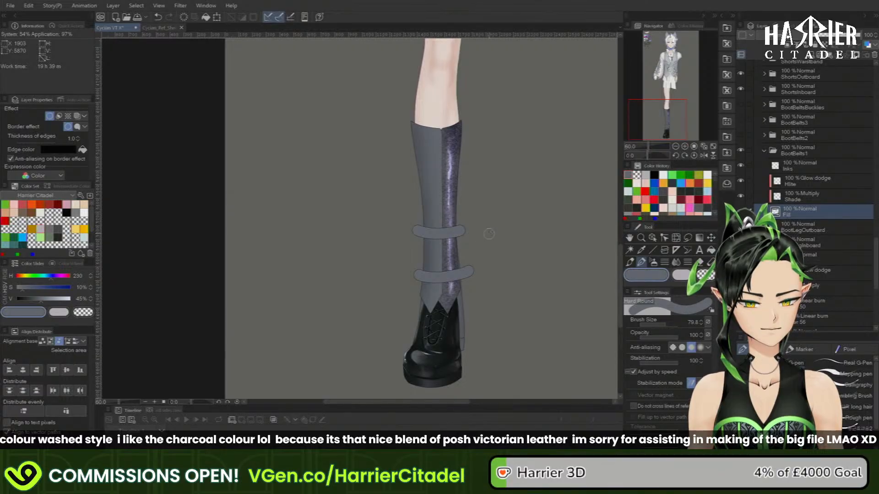
drag(414, 190, 471, 191)
key(ctrl+z)
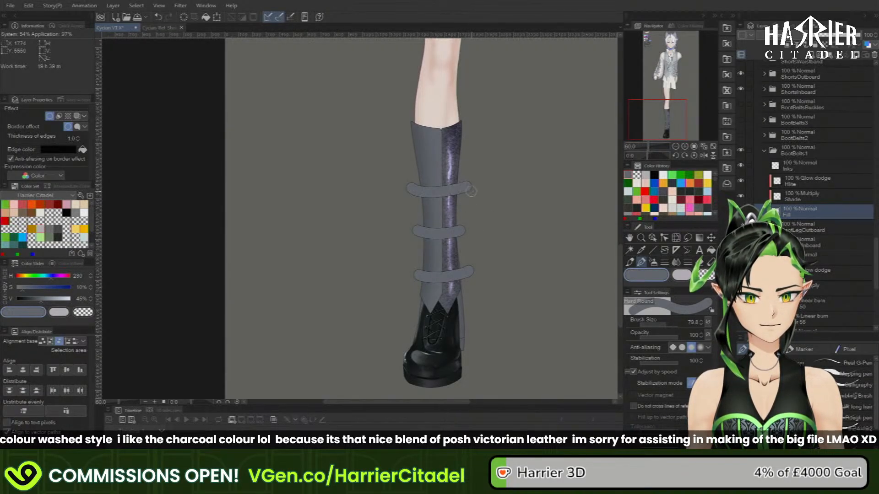
drag(406, 141, 474, 140)
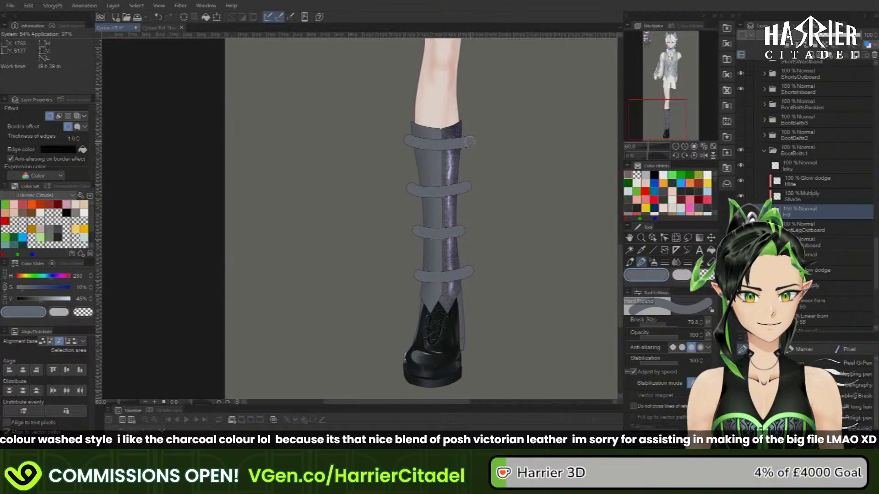
key(ctrl+z)
drag(403, 148, 473, 147)
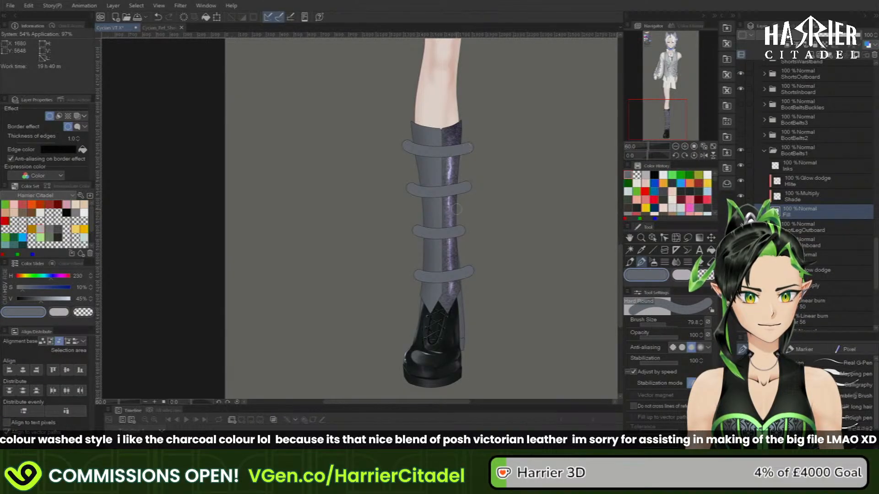
- Erase the belt ends that overhang both sides of the boot leg using transparent colour
key(c)
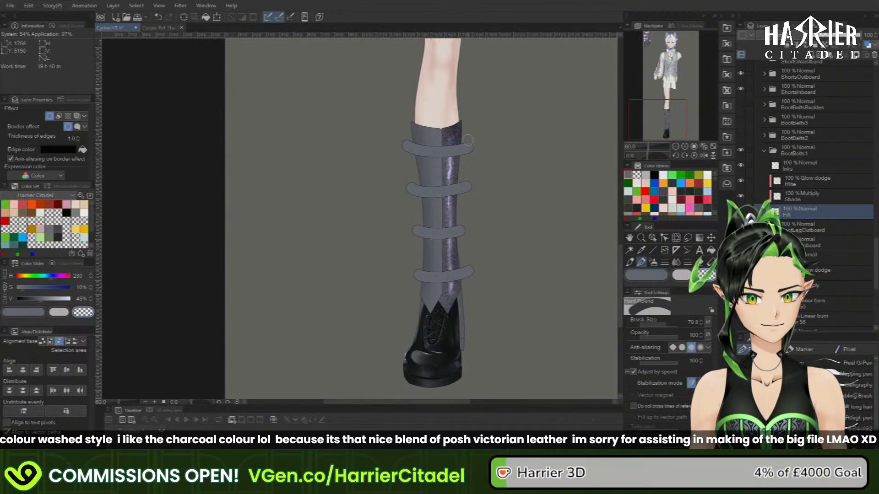
click(470, 137)
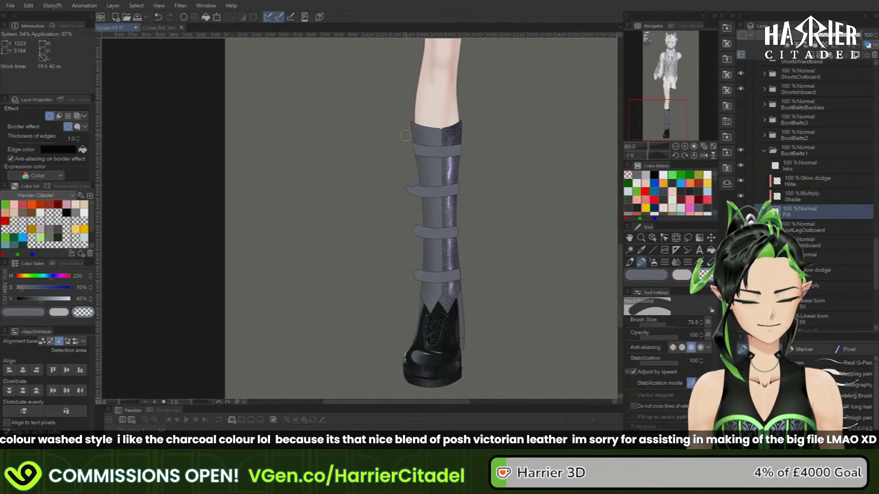
drag(411, 172, 413, 195)
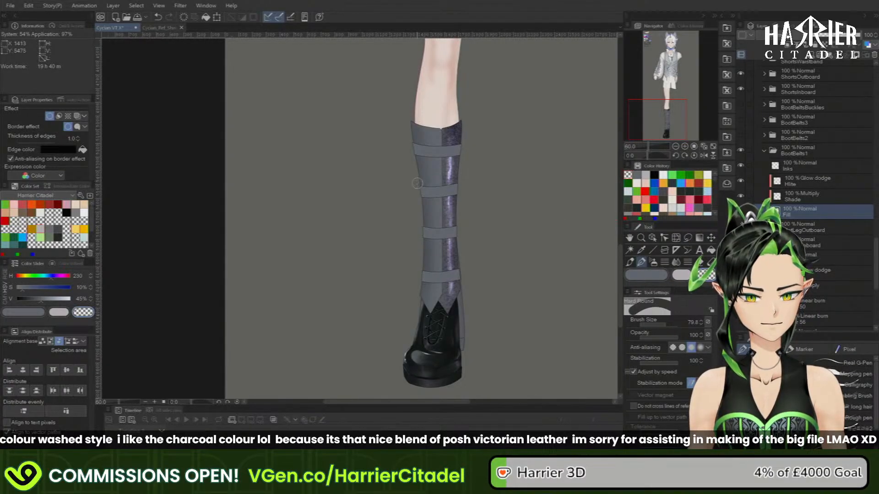
- Erase the second belt from the top and the lowest belt from the boot leg using transparent colour
drag(430, 198, 457, 192)
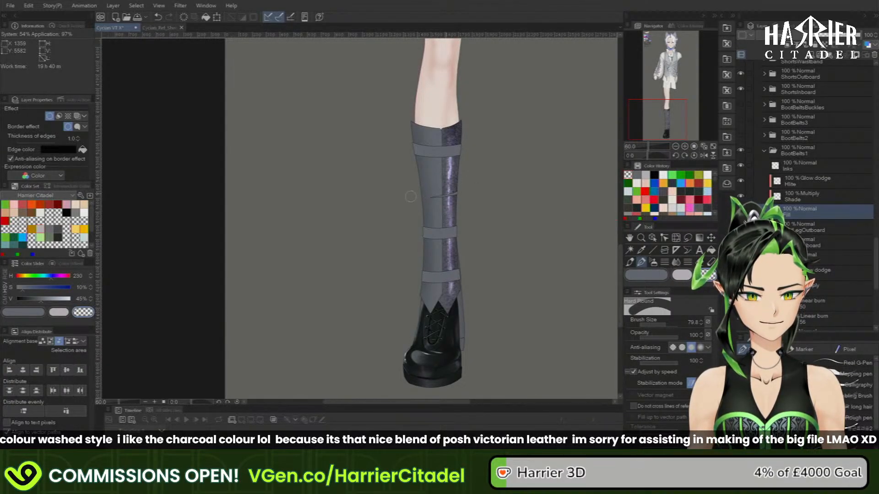
key(ctrl+z)
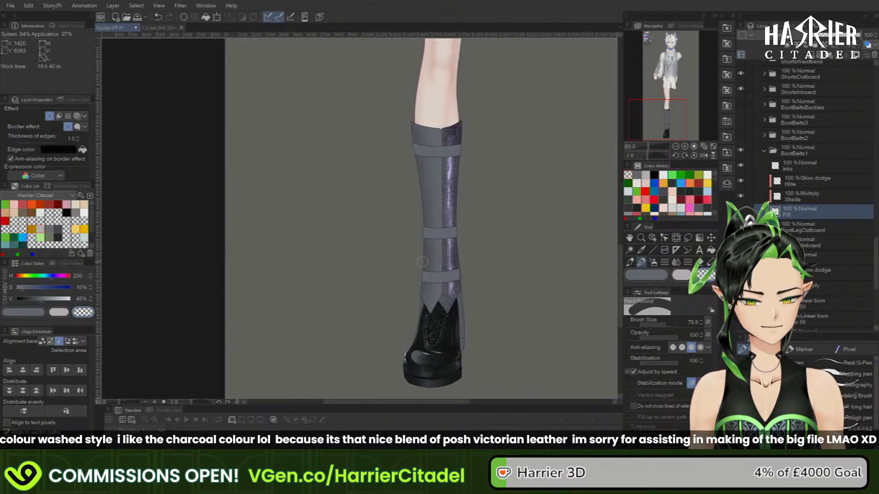
drag(427, 281, 458, 274)
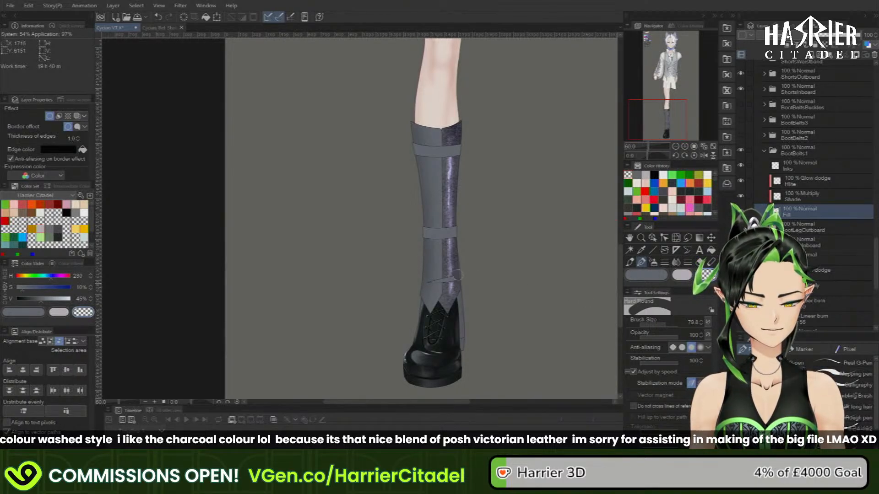
key(ctrl+z)
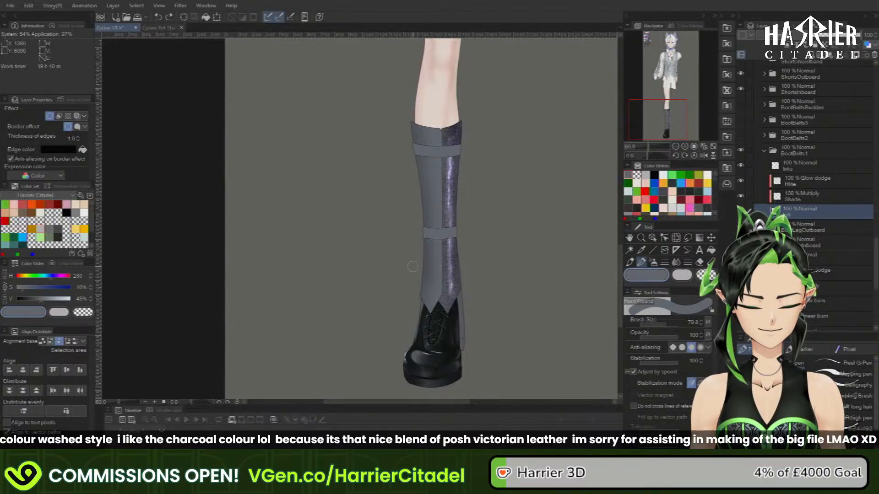
- Redraw the lowest belt and the second belt as grey-blue horizontal strokes across the boot leg, undoing strokes until each fits
mouse_move(412, 267)
mouse_down()
mouse_move(462, 273)
mouse_move(485, 265)
mouse_up()
key(ctrl+z)
drag(414, 266, 474, 266)
key(ctrl+z)
drag(414, 266, 470, 269)
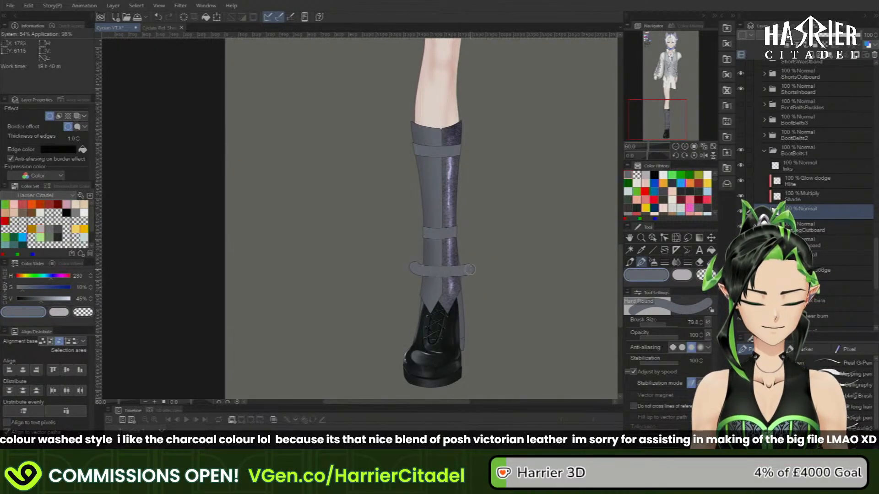
drag(409, 188, 488, 192)
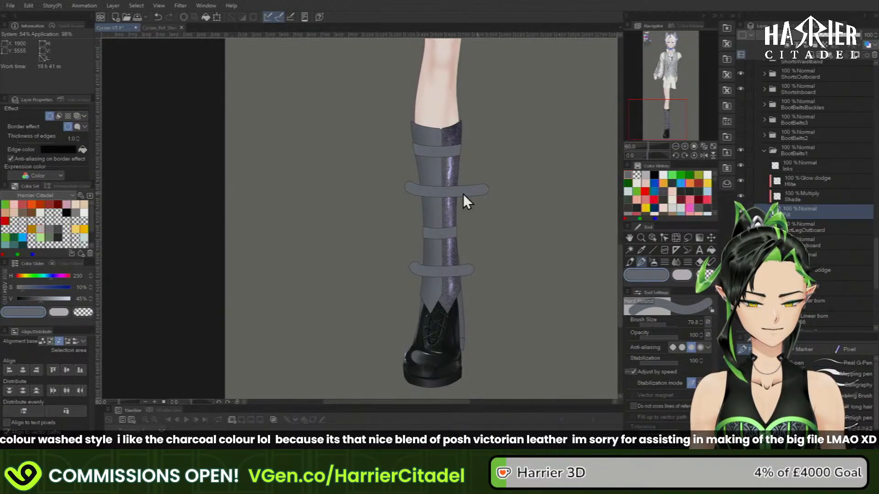
key(ctrl+z)
drag(408, 188, 473, 191)
key(ctrl+z)
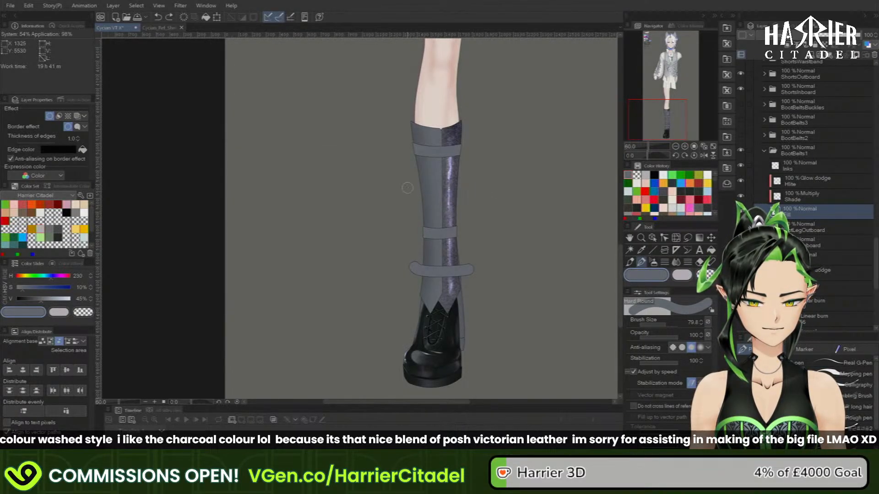
drag(408, 187, 468, 192)
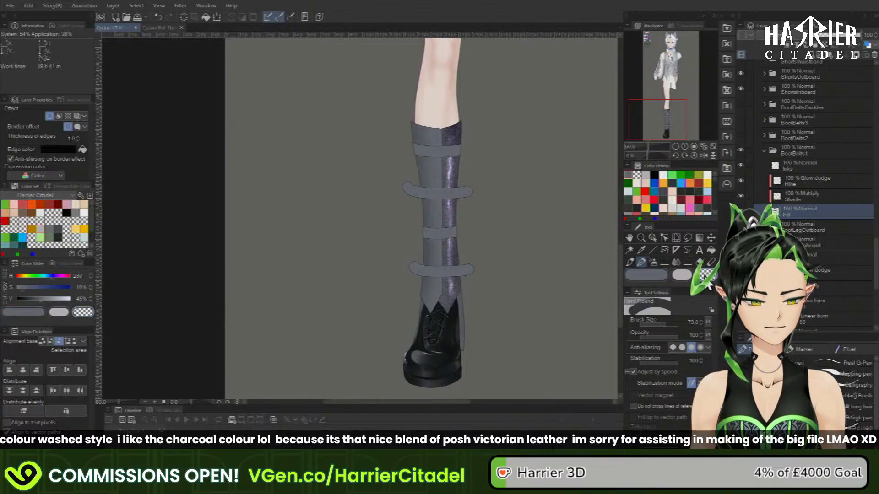
- Erase the ends of the two redrawn belts that overhang both sides of the boot leg using transparent colour
drag(465, 264, 464, 259)
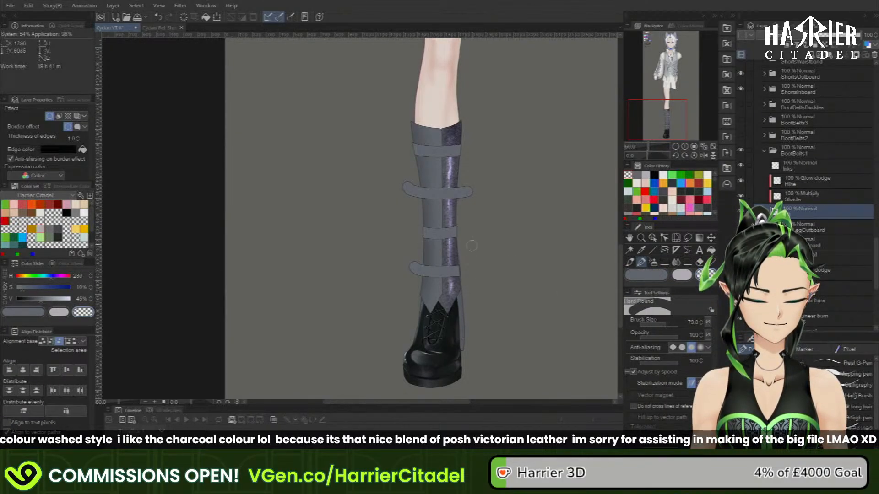
key(ctrl+z)
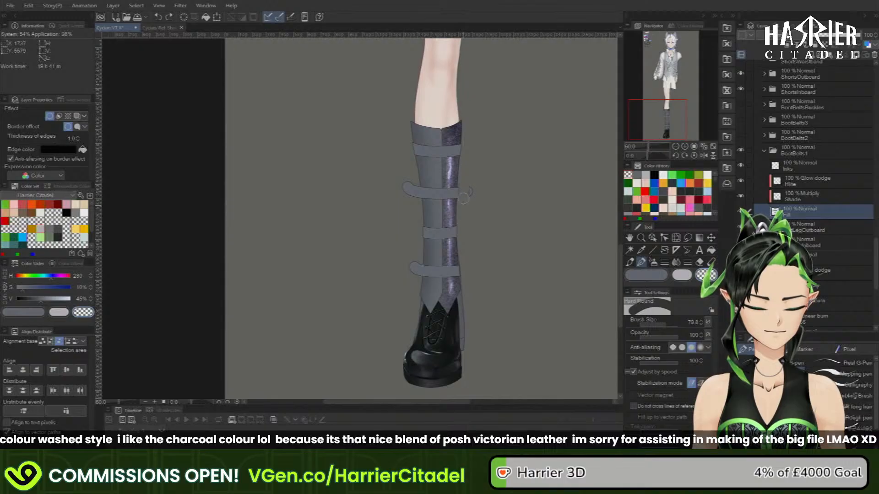
drag(463, 198, 464, 184)
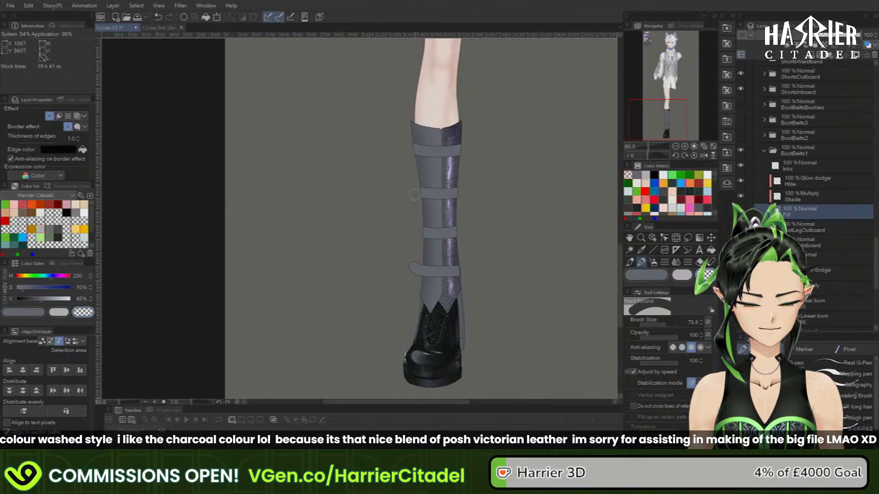
key(ctrl+z)
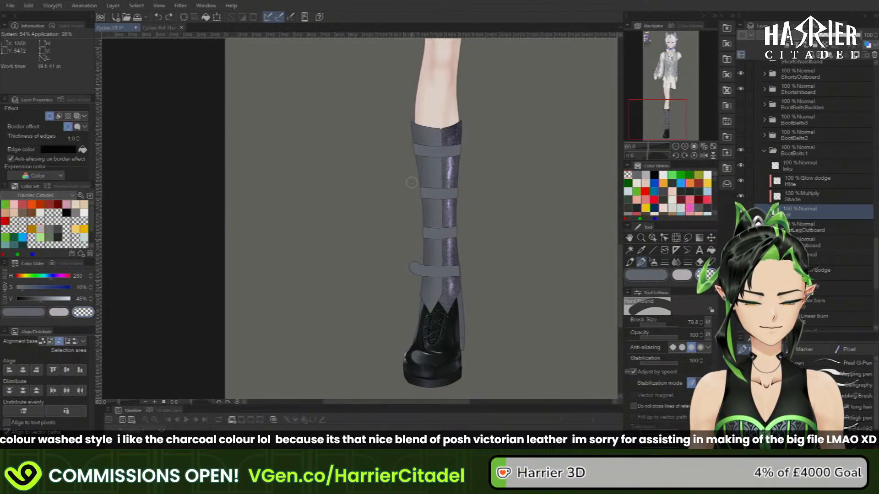
drag(416, 256, 414, 282)
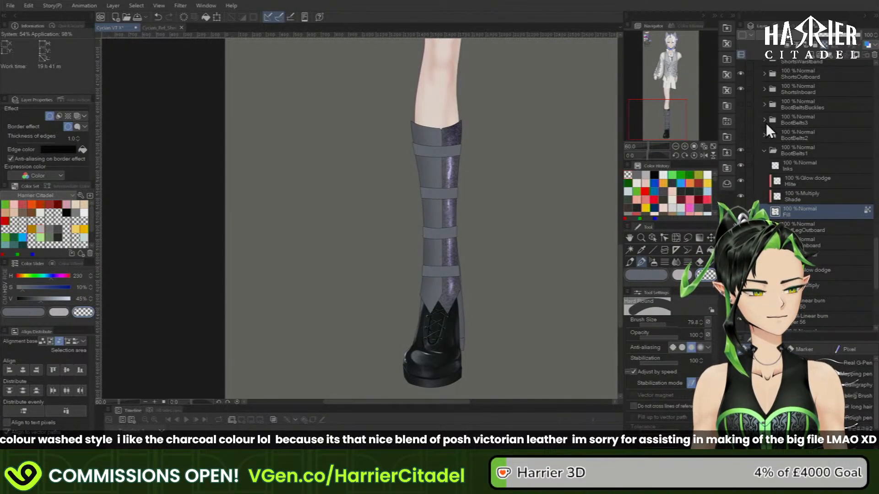
- Give the BootBelts2 Fill layer a black border effect with an edge thickness of 1.0
click(764, 135)
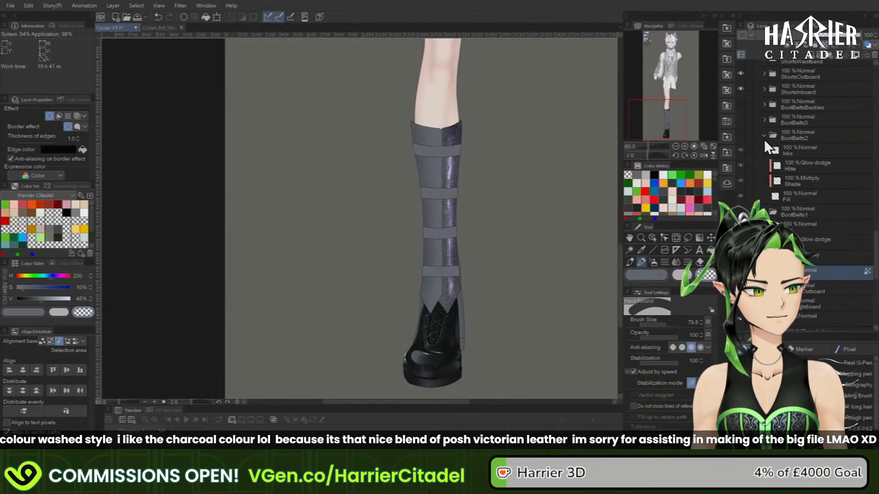
click(810, 198)
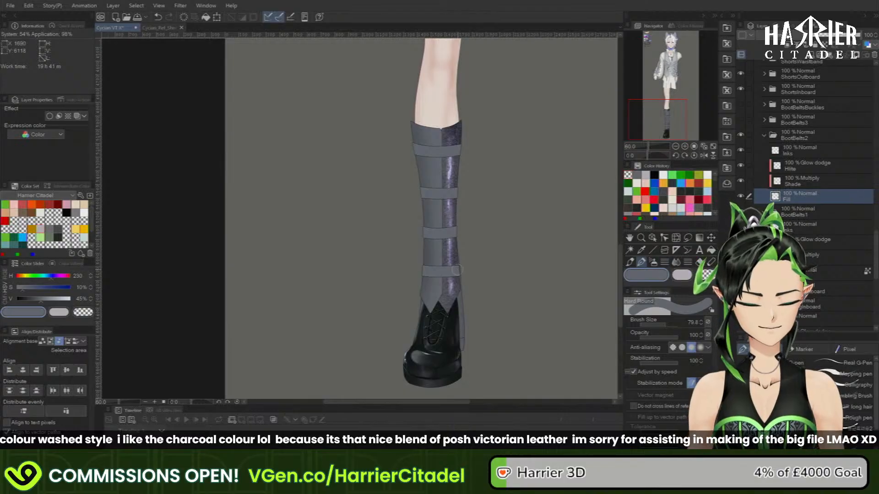
drag(458, 270, 471, 272)
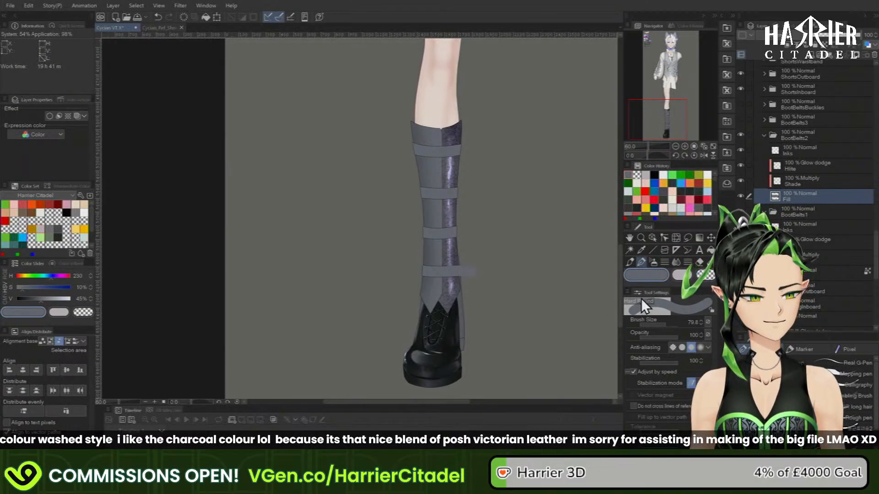
key(ctrl+z)
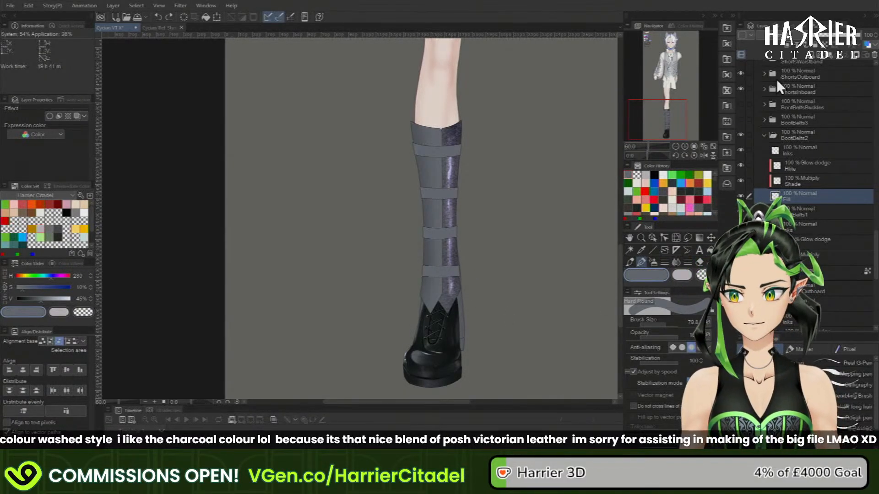
click(49, 116)
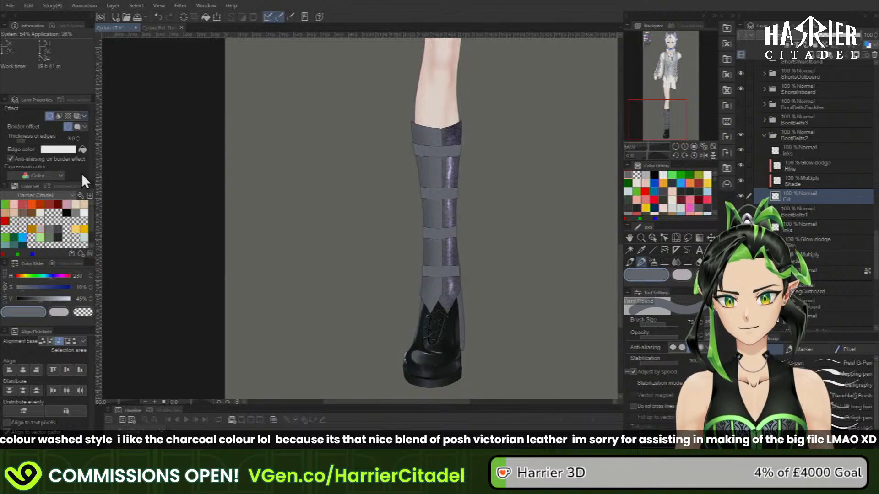
click(81, 150)
click(70, 149)
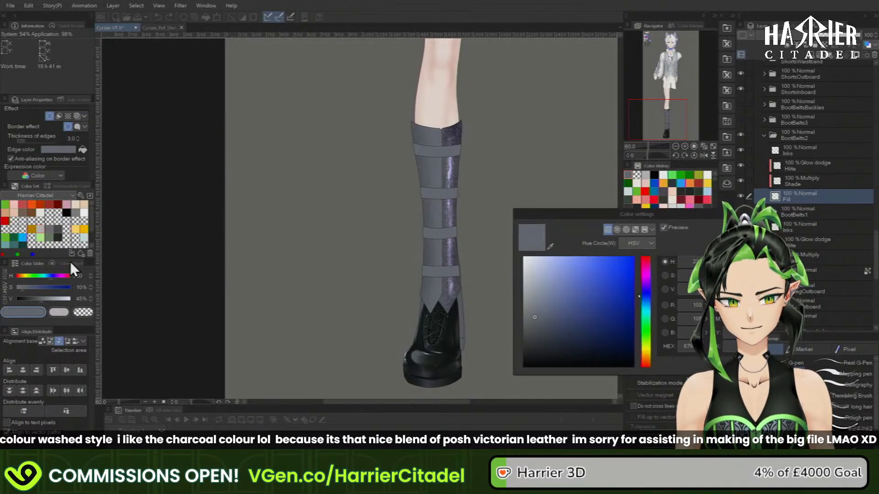
drag(599, 301, 608, 372)
click(738, 228)
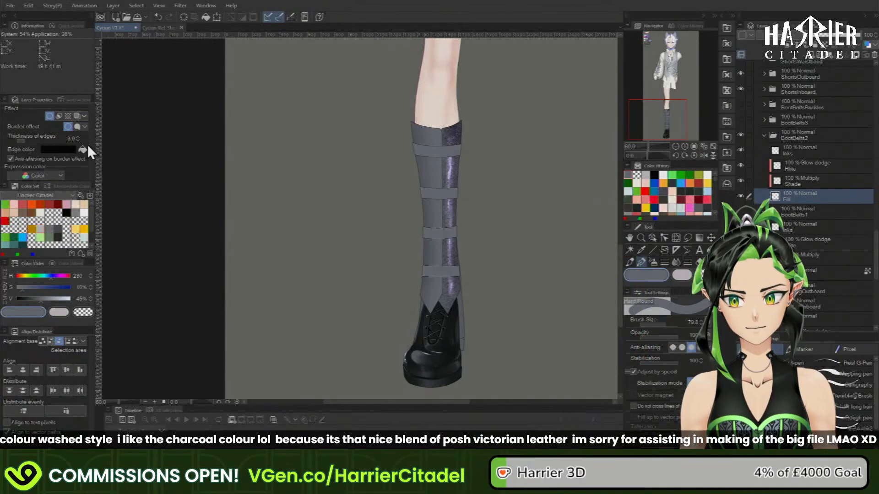
click(78, 141)
click(77, 140)
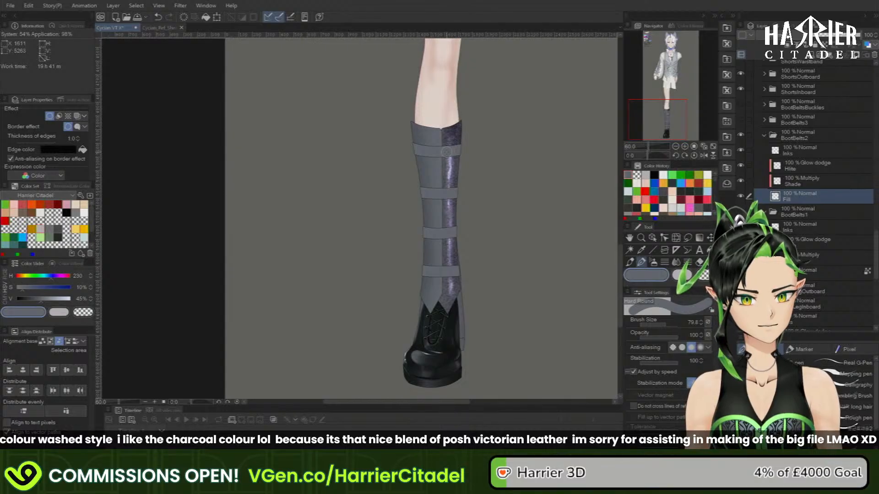
- Draw a short grey-blue strap end over the outer side of each belt and erase the three lower ones into angled tips
drag(448, 193, 454, 193)
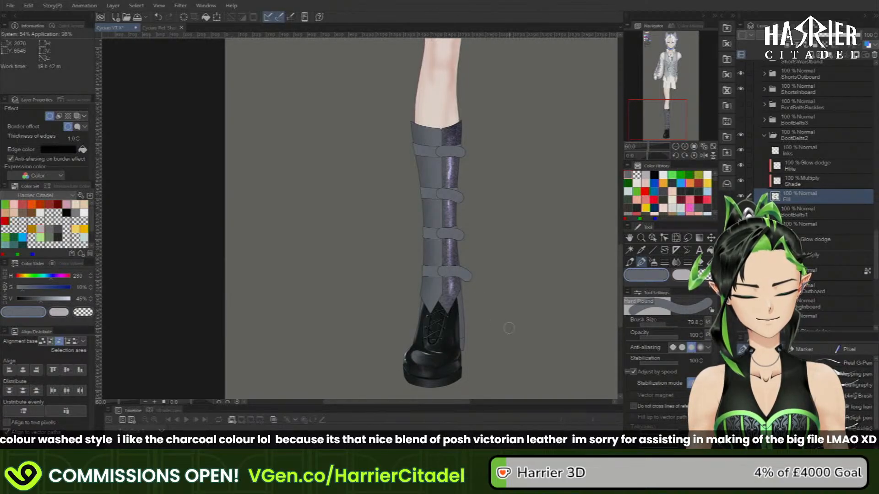
scroll(461, 297, up, 4)
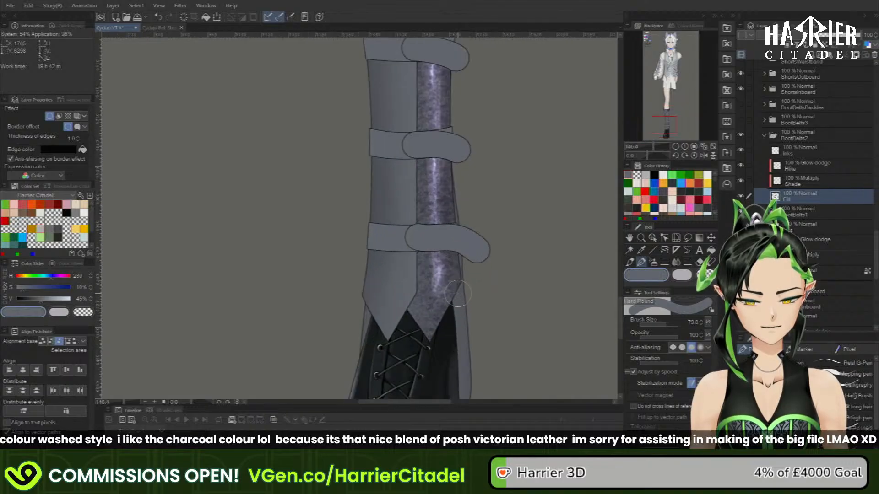
key(c)
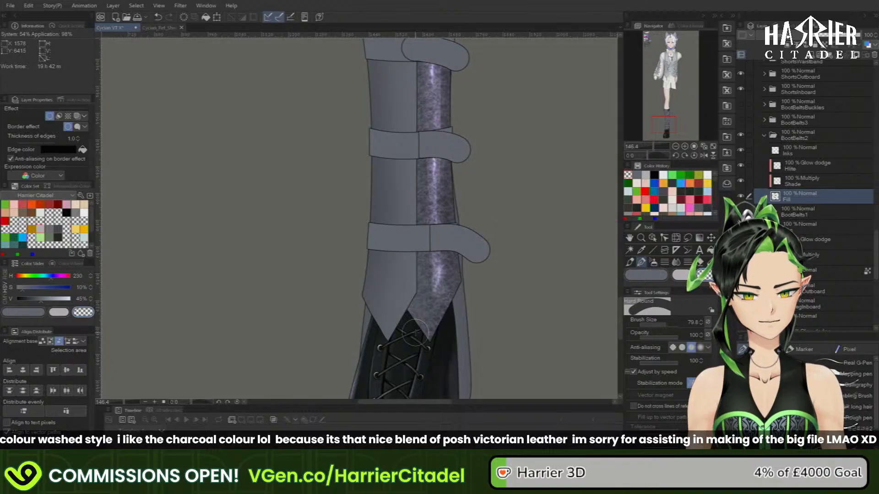
drag(460, 265, 494, 252)
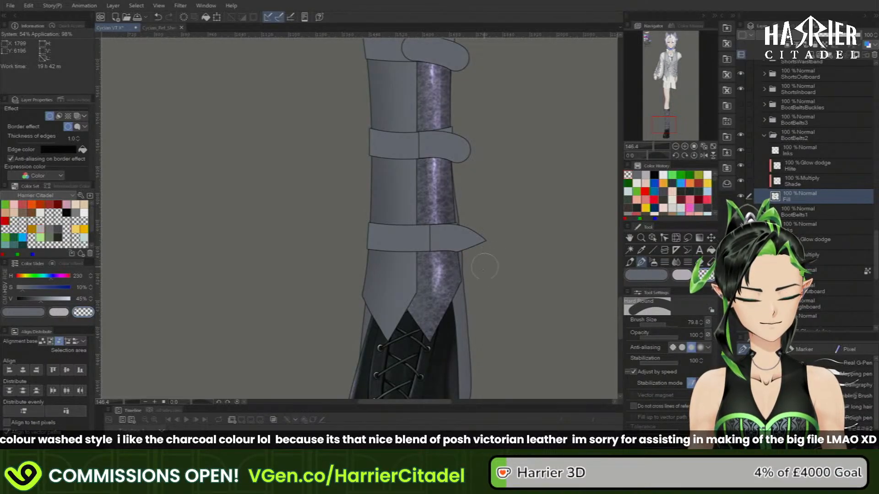
drag(476, 218, 491, 243)
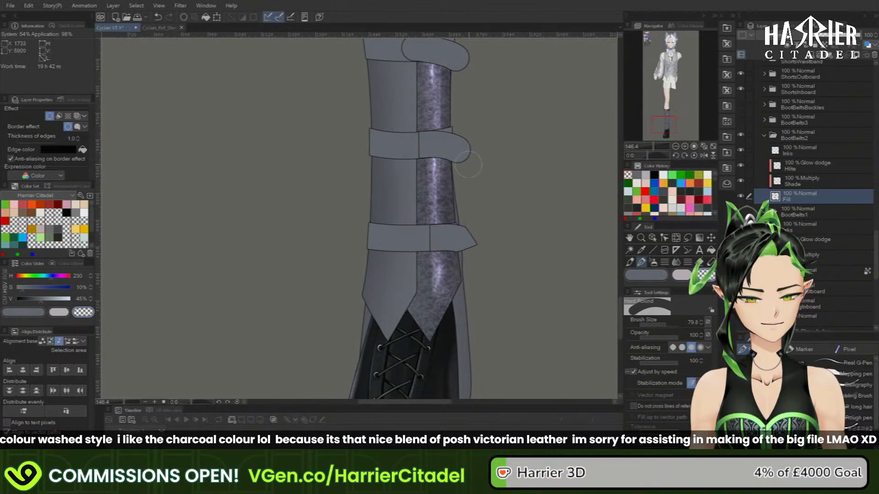
drag(471, 131, 483, 162)
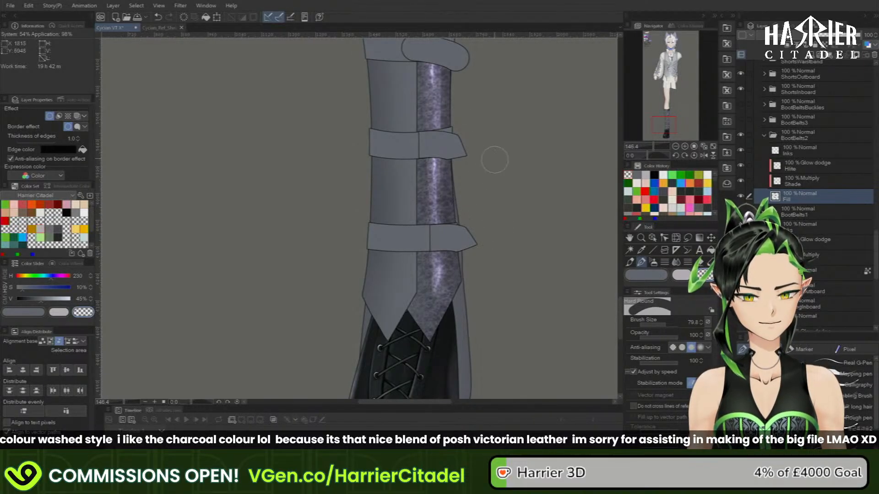
drag(685, 99, 685, 89)
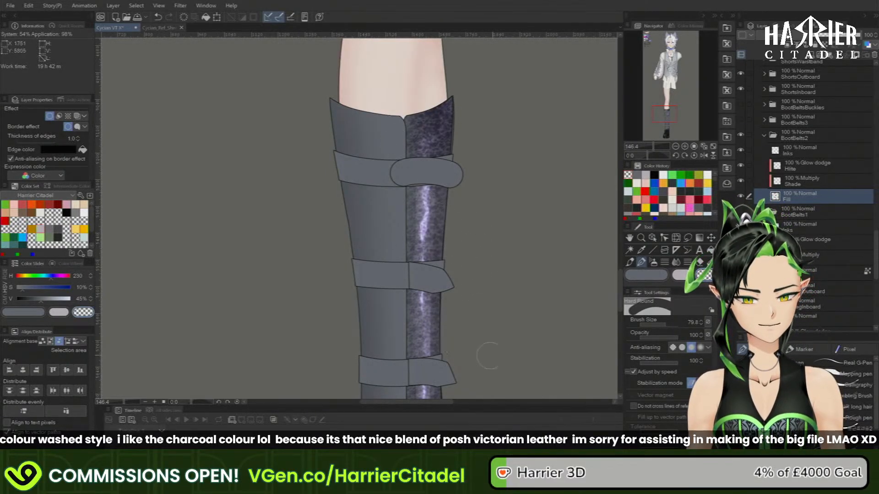
- Lasso the strap end on the top belt, nudge it slightly downward with a transform and clear the selection
click(687, 237)
mouse_move(492, 121)
mouse_down()
mouse_move(403, 118)
mouse_move(457, 216)
mouse_up()
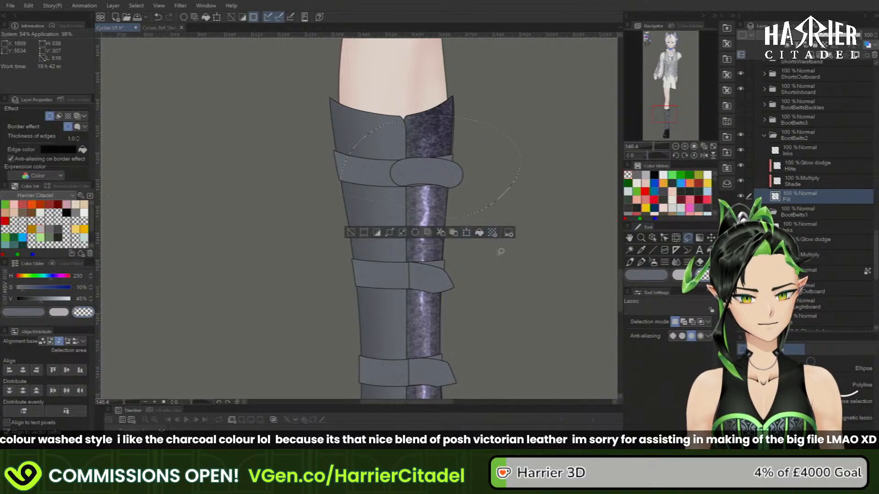
key(ctrl+t)
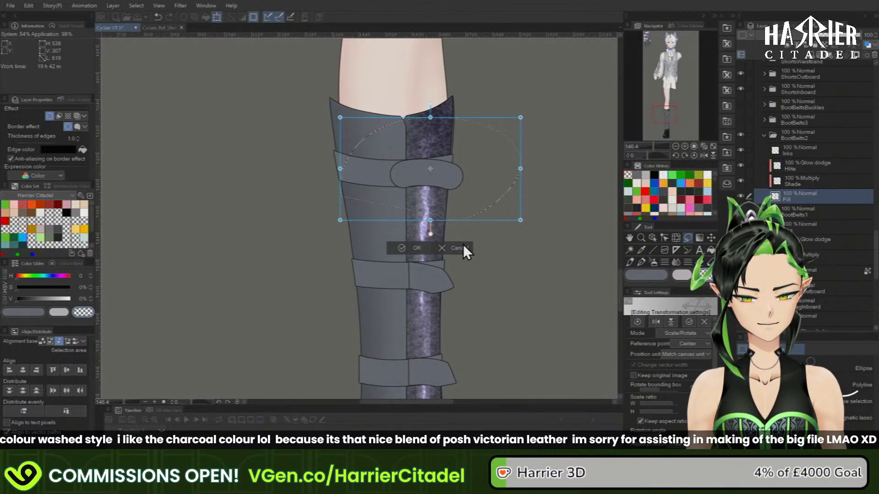
click(463, 247)
key(ctrl+d)
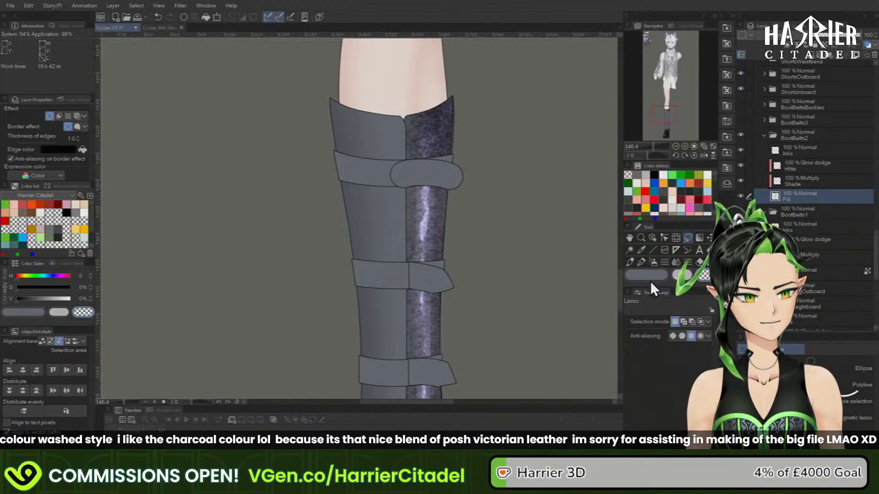
- Erase the top strap end's rounded inner side to a straight edge and cut its outer end to an angled tip with transparent colour
click(642, 264)
drag(399, 152, 400, 192)
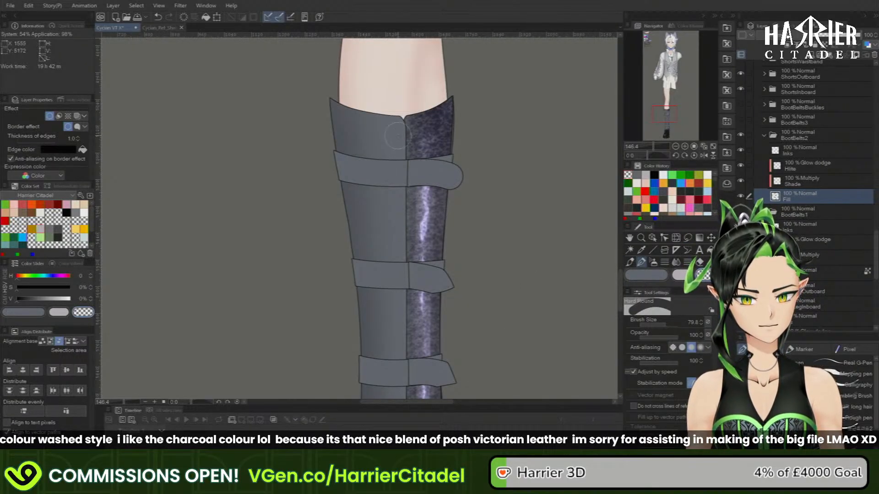
mouse_move(464, 156)
mouse_down()
mouse_move(480, 181)
mouse_move(452, 144)
mouse_move(469, 168)
mouse_move(456, 150)
mouse_move(472, 215)
mouse_move(469, 203)
mouse_move(448, 197)
mouse_move(469, 191)
mouse_up()
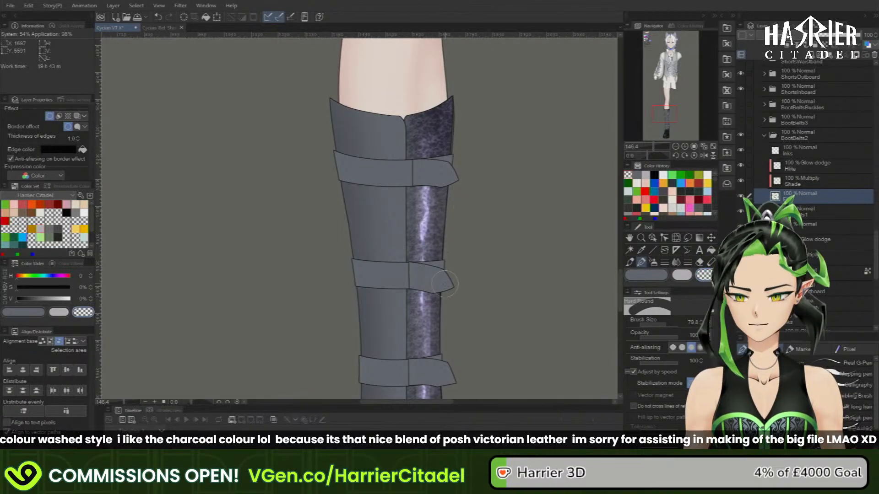
scroll(419, 152, down, 3)
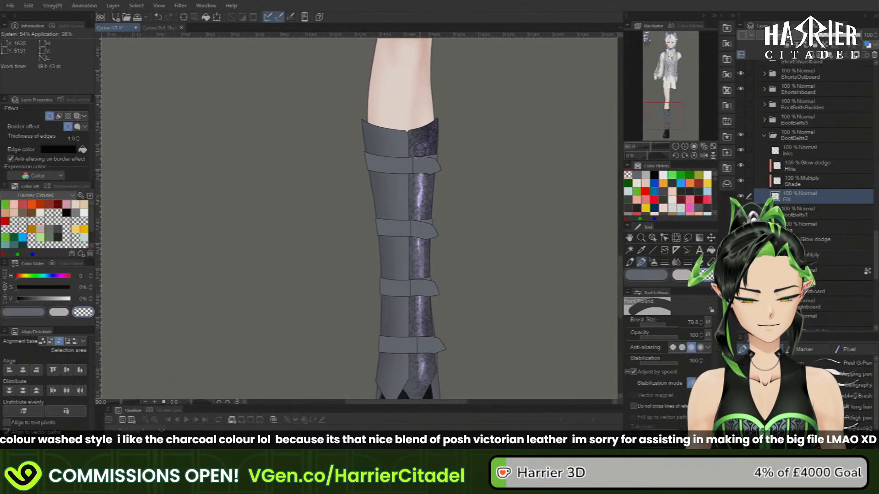
scroll(420, 149, up, 4)
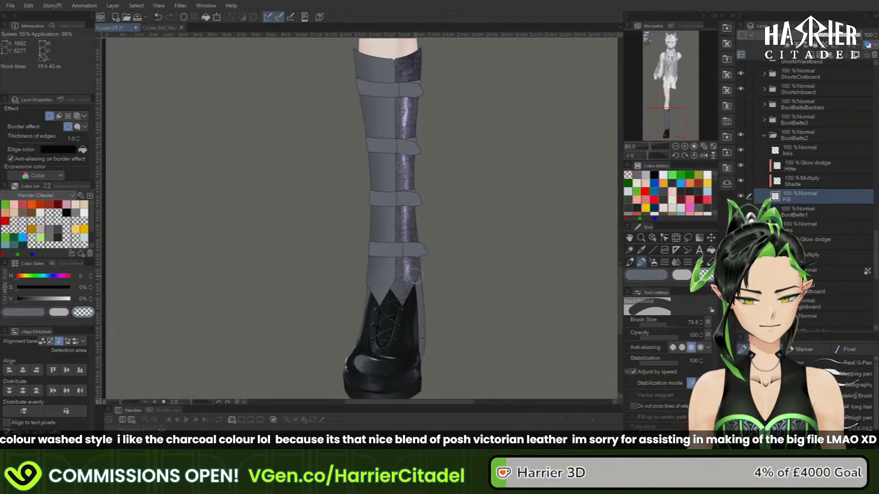
- Review the strap ends along the boot up close and against the whole figure
scroll(415, 270, up, 2)
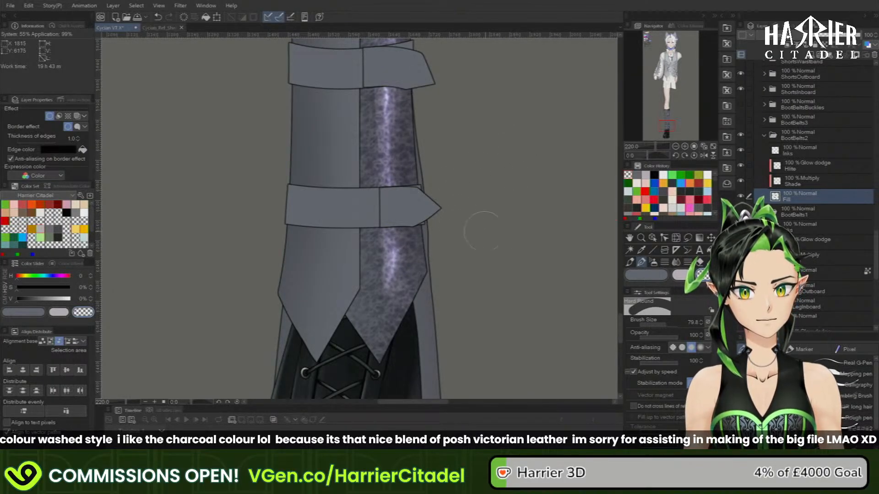
drag(670, 121, 675, 122)
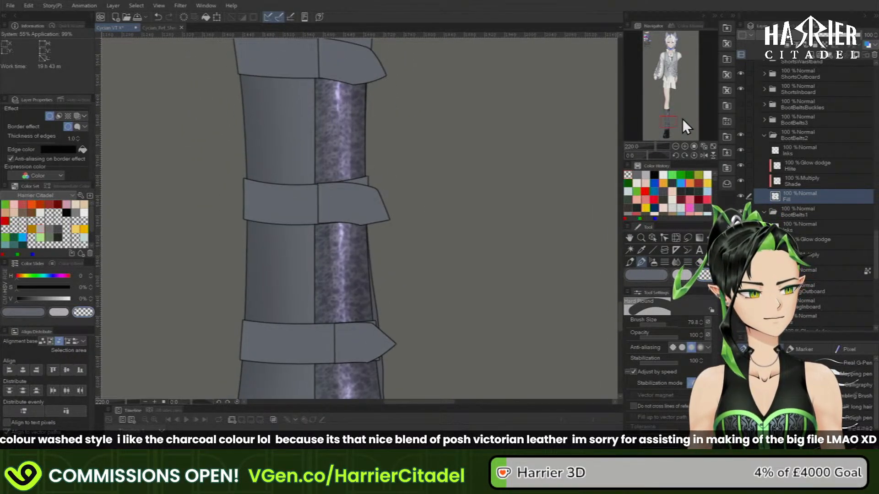
click(713, 147)
drag(682, 128, 677, 122)
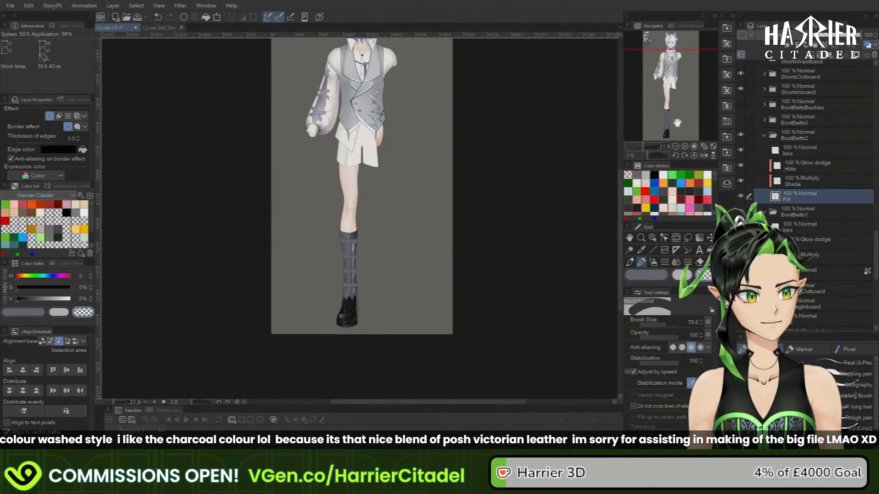
click(684, 147)
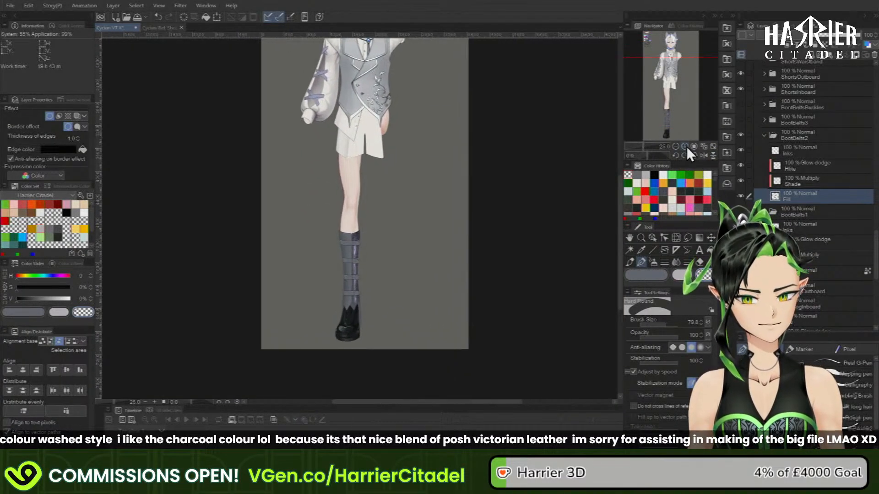
click(684, 147)
drag(682, 92, 673, 122)
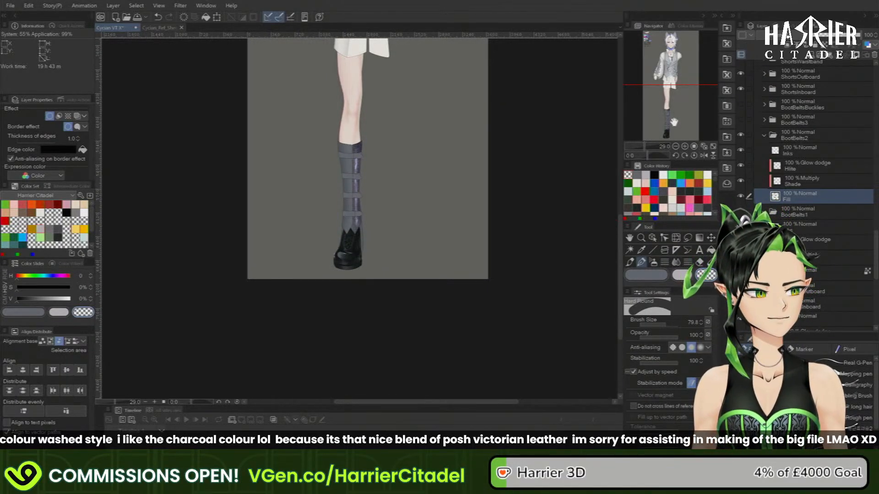
- Collapse the BootBelts2 folder, select BootBelts3 and make it visible, and set the brush to the grey-blue colour at size 15.9
click(764, 135)
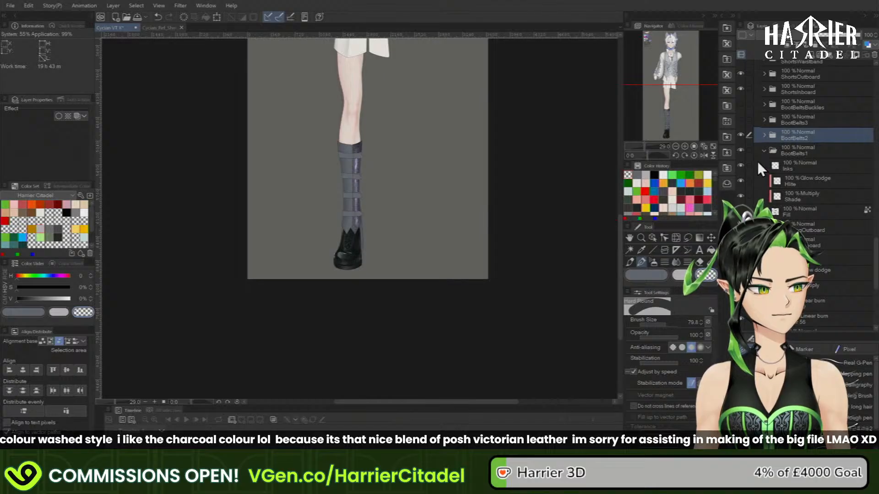
click(806, 121)
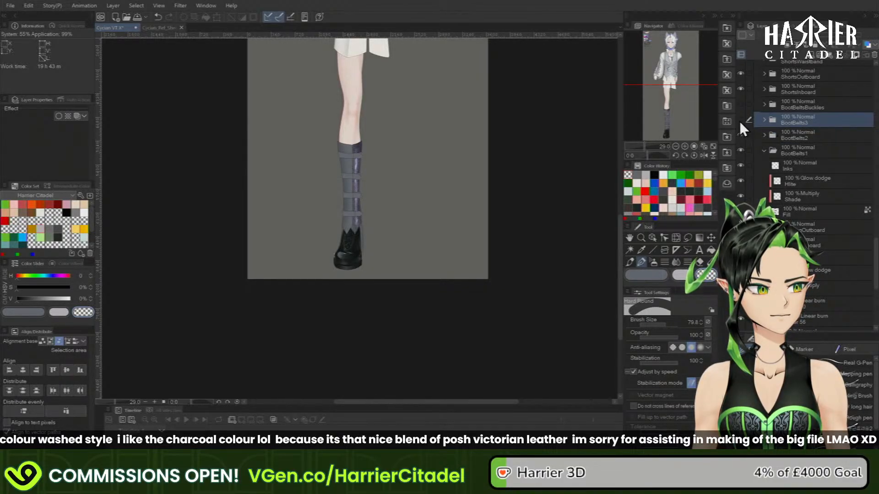
click(651, 272)
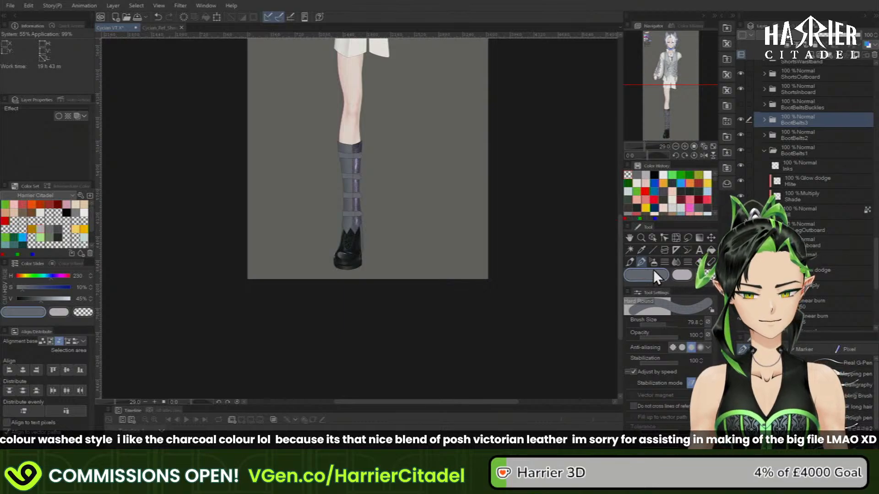
scroll(408, 182, up, 5)
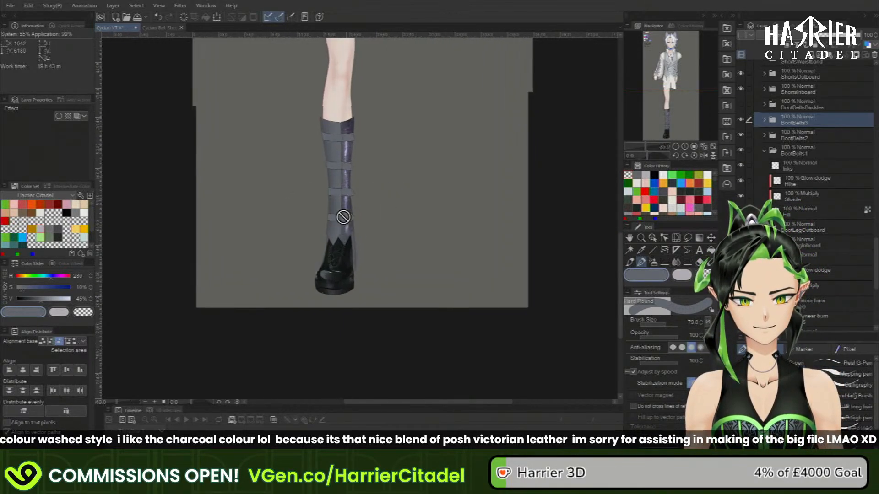
scroll(336, 216, up, 8)
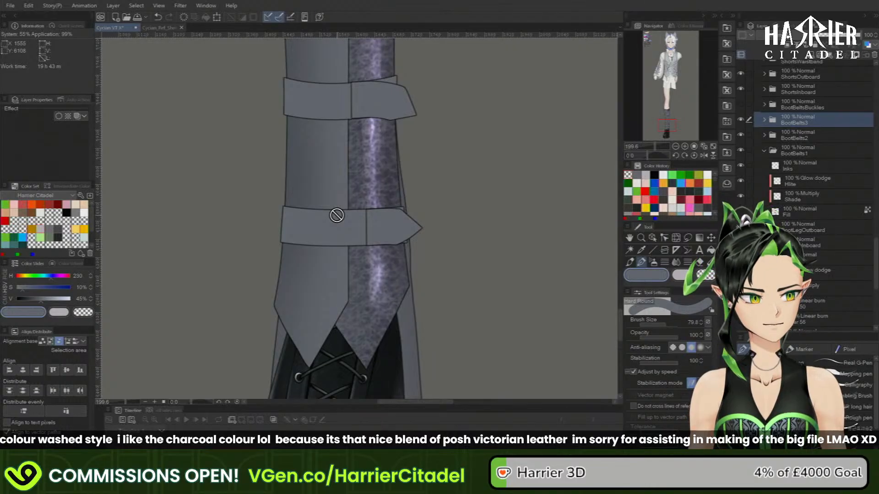
click(661, 326)
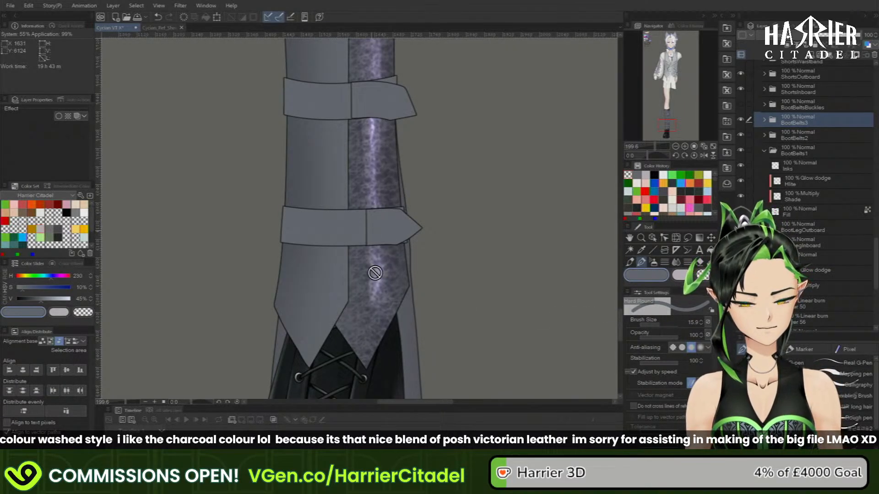
- Give the BootBelts3 Fill layer a black border effect with an edge thickness of 1.0
click(768, 119)
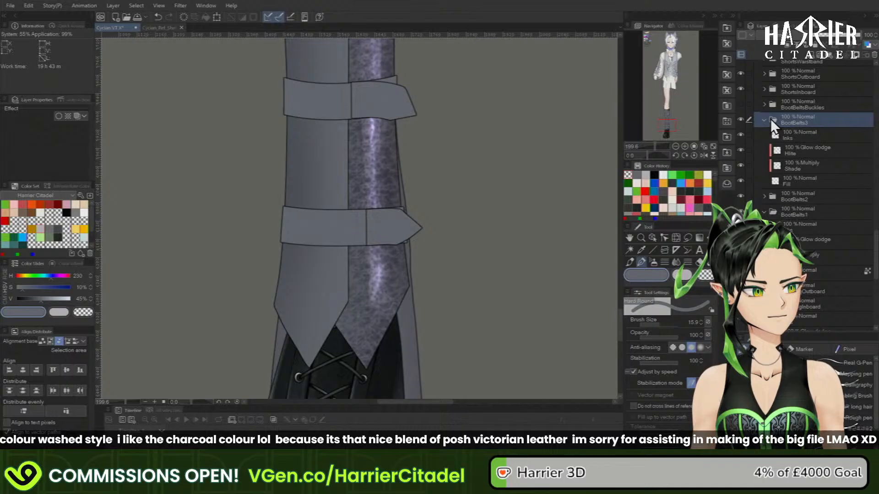
click(810, 181)
click(50, 116)
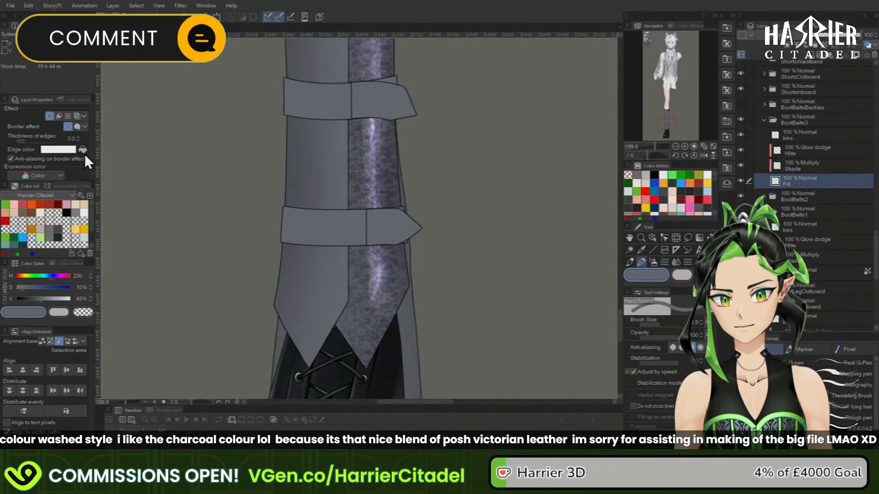
click(75, 150)
drag(570, 346, 522, 369)
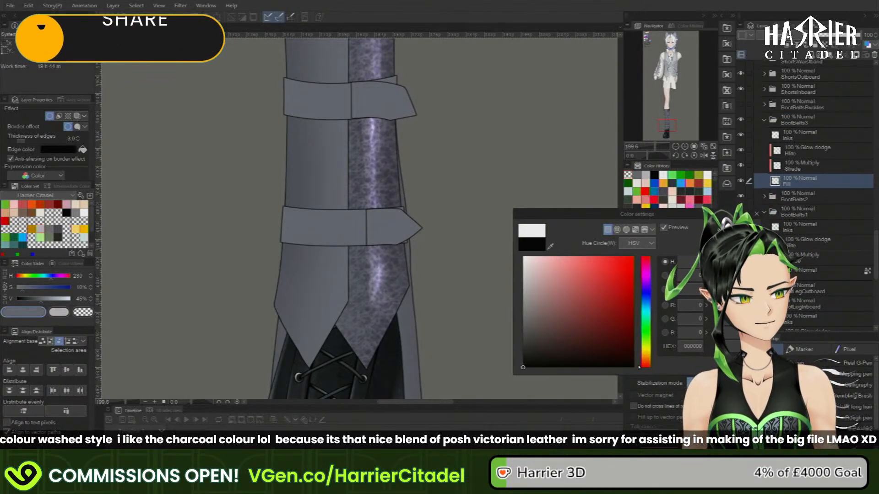
click(735, 228)
click(78, 141)
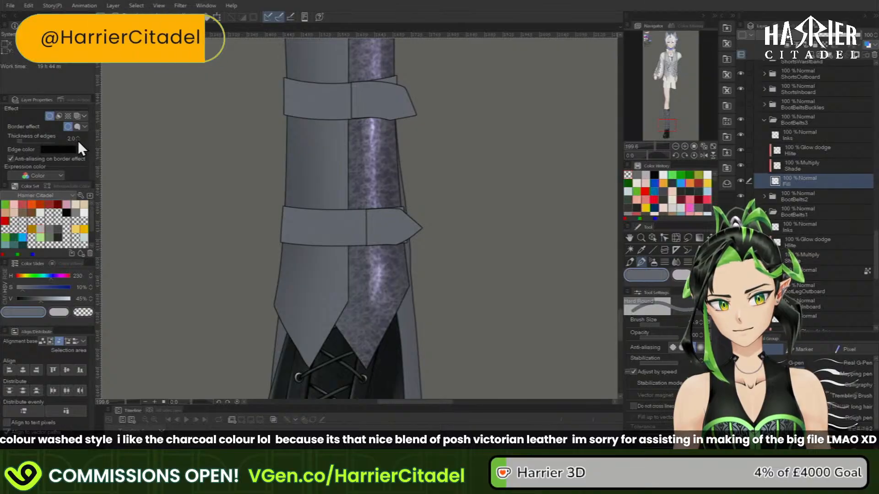
click(77, 141)
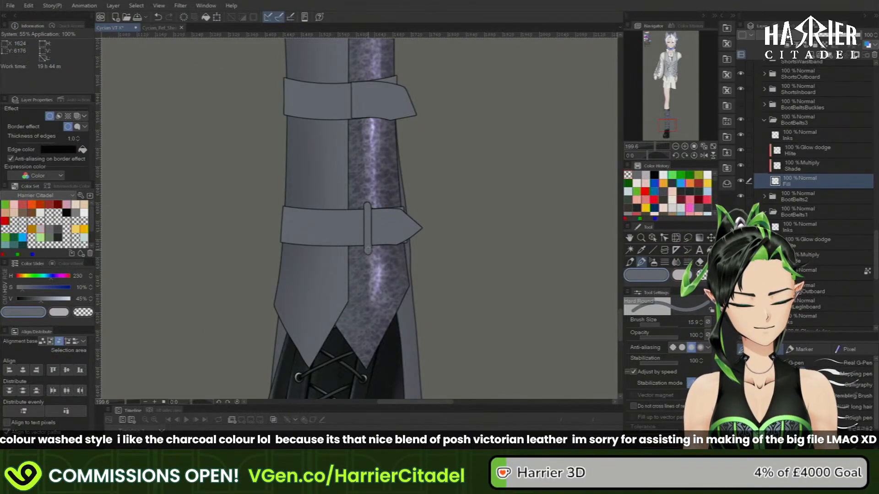
- At brush size 19.0, draw a narrow vertical loop across each of the four belts and square off the top loop's ends with transparent colour
drag(369, 207, 370, 250)
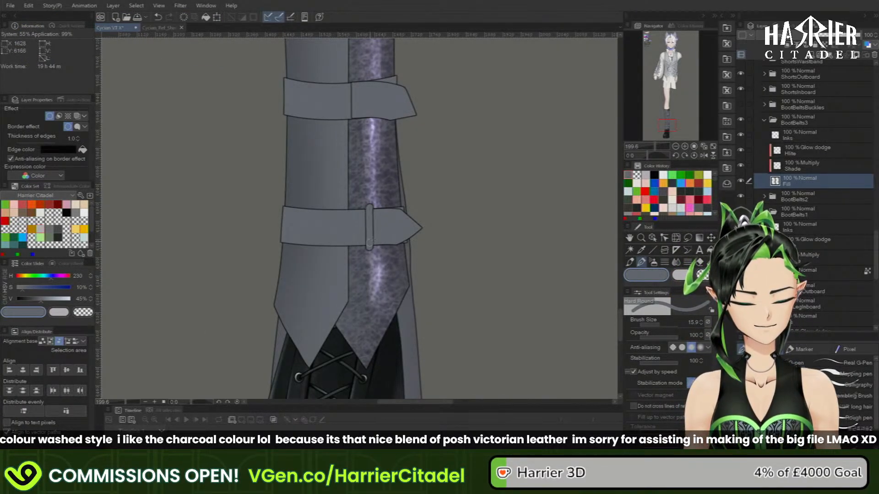
click(702, 321)
click(702, 321)
key(ctrl+z)
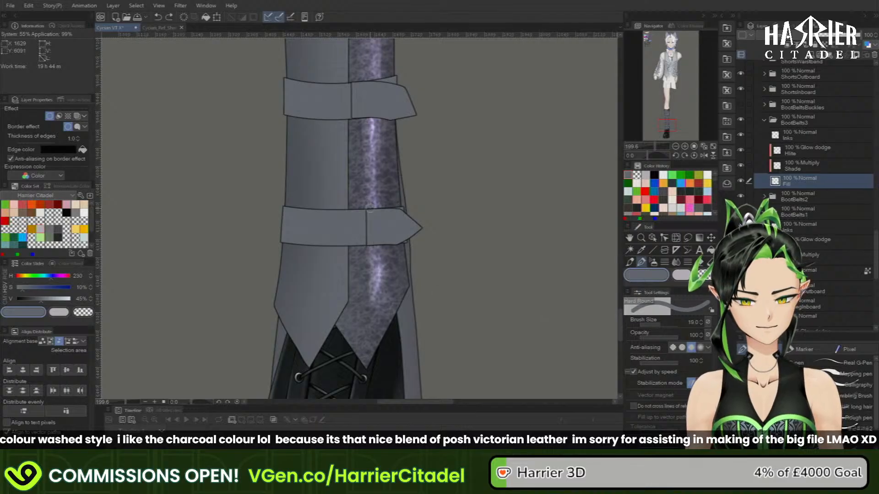
drag(369, 207, 370, 247)
key(ctrl+z)
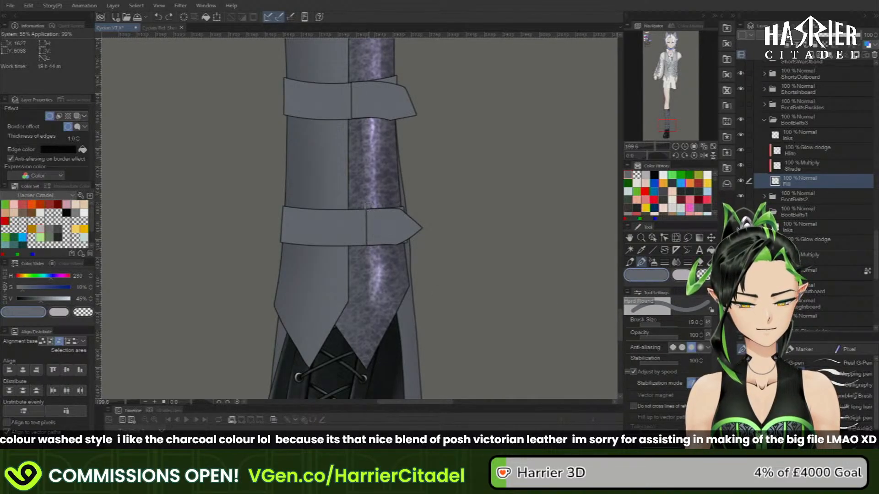
drag(368, 206, 370, 250)
key(ctrl+z)
drag(367, 202, 368, 250)
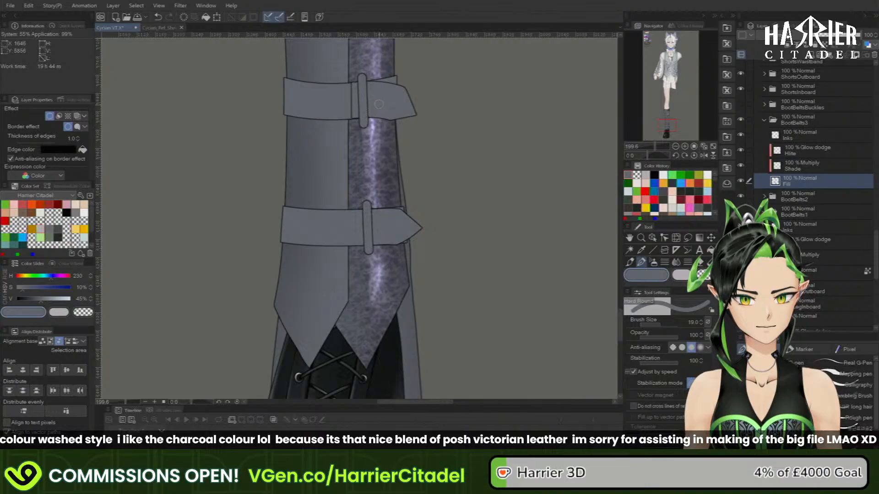
drag(667, 123, 666, 114)
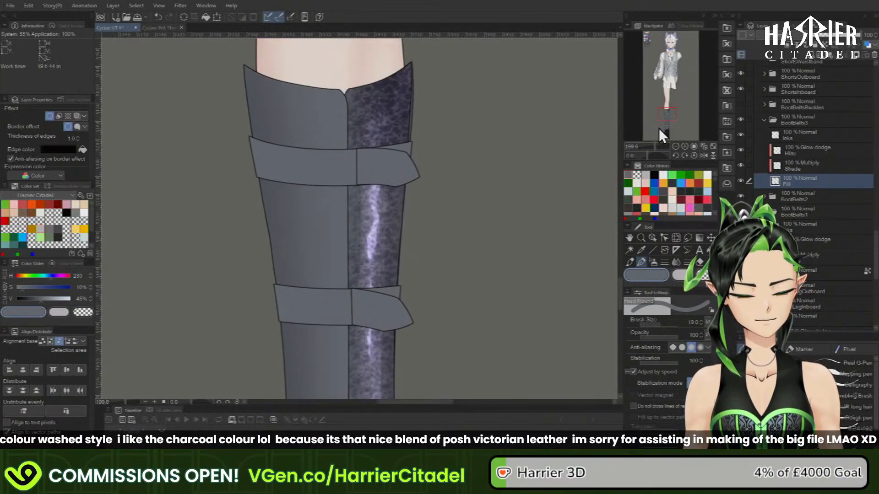
drag(359, 284, 360, 333)
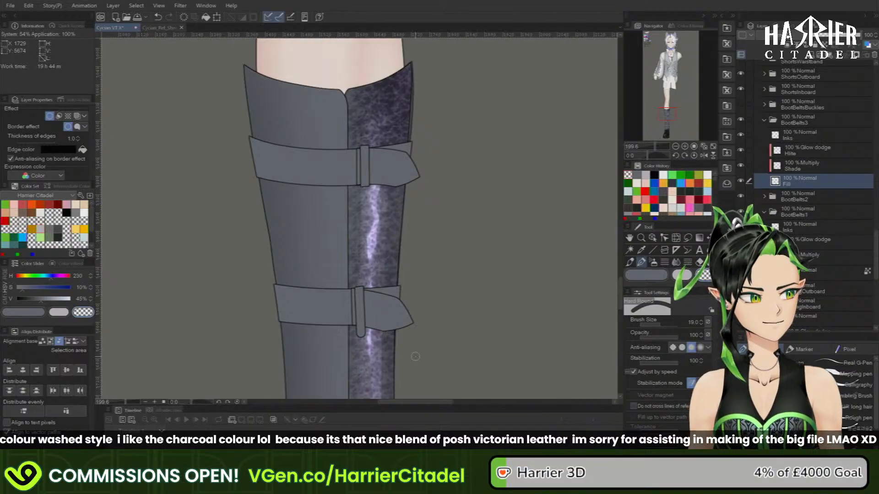
- Lasso the strap end on the second belt from the top, move it slightly outward in the BootBelts2 folder and clear the selection
click(687, 238)
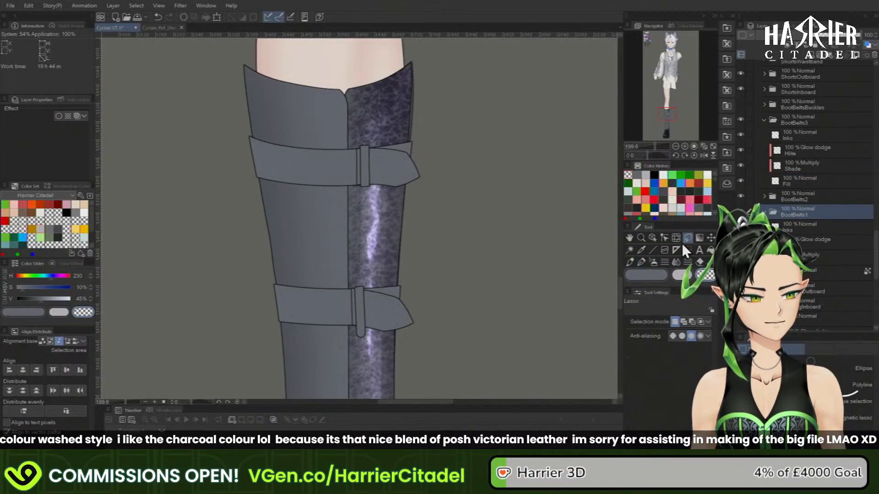
mouse_move(388, 354)
mouse_down()
mouse_move(330, 289)
mouse_move(336, 344)
mouse_up()
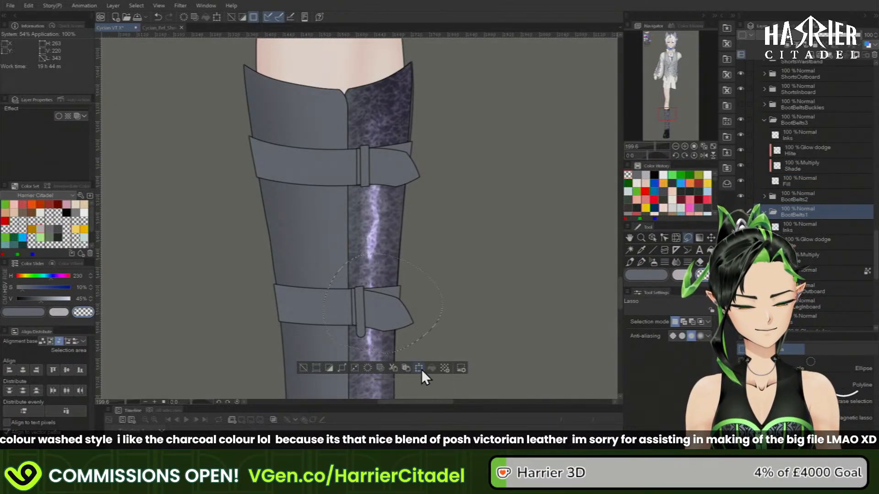
key(k)
drag(397, 324, 395, 322)
key(ctrl+z)
click(803, 200)
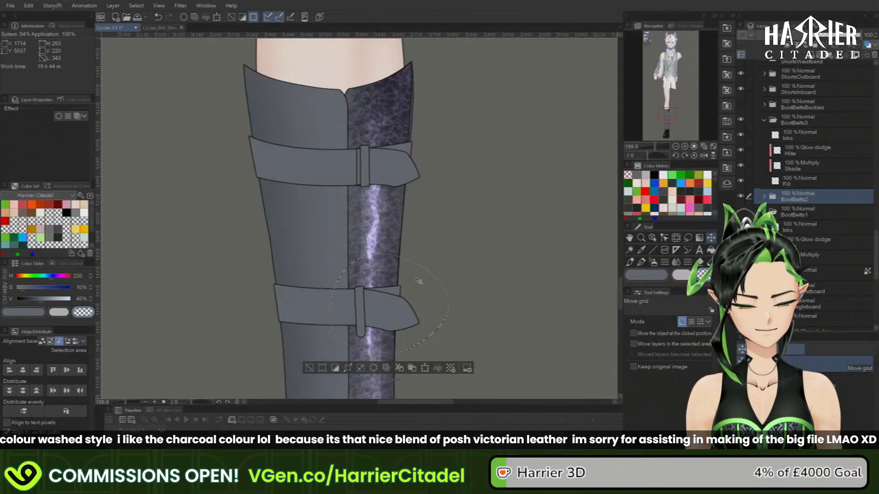
click(310, 368)
- Lasso the top belt's strap end, nudge it slightly outward with a transform and clear the selection
click(688, 238)
drag(449, 158, 446, 170)
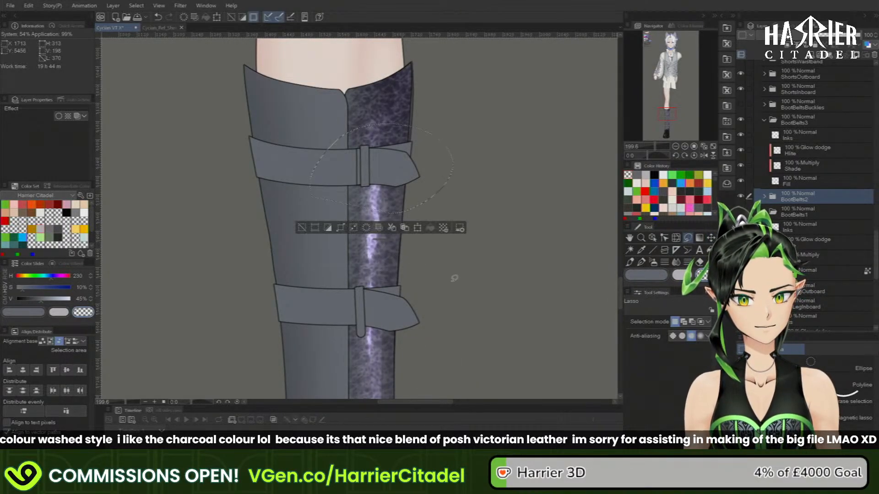
click(418, 228)
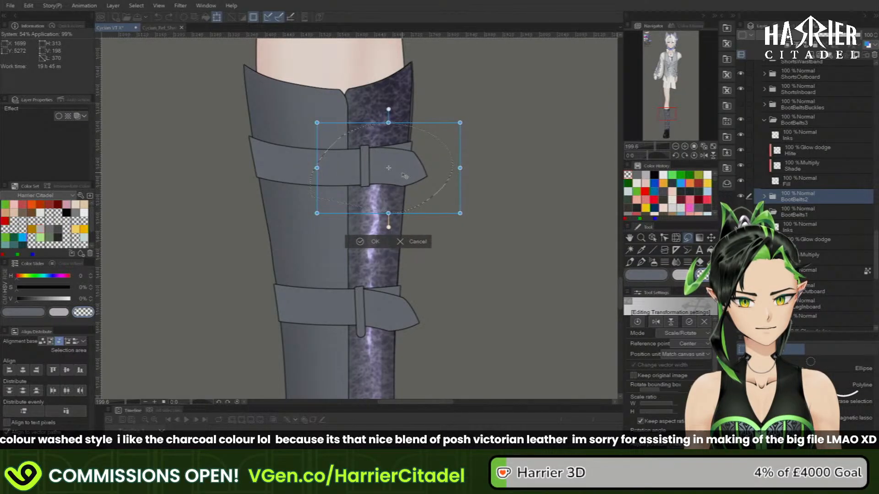
click(362, 242)
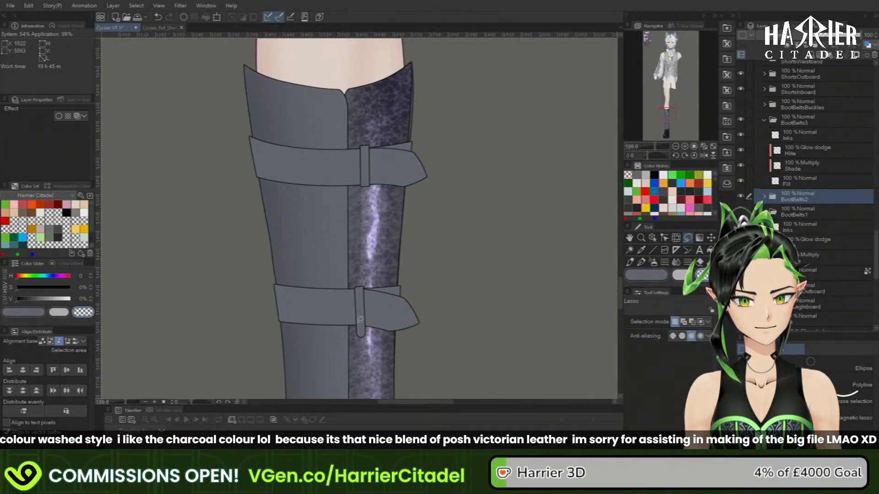
- Lasso the strap end on the third belt from the top, shift it slightly outward with a transform and deselect it
drag(674, 104, 668, 124)
mouse_move(419, 210)
mouse_down()
mouse_move(451, 151)
mouse_move(422, 212)
mouse_up()
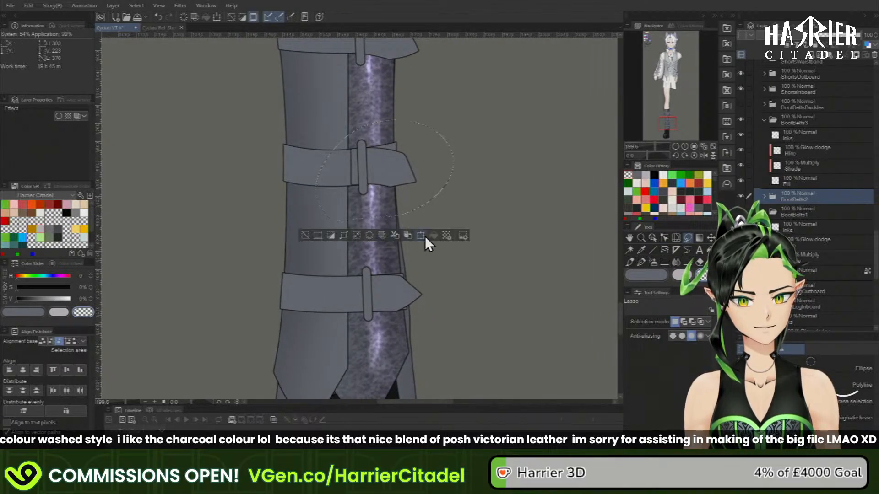
click(421, 235)
drag(393, 176, 402, 176)
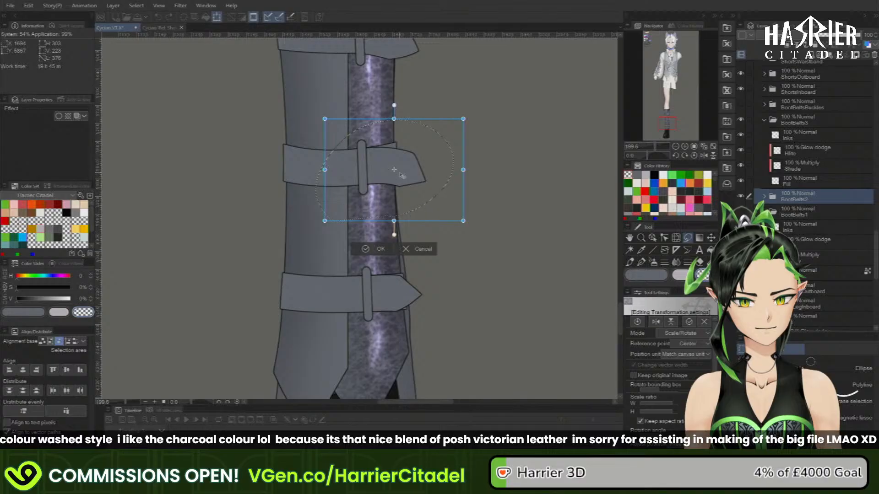
click(371, 250)
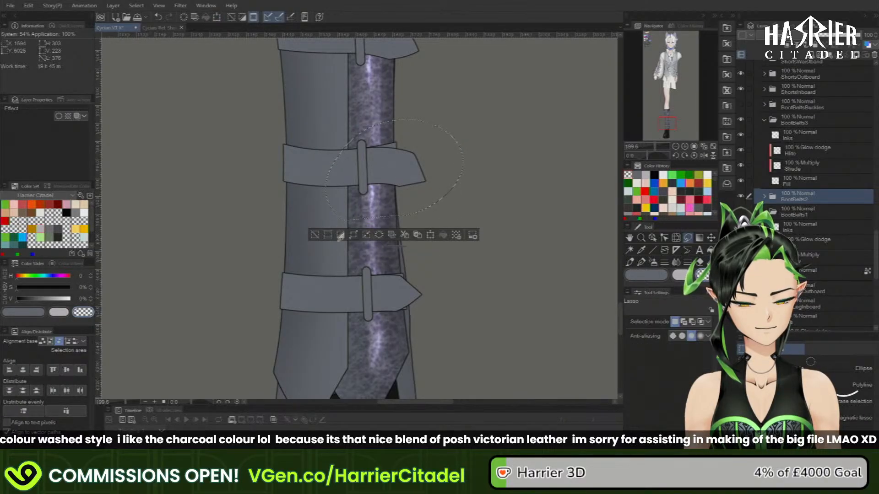
click(315, 235)
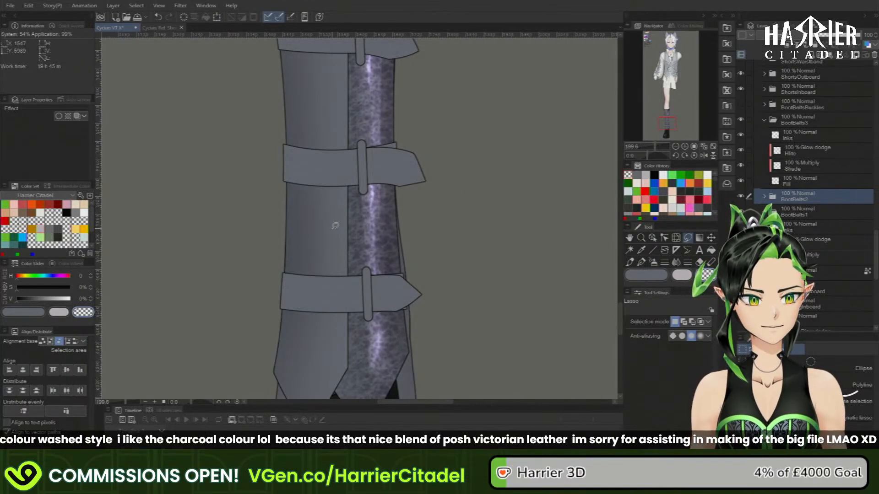
- Erase the rounded ends of the three lower belt loops flush with the belt edges on the BootBelts3 Fill layer
click(641, 263)
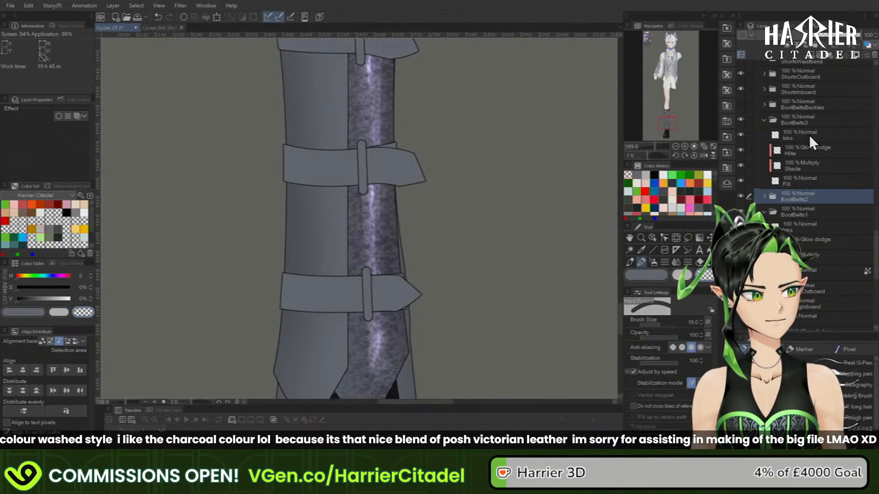
click(800, 179)
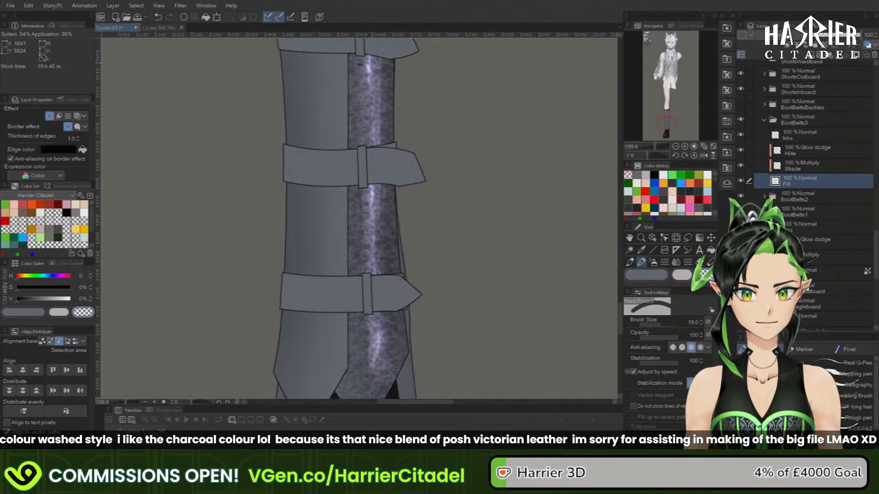
mouse_move(667, 117)
mouse_down()
mouse_move(674, 125)
mouse_move(683, 117)
mouse_up()
click(713, 147)
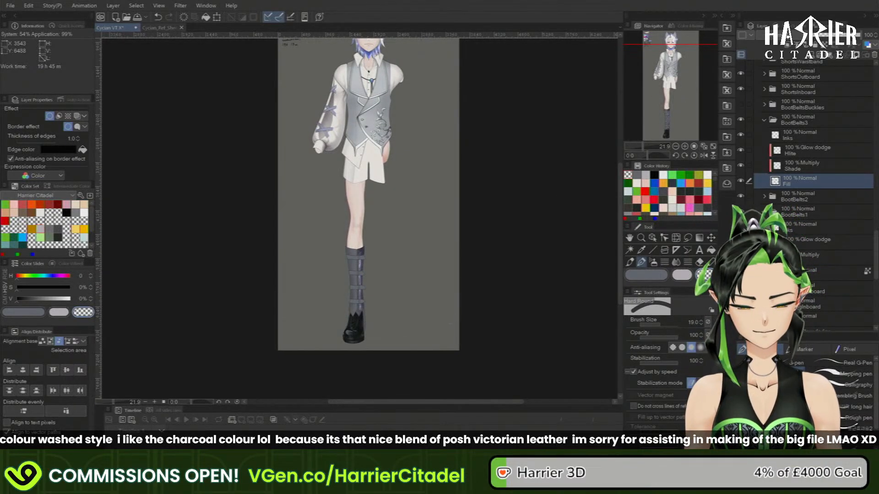
- Expand the BootBelts2 folder and trim the pointed strap end on the third belt from the top on its Fill layer
scroll(353, 312, up, 4)
scroll(353, 312, up, 5)
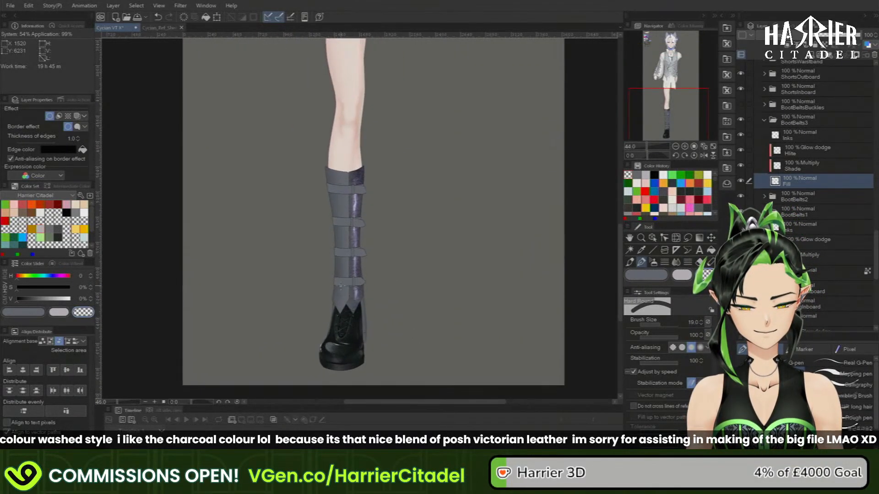
scroll(394, 250, up, 2)
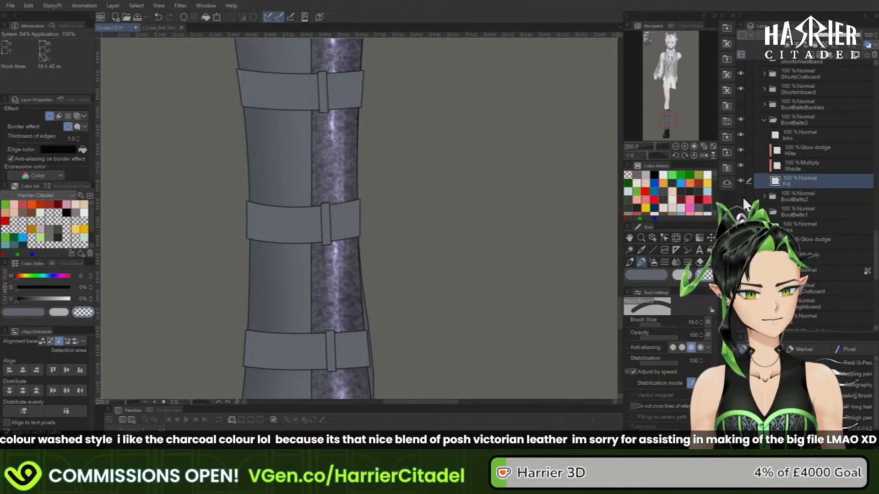
click(764, 196)
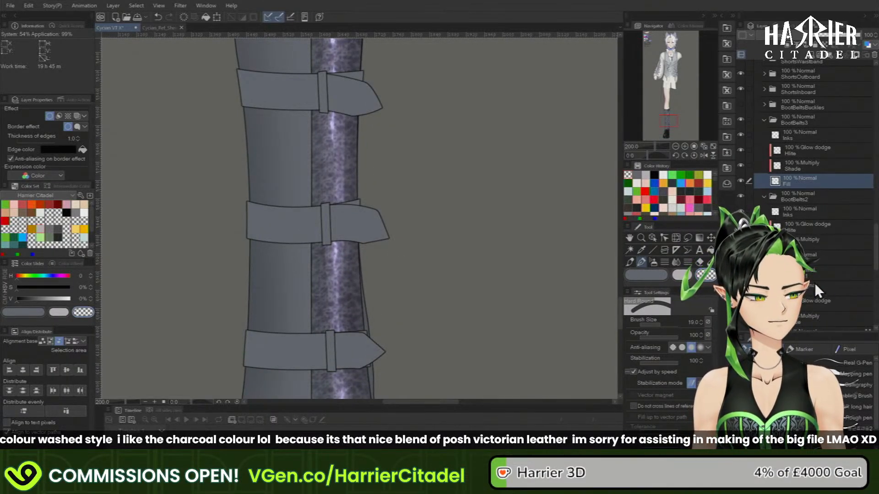
click(814, 258)
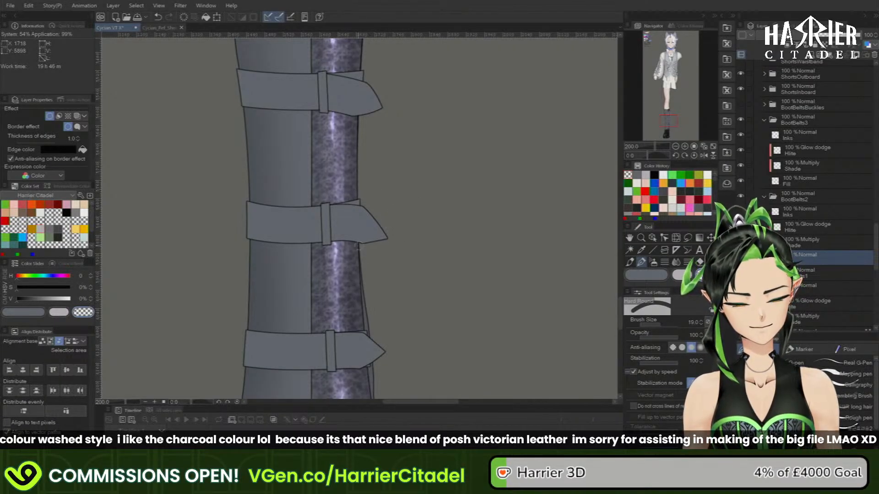
drag(386, 230, 373, 240)
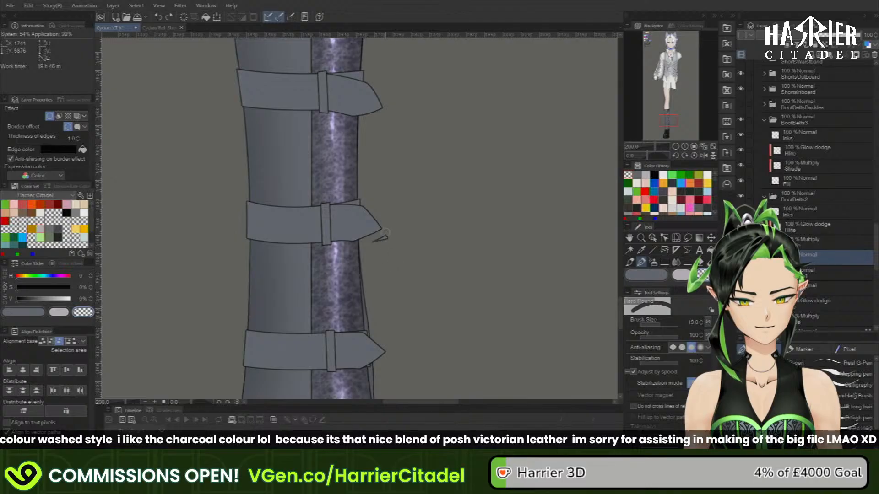
key(ctrl+z)
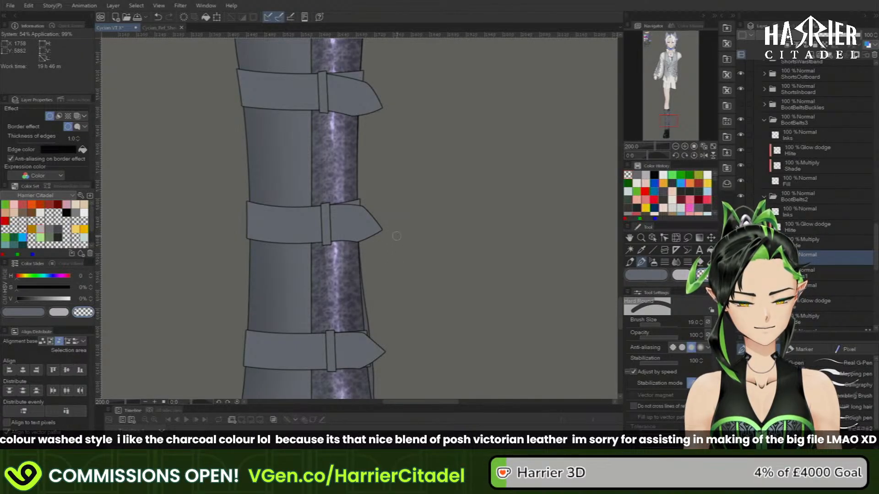
- Review the belted boot on the whole figure and compare it with the boots on the Cycian_Ref_Sheet reference
drag(668, 117, 693, 121)
click(704, 147)
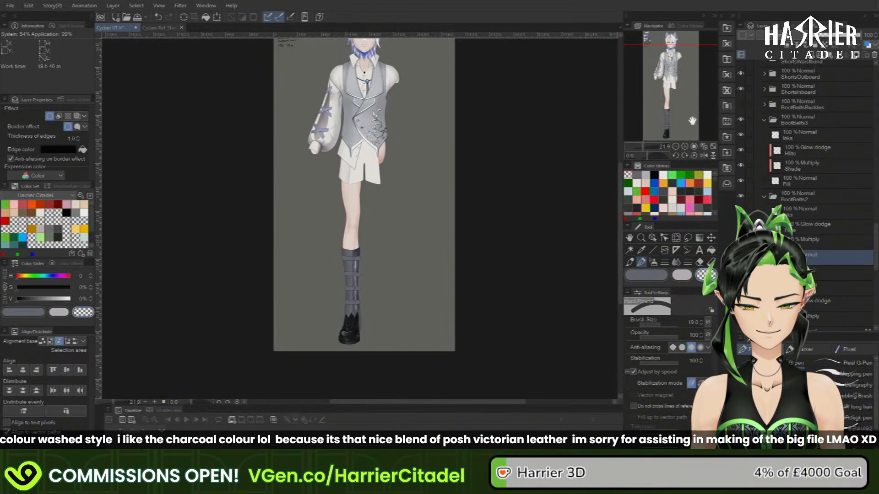
scroll(379, 298, up, 5)
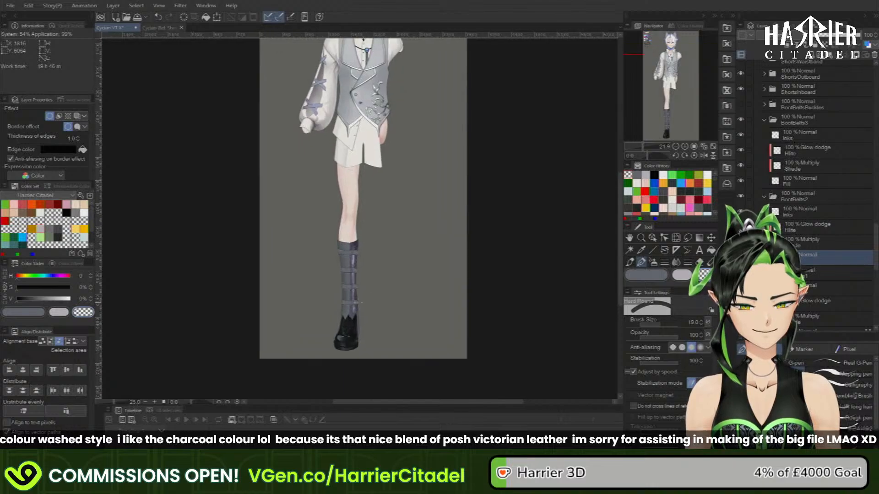
scroll(344, 319, up, 1)
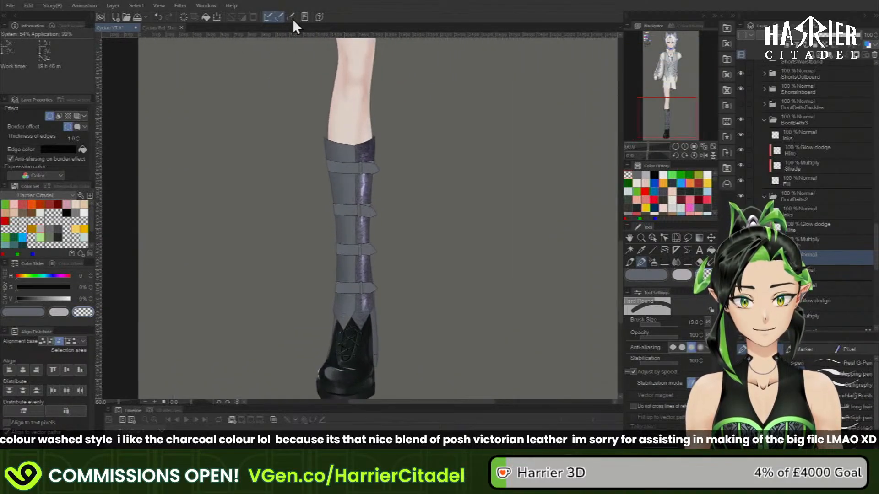
click(149, 29)
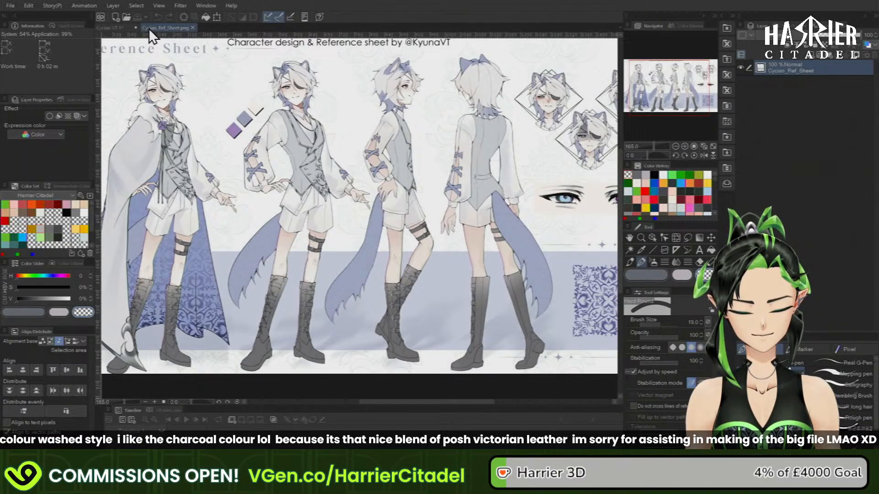
click(125, 29)
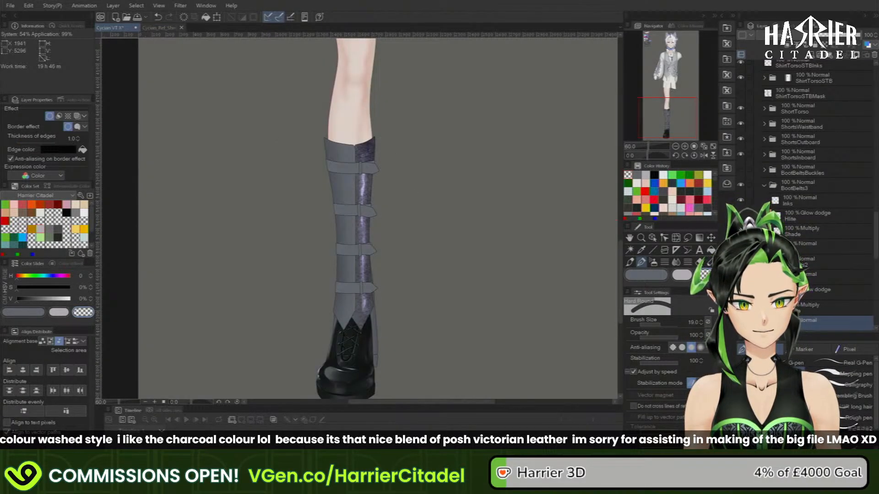
scroll(394, 217, up, 2)
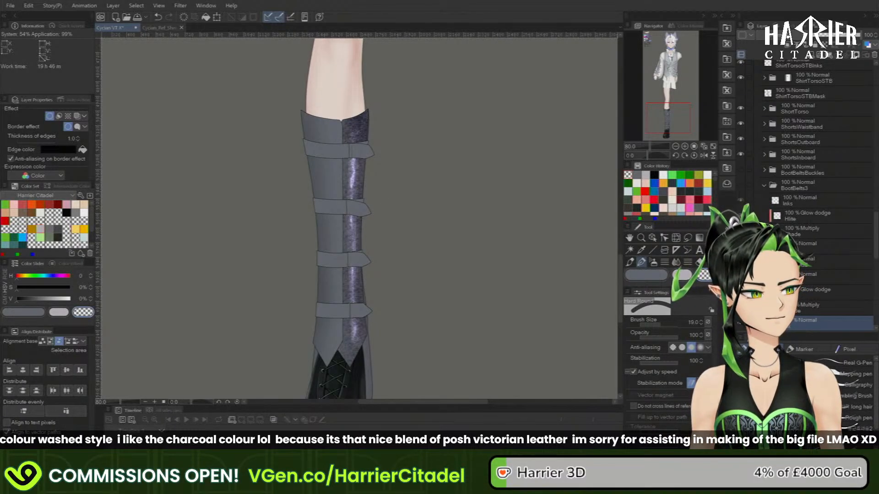
- Hide the strap ends and belt loops, select the textured leg panel's area from its layer and invert the selection
click(740, 185)
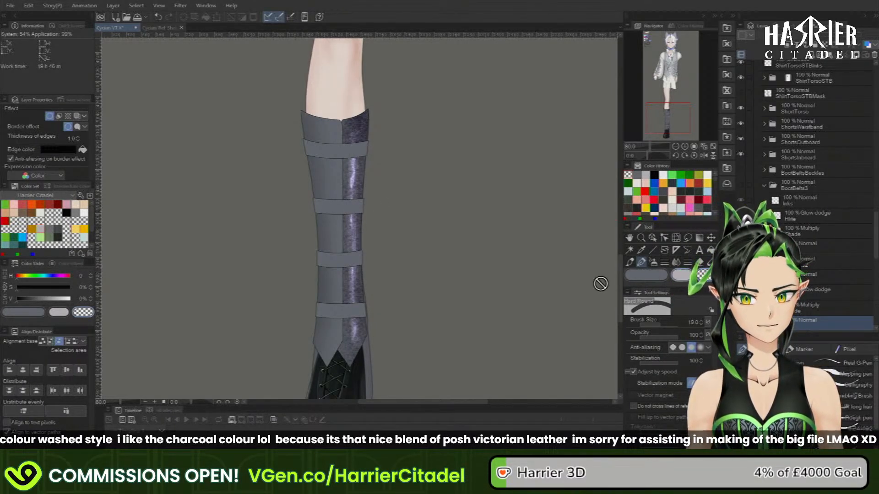
scroll(363, 314, up, 3)
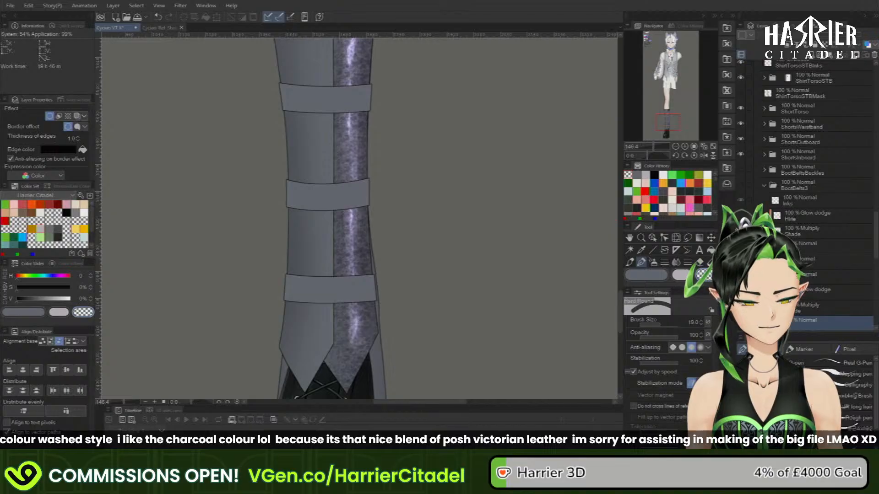
scroll(809, 267, down, 4)
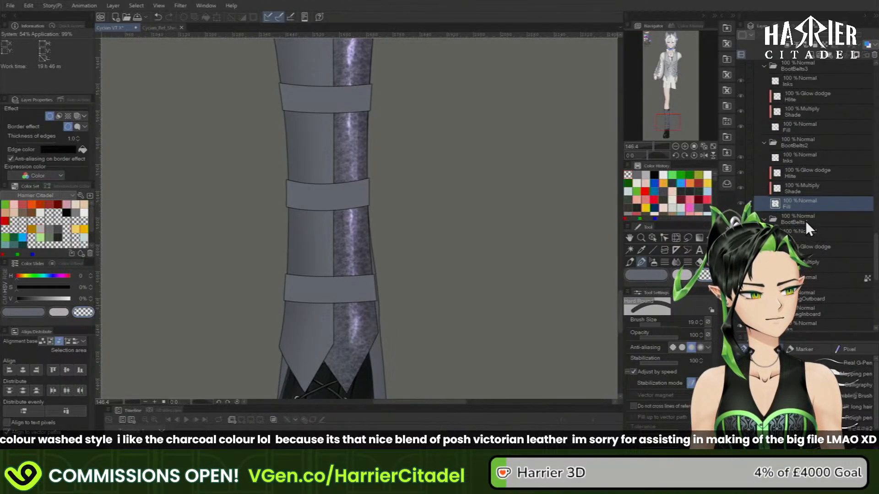
click(806, 221)
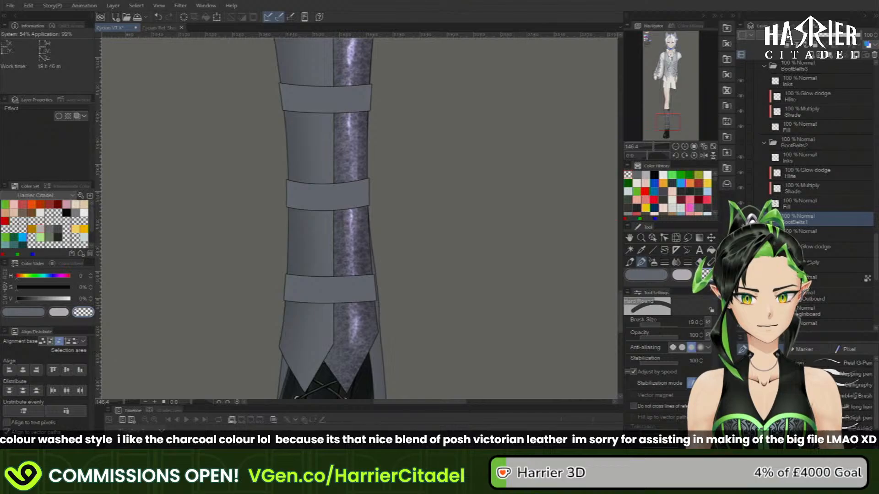
ctrl+click(773, 296)
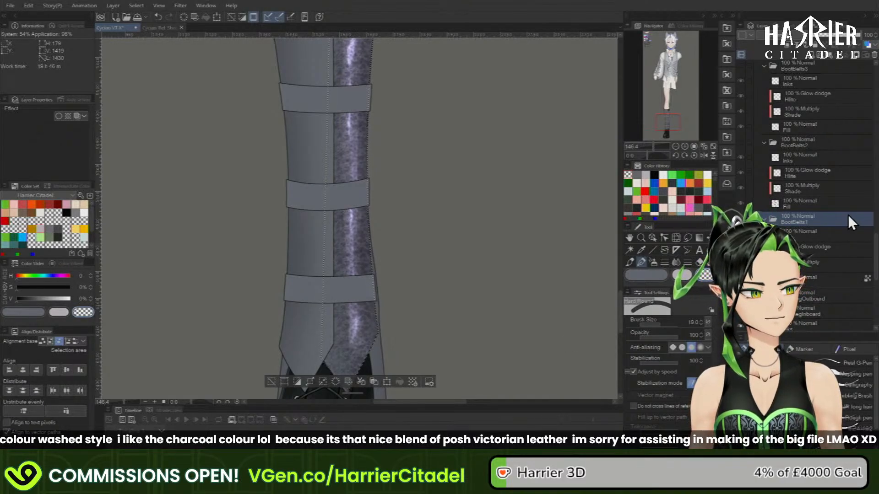
click(298, 383)
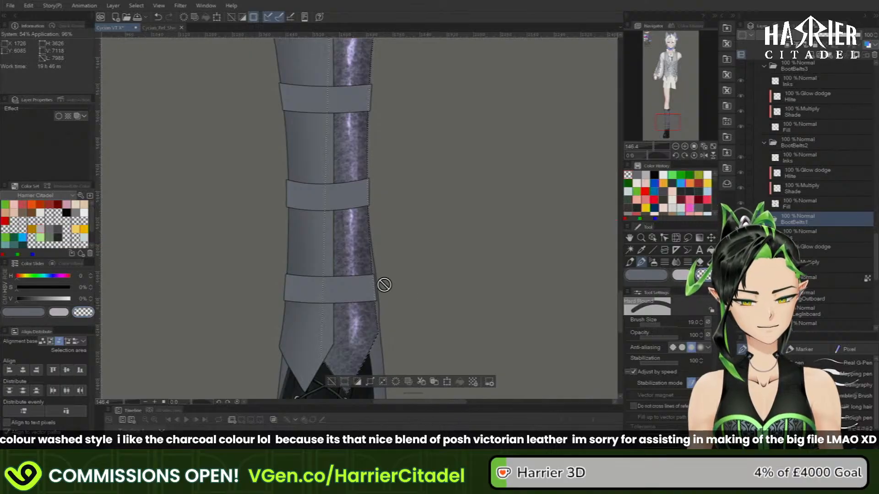
- Erase the belt ends overhanging the boot's outer edge on the BootBelts1 Fill layer and clear the selection
click(819, 277)
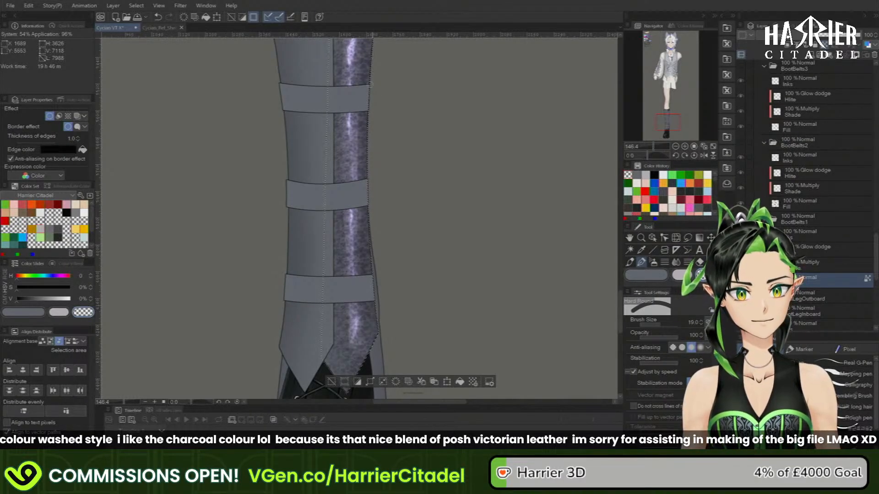
drag(668, 113, 667, 111)
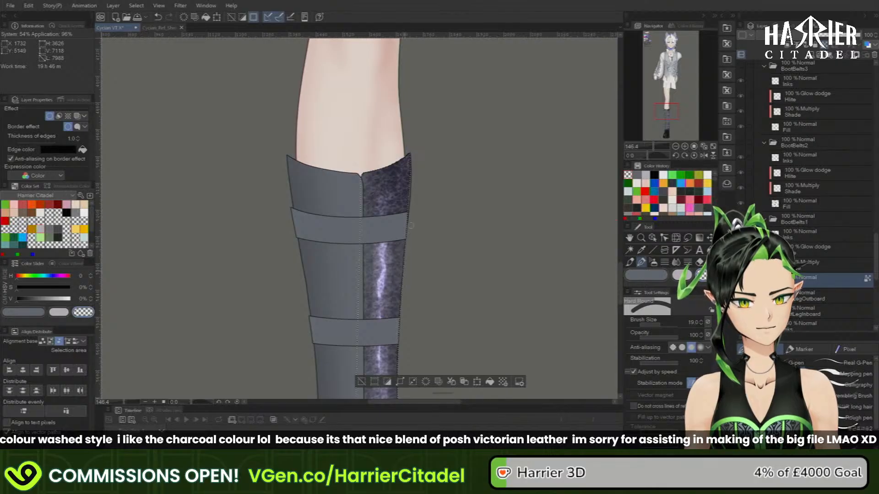
click(373, 382)
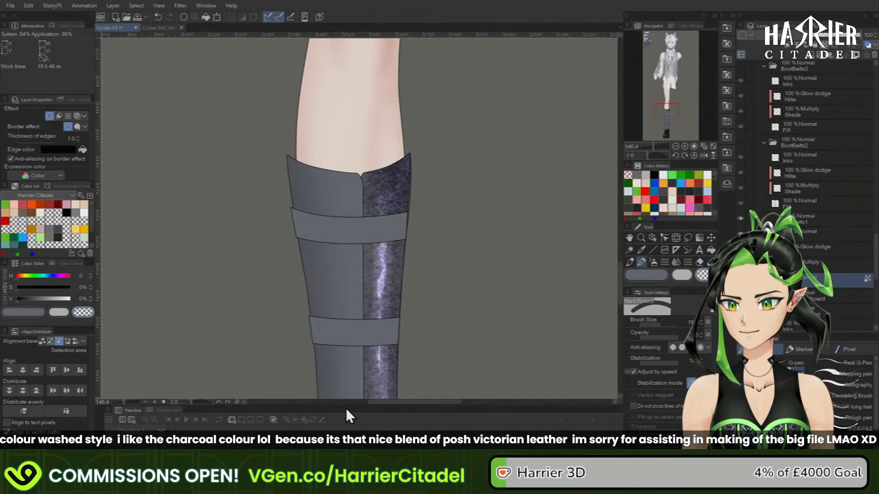
- Inspect the lower boot's trimmed belts and consult the reference sheet for the boot shading
mouse_move(673, 114)
mouse_down()
mouse_move(674, 133)
mouse_move(672, 113)
mouse_move(672, 121)
mouse_up()
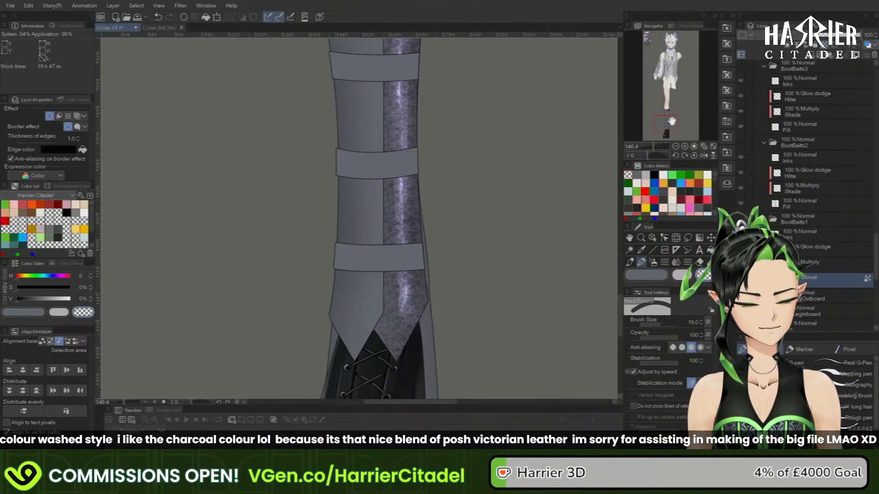
click(174, 28)
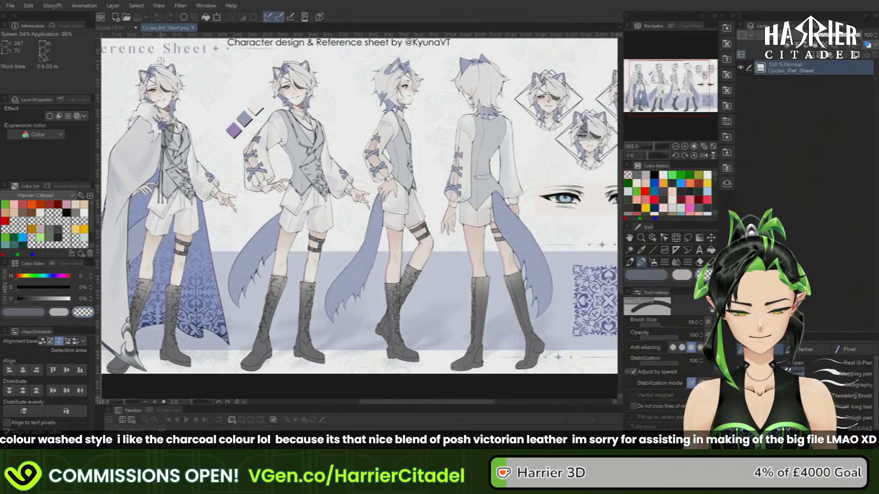
click(120, 29)
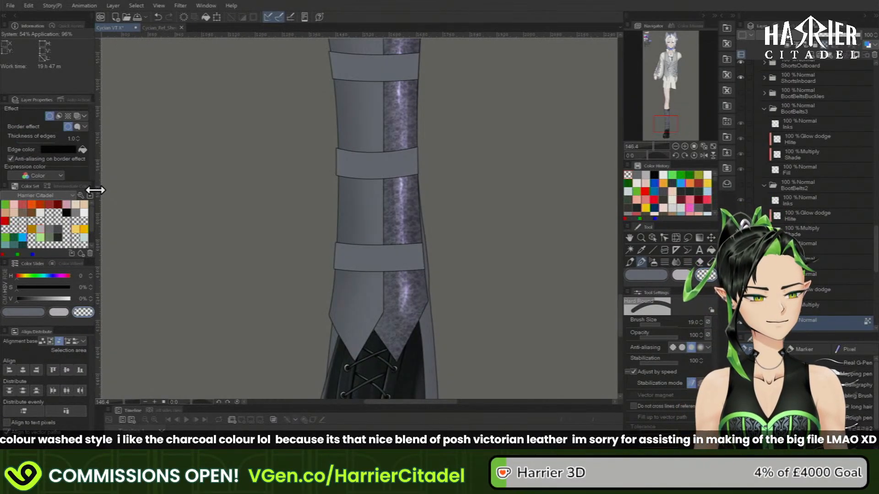
- Collapse BootBelts2 and BootBelts1, and prepare the textured panel's upper Linear burn layer with blue-grey H 230, S 10, V 45 and highlights hidden
click(764, 185)
click(764, 200)
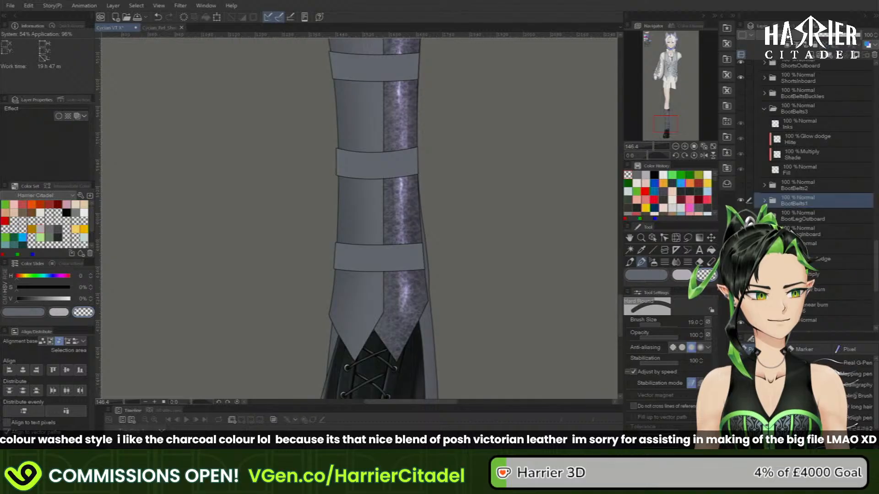
click(814, 306)
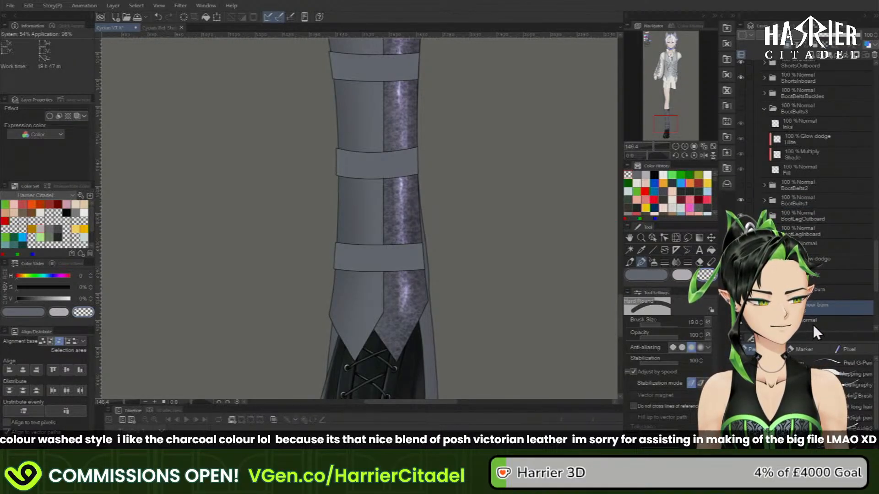
click(811, 293)
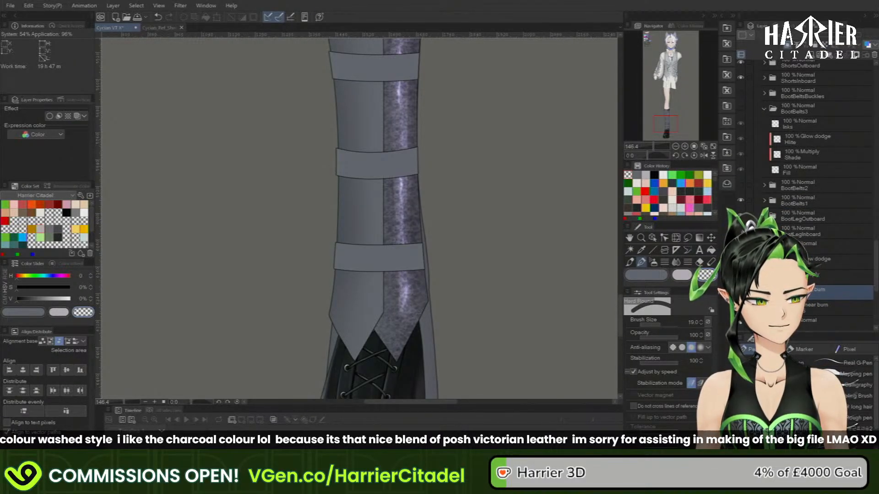
click(741, 293)
click(660, 278)
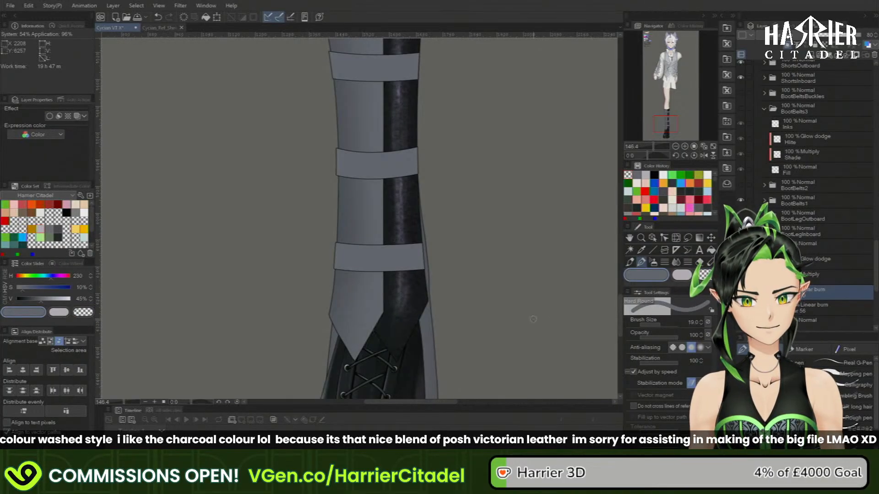
click(206, 17)
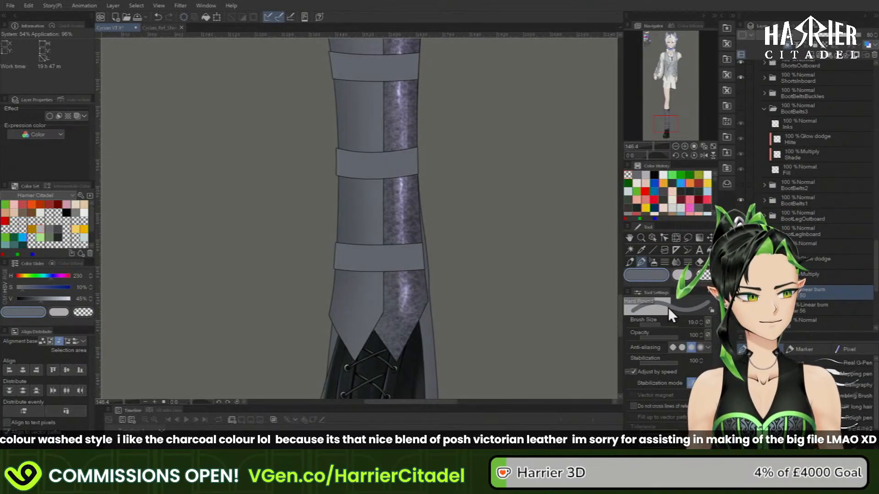
click(741, 262)
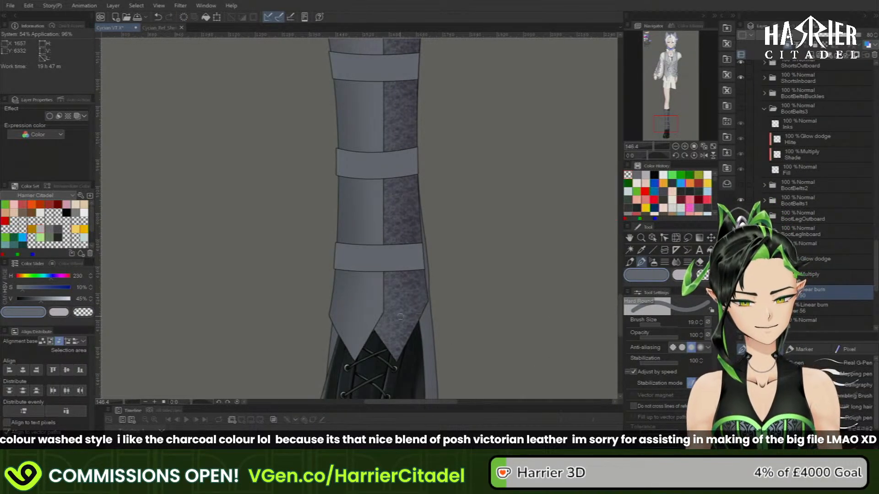
- Shade the textured panel's outer edge between and below the lower belts with the Kiba Round brush on the Linear burn layer
drag(407, 276, 408, 315)
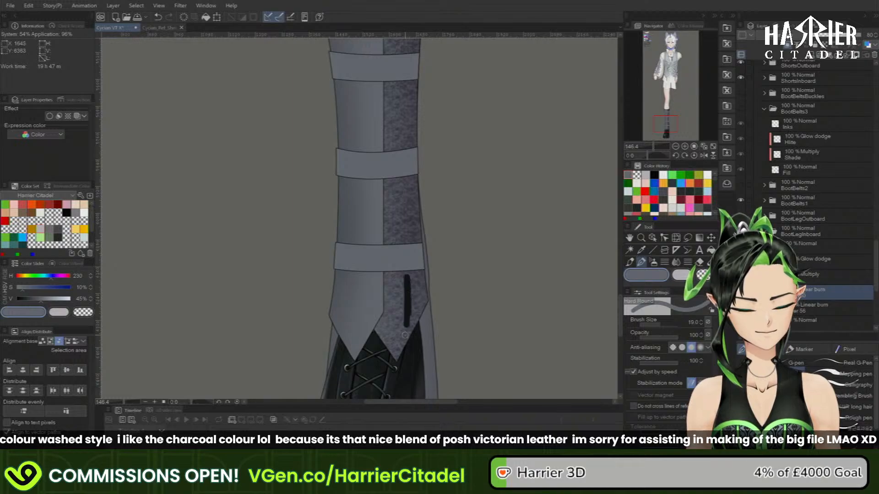
click(629, 261)
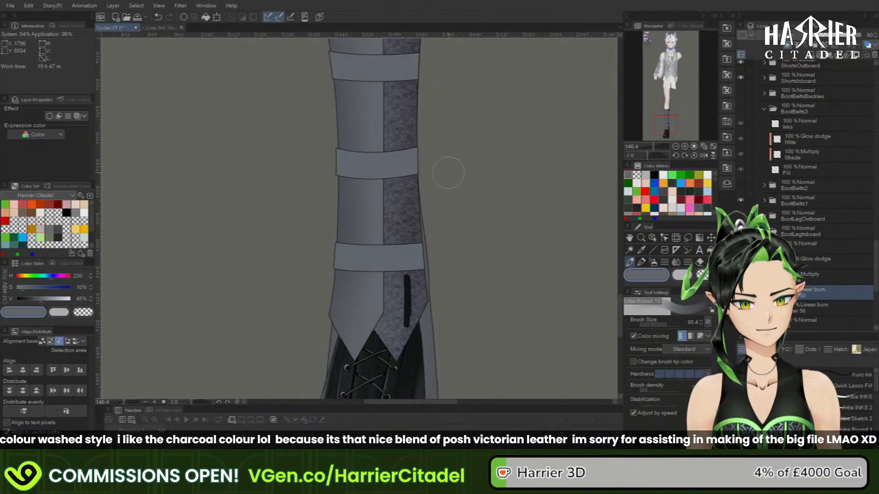
drag(412, 77, 414, 243)
drag(409, 178, 412, 244)
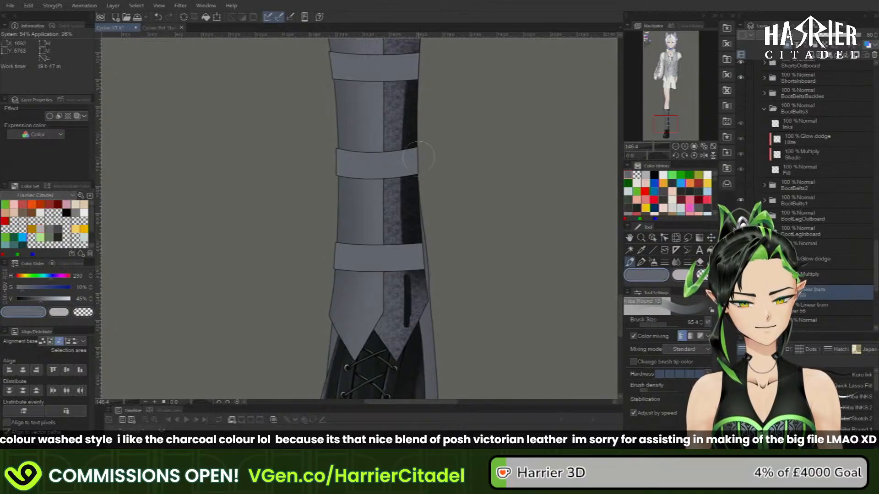
drag(419, 274, 418, 329)
drag(412, 295, 407, 349)
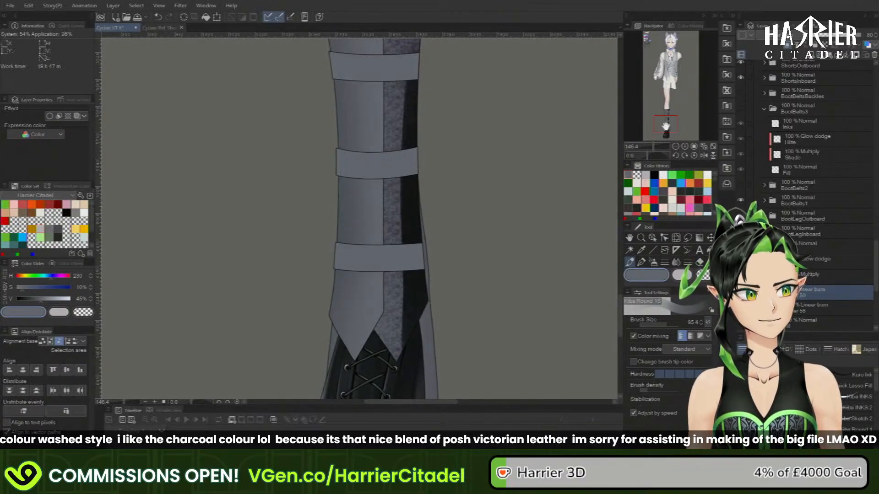
- Shade the textured panel's outer edge from the boot's upper rim down past the belts on the Linear burn layer with the Kiba Round brush
drag(660, 131, 660, 118)
mouse_move(412, 155)
mouse_down()
mouse_move(413, 369)
mouse_move(417, 180)
mouse_move(412, 316)
mouse_up()
drag(410, 247, 409, 341)
key(ctrl+z)
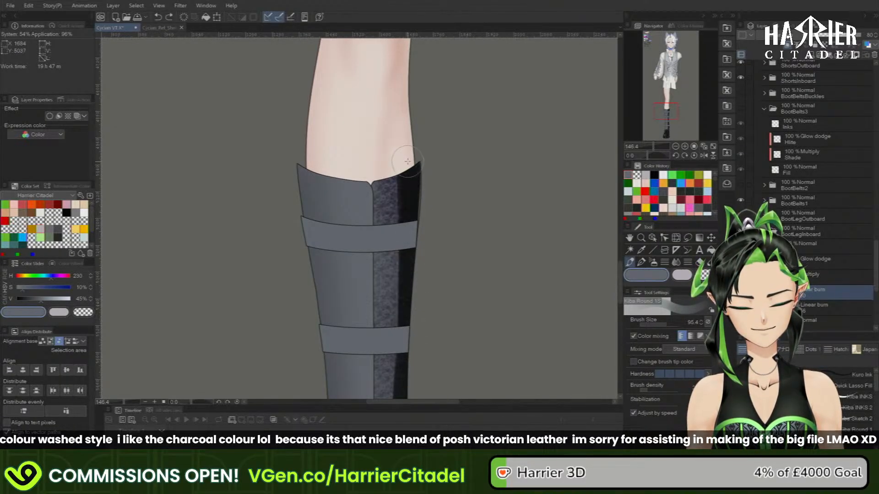
drag(411, 165, 410, 374)
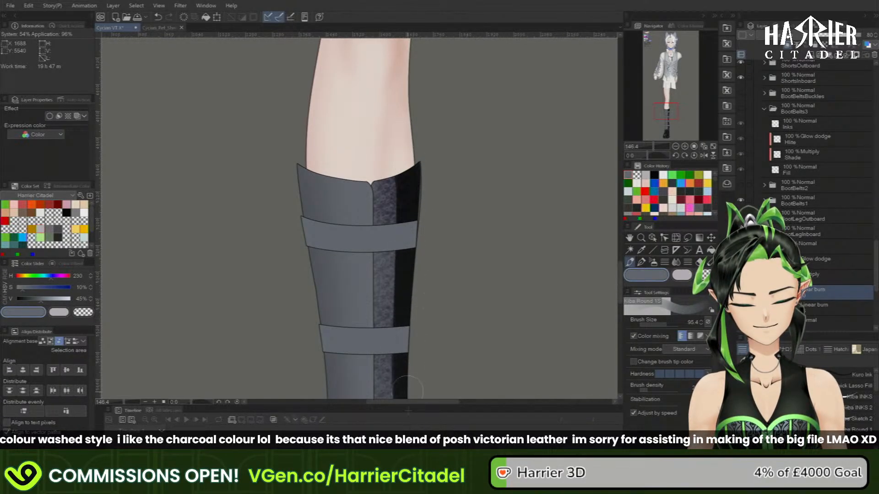
drag(660, 126, 658, 128)
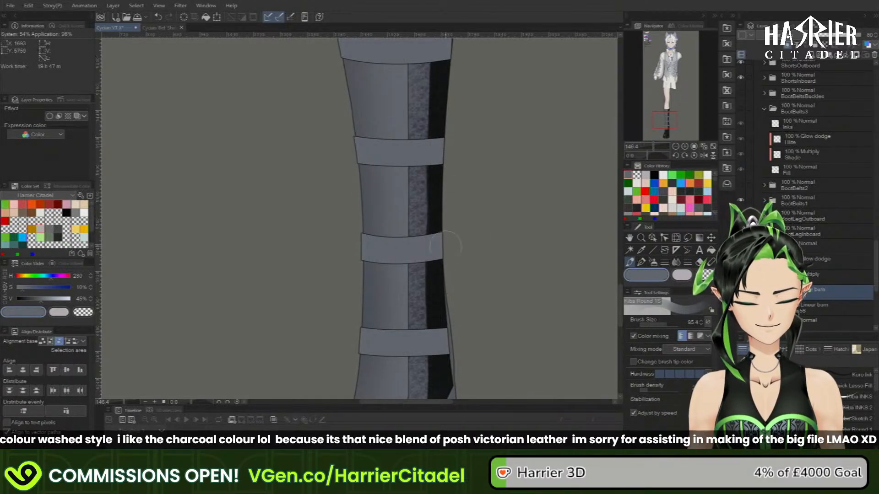
- Darken the textured panel's inner edge along the centre seam, from the boot rim down through the sections between the belts
click(676, 147)
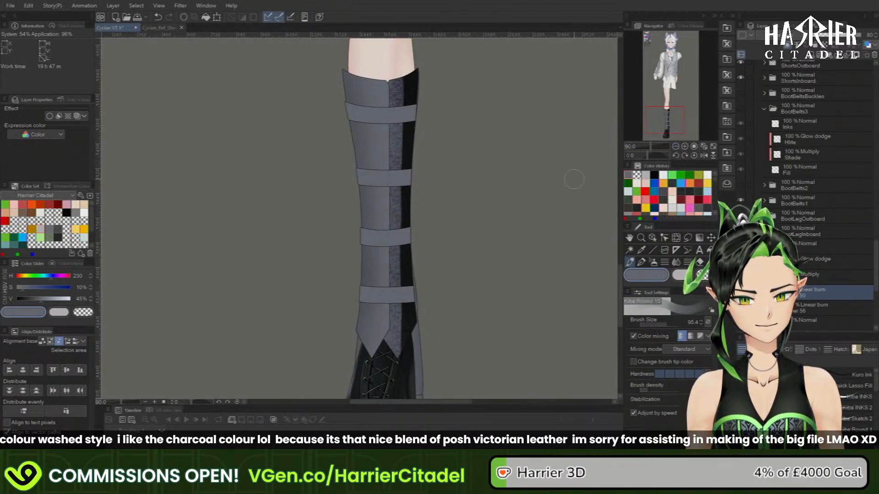
drag(387, 73, 387, 100)
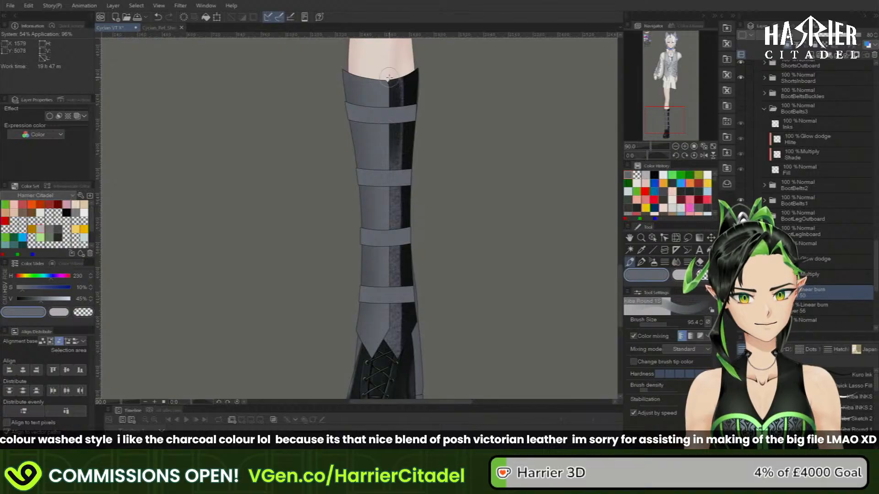
drag(387, 111, 387, 134)
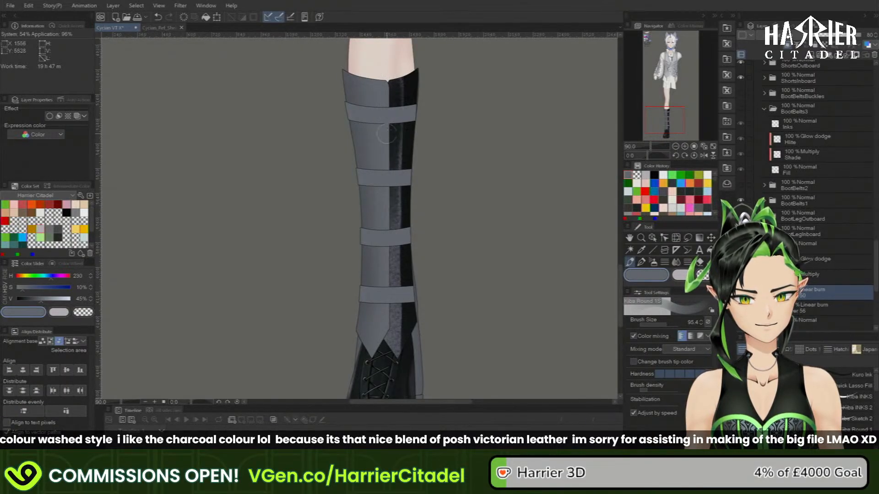
mouse_move(387, 192)
mouse_down()
mouse_move(388, 331)
mouse_move(385, 240)
mouse_move(387, 291)
mouse_up()
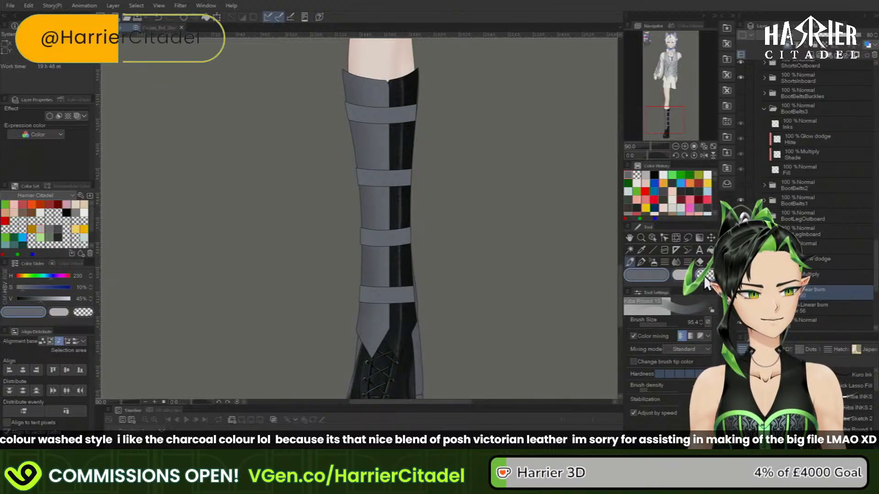
- Lighten the textured panel's outer edge by brushing transparent colour over the Linear burn shading, and restore the blue-grey drawing colour
click(705, 276)
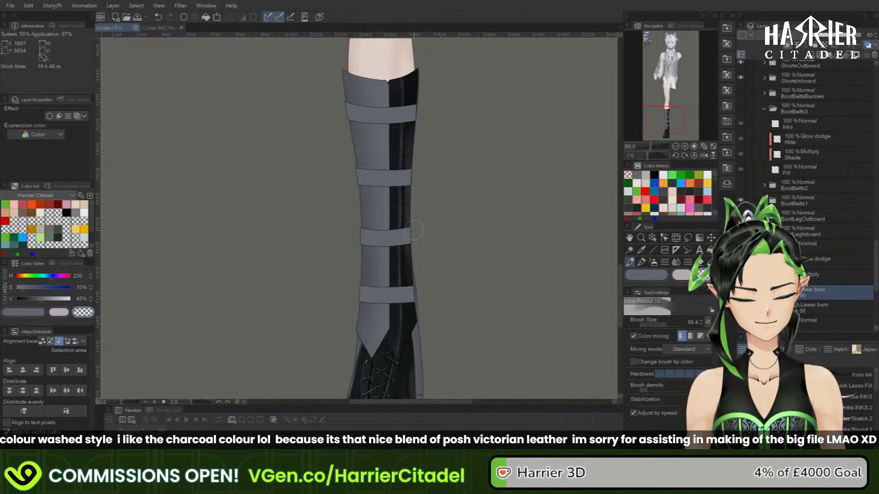
drag(413, 230, 415, 314)
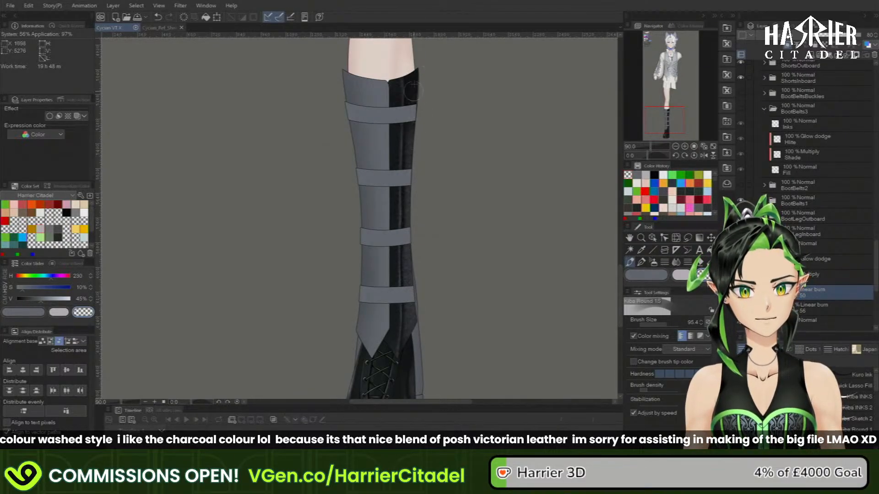
click(652, 274)
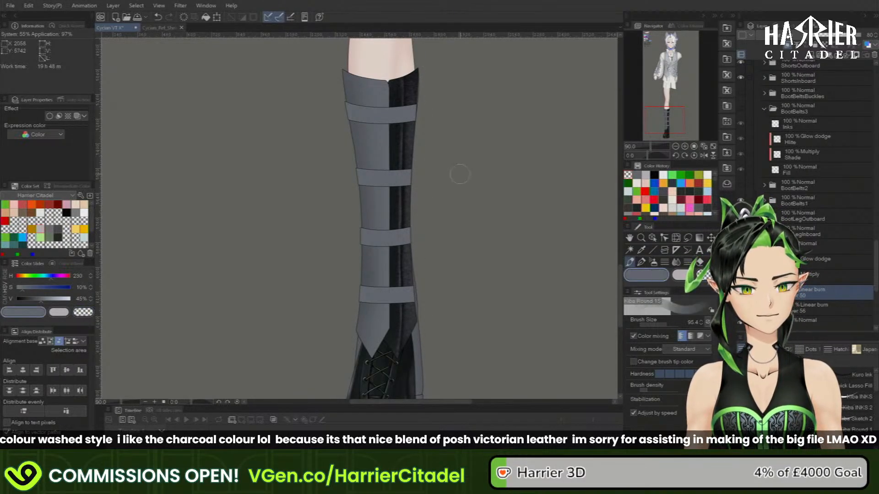
- Soften the textured panel's shading with a soft airbrush at size 207.2, and return to the Kiba Round brush
click(652, 264)
click(773, 367)
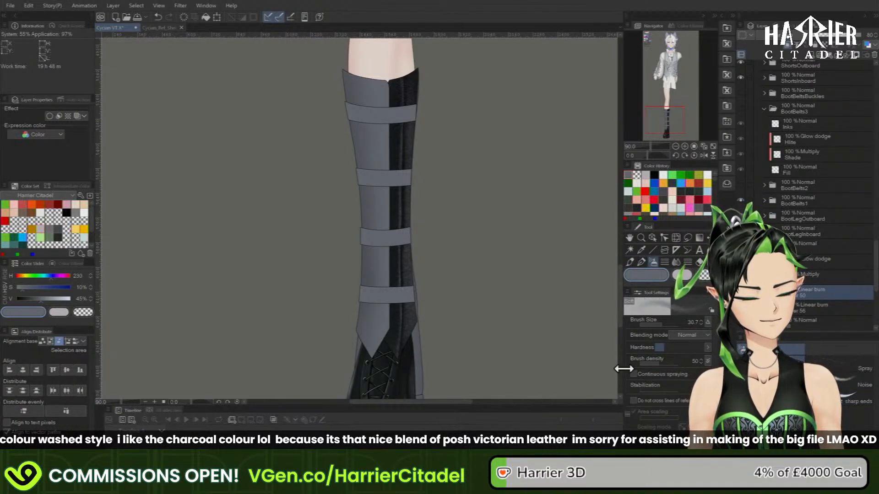
click(669, 326)
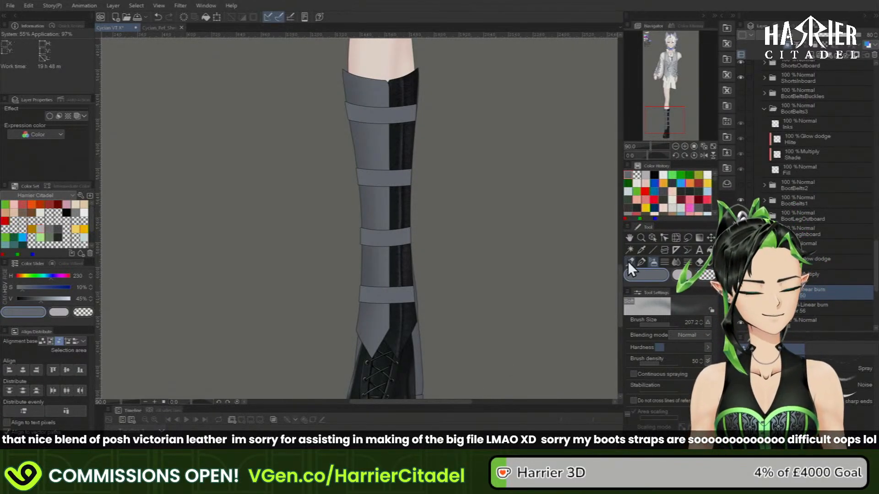
key(p)
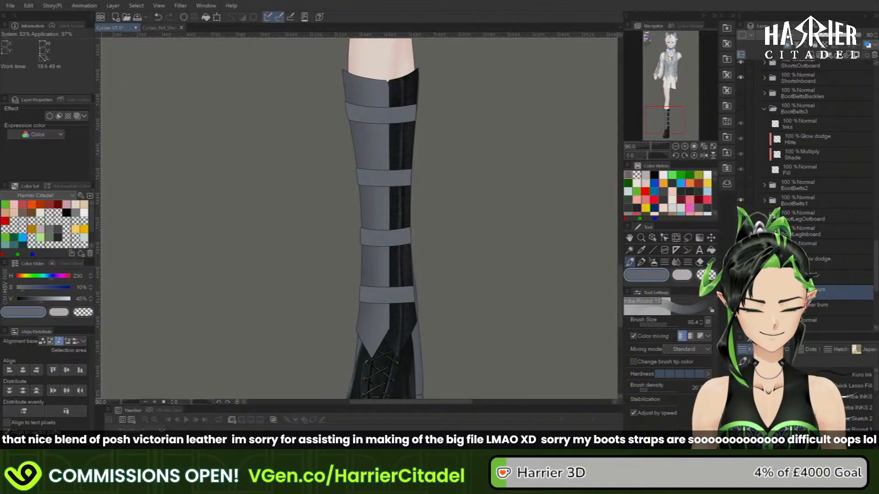
click(676, 146)
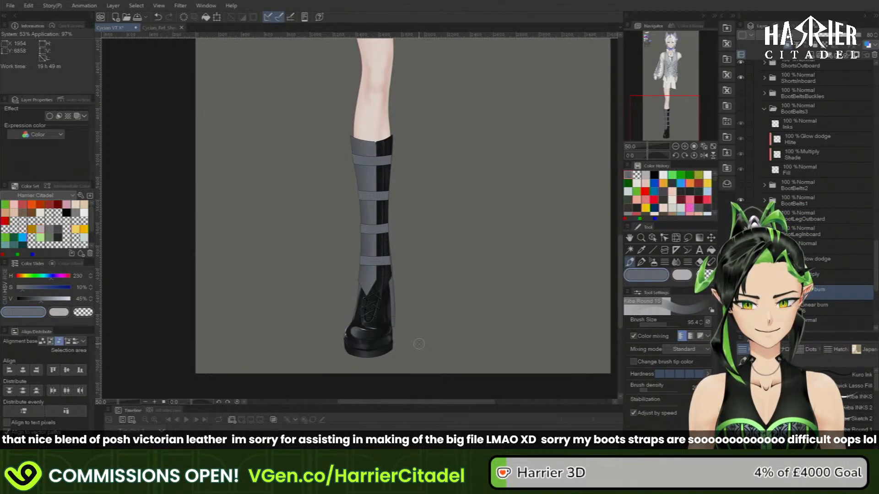
key(b)
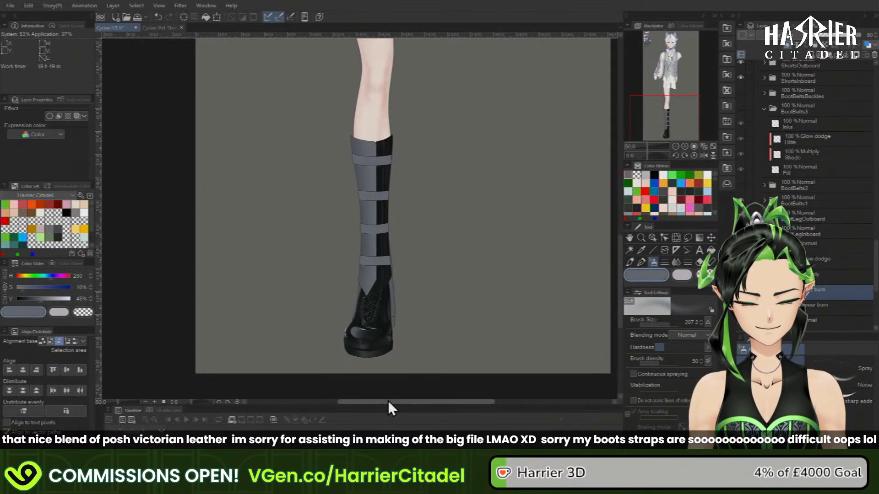
click(630, 263)
- Refine the panel's Linear burn shading with the Kiba Round brush reduced to 20.2, running fine dark streaks down between the belts
scroll(378, 159, up, 2)
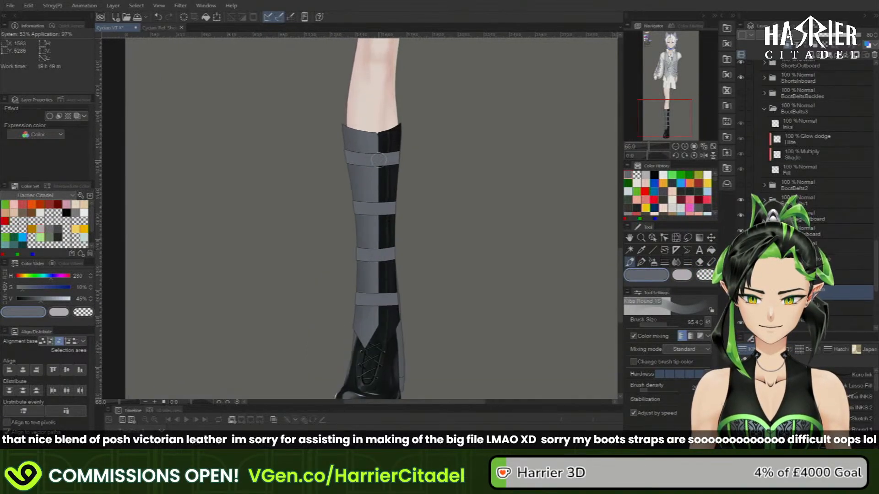
scroll(379, 160, up, 4)
click(665, 324)
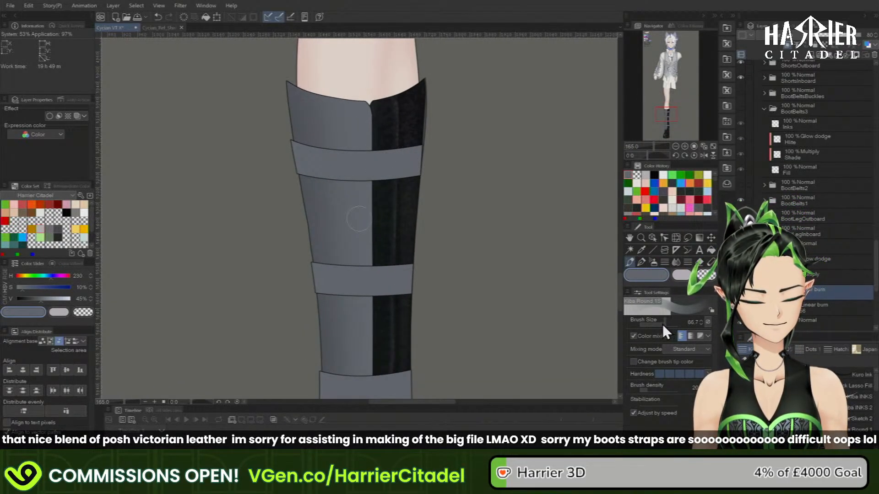
click(663, 324)
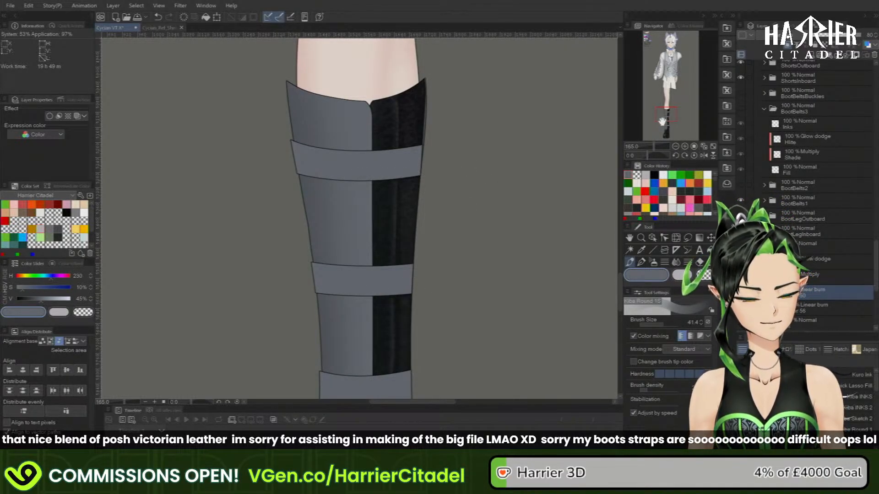
drag(666, 117, 662, 127)
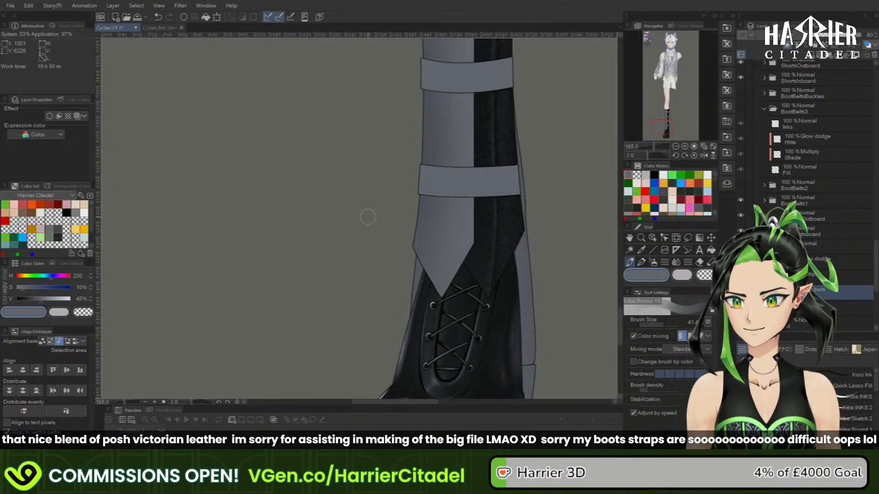
drag(661, 325, 659, 326)
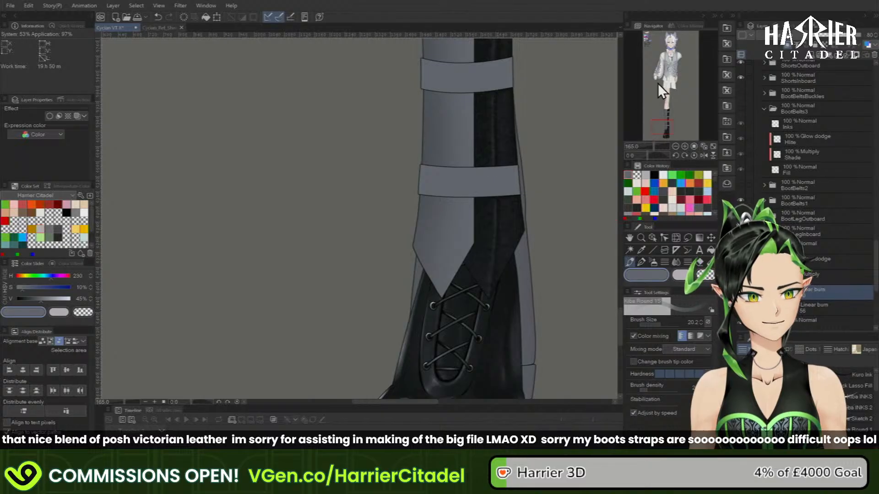
drag(660, 128, 657, 118)
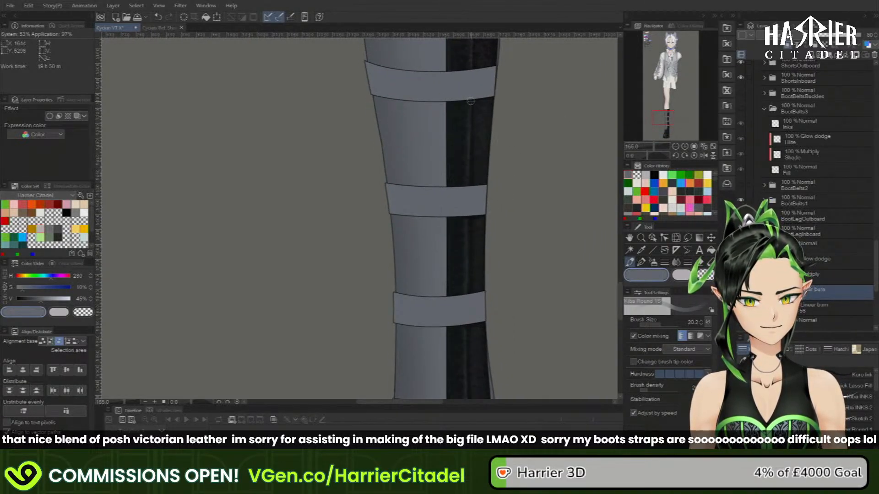
drag(665, 110, 673, 115)
click(675, 147)
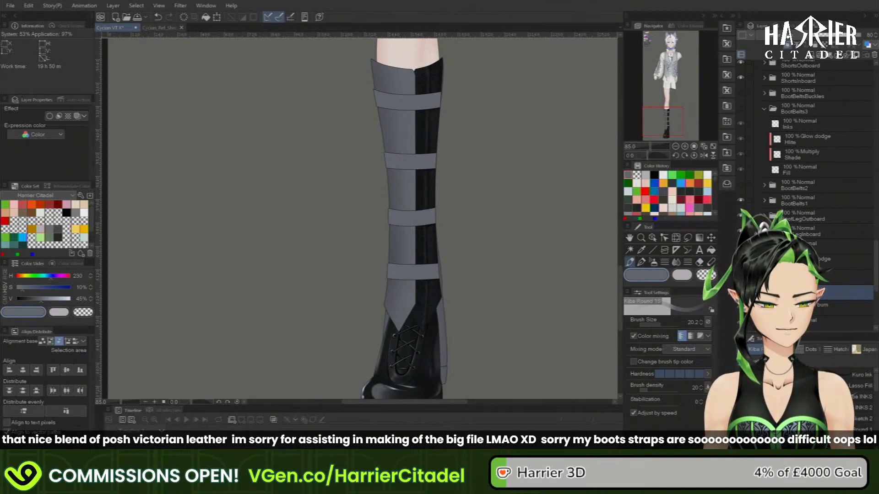
drag(428, 103, 427, 293)
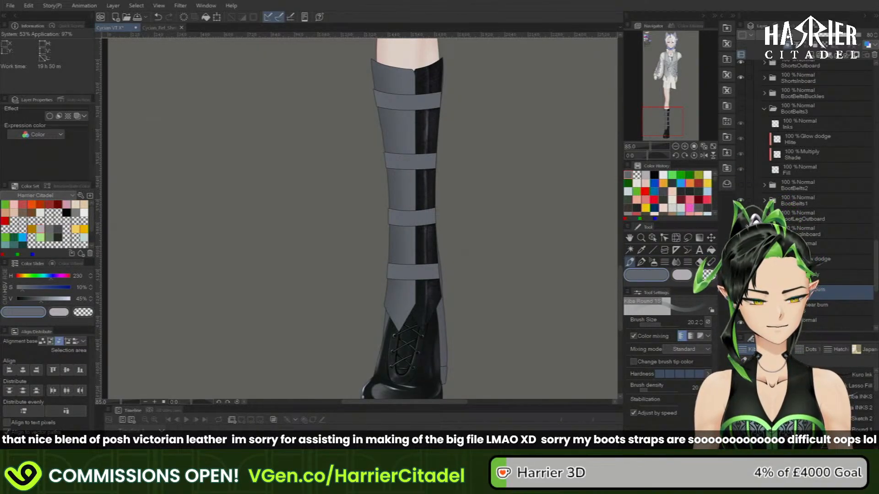
- Clear the panel's Glow dodge layer and paint thin new vertical highlights in light grey H 287, S 5, V 75 with the Kiba Round brushes
click(808, 263)
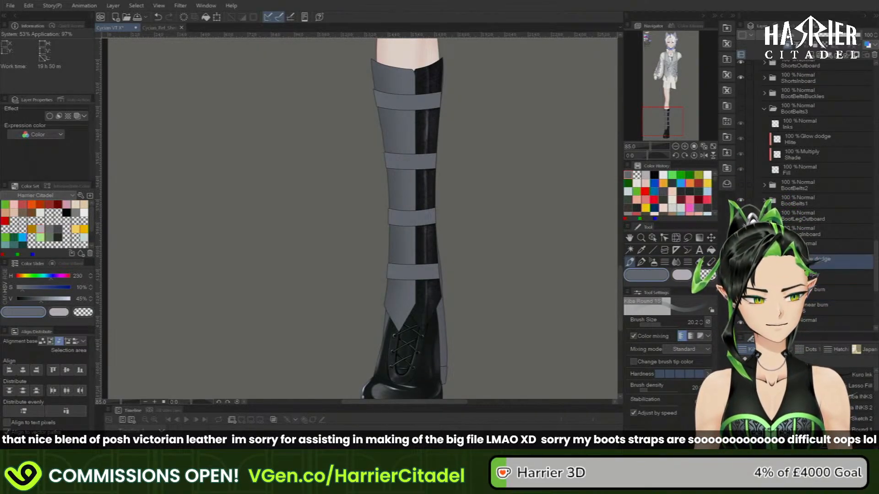
click(188, 18)
key(x)
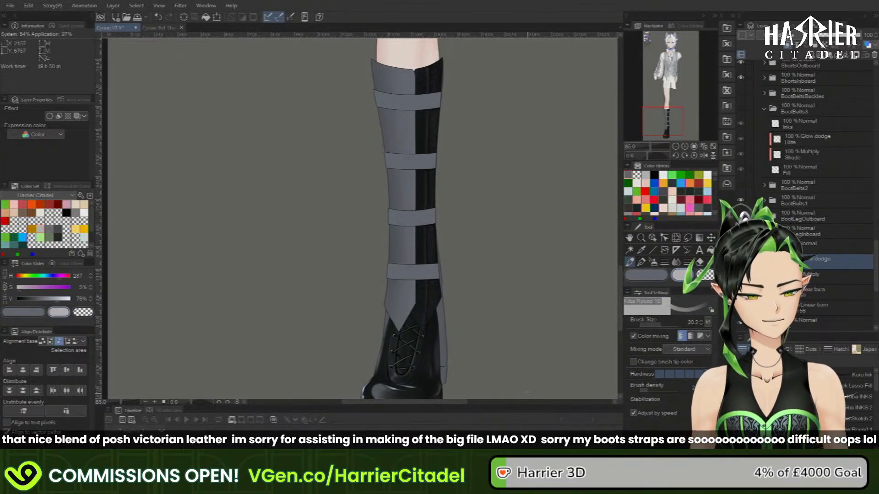
click(824, 441)
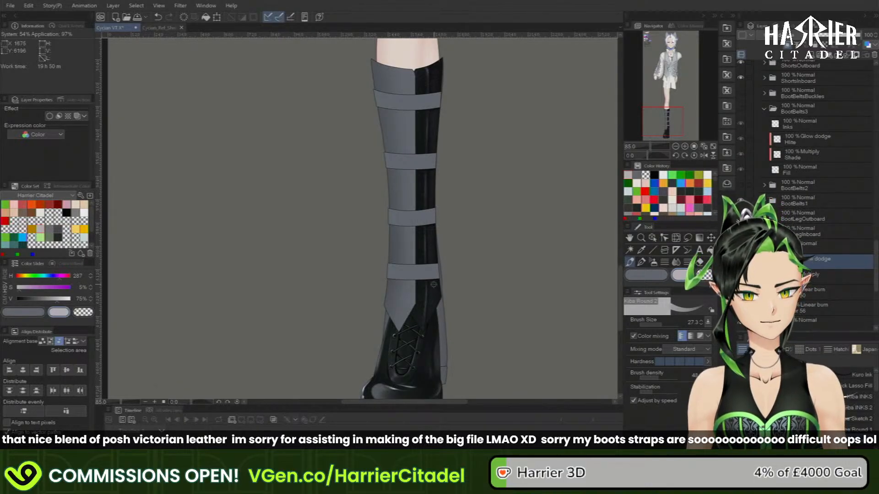
key(comma)
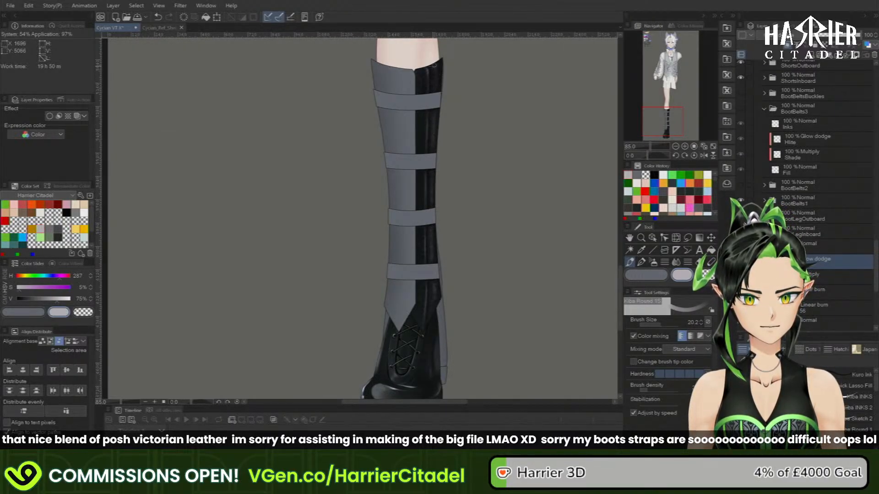
- Touch up the panel's streaks on the upper Linear burn layer with transparent colour and blue-grey H 230, S 10, V 45
click(807, 295)
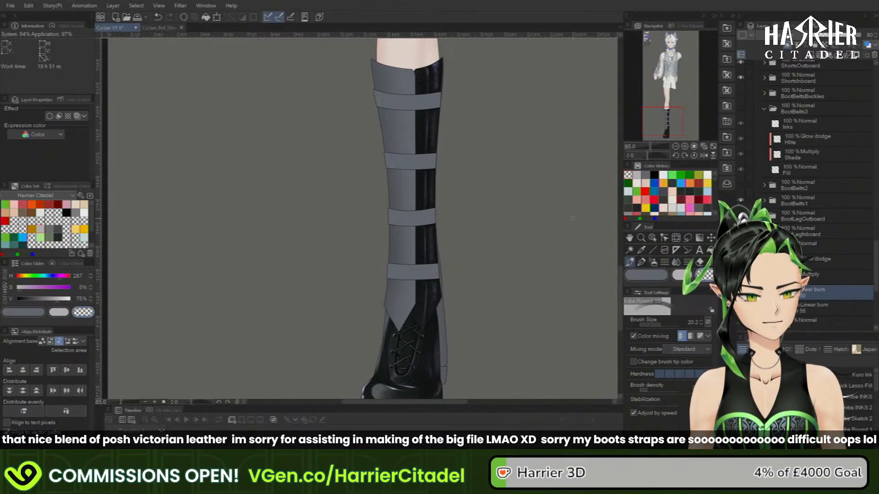
click(654, 274)
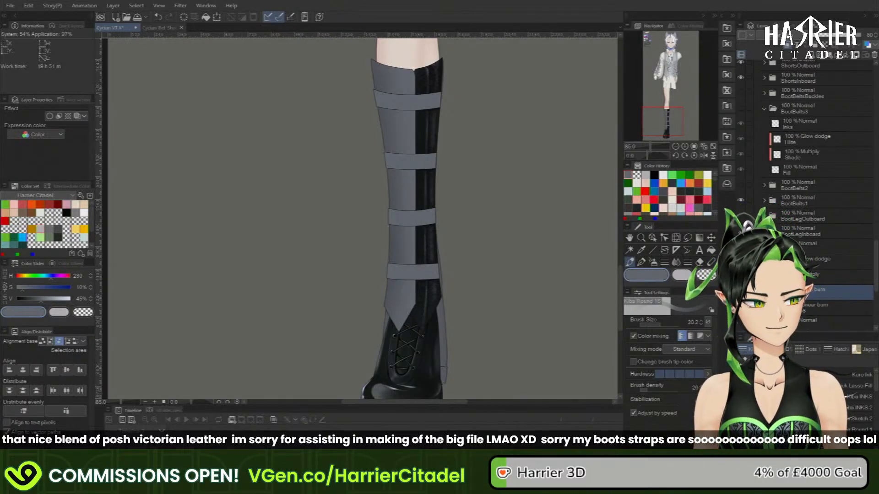
- Duplicate the panel's bordered base layer to the top of its layer stack and clear the copy's contents
click(809, 247)
click(799, 323)
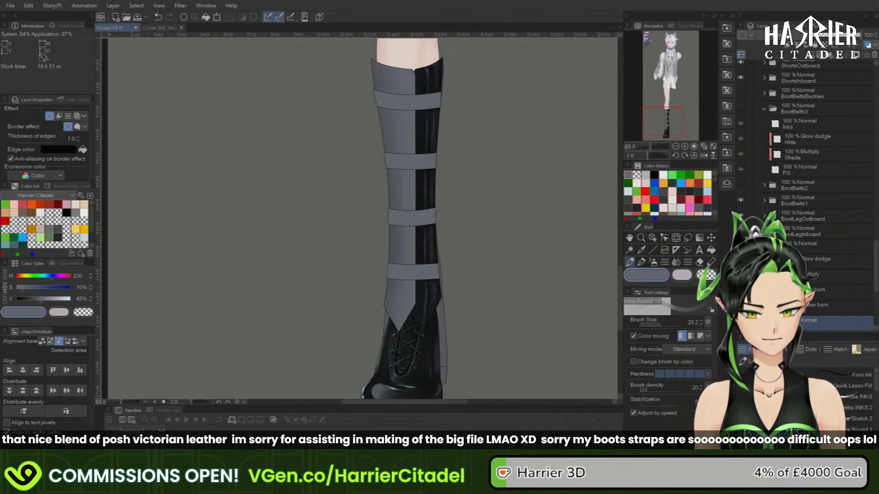
click(740, 323)
click(740, 323)
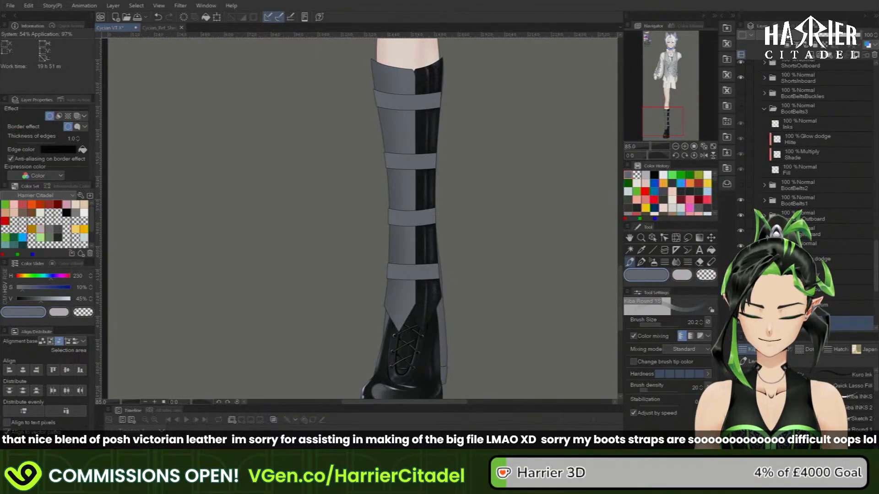
drag(814, 323, 826, 240)
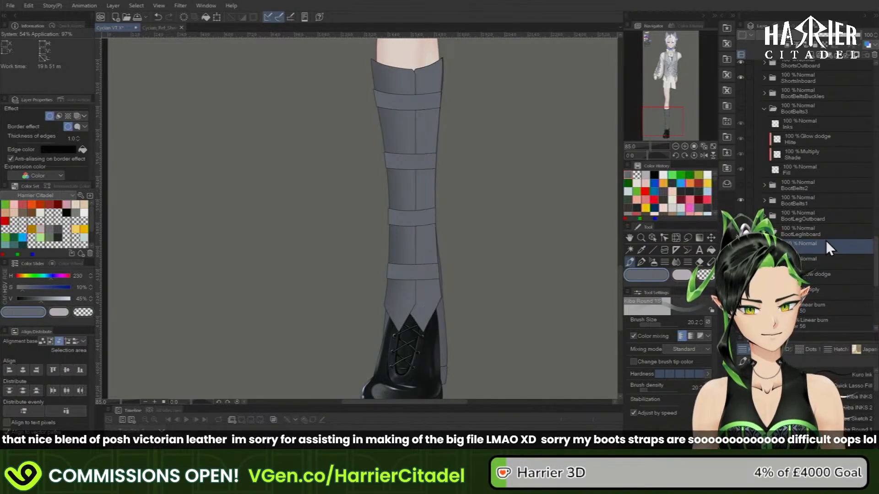
click(183, 16)
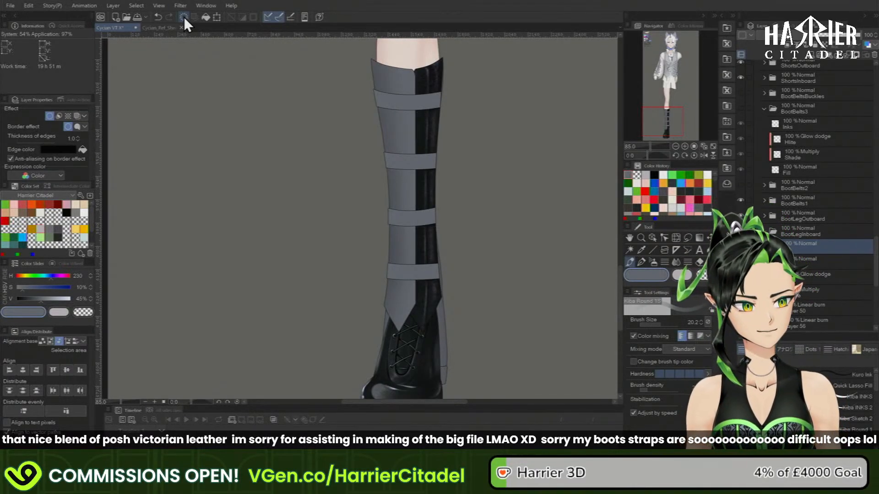
- Dot blue-grey H 230, S 10, V 45 eyelets down the black panel, one above and below each belt, with the Hard Round brush at 19.0
click(642, 262)
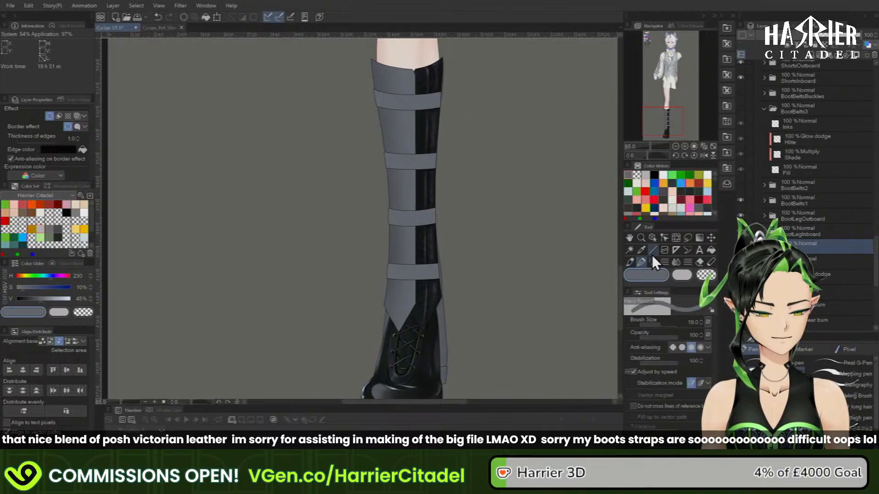
scroll(444, 292, up, 5)
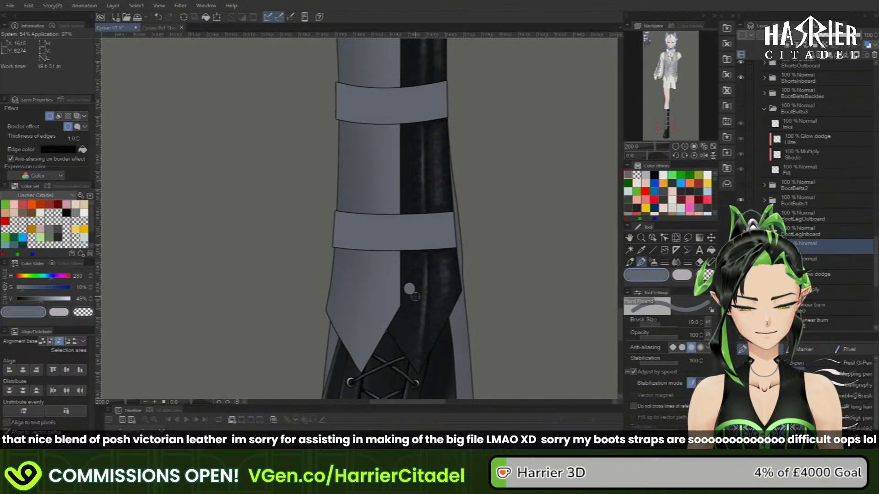
click(410, 169)
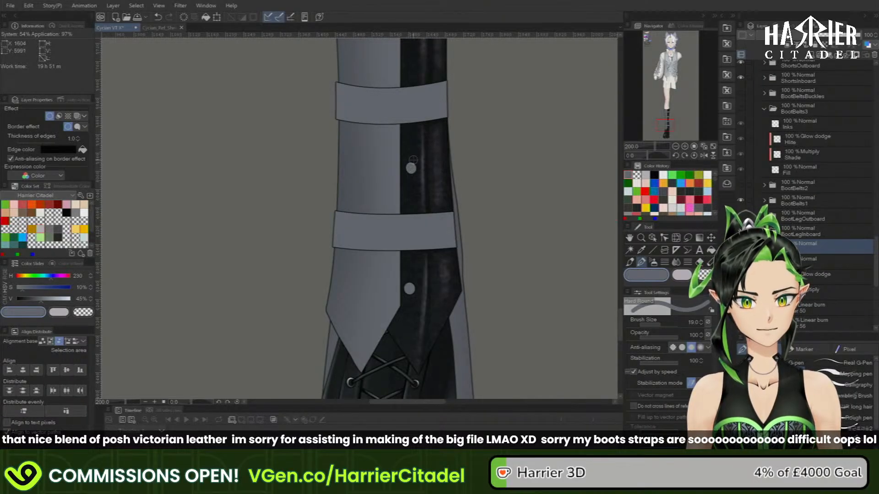
drag(672, 134, 674, 126)
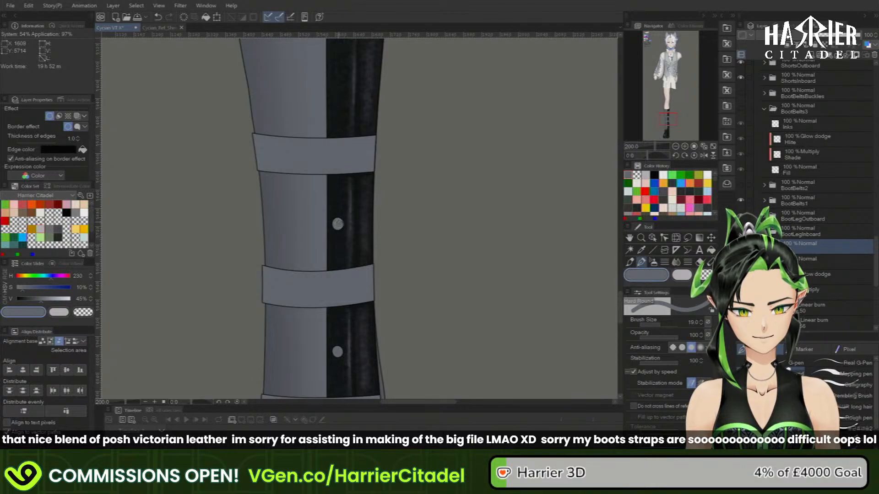
drag(665, 122, 666, 116)
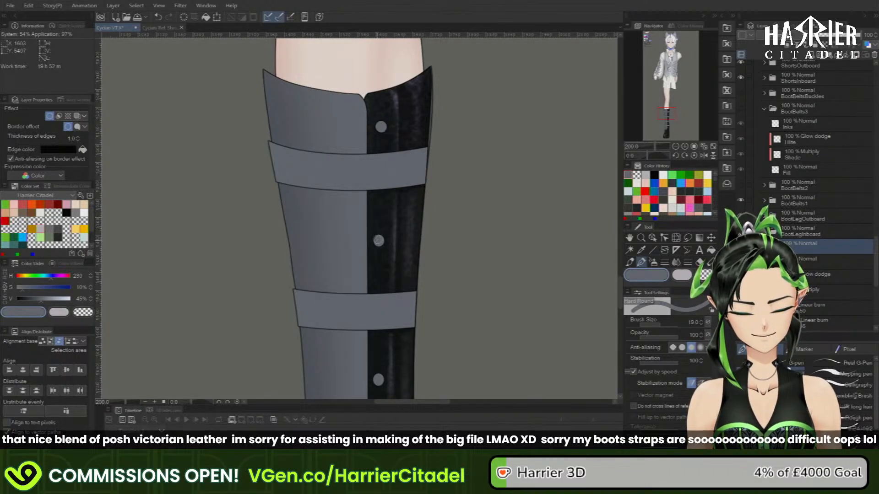
- Hollow out the centre of every eyelet on the panel with transparent colour to leave thin rings
click(703, 275)
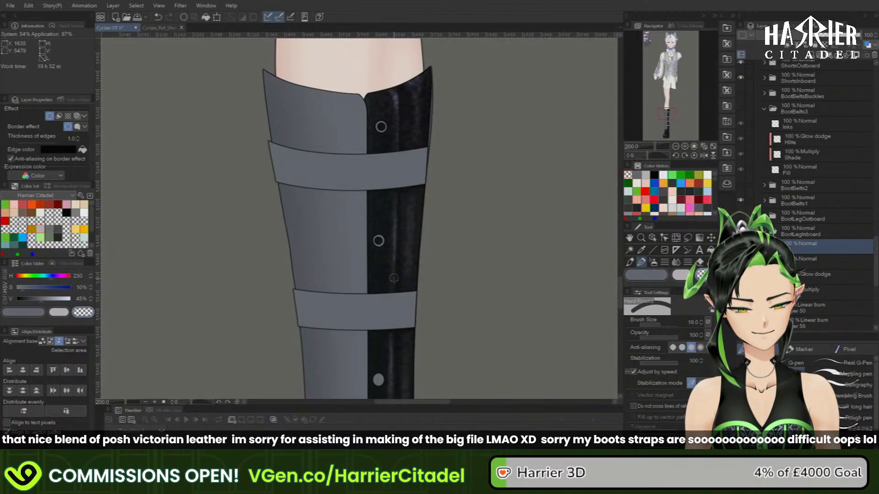
drag(671, 115, 671, 119)
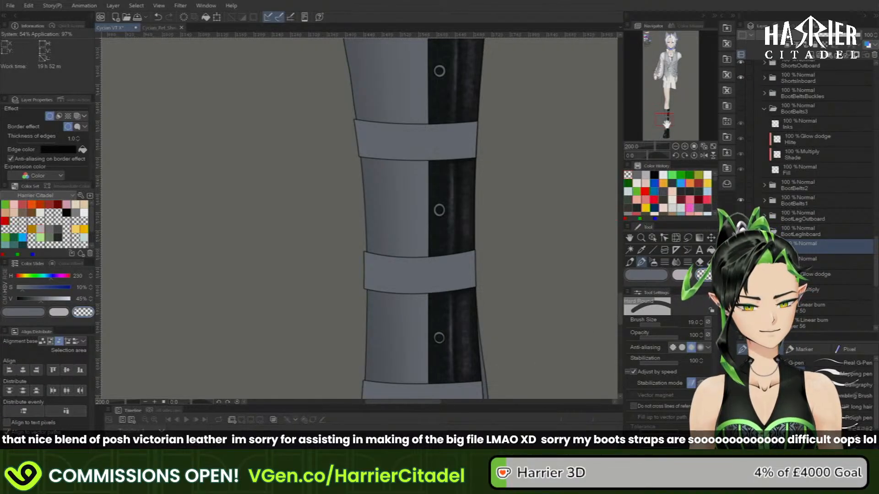
drag(666, 123, 666, 132)
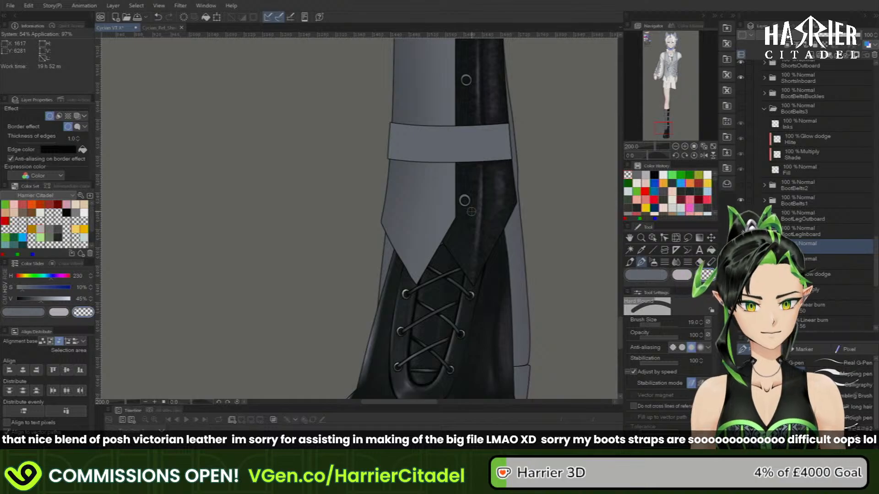
- Shade the eyelets black on the layer beneath the rings with the Soft sharp ends airbrush at 25.7, along the whole panel
scroll(470, 212, down, 4)
scroll(456, 277, down, 3)
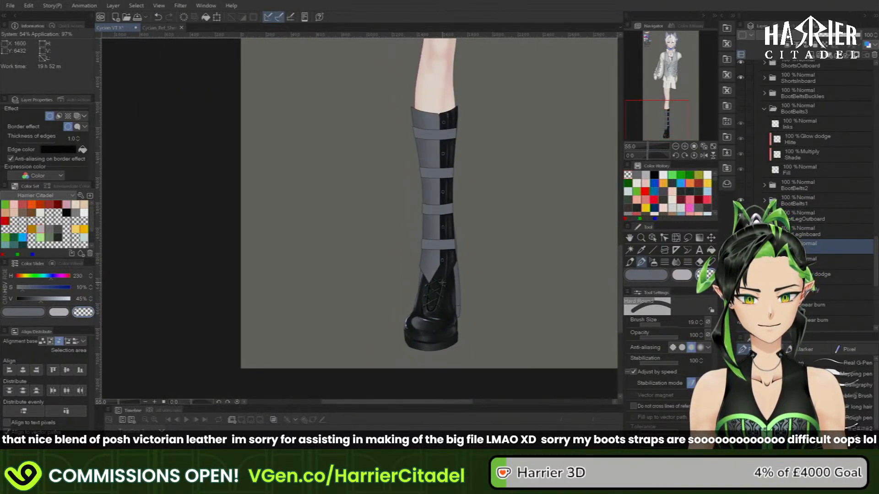
scroll(494, 181, up, 3)
scroll(461, 211, up, 1)
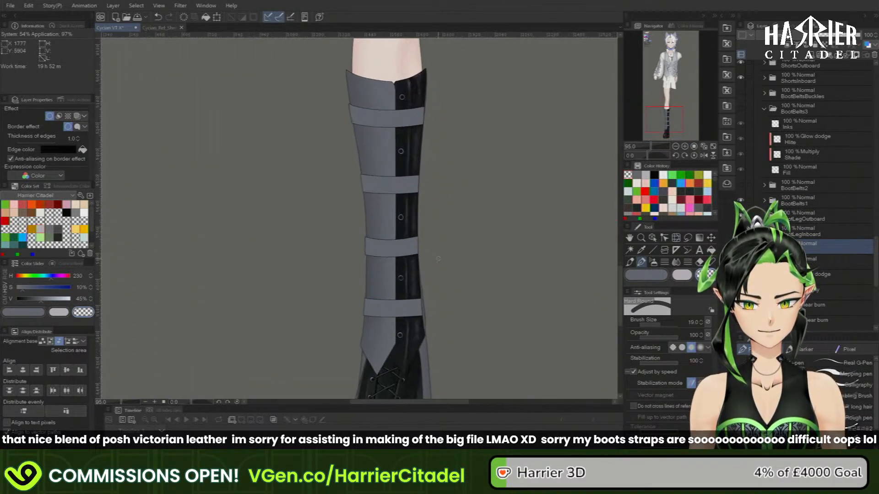
scroll(377, 363, up, 1)
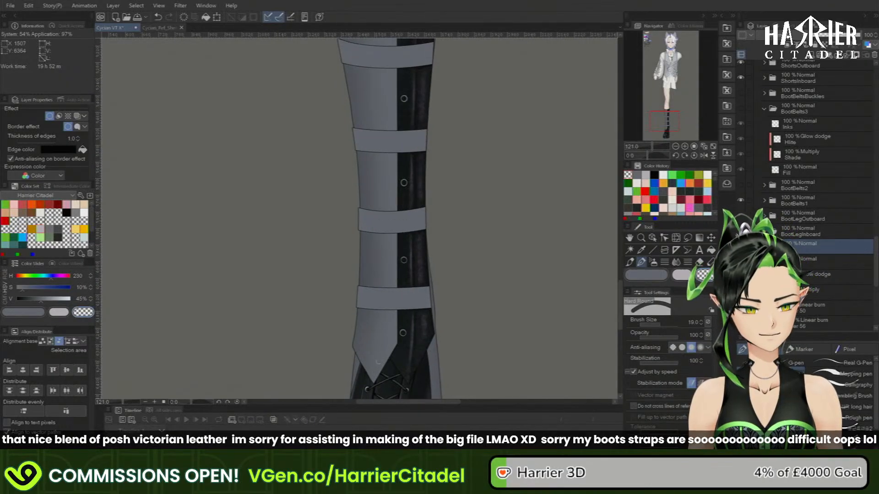
click(819, 262)
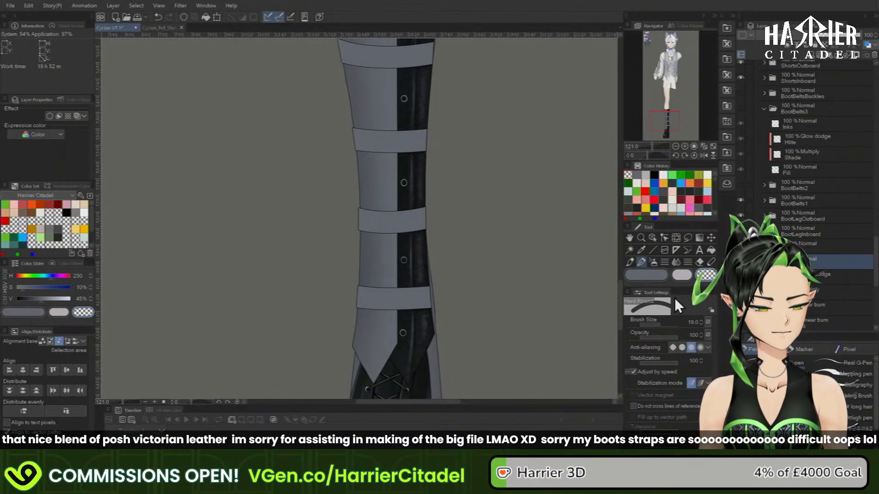
click(655, 175)
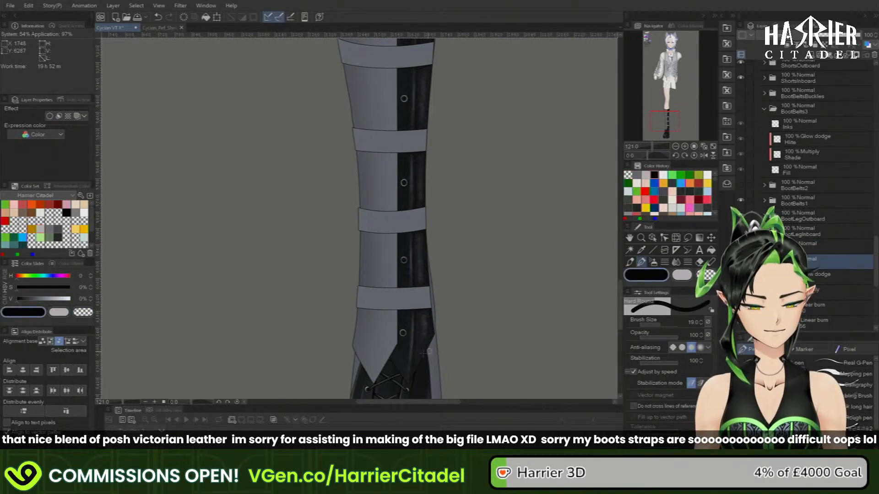
click(653, 263)
click(855, 402)
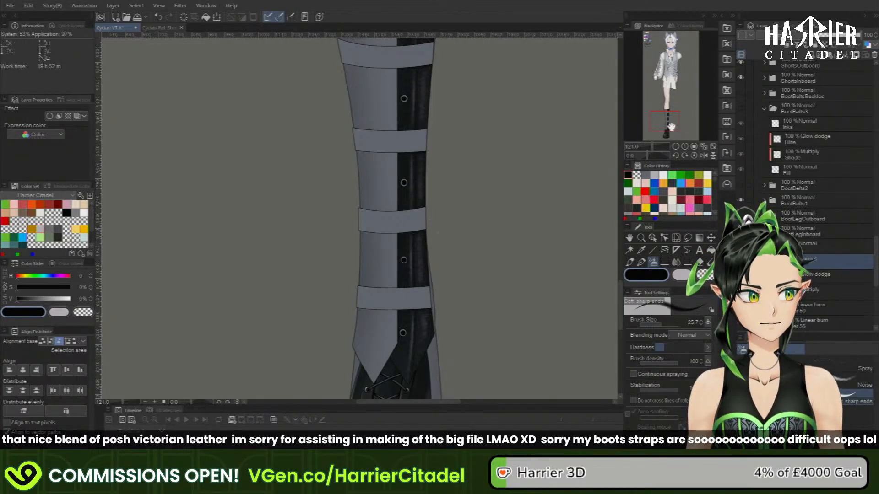
drag(669, 124, 668, 119)
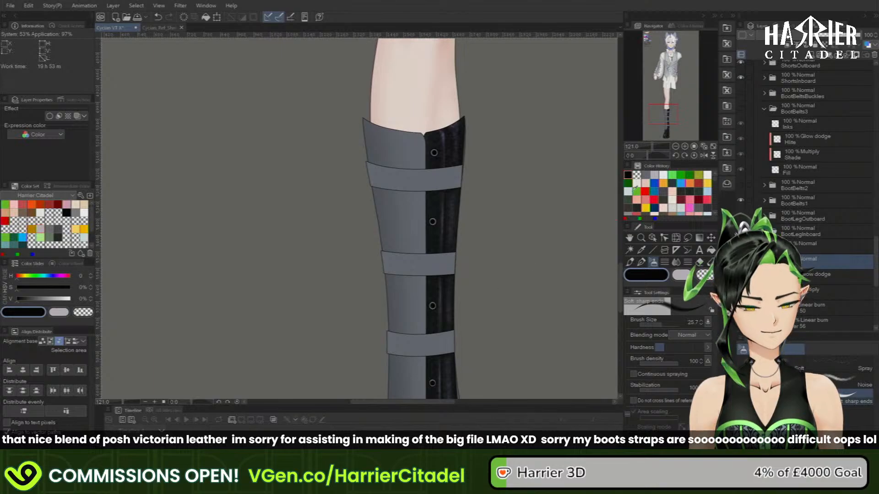
scroll(434, 293, down, 3)
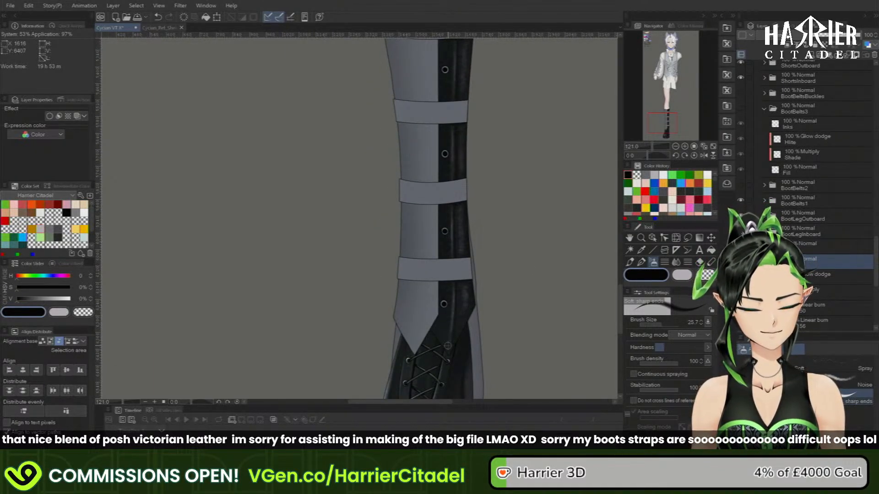
- Ink fine black detail down the panel with the Kiba INKS 2 brush at 7.0, hiding the outboard leg and belts while working
click(630, 262)
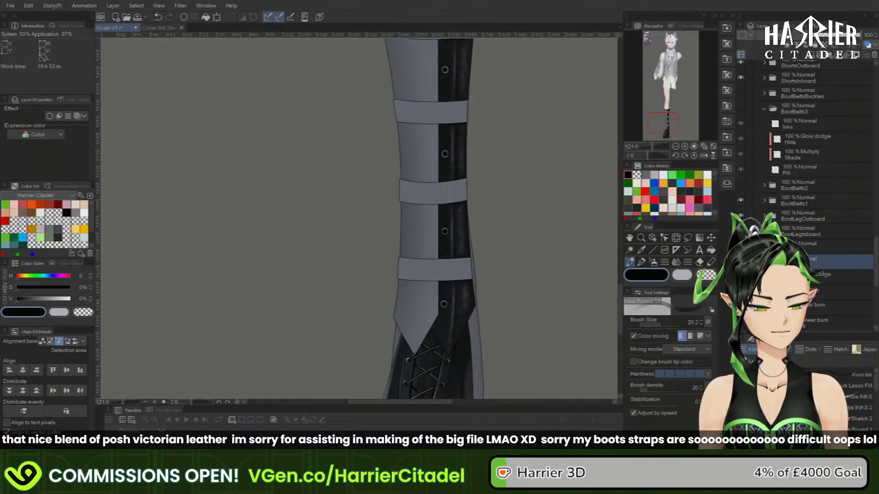
click(854, 408)
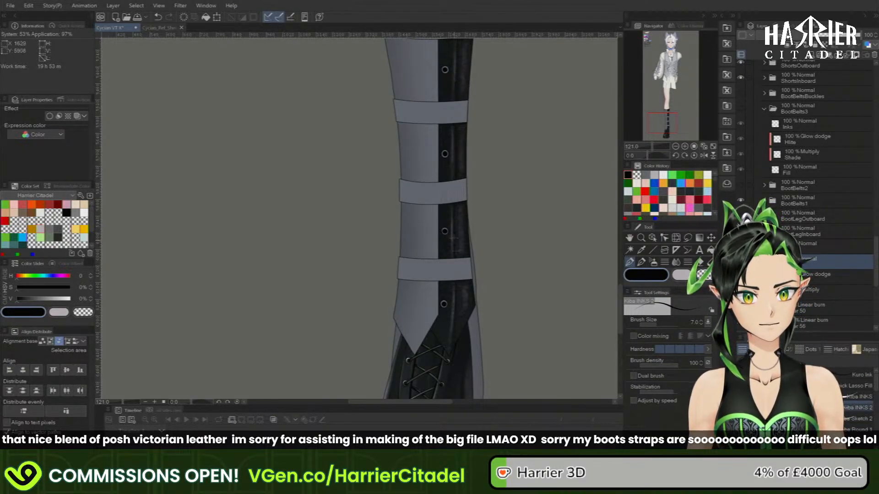
click(741, 216)
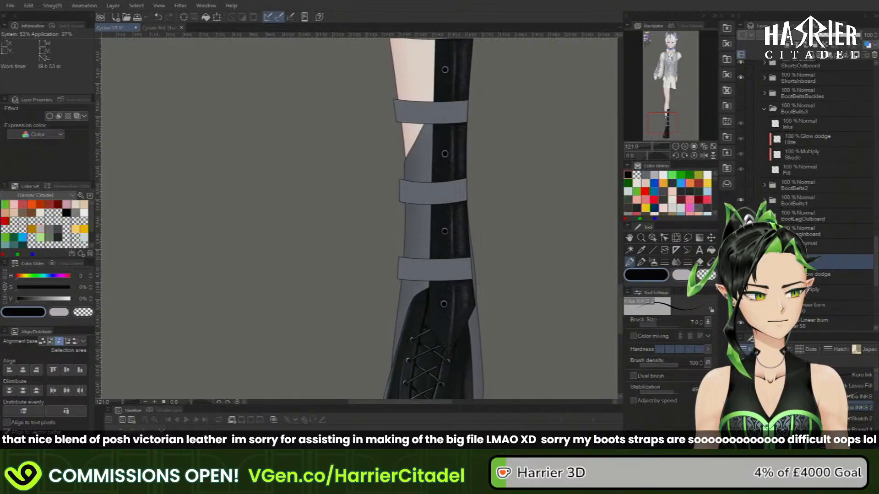
click(740, 200)
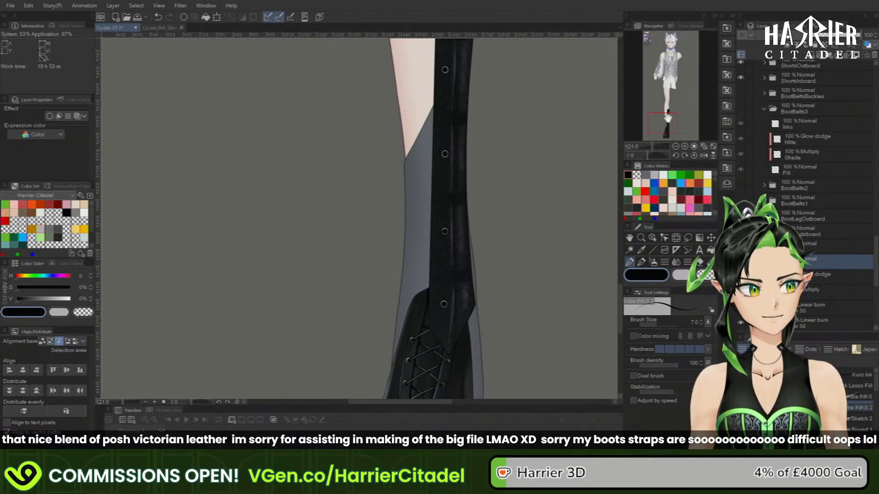
drag(471, 137, 447, 323)
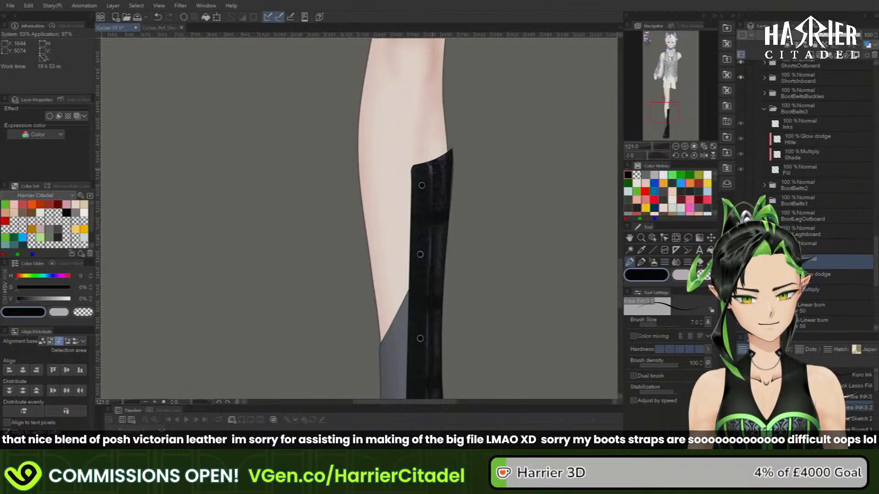
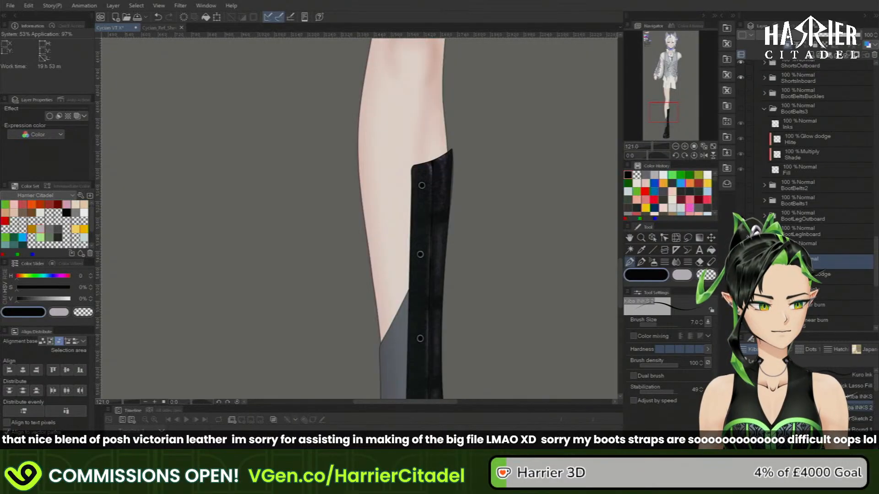
click(741, 201)
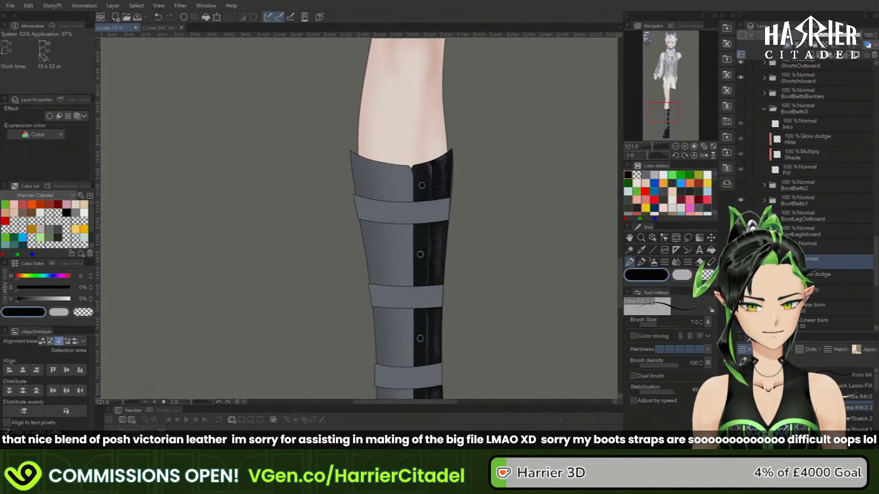
- Add a Linear burn layer directly above the fill in the BootLegOutboard folder and duplicate it
click(764, 231)
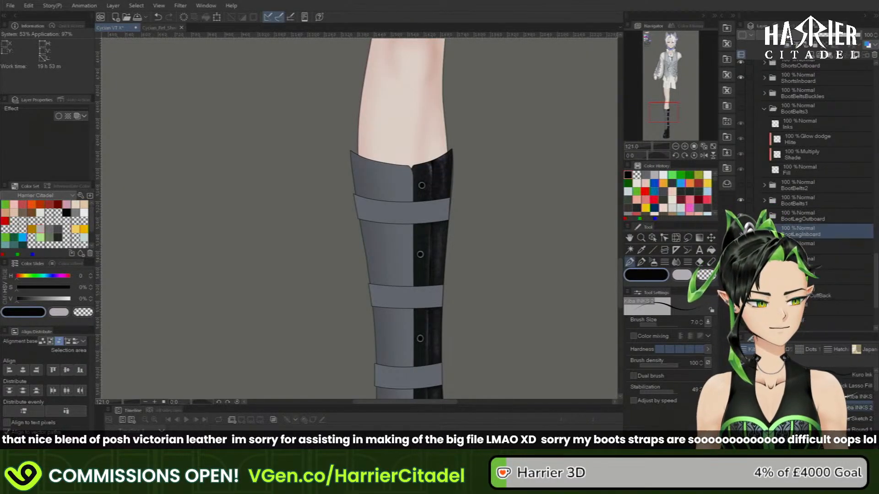
click(820, 275)
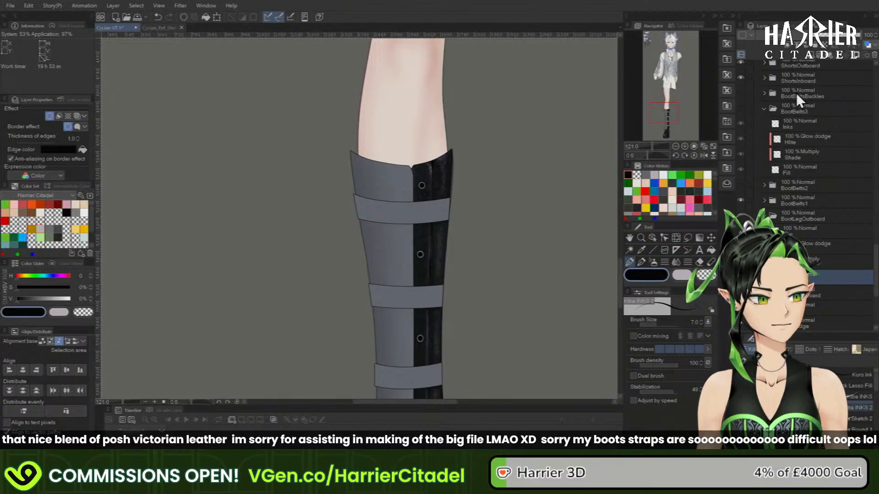
click(813, 54)
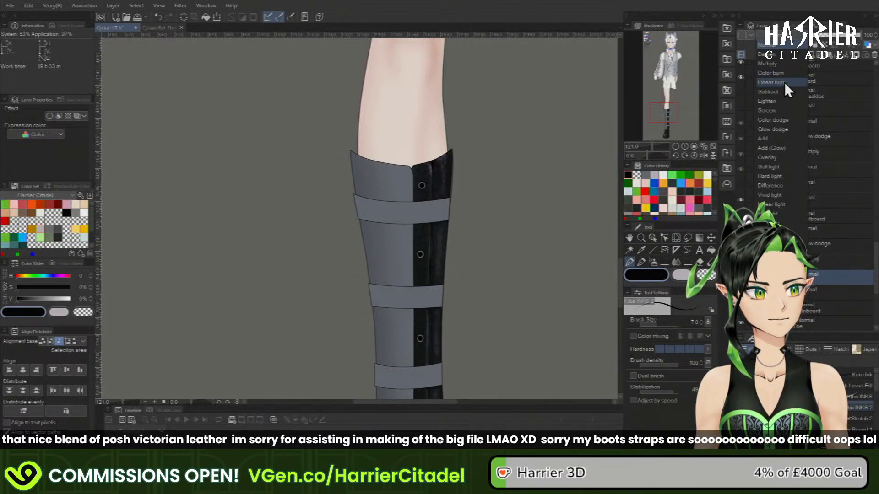
click(784, 82)
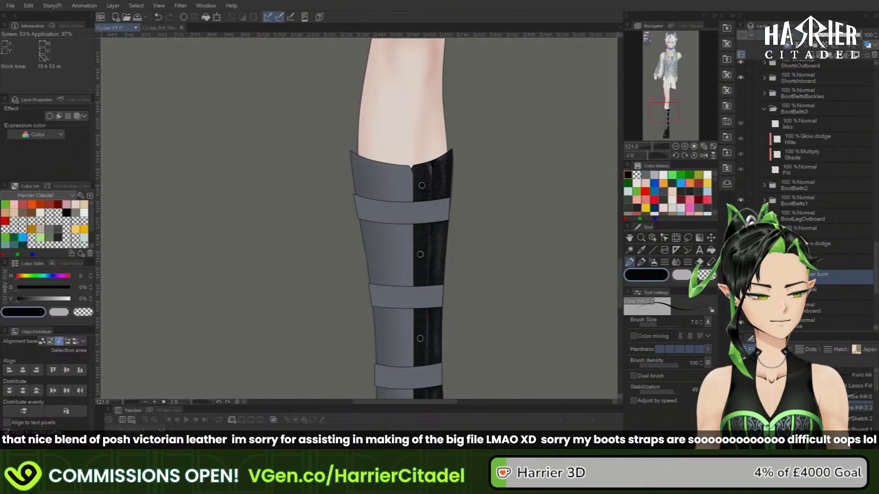
key(ctrl+j)
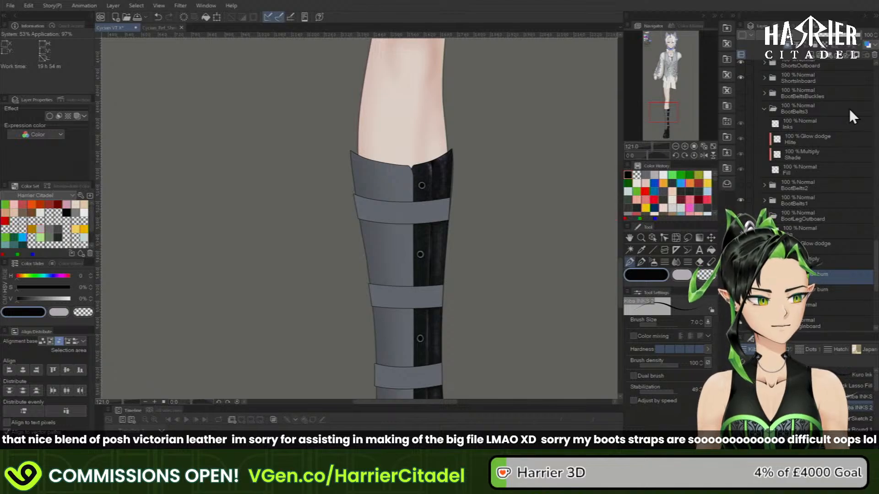
- Set the upper Linear burn layer to 80% opacity and the lower one to 40%
click(869, 35)
text(80)
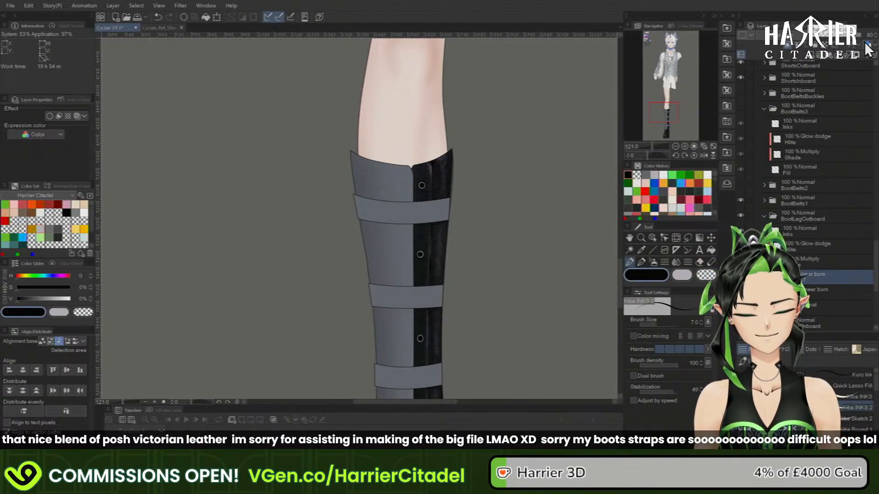
click(820, 292)
click(682, 275)
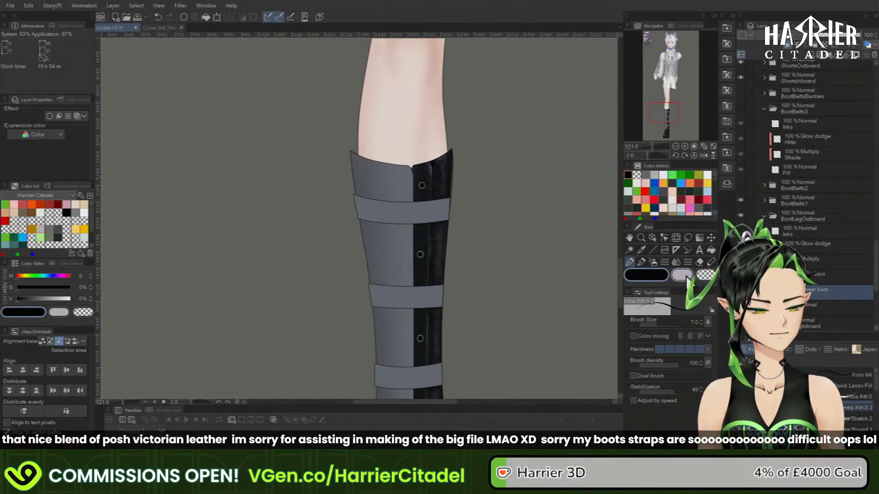
click(868, 35)
text(40)
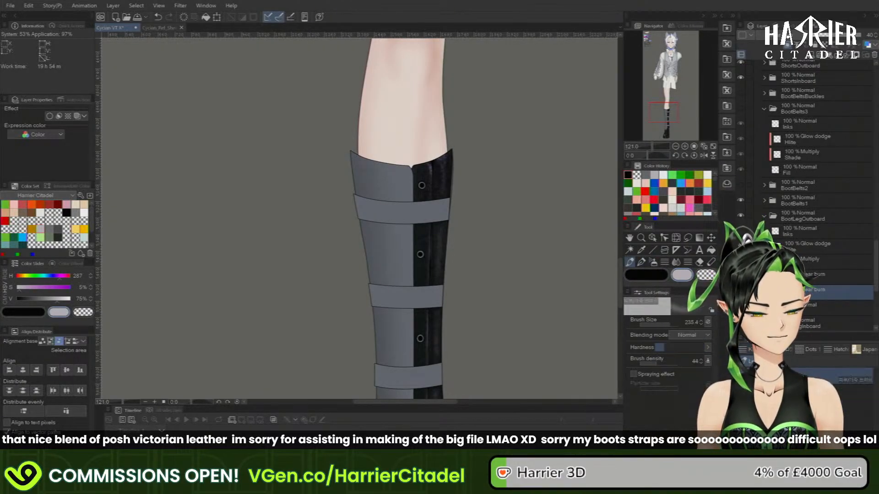
- Airbrush a pale lavender-grey leather texture over the outboard boot leg on the 40% Linear burn layer
click(713, 147)
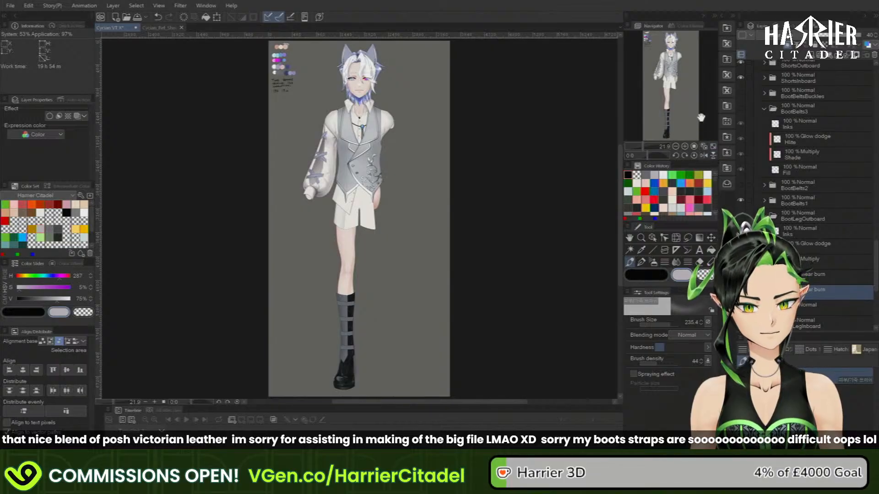
click(685, 146)
click(687, 146)
click(687, 147)
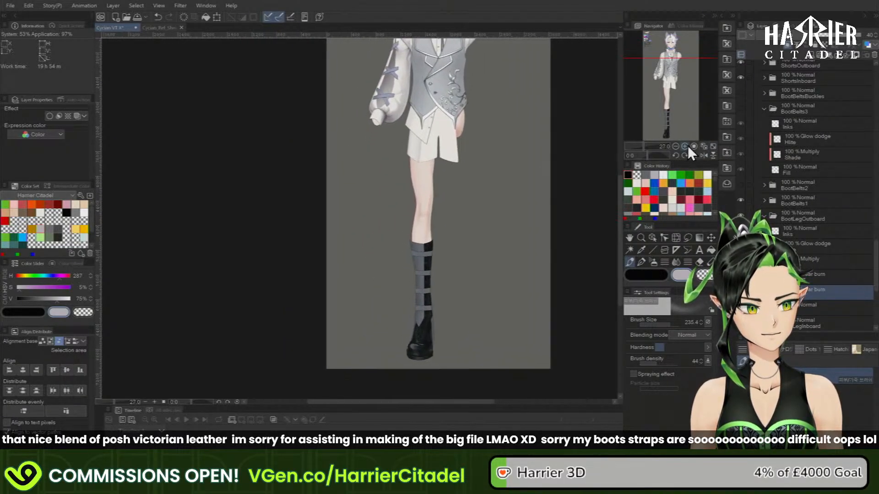
click(687, 146)
click(686, 144)
drag(683, 116, 689, 127)
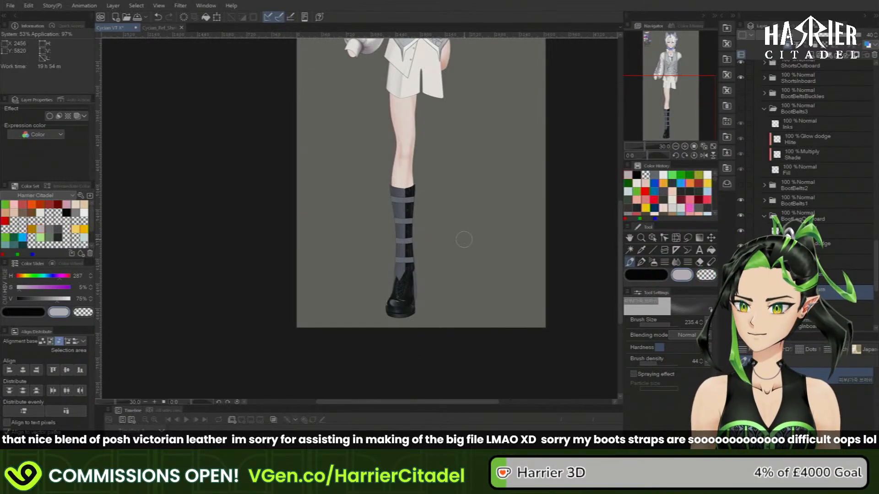
scroll(465, 240, up, 4)
scroll(385, 228, up, 4)
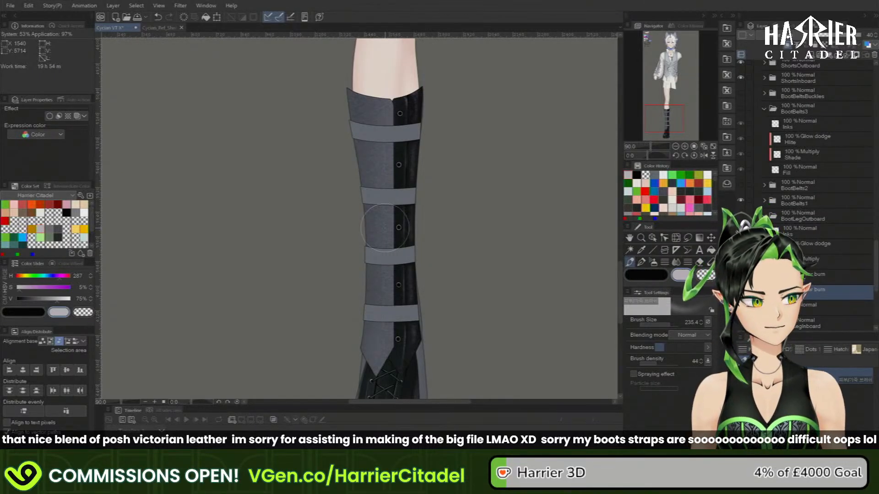
- Darken the outboard boot leg from its outer edge to the button panel with a soft slate-grey airbrush on the 80% Linear burn layer
click(824, 276)
click(655, 276)
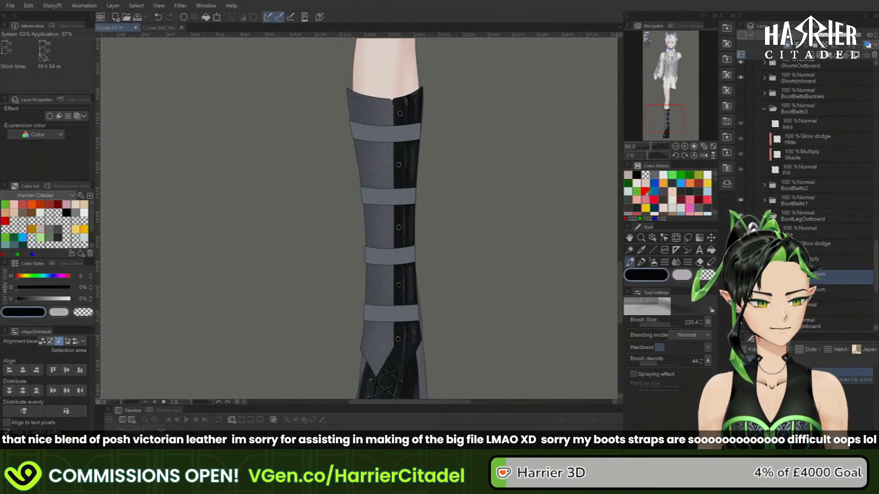
click(654, 175)
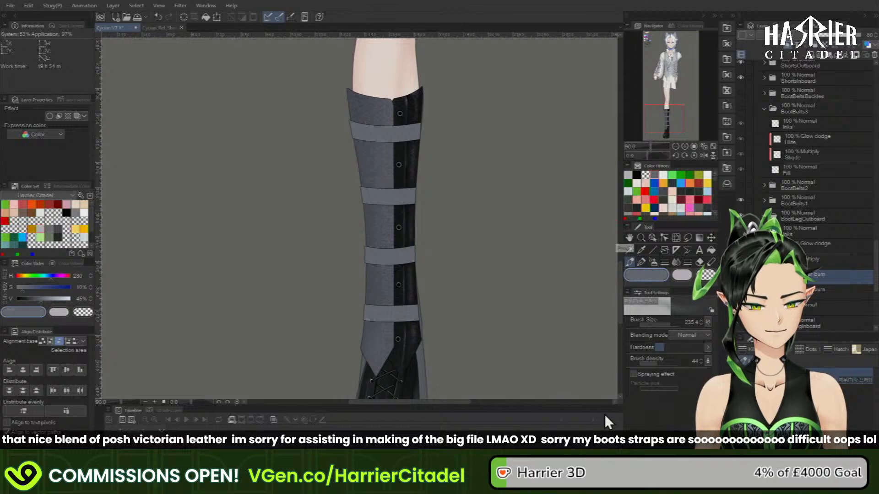
click(641, 263)
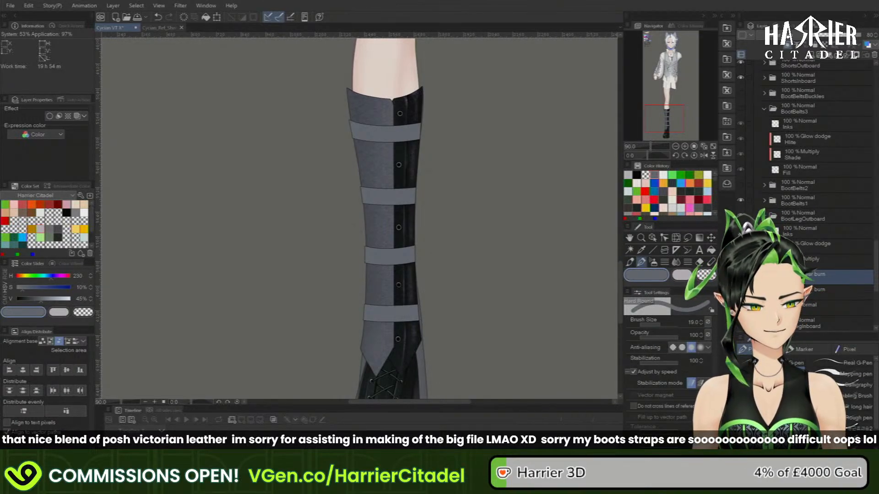
click(630, 263)
click(750, 351)
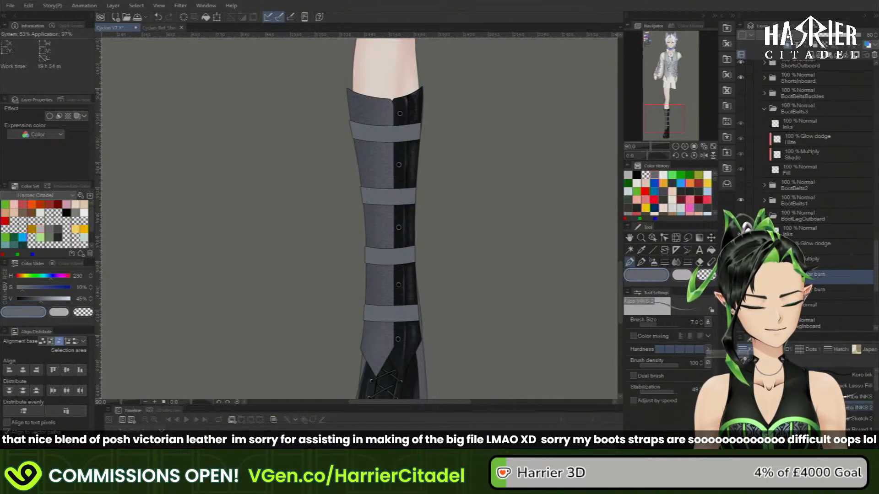
click(792, 440)
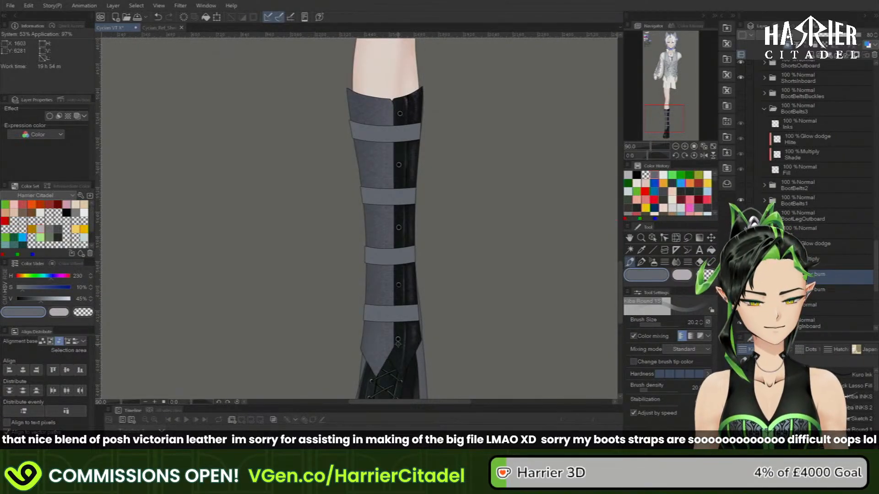
click(653, 262)
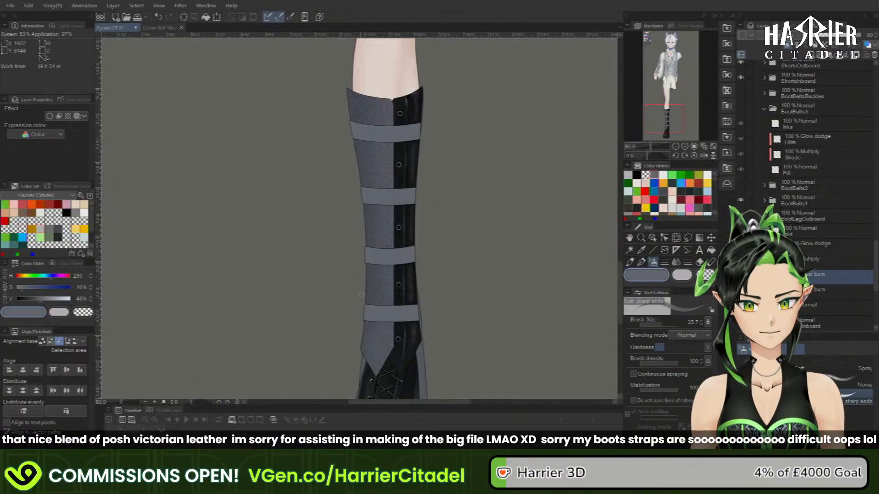
click(788, 365)
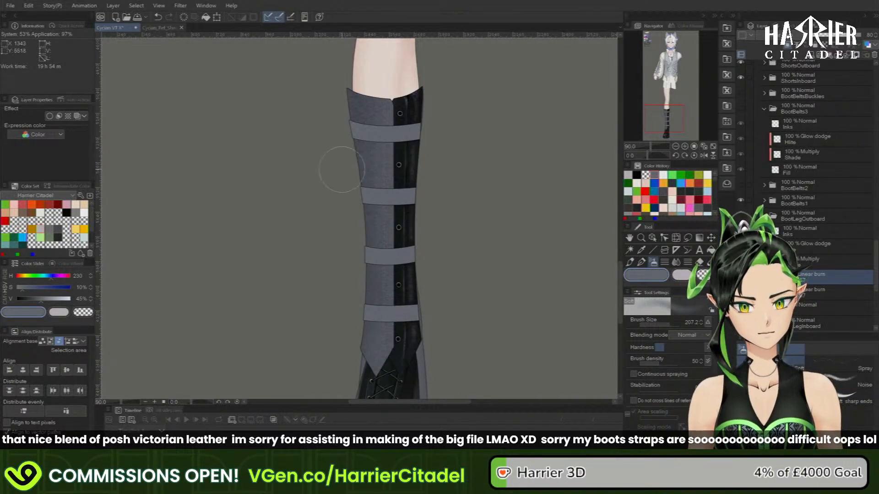
mouse_move(343, 92)
mouse_down()
mouse_move(359, 255)
mouse_move(337, 361)
mouse_up()
drag(335, 68, 335, 398)
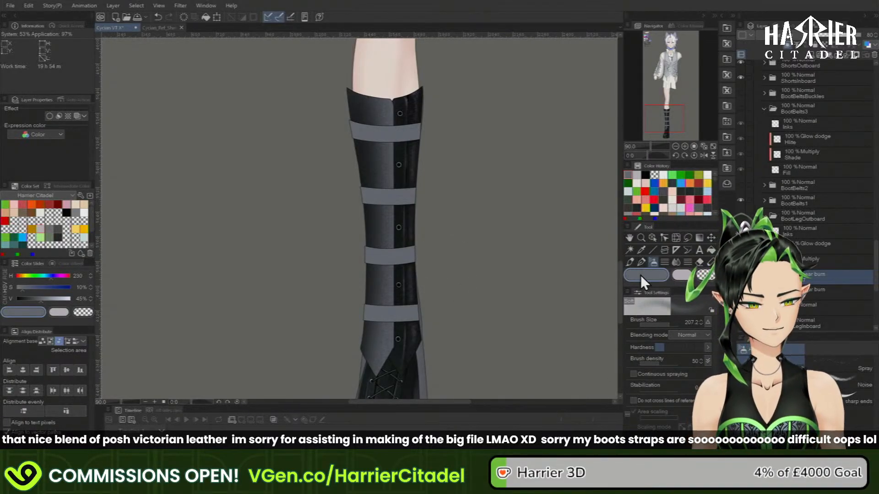
mouse_move(401, 87)
mouse_down()
mouse_move(406, 266)
mouse_move(428, 303)
mouse_move(412, 132)
mouse_move(405, 365)
mouse_up()
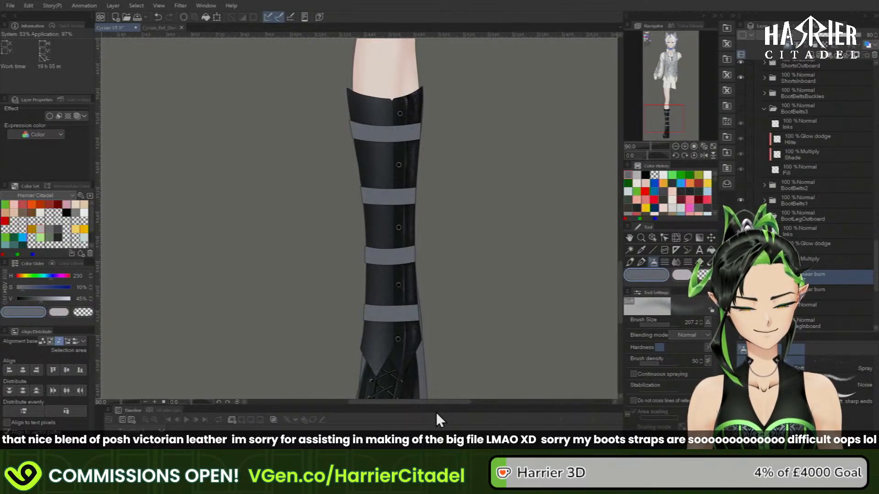
- Shade the boot leg with the Kiba Round brush and lift out a lighter vertical streak using transparent colour
click(632, 262)
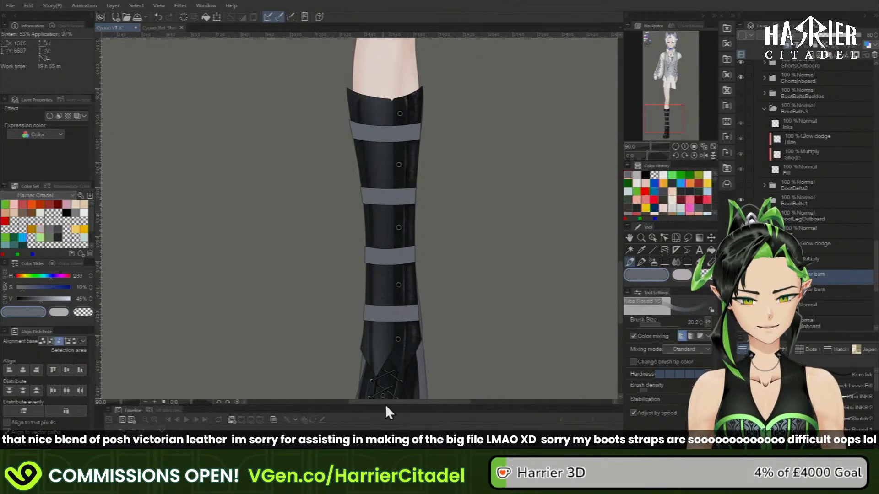
key(ctrl+z)
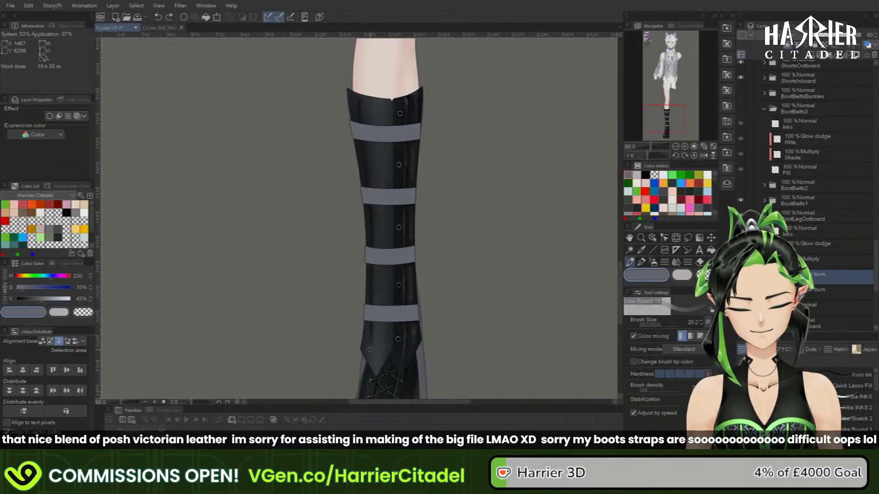
click(370, 339)
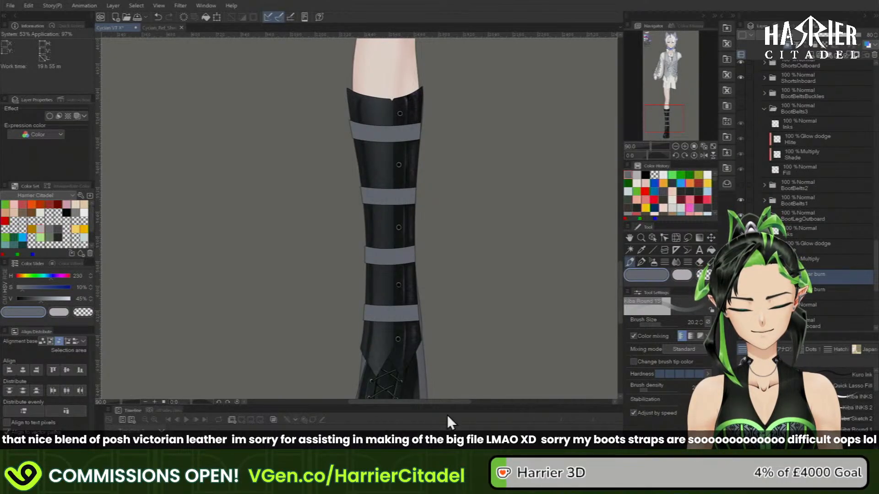
key(c)
click(373, 329)
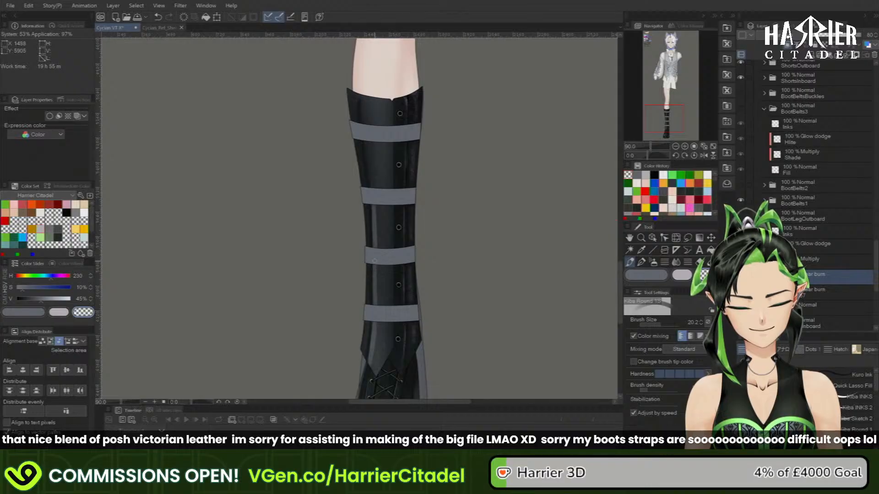
- With the boot belts temporarily hidden, blend the vertical leather folds along the leg in slate grey, enlarging the round brush to 36.7
click(741, 200)
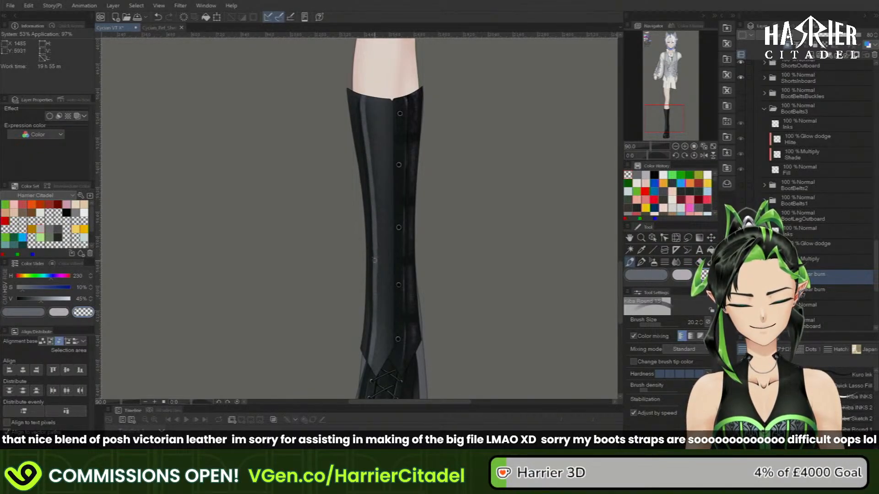
click(651, 274)
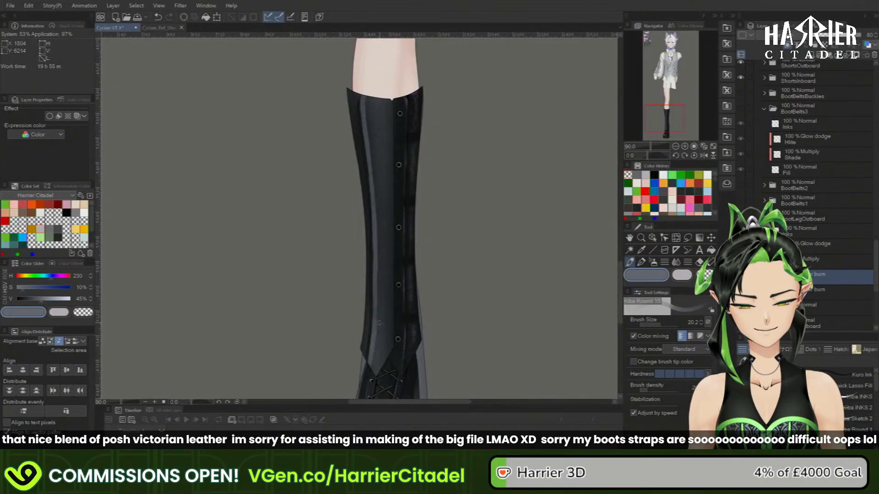
click(662, 325)
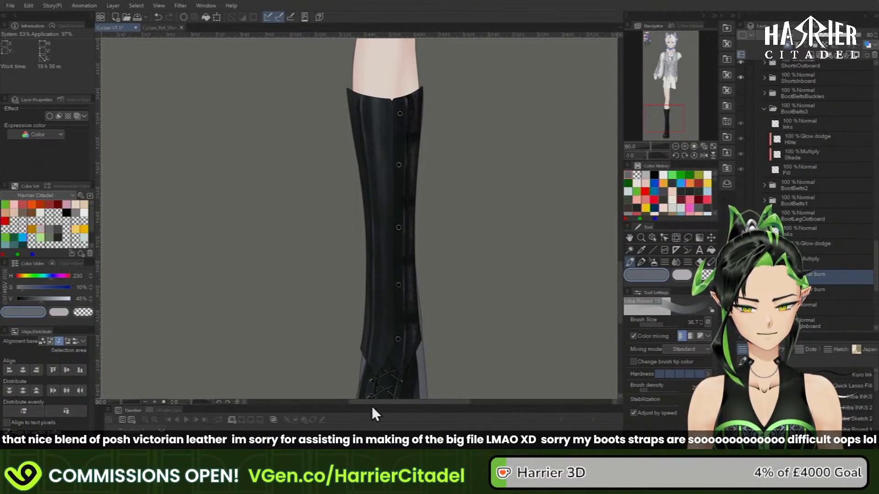
click(740, 200)
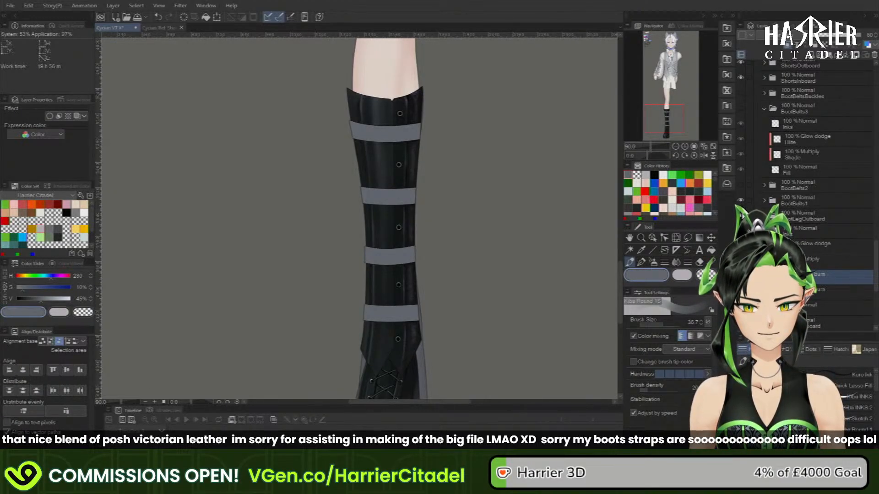
- Place a copy of the BootLegOutboard Fill layer at the top of its folder and clear its contents
click(805, 312)
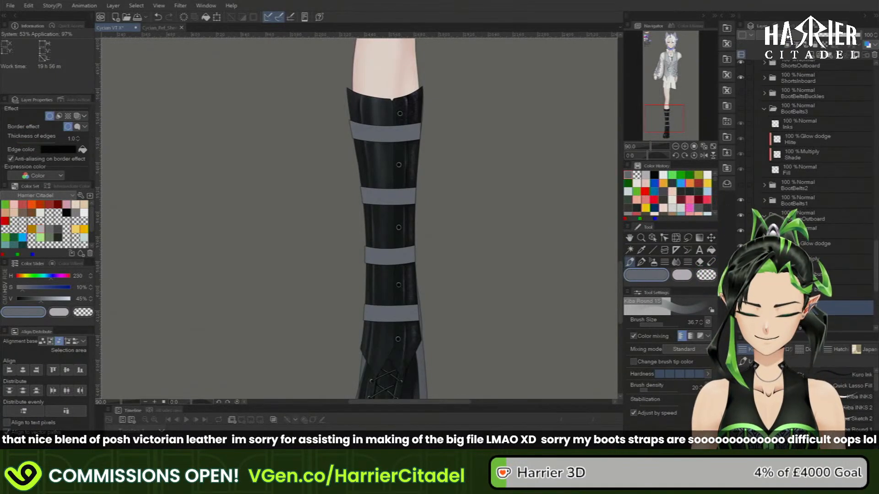
drag(805, 312, 813, 229)
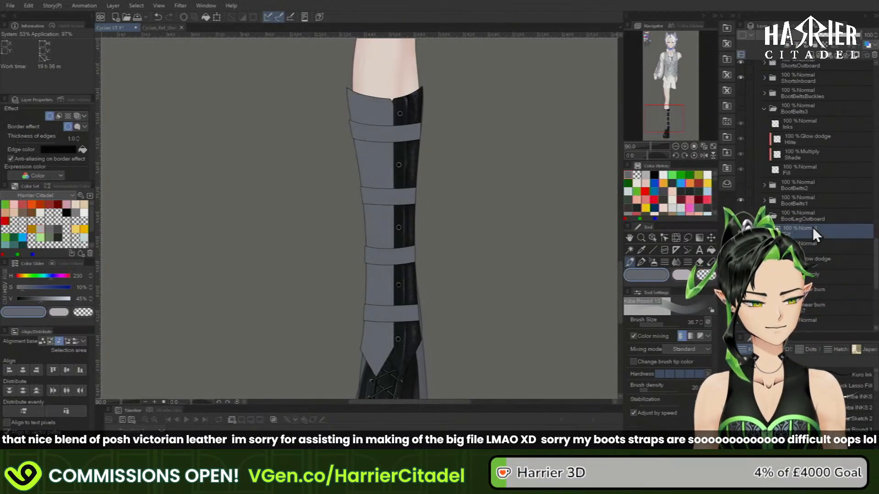
click(184, 18)
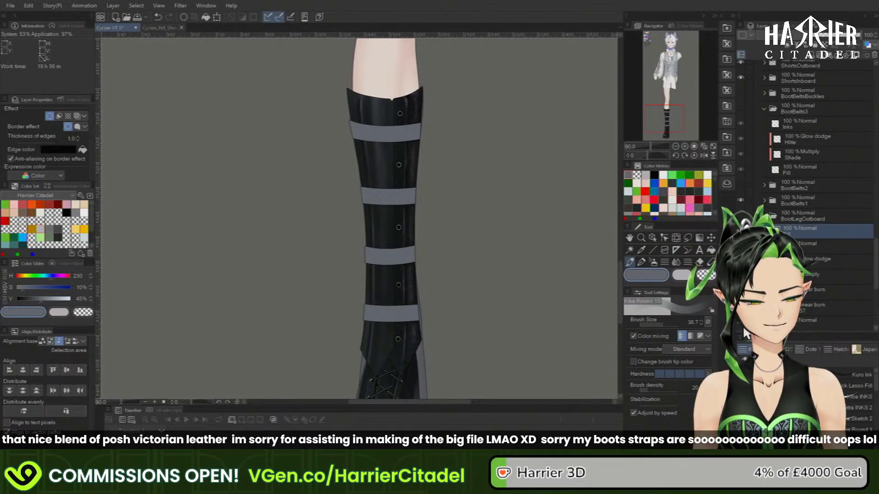
- Dot slate-grey round studs down the boot leg's plain side, between the belts, with the Hard Round pen at size 19
click(642, 262)
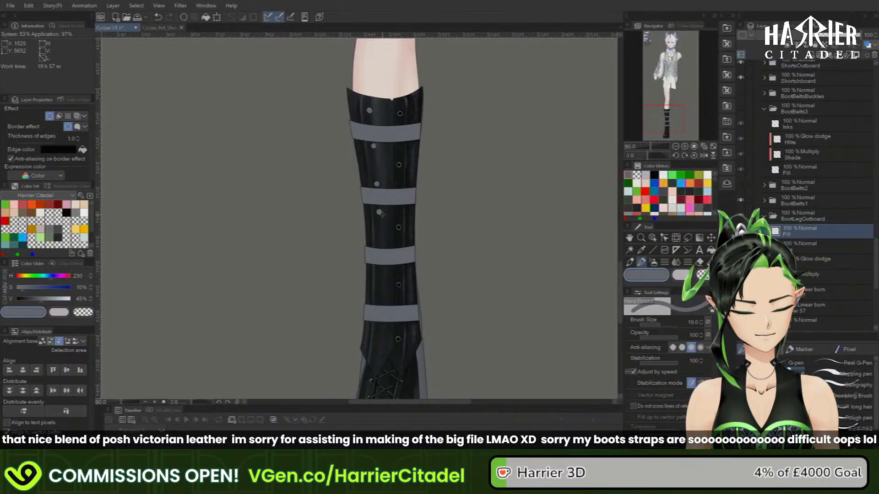
scroll(382, 214, up, 2)
scroll(394, 103, up, 3)
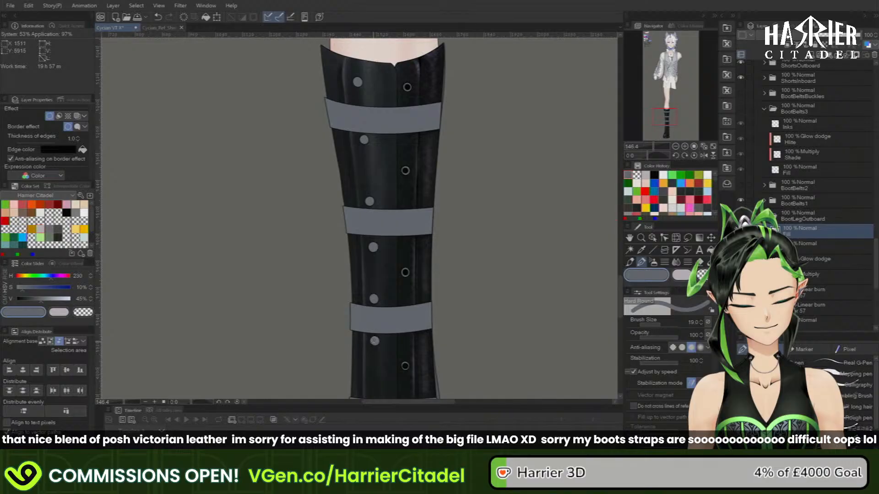
scroll(377, 280, down, 5)
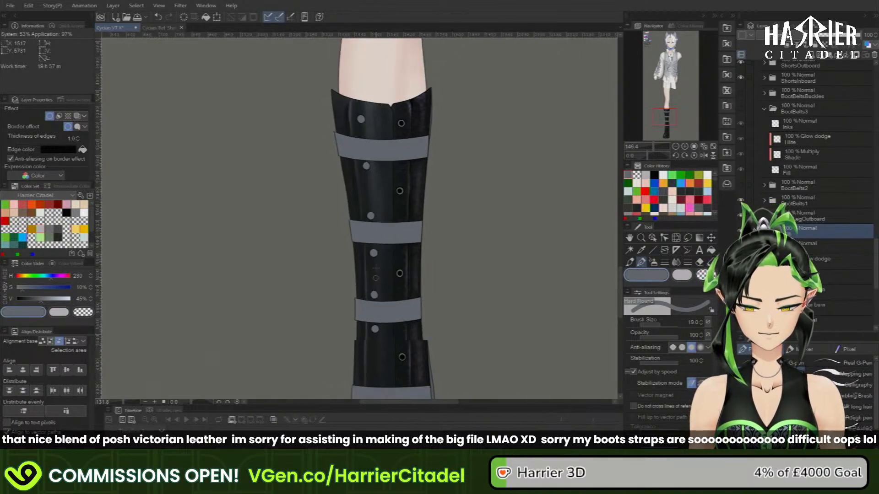
scroll(376, 354, up, 8)
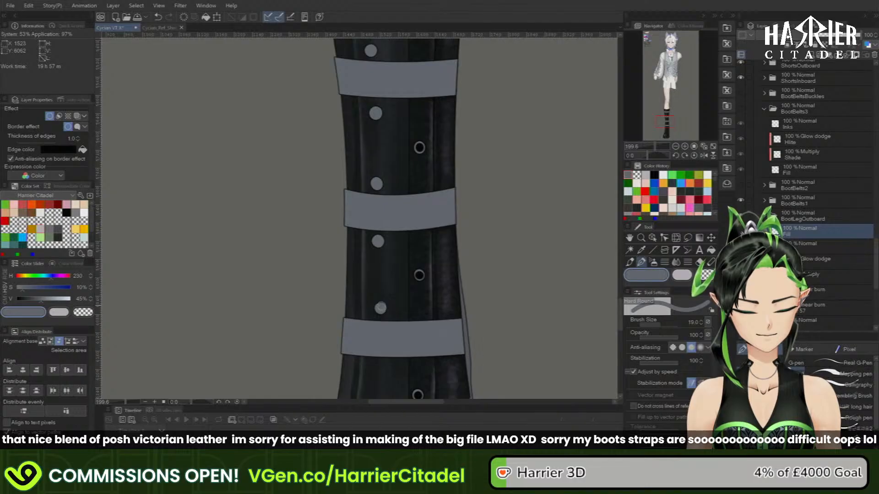
key(ctrl+z)
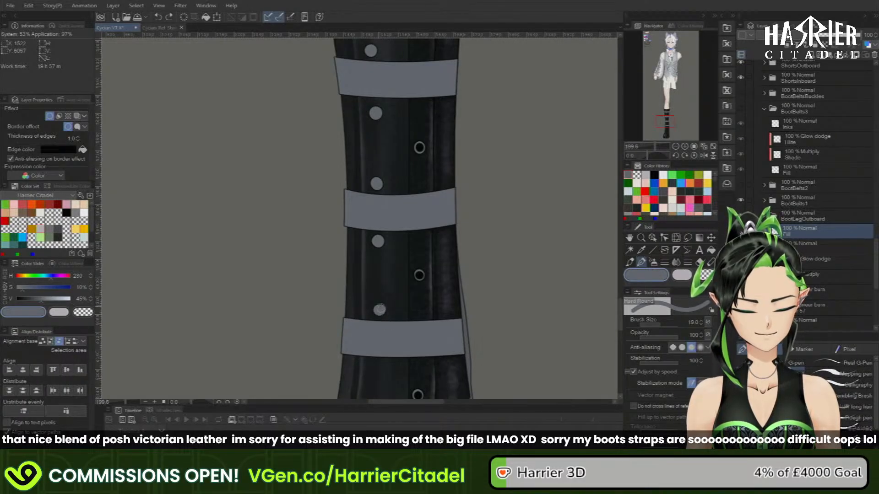
scroll(405, 118, down, 7)
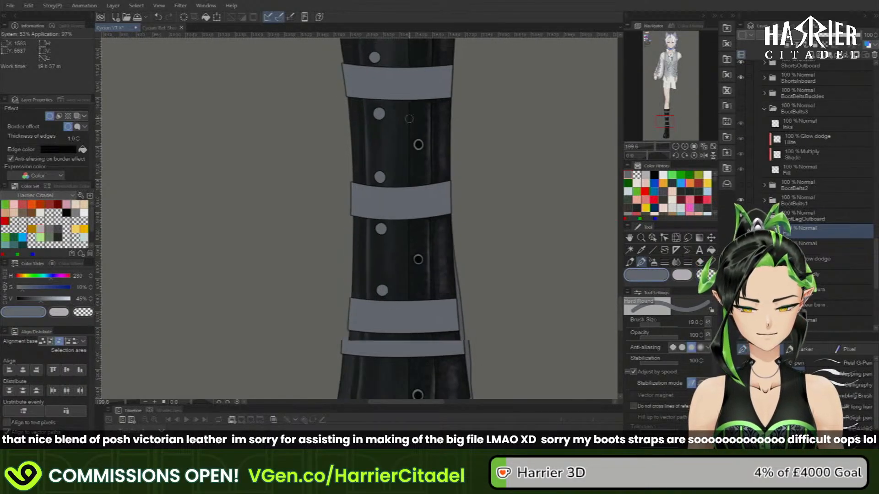
scroll(418, 168, up, 5)
scroll(385, 266, up, 2)
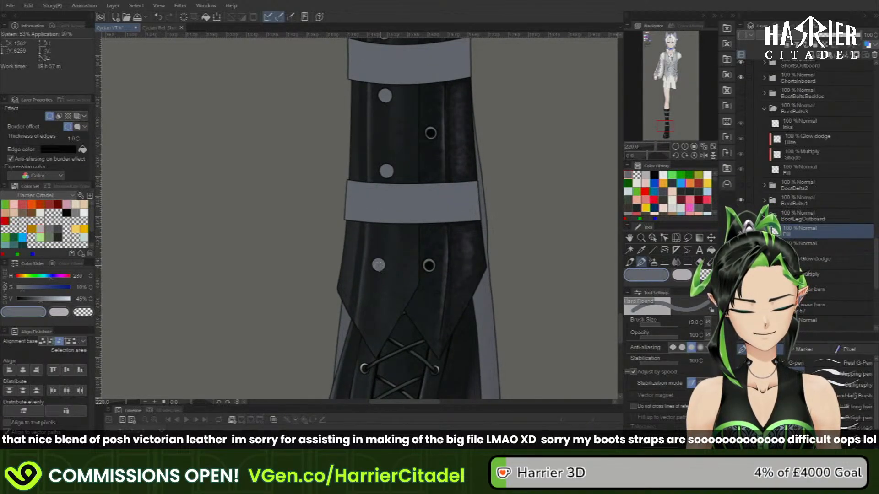
- Hollow out the centre of each new grey stud with transparent colour, leaving thin rings along the whole boot leg
click(702, 275)
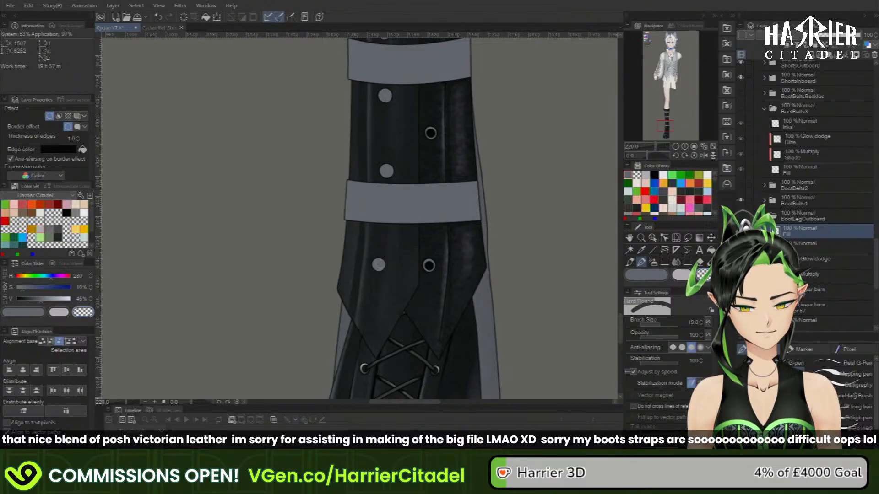
click(378, 265)
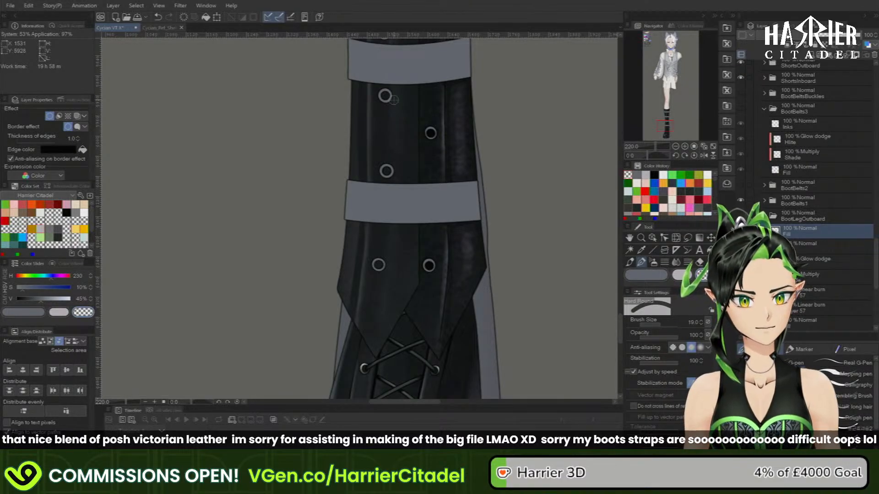
scroll(414, 308, down, 8)
scroll(410, 150, up, 7)
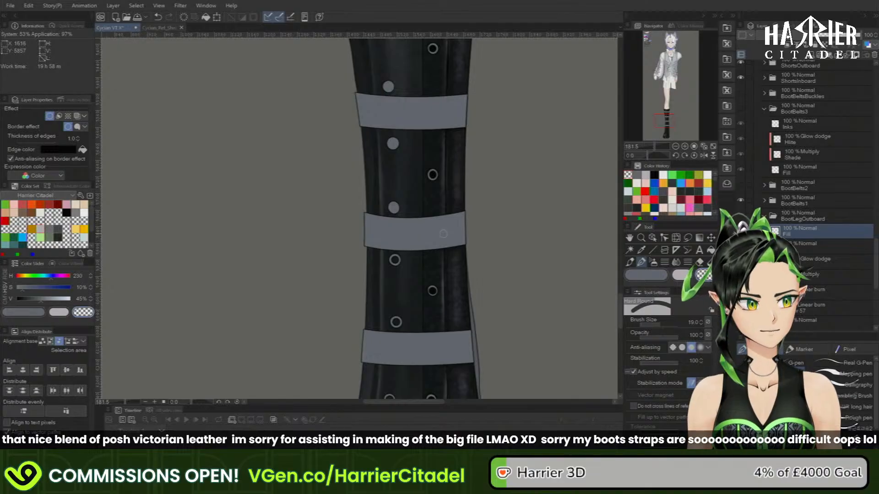
mouse_move(667, 123)
mouse_down()
mouse_move(669, 133)
mouse_move(670, 122)
mouse_up()
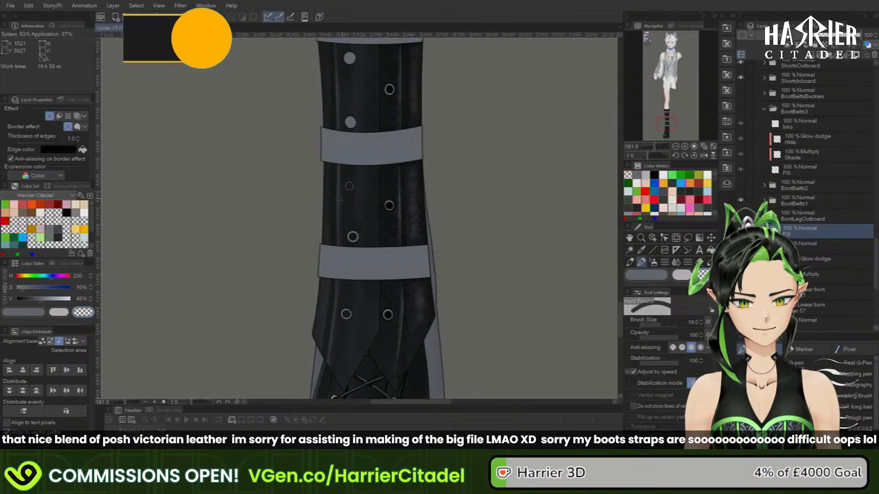
drag(672, 118, 673, 113)
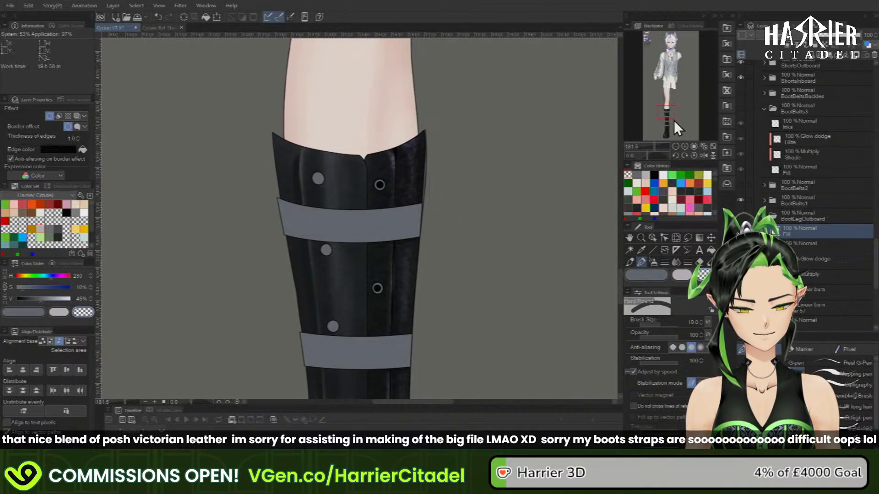
drag(673, 118, 672, 116)
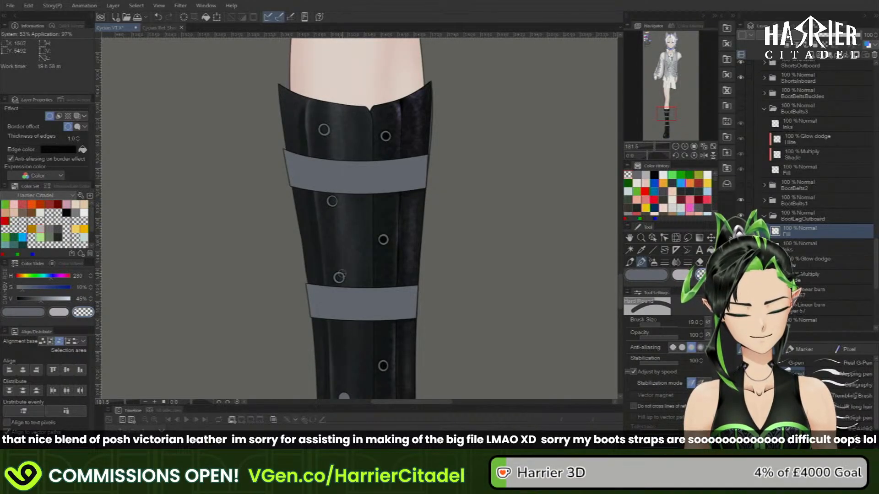
scroll(405, 118, down, 5)
scroll(394, 338, up, 7)
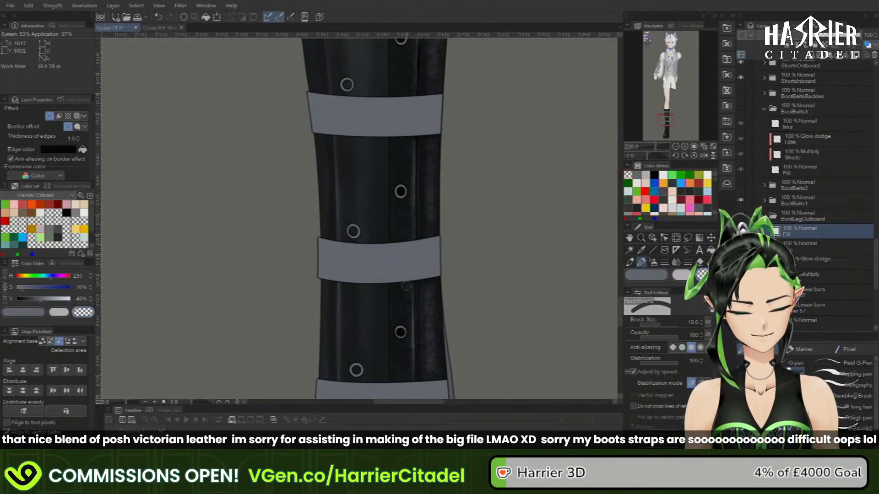
scroll(405, 227, down, 3)
scroll(406, 227, down, 4)
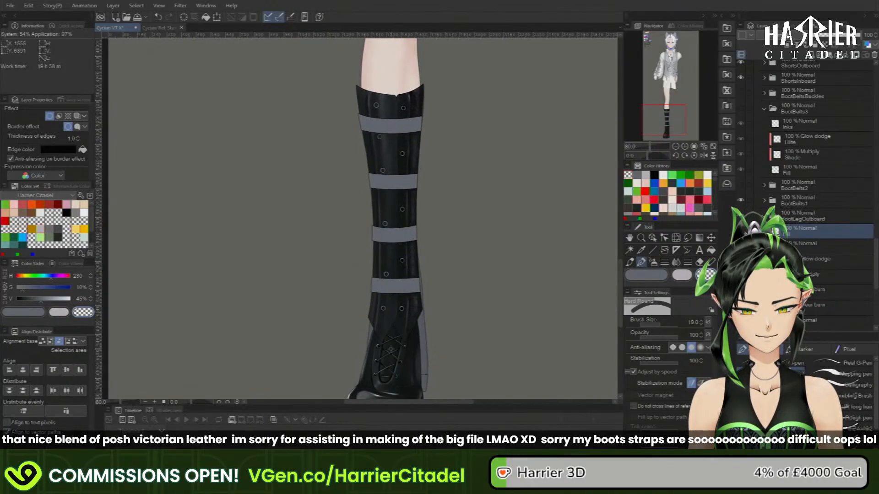
scroll(428, 261, up, 1)
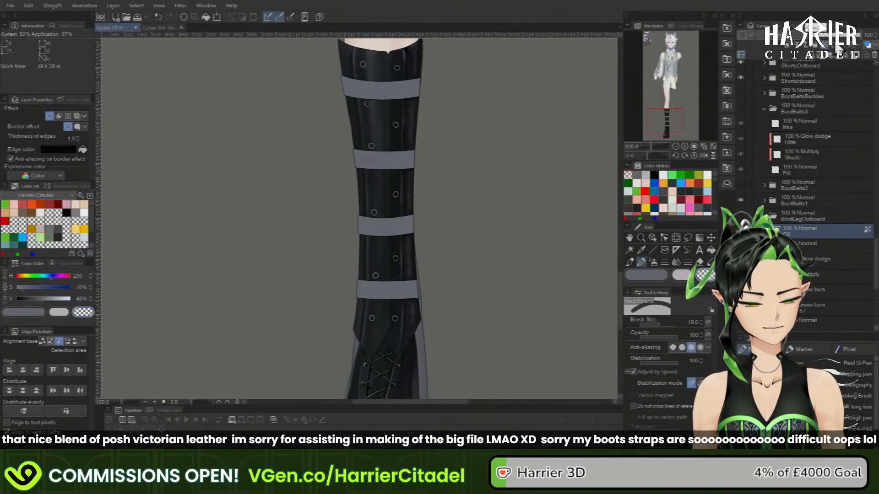
- Darken the centres of the new ring studs in black on the bottom Normal layer, using the Soft sharp ends airbrush at size 25.7
click(659, 275)
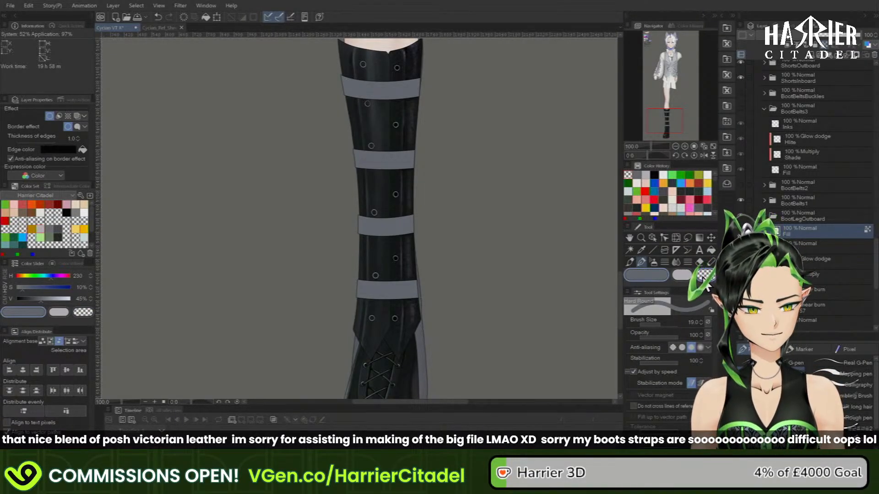
click(654, 262)
click(654, 175)
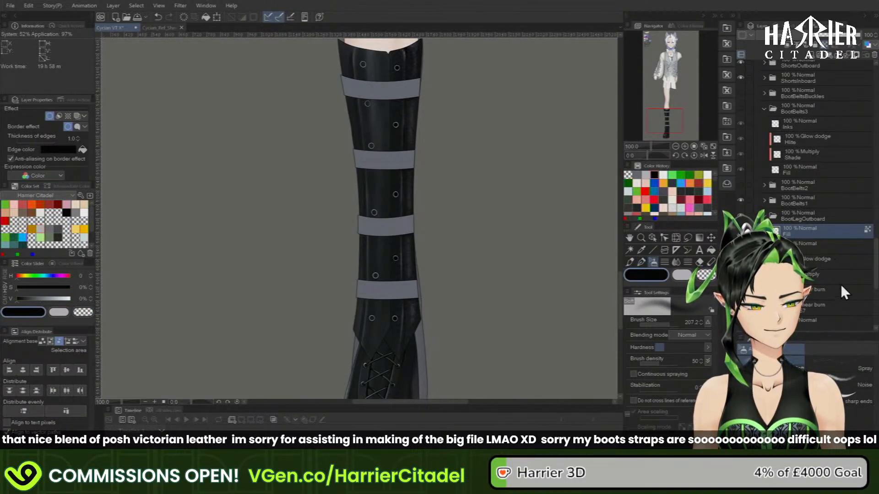
click(826, 320)
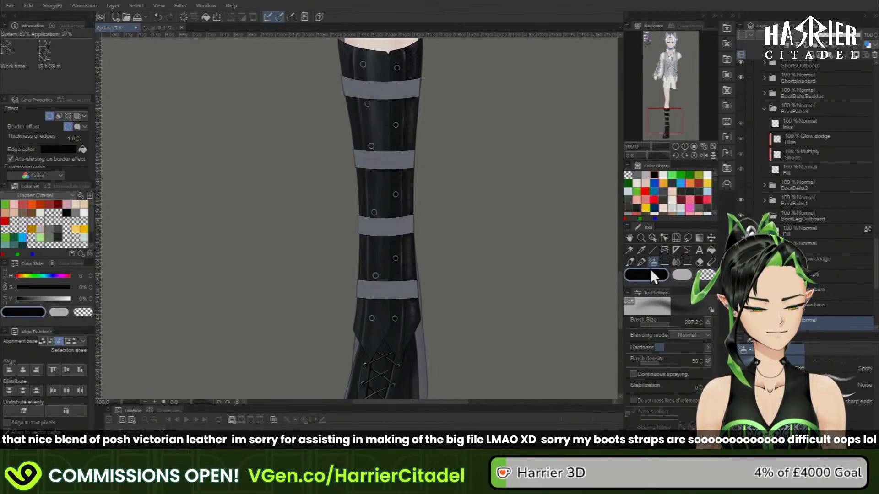
click(840, 397)
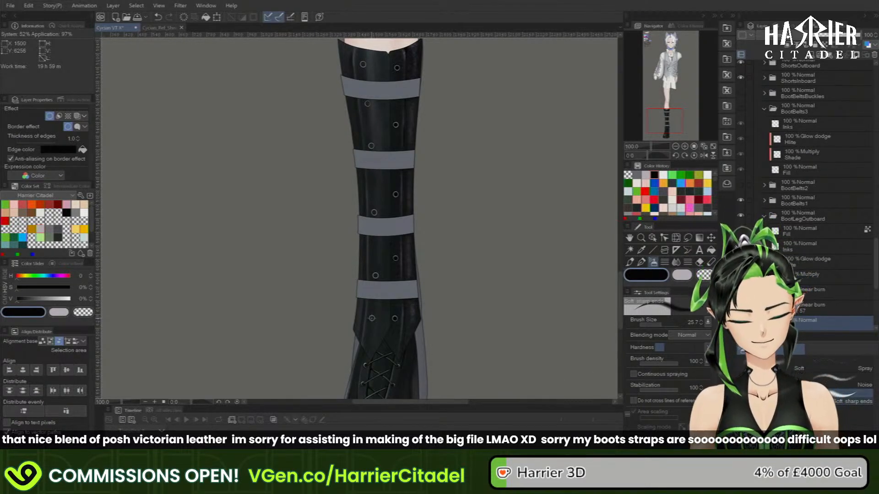
click(372, 317)
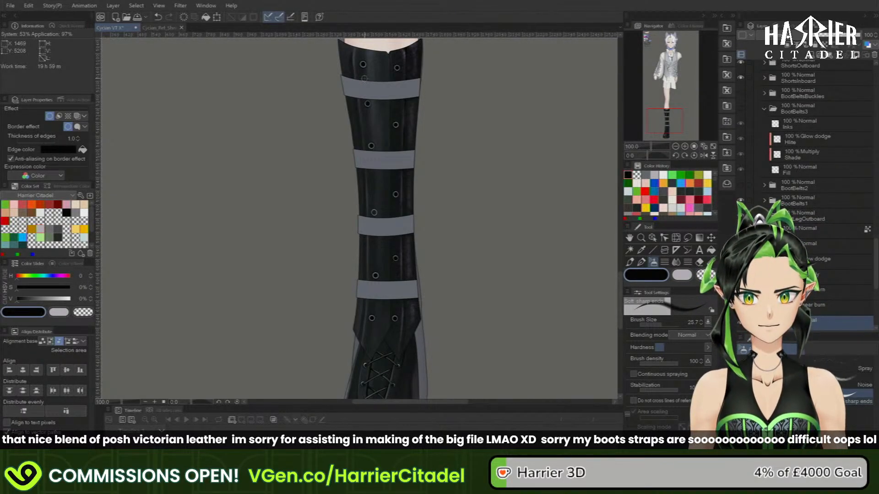
- Shade the boot leg in slate grey on the 80% Linear burn layer with Kiba Round 15, lightening areas with transparent colour
click(824, 290)
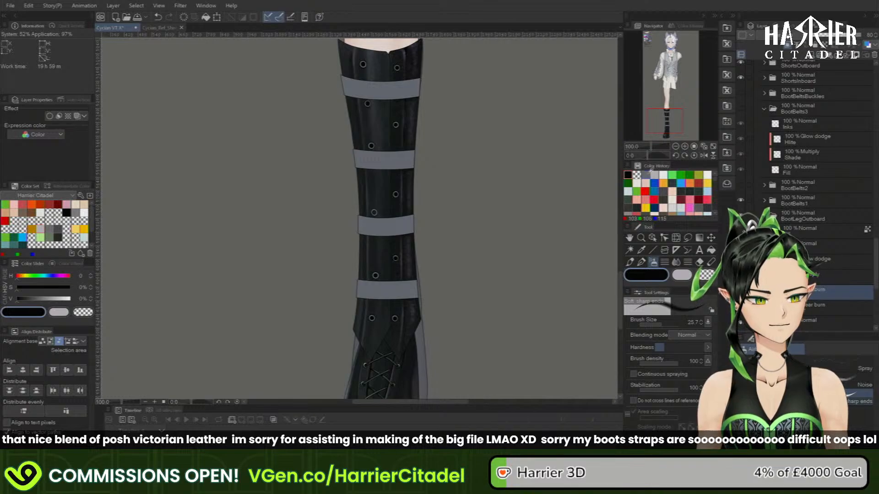
click(645, 175)
click(630, 262)
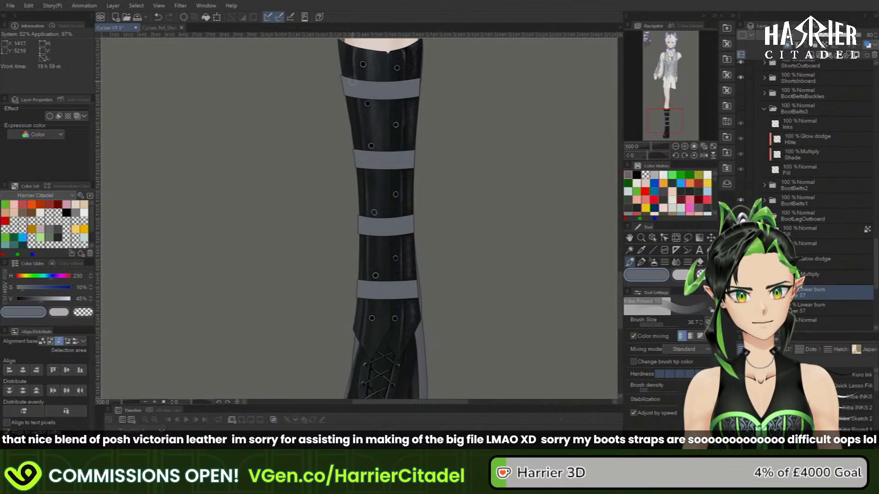
drag(350, 42, 358, 49)
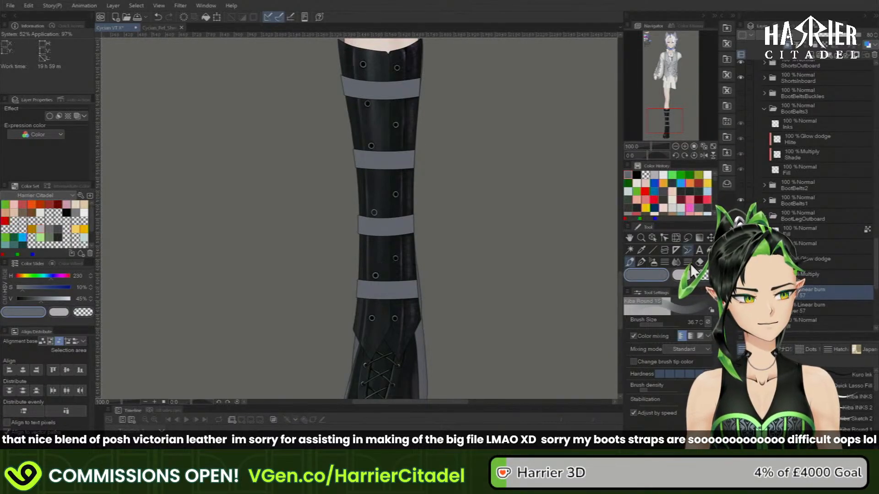
key(c)
drag(342, 47, 345, 54)
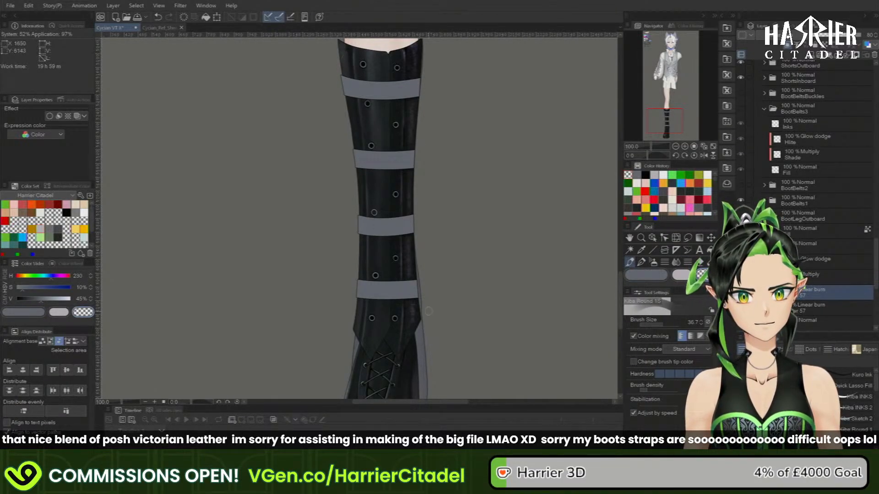
click(660, 275)
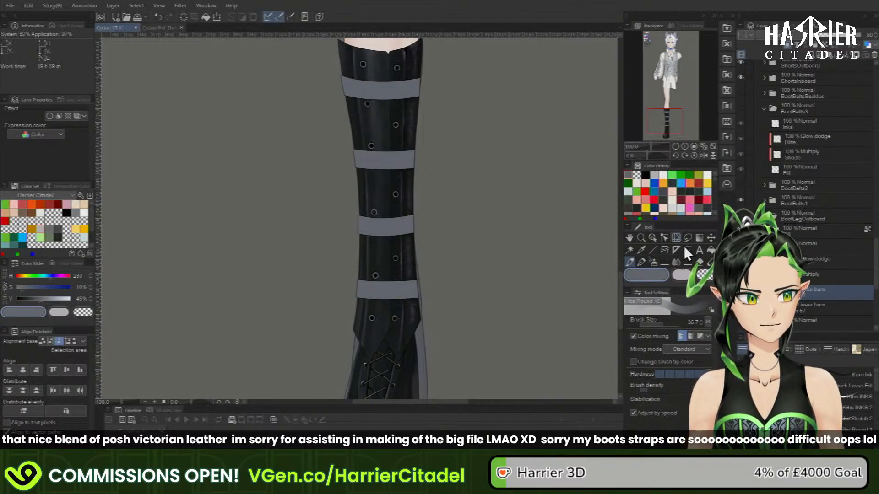
click(703, 275)
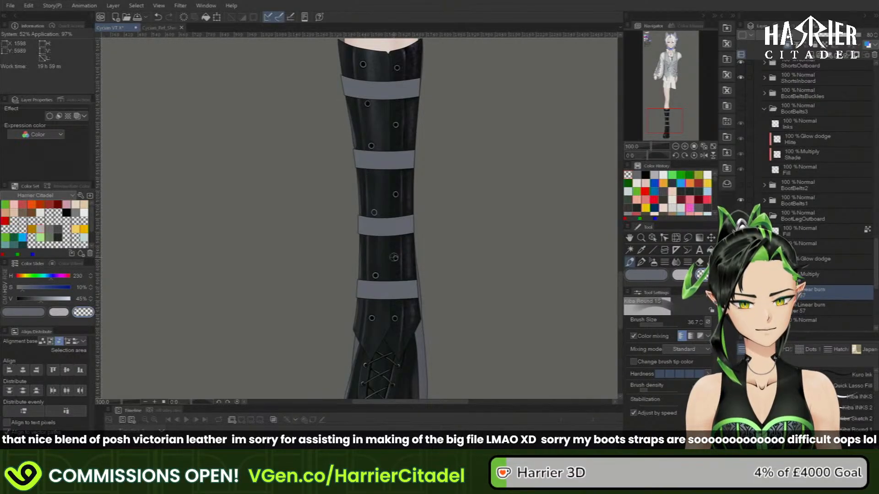
- Paint slate-grey fold shading from the boot's upper cuff downward with the Kiba Round 2 brush at size 27.3
drag(673, 119, 672, 112)
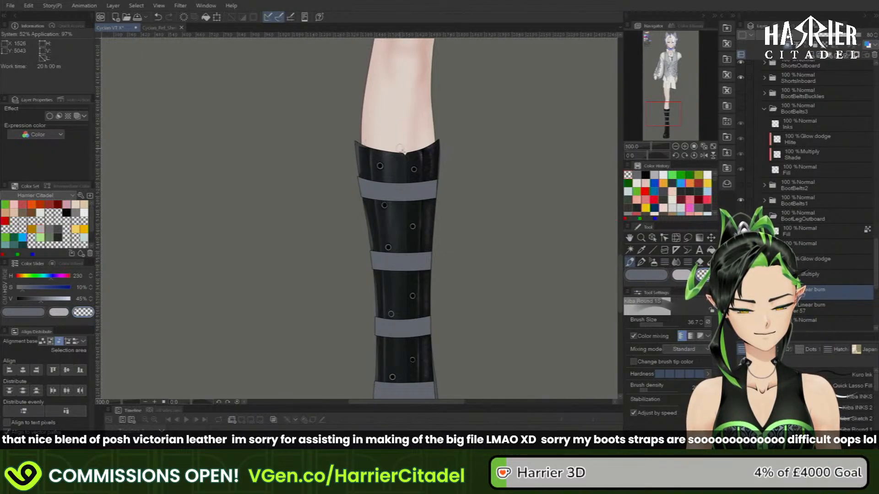
key(c)
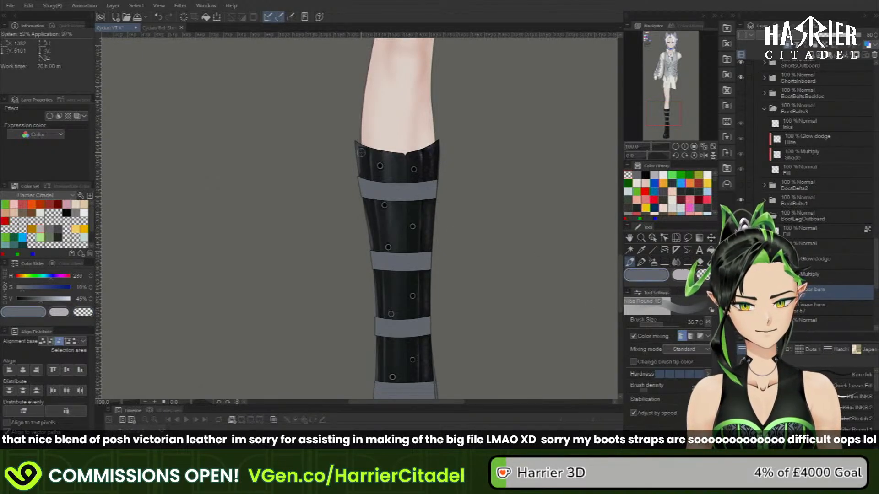
click(847, 448)
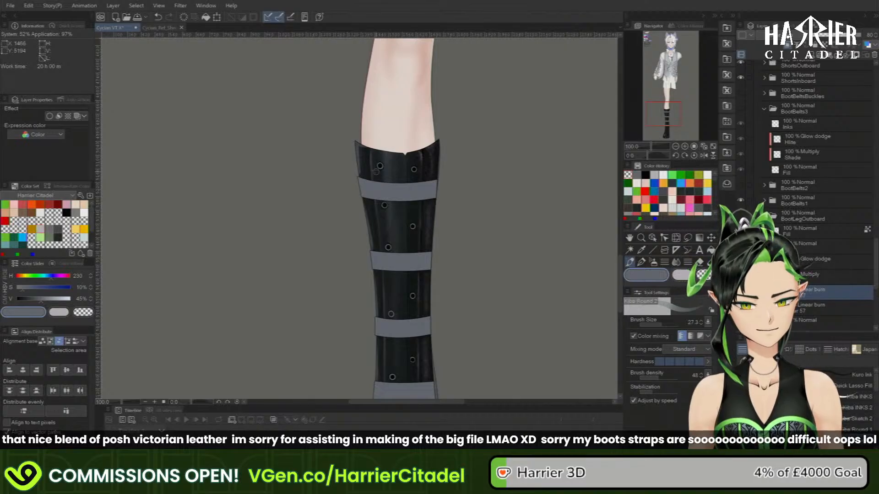
mouse_move(360, 150)
mouse_down()
mouse_move(361, 173)
mouse_move(362, 163)
mouse_up()
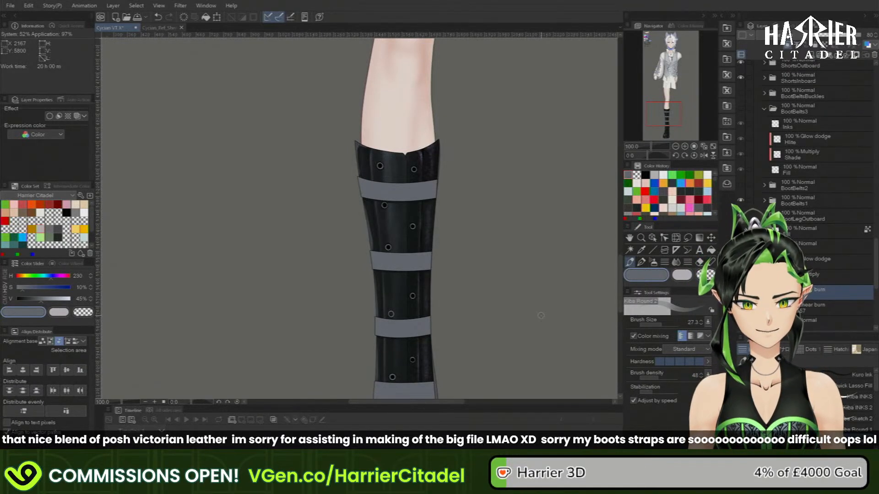
scroll(441, 344, down, 5)
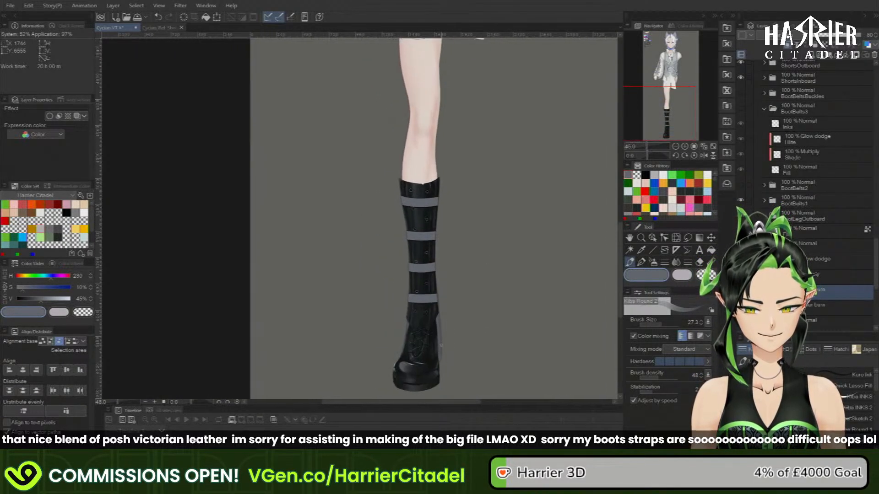
scroll(441, 344, up, 2)
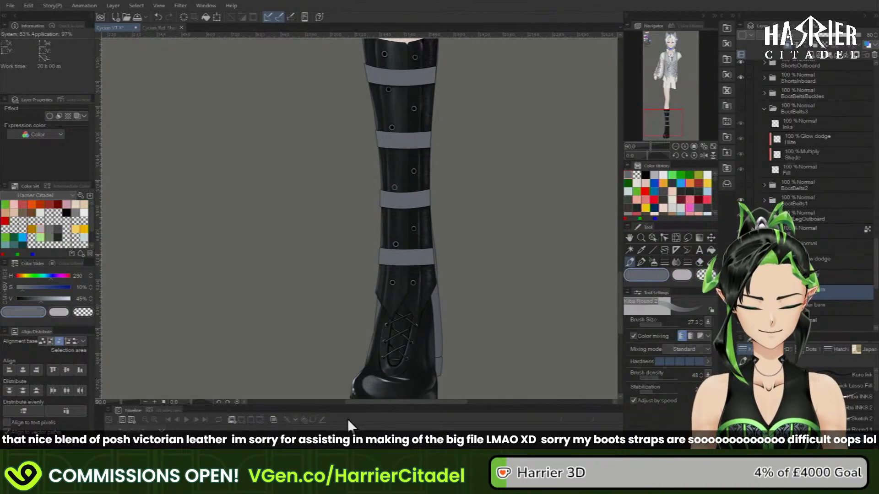
scroll(348, 261, down, 4)
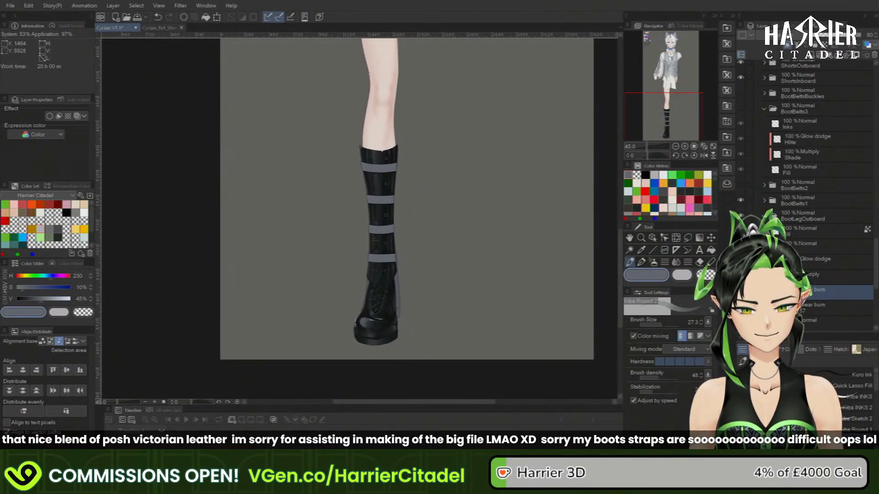
mouse_move(343, 274)
mouse_down()
mouse_move(297, 271)
mouse_move(357, 268)
mouse_up()
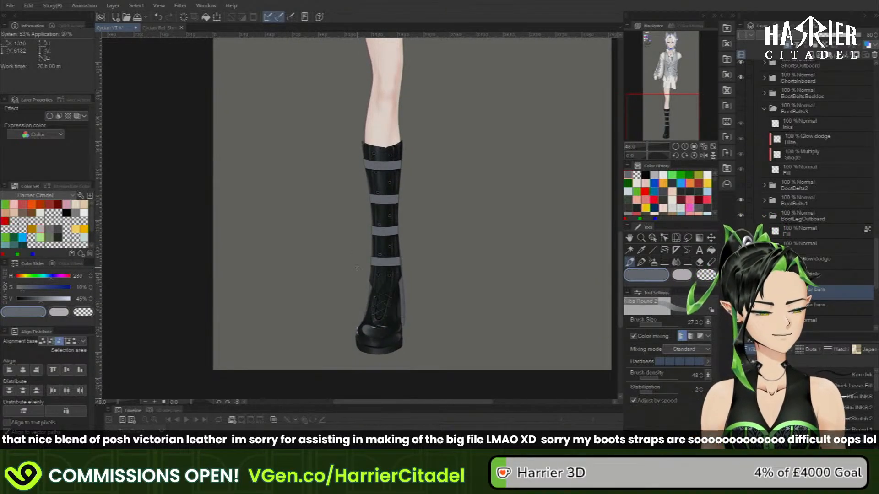
- Add Linear burn layers at 40% and 80% opacity above the BootBelts1 Fill layer, darkening the straps in pale grey at brush size 235.4
click(764, 216)
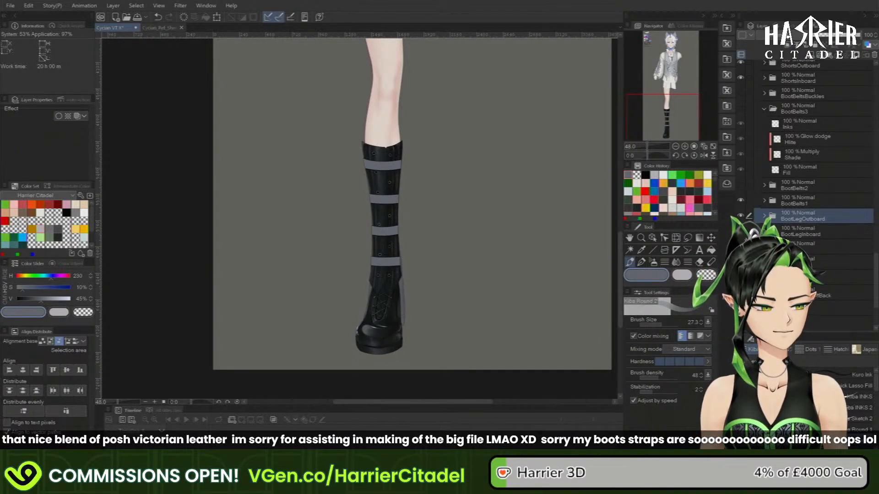
click(765, 201)
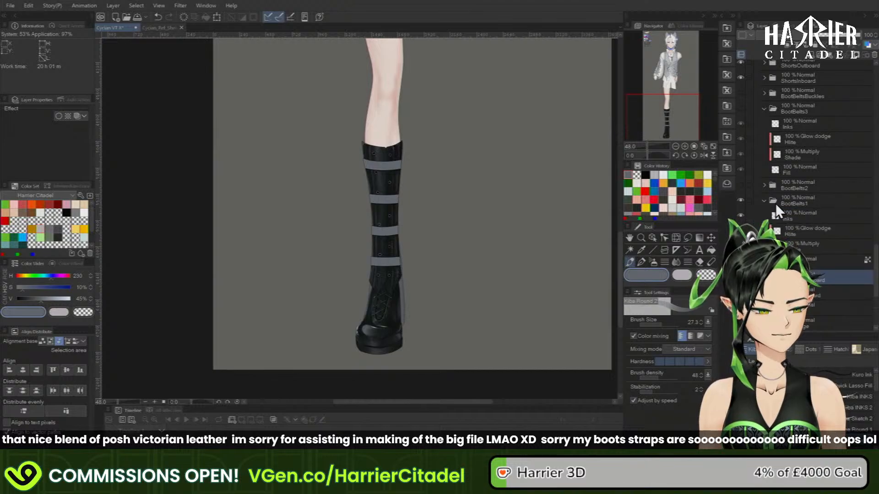
click(811, 259)
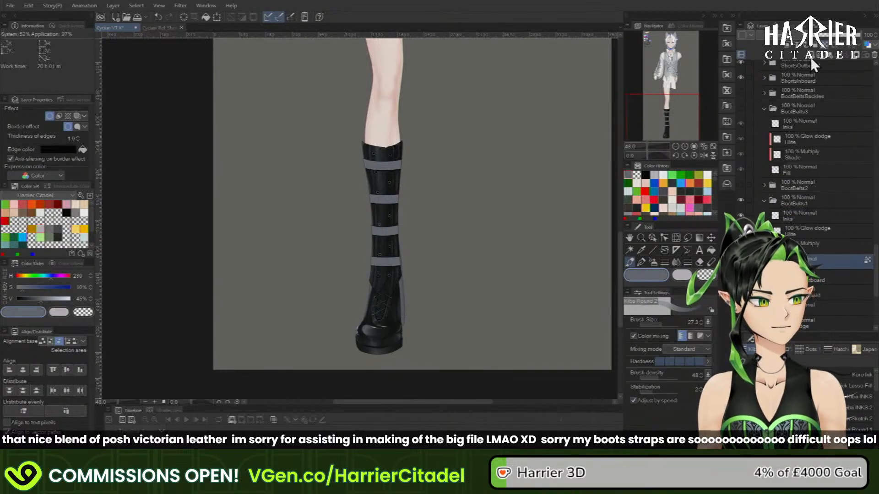
click(799, 44)
click(784, 82)
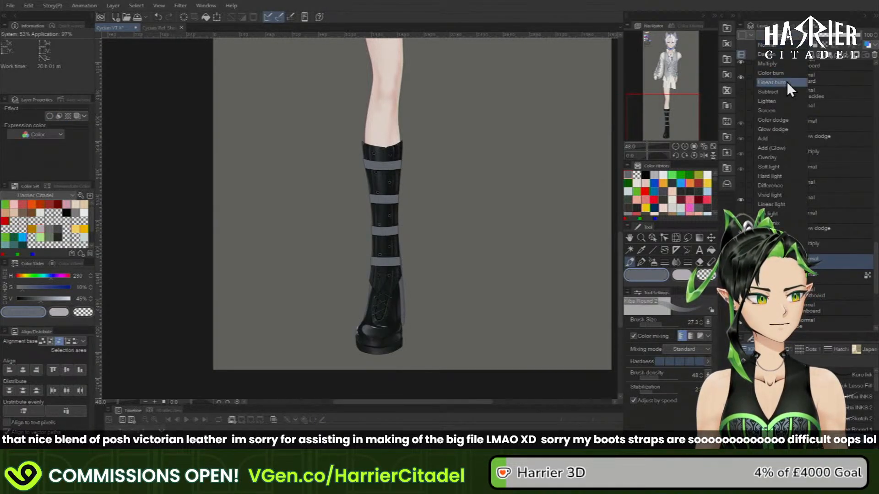
click(653, 262)
click(630, 262)
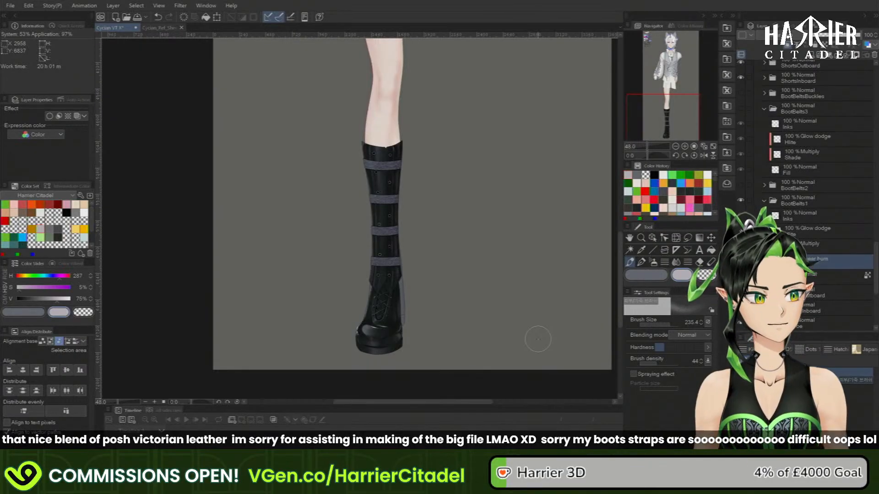
drag(833, 35, 855, 36)
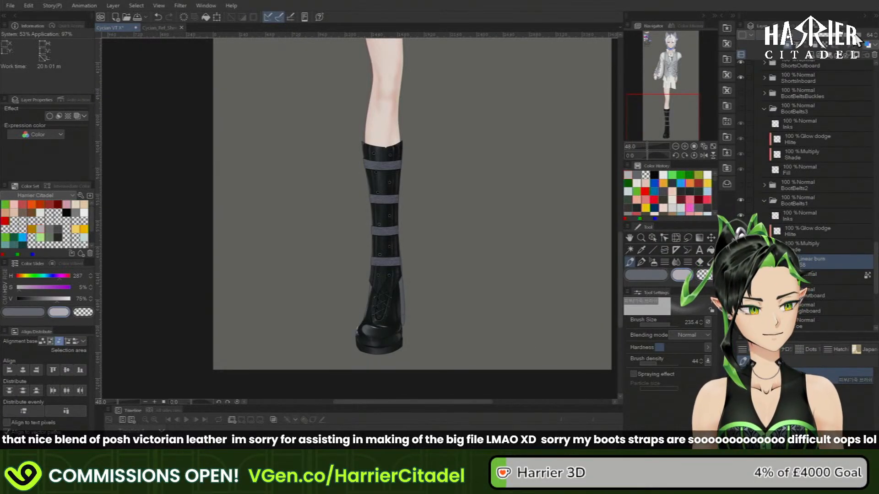
text(40)
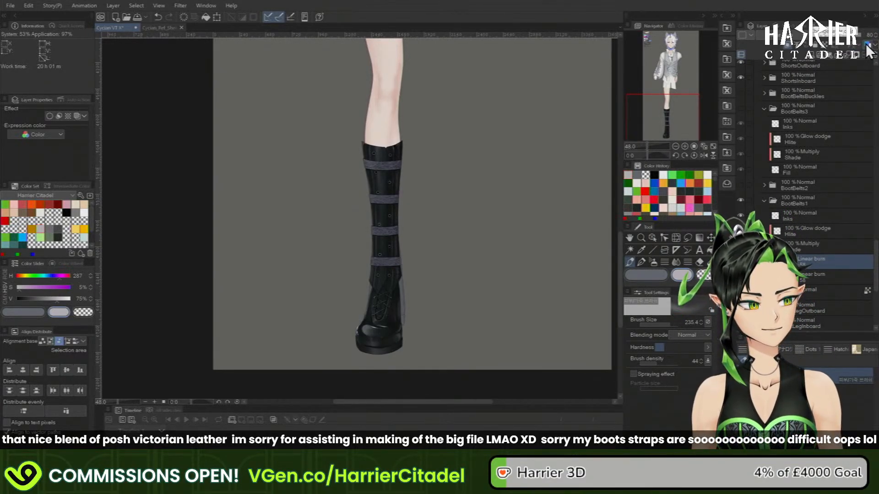
- Shade the BootBelts1 straps in slate grey on the 80% Linear burn layer with Kiba Round 15 at size 121.1, lightening areas with transparent colour
click(647, 275)
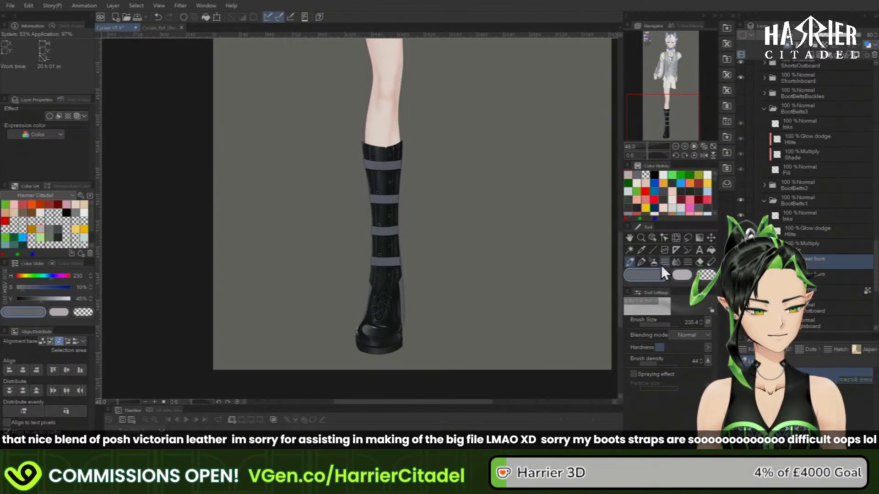
click(753, 349)
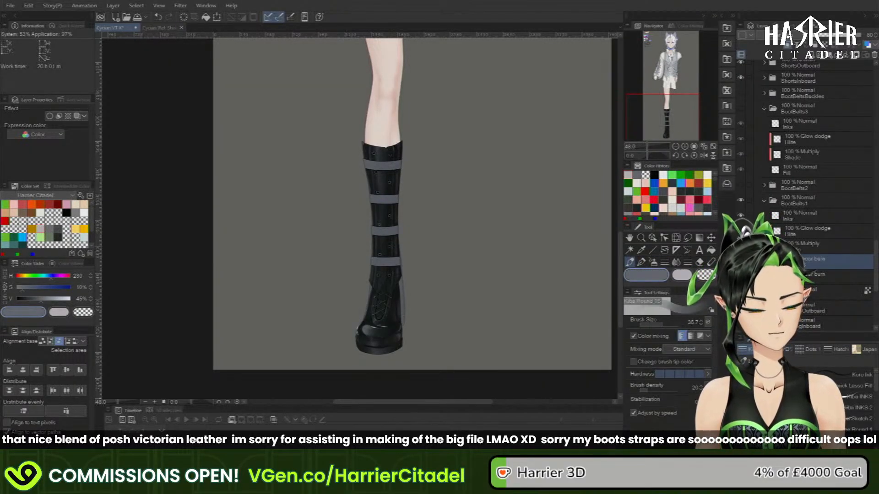
click(855, 441)
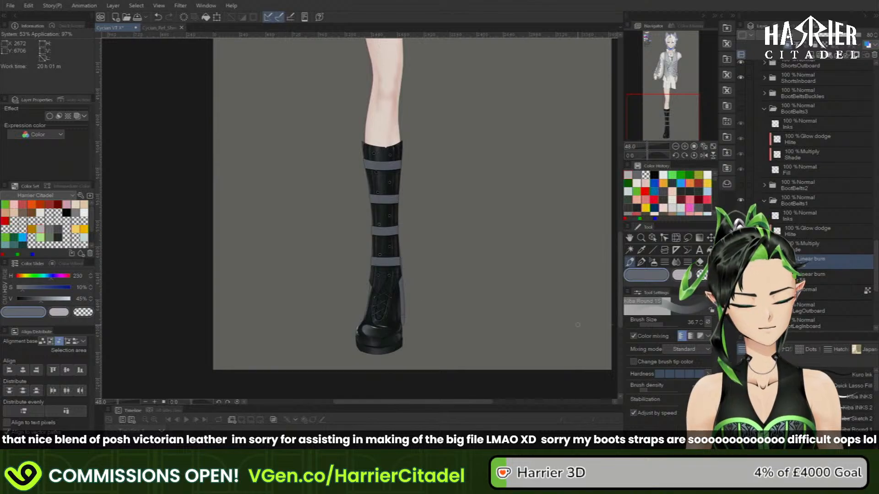
click(668, 325)
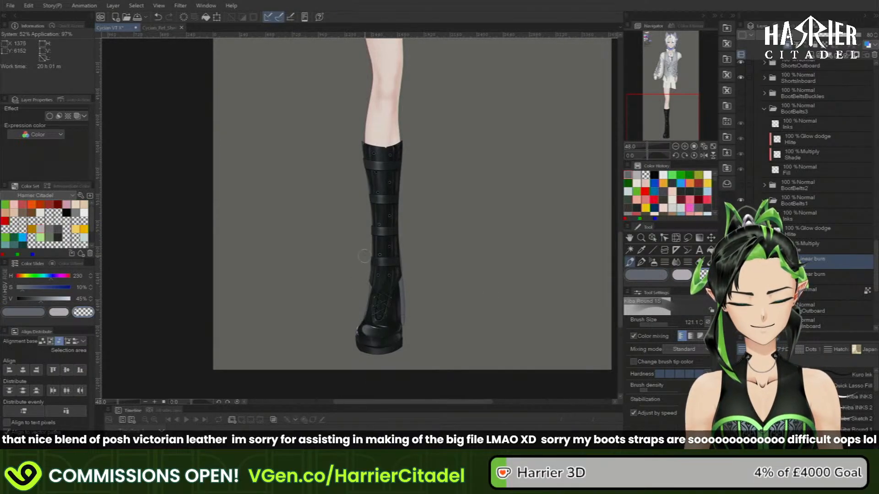
drag(365, 256, 366, 241)
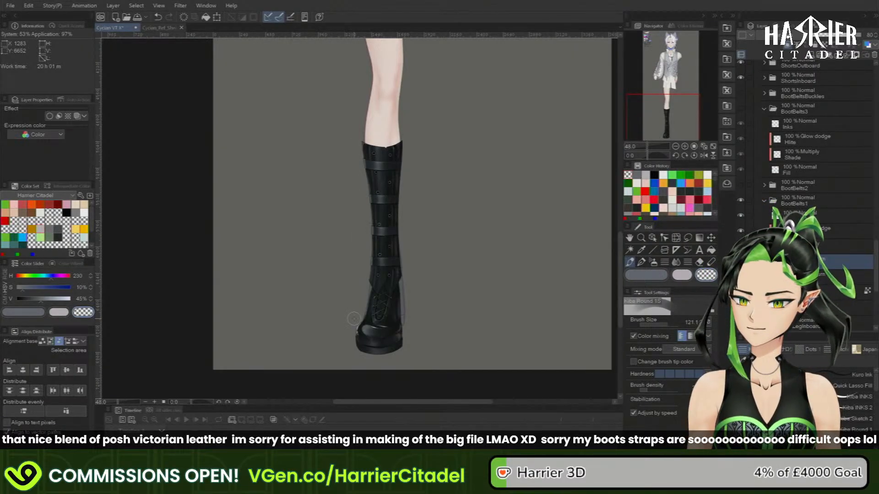
- Copy the 40% and 80% Linear burn layers from BootBelts1 into BootBelts2, directly above its Fill layer
click(764, 202)
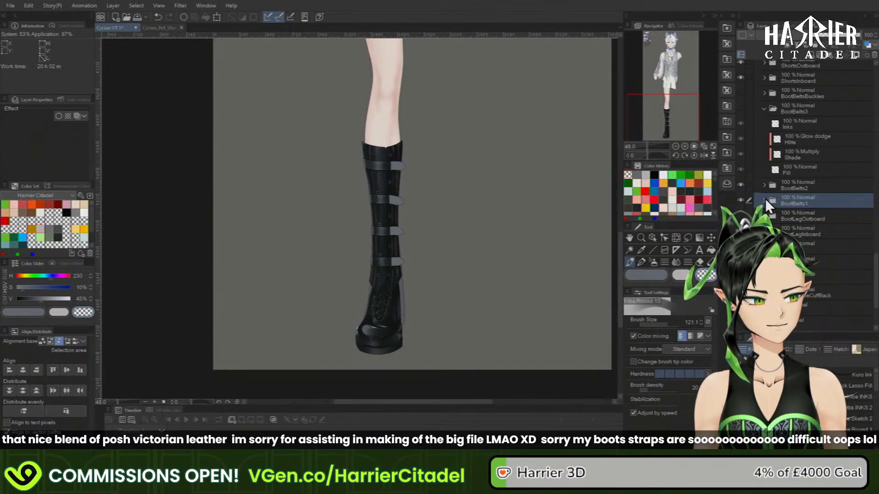
click(764, 200)
click(820, 271)
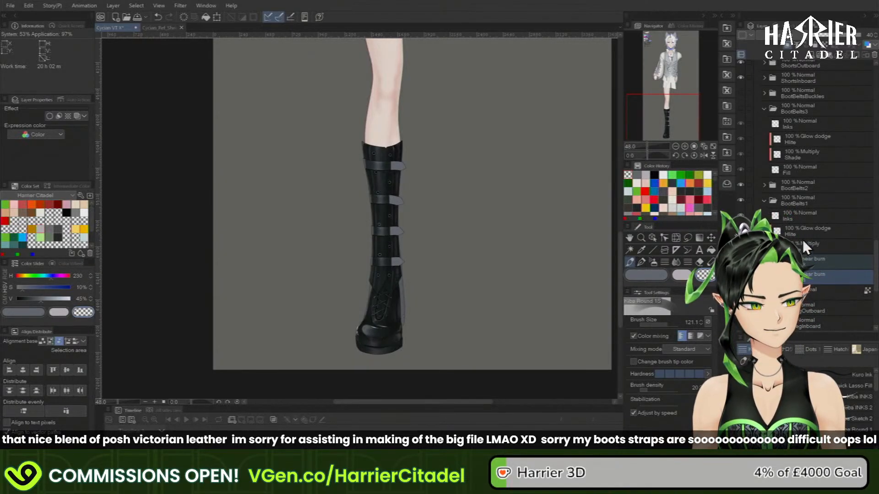
click(764, 201)
click(765, 186)
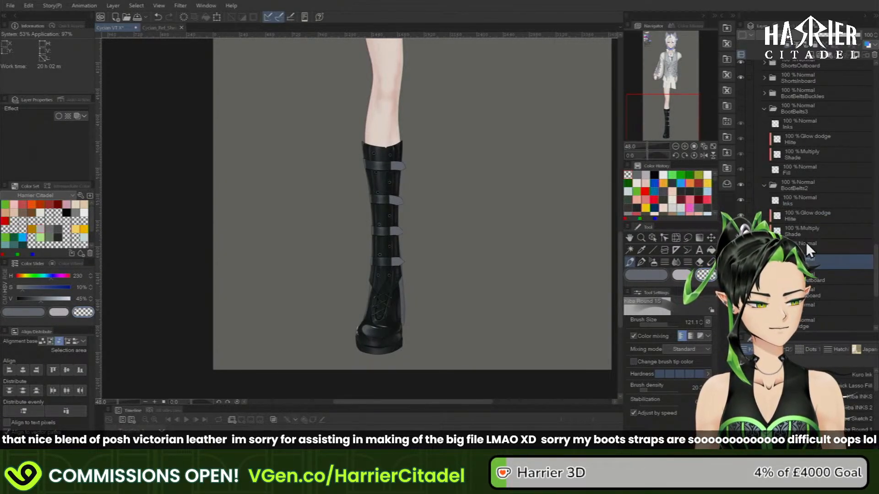
click(806, 244)
key(ctrl+v)
key(ctrl+v)
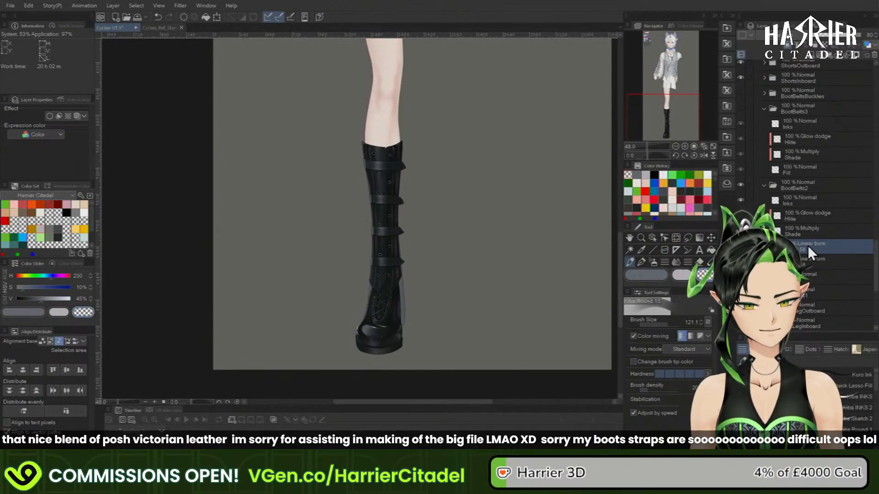
- Clear the 80% Linear burn copy in BootBelts2 and shade its strap ends in slate grey with Kiba Round 15 at size 121.1
click(186, 17)
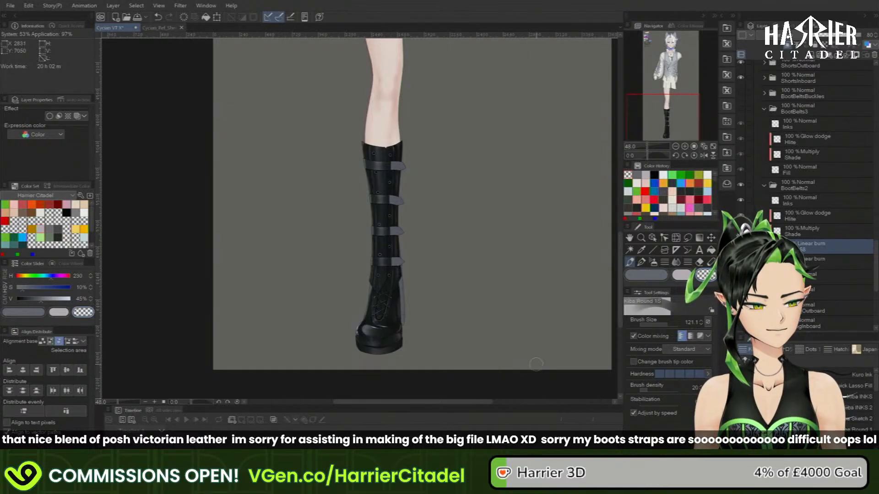
drag(390, 262, 385, 262)
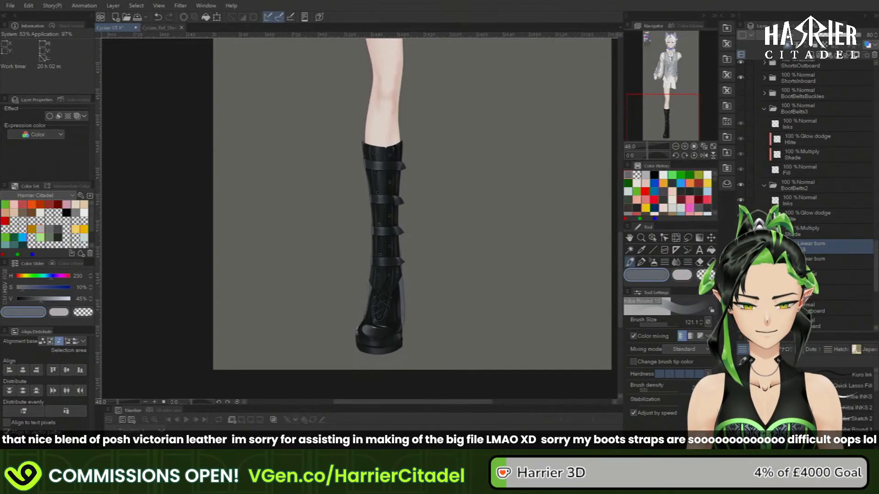
- Paste both Linear burn layers above the BootBelts3 Fill layer, show the folder and select its 80% Linear burn layer
scroll(487, 236, down, 5)
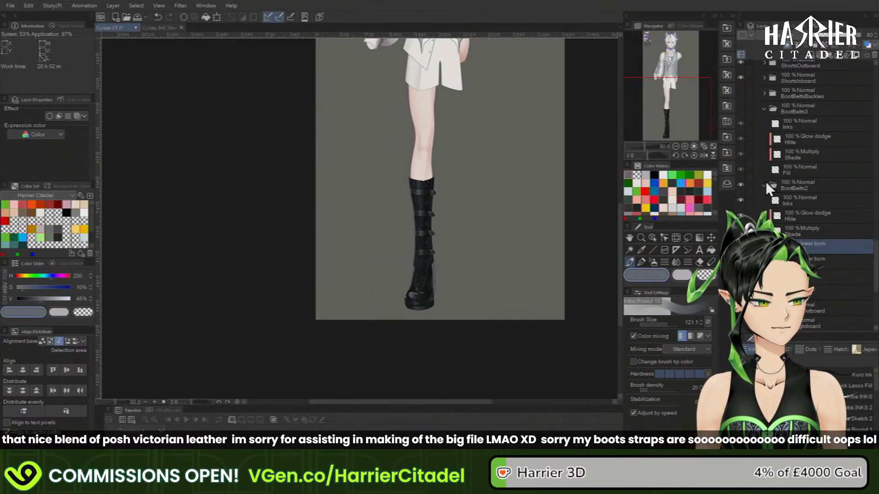
click(806, 167)
key(ctrl+v)
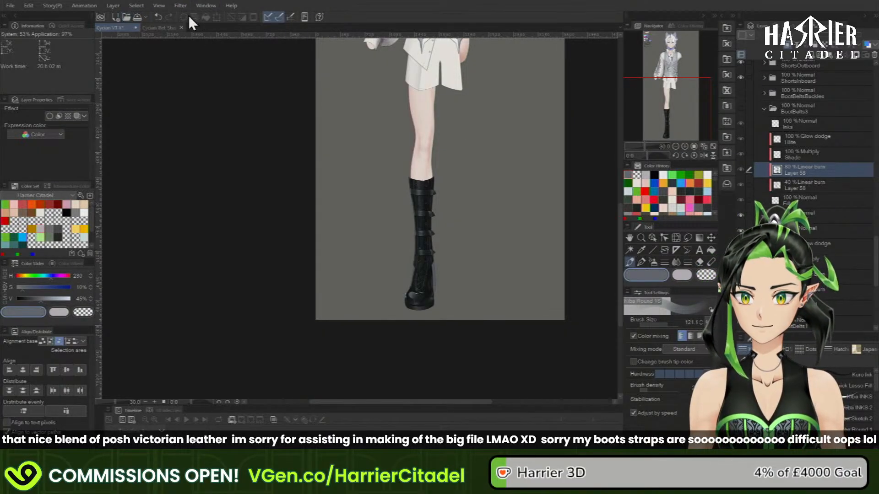
click(746, 107)
click(816, 172)
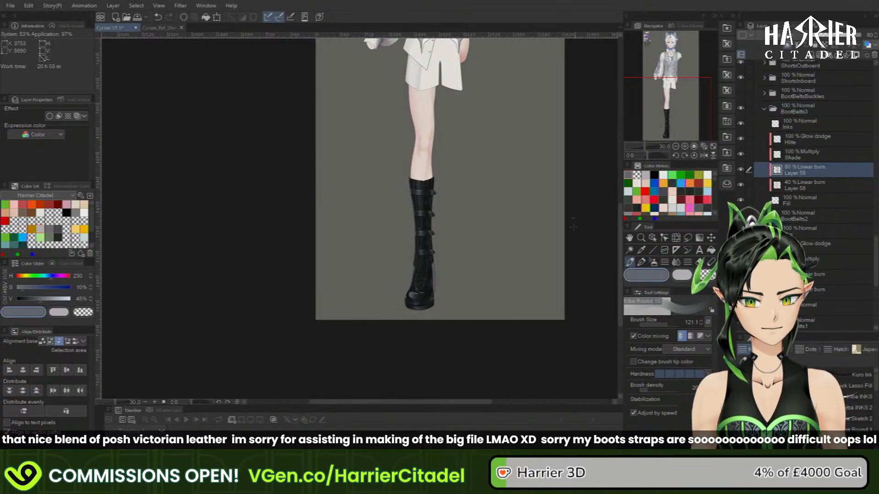
- Lock the transparent pixels of the BootBelts2 Fill layer and darken the straps in black with the Soft sharp ends airbrush at size 25.7
scroll(415, 238, up, 3)
scroll(416, 237, up, 3)
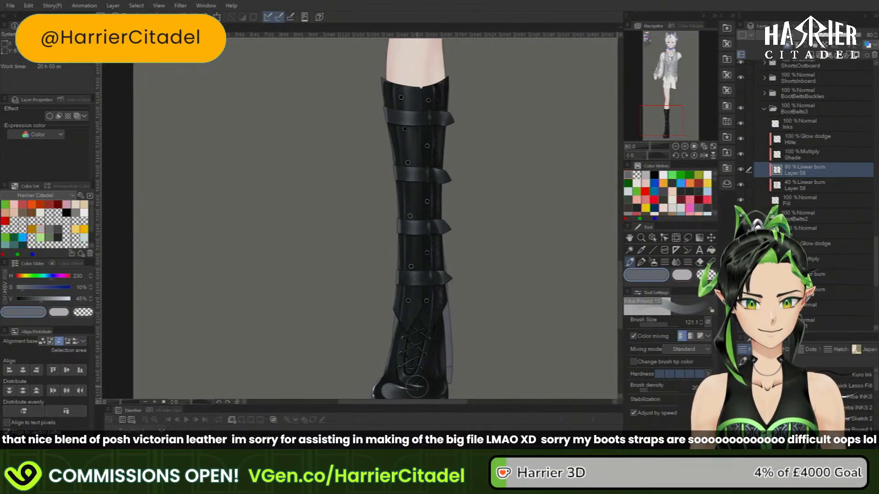
click(760, 308)
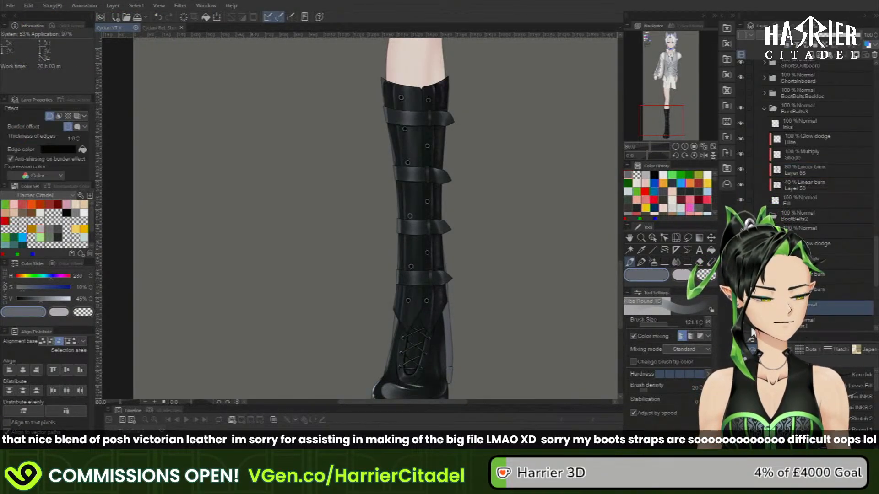
click(655, 175)
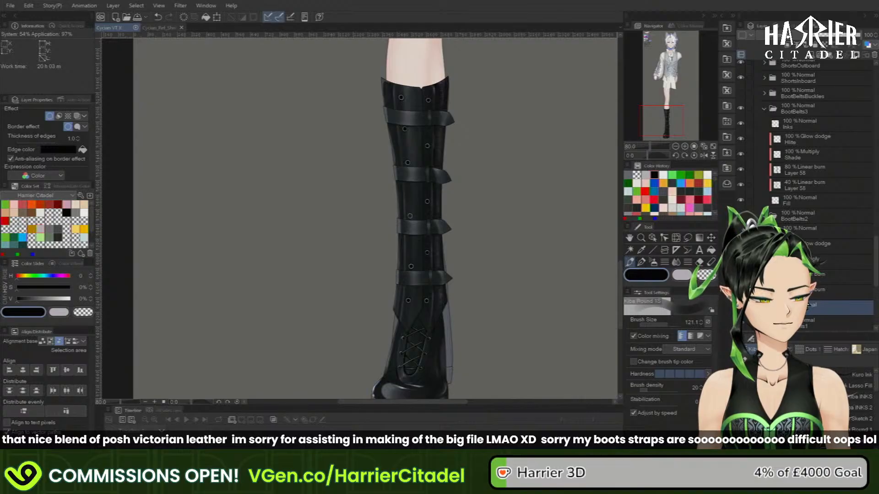
click(654, 263)
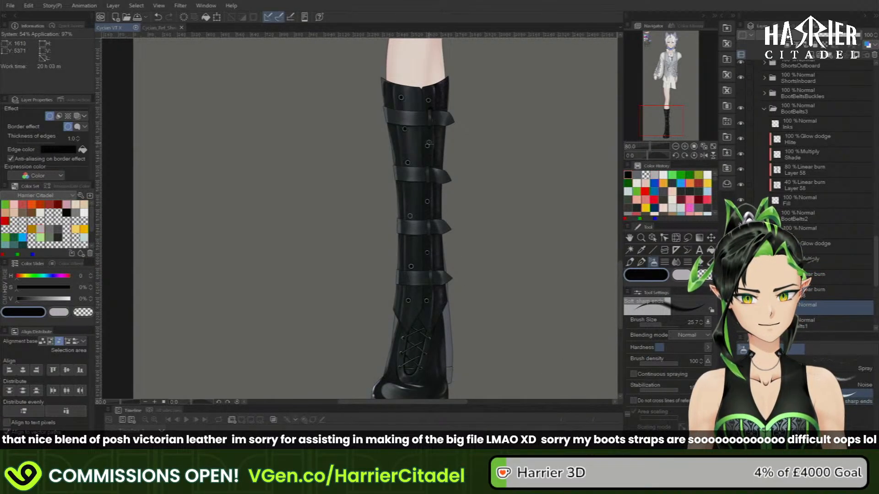
key(ctrl+z)
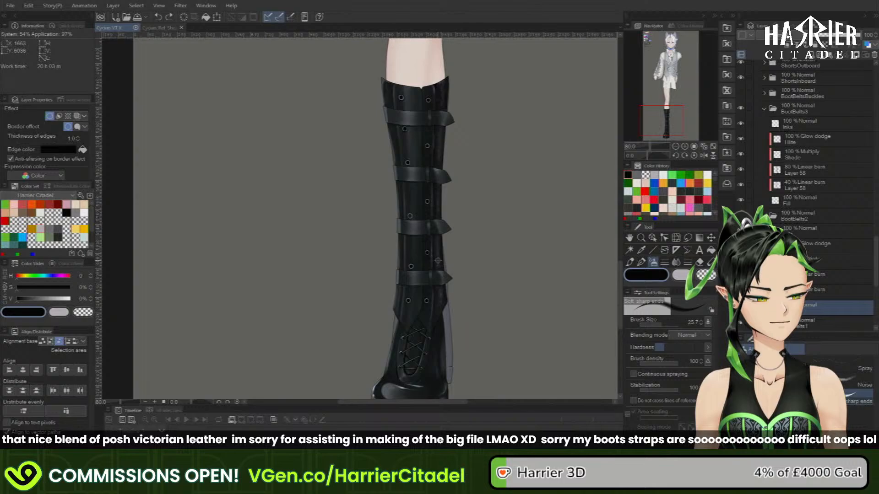
click(825, 45)
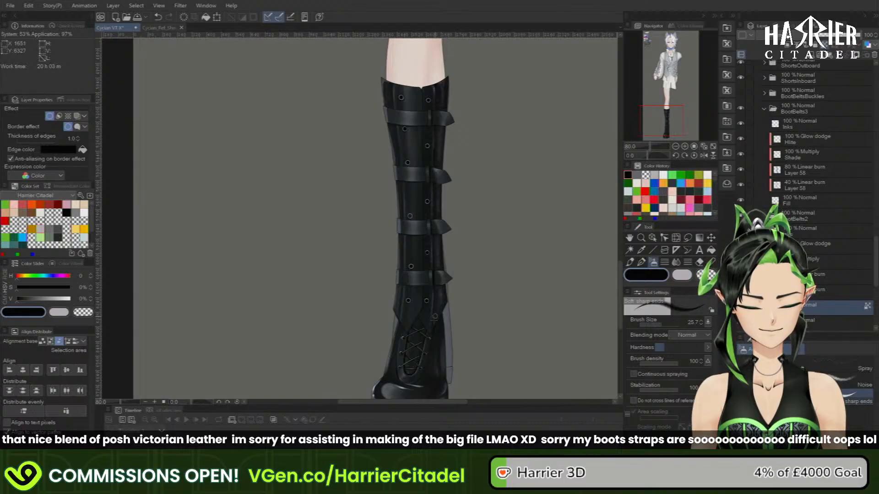
alt+click(436, 293)
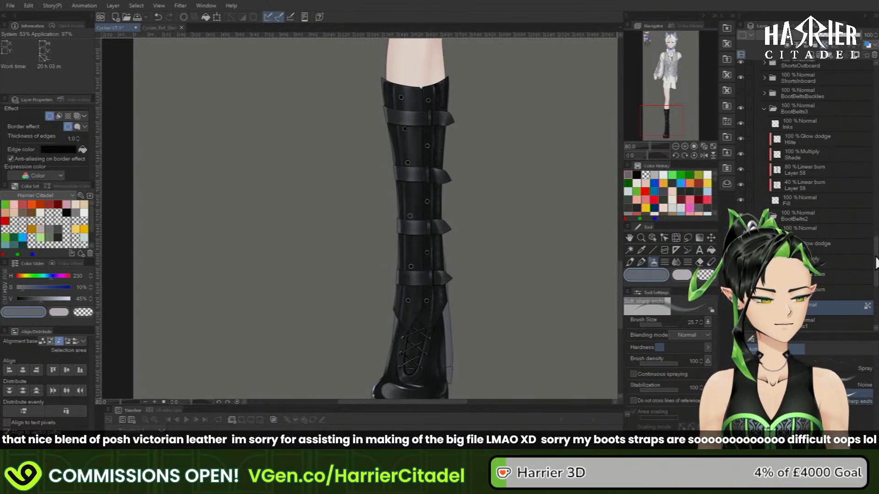
- Darken the BootBelts1 straps in black near the boot's centre seam on their Fill layer, undoing stray strokes and restoring the slate-grey colour
drag(875, 264, 873, 267)
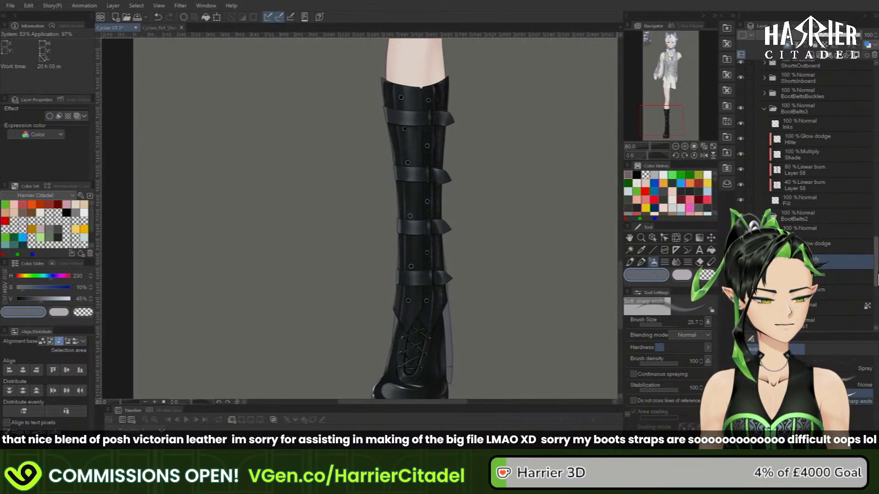
scroll(824, 229, down, 3)
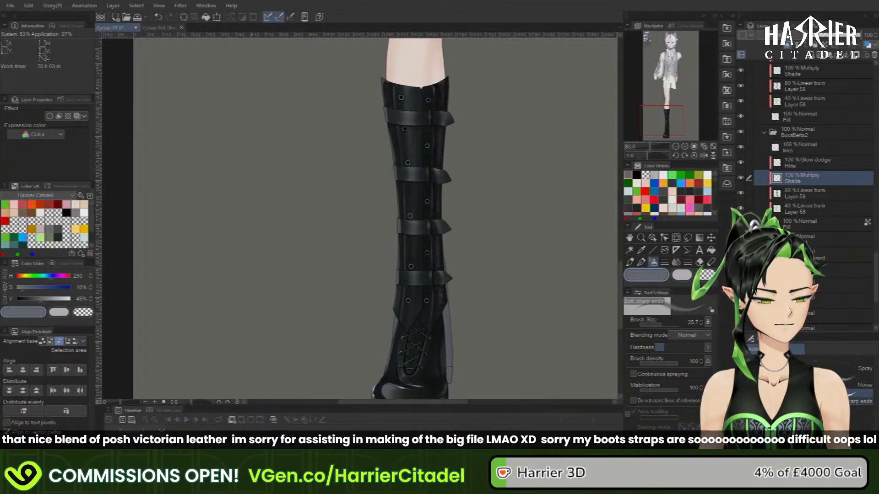
scroll(844, 266, down, 4)
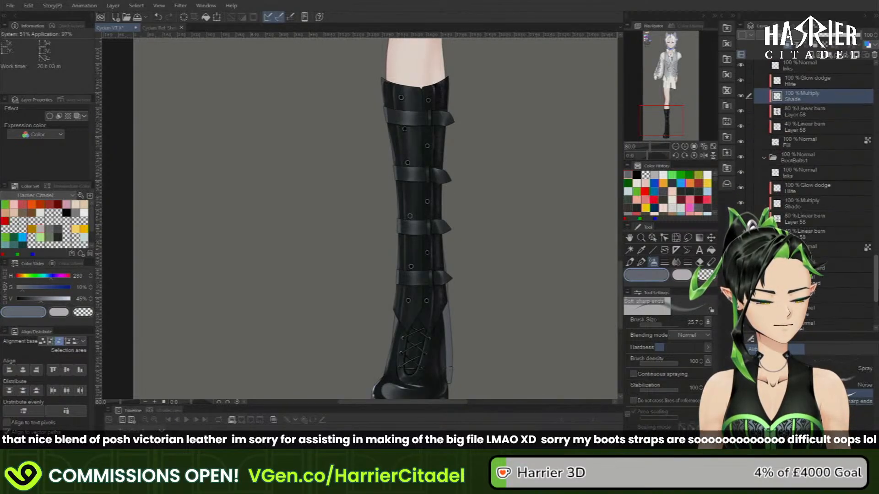
click(844, 266)
click(637, 175)
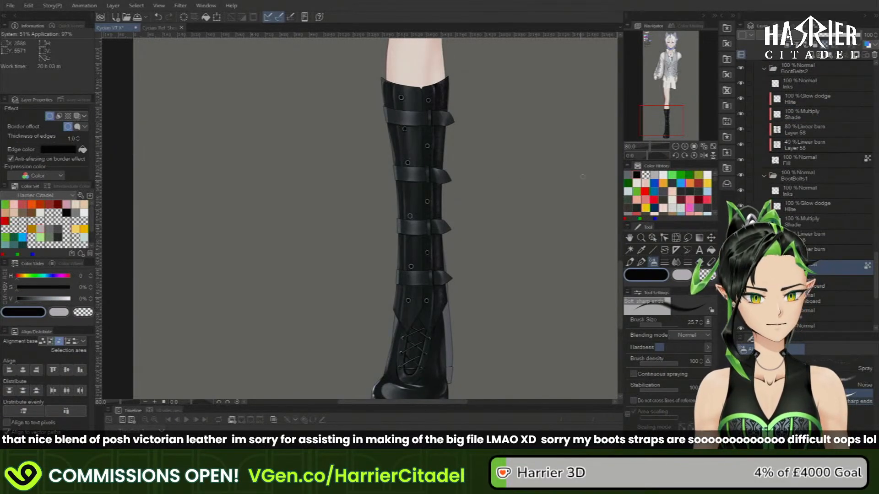
drag(429, 111, 430, 125)
key(ctrl+z)
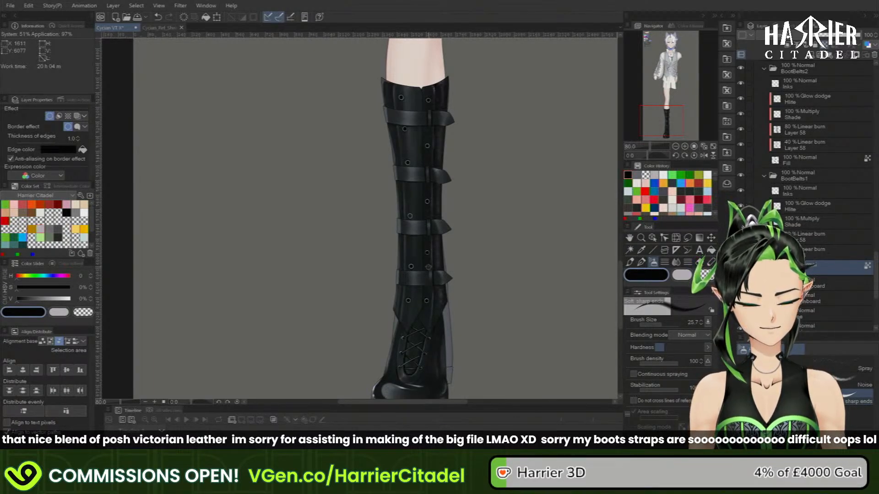
key(ctrl+z)
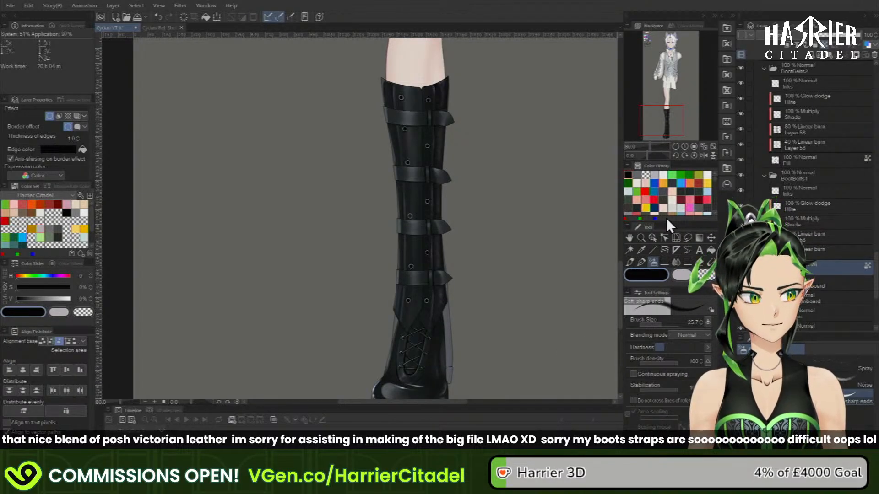
click(636, 175)
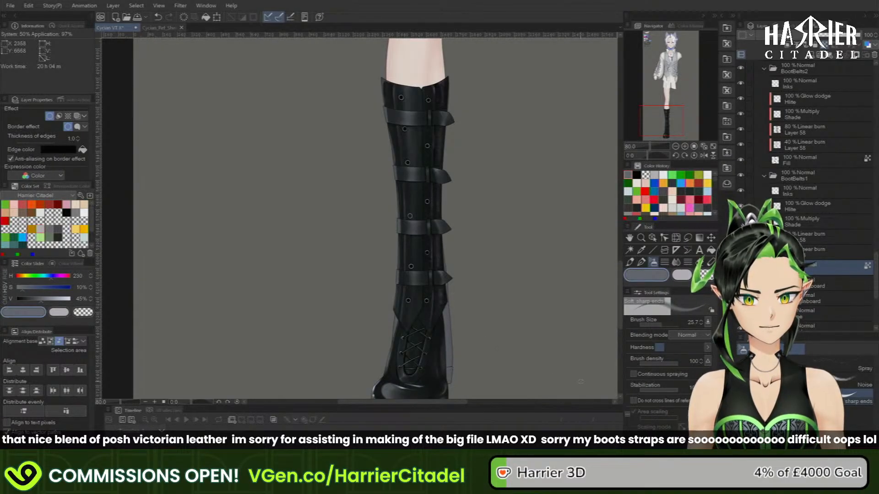
- Inspect the shaded boot and its straps both close up and together with the bare leg
scroll(581, 382, down, 5)
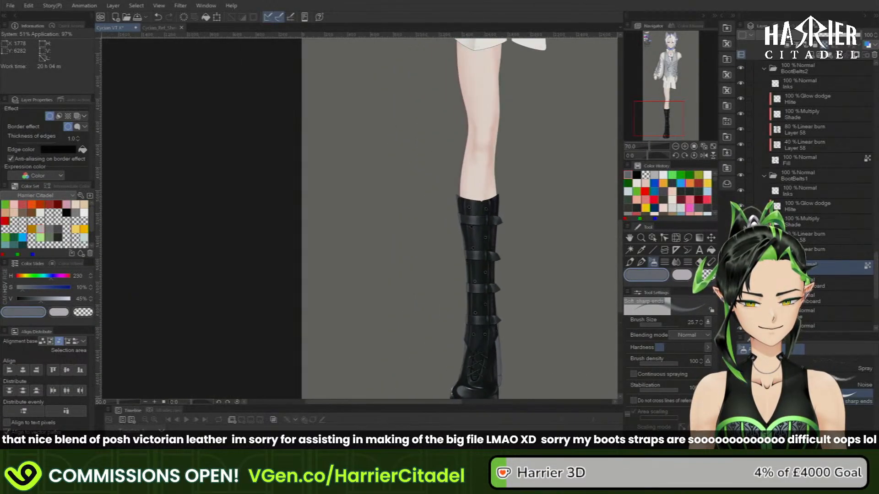
drag(672, 123, 685, 128)
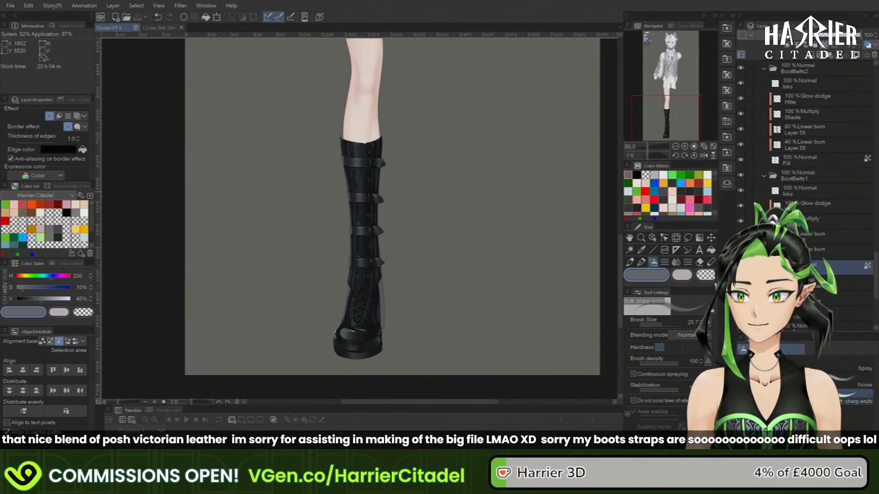
drag(390, 318, 407, 337)
drag(359, 268, 380, 271)
drag(350, 326, 393, 322)
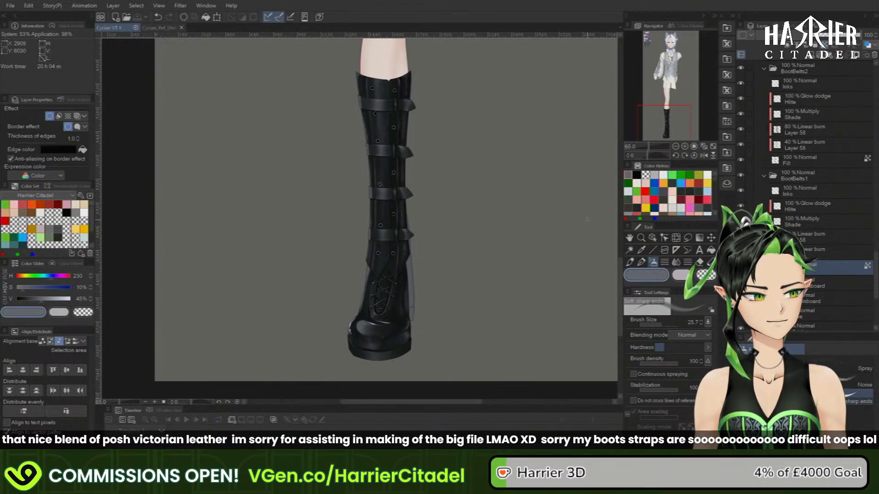
click(631, 262)
click(858, 408)
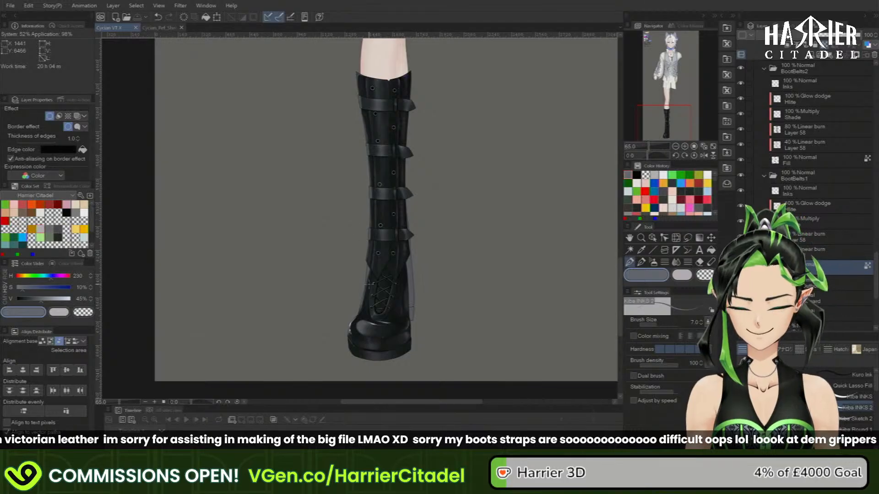
scroll(437, 319, down, 2)
scroll(437, 319, down, 1)
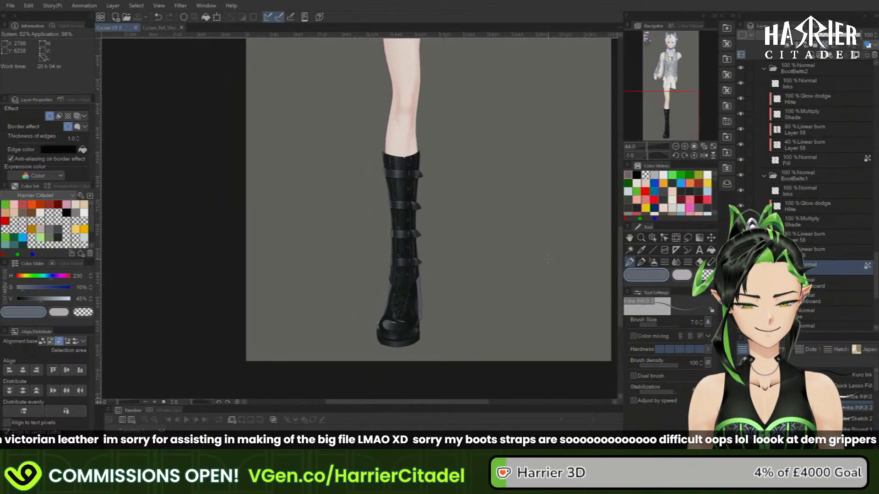
drag(693, 128, 697, 126)
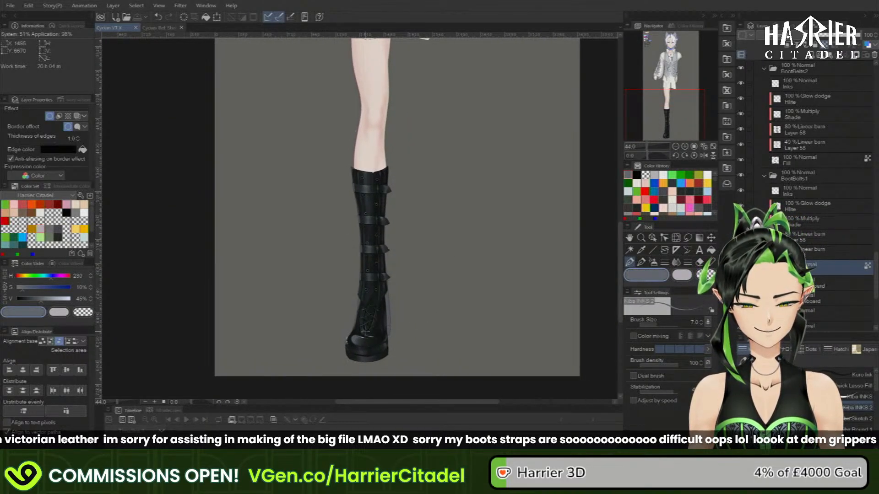
scroll(366, 333, down, 2)
scroll(366, 343, up, 1)
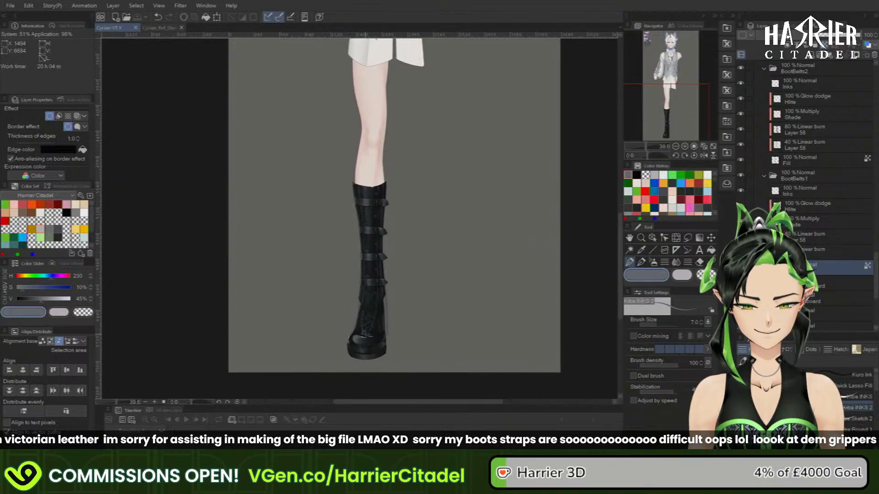
scroll(371, 310, up, 2)
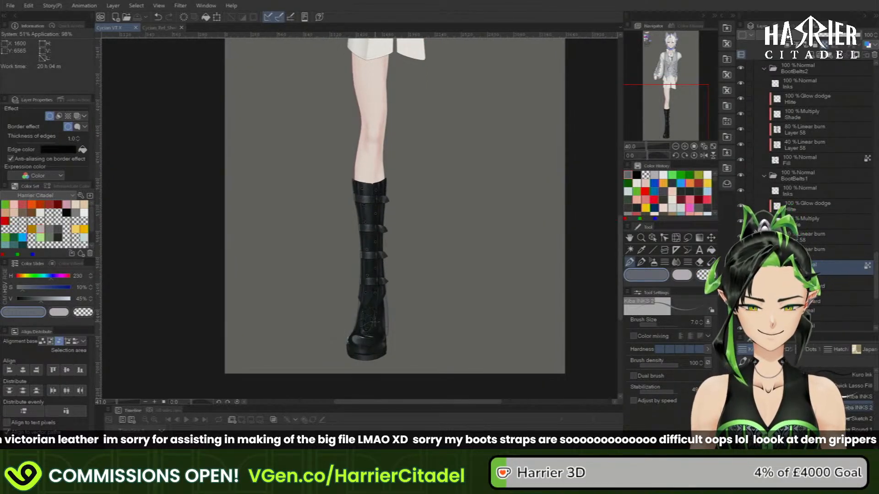
scroll(371, 310, up, 5)
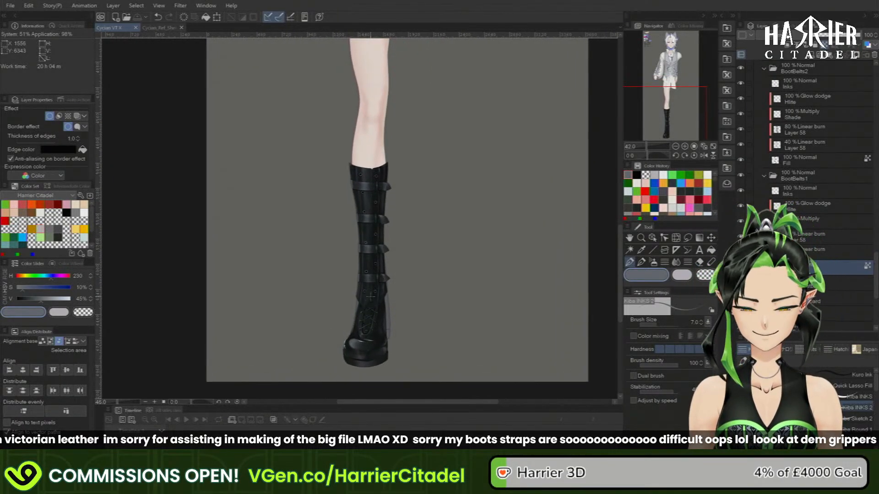
scroll(376, 278, up, 3)
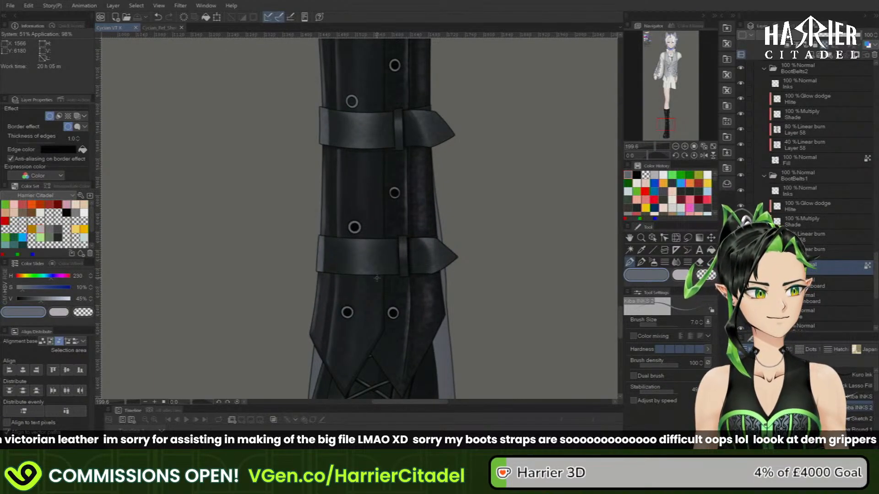
- Expand the BootBeltsBuckles folder and select its Fill layer
scroll(824, 196, up, 3)
scroll(871, 70, up, 4)
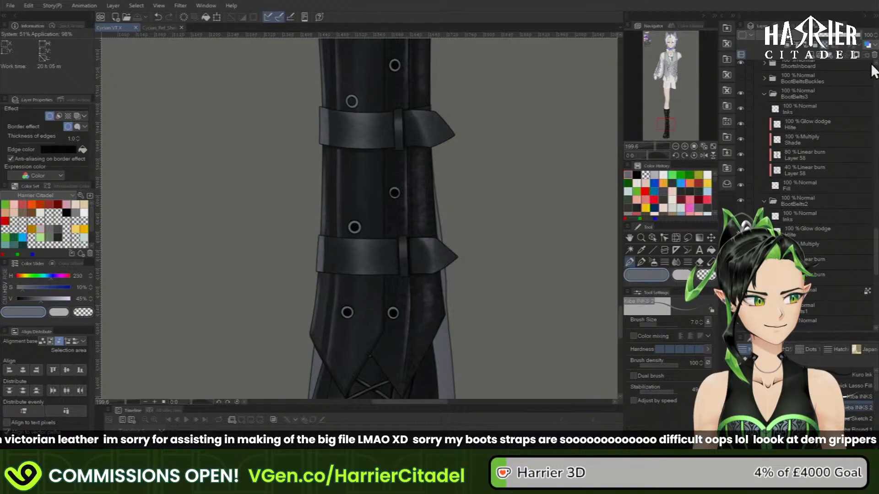
click(764, 79)
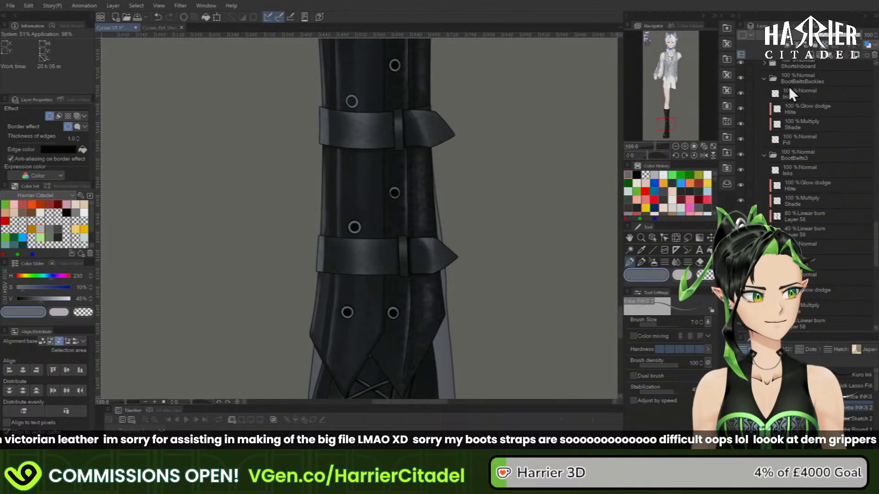
click(818, 141)
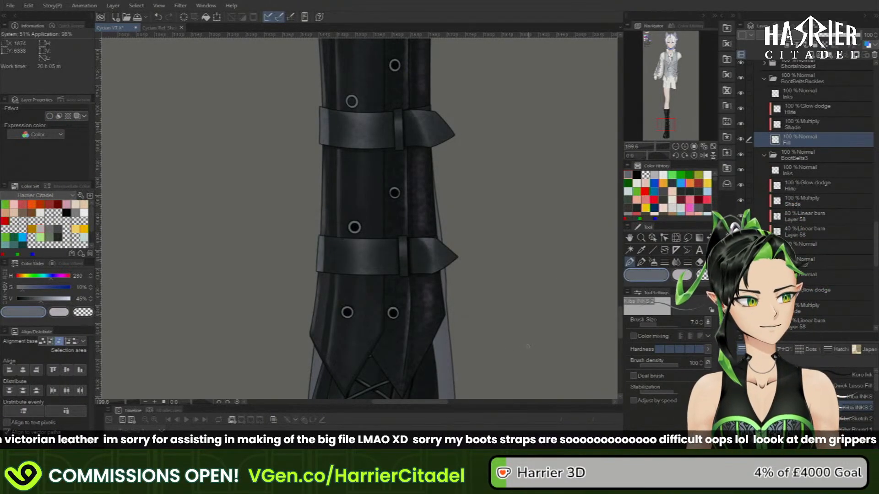
- Replace the BootBeltsBuckles Fill layer with a copy of the BootBelts3 Fill layer and clear the copied contents
click(817, 248)
drag(818, 248, 817, 137)
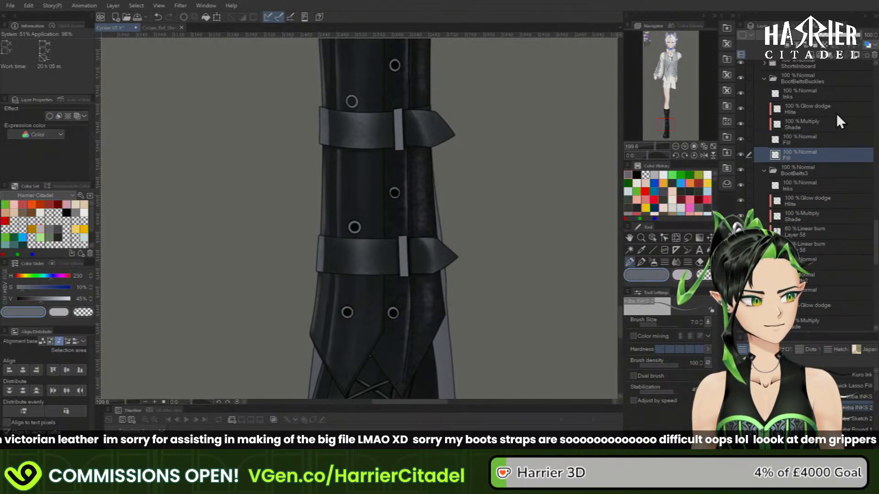
key(ctrl+e)
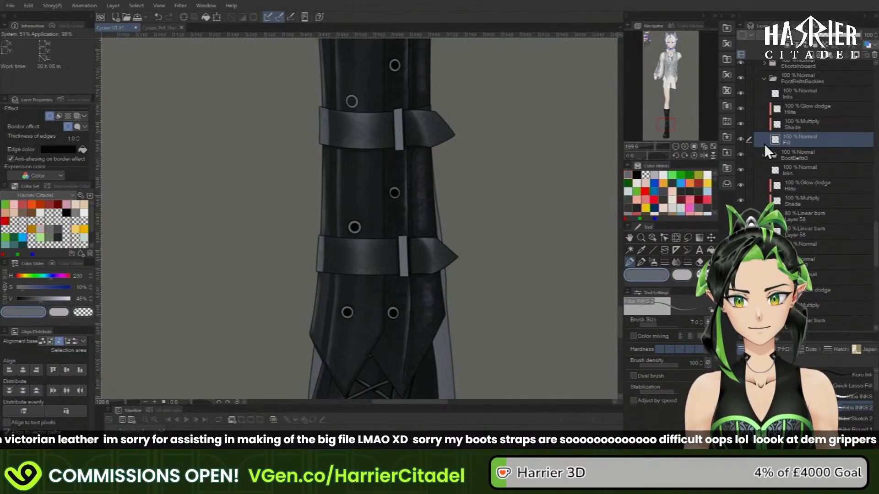
click(187, 18)
- Draw an open square buckle in light grey on the lowest strap with the Hard Round pen at size 13, consulting the reference sheet
click(687, 281)
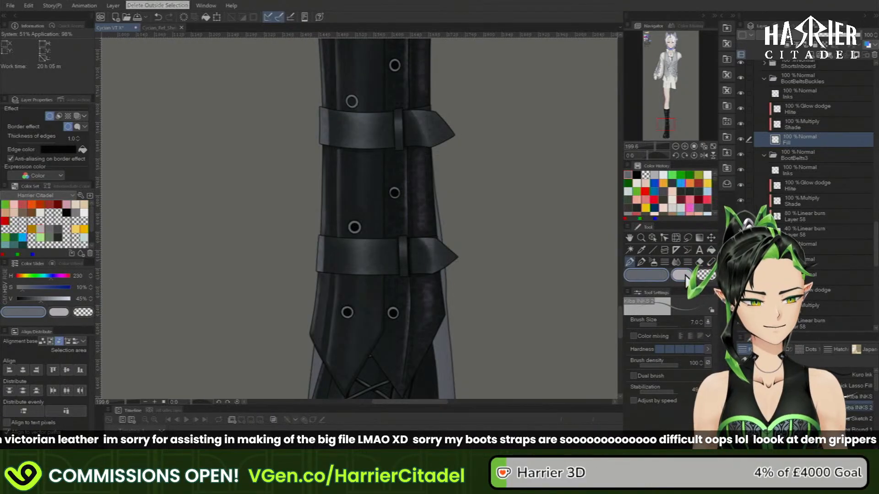
click(641, 262)
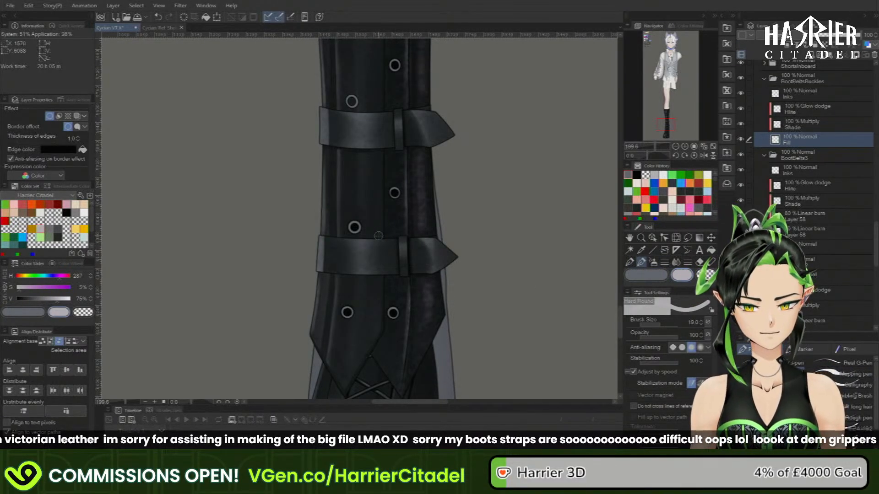
click(701, 324)
click(701, 325)
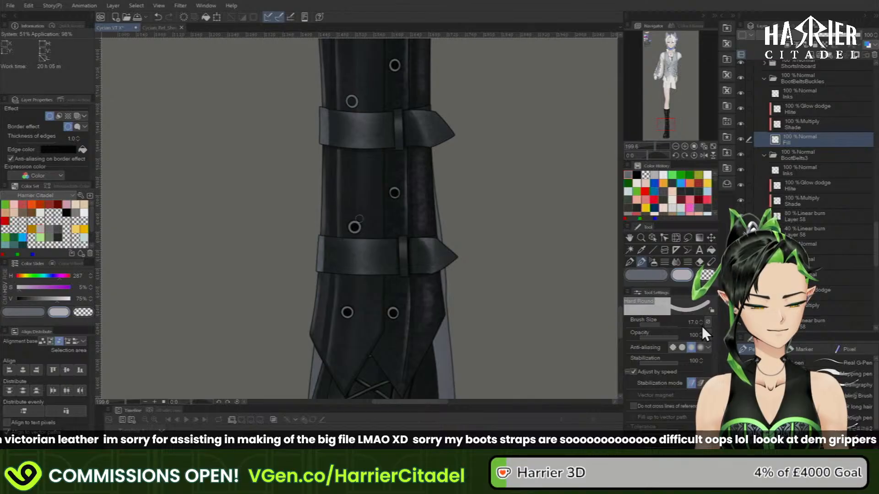
click(701, 324)
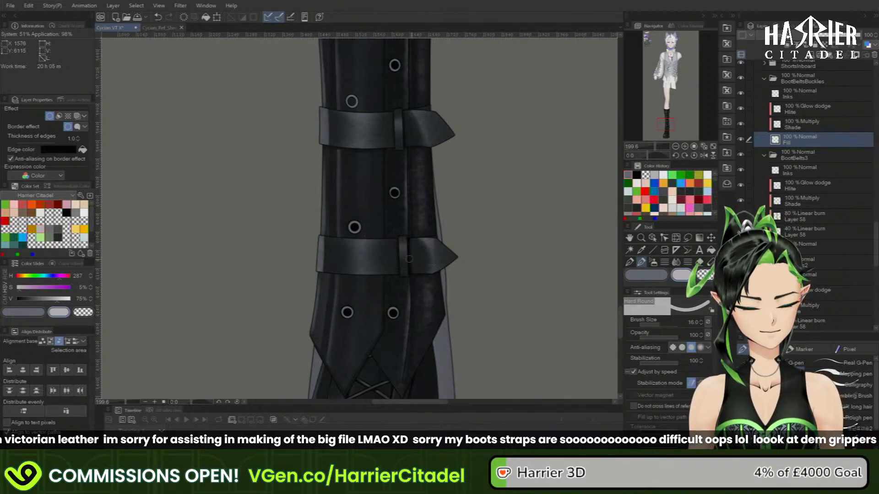
click(700, 323)
click(701, 323)
click(701, 322)
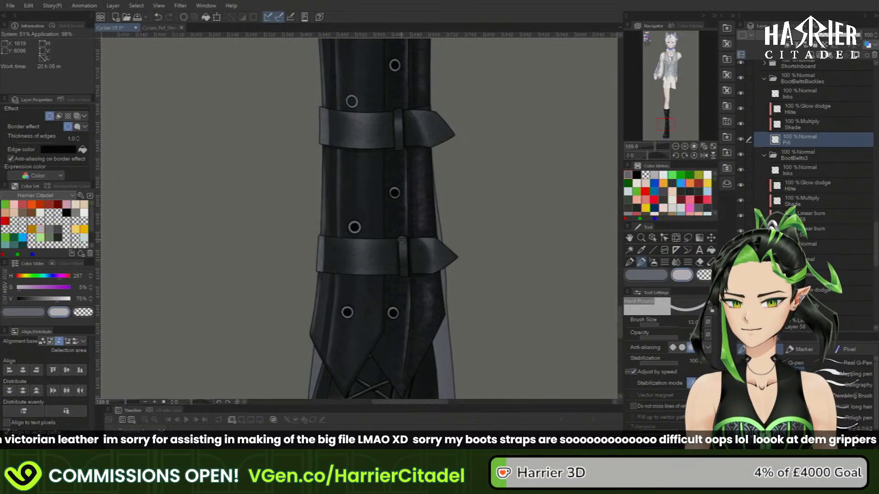
click(161, 28)
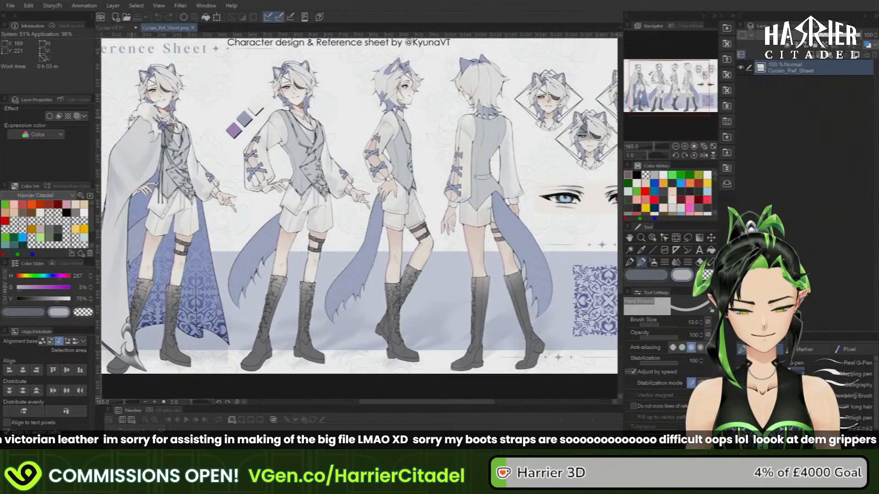
click(119, 26)
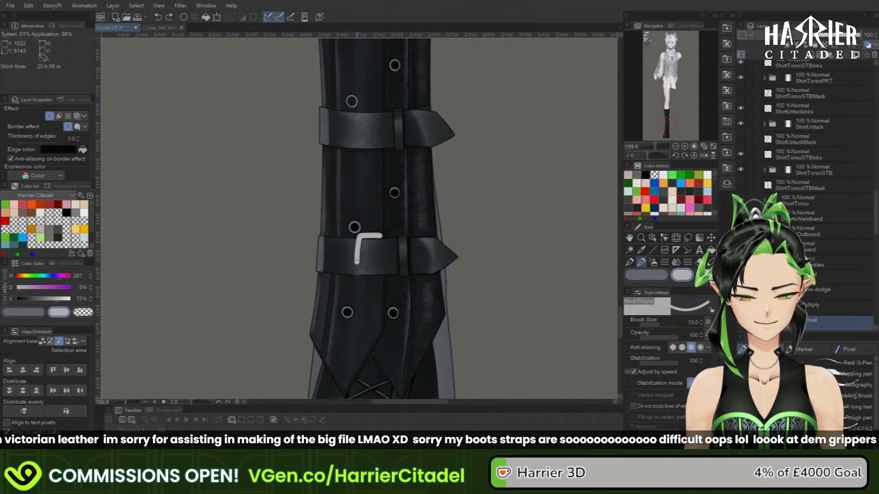
drag(357, 275, 377, 278)
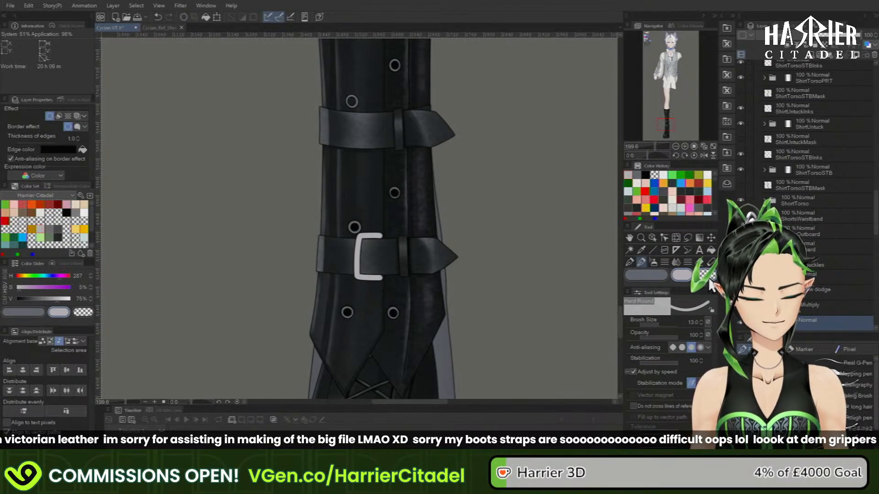
- Trim the arm ends of the lowest strap's buckle with transparent colour, touch up its frame in light grey and undo the last stroke
key(c)
drag(384, 230, 384, 238)
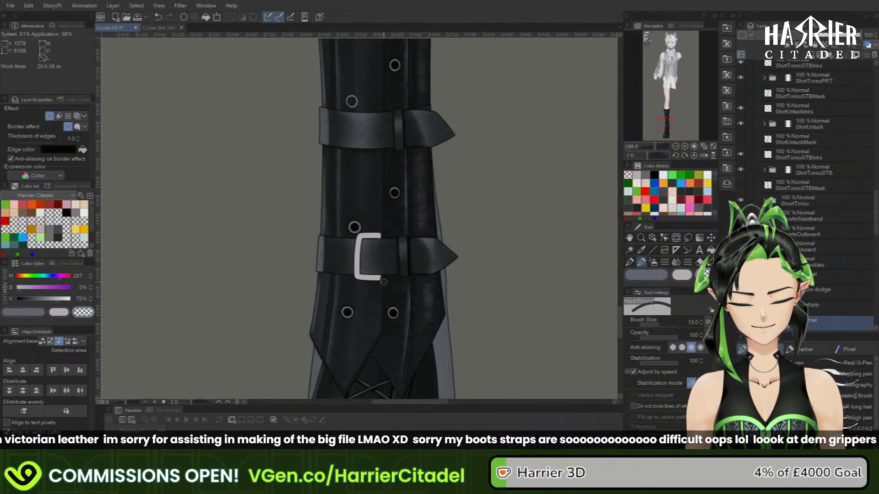
drag(384, 283, 384, 277)
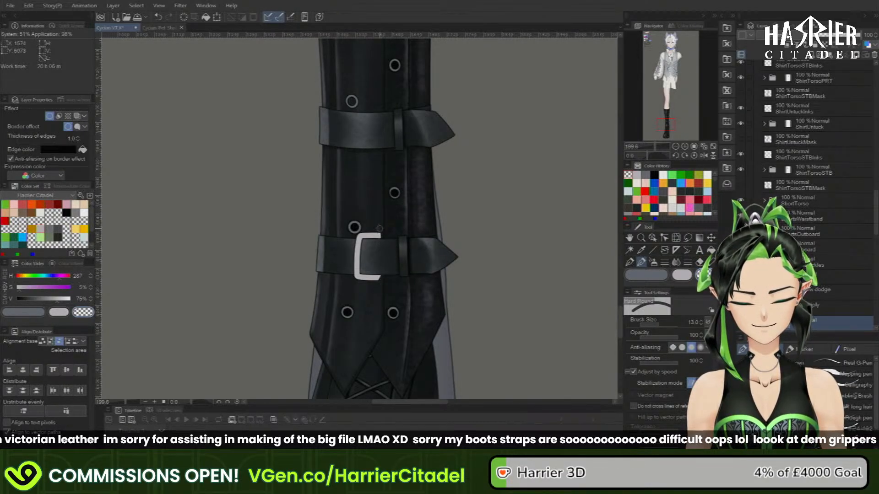
click(678, 276)
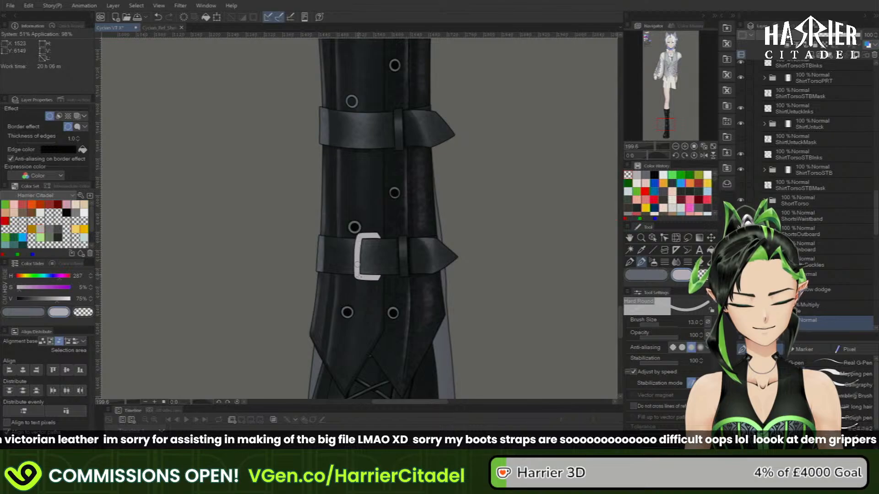
key(c)
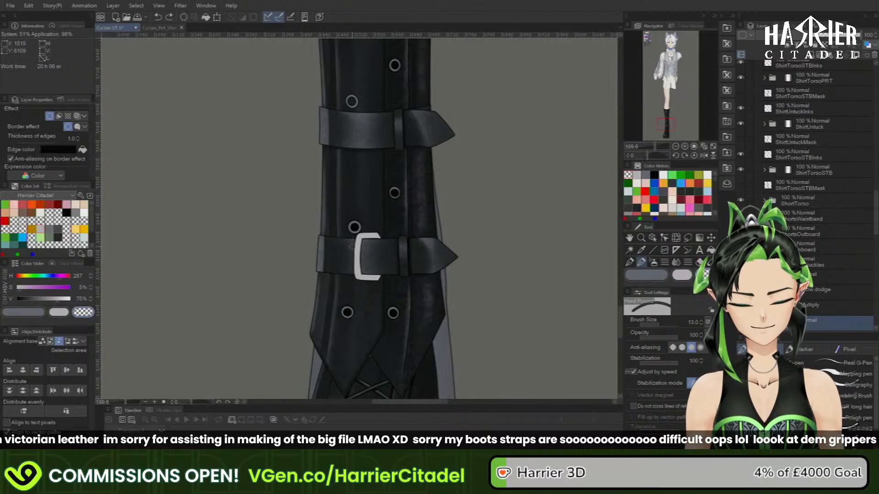
key(ctrl+z)
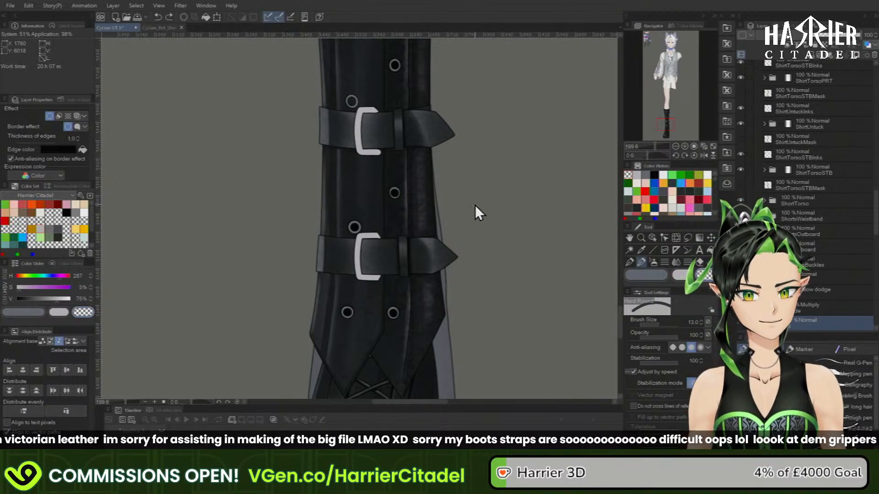
- Extend the arms of the buckle on the second-lowest strap in light grey and trim their edges with transparent colour
click(676, 280)
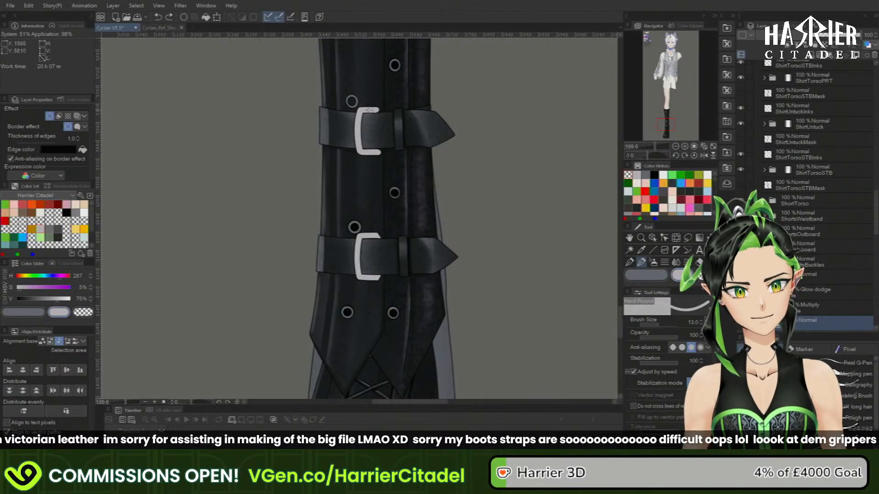
drag(368, 110, 380, 110)
key(c)
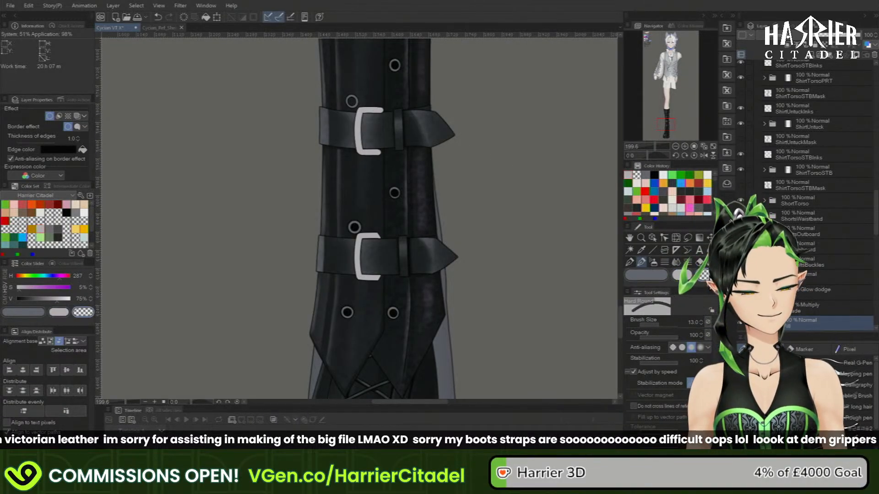
drag(381, 116, 373, 116)
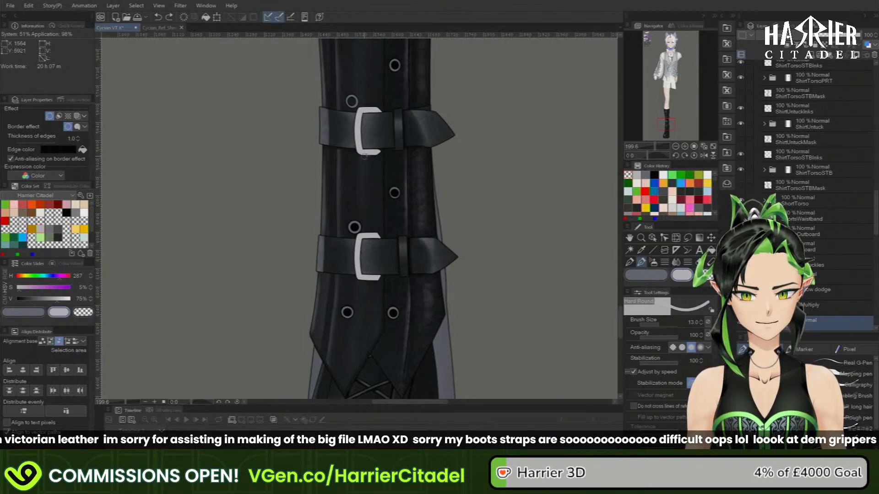
drag(382, 152, 385, 152)
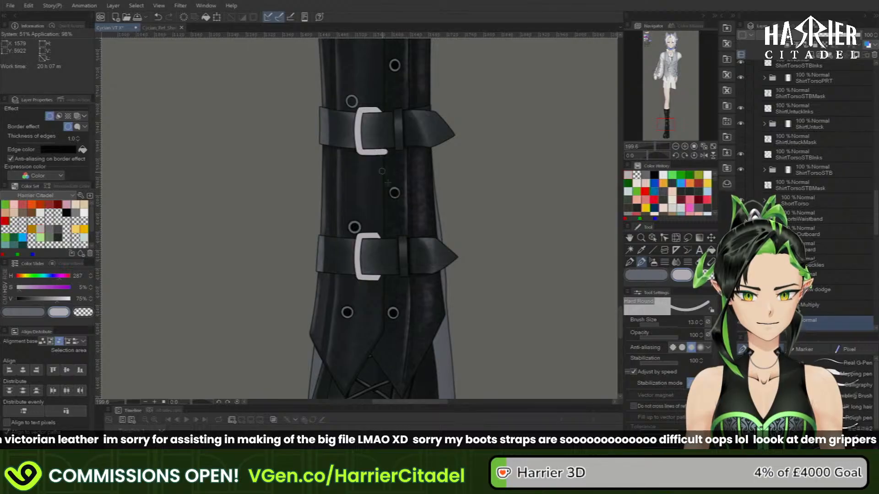
click(700, 275)
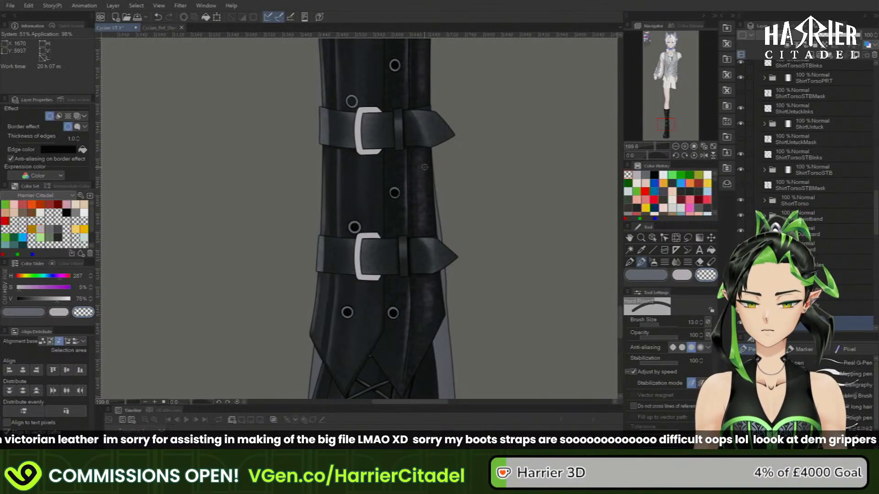
scroll(425, 167, down, 4)
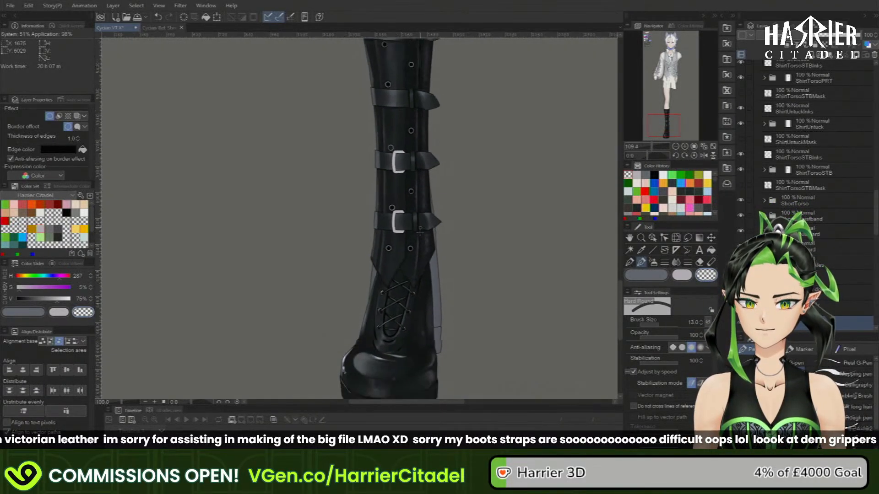
scroll(420, 232, down, 3)
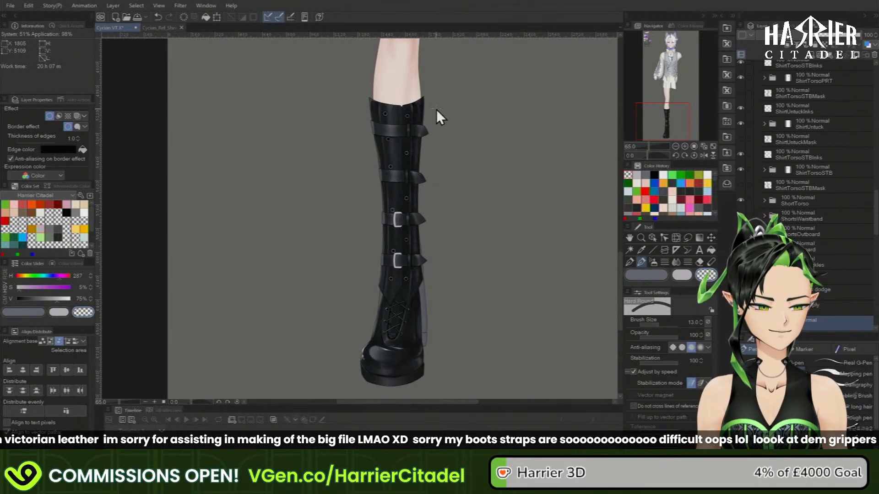
- Draw an open square buckle in light grey on the second-highest strap and trim its arm ends with transparent colour
click(688, 273)
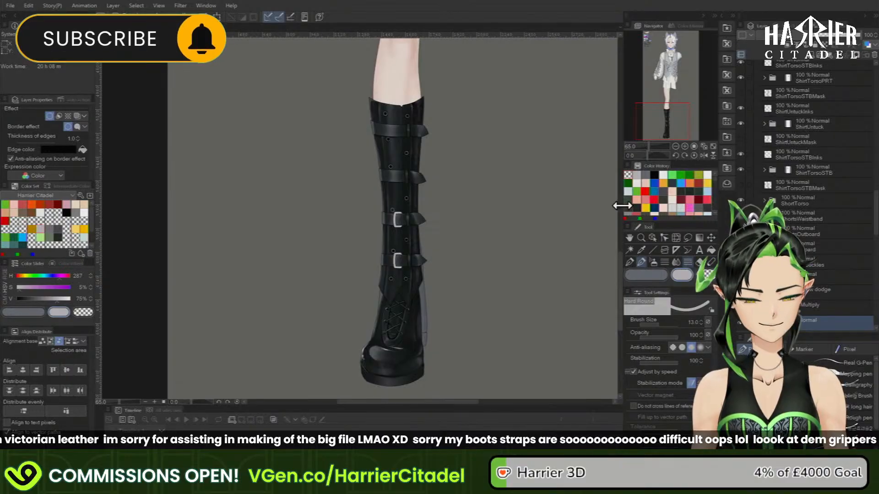
scroll(389, 178, up, 11)
scroll(384, 173, up, 6)
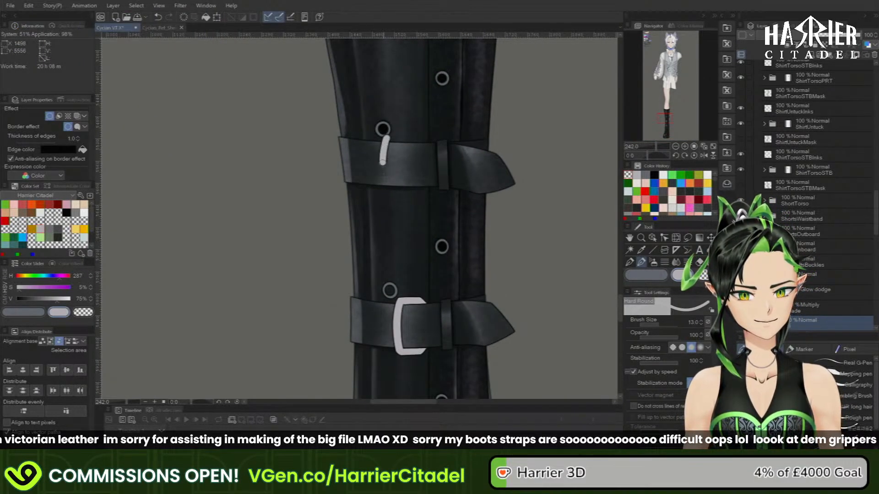
drag(385, 138, 387, 186)
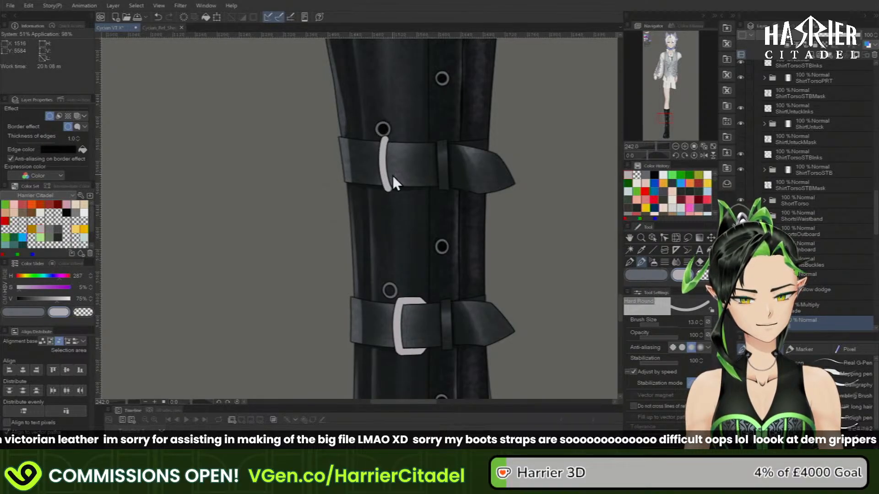
key(ctrl+z)
drag(381, 178, 383, 188)
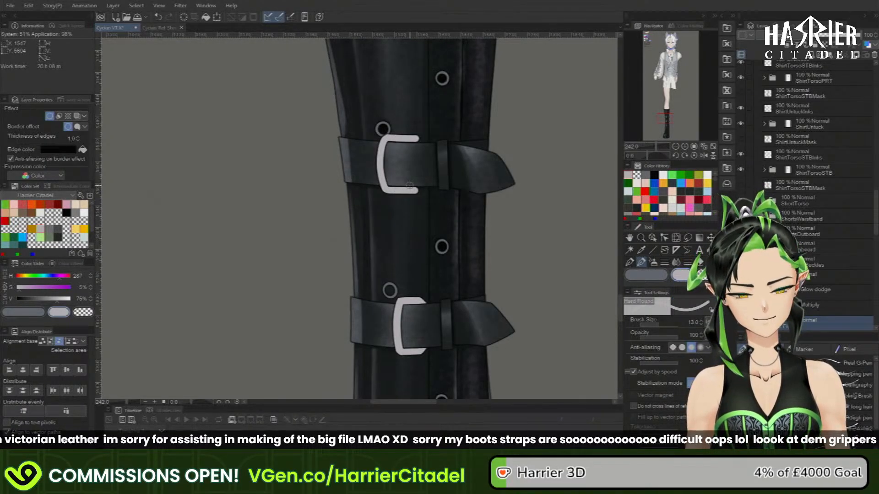
key(c)
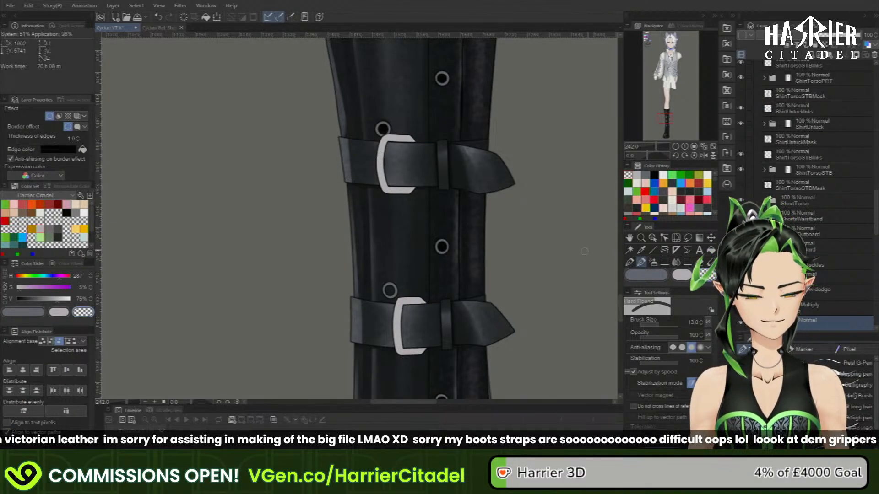
- Draw a matching light grey buckle on the top strap, redoing its side bar until it sits well, and trim the arm ends
drag(666, 118, 669, 120)
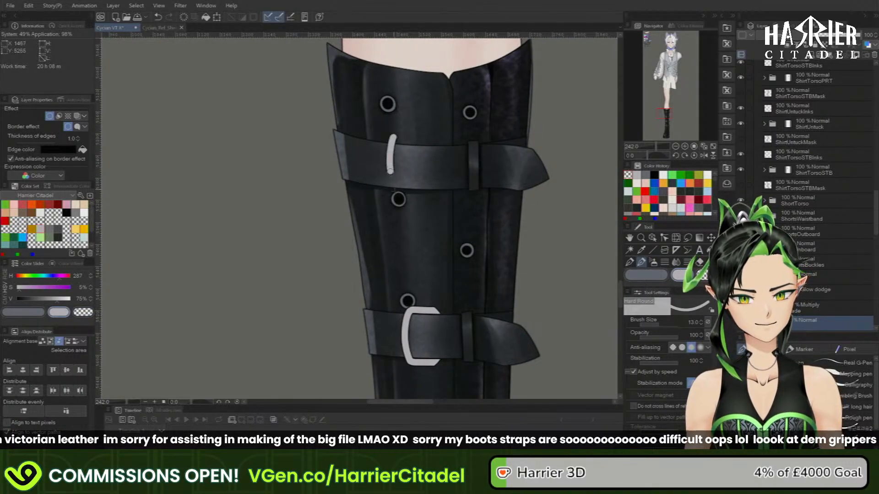
key(ctrl+z)
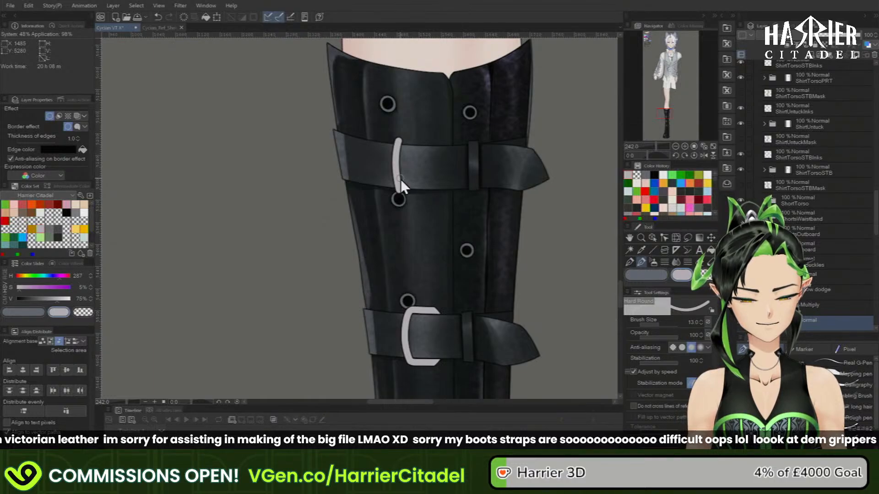
key(ctrl+z)
drag(407, 141, 408, 193)
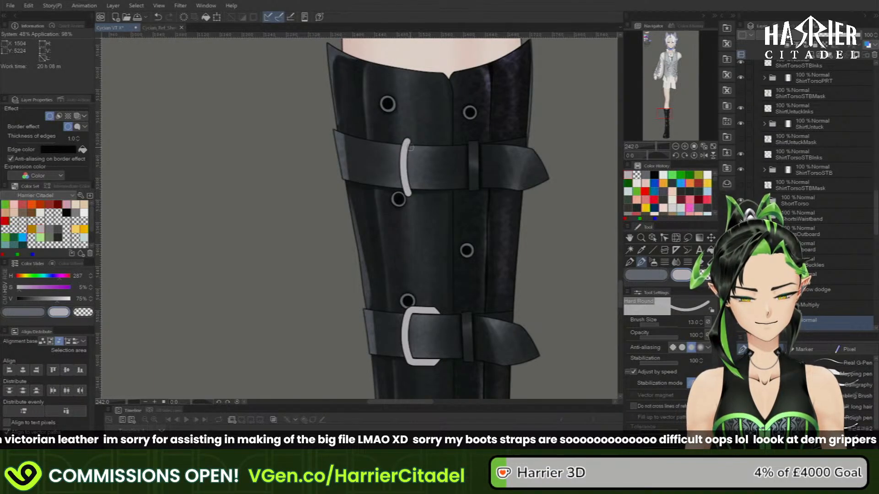
key(ctrl+z)
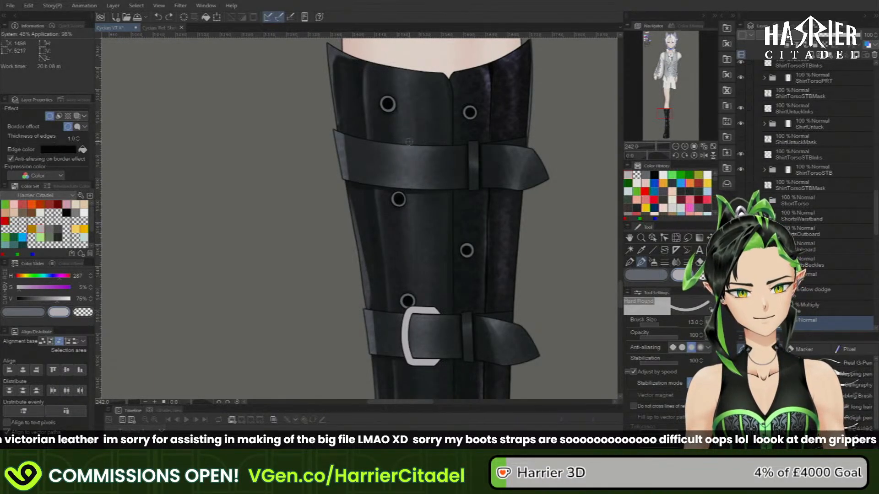
drag(409, 142, 408, 193)
key(ctrl+z)
drag(410, 141, 407, 148)
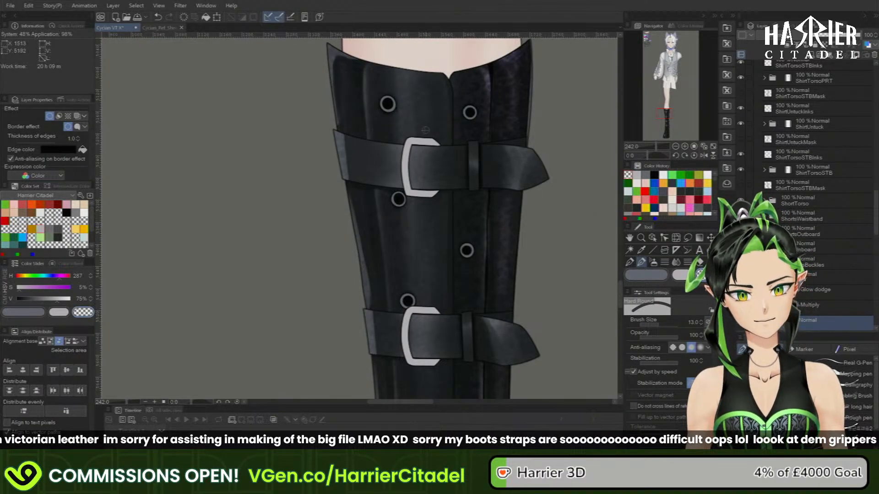
- Place an emptied copy of the buckles' Fill layer above the other layers in the BootBeltsBuckles folder
scroll(424, 134, down, 2)
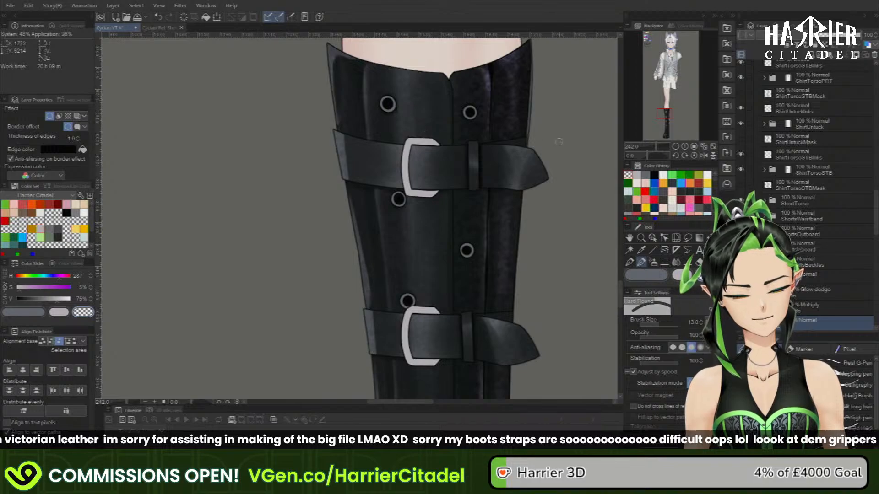
scroll(465, 129, down, 6)
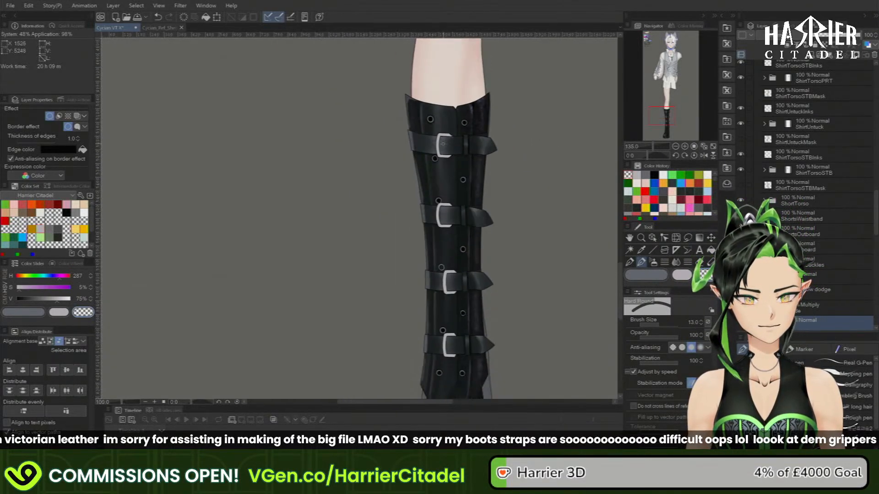
scroll(427, 163, up, 3)
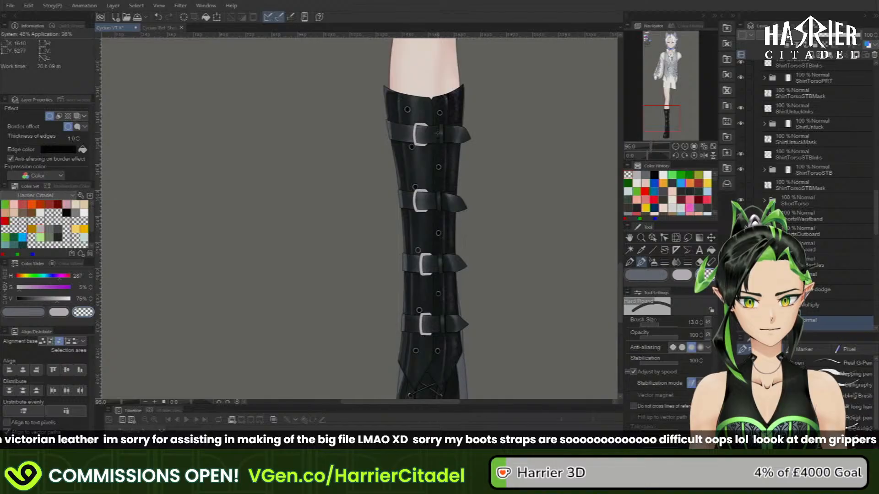
scroll(438, 133, up, 1)
scroll(438, 132, down, 1)
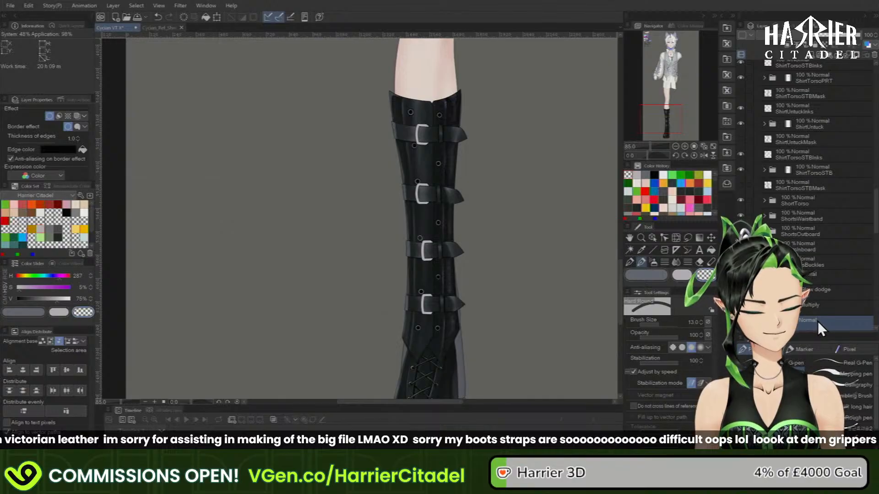
drag(818, 321, 816, 278)
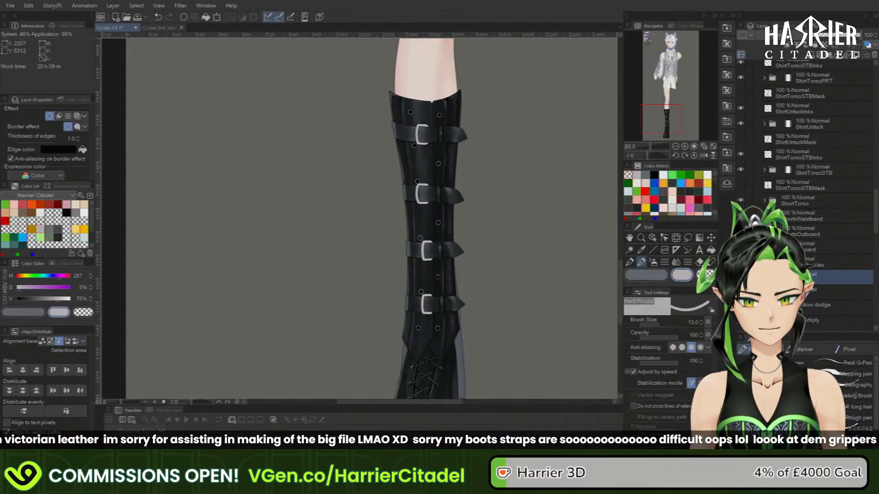
- Draw a short horizontal prong across the top strap's buckle in light grey with the Hard Round pen at size 8
scroll(421, 132, up, 5)
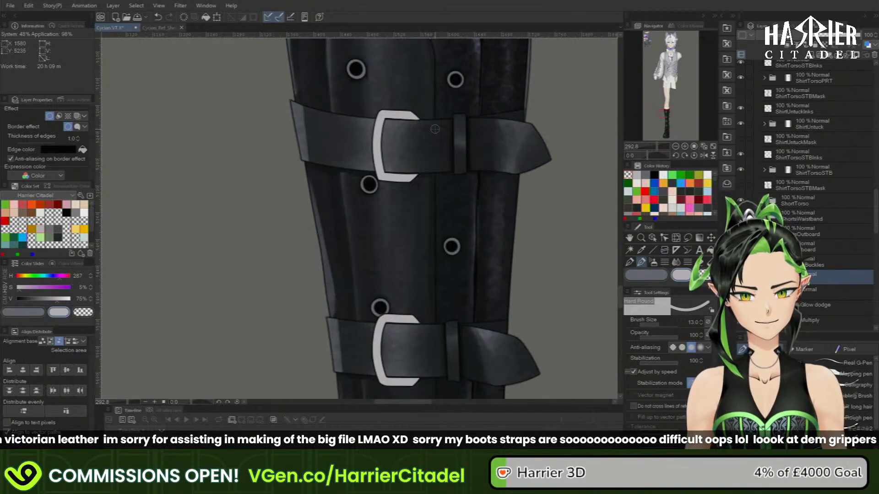
drag(375, 144, 403, 143)
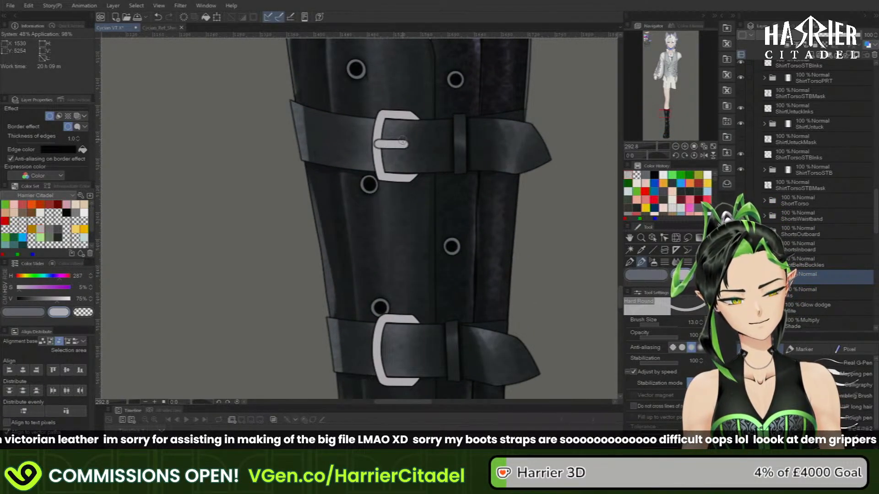
key(ctrl+z)
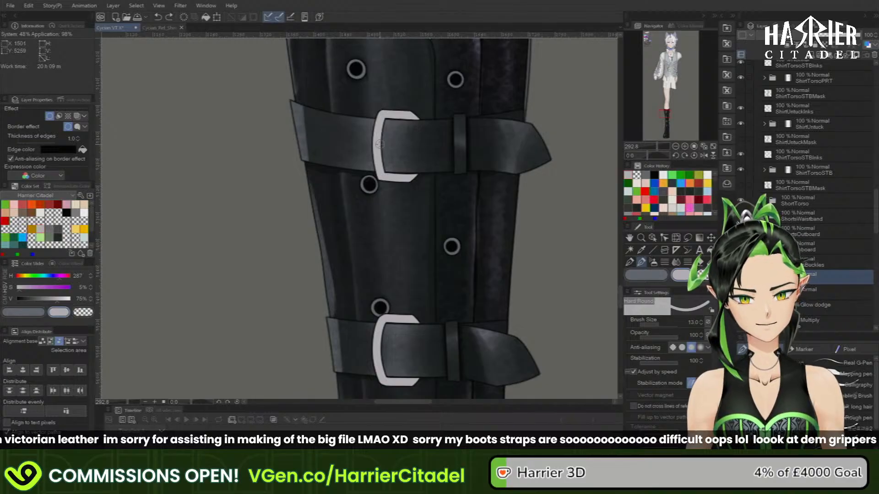
key(ctrl+z)
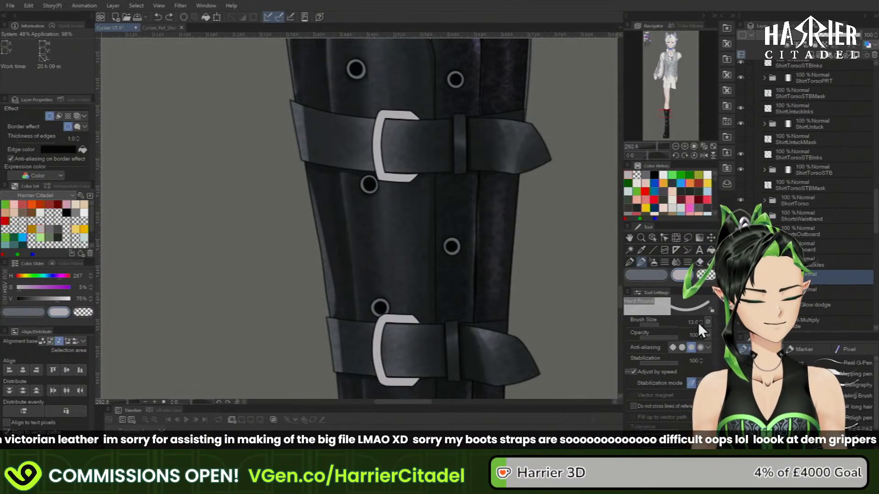
click(701, 324)
click(701, 324)
click(701, 324)
click(701, 324)
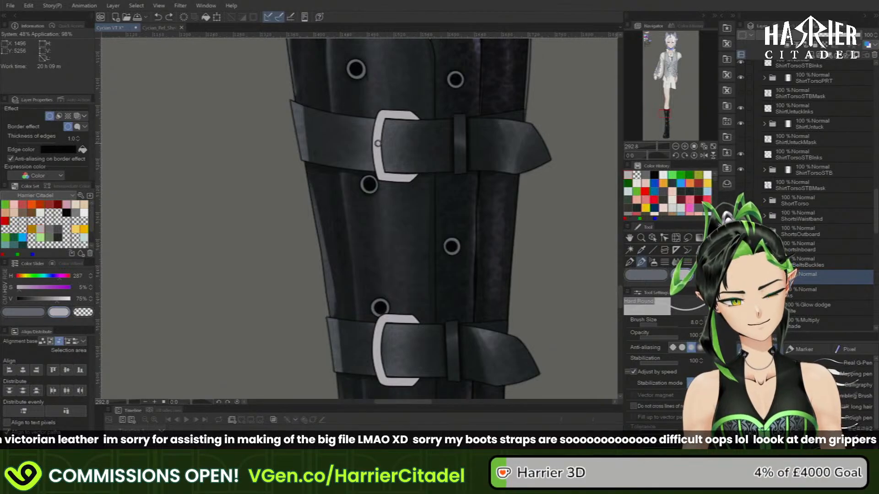
drag(377, 143, 397, 144)
key(ctrl+z)
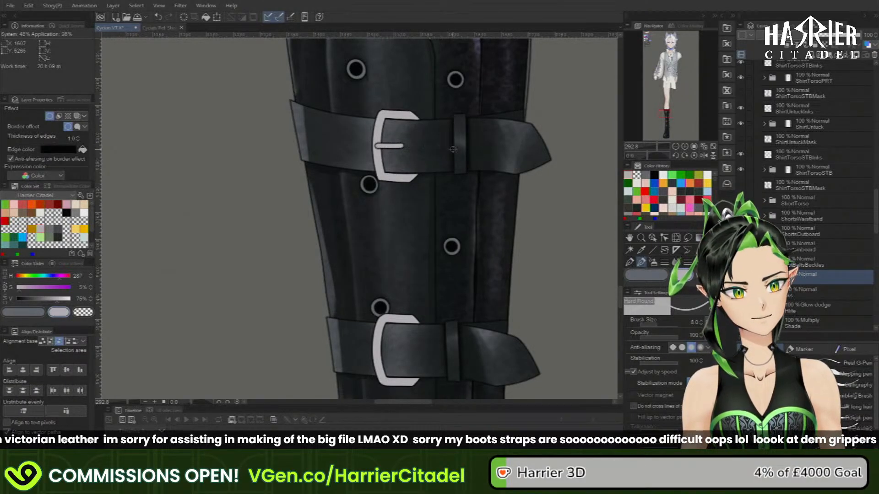
key(ctrl+z)
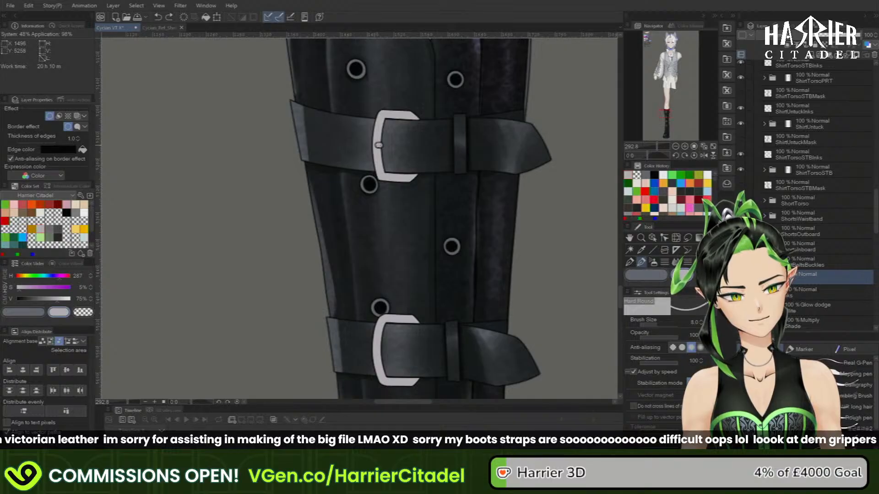
drag(378, 145, 401, 146)
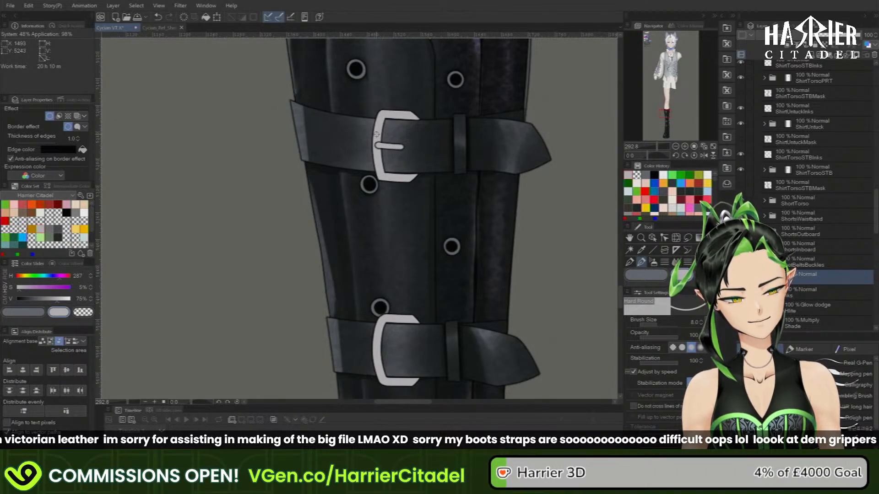
- Draw matching light grey prongs on the buckles of the three lower straps and switch back to transparent colour
drag(668, 119, 667, 124)
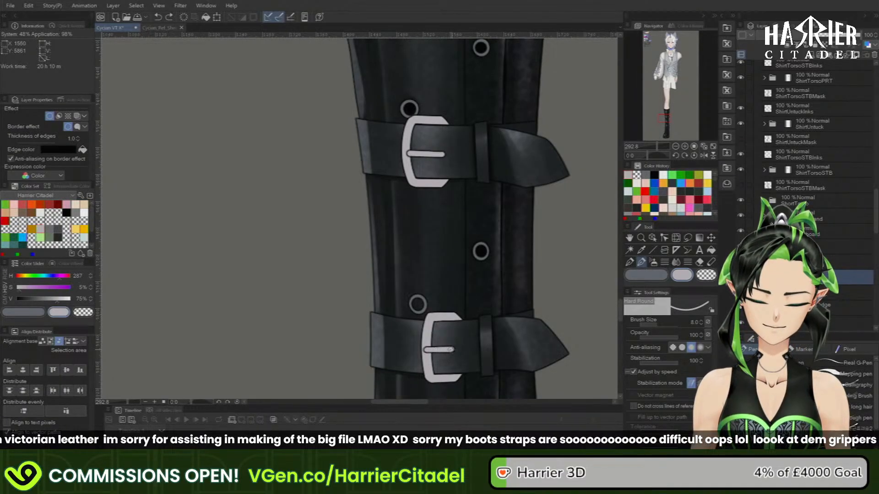
scroll(452, 214, down, 5)
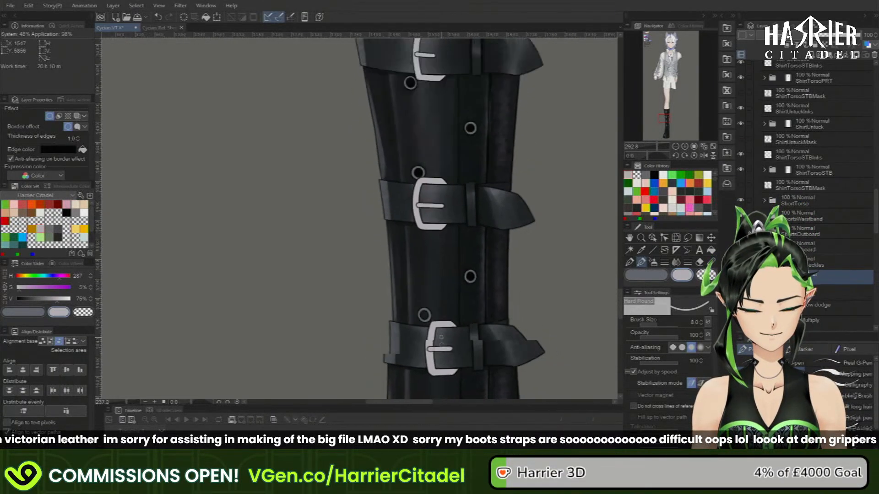
scroll(452, 213, up, 5)
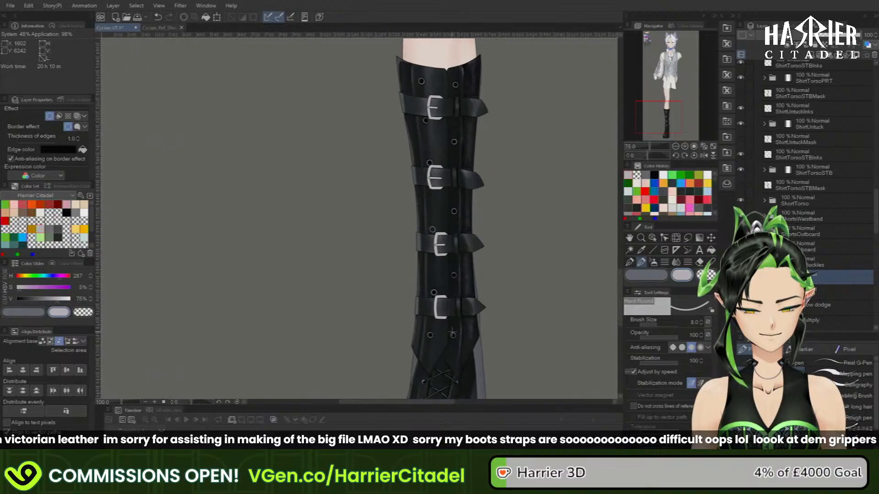
scroll(431, 253, up, 1)
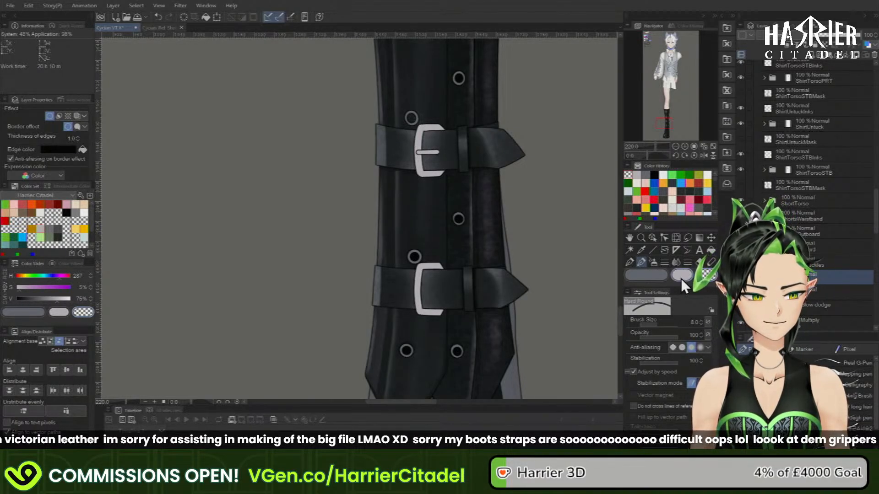
drag(417, 290, 435, 290)
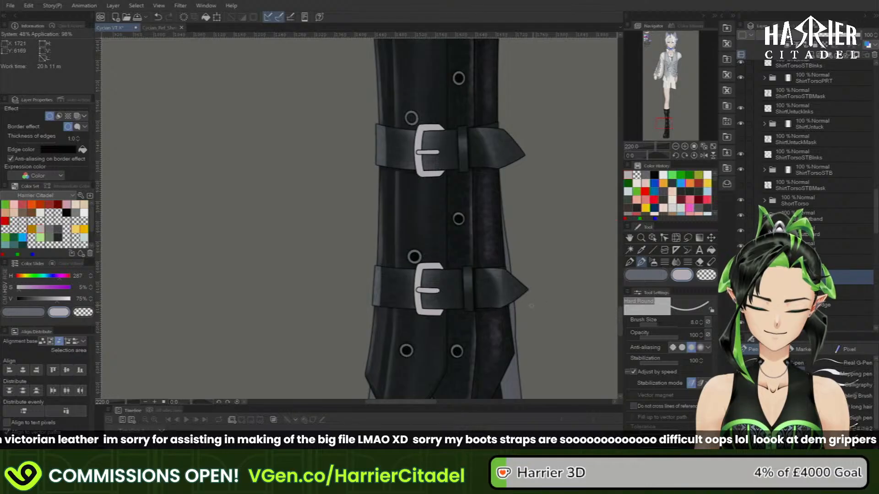
key(c)
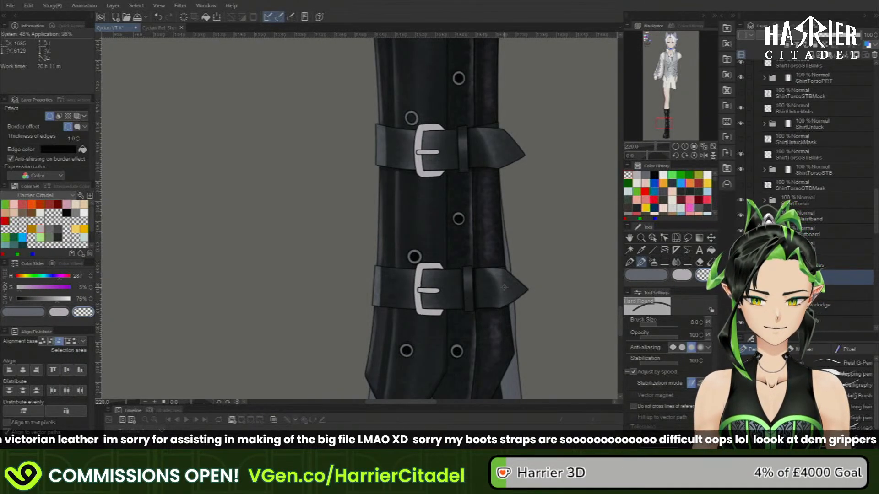
- Fit the whole character in view to check the finished buckles and save the illustration
click(713, 147)
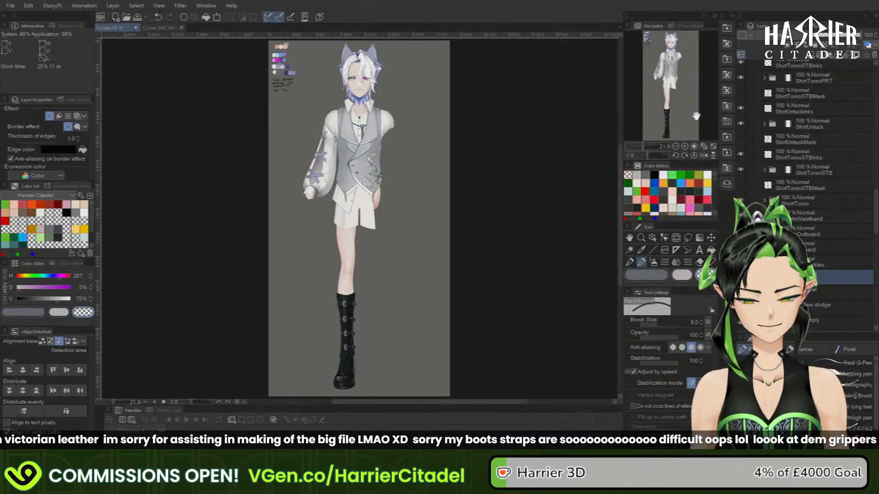
drag(695, 116, 681, 127)
click(714, 147)
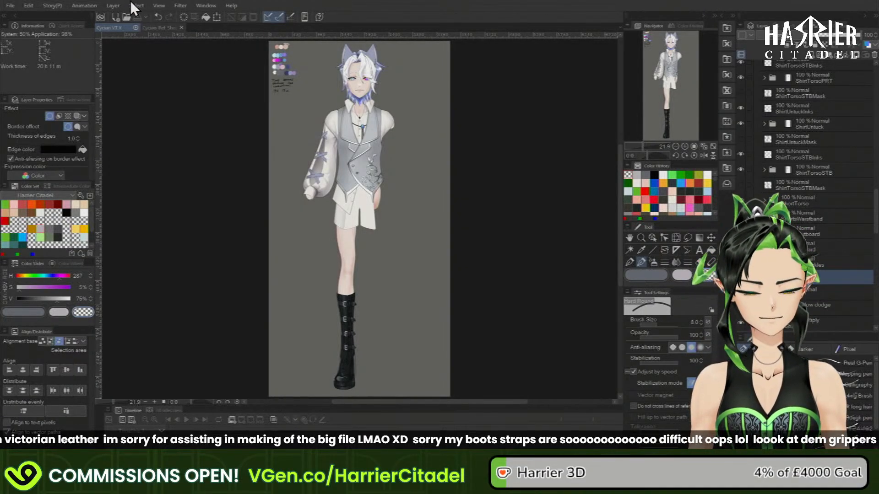
- Zoom in on the vest's lapel trim and open the WaistcoatLapelPRT folder inside the Waistcoat folder to examine its layers
scroll(343, 66, up, 1)
scroll(384, 135, up, 5)
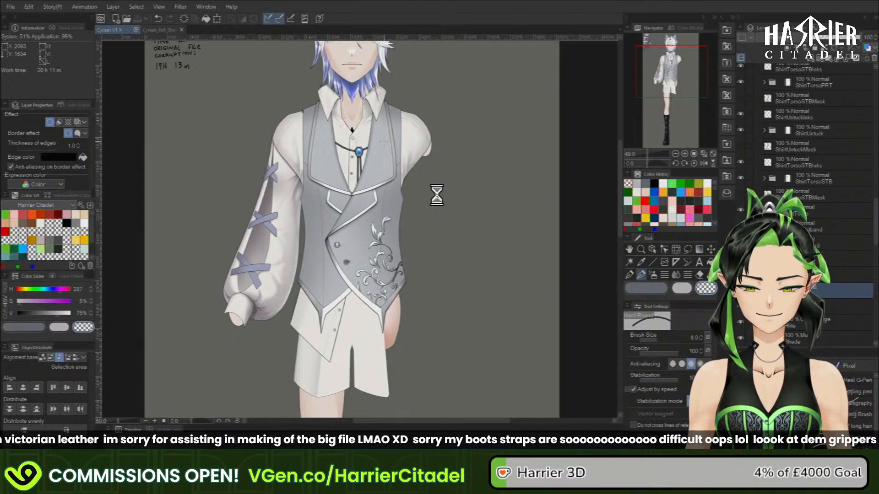
scroll(383, 133, up, 4)
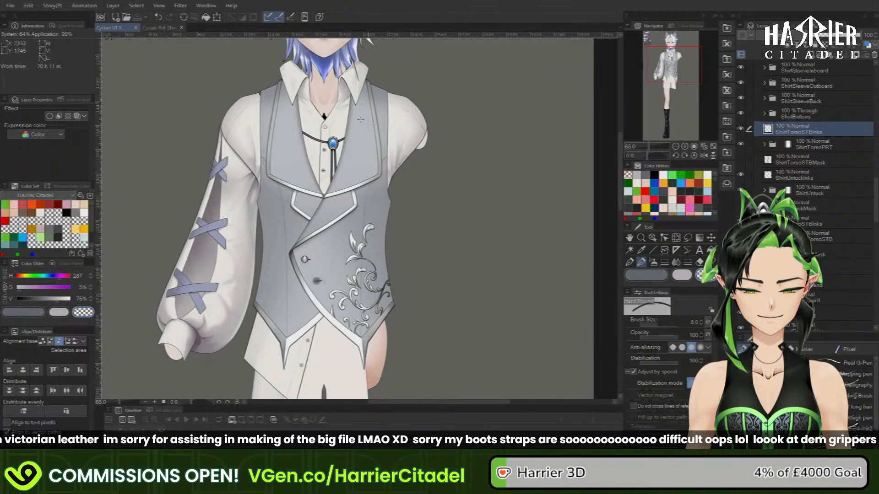
scroll(378, 149, up, 4)
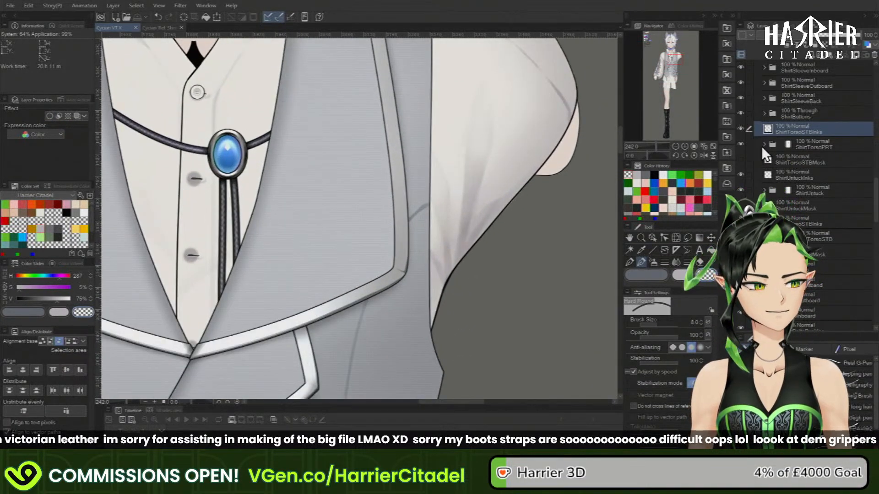
scroll(786, 130, up, 5)
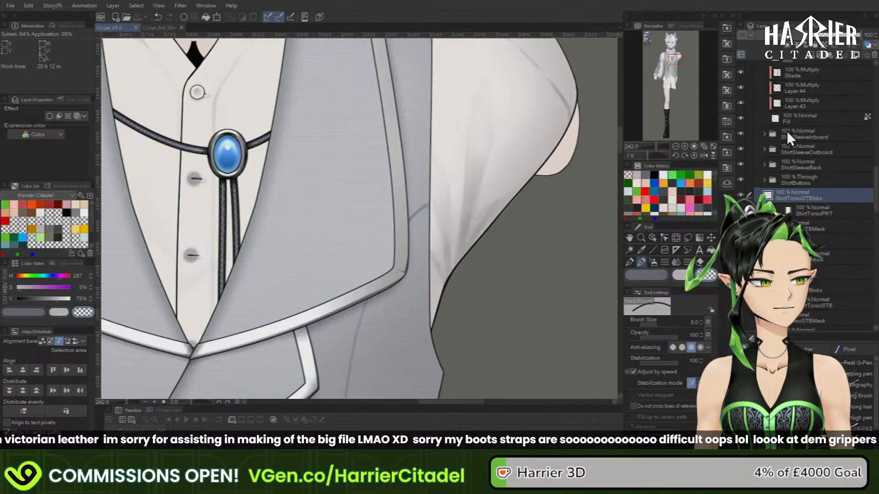
scroll(782, 131, up, 5)
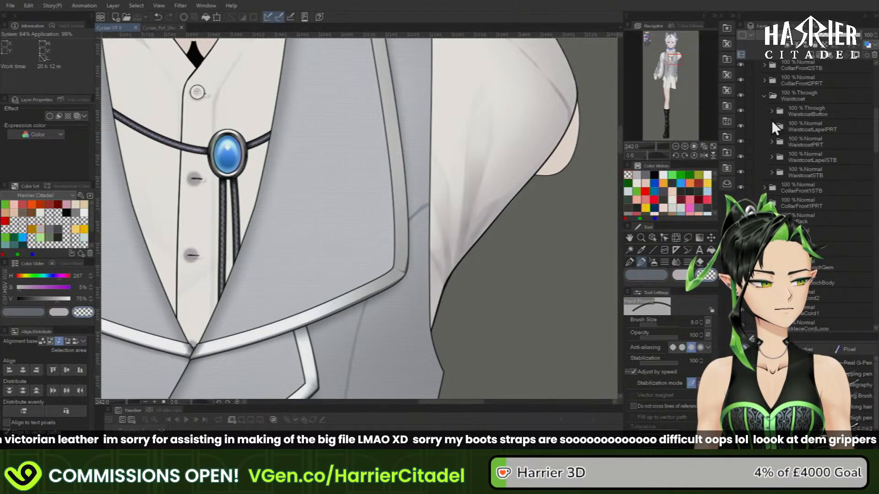
click(743, 126)
click(742, 127)
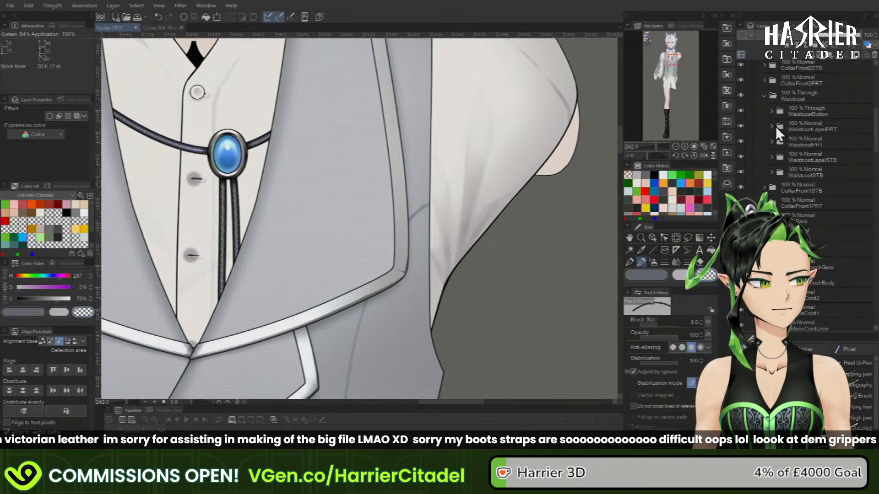
click(772, 127)
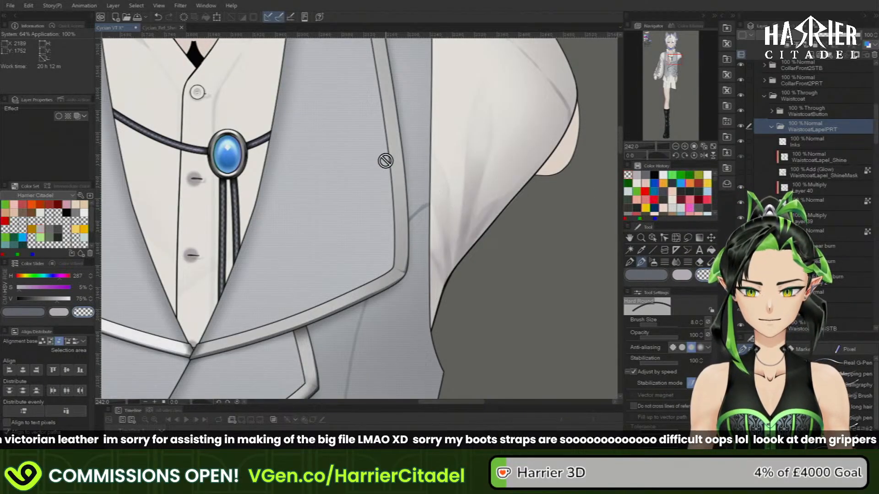
- Compare the lapel trim with its shine and shading layers toggled, and sample the trim's light grey base colour
scroll(400, 129, down, 2)
scroll(400, 130, down, 3)
scroll(400, 129, up, 2)
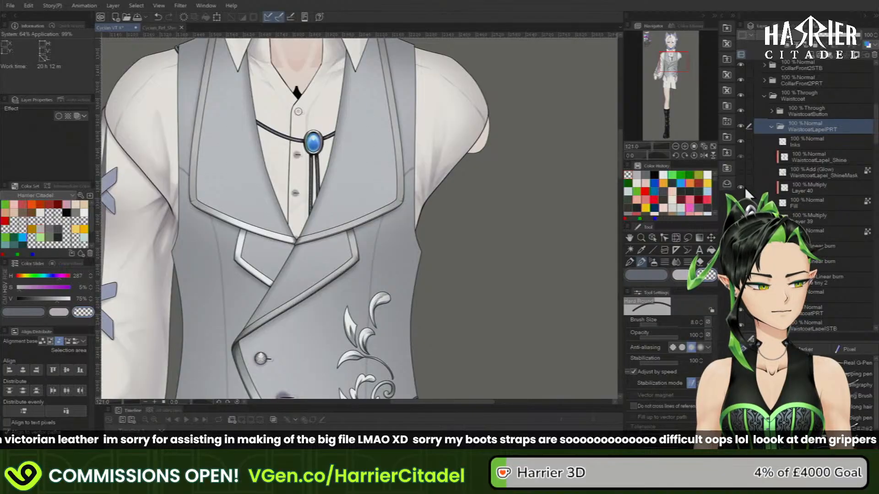
alt+click(396, 132)
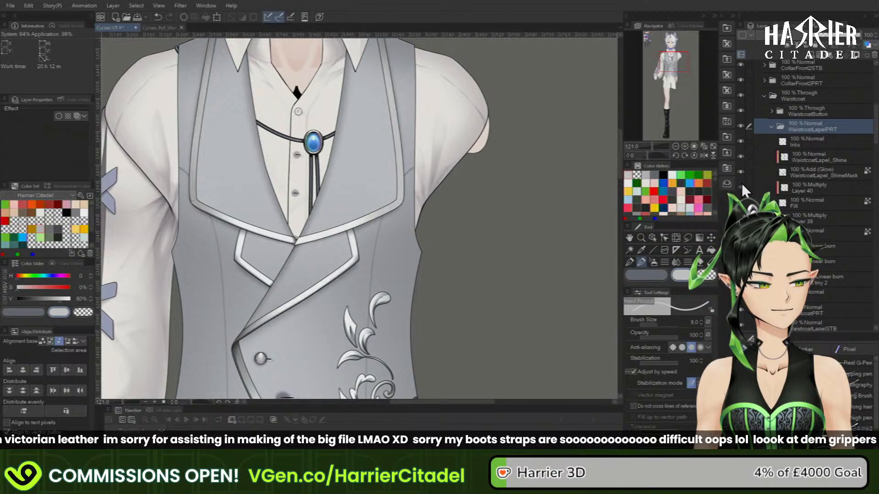
click(770, 128)
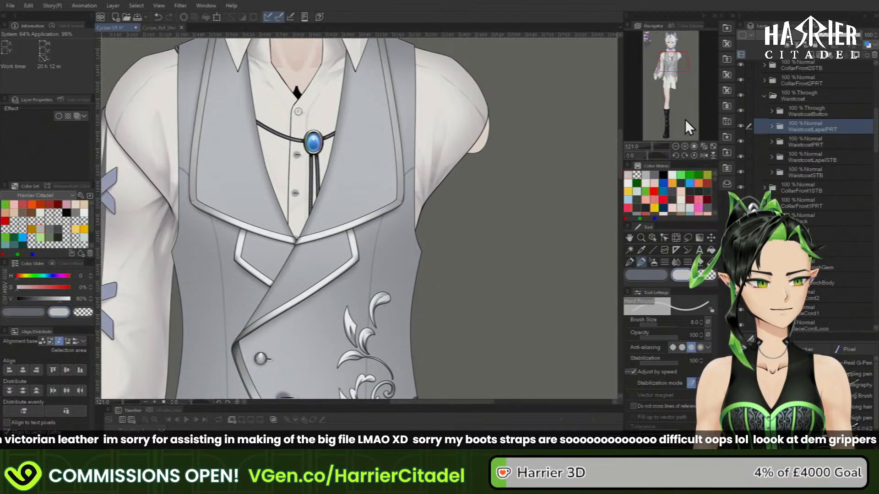
- Lock the transparent pixels of both Fill layers in the BootBeltsBuckles folder and select the upper Fill layer
click(664, 117)
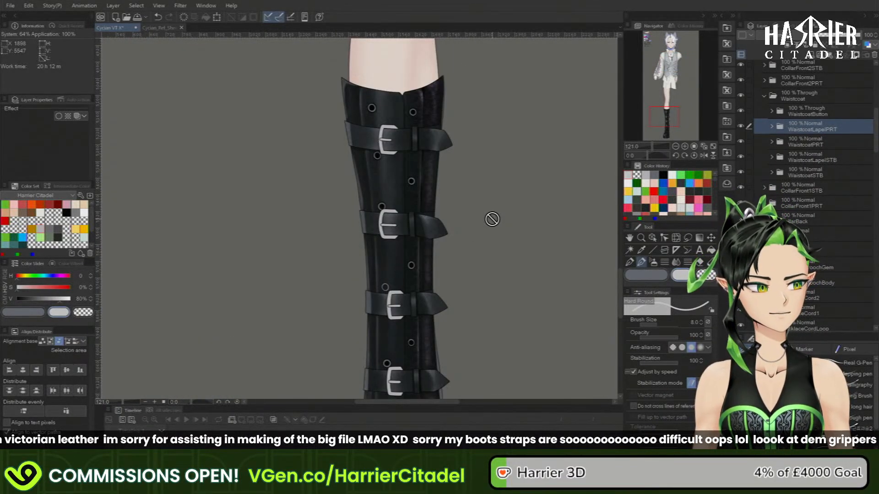
click(766, 96)
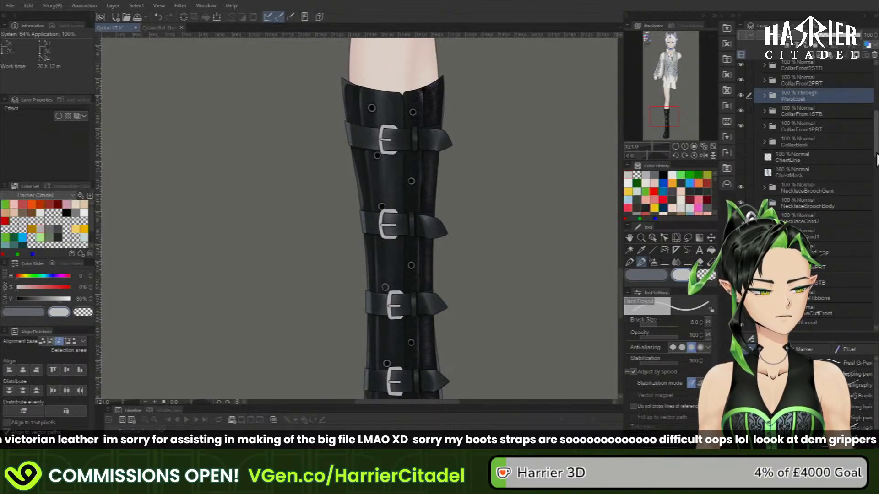
drag(877, 155, 876, 254)
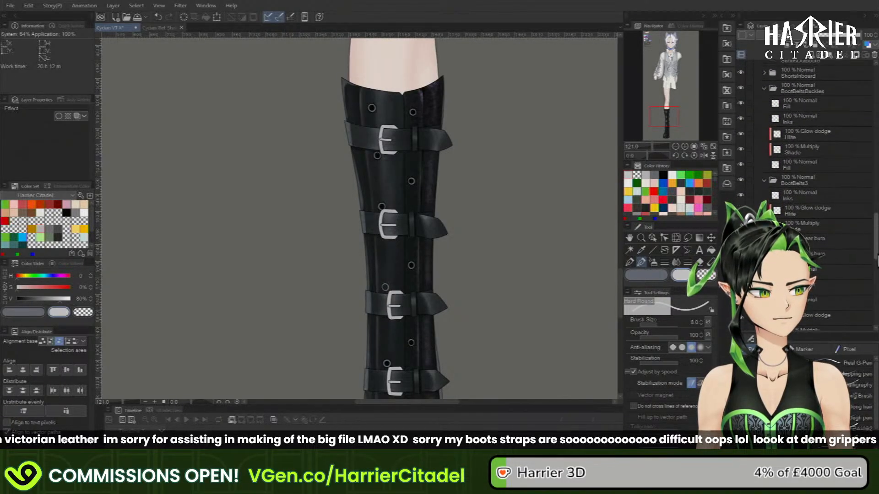
click(817, 104)
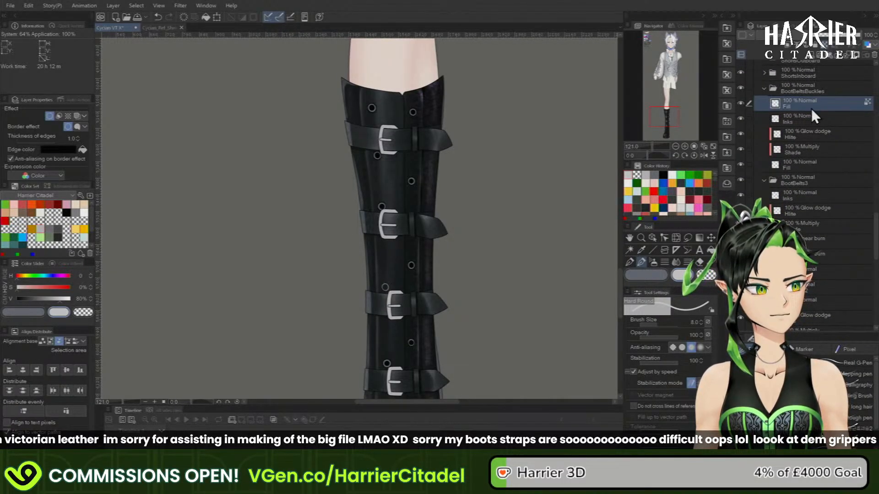
click(804, 160)
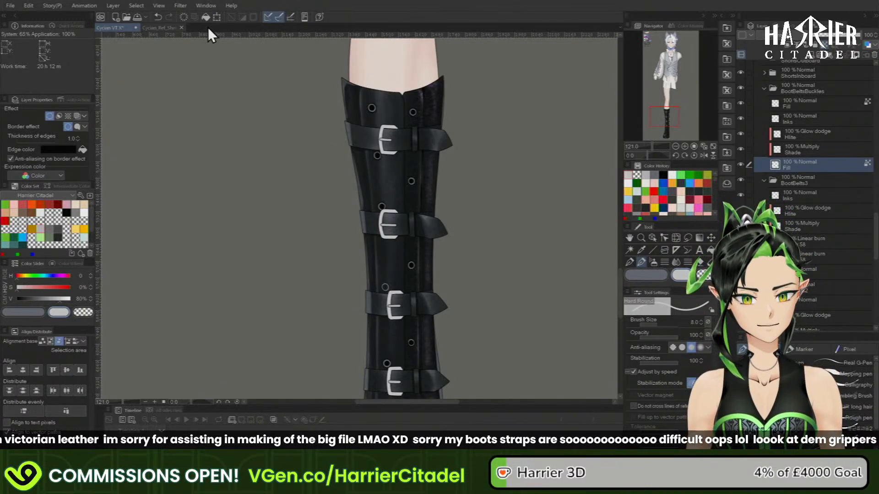
click(815, 120)
click(813, 105)
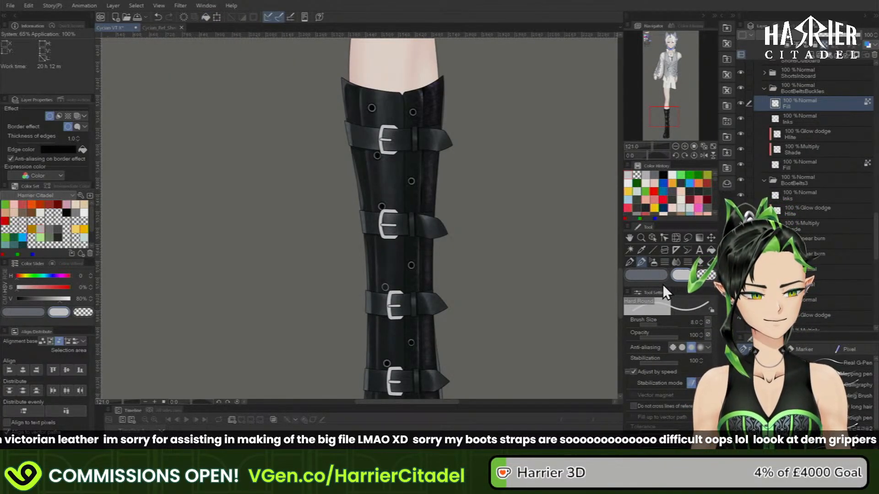
- Sample the mid grey with 42% value from the vest's lapel trim for shading the boot buckles
click(671, 56)
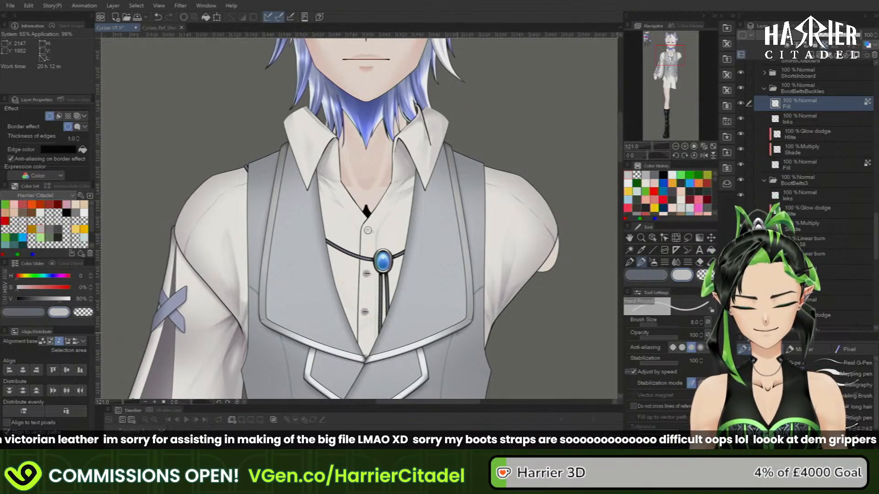
alt+click(454, 320)
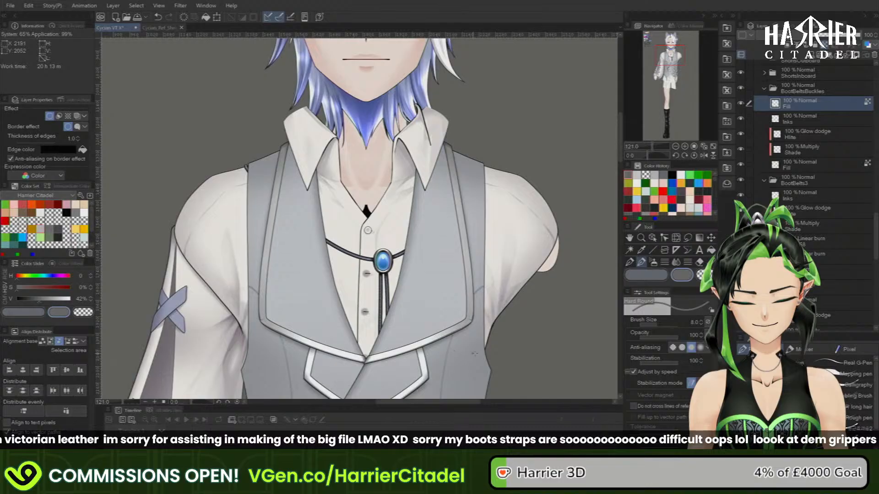
click(679, 69)
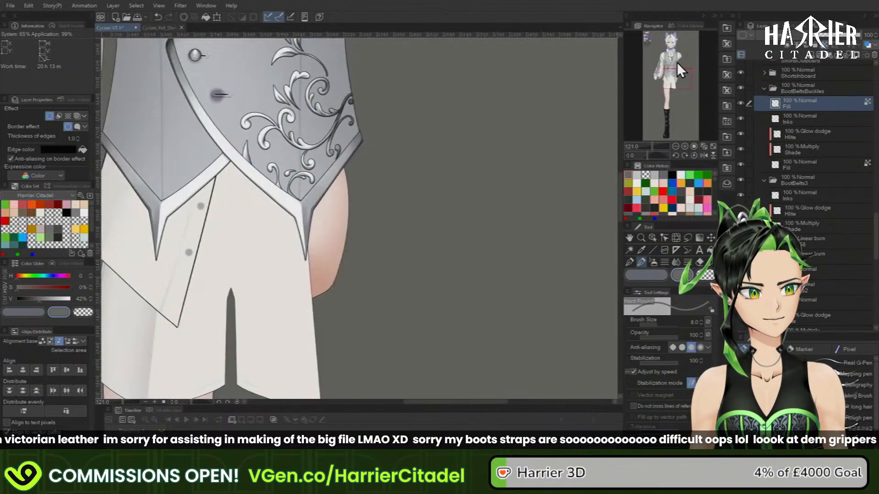
drag(679, 69, 668, 106)
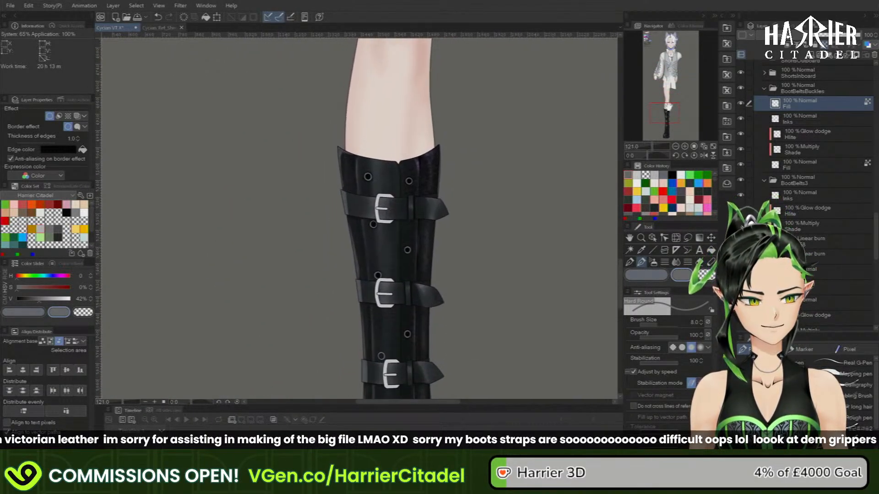
- Switch to the soft airbrush at size 207.2 for shading the boot's buckle prongs
click(630, 263)
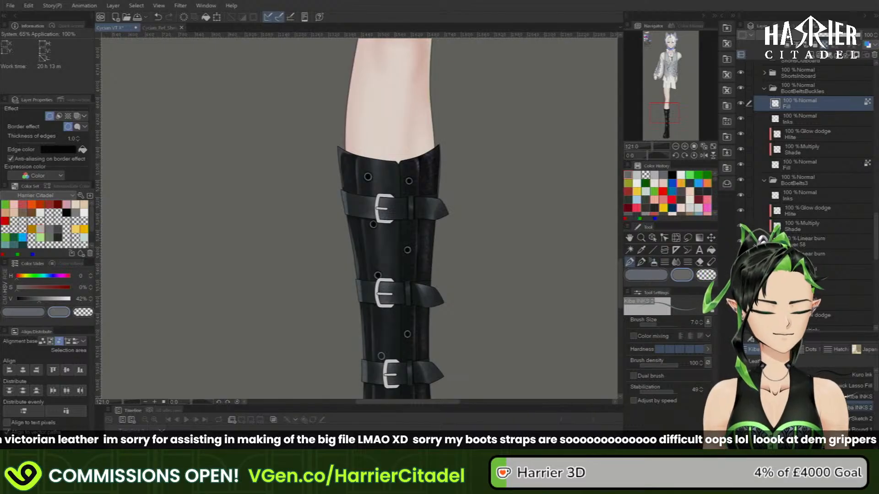
click(652, 261)
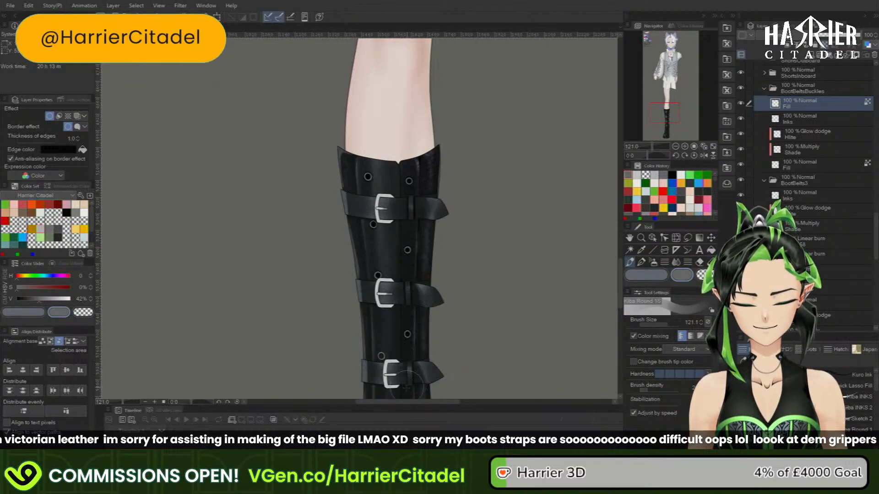
drag(405, 380, 421, 277)
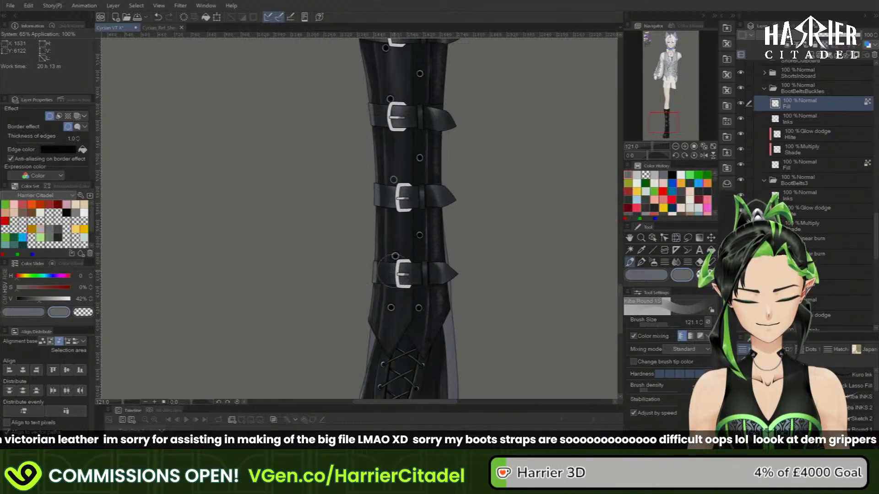
key(b)
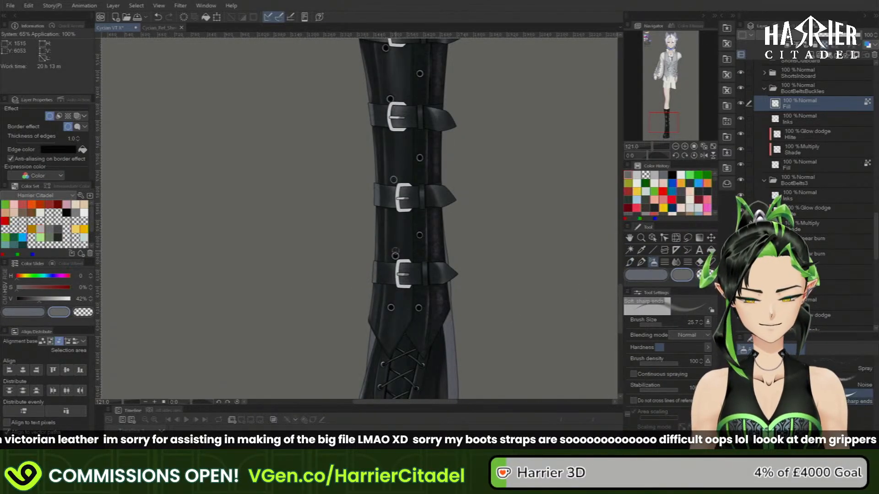
click(778, 365)
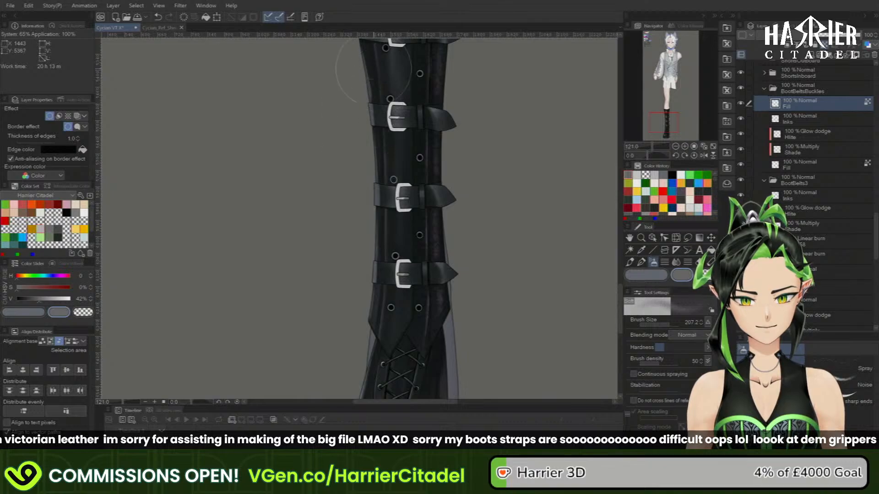
drag(664, 118, 662, 112)
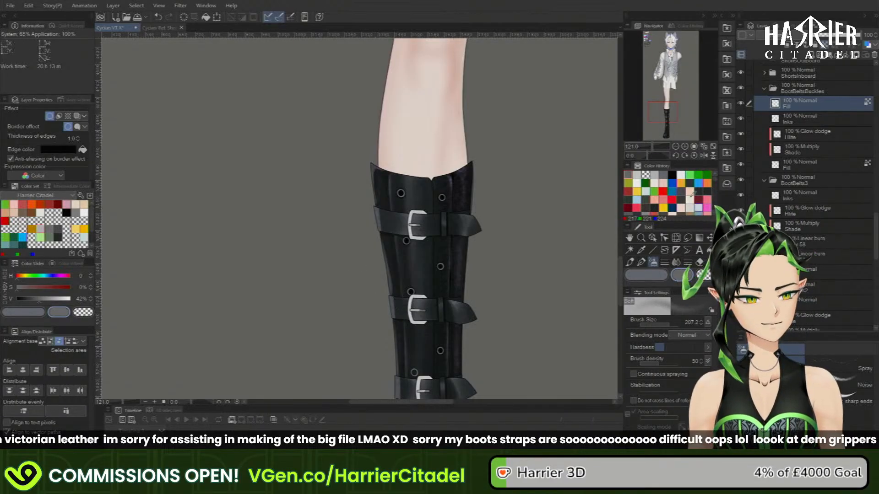
- Try shading the edges of the top buckle's prong in black and mid grey with the Soft sharp ends airbrush at size 25.7
click(672, 176)
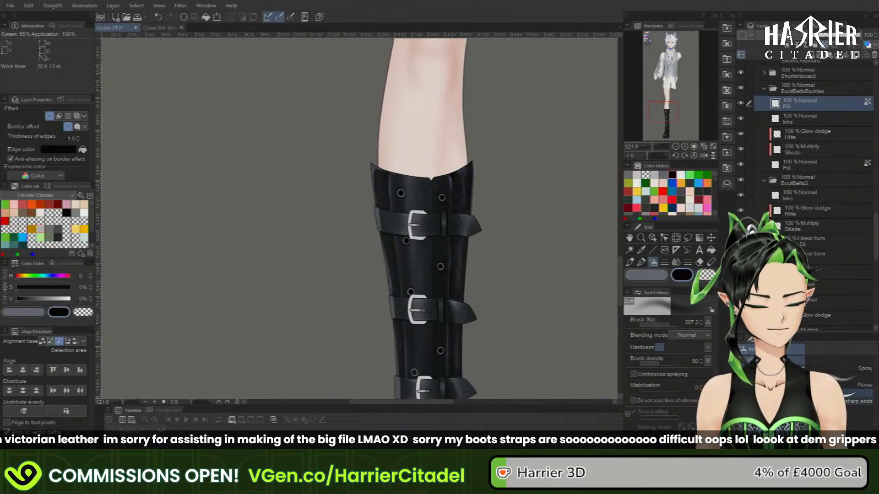
click(810, 397)
scroll(438, 249, up, 4)
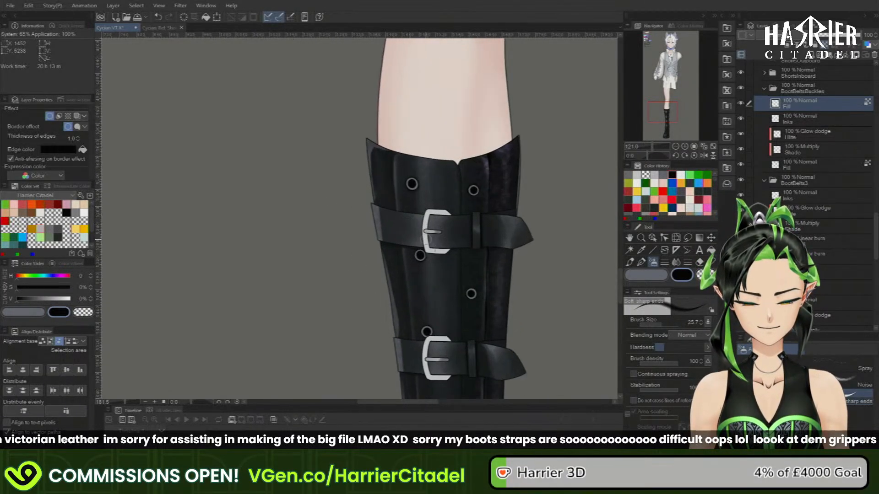
scroll(438, 249, up, 3)
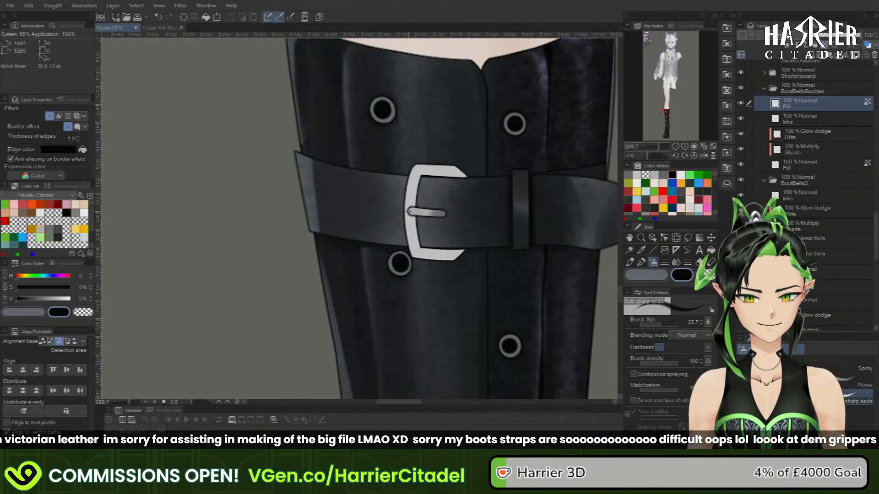
drag(410, 212, 444, 213)
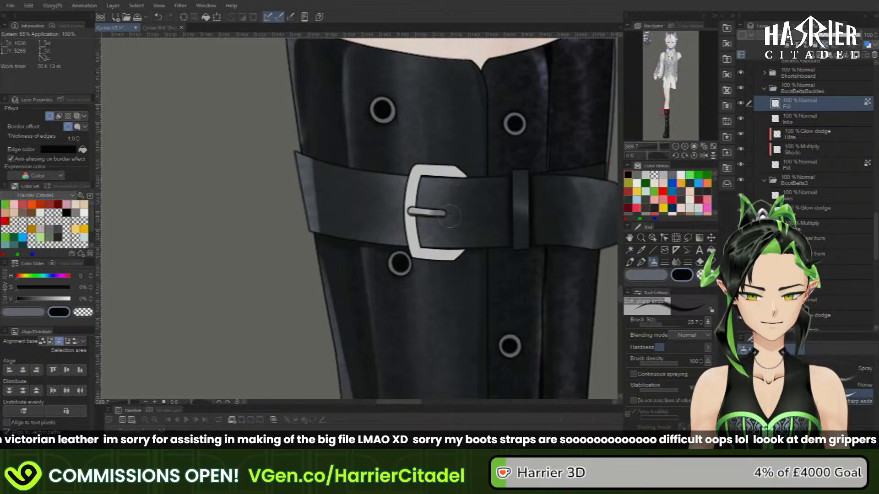
click(636, 175)
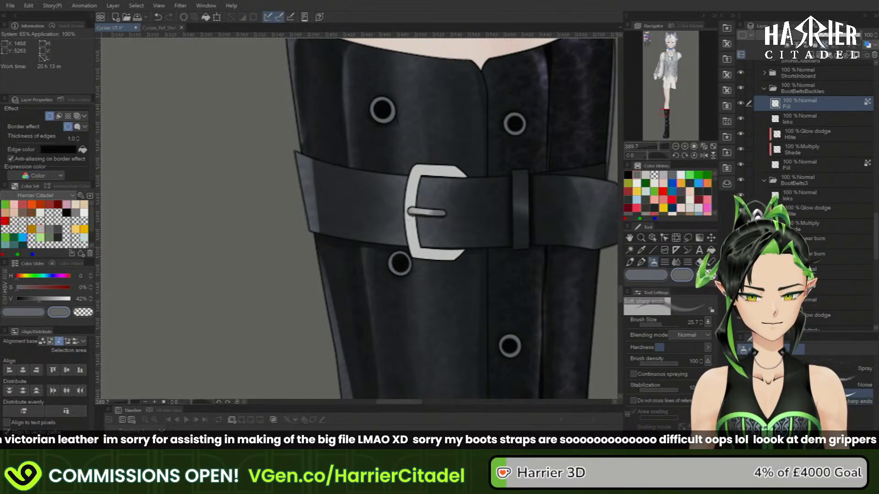
drag(408, 218, 445, 220)
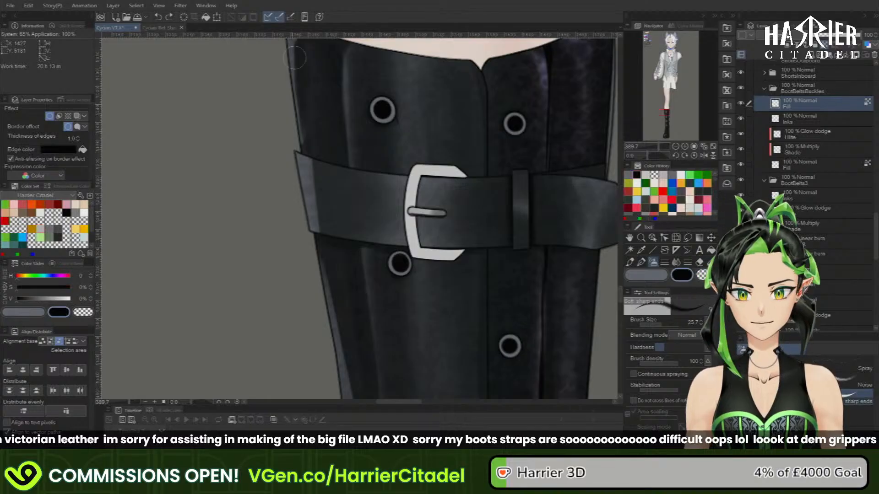
- Fill the buckle prongs with black and brush 42% value mid grey along the top prong with the soft airbrush at size 12.6
click(205, 17)
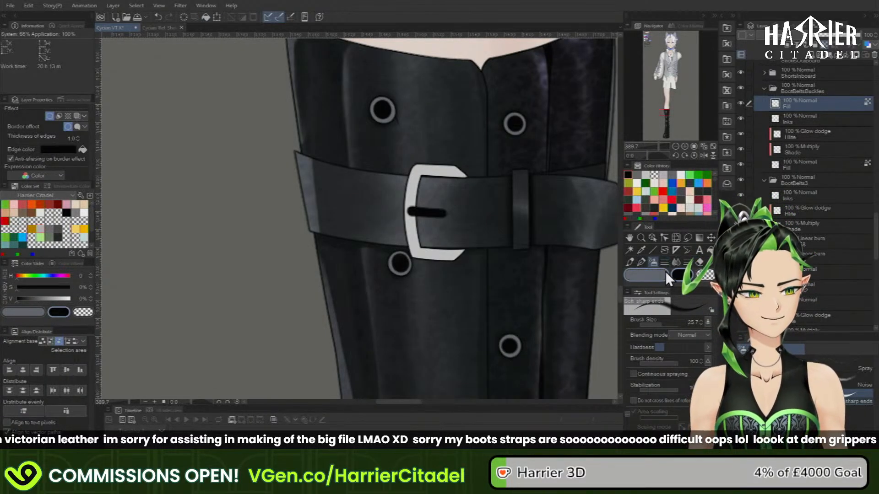
click(637, 175)
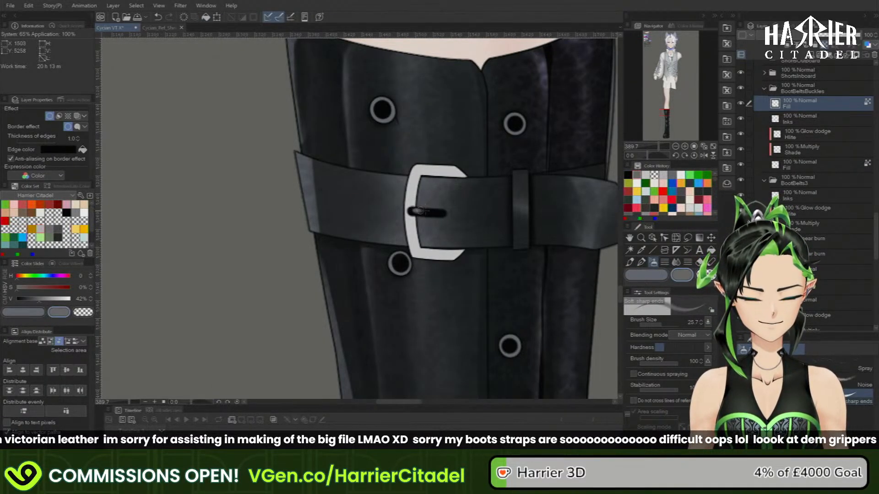
drag(416, 210, 443, 213)
key(ctrl+z)
click(774, 365)
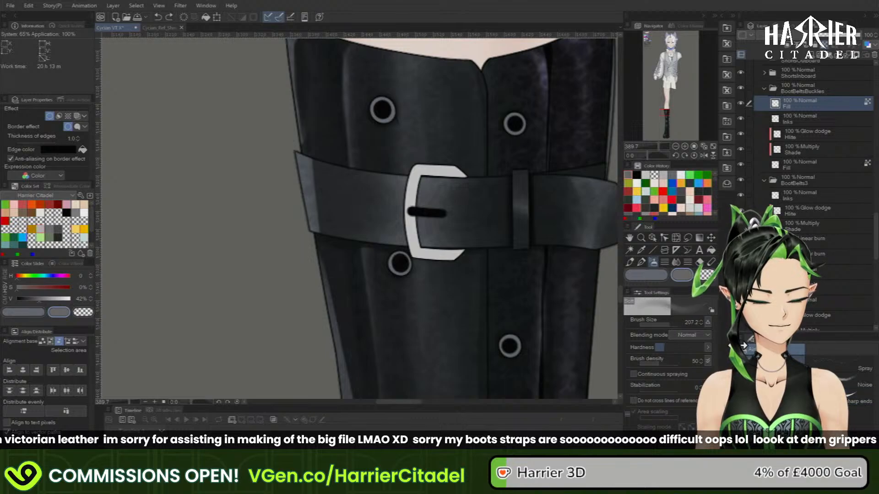
drag(666, 323, 658, 326)
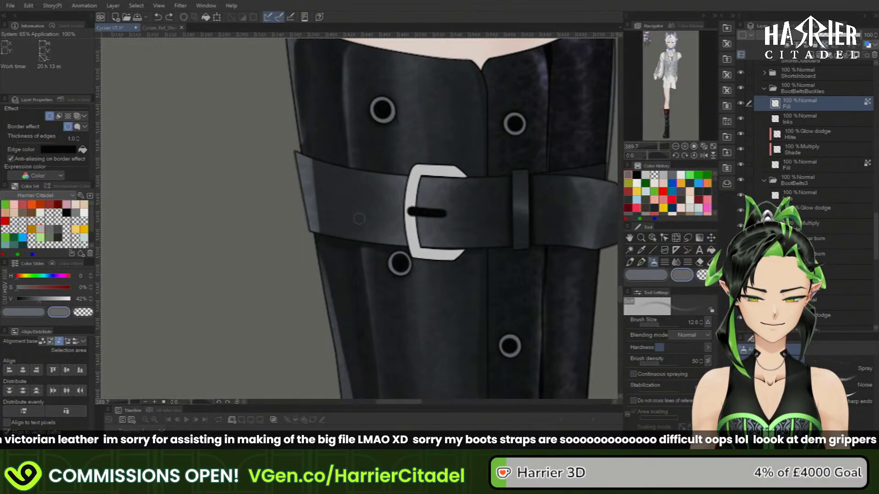
drag(416, 210, 444, 211)
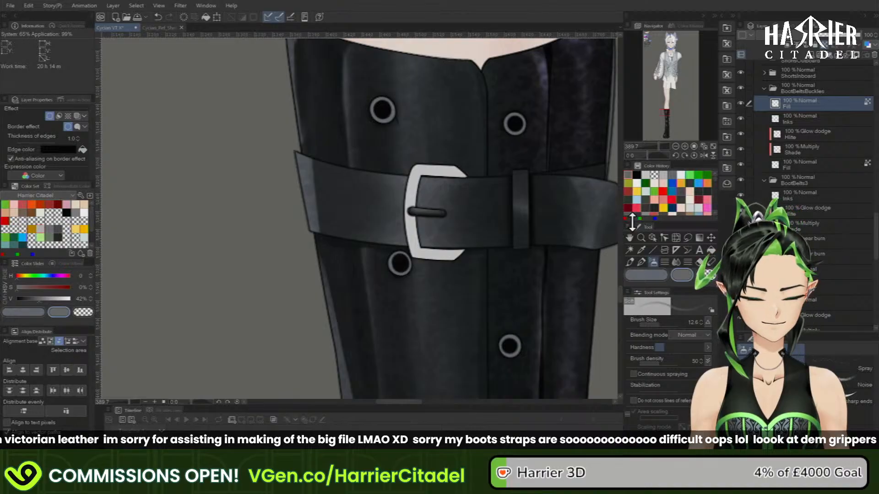
- Darken the lower edge of the top buckle's prong in black and return to the 42% value mid grey
click(637, 175)
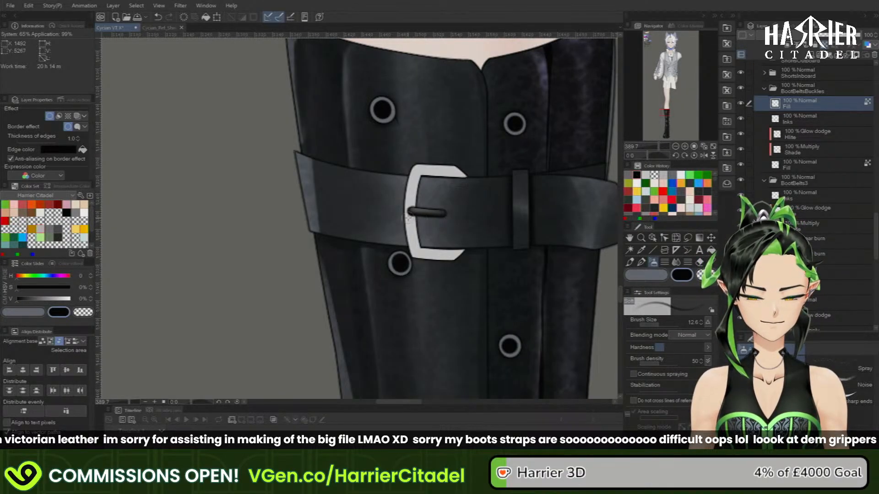
drag(413, 216, 445, 214)
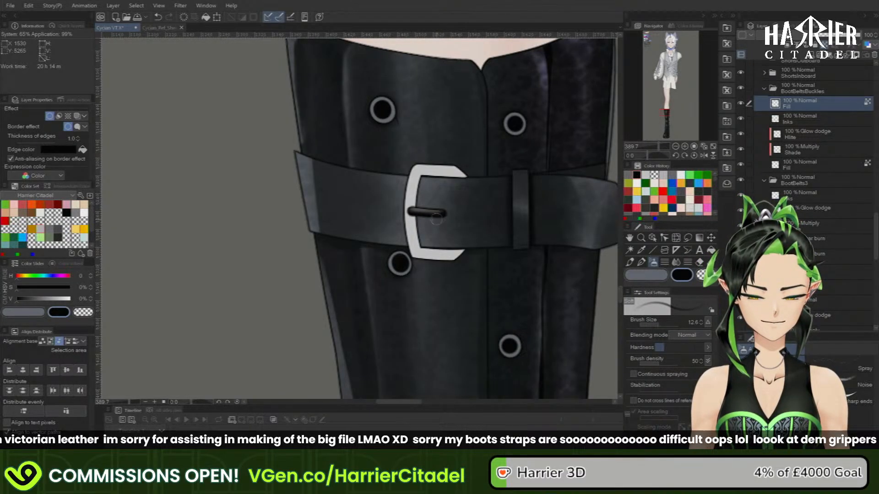
click(636, 175)
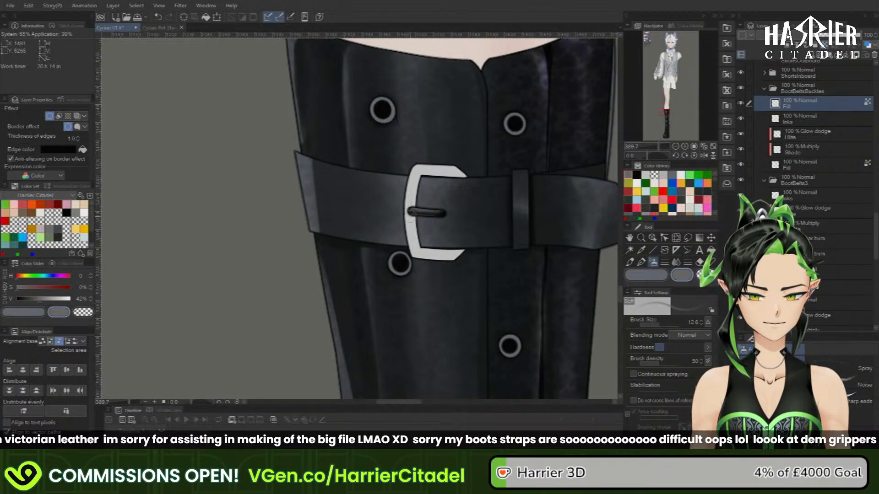
- Highlight the top prong in 80% value light grey using the Soft sharp ends airbrush at size 25.7 and the soft airbrush at 12.6
click(645, 175)
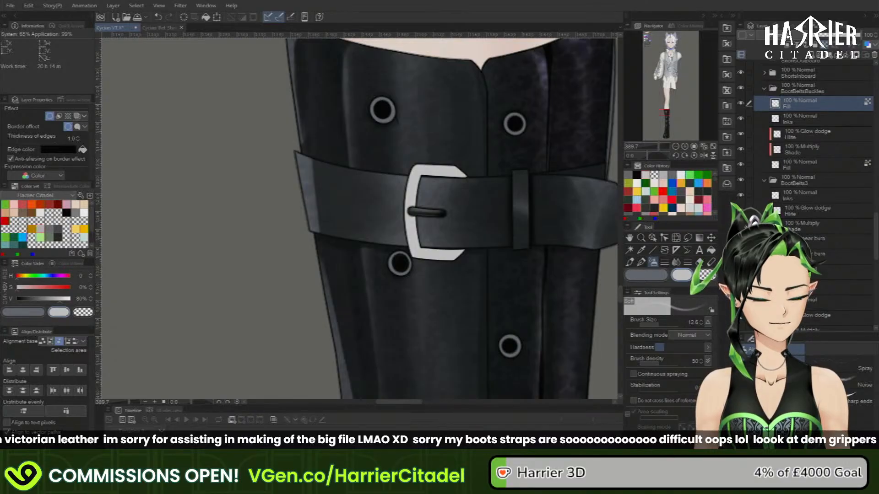
click(857, 397)
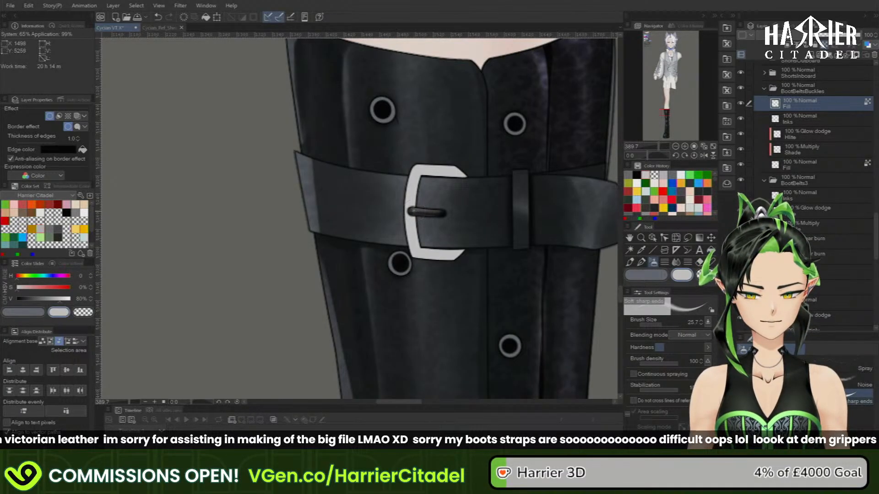
drag(424, 212, 430, 212)
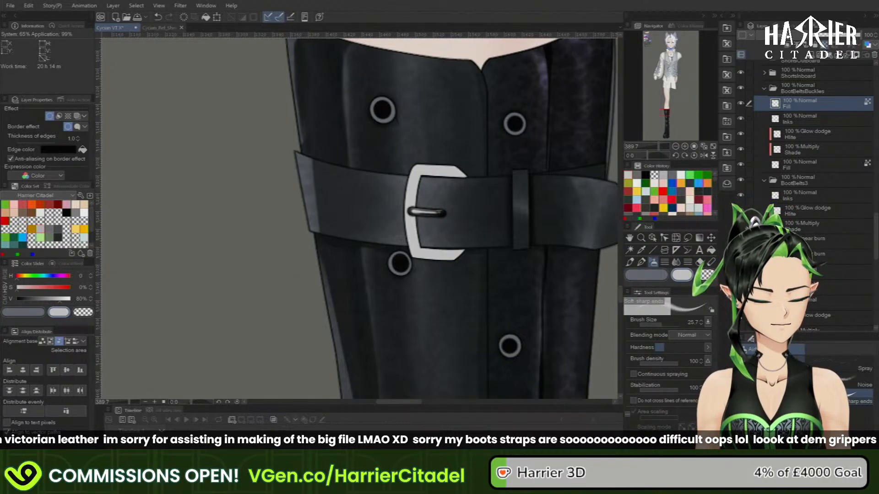
click(774, 367)
drag(409, 205, 445, 209)
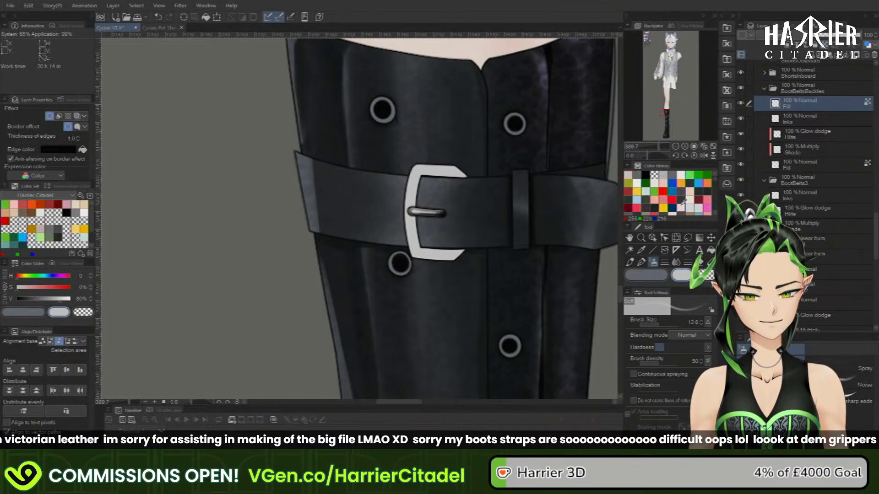
- Shade the second buckle's prong in 42% mid grey and highlight it in 80% light grey with the Soft sharp ends airbrush at size 25.7
scroll(453, 182, down, 3)
scroll(454, 181, down, 4)
scroll(435, 295, up, 4)
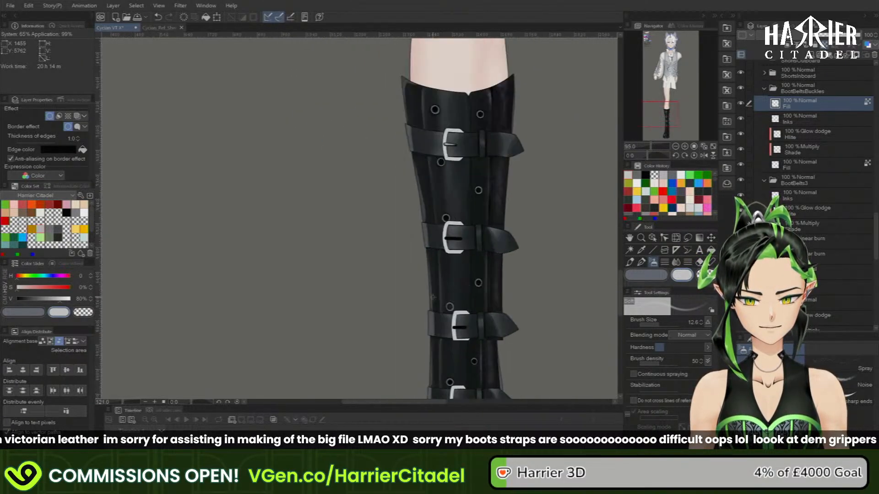
scroll(492, 151, up, 1)
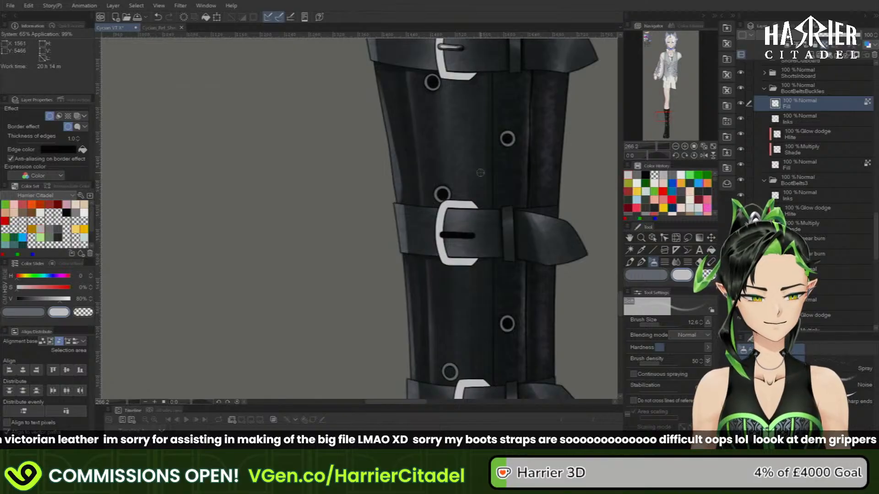
click(638, 176)
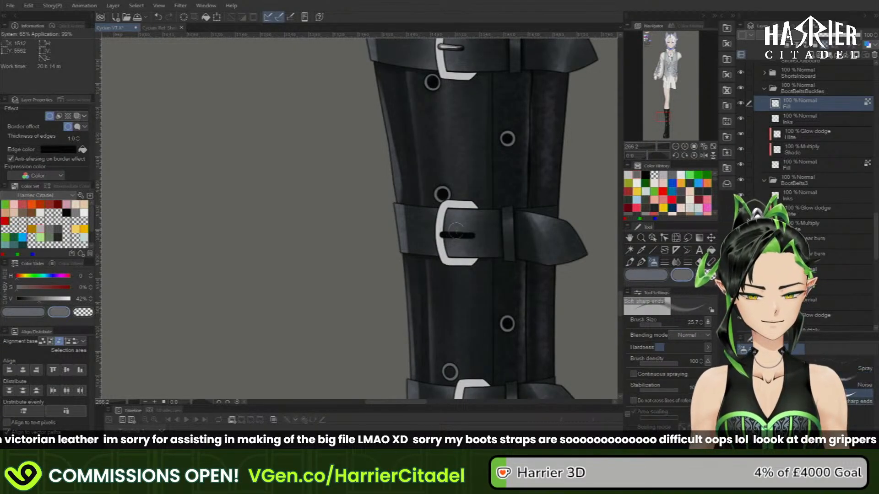
drag(444, 233, 468, 232)
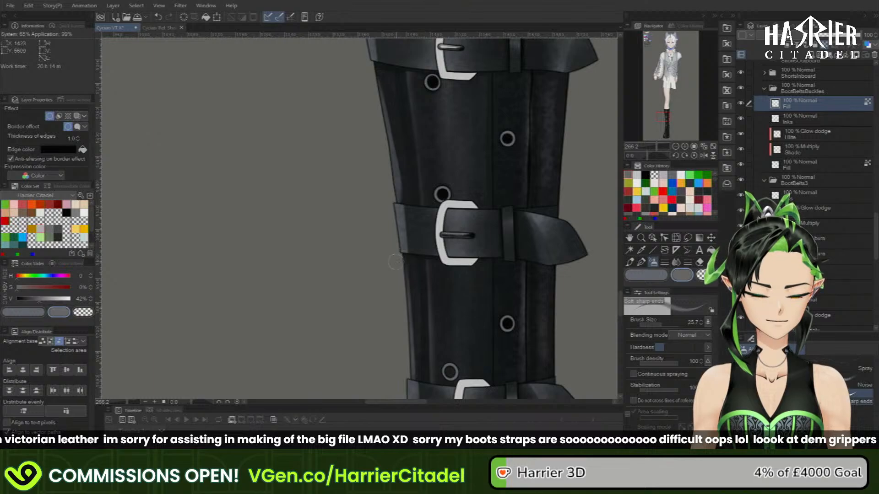
click(637, 175)
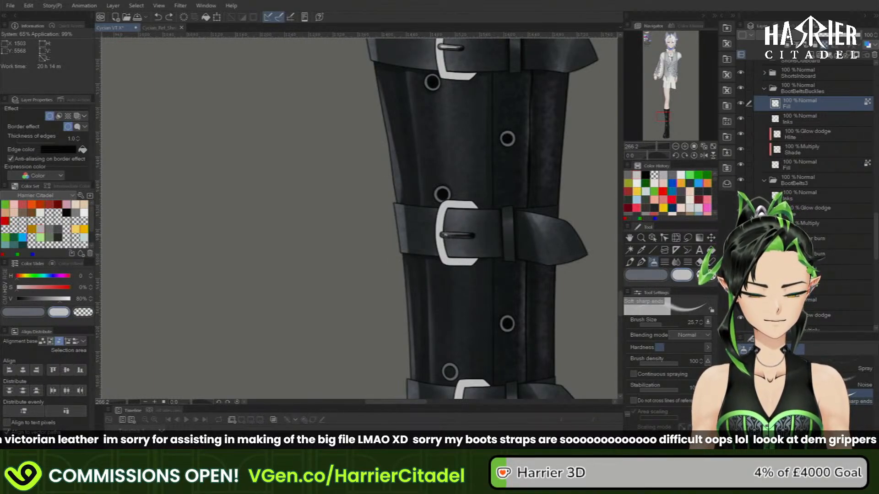
drag(445, 235, 445, 234)
key(ctrl+z)
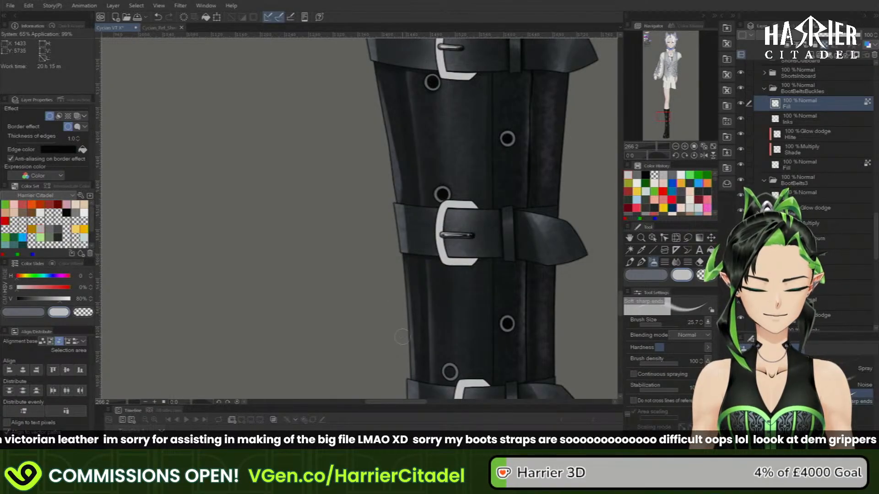
- Paint the third buckle's prong with 42% value mid grey shading and an 80% value light grey highlight, redoing unsatisfactory strokes
scroll(402, 338, down, 6)
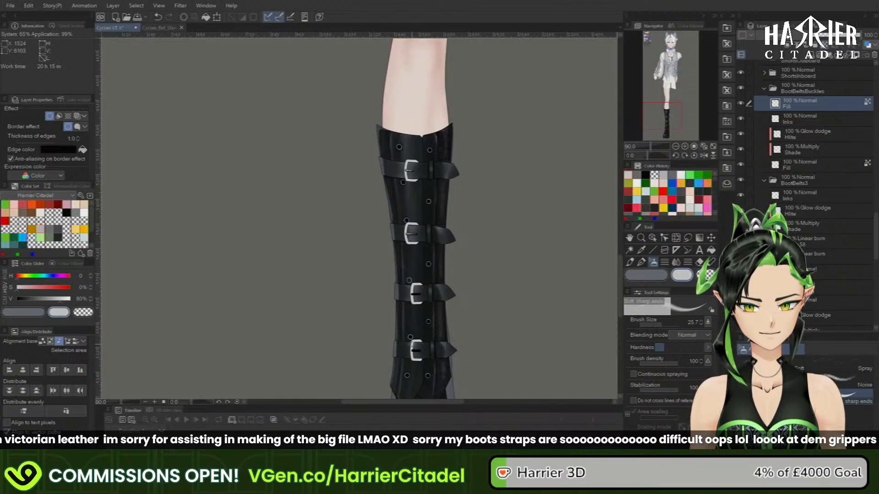
scroll(412, 300, up, 6)
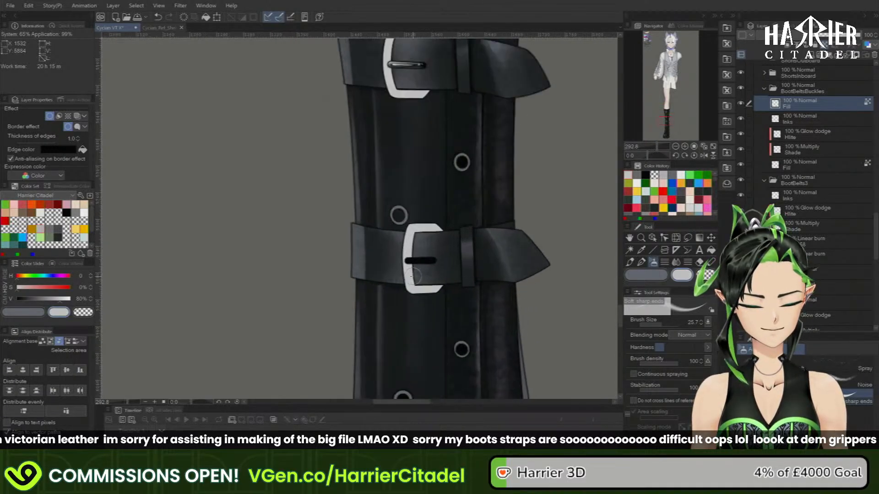
alt+click(413, 275)
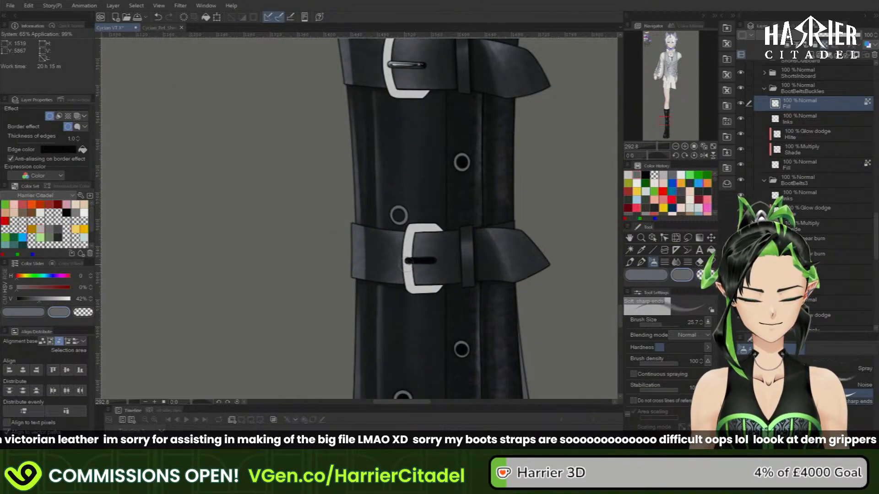
drag(407, 264, 431, 263)
key(ctrl+z)
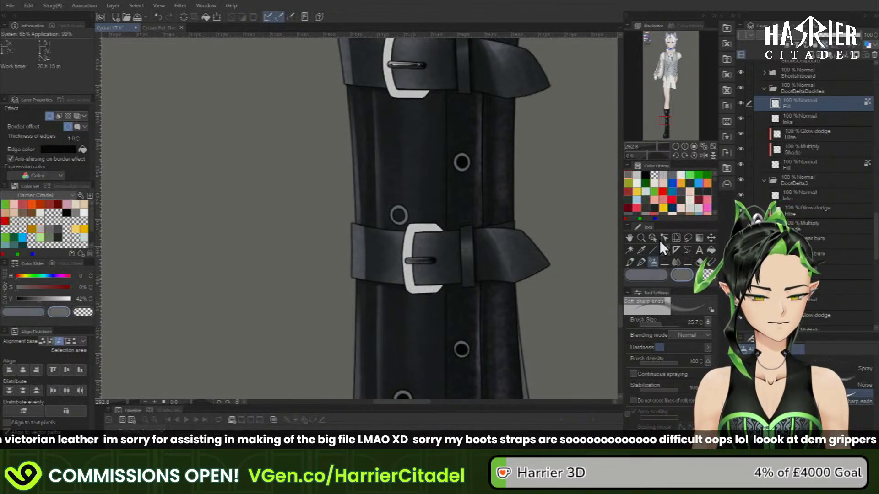
click(638, 175)
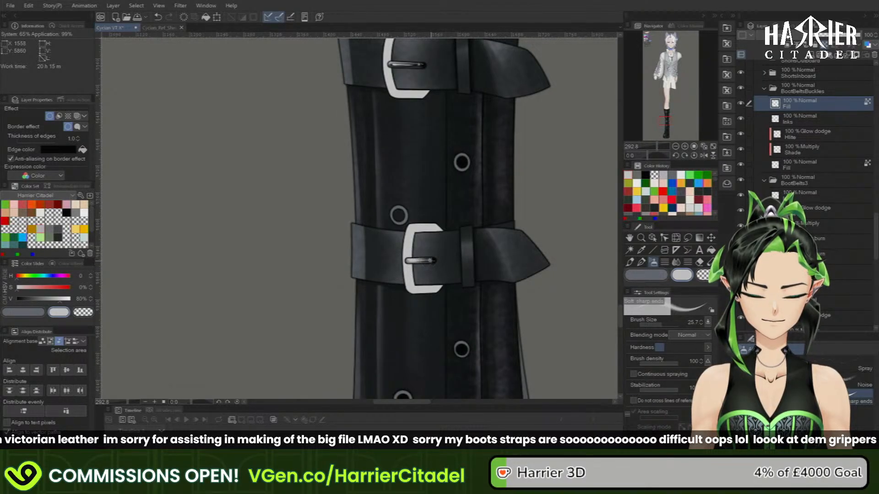
key(ctrl+z)
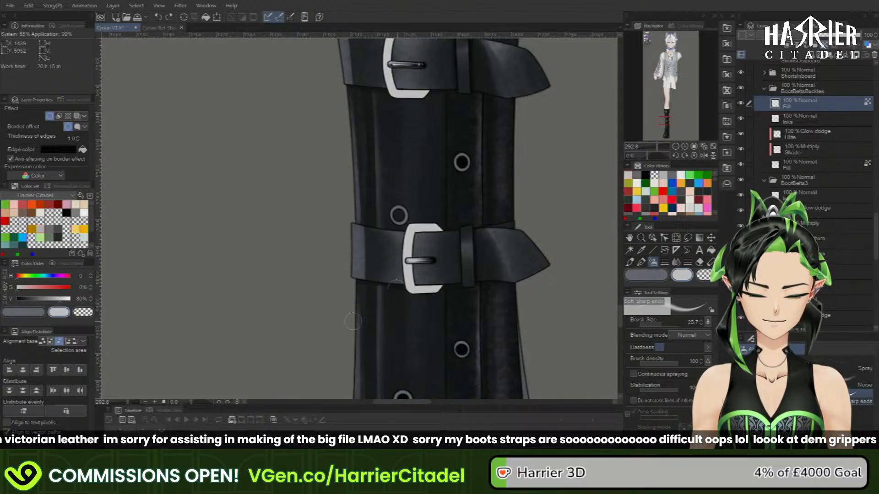
key(ctrl+z)
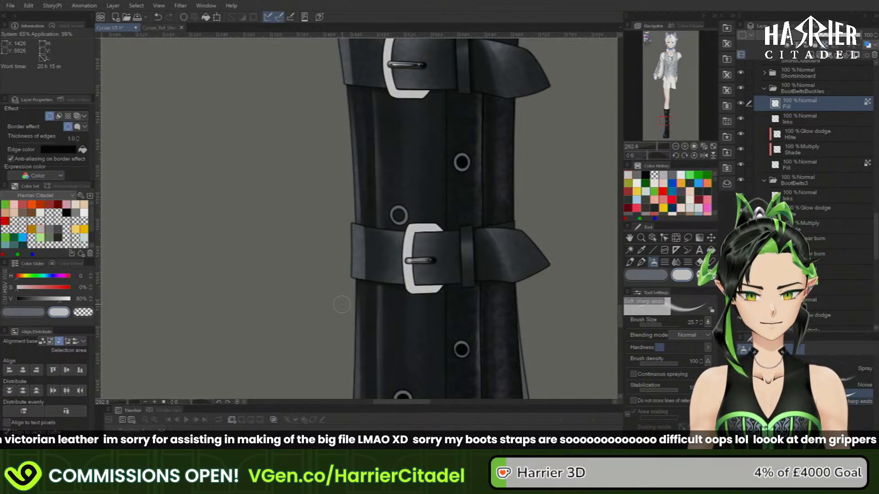
- Shade the lowest buckle's prong in 42% value mid grey and add an 80% value light grey highlight along it
scroll(394, 265, down, 5)
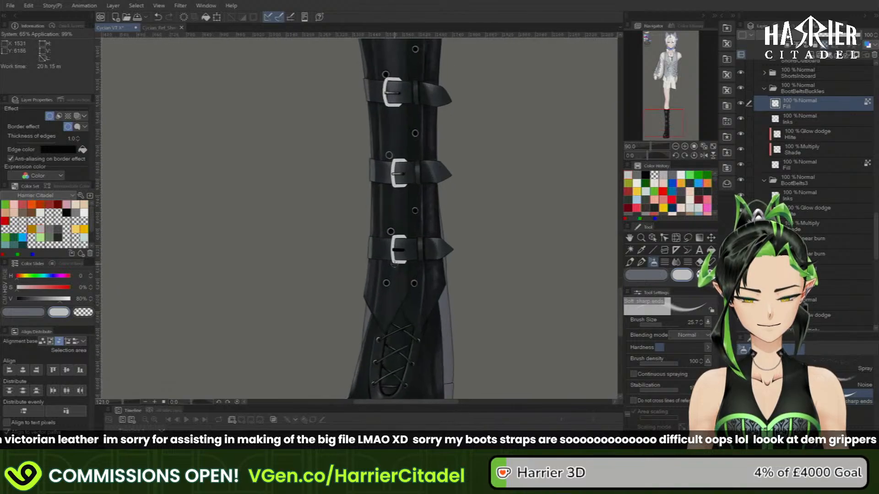
scroll(395, 264, up, 4)
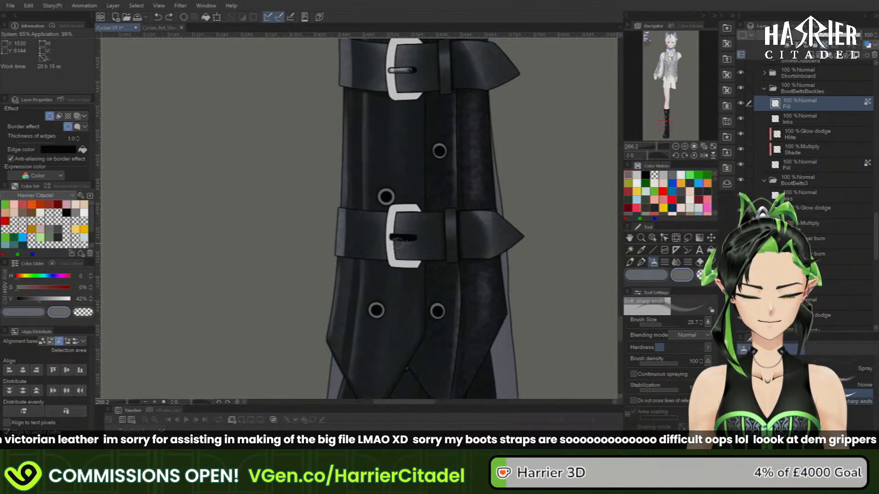
drag(398, 243, 411, 245)
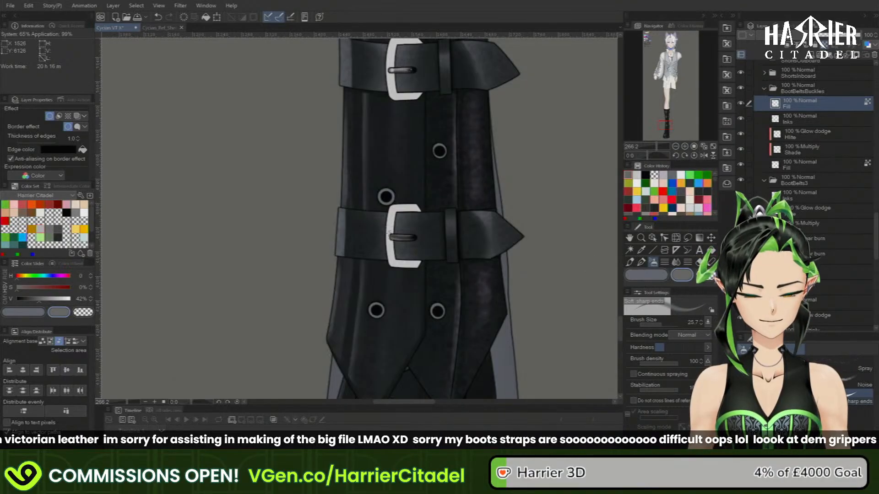
alt+click(396, 237)
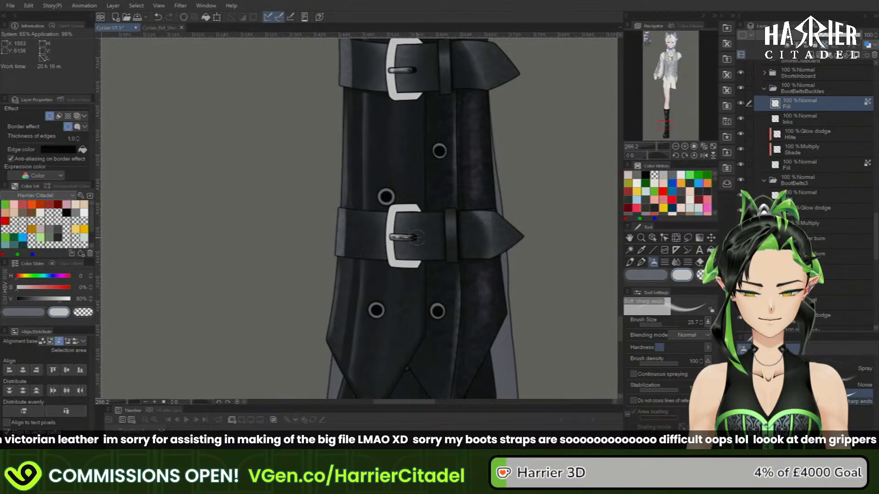
key(ctrl+z)
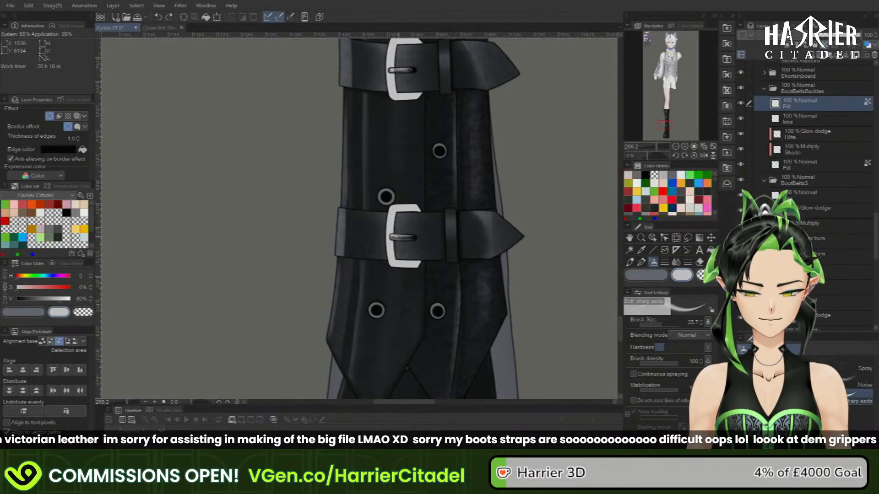
drag(394, 238, 415, 238)
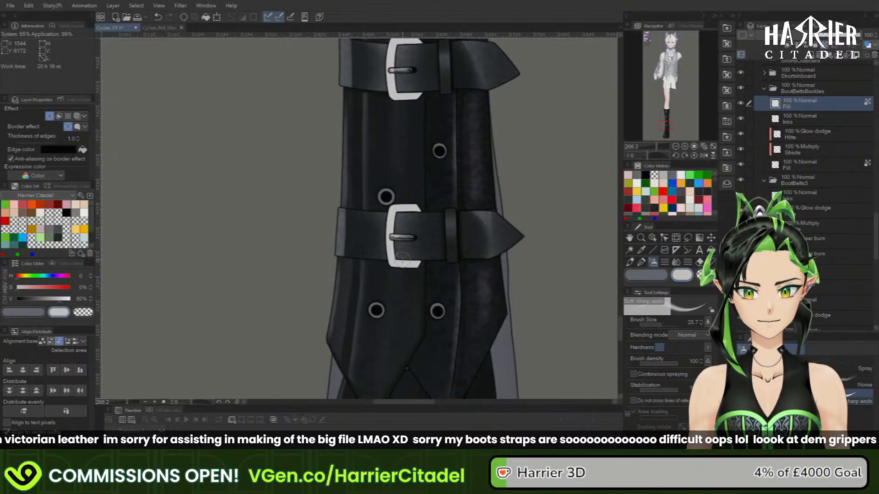
- Check the finished prongs on the whole boot and select the lower Fill layer in the BootBeltsBuckles folder
scroll(402, 260, down, 6)
scroll(402, 260, down, 2)
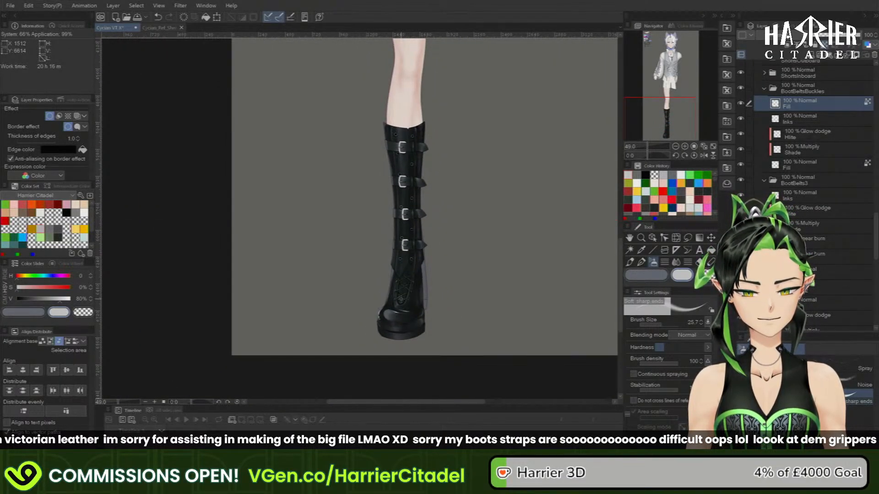
scroll(401, 229, up, 1)
scroll(402, 220, up, 1)
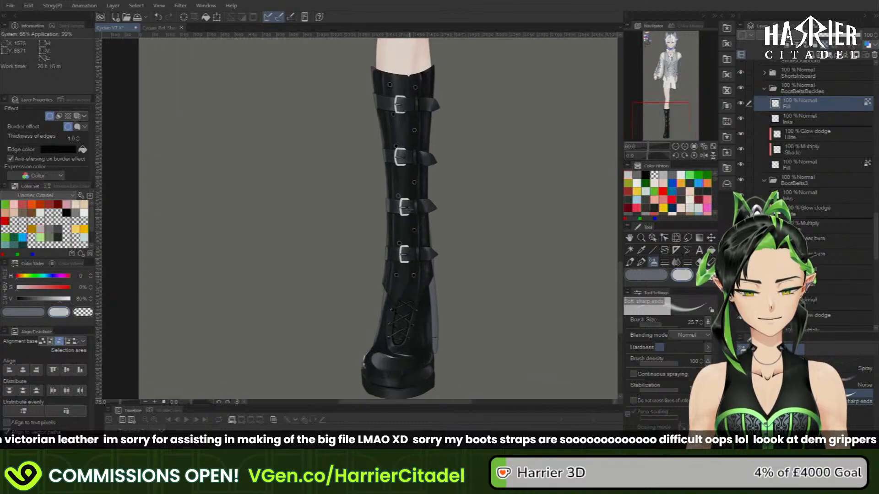
scroll(405, 183, up, 1)
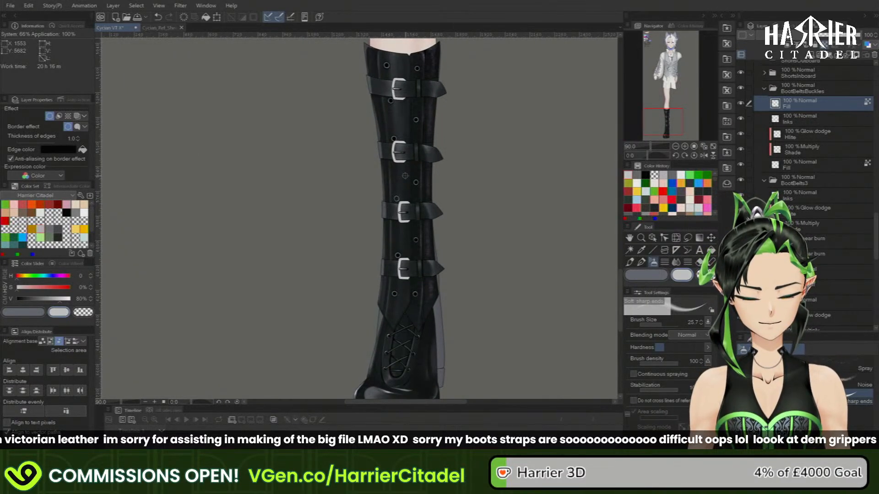
click(810, 165)
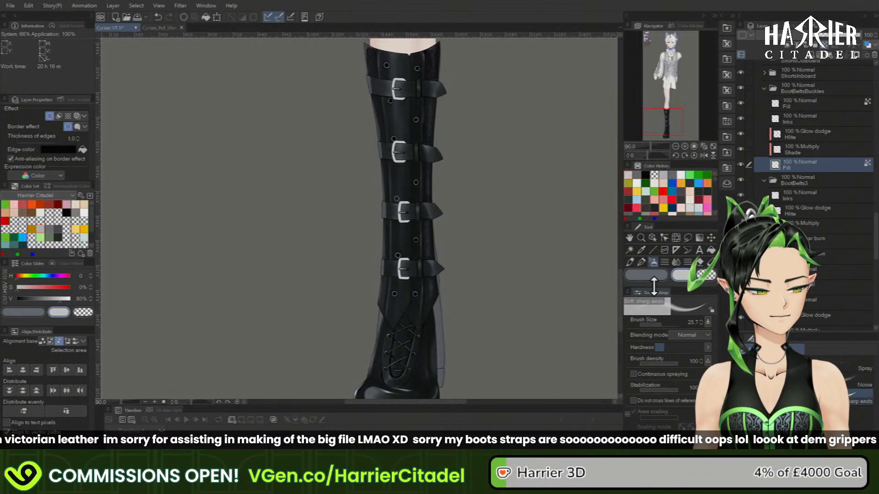
- Fill the boot's buckle frames with black at 0% value
click(646, 176)
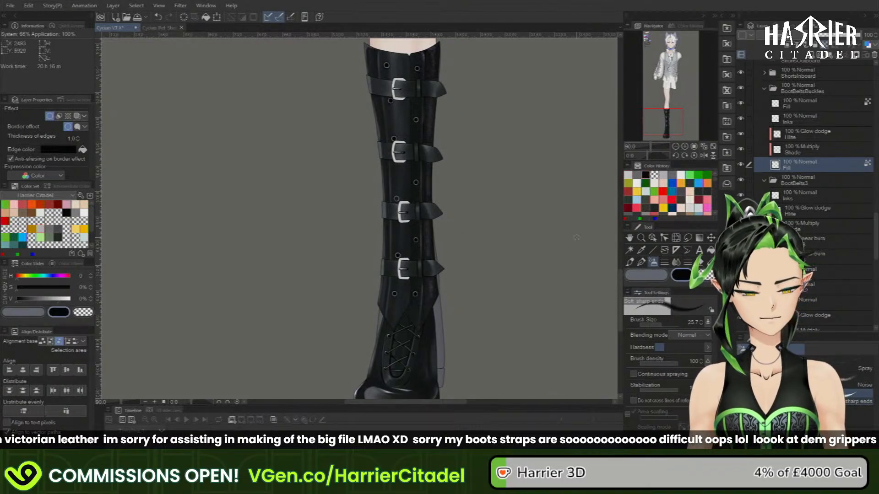
click(207, 17)
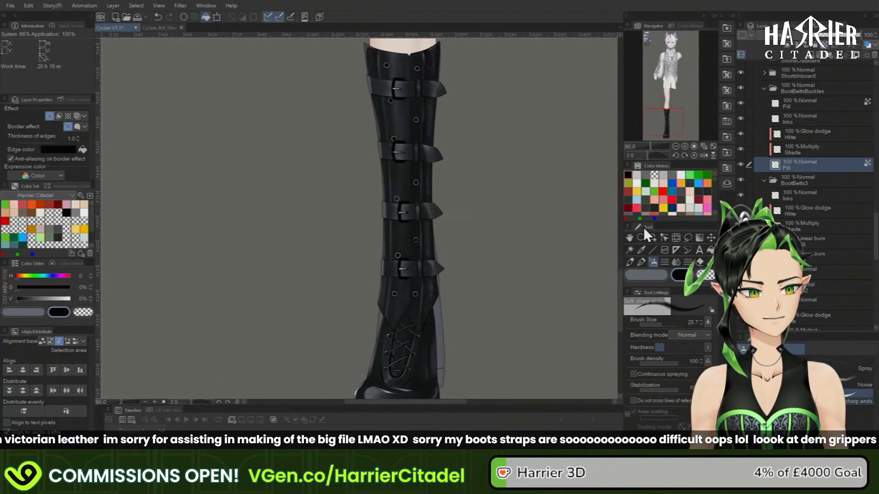
- Shade the lowest buckle's frame along its upper bar, side and lower corner in 42% value mid grey with the Soft sharp ends airbrush
click(646, 175)
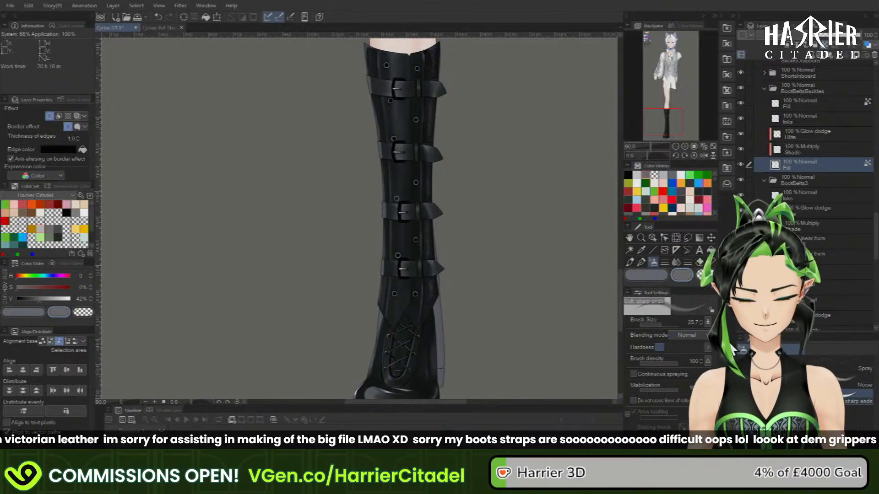
scroll(485, 258, up, 2)
scroll(475, 259, up, 8)
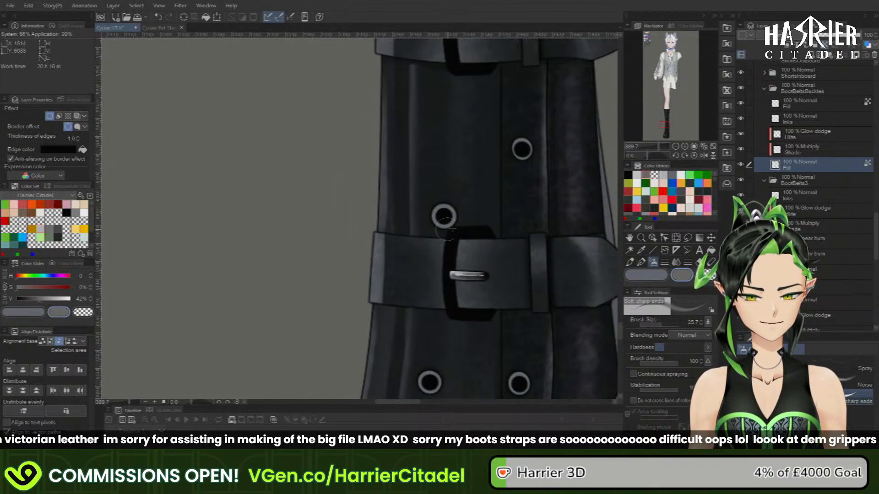
mouse_move(488, 229)
mouse_down()
mouse_move(452, 232)
mouse_move(453, 263)
mouse_move(458, 252)
mouse_up()
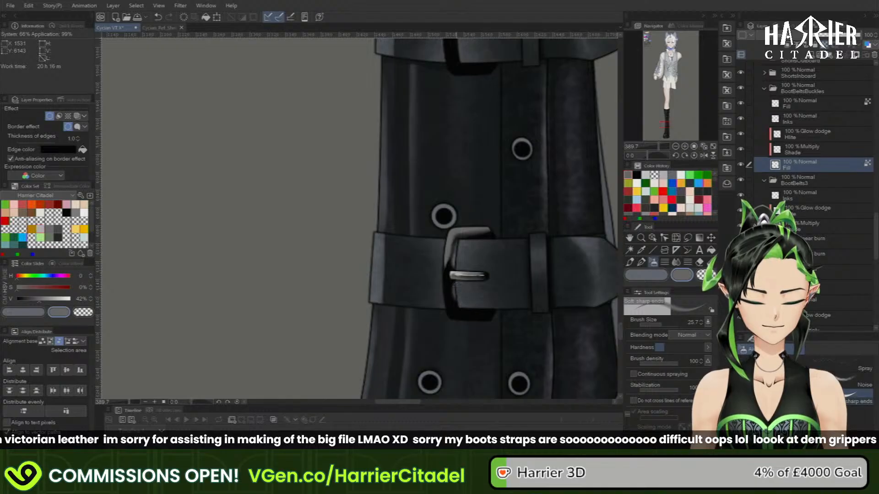
mouse_move(454, 286)
mouse_down()
mouse_move(458, 304)
mouse_move(488, 311)
mouse_move(459, 303)
mouse_up()
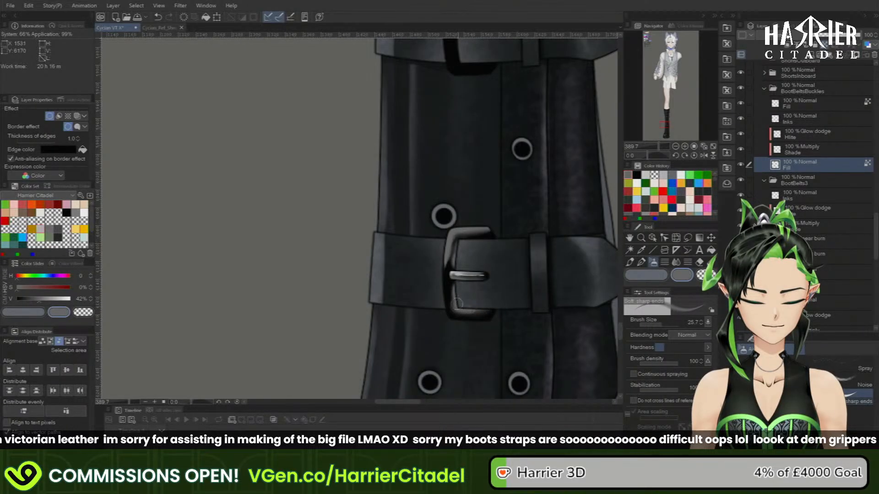
drag(445, 260, 451, 315)
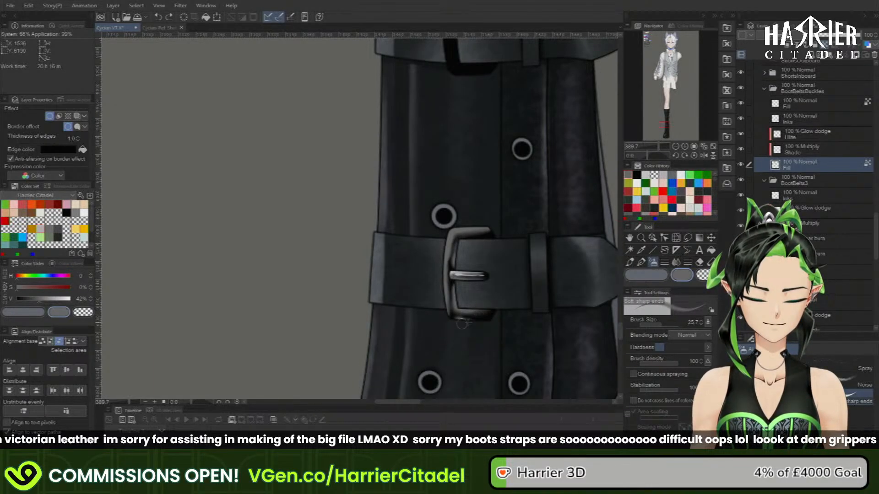
- Rework the lower bar of the lowest buckle's frame, undoing poor strokes and darkening the grey with black
mouse_move(462, 324)
mouse_down()
mouse_move(492, 324)
mouse_move(480, 322)
mouse_move(492, 312)
mouse_up()
key(ctrl+z)
alt+click(467, 303)
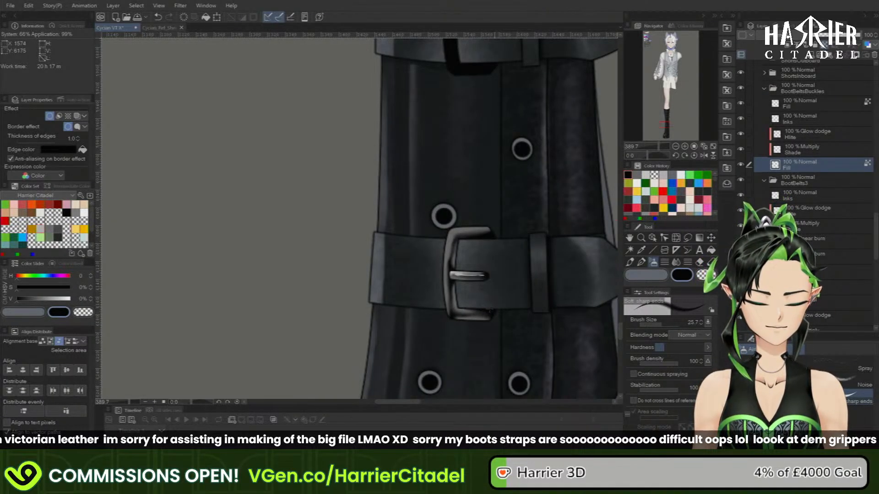
key(ctrl+z)
drag(461, 315, 493, 316)
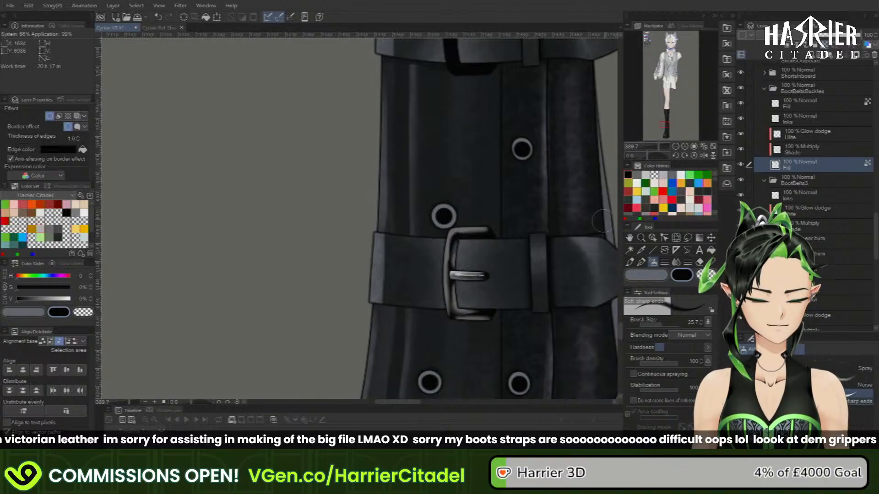
- Refine the lowest buckle's frame with 42% mid grey and black, softening its side with the size 12.6 airbrush at density 50
click(638, 175)
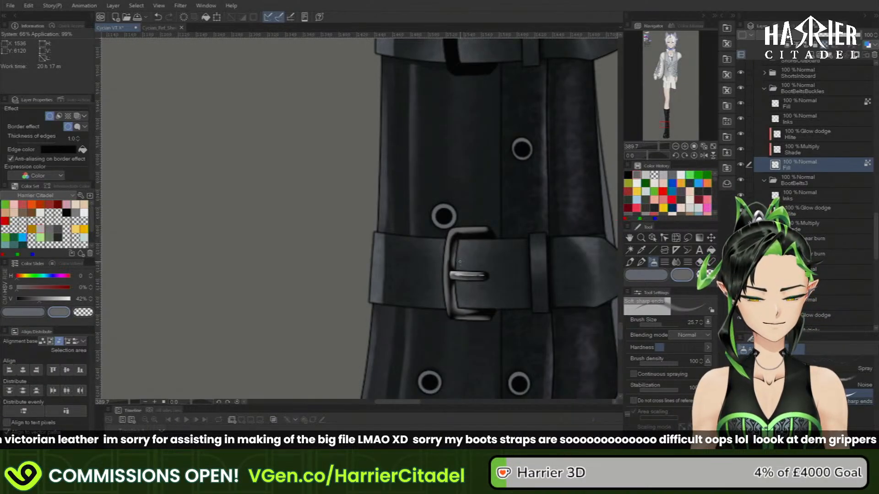
drag(462, 245, 476, 254)
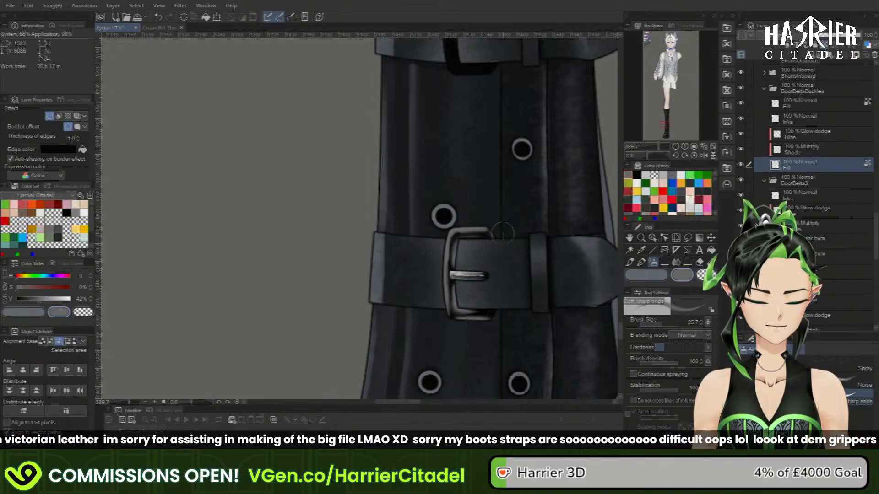
click(636, 176)
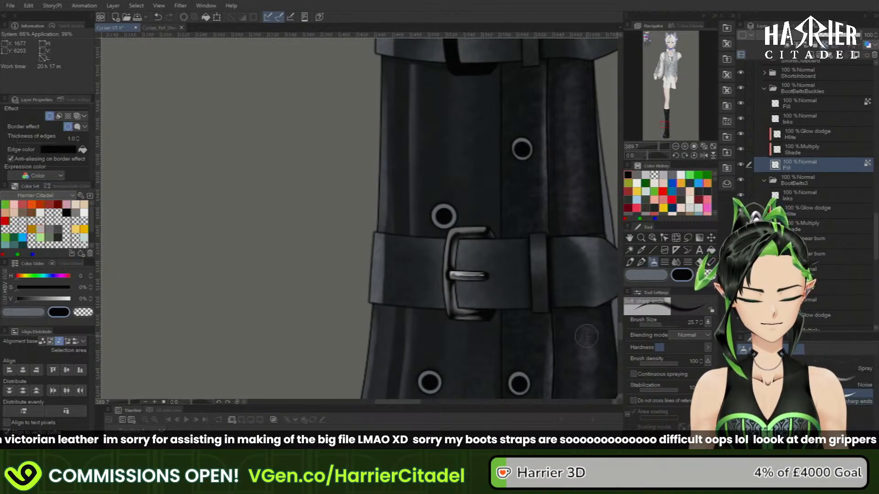
click(637, 175)
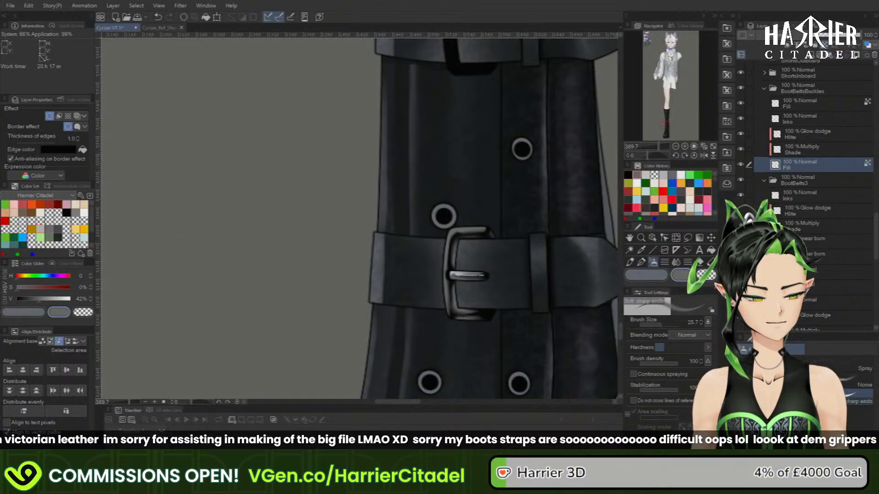
click(773, 365)
drag(446, 283, 457, 265)
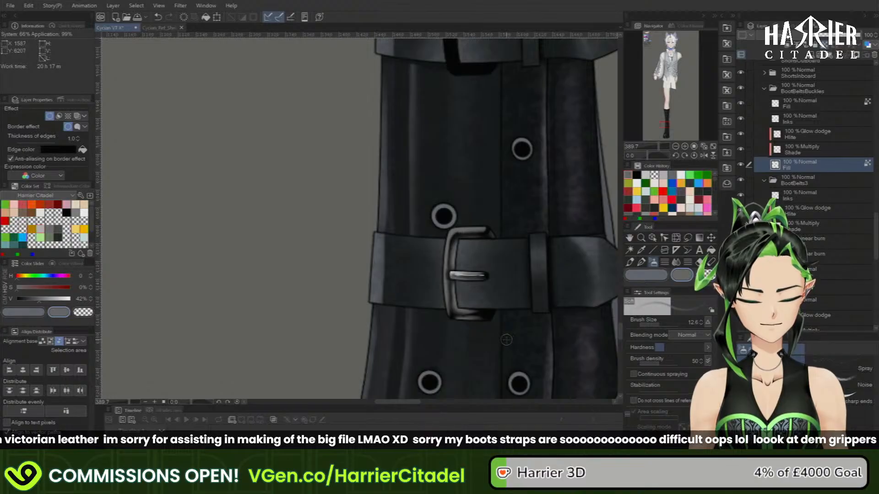
- Paint the third buckle's frame in 42% mid grey at brush size 25.7 and shade its upper bar with black
scroll(492, 304, down, 3)
scroll(492, 303, down, 2)
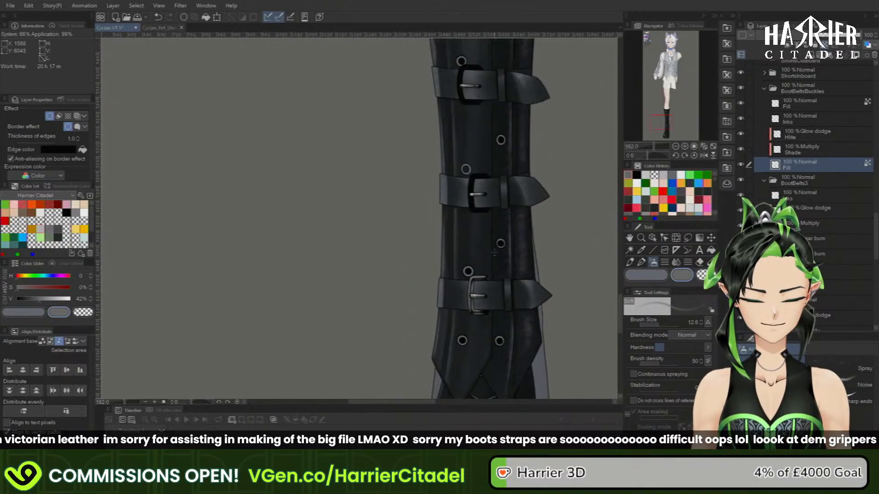
scroll(483, 179, up, 4)
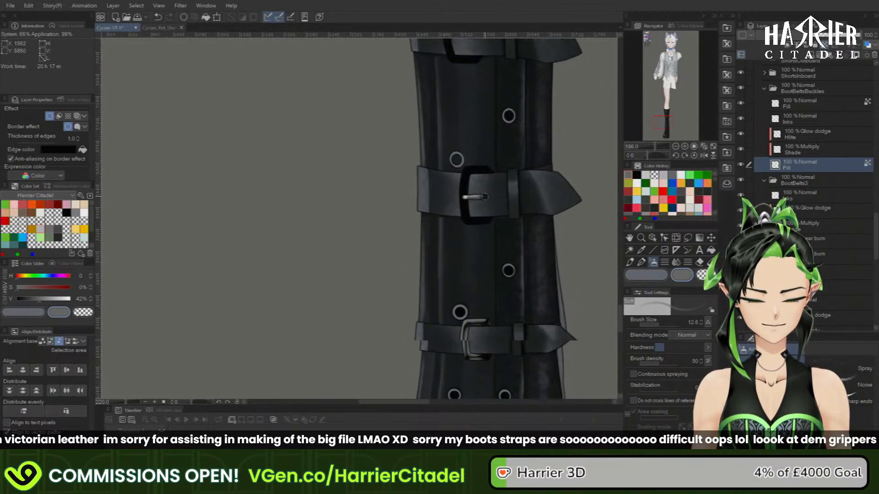
click(855, 399)
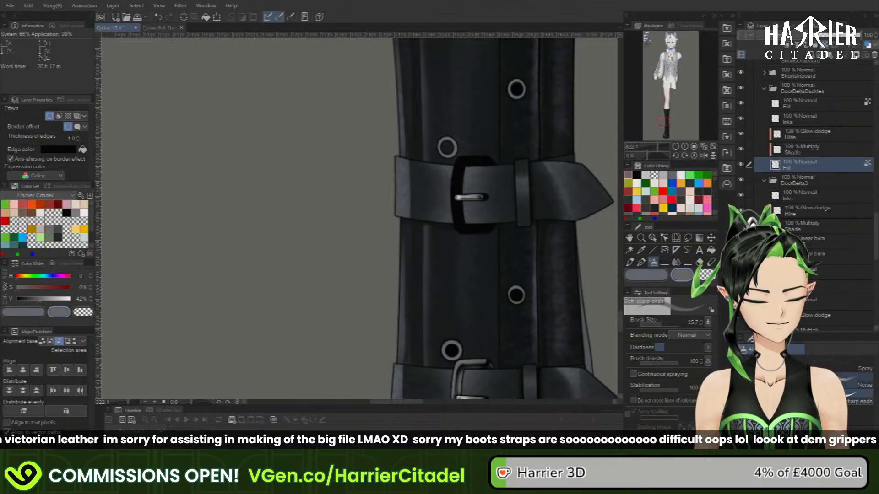
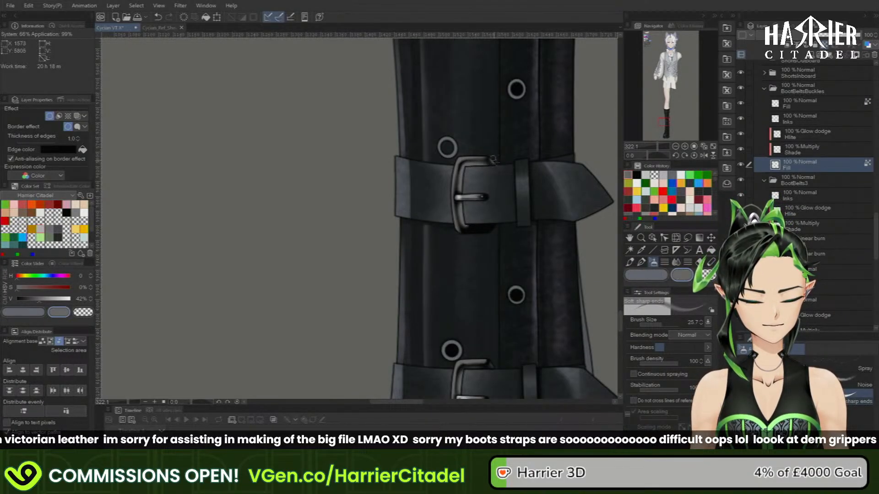
alt+click(487, 156)
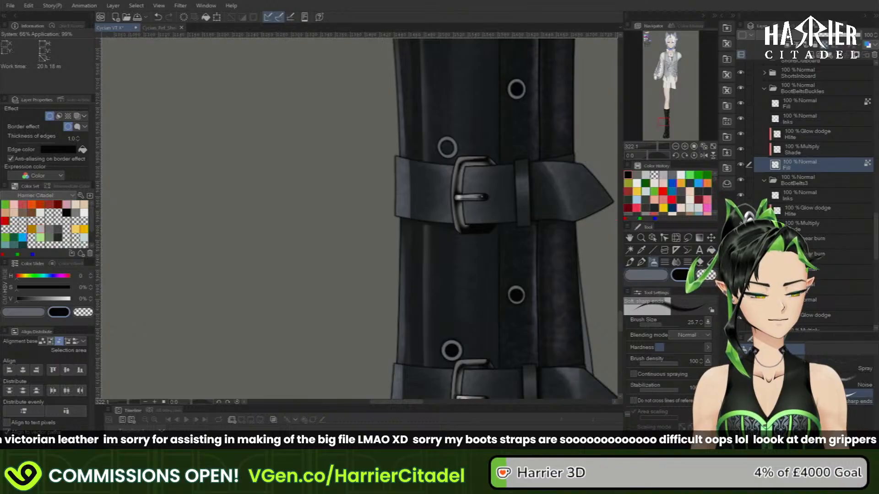
click(769, 369)
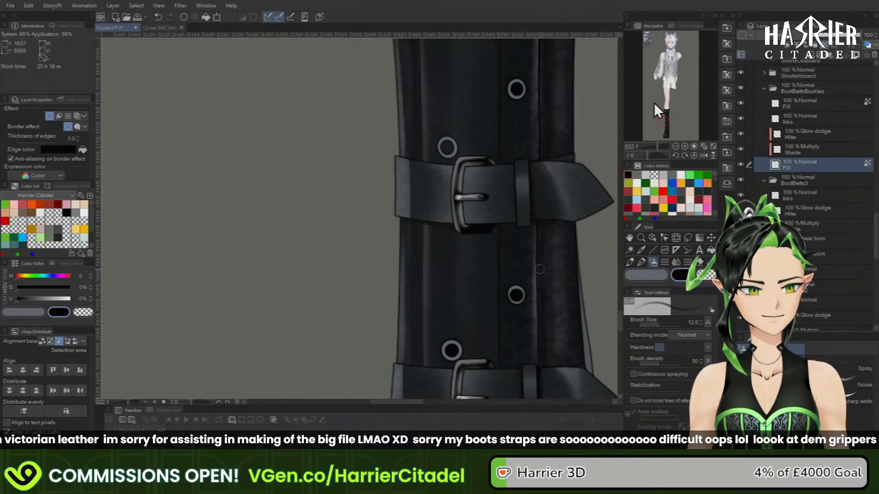
- Redo the lower bar of the third buckle's frame in 42% mid grey at brush size 25.7 and darken its edges with black
drag(666, 132, 664, 124)
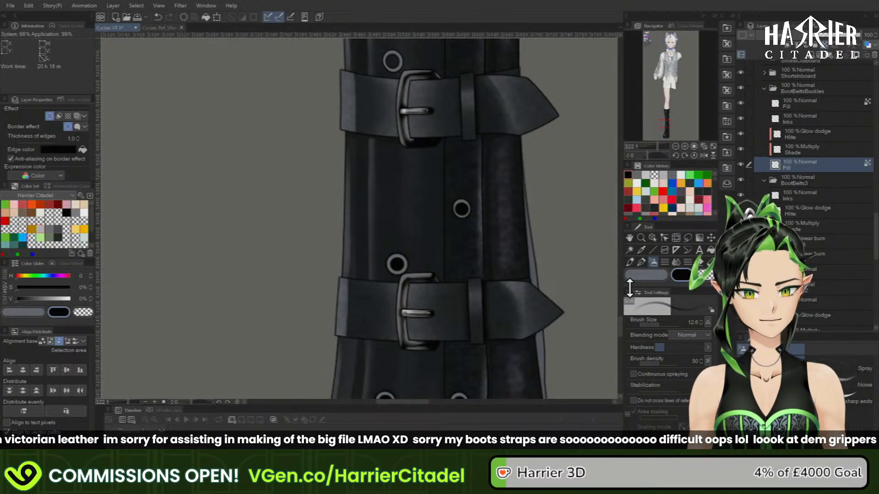
click(848, 402)
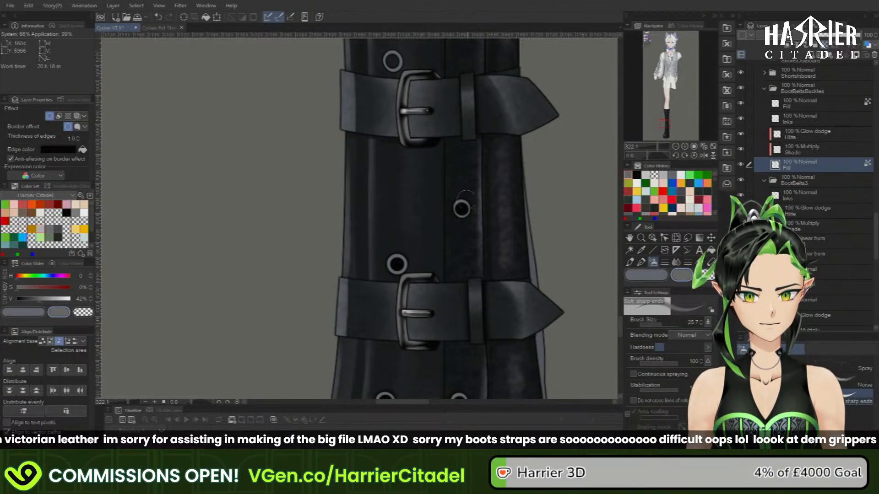
click(637, 175)
drag(425, 144, 406, 142)
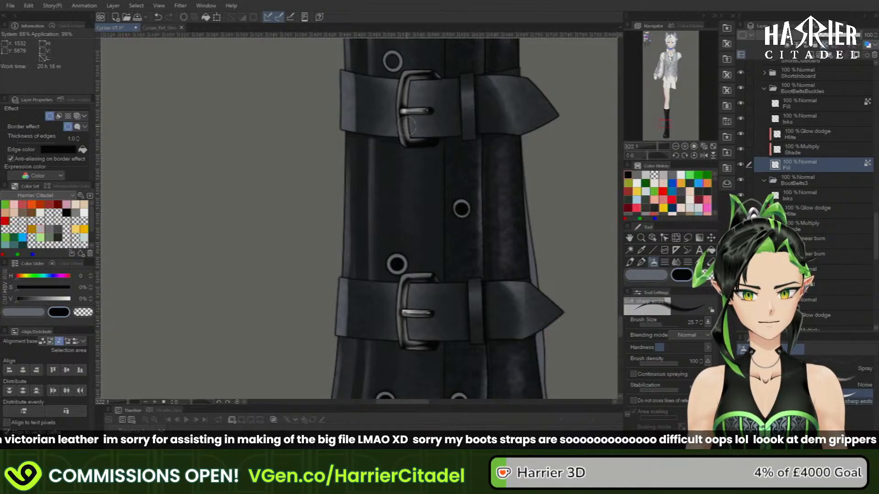
key(ctrl+z)
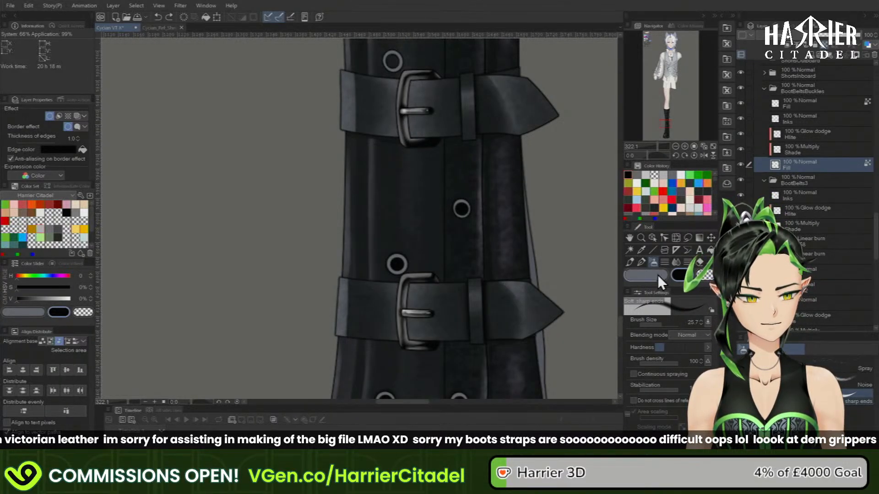
click(642, 176)
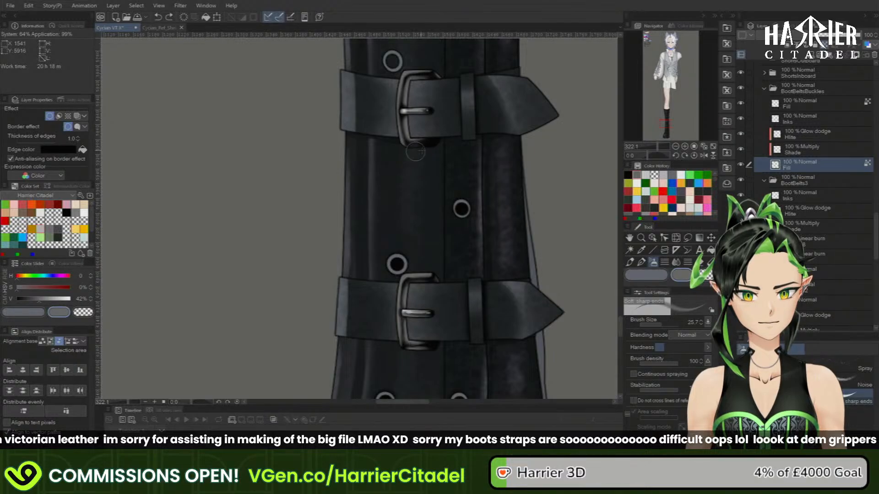
drag(415, 151, 440, 150)
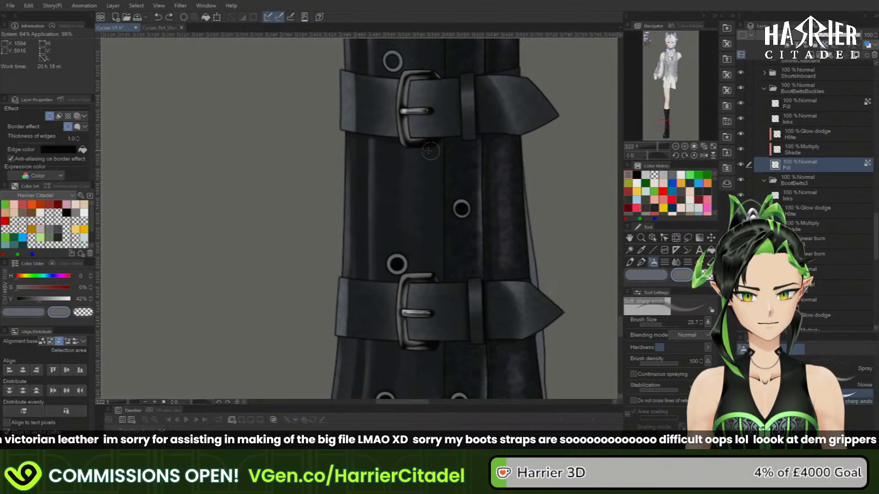
alt+click(406, 146)
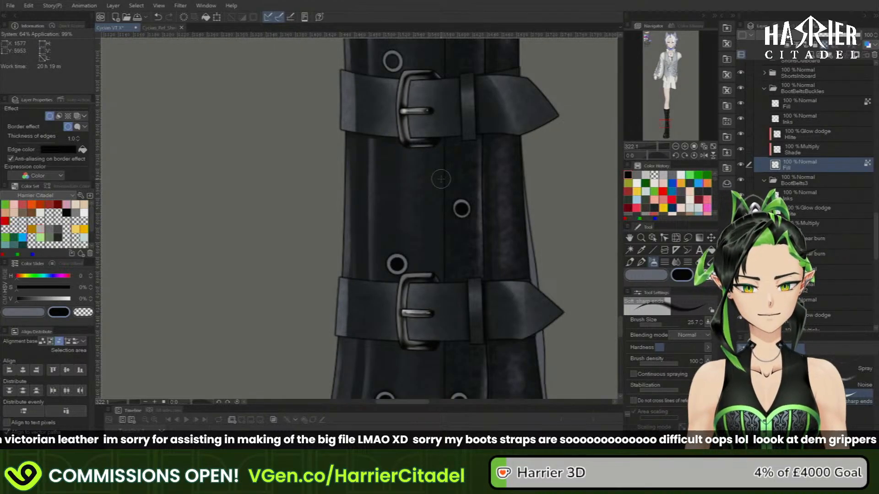
- Paint the second buckle's frame in 42% value mid grey, refining it with the size 12.6 airbrush at density 50
scroll(441, 178, down, 8)
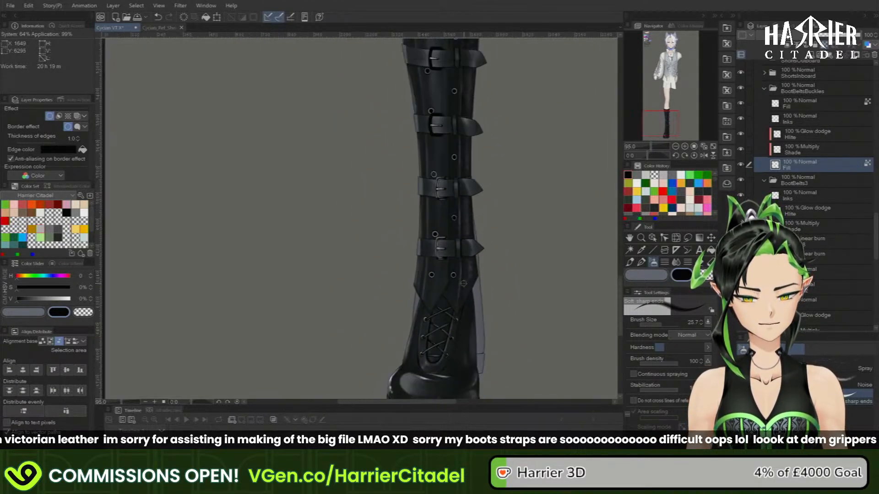
scroll(455, 62, up, 2)
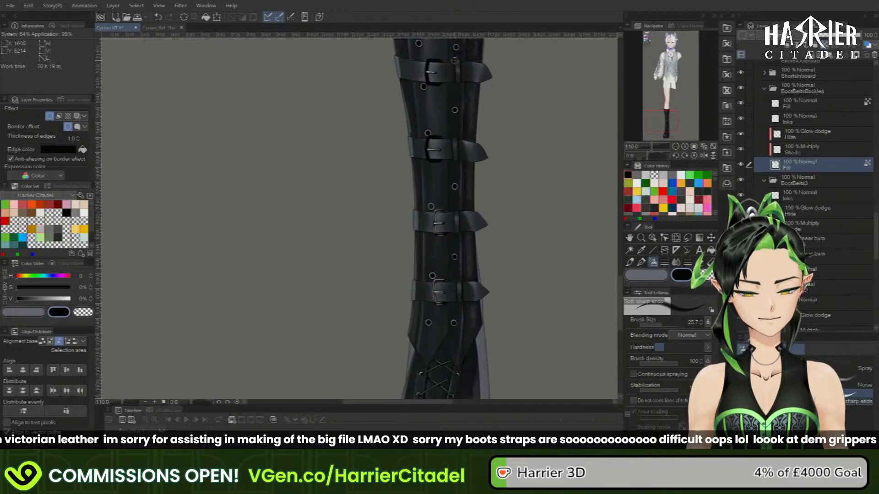
scroll(453, 54, up, 3)
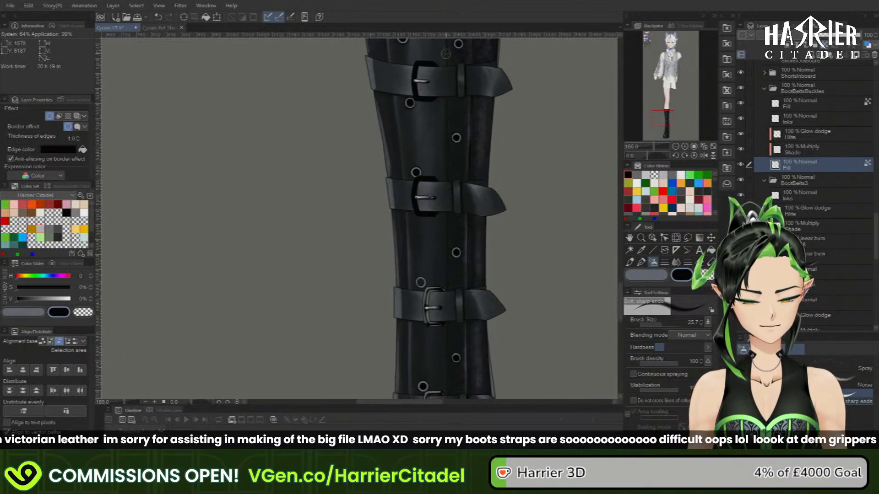
alt+click(598, 202)
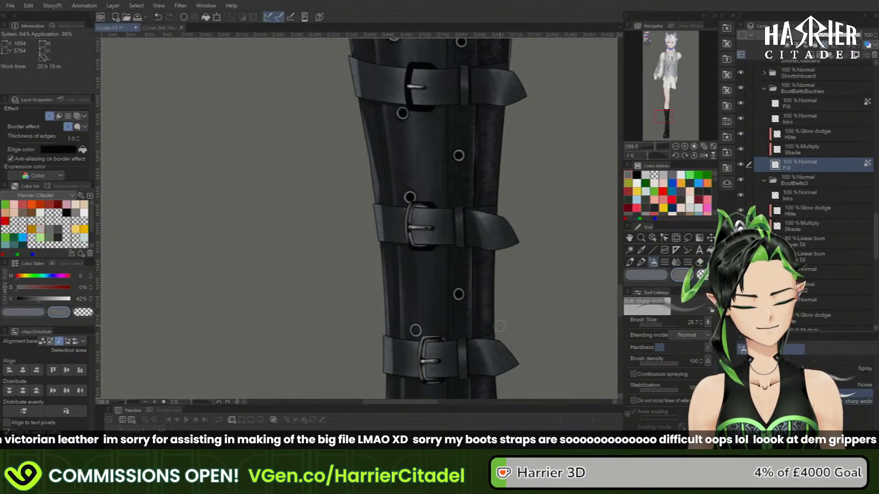
click(771, 364)
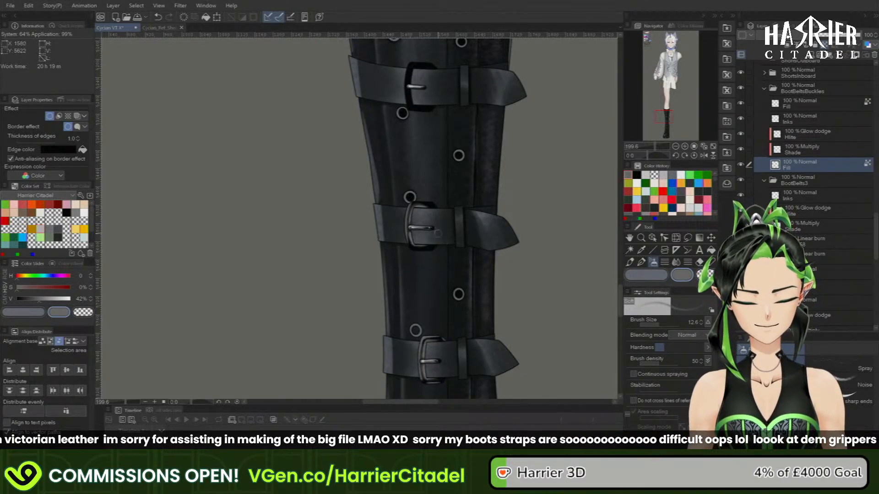
- Finish the second buckle's frame with 42% mid grey at size 25.7 and black shading along its lower bar at size 12.6
click(847, 401)
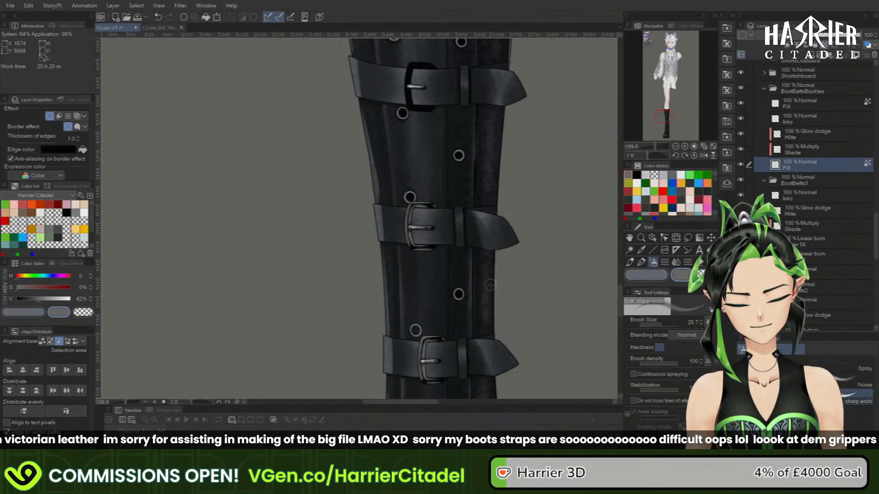
click(637, 176)
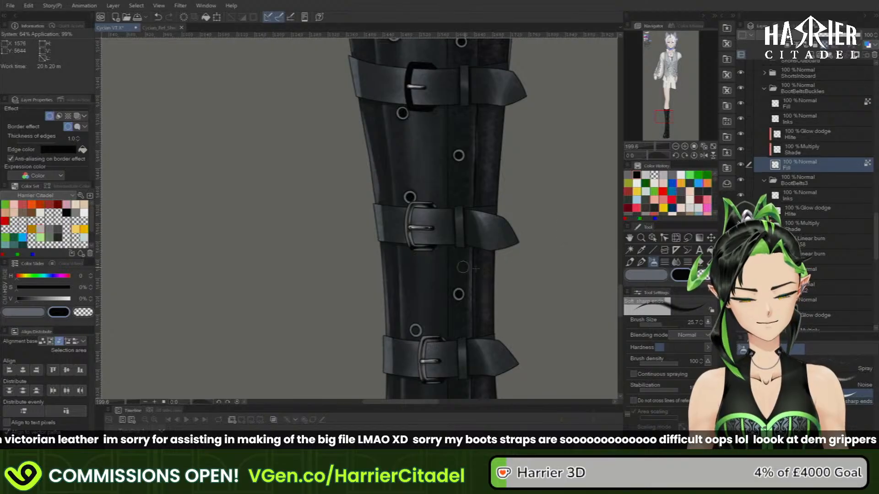
click(774, 363)
drag(437, 248, 417, 250)
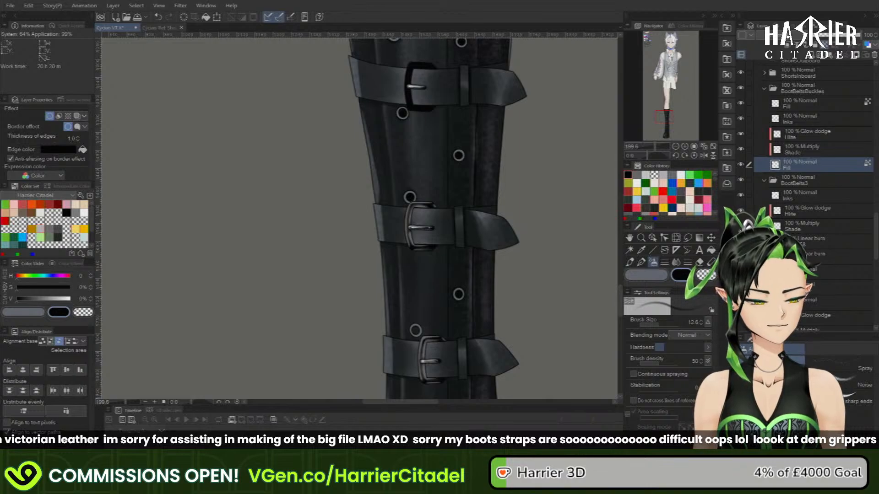
- Paint the third buckle's frame in 42% mid grey with the soft sharp-ends airbrush at size 25.7
click(859, 398)
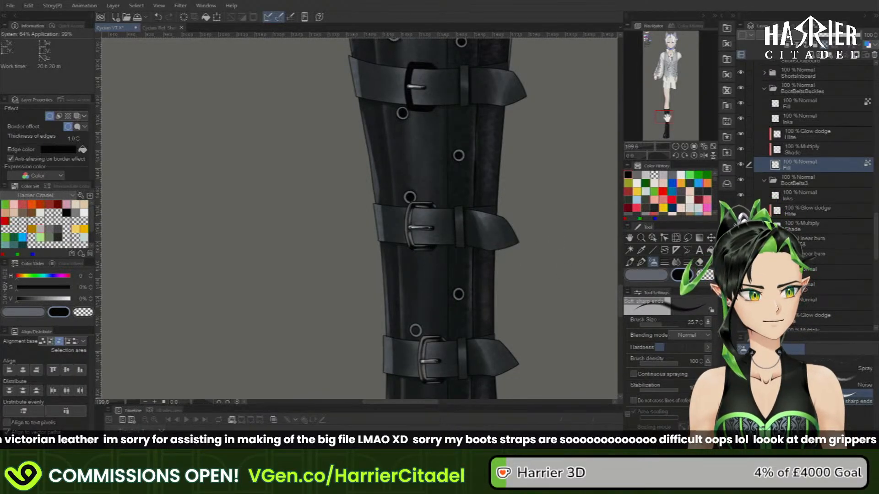
mouse_move(667, 118)
mouse_down()
mouse_move(667, 133)
mouse_move(668, 122)
mouse_up()
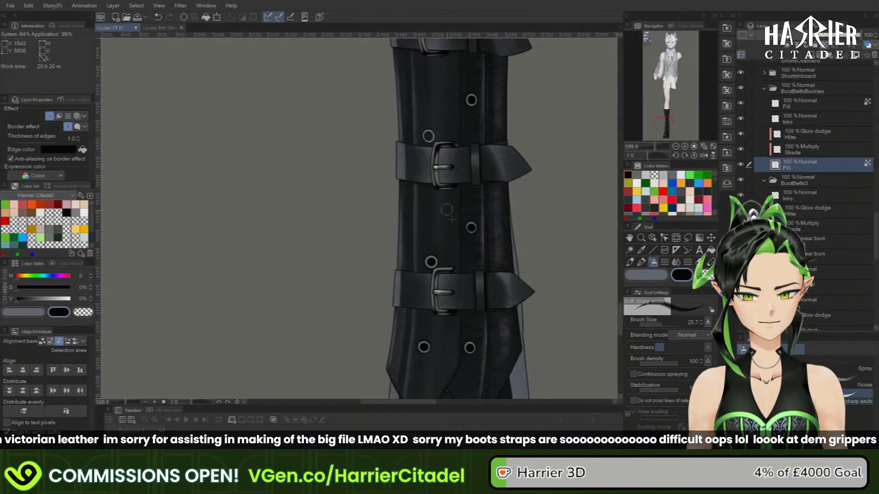
key(ctrl+z)
click(636, 175)
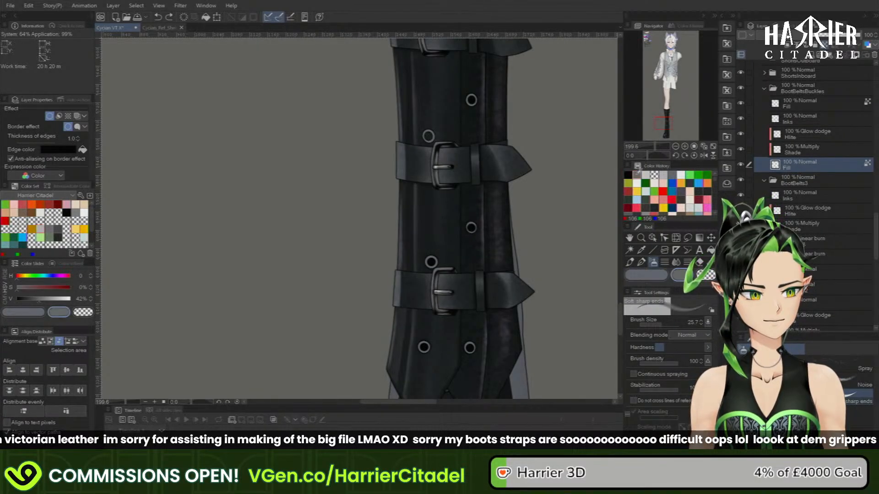
drag(440, 153, 440, 157)
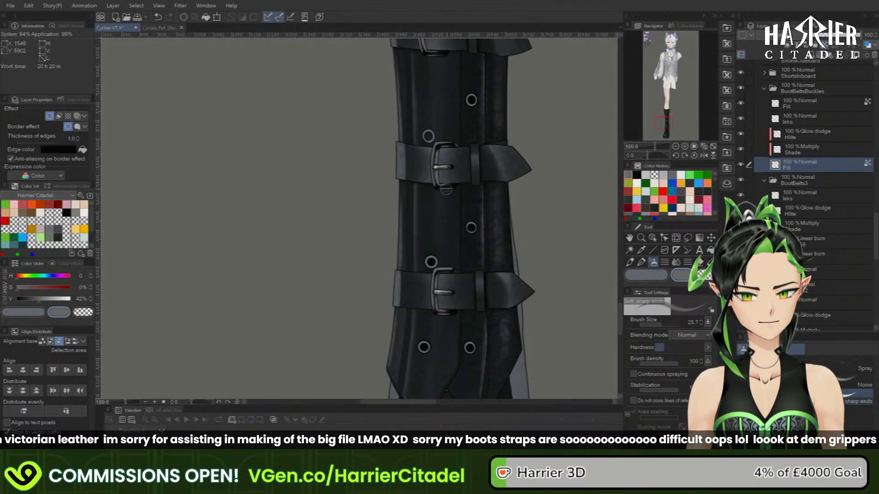
- Paint the top buckle's frame in 42% mid grey at brush size 25.7, redoing its lower bar
drag(662, 124, 665, 118)
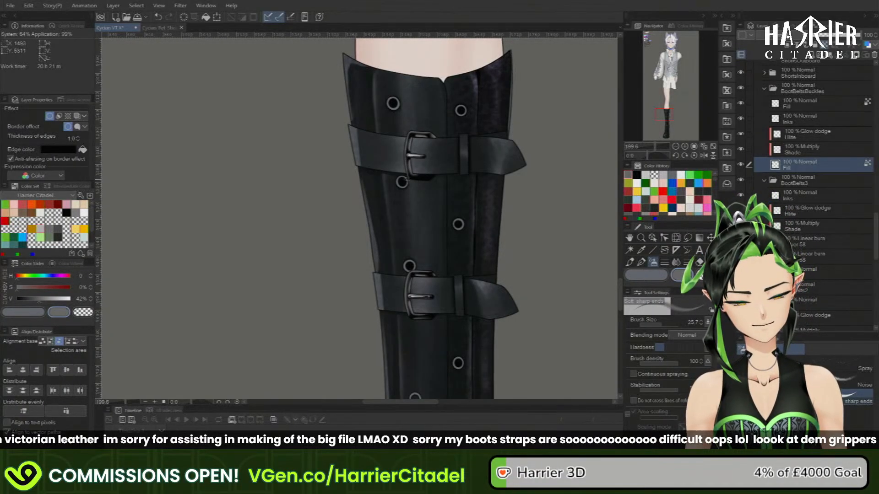
key(ctrl+z)
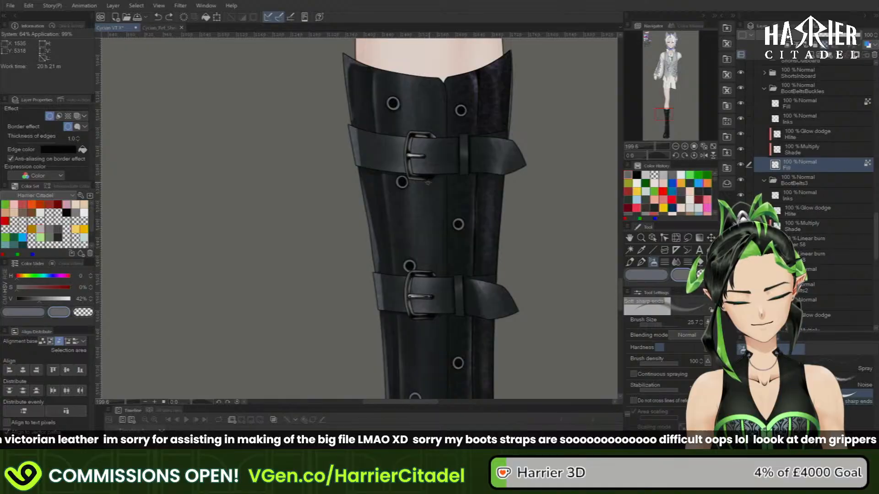
drag(428, 183, 425, 179)
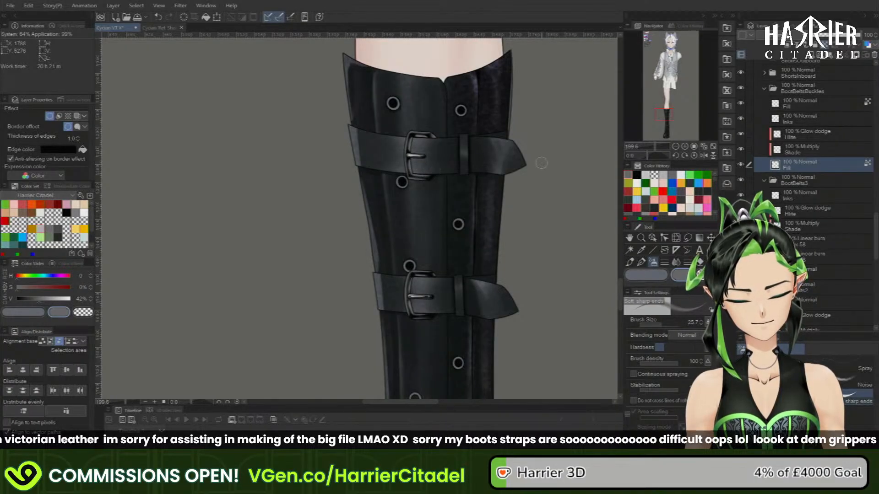
- Shade the top buckle's frame with black using the size 12.6 airbrush at density 50, and refine it with 42% mid grey
click(637, 175)
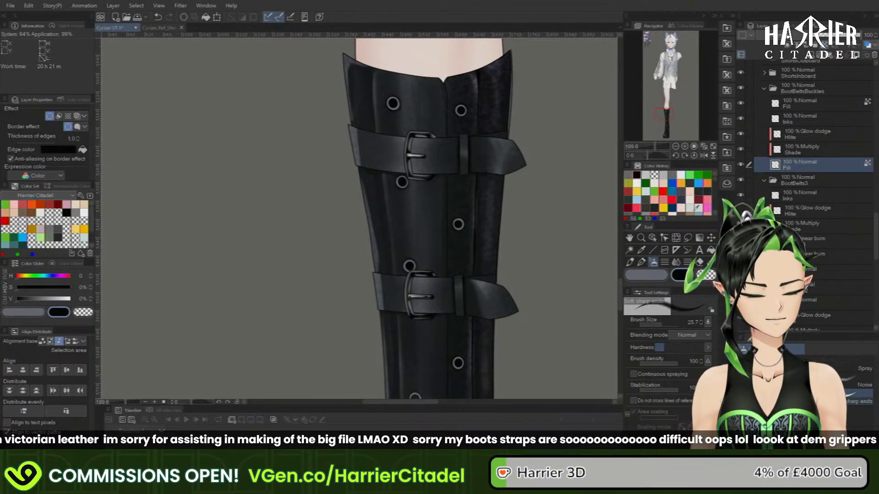
click(771, 365)
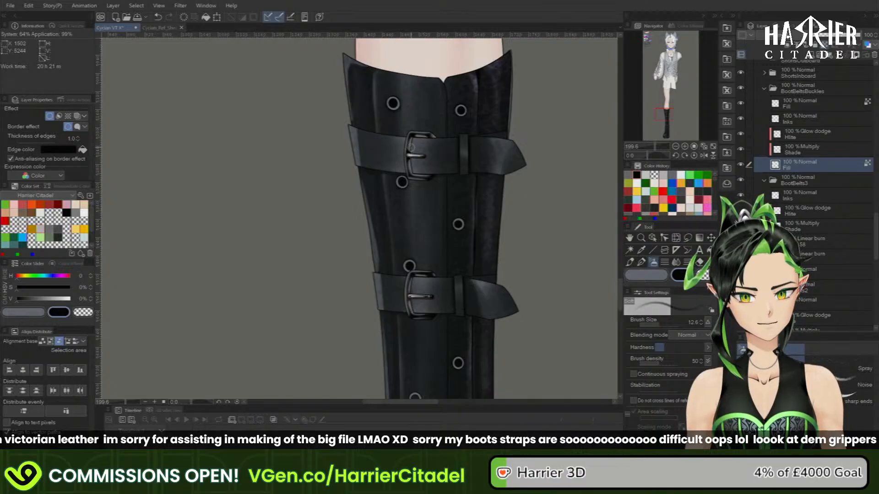
mouse_move(411, 148)
mouse_down()
mouse_move(415, 163)
mouse_move(421, 136)
mouse_up()
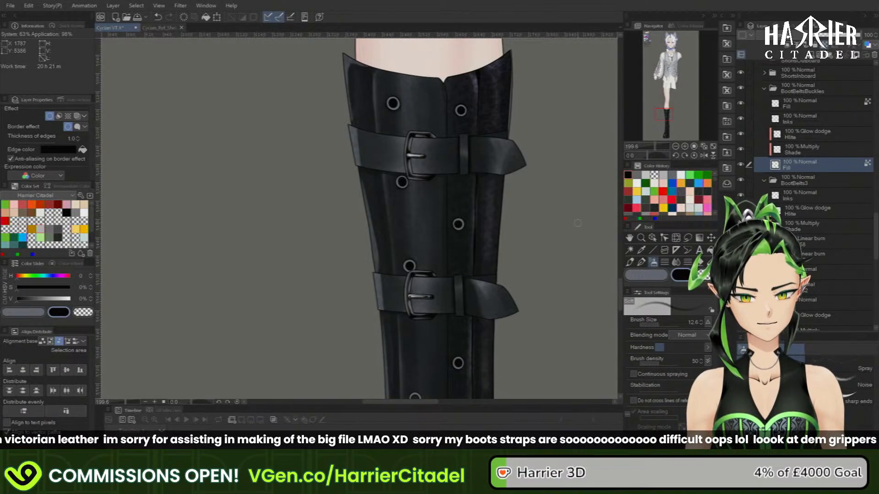
click(636, 175)
drag(410, 151, 408, 147)
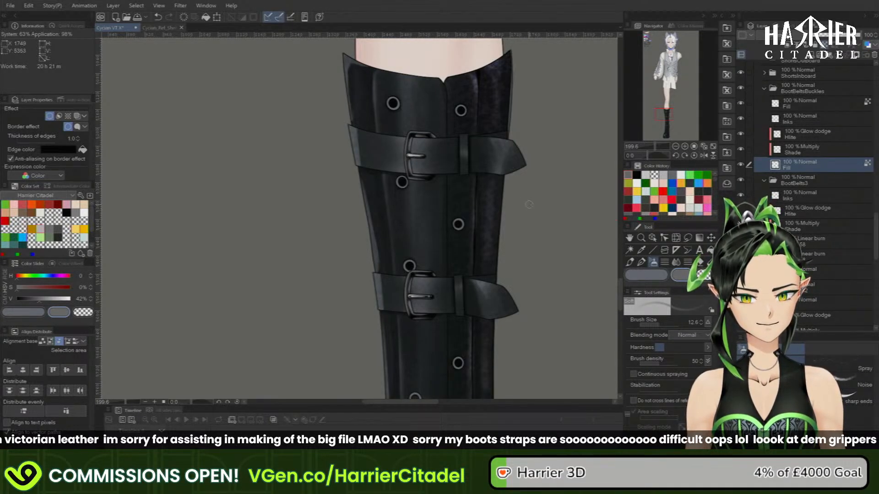
- Add light grey highlights to the frames of all four boot buckles with the soft sharp-ends airbrush at size 25.7
scroll(528, 204, down, 2)
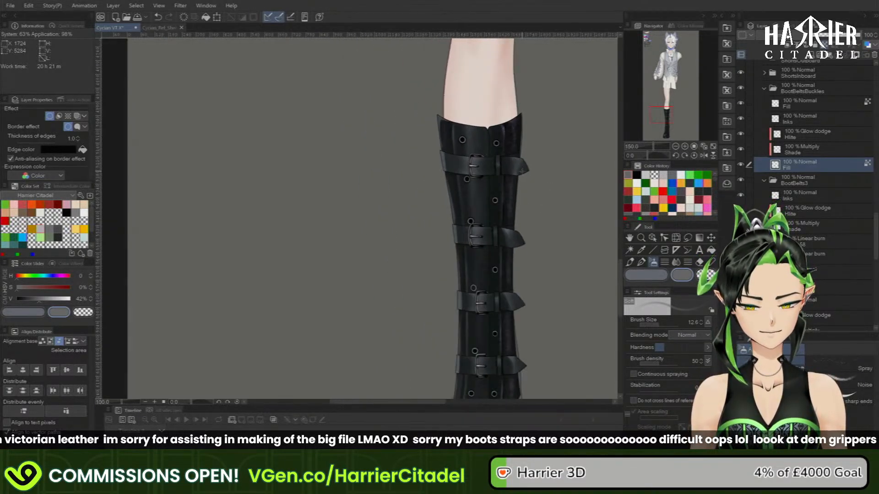
scroll(522, 171, down, 2)
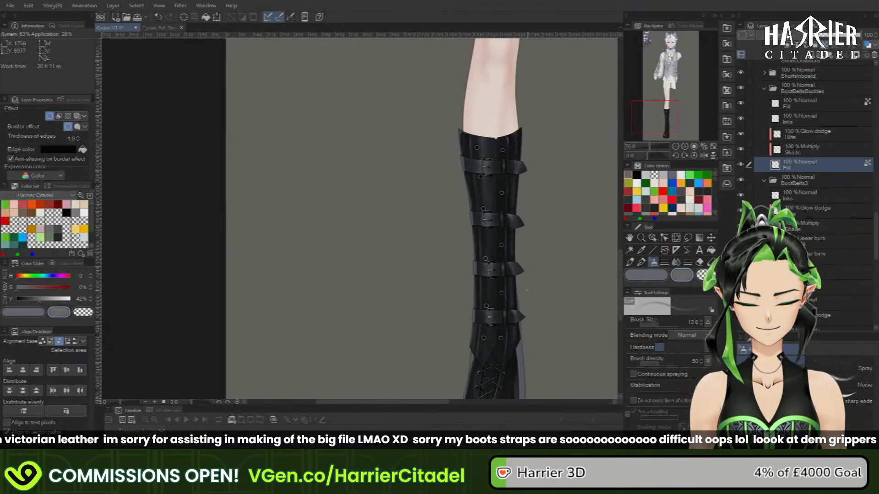
scroll(526, 290, up, 3)
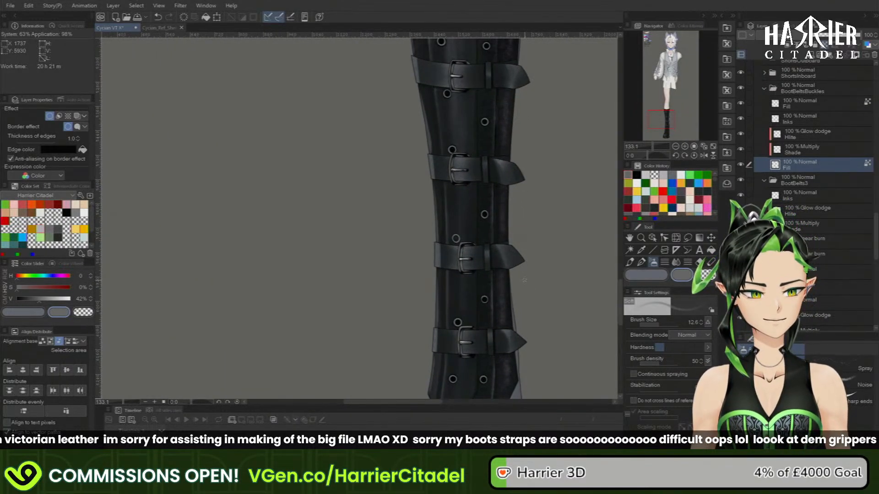
click(645, 175)
click(852, 394)
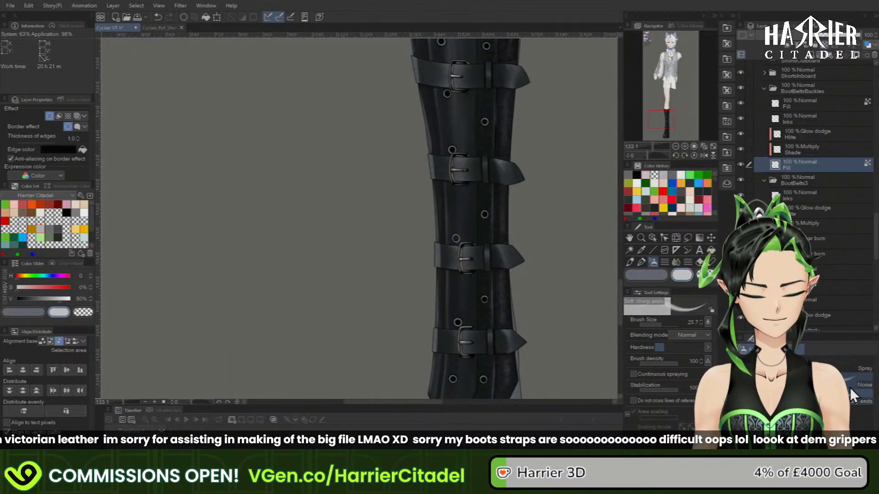
drag(463, 244, 463, 245)
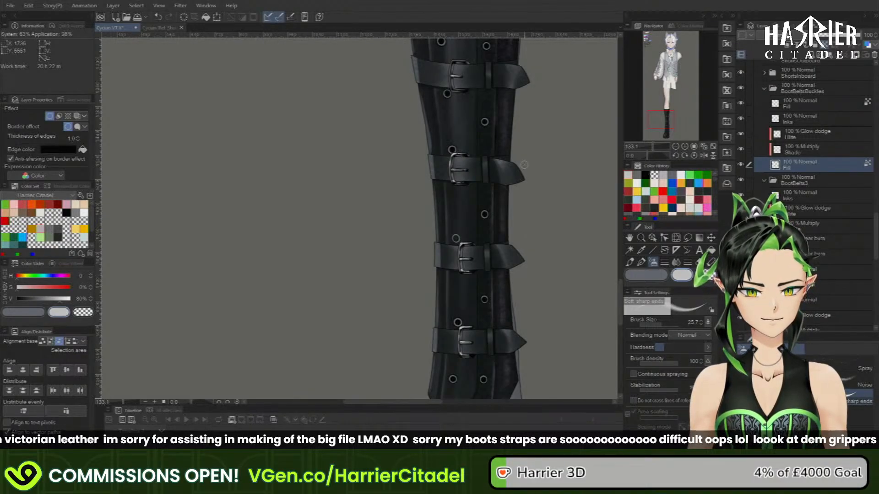
drag(663, 117, 661, 112)
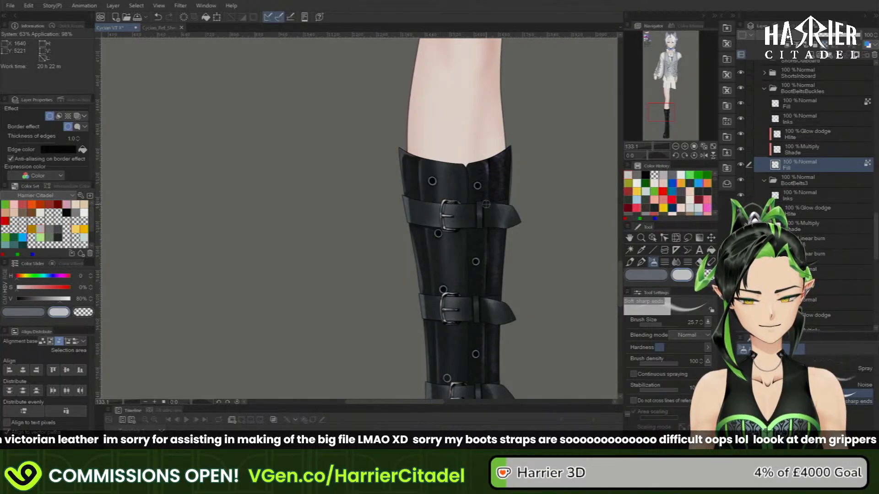
- Check the whole boot at a smaller scale and save the file
scroll(486, 204, down, 3)
scroll(506, 154, down, 3)
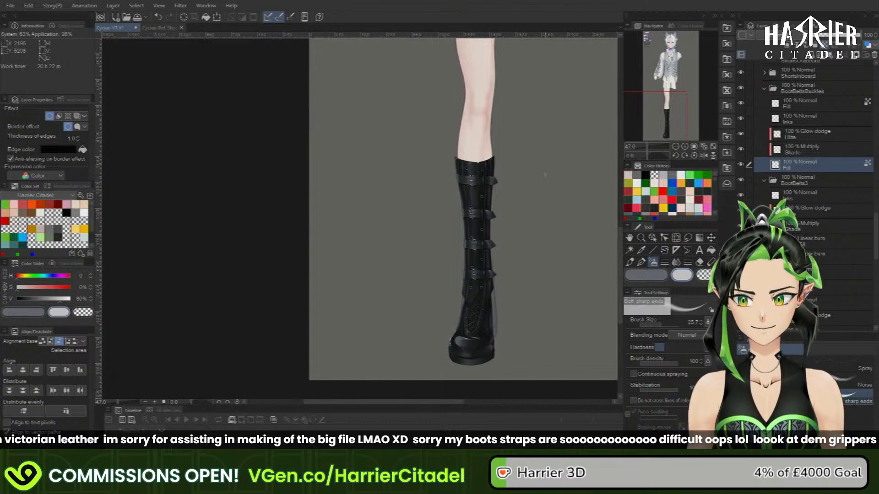
click(138, 16)
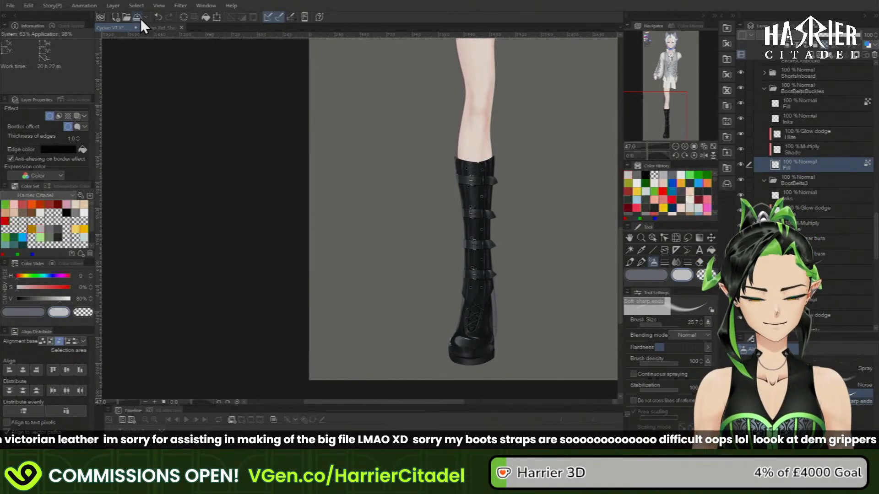
- Collapse the BootBeltsBuckles, BootBelts3 and BootBelts2 folders and make the Fill layer in BootBelts1 active
click(765, 89)
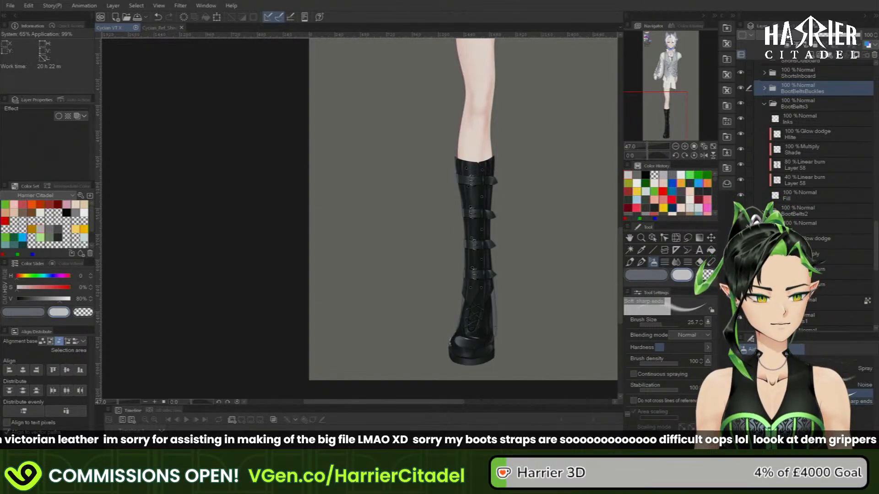
click(765, 103)
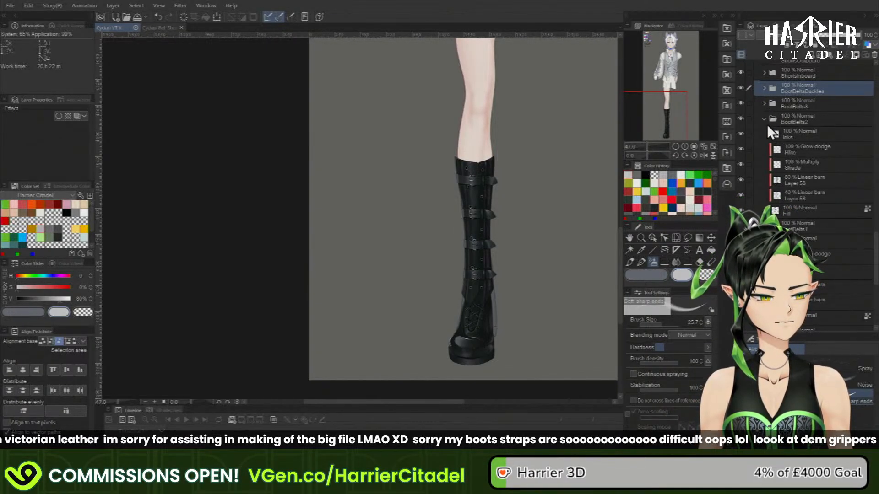
click(765, 120)
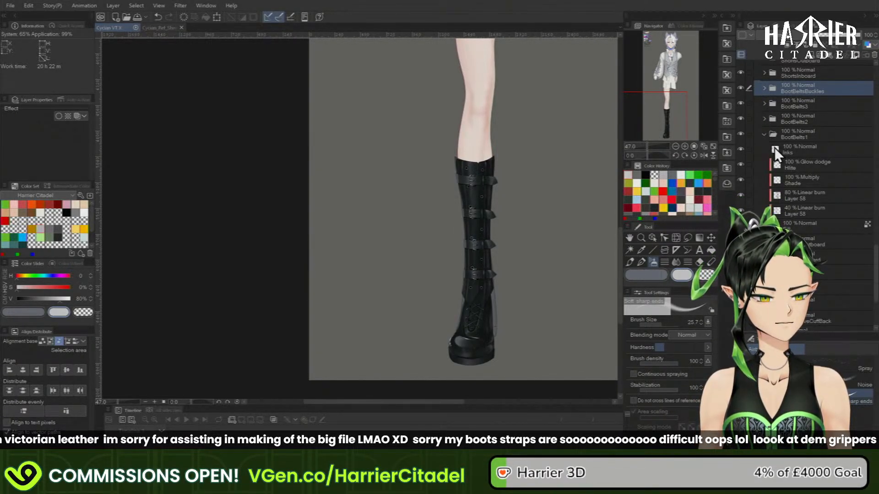
click(801, 223)
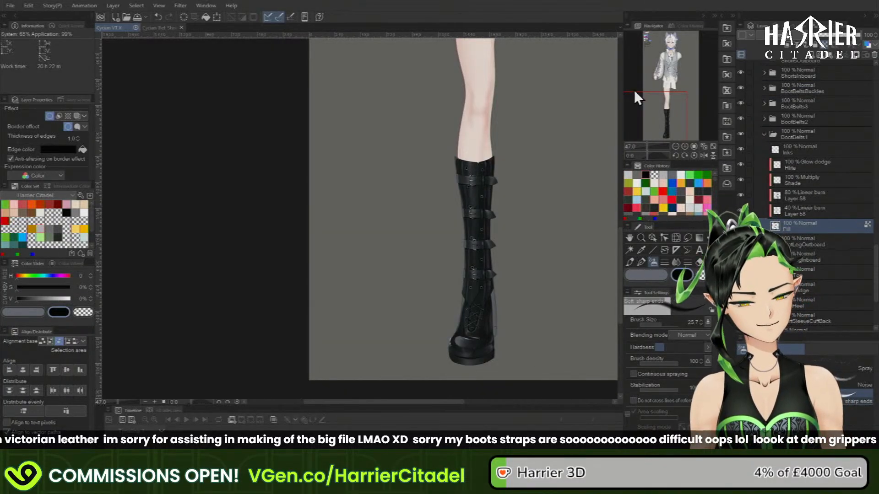
- Darken the belt leather around the second buckle's prong with black at brush size 25.7
scroll(478, 175, up, 3)
scroll(463, 166, up, 4)
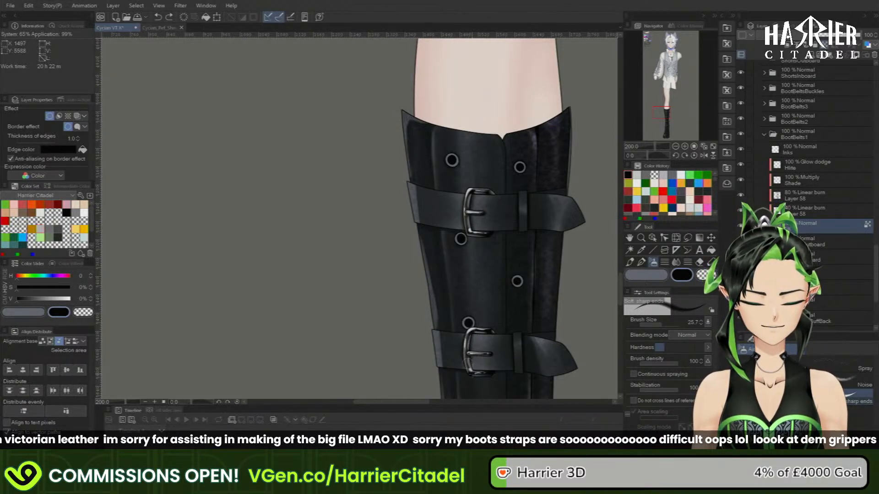
drag(468, 354, 486, 354)
key(ctrl+z)
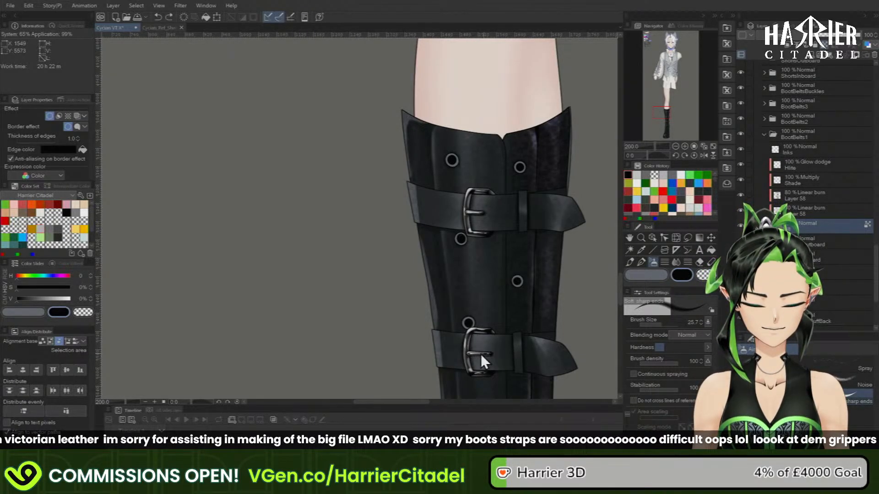
click(492, 353)
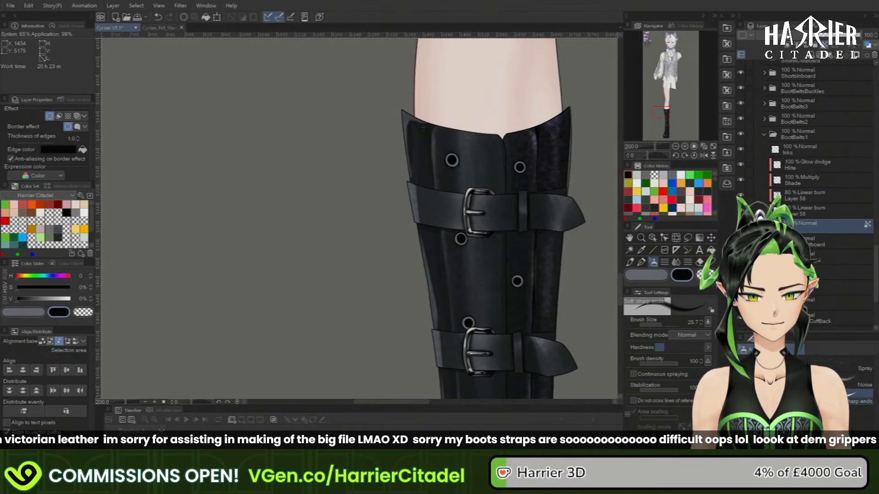
- Darken the belt leather around the third and lowest buckles with black at brush size 25.7
scroll(425, 128, down, 3)
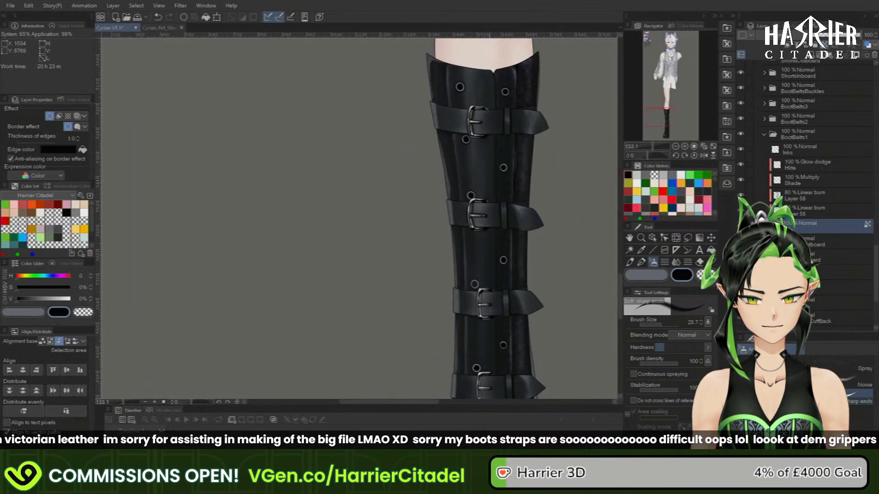
scroll(490, 312, up, 3)
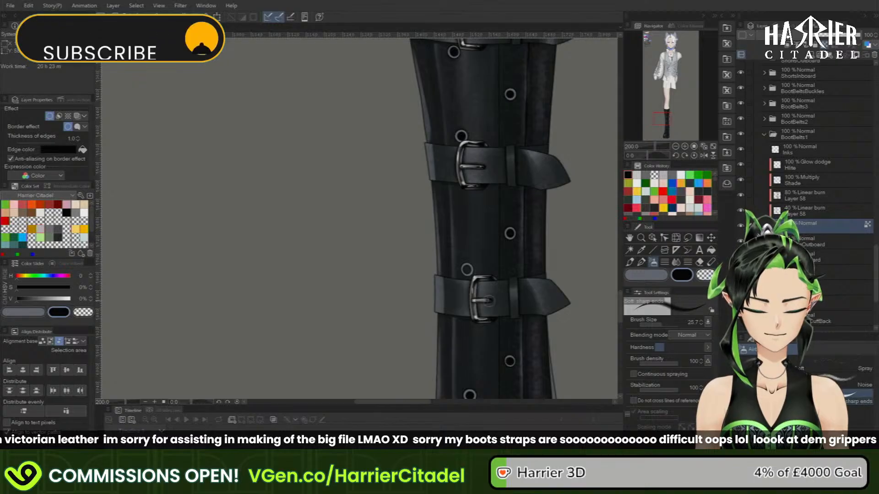
scroll(489, 183, down, 8)
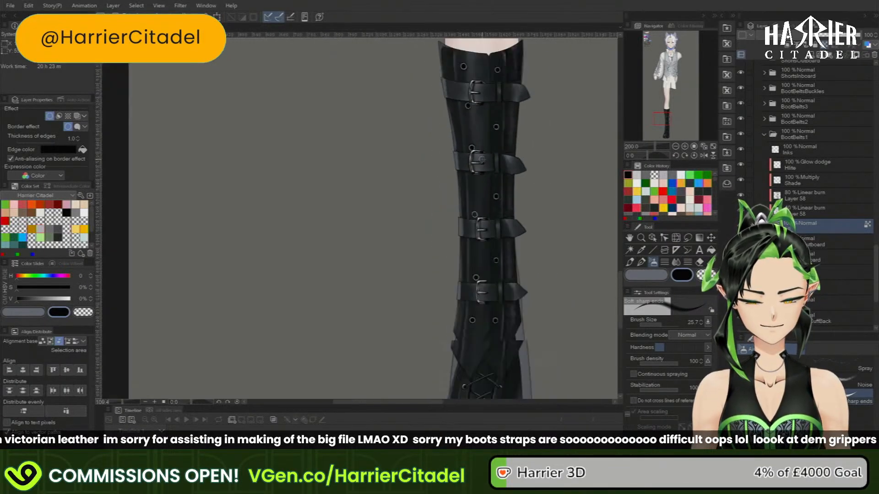
scroll(492, 307, up, 6)
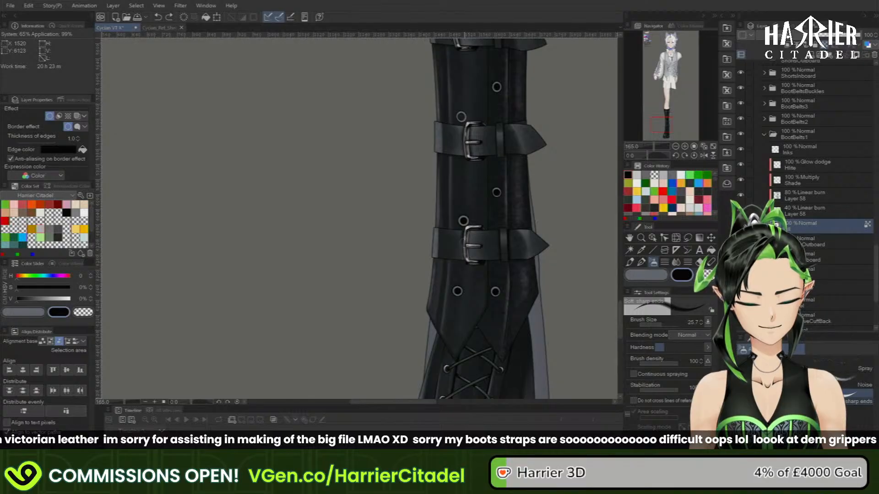
drag(471, 268, 469, 225)
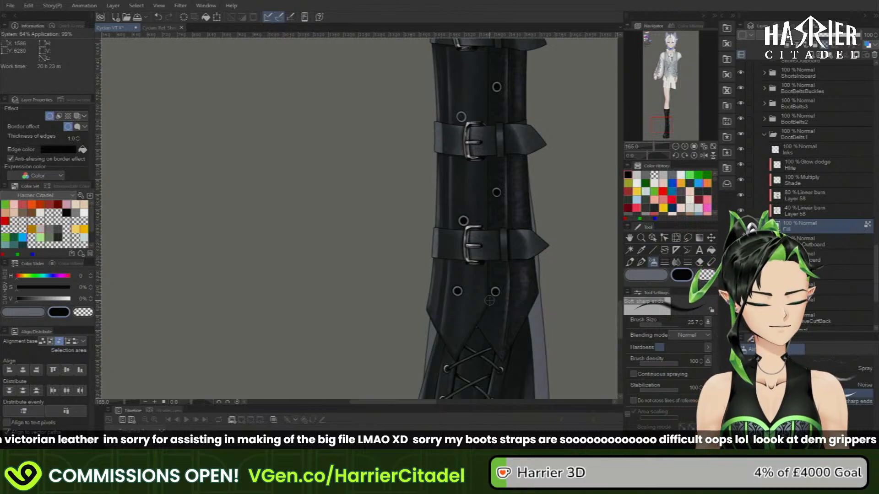
- Draw small black punch holes beside the buckles on the boot belts with the INKS 2 pen at size 7.0
key(p)
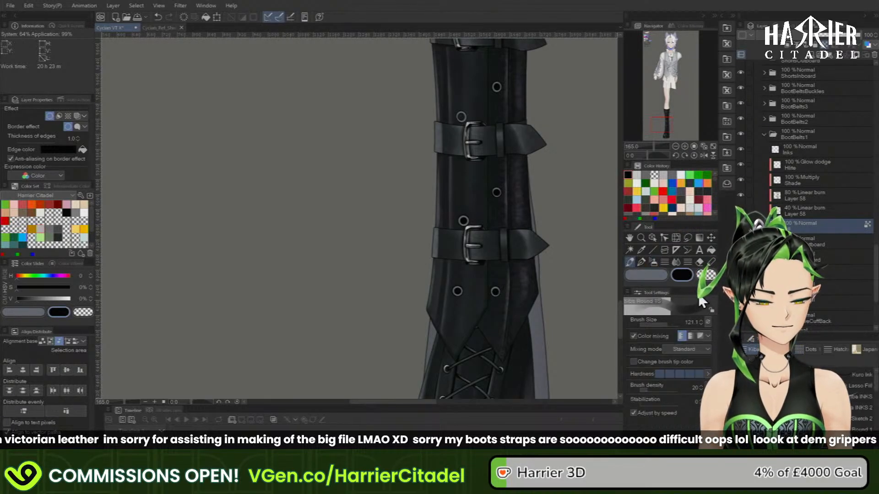
click(854, 409)
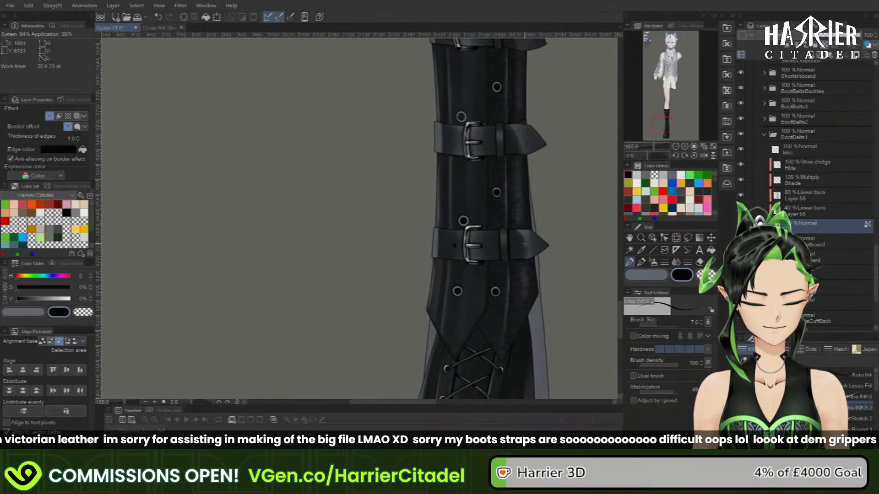
key(ctrl+z)
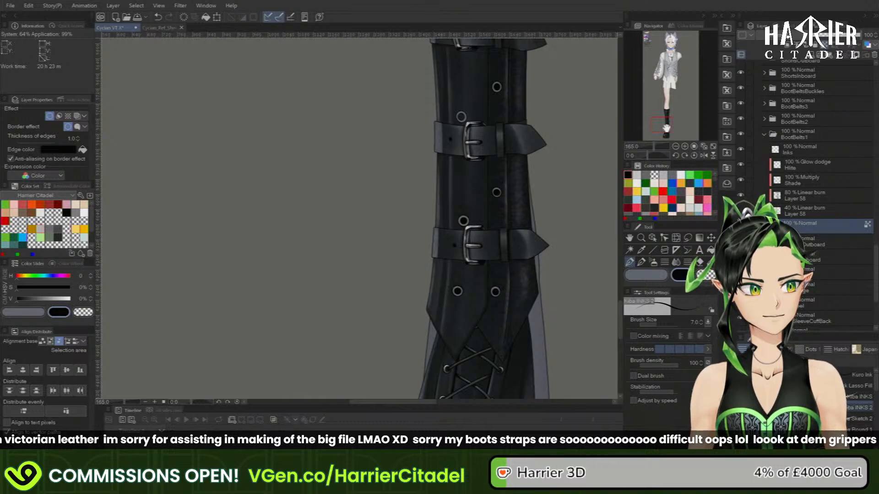
drag(666, 130, 666, 118)
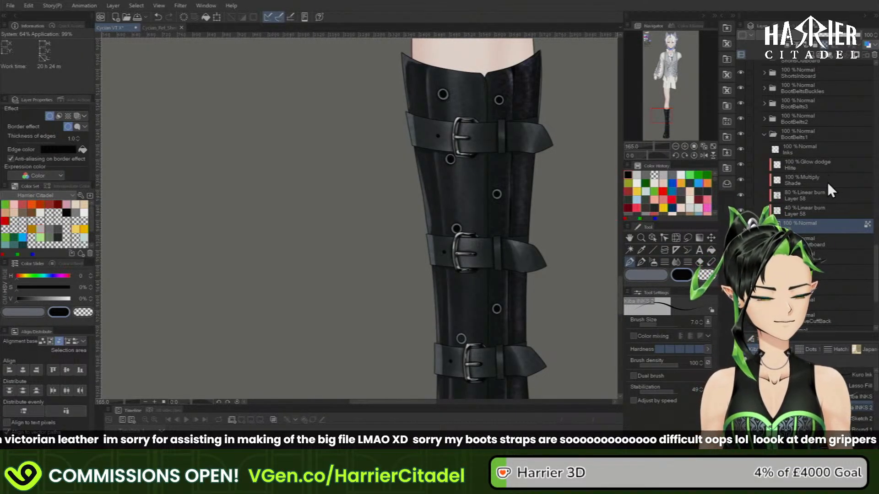
- Touch up the belt shading on the 80% linear burn Layer 58 in BootBelts1 with transparent colour at brush size 12.6
click(820, 197)
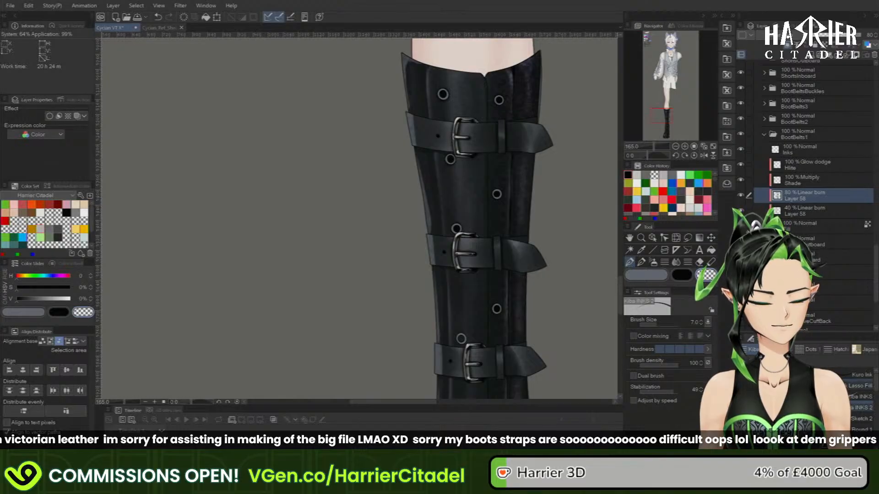
click(823, 440)
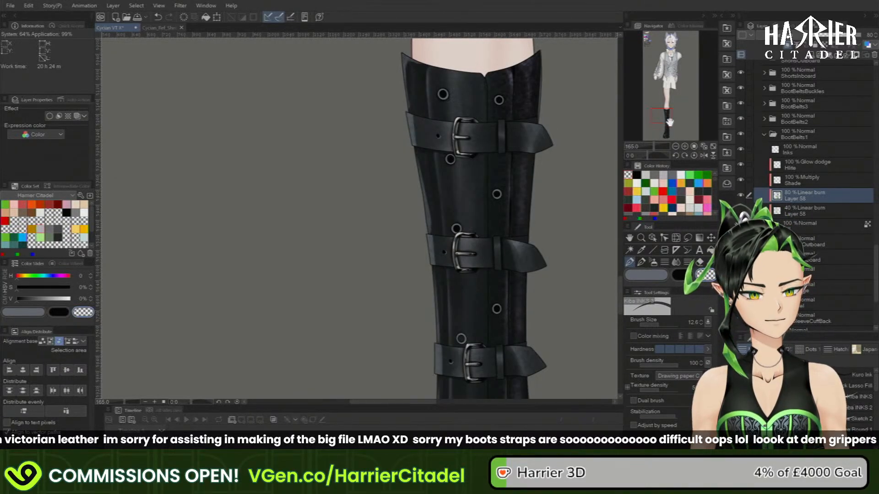
drag(666, 123, 667, 130)
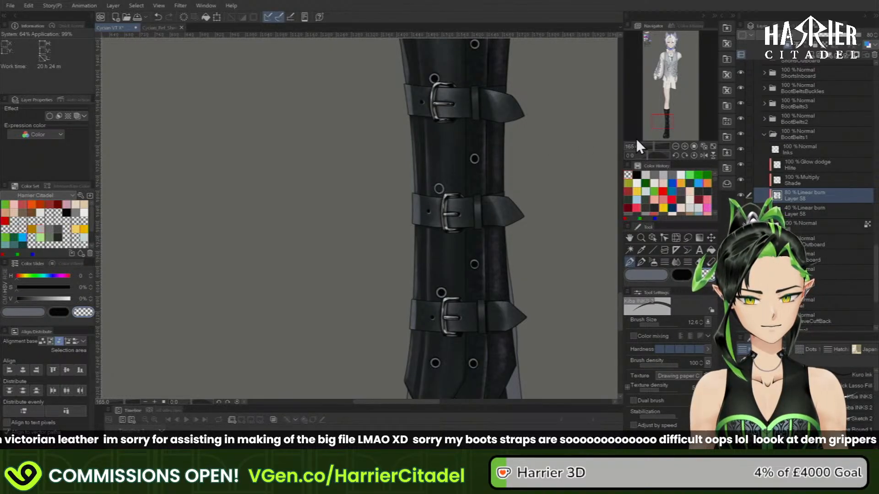
drag(663, 120, 663, 114)
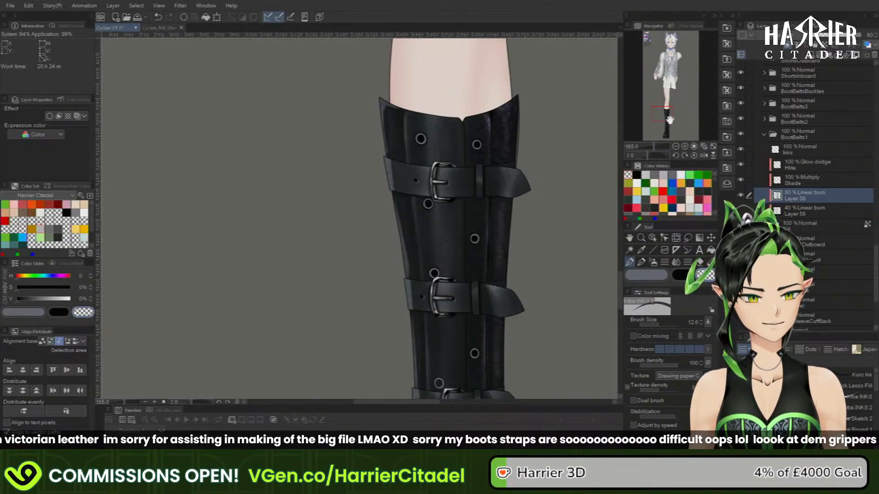
drag(670, 120, 669, 125)
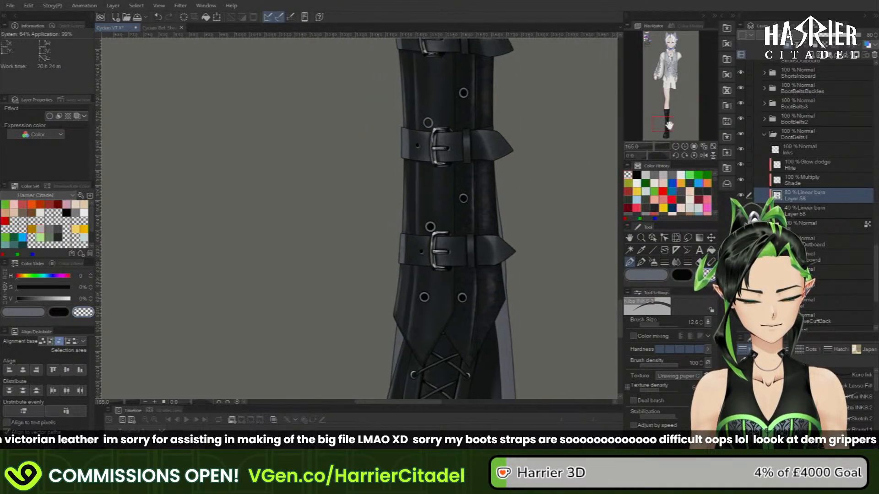
click(676, 147)
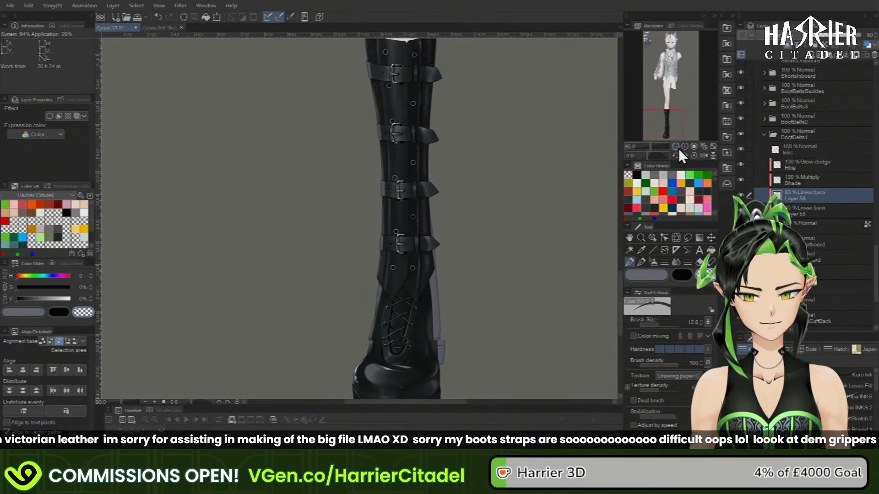
click(675, 147)
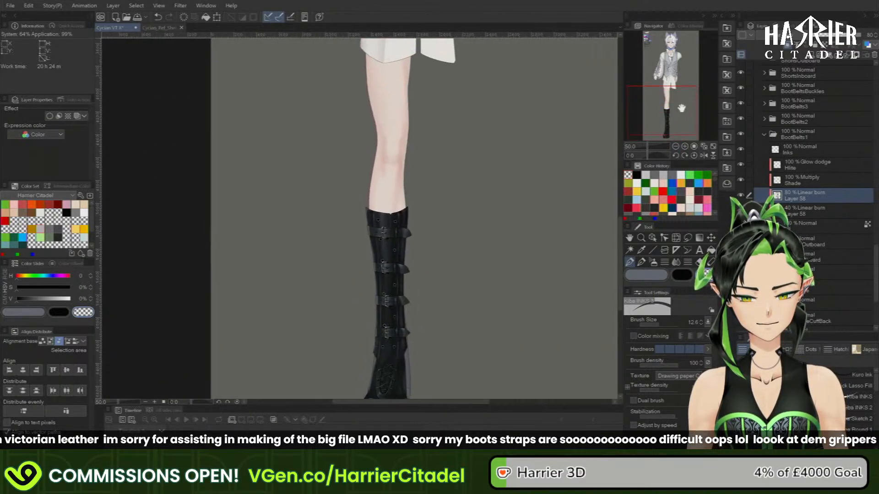
drag(682, 108, 683, 110)
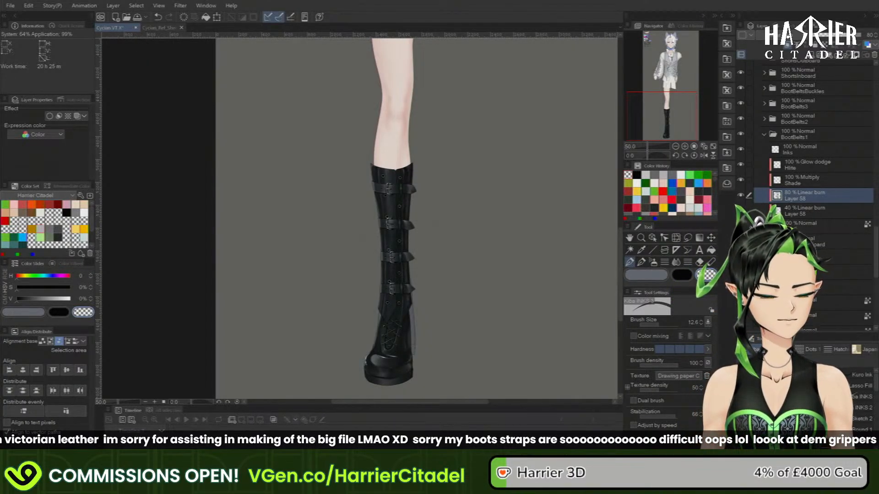
- Move the upper two Layer 55 layers out of BootBridge to just below BootBelts1, and delete the Layer 55 remaining in BootBridge
click(818, 302)
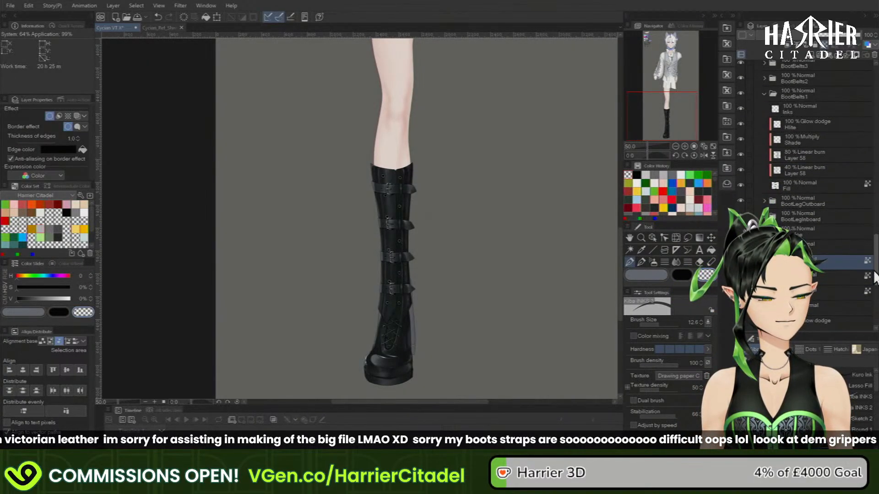
scroll(818, 297, down, 2)
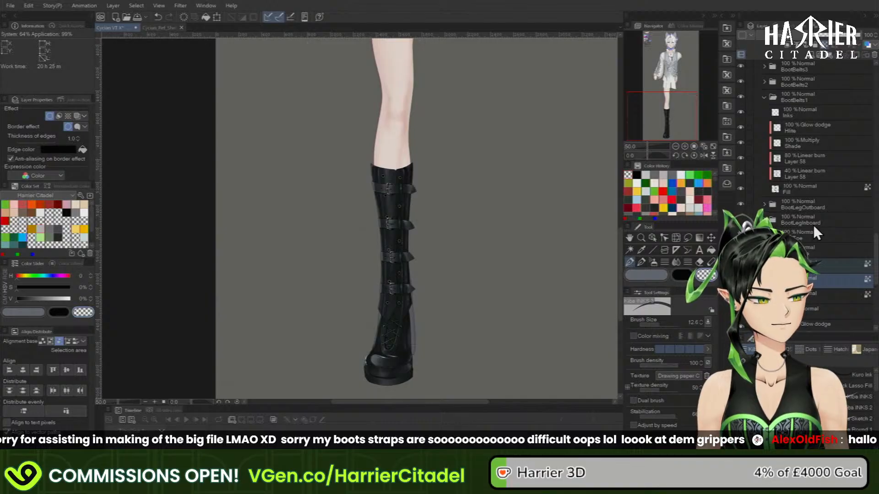
click(764, 97)
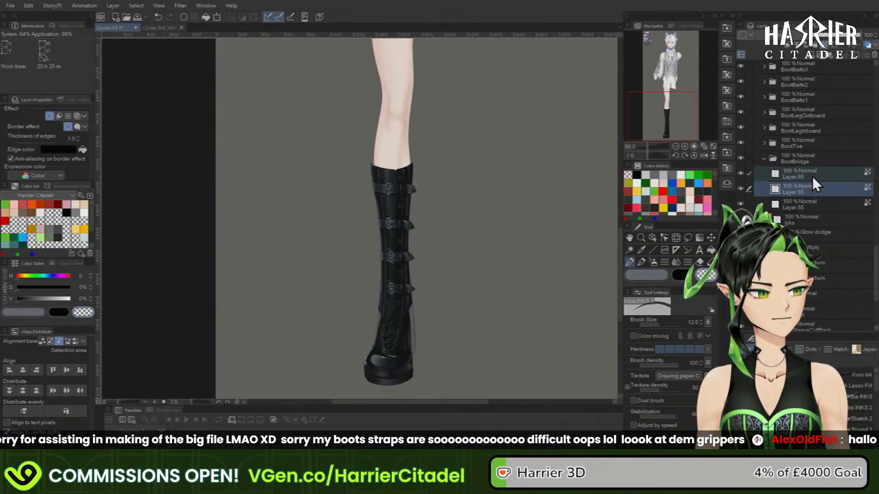
drag(812, 177, 809, 110)
click(822, 204)
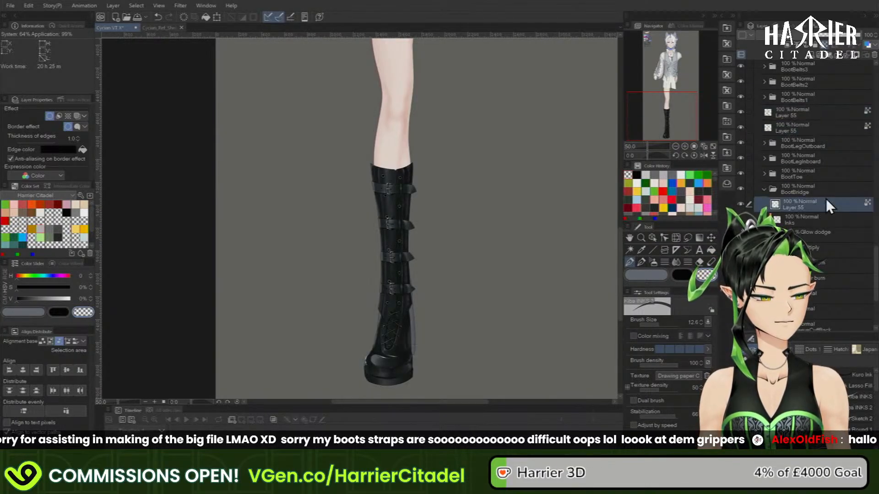
click(872, 55)
- Group the two Layer 55 layers below BootBelts1 into a new folder named BootLaces
click(809, 124)
ctrl+click(814, 110)
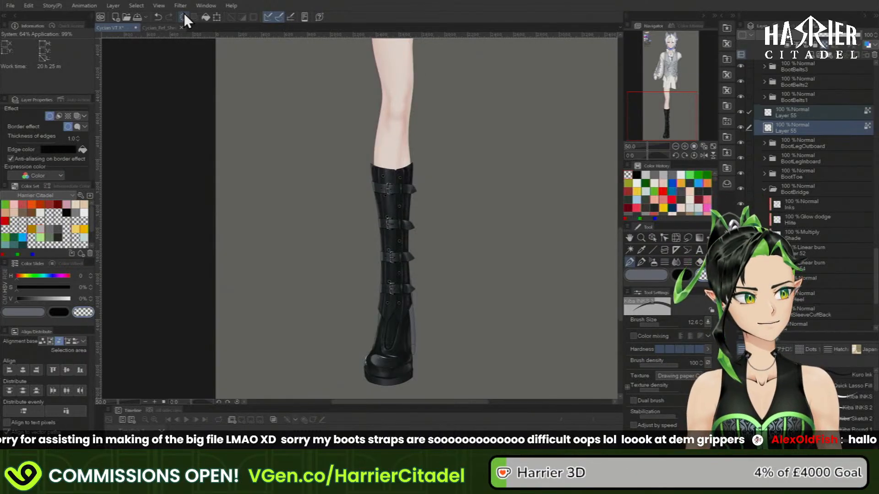
click(828, 51)
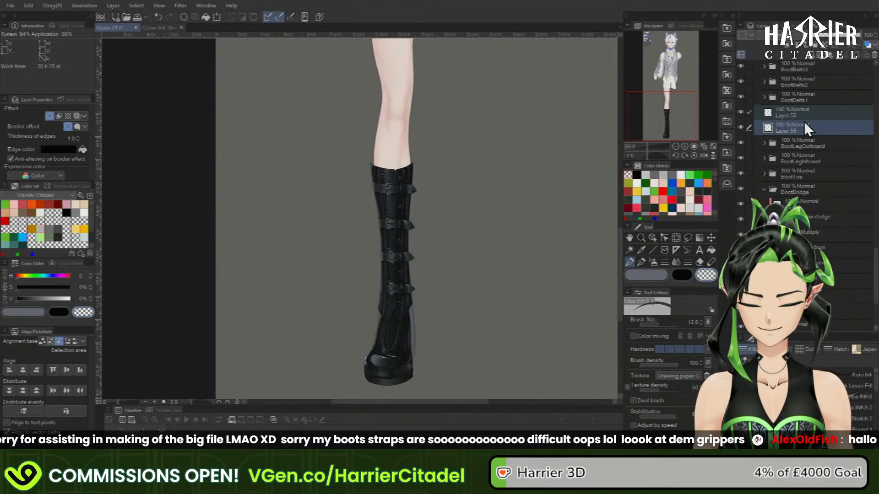
double_click(804, 115)
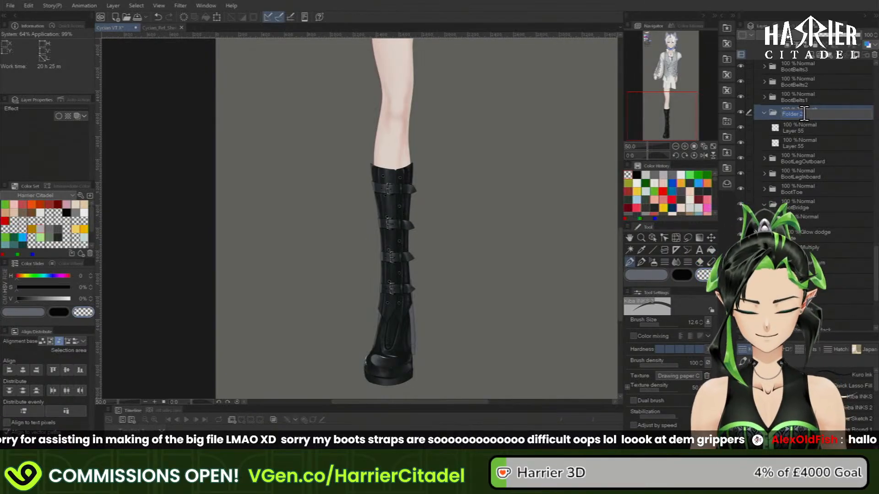
text(BootLaces)
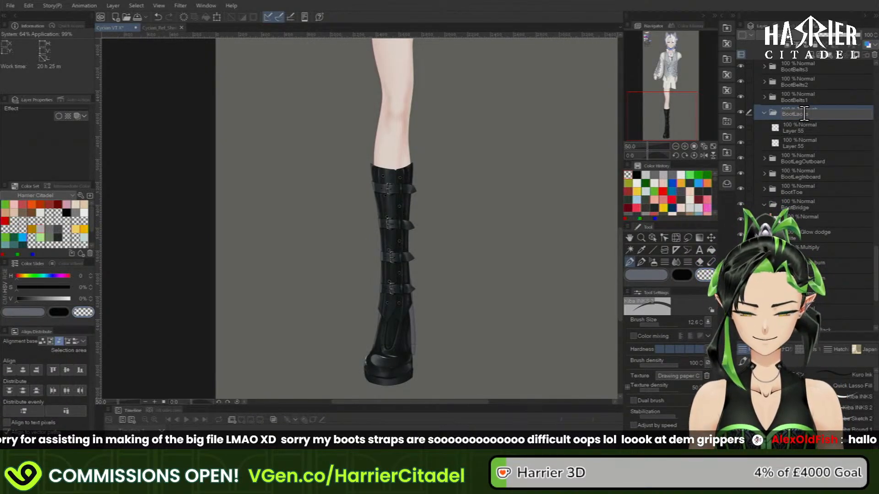
key(Return)
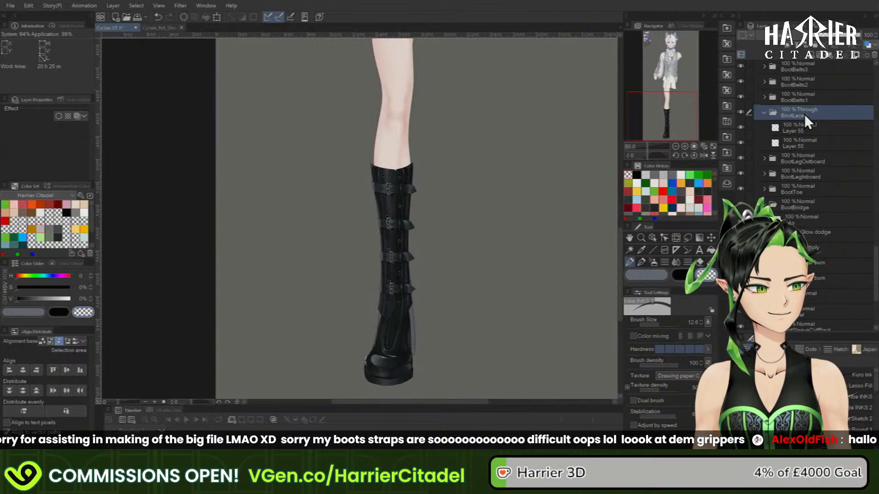
- Draw a straight grey lace between the two eyelets below the lowest belt on the lower BootLaces layer, using the Hard Round pen at size 8.0
click(813, 142)
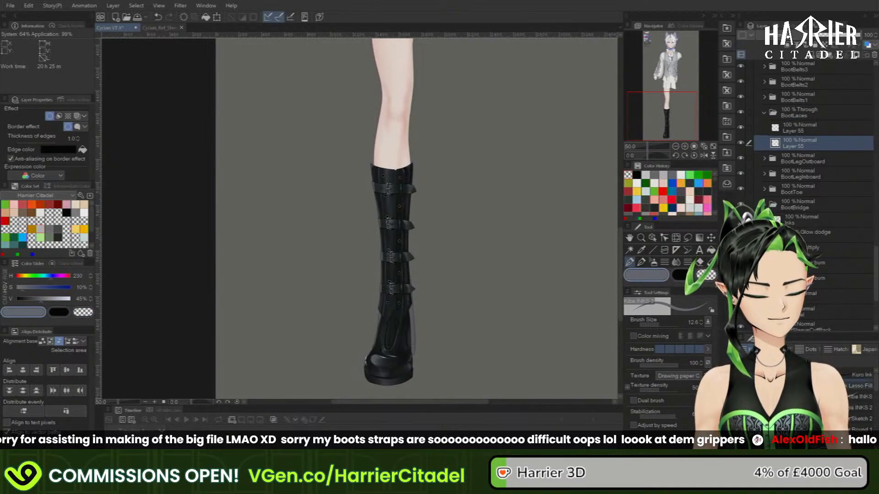
click(642, 262)
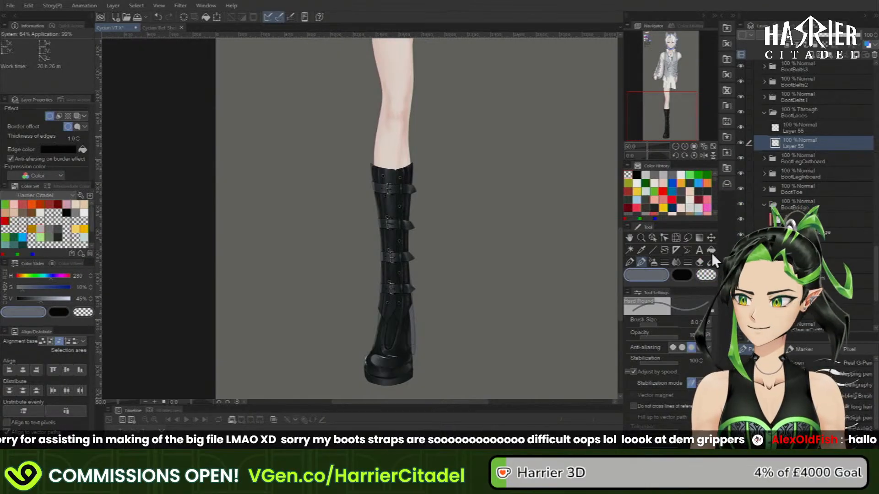
scroll(387, 319, up, 6)
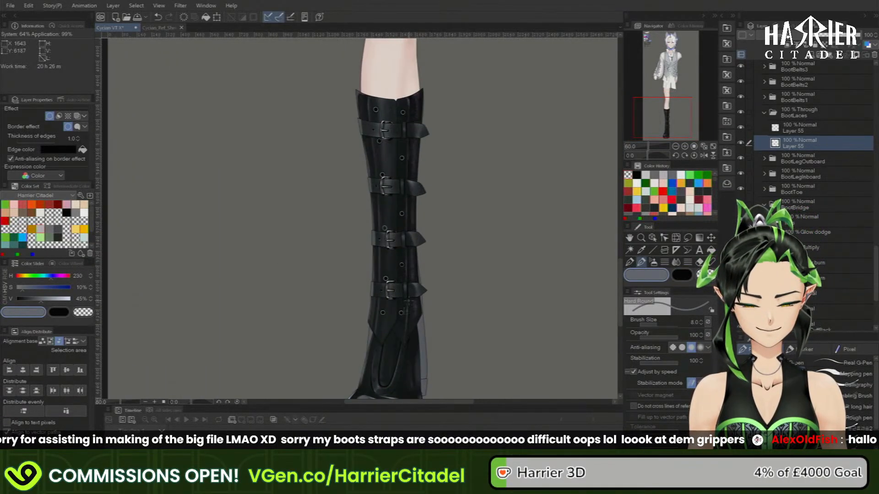
scroll(388, 319, up, 5)
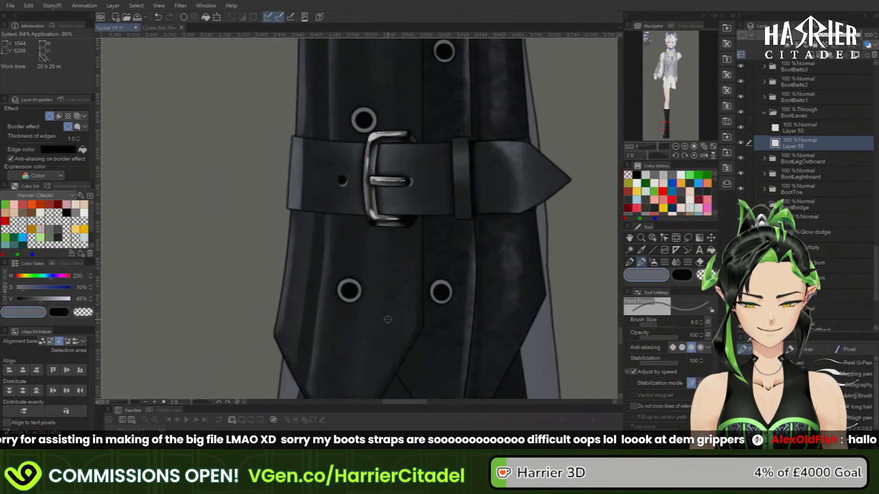
drag(350, 291, 439, 292)
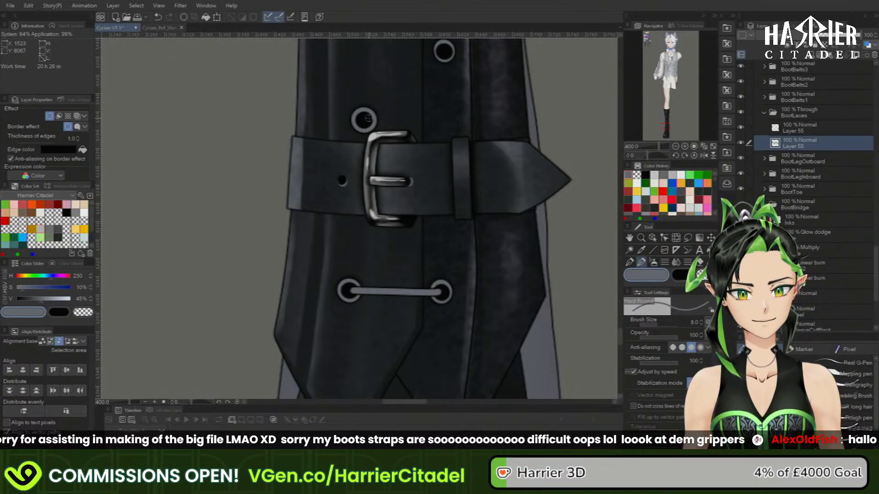
- Draw a diagonal grey lace between the two eyelets just above the lowest belt, redoing the stroke for better placement
drag(366, 119, 442, 54)
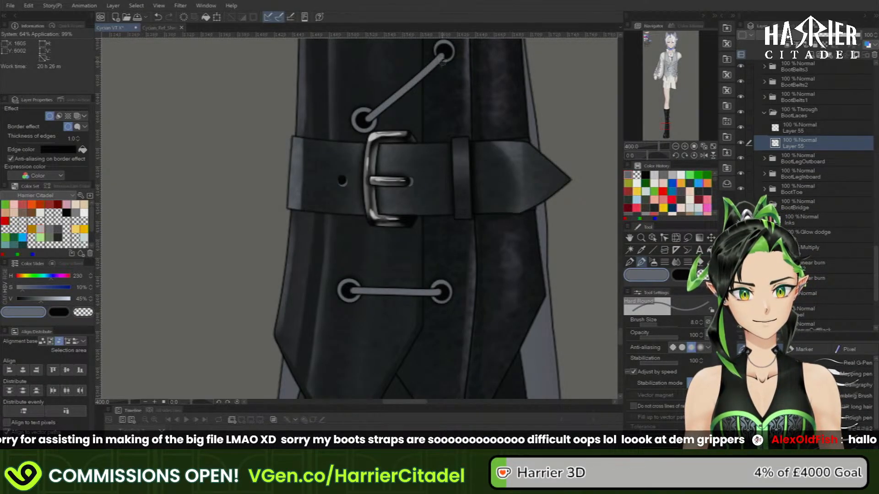
key(ctrl+z)
drag(368, 118, 441, 53)
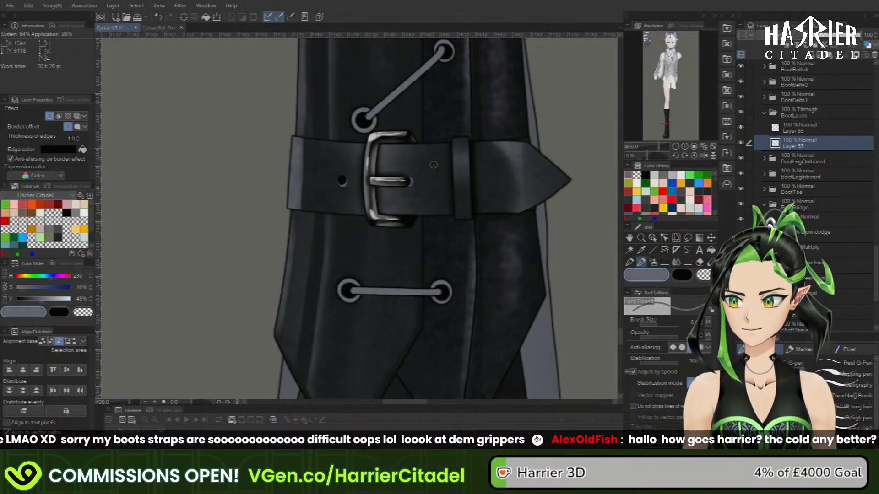
key(c)
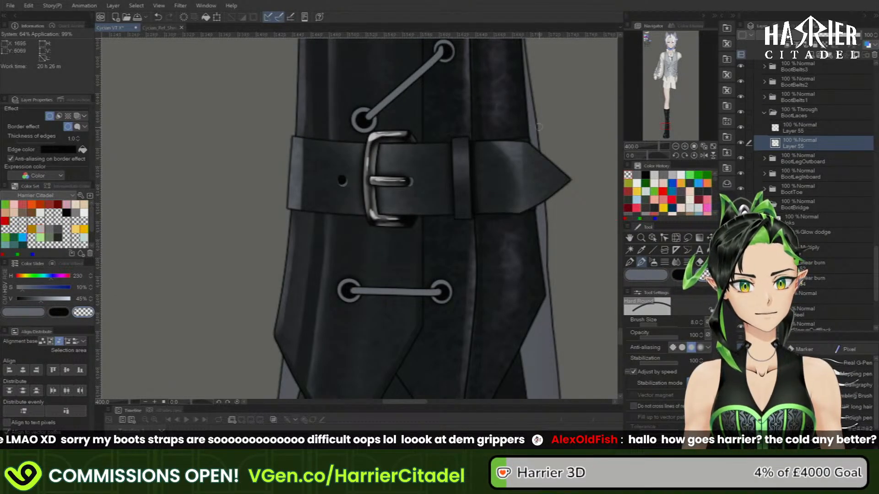
key(ctrl+z)
- Draw a diagonal grey lace between the two eyelets above the third belt and trim its lower end inside the eyelet with transparent colour
drag(671, 130, 674, 114)
click(678, 148)
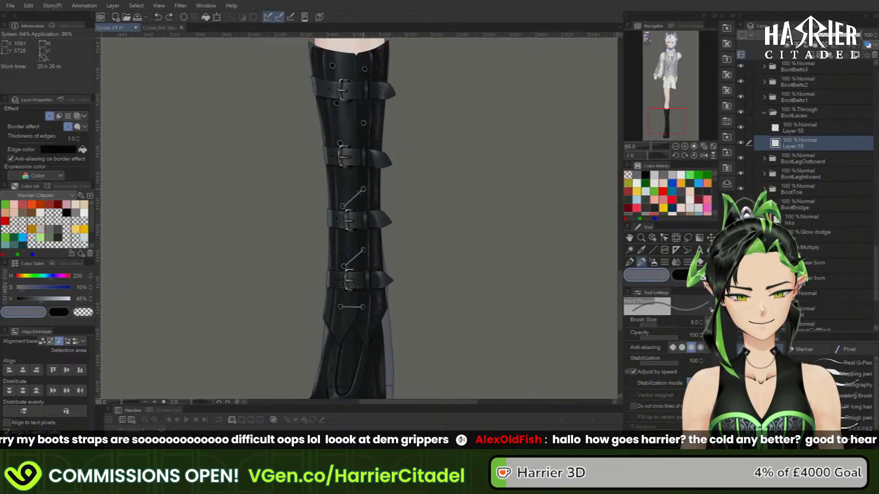
drag(361, 191, 363, 189)
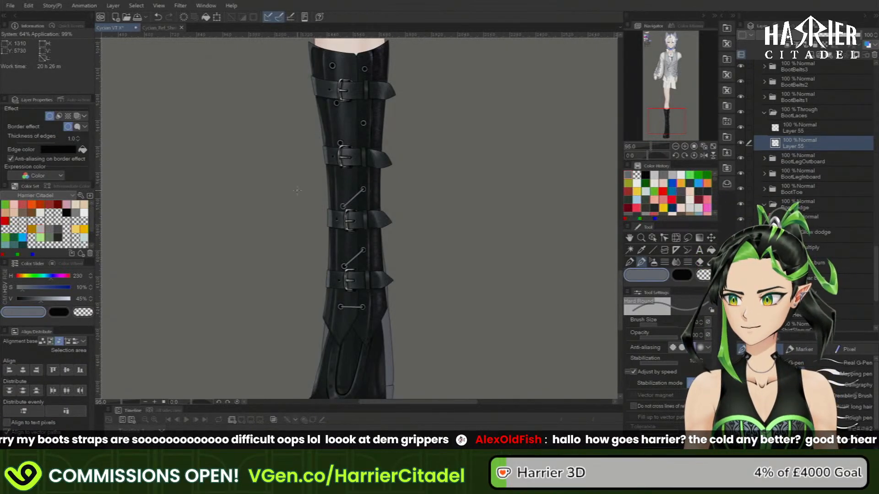
scroll(311, 189, up, 8)
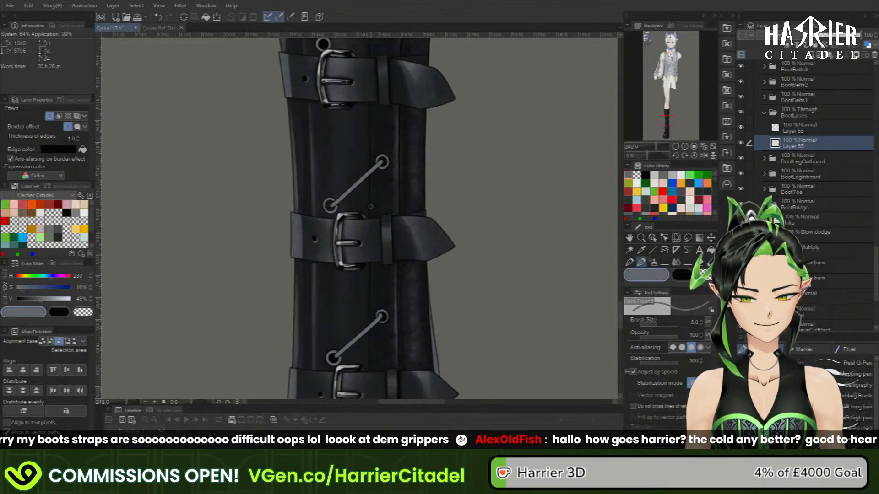
key(ctrl+z)
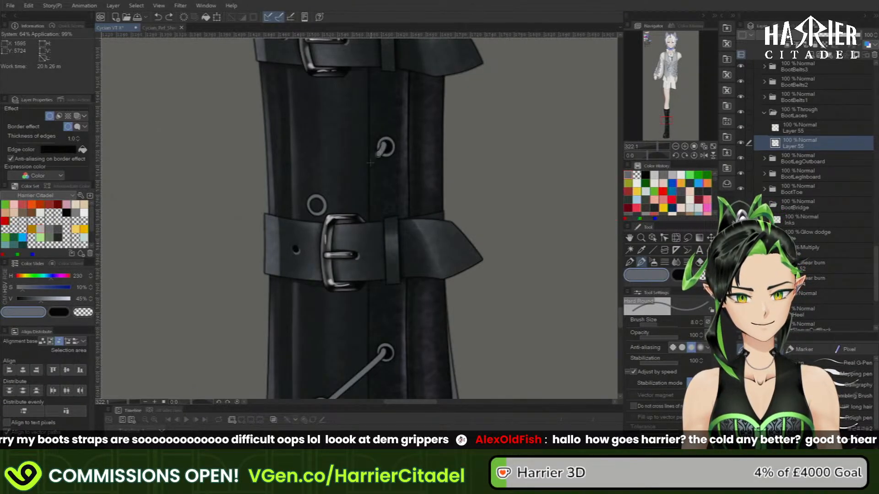
key(ctrl+z)
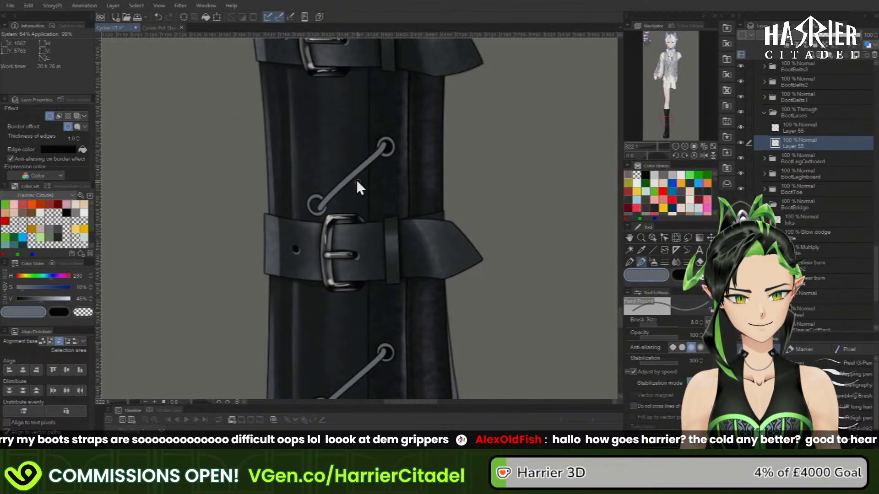
key(ctrl+z)
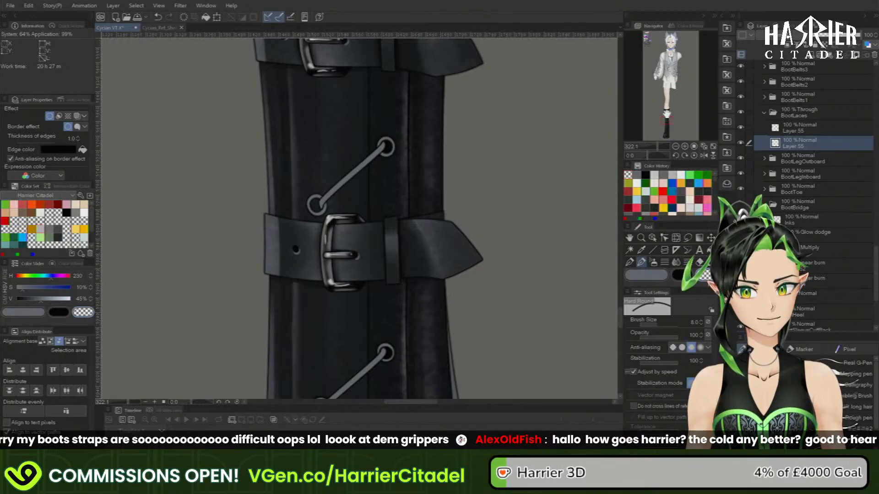
- Draw a grey diagonal lace between the two eyelets just above the second belt and trim its end at the lower eyelet
drag(666, 114, 666, 114)
click(654, 275)
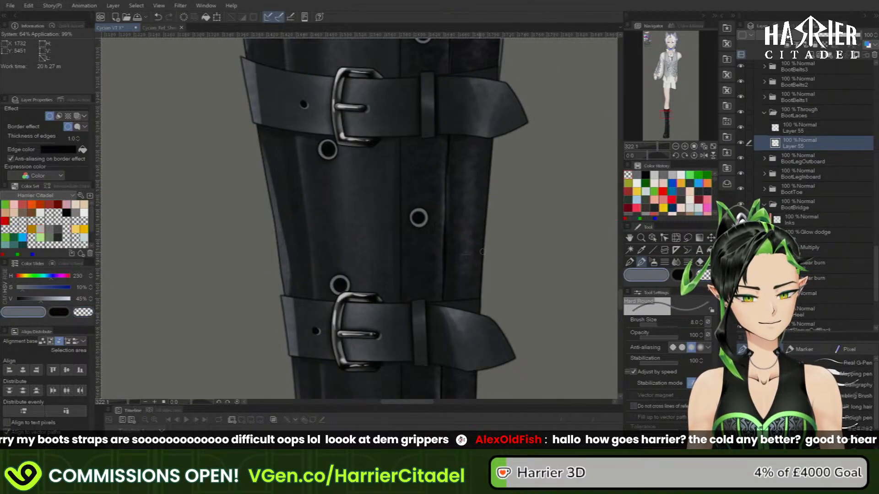
mouse_move(355, 270)
mouse_down()
mouse_move(417, 217)
mouse_move(354, 272)
mouse_up()
key(ctrl+z)
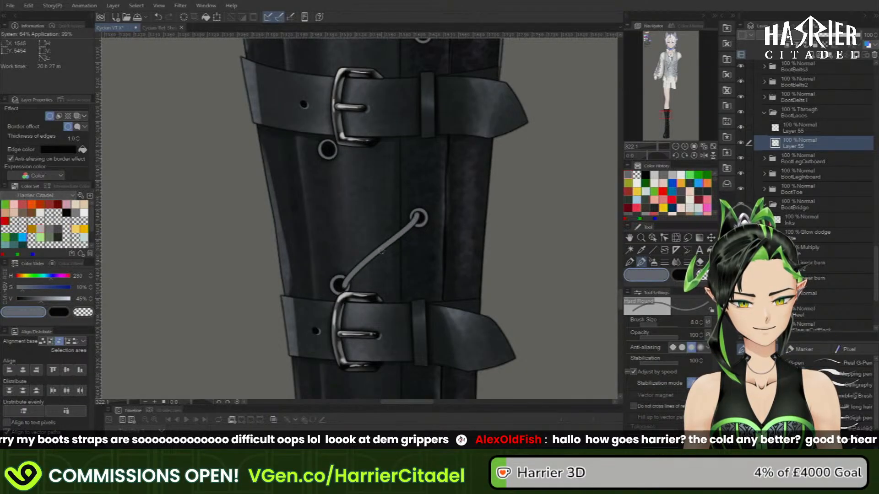
key(ctrl+z)
drag(417, 218, 343, 283)
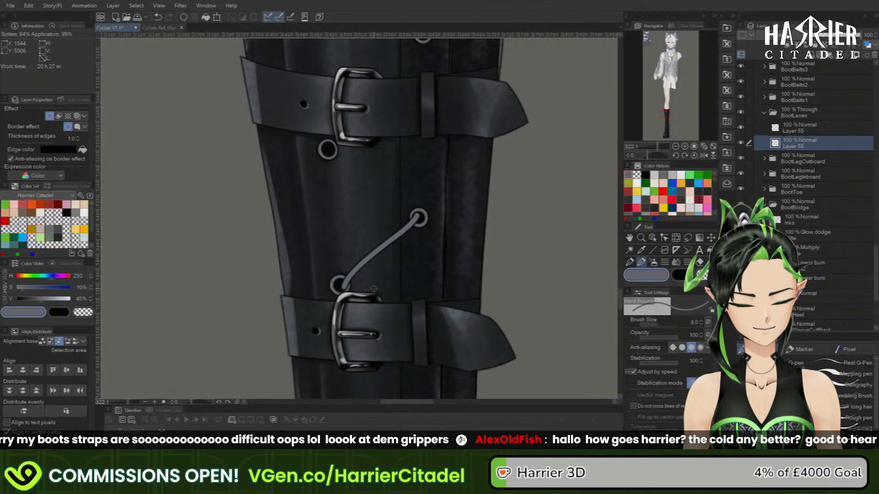
key(ctrl+z)
drag(417, 218, 341, 284)
key(ctrl+z)
drag(417, 218, 341, 285)
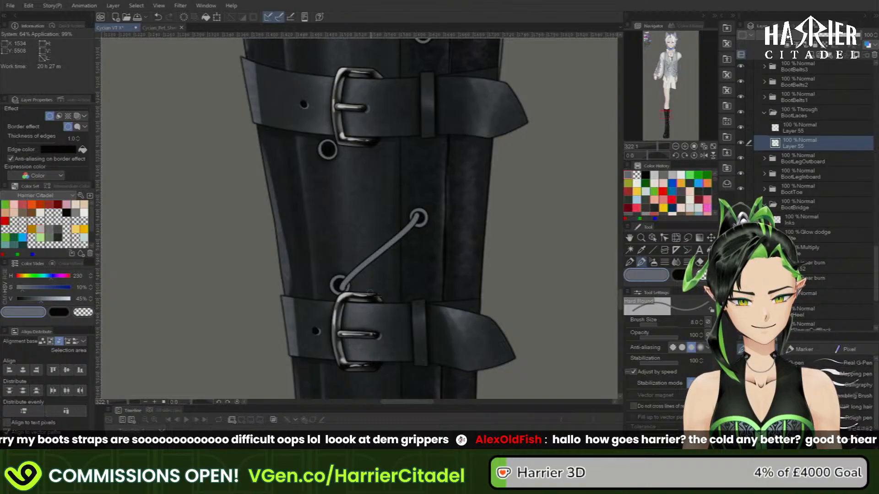
click(703, 275)
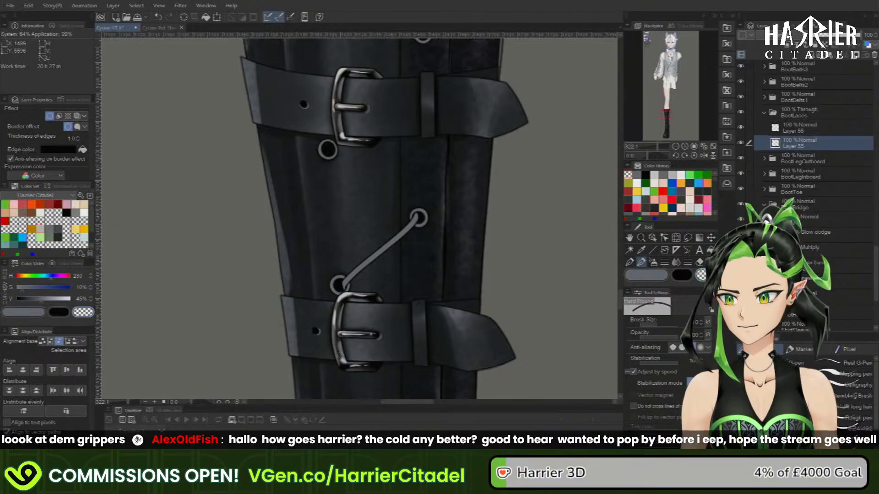
click(636, 277)
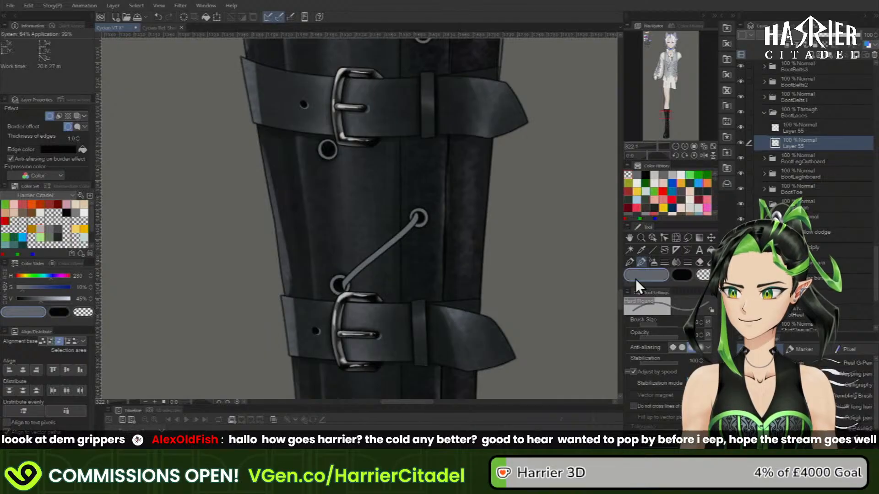
- Examine the lacing along the whole boot, from the top eyelets down to the ankle
click(671, 114)
drag(671, 110, 666, 114)
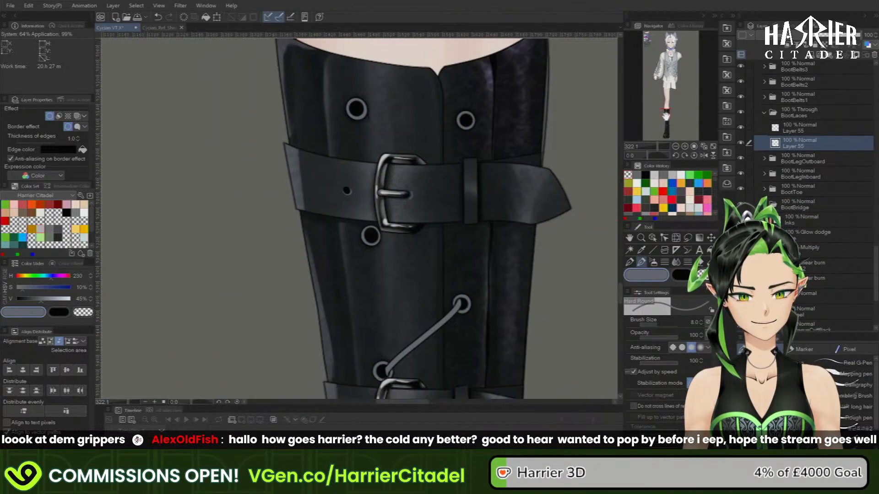
click(676, 146)
click(678, 146)
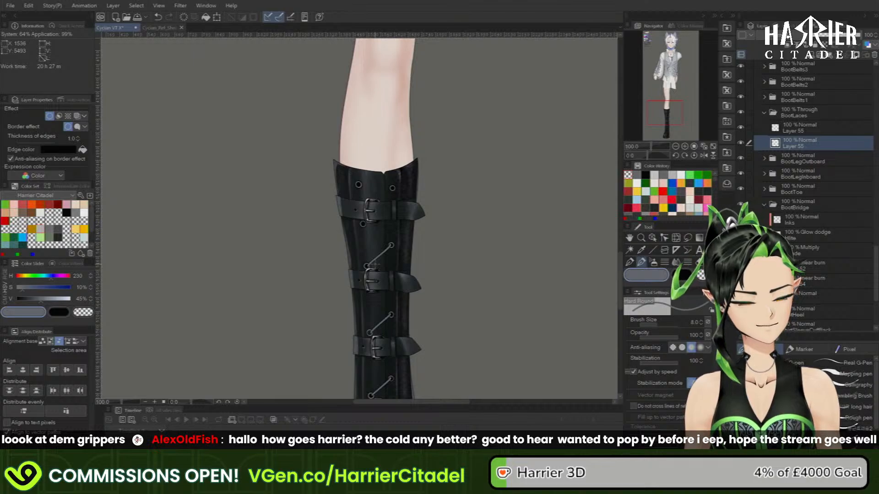
scroll(380, 140, down, 3)
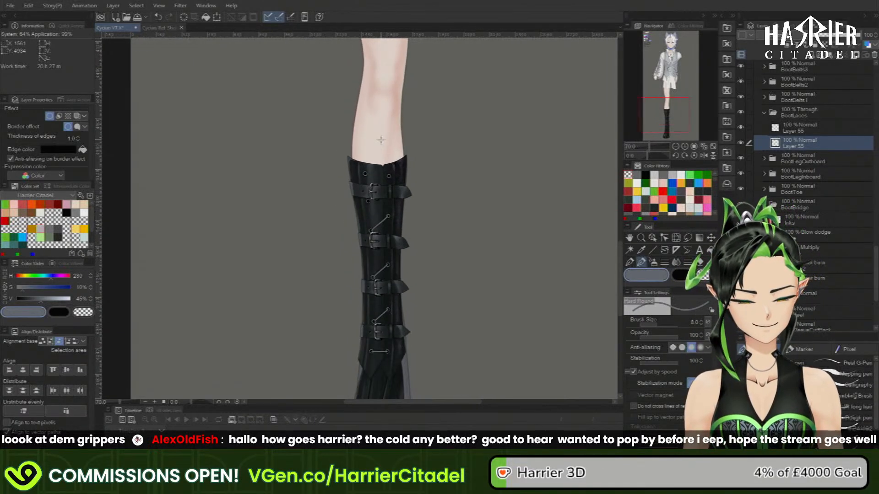
scroll(380, 139, up, 3)
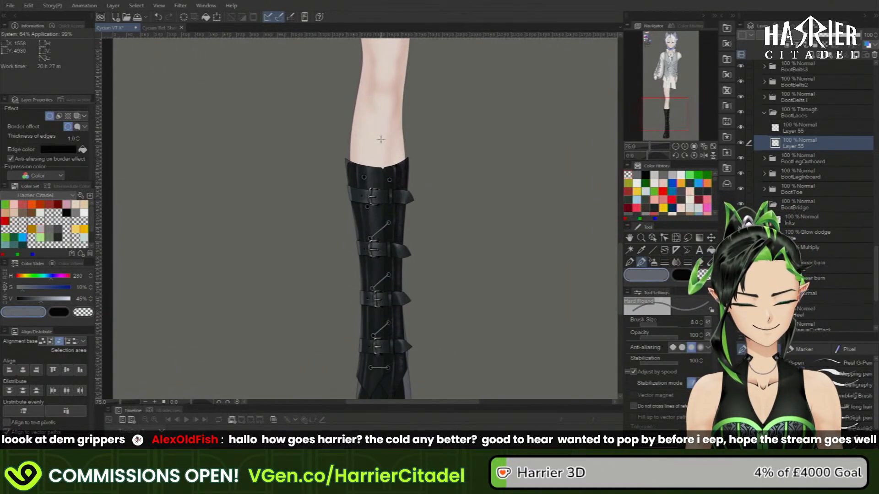
scroll(381, 164, up, 3)
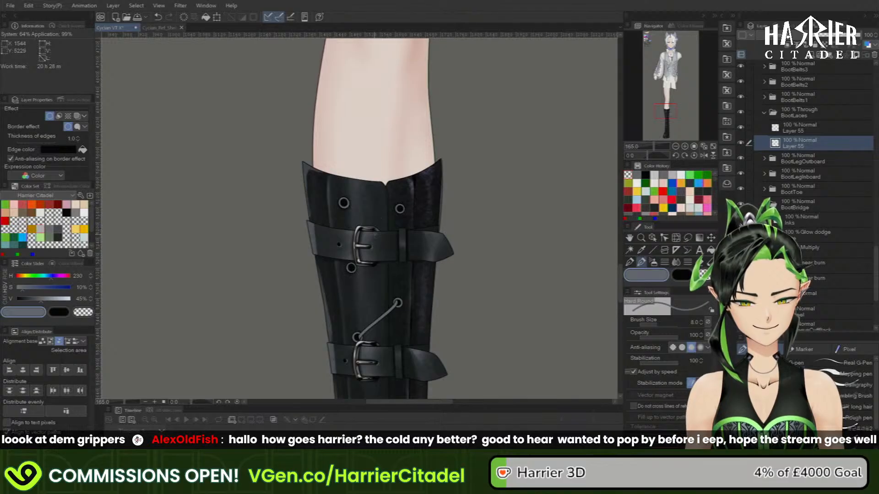
scroll(374, 234, up, 1)
scroll(368, 185, down, 7)
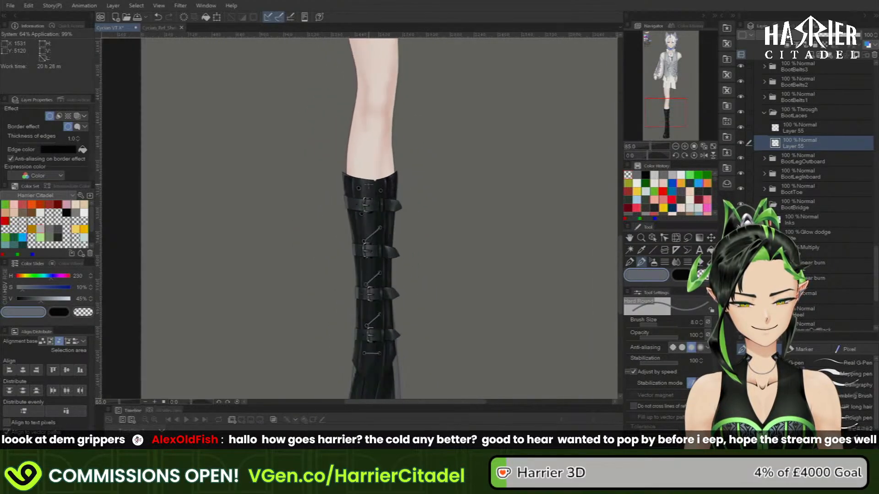
scroll(379, 273, up, 4)
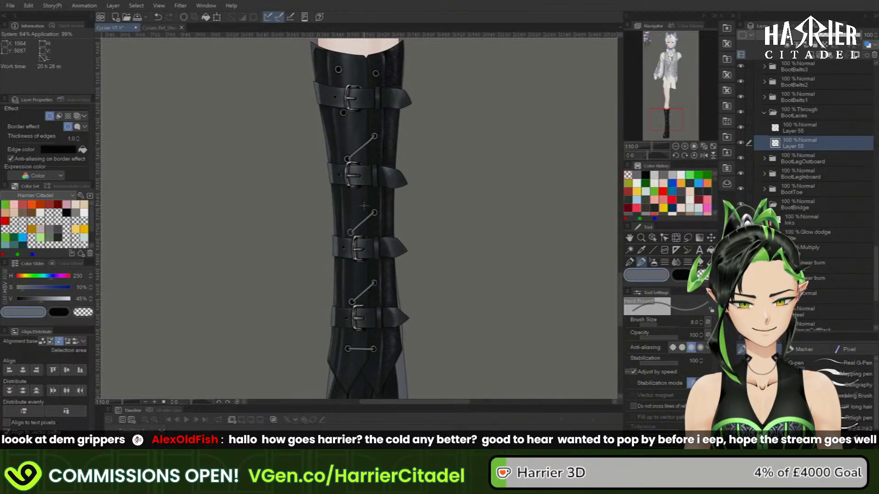
- Try to draw a horizontal lace from the boot's top left eyelet towards the top right one
scroll(364, 149, up, 4)
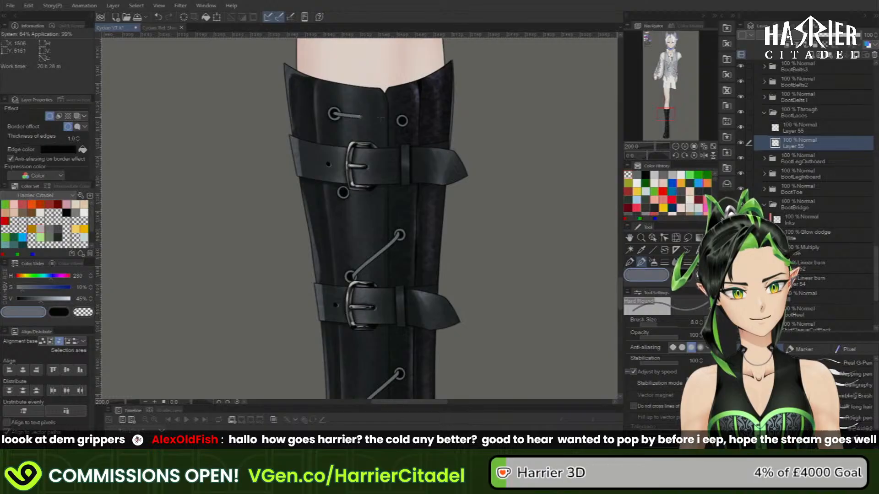
key(ctrl+z)
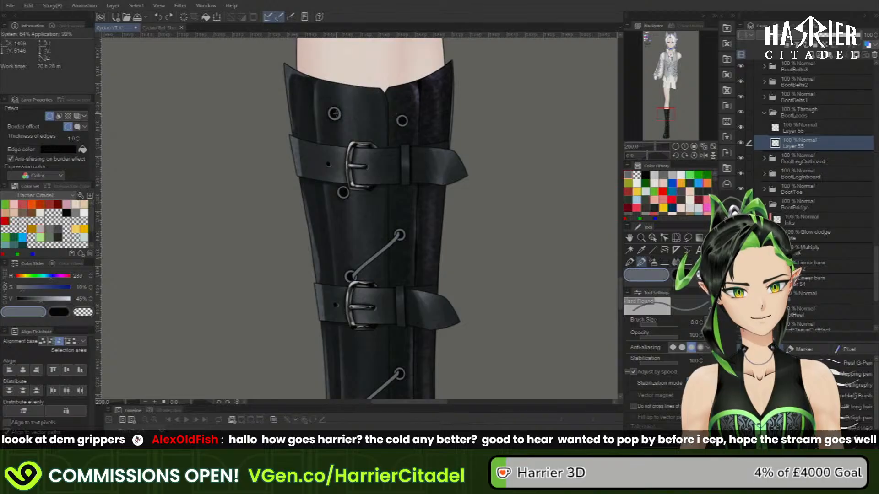
key(ctrl+z)
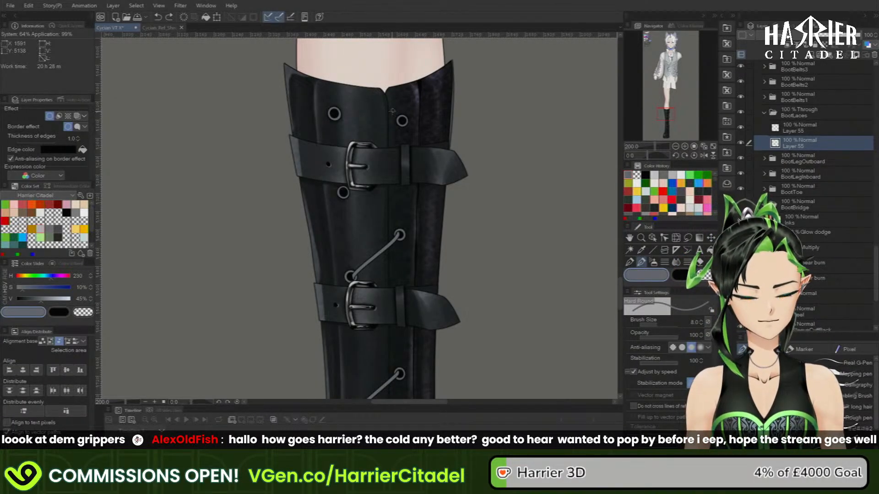
- Draw a diagonal lace from the boot's top right eyelet, behind the top belt, to the left eyelet below it
mouse_move(667, 116)
mouse_down()
mouse_move(666, 137)
mouse_move(670, 130)
mouse_up()
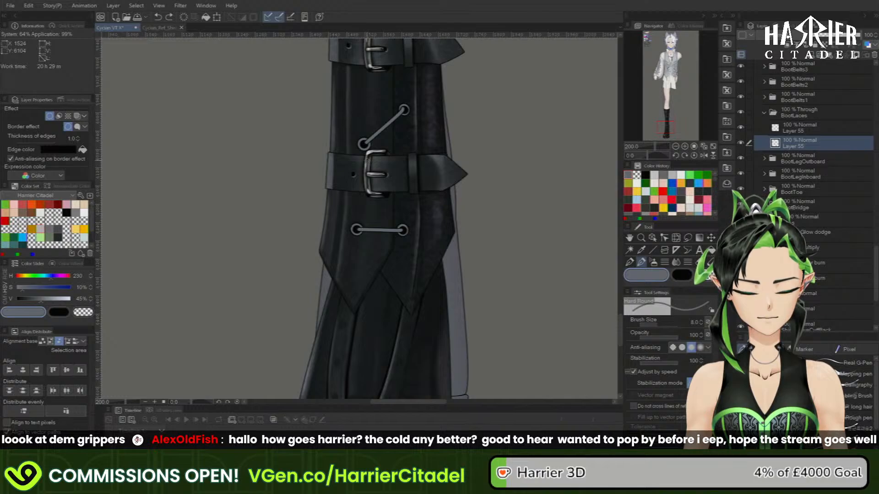
drag(666, 130, 666, 114)
drag(376, 202, 433, 132)
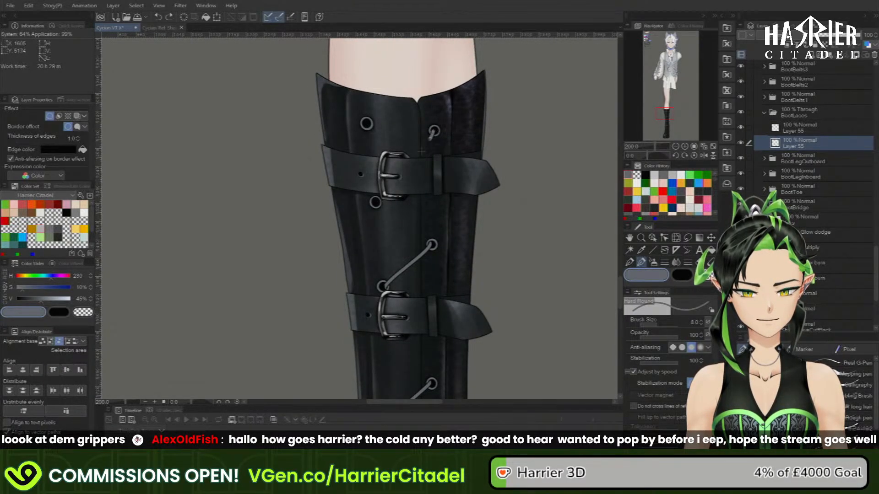
key(ctrl+z)
drag(378, 200, 376, 202)
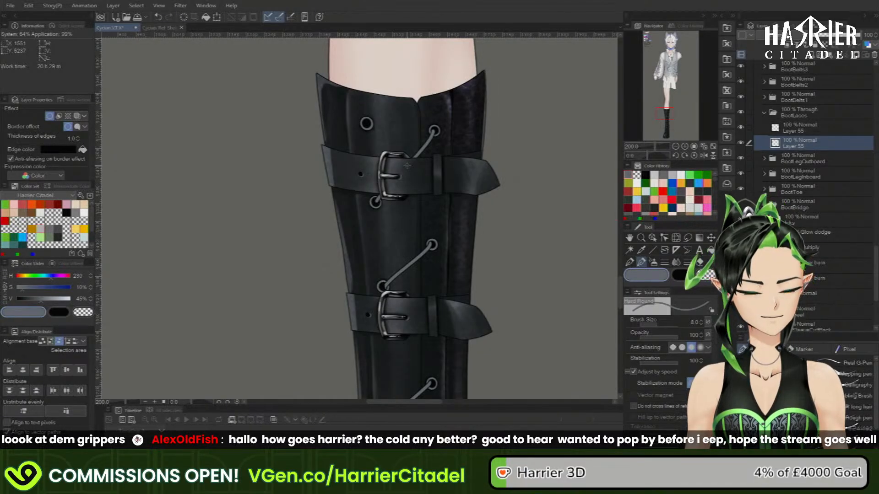
- Clean up the top diagonal lace's ends inside both eyelets, erasing with the transparent colour and repainting in grey
click(705, 273)
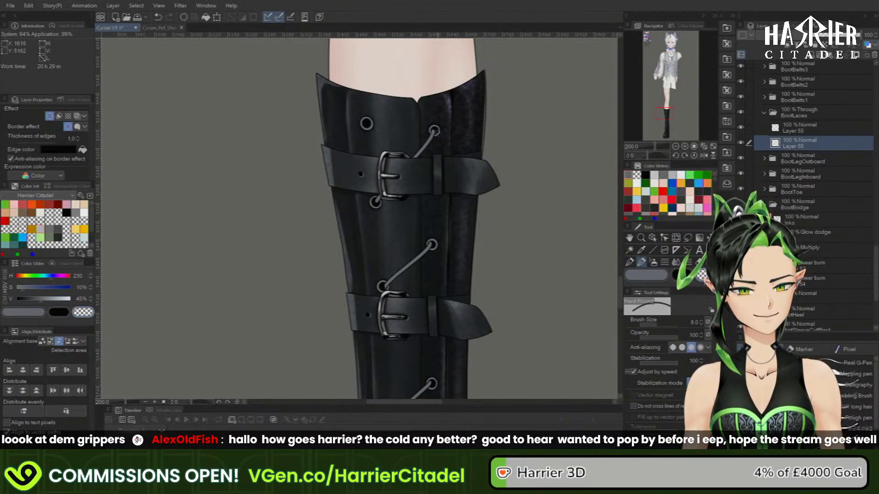
drag(436, 134, 433, 130)
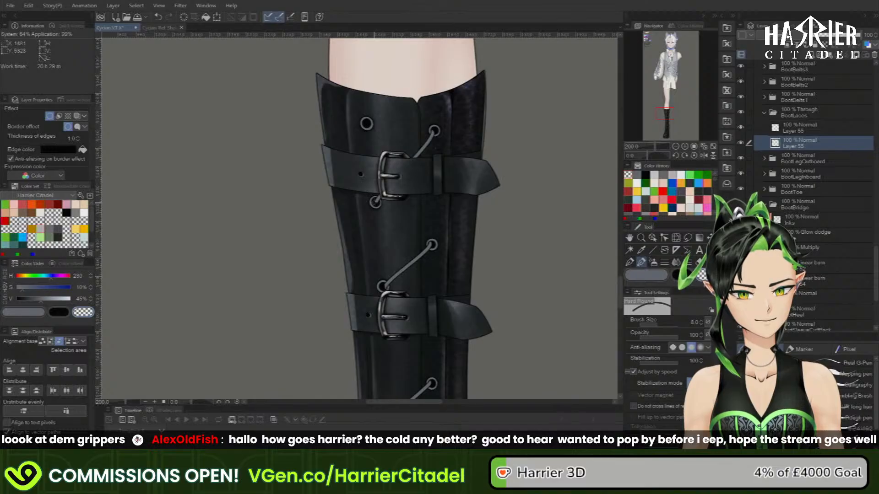
click(646, 275)
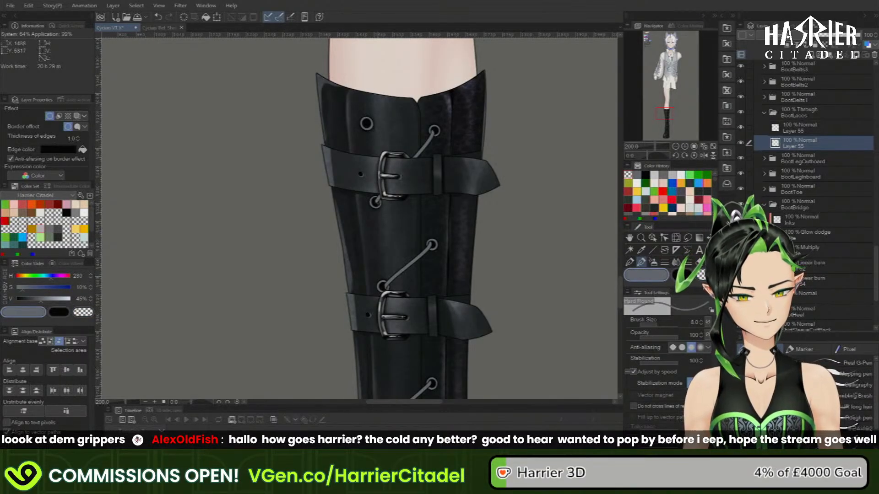
drag(379, 197, 376, 201)
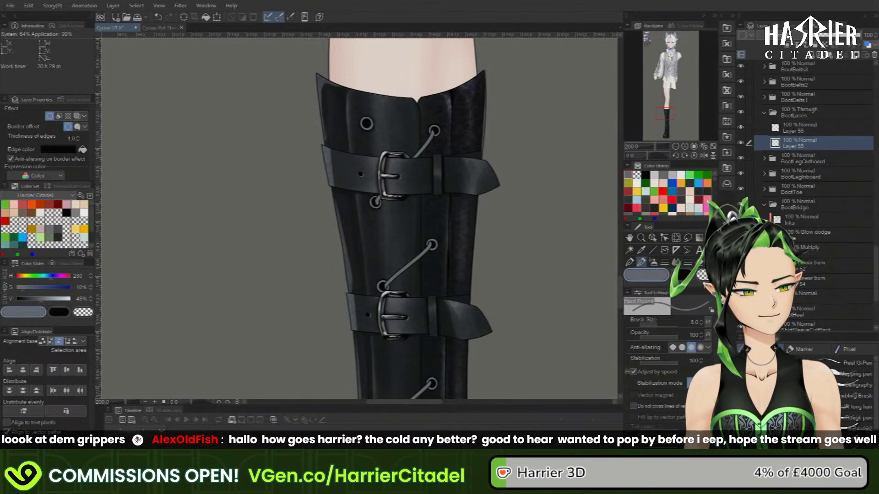
click(703, 275)
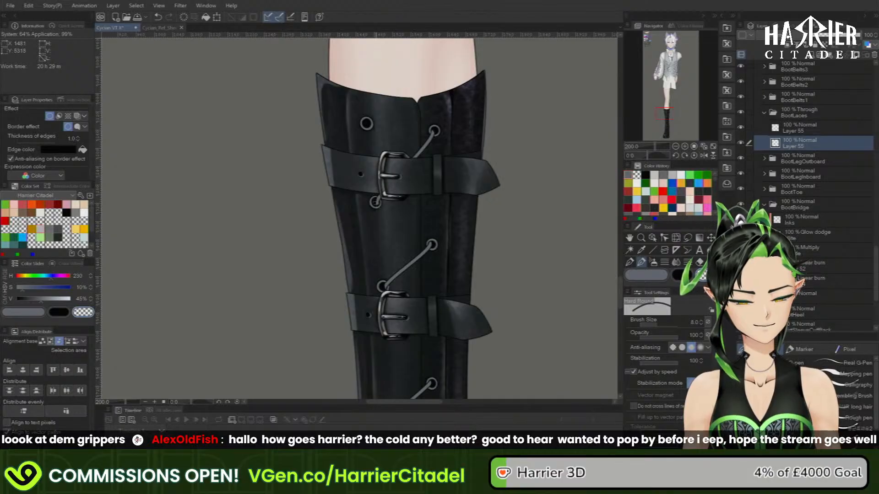
drag(380, 195, 377, 200)
key(ctrl+z)
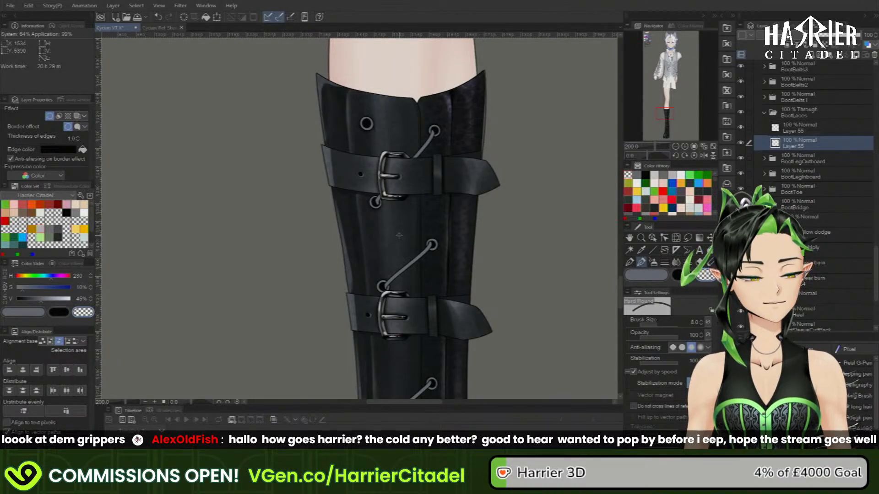
- Draw a vertical grey lace between the right eyelets above the third and fourth belts, passing behind the third belt
click(712, 146)
drag(697, 121, 685, 159)
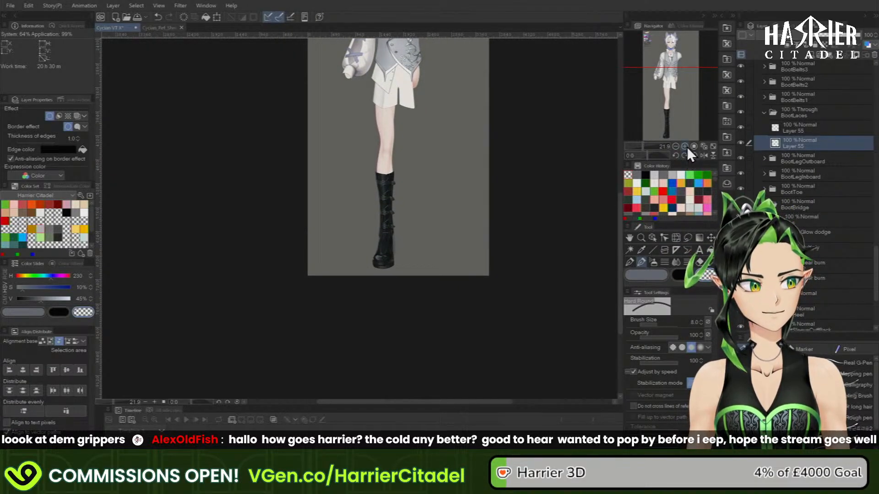
click(686, 146)
click(694, 147)
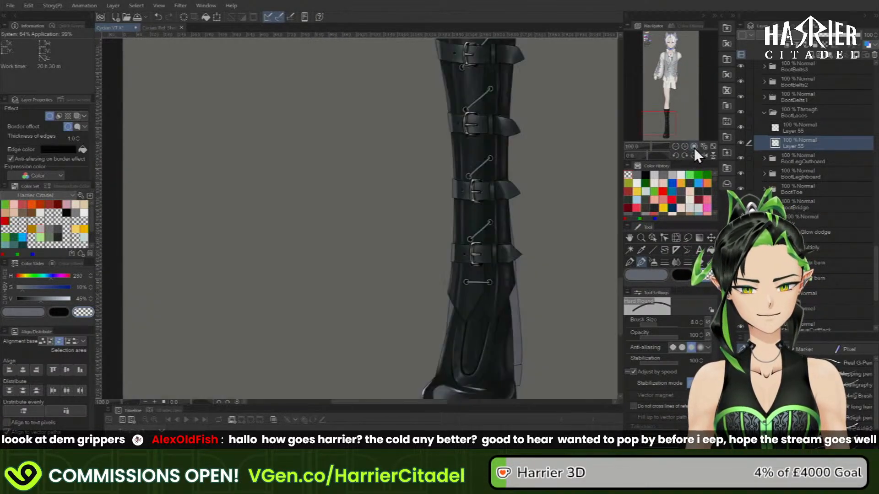
drag(668, 121, 673, 118)
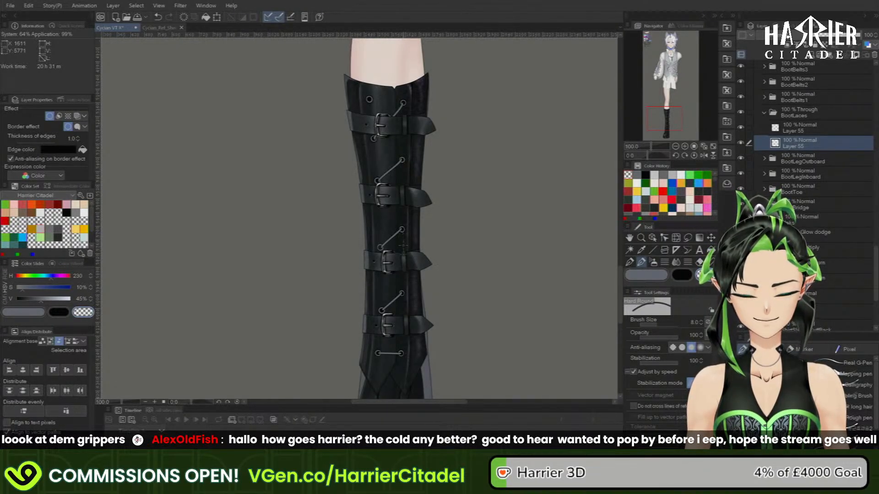
click(652, 277)
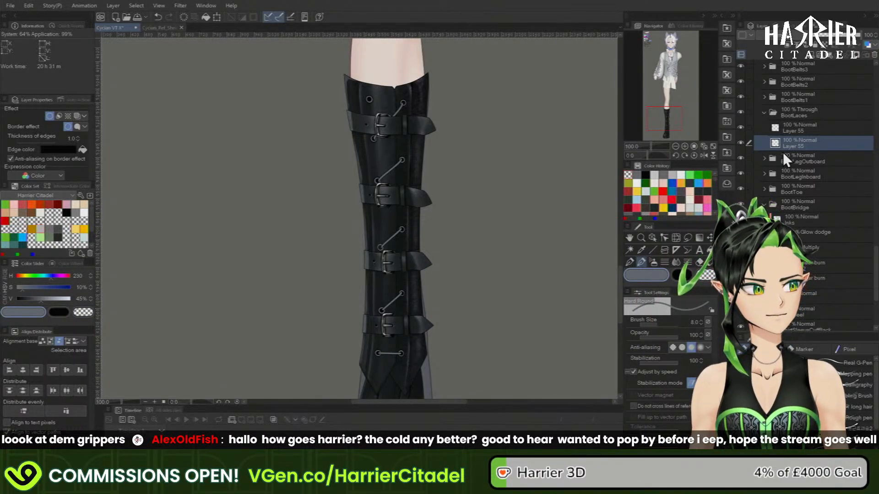
drag(804, 130, 805, 151)
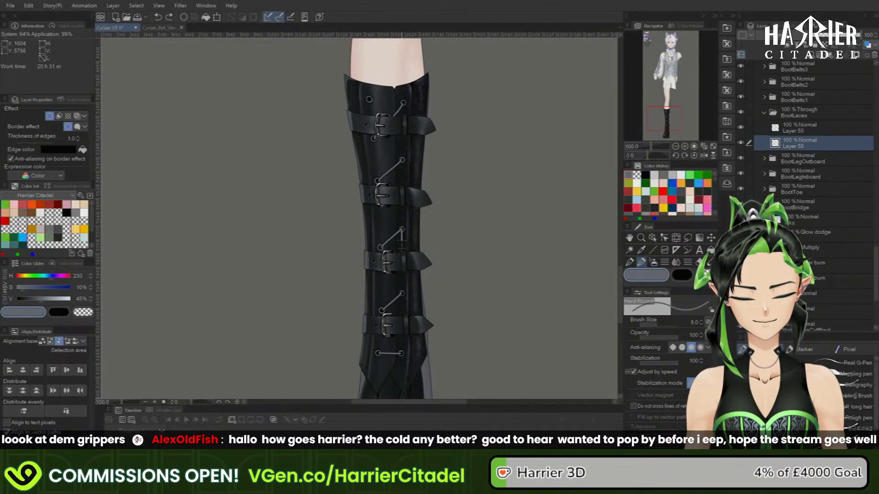
drag(401, 229, 401, 295)
key(ctrl+z)
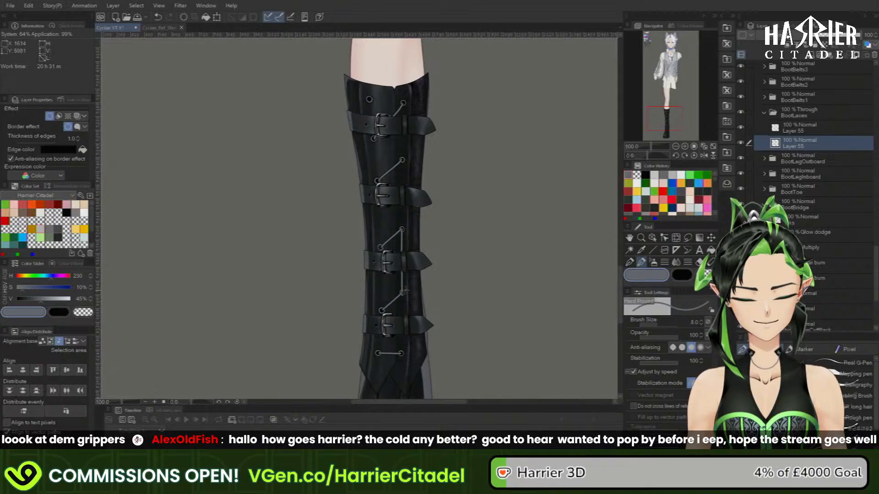
drag(402, 229, 402, 293)
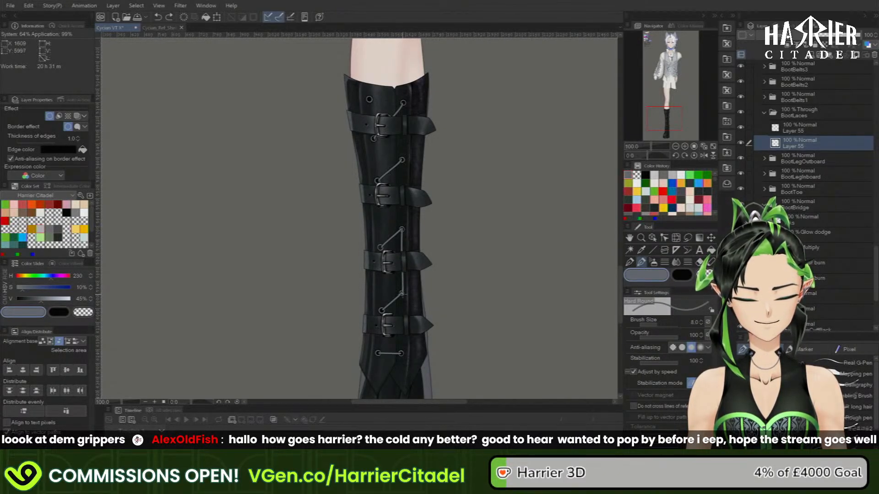
- Draw vertical laces linking the top eyelets to the next ones below on both sides, passing behind the top belt
key(ctrl+z)
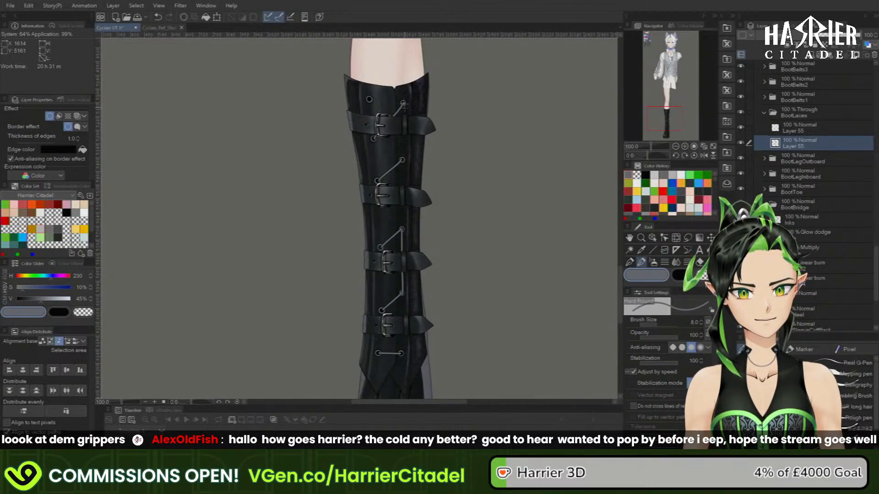
key(ctrl+z)
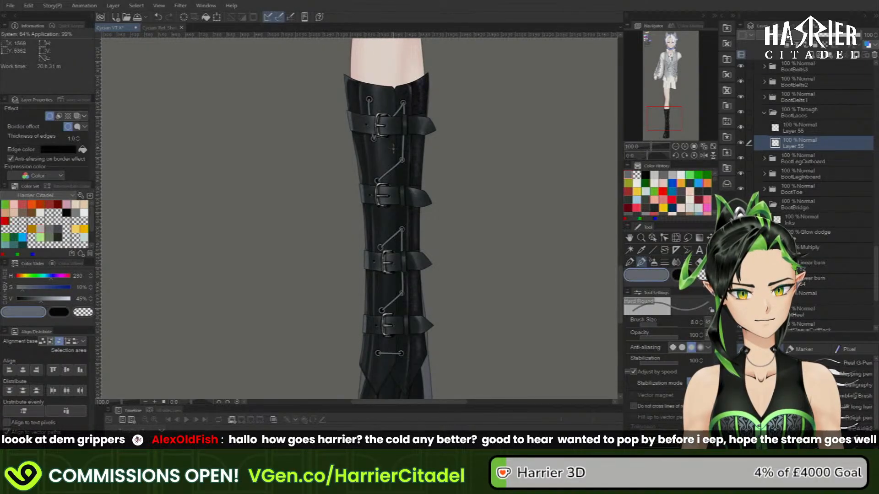
key(ctrl+z)
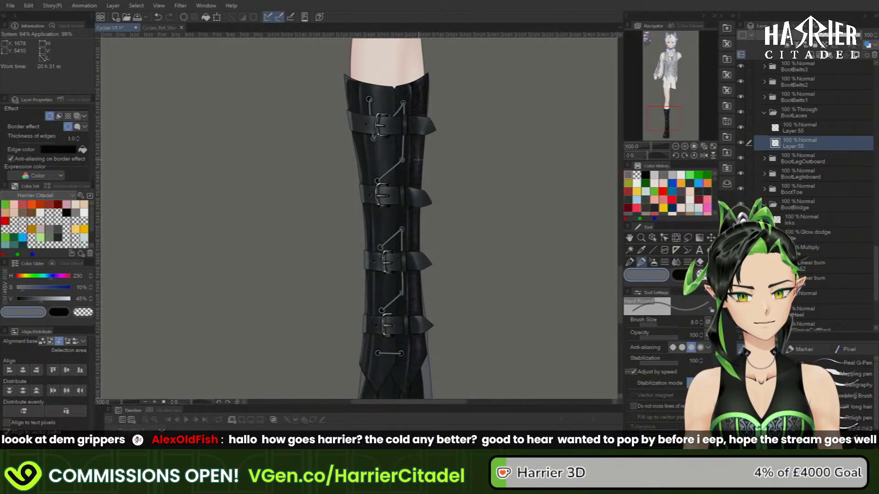
- Redraw the grey lace from the boot's top left eyelet straight down behind the top belt
scroll(368, 67, up, 5)
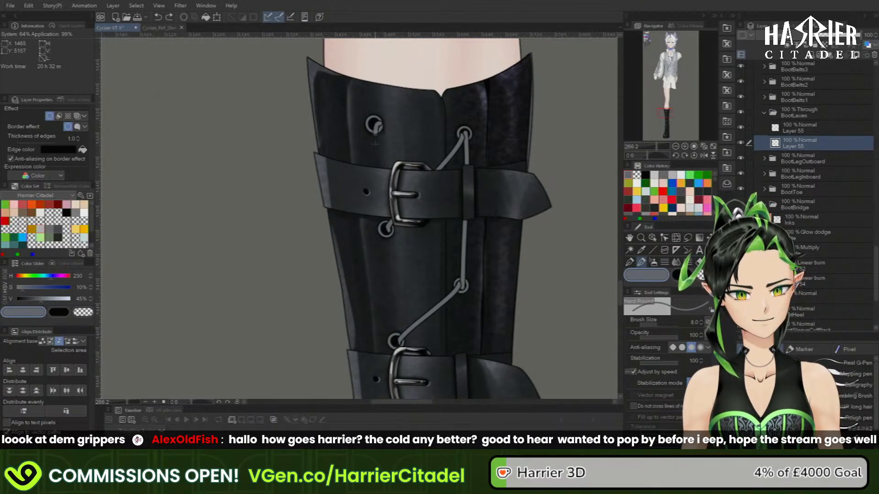
drag(375, 143, 378, 188)
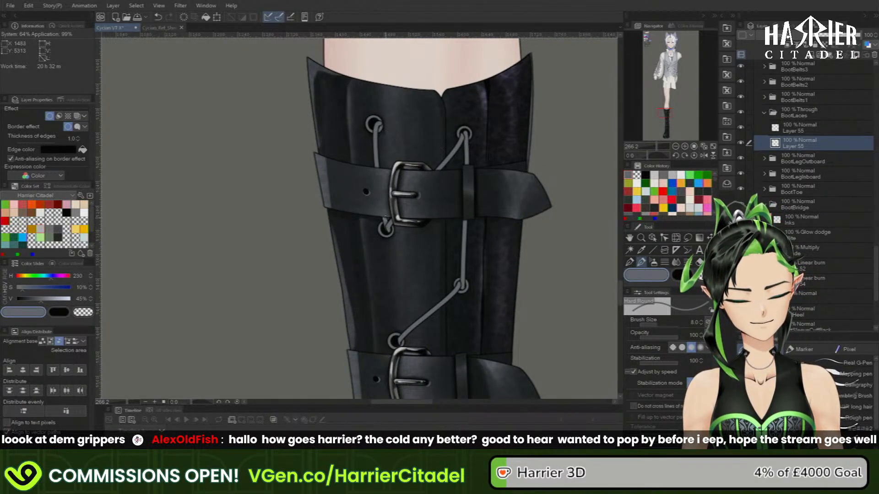
key(ctrl+z)
drag(374, 145, 378, 192)
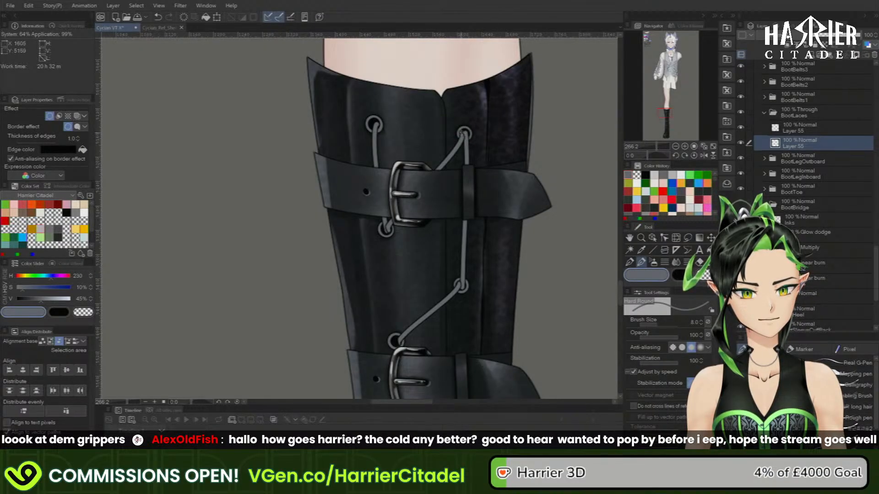
key(ctrl+z)
drag(463, 132, 476, 151)
click(704, 275)
key(ctrl+z)
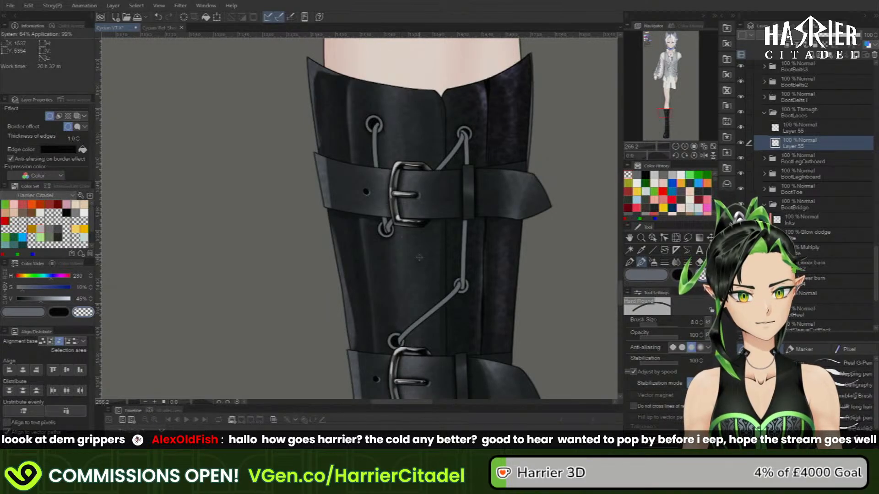
- Lock the transparent pixels on both Layer 55 lace layers in the BootLaces folder
scroll(457, 172, down, 9)
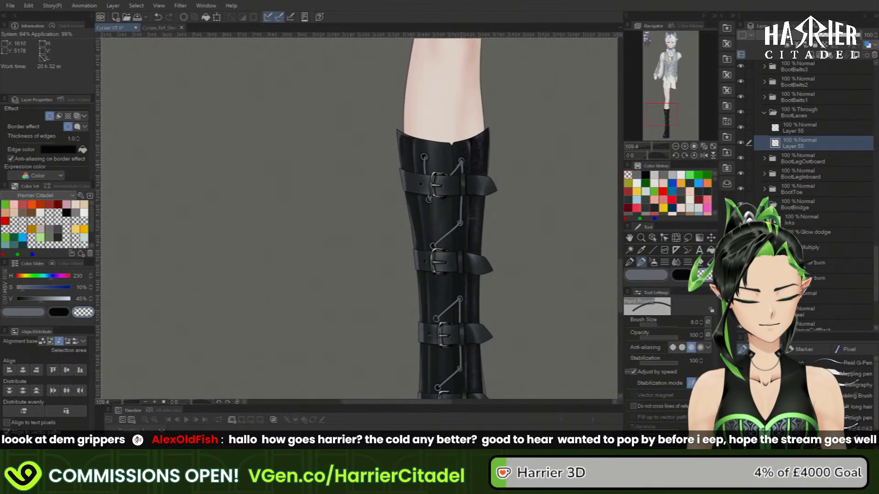
scroll(475, 354, up, 6)
scroll(477, 197, up, 4)
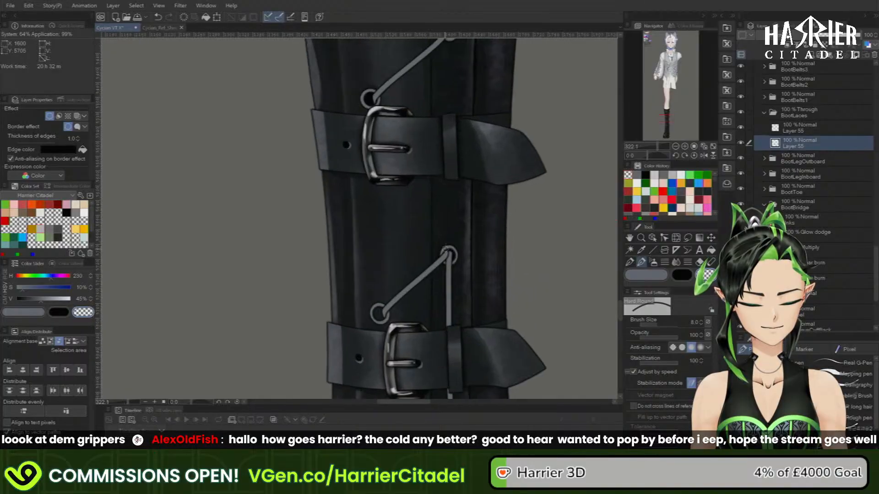
scroll(477, 197, down, 2)
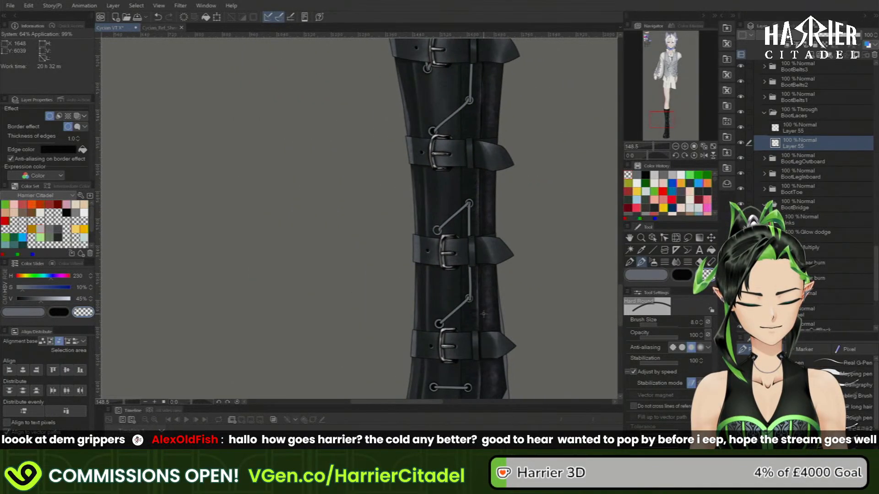
scroll(481, 314, up, 4)
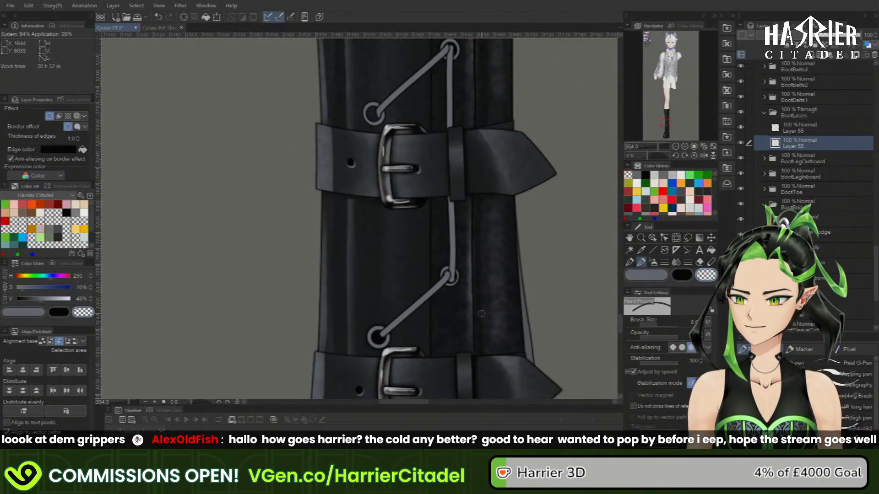
scroll(481, 314, down, 2)
scroll(478, 312, down, 5)
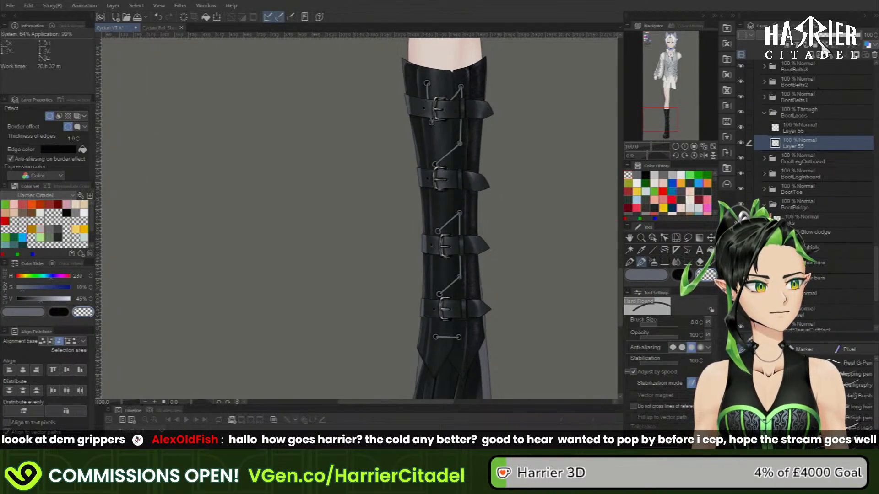
click(809, 126)
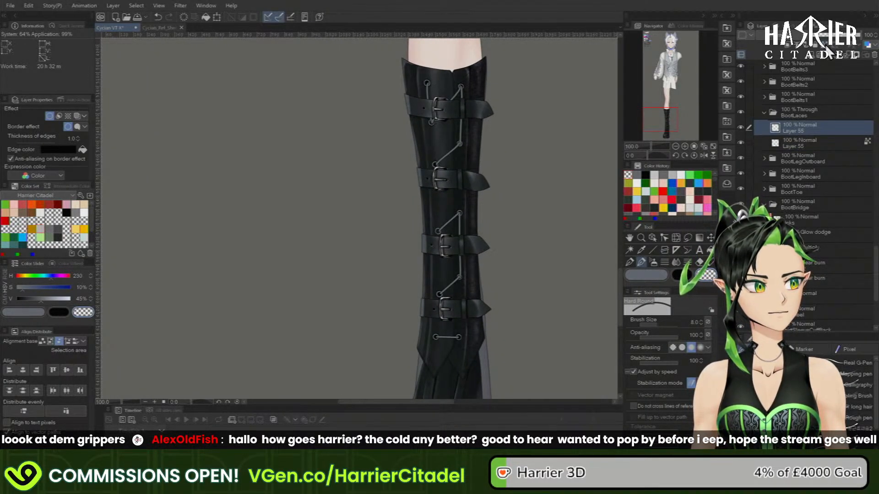
scroll(475, 90, up, 1)
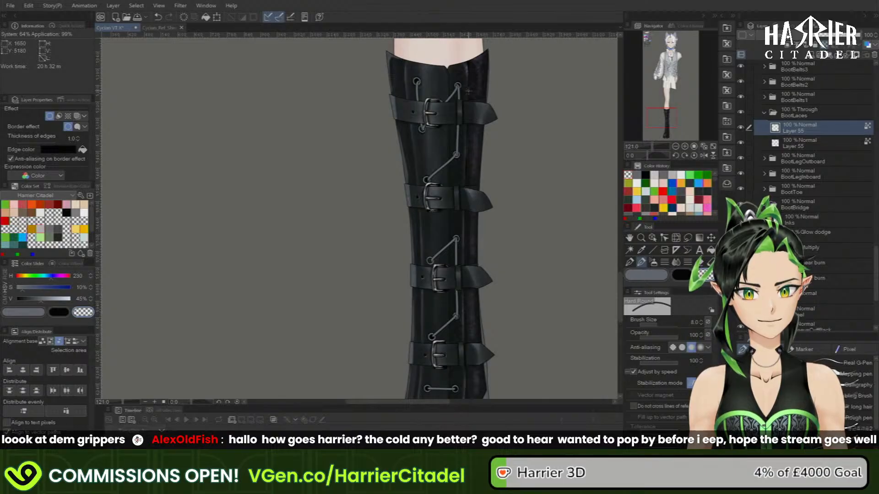
- Set up the black soft airbrush with sharp ends and hide the BootBelts1, BootBelts2, BootBelts3 and BootBeltsBuckles folders
key(b)
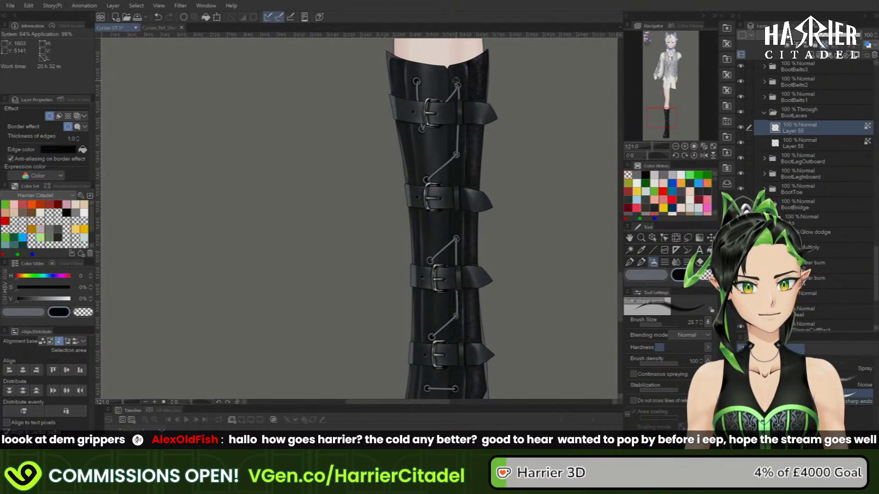
drag(455, 91, 454, 99)
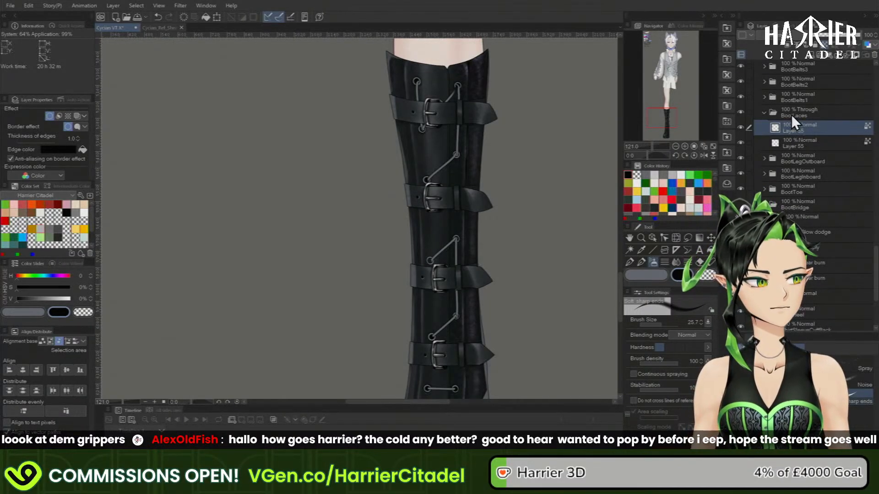
drag(740, 97, 742, 71)
click(741, 66)
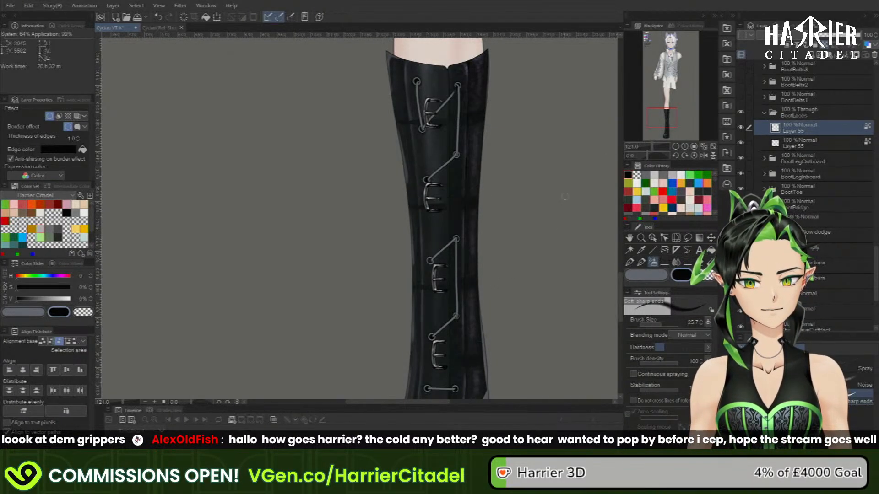
scroll(874, 71, up, 1)
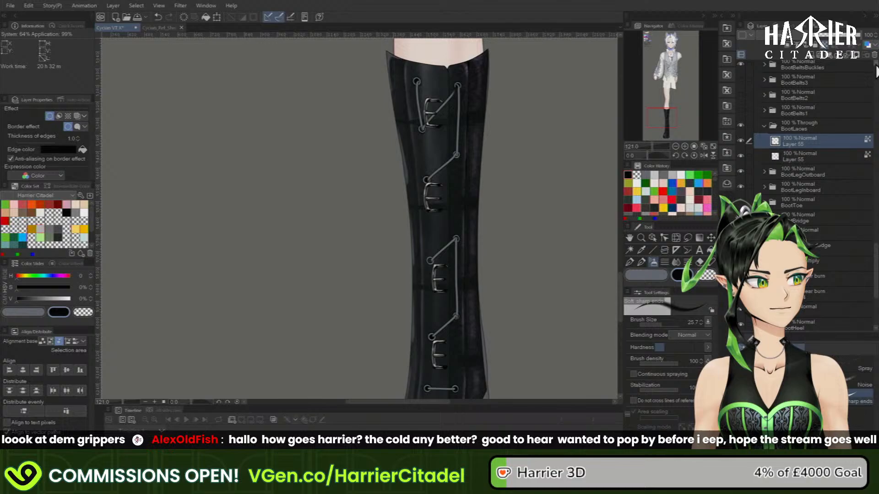
click(740, 64)
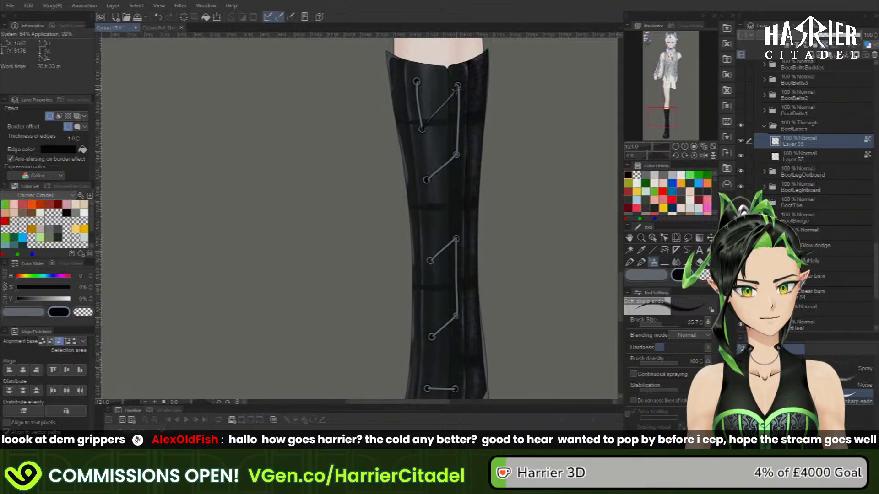
- Airbrush black shading onto the diagonal laces' ends at the eyelets and the lowest horizontal lace, with the vertical laces' layer hidden
drag(454, 94, 458, 86)
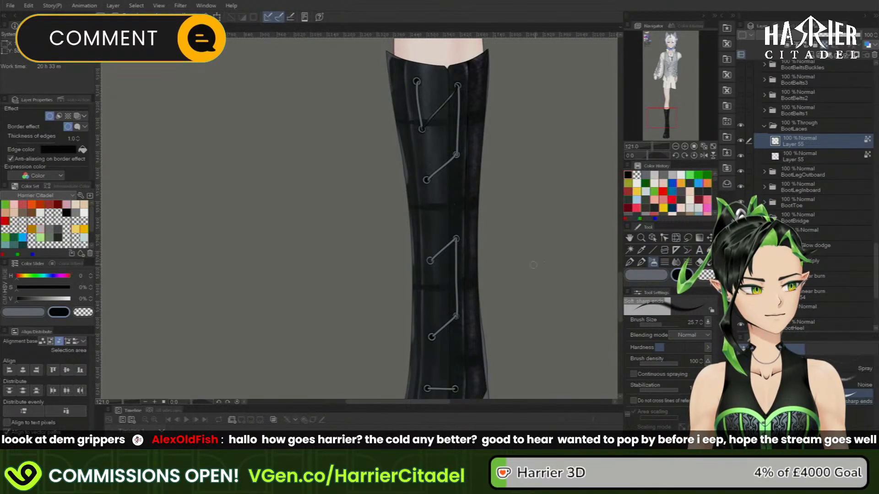
click(741, 156)
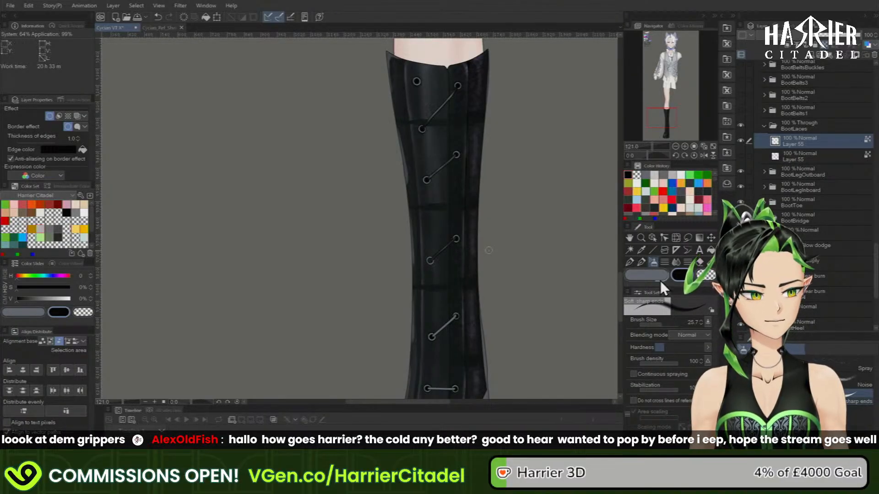
click(646, 175)
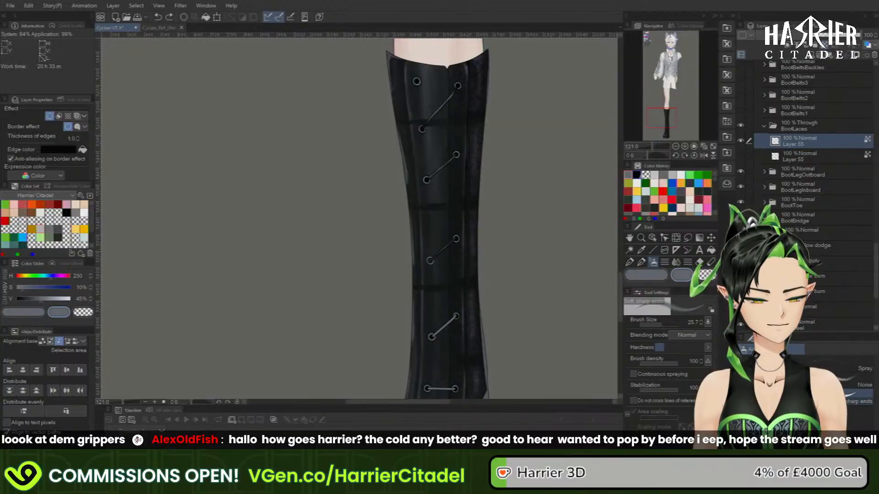
click(639, 177)
click(638, 274)
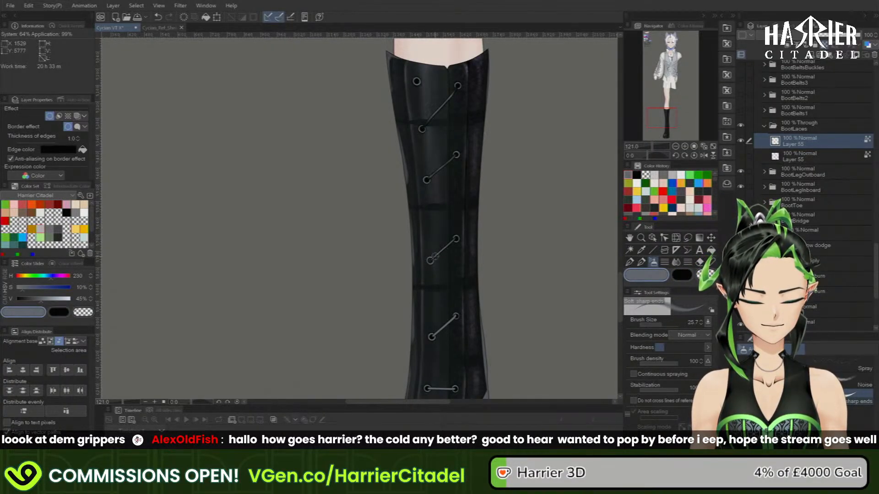
click(681, 274)
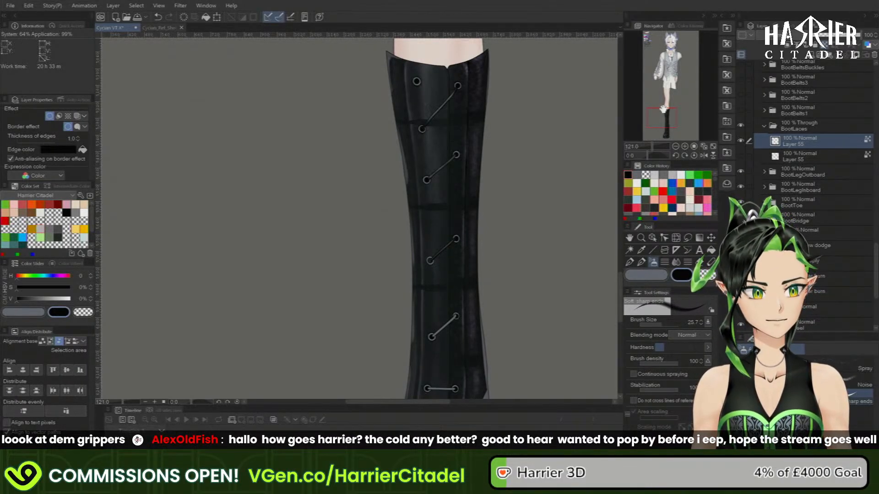
drag(457, 310, 474, 179)
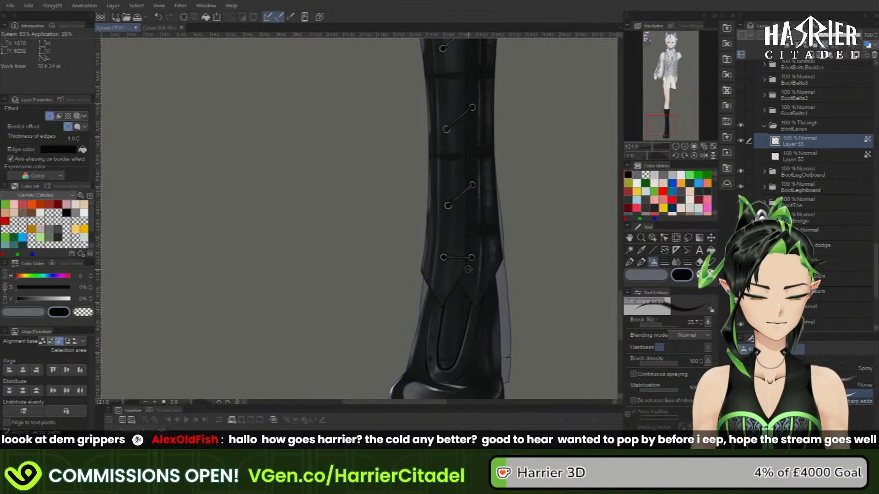
- Show the vertical laces' layer again and airbrush black shading along these laces from the lower boot to the top
click(741, 156)
click(802, 157)
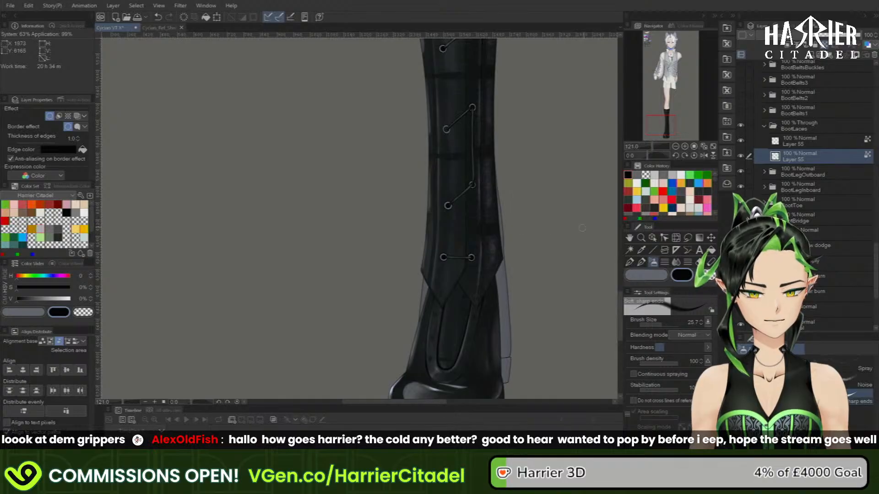
drag(670, 123, 671, 112)
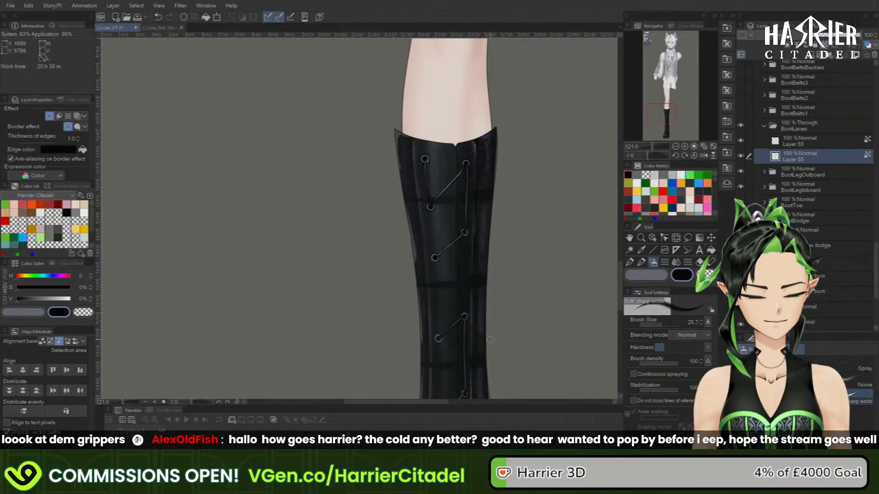
- Show the BootBelts1 folder, hide the diagonal laces' layer and darken the vertical laces where they run under the belts
click(741, 110)
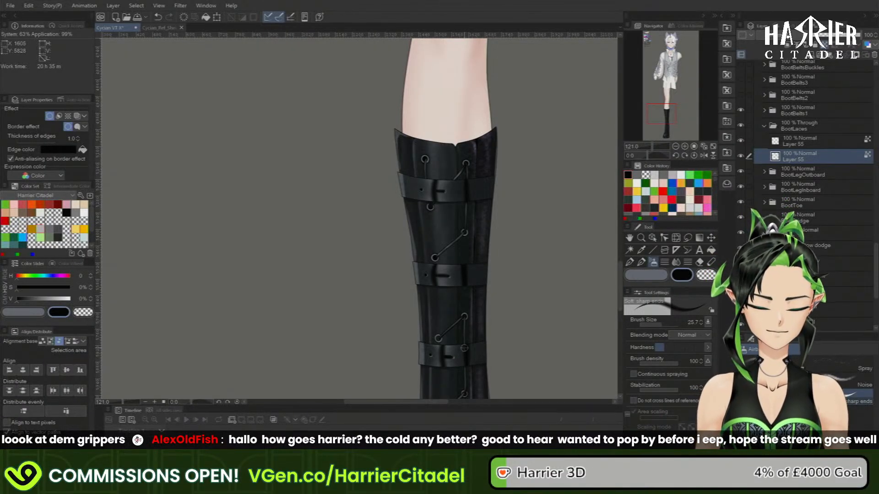
click(742, 141)
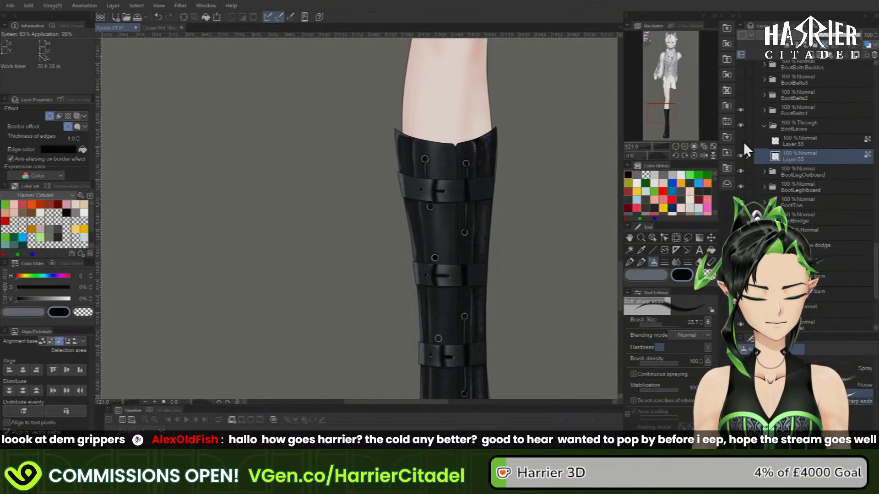
drag(659, 115, 659, 122)
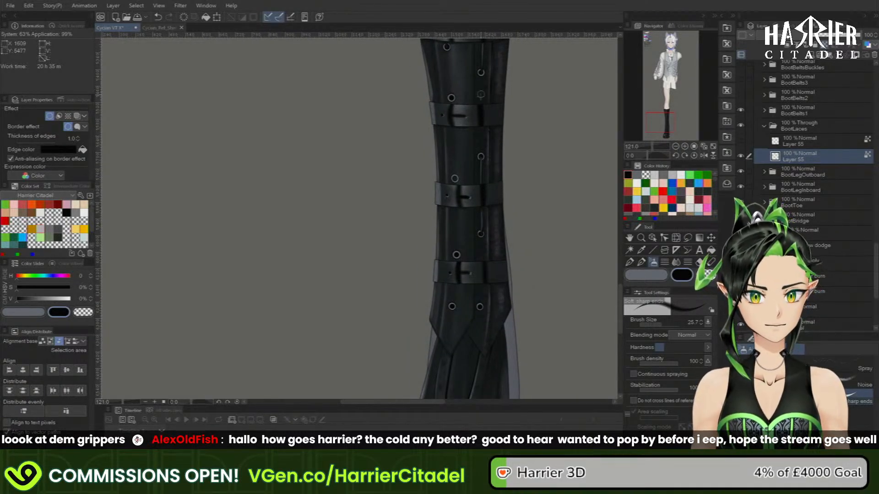
drag(662, 123, 662, 116)
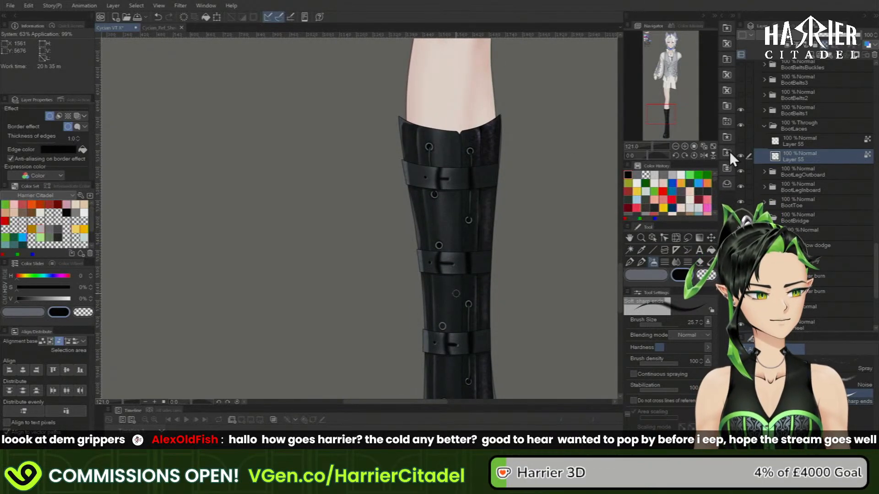
- Show and select the diagonal laces' layer, and make the BootBeltsBuckles, BootBelts3 and BootBelts2 folders visible again
click(740, 141)
click(806, 138)
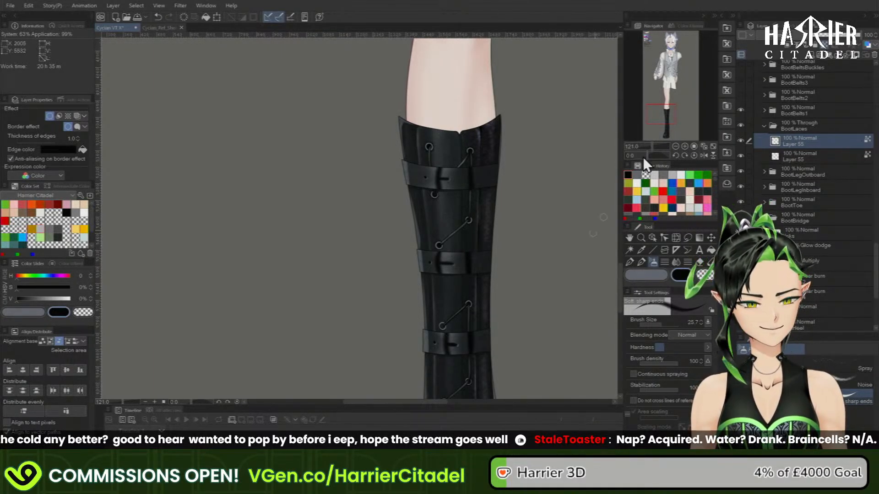
mouse_move(667, 117)
mouse_down()
mouse_move(666, 125)
mouse_move(666, 110)
mouse_up()
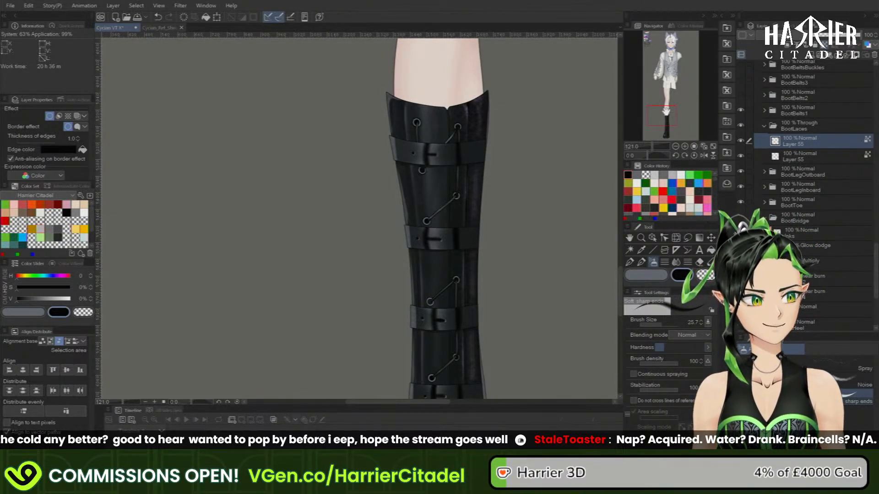
click(742, 65)
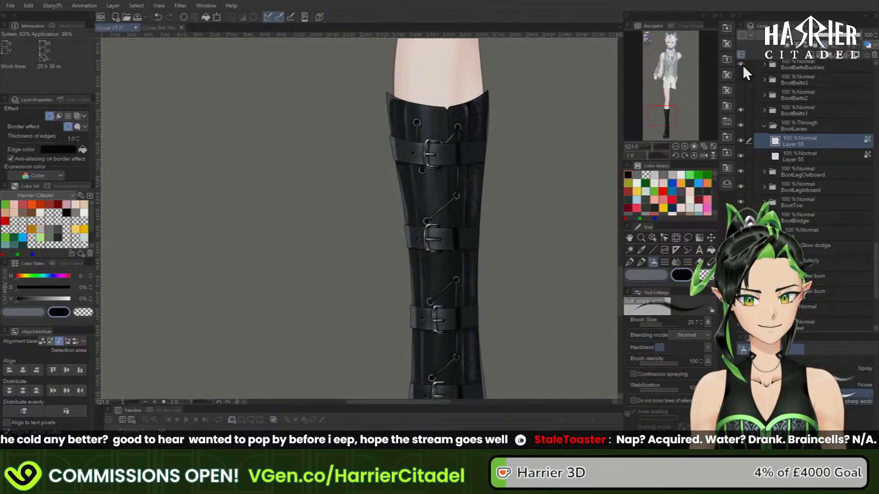
click(741, 80)
click(742, 94)
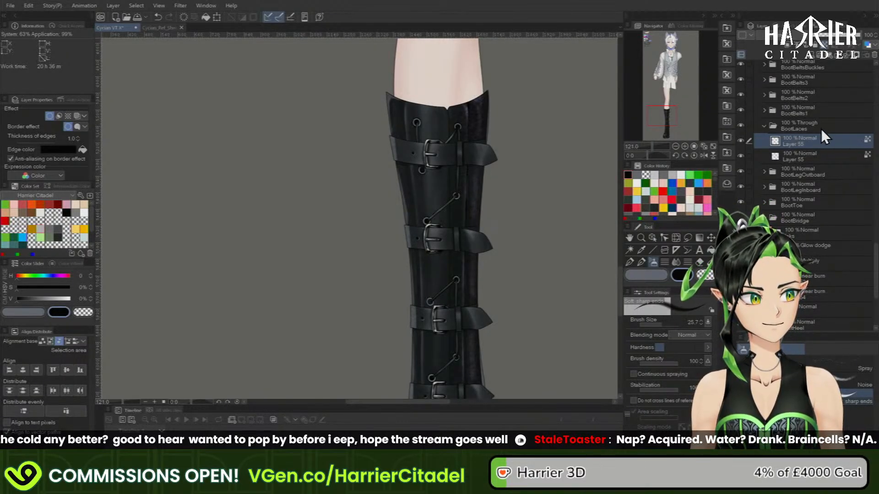
- Rename the BootLaces folder as BootLacesBody
double_click(823, 127)
text(Bo)
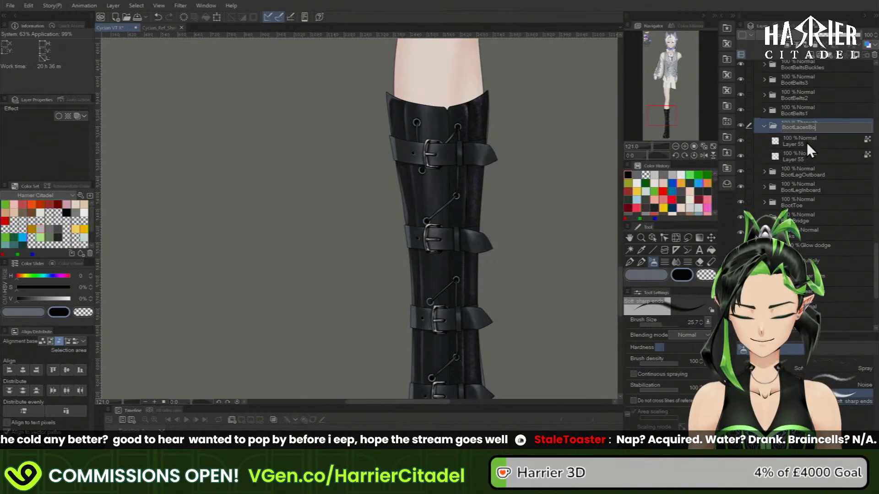
text(dy)
key(Return)
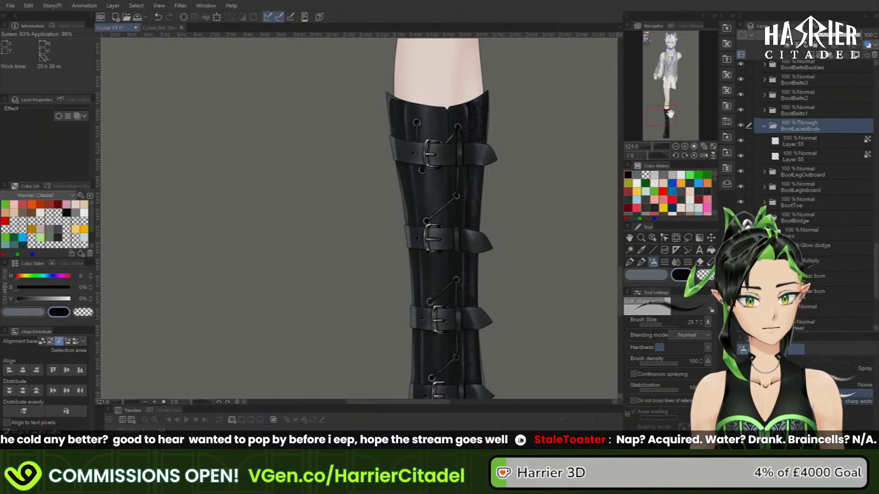
drag(670, 118, 669, 104)
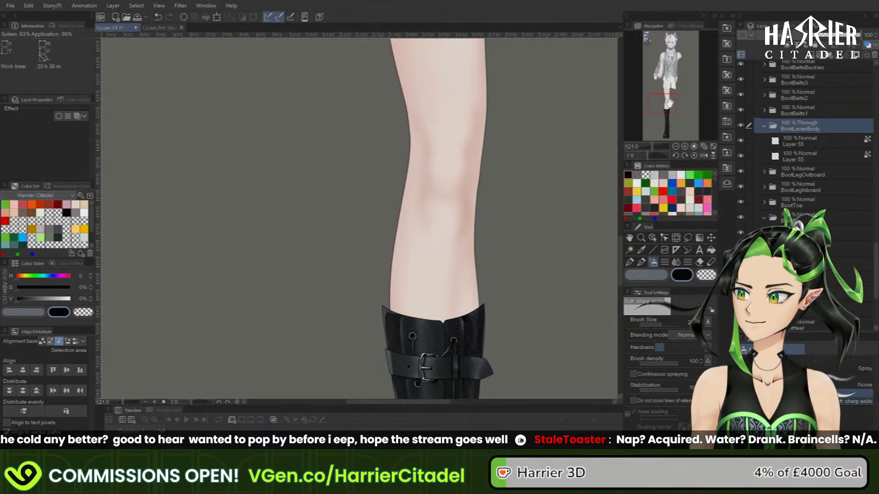
- Examine the whole laced and buckled boot from the knee down to the sole
click(677, 146)
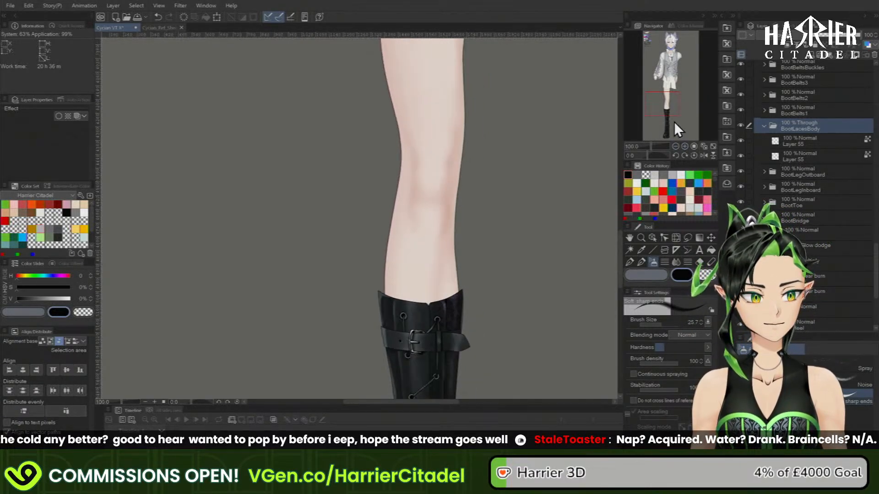
drag(673, 105, 681, 145)
click(676, 146)
click(676, 146)
click(676, 146)
click(676, 146)
click(677, 146)
click(677, 146)
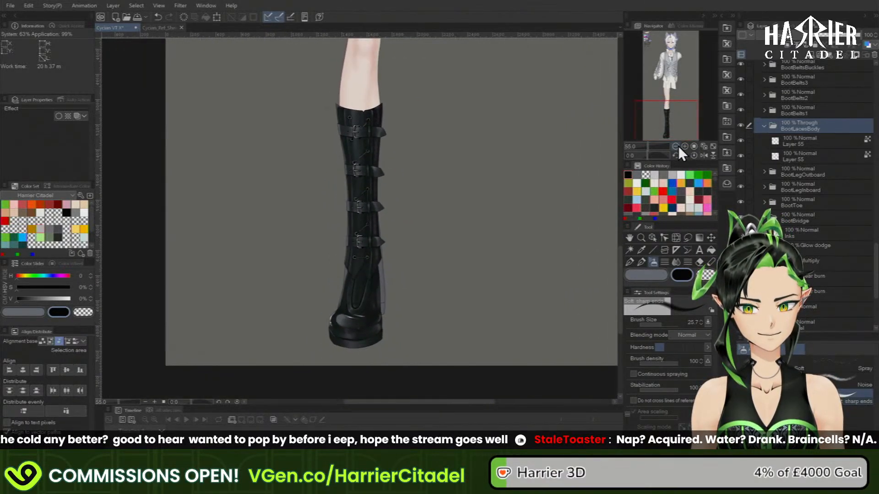
click(677, 146)
click(678, 146)
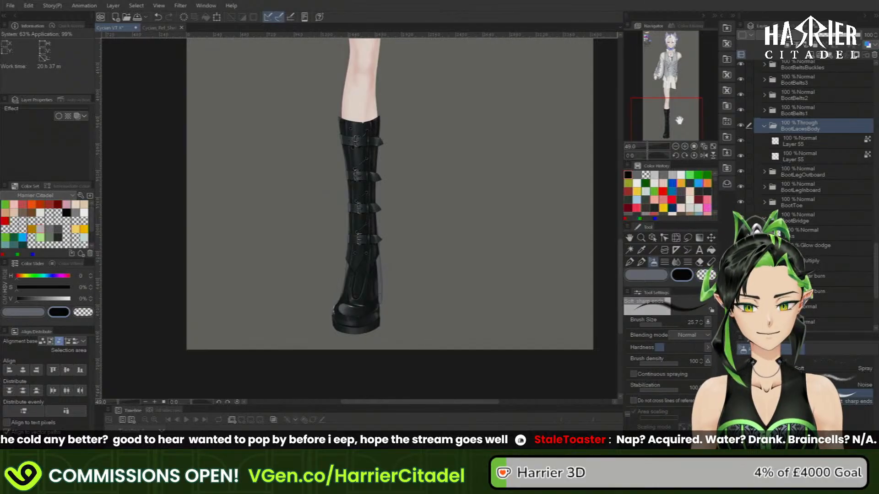
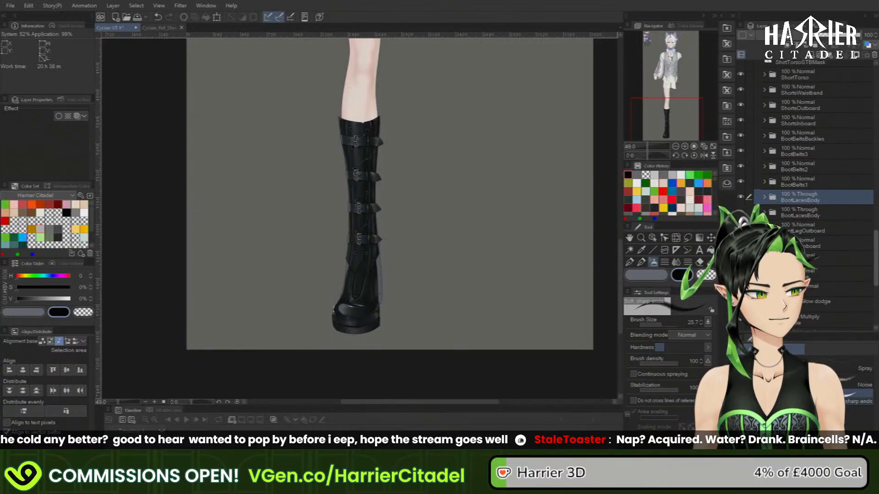
- Move the upper BootLacesBody folder above BootBeltsBuckles and rename it as BootLacesKnot
drag(816, 200, 840, 138)
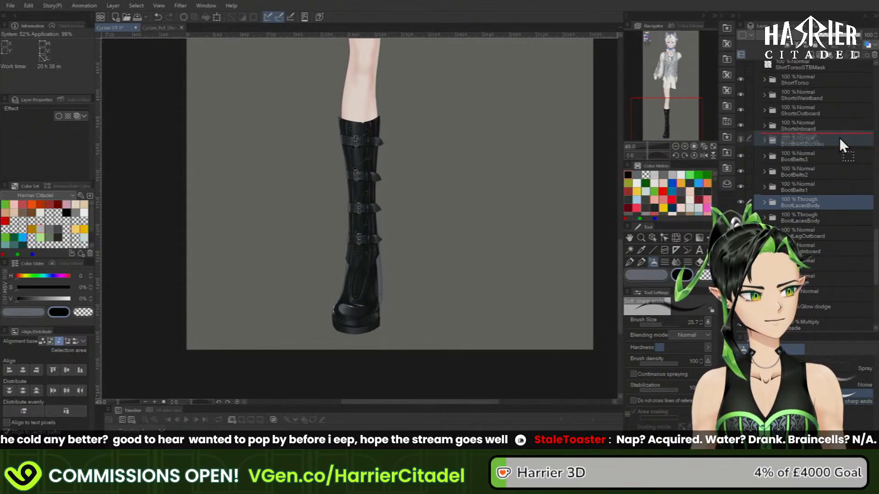
double_click(819, 142)
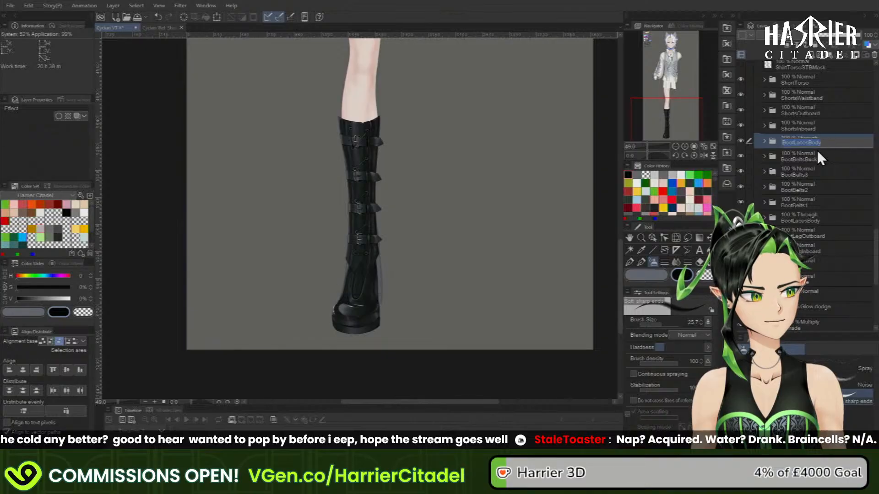
text(BootLaces)
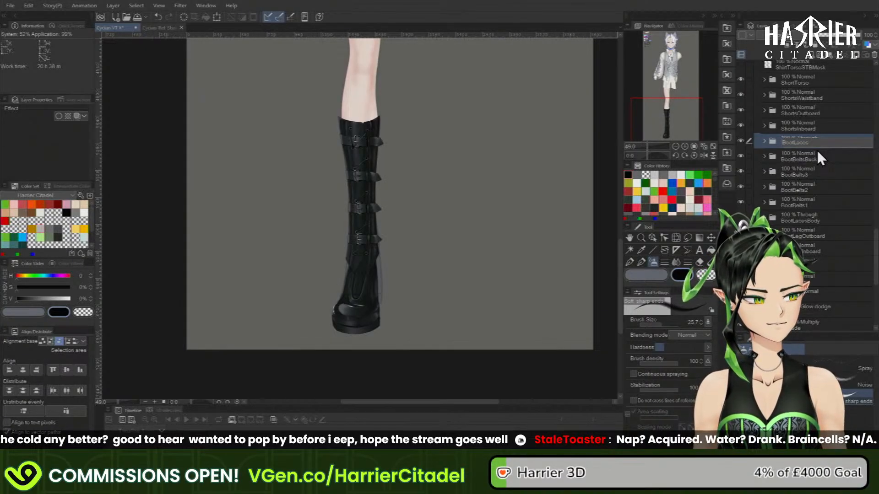
text(Knot)
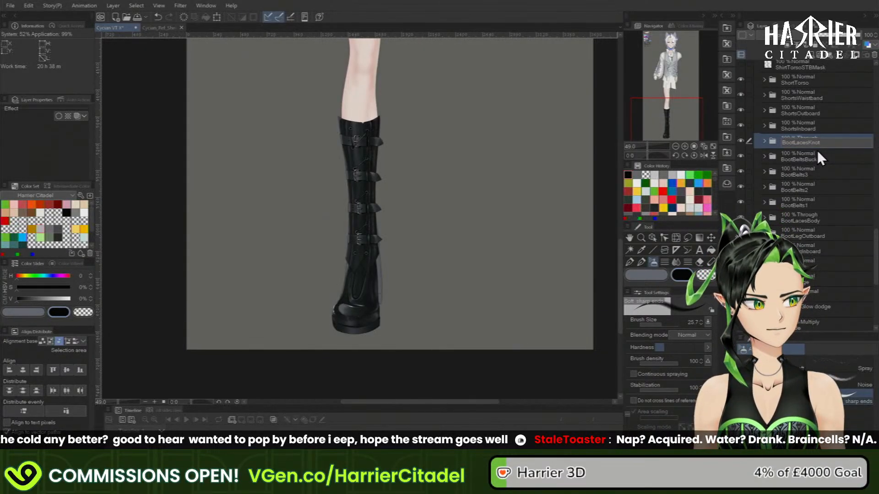
key(Return)
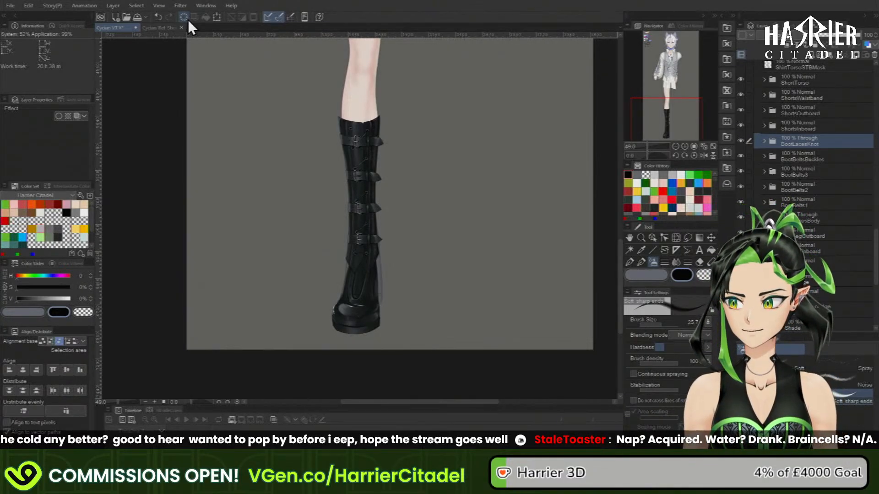
- Rename the two layers inside the BootLacesKnot folder as BLK_1 for the lower and BLK_2 for the upper
click(775, 137)
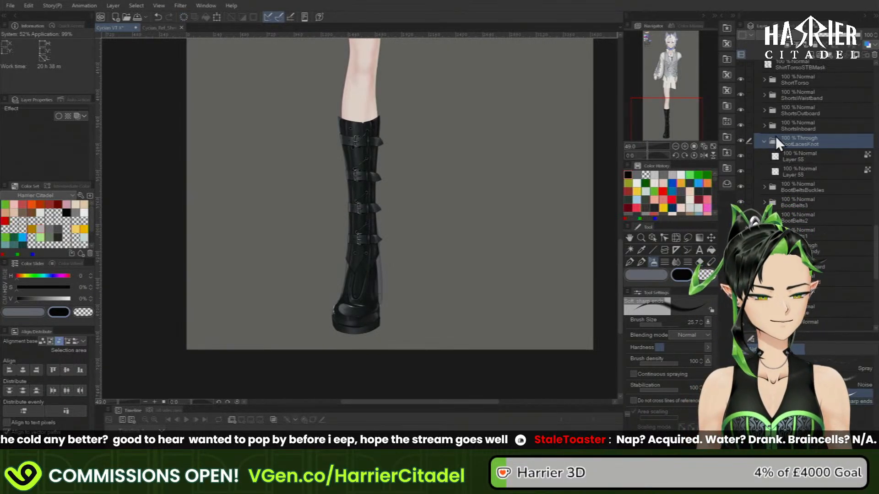
click(841, 171)
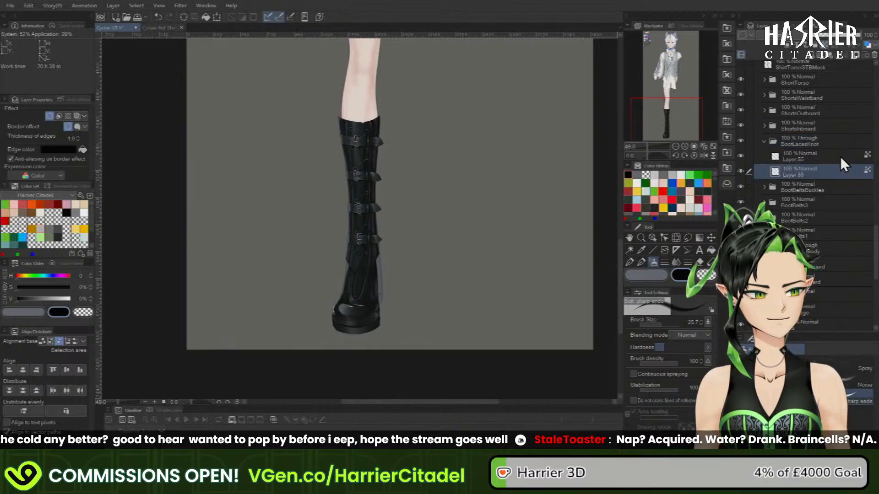
shift+click(840, 155)
double_click(808, 173)
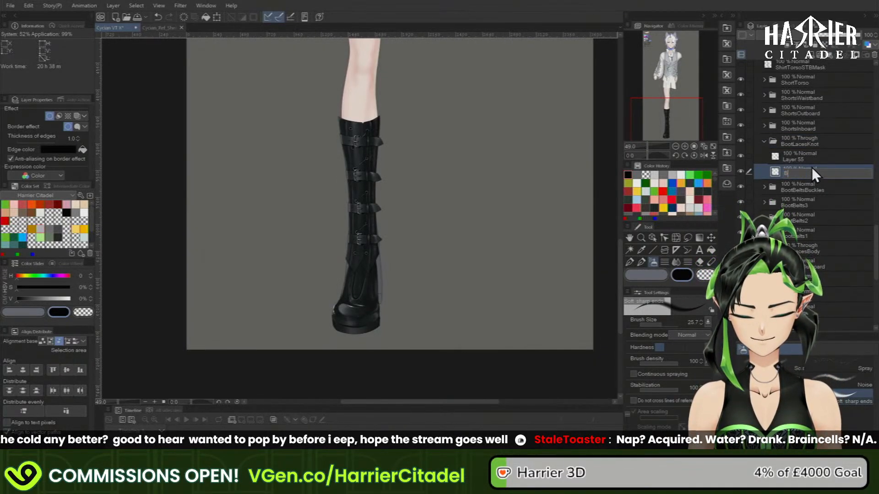
text(BLK)
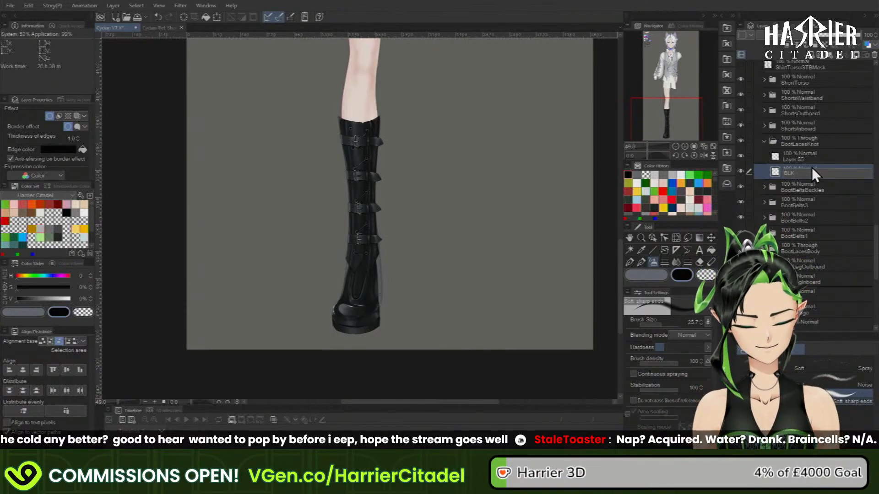
key(Escape)
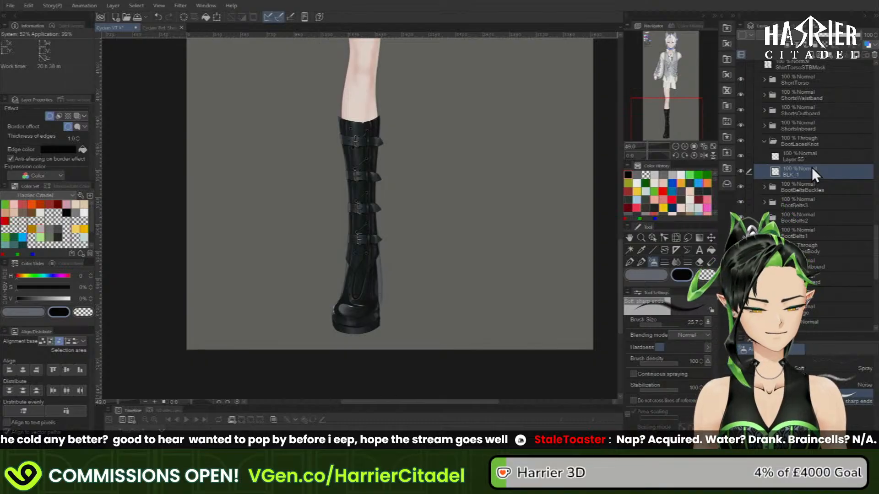
double_click(823, 159)
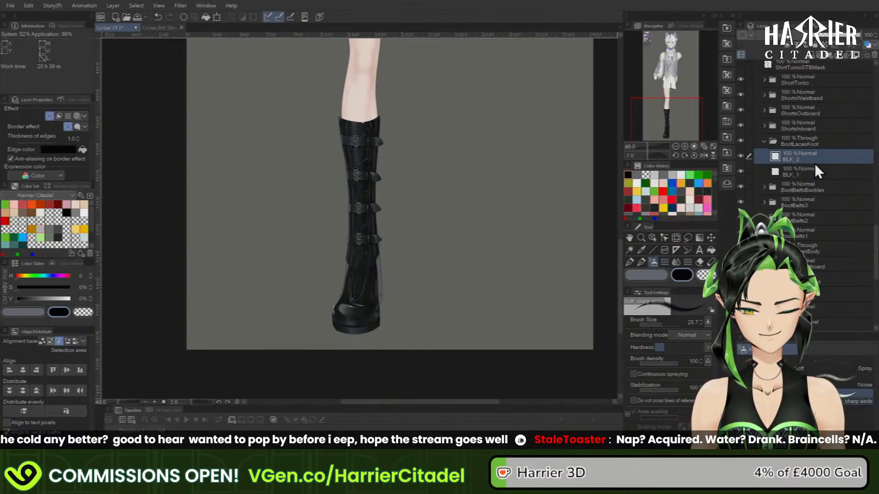
- Make two more copies of the BLK_2 layer and rename the upper two layers as BLK_4 and BLK_3
key(ctrl+v)
key(ctrl+v)
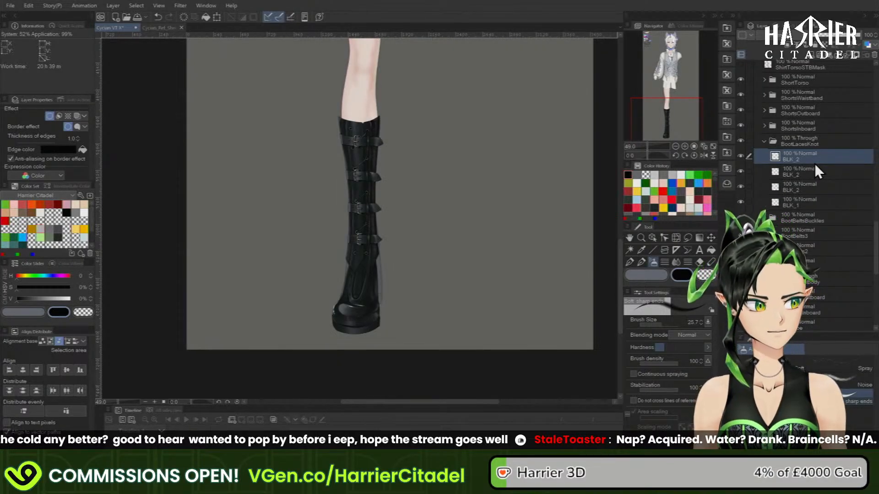
double_click(792, 159)
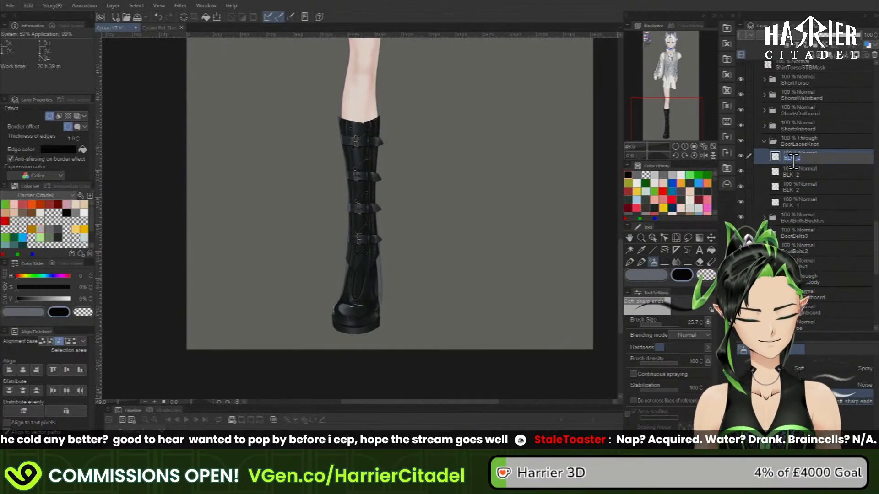
text(BLK_4)
key(Return)
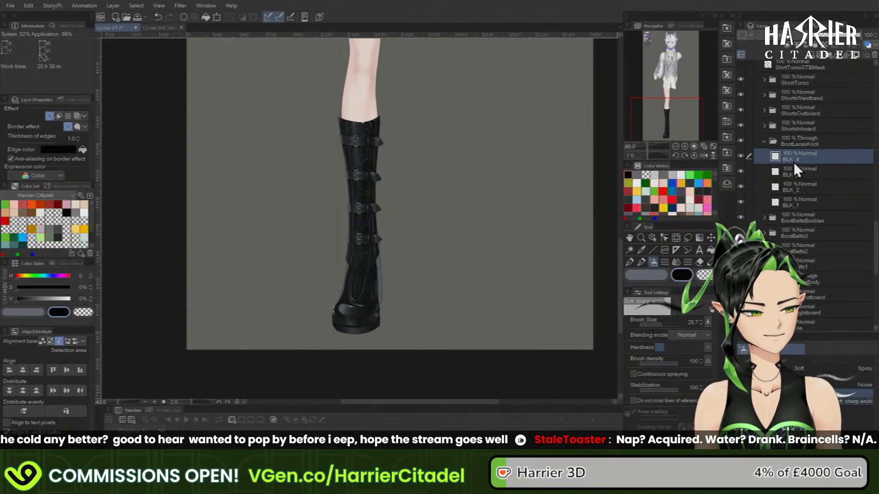
double_click(801, 172)
text(BLK_)
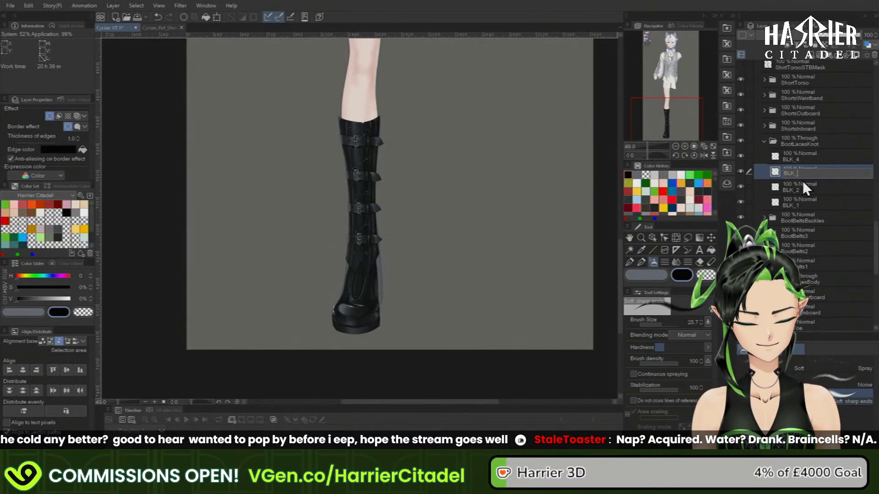
text(3)
- On BLK_1, draw a long grey lace end with the size 8 Hard Round pen, hanging from below the upper-left eyelet past the top belt
click(806, 202)
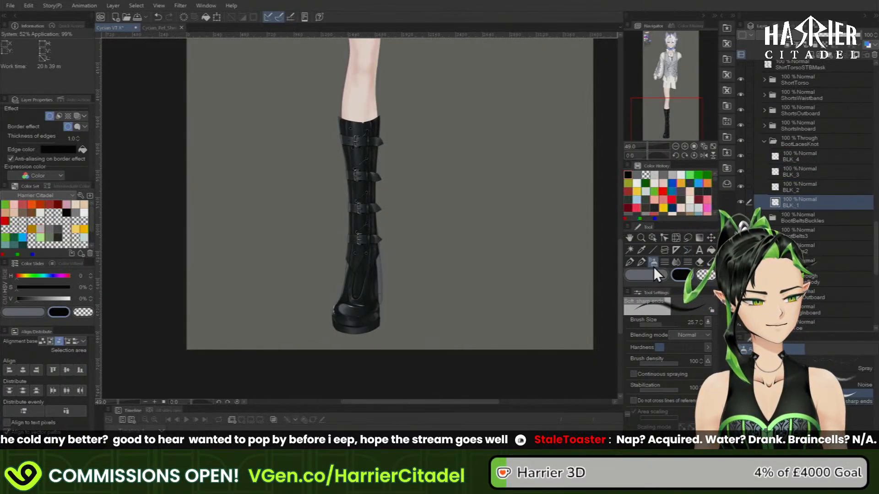
click(641, 262)
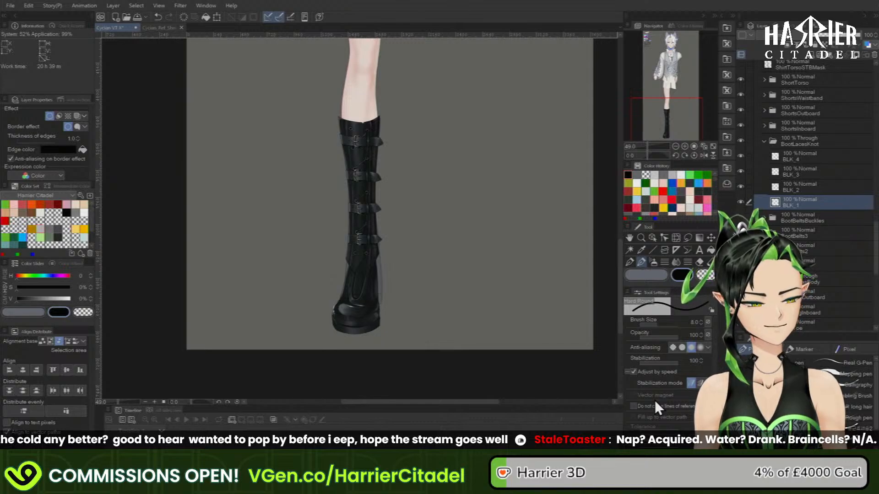
click(645, 276)
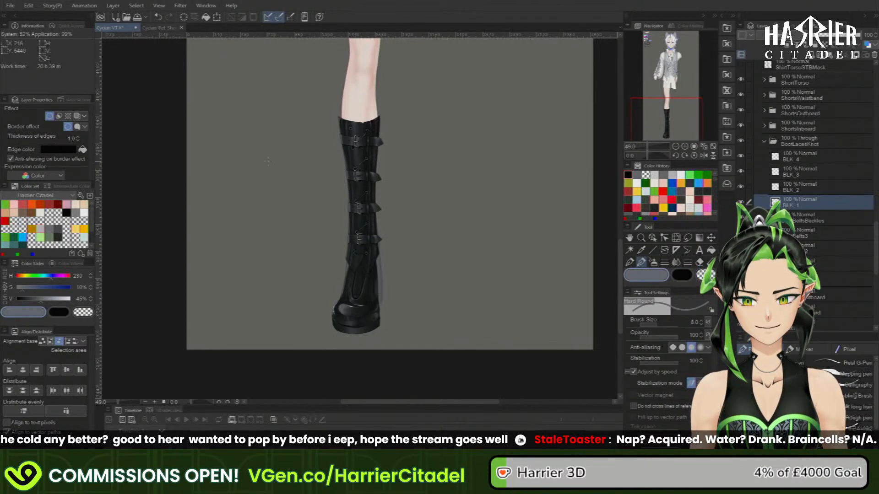
scroll(268, 160, up, 8)
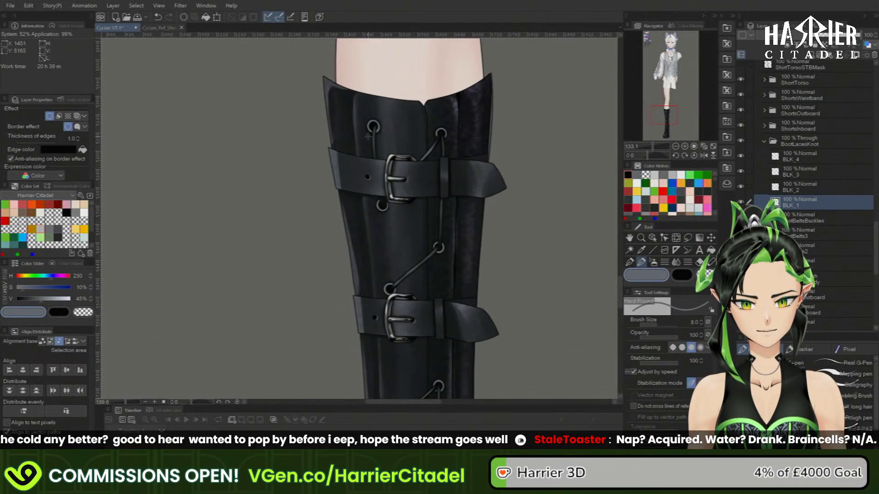
scroll(368, 137, up, 2)
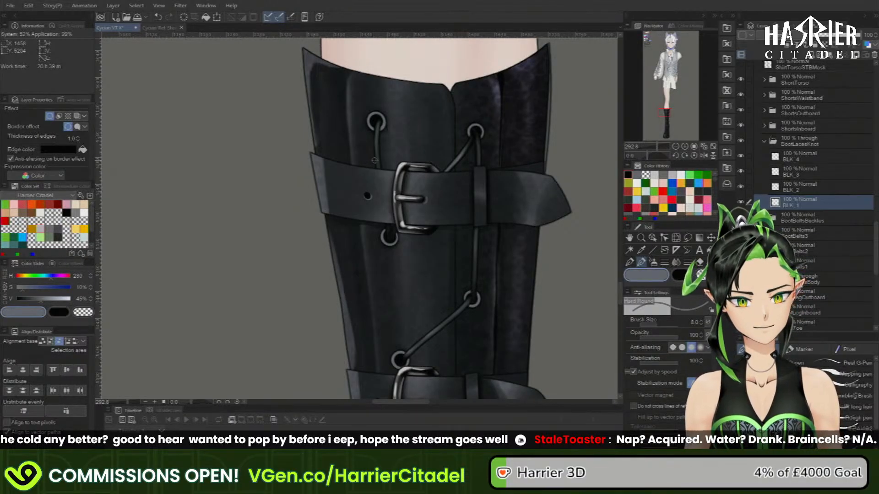
mouse_move(375, 153)
mouse_down()
mouse_move(360, 202)
mouse_move(353, 316)
mouse_up()
- On BLK_2, draw a second, shorter lace end that arcs outward from the knot and hangs left of the first
click(800, 188)
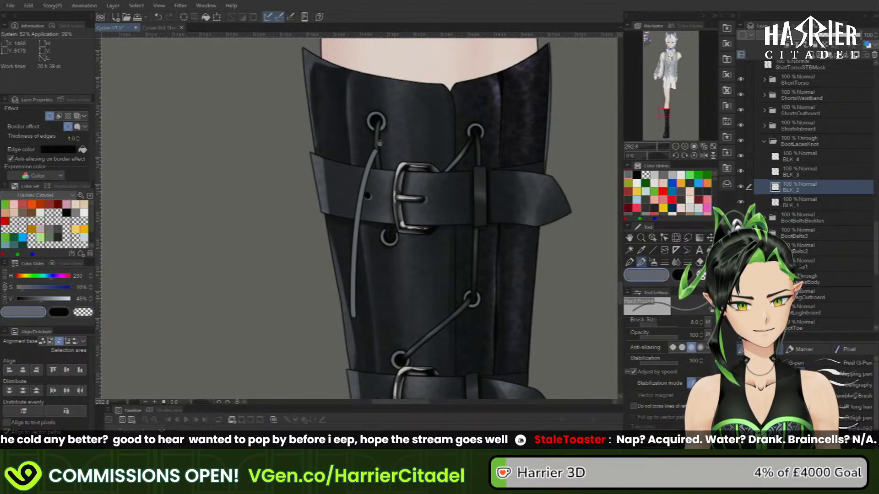
drag(379, 143, 385, 283)
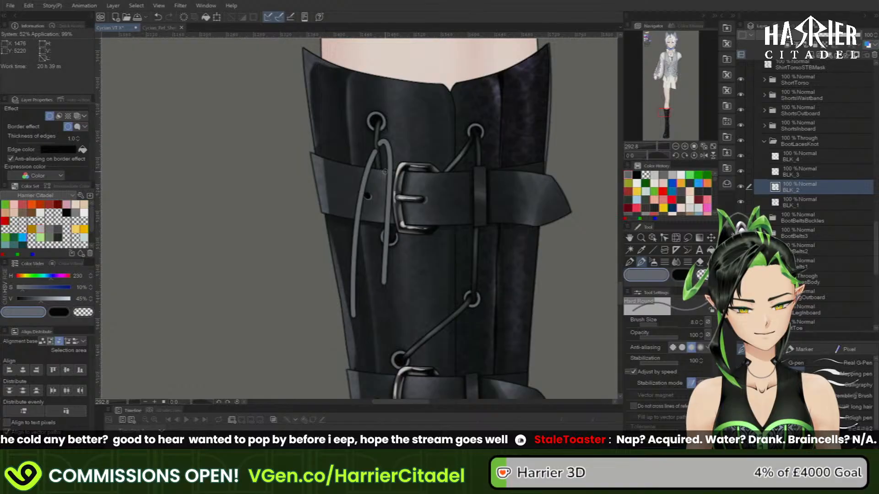
key(ctrl+z)
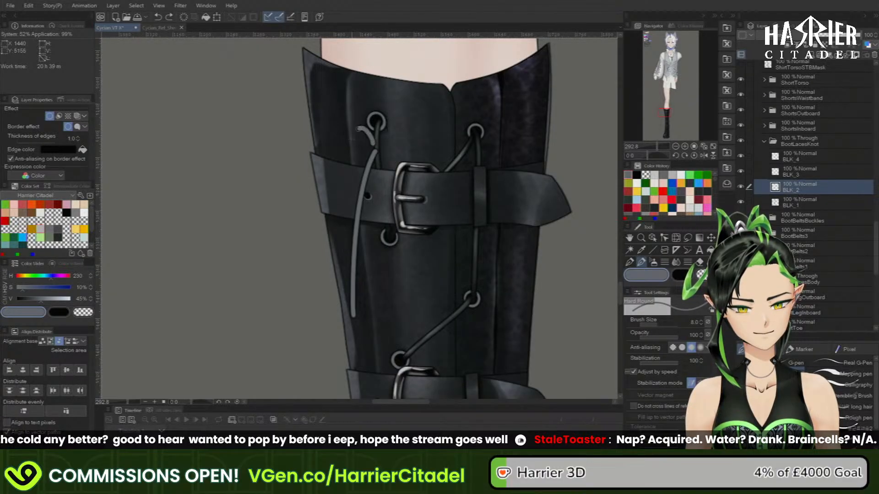
mouse_move(359, 129)
mouse_down()
mouse_move(336, 209)
mouse_move(340, 271)
mouse_up()
key(ctrl+z)
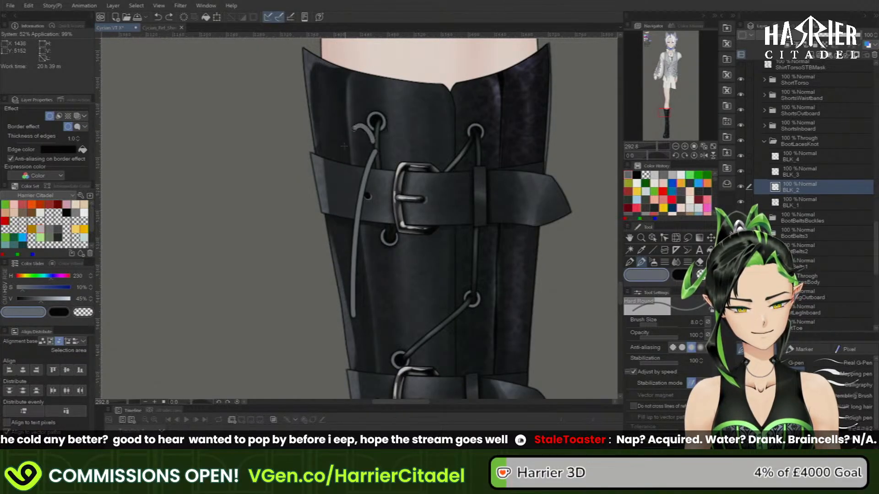
drag(344, 145, 343, 238)
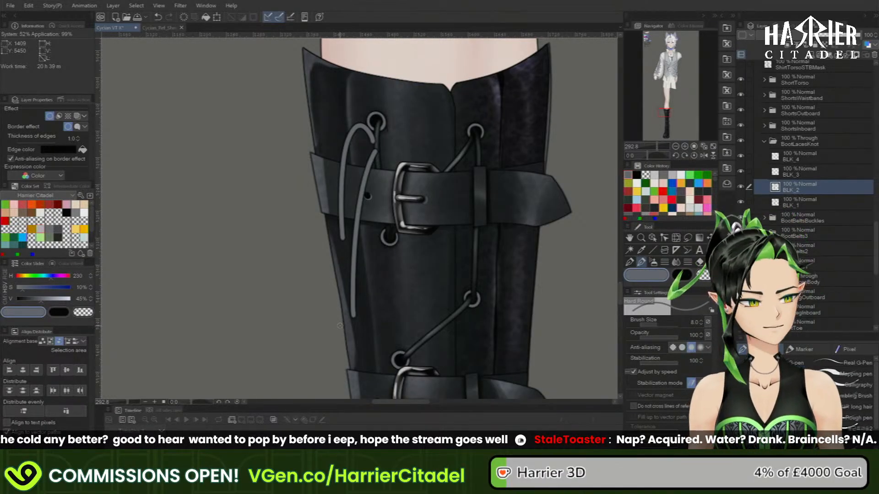
- On BLK_3, draw a narrow bow loop rising from the knot to above the boot's upper edge
click(797, 173)
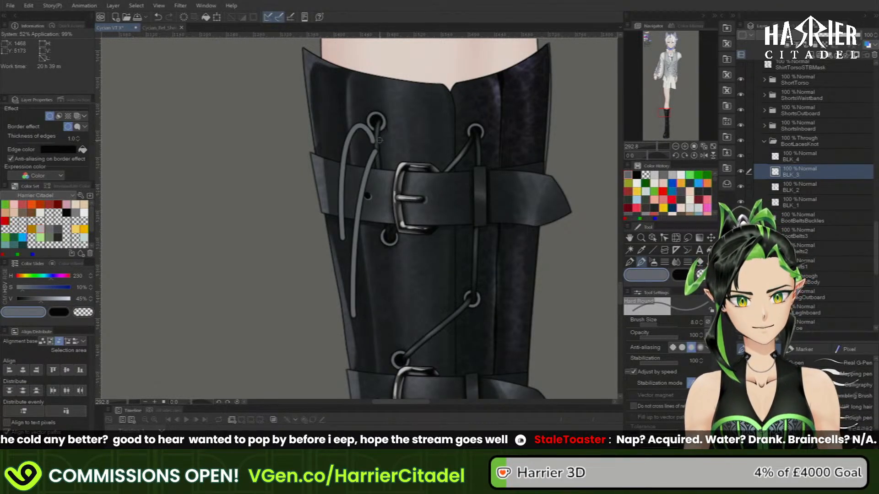
mouse_move(379, 140)
mouse_down()
mouse_move(348, 63)
mouse_move(350, 96)
mouse_move(379, 141)
mouse_move(344, 64)
mouse_move(380, 137)
mouse_move(371, 80)
mouse_move(340, 52)
mouse_move(335, 59)
mouse_move(381, 144)
mouse_up()
key(ctrl+z)
key(ctrl+z)
key(ctrl+z)
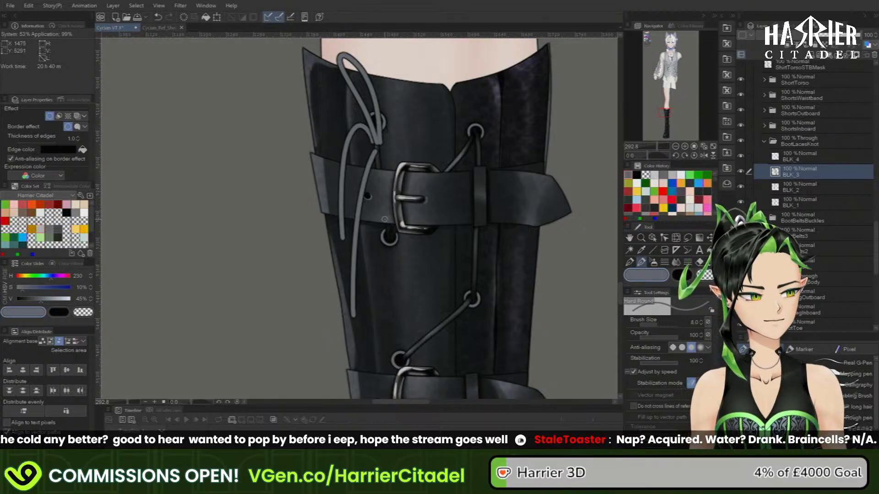
- Duplicate the BLK_4 layer and, on the lower of the two, draw a narrow bow loop hanging from the knot over the top belt
click(811, 160)
key(ctrl+c)
key(ctrl+v)
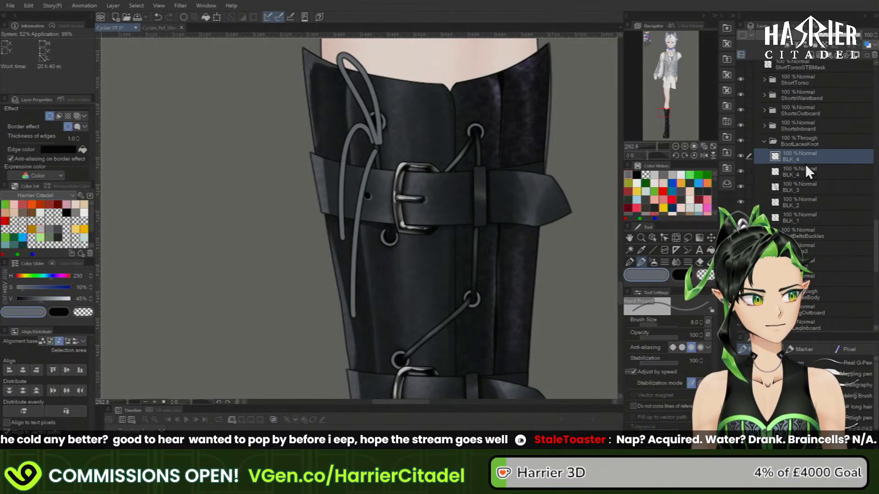
click(802, 176)
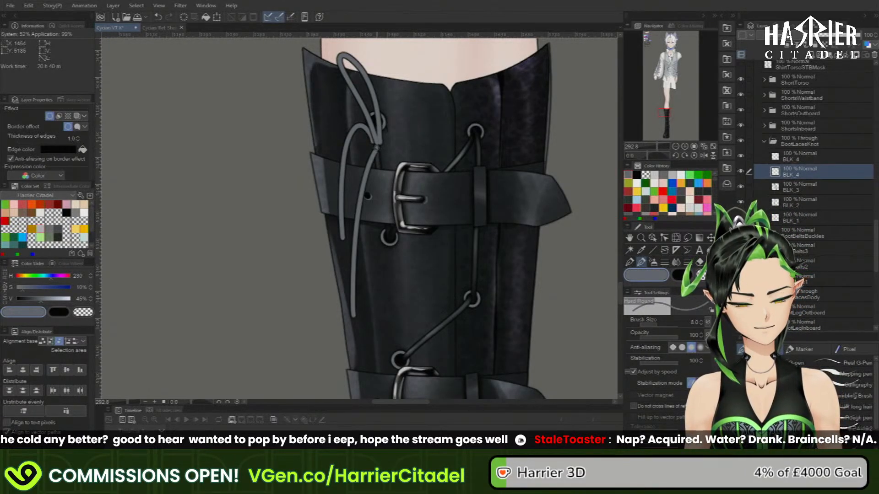
key(ctrl+z)
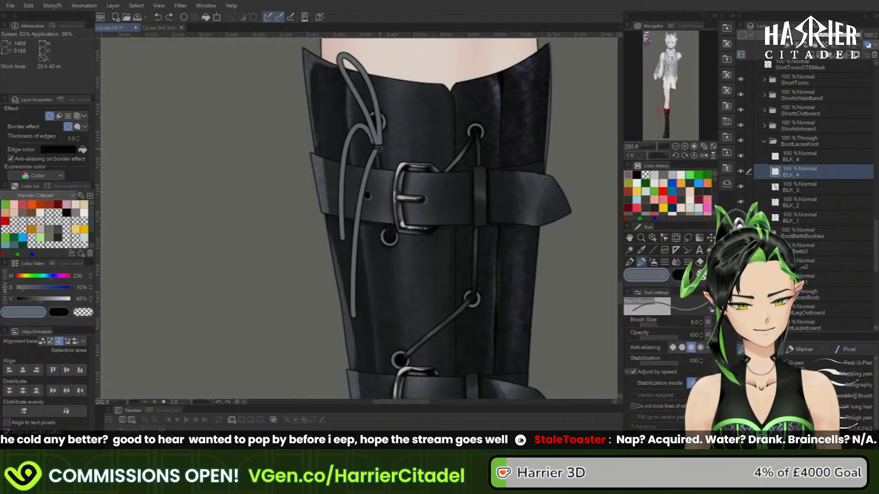
drag(376, 207, 386, 257)
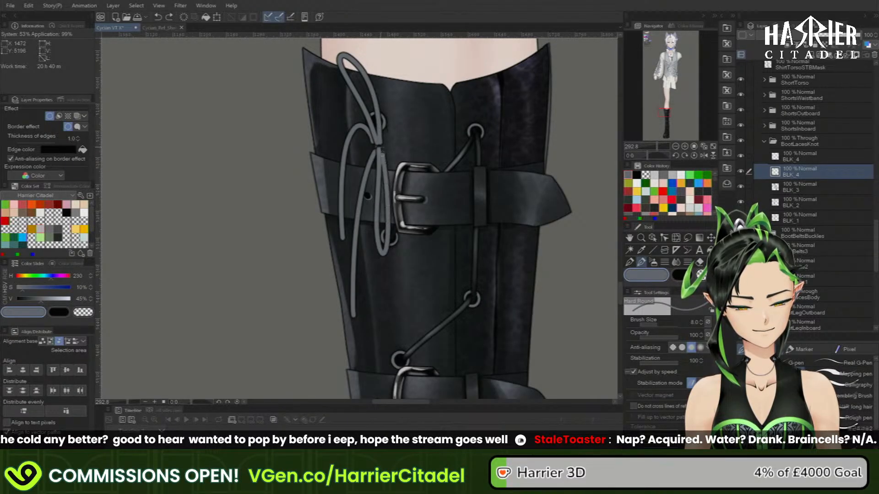
- On the upper BLK_4 layer, draw the grey knot wraps where the laces meet and rename the layer BLK_5
click(804, 157)
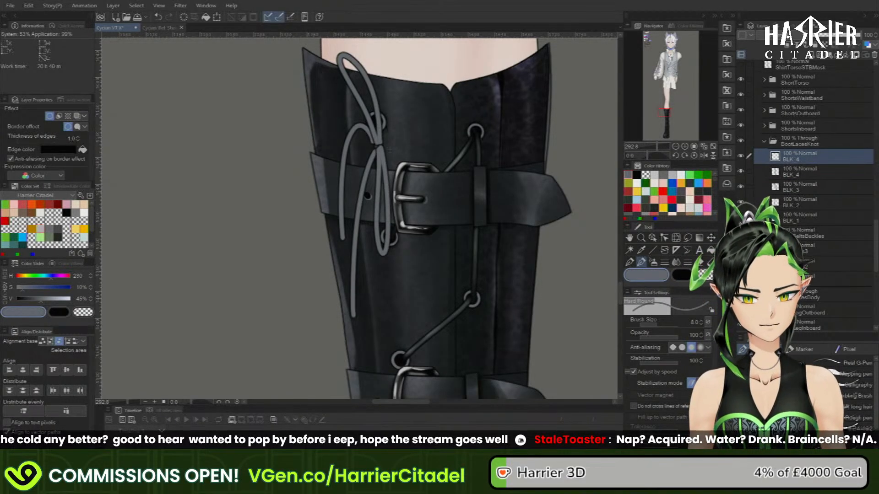
drag(374, 143, 383, 148)
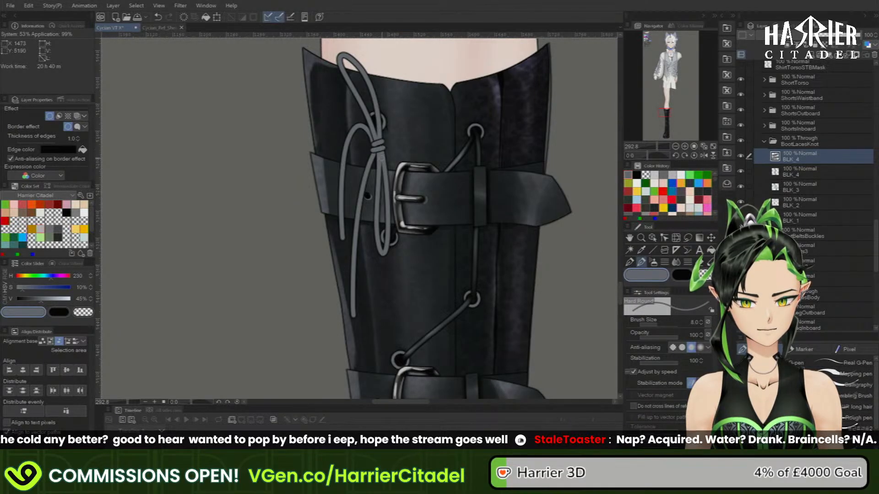
double_click(811, 160)
key(Return)
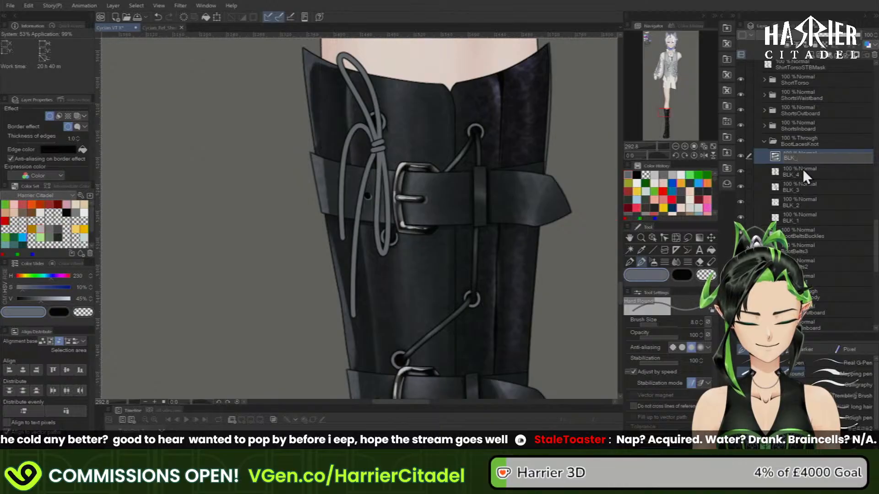
- Switch to black with the Soft sharp ends airbrush and lock the transparent pixels of layers BLK_1 to BLK_5
click(682, 275)
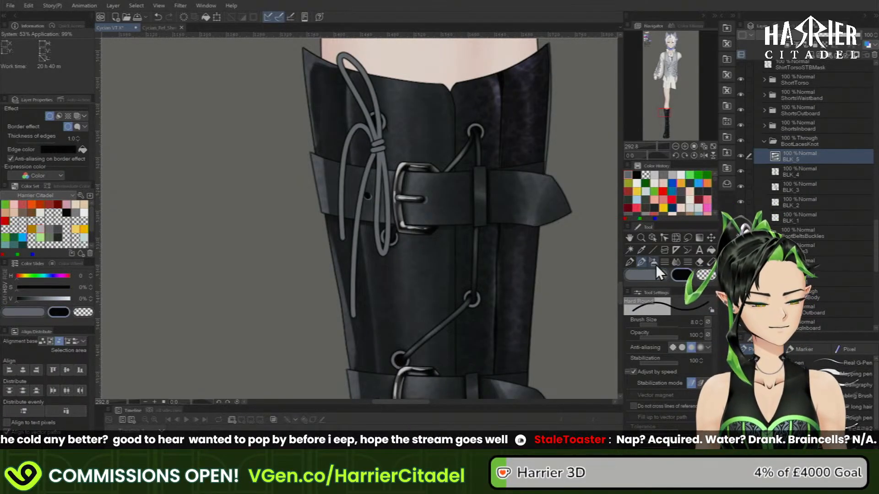
click(653, 262)
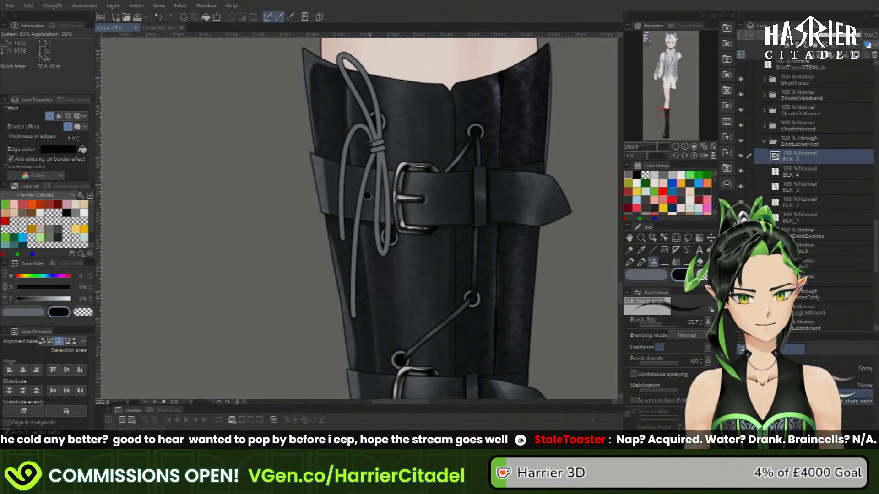
click(388, 135)
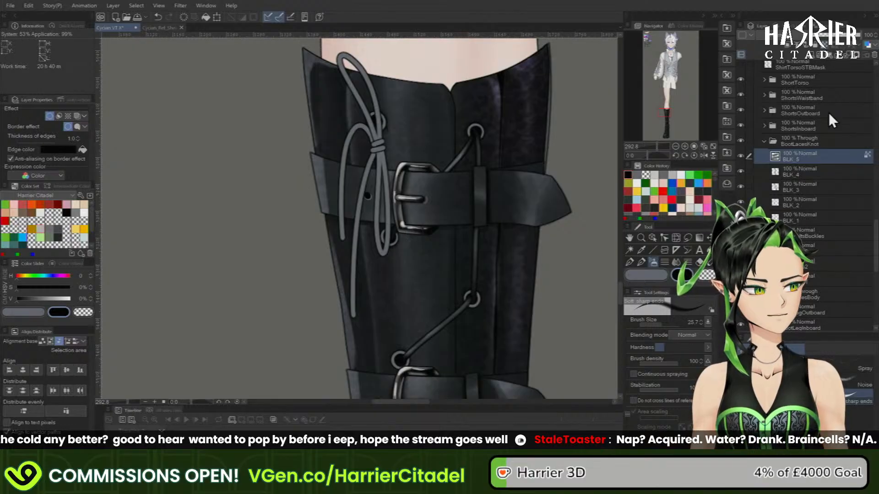
click(818, 217)
shift+click(820, 172)
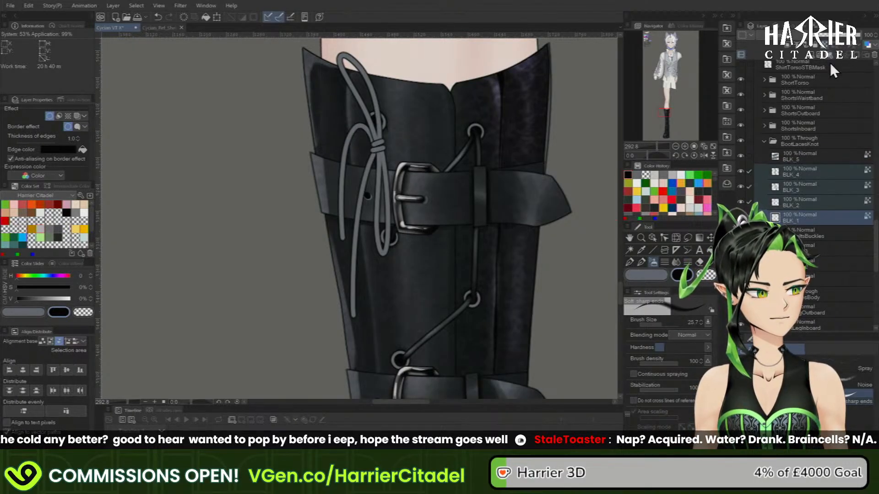
- Shade the knot on BLK_5 and the hanging bow loop on BLK_4 with the black airbrush
click(812, 158)
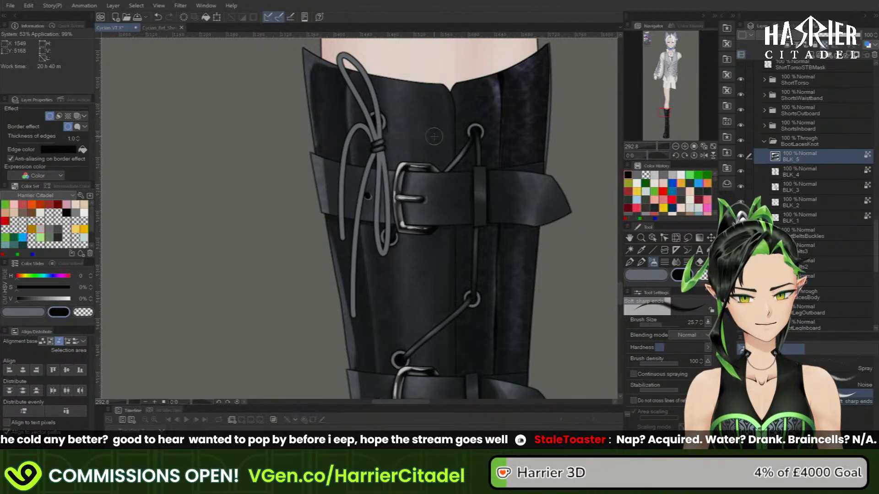
click(806, 172)
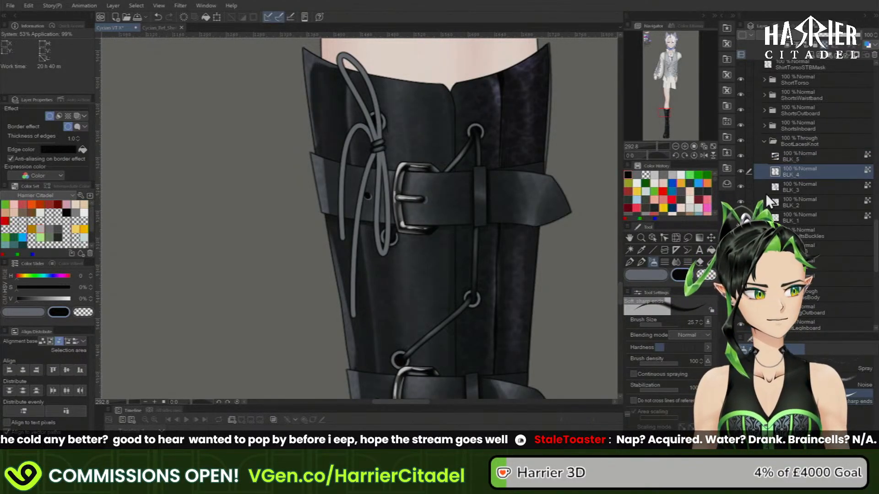
click(631, 249)
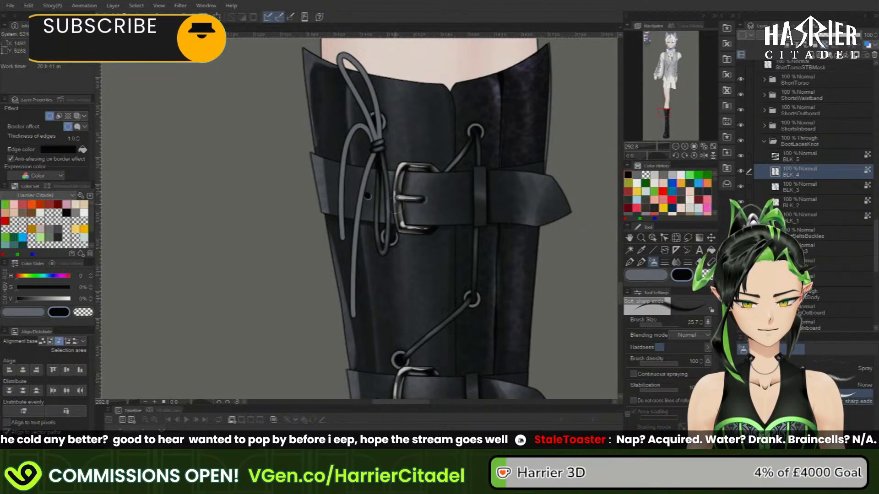
- Shade the raised bow loop on BLK_3 and the shorter lace end on BLK_2 with the black airbrush
click(819, 185)
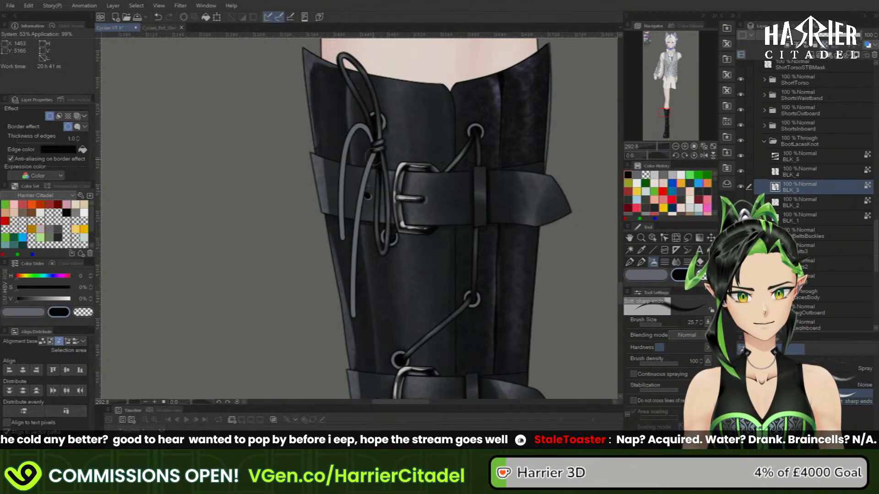
click(805, 204)
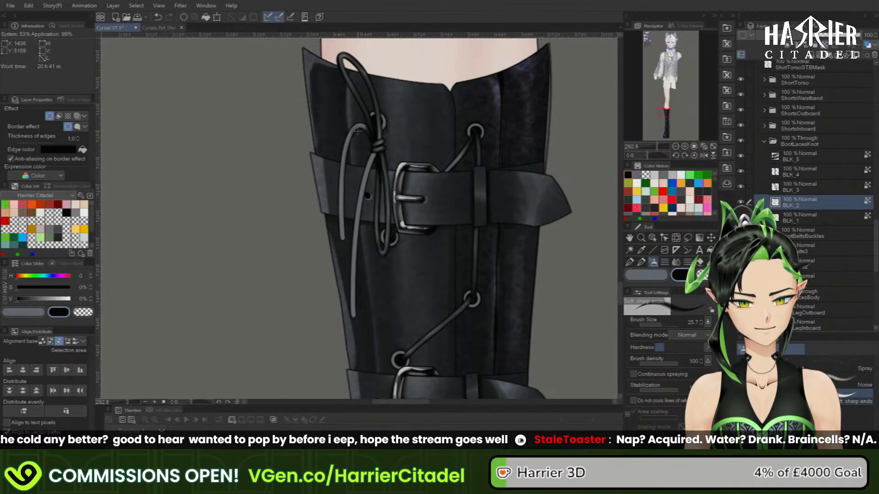
drag(356, 133, 348, 240)
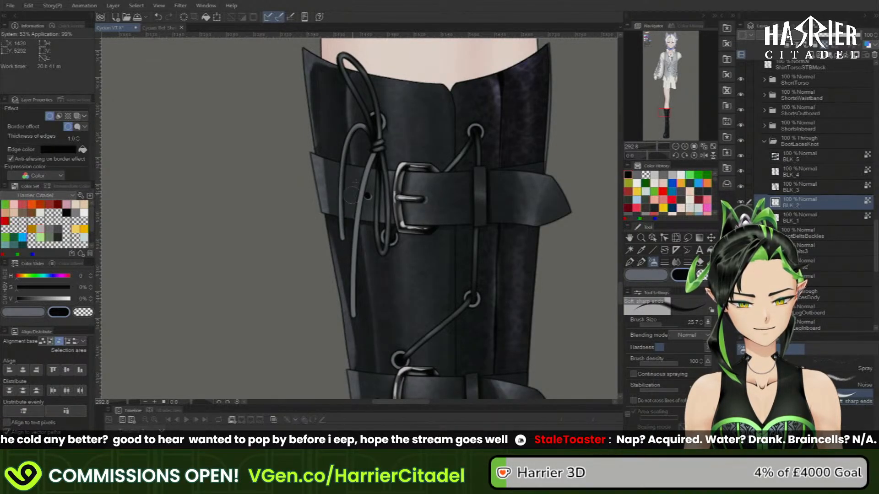
mouse_move(369, 130)
mouse_down()
mouse_move(358, 123)
mouse_move(343, 140)
mouse_move(340, 163)
mouse_up()
key(ctrl+z)
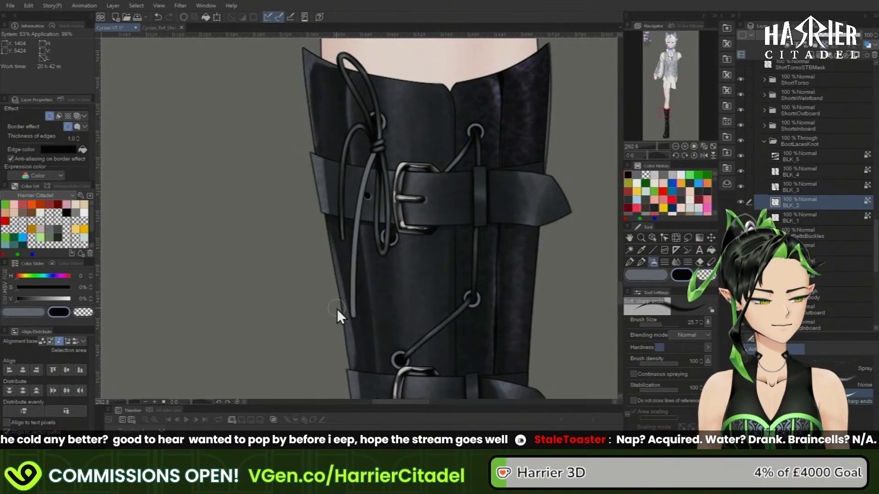
- Shade the long hanging lace end on BLK_1 with black airbrush strokes, undoing the unsatisfactory ones
click(809, 217)
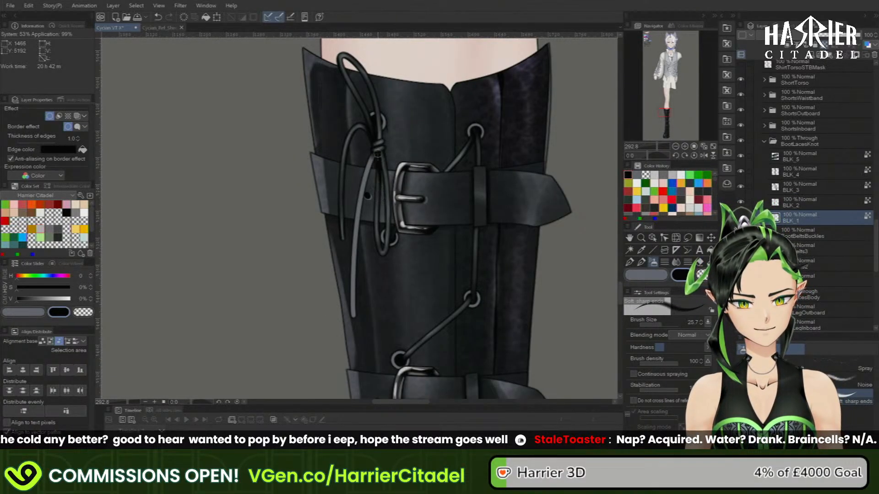
drag(369, 185, 363, 258)
key(ctrl+z)
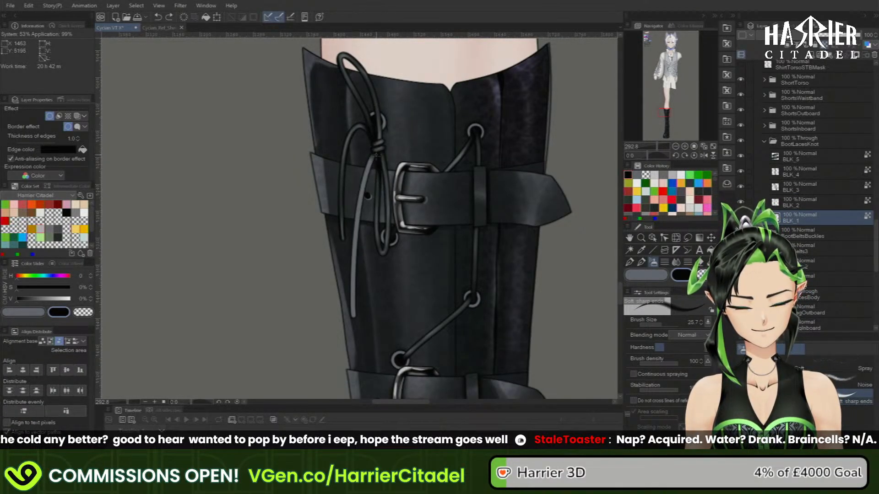
drag(369, 183, 362, 224)
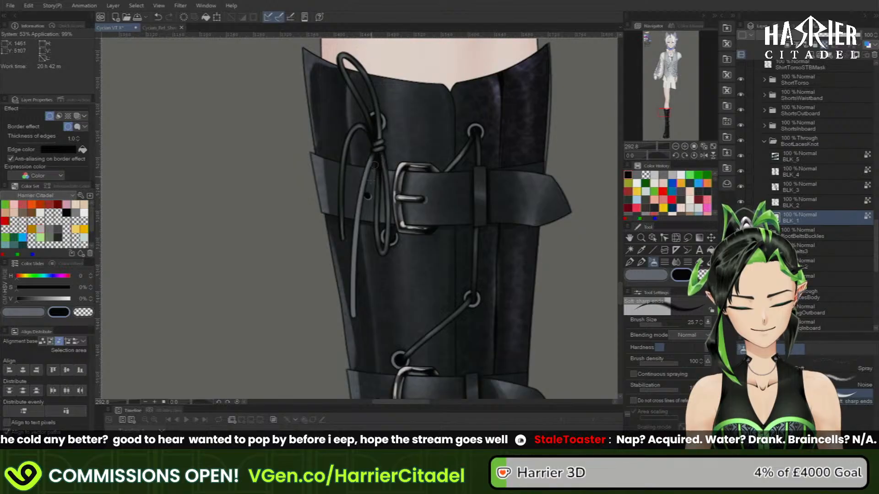
drag(368, 192, 353, 327)
key(ctrl+z)
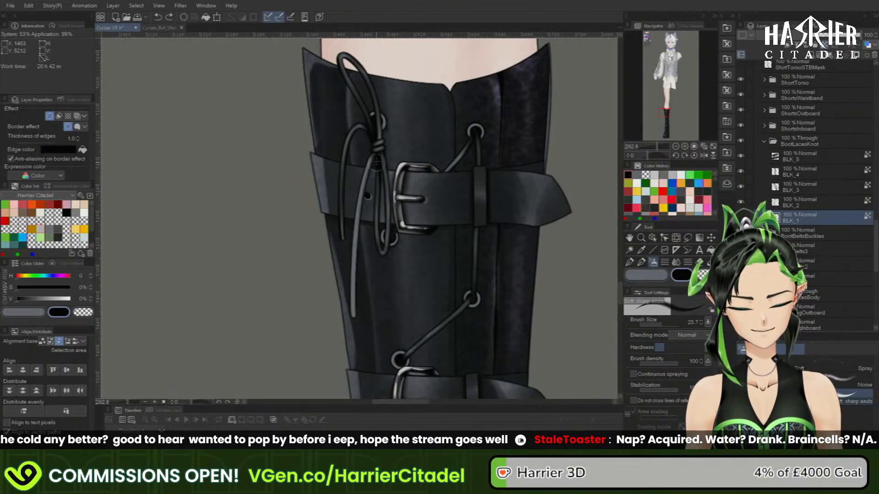
drag(367, 194, 356, 329)
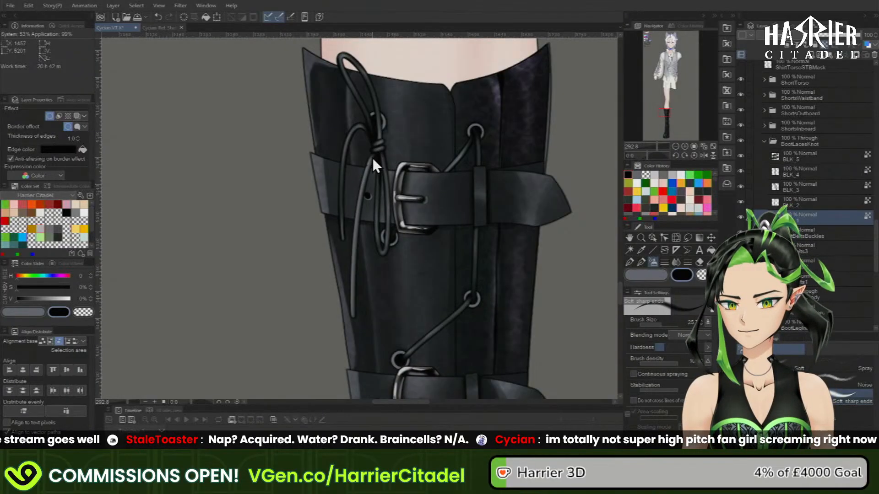
key(ctrl+z)
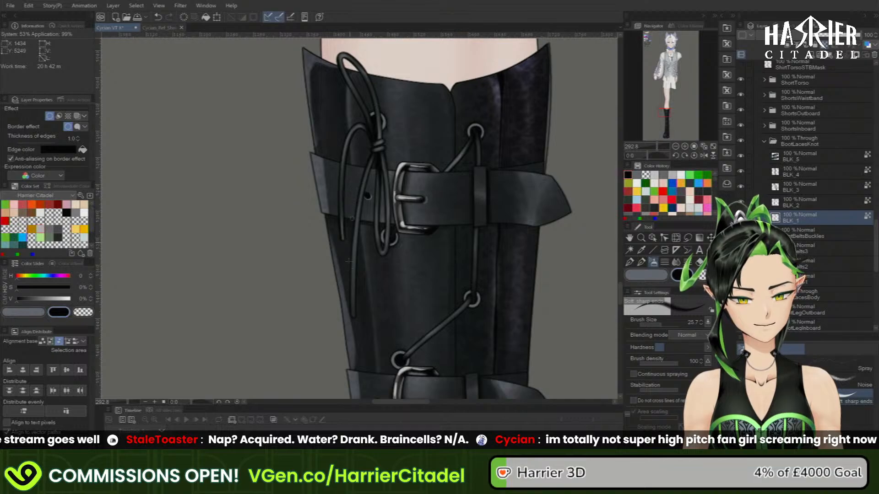
- Collapse the BootLacesKnot folder
scroll(376, 353, down, 8)
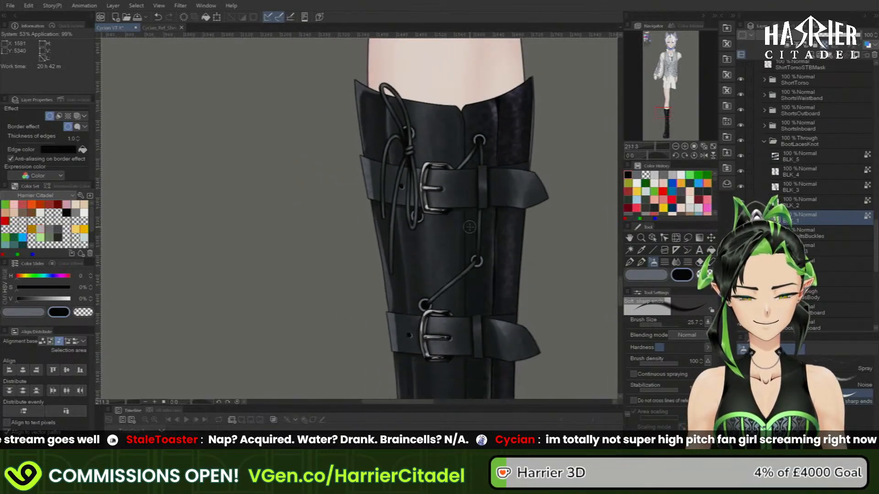
scroll(479, 228, up, 1)
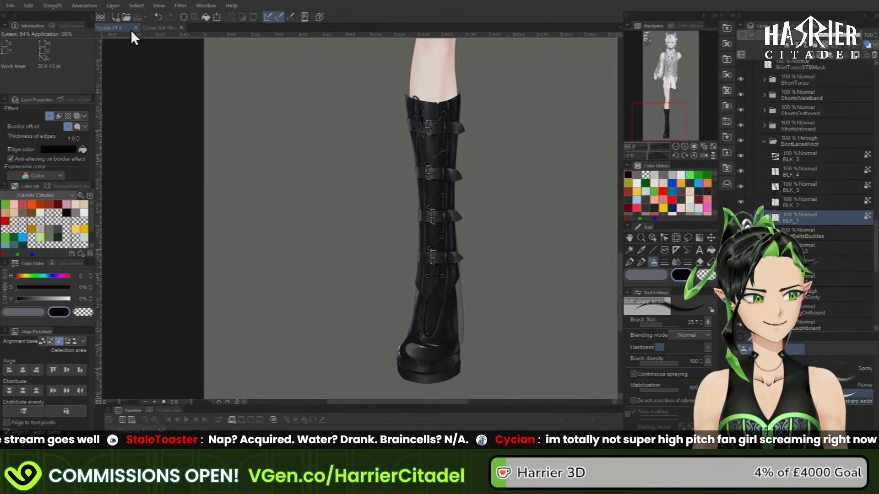
click(764, 141)
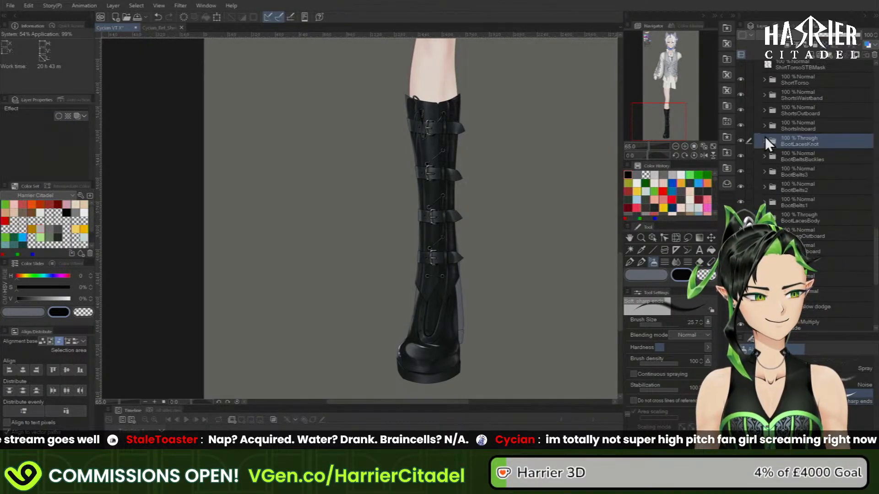
- Examine the laced boot against the full figure and at several closer magnifications from its upper edge to its sole
click(676, 147)
click(703, 146)
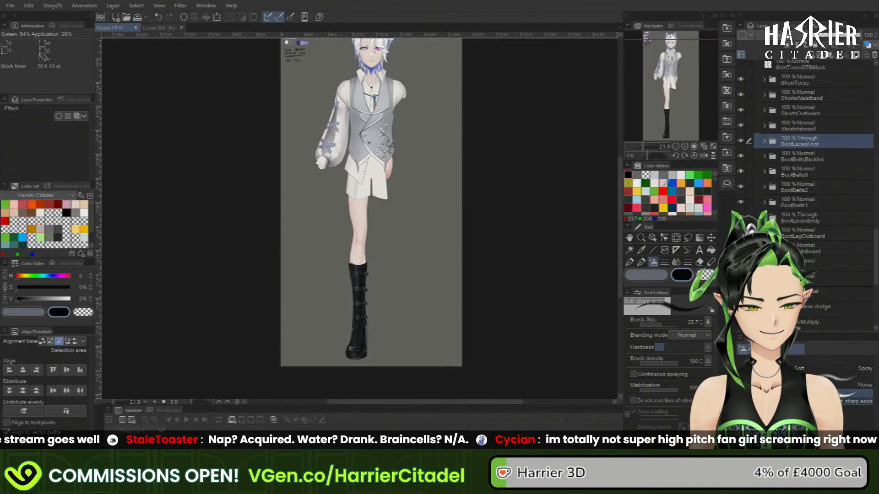
click(695, 147)
drag(664, 119, 663, 127)
click(677, 147)
click(675, 146)
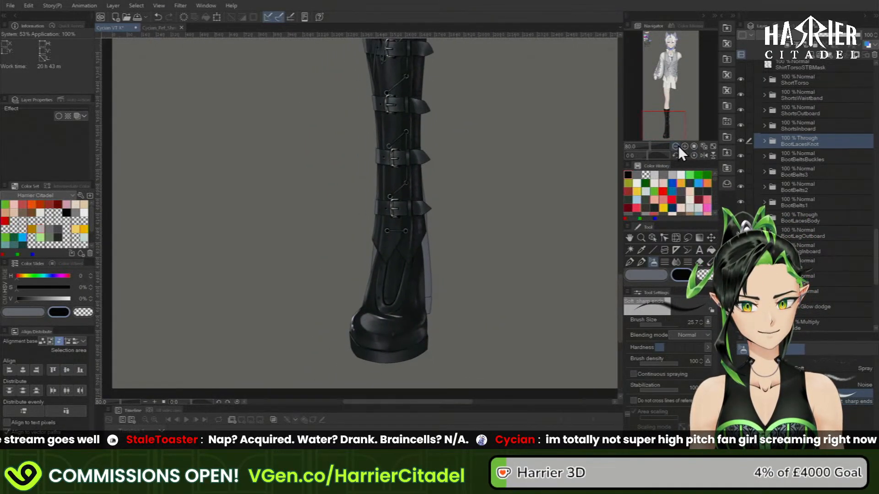
click(676, 147)
drag(681, 123, 677, 123)
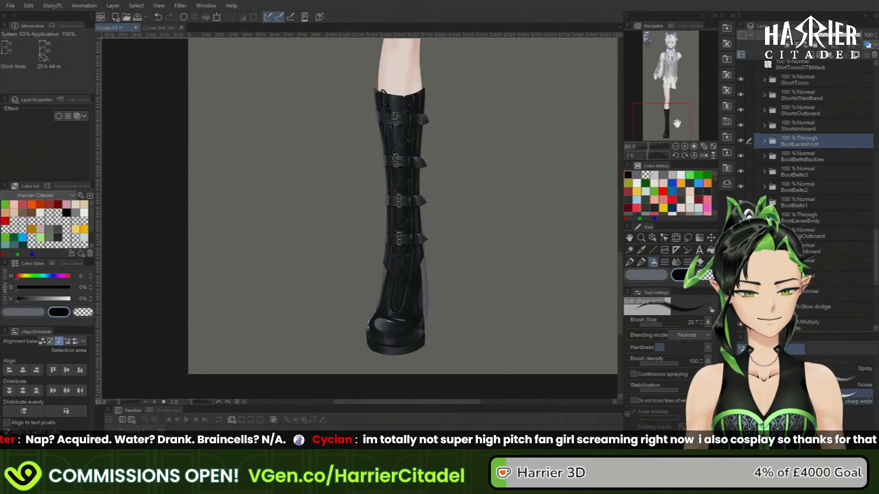
click(686, 146)
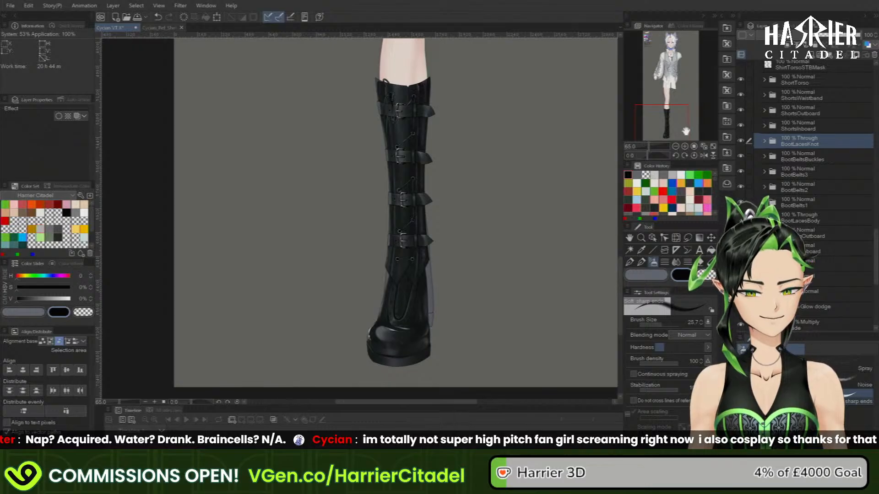
drag(682, 128, 685, 122)
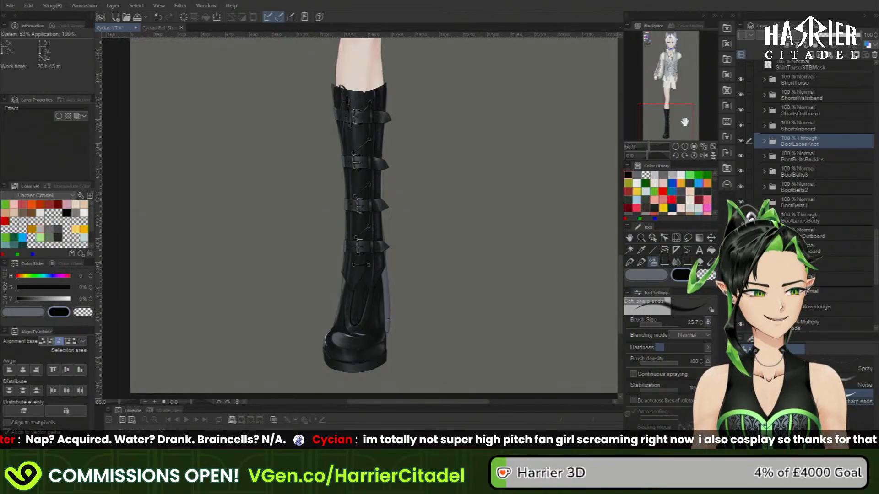
click(685, 146)
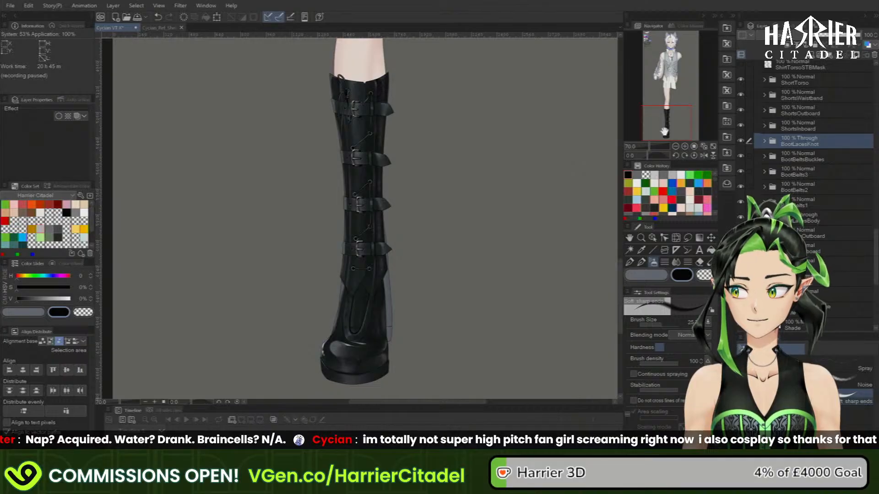
mouse_move(664, 132)
mouse_down()
mouse_move(677, 112)
mouse_move(680, 128)
mouse_up()
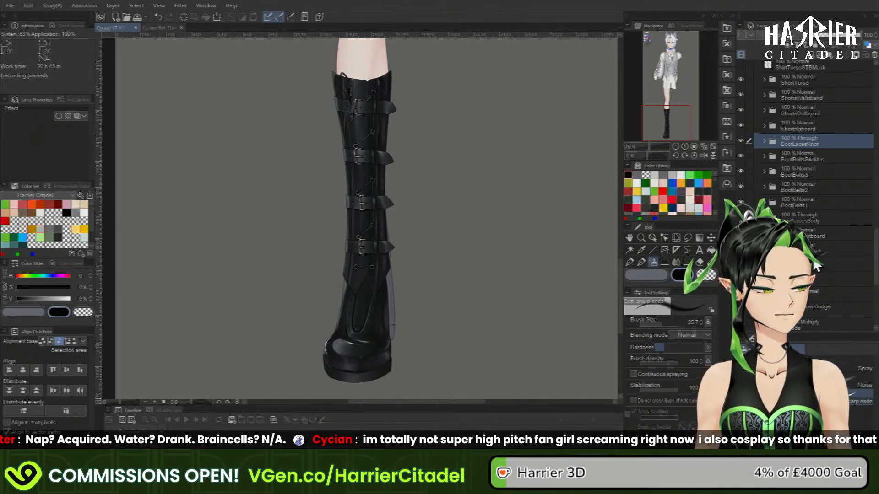
- Open the BootBridge folder and prepare the grey Kiba Round 15 brush on its Linear burn Layer 52
scroll(876, 257, down, 3)
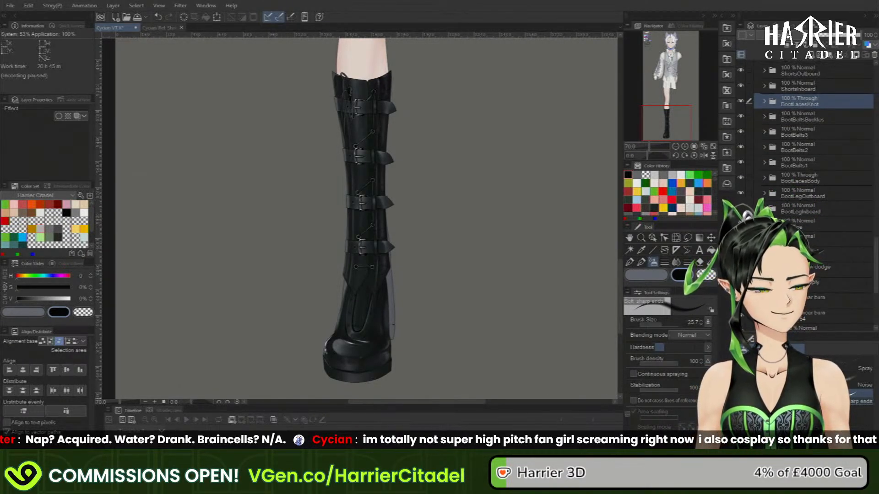
click(764, 239)
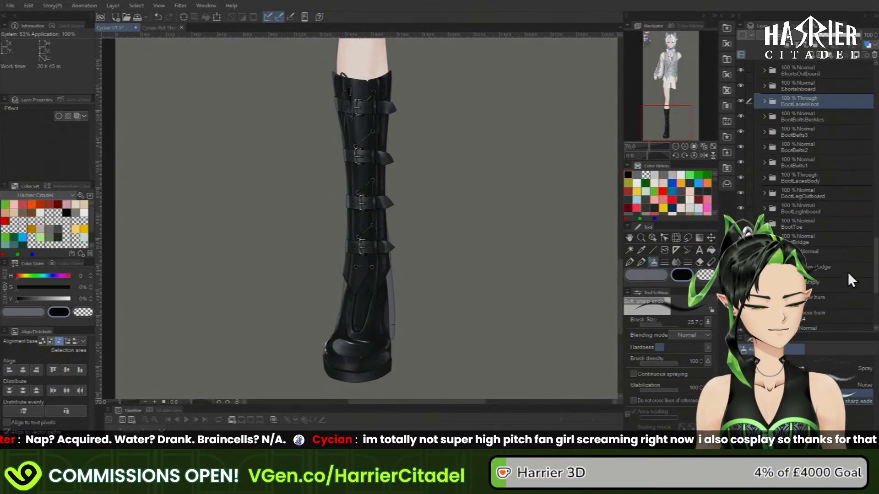
scroll(846, 271, down, 3)
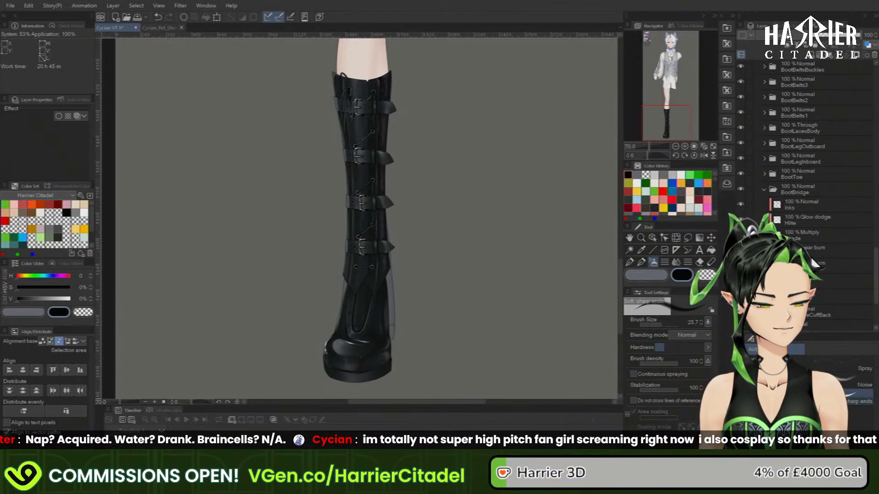
click(847, 249)
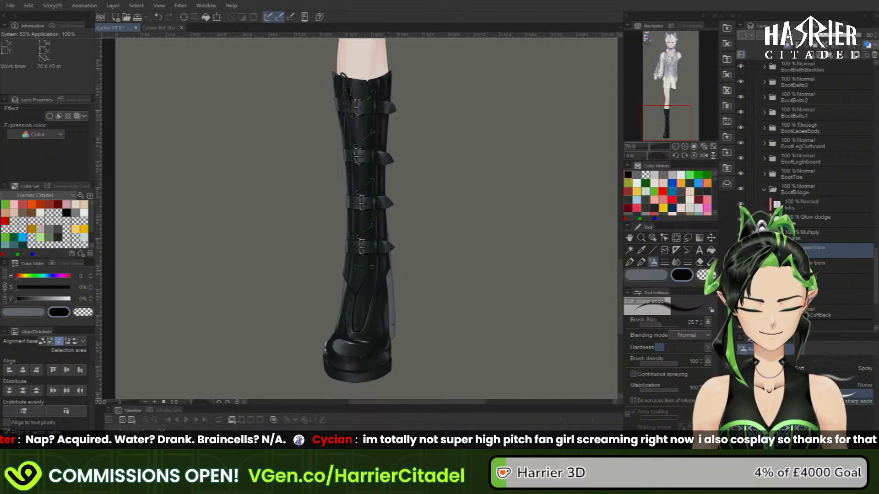
click(631, 264)
click(661, 276)
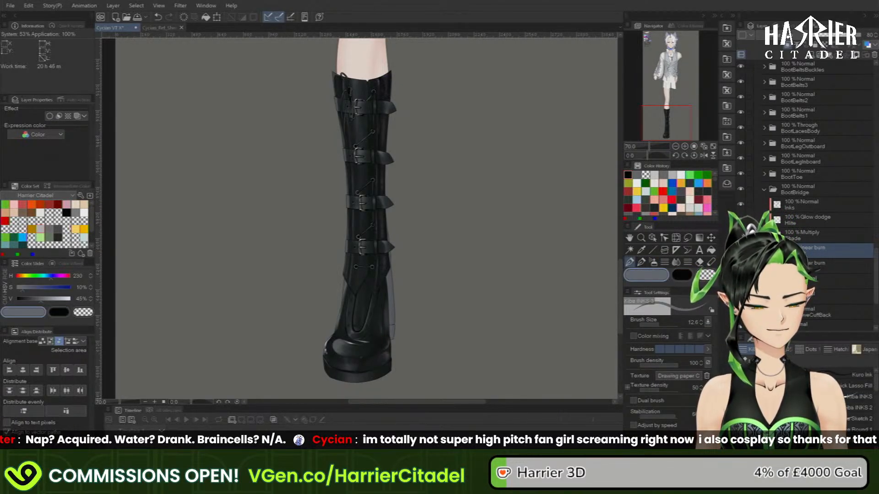
click(846, 439)
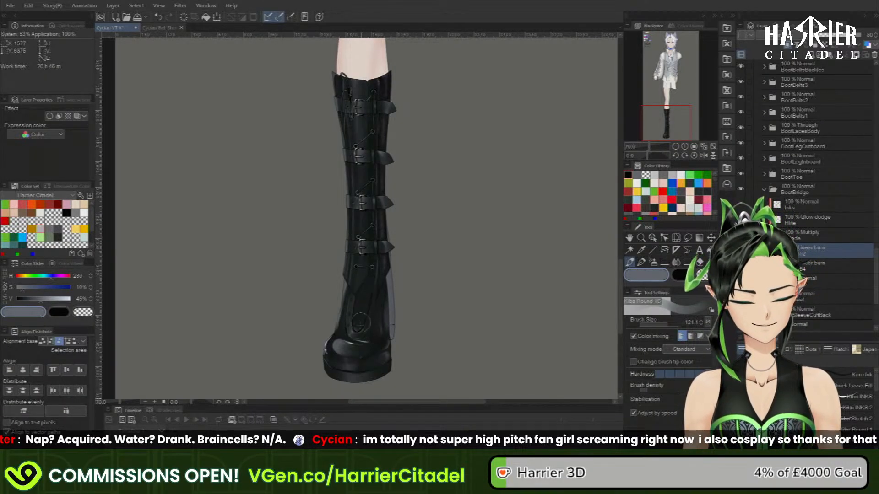
- Clear the old seam linework from BootBridge's Inks layer and paint grey over its shading on Layer 52
click(783, 207)
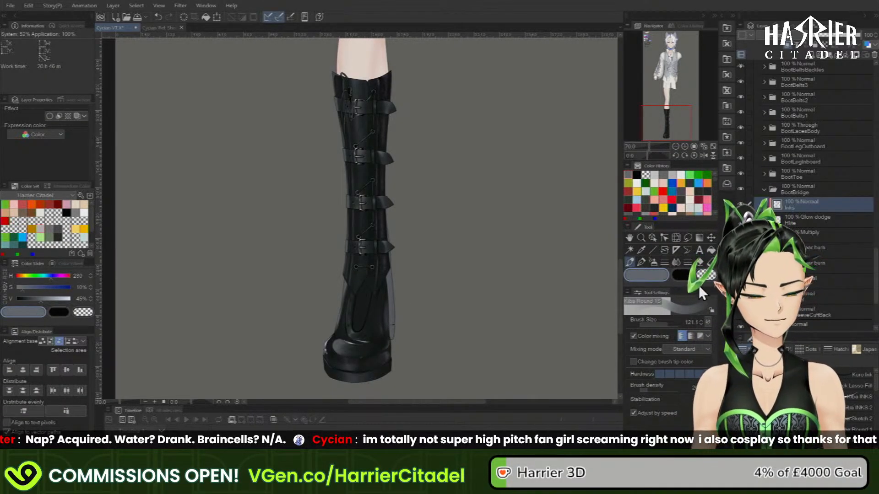
click(187, 17)
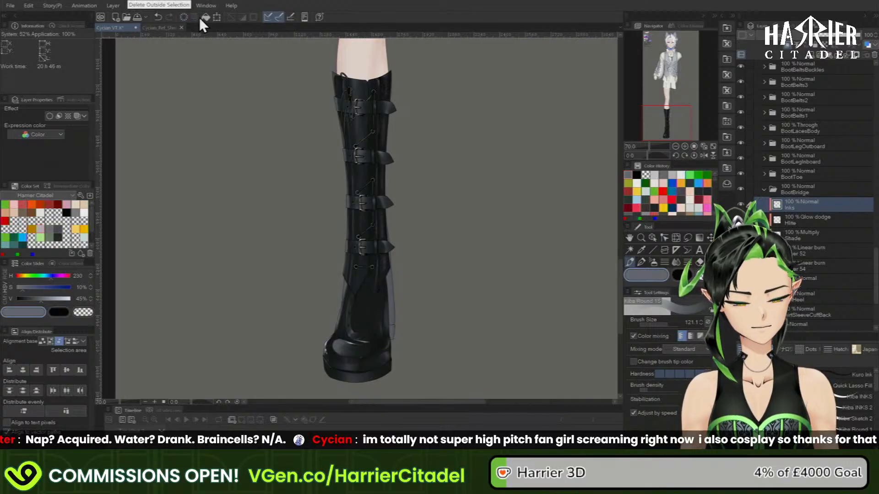
click(797, 251)
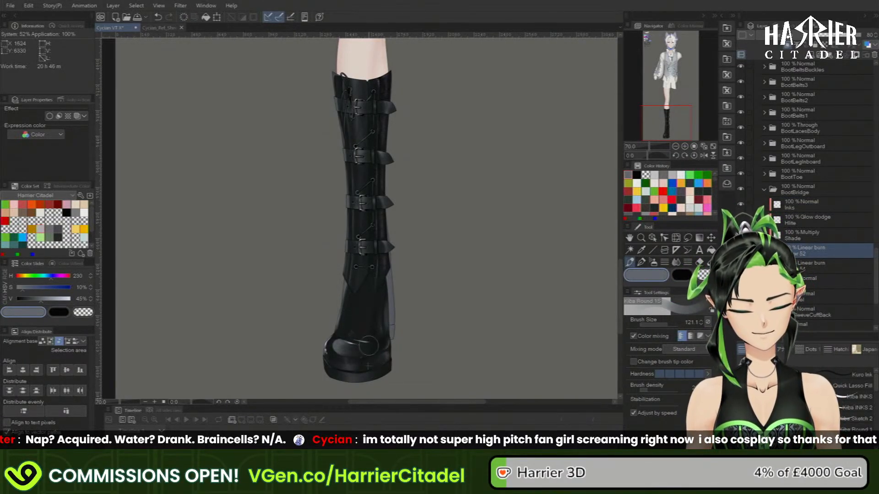
- Erase the highlights on BootBridge's Glow dodge Hlite layer with the transparent brush
click(809, 206)
click(818, 224)
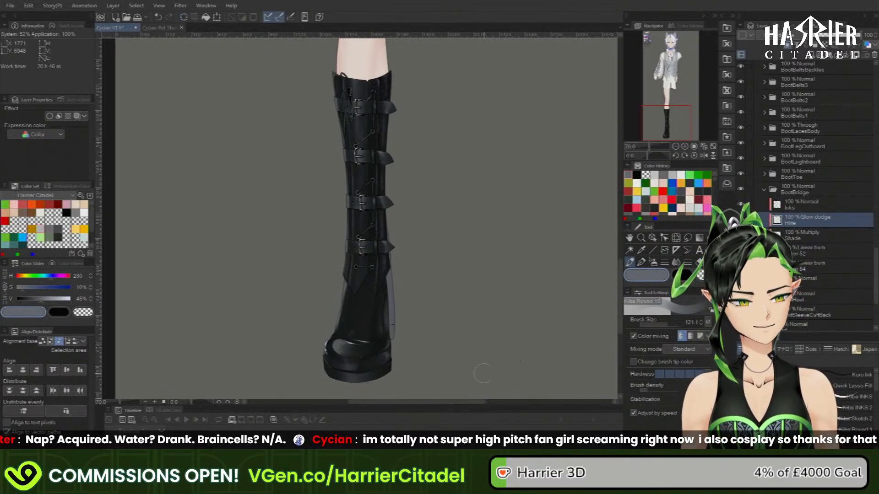
key(c)
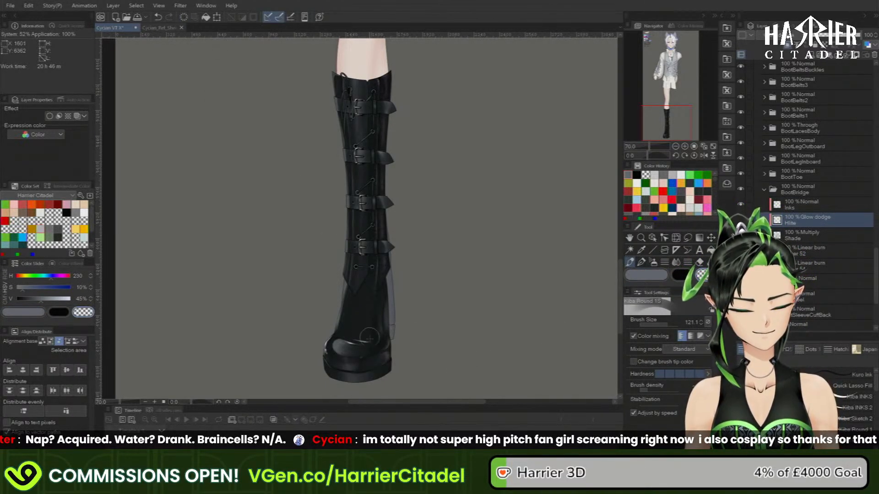
drag(364, 284, 349, 334)
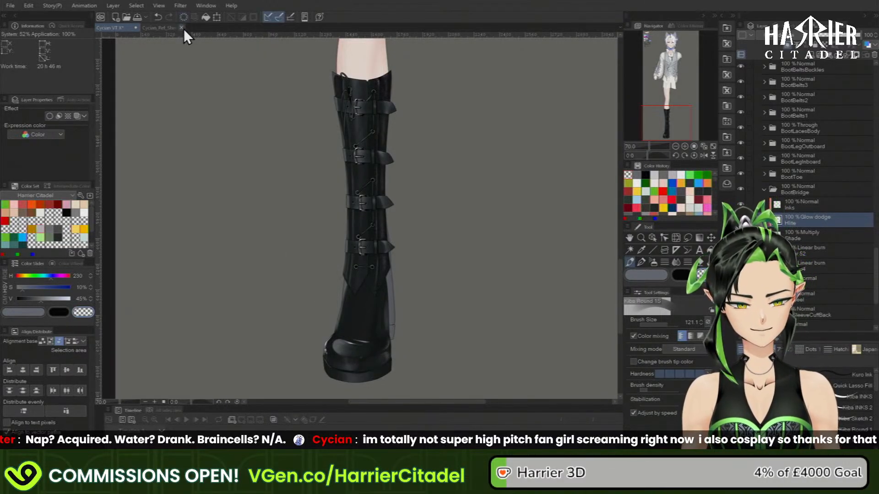
- Return to Linear burn Layer 52 in BootBridge and even out the boot bridge shading with the grey brush
click(819, 252)
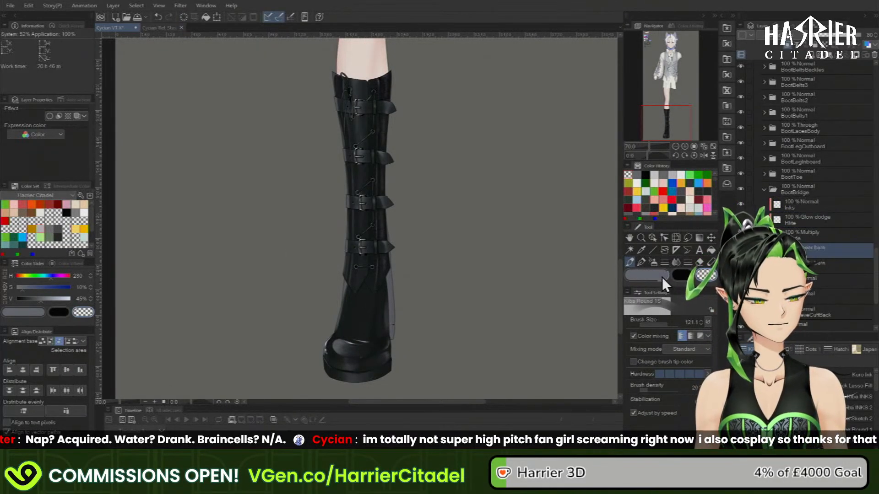
click(646, 274)
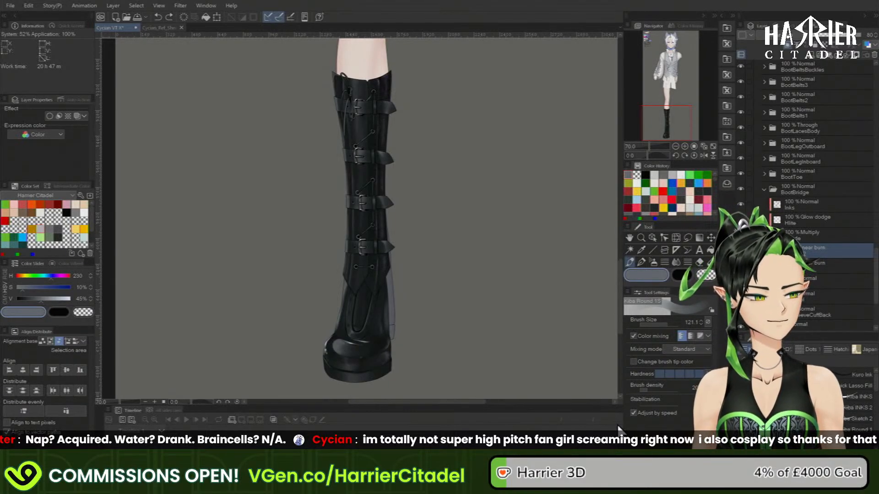
click(764, 190)
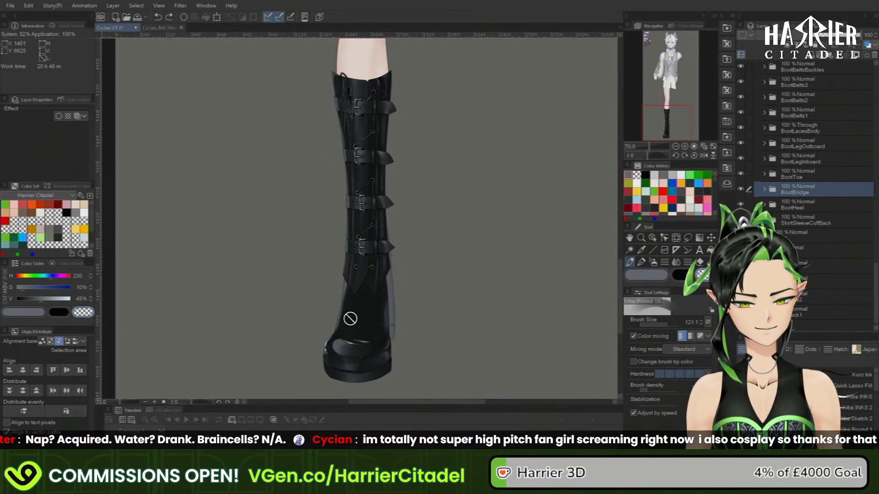
click(647, 275)
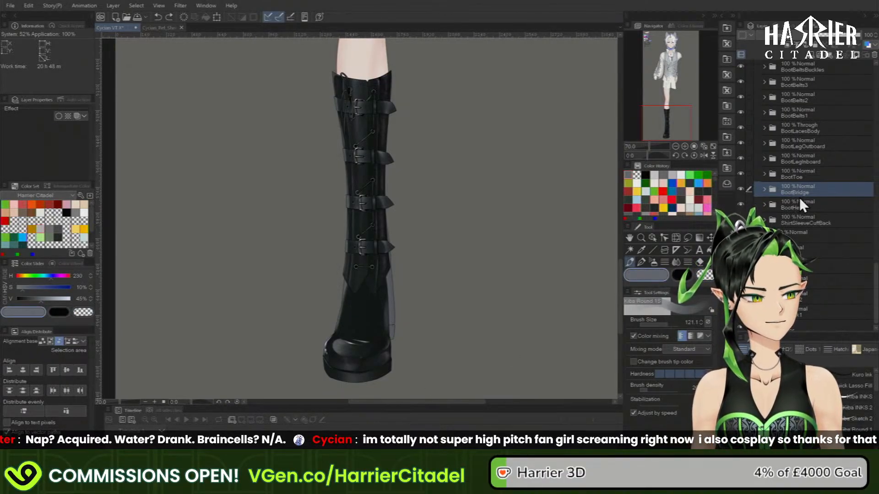
click(765, 189)
click(824, 257)
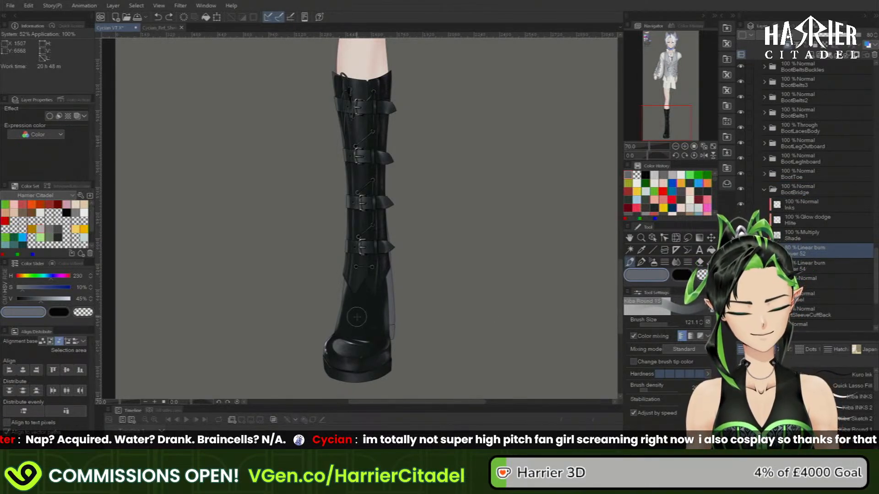
- Erase the burn shading down the middle of the boot bridge for a broad highlight and blend it with grey
click(702, 275)
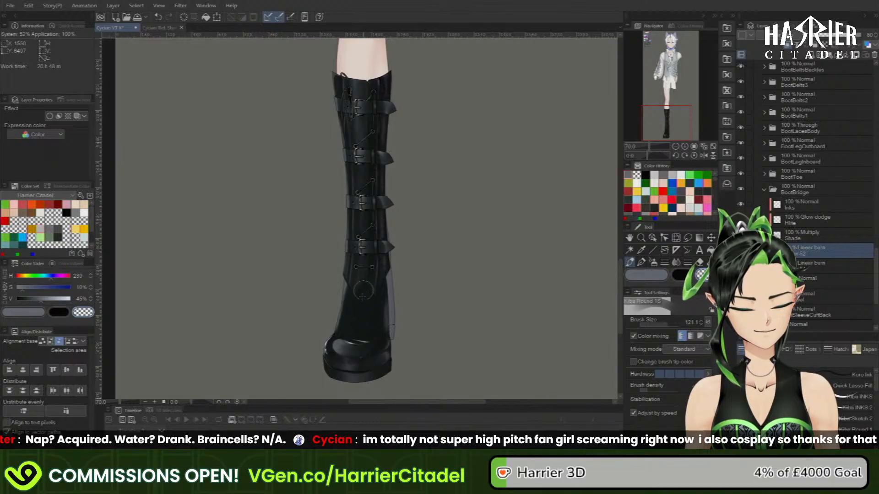
drag(362, 291, 362, 324)
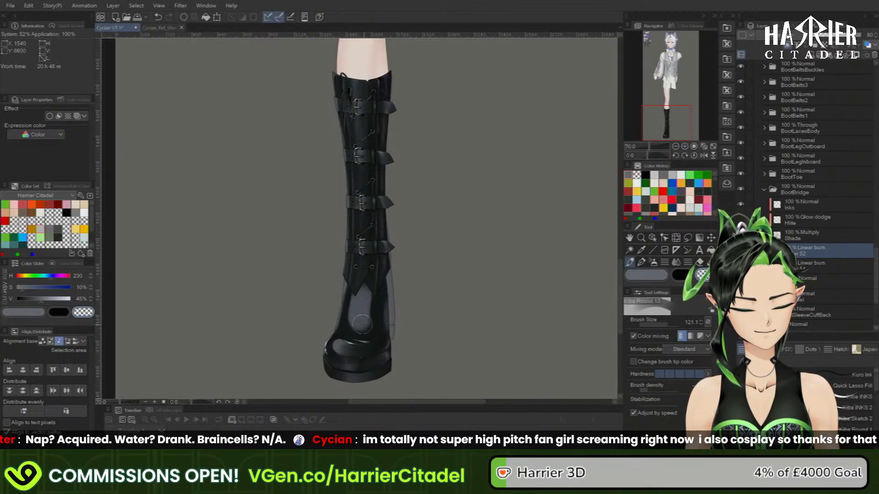
click(642, 278)
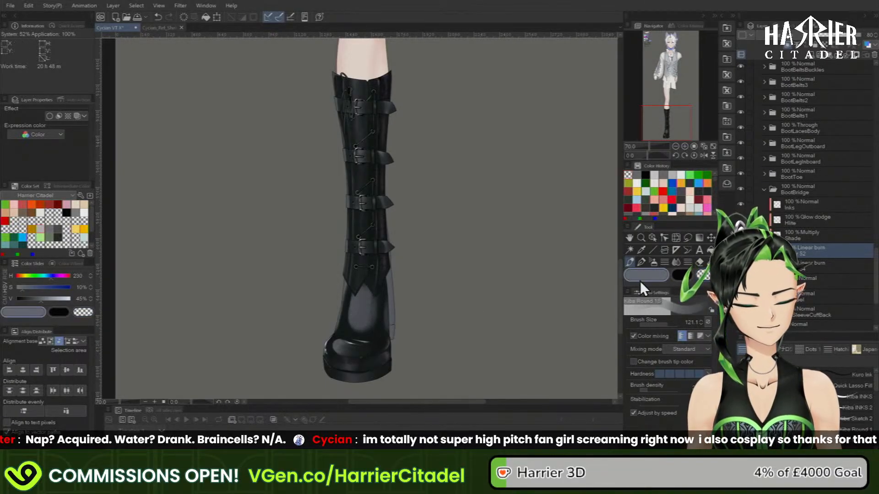
- Soften the broad highlight on the boot bridge with a grey soft airbrush at size 296.4
click(653, 262)
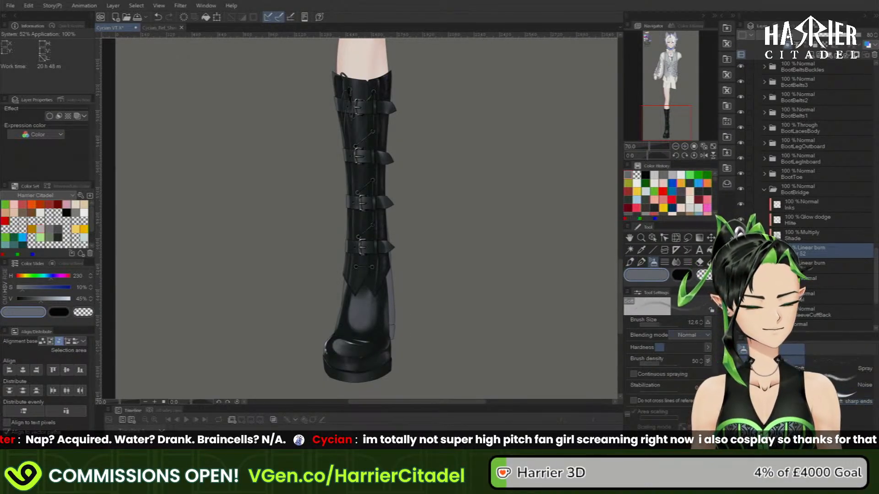
drag(647, 326, 668, 326)
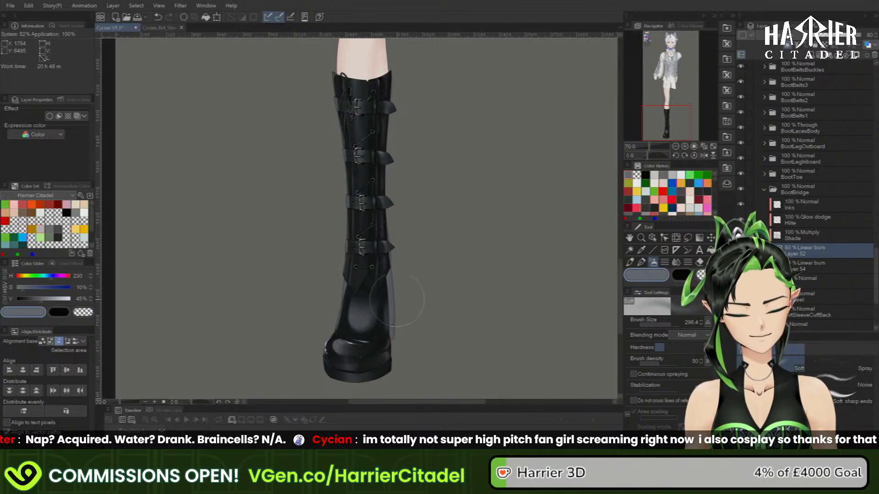
mouse_move(378, 338)
mouse_down()
mouse_move(369, 339)
mouse_move(370, 328)
mouse_up()
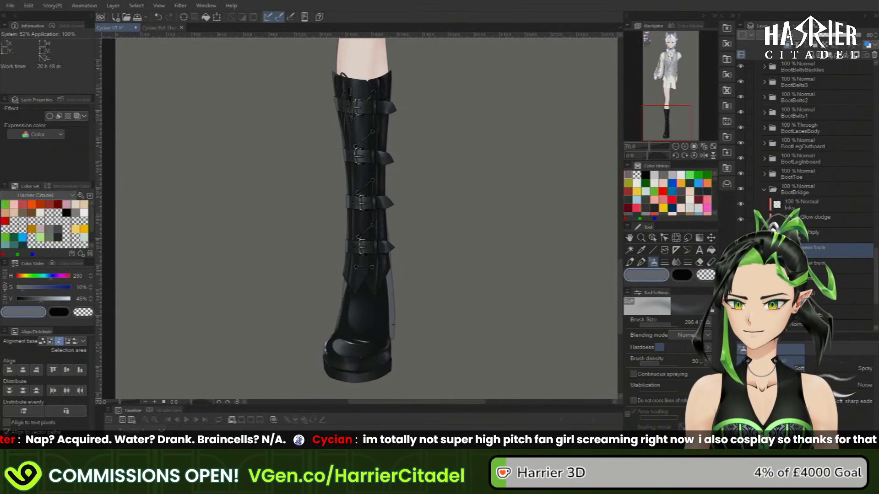
- Paint a thin seam highlight down the boot bridge with transparent Kiba Round 15 at size 14.1, and blend it with grey at 24.2
click(631, 263)
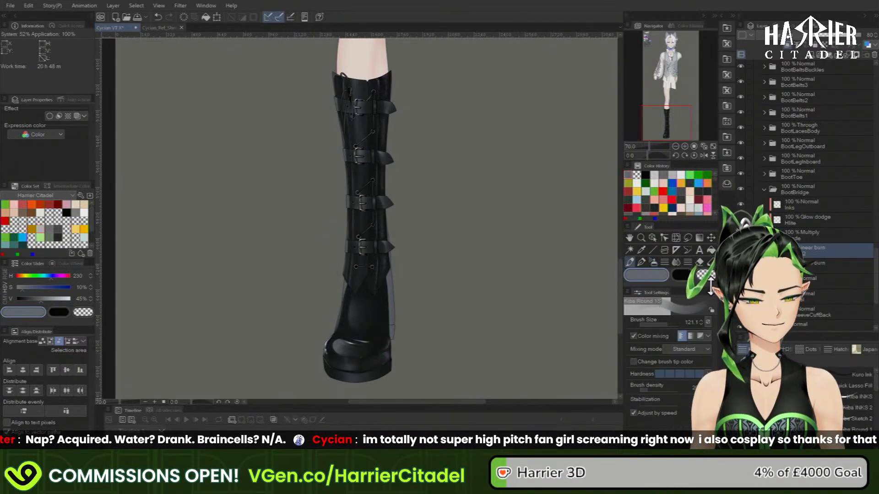
click(702, 275)
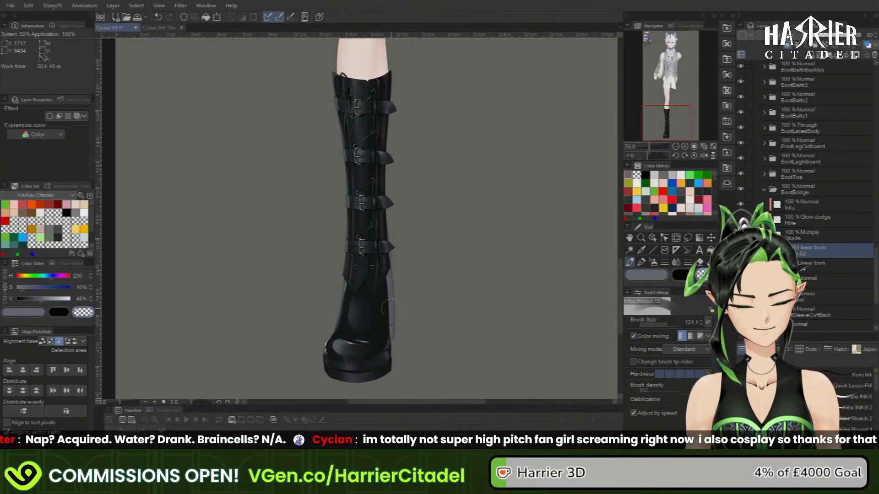
drag(667, 325, 659, 326)
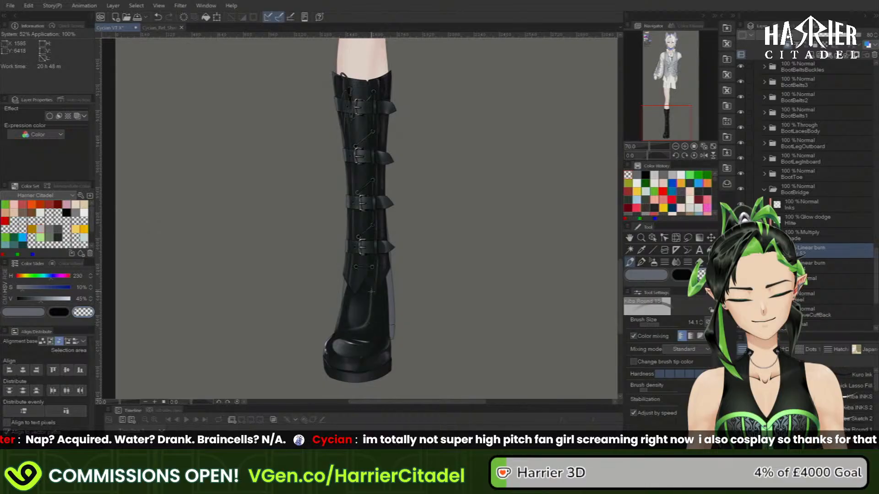
click(660, 278)
click(661, 324)
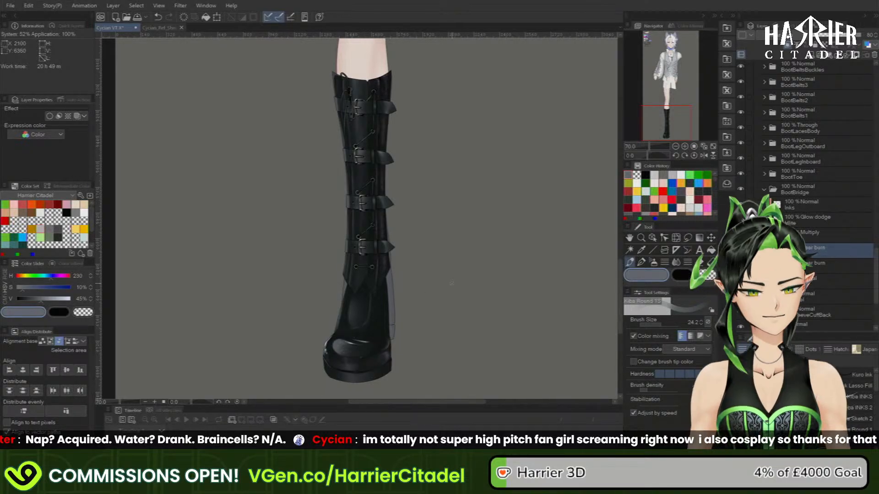
- Ink the curved seam across the boot bridge in black on the Inks layer with Kiba INKS 2 at size 7.0
click(800, 206)
key(x)
click(857, 408)
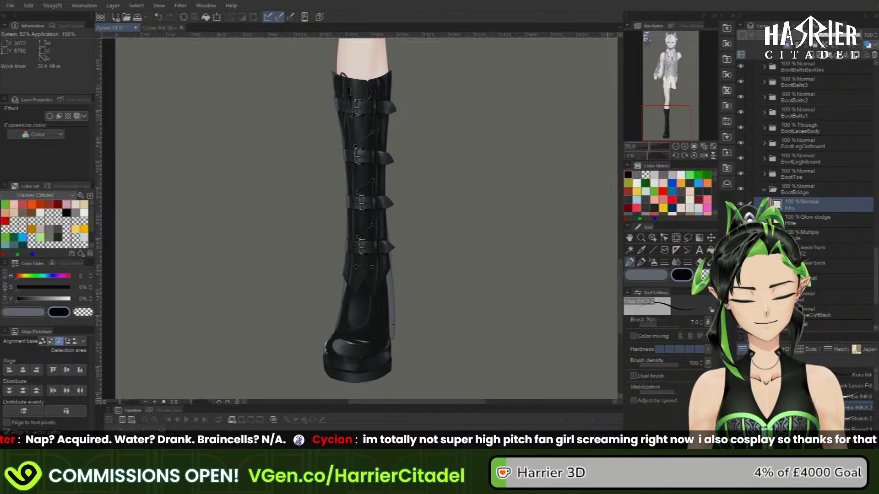
scroll(356, 350, up, 5)
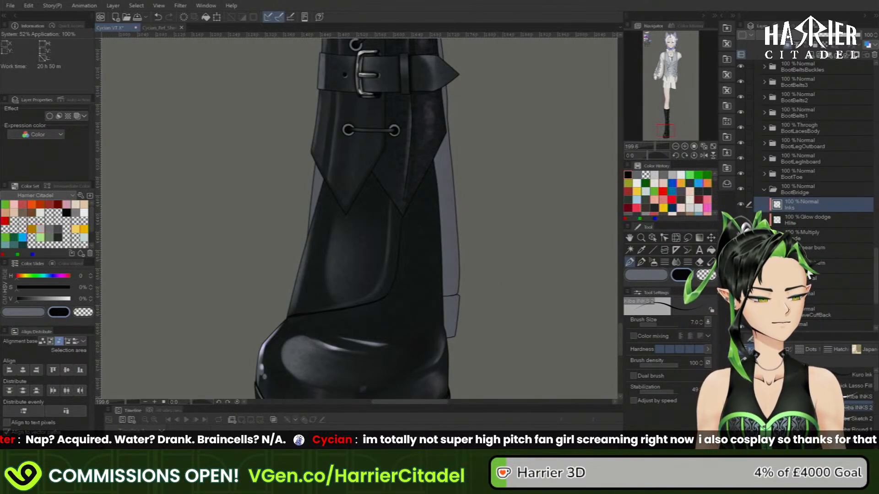
- Erase the burn shading on Layer 52 along the inside of the curved bridge seam with a transparent Kiba Round brush at size 27.3
click(817, 250)
key(x)
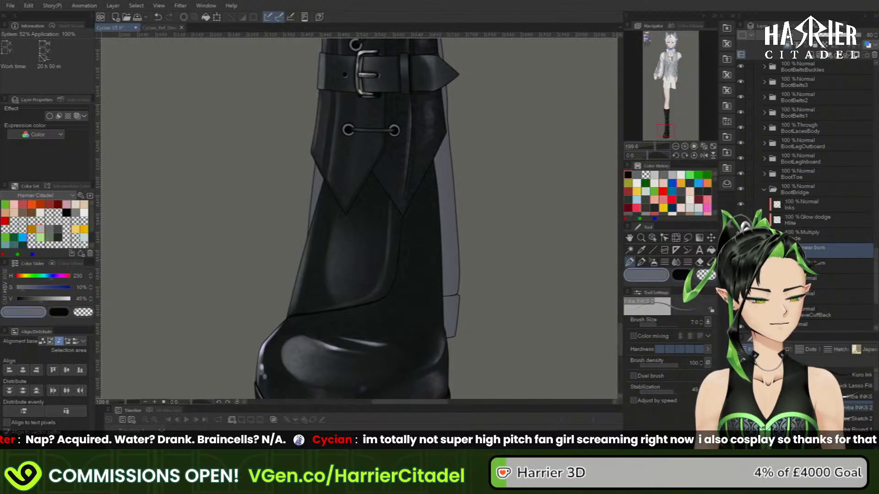
click(810, 440)
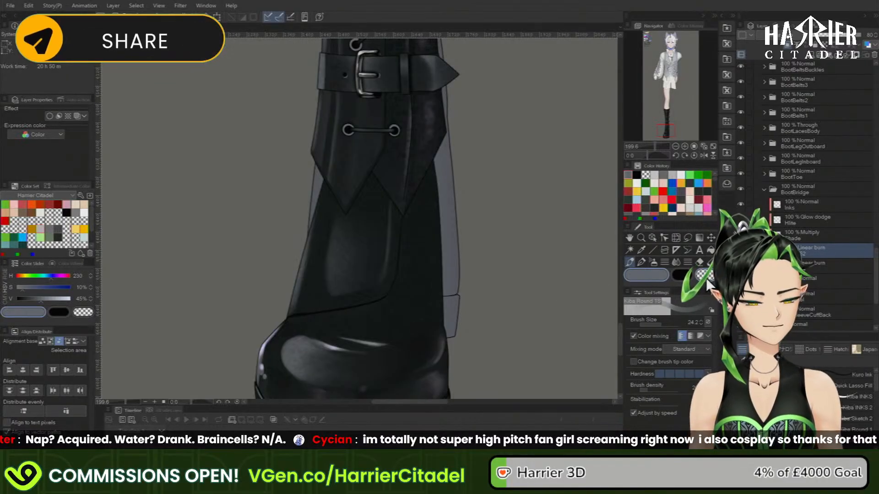
key(c)
click(854, 452)
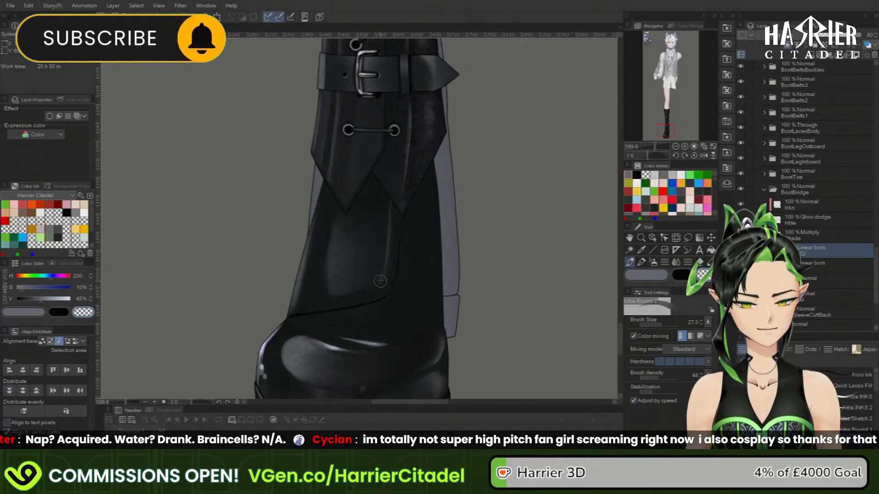
drag(382, 280, 327, 300)
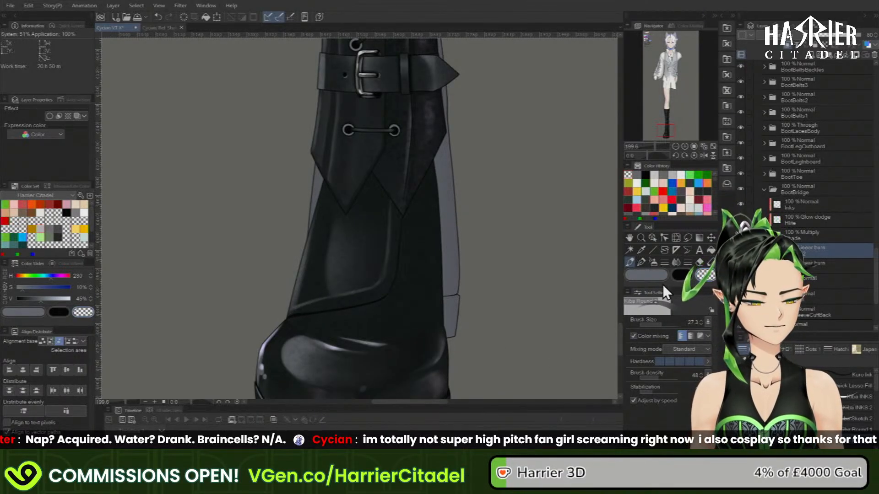
- Refine the highlight along the curved bridge seam with Kiba Round 15 at size 24.2, alternating grey and transparent strokes
key(b)
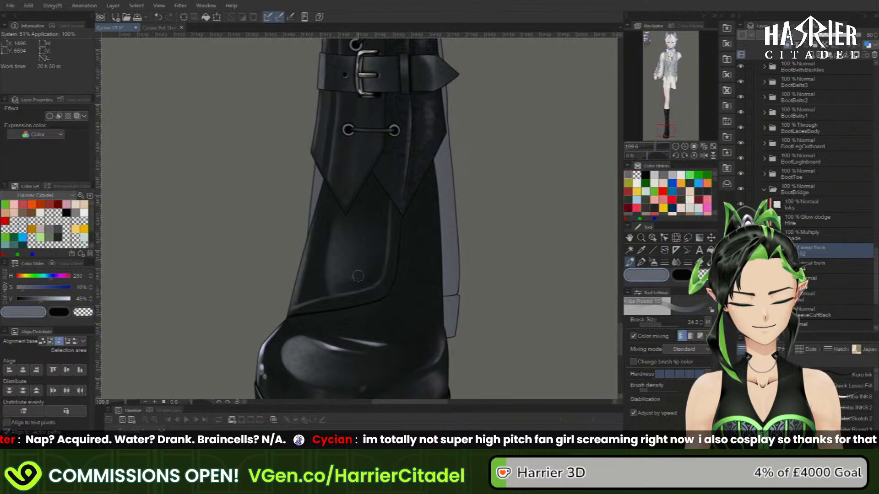
key(c)
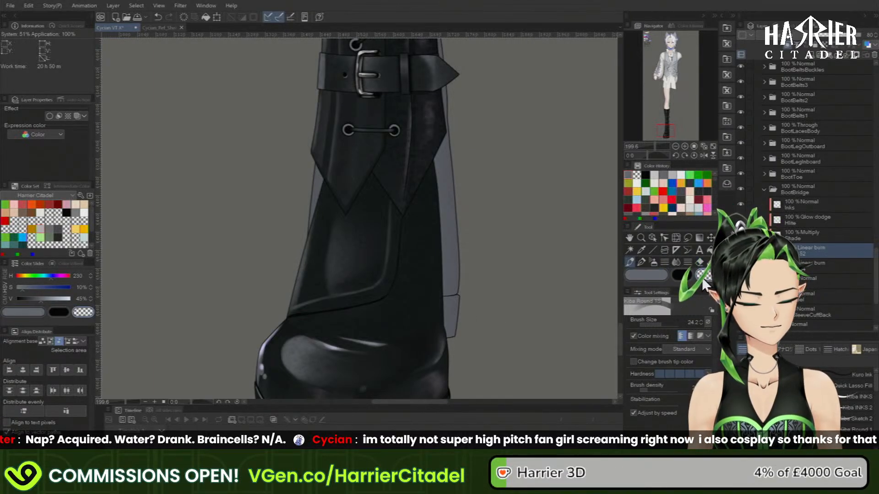
drag(340, 285, 356, 279)
key(ctrl+z)
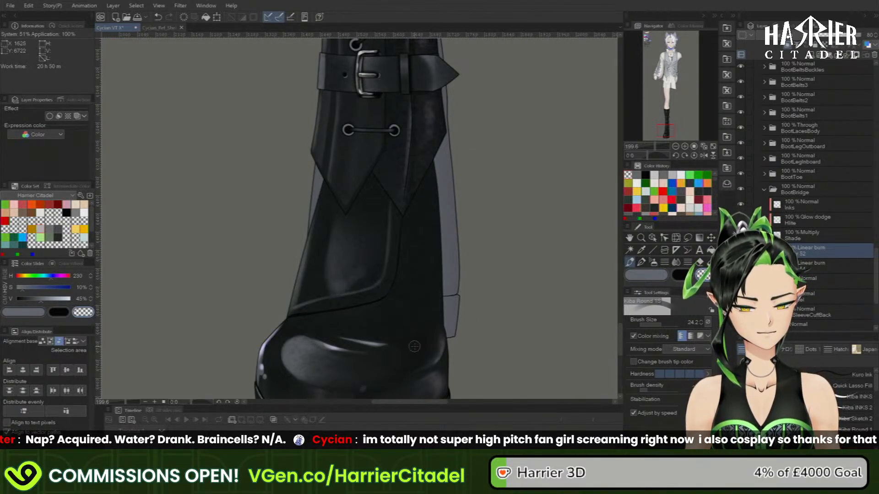
key(c)
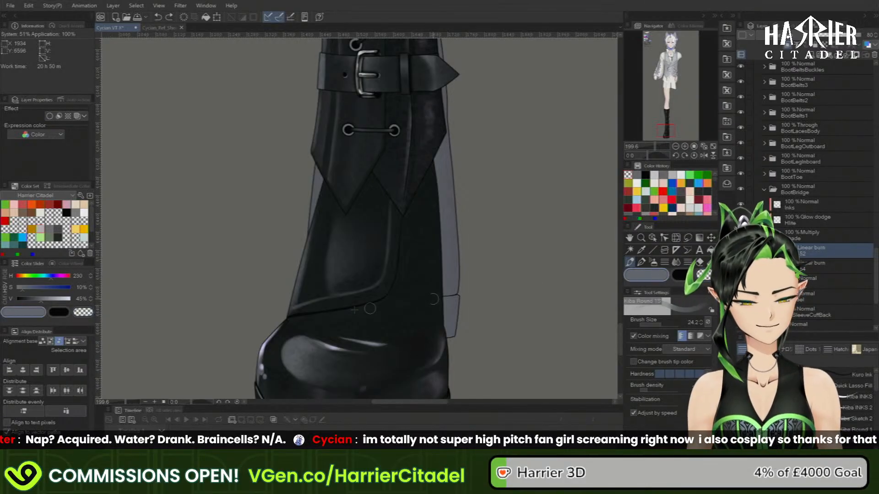
drag(333, 301, 304, 309)
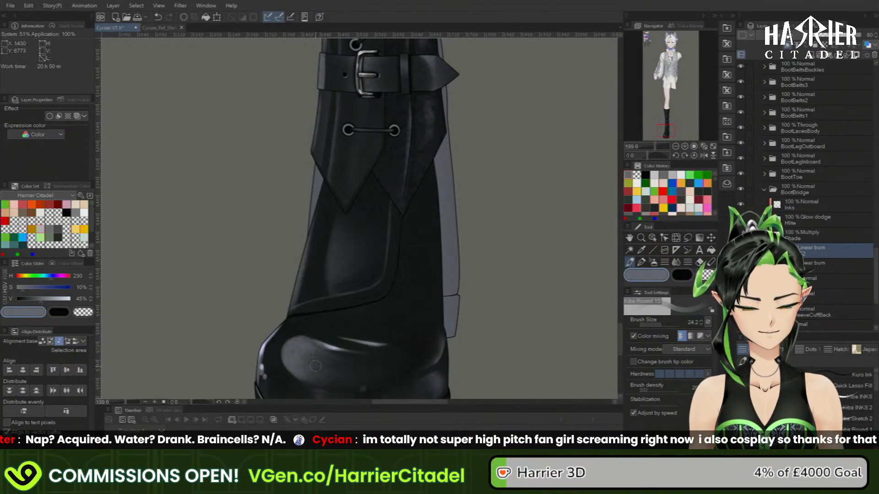
scroll(315, 366, down, 8)
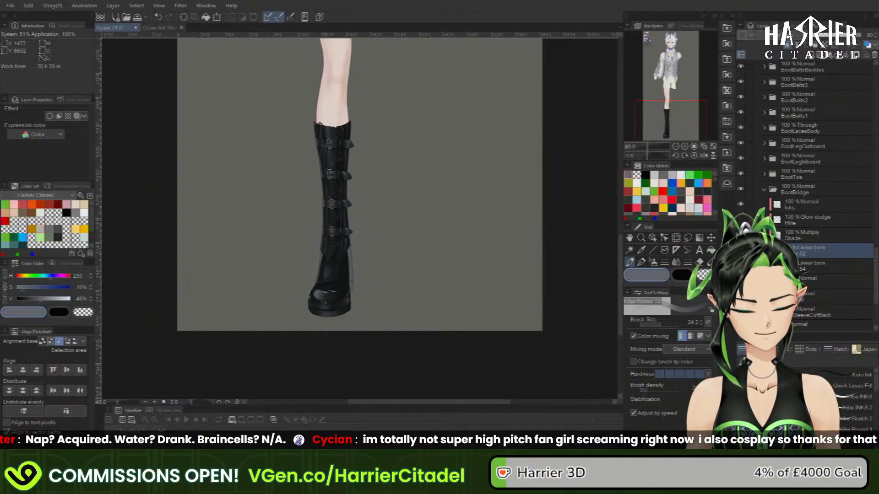
scroll(343, 271, up, 1)
scroll(318, 268, up, 5)
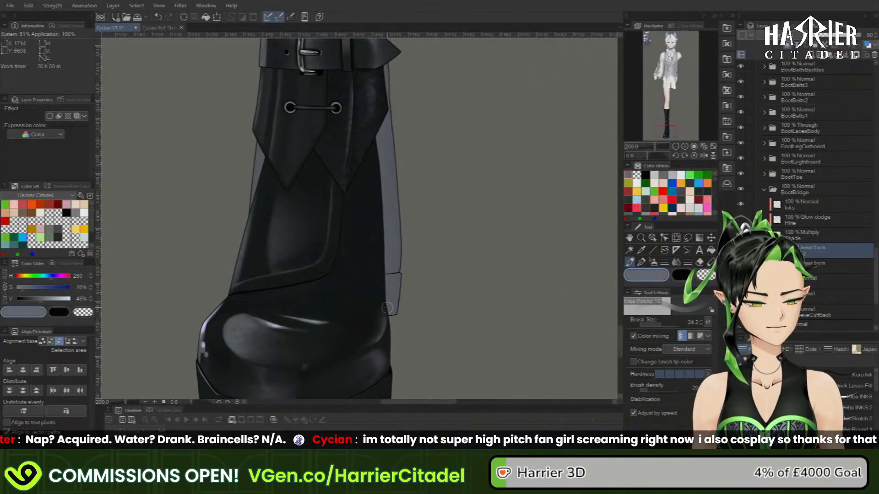
- With BootToe temporarily hidden, ink a black seam from the curved seam's corner to the boot's edge with Kiba INKS 2, and adjust it with Liquify
click(803, 209)
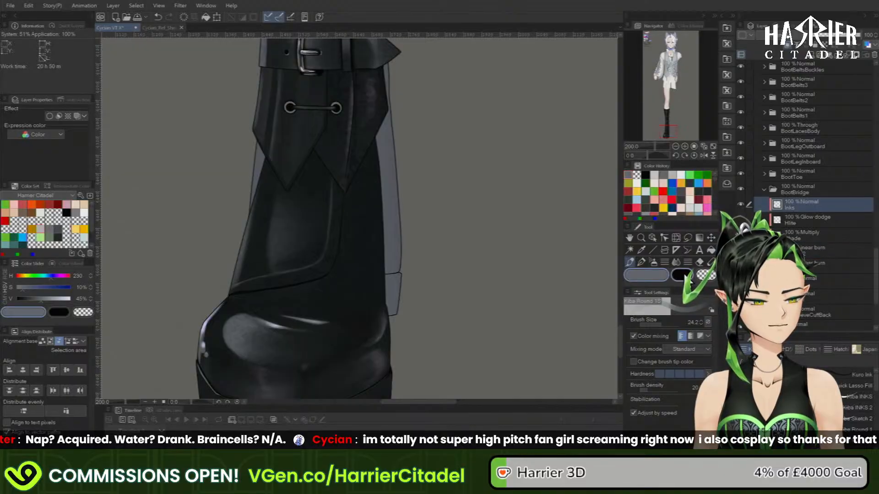
click(854, 408)
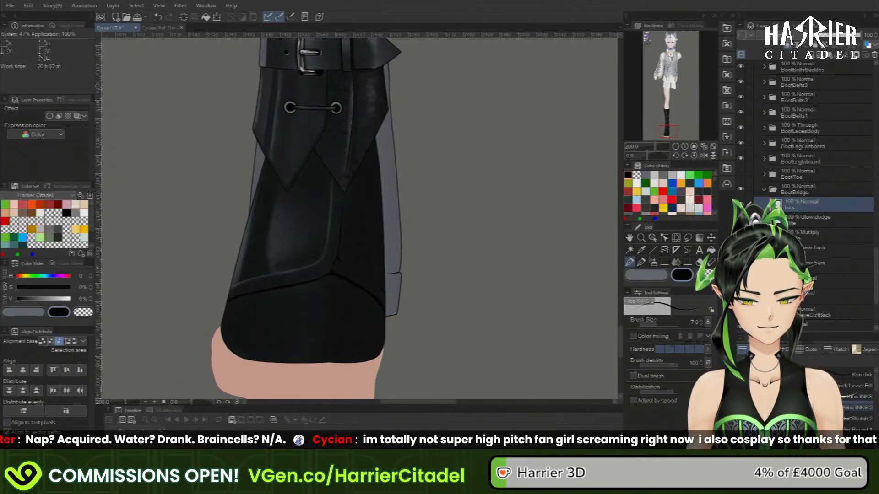
click(741, 173)
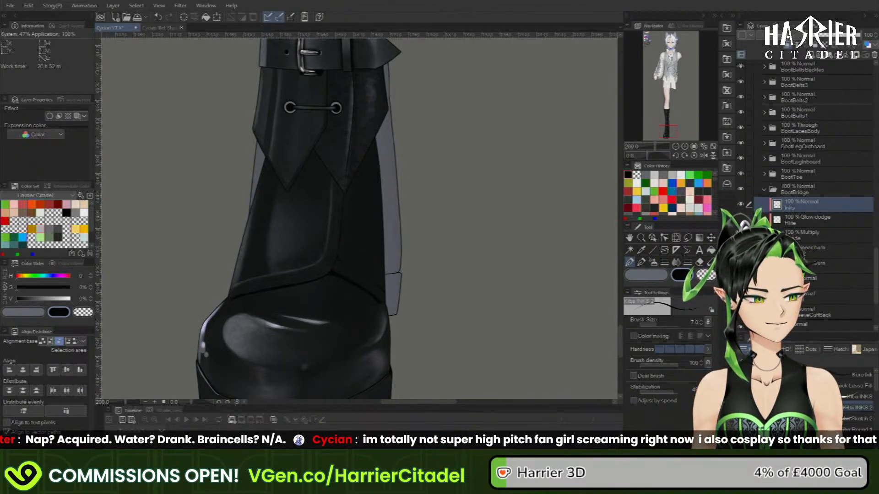
click(676, 237)
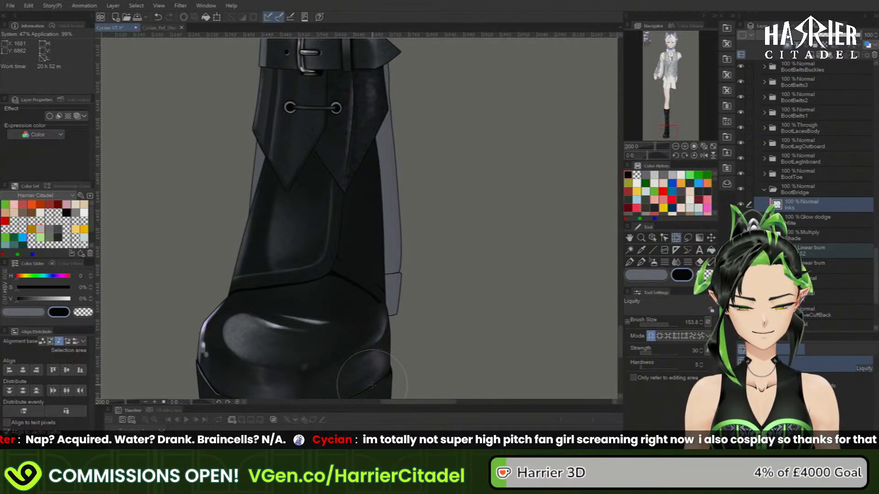
scroll(365, 224, down, 3)
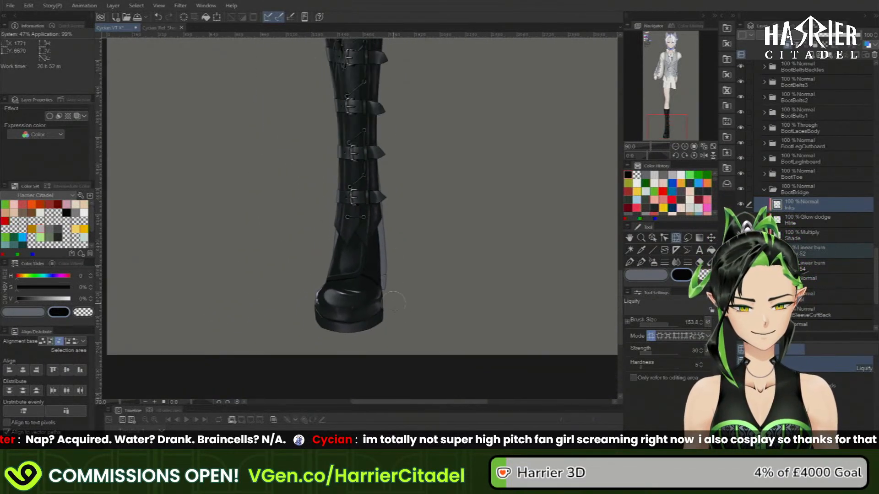
scroll(365, 224, up, 4)
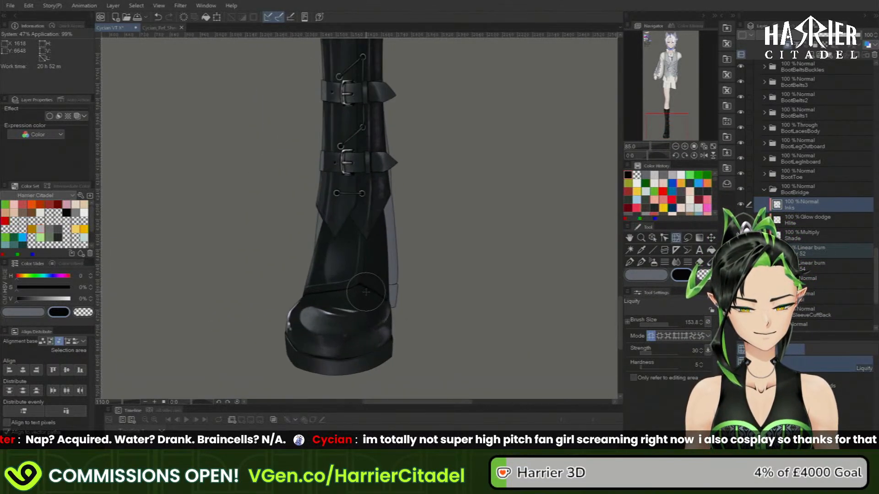
- Shade the bridge beside the vertical seam on the Multiply Shade layer with pale grey Kiba Round 15 at size 24.2
click(805, 236)
click(658, 276)
click(682, 275)
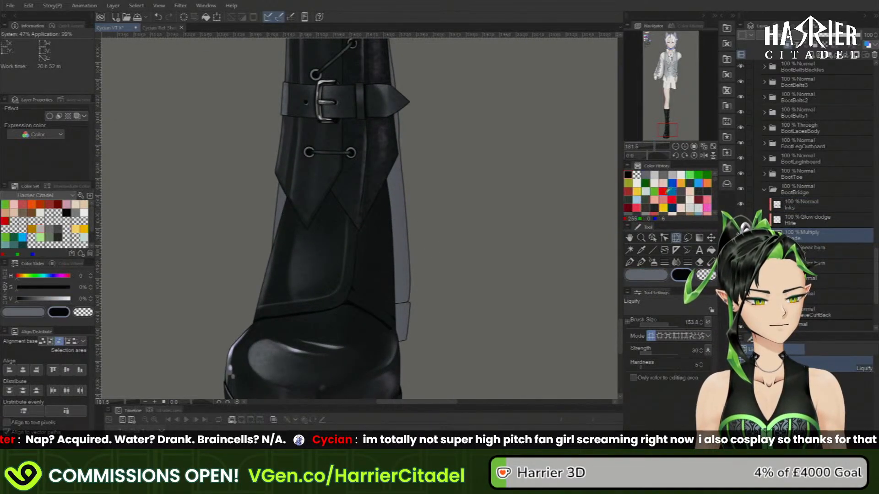
click(674, 175)
click(629, 262)
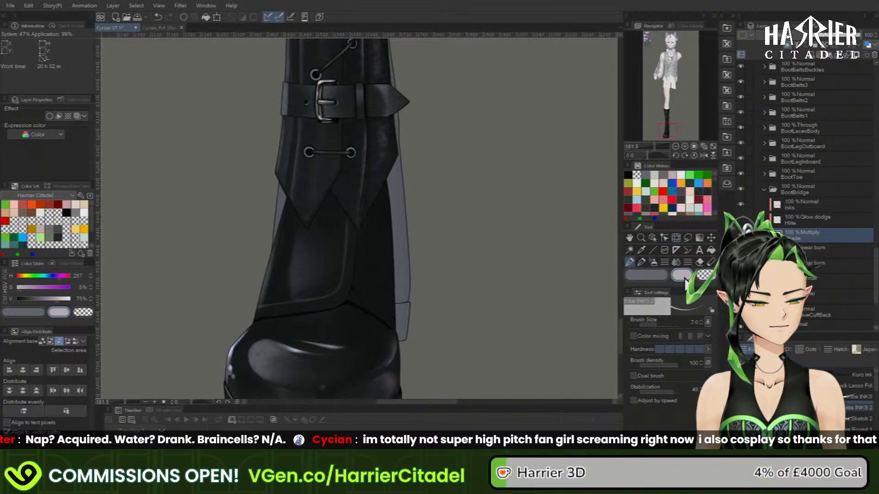
click(860, 429)
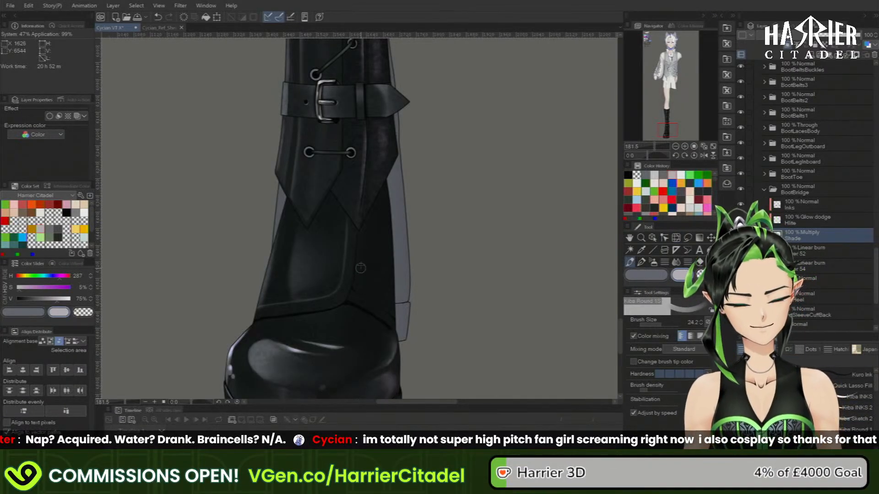
drag(363, 267, 364, 228)
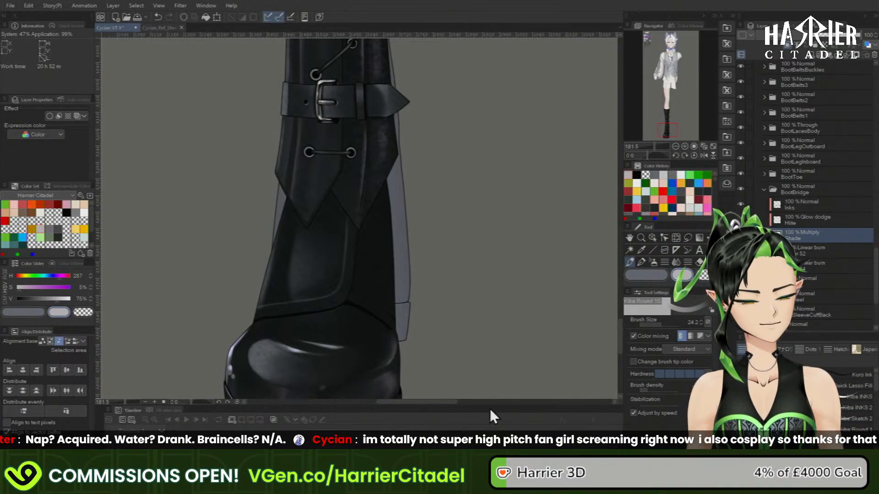
- Paint the bridge's side panel beside the seam on the Normal base layer in black and grey with Kiba Round 15 at size 24.2
click(808, 285)
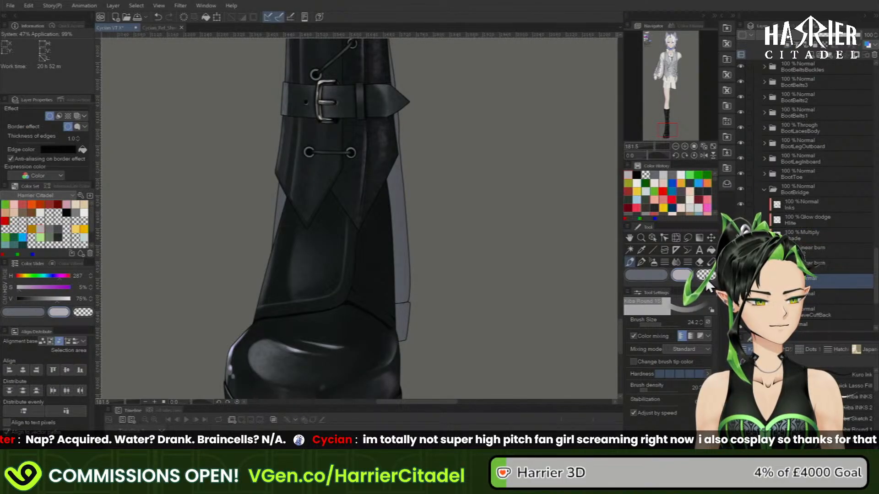
click(637, 177)
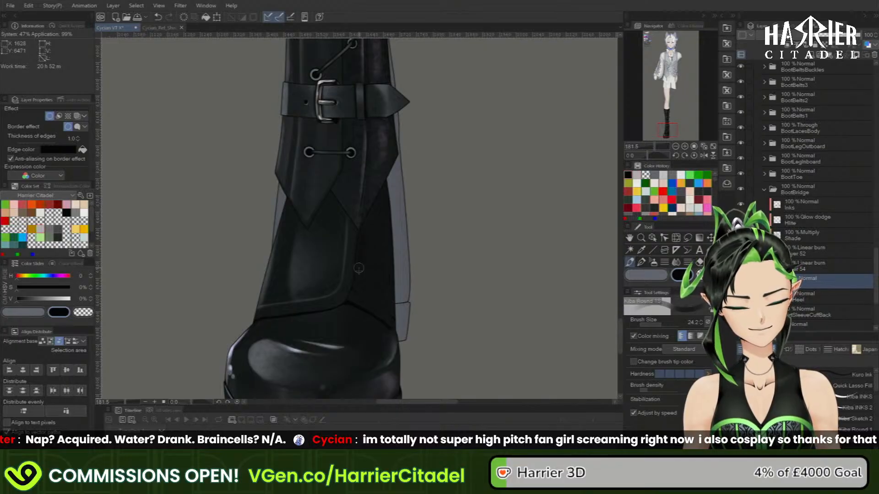
drag(357, 247, 359, 288)
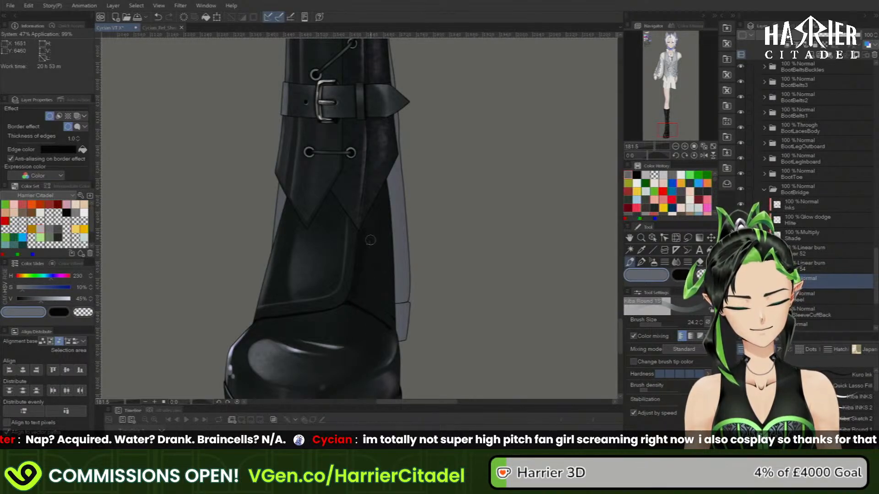
key(x)
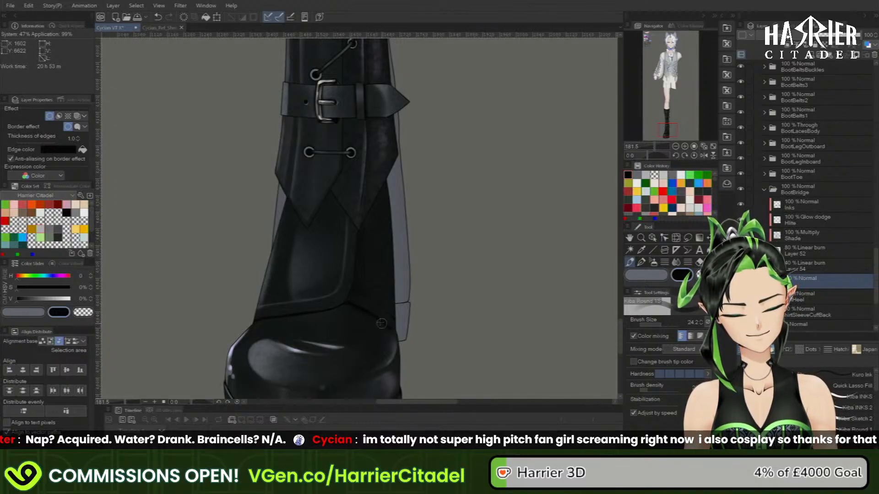
key(x)
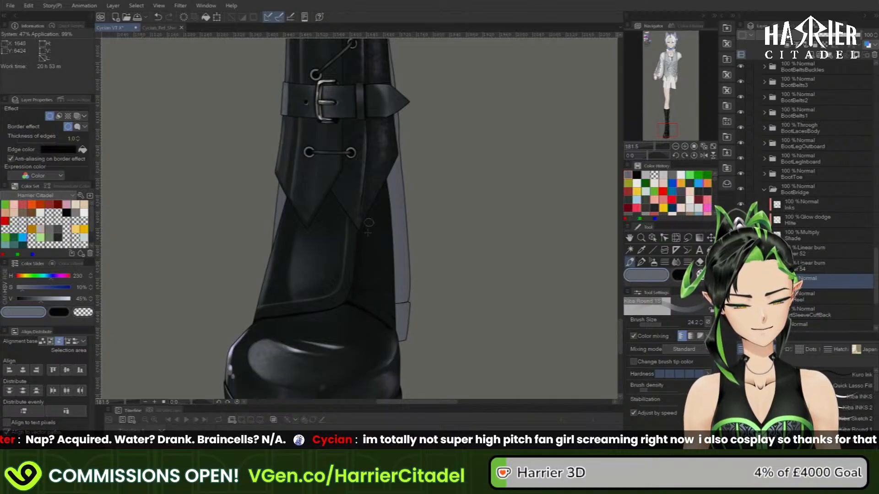
key(x)
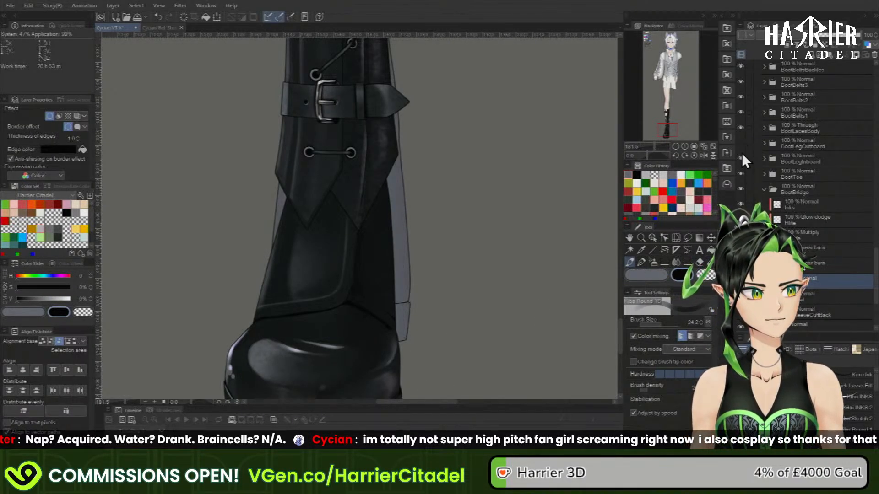
- Hide the BootLegOutboard and BootLegInboard folders and darken the bridge's side panel with a black soft airbrush at size 296.4
drag(741, 143, 740, 158)
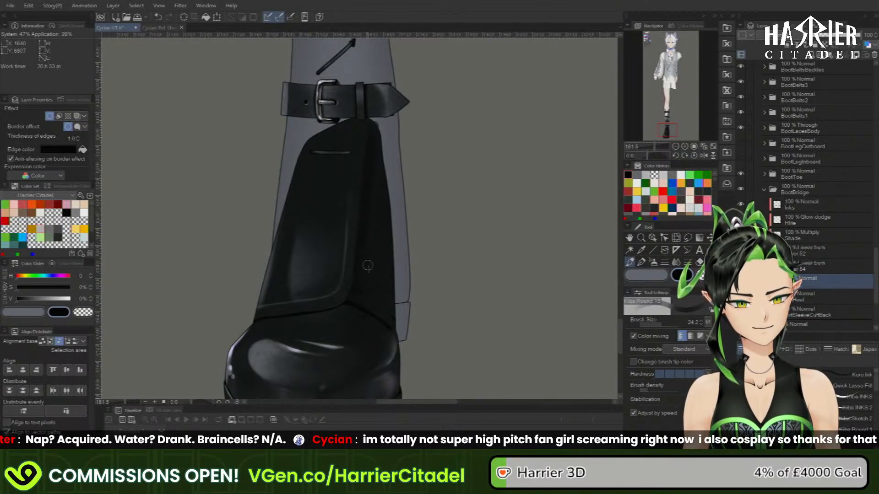
click(652, 262)
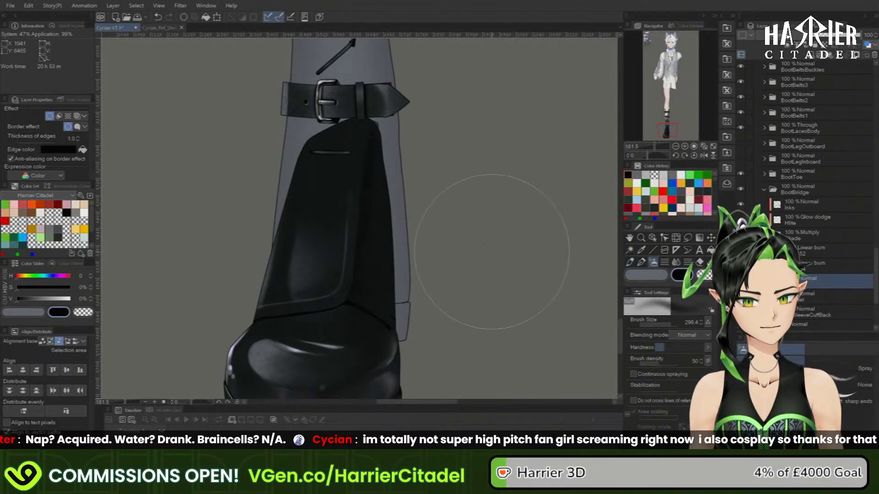
drag(434, 166, 436, 158)
key(ctrl+z)
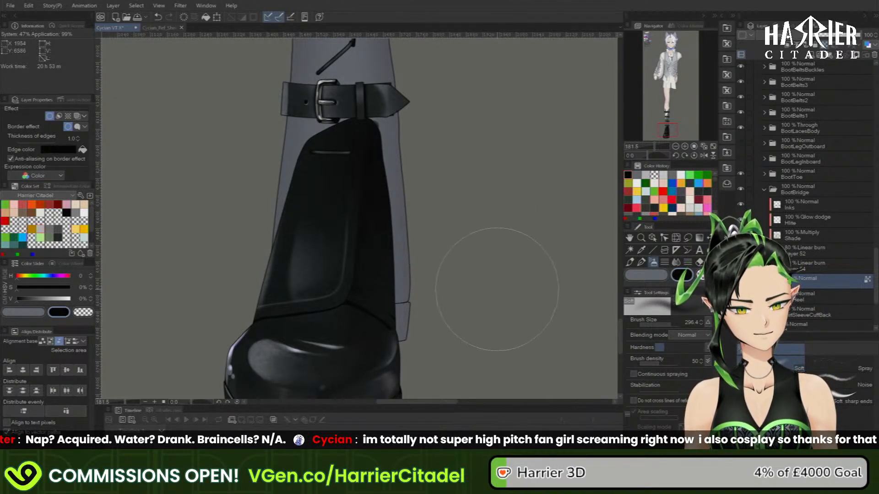
key(p)
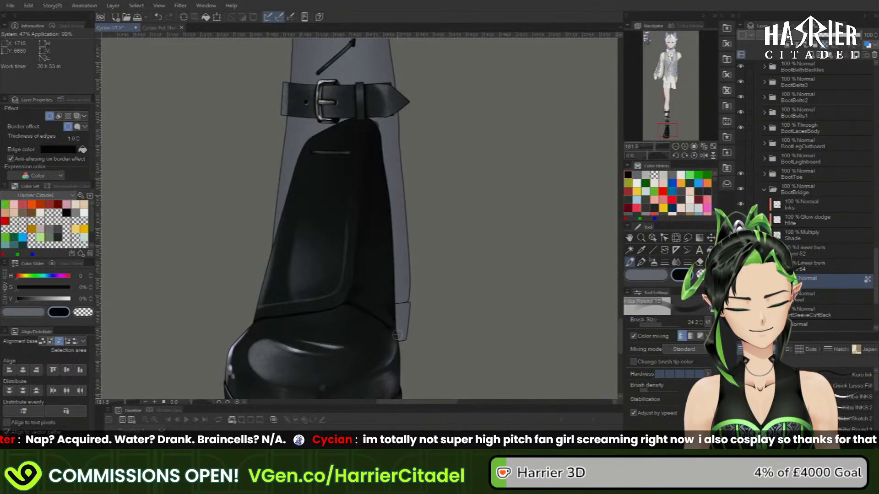
- Touch up the dark side panel with the black soft airbrush and show the BootLegOutboard and BootLegInboard folders again
click(676, 237)
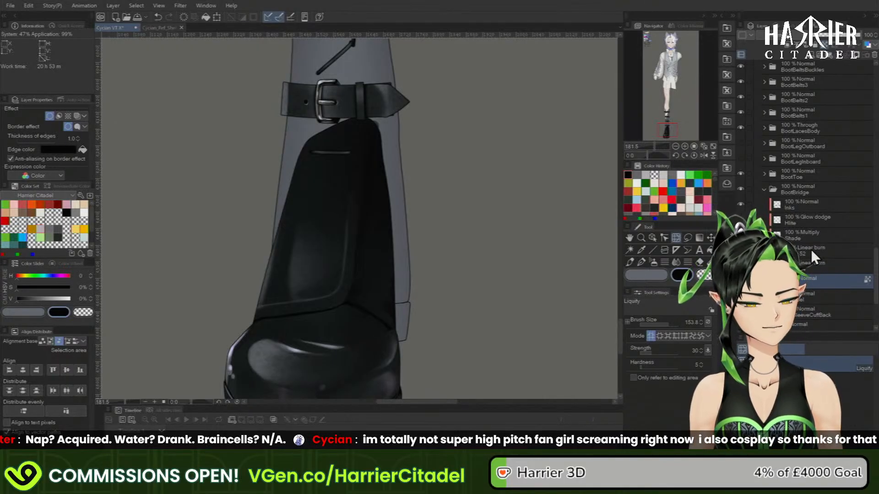
key(b)
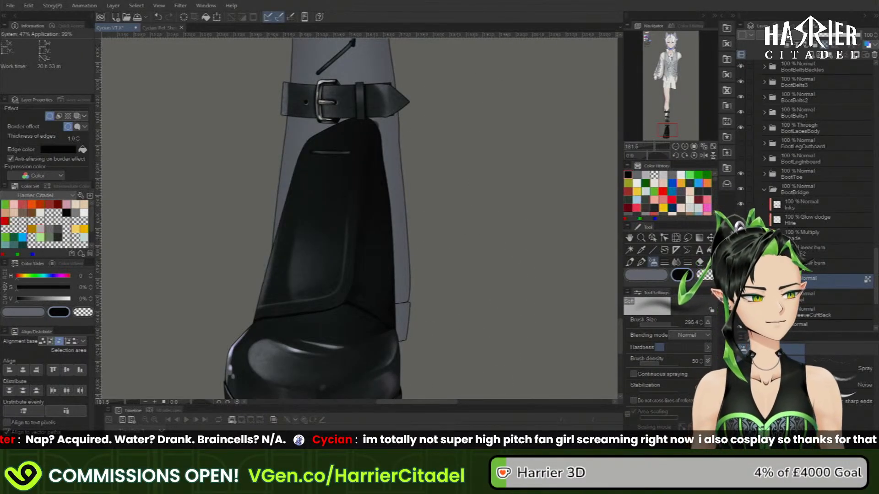
click(742, 144)
click(742, 160)
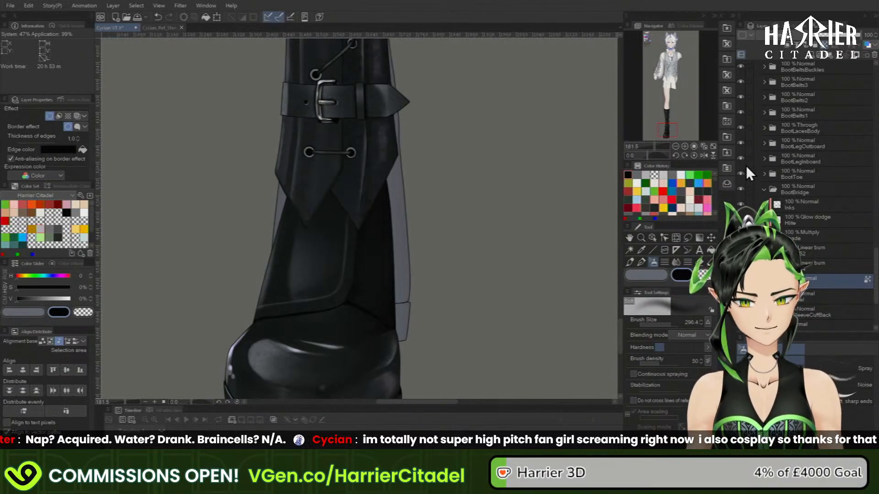
click(630, 262)
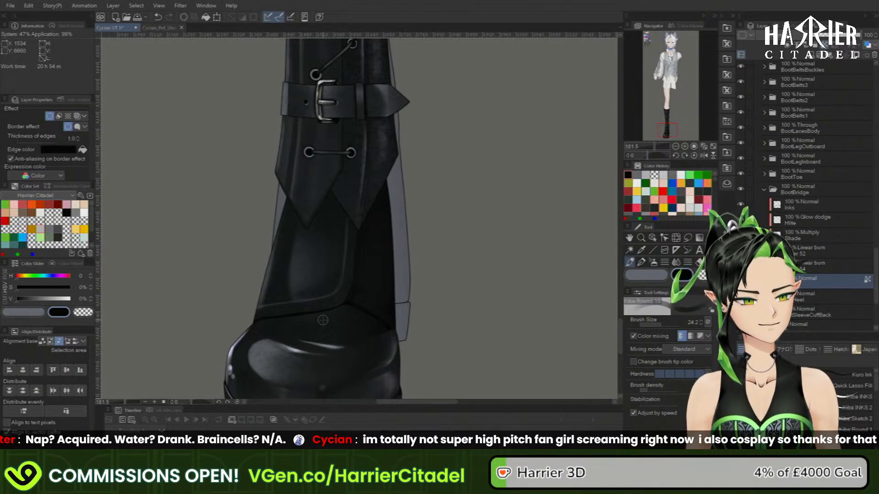
- Darken the bridge along the leg panels' pointed edges with the black Soft sharp ends airbrush at size 25.7, and hide the BootLegOutboard and BootLegInboard folders
click(653, 262)
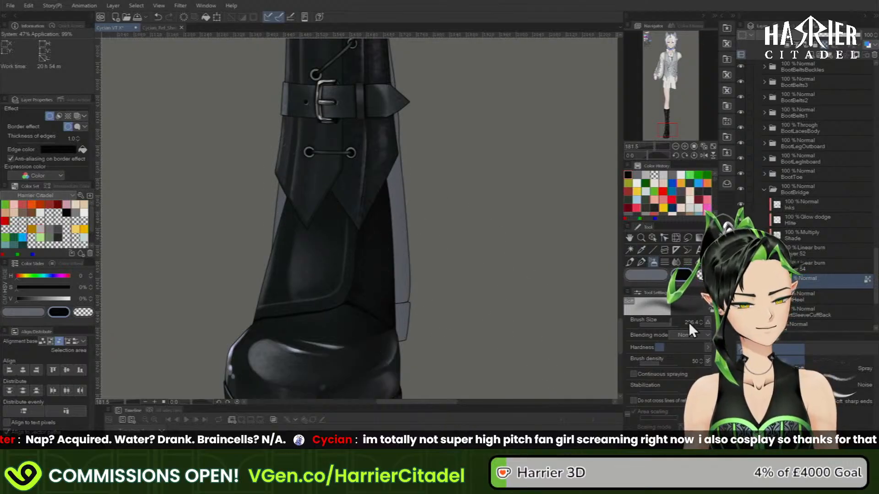
click(850, 397)
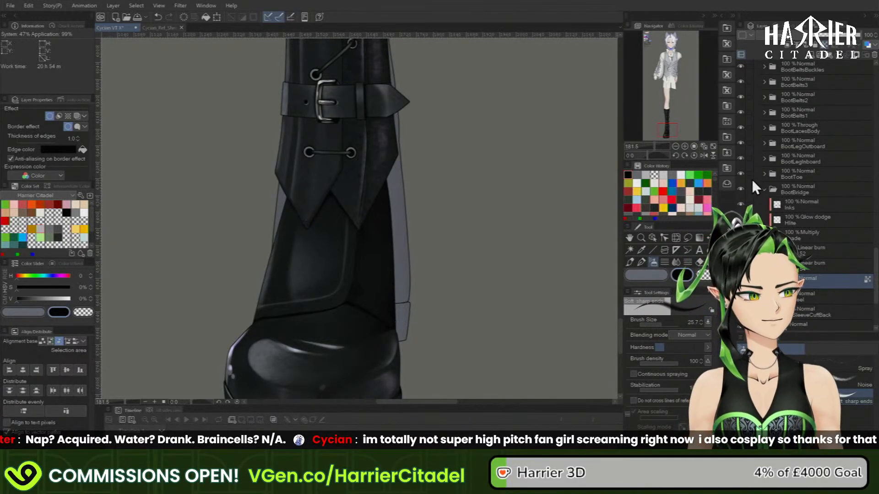
click(741, 157)
click(741, 142)
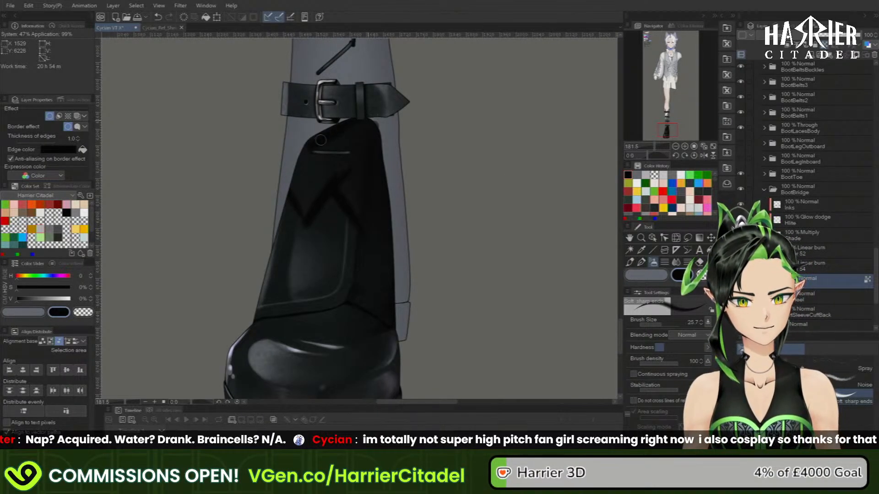
- Fill the bridge's upper area above the pointed shadow edges with black using Quick Lasso Fill
click(630, 262)
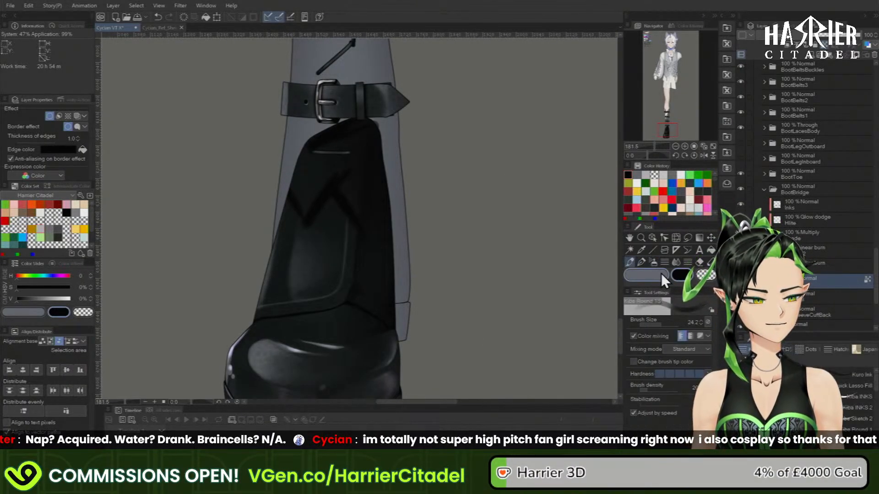
click(844, 386)
mouse_move(287, 185)
mouse_down()
mouse_move(309, 219)
mouse_move(335, 183)
mouse_up()
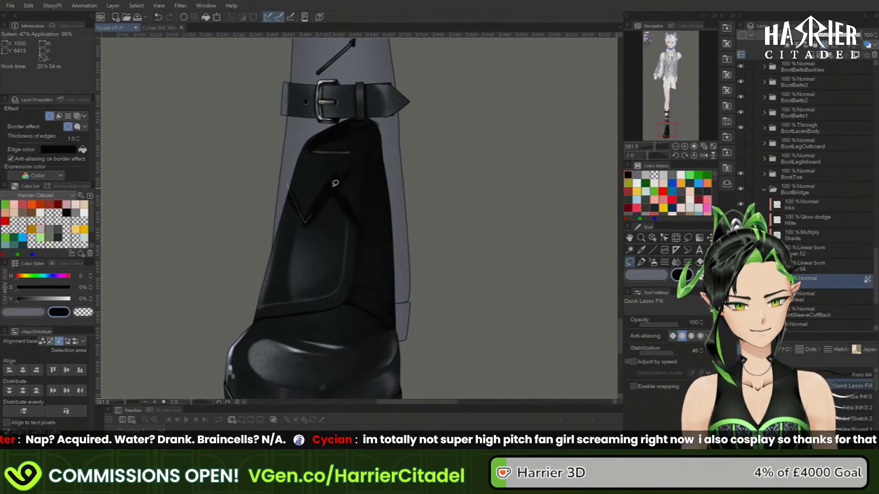
drag(257, 170, 249, 237)
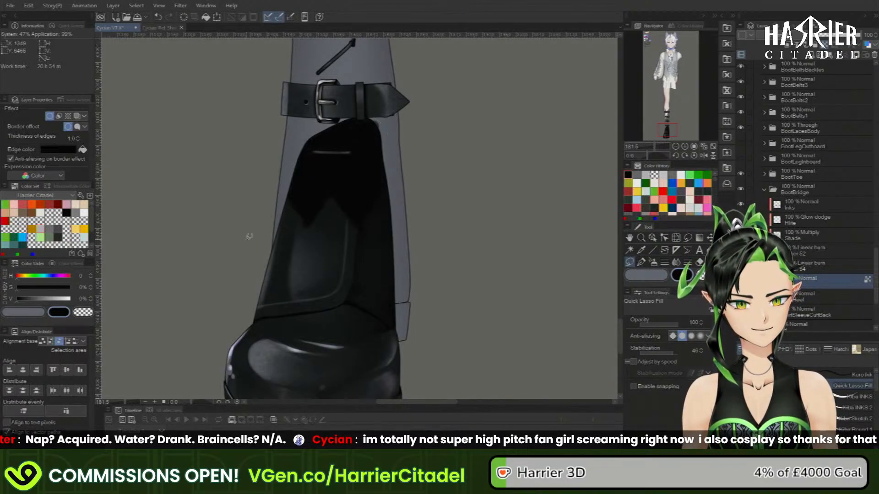
- Soften the bridge's dark upper and side areas with the soft airbrush, and show the BootLegOutboard and BootLegInboard folders again
click(652, 263)
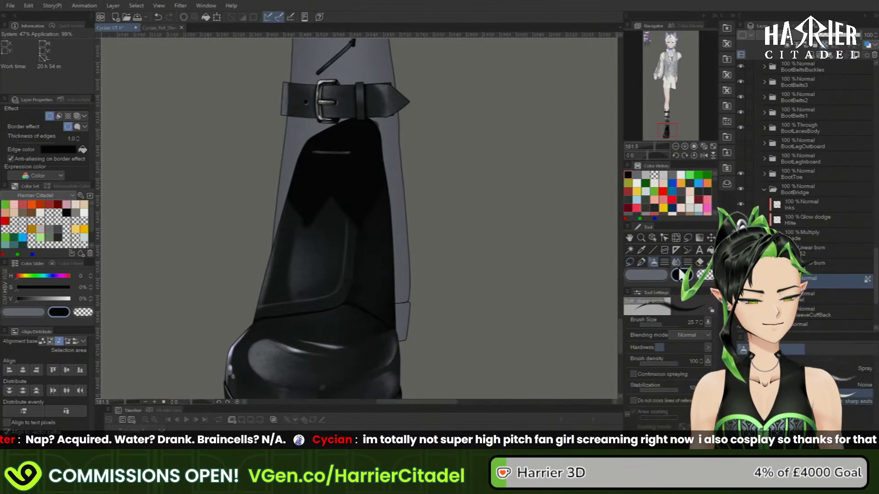
click(707, 277)
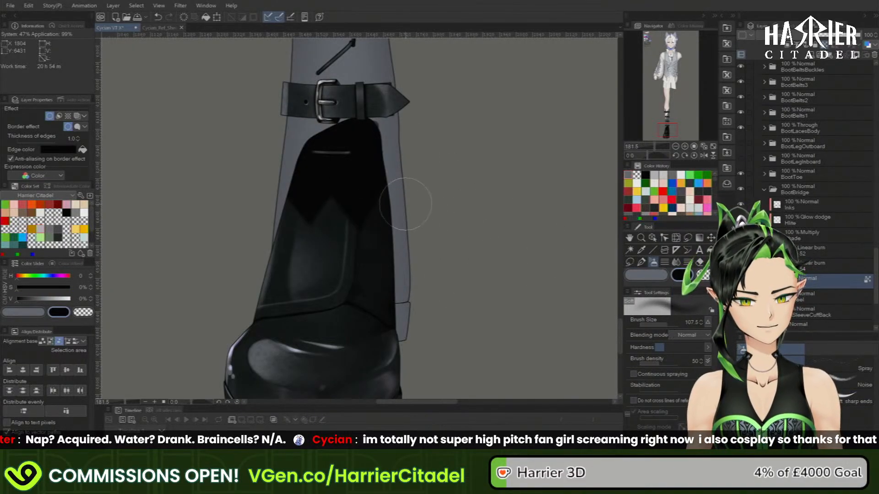
drag(399, 206, 381, 232)
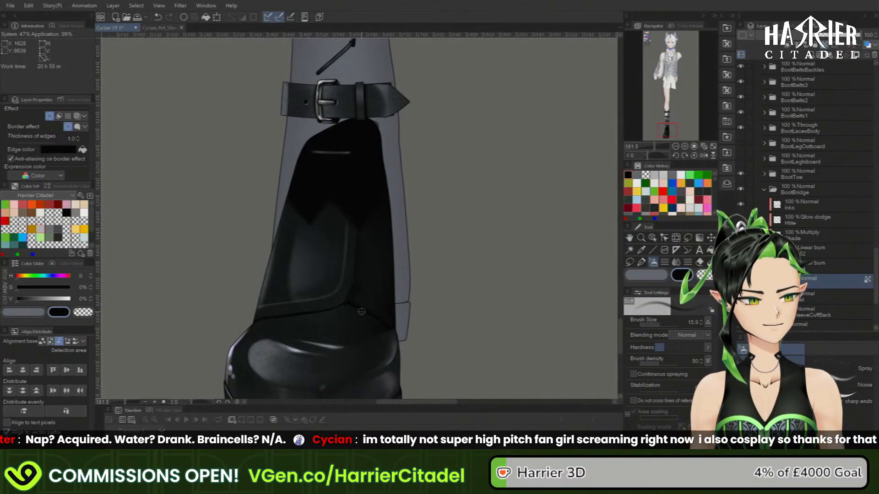
click(740, 158)
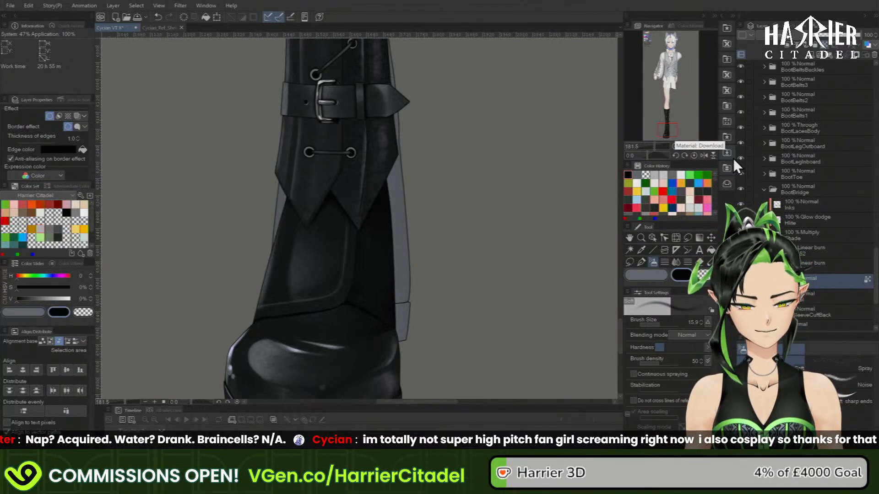
click(840, 397)
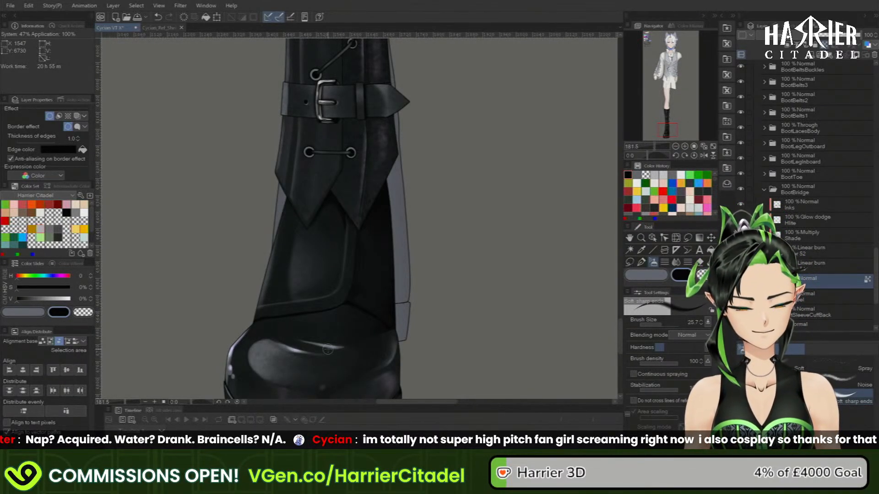
- Review the whole boot and collapse the BootBridge folder
scroll(327, 349, down, 5)
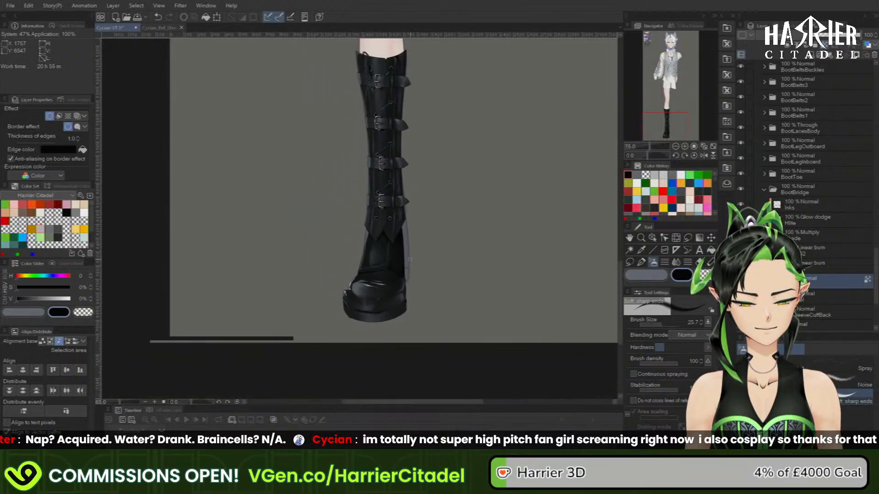
scroll(409, 260, up, 3)
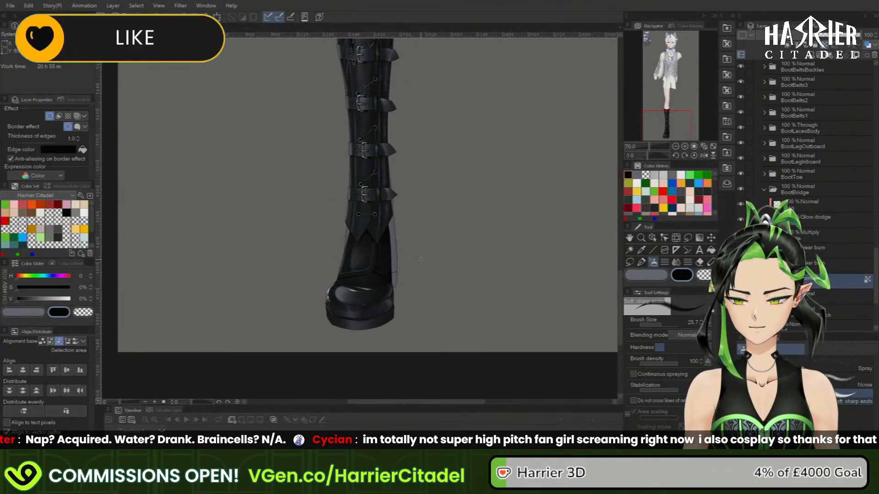
drag(675, 111, 670, 127)
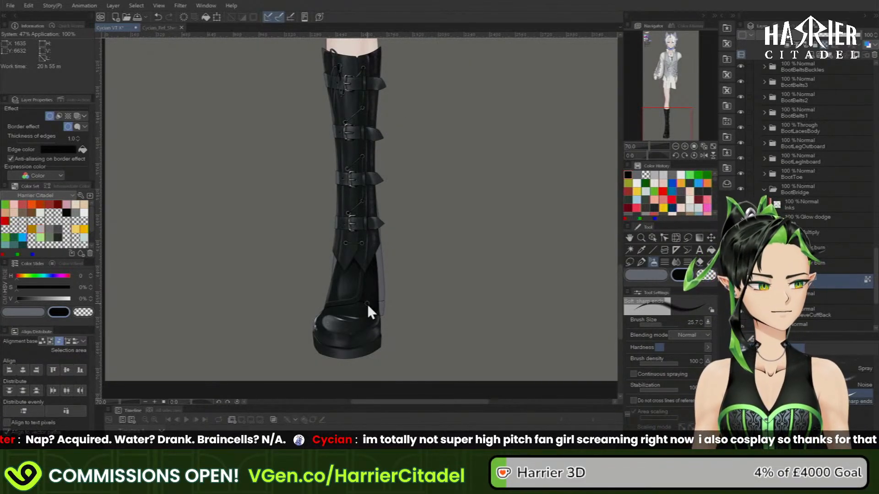
click(765, 190)
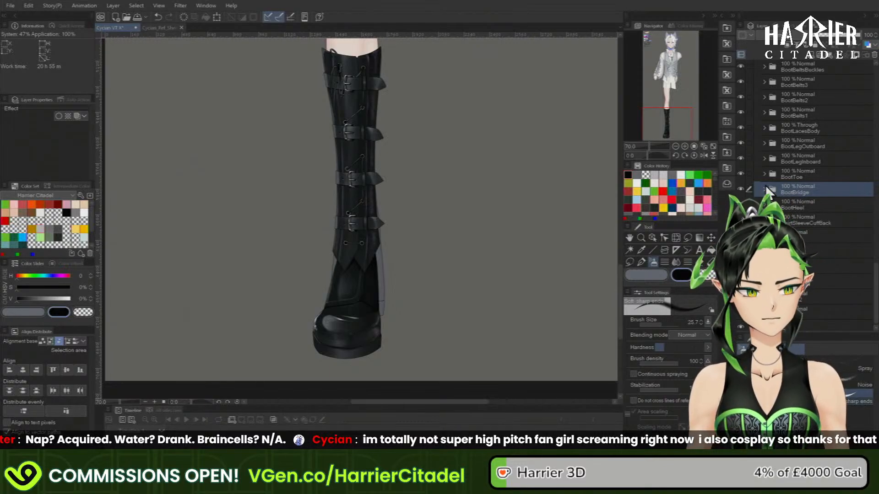
drag(683, 130, 679, 127)
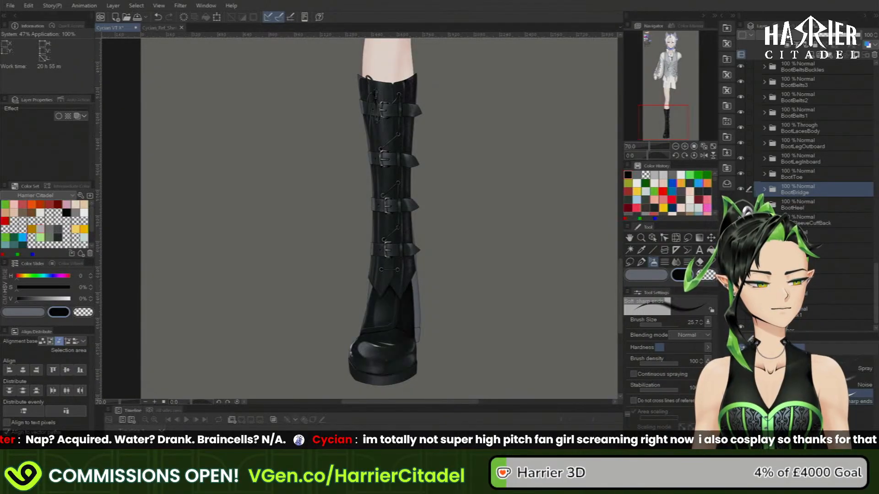
- Hide the BootBridge, BootLegInboard and BootLegOutboard folders to expose the BootHeel section
click(743, 188)
click(746, 171)
click(744, 159)
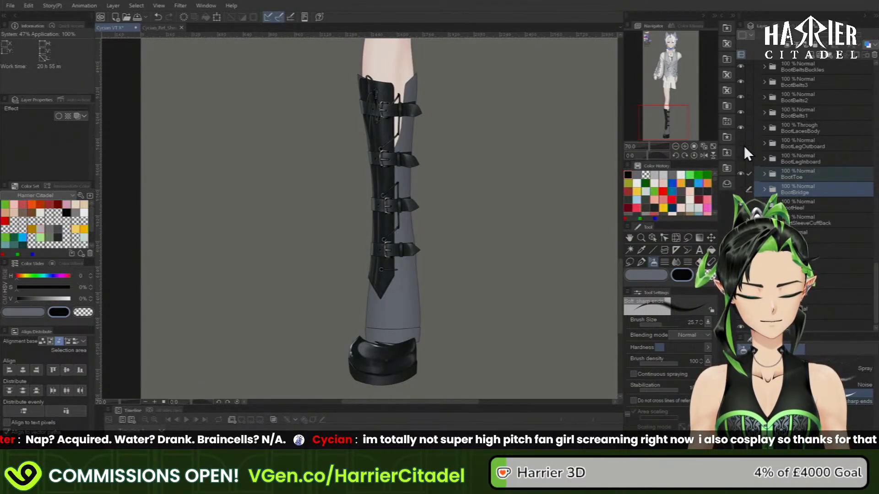
click(744, 146)
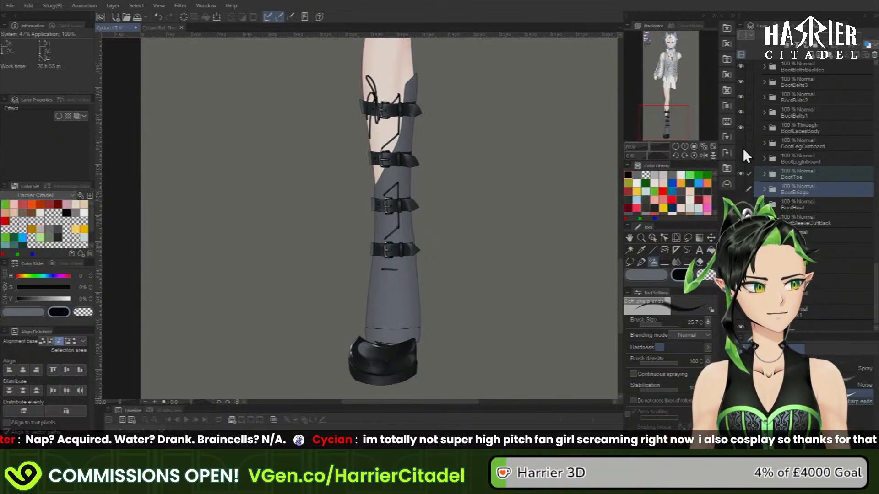
click(741, 143)
click(743, 158)
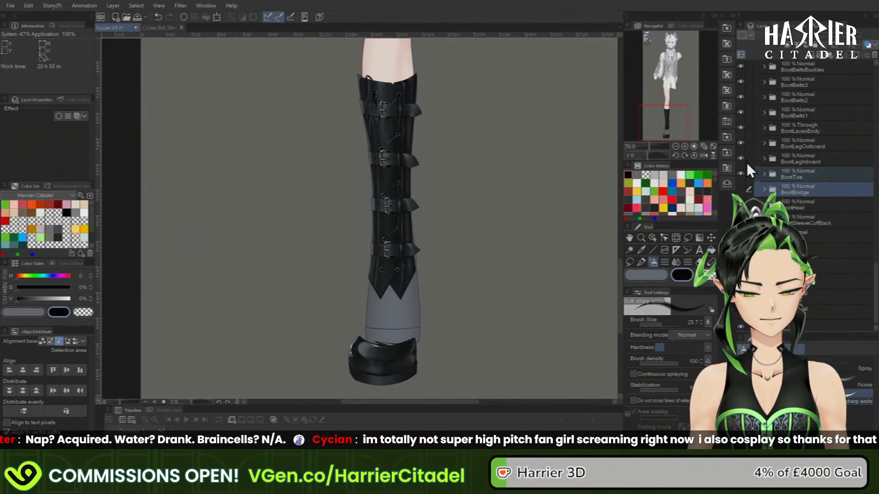
click(743, 158)
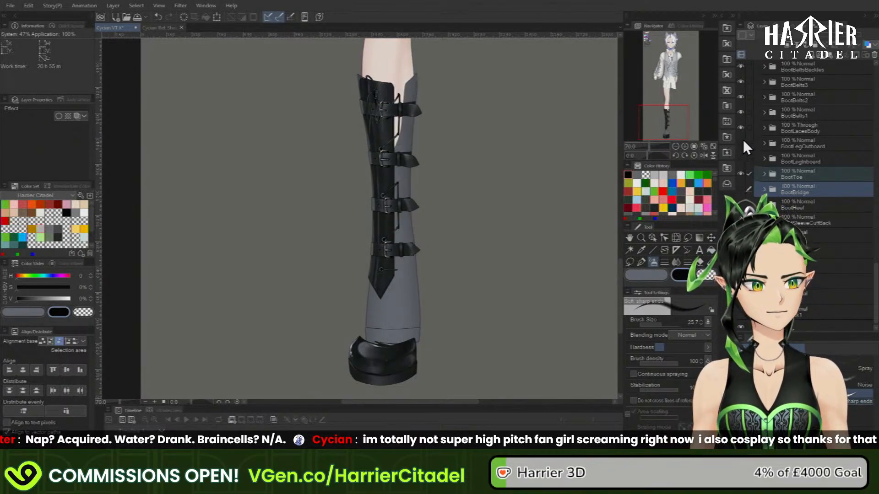
click(743, 142)
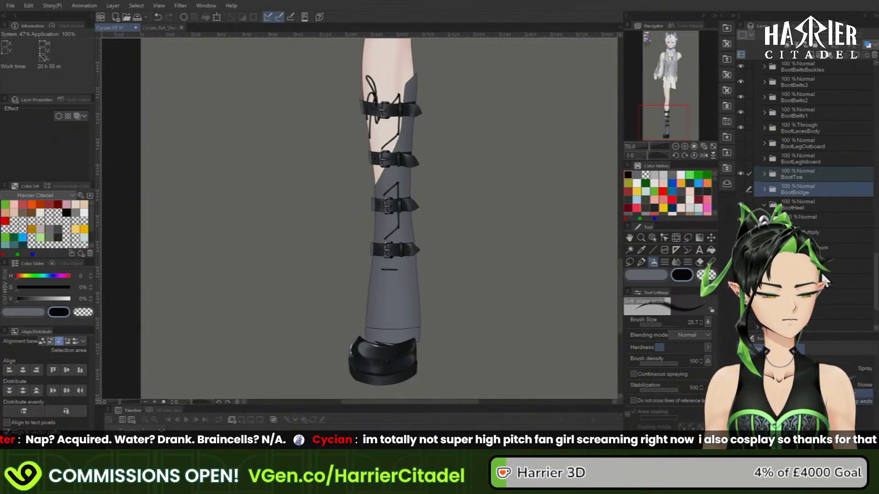
- Set the opacity of the BootHeel folder's upper Linear burn layer to 80 and its lower Linear burn layer to 40
click(826, 250)
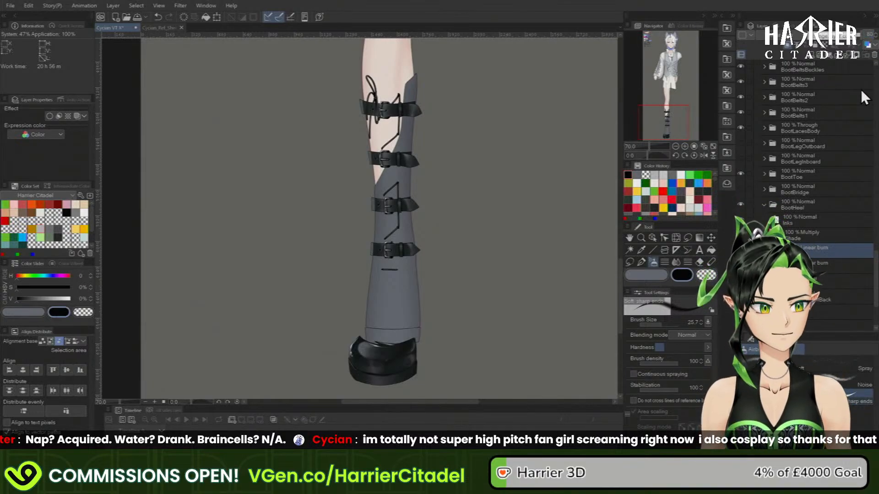
key(Return)
click(833, 264)
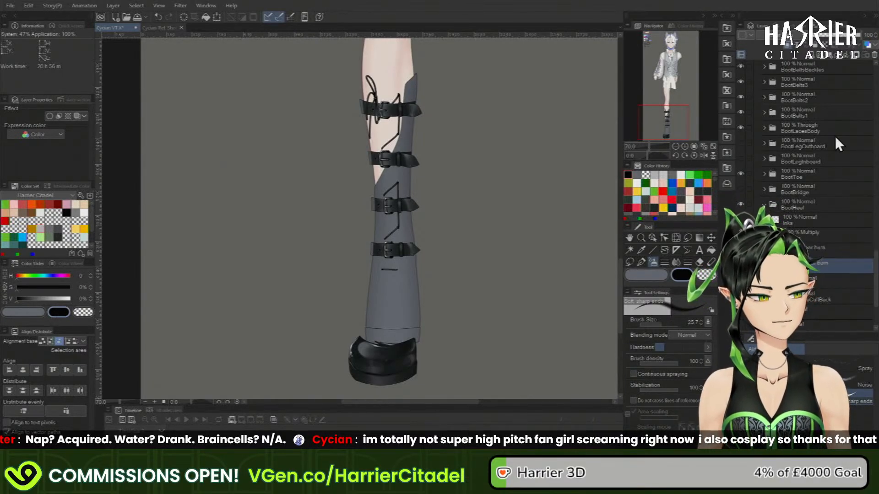
click(870, 34)
text(40)
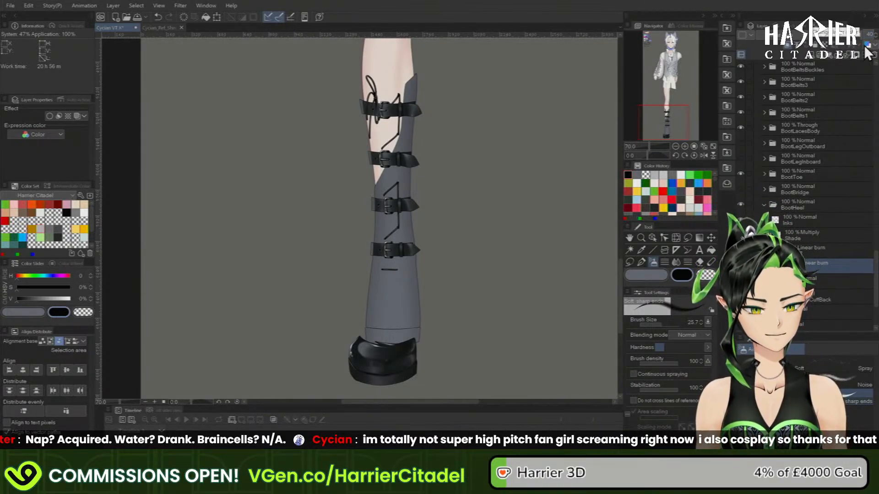
- Texture the heel section in pale grey with the size 235.4 brush, hide BootToe, and erase the texture from the bottom band with transparent Hard Round at 49.5
click(653, 175)
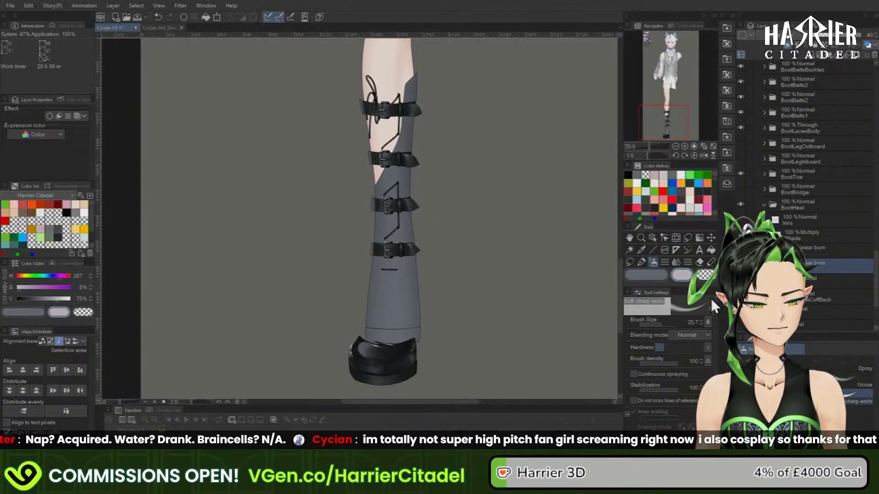
click(631, 262)
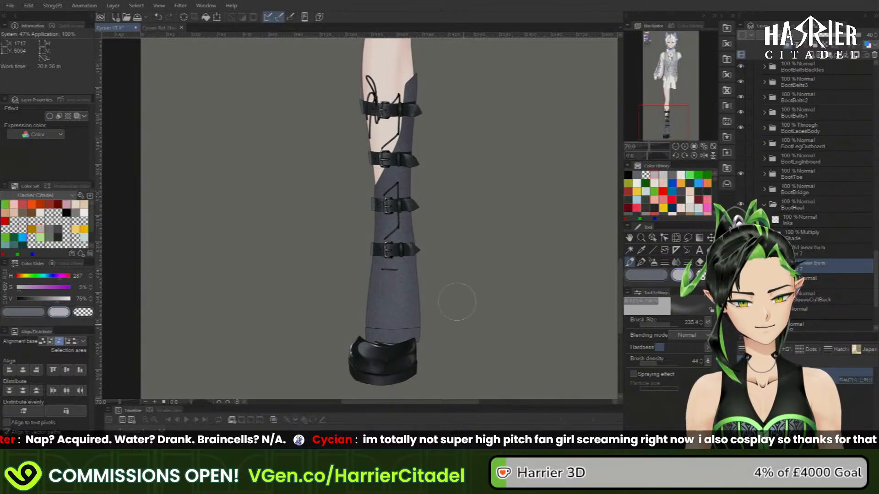
click(641, 263)
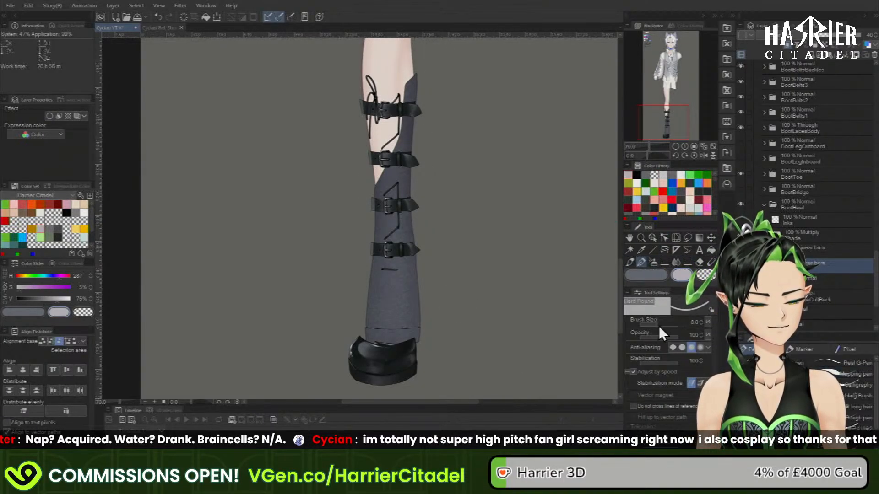
drag(658, 326, 670, 327)
click(705, 274)
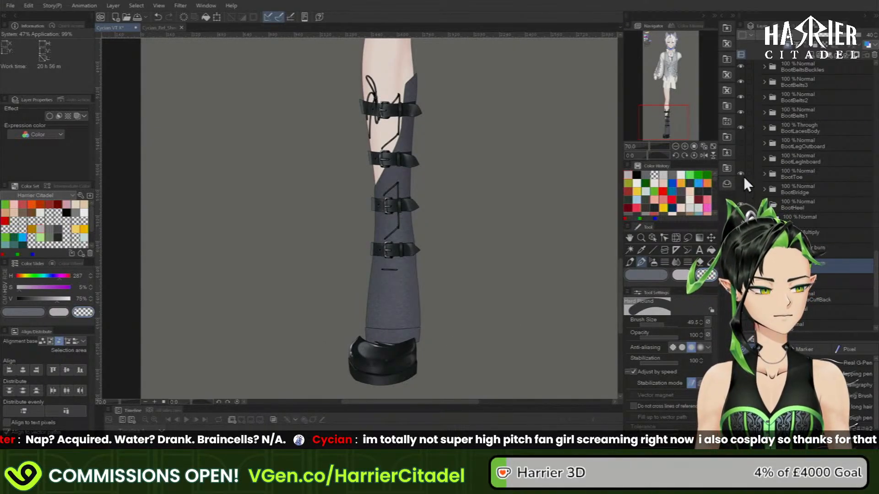
drag(362, 340, 416, 340)
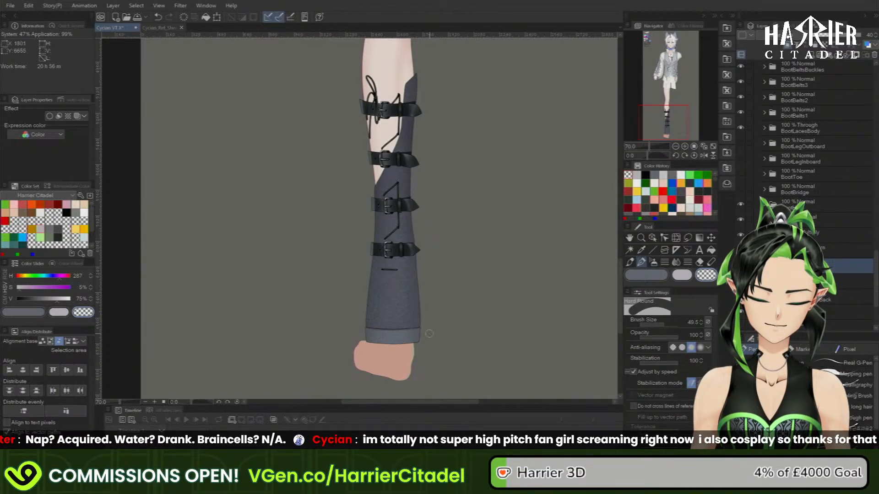
scroll(371, 365, up, 5)
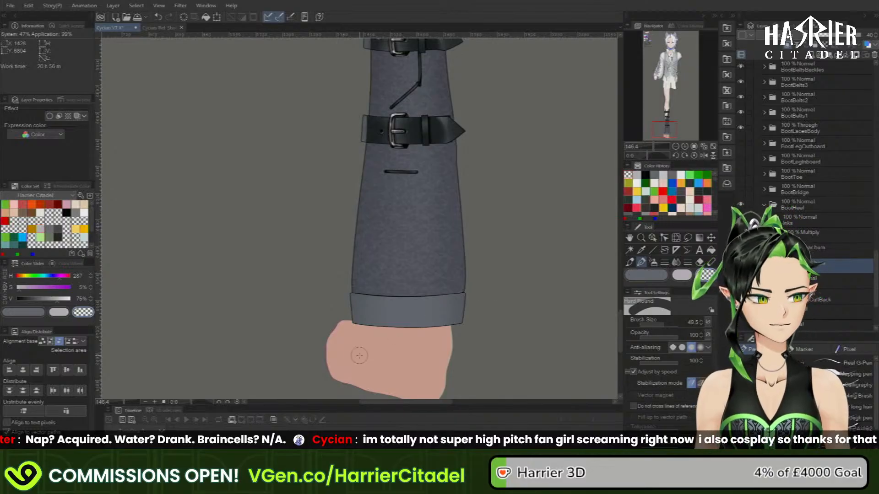
click(676, 238)
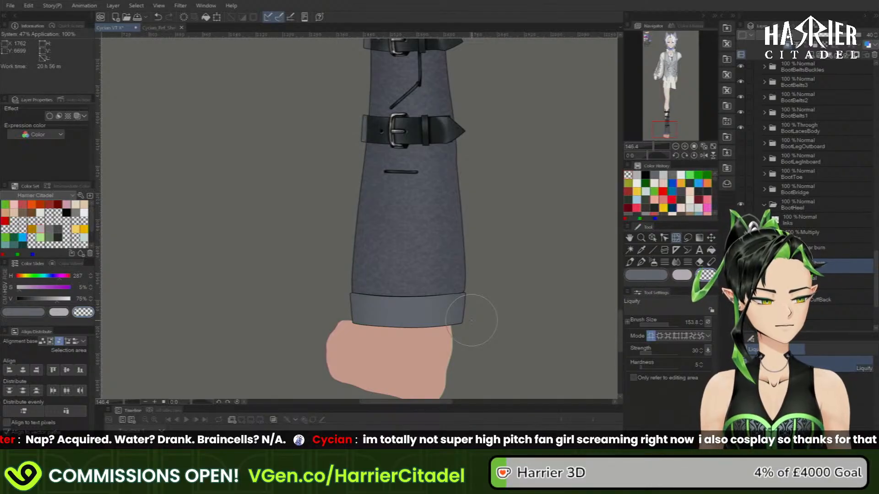
- Darken the whole heel section in slate grey on the upper Linear burn layer with the Soft airbrush at size 153.8 and density 50
click(815, 250)
click(642, 277)
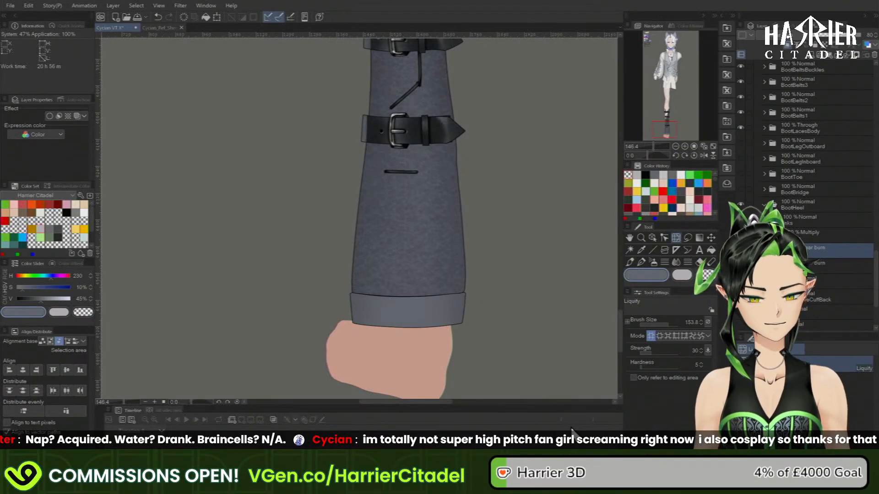
drag(667, 129, 664, 113)
click(630, 261)
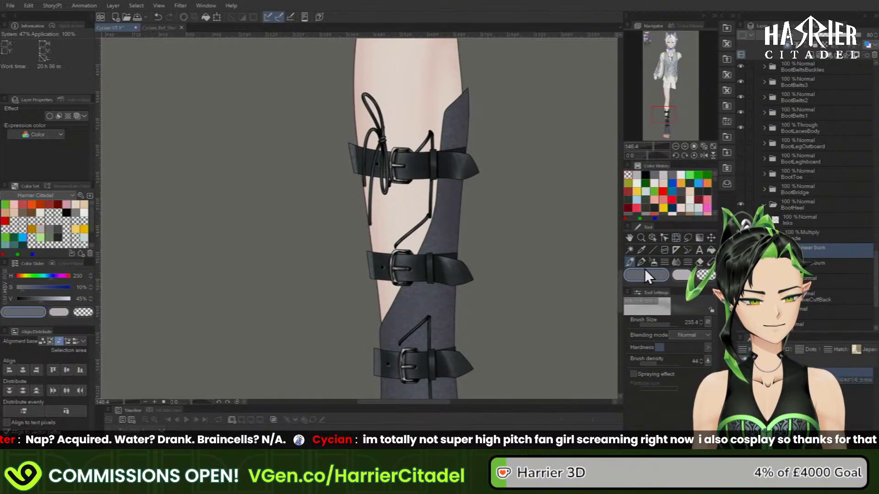
click(652, 262)
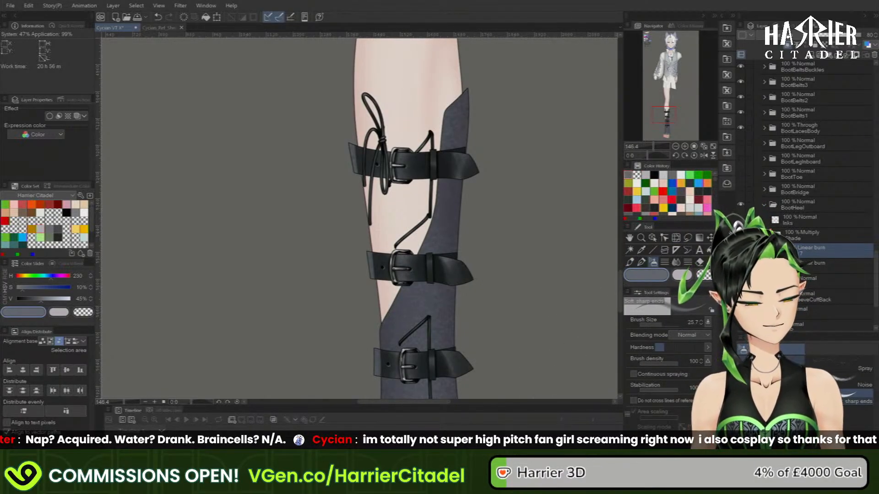
click(773, 365)
drag(665, 324, 669, 328)
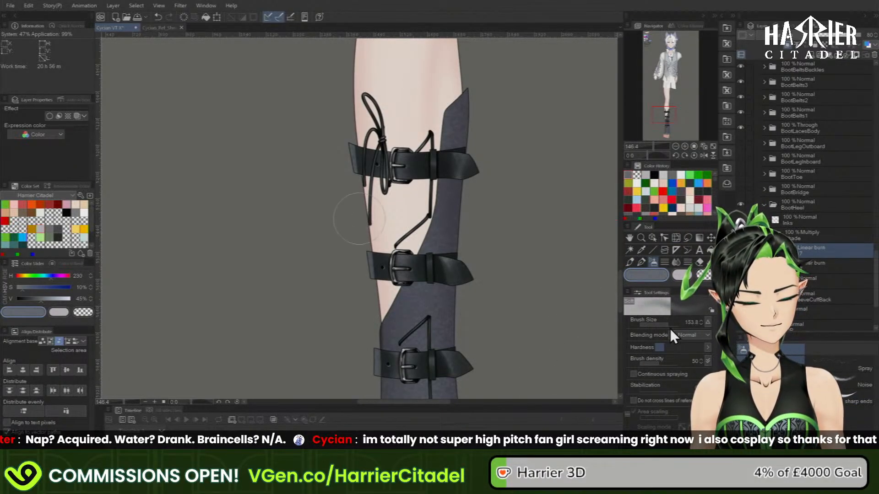
click(677, 147)
click(677, 147)
click(676, 147)
drag(679, 117, 678, 126)
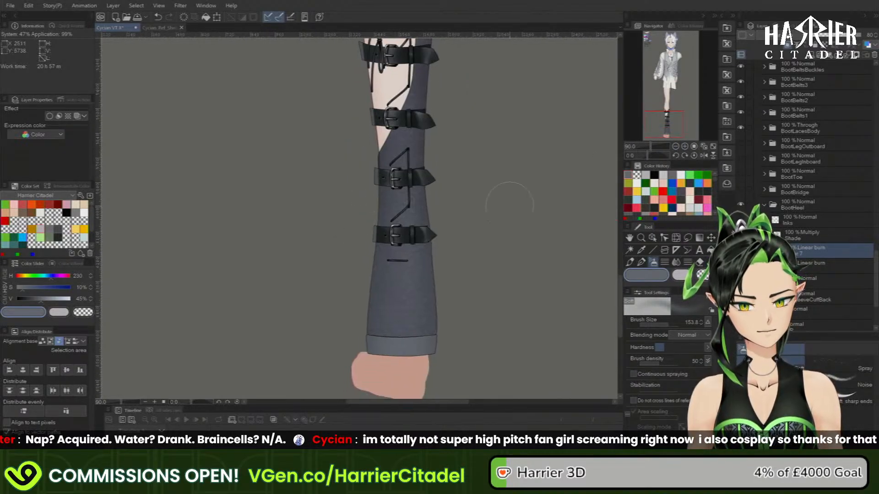
mouse_move(379, 142)
mouse_down()
mouse_move(387, 342)
mouse_move(391, 105)
mouse_move(372, 388)
mouse_move(386, 204)
mouse_move(400, 375)
mouse_move(401, 154)
mouse_move(407, 377)
mouse_move(407, 117)
mouse_move(416, 397)
mouse_up()
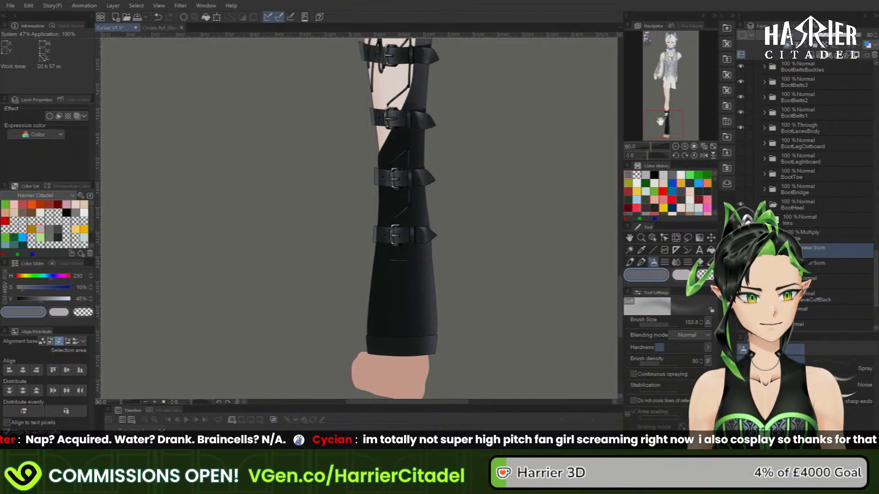
- Carve soft edge highlights out of the heel section's shading with transparent Kiba Round brushes at sizes 24.2, 36.7 and 27.3
drag(674, 120, 672, 112)
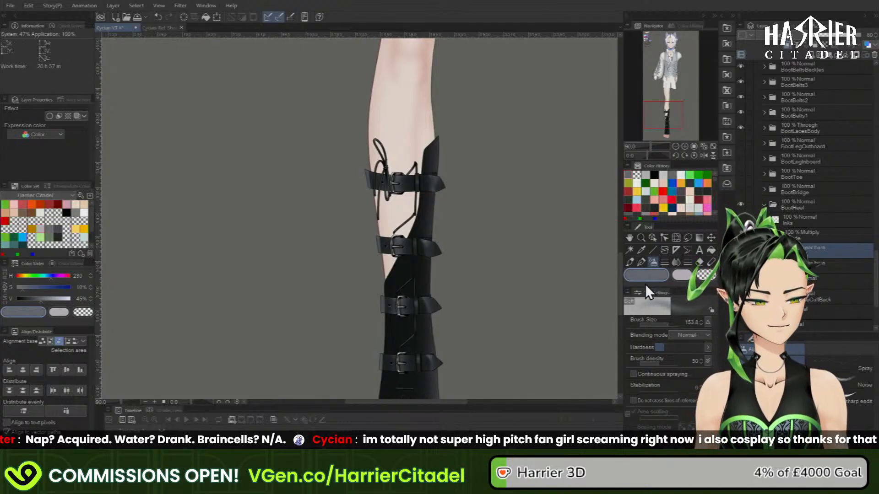
click(752, 349)
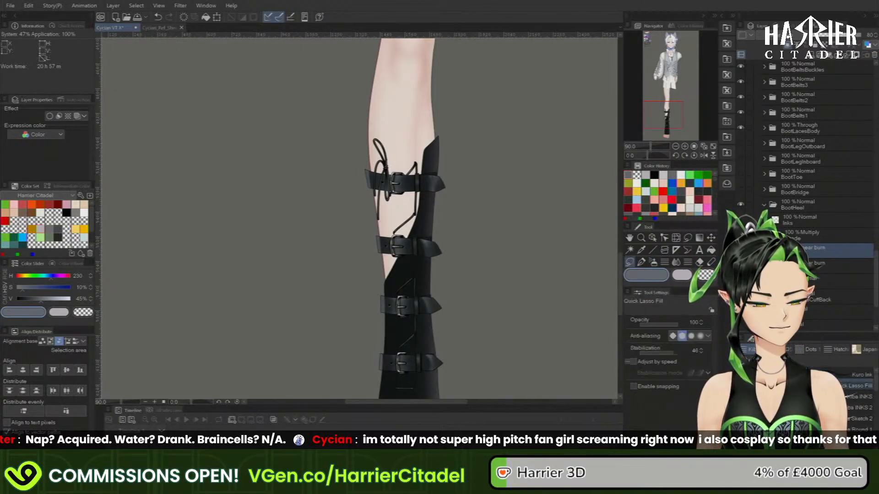
click(778, 440)
click(705, 275)
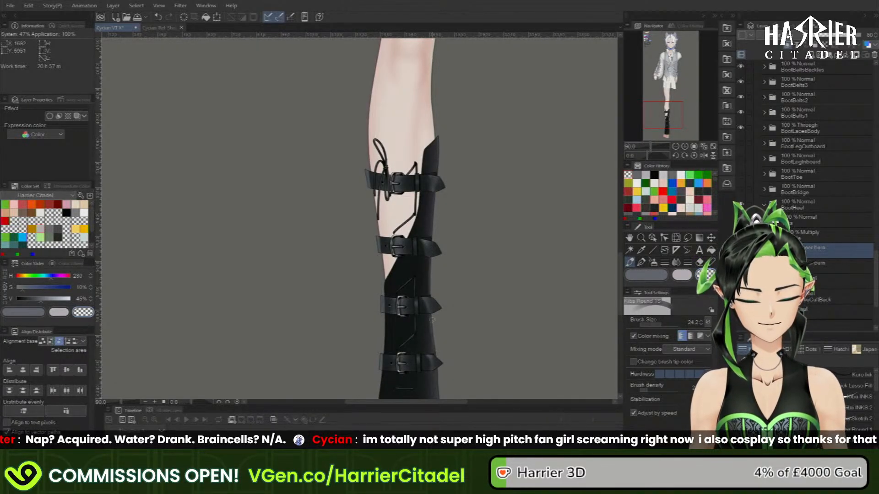
drag(681, 117, 681, 126)
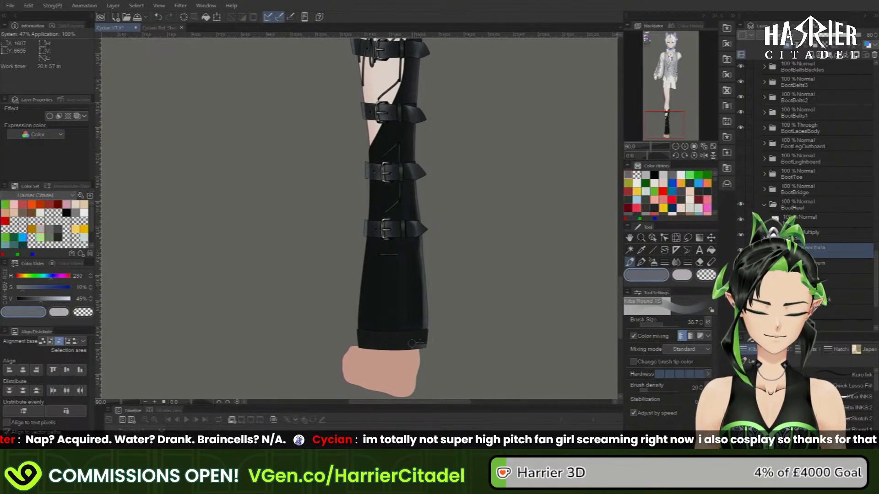
click(706, 275)
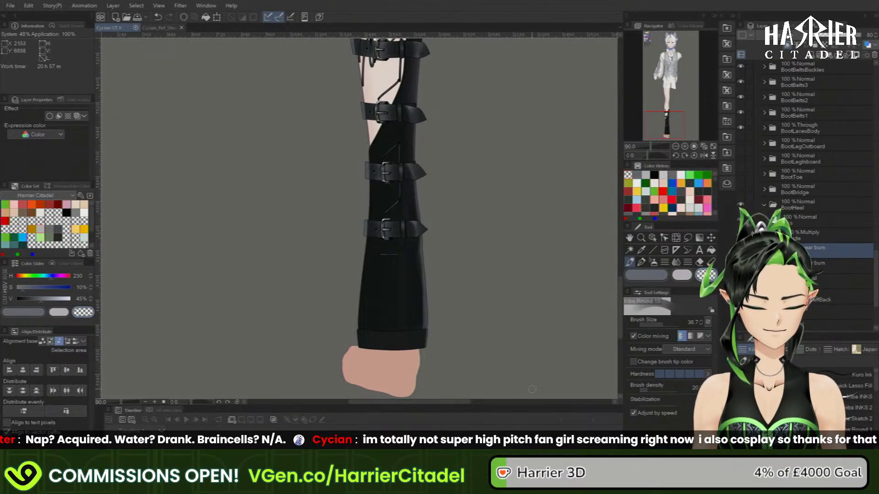
click(805, 452)
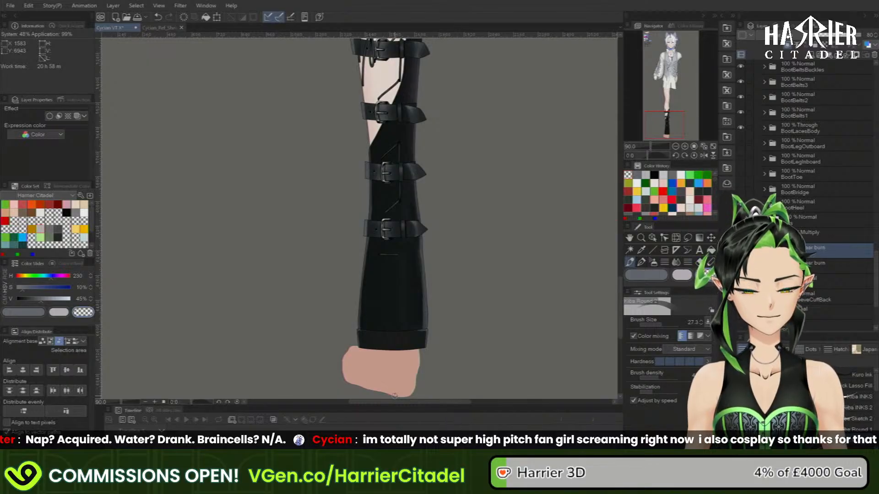
click(652, 273)
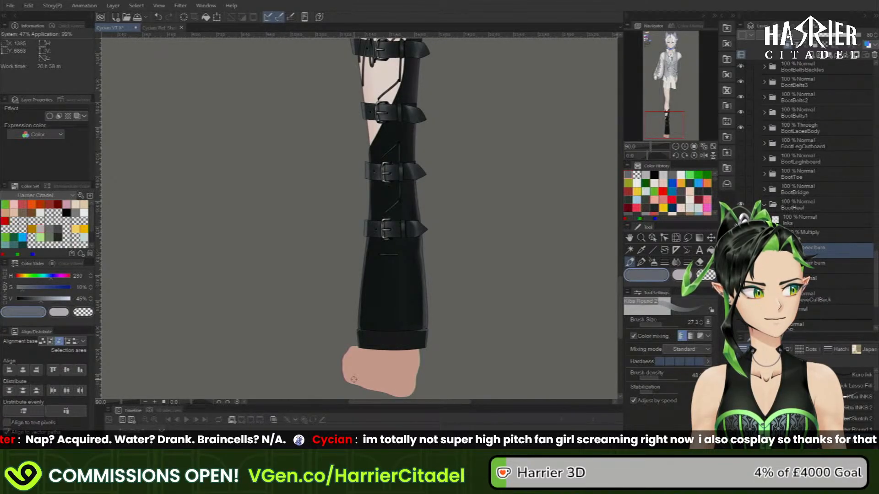
- Paste a layer folder at BootHeel and rename the folder directly beneath the BootHeel set
click(813, 207)
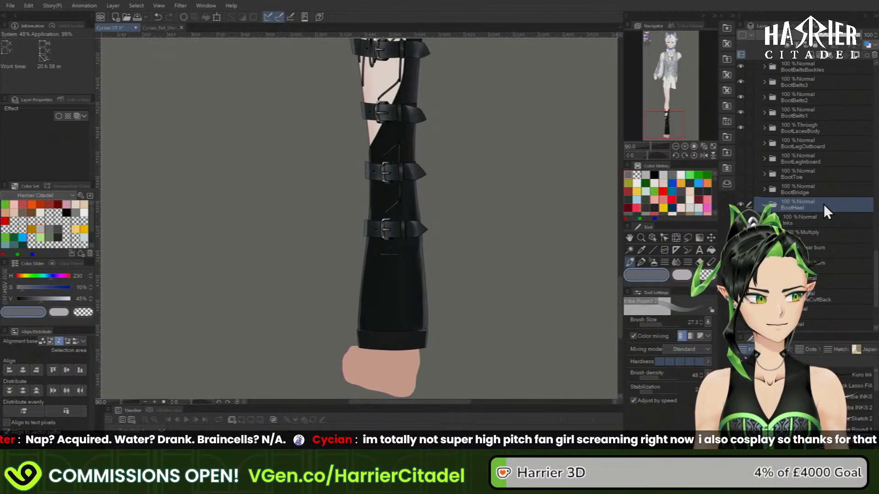
key(ctrl+v)
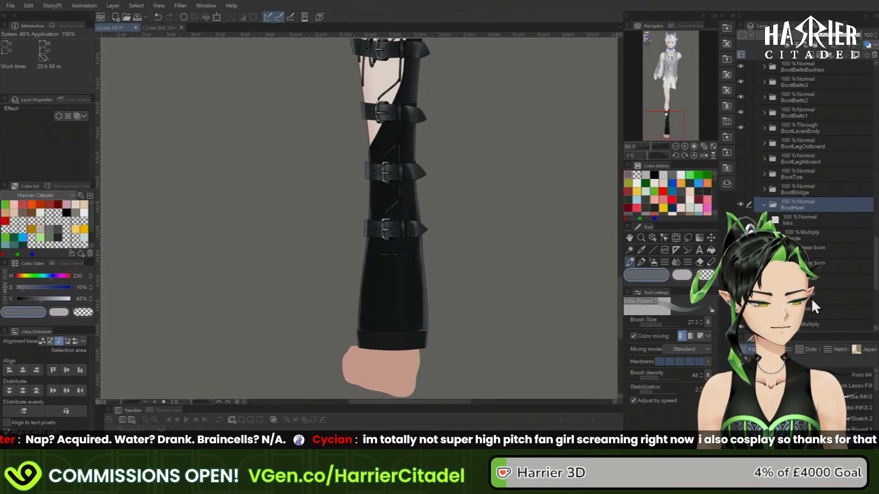
double_click(812, 300)
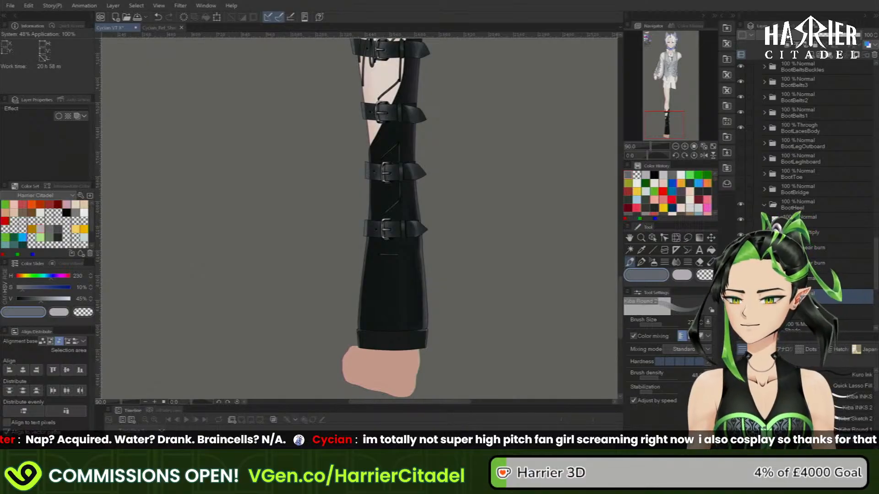
click(810, 208)
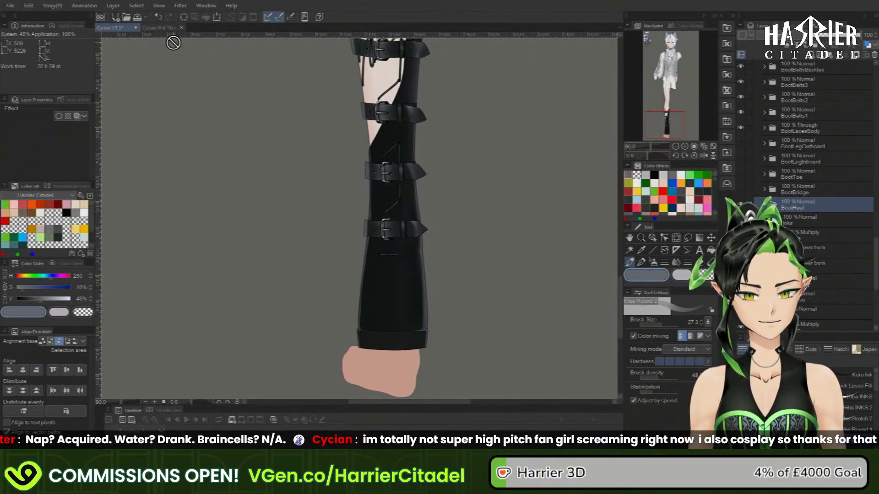
- Fill a slate-grey heel shape with a curved front edge beside the lower boot on BootHeel's base layer, using Quick Lasso Fill
click(814, 281)
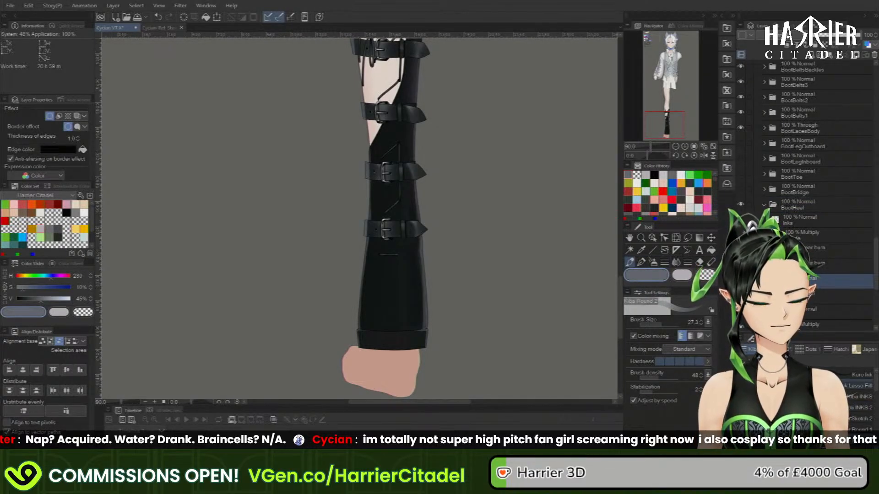
click(841, 386)
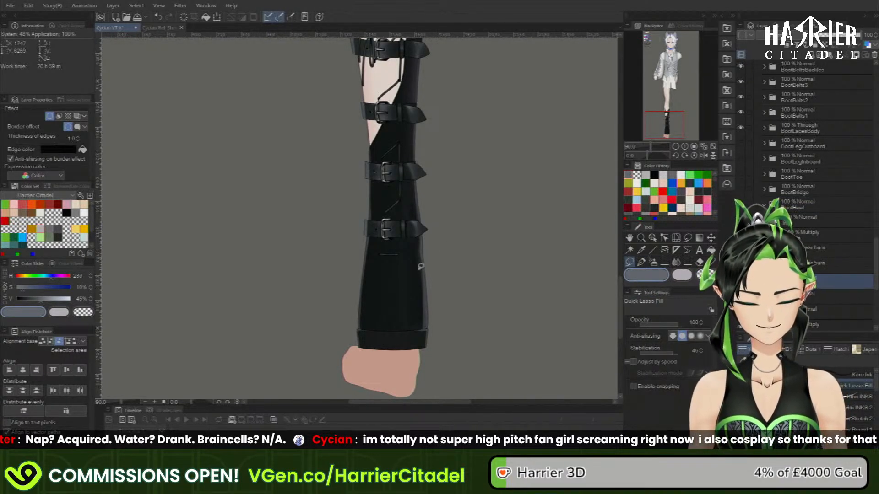
drag(431, 252, 405, 291)
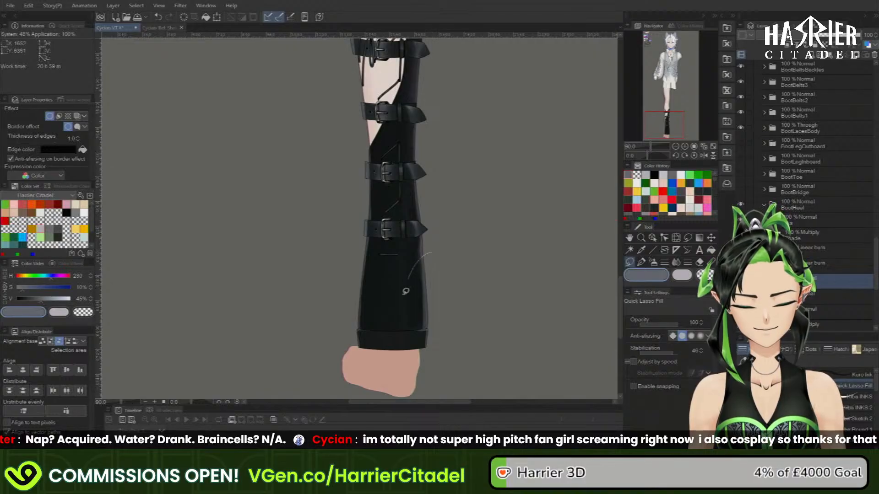
mouse_move(442, 326)
mouse_down()
mouse_move(490, 304)
mouse_move(471, 245)
mouse_move(433, 251)
mouse_up()
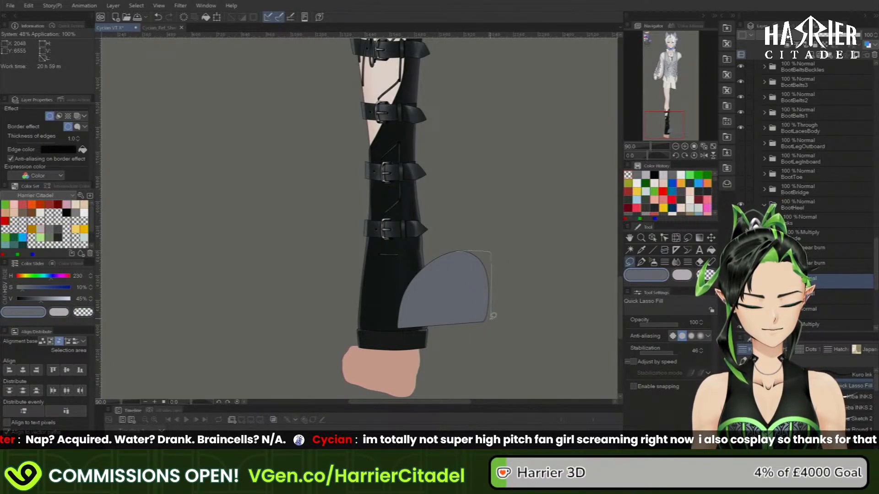
- Trim the heel shape's outer side straight with a transparent lasso fill, and move the shape slightly down and outward
key(c)
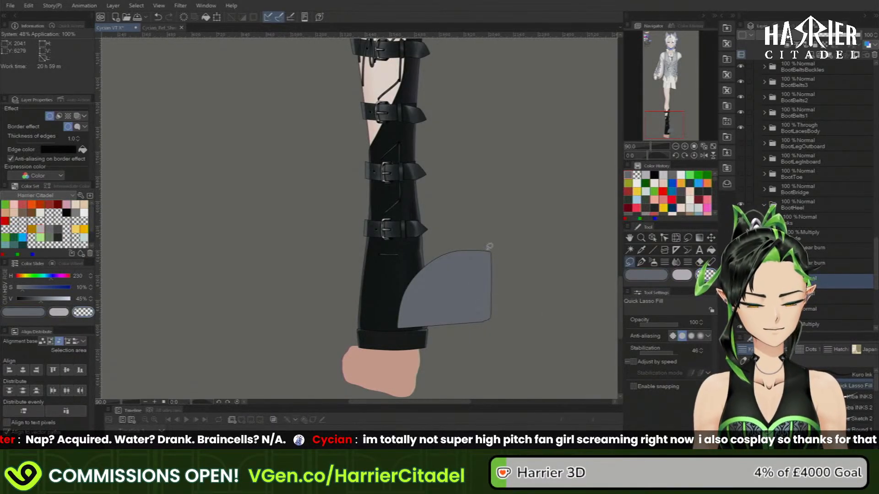
mouse_move(483, 243)
mouse_down()
mouse_move(482, 339)
mouse_move(517, 276)
mouse_up()
mouse_move(476, 238)
mouse_down()
mouse_move(490, 347)
mouse_move(500, 239)
mouse_up()
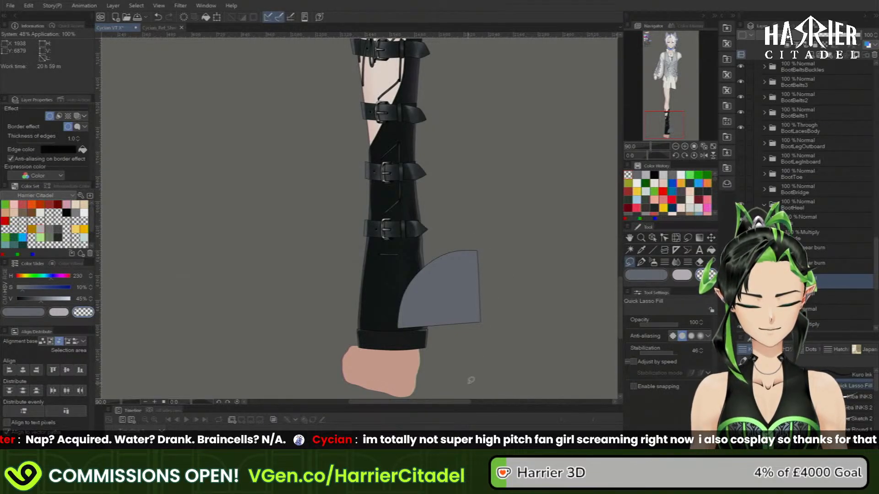
scroll(471, 380, up, 4)
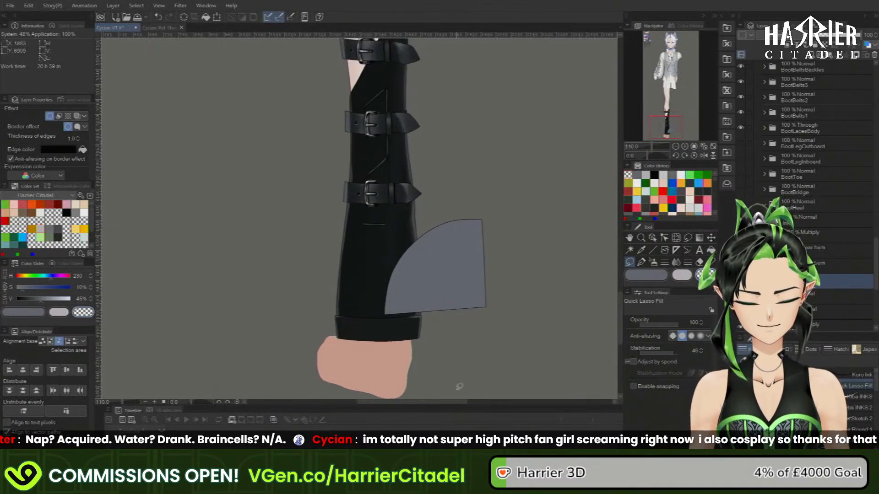
key(k)
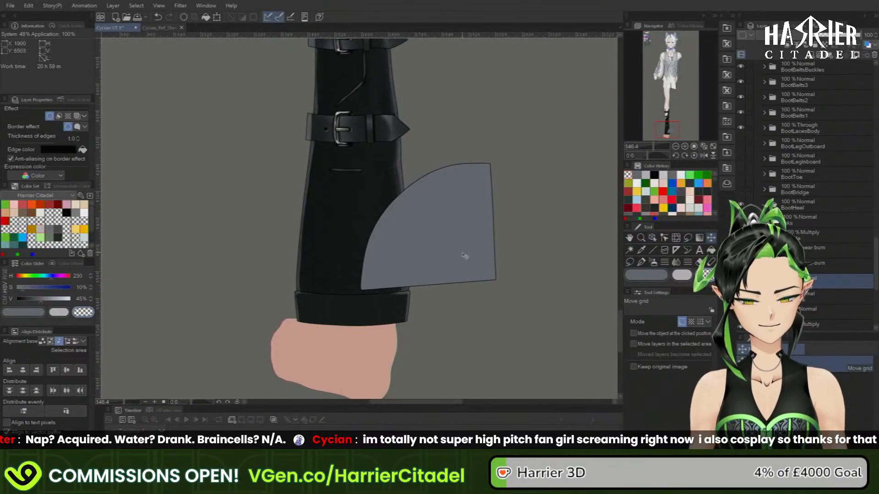
drag(464, 257, 470, 260)
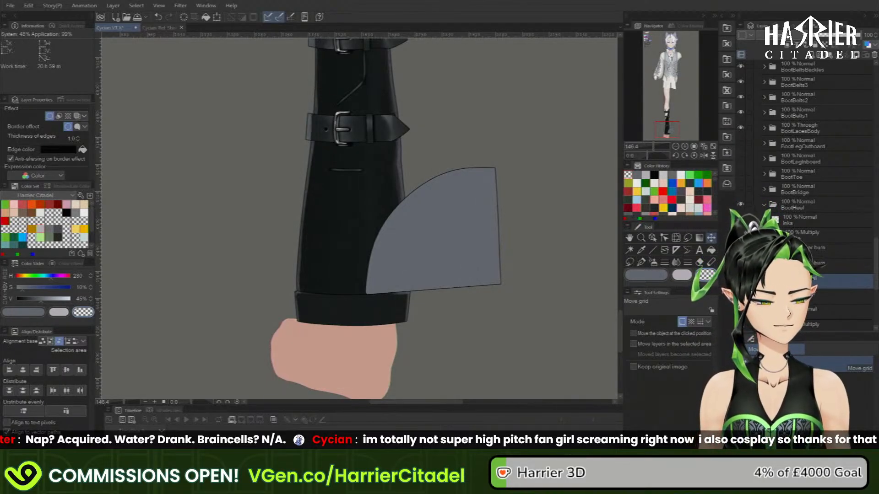
- Texture the new heel shape in pale grey on the lower Linear burn layer with the size 235.4 texture brush
click(798, 266)
click(630, 262)
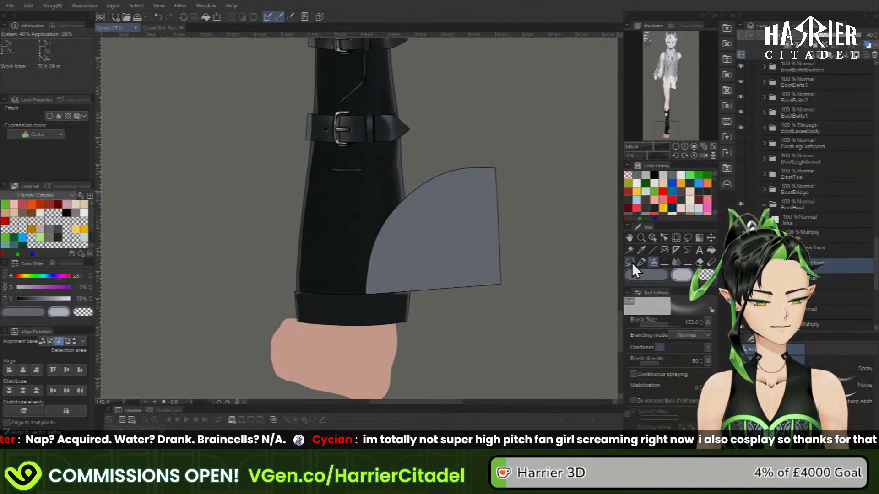
click(750, 359)
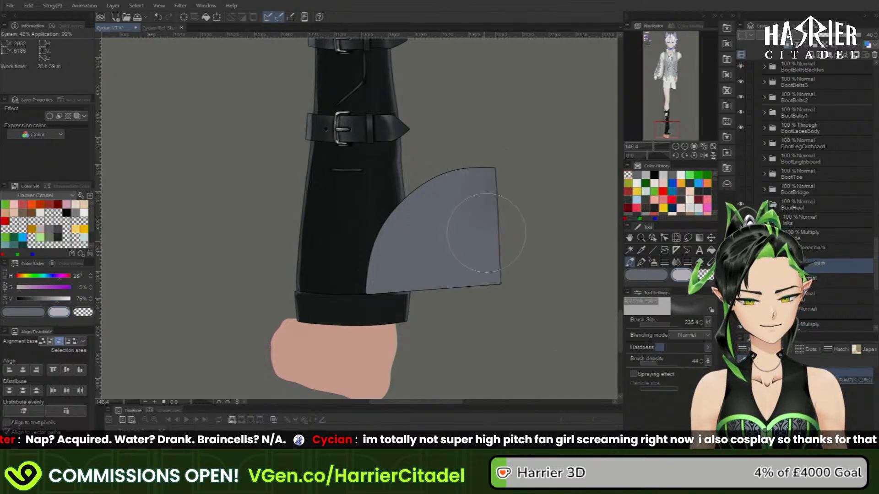
mouse_move(487, 232)
mouse_down()
mouse_move(392, 330)
mouse_move(434, 238)
mouse_up()
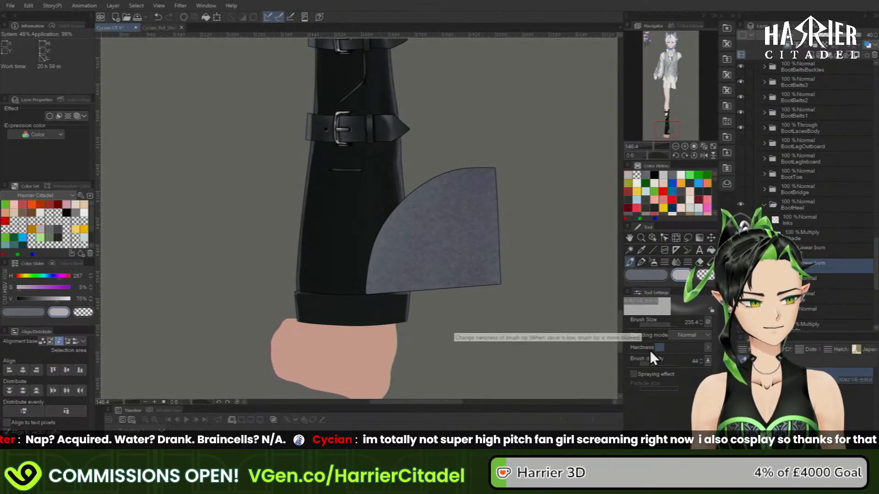
- Paint a dark slate-grey band just inside the heel's curved edge on the upper Linear burn layer, using the size 36.7 round brush
click(817, 251)
click(643, 275)
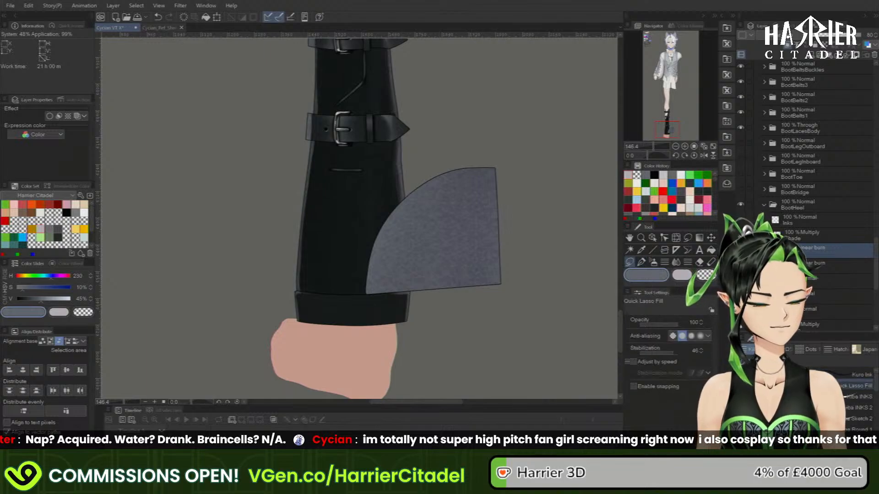
click(630, 262)
drag(487, 186, 407, 227)
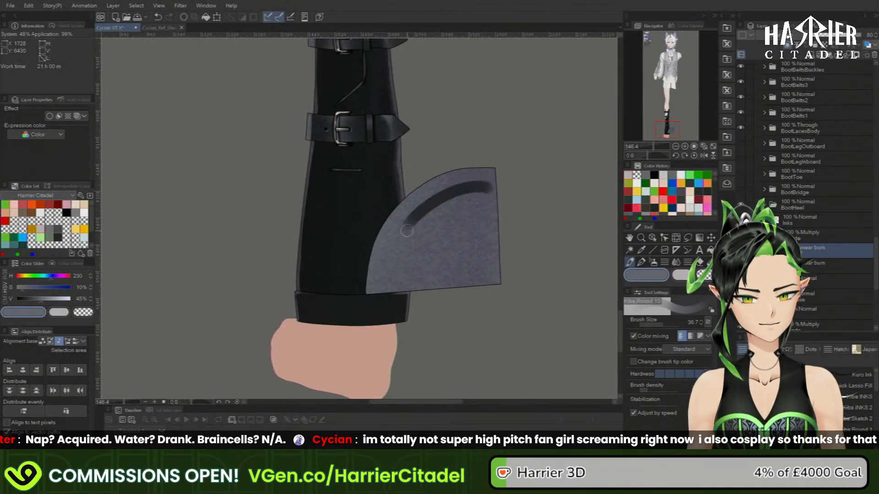
key(ctrl+z)
mouse_move(487, 188)
mouse_down()
mouse_move(413, 232)
mouse_move(479, 186)
mouse_move(446, 195)
mouse_move(437, 211)
mouse_move(490, 189)
mouse_move(451, 193)
mouse_move(498, 188)
mouse_move(448, 195)
mouse_move(488, 188)
mouse_move(405, 244)
mouse_up()
key(ctrl+z)
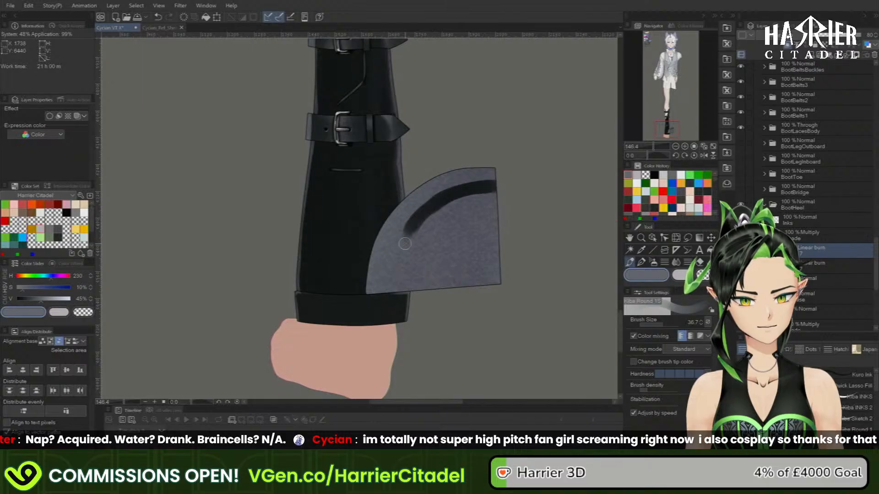
drag(429, 202, 385, 286)
drag(405, 234, 388, 281)
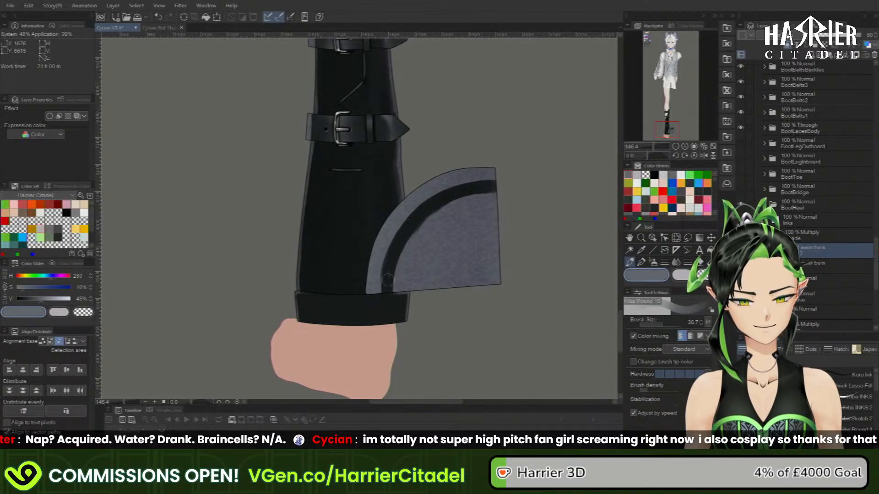
- Widen the dark shading from the curved band inward across the front half of the heel piece
drag(430, 213, 397, 289)
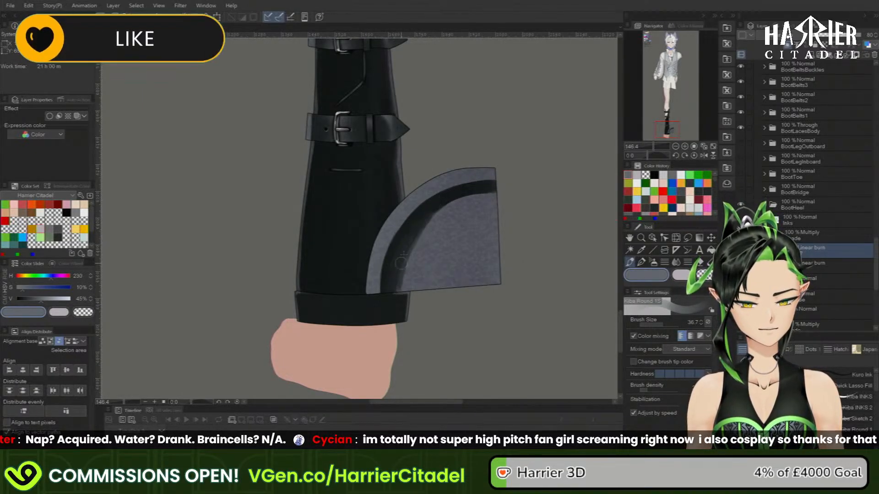
drag(433, 217, 405, 288)
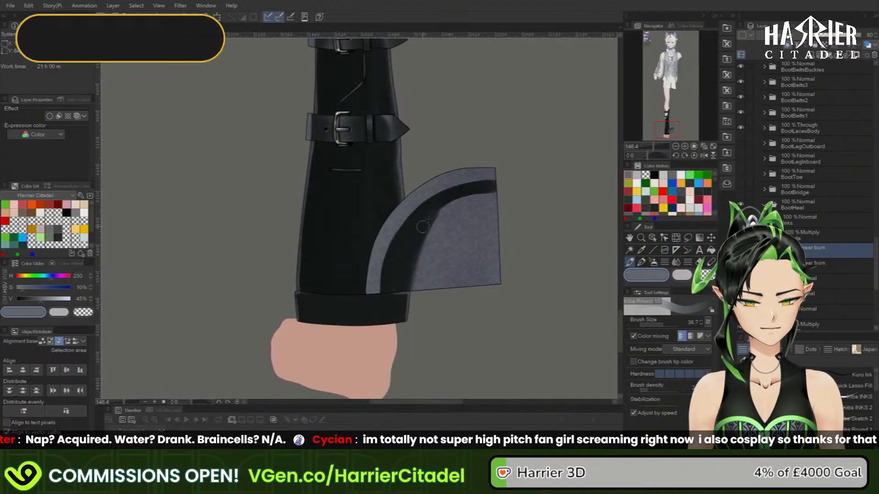
drag(443, 208, 410, 288)
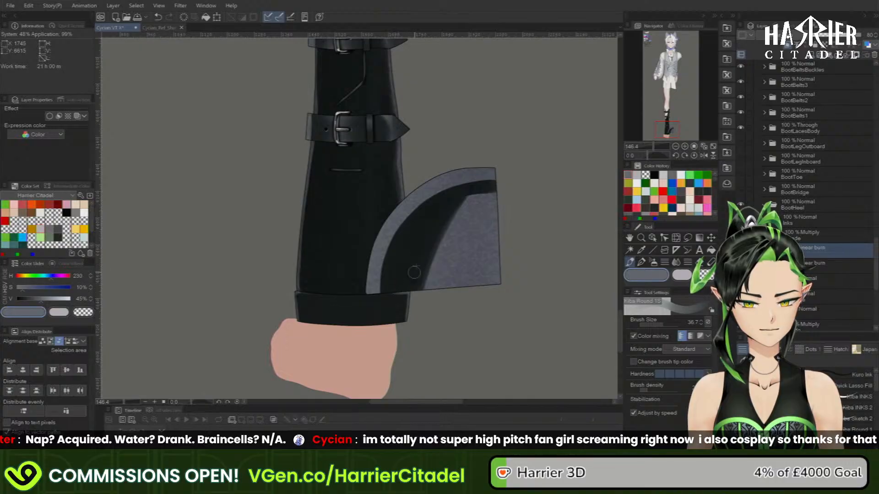
drag(443, 213, 429, 287)
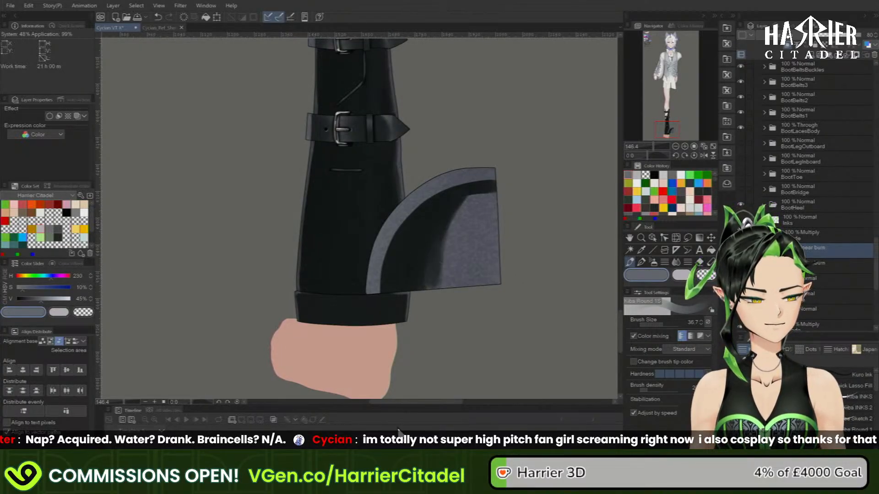
- Cut the heel shape on the base layer to a narrower piece with a straight vertical outer side, using transparent Quick Lasso Fill
click(798, 279)
click(687, 238)
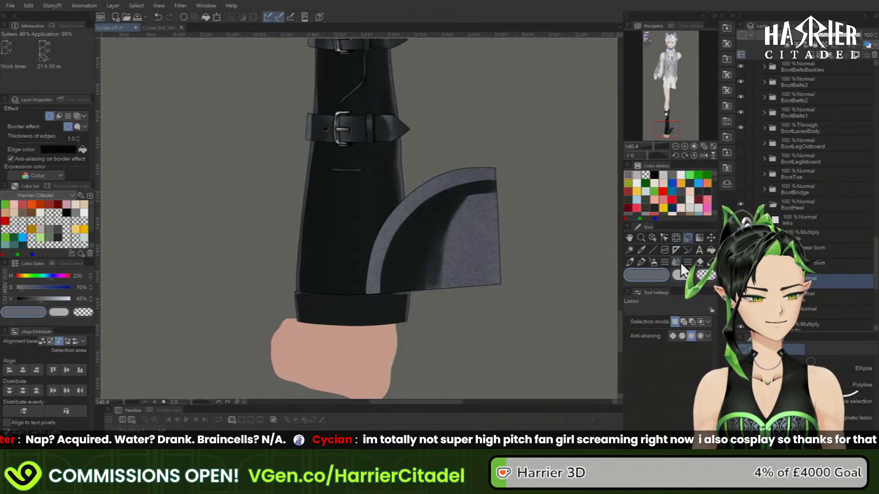
click(631, 263)
click(858, 386)
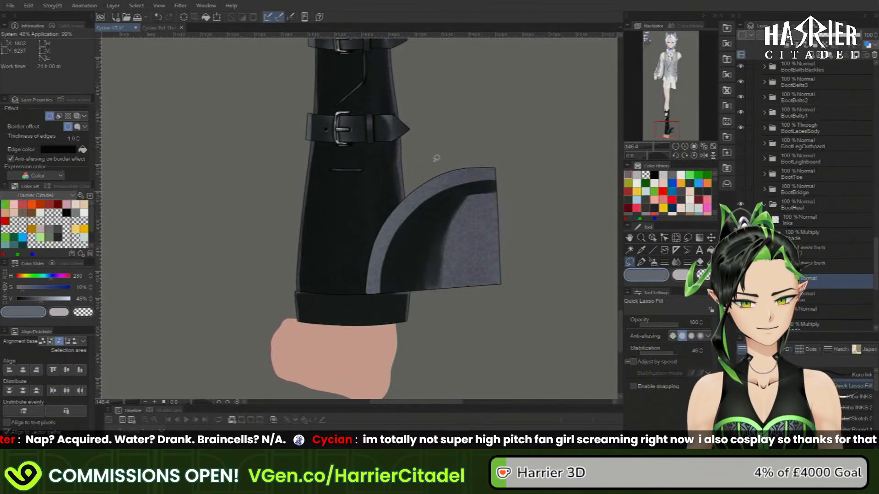
mouse_move(429, 164)
mouse_down()
mouse_move(506, 161)
mouse_move(513, 308)
mouse_move(498, 325)
mouse_up()
key(ctrl+z)
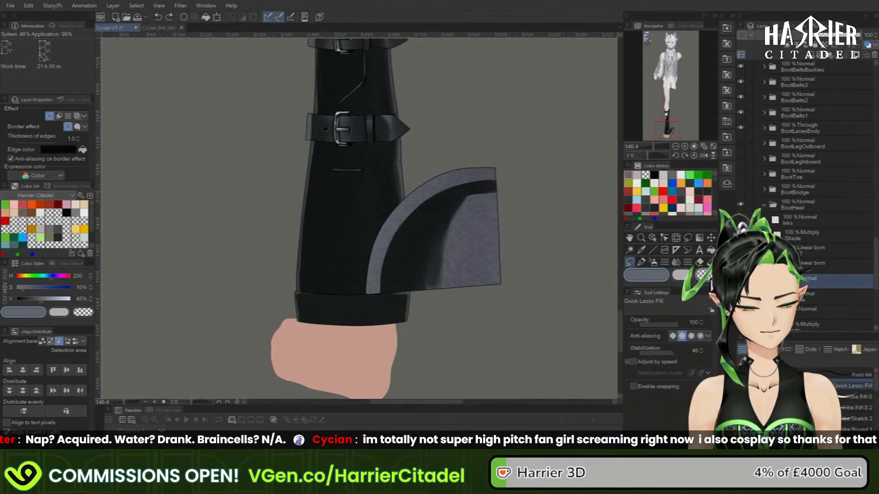
key(c)
mouse_move(444, 154)
mouse_down()
mouse_move(497, 148)
mouse_move(532, 254)
mouse_move(484, 321)
mouse_move(462, 302)
mouse_up()
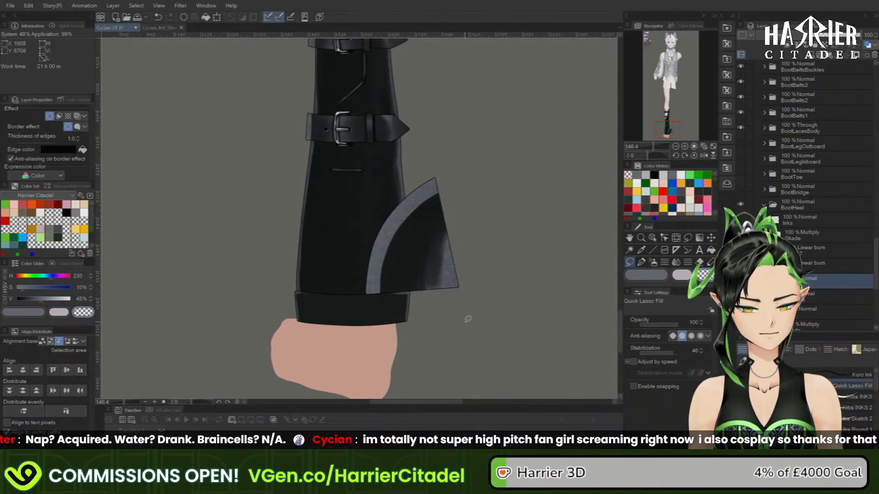
mouse_move(452, 169)
mouse_down()
mouse_move(479, 256)
mouse_move(443, 308)
mouse_up()
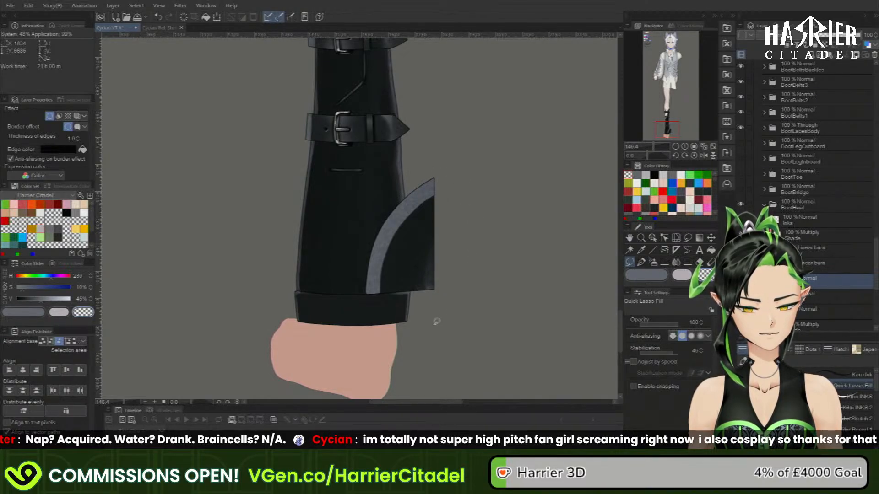
- Erase soft highlights from the upper Linear burn shading along the heel's outer edge and down its middle with the transparent round brush
click(782, 250)
click(655, 274)
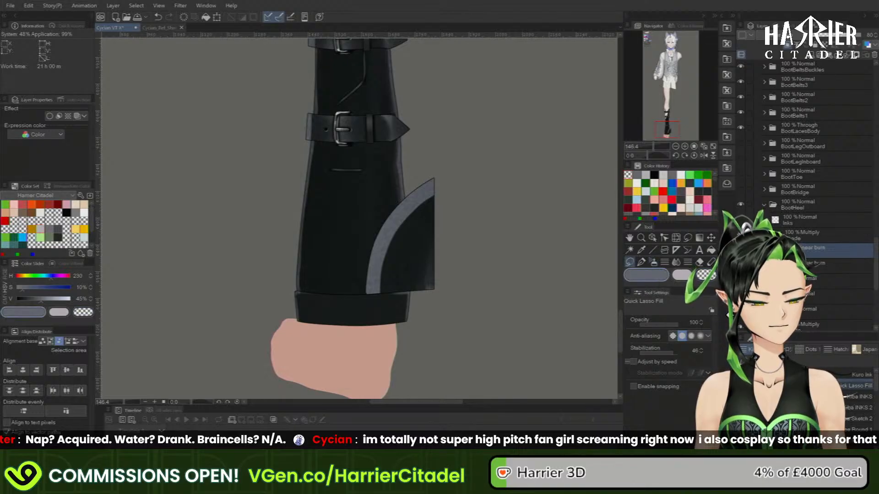
click(860, 429)
click(706, 275)
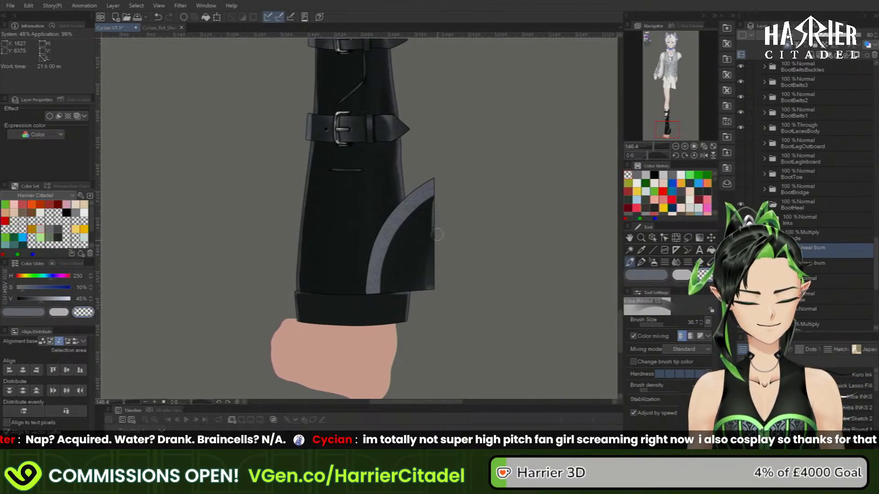
drag(438, 206, 438, 276)
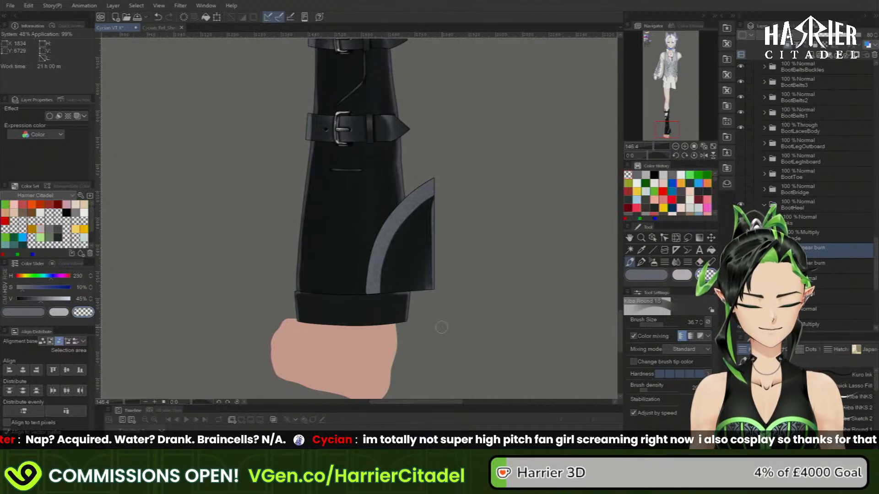
mouse_move(420, 223)
mouse_down()
mouse_move(407, 243)
mouse_move(414, 231)
mouse_move(415, 261)
mouse_up()
drag(416, 231, 415, 256)
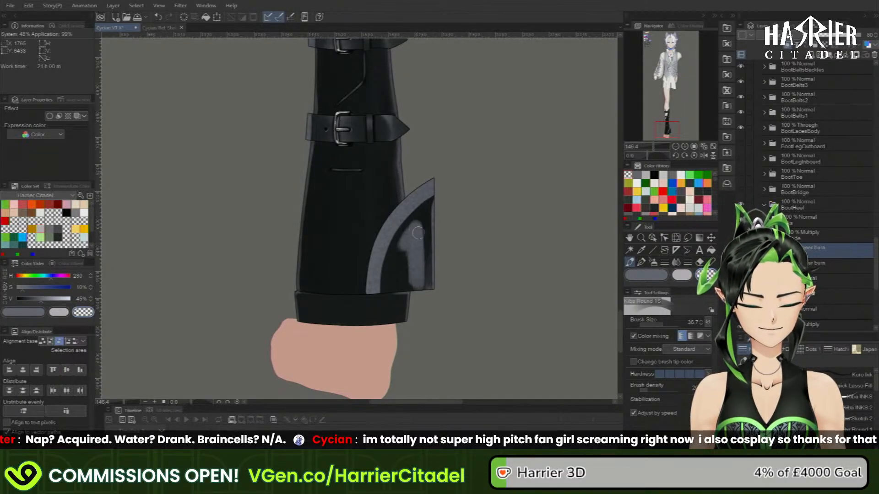
- Darken the heel's pale curved rim and refine the highlights, alternating slate grey and transparent with the size 36.7 and 27.3 round brushes
click(633, 277)
mouse_move(419, 214)
mouse_down()
mouse_move(426, 292)
mouse_move(420, 225)
mouse_up()
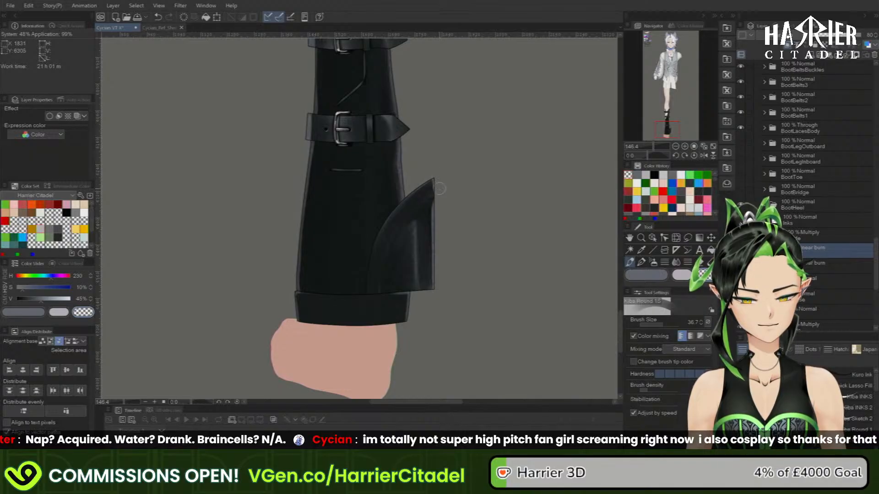
key(b)
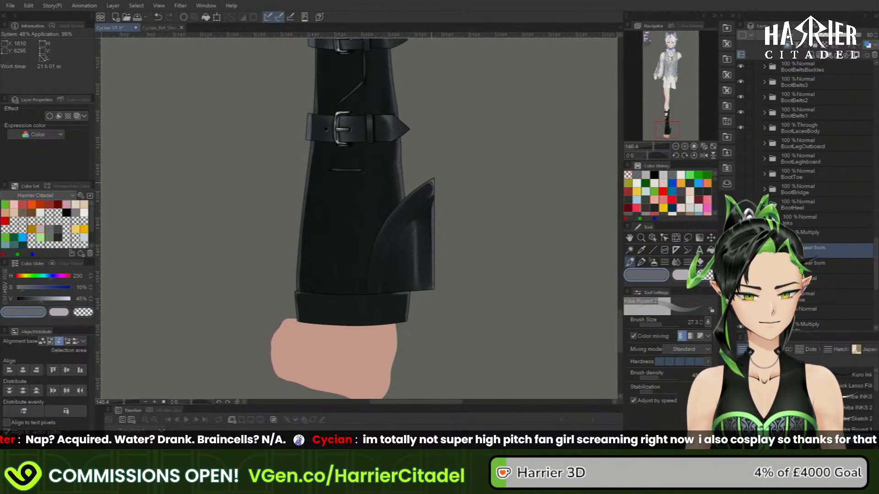
click(698, 277)
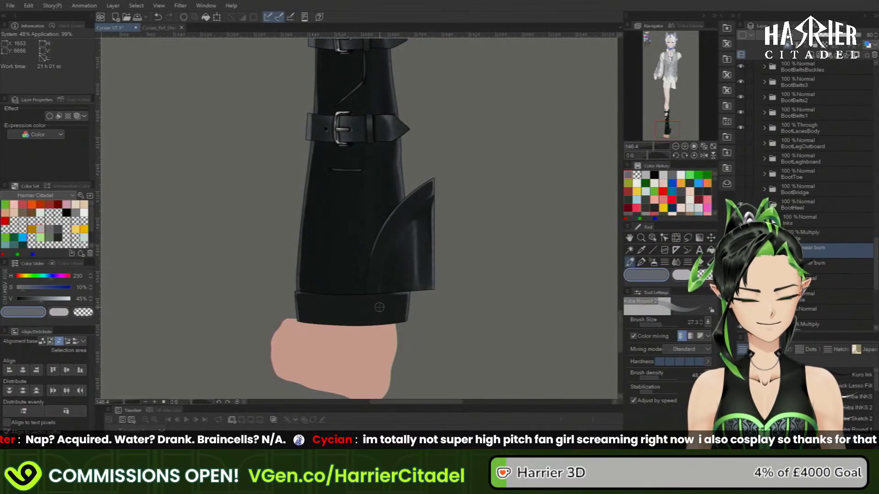
key(b)
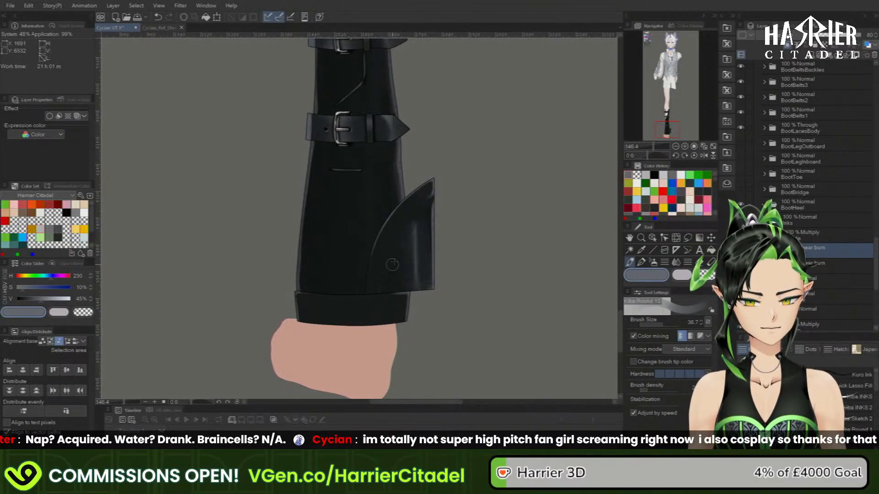
key(c)
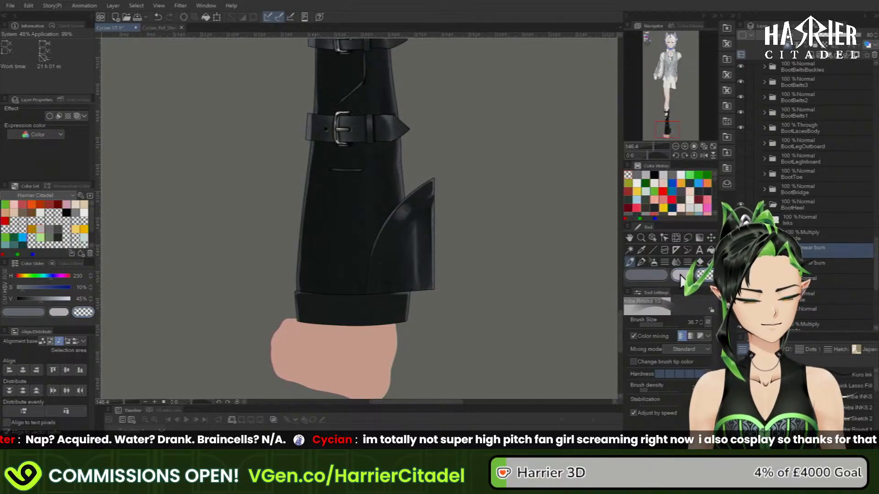
key(c)
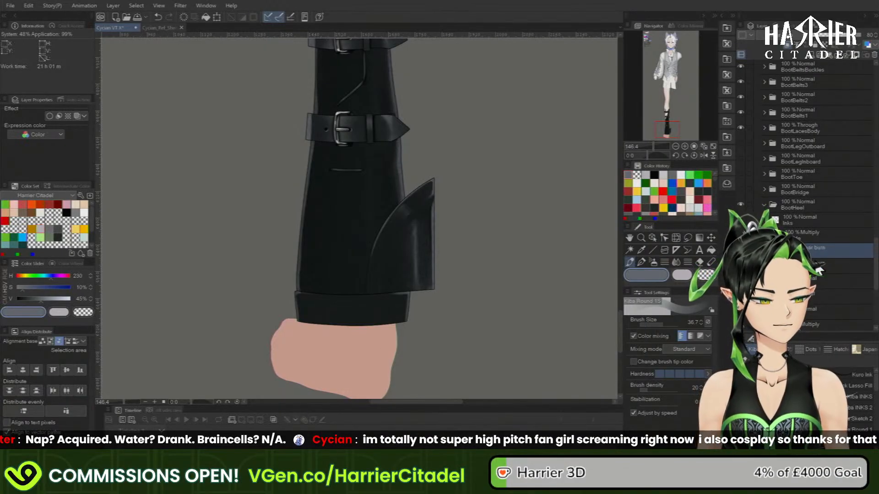
- Add pale grey shading on the heel's Multiply layer inside the curved rim and down the outer side, refining it with transparent colour
click(808, 234)
click(681, 275)
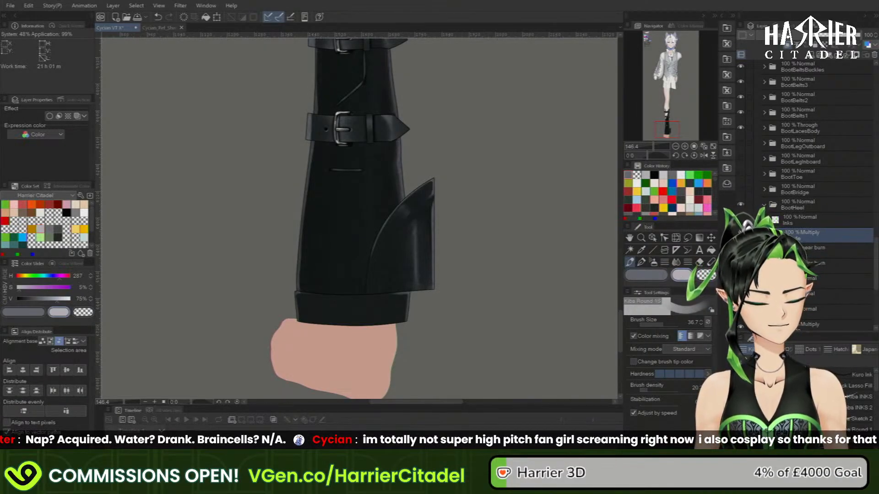
drag(429, 201, 388, 242)
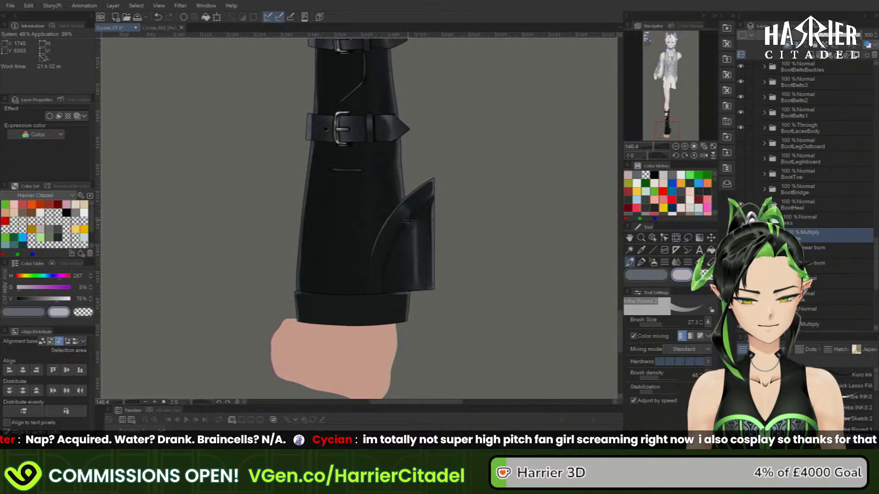
click(824, 441)
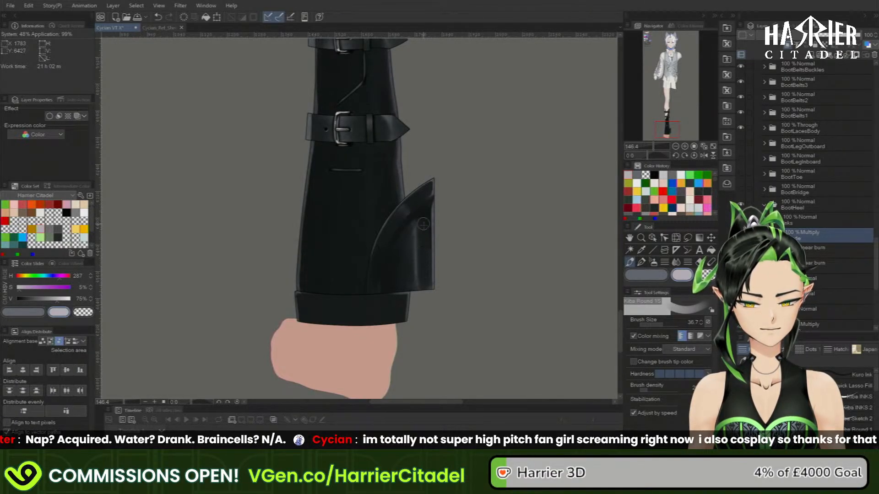
drag(424, 224, 426, 279)
key(c)
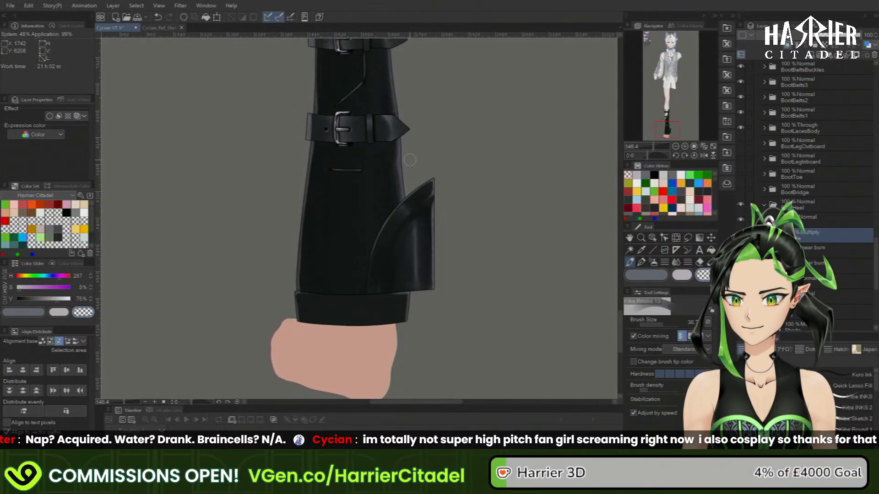
- Collapse the BootHeel and BootBase folders, and show the BootBridge, BootToe, BootLegInboard and BootLegOutboard folders
scroll(410, 160, down, 8)
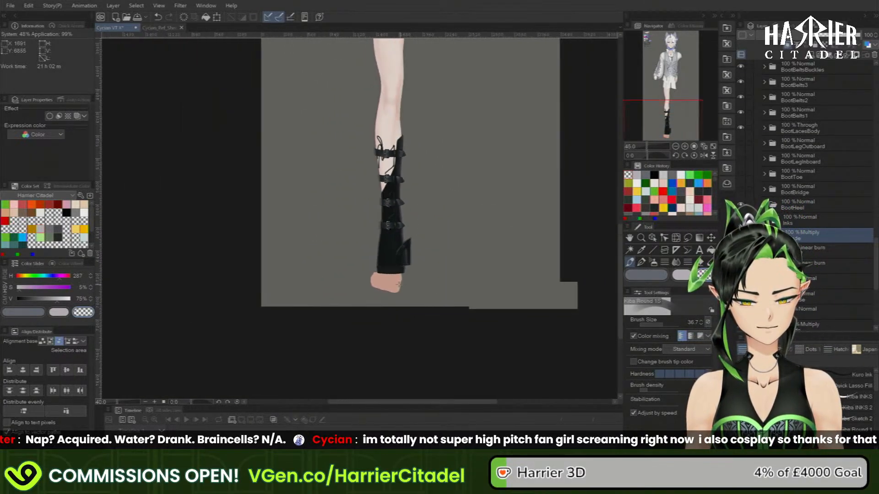
scroll(398, 284, up, 4)
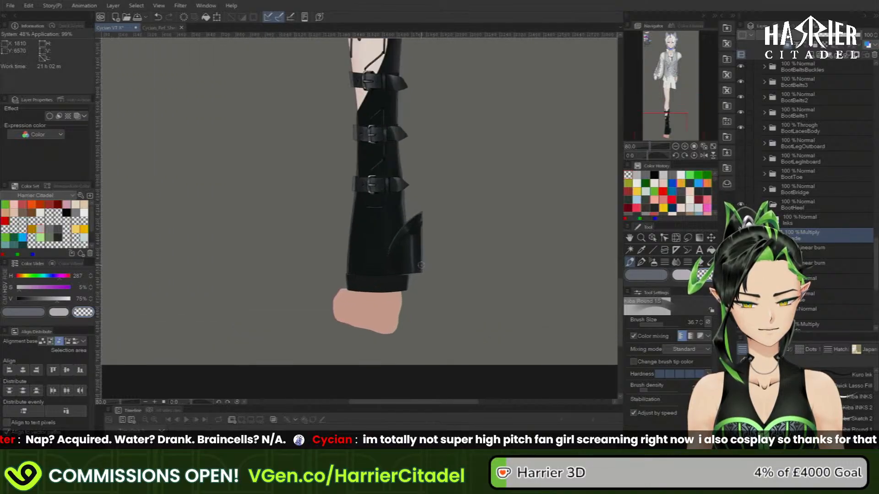
scroll(421, 266, up, 2)
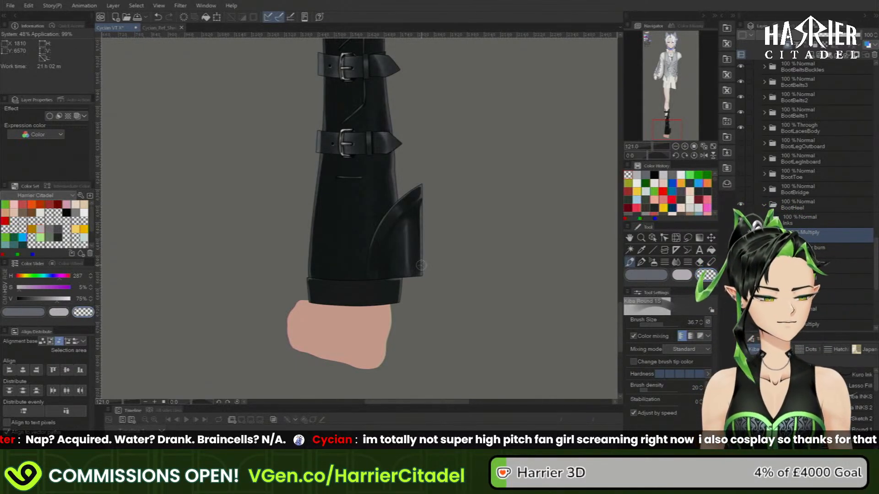
click(764, 205)
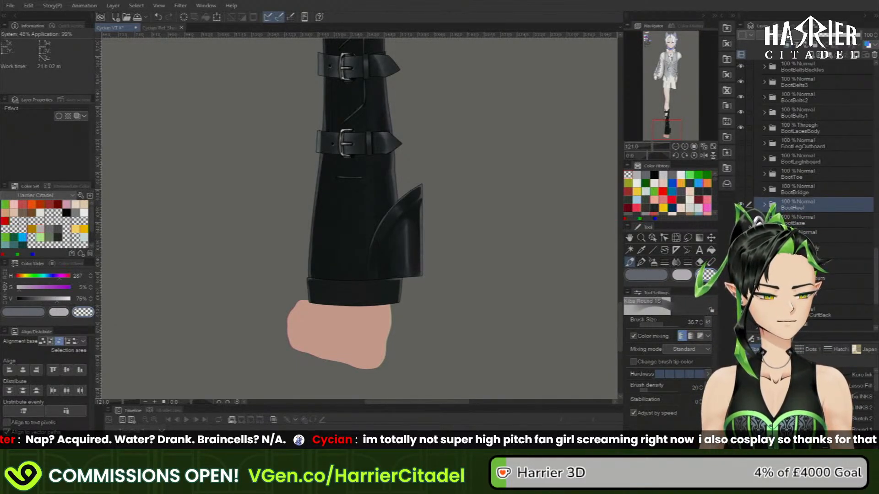
click(713, 146)
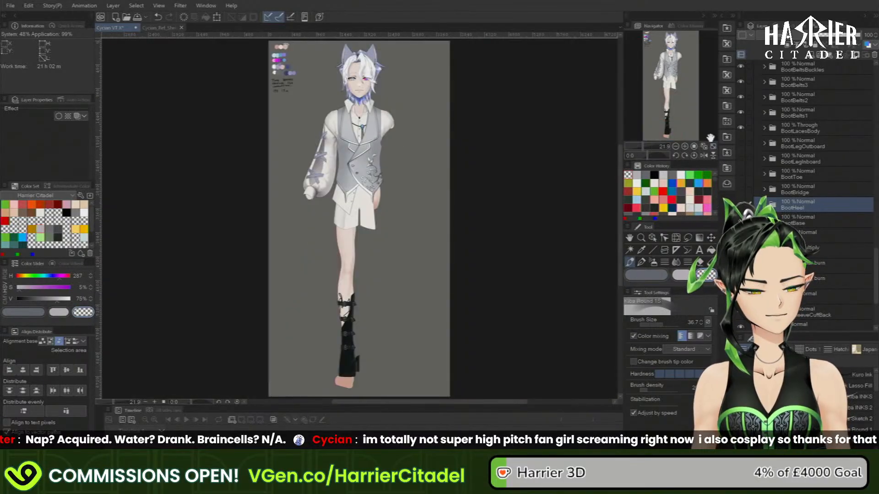
drag(709, 137, 697, 147)
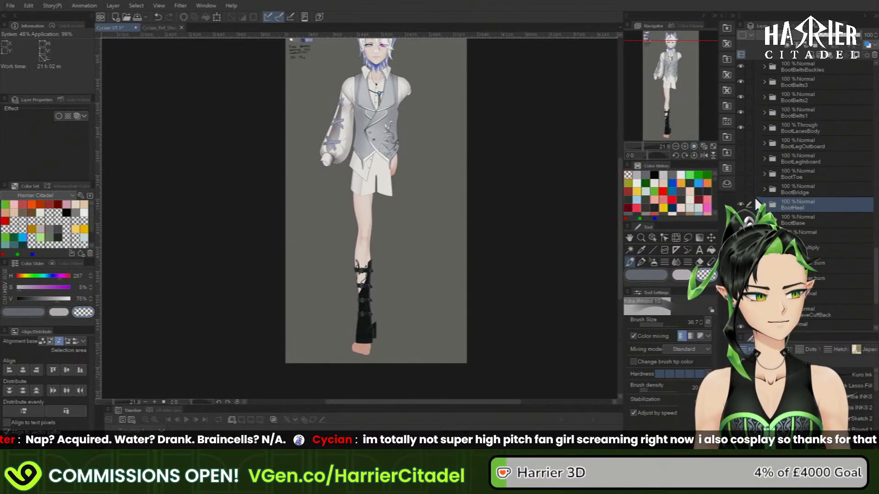
drag(742, 188, 741, 143)
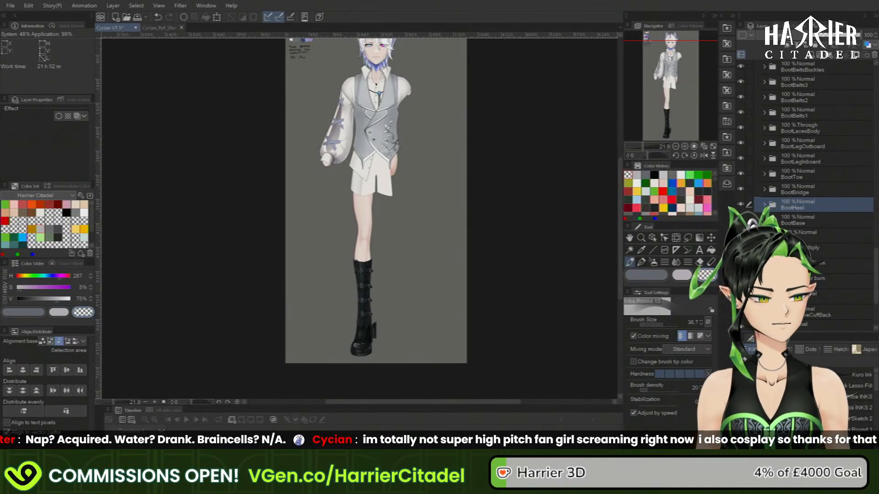
click(807, 219)
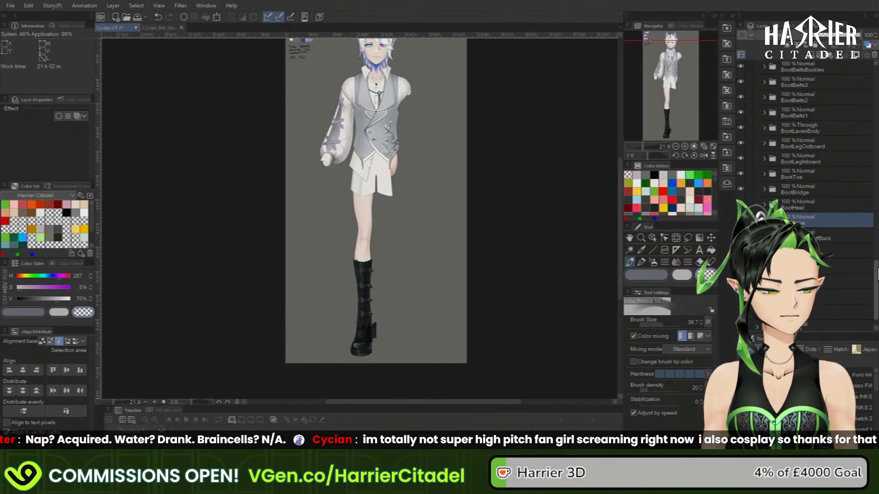
- Add a folder directly below the BootBase folder and name it BootBack
mouse_move(877, 275)
mouse_down()
mouse_move(877, 254)
mouse_move(876, 269)
mouse_up()
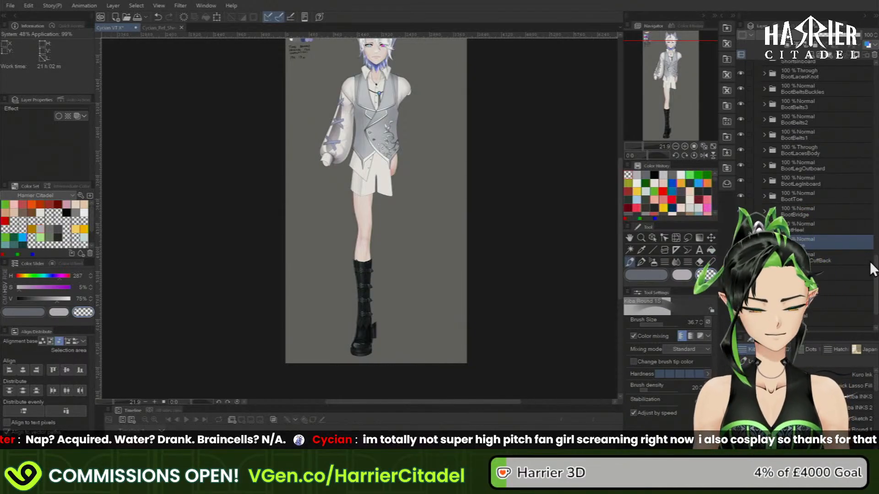
click(765, 243)
click(814, 263)
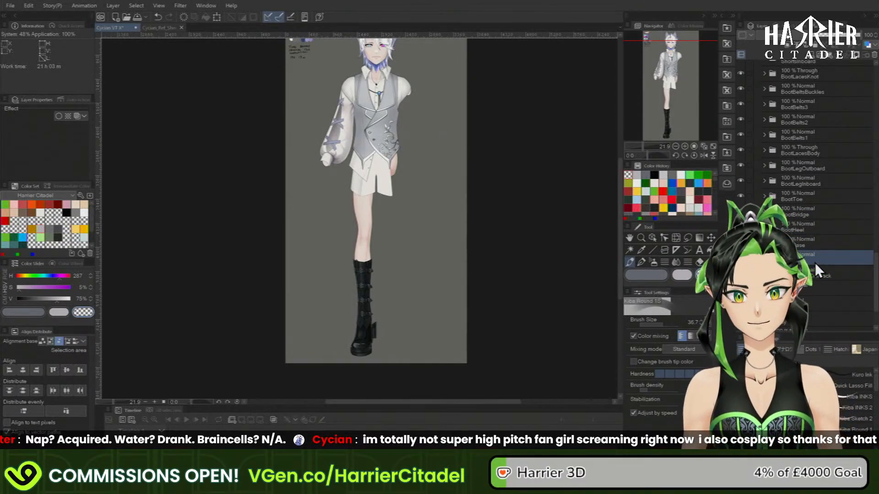
double_click(816, 261)
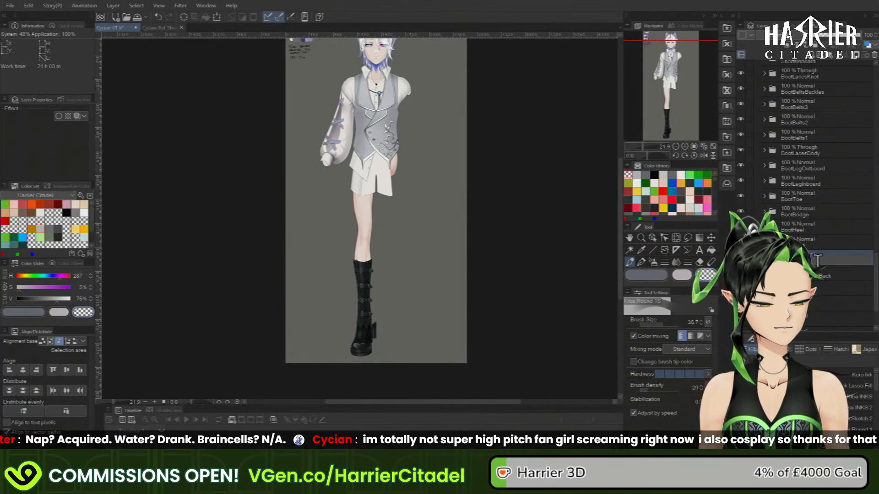
text(HandBac)
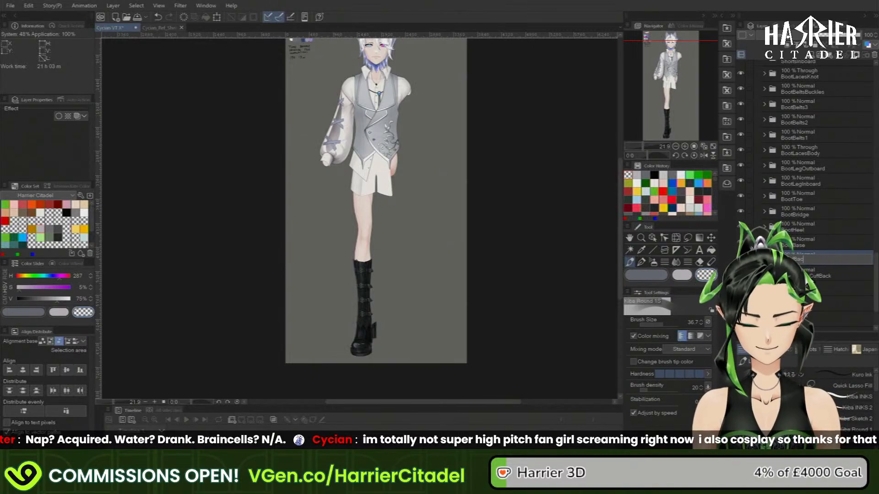
text(k)
key(Return)
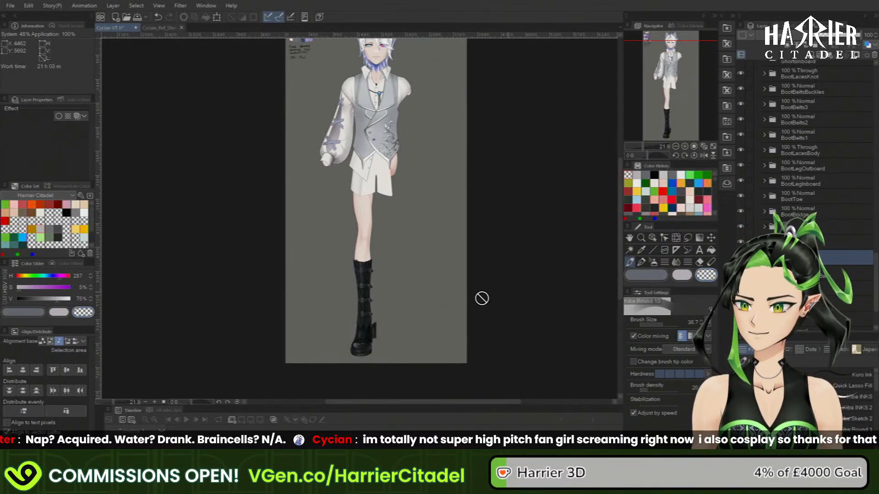
- Strip the new folder below BootBase down to a single plain layer, deleting its Multiply, Linear burn and border-effect layers
scroll(357, 275, up, 2)
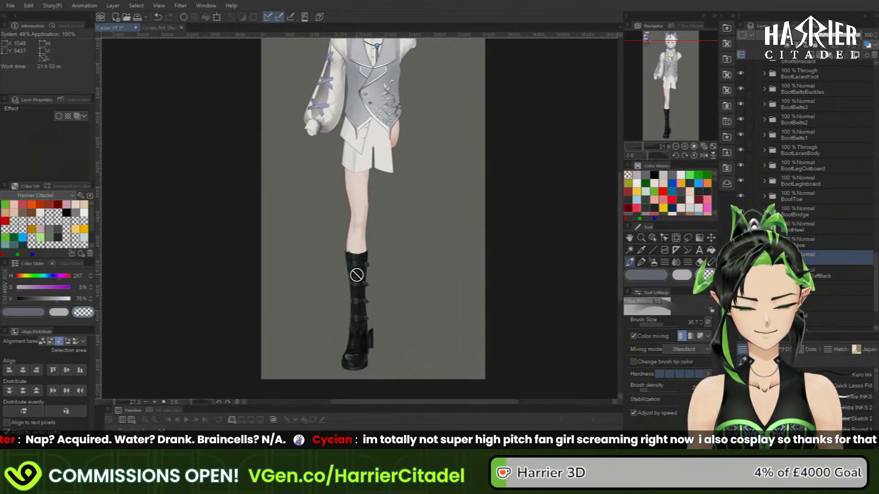
scroll(357, 275, up, 4)
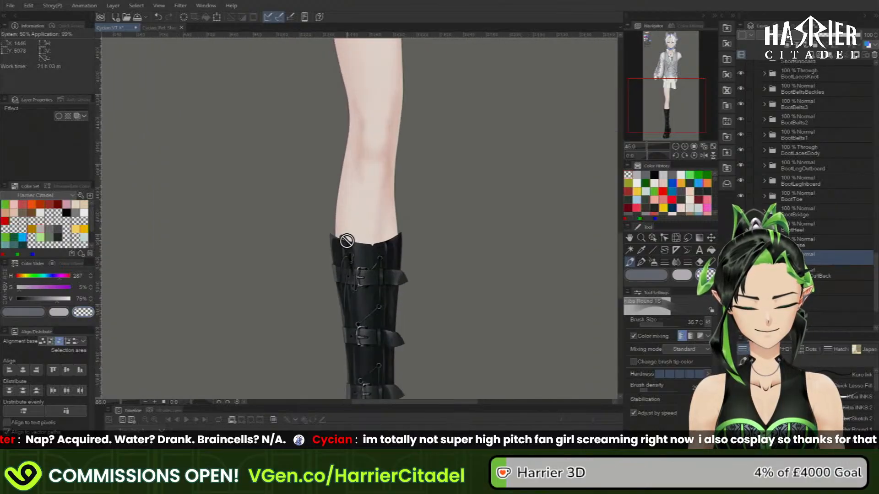
scroll(346, 240, up, 8)
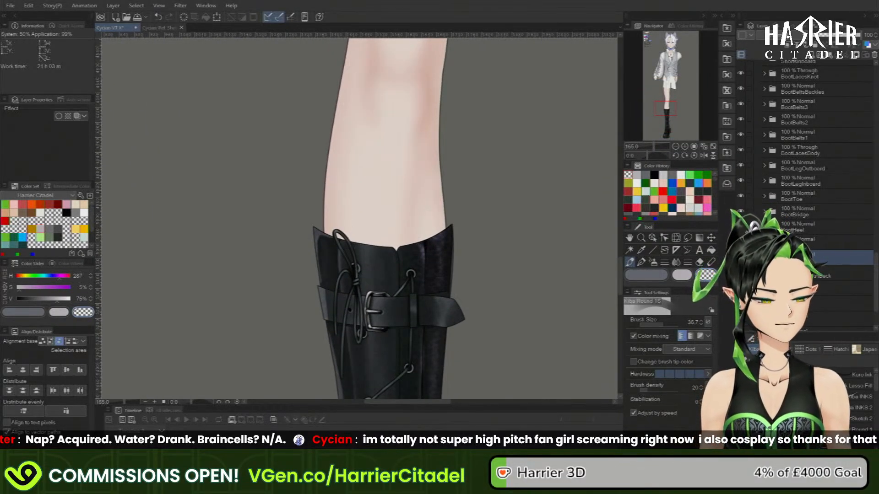
click(764, 257)
click(826, 284)
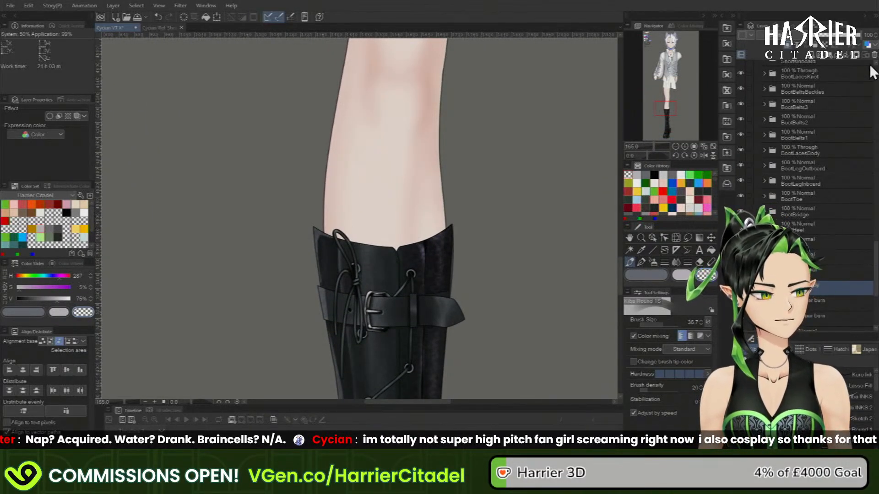
click(765, 257)
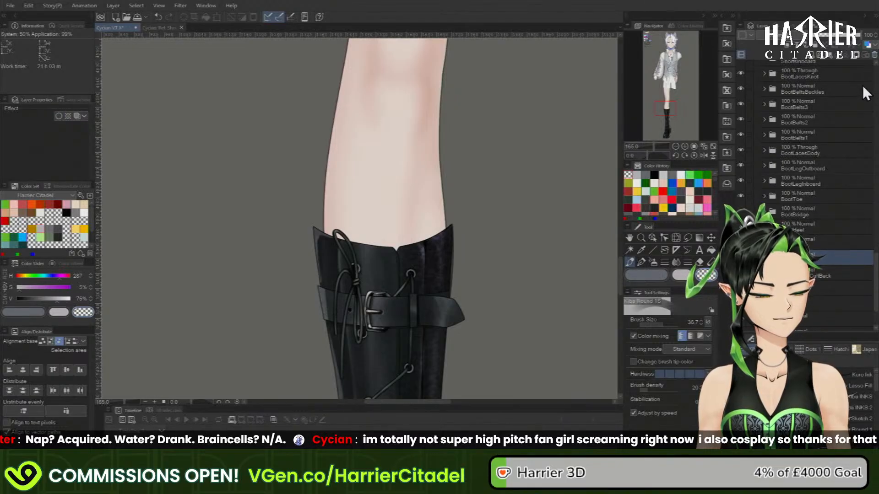
key(ctrl+z)
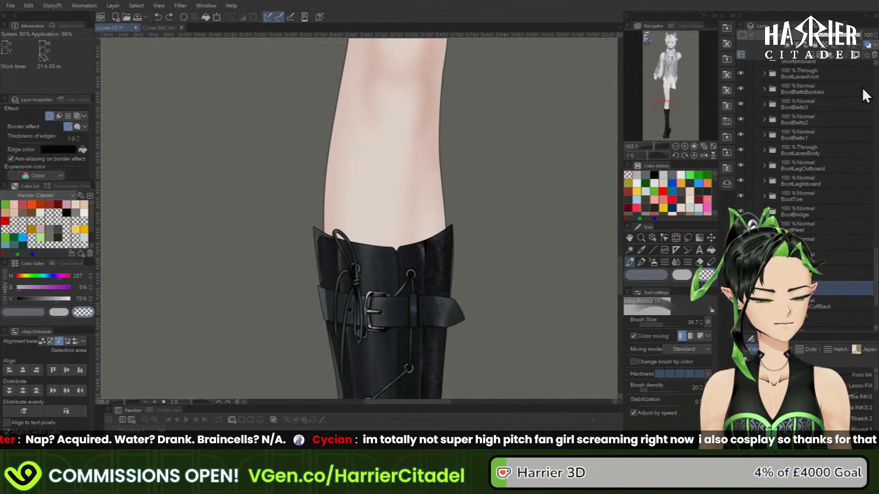
click(874, 55)
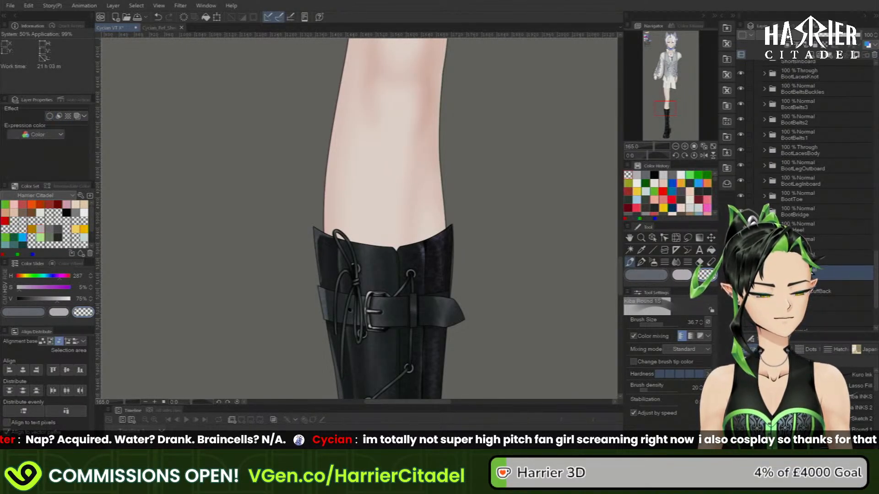
- Fill the boot's top opening with solid black using Quick Lasso Fill, curving the back rim across the leg
click(654, 175)
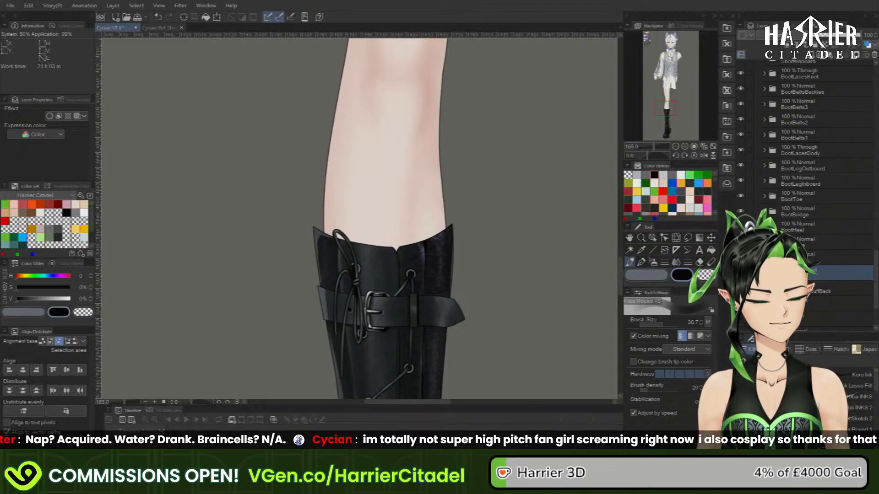
click(855, 385)
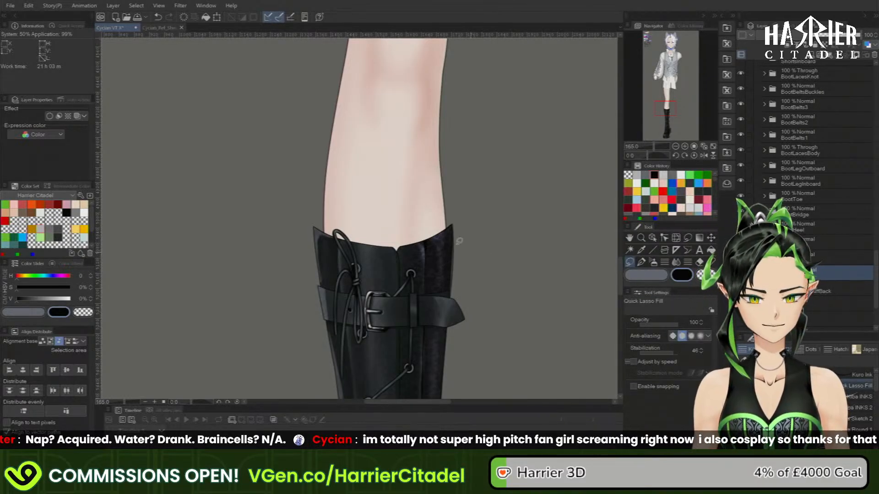
mouse_move(452, 225)
mouse_down()
mouse_move(353, 211)
mouse_move(324, 219)
mouse_move(321, 231)
mouse_move(326, 245)
mouse_move(367, 266)
mouse_move(439, 247)
mouse_move(453, 227)
mouse_up()
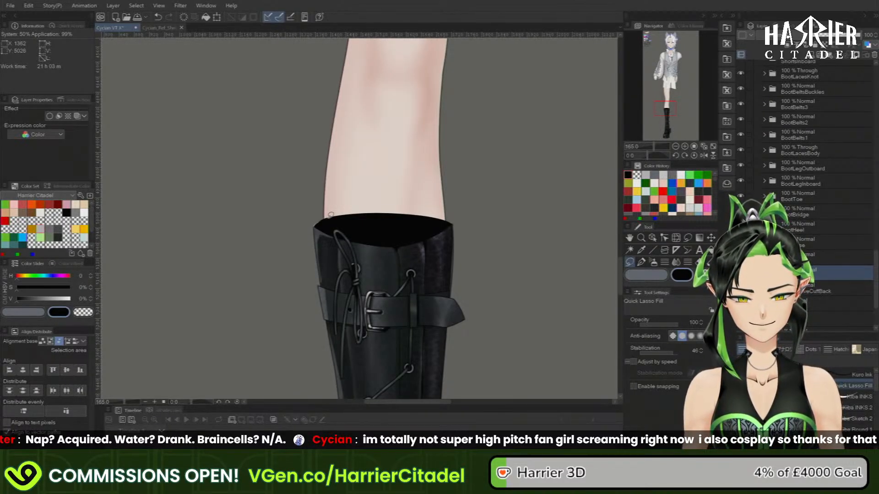
- Even out the black fill's curved back rim, trimming it with transparent colour and refilling the corner with black, rotating the canvas for the curve
key(c)
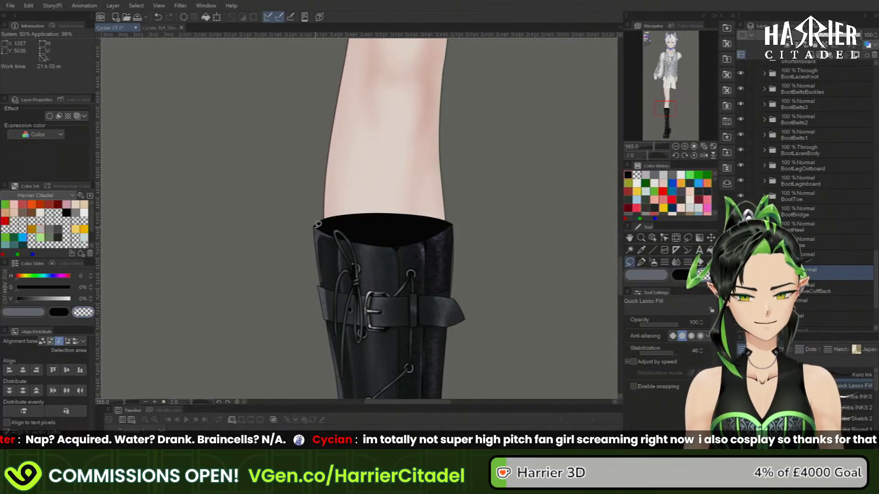
mouse_move(315, 226)
mouse_down()
mouse_move(344, 216)
mouse_move(466, 219)
mouse_move(365, 197)
mouse_move(288, 242)
mouse_up()
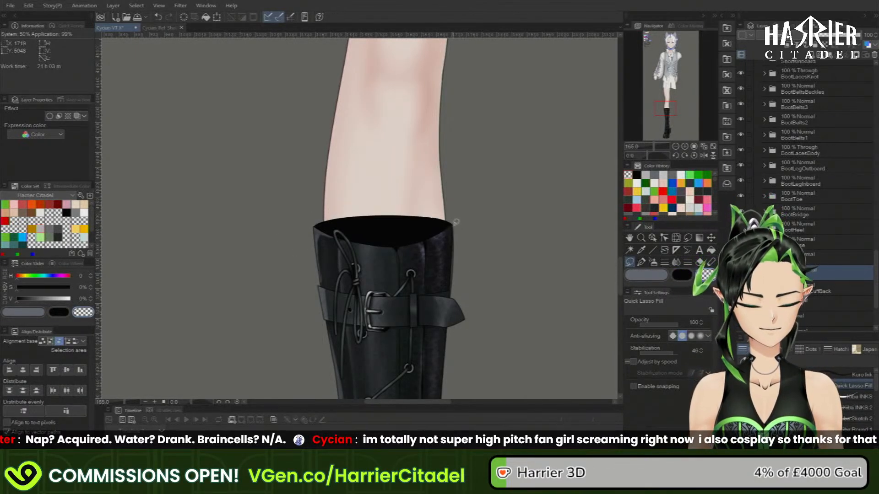
key(c)
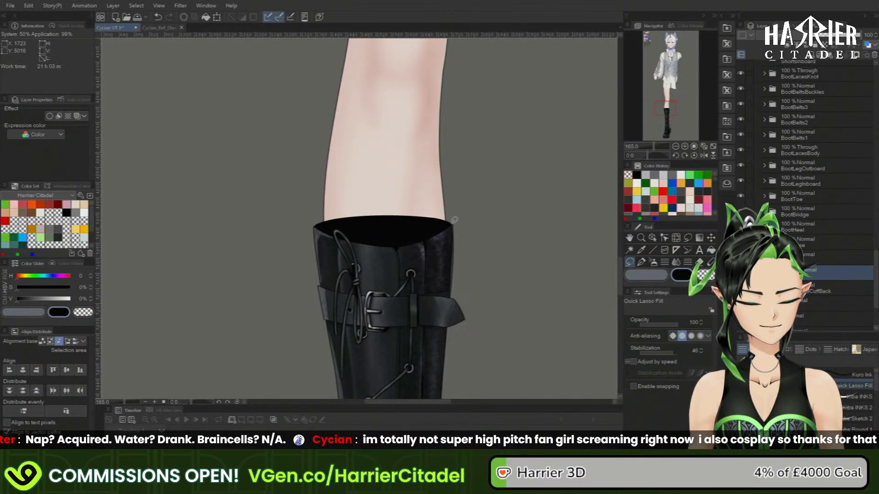
drag(453, 222, 448, 228)
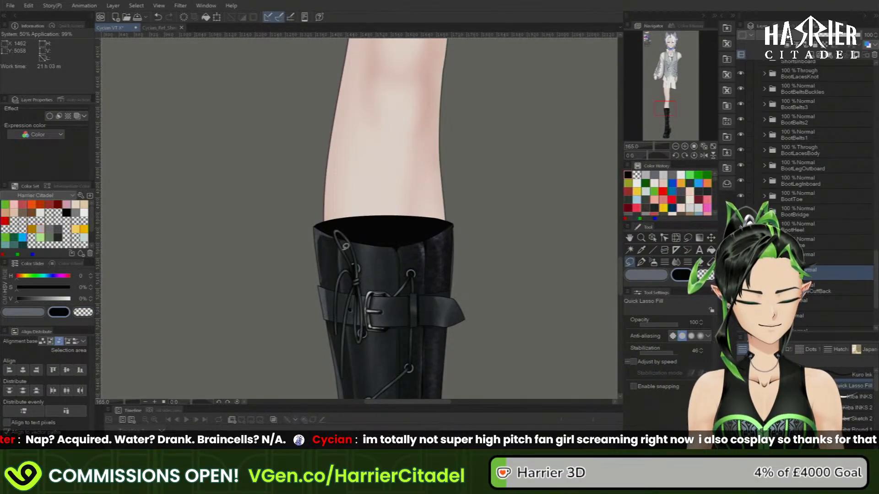
key(ctrl+z)
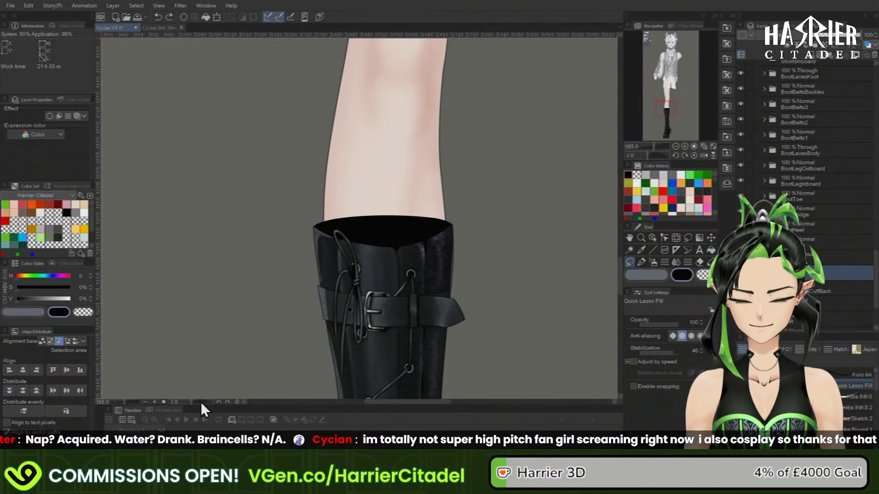
click(180, 402)
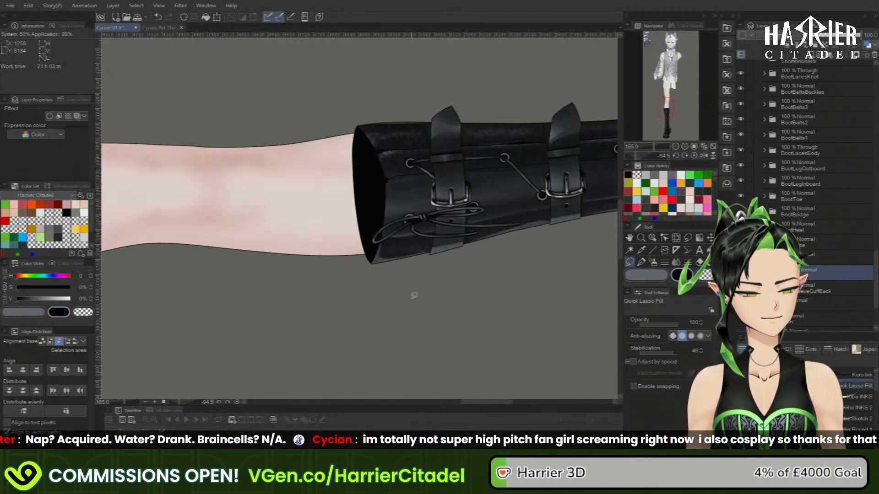
drag(362, 123, 361, 121)
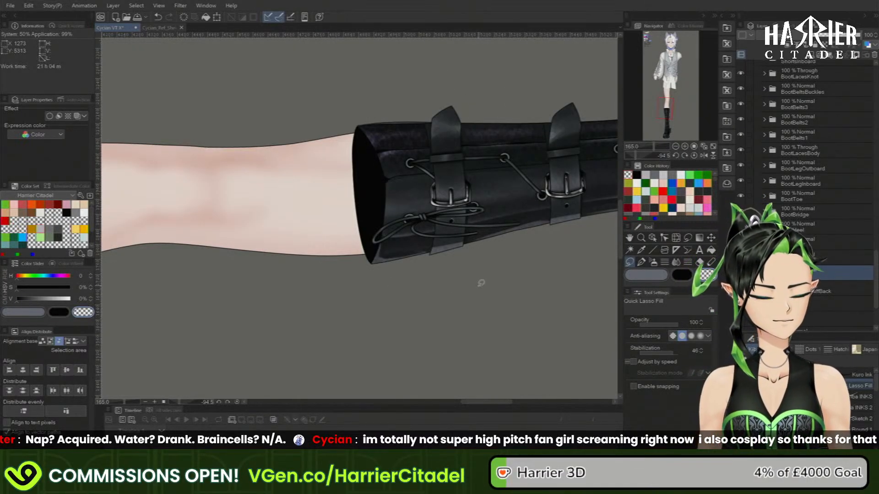
- Load the black fill's pixels as a selection to check its extent, and clear the selection
ctrl+click(774, 273)
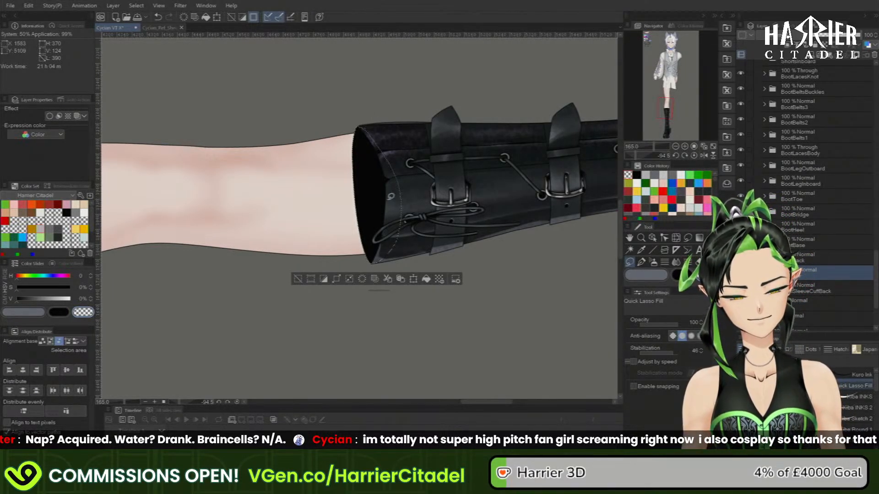
click(298, 280)
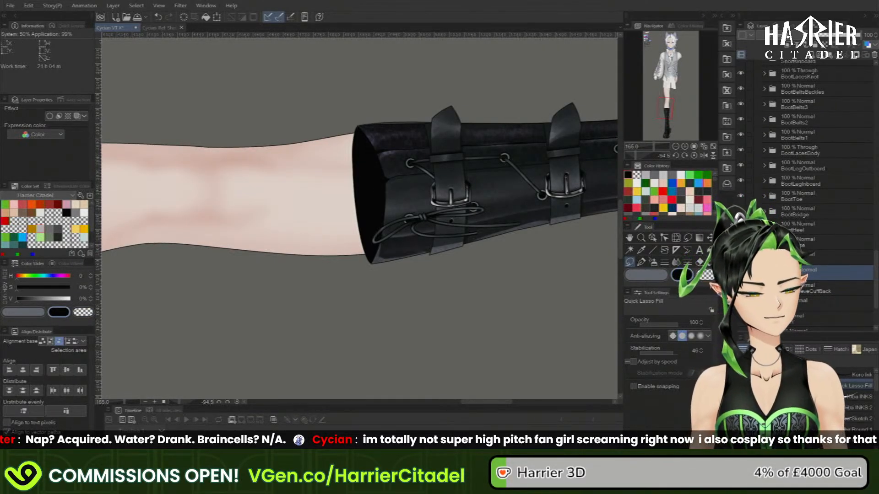
ctrl+click(773, 274)
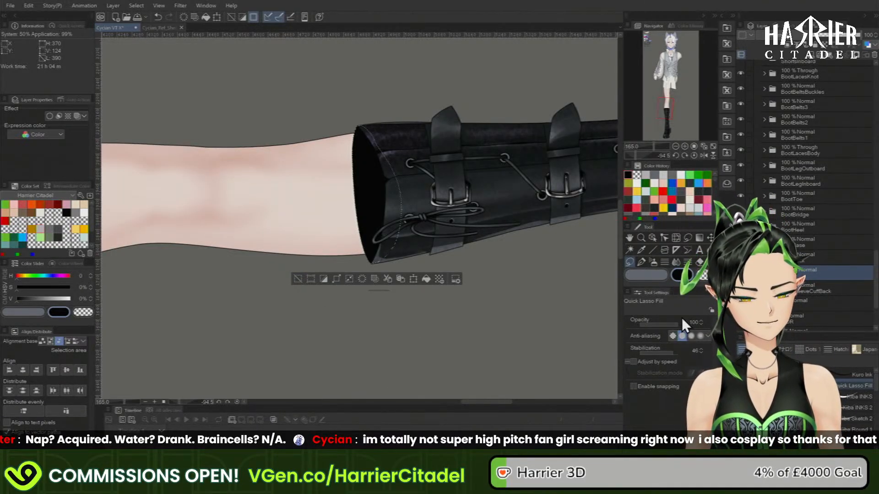
key(ctrl+d)
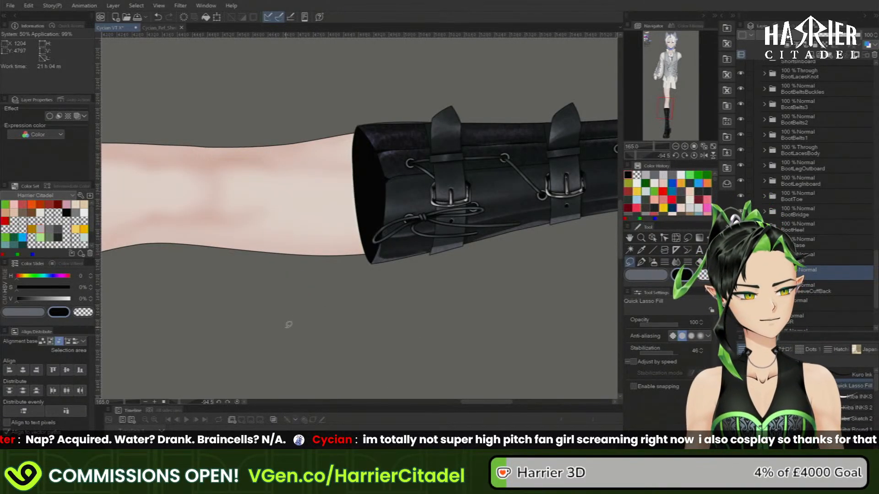
- Examine the upright full figure, from the face and vest down to the boot's cuff, buckles, toe and heel
click(694, 155)
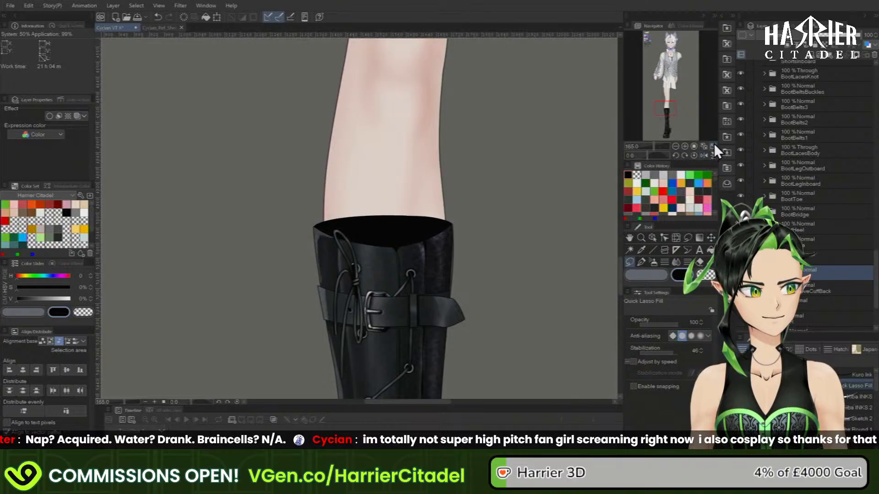
click(713, 146)
mouse_move(685, 95)
mouse_down()
mouse_move(682, 115)
mouse_move(673, 108)
mouse_up()
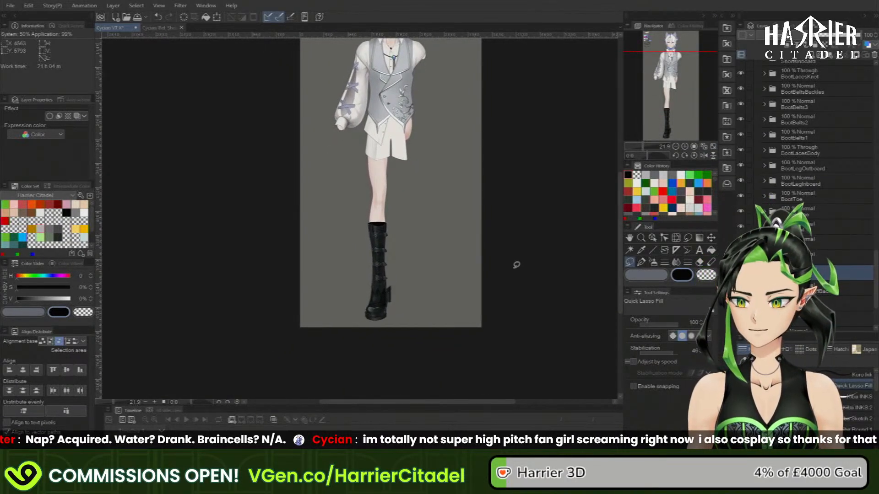
scroll(307, 334, up, 1)
scroll(381, 297, up, 4)
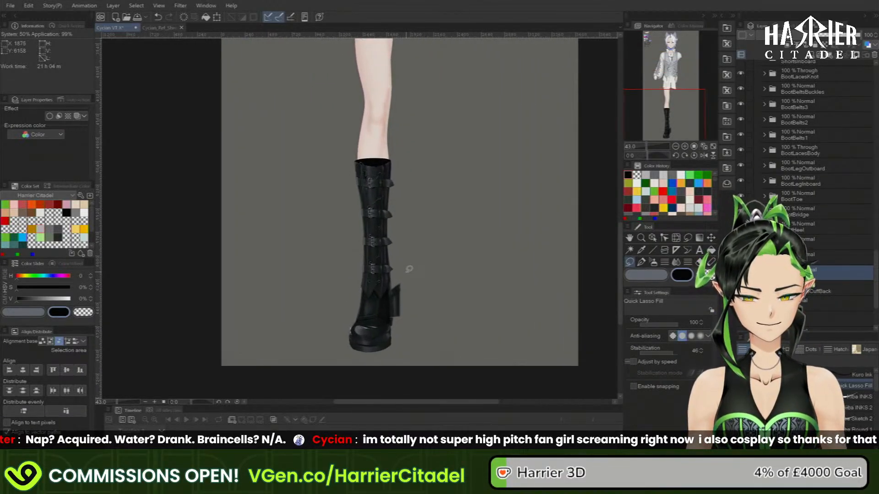
scroll(408, 270, down, 4)
scroll(367, 286, up, 3)
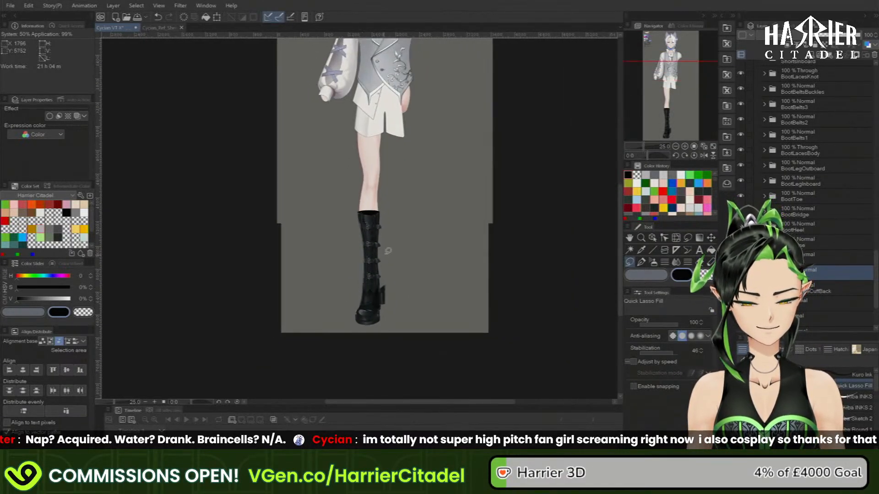
scroll(367, 368, down, 3)
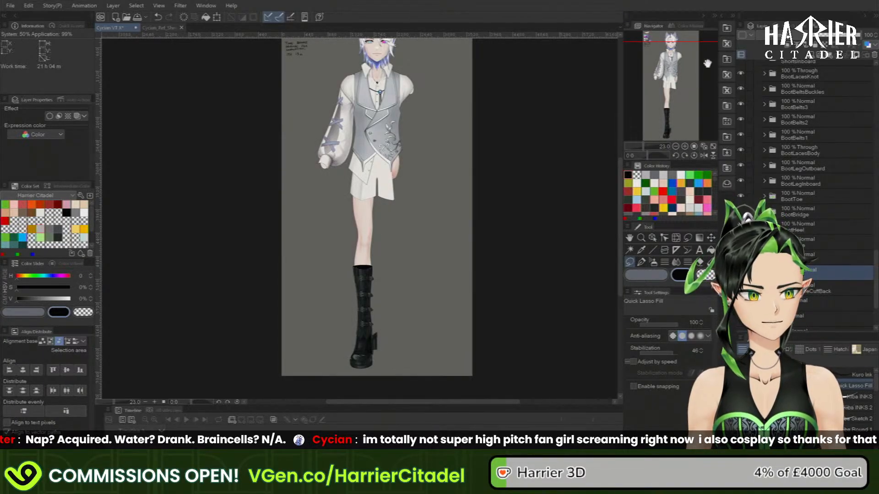
drag(651, 85, 647, 64)
scroll(446, 186, up, 2)
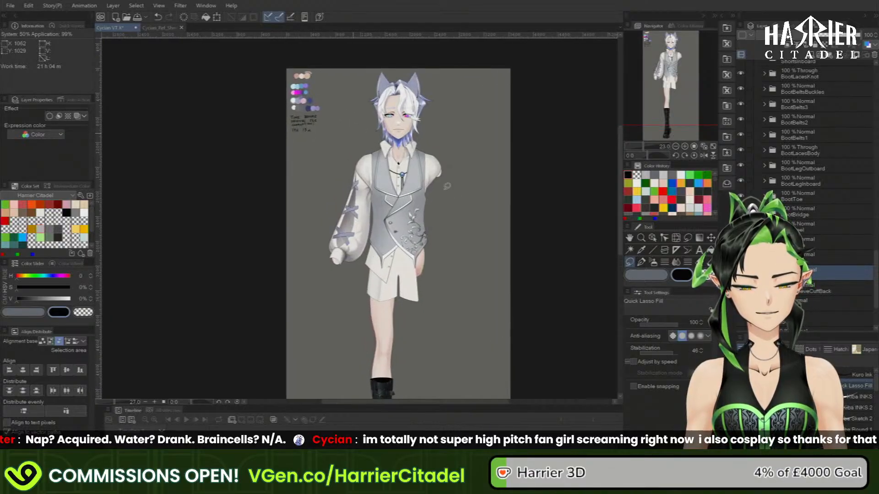
scroll(451, 144, up, 3)
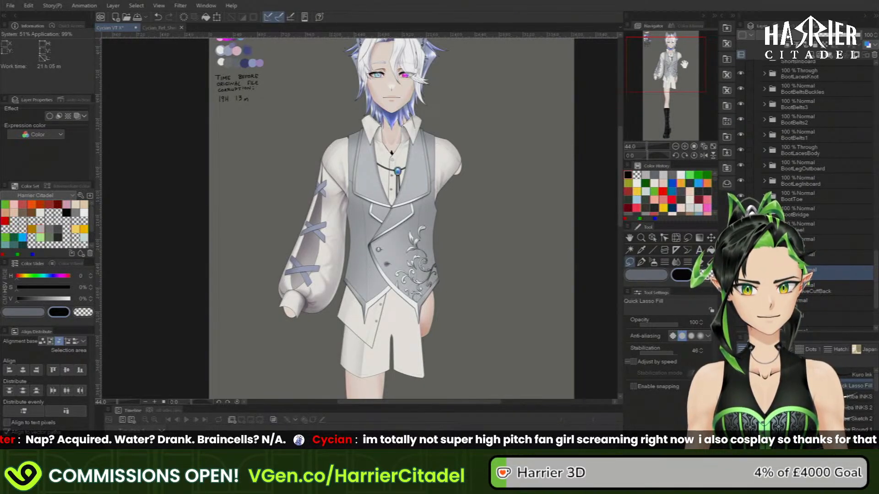
drag(685, 64, 685, 115)
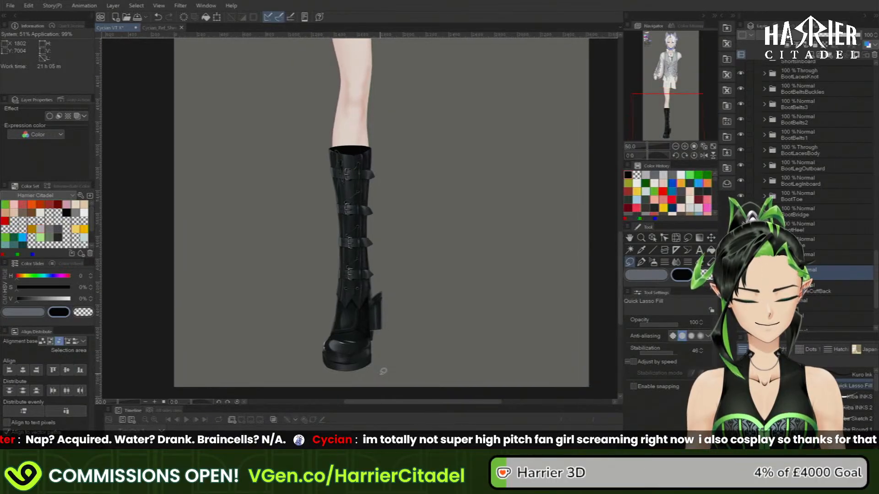
scroll(383, 369, up, 1)
scroll(383, 369, up, 6)
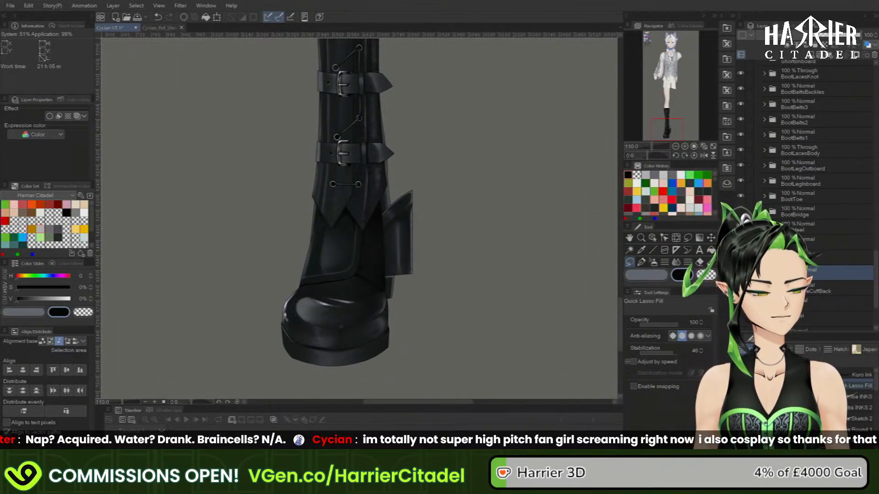
- Brush a soft light-grey highlight onto the BootBridge folder's Glow dodge layer, over the ankle panel above the toe, blending its edges with transparent colour
click(765, 257)
click(765, 211)
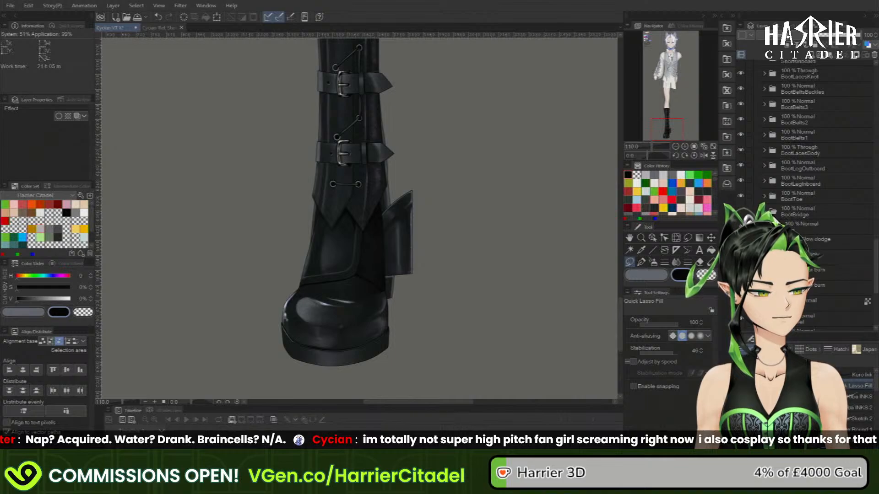
click(808, 238)
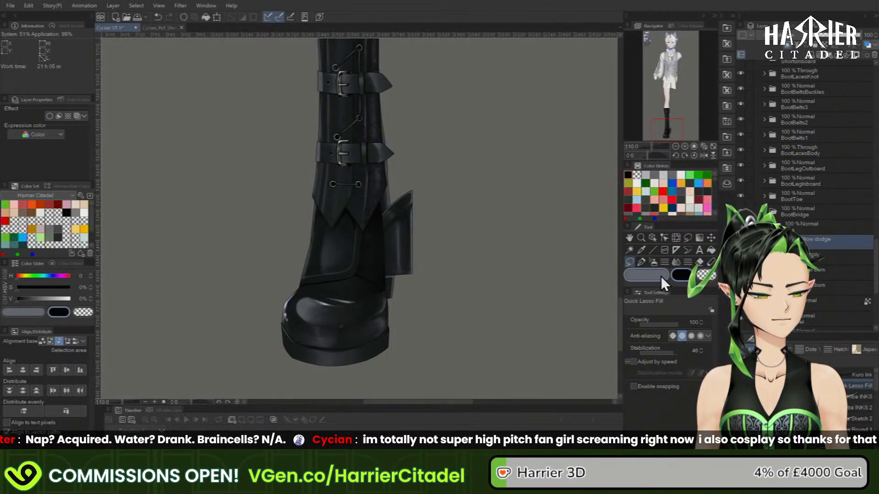
click(645, 175)
key(b)
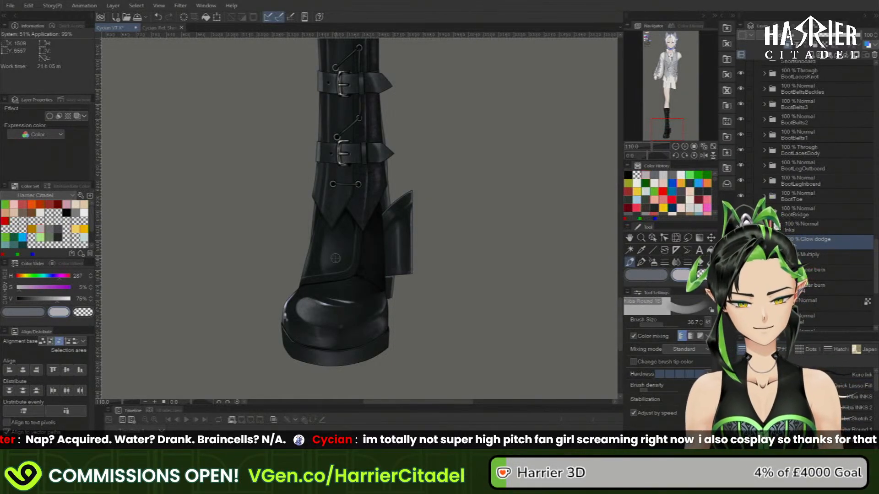
mouse_move(332, 260)
mouse_down()
mouse_move(332, 233)
mouse_move(360, 250)
mouse_move(343, 237)
mouse_move(327, 258)
mouse_up()
click(698, 276)
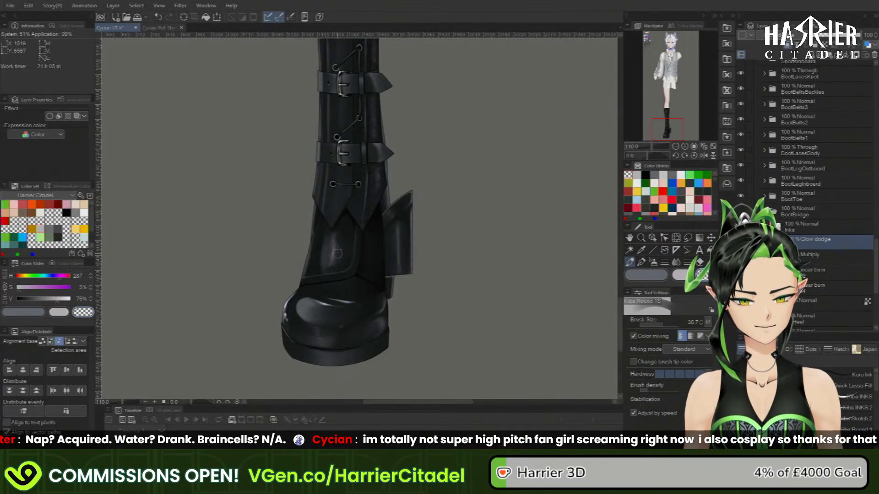
key(c)
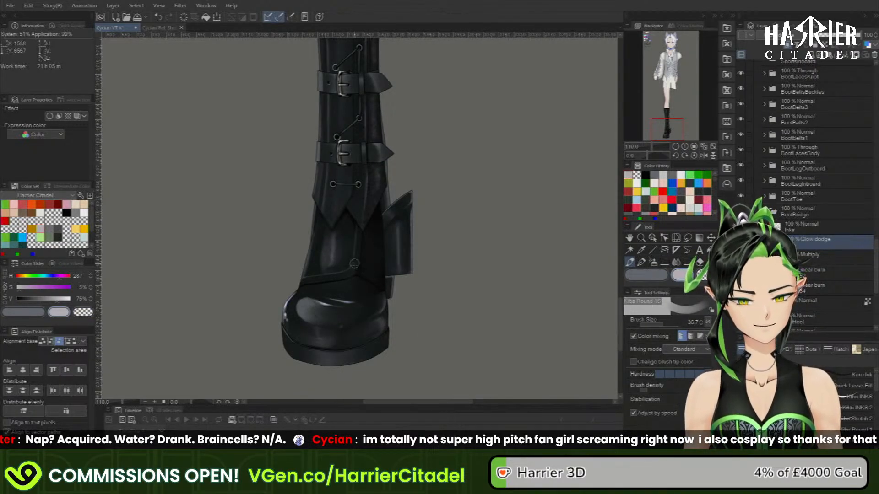
key(c)
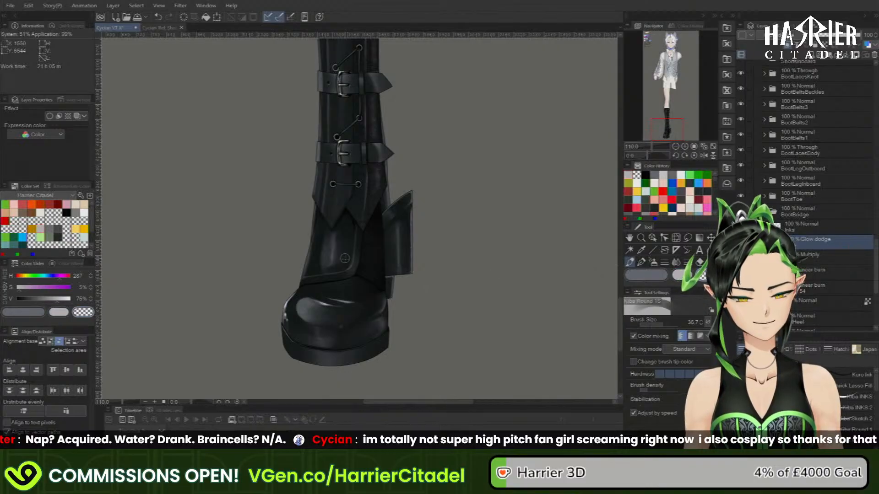
- Soften the highlight on the boot's bridge using transparent color on its Glow dodge layer
drag(349, 254, 348, 277)
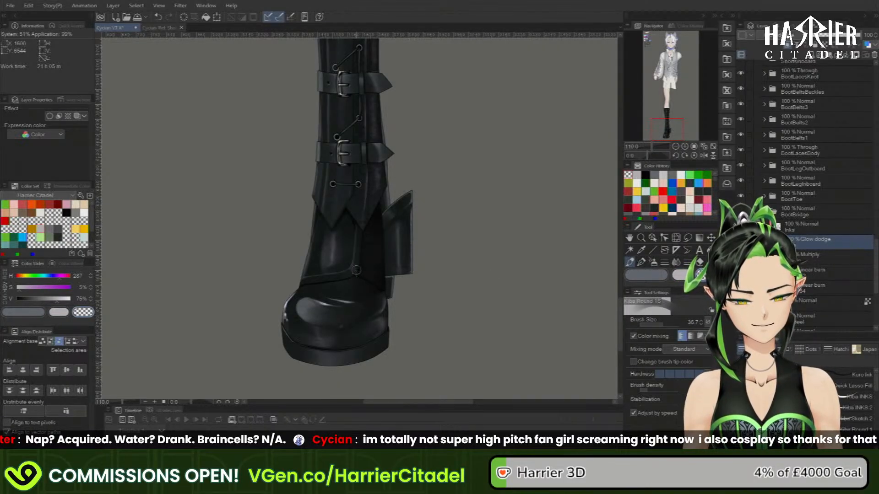
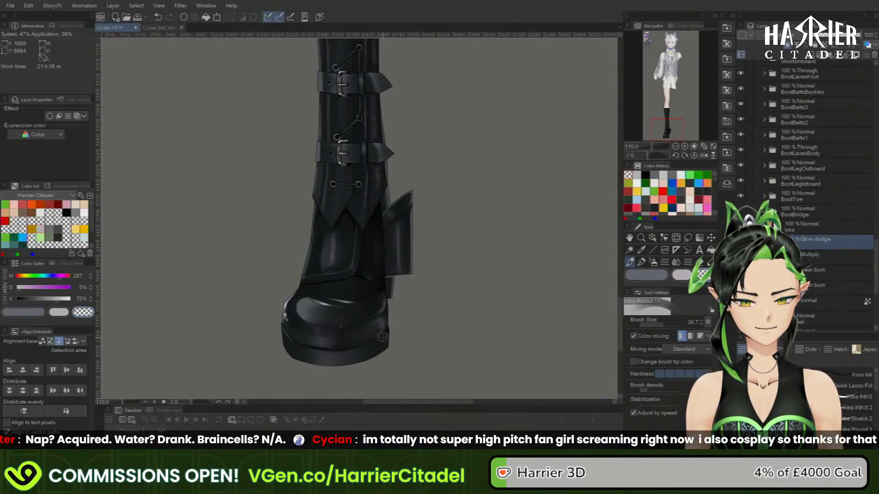
scroll(441, 309, down, 3)
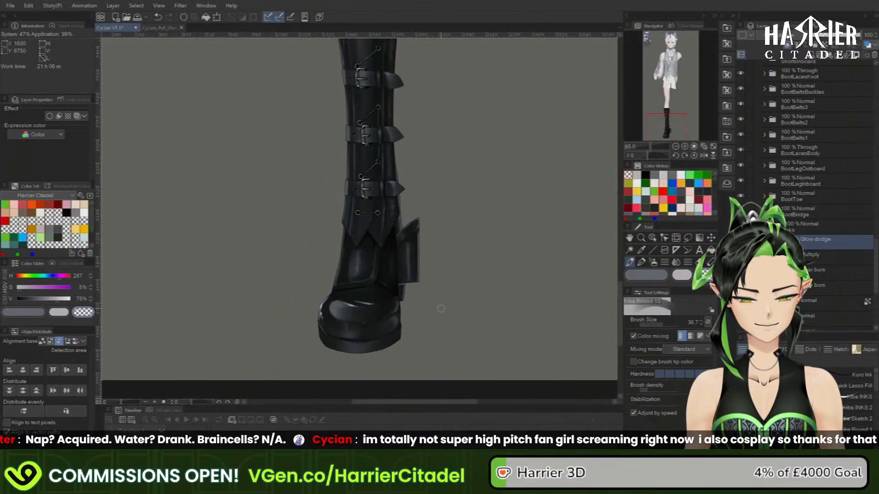
scroll(415, 263, up, 2)
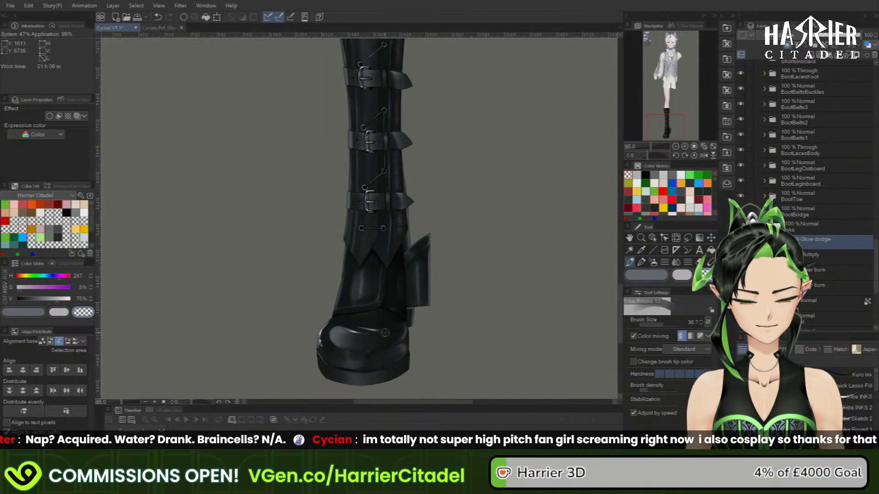
scroll(365, 323, down, 4)
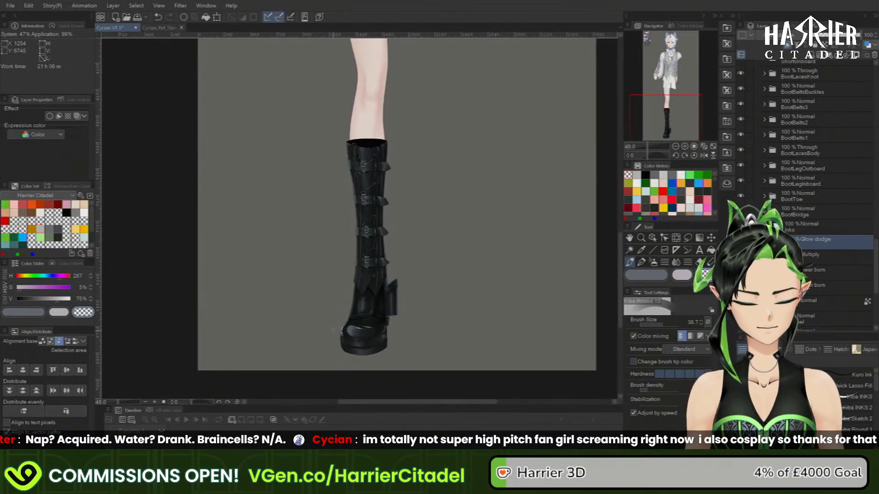
scroll(332, 330, down, 2)
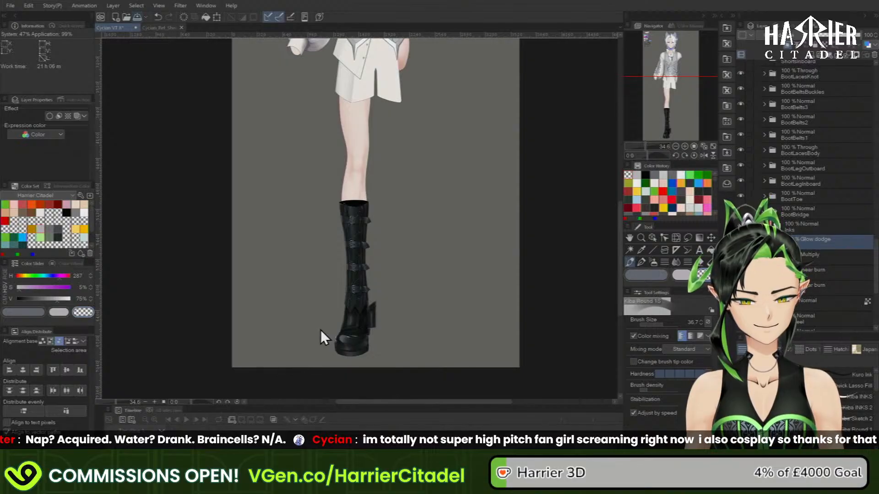
scroll(318, 328, up, 1)
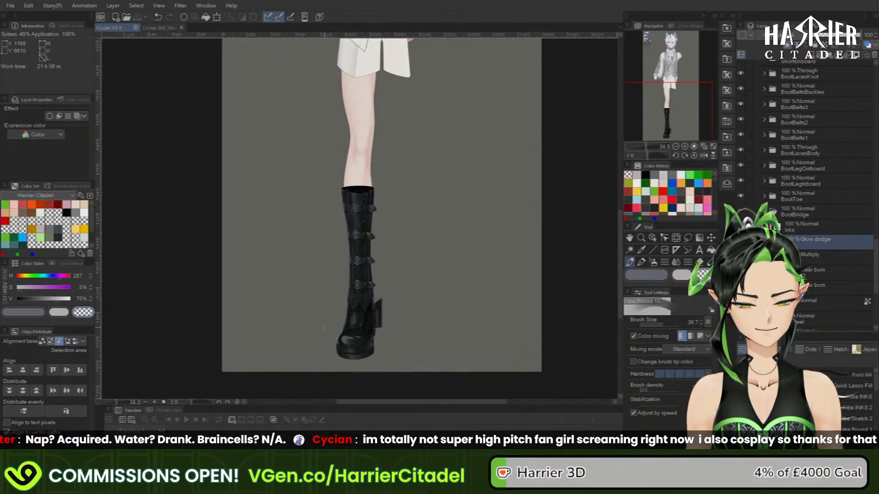
scroll(323, 327, up, 3)
scroll(364, 318, up, 5)
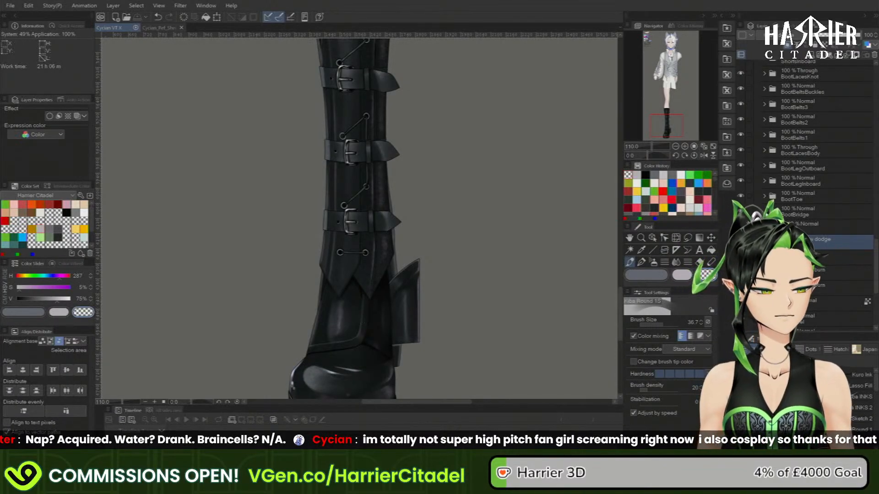
- Collapse the BootBridge folder, then expand the BootLegOutboard folder and select its Multiply Shade layer
click(797, 211)
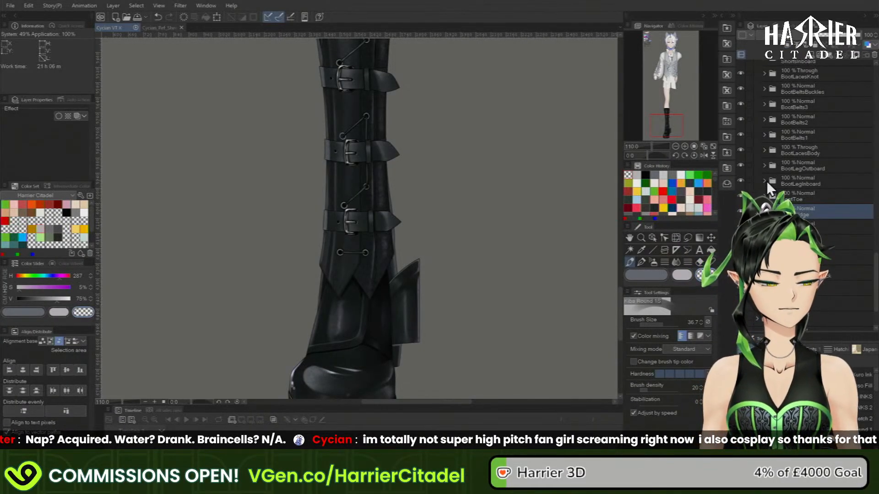
click(764, 181)
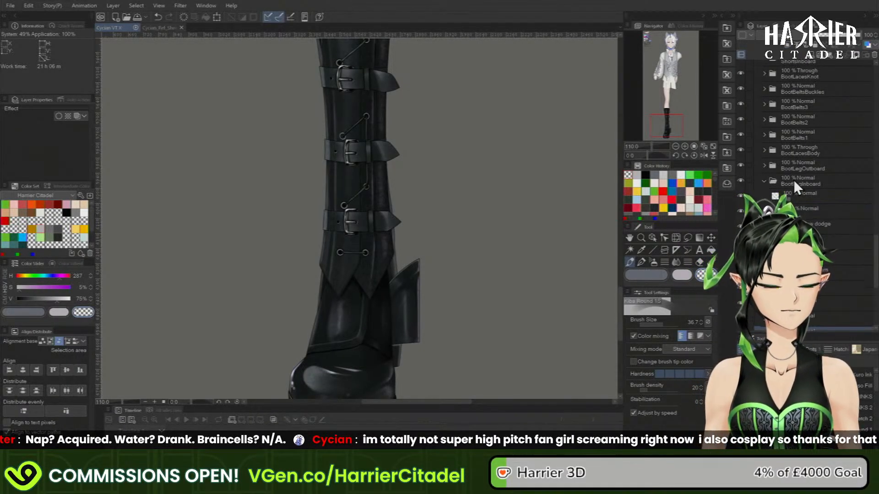
click(763, 181)
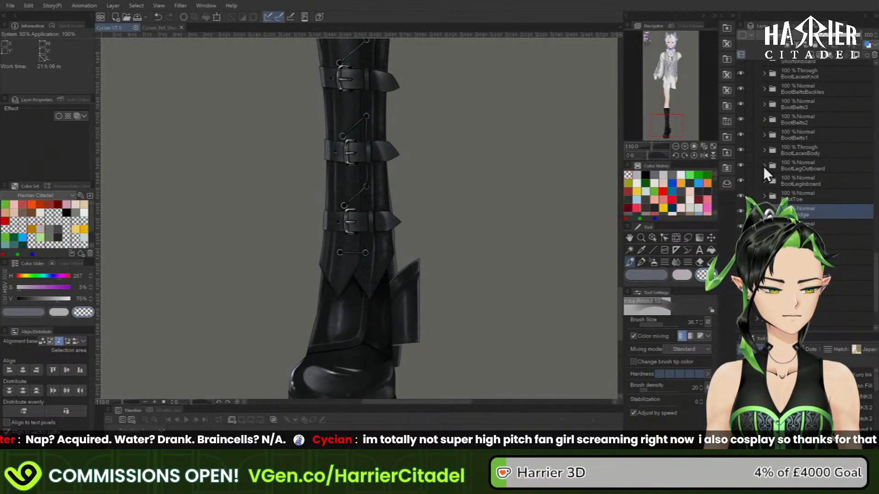
click(764, 166)
click(810, 224)
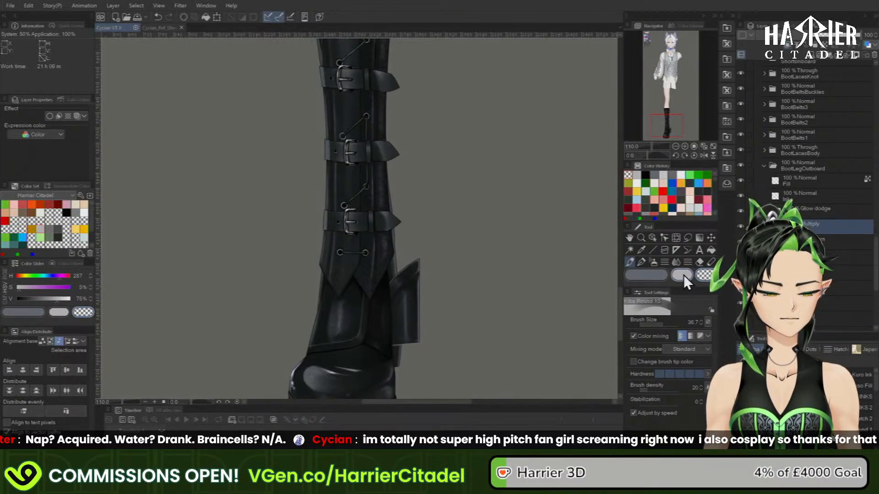
- Paint a soft highlight on the boot leg's top front panel on BootLegOutboard's Glow dodge layer with Kiba Round 15
click(655, 263)
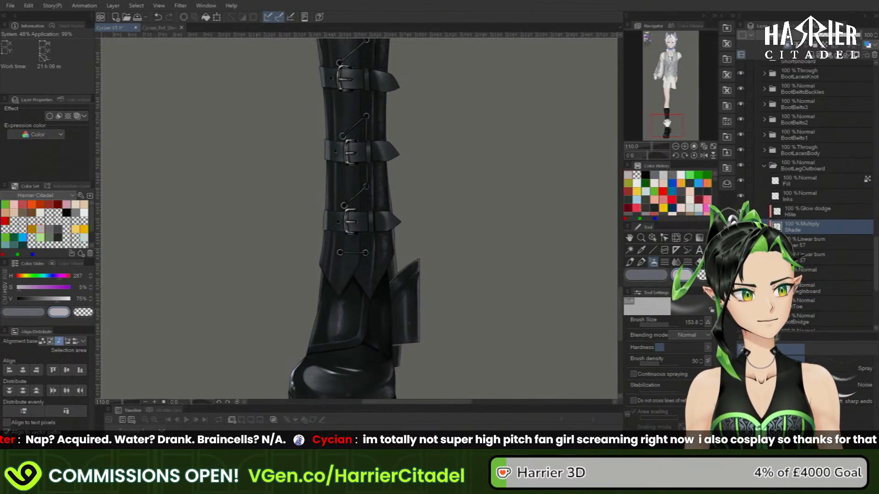
drag(667, 122, 666, 114)
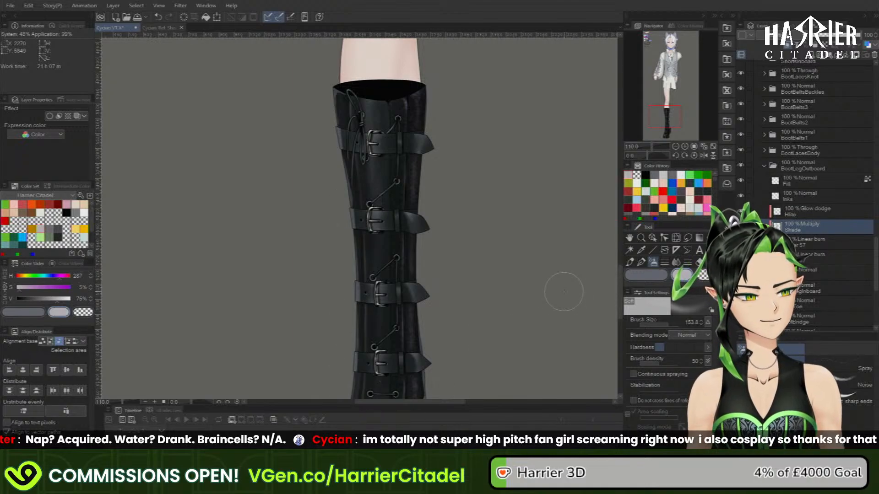
click(817, 258)
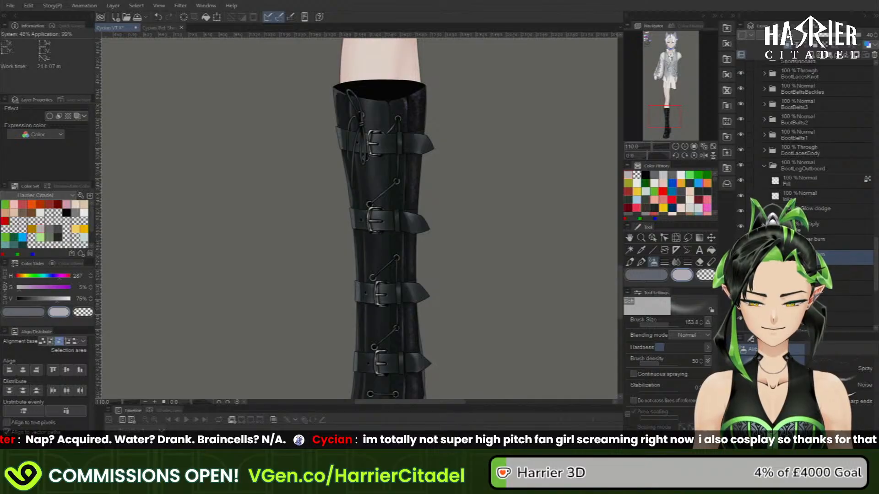
click(806, 214)
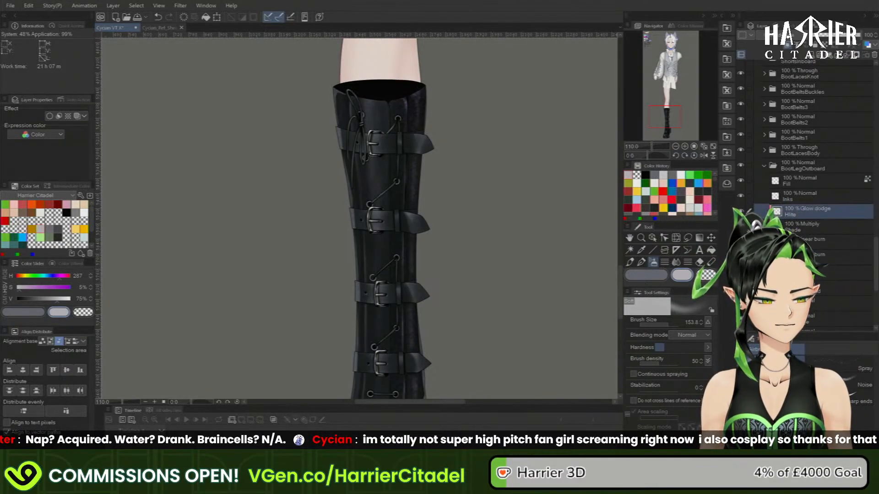
click(676, 262)
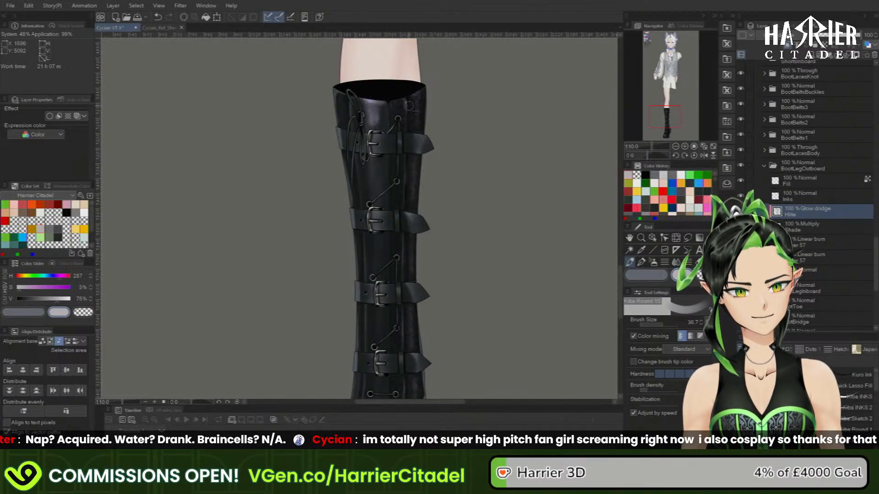
key(c)
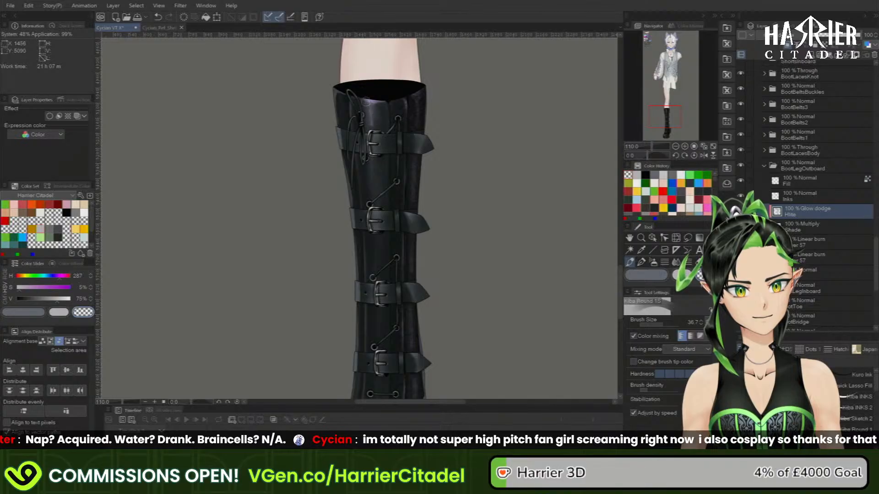
key(c)
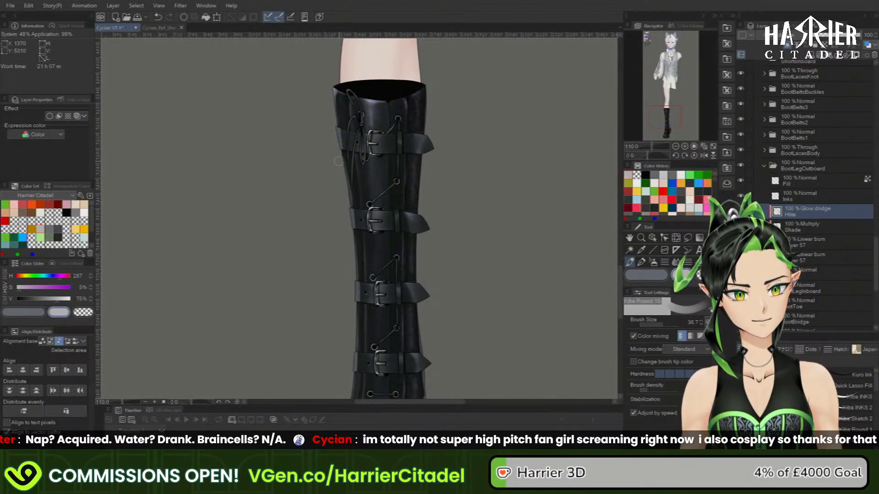
- Paint highlights down the boot leg's outer edge and on the pointed flap below the lowest strap
drag(342, 161, 352, 206)
drag(354, 242, 355, 304)
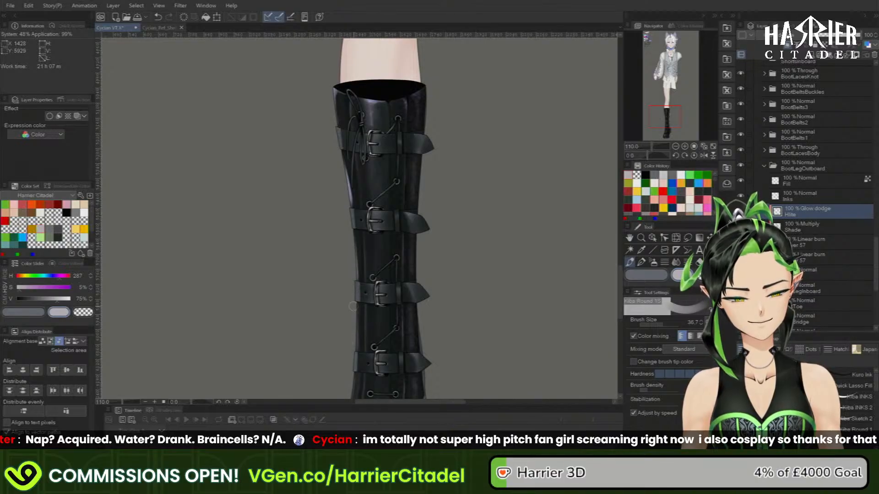
drag(382, 377, 423, 228)
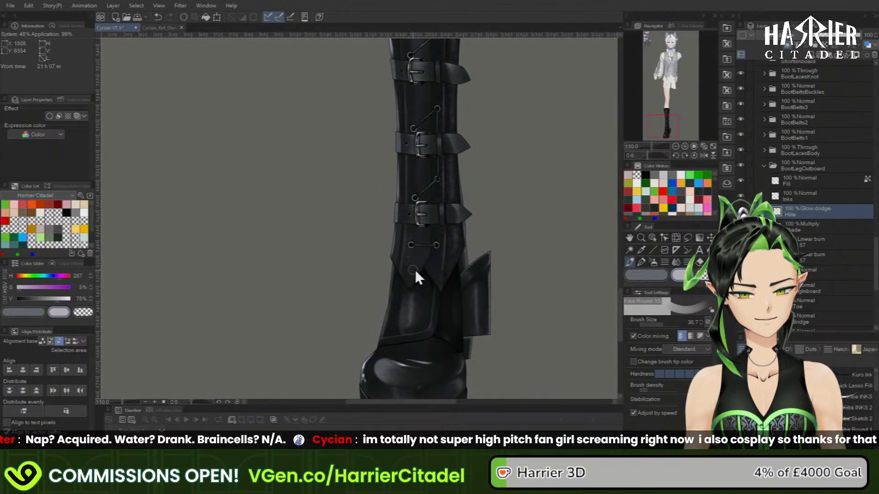
mouse_move(419, 239)
mouse_down()
mouse_move(420, 265)
mouse_move(411, 239)
mouse_up()
- Refine the highlights on the lower flap and front panel between the straps, alternating paint and transparent color
click(704, 276)
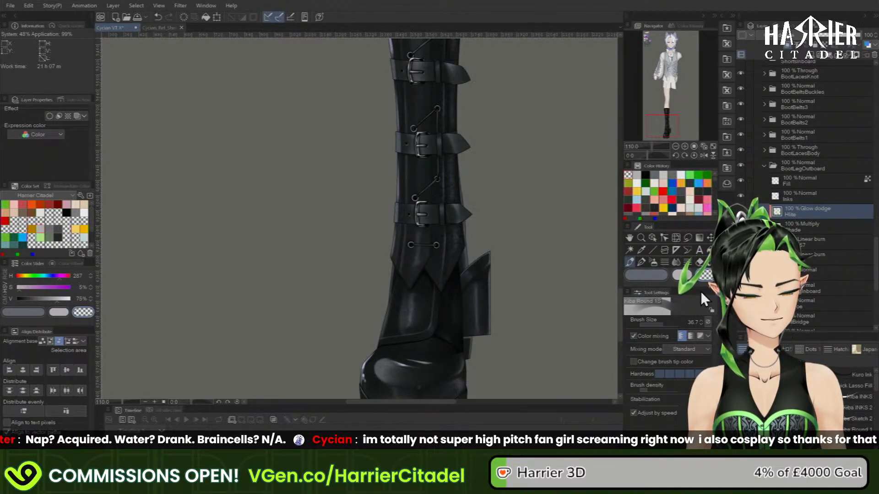
key(c)
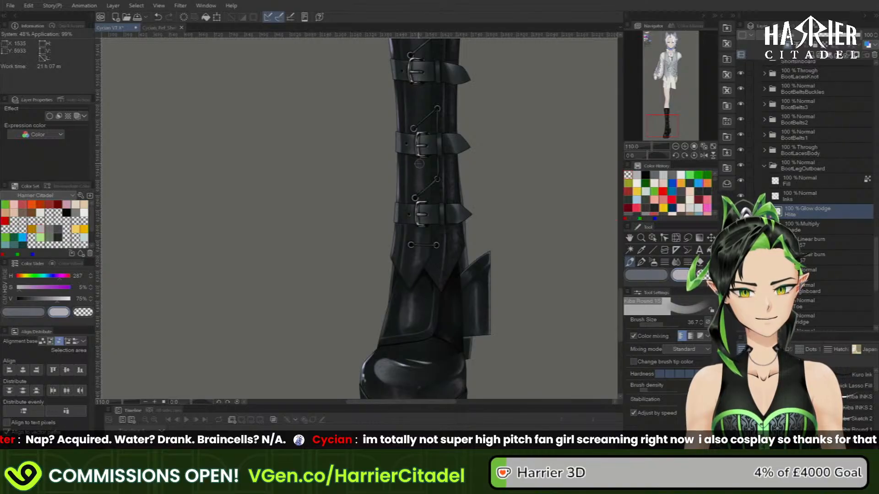
key(c)
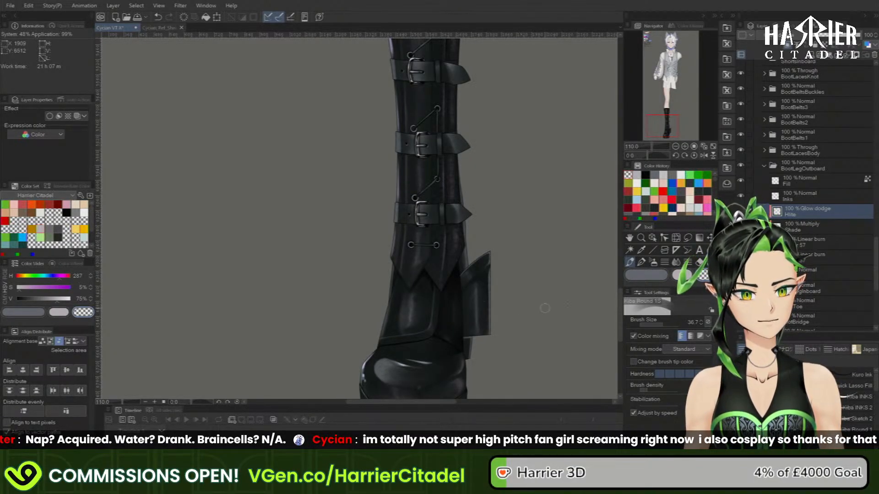
key(c)
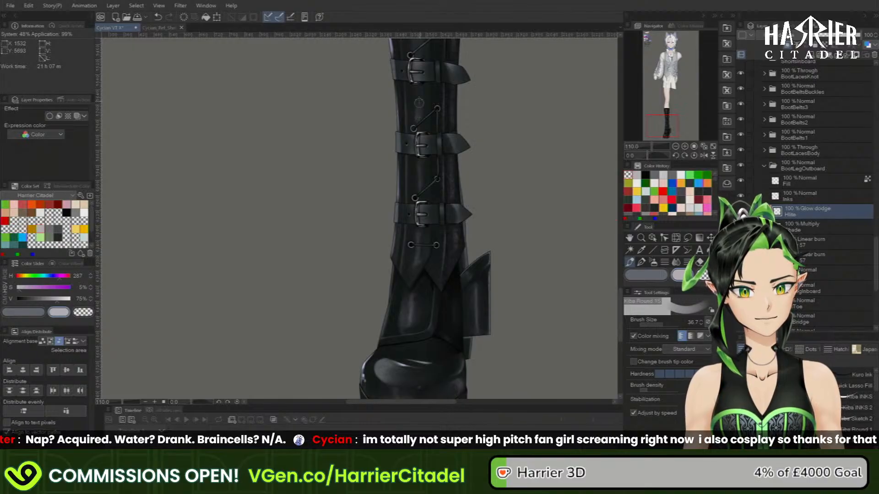
click(707, 277)
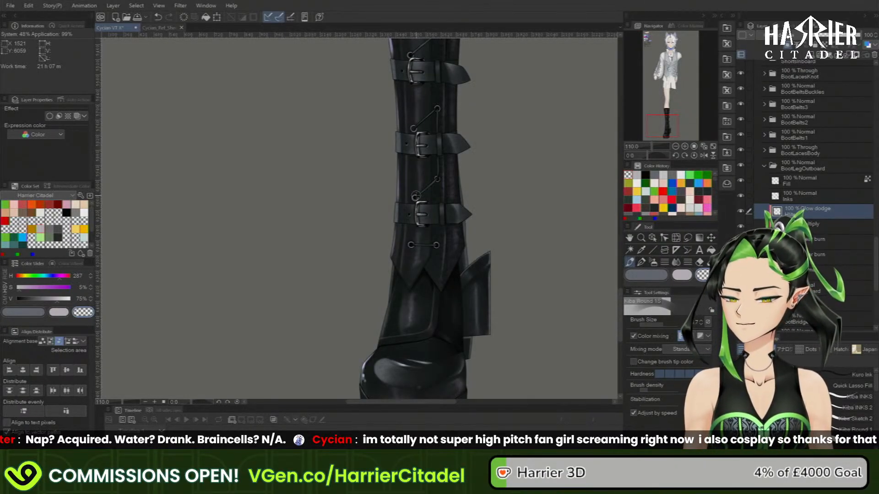
- Soften the highlights on the upper boot leg with transparent color and check the boot against the figure
drag(673, 118, 673, 110)
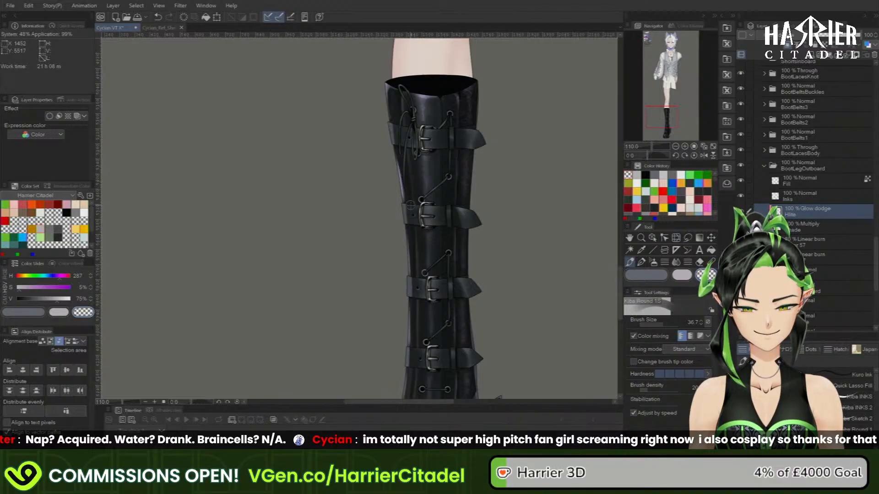
scroll(431, 228, down, 4)
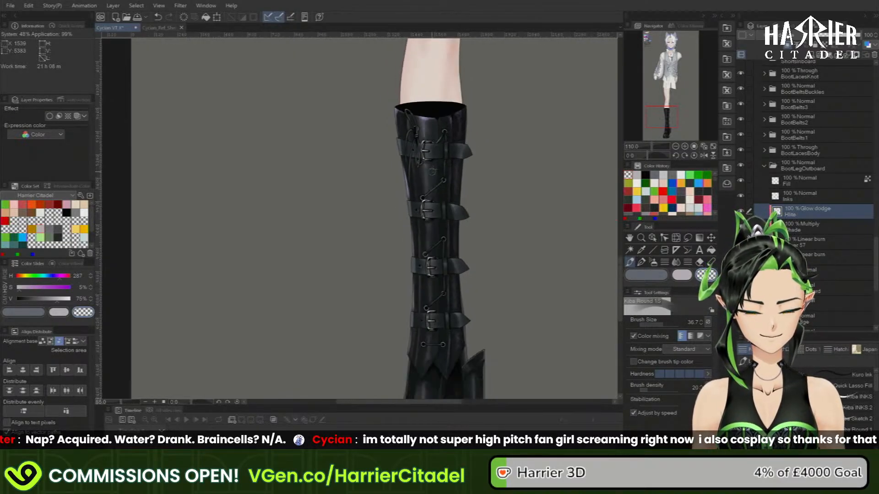
scroll(404, 232, down, 4)
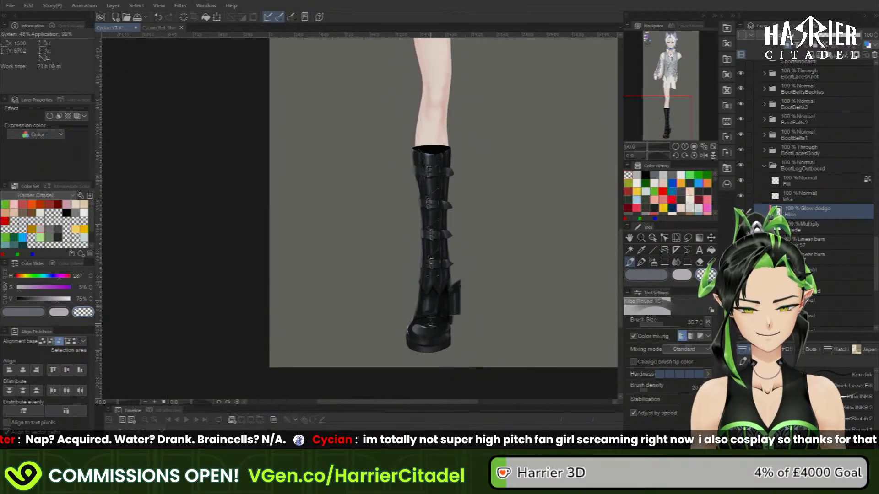
scroll(377, 342, down, 1)
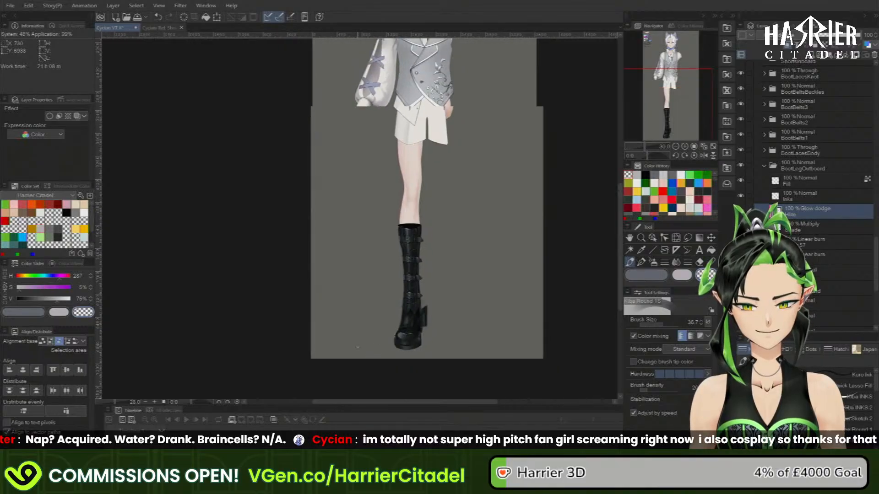
scroll(435, 303, up, 1)
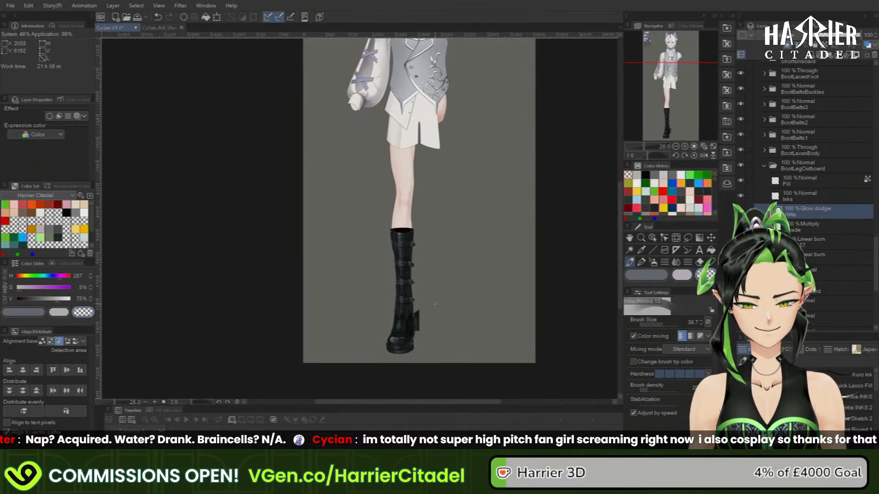
scroll(435, 303, up, 4)
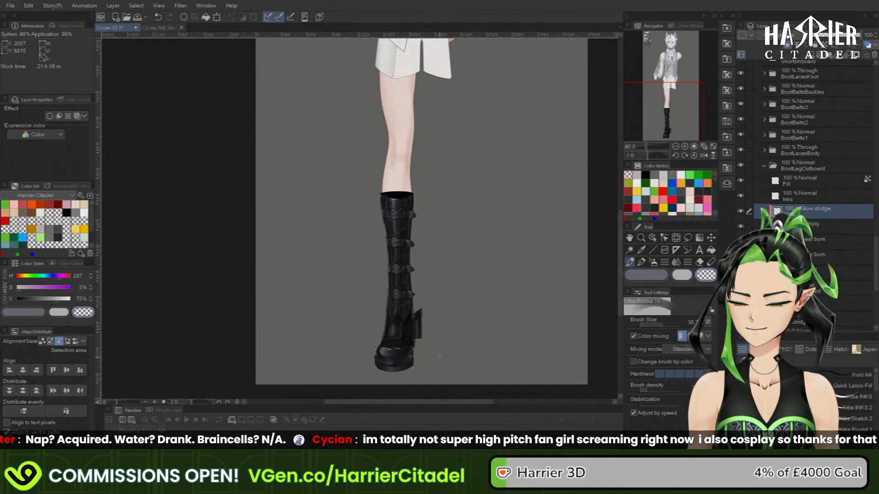
- Save the illustration, fit the full figure in view, and collapse the BootLegOutboard folder
click(141, 20)
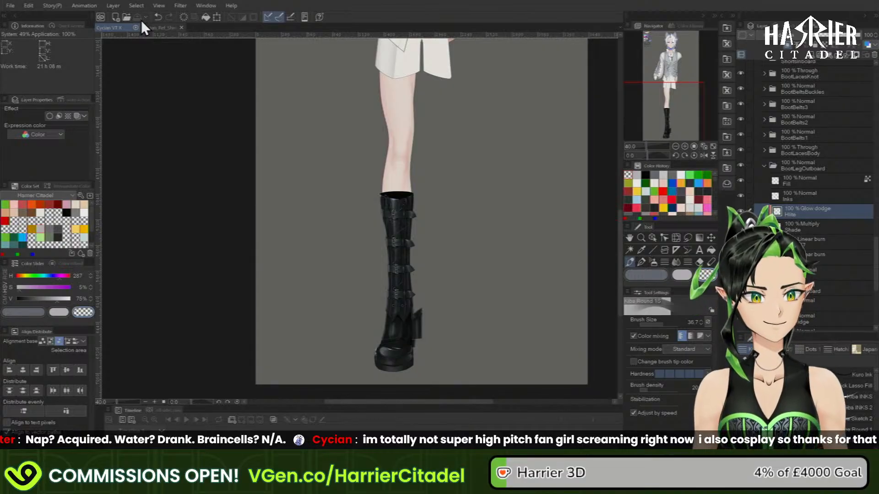
click(712, 146)
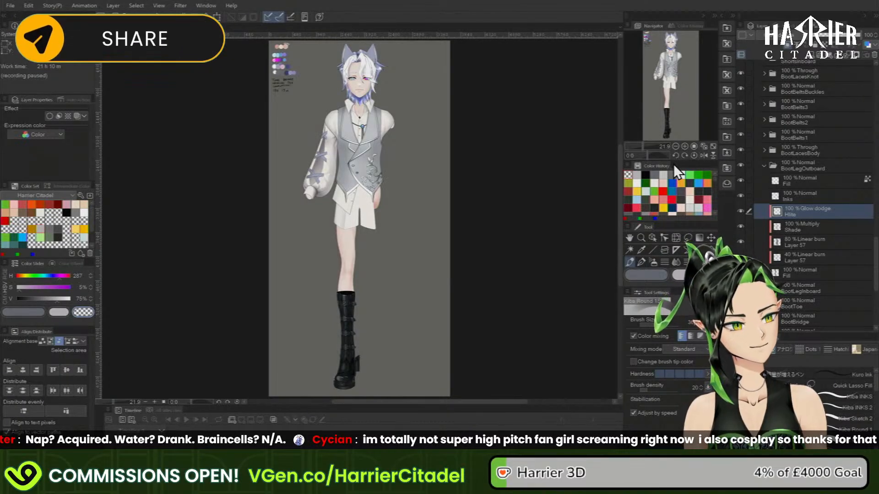
click(764, 166)
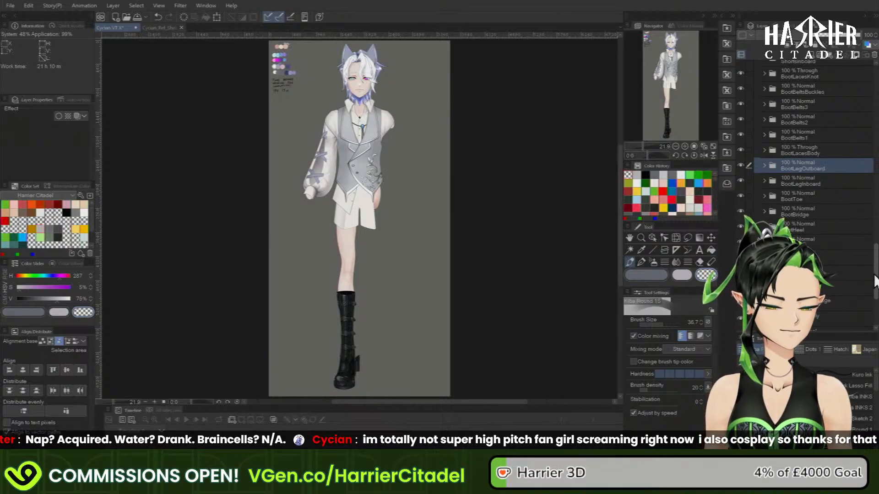
- Sample the shirt's off-white color and select the Fill layer in the ShirtSleeveCuffBack folder
drag(876, 289, 873, 294)
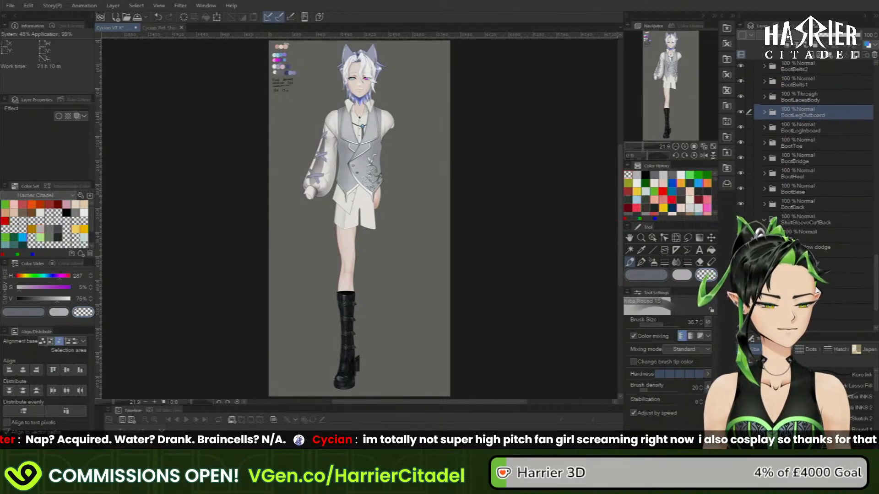
click(819, 282)
scroll(819, 289, down, 5)
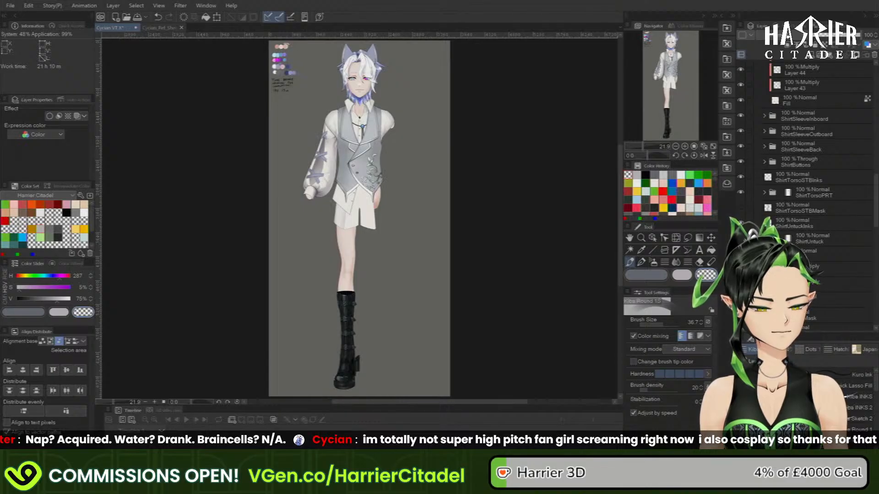
alt+click(339, 197)
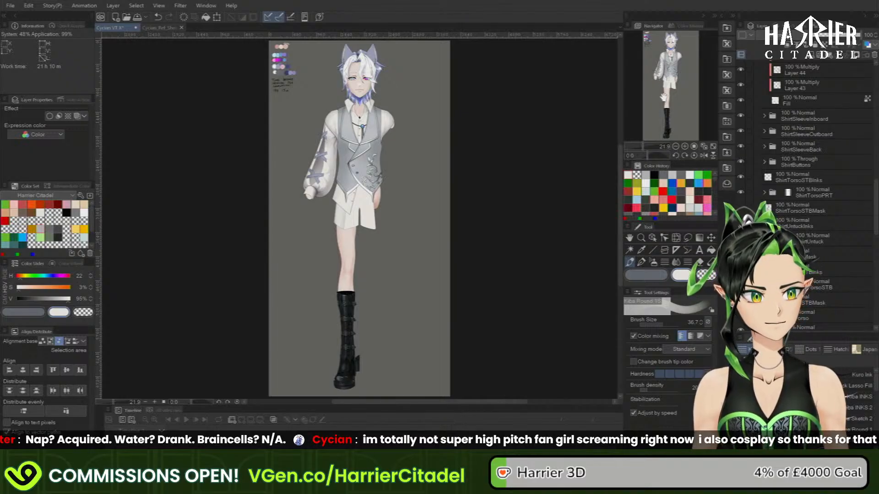
click(694, 145)
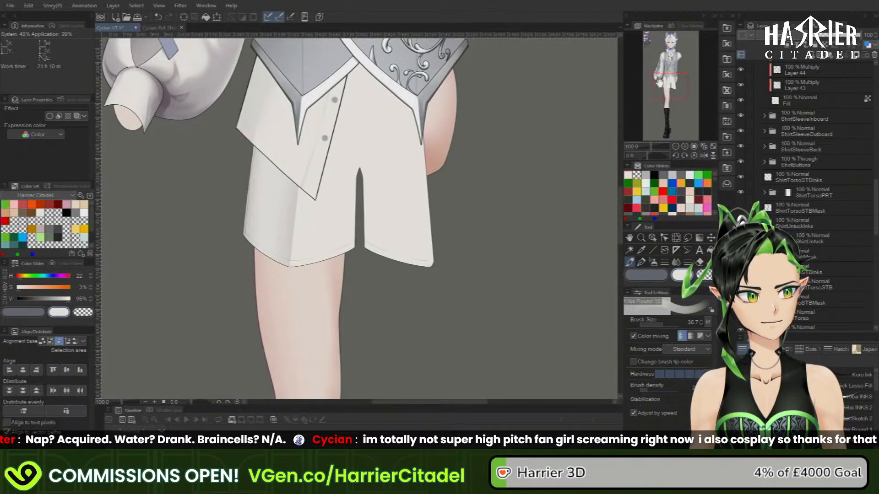
drag(665, 84, 654, 78)
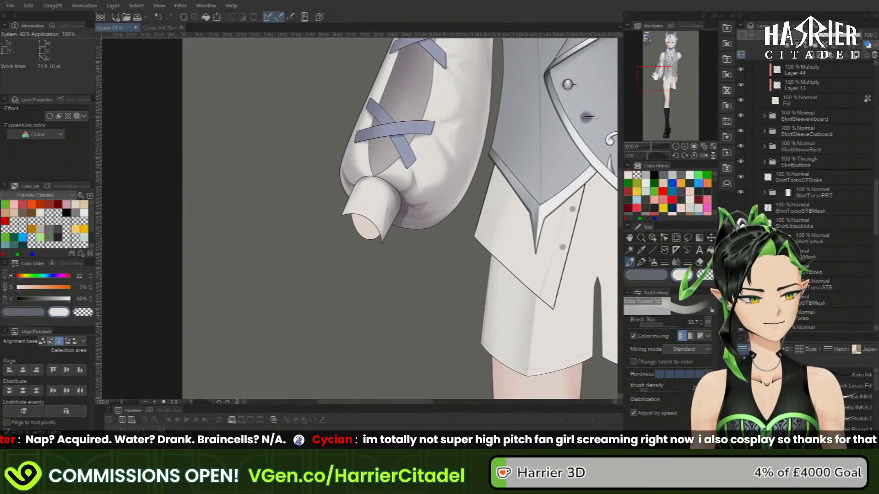
drag(877, 224, 871, 336)
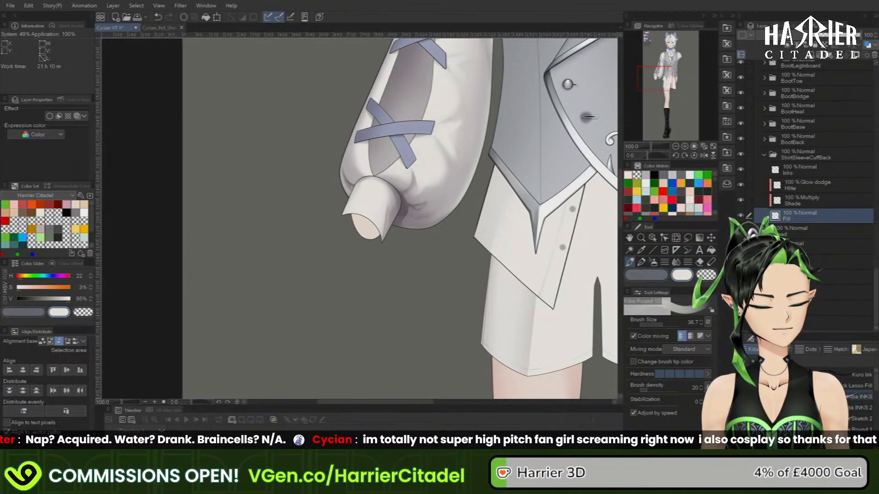
- Paint the inside of the sleeve cuff's opening off-white on the Fill layer, refining its edge at brush size 15.9
click(642, 263)
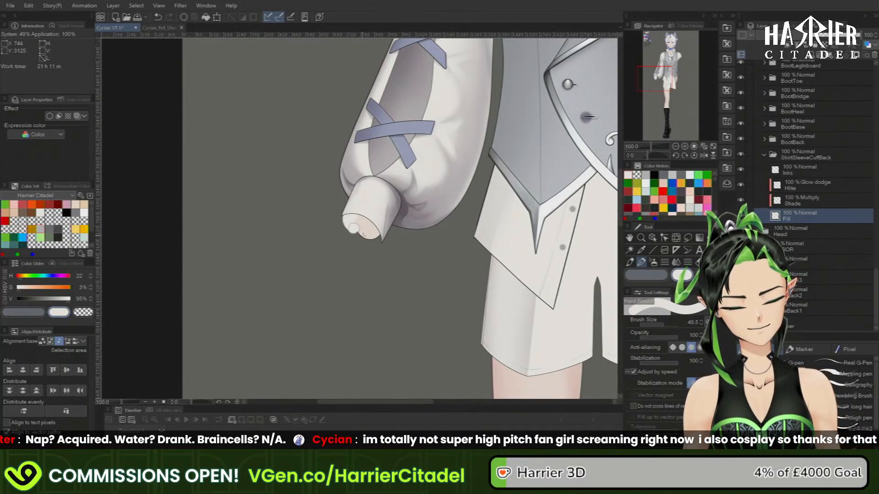
drag(365, 220, 353, 216)
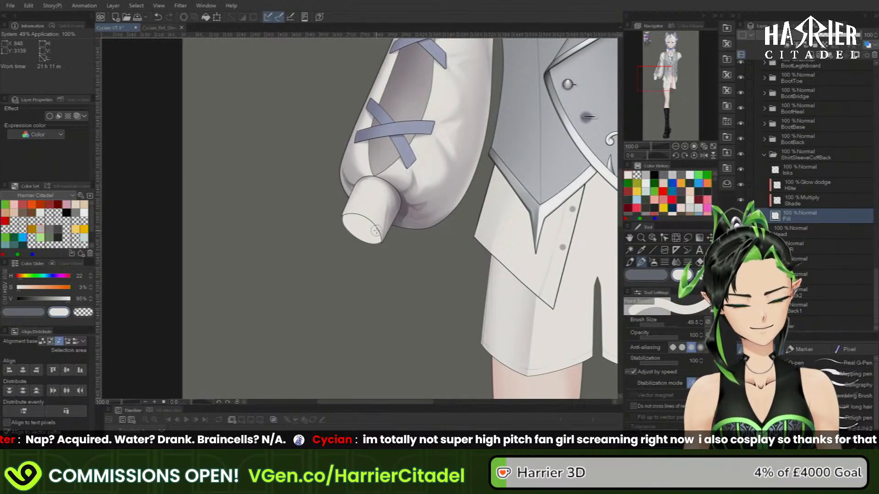
scroll(359, 197, up, 5)
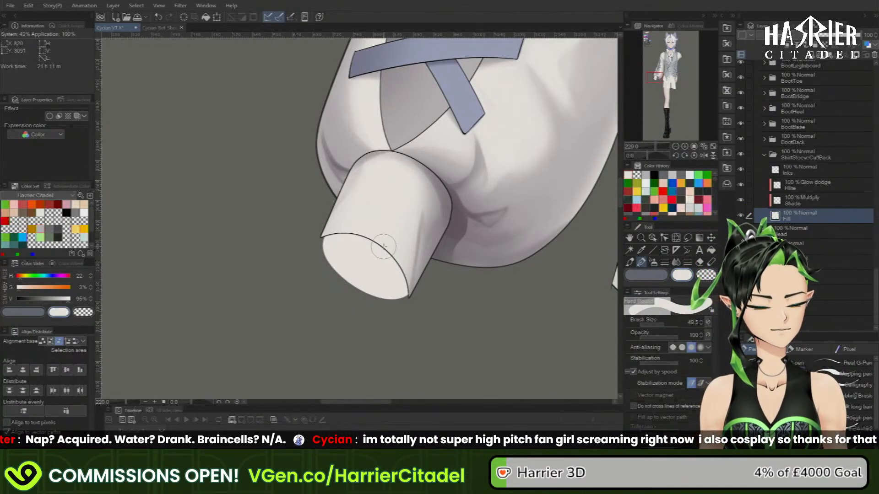
click(659, 324)
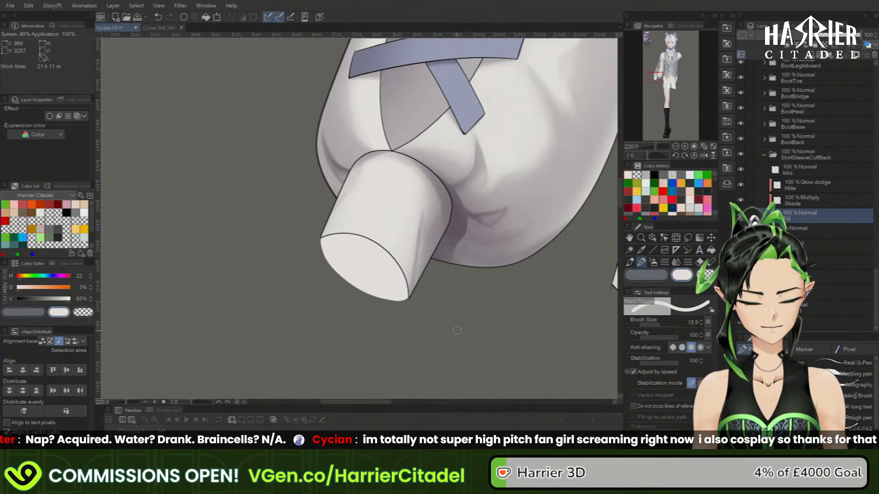
- Try outlining the cuff fill on the Inks layer with a 1 px black line drawn on the border, and undo it
ctrl+click(775, 216)
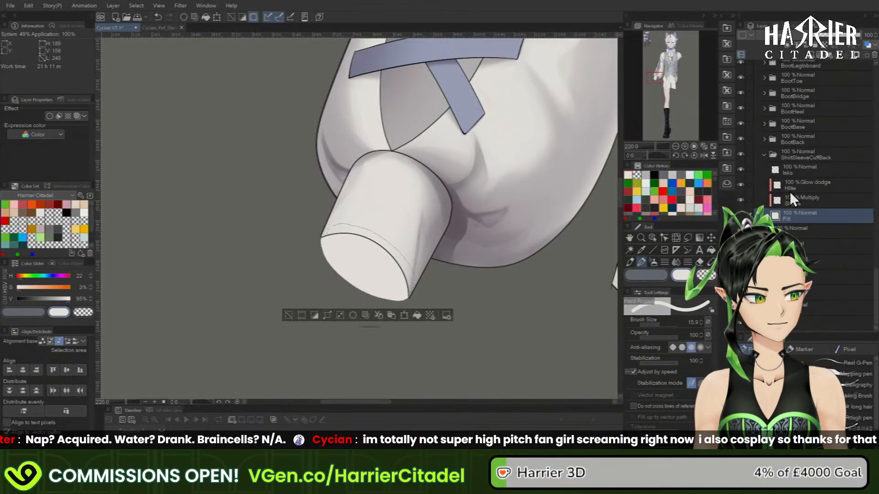
click(796, 170)
click(654, 176)
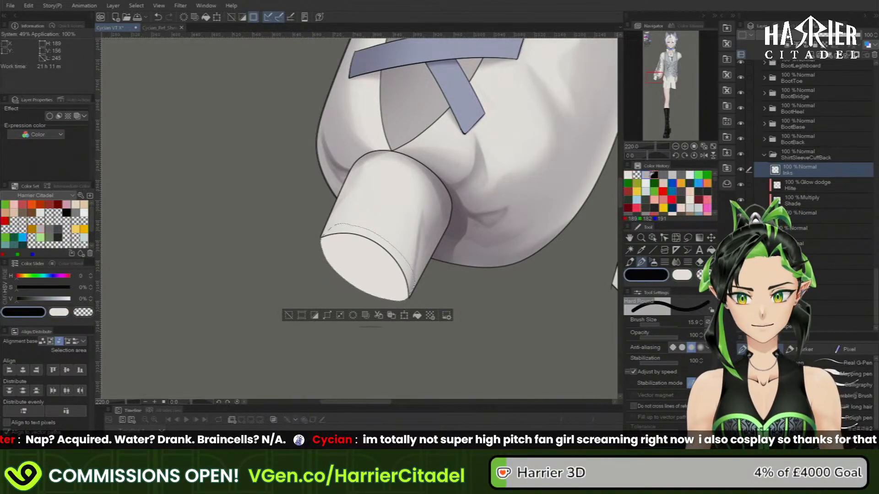
click(30, 5)
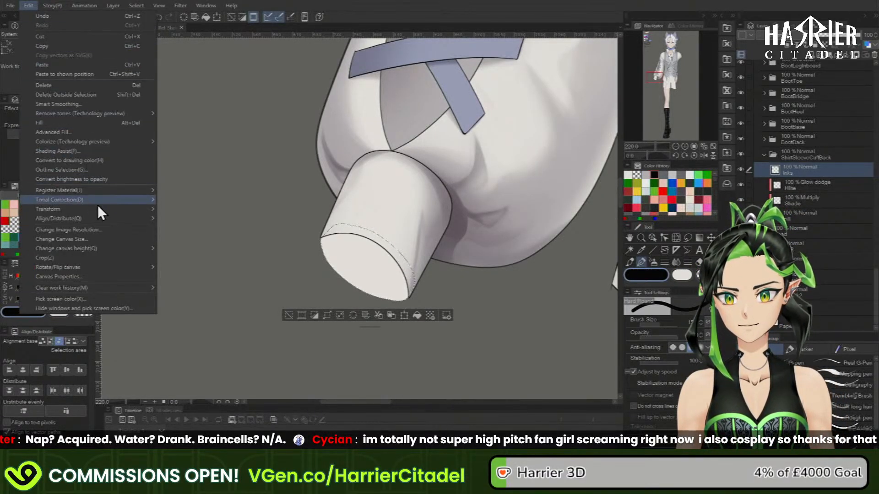
click(114, 172)
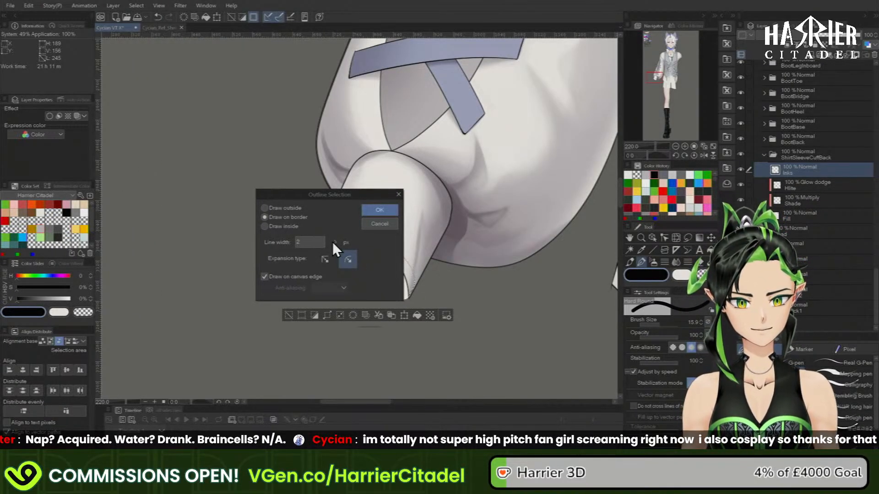
drag(316, 243, 207, 301)
text(1)
click(388, 212)
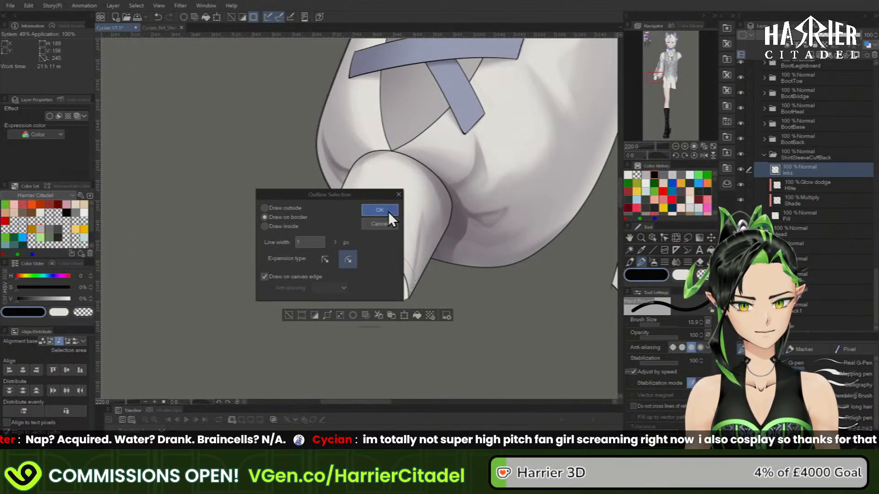
key(ctrl+d)
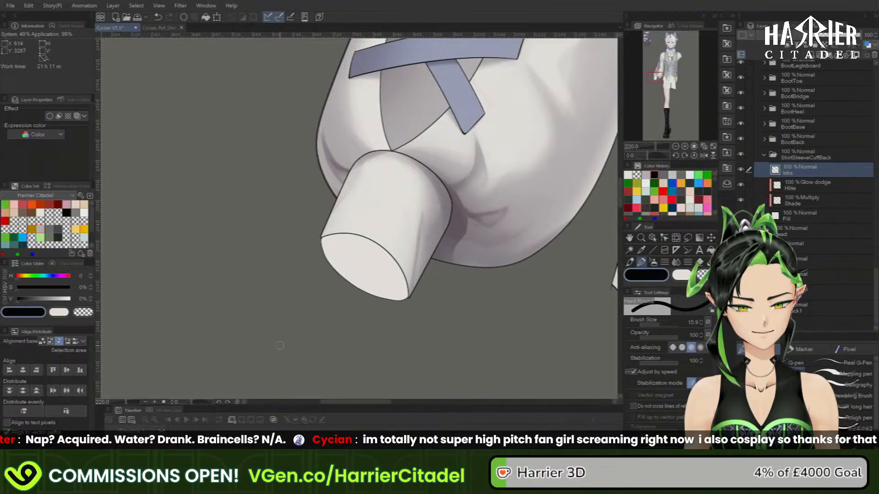
key(ctrl+z)
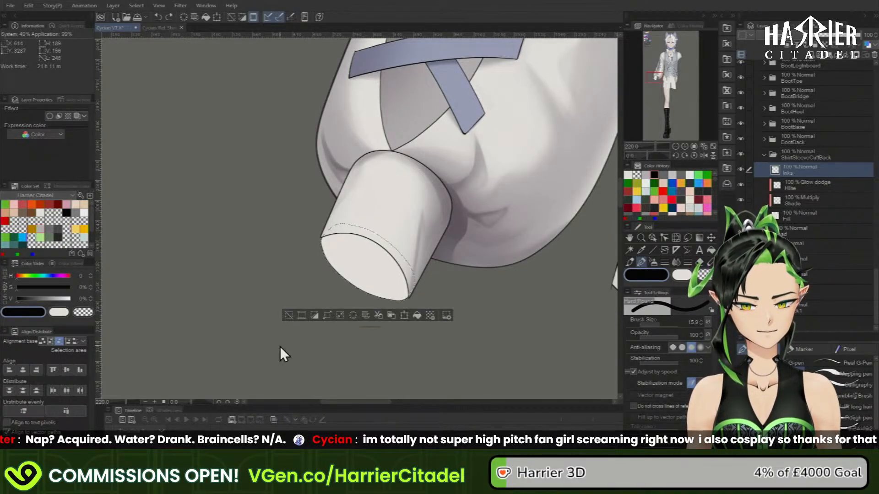
click(288, 315)
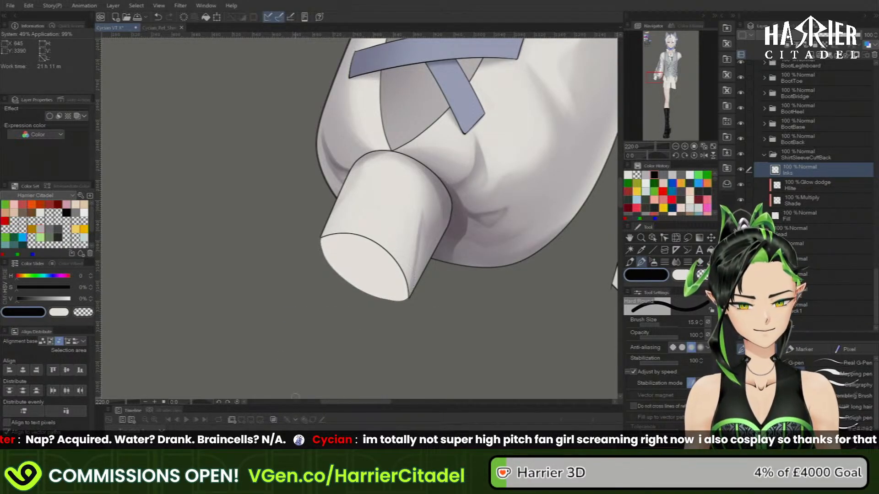
- Give the cuff's Fill layer a black border effect with an edge thickness of 1.0 and refine the fill's lower edge
click(805, 216)
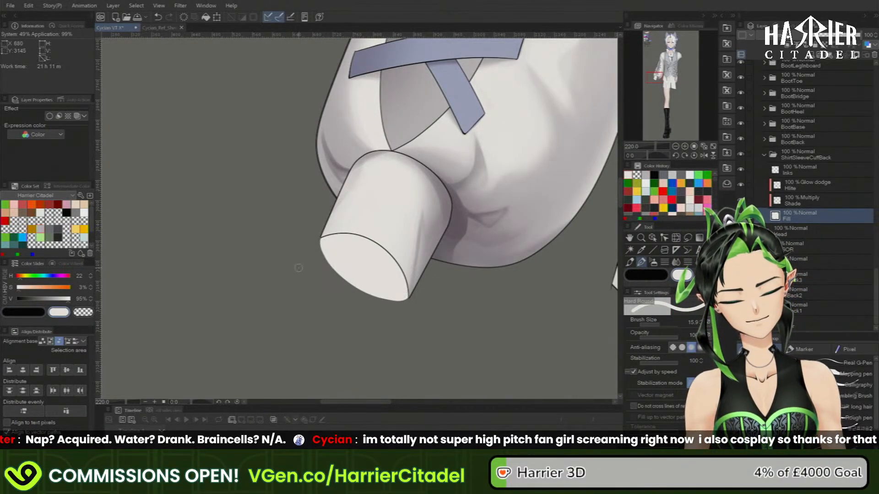
click(50, 117)
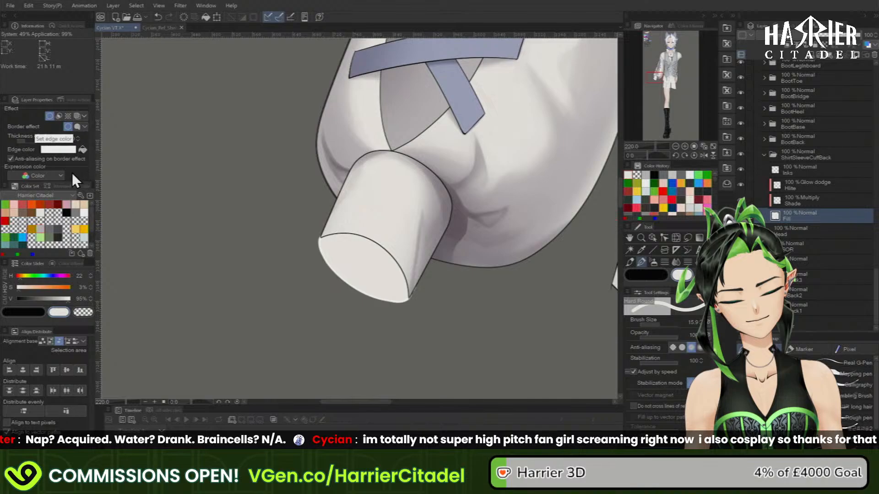
click(82, 149)
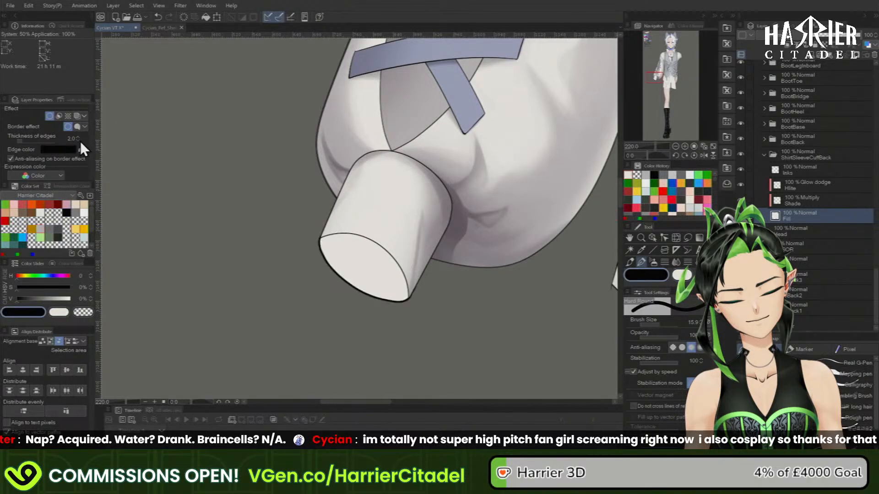
double_click(79, 140)
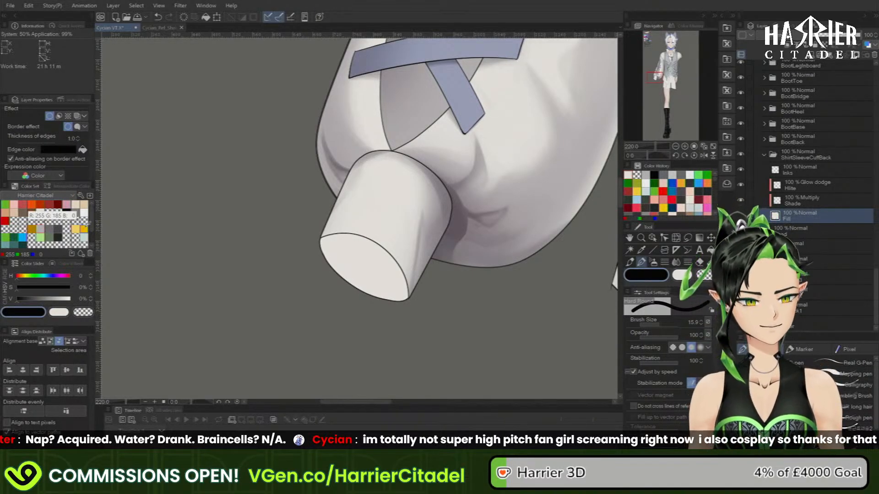
click(689, 276)
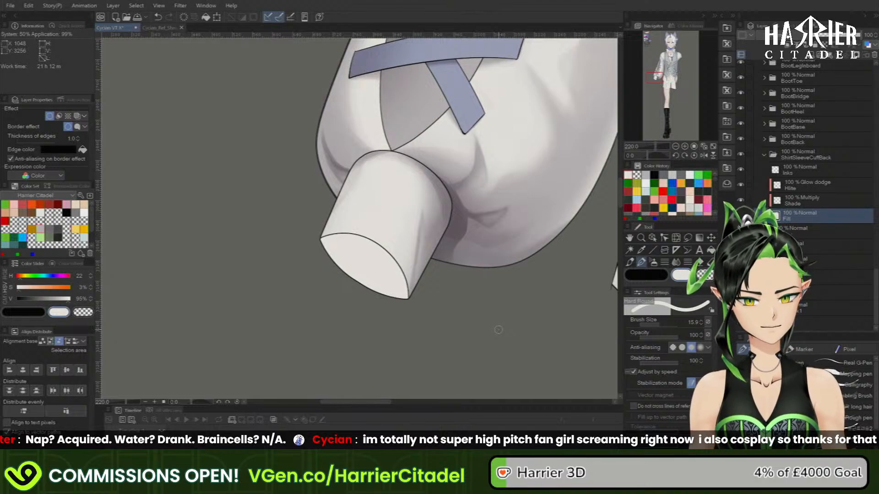
- Airbrush a light grey base shadow across the cuff opening on the Multiply Shade layer
click(812, 202)
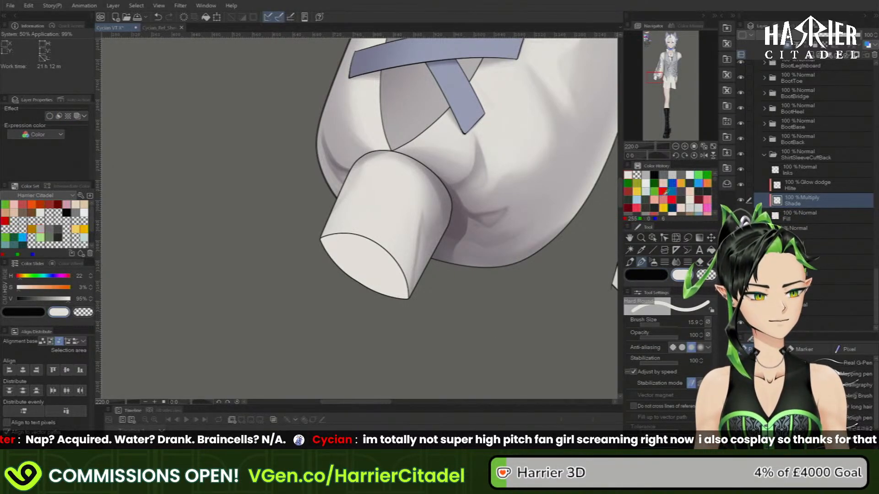
click(645, 175)
click(653, 262)
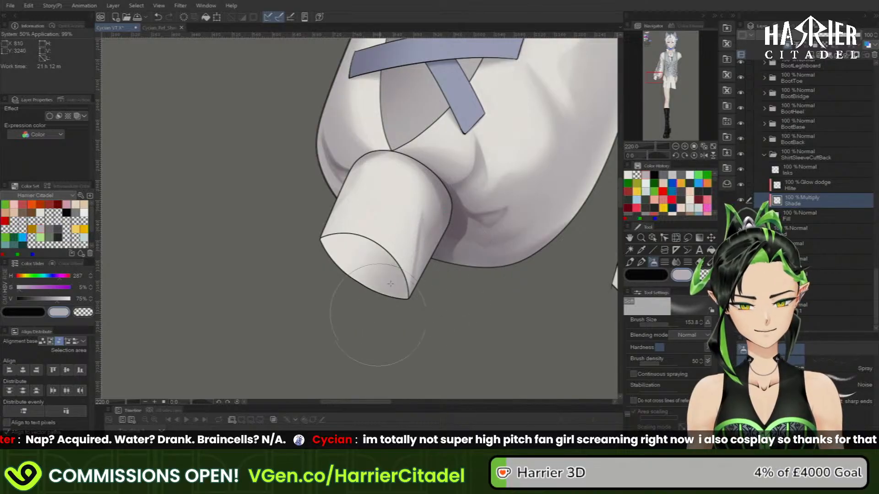
mouse_move(390, 284)
mouse_down()
mouse_move(338, 314)
mouse_move(329, 262)
mouse_up()
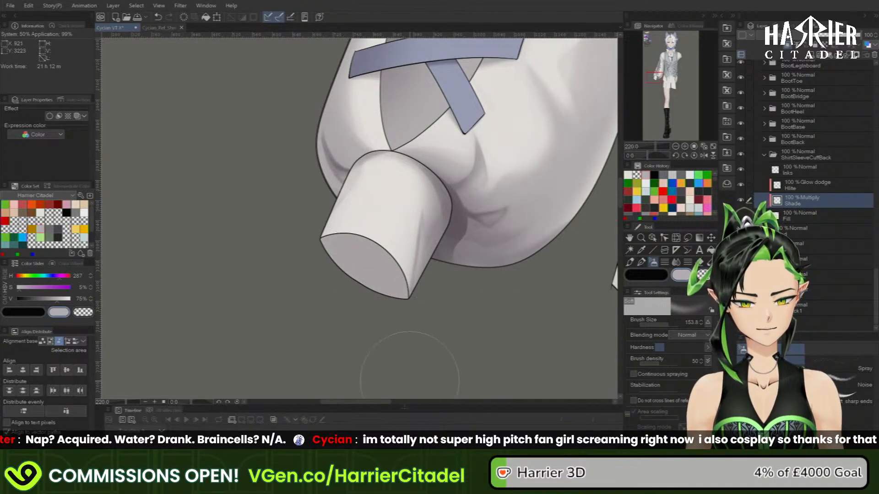
- Deepen the shadow inside the cuff opening with a darker purple-grey airbrush and compare it with the whole sleeve
scroll(410, 361, up, 5)
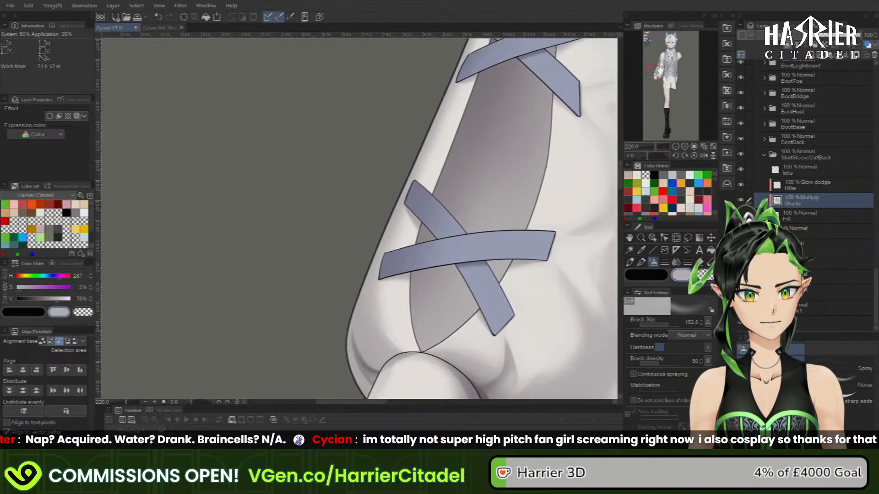
drag(430, 229, 408, 206)
click(57, 229)
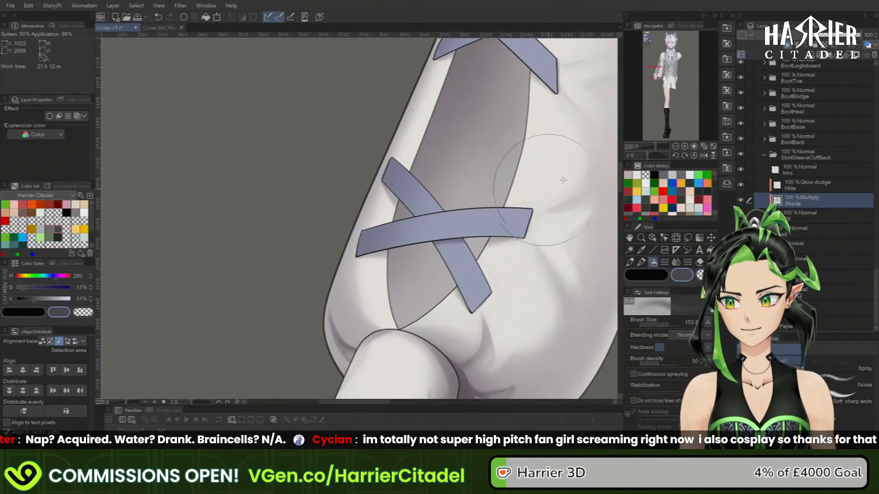
drag(653, 74, 654, 77)
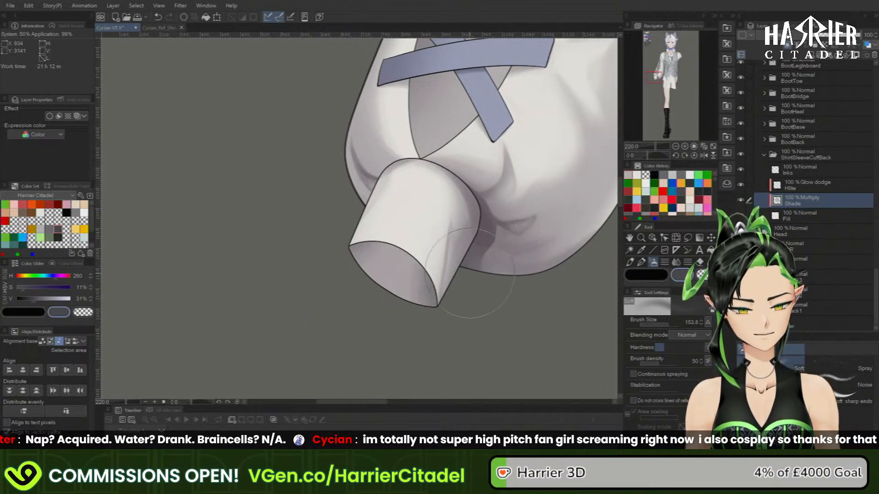
mouse_move(407, 225)
mouse_down()
mouse_move(455, 268)
mouse_move(468, 261)
mouse_move(412, 266)
mouse_move(458, 278)
mouse_up()
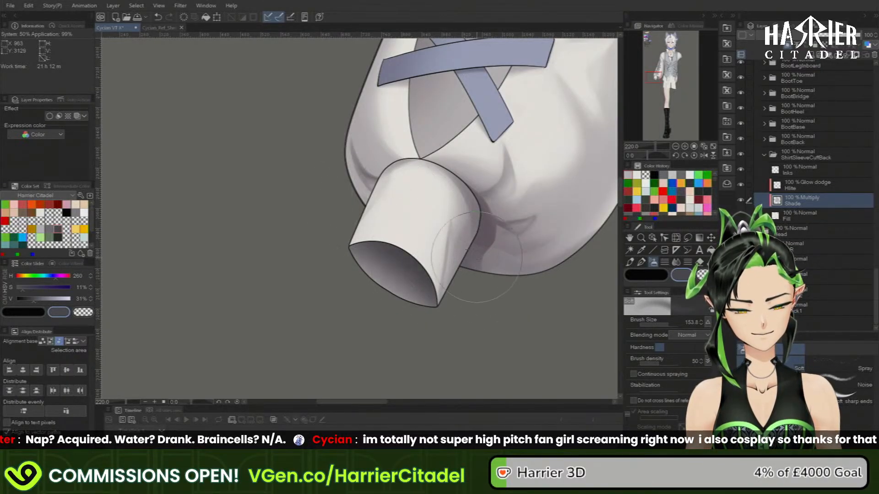
drag(405, 239, 462, 261)
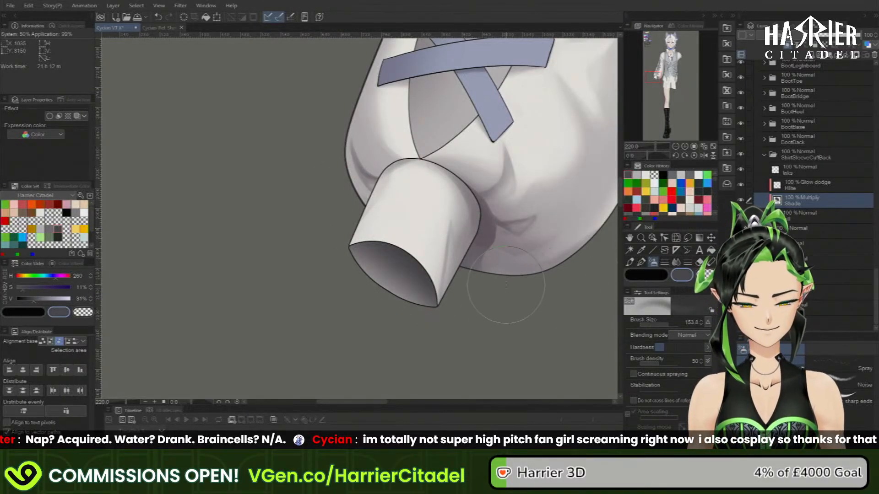
scroll(479, 295, down, 8)
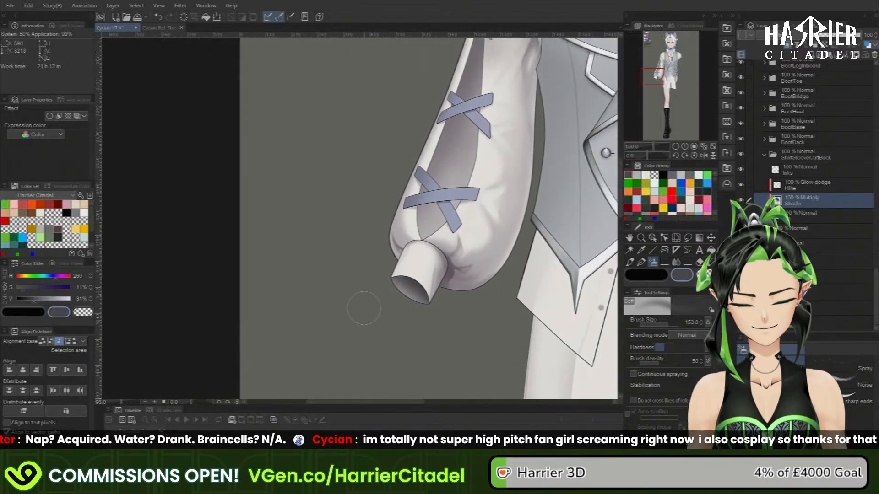
scroll(344, 308, down, 1)
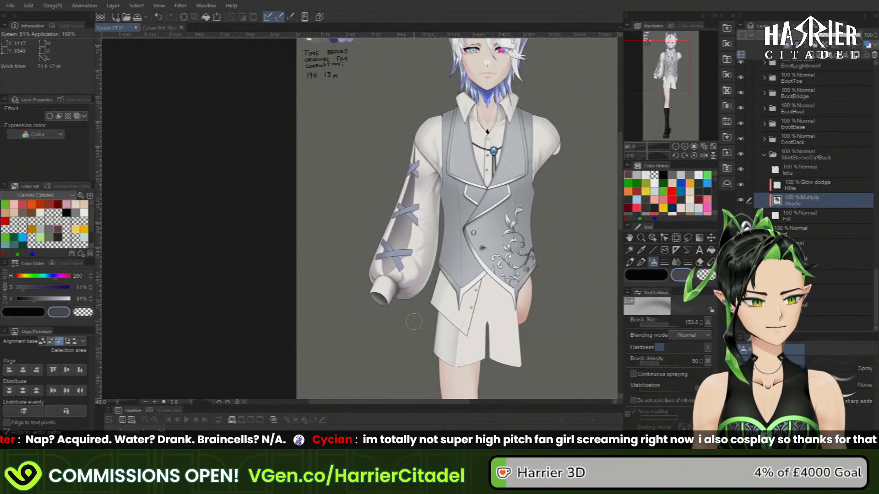
scroll(402, 311, up, 3)
scroll(390, 296, up, 3)
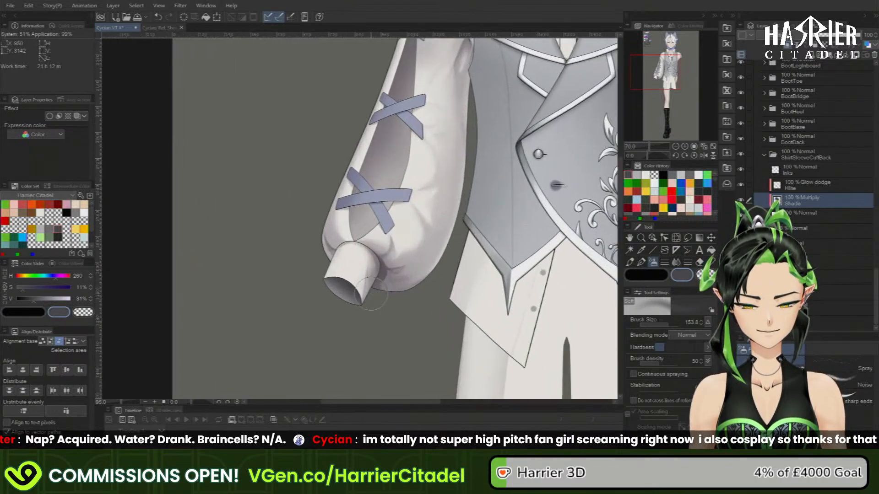
scroll(332, 343, down, 3)
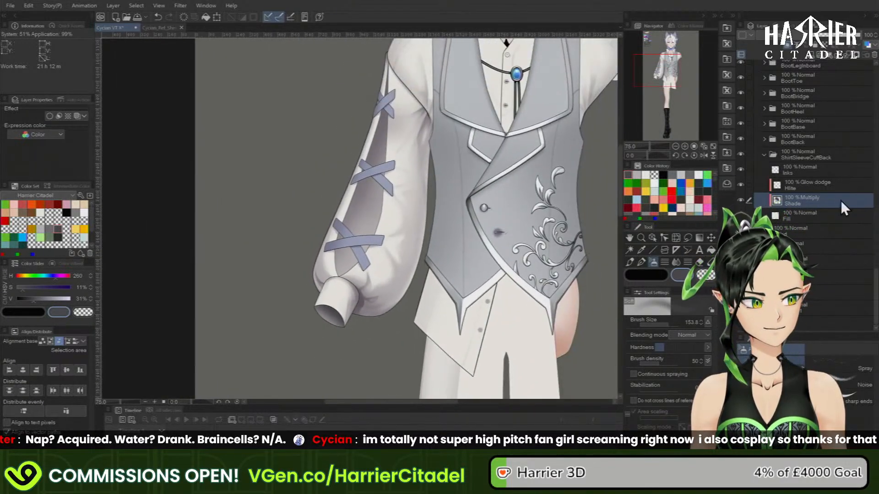
- Collapse the ShirtSleeveCuffBack folder, check the cuff against the whole figure, and save the file
click(764, 155)
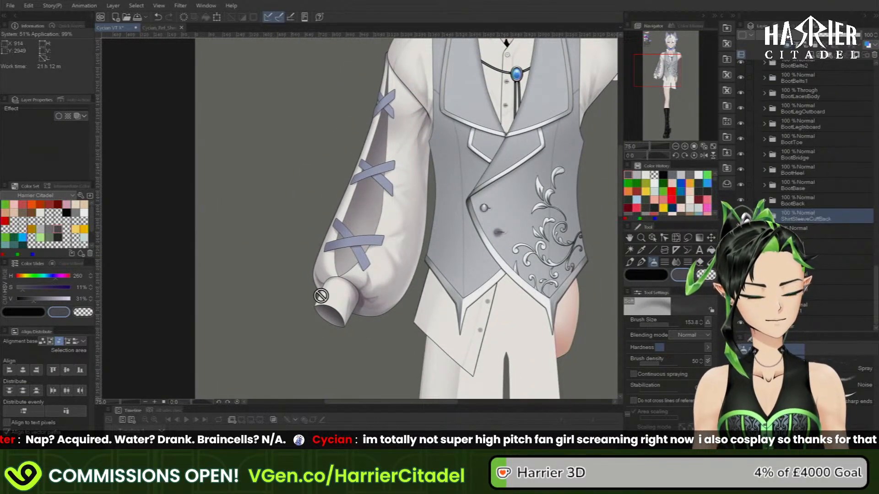
scroll(361, 235, down, 2)
scroll(362, 234, down, 2)
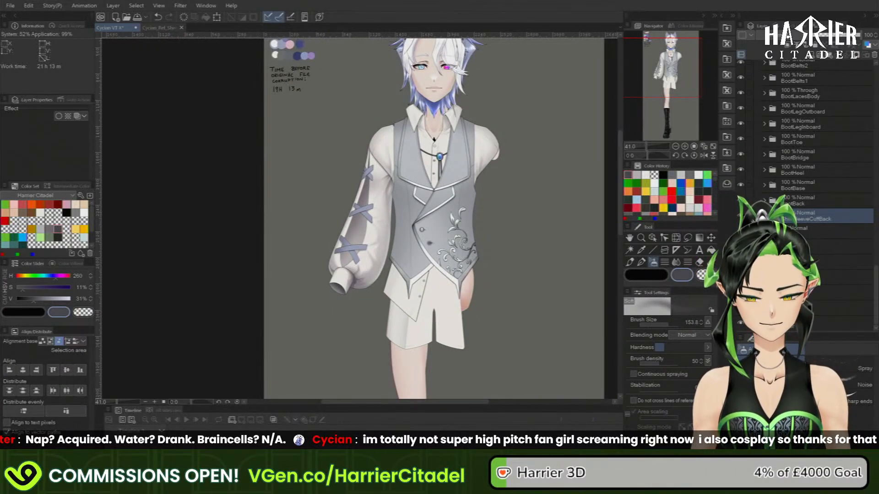
scroll(445, 198, down, 1)
scroll(445, 197, down, 1)
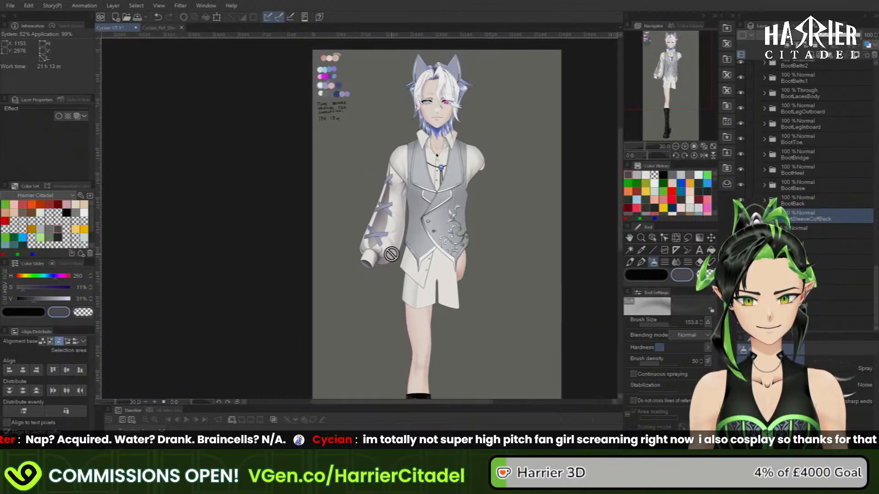
drag(676, 90, 675, 104)
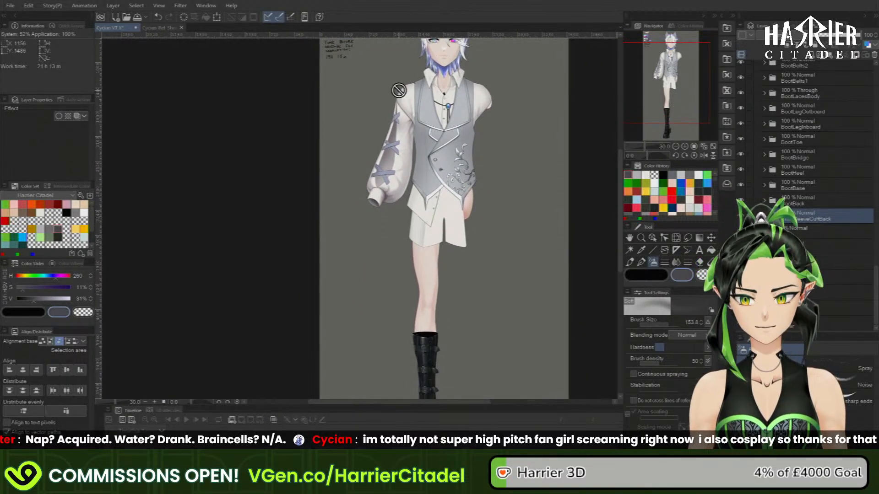
click(136, 18)
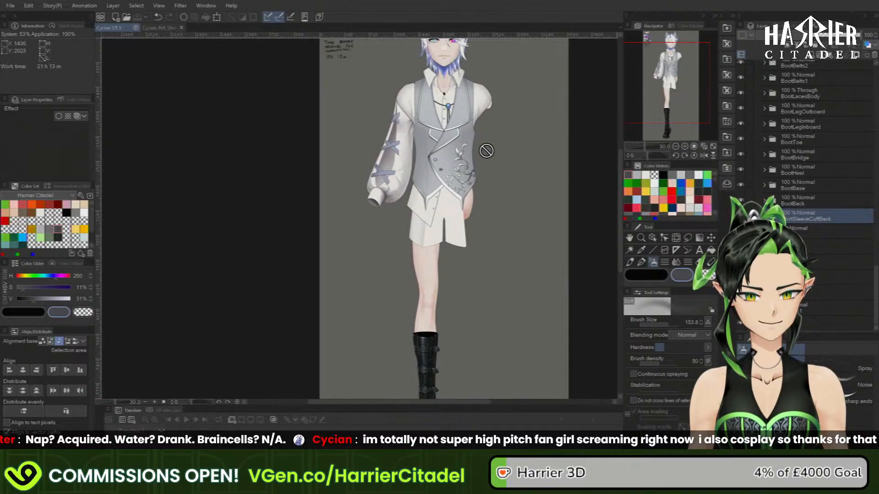
- Examine the whole figure from the head down to the boot and compare the overall proportions
mouse_move(654, 102)
mouse_down()
mouse_move(648, 110)
mouse_move(656, 97)
mouse_up()
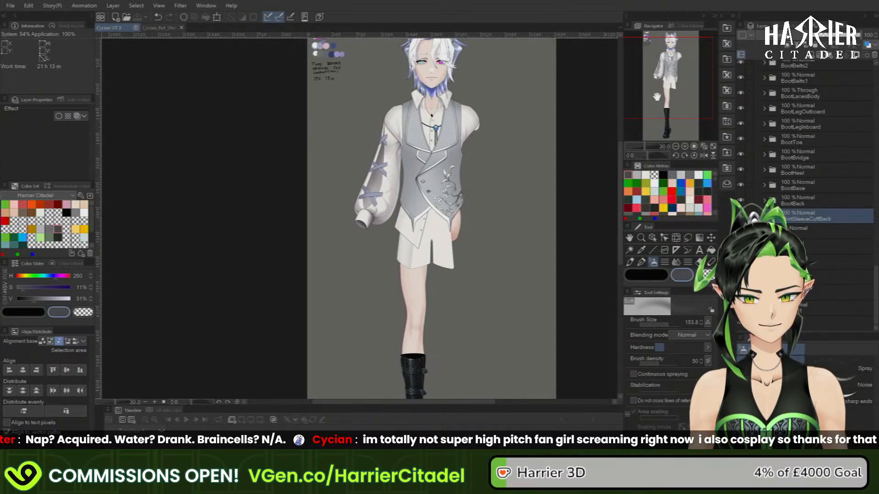
drag(656, 97, 656, 123)
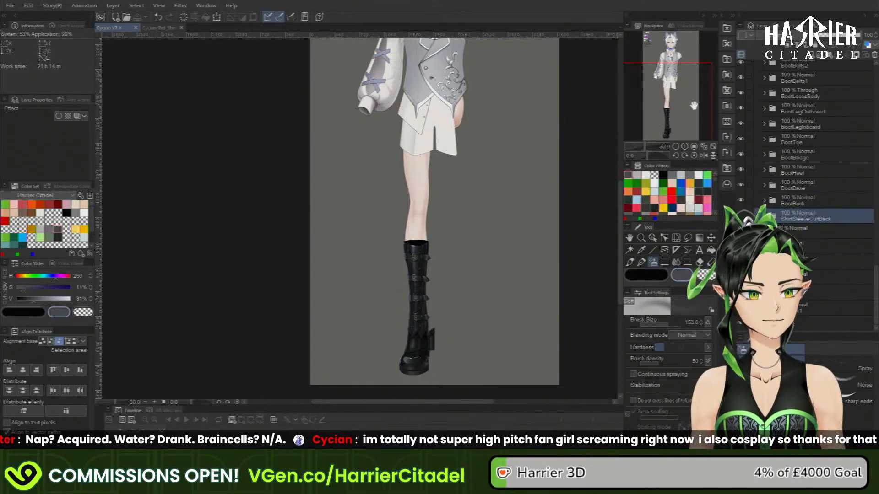
drag(694, 105, 682, 86)
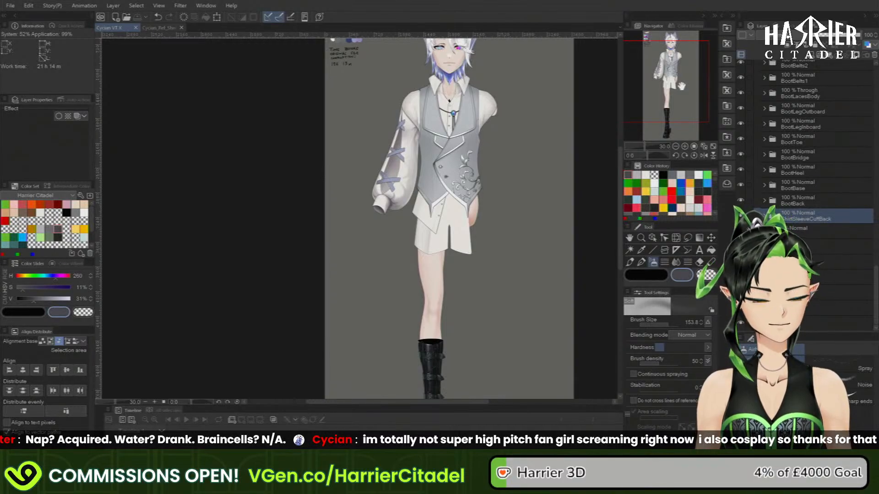
drag(875, 277, 869, 207)
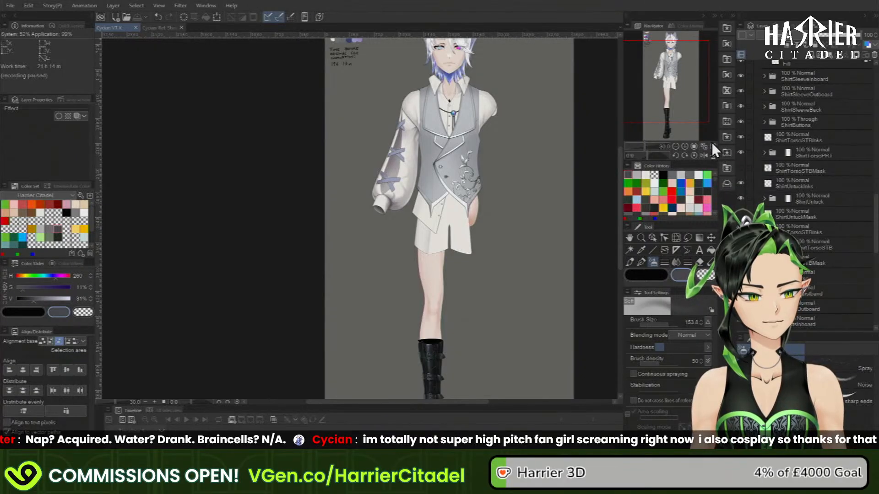
click(713, 147)
drag(690, 105, 685, 109)
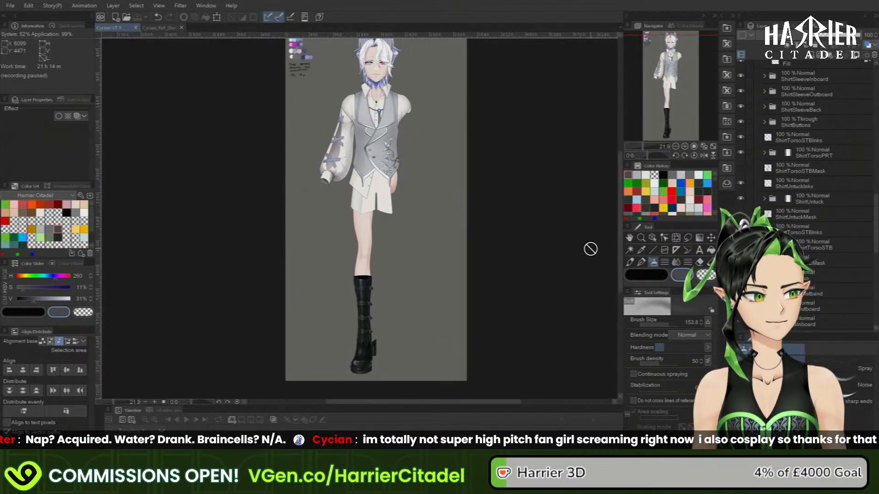
- Collapse the Outfit folder and display the body in its flat purple colour beneath the clothes
drag(874, 230, 875, 124)
click(758, 115)
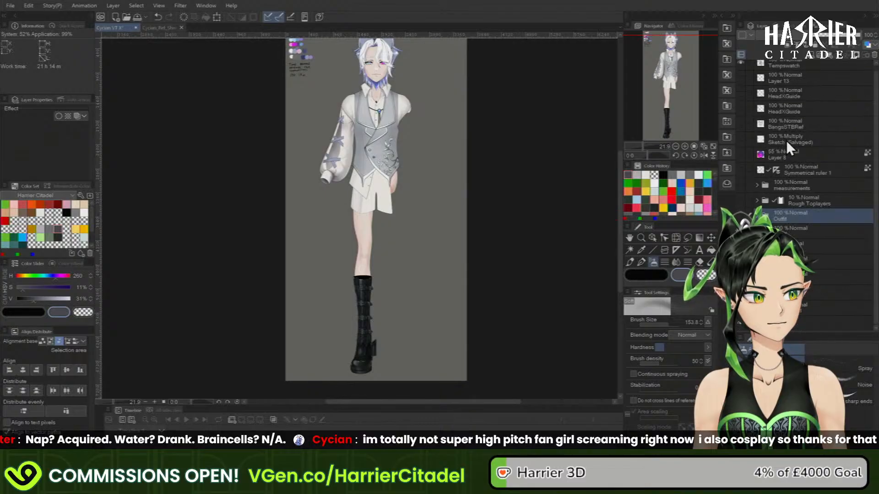
click(801, 218)
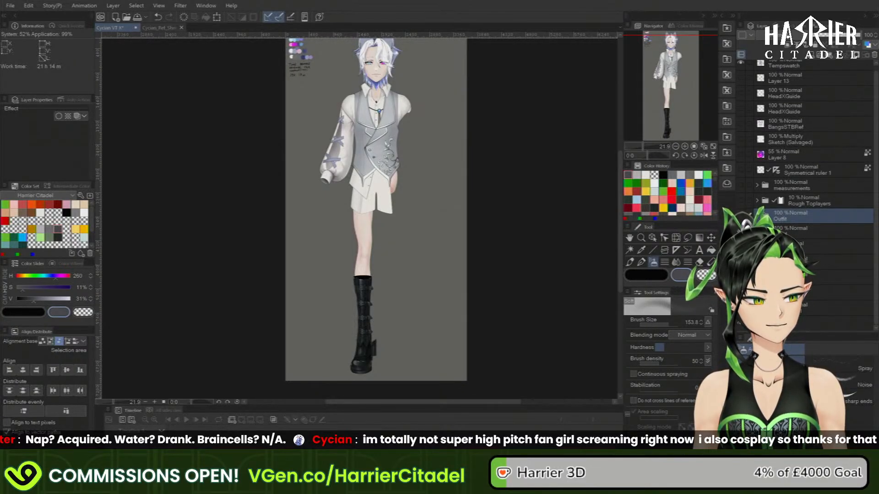
click(740, 246)
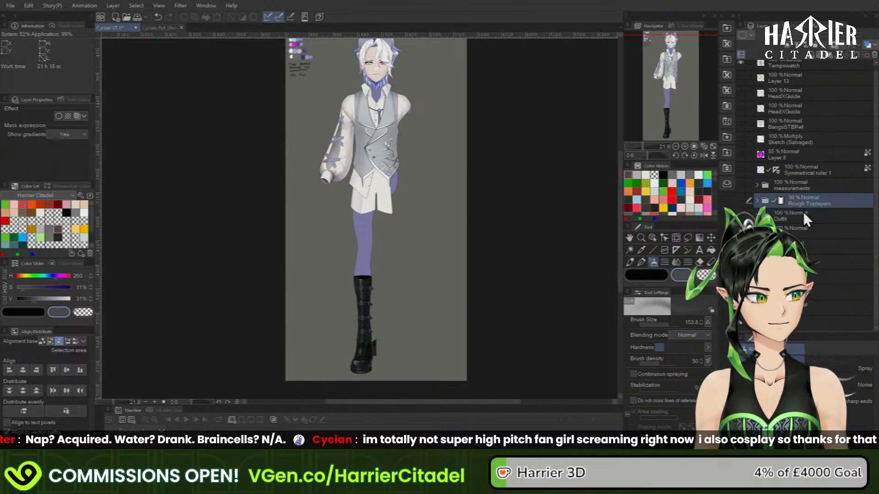
- Create a new raster layer directly above the BangsSTBRef layer
click(806, 139)
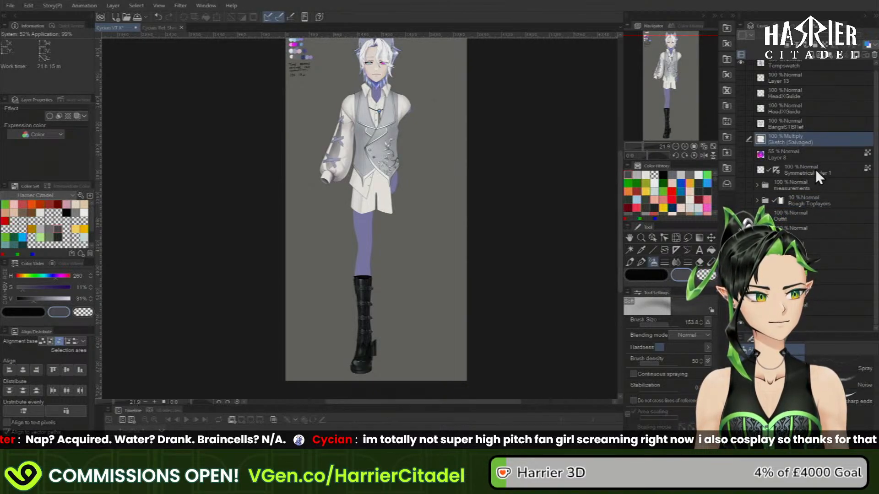
click(815, 169)
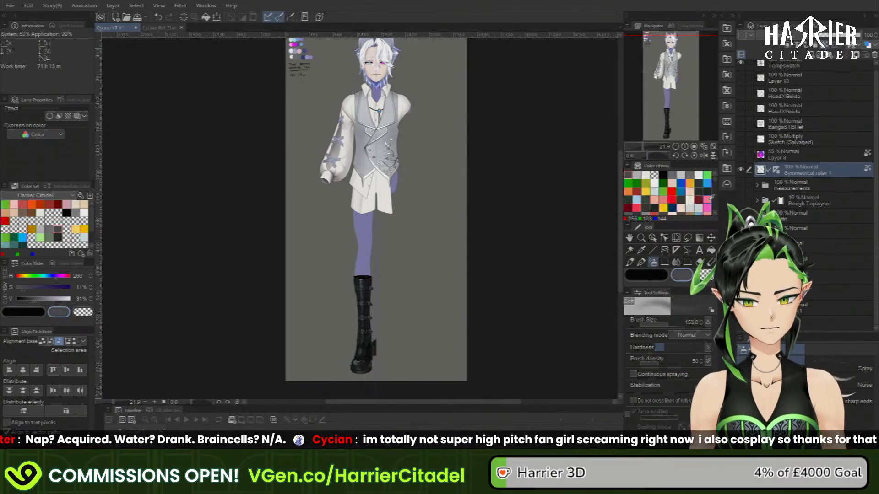
click(801, 128)
click(814, 54)
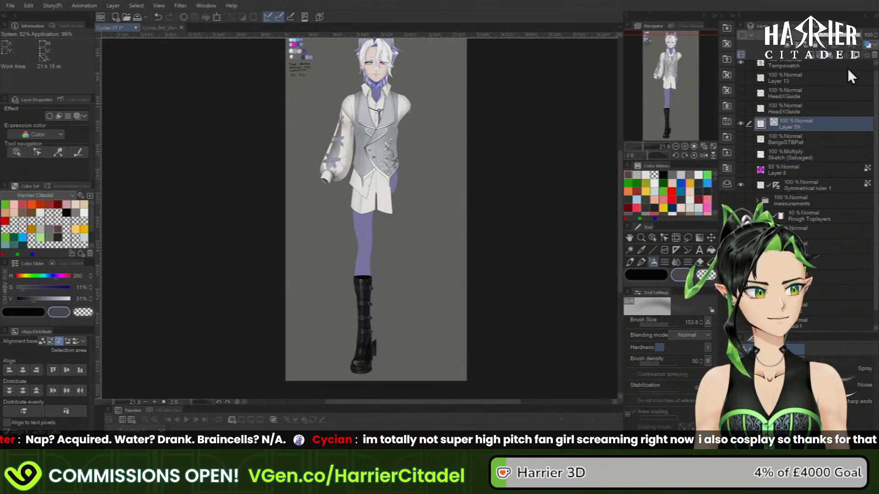
click(874, 55)
click(812, 55)
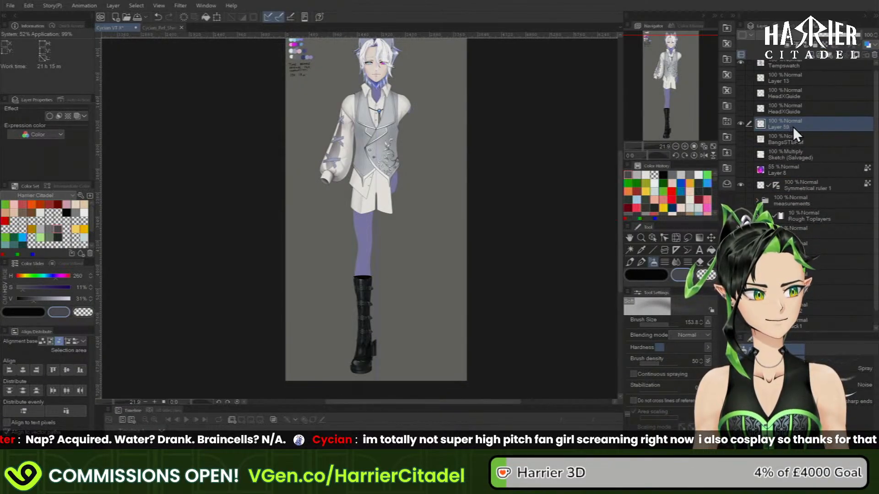
- Rename the new raster layer as Crossleg Sketch
double_click(790, 125)
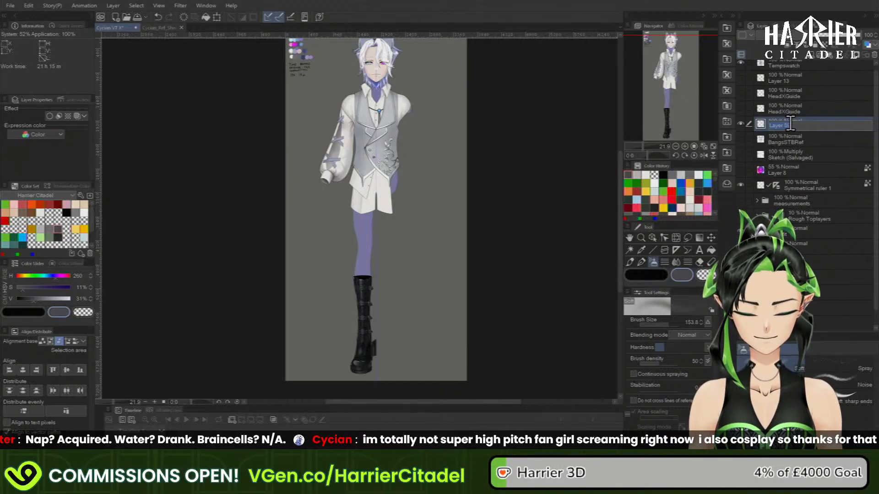
text(Cross)
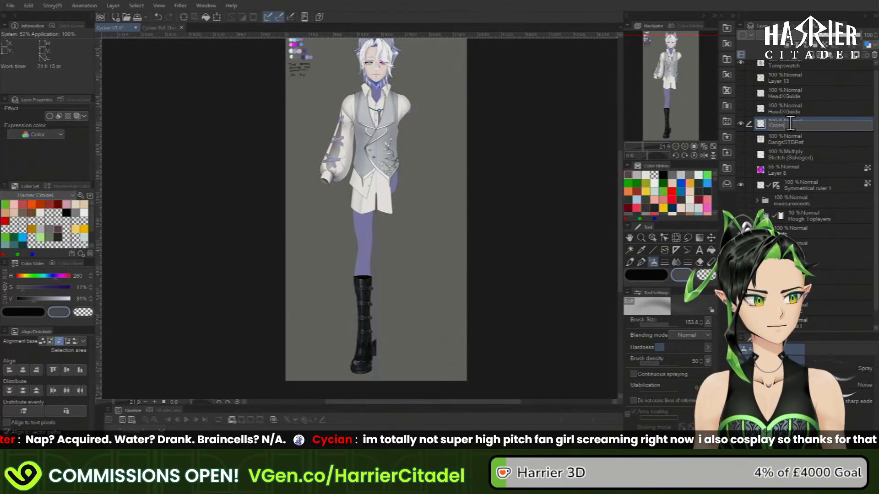
key(BackSpace)
text(sl)
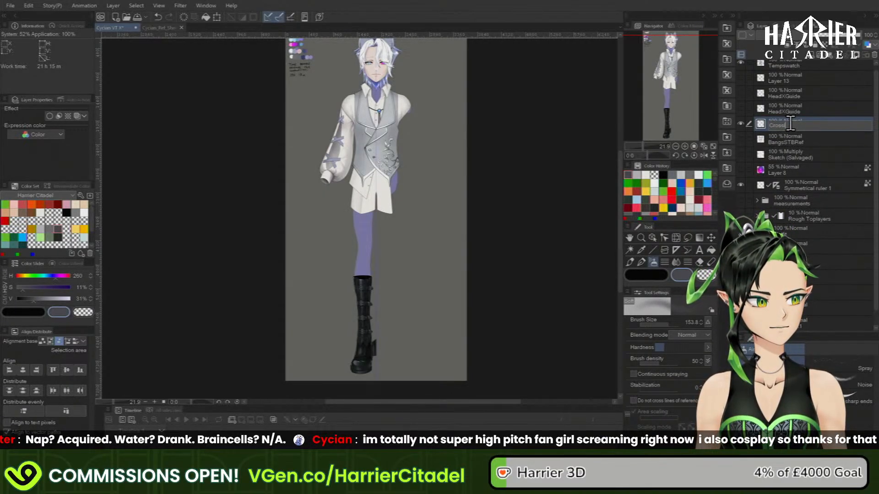
text(eg Ske)
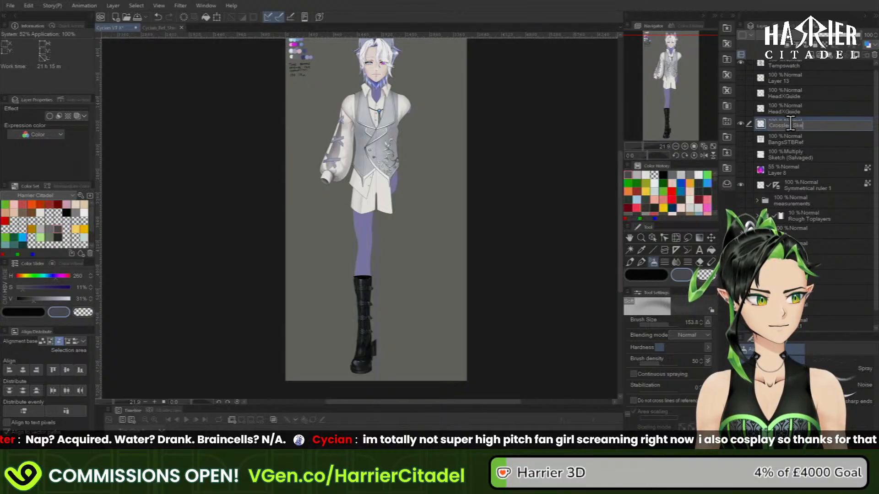
text(tch)
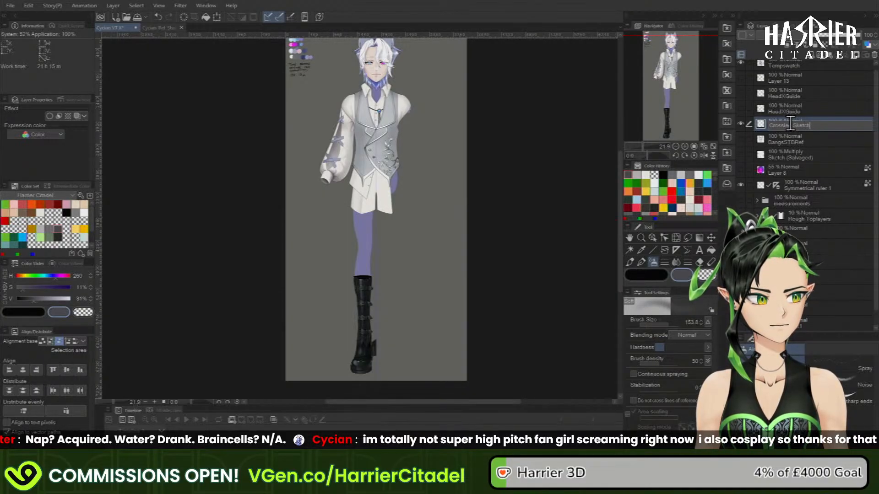
key(Return)
- Sketch the thigh's outline from the hip to the knee in red with the Kiba Sketch 2 brush at size 12.0
key(p)
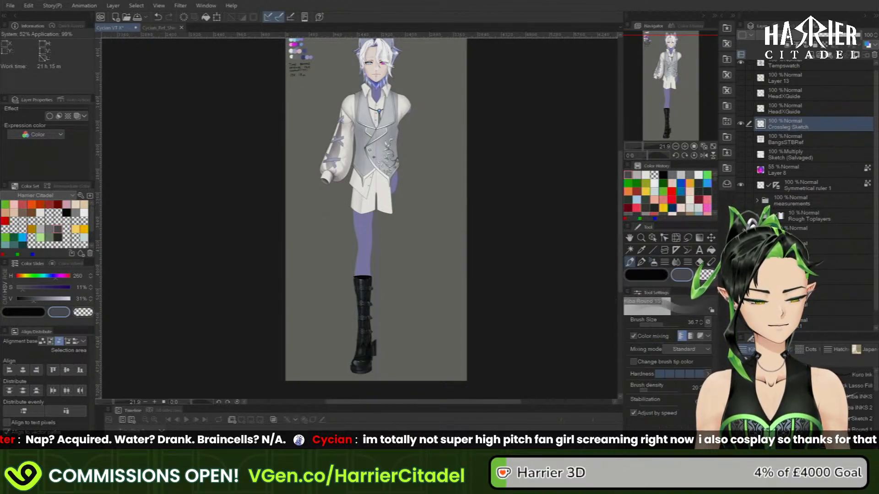
click(672, 200)
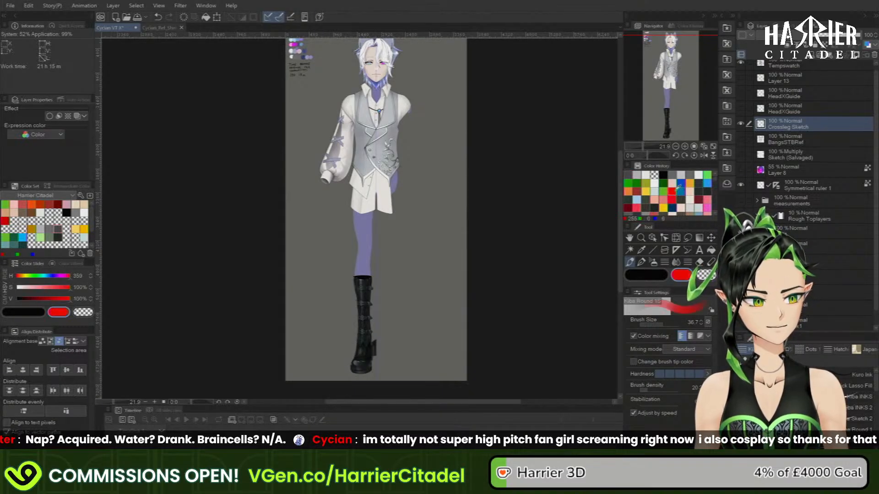
click(852, 419)
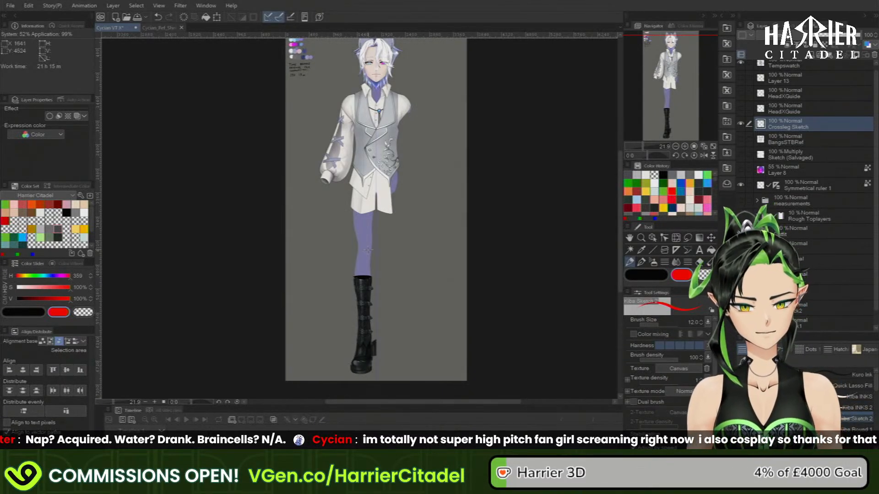
drag(359, 250, 391, 249)
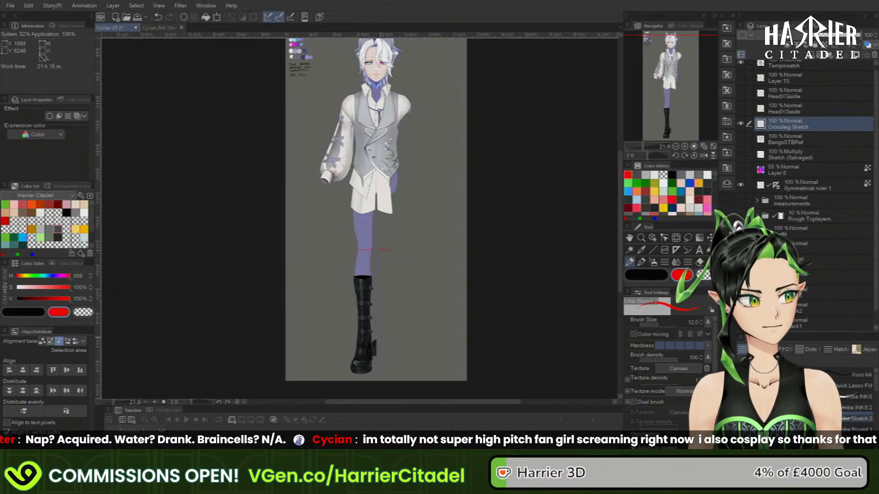
key(ctrl+z)
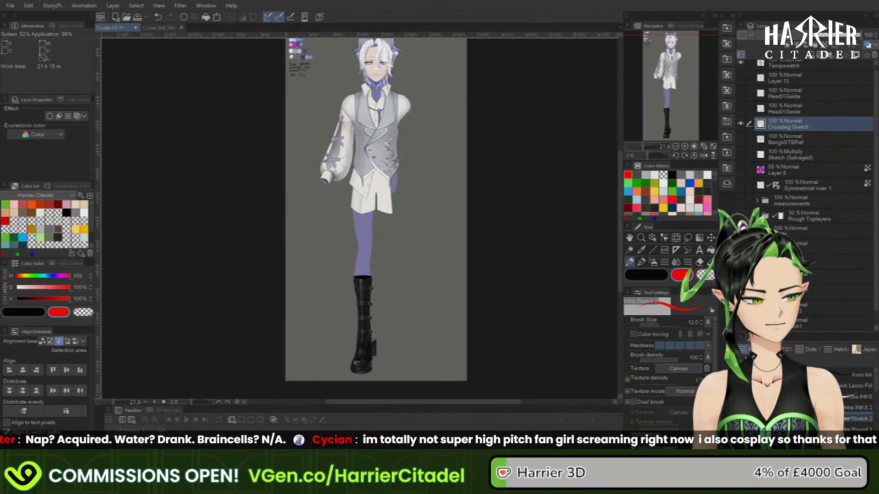
key(ctrl+z)
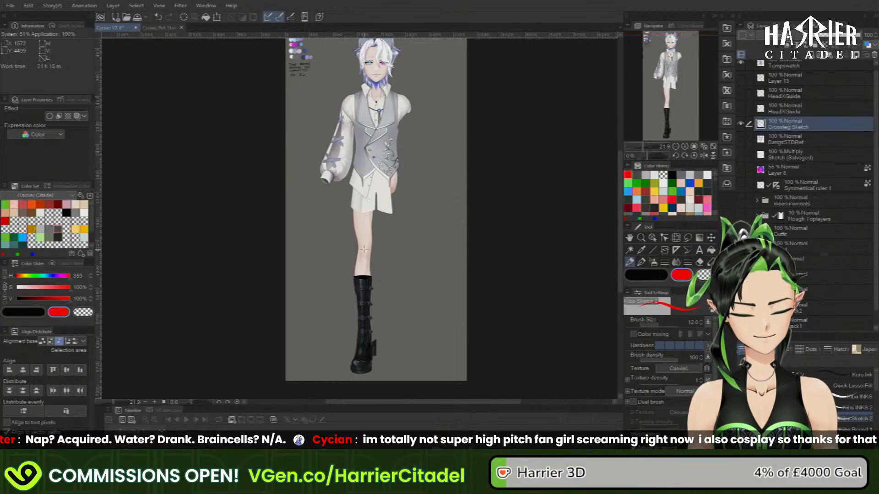
drag(363, 249, 369, 250)
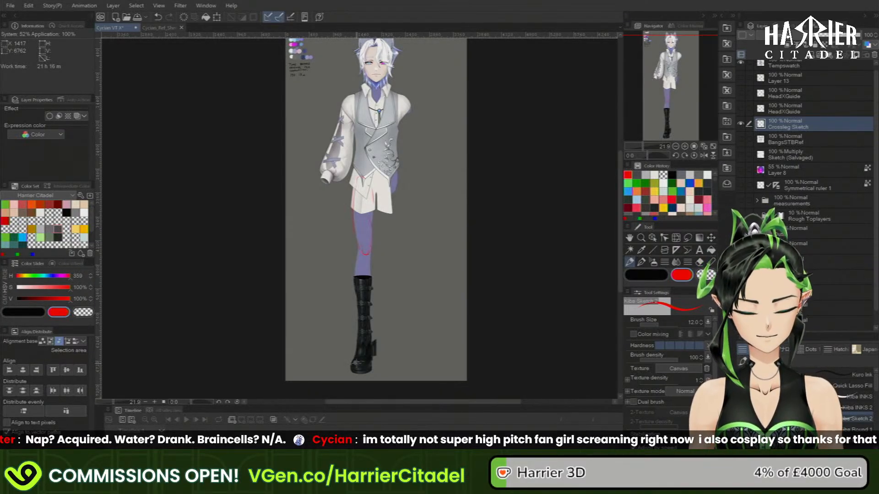
- Duplicate the Crossleg Sketch layer, clear the lower copy's contents and make the upper copy active
key(ctrl+c)
key(ctrl+v)
click(796, 141)
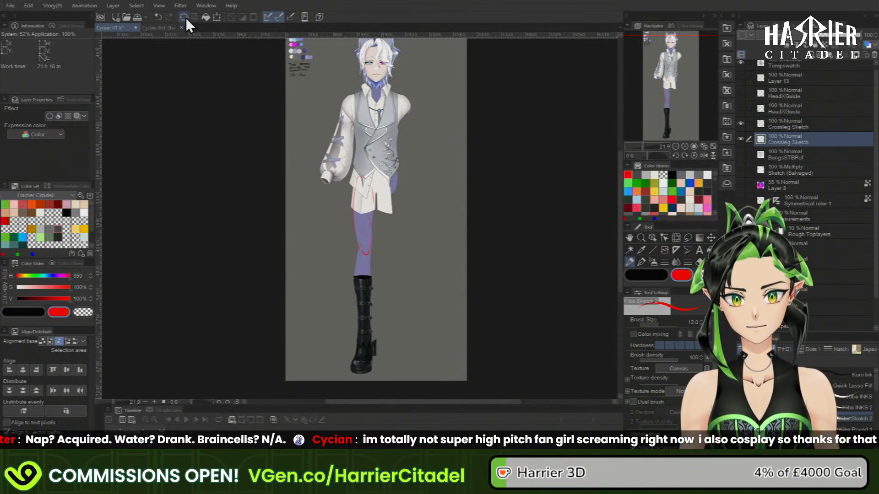
click(811, 128)
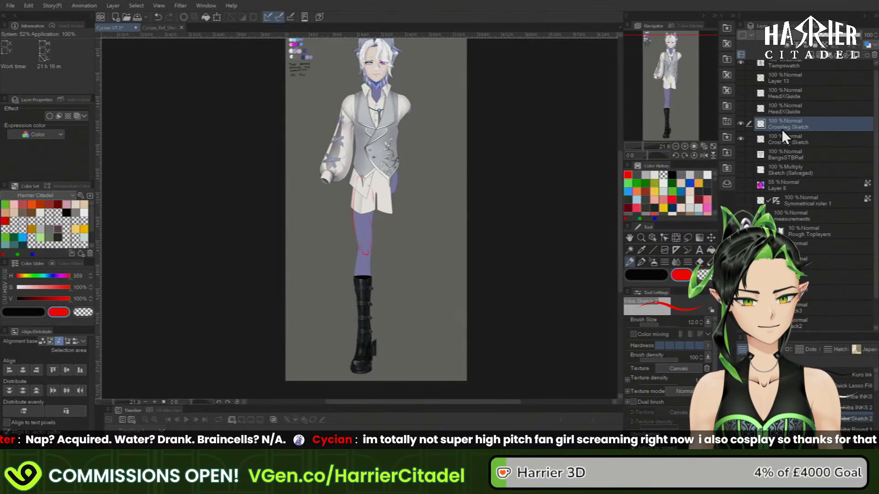
- Rotate the red thigh outline about its hip end until it points outward past the sleeve cuff, and lower its layer opacity to 37%
click(217, 17)
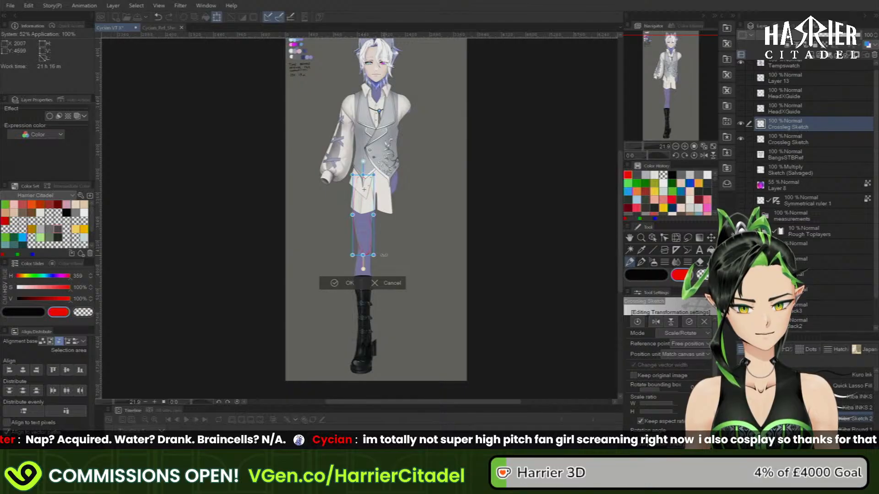
mouse_move(384, 255)
mouse_down()
mouse_move(348, 256)
mouse_move(312, 235)
mouse_move(357, 180)
mouse_move(391, 181)
mouse_up()
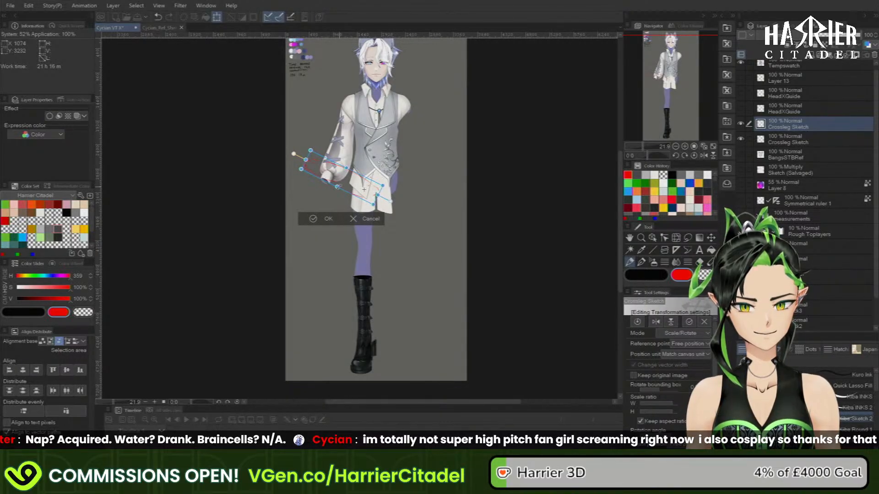
click(320, 219)
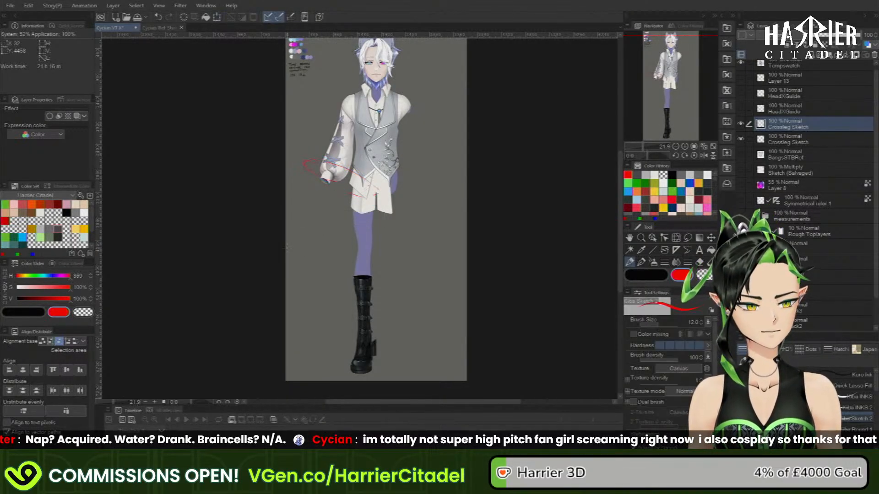
click(831, 36)
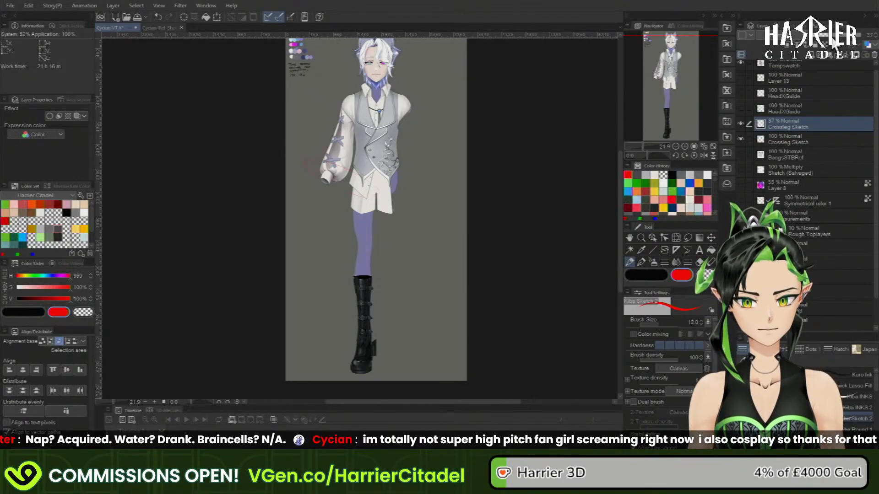
- On the lower Crossleg Sketch layer, show the symmetrical ruler and sketch mirrored red thighs crossing over the shorts up to rounded knees
click(784, 140)
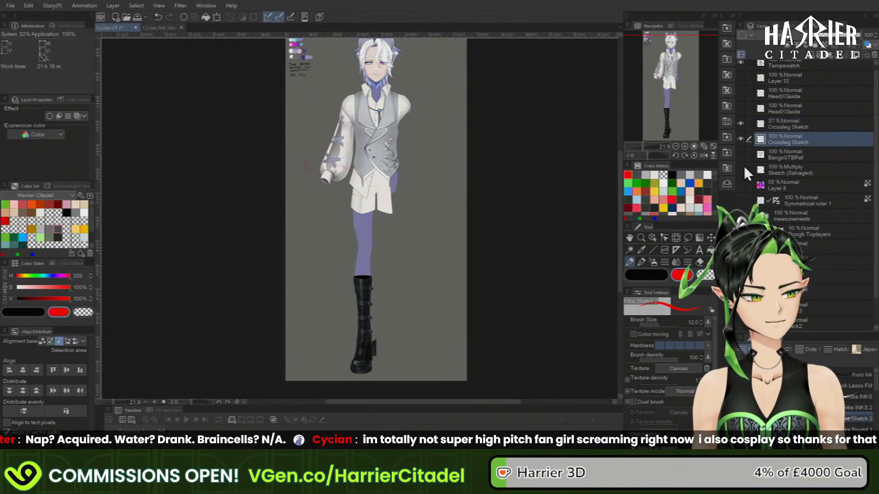
click(740, 200)
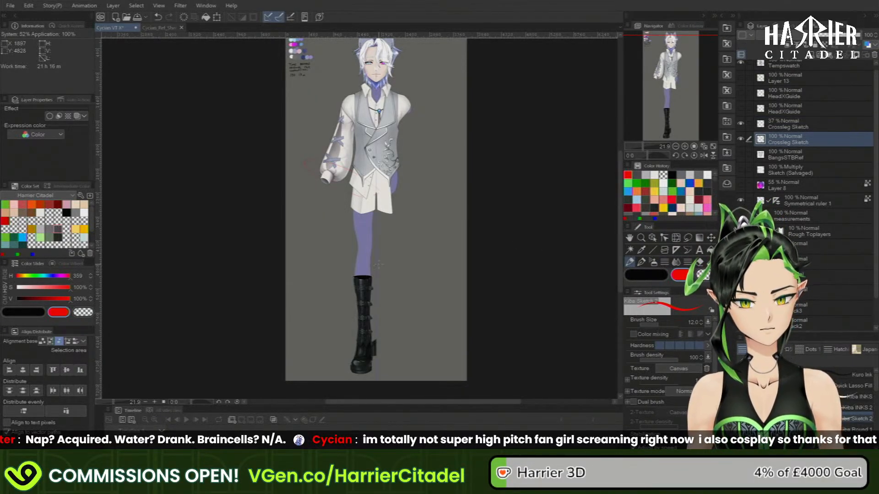
drag(346, 167, 362, 176)
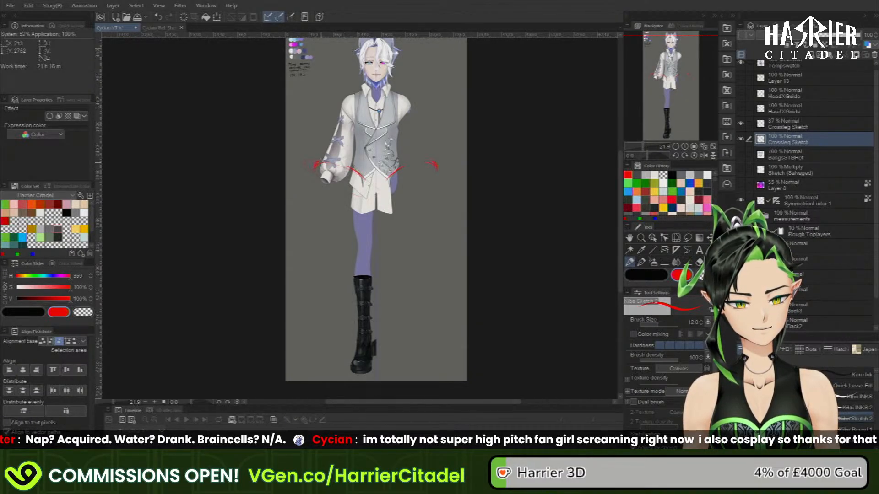
drag(319, 162, 380, 193)
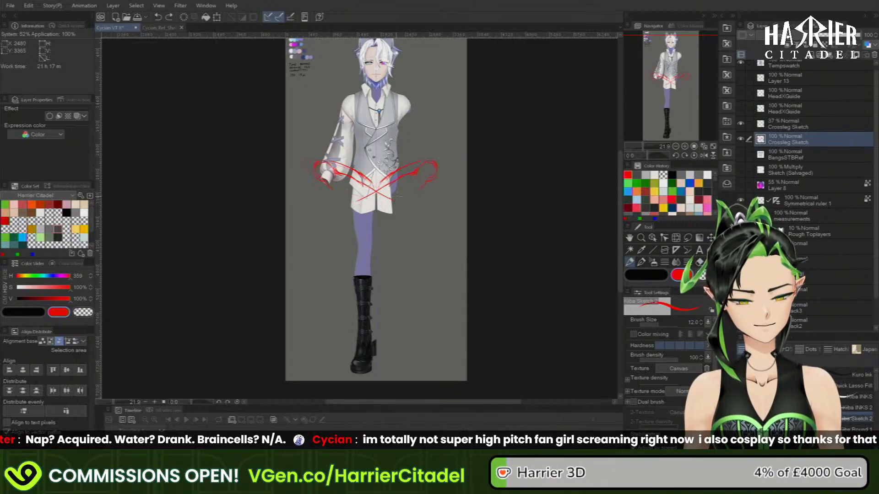
drag(391, 196, 429, 181)
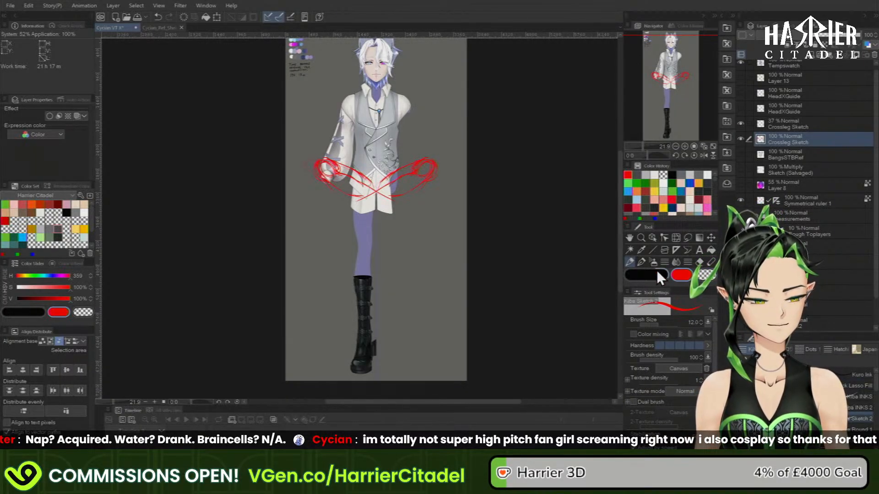
- Erase the crossing lines over the shorts and the inner knee lines using the Mapping pen with transparent color
click(642, 262)
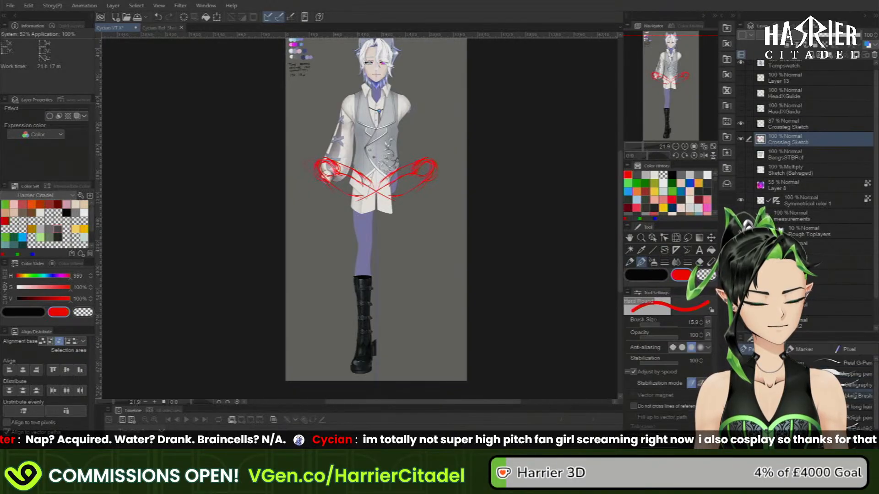
click(855, 374)
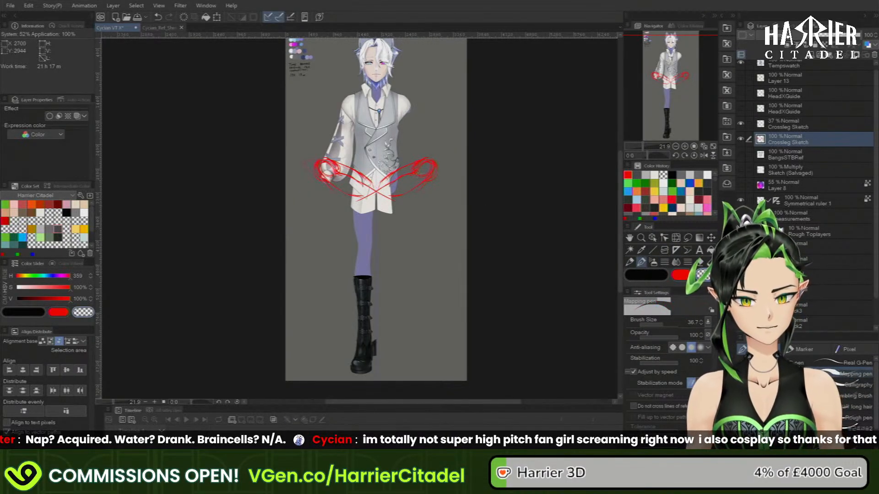
mouse_move(379, 194)
mouse_down()
mouse_move(394, 201)
mouse_move(377, 191)
mouse_move(417, 172)
mouse_up()
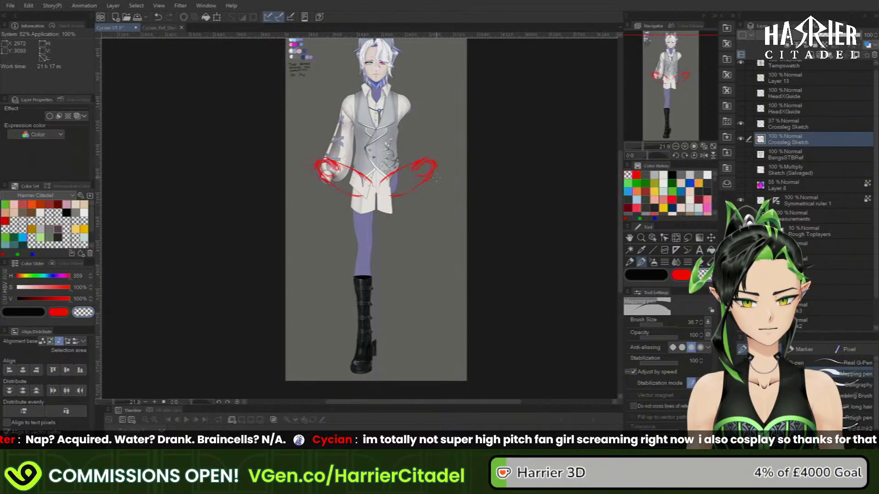
- Redraw the mirrored knees and crossing legs in red with Kiba Sketch 2, adding looped lower legs that extend past the shorts
click(681, 275)
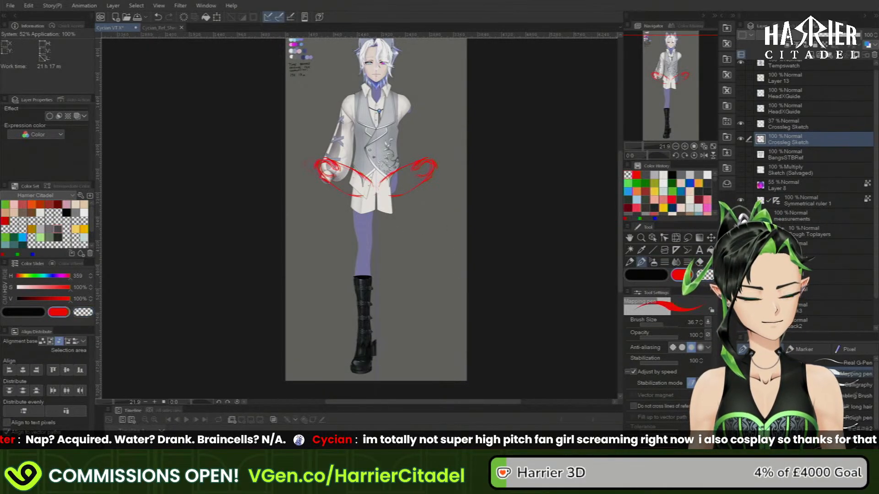
key(p)
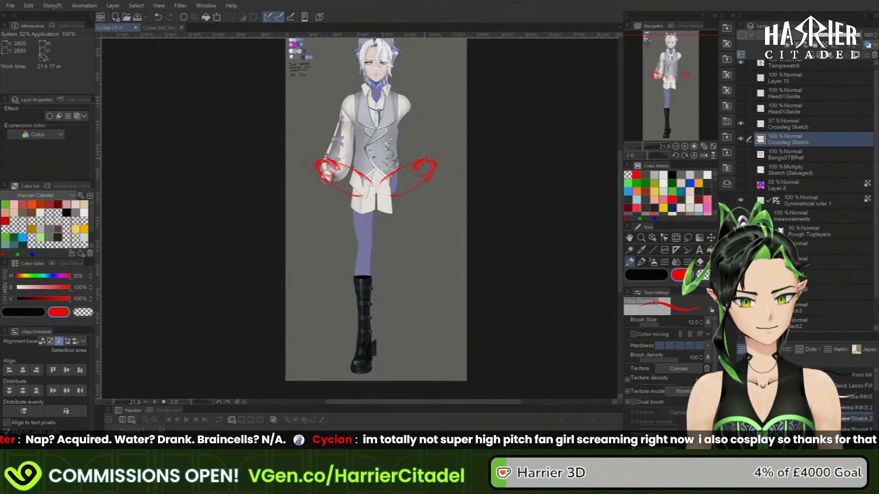
drag(426, 158, 437, 165)
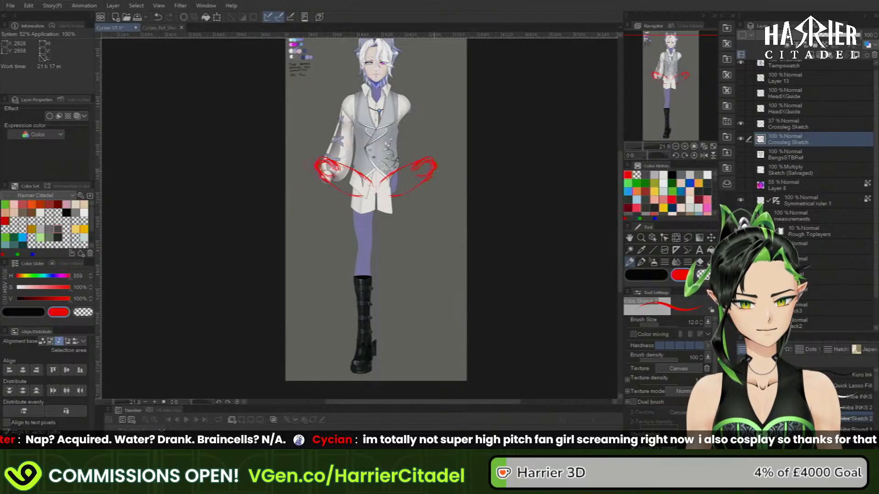
drag(379, 193, 391, 195)
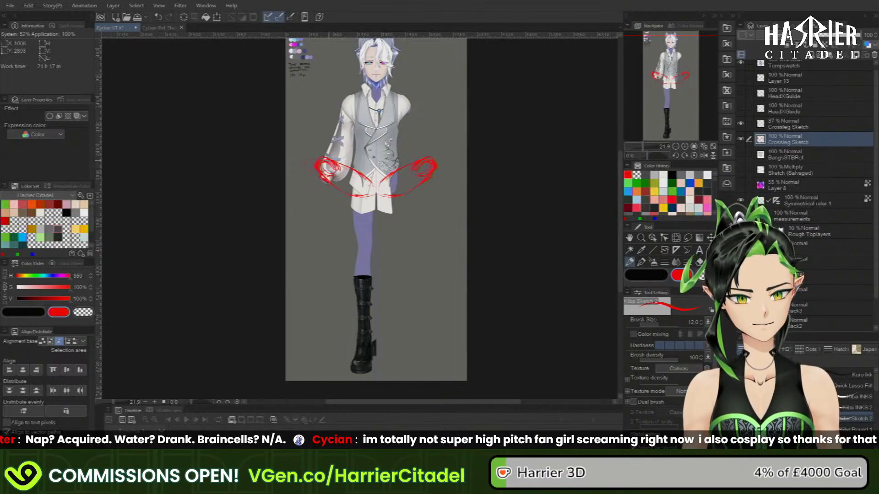
drag(346, 180, 392, 202)
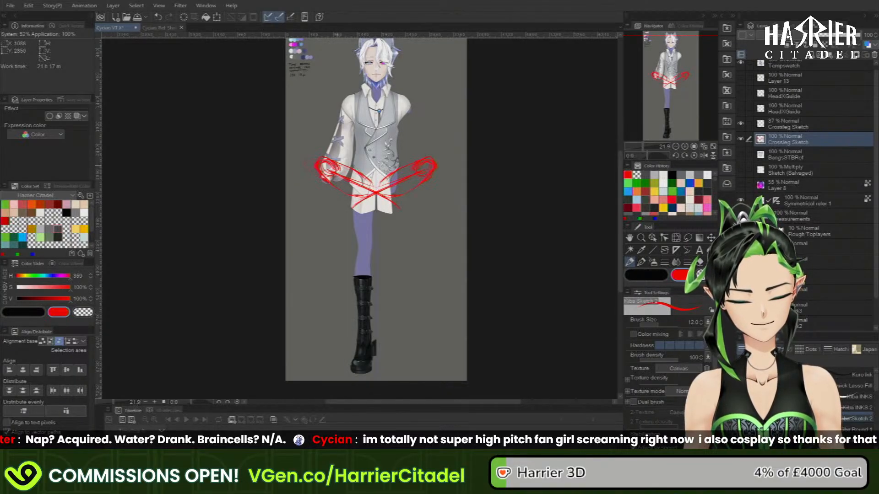
drag(328, 178, 387, 202)
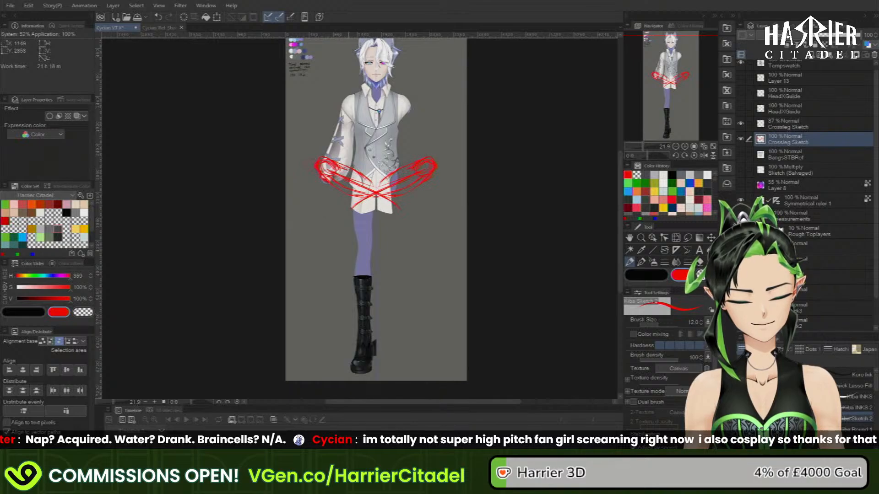
mouse_move(347, 168)
mouse_down()
mouse_move(389, 195)
mouse_move(393, 209)
mouse_up()
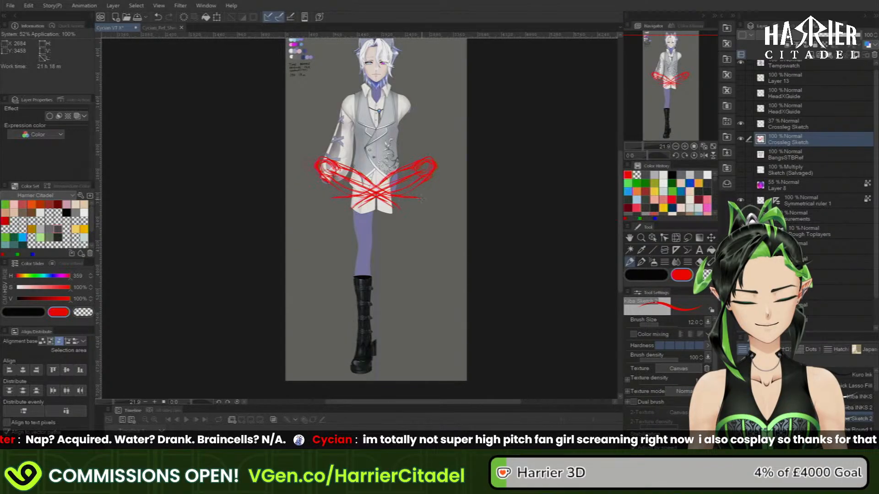
drag(387, 201, 395, 207)
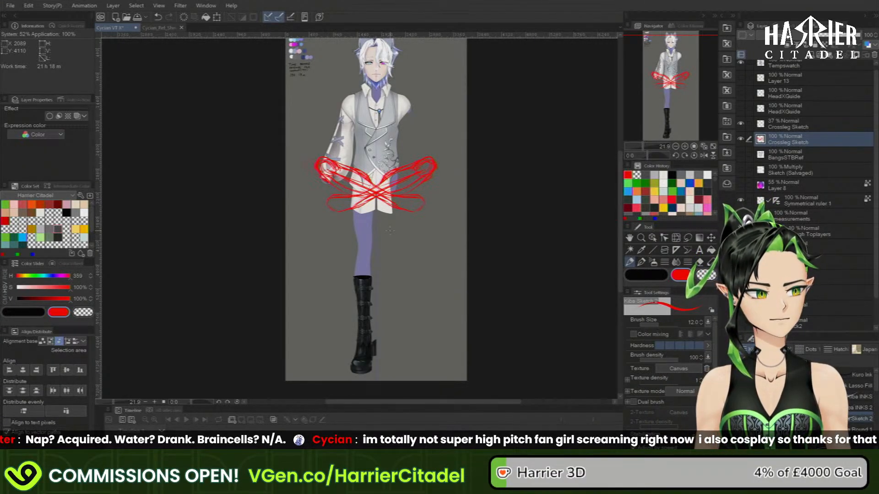
- Lower the mirrored leg sketch's layer opacity to 19% and hide the symmetrical ruler layer
click(829, 124)
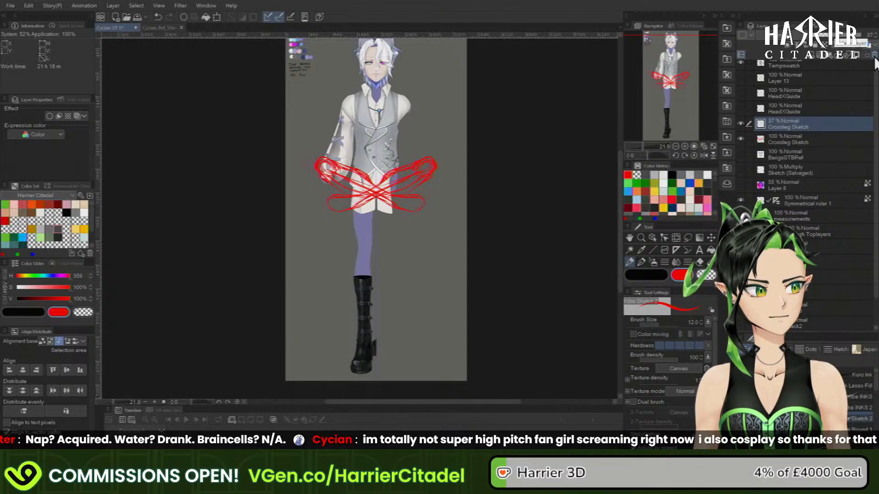
click(797, 139)
click(832, 41)
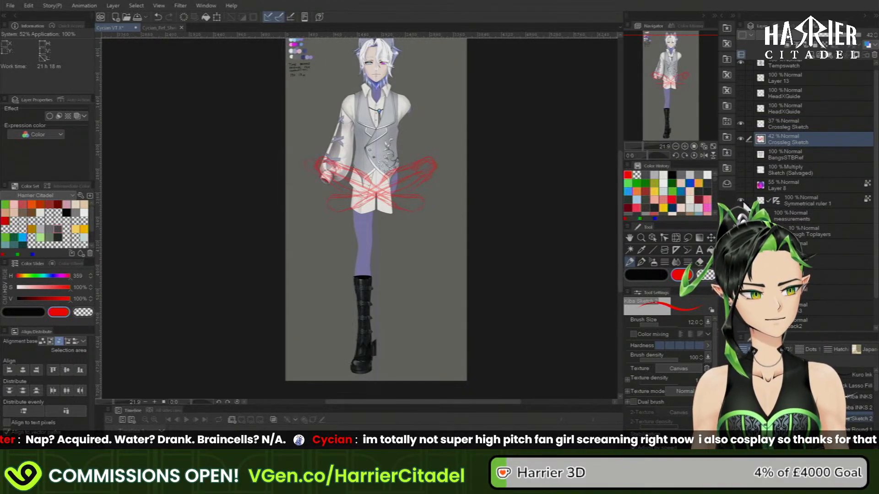
click(803, 130)
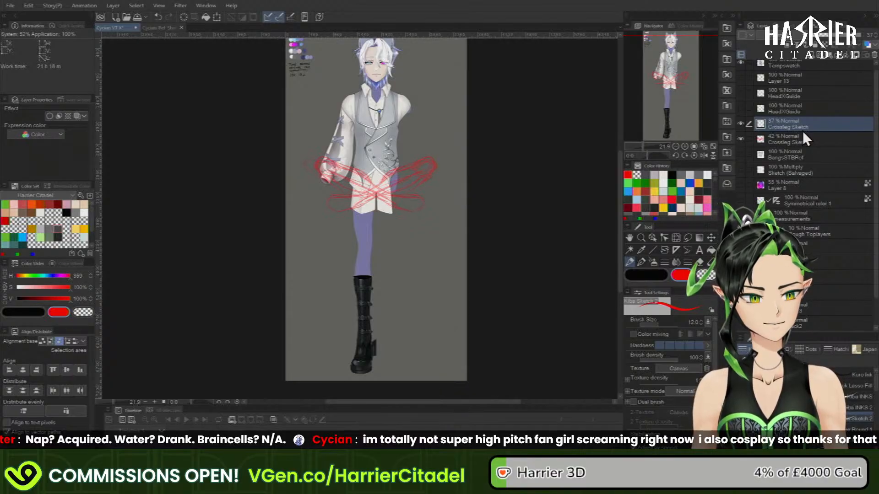
click(798, 139)
click(823, 41)
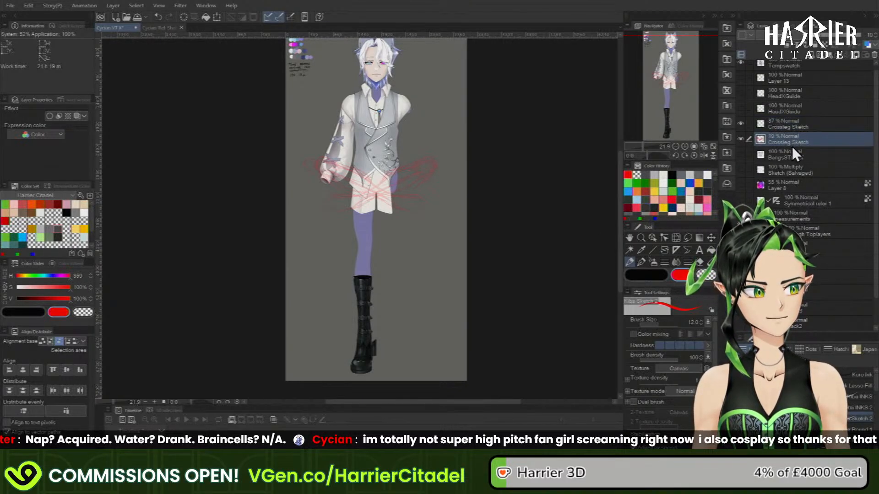
- Lock the mirrored leg sketch's transparent pixels and recolor its lines blue
click(690, 183)
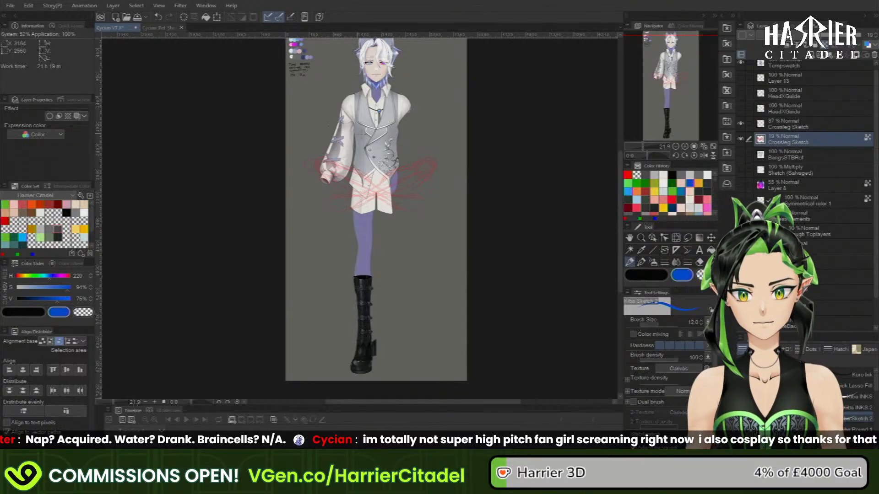
click(206, 18)
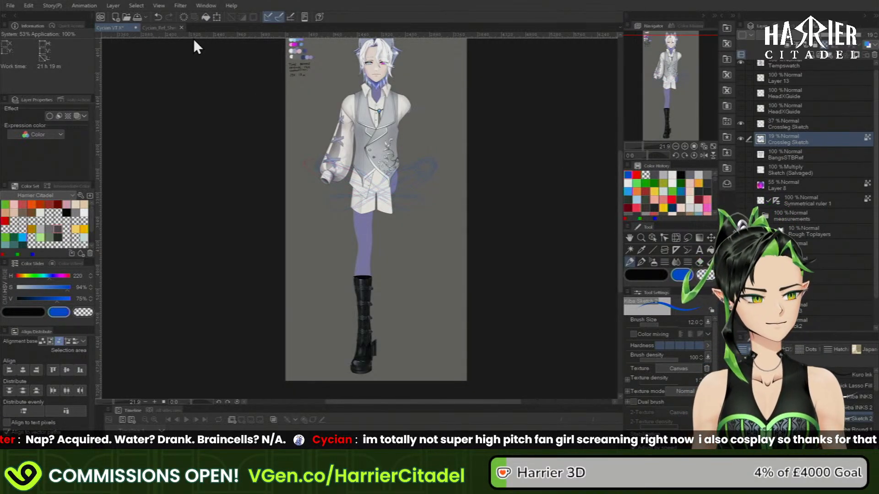
- On the upper Crossleg Sketch layer at 100% opacity, outline the raised crossed leg in red from the knee across the shorts to a rounded end
click(787, 124)
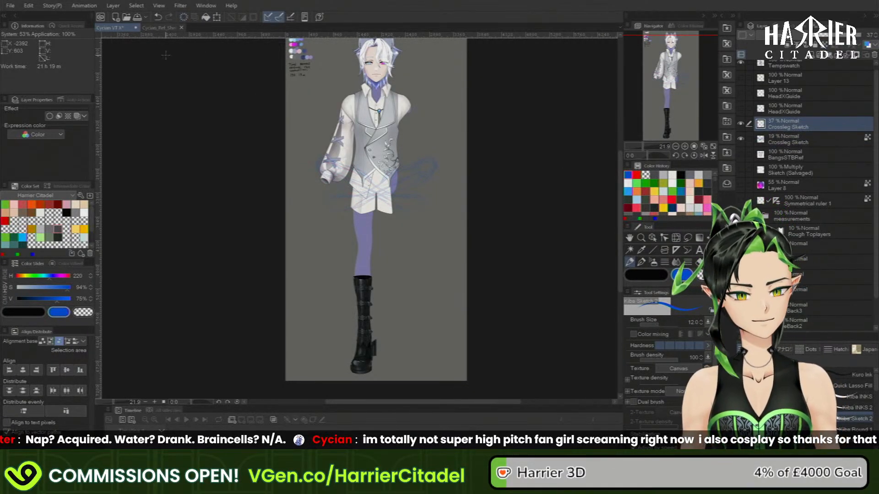
click(636, 175)
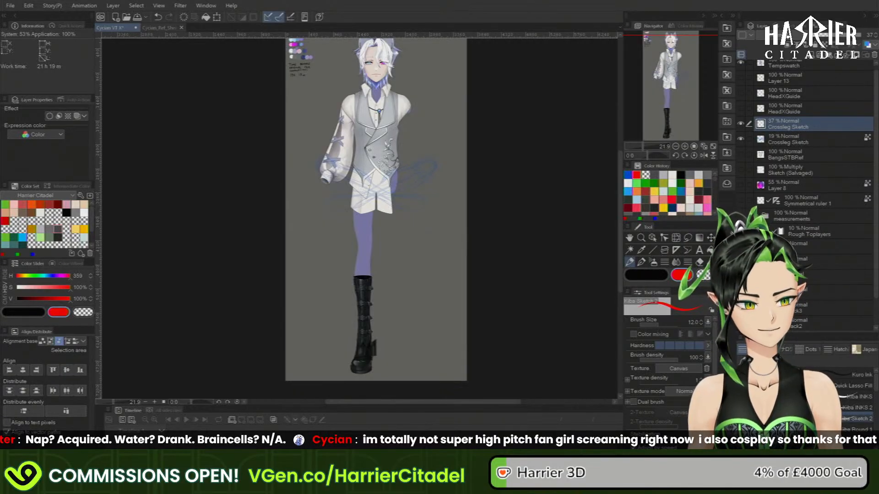
scroll(340, 163, up, 1)
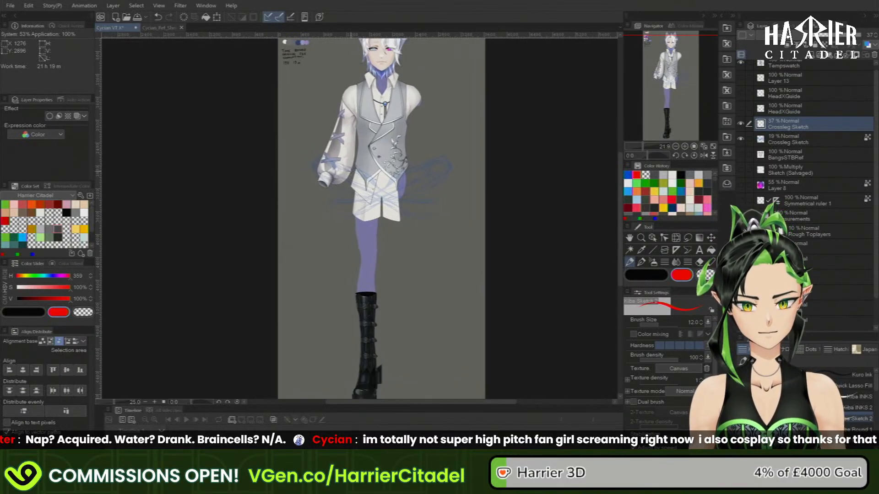
scroll(352, 172, up, 3)
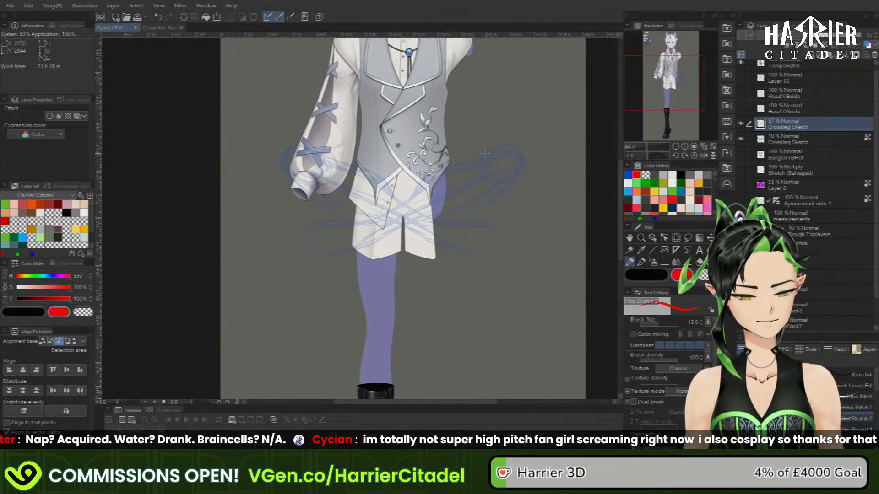
mouse_move(488, 153)
mouse_down()
mouse_move(511, 145)
mouse_move(477, 163)
mouse_up()
drag(851, 36, 862, 36)
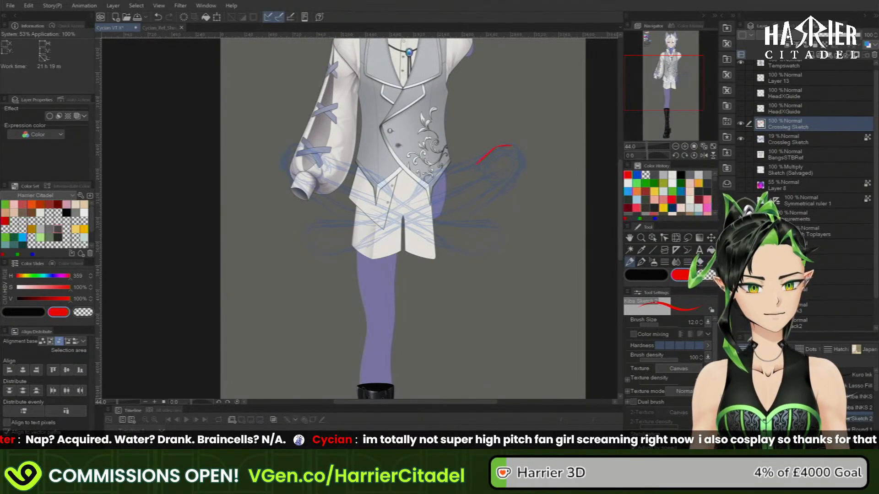
mouse_move(480, 160)
mouse_down()
mouse_move(439, 176)
mouse_move(372, 221)
mouse_move(397, 206)
mouse_move(365, 221)
mouse_up()
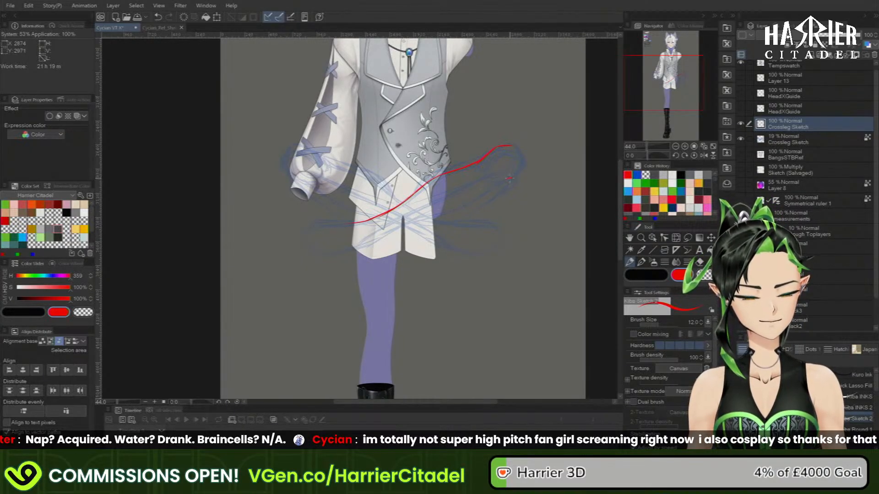
mouse_move(466, 206)
mouse_down()
mouse_move(376, 240)
mouse_move(374, 217)
mouse_move(316, 224)
mouse_move(299, 239)
mouse_move(319, 255)
mouse_move(368, 247)
mouse_up()
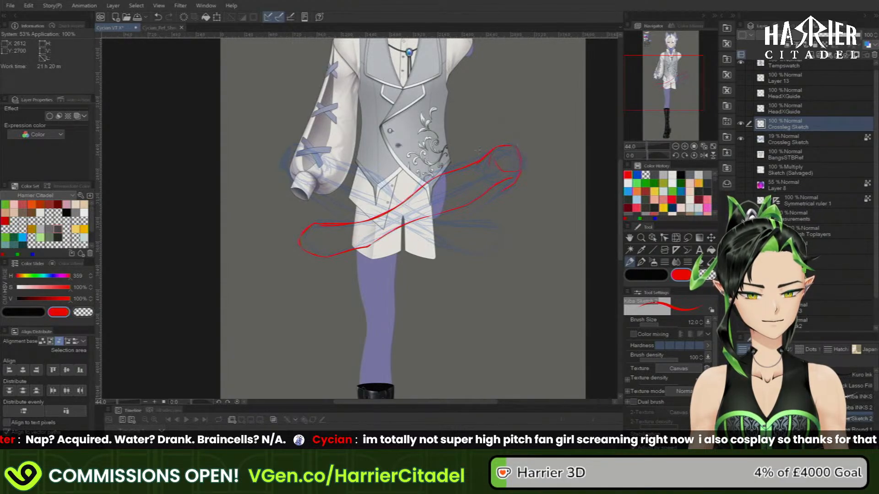
- Reinforce the crossed leg's upper and lower contours near the knee, erase the stray inner line and rework the kneecap curve
drag(455, 163, 432, 173)
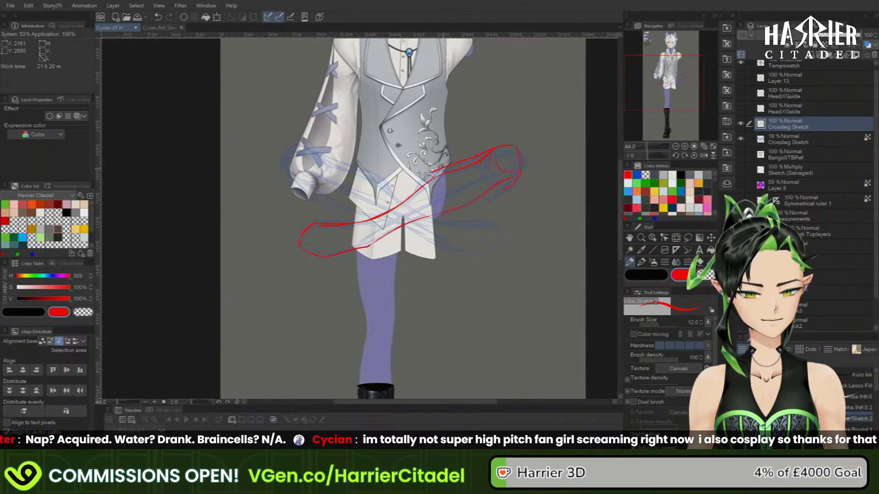
mouse_move(503, 189)
mouse_down()
mouse_move(462, 217)
mouse_move(413, 223)
mouse_up()
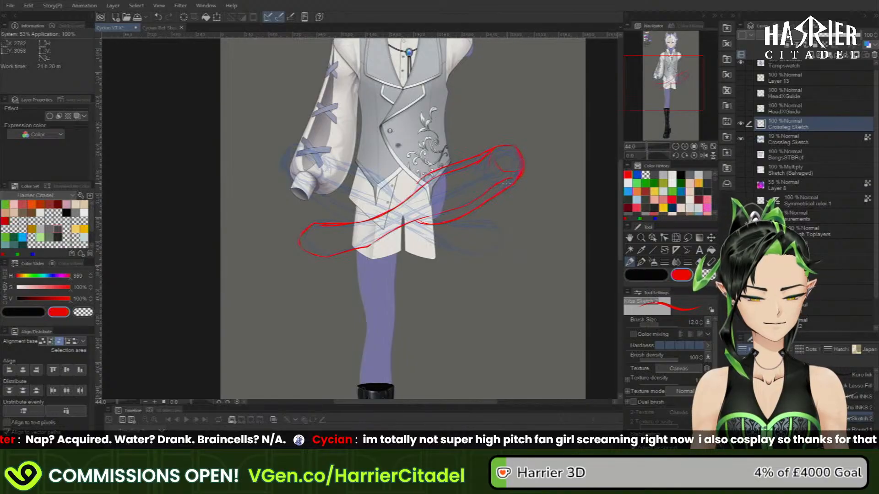
drag(508, 190, 491, 181)
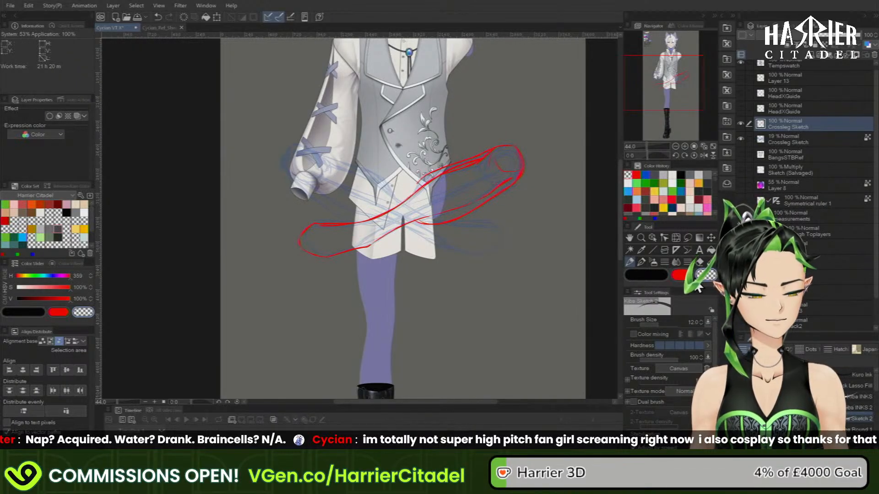
key(c)
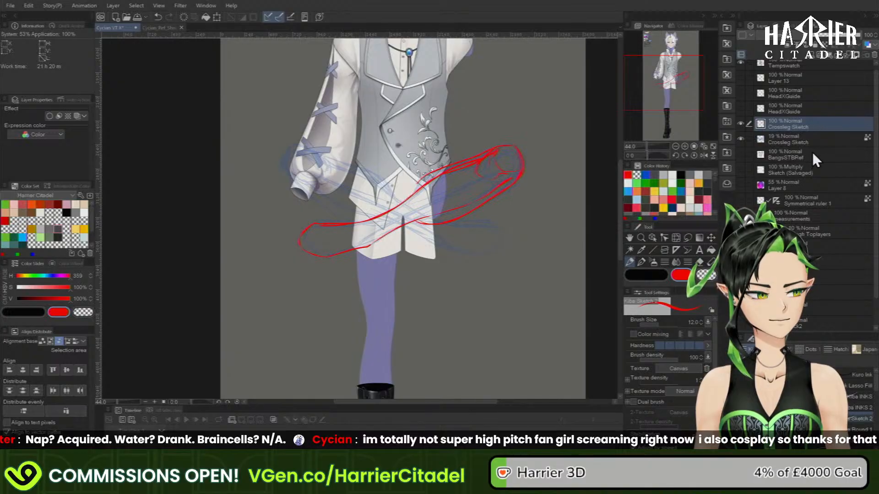
- Duplicate the red Crossleg Sketch layer and recolor the copy's lines green
click(812, 55)
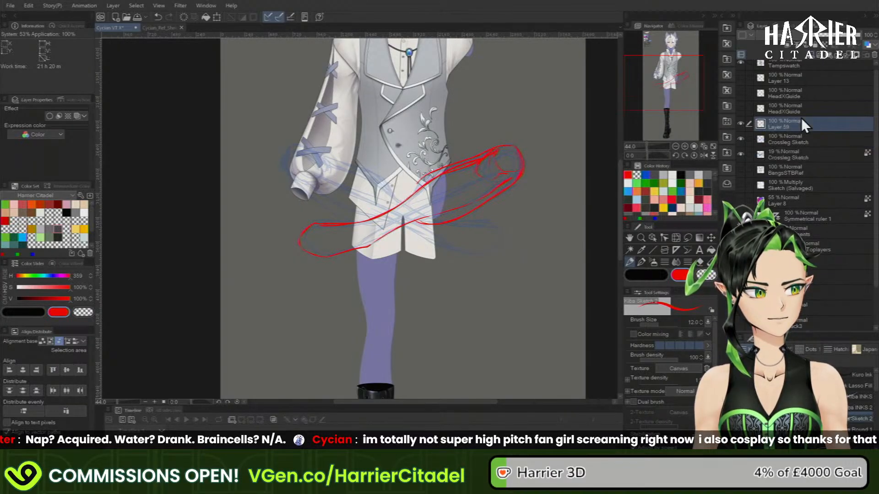
click(645, 183)
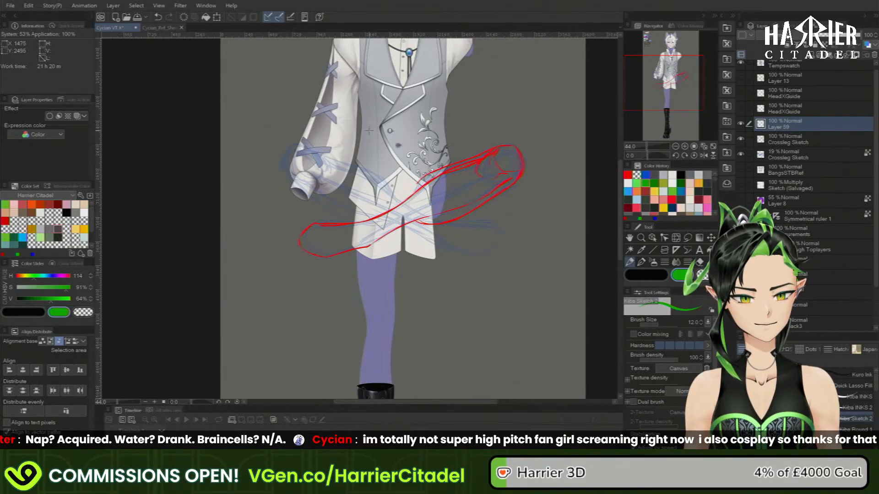
click(874, 55)
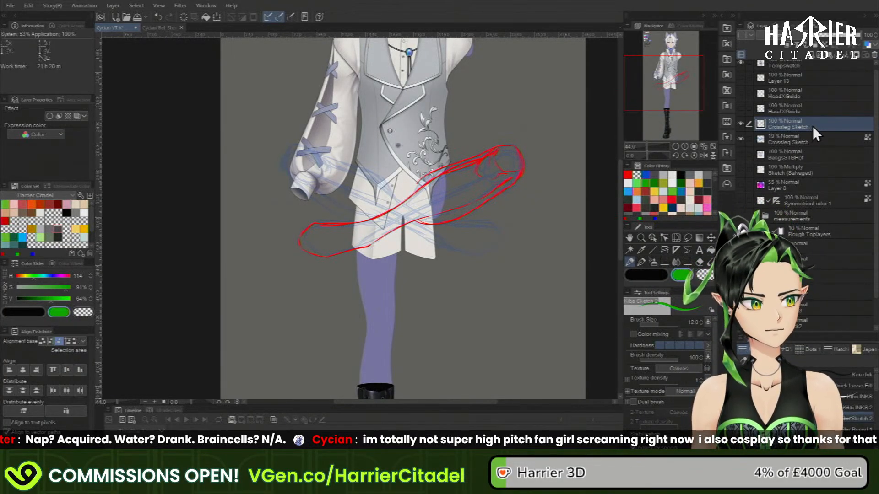
key(ctrl+v)
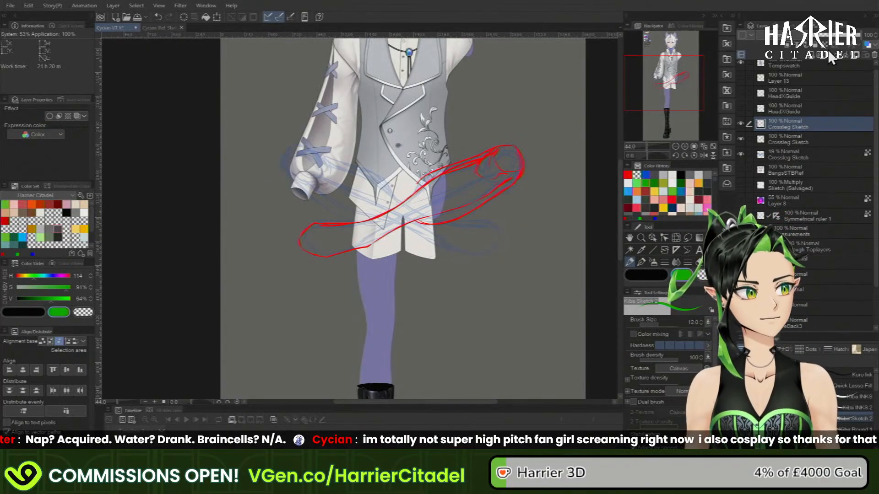
click(206, 18)
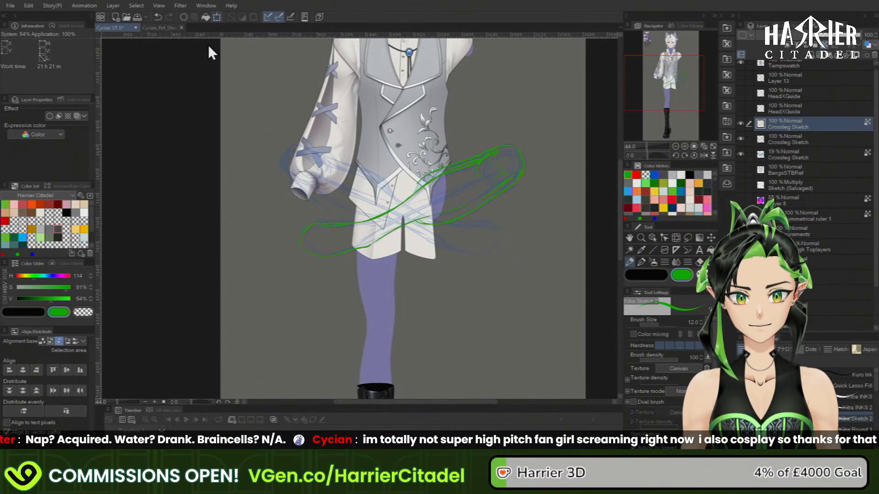
- Flip the green leg sketch horizontally, rotate it slightly counterclockwise and shift it so its knee sits over the character's lowered hand
key(ctrl+t)
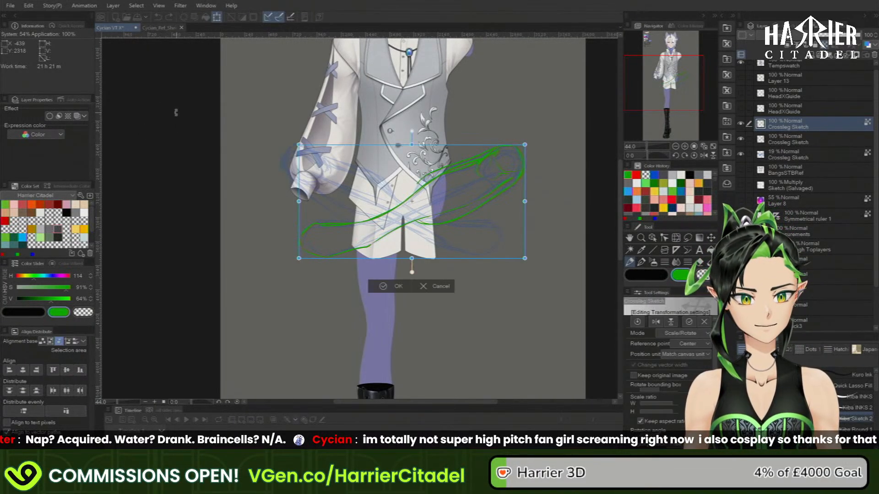
click(657, 323)
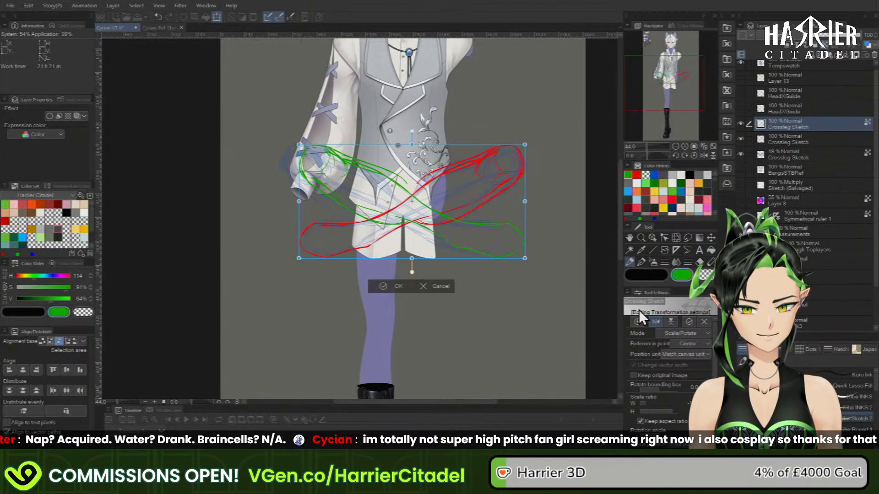
drag(534, 145, 533, 129)
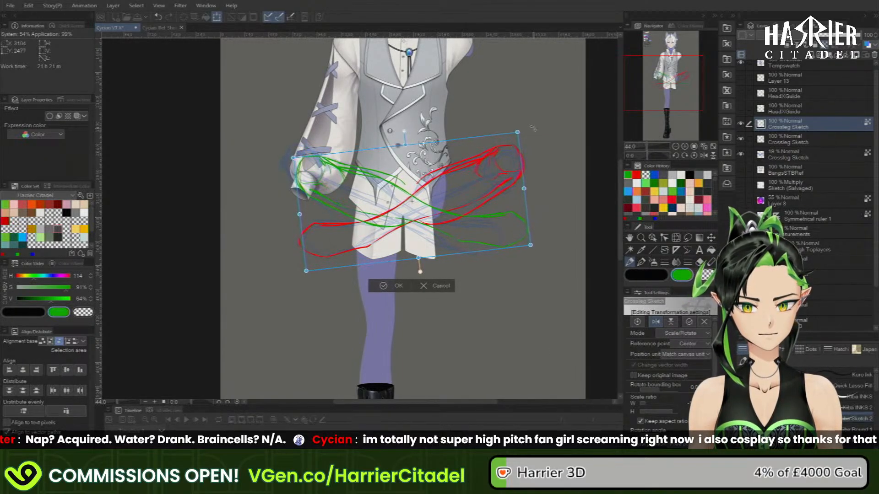
drag(469, 222, 459, 220)
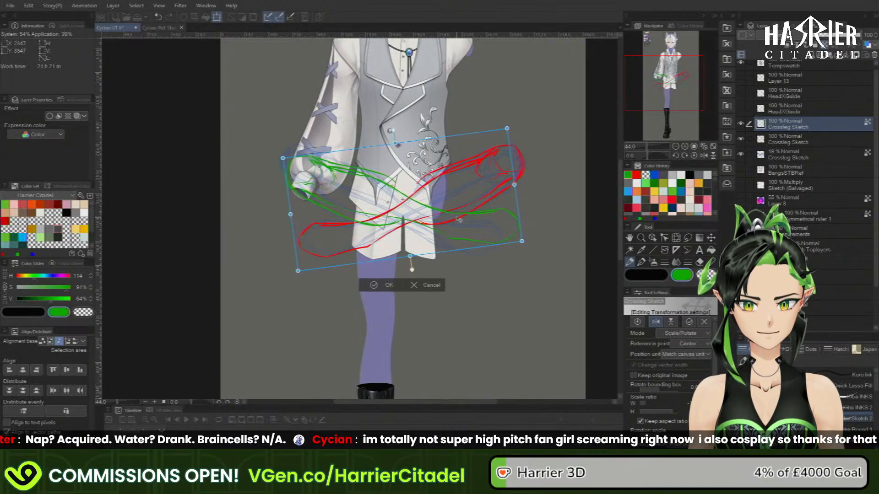
drag(542, 193, 542, 182)
drag(473, 224, 477, 223)
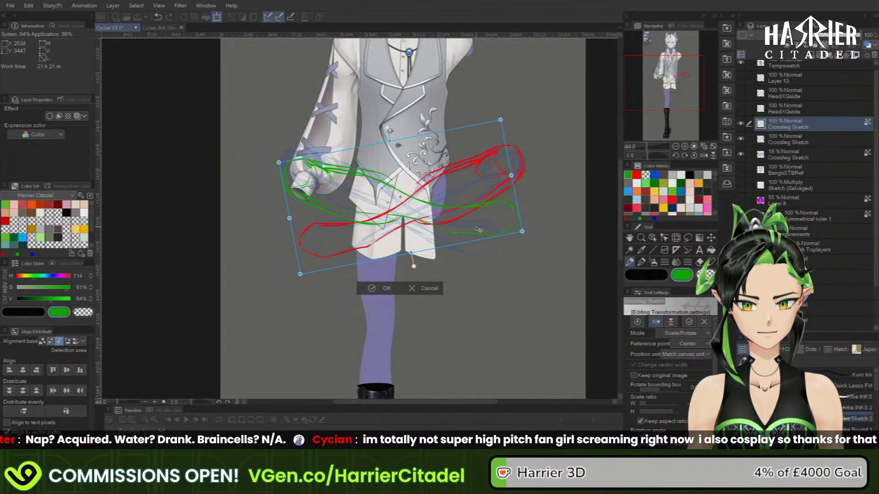
click(374, 289)
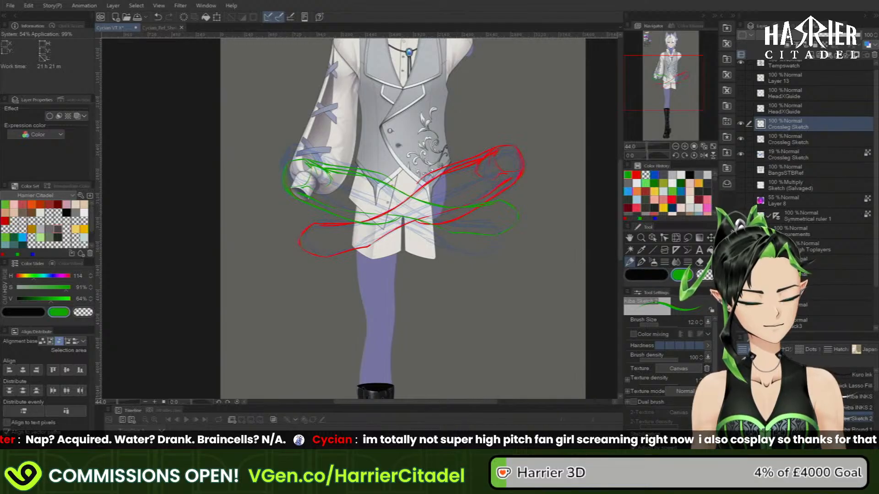
- Erase the green sketch's lower leg past the middle of the shorts using Quick Lasso Fill with transparent color
click(837, 386)
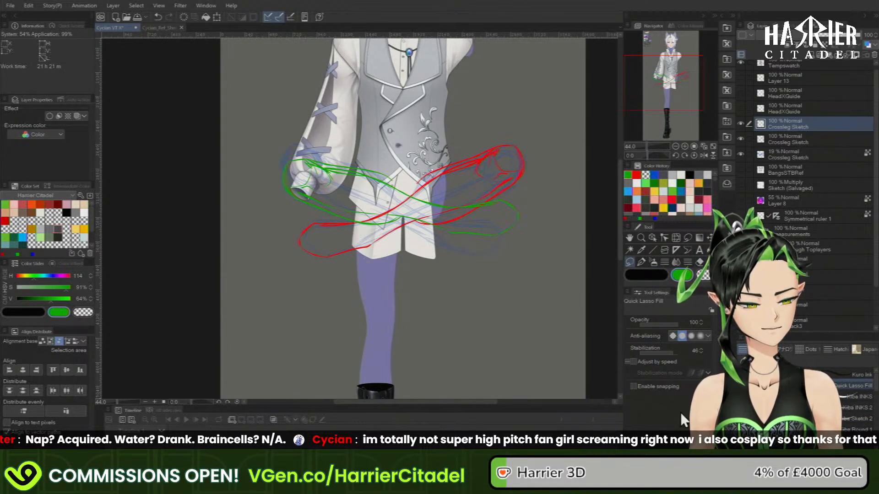
click(704, 275)
mouse_move(464, 264)
mouse_down()
mouse_move(536, 199)
mouse_move(503, 191)
mouse_move(457, 266)
mouse_up()
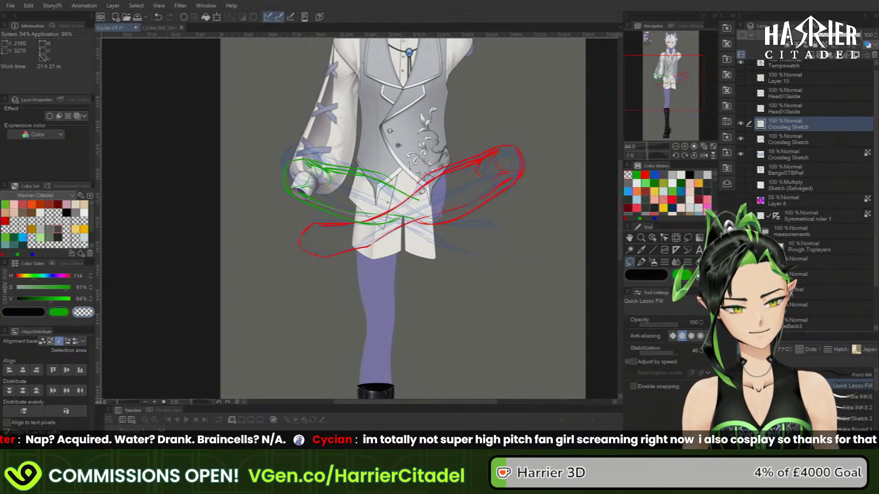
mouse_move(325, 164)
mouse_down()
mouse_move(332, 181)
mouse_move(312, 195)
mouse_up()
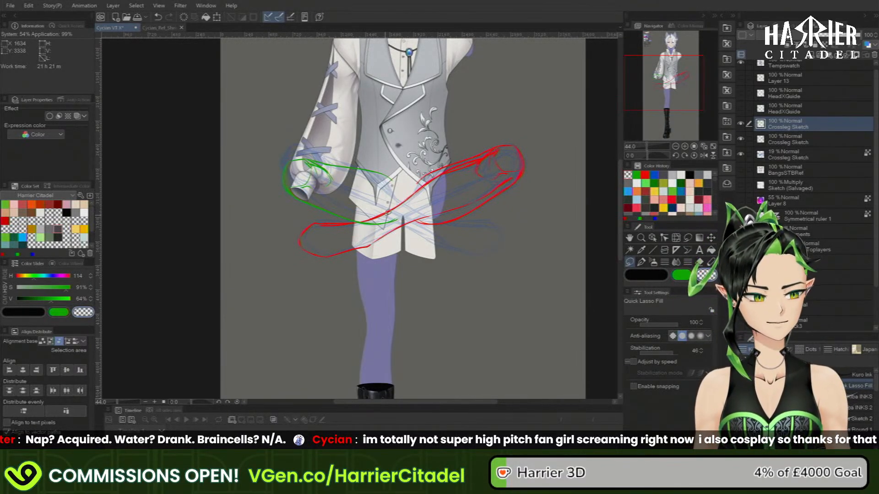
- Shift the 19% opacity blue Crossleg Sketch slightly downward and rotate it a little counterclockwise
click(806, 154)
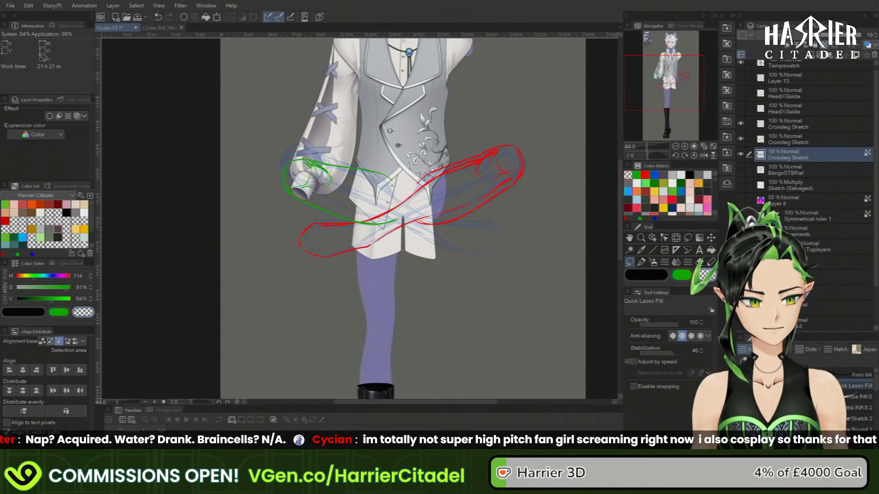
click(678, 239)
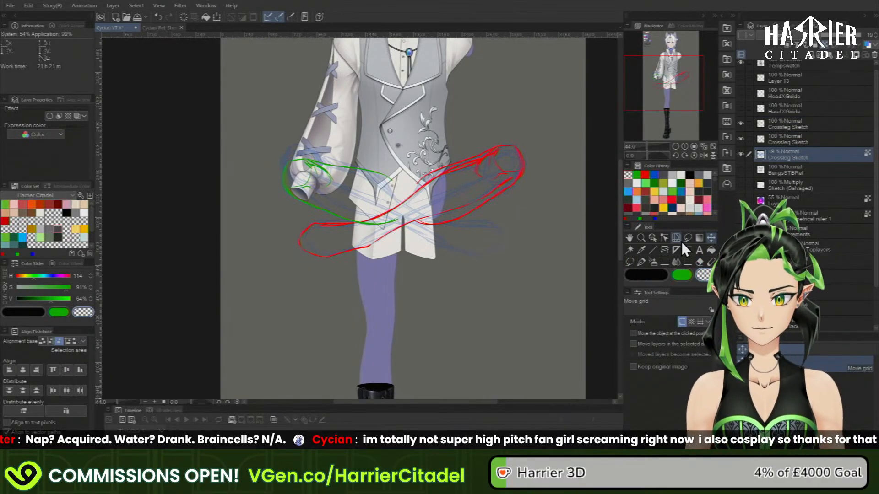
click(217, 17)
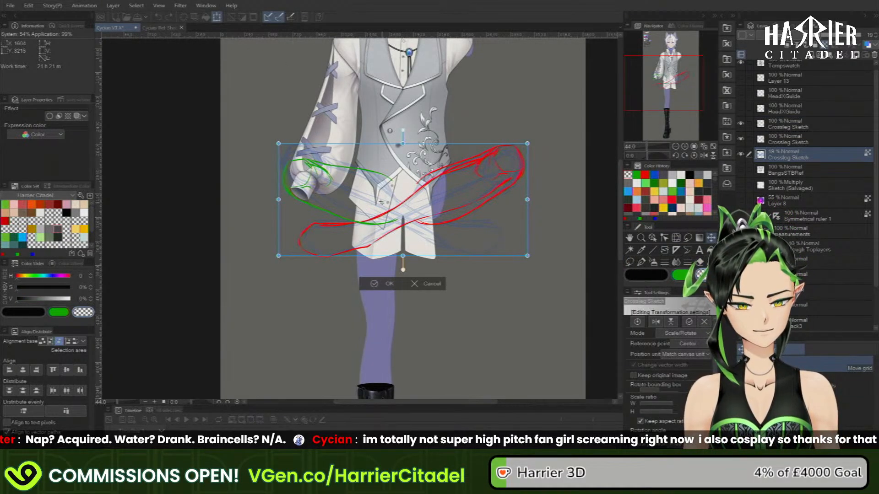
drag(491, 122, 529, 144)
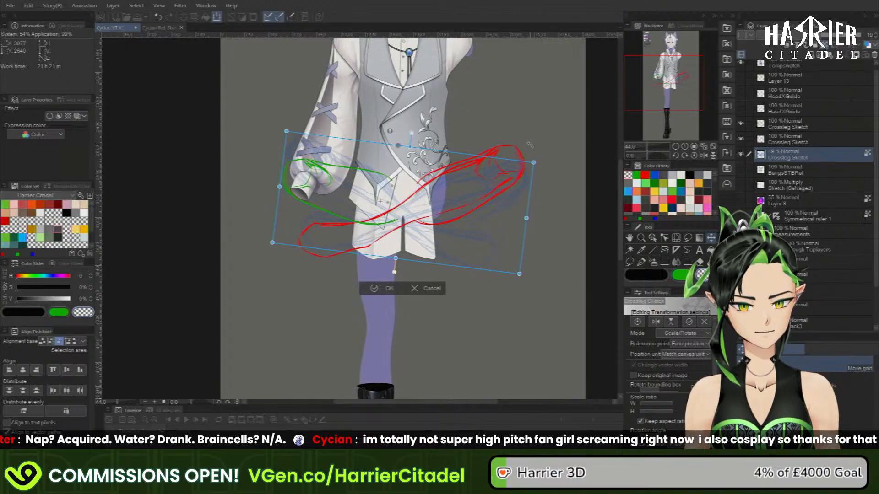
key(ctrl+z)
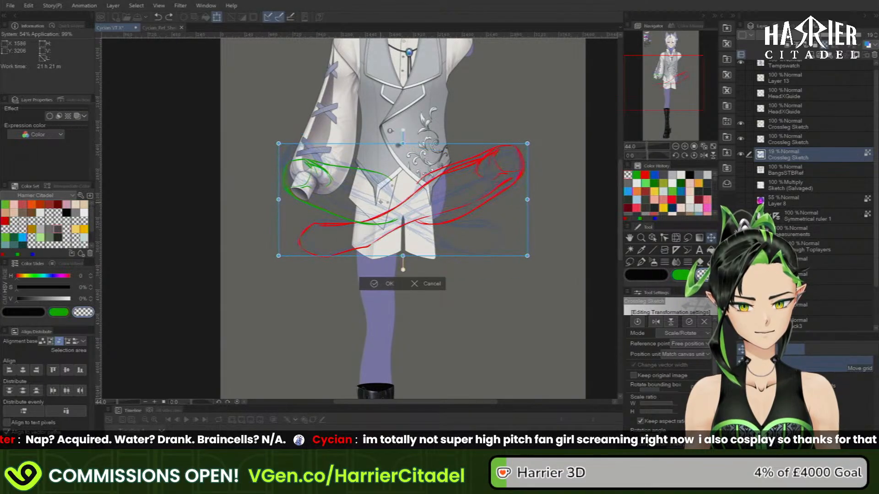
drag(461, 153, 463, 166)
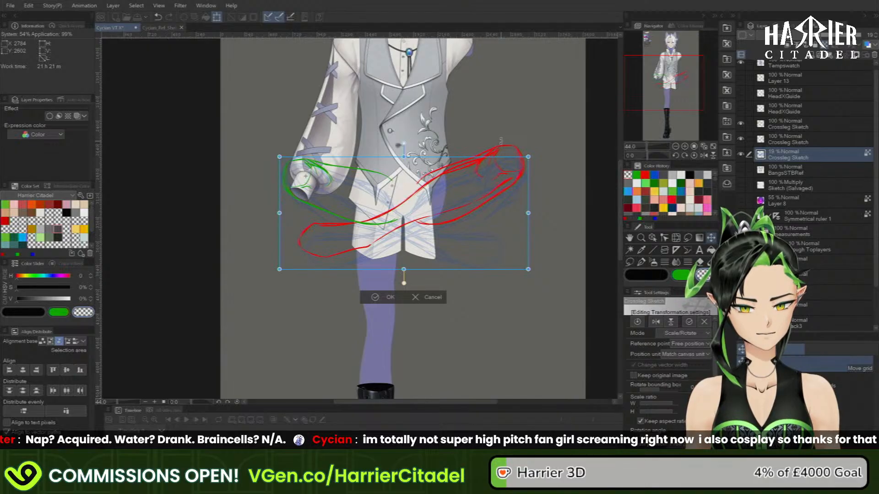
drag(532, 143, 538, 151)
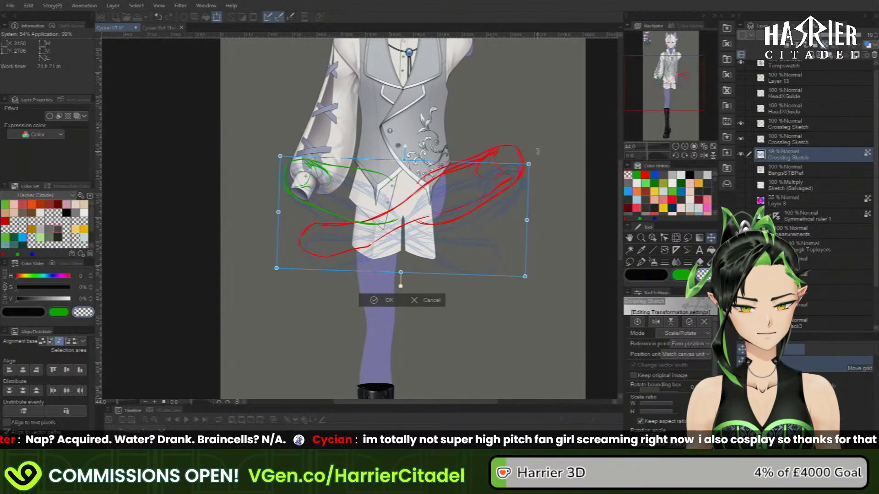
drag(551, 191, 557, 168)
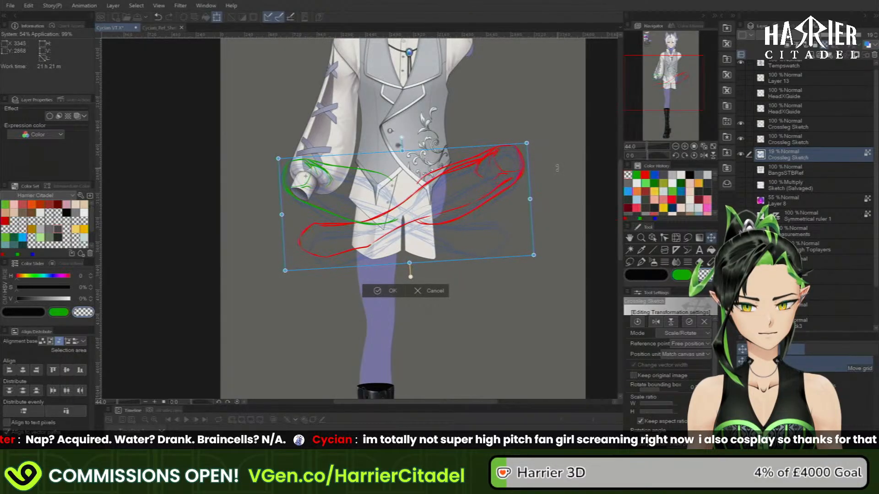
click(382, 290)
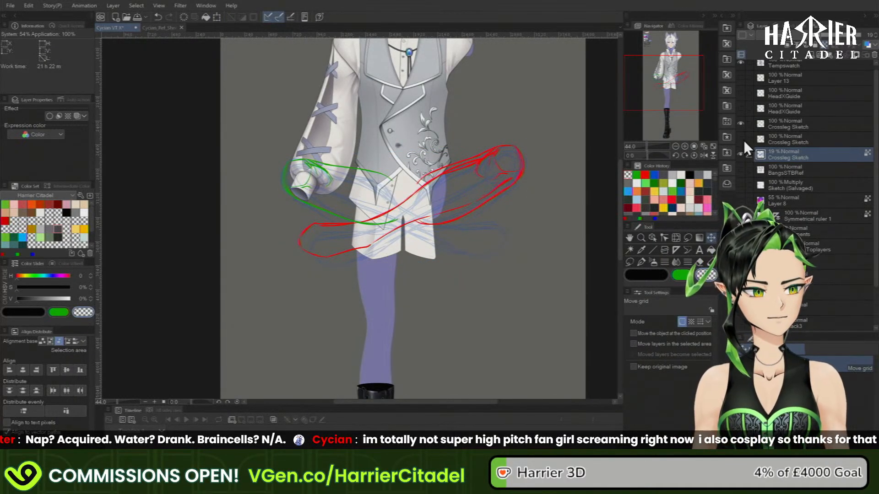
- With the red sketch hidden, redraw the green leg with the Mapping pen, extending both contours across the shorts to a rounded end
click(741, 139)
click(803, 126)
click(630, 262)
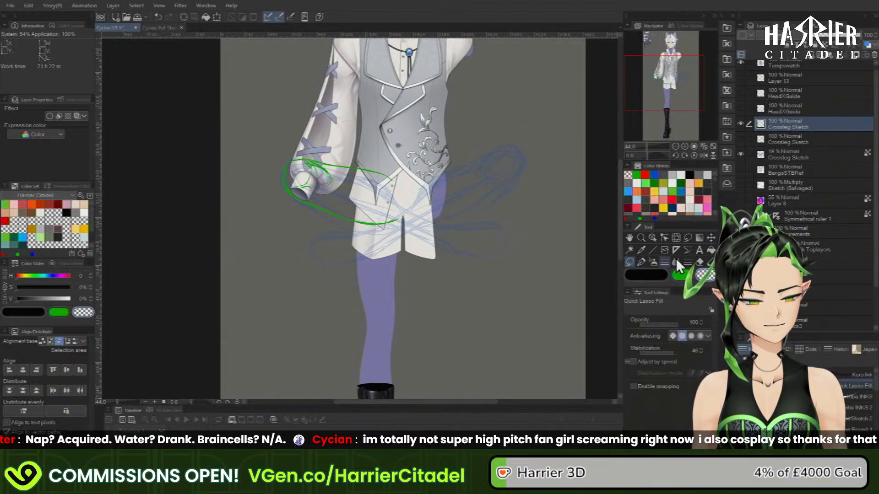
click(797, 452)
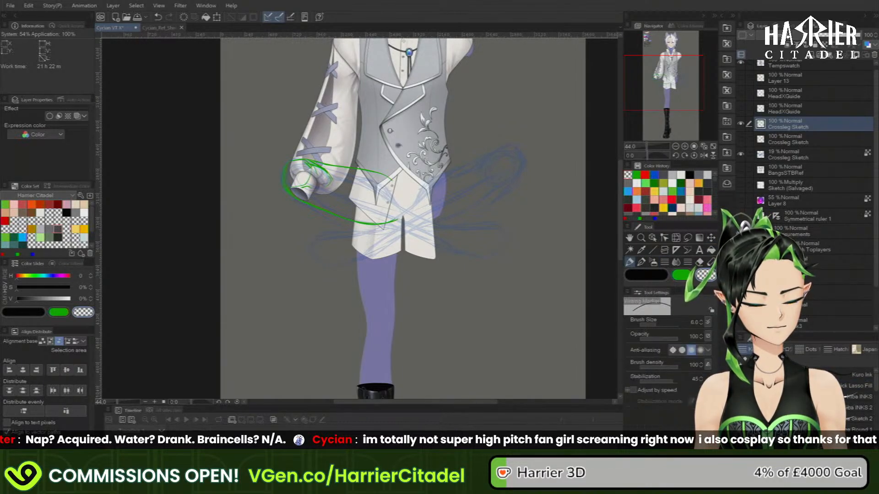
click(681, 275)
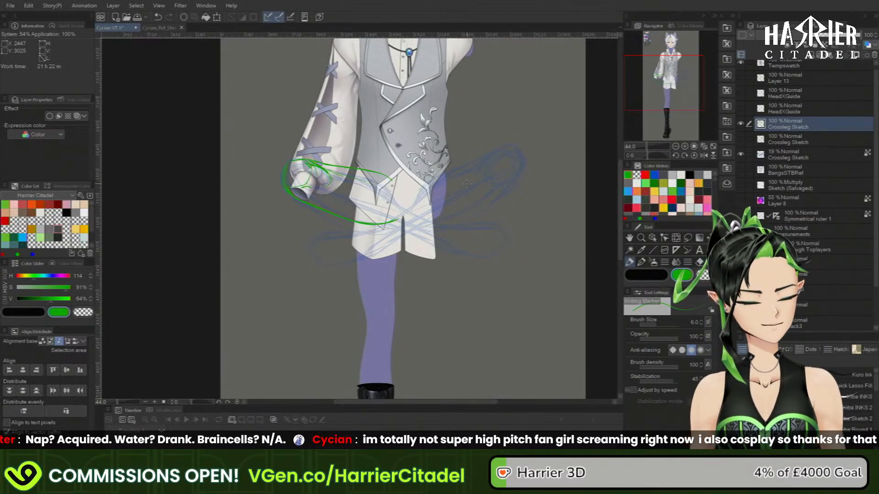
click(640, 260)
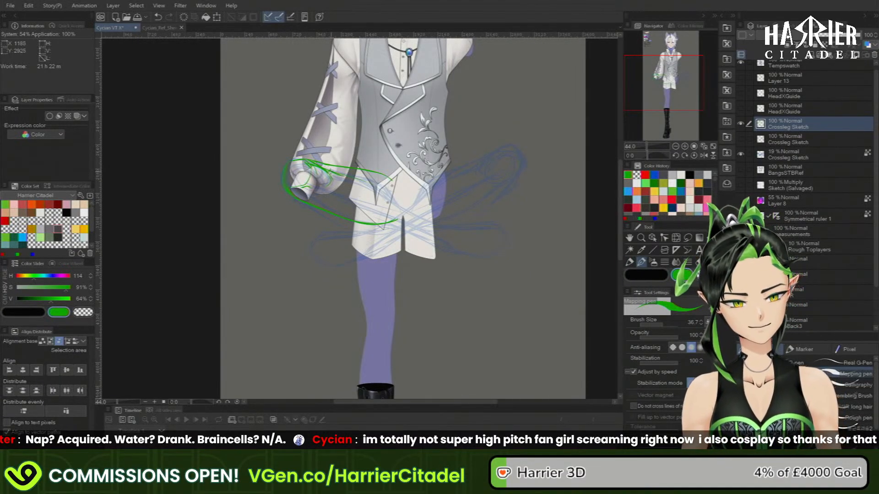
drag(416, 215, 457, 226)
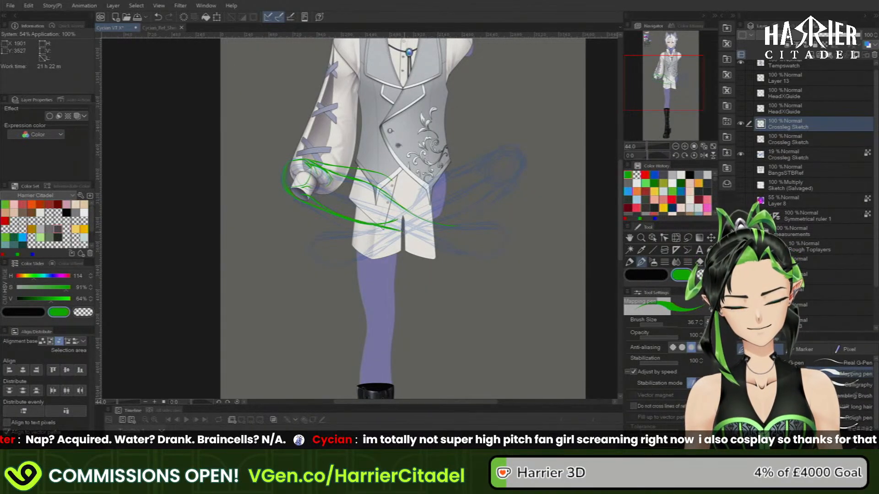
drag(341, 215, 396, 222)
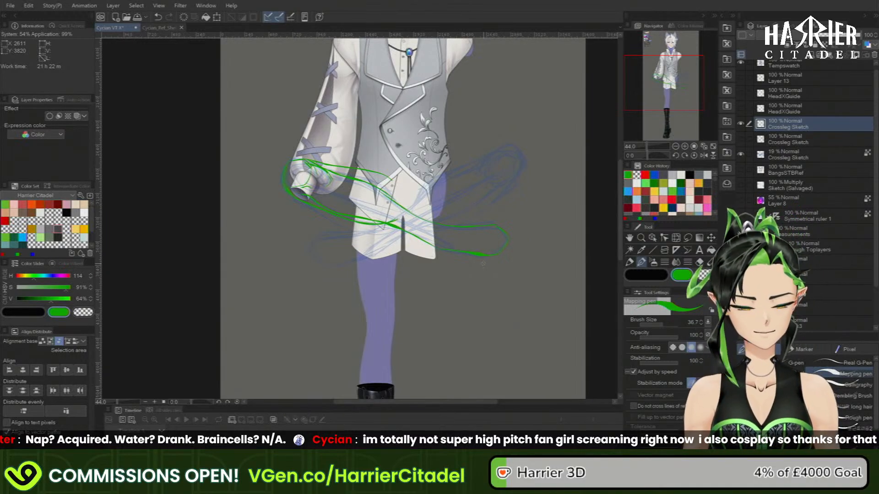
- Show the red leg sketch again and hide the standing leg, torso, outfit and boot artwork
click(741, 138)
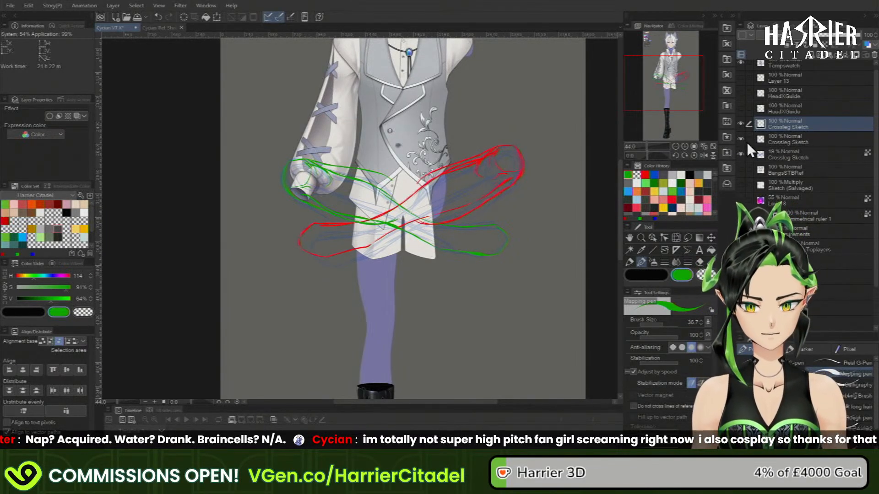
click(713, 146)
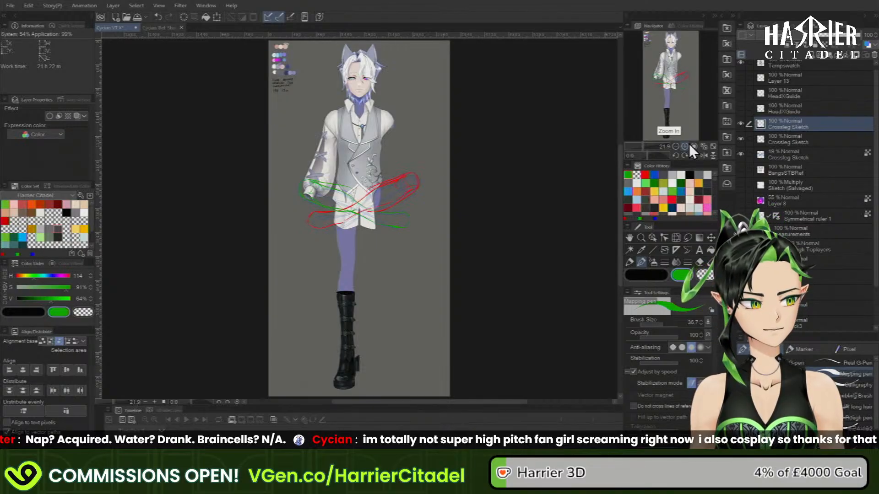
click(741, 292)
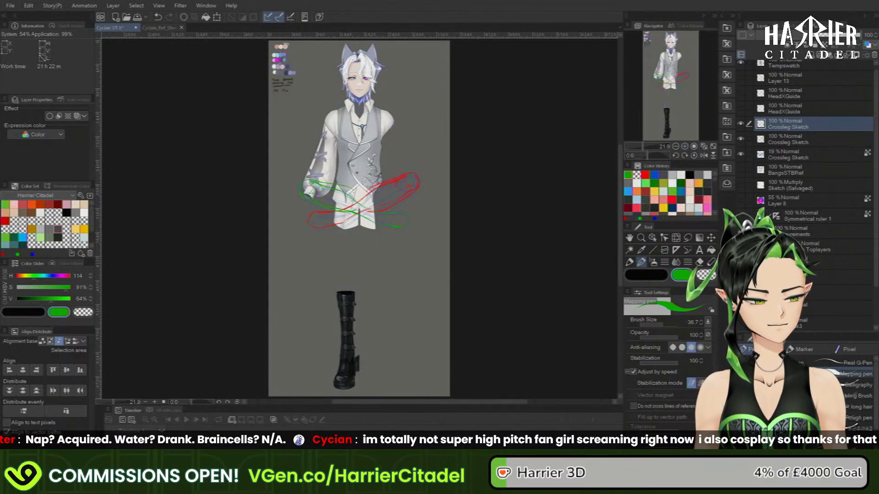
click(741, 277)
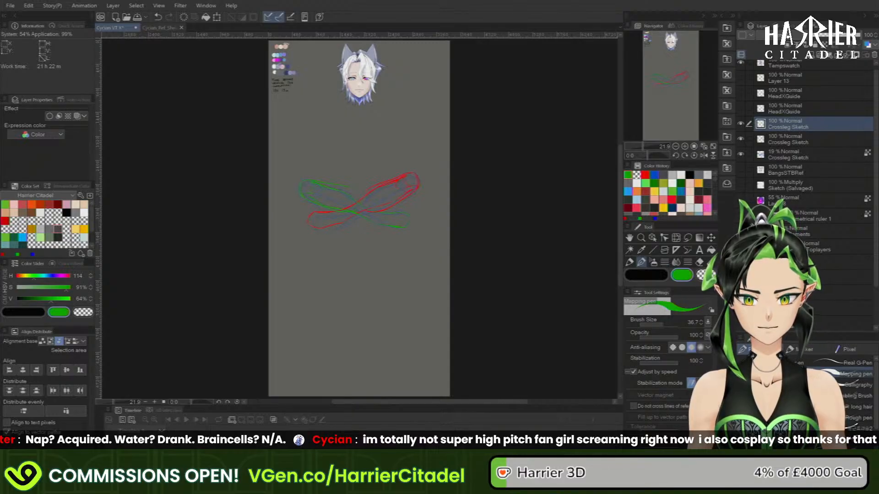
- Delete the 19% opacity blue Crossleg Sketch layer and make the green Crossleg Sketch layer active
click(811, 157)
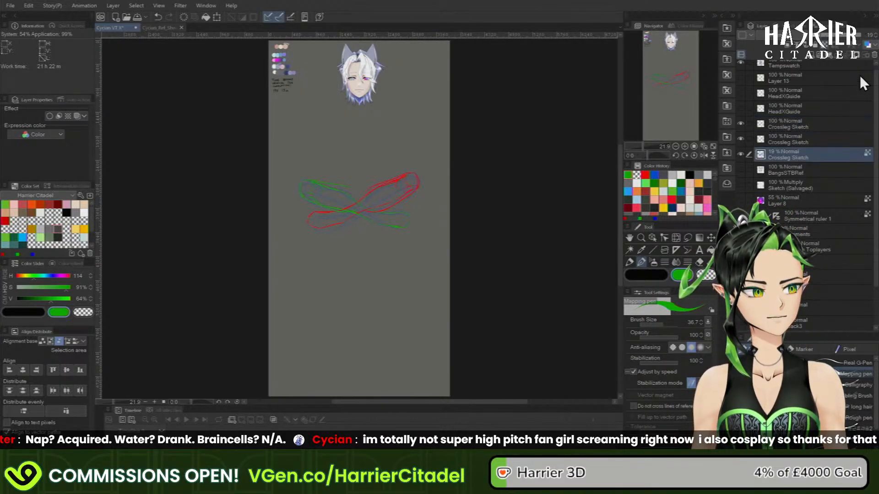
click(873, 55)
click(824, 124)
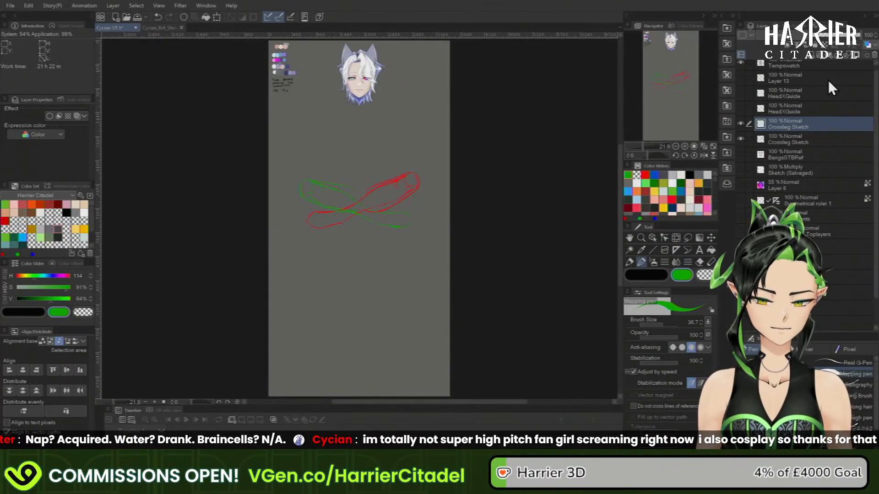
- Merge the green and red Crossleg Sketch layers into one layer and hide it
click(850, 53)
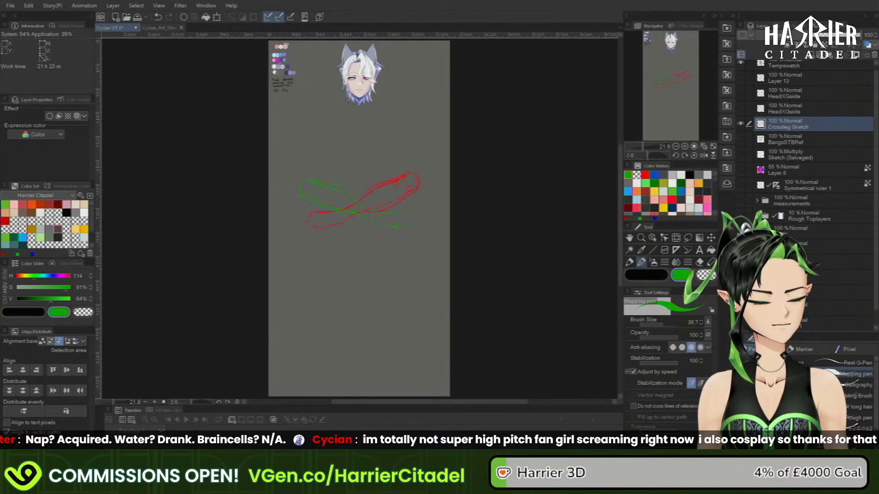
key(alt+Tab)
key(alt+Tab)
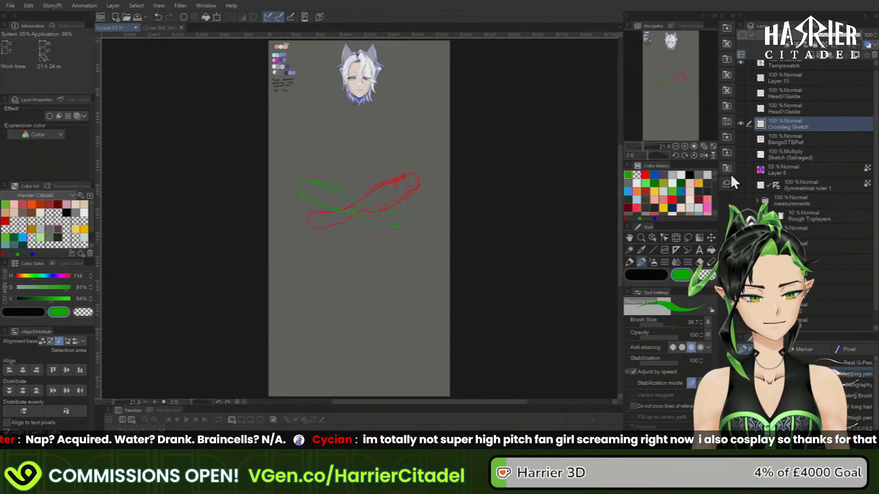
click(740, 123)
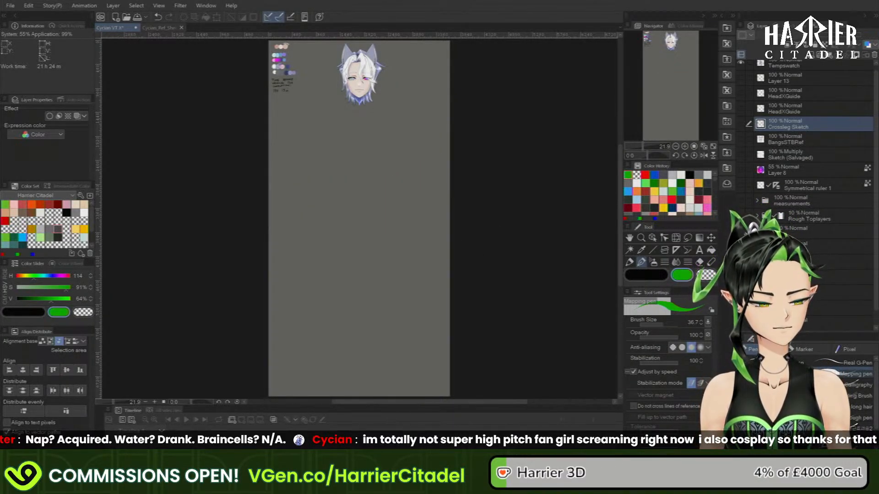
- Show the flat purple base body, checking it briefly with the outfit artwork on and leaving the outfit hidden
click(741, 262)
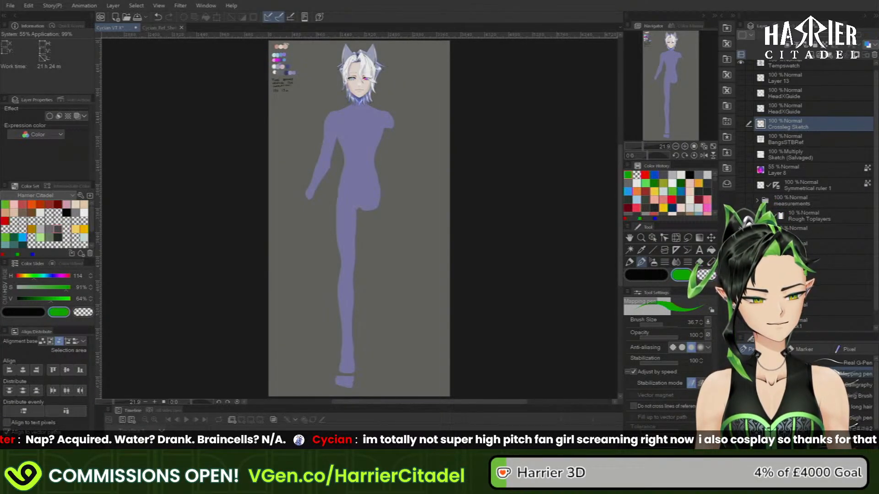
click(740, 247)
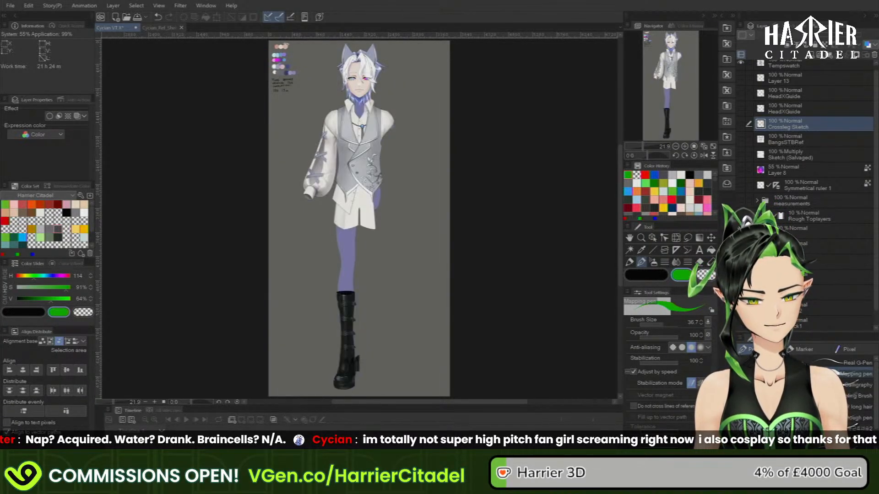
click(740, 246)
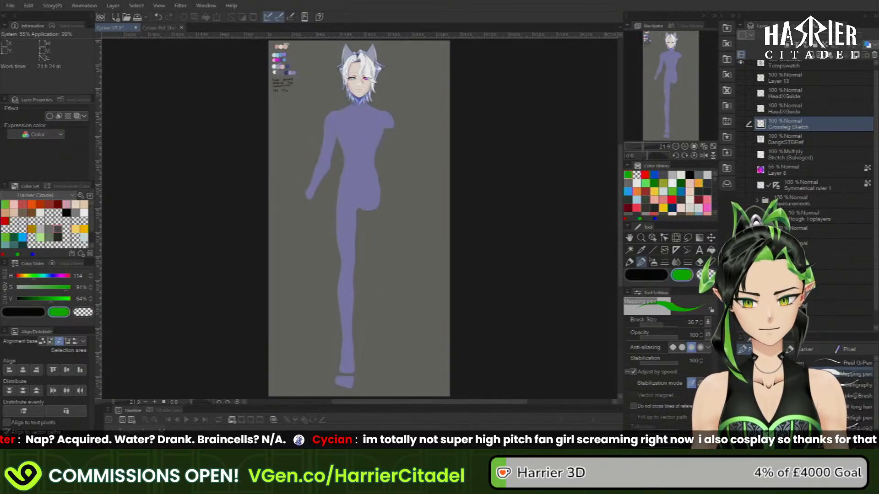
- Add a new raster layer above Crossleg Sketch and name it Hand On Hip Sketch
click(811, 55)
double_click(785, 127)
text(A)
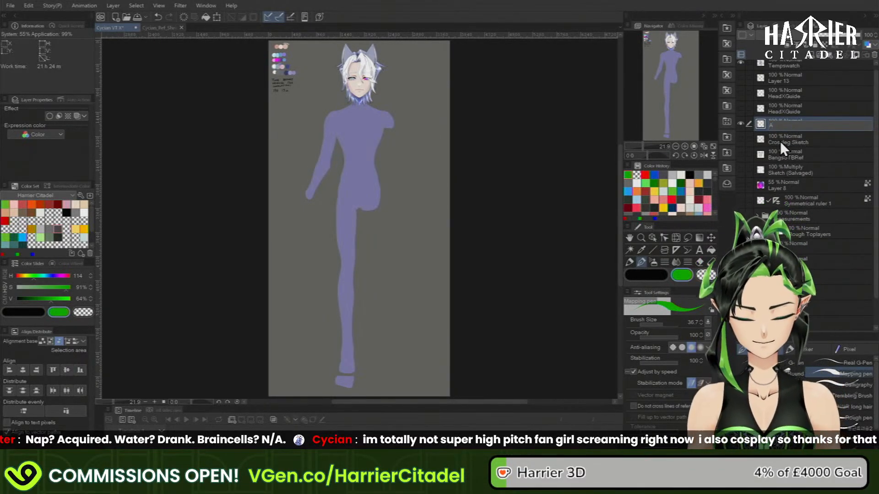
key(BackSpace)
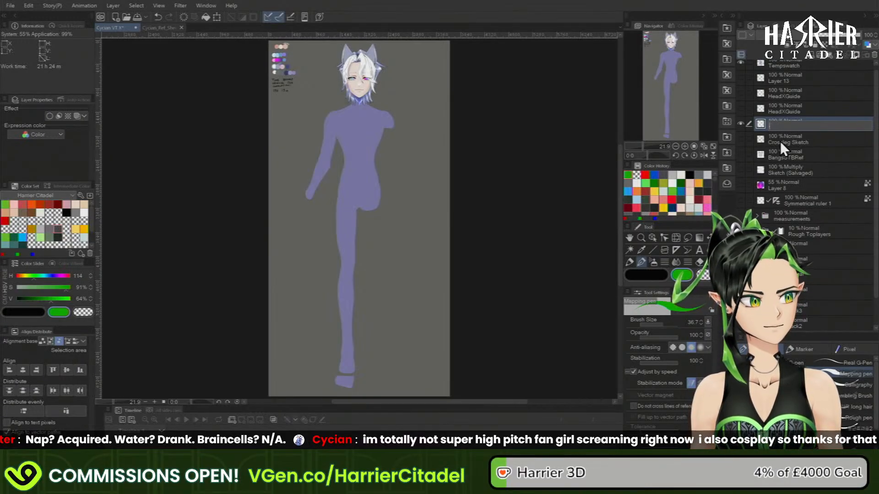
text(Hand On H)
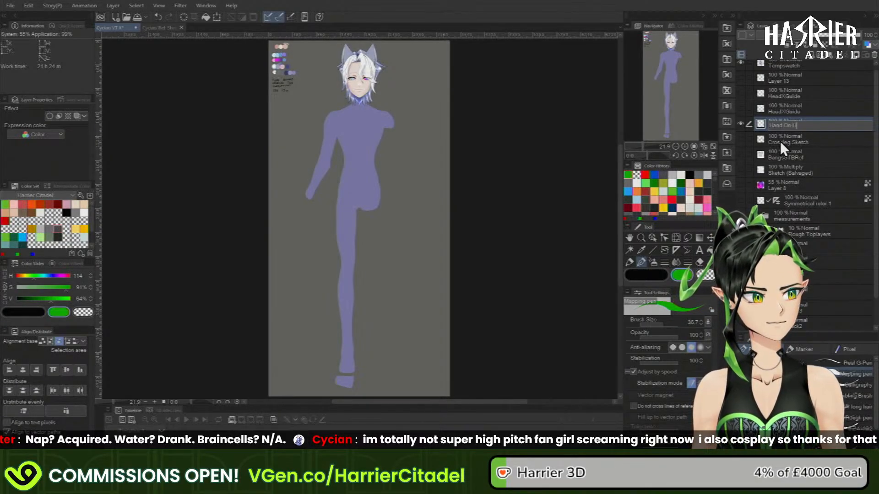
text(ip Ske)
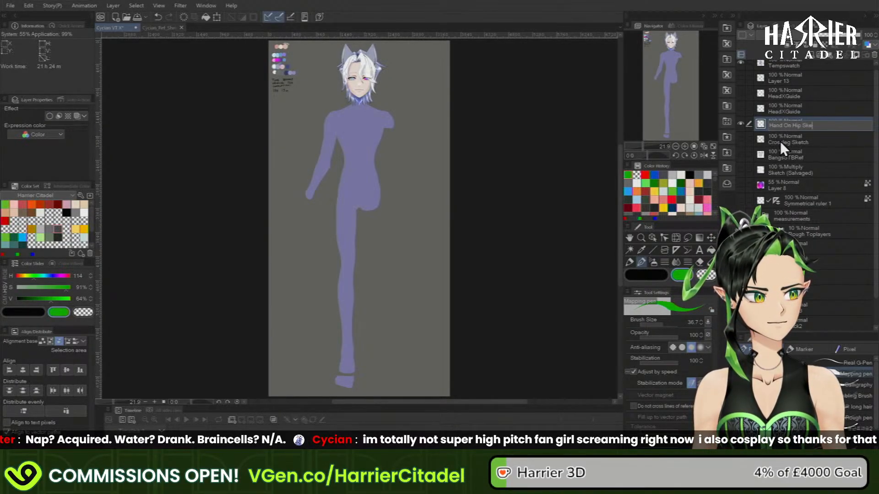
text(tch)
key(Return)
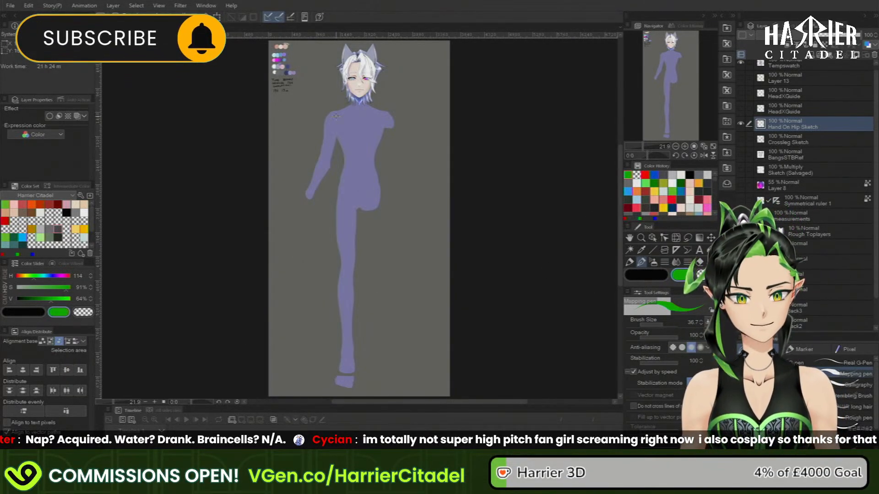
- Sketch a green bent arm over the body's lowered arm, with a round shoulder, upper arm, elbow and forearm reaching the hip
mouse_move(338, 114)
mouse_down()
mouse_move(322, 153)
mouse_move(337, 182)
mouse_up()
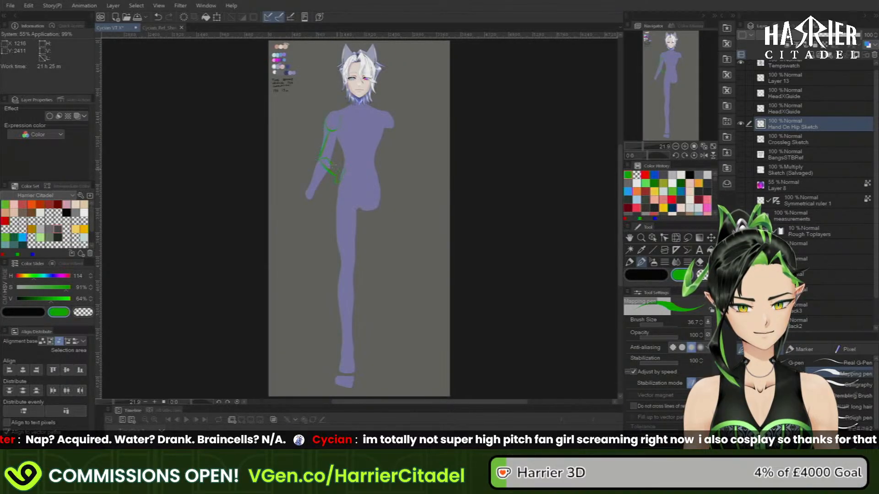
key(ctrl+z)
mouse_move(337, 171)
mouse_down()
mouse_move(343, 178)
mouse_move(330, 161)
mouse_up()
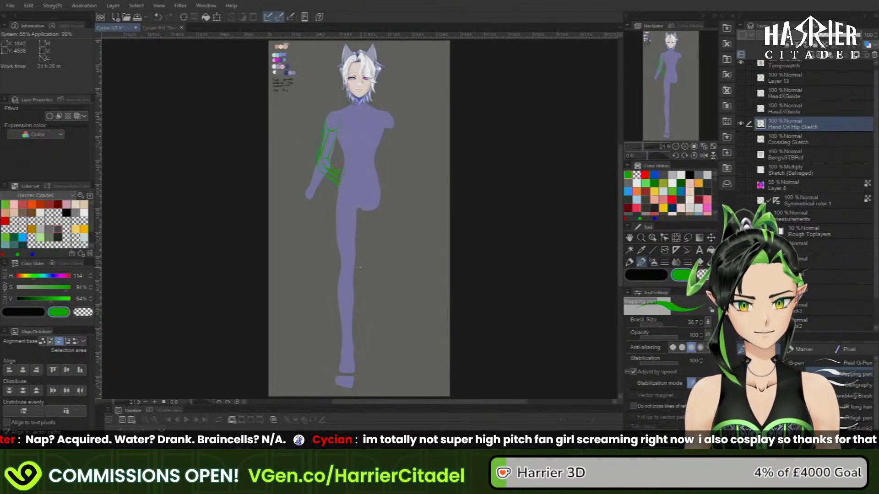
- Erase the rough lines above the elbow with transparent color and redraw the inner upper arm contour in green
scroll(324, 121, up, 5)
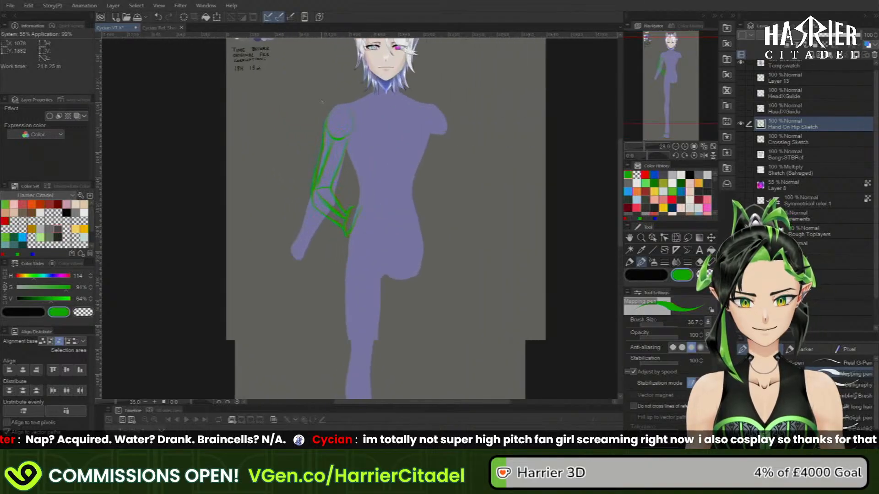
scroll(322, 103, up, 2)
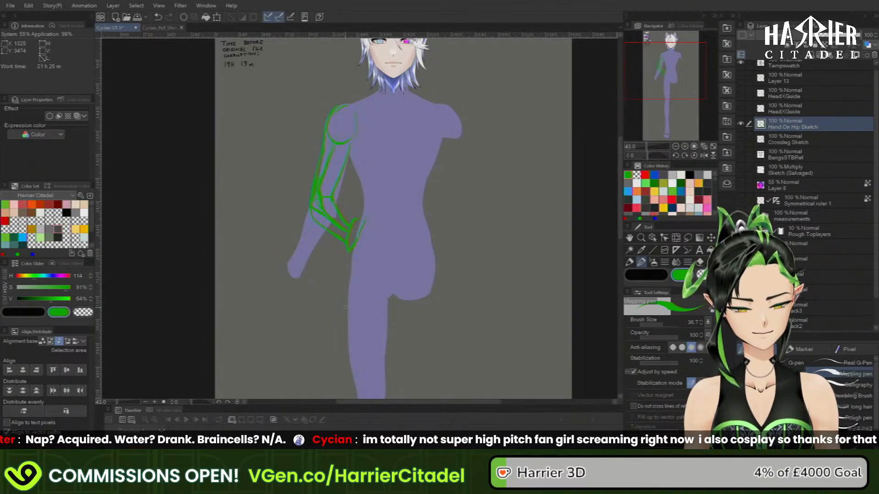
key(c)
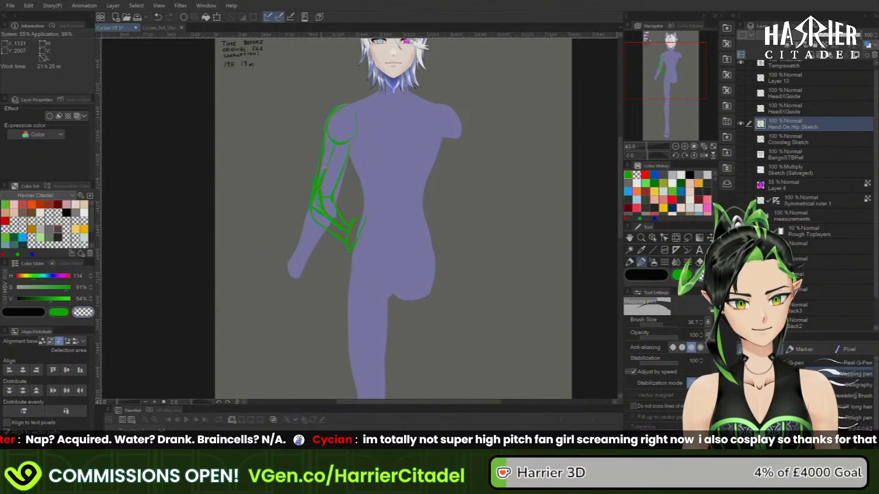
drag(322, 187, 318, 192)
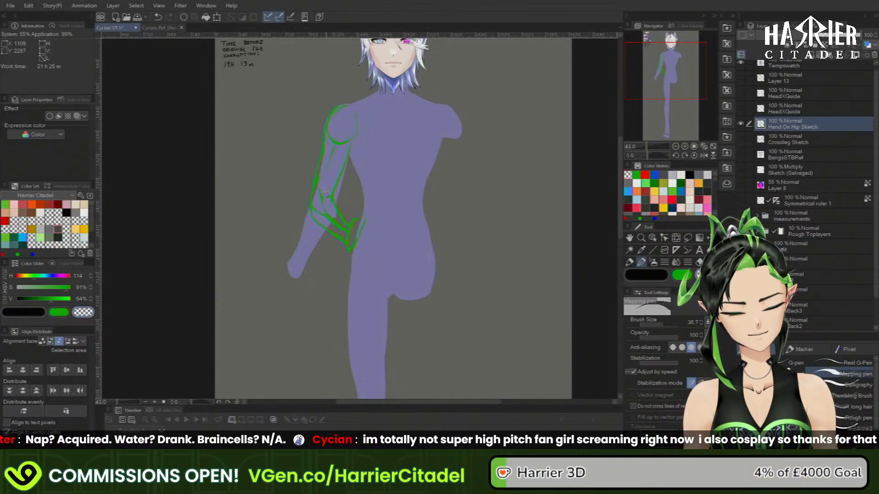
key(c)
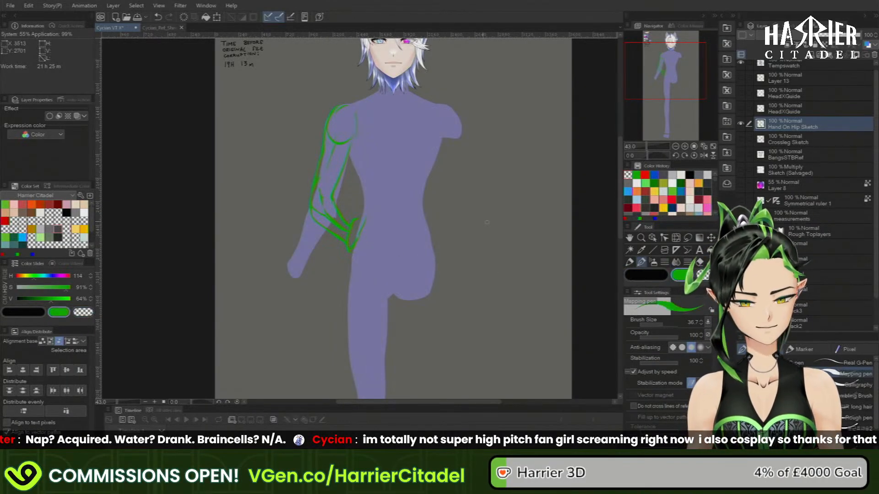
drag(347, 157, 338, 184)
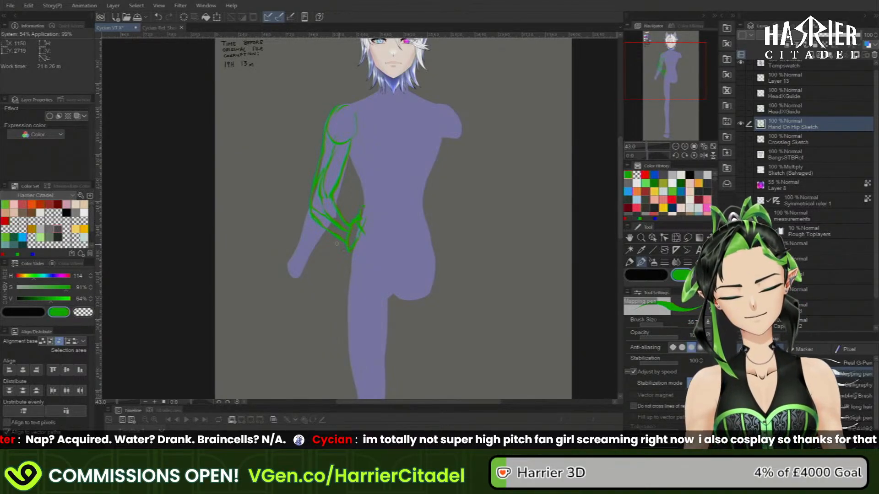
- Clean up the elbow of the green arm sketch, redrawing its corner and erasing stray lines along the forearm
key(c)
drag(308, 214, 311, 217)
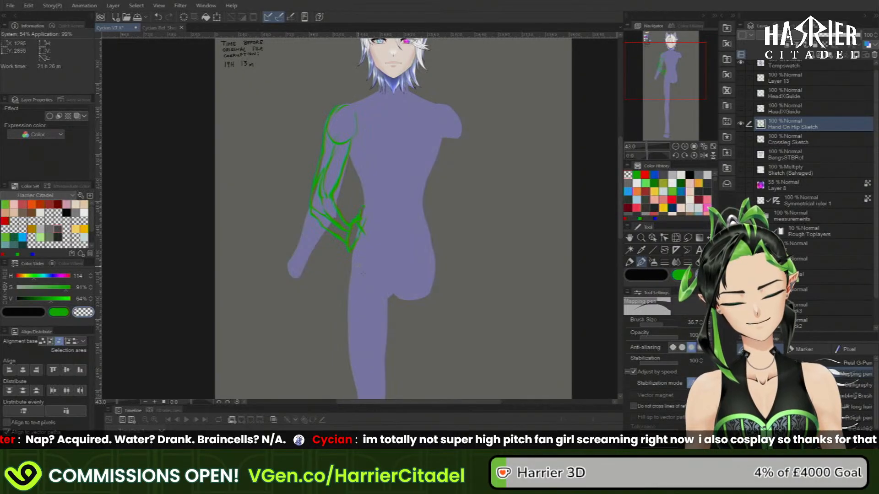
key(c)
drag(315, 210, 321, 218)
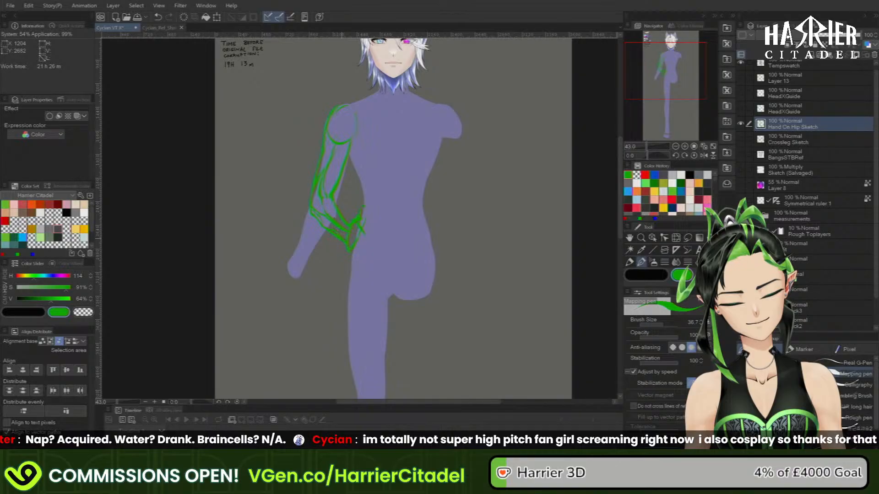
key(c)
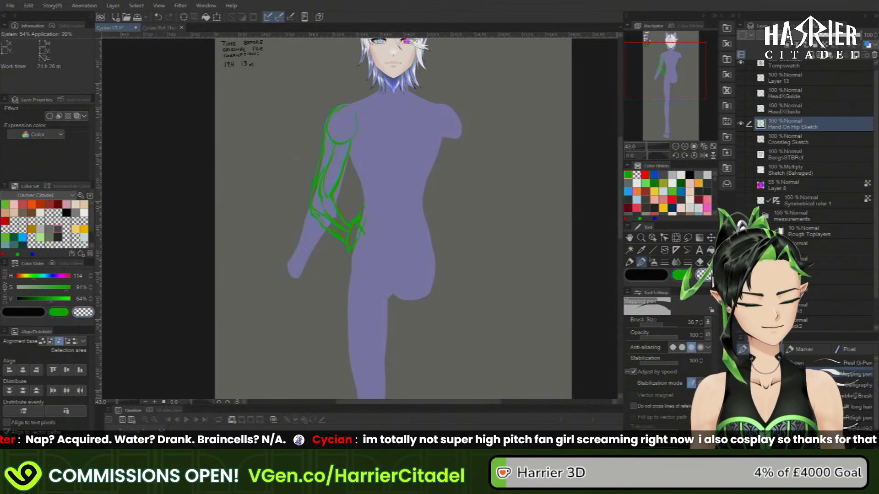
drag(330, 227, 329, 222)
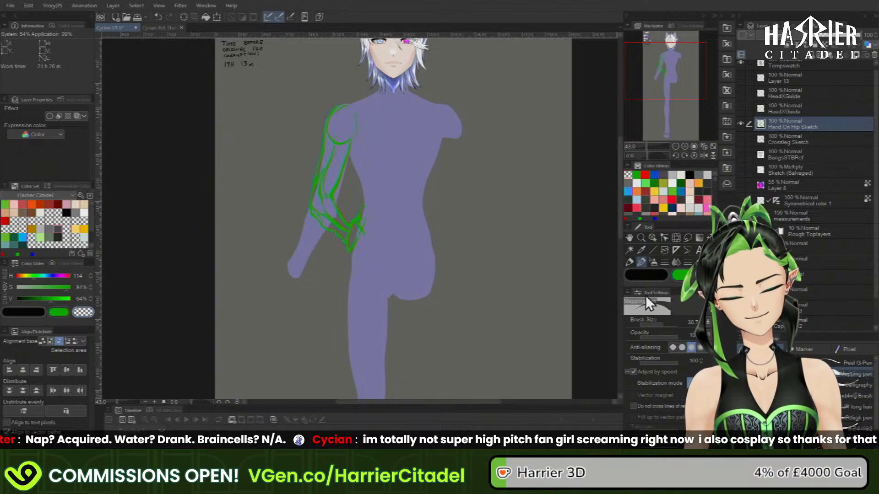
- Redraw the wrist and block in an angular green hand resting on the hip, erasing the overlapping construction lines
key(c)
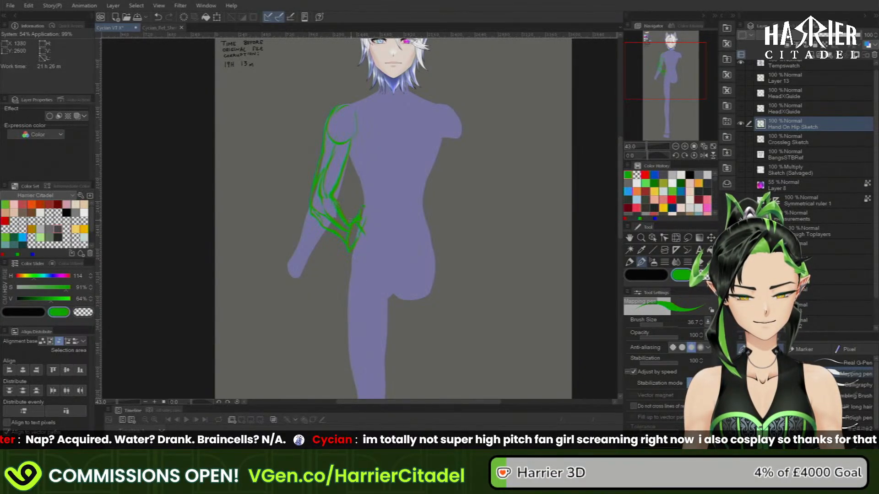
key(c)
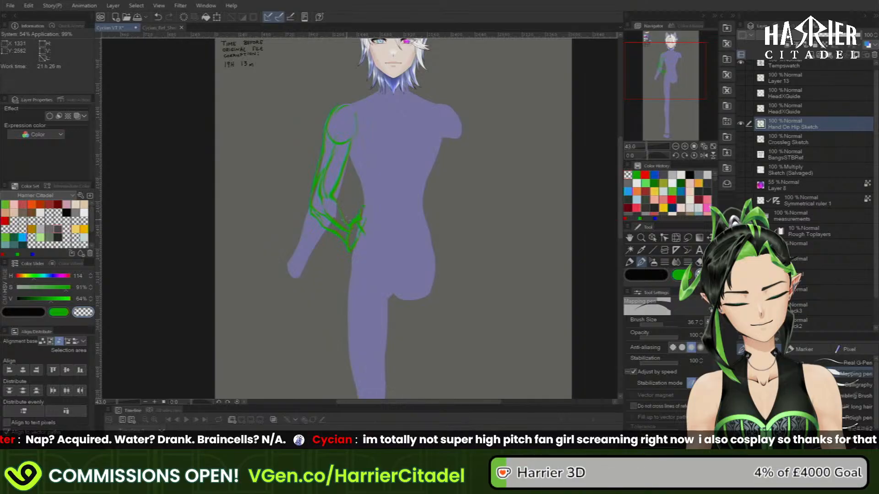
key(c)
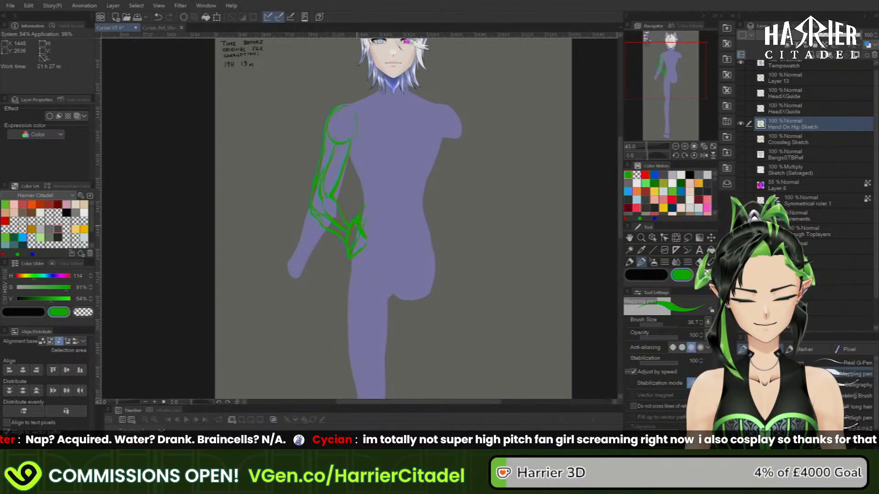
click(642, 263)
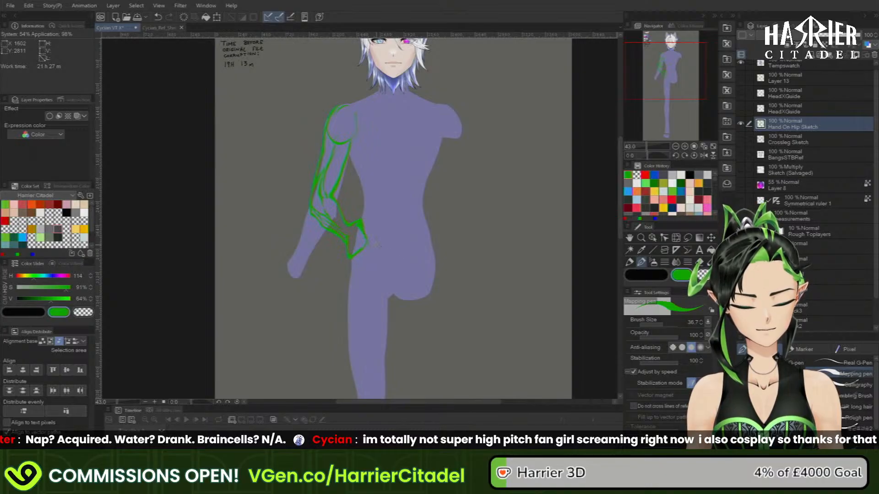
key(c)
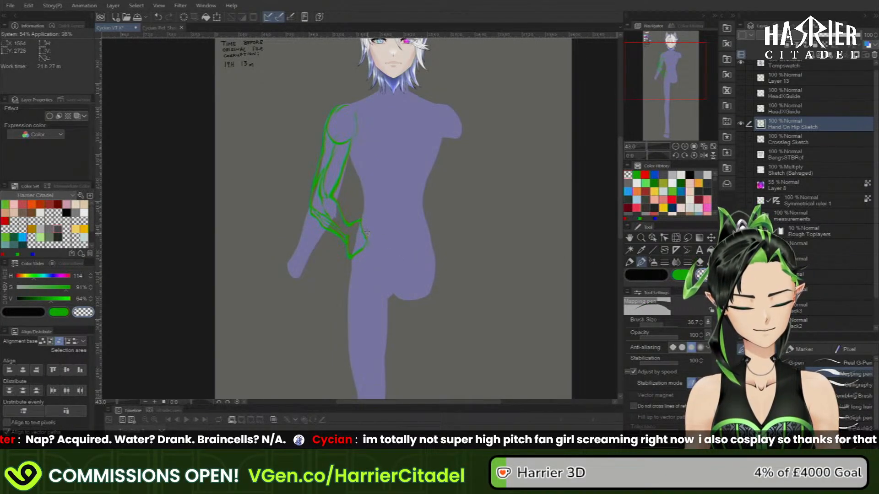
- Draw the thumb pointing across the waist, shorten its tip, add lines inside the hand and switch to the Lasso tool
click(675, 274)
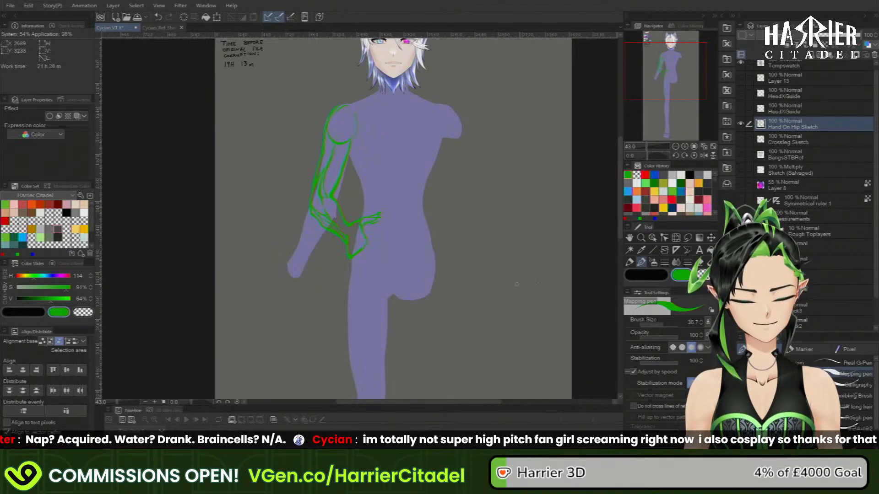
click(704, 275)
drag(381, 218, 369, 225)
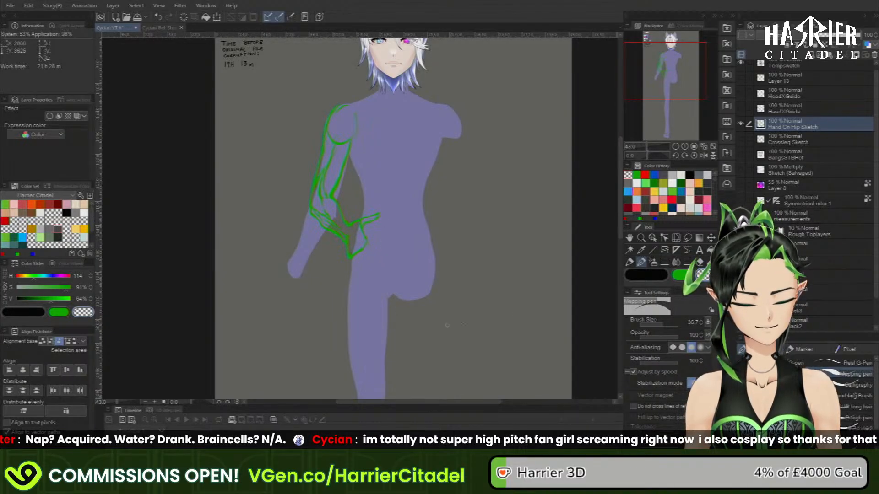
click(676, 276)
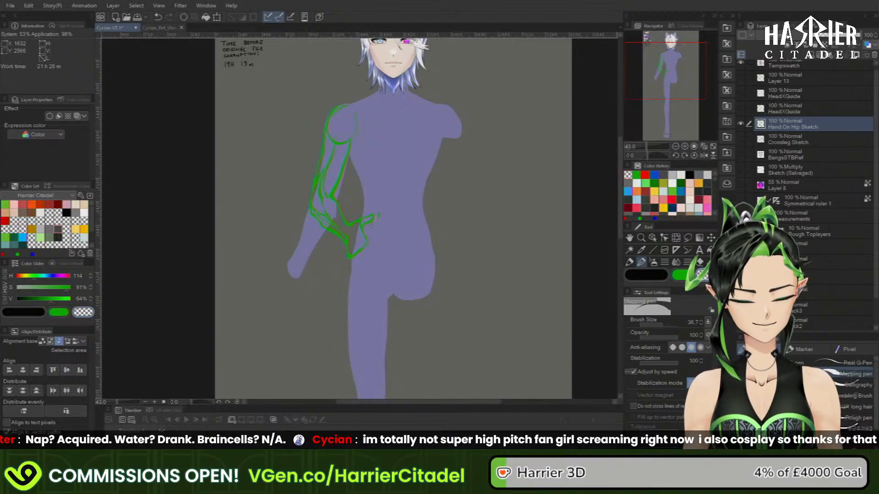
drag(376, 213, 379, 217)
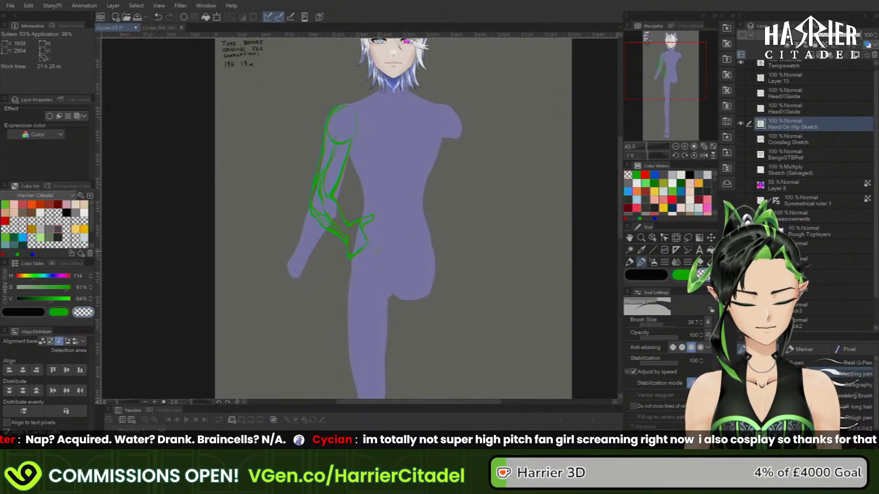
key(c)
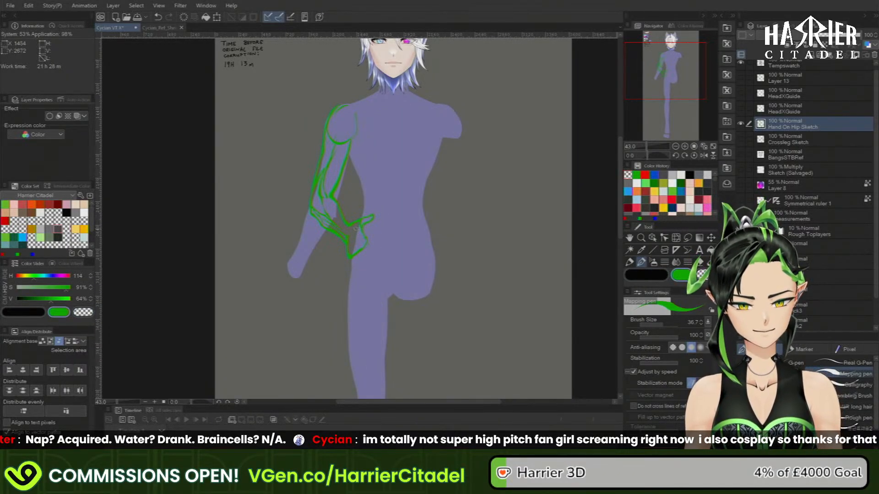
drag(373, 215, 365, 225)
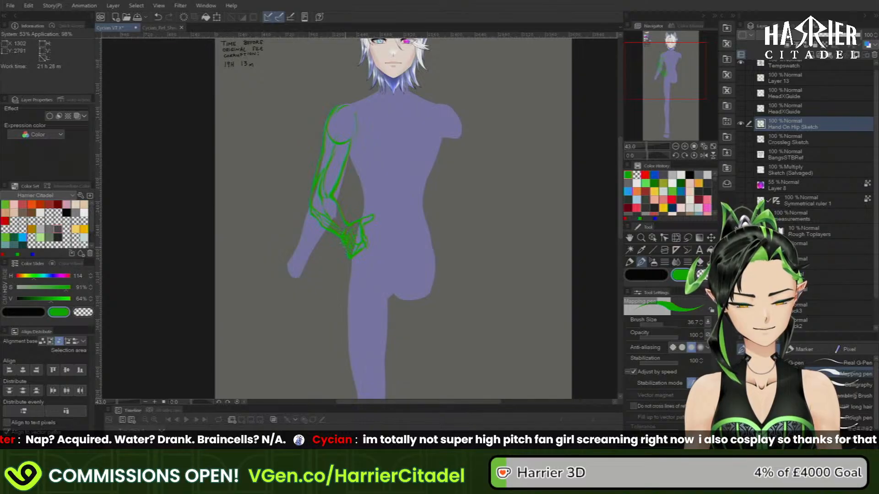
key(m)
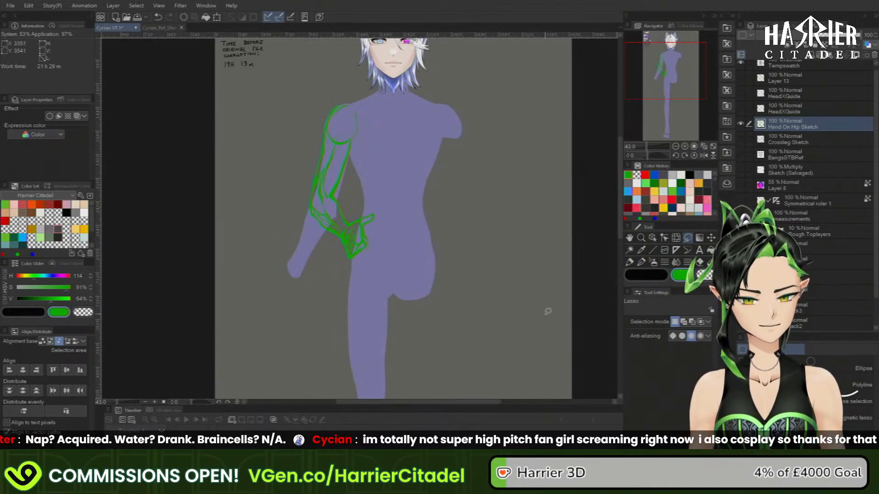
- Separate the upper arm of the hand-on-hip sketch onto its own layer, deselect, and hide that layer
mouse_move(338, 192)
mouse_down()
mouse_move(304, 183)
mouse_move(297, 137)
mouse_move(347, 93)
mouse_move(376, 138)
mouse_up()
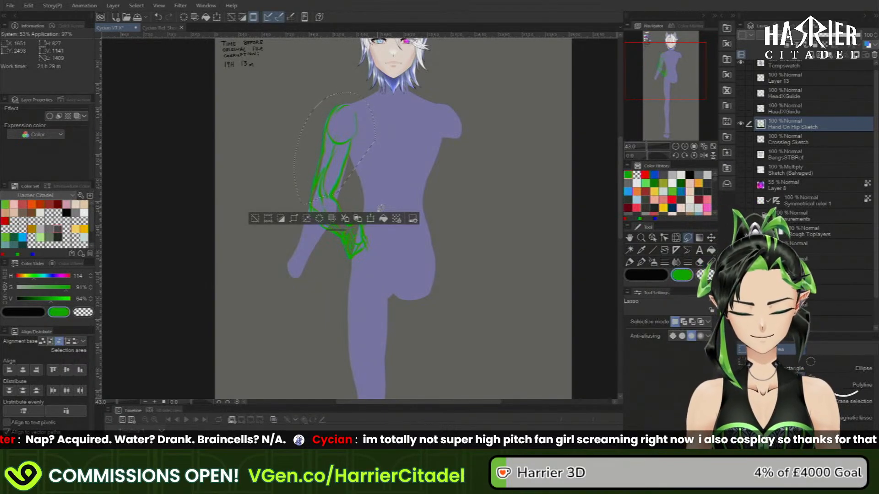
key(Delete)
key(ctrl+v)
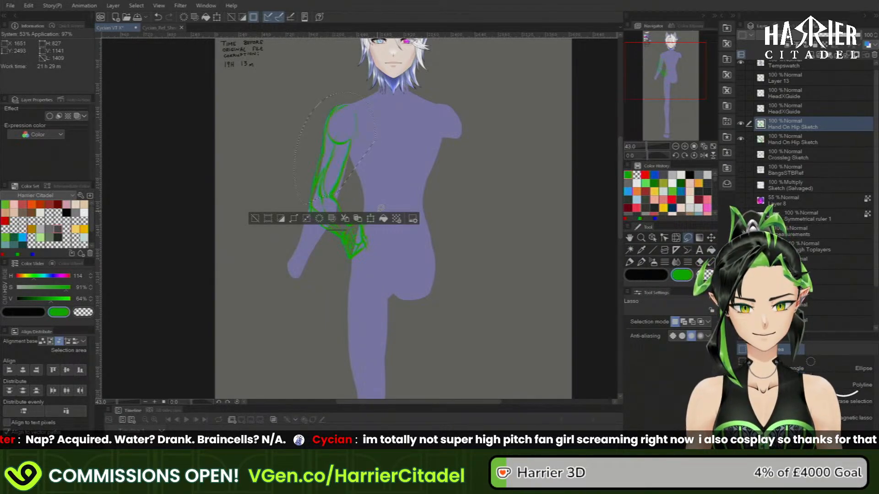
click(262, 219)
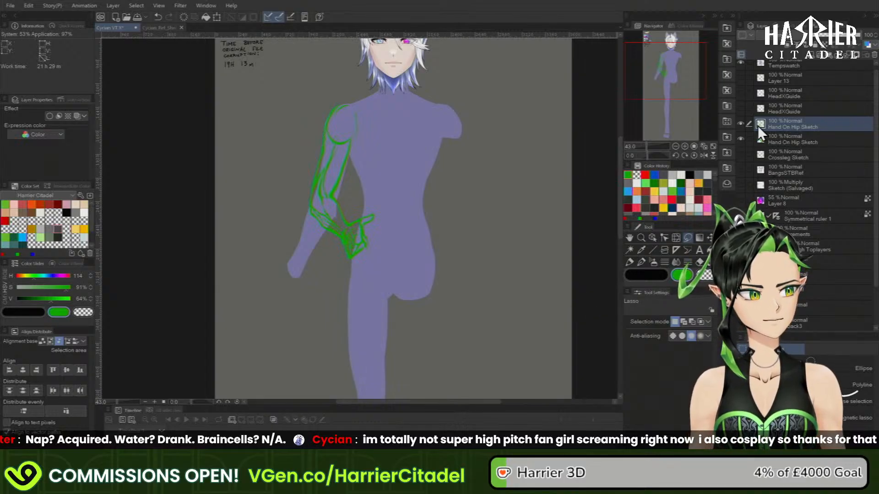
click(740, 124)
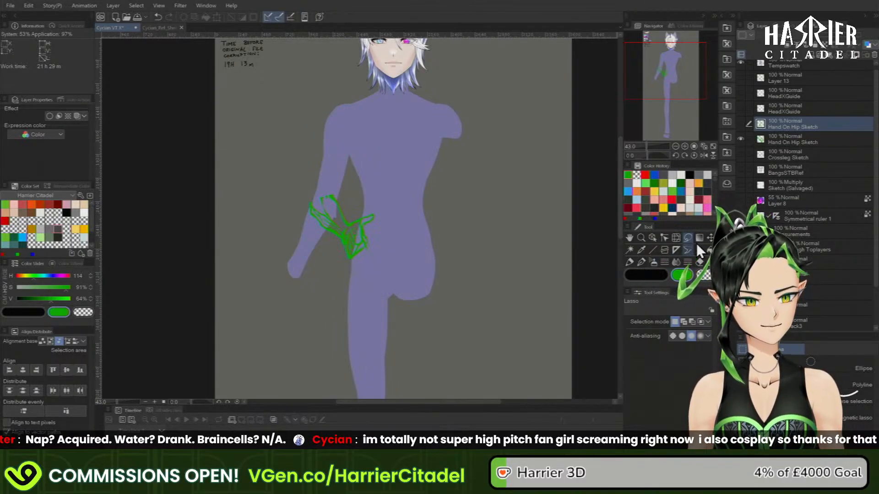
- Nudge the forearm and hand sketch slightly outward, away from the torso
click(711, 237)
click(792, 142)
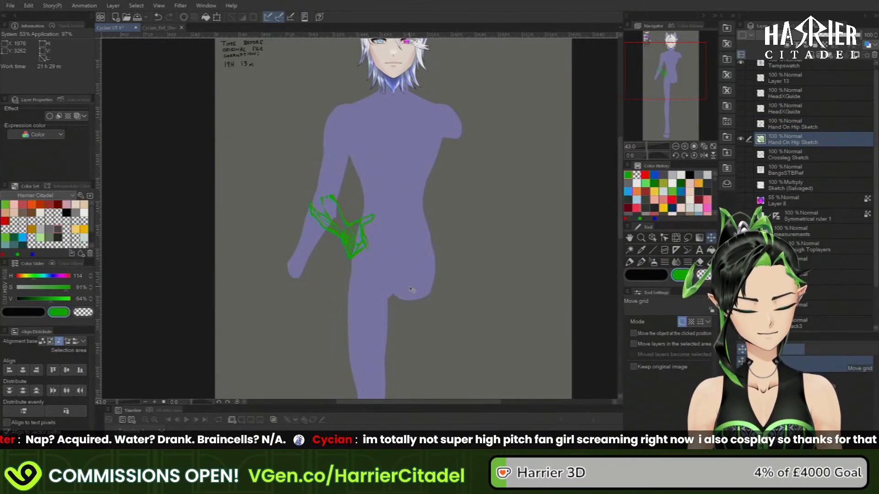
key(Left)
key(Left)
key(Left)
key(Left)
key(Left)
key(Left)
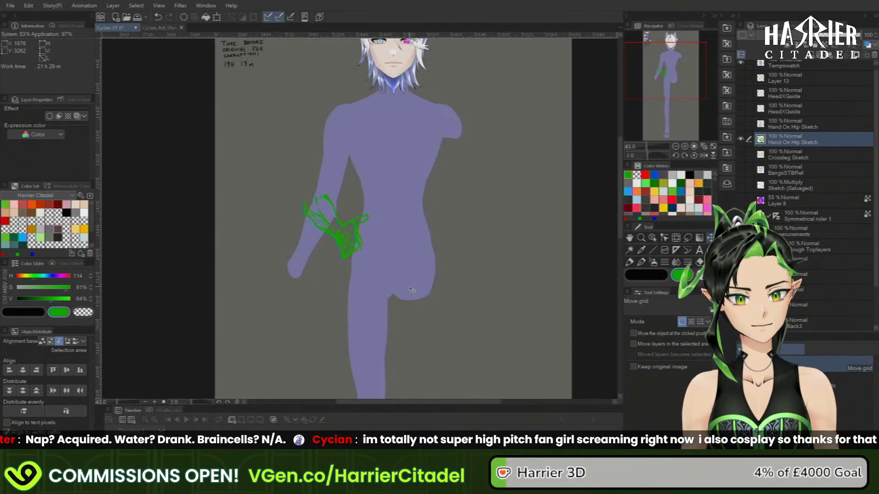
- Rotate the forearm and hand sketch slightly clockwise around a reference point at the hand
click(217, 17)
drag(338, 227, 356, 231)
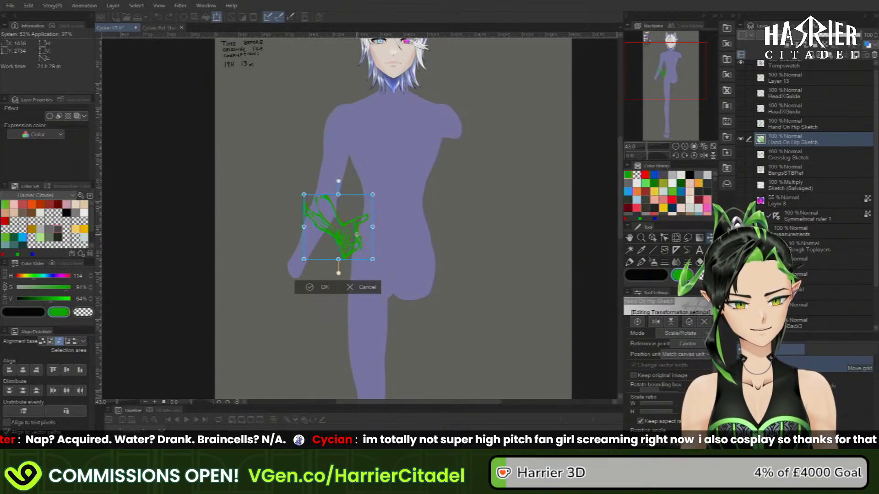
drag(340, 163, 351, 165)
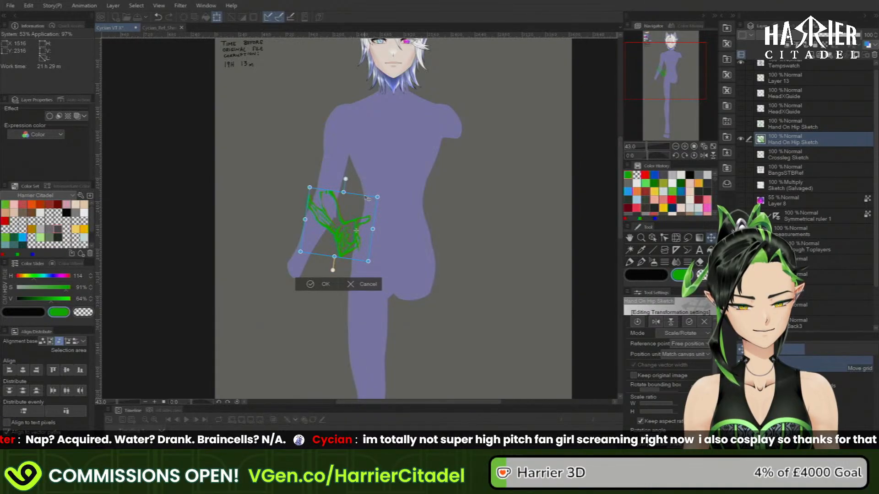
click(313, 287)
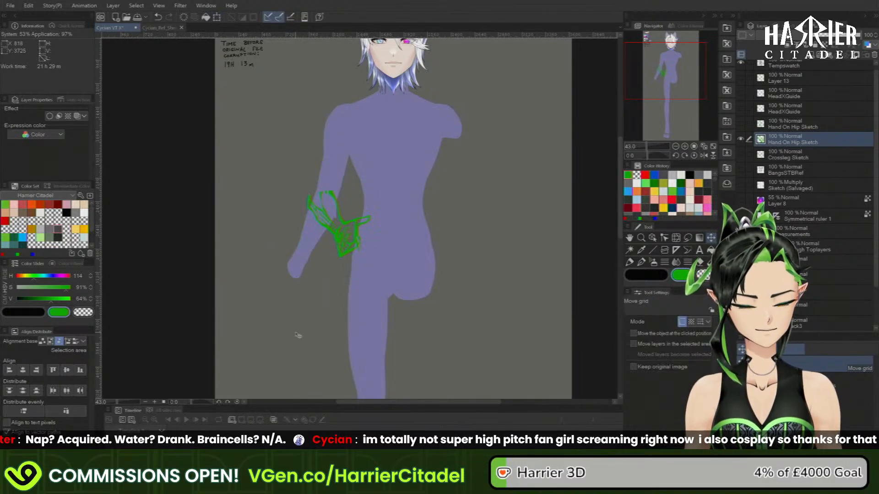
- Show the upper arm sketch, rotate it slightly around the shoulder and shorten it, and merge it down into the forearm layer
click(740, 124)
click(797, 128)
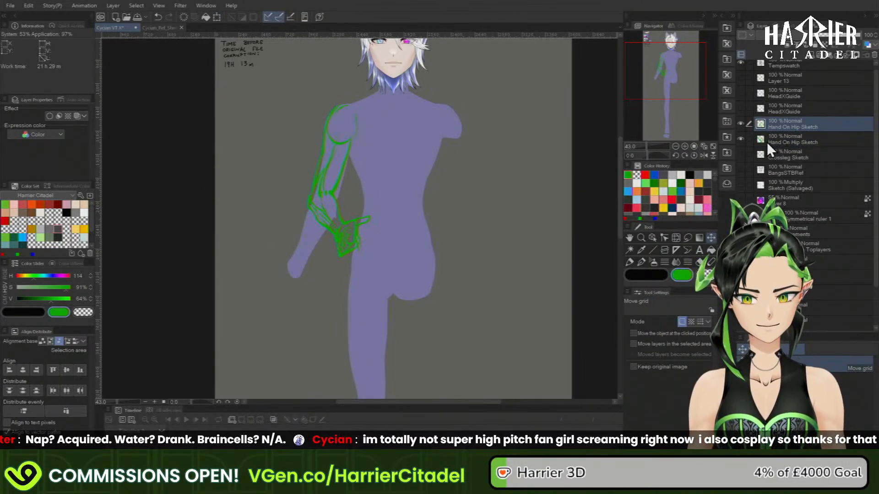
click(217, 17)
drag(339, 134, 342, 124)
drag(368, 95, 369, 97)
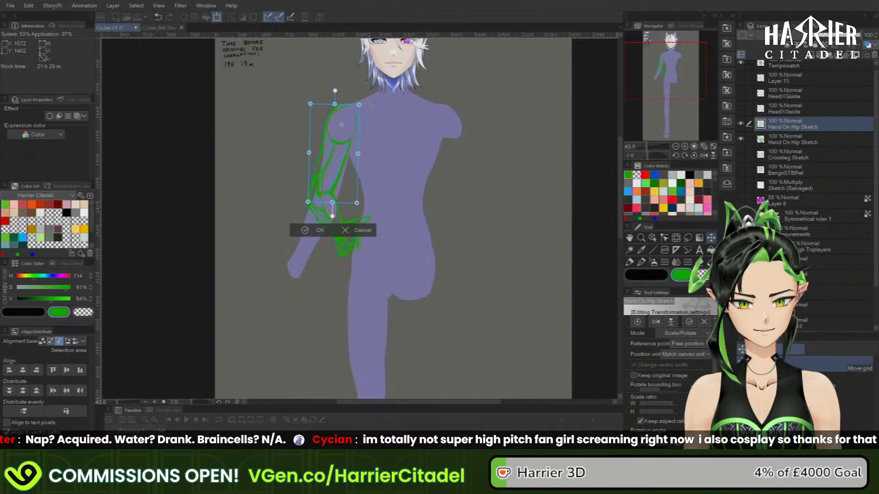
drag(333, 204, 334, 202)
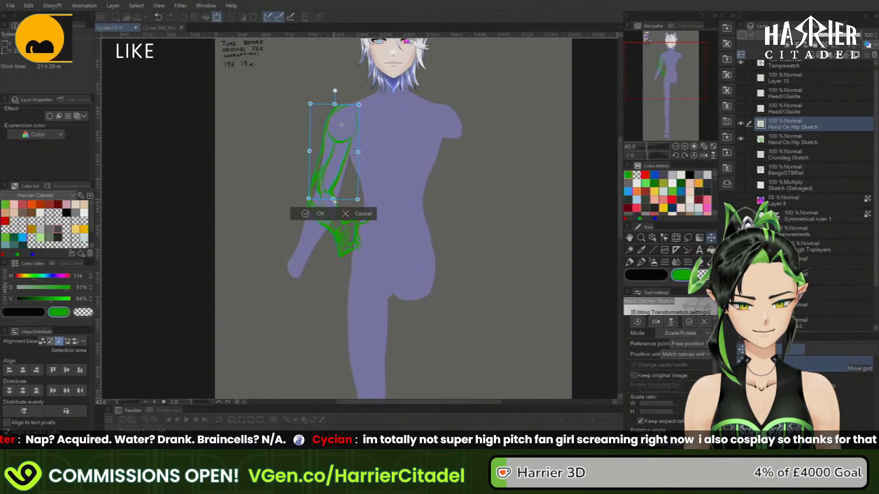
click(310, 213)
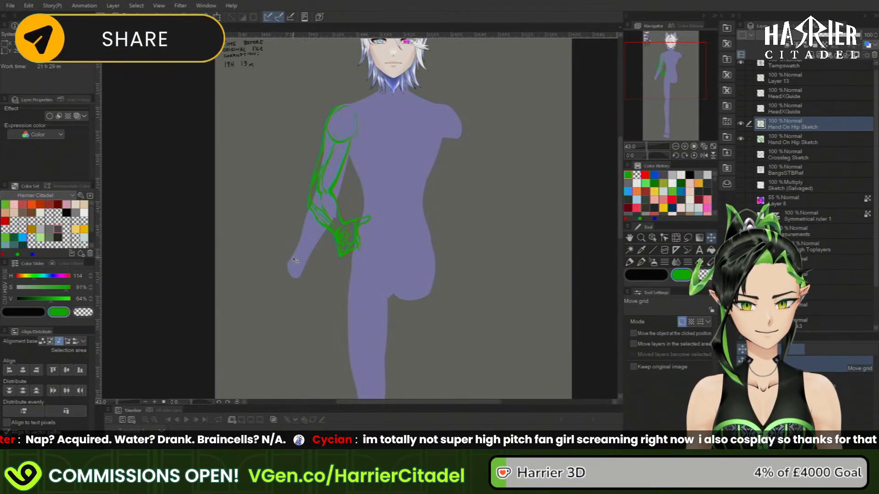
click(629, 262)
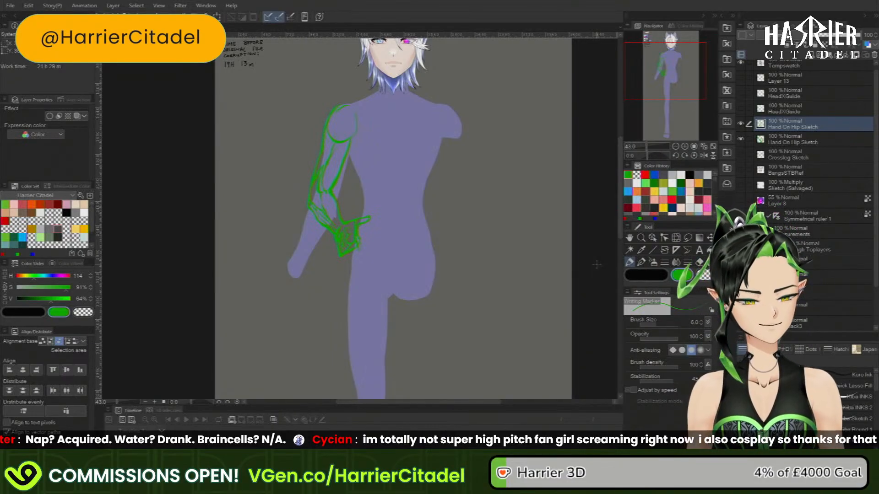
click(848, 55)
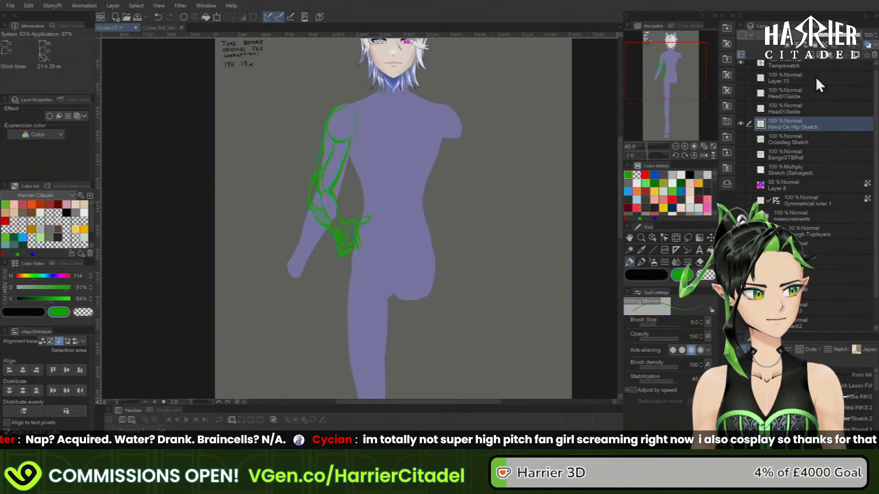
- Erase the hand's outer edge with transparent color and redraw longer green fingers reaching down over the hip
click(640, 263)
drag(361, 232, 359, 249)
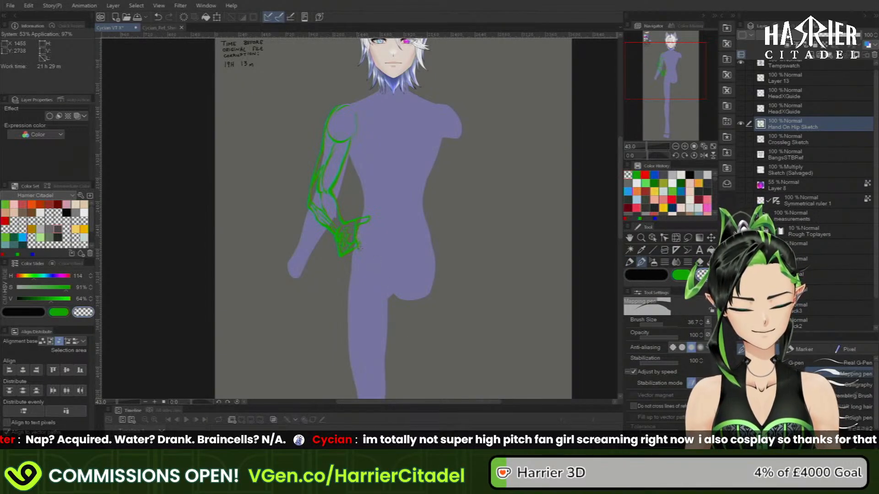
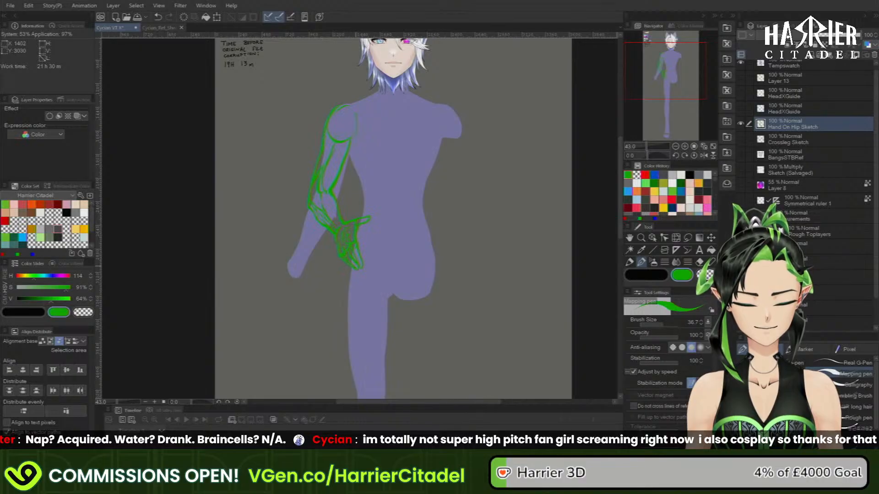
key(ctrl+s)
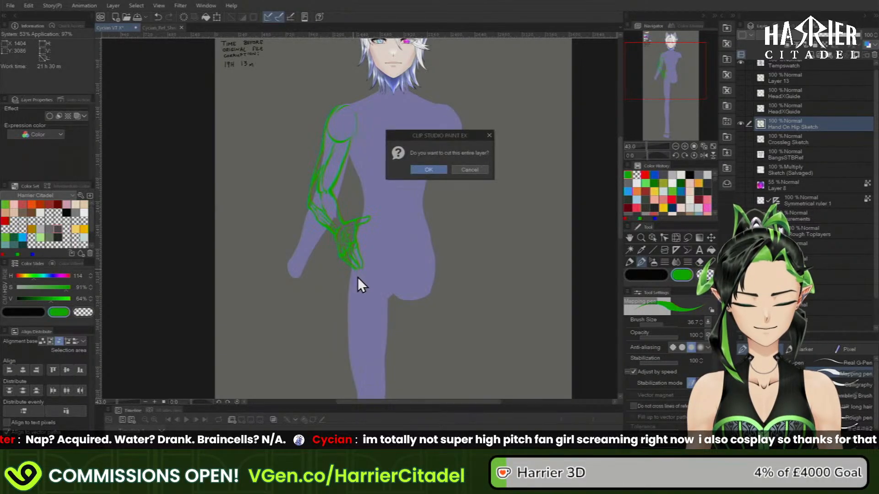
click(481, 168)
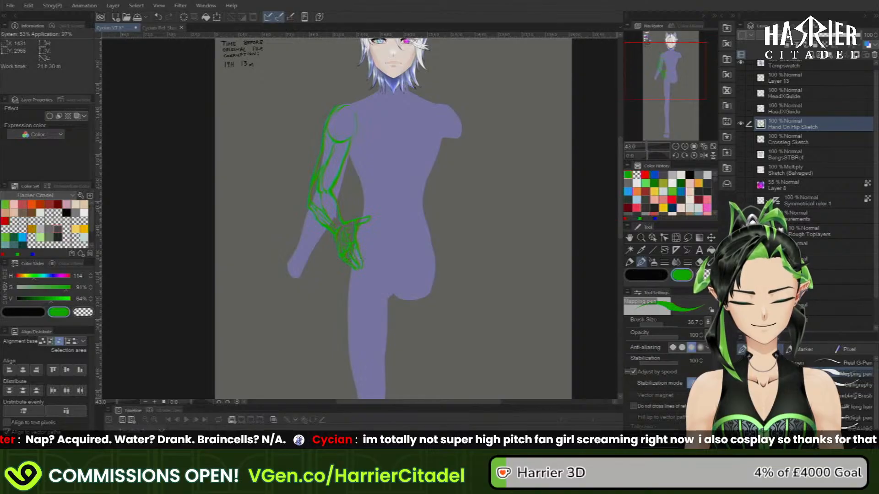
- Refine the fingers, alternating between transparent color and green to clean up and redraw their outlines and tips
click(701, 274)
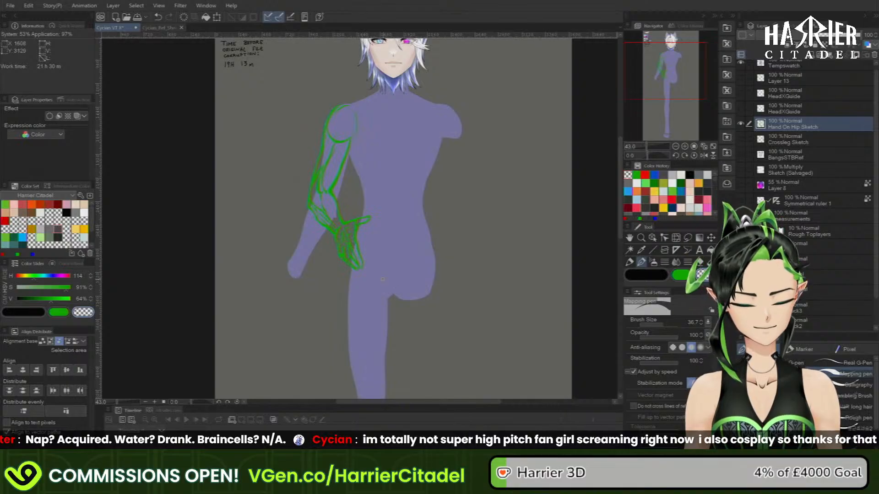
click(676, 276)
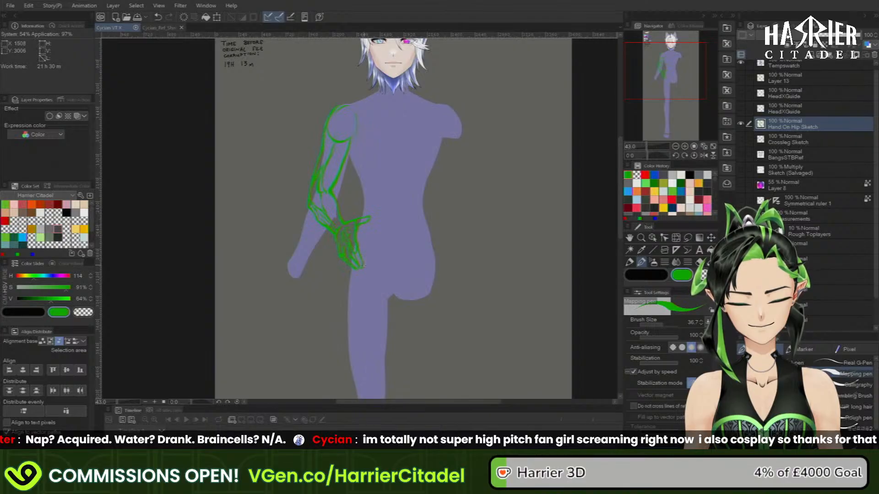
key(c)
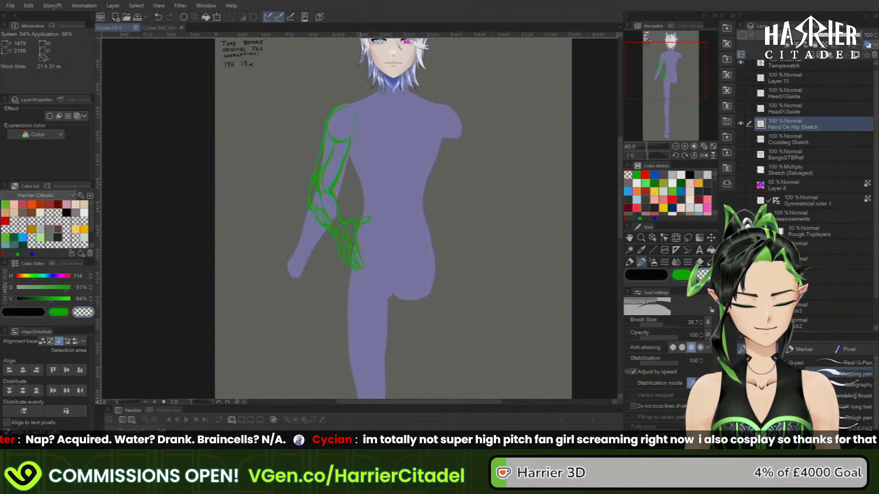
key(c)
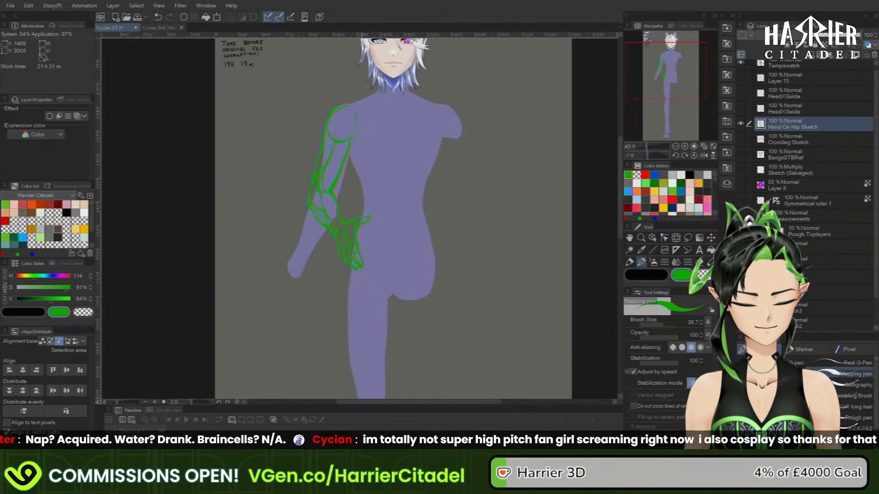
key(c)
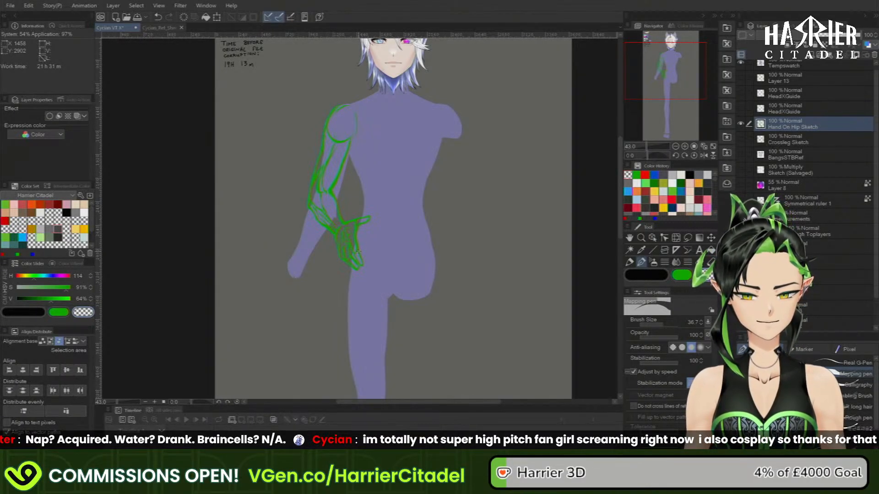
- Lasso the upper arm down to the elbow, shorten it slightly with a transform, and deselect it
mouse_move(689, 88)
mouse_down()
mouse_move(690, 74)
mouse_move(690, 83)
mouse_up()
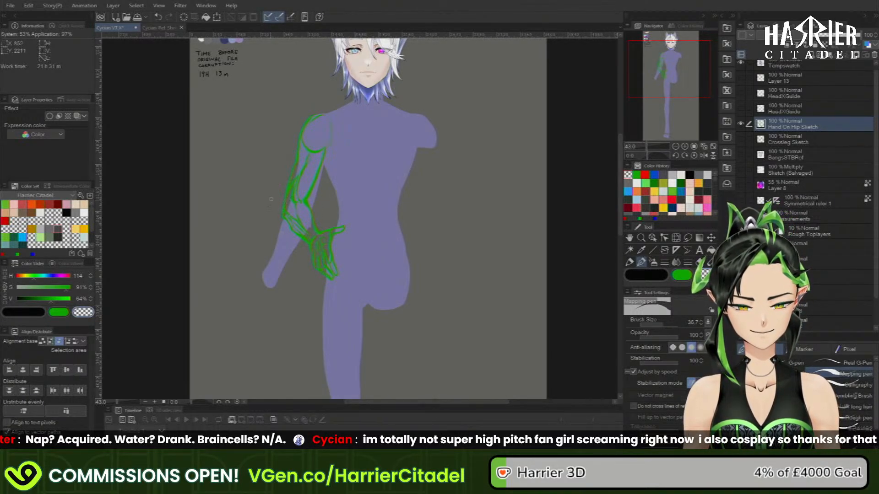
key(m)
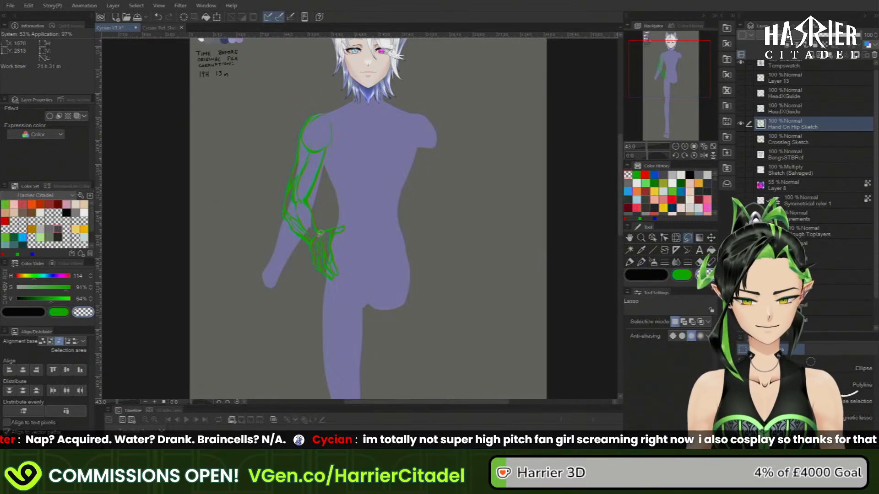
mouse_move(286, 165)
mouse_down()
mouse_move(320, 105)
mouse_move(325, 192)
mouse_move(274, 204)
mouse_move(277, 147)
mouse_up()
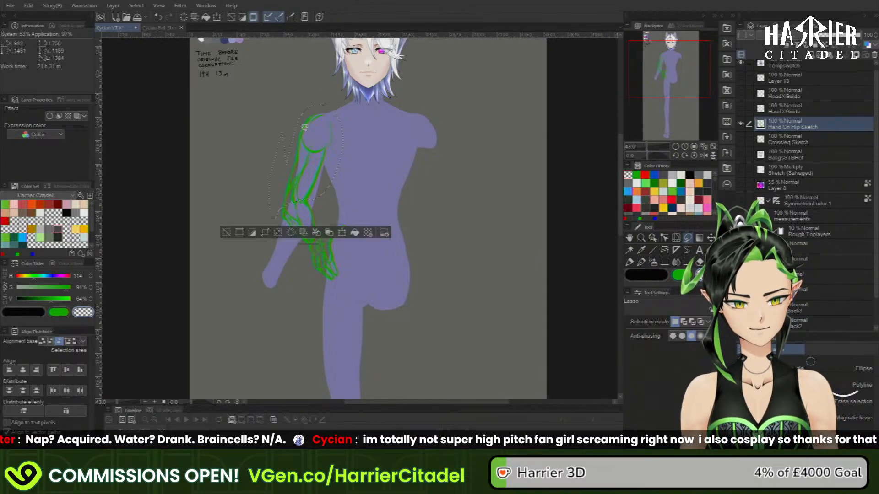
click(341, 233)
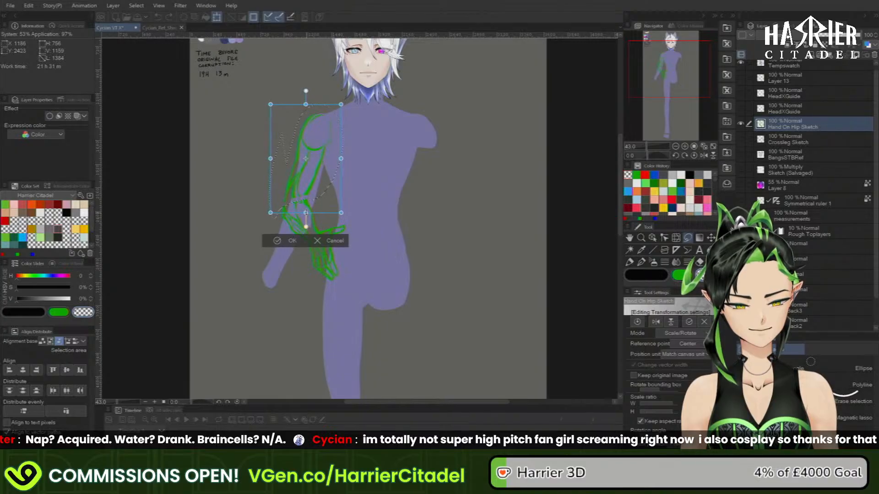
mouse_move(307, 211)
mouse_down()
mouse_move(307, 219)
mouse_move(308, 210)
mouse_up()
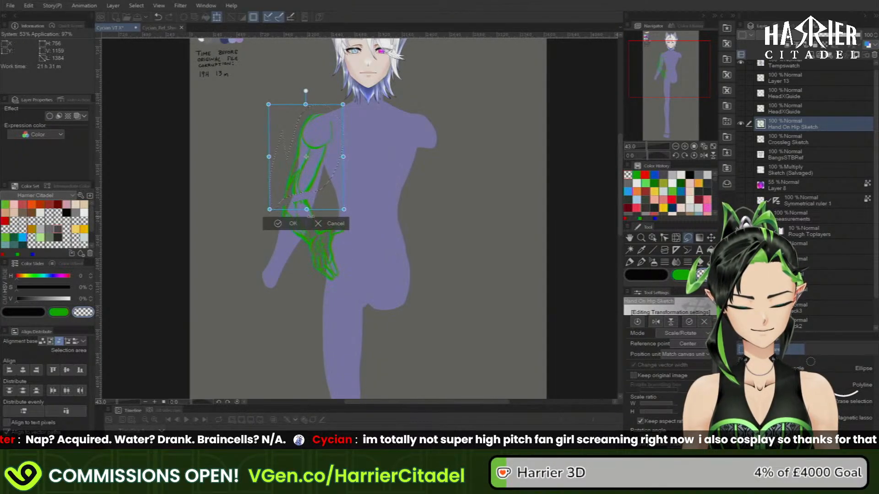
click(279, 224)
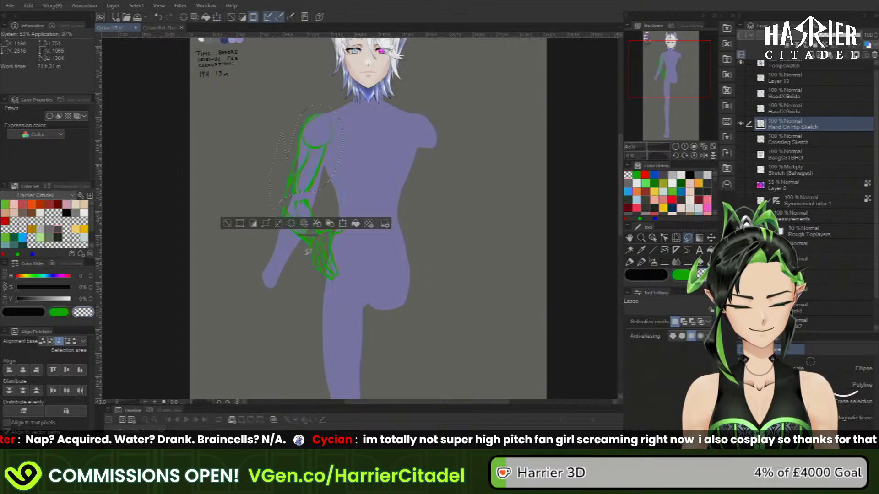
click(228, 223)
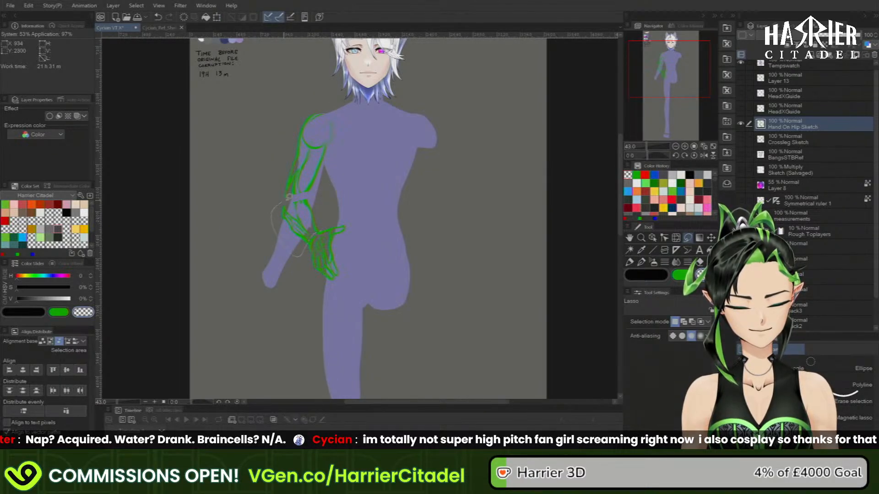
- Lasso the green forearm sketch, stretch and skew it up to meet the elbow with a transform, and deselect it
mouse_move(288, 197)
mouse_down()
mouse_move(322, 200)
mouse_move(332, 230)
mouse_up()
key(ctrl+t)
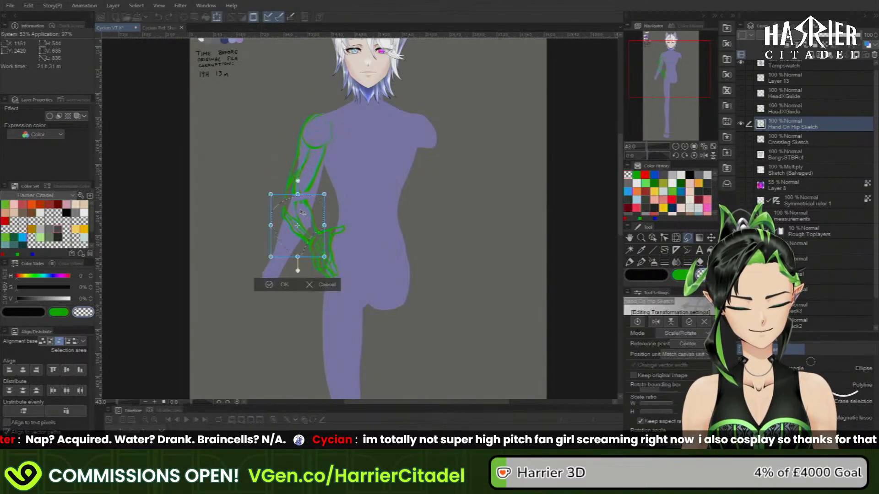
drag(297, 195, 299, 183)
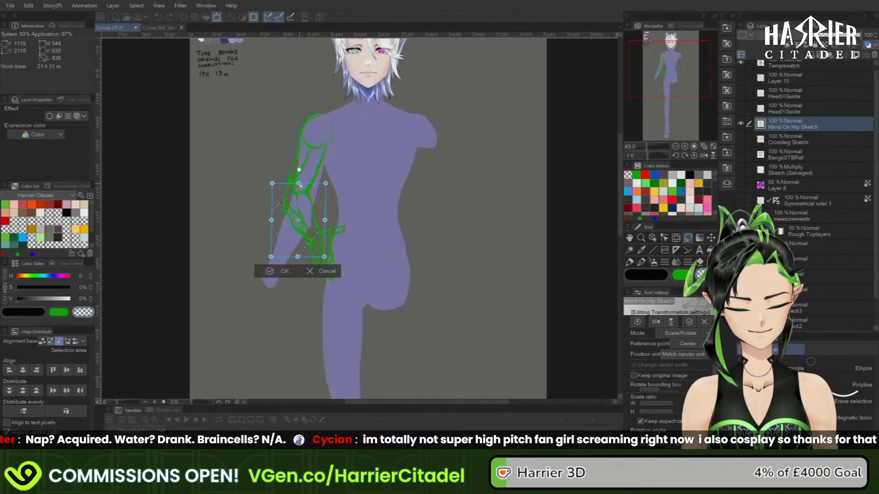
drag(325, 258, 327, 271)
drag(272, 260, 278, 259)
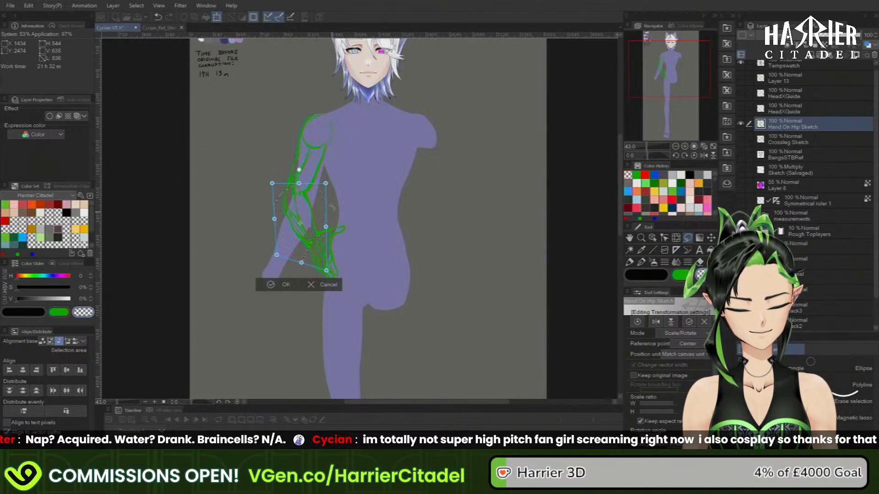
drag(327, 229, 328, 226)
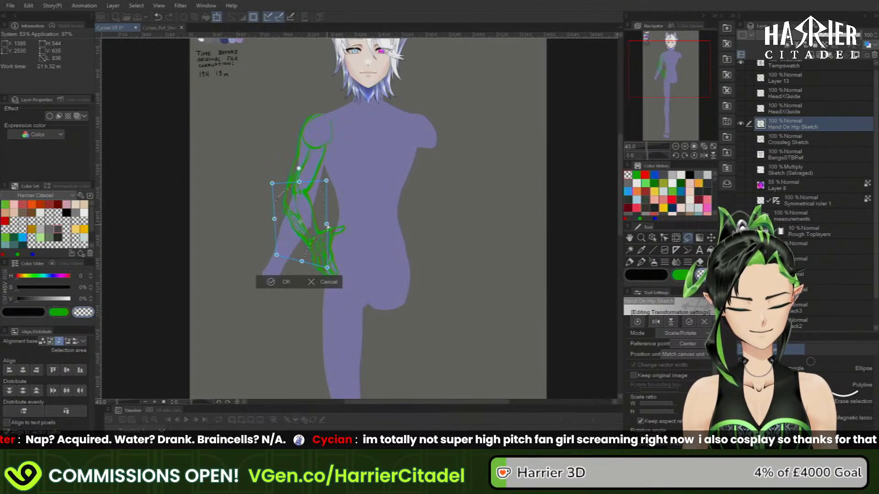
drag(303, 264, 305, 264)
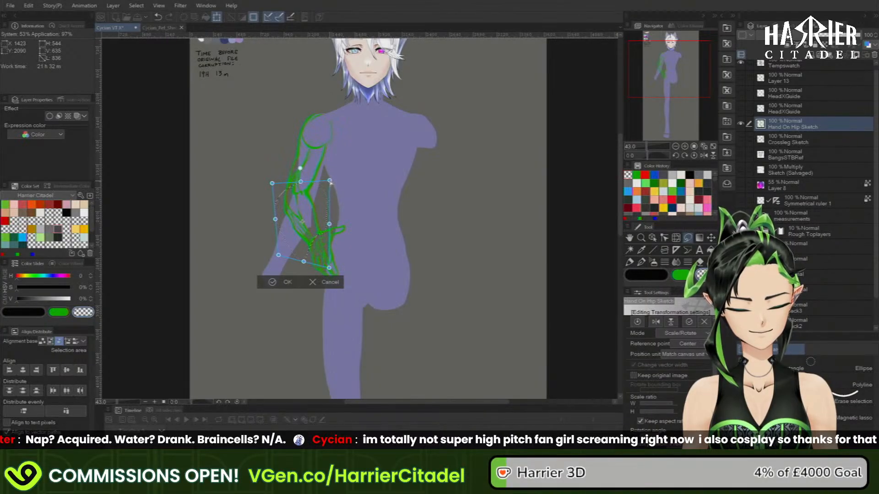
drag(272, 183, 271, 183)
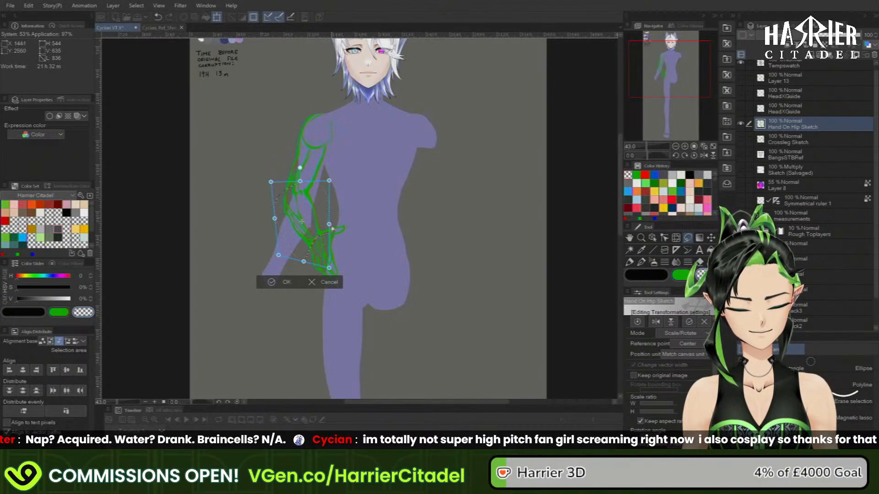
drag(331, 226, 329, 226)
drag(329, 269, 330, 267)
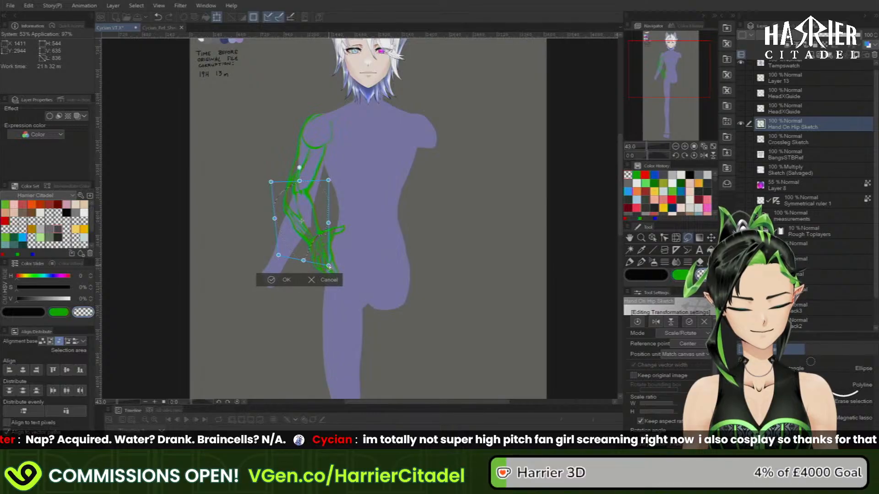
click(281, 280)
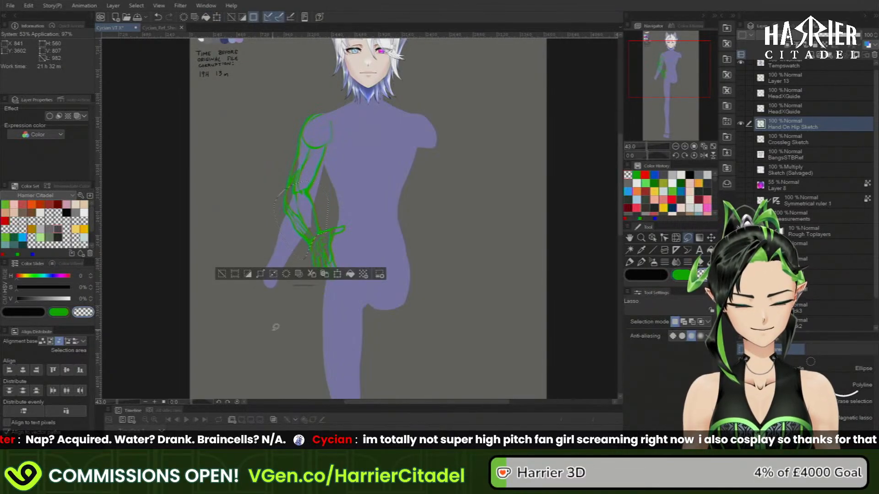
click(222, 275)
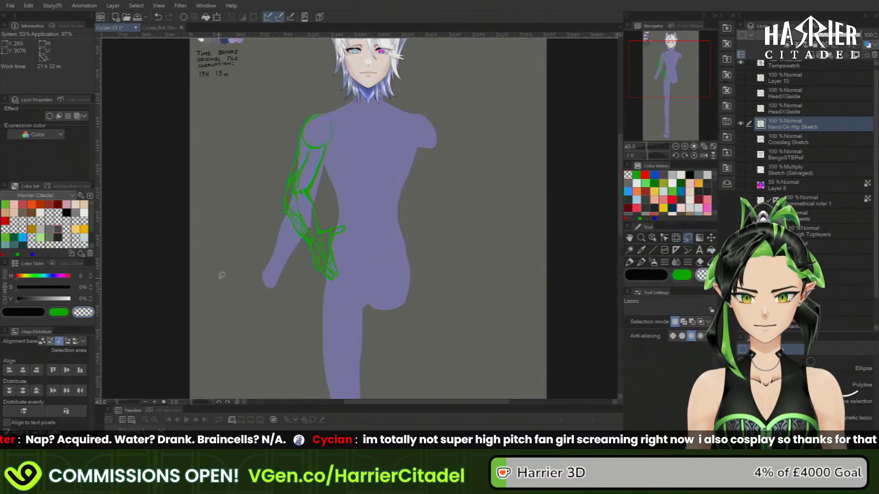
- Show the Sketch (Salvaged) layer, compare its arm and hand proportions with the green arm sketch, and hide it again
scroll(424, 170, down, 3)
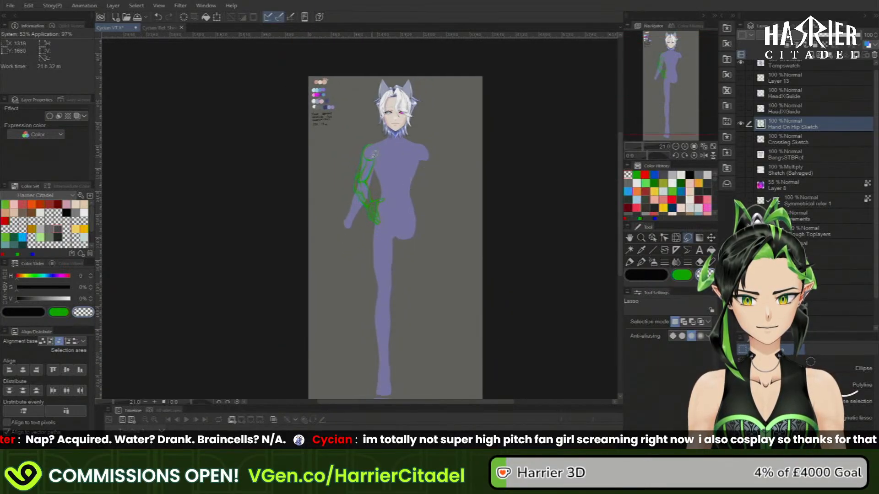
scroll(374, 154, up, 1)
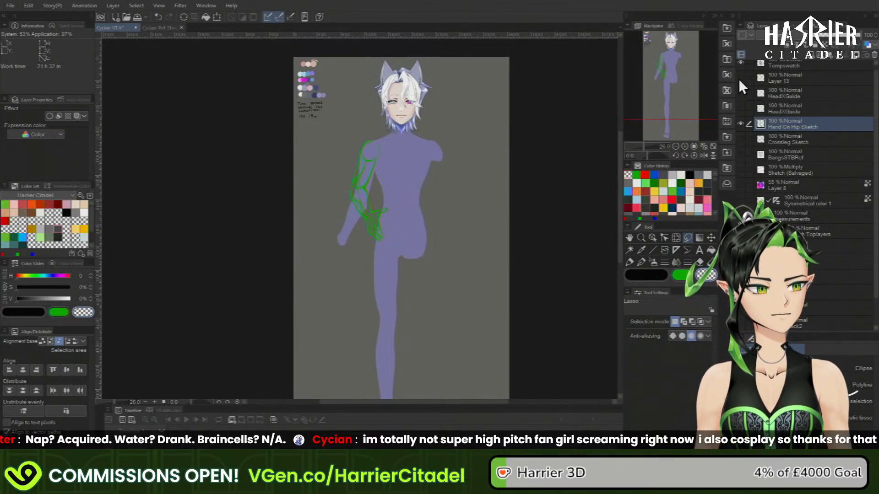
click(741, 170)
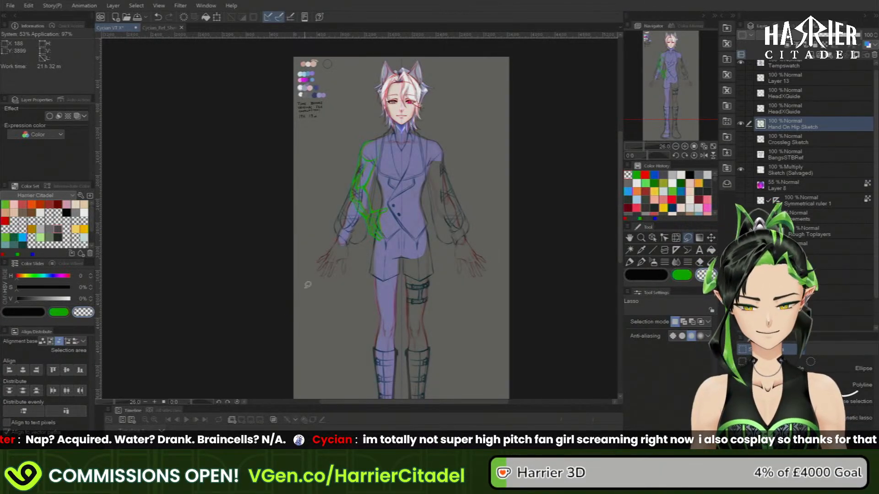
scroll(308, 284, up, 5)
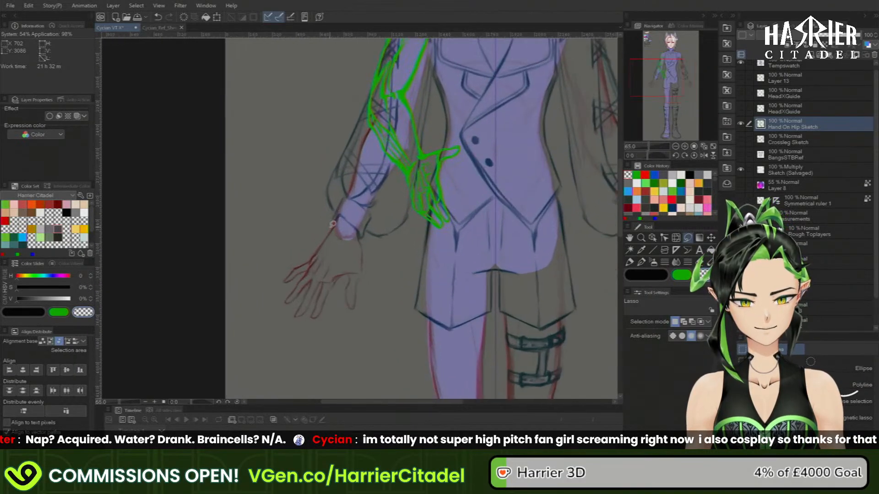
scroll(332, 224, up, 1)
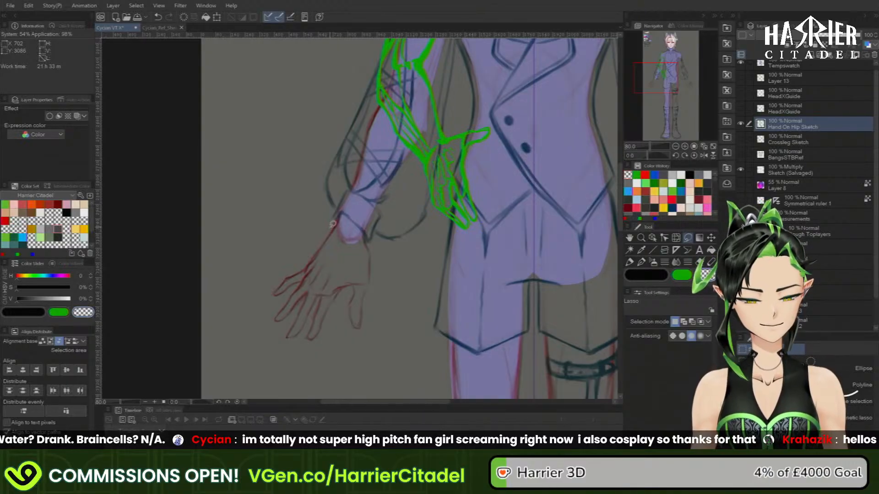
scroll(337, 257, down, 5)
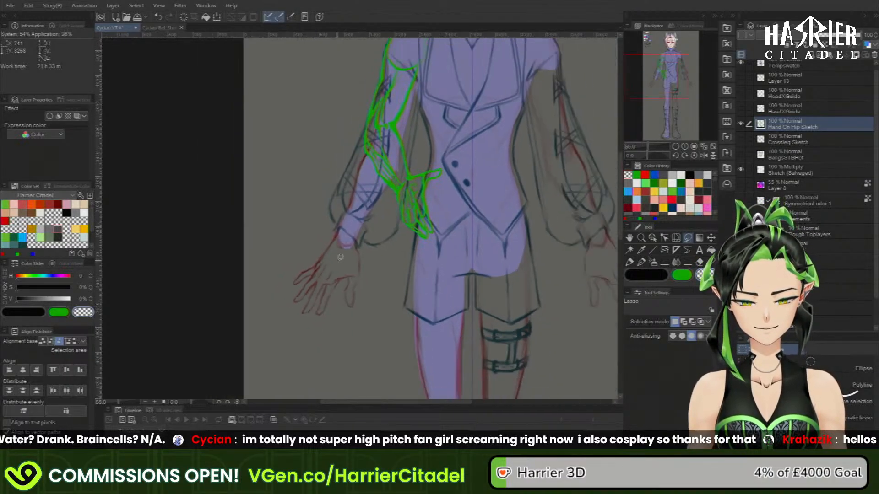
scroll(341, 260, up, 5)
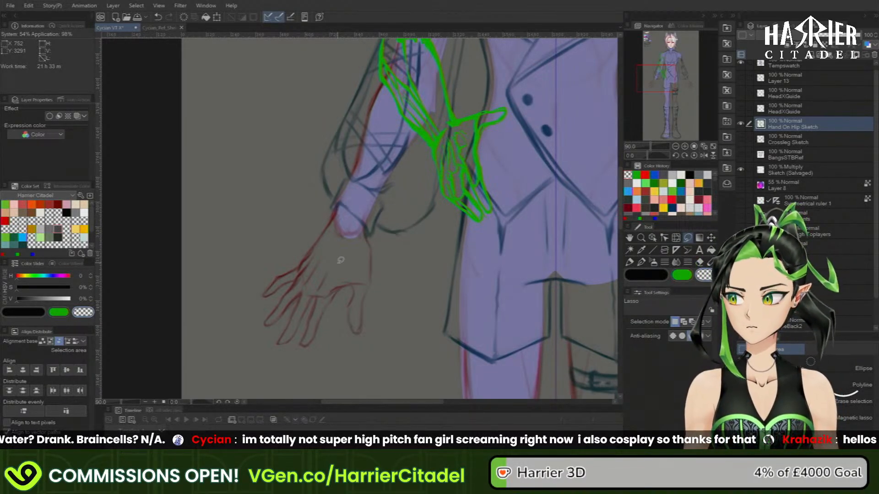
click(676, 147)
click(712, 147)
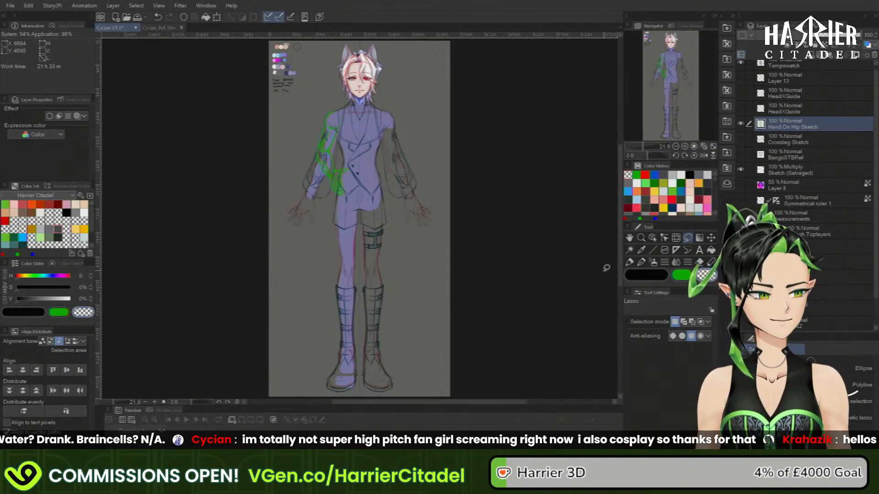
click(741, 170)
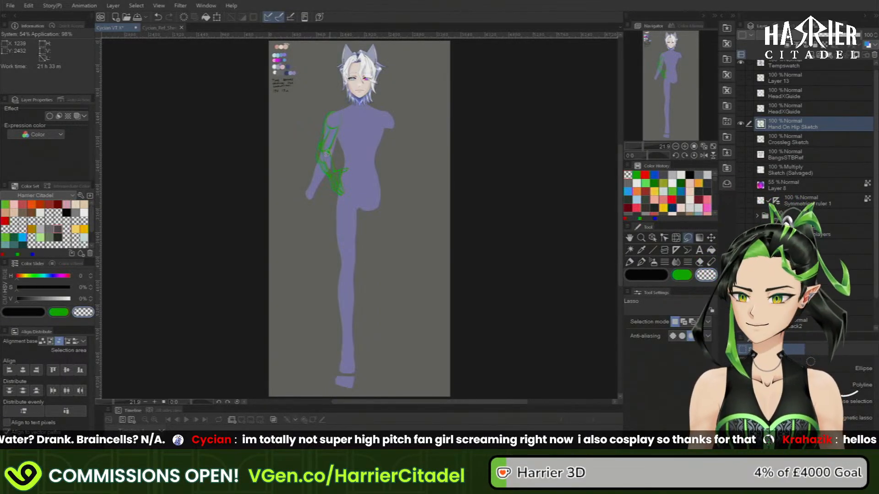
- Clean up and redraw the forearm's inner line down to the wrist with the Mapping pen, alternating transparent color and green
scroll(315, 146, up, 2)
scroll(315, 147, up, 4)
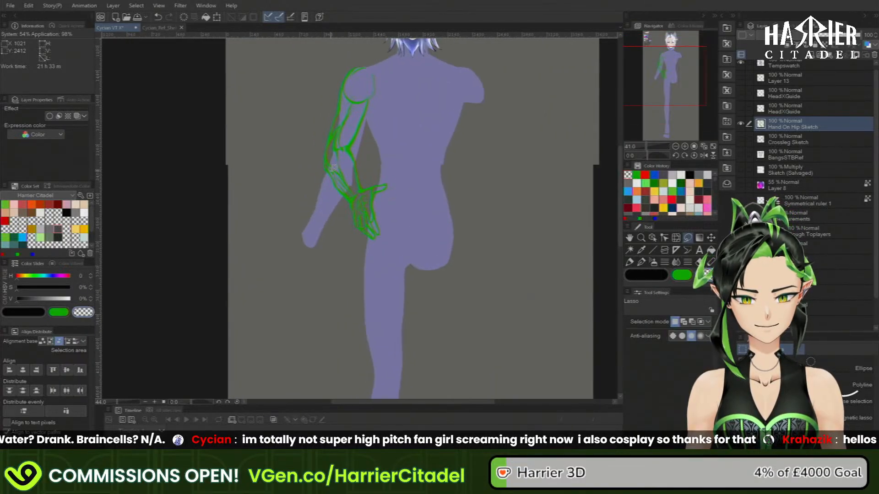
scroll(349, 164, up, 1)
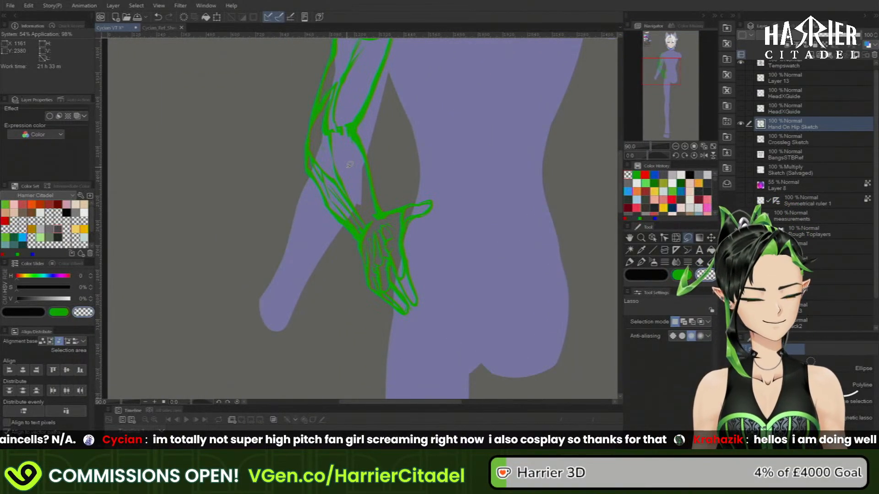
click(642, 262)
click(642, 262)
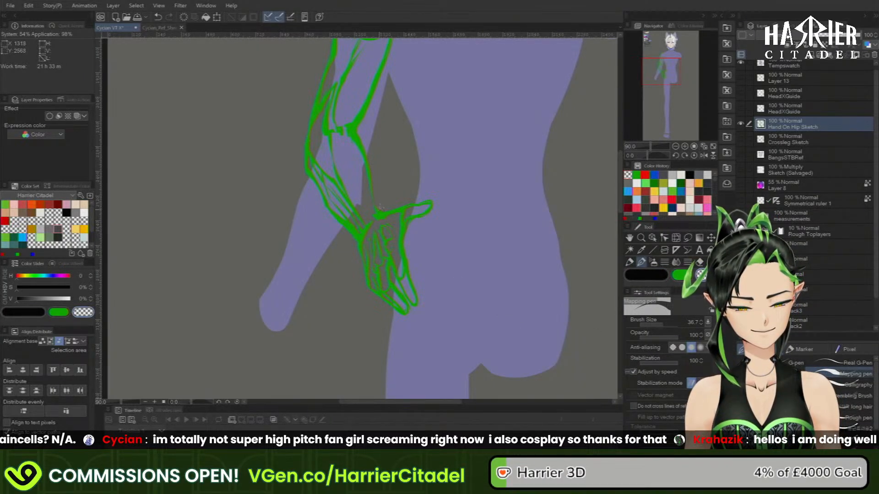
click(681, 274)
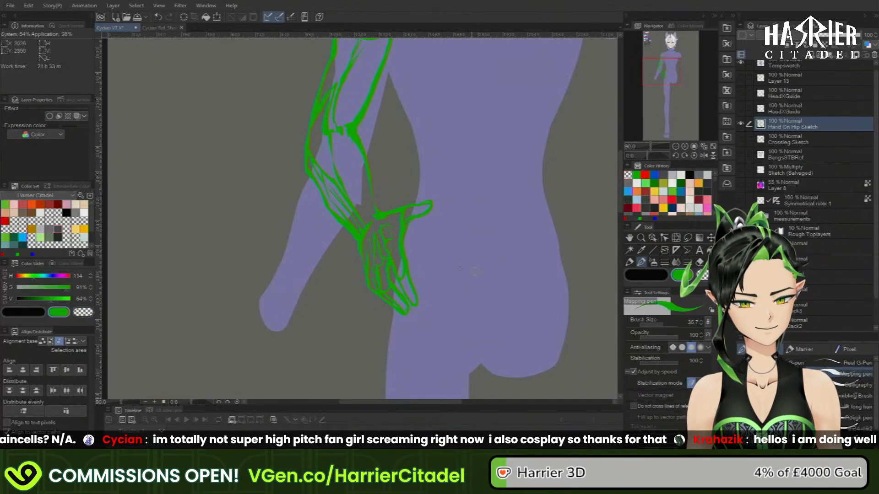
drag(366, 160, 372, 199)
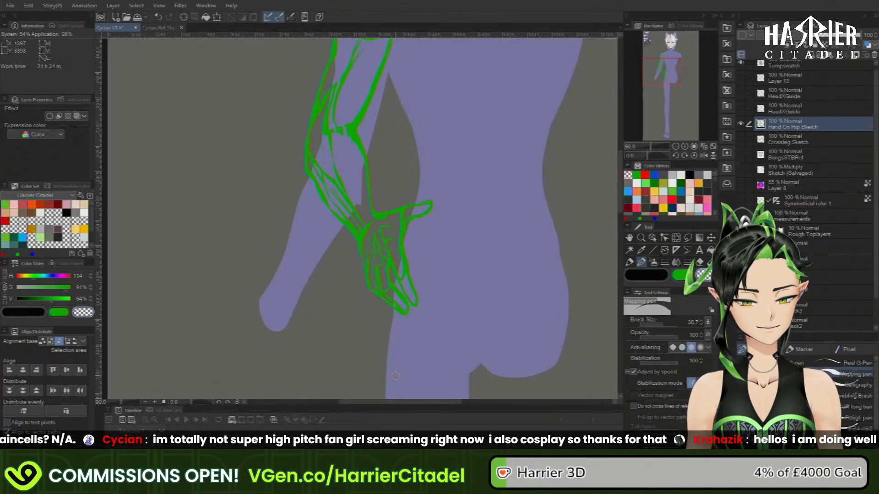
key(c)
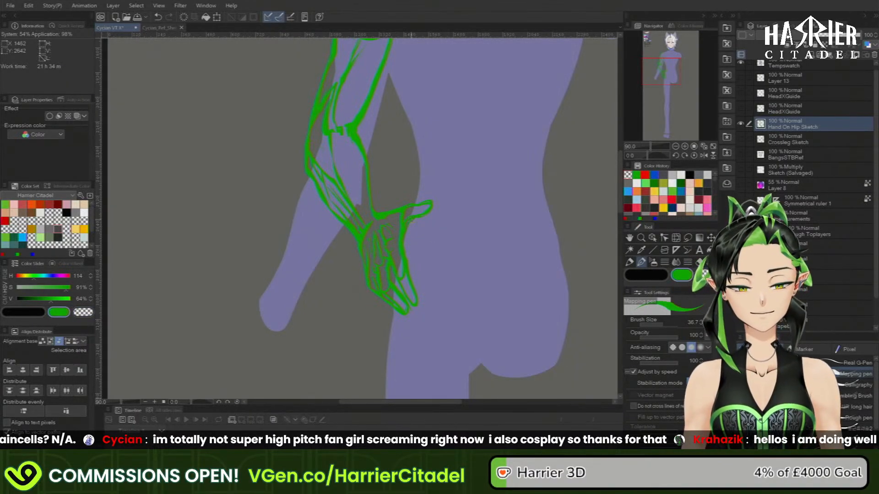
key(c)
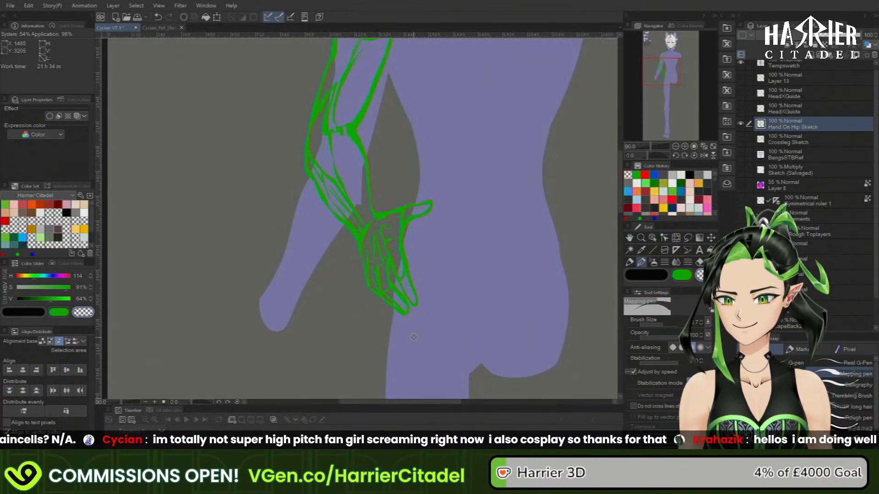
- Clean up the overlapping lines at the elbow and outer upper arm, and touch up the inner upper-arm line near the armpit
click(676, 146)
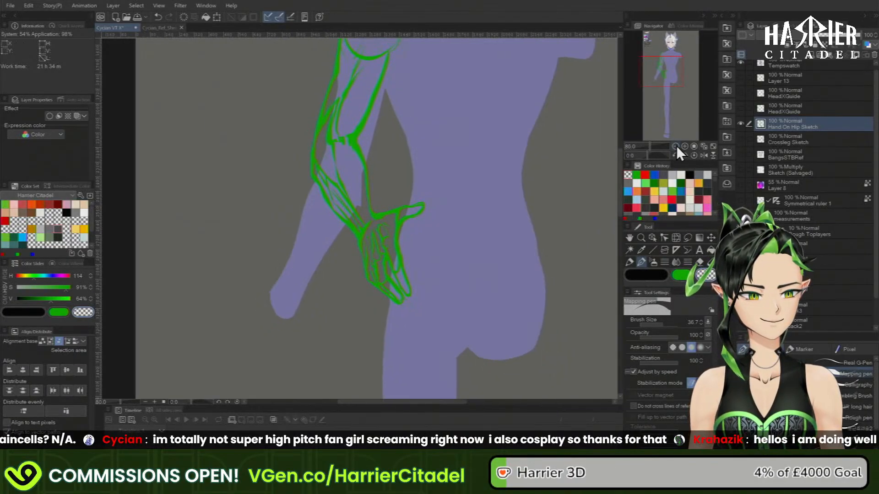
click(676, 146)
click(675, 146)
click(677, 147)
drag(675, 85, 682, 83)
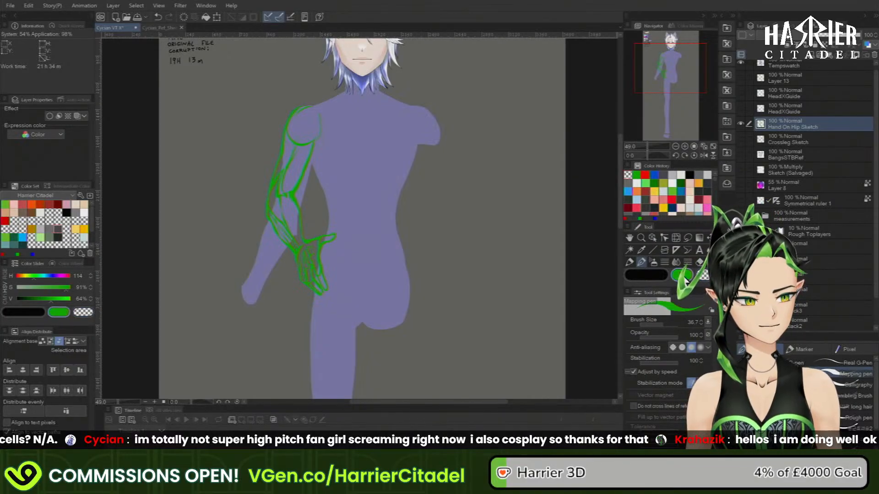
drag(277, 195, 280, 207)
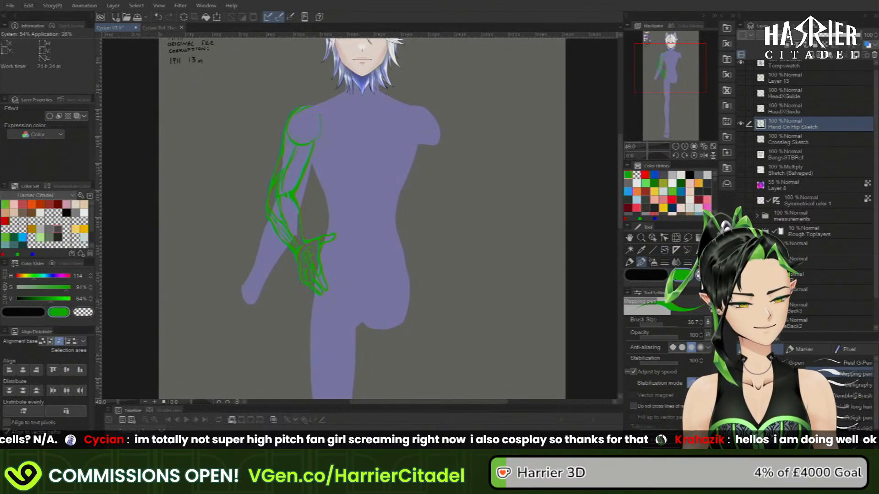
key(c)
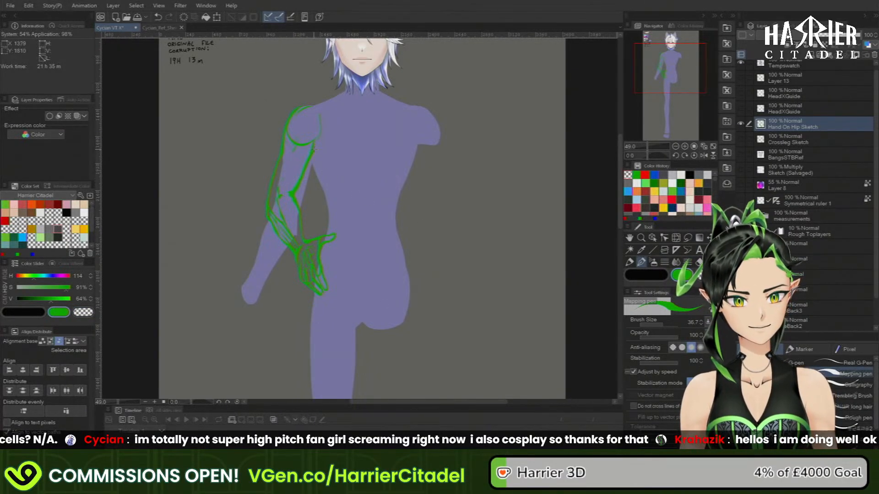
drag(315, 148, 316, 150)
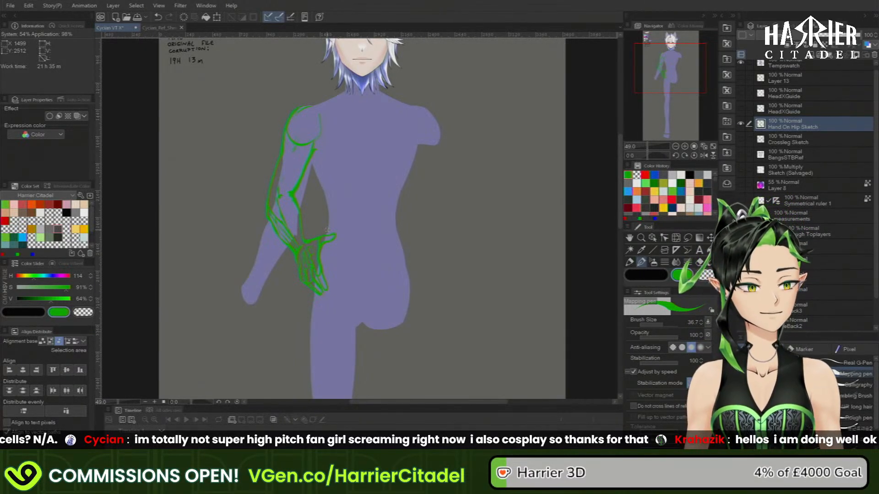
- Show the rendered outfit over the base body and check the green arm sketch against the sleeve and vest
drag(680, 70, 677, 77)
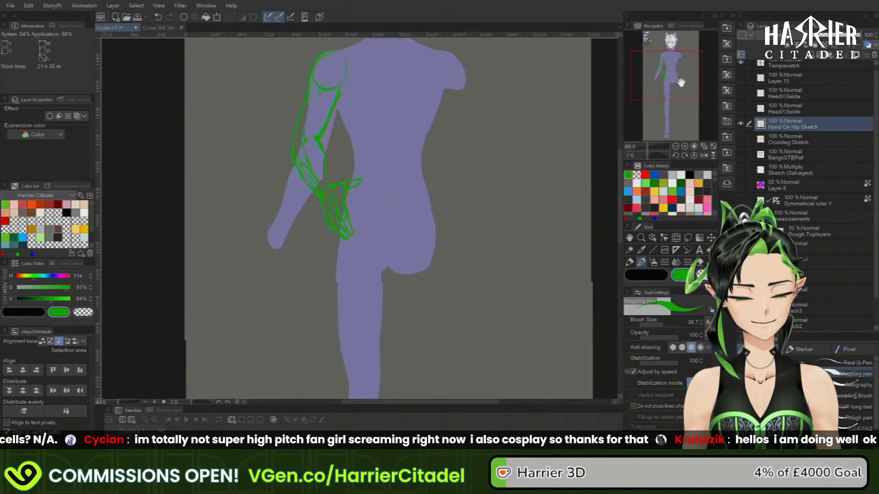
click(676, 146)
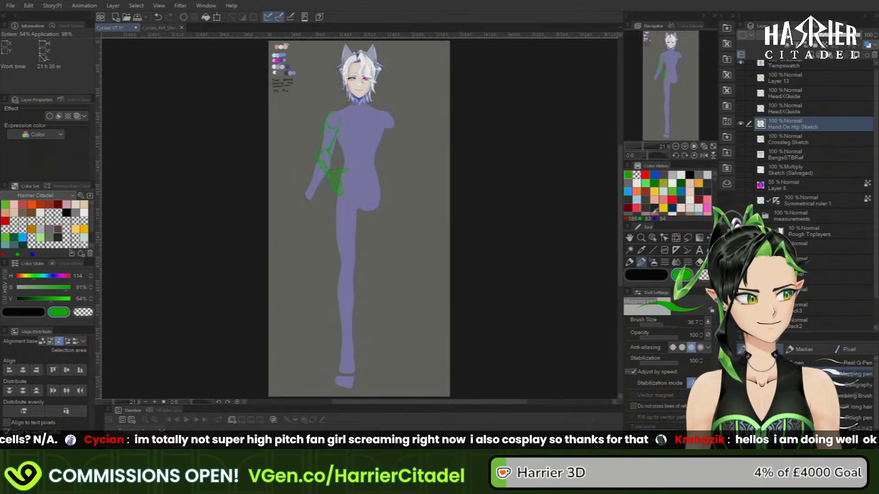
click(740, 277)
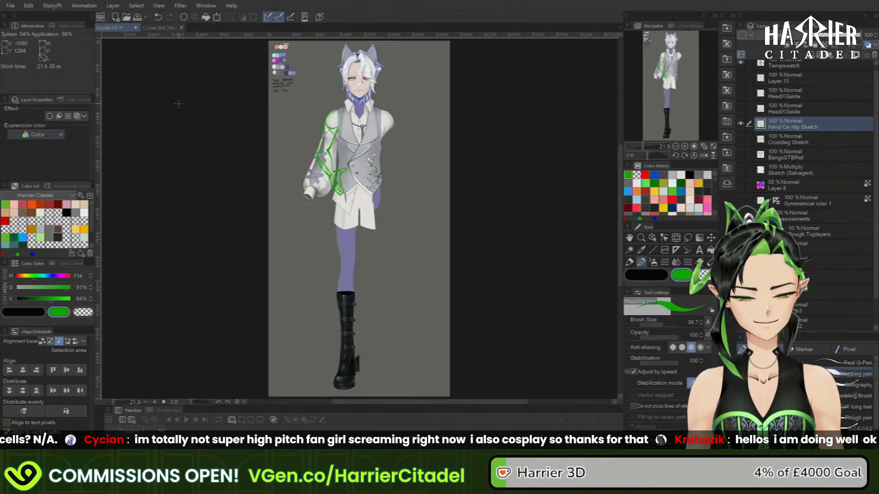
scroll(316, 128, up, 6)
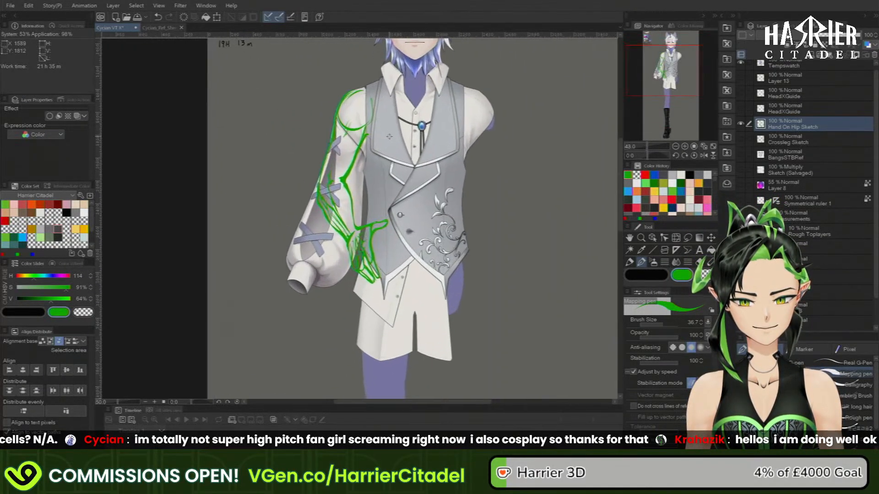
scroll(389, 137, up, 1)
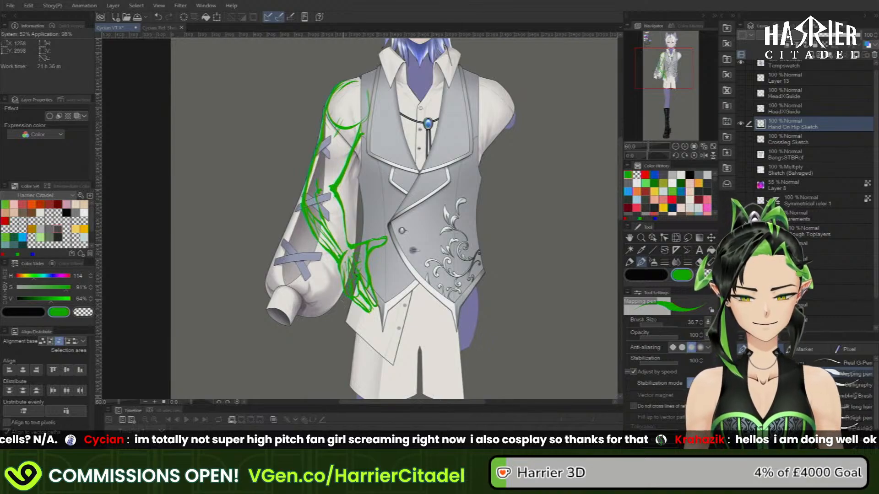
- Examine the dressed figure from head to boot, including the black boot's laces and buckles up close
scroll(316, 210, down, 6)
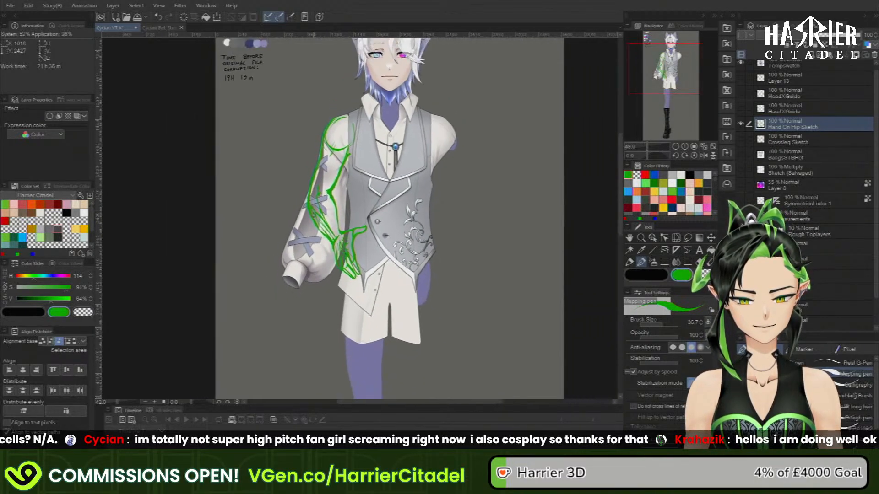
scroll(487, 213, up, 1)
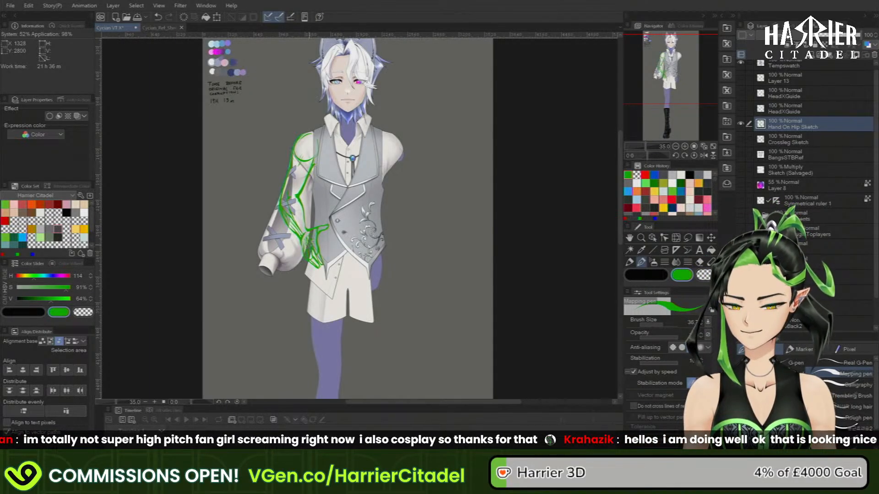
scroll(403, 160, down, 2)
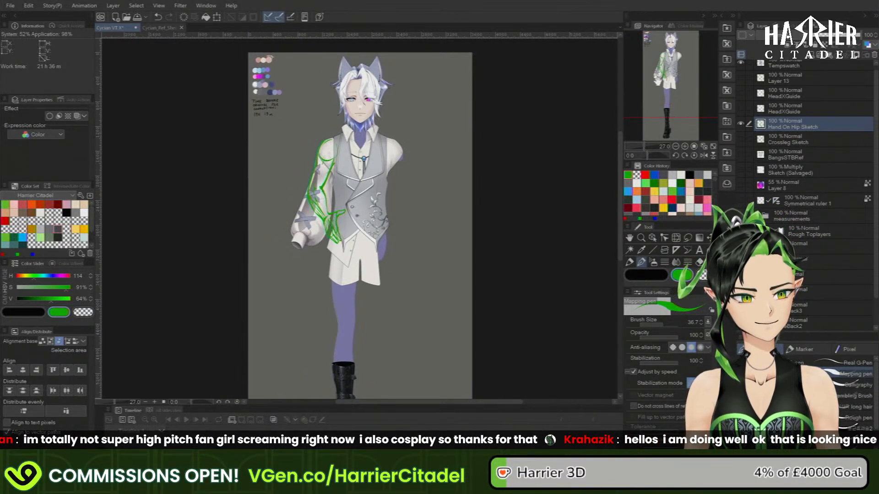
drag(658, 81, 656, 117)
scroll(324, 302, up, 4)
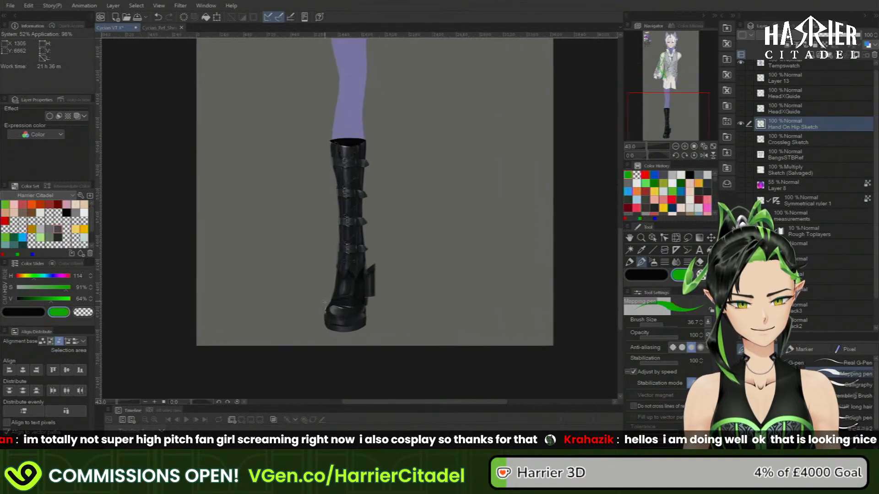
scroll(324, 301, up, 2)
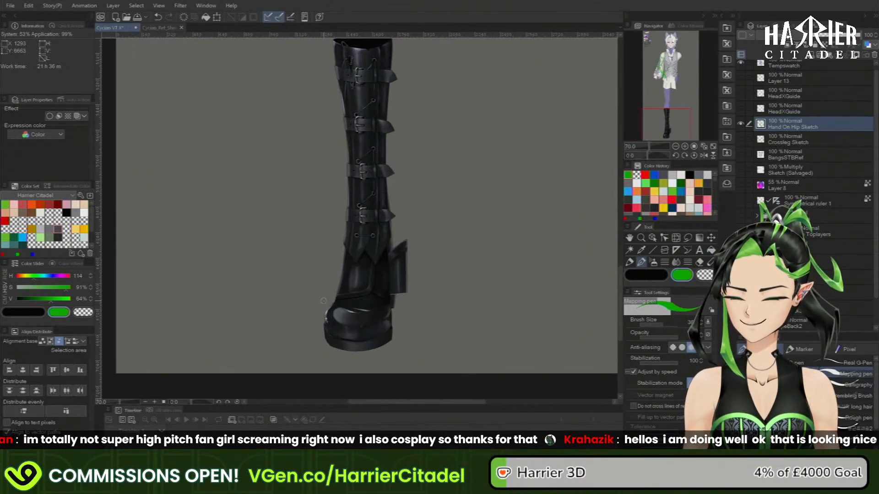
scroll(323, 301, down, 1)
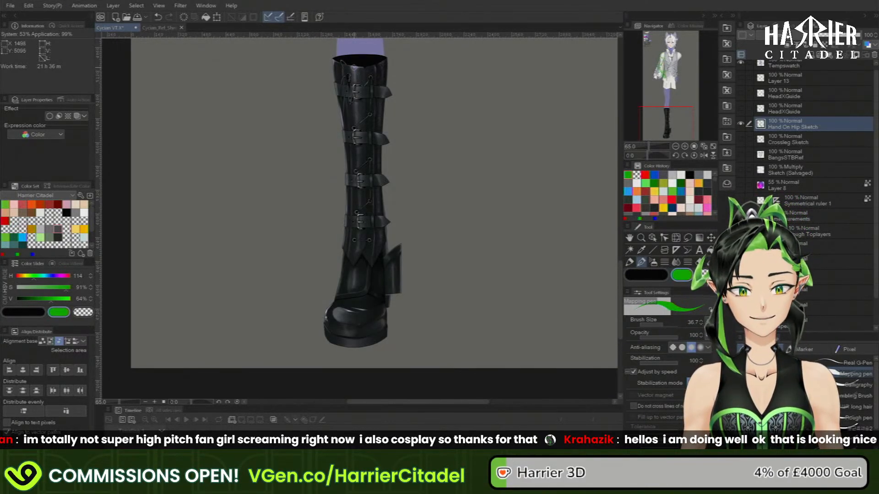
click(663, 73)
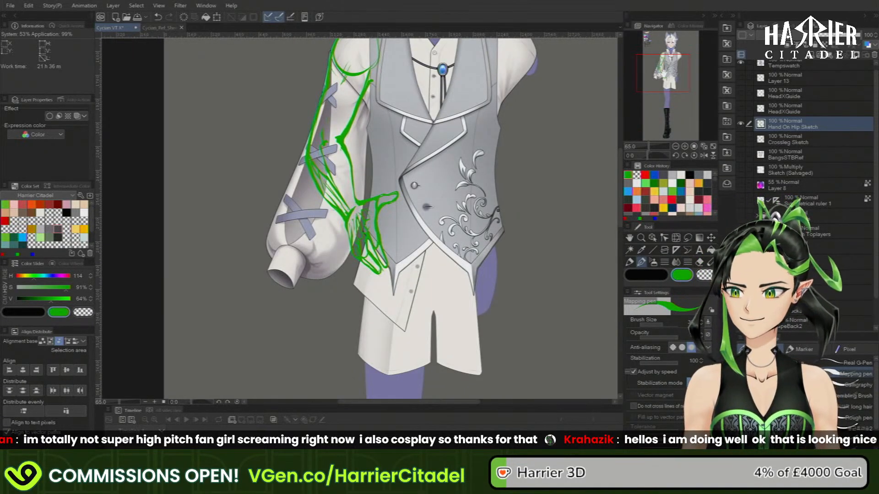
drag(663, 73, 666, 110)
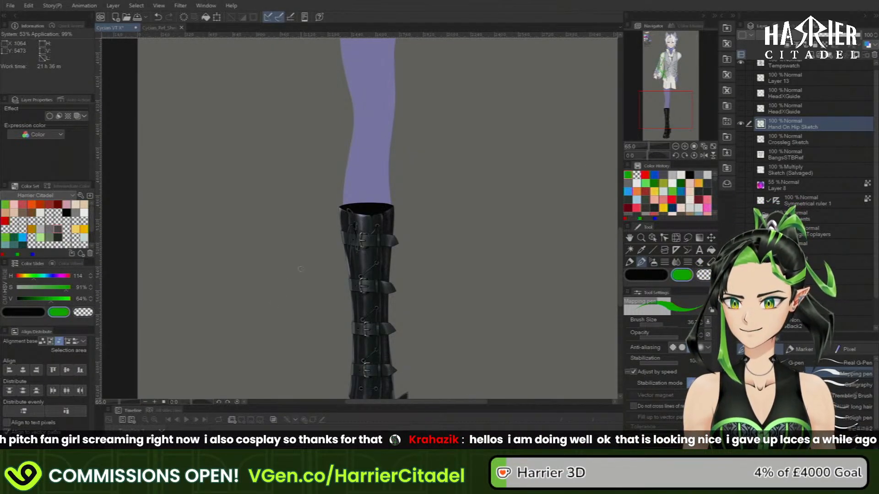
scroll(368, 234, up, 6)
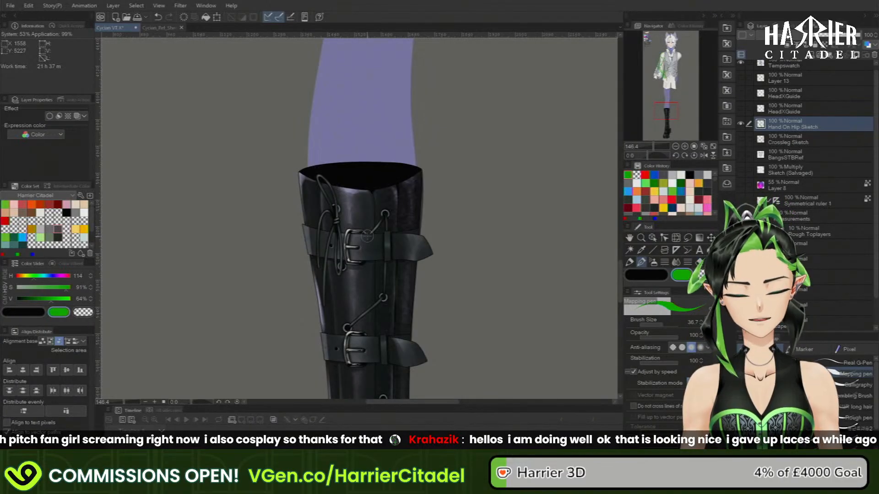
scroll(367, 235, down, 8)
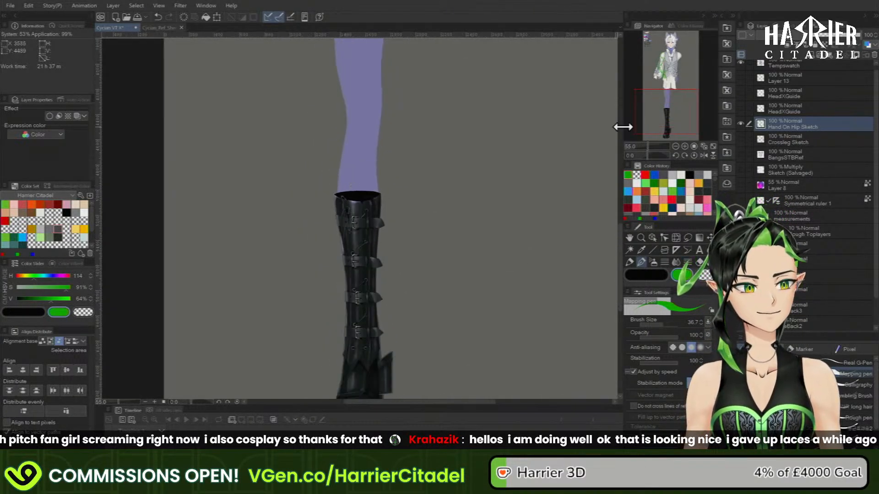
click(663, 63)
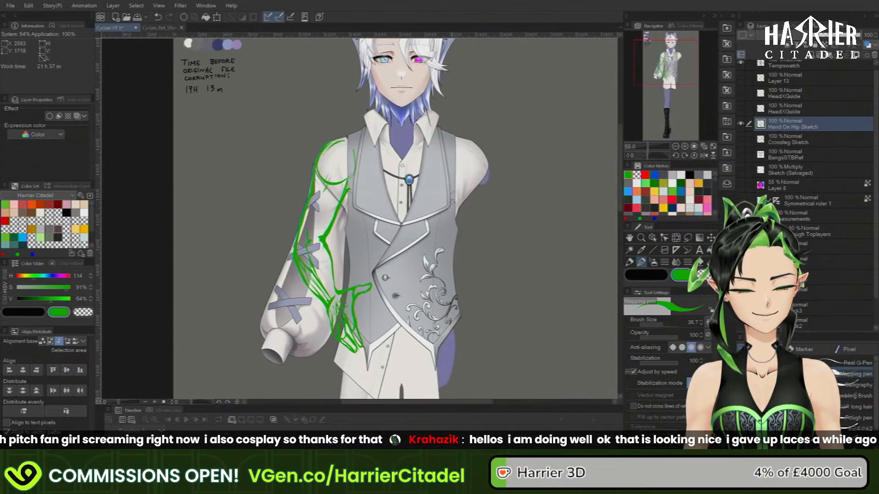
scroll(359, 146, down, 3)
scroll(363, 152, down, 5)
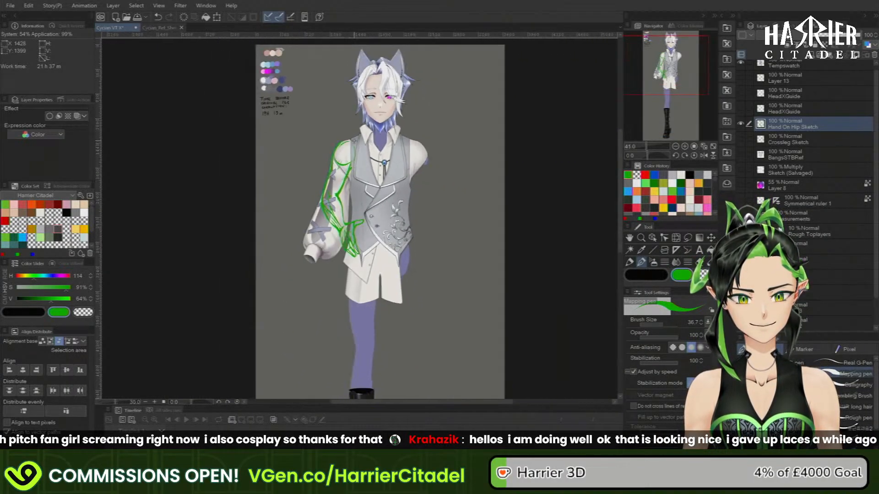
scroll(373, 169, up, 5)
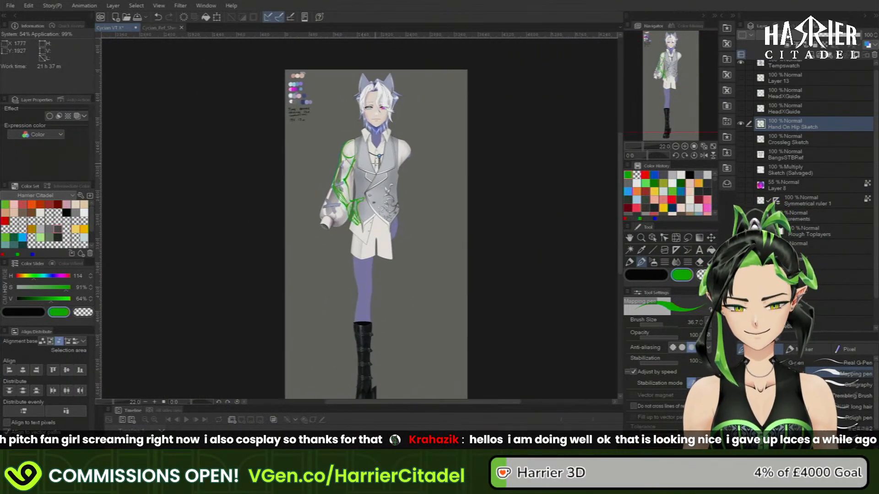
scroll(375, 163, up, 2)
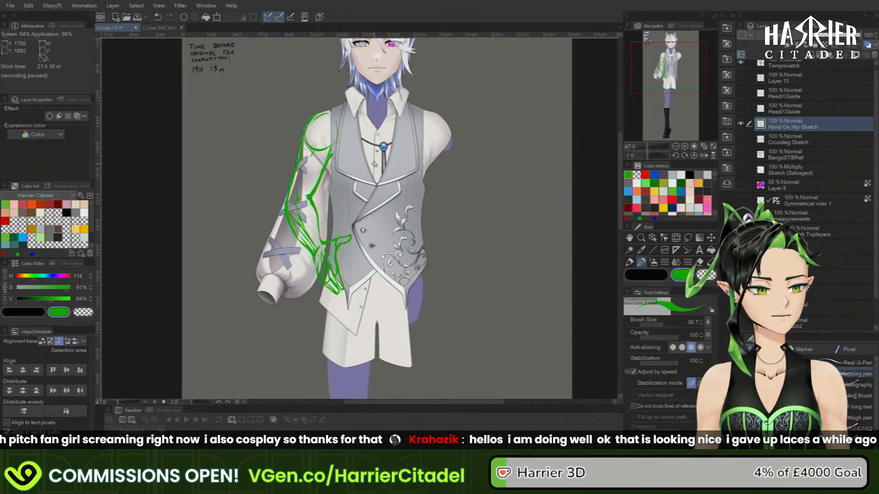
- Add a new layer above Hand On Hip Sketch and name it Arms Crossed Sketch
click(812, 56)
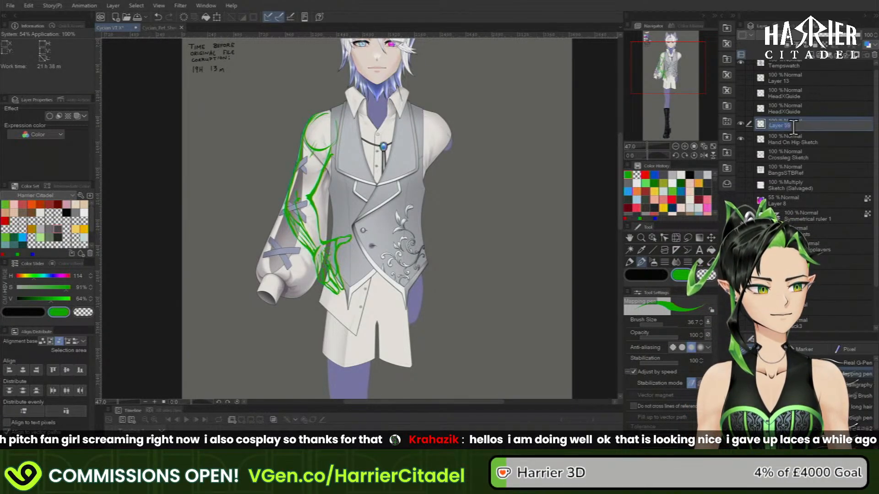
text(Ad)
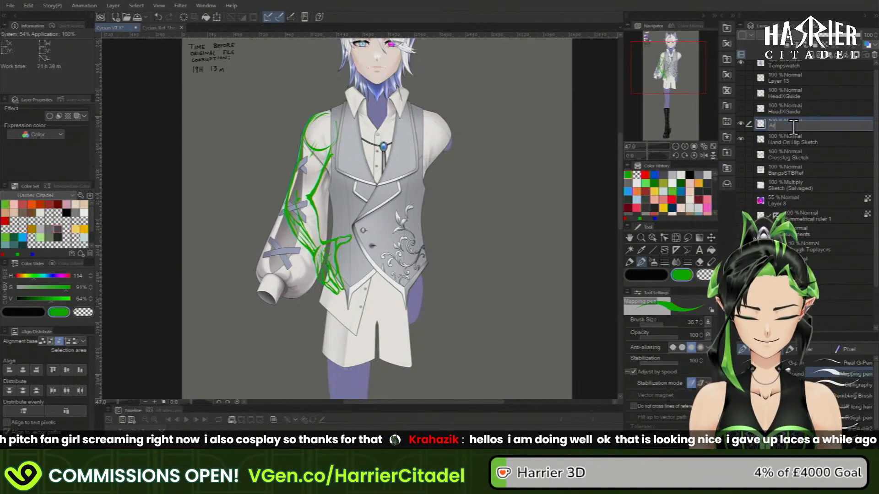
text(ms Cro)
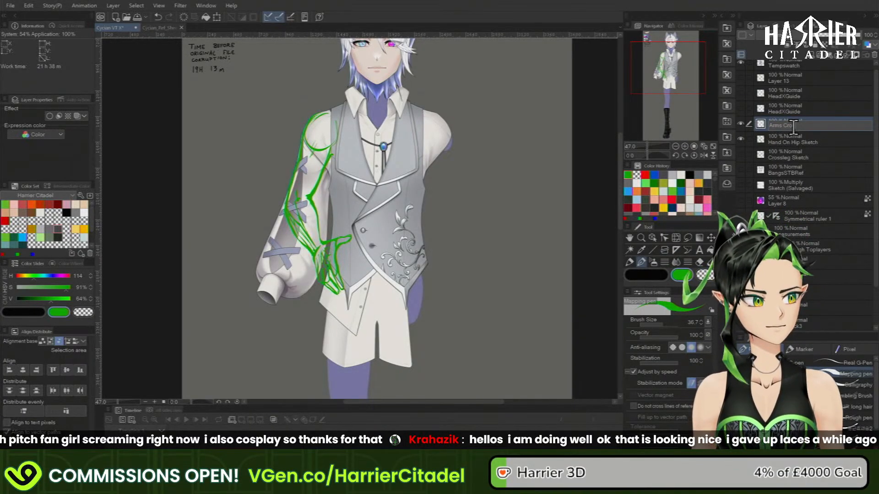
text(ssed Ske)
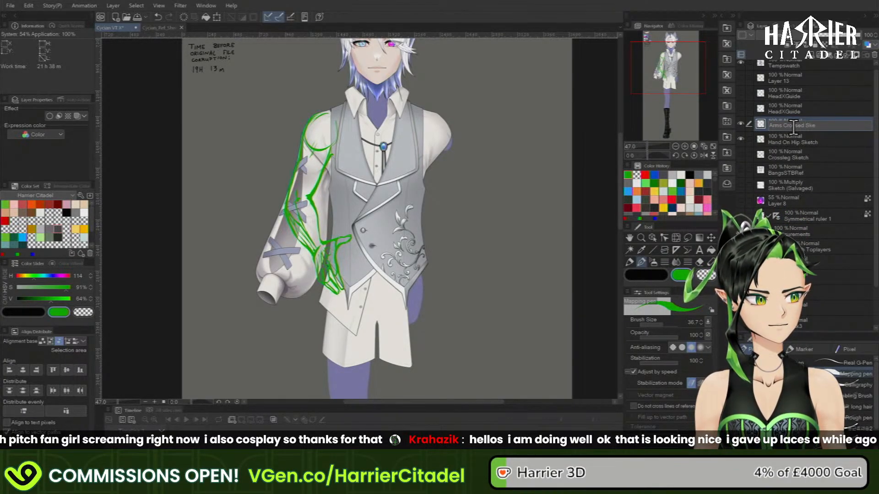
text(tch)
key(Return)
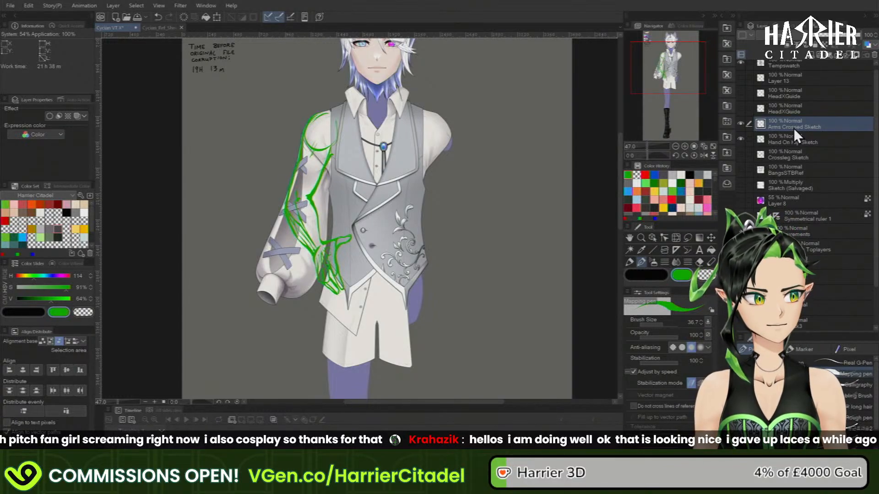
- Hide the hand-on-hip sketch and the outfit, and sketch a green arm from the shoulder down and folded across the chest
click(740, 138)
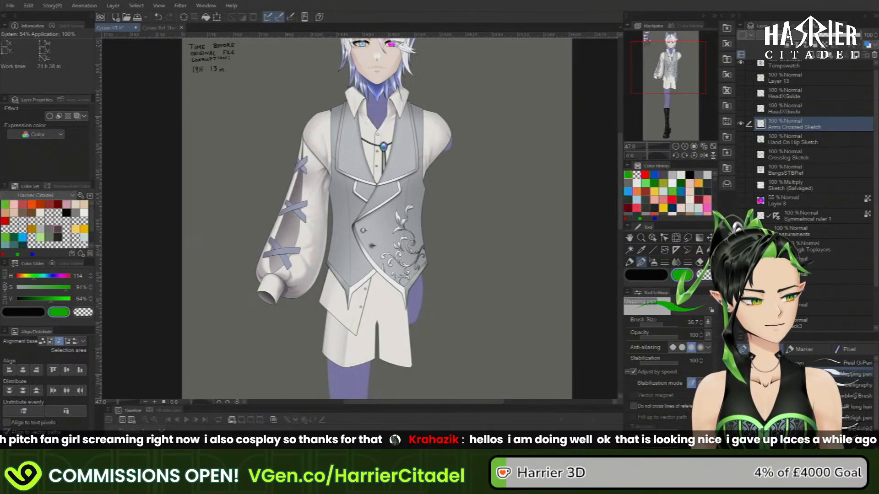
click(740, 293)
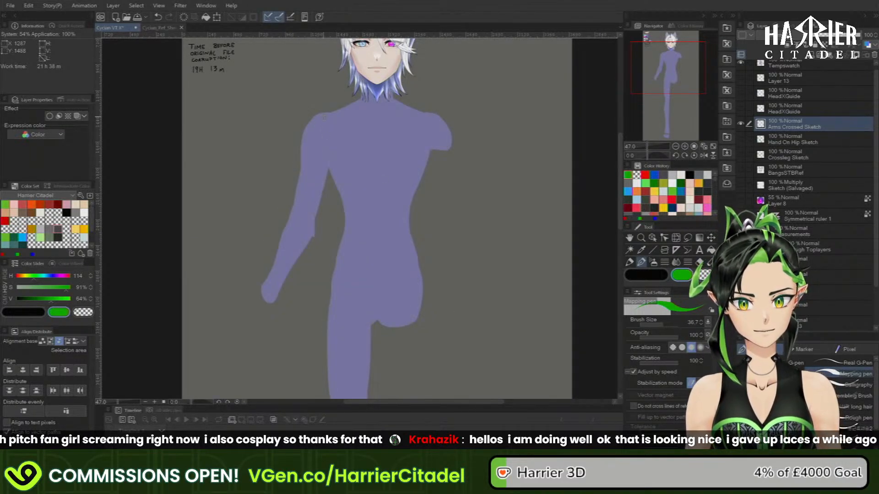
mouse_move(324, 118)
mouse_down()
mouse_move(310, 130)
mouse_move(323, 115)
mouse_move(318, 165)
mouse_move(330, 153)
mouse_move(321, 164)
mouse_move(330, 197)
mouse_up()
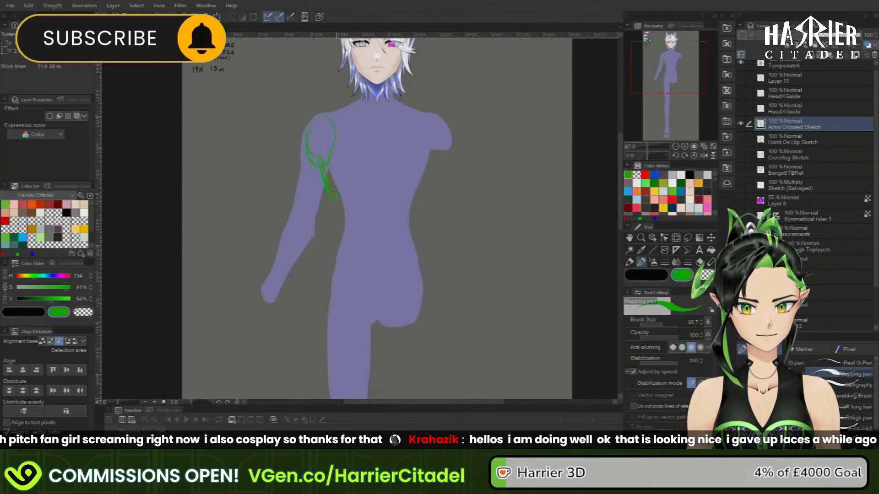
drag(334, 197, 414, 173)
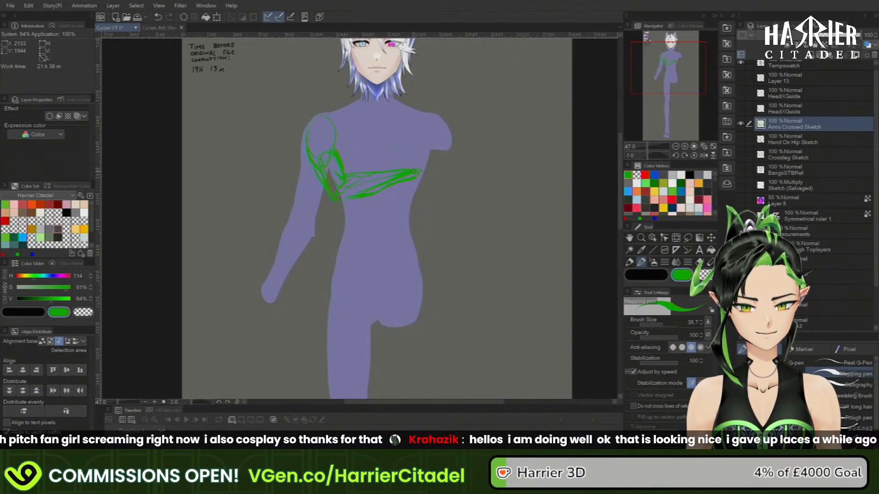
key(c)
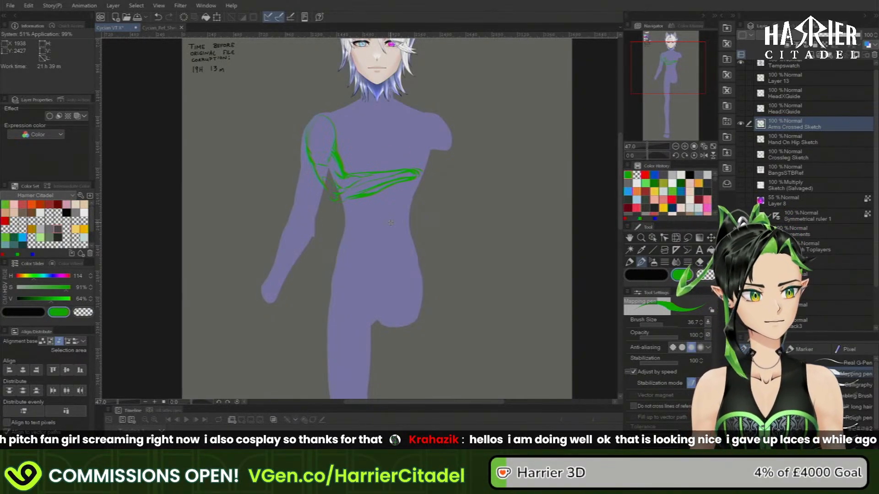
- Duplicate the Arms Crossed Sketch layer and select the lower copy with red as the drawing color
click(645, 175)
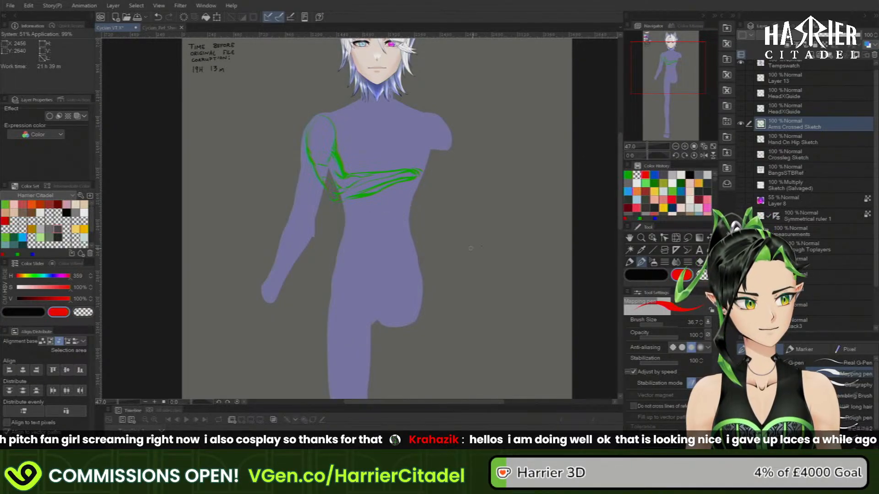
key(ctrl+c)
key(ctrl+v)
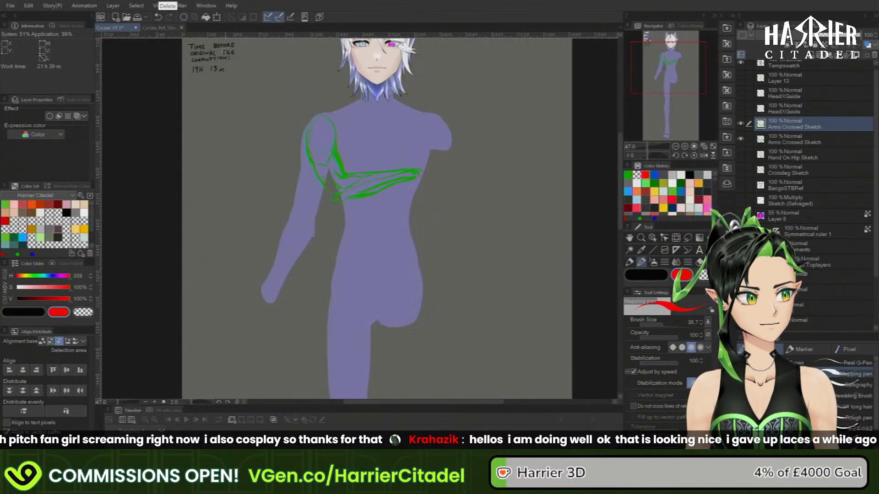
click(790, 143)
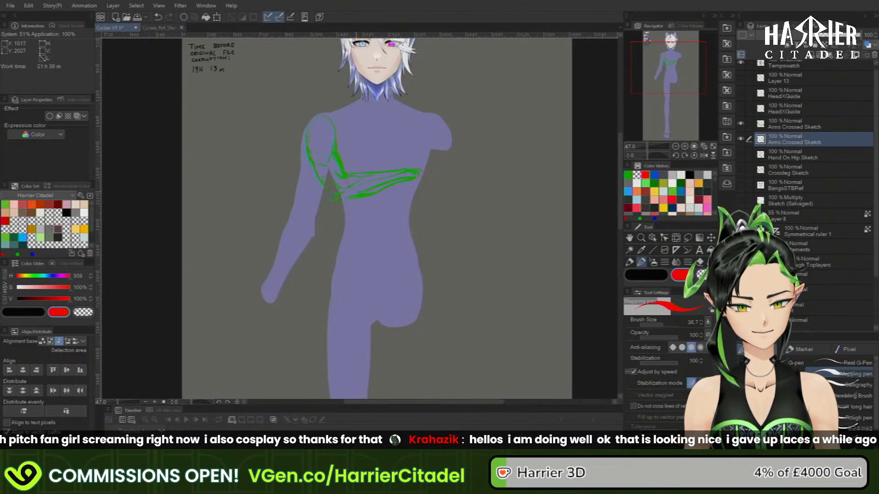
- Sketch the second arm's hand and forearm in red, crossing behind the green forearm out to the elbow
drag(347, 170, 369, 183)
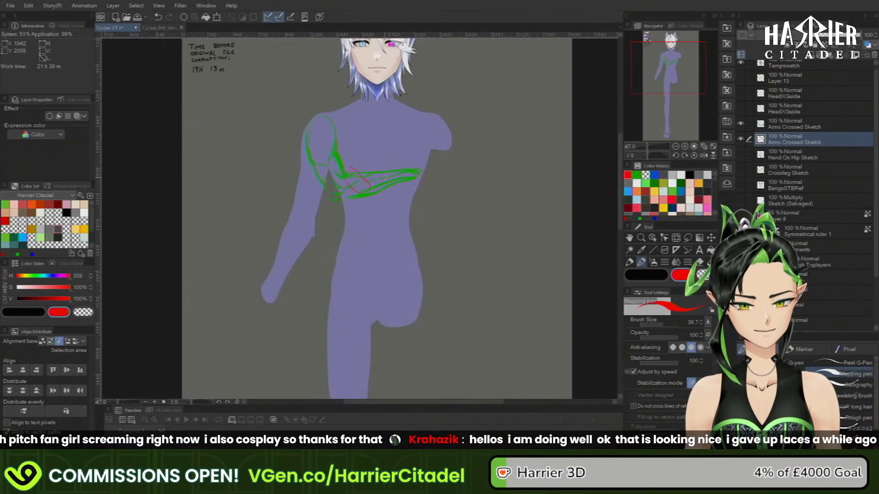
drag(371, 183, 438, 188)
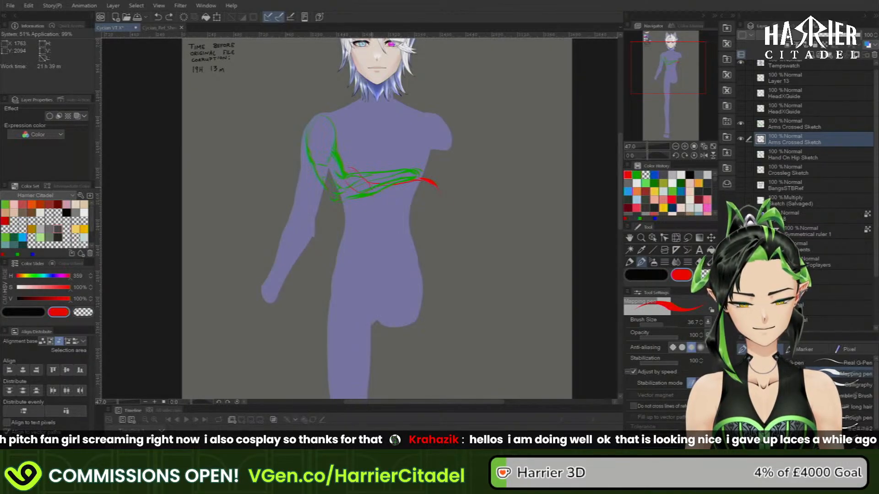
drag(377, 192, 415, 199)
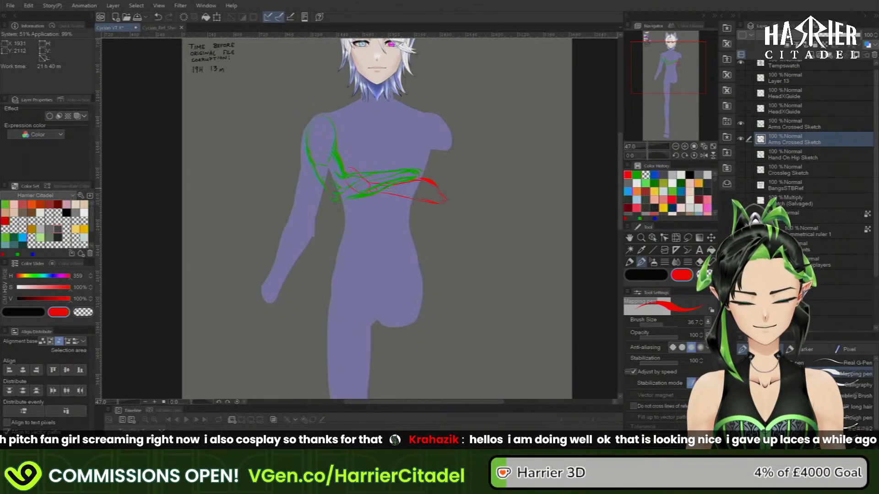
drag(392, 190, 433, 195)
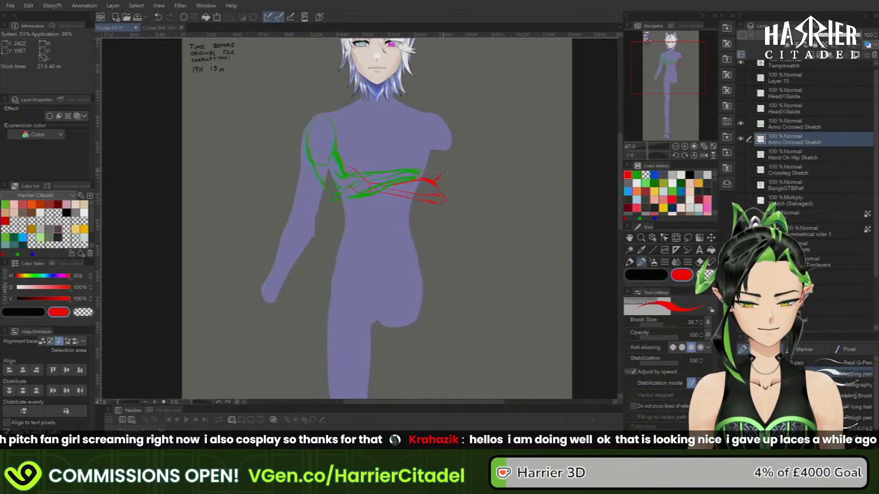
- Sketch the red arm's elbow, upper arm and oval shoulder over the cropped shoulder, undoing the first inner upper-arm line
drag(443, 173, 439, 191)
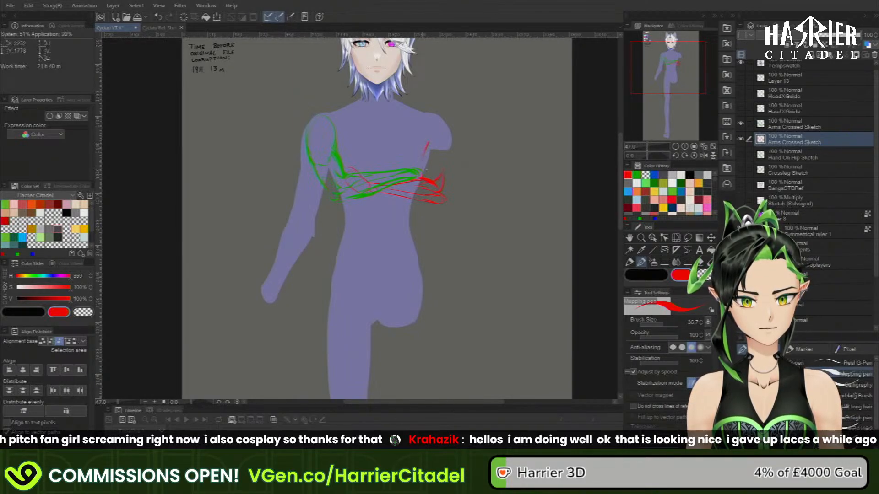
key(ctrl+z)
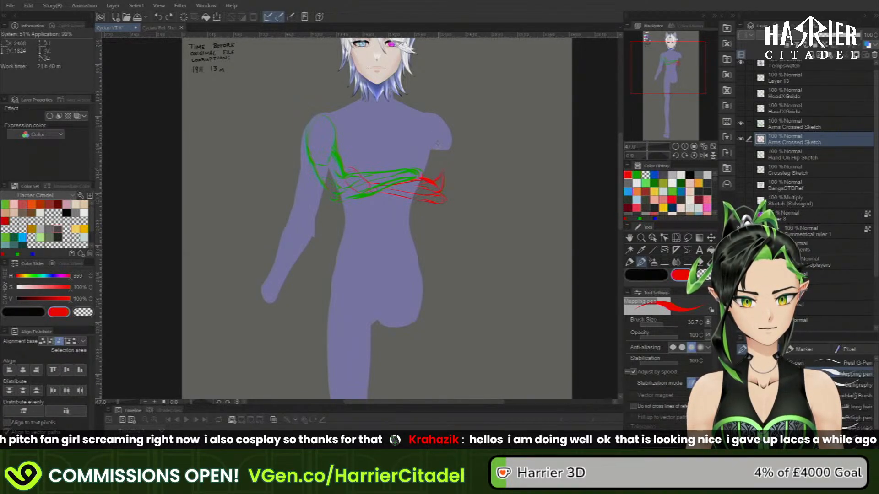
drag(432, 116, 450, 145)
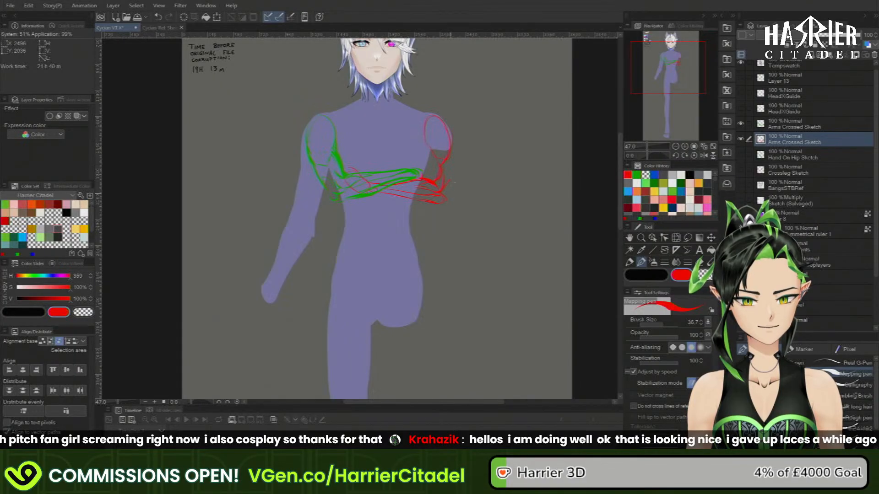
drag(450, 184, 447, 200)
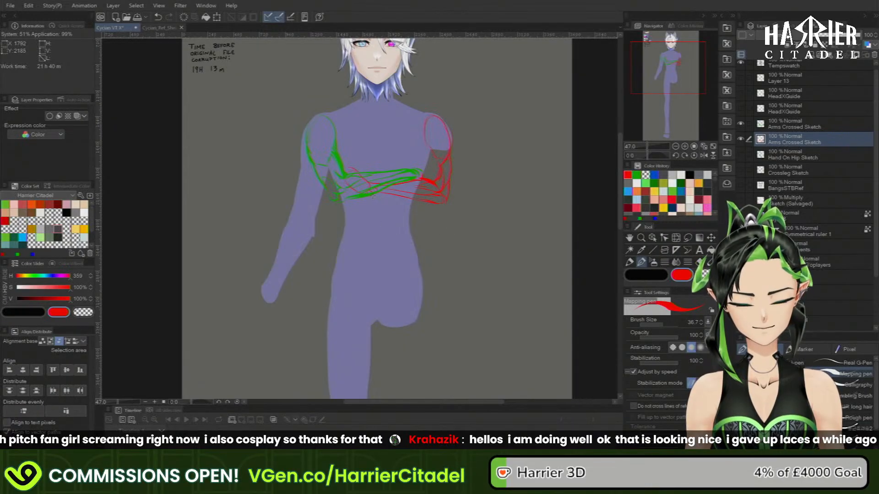
- Redraw the red arm's inner upper-arm line after undoing a forearm stroke, and adjust the arm with Liquify at brush size 233.5
drag(375, 195, 409, 204)
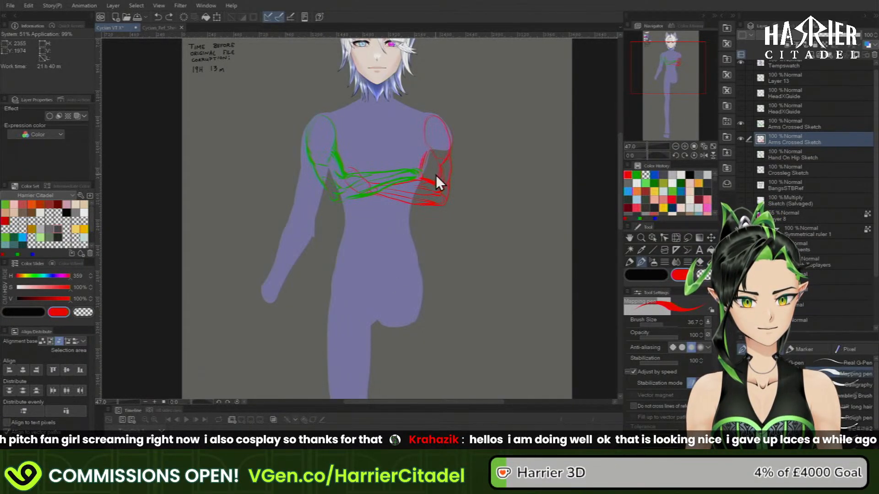
key(ctrl+z)
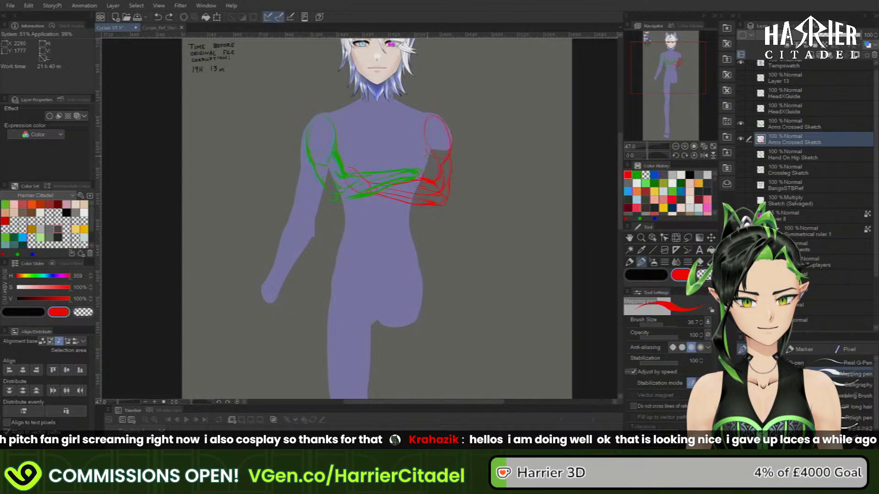
drag(428, 148, 423, 165)
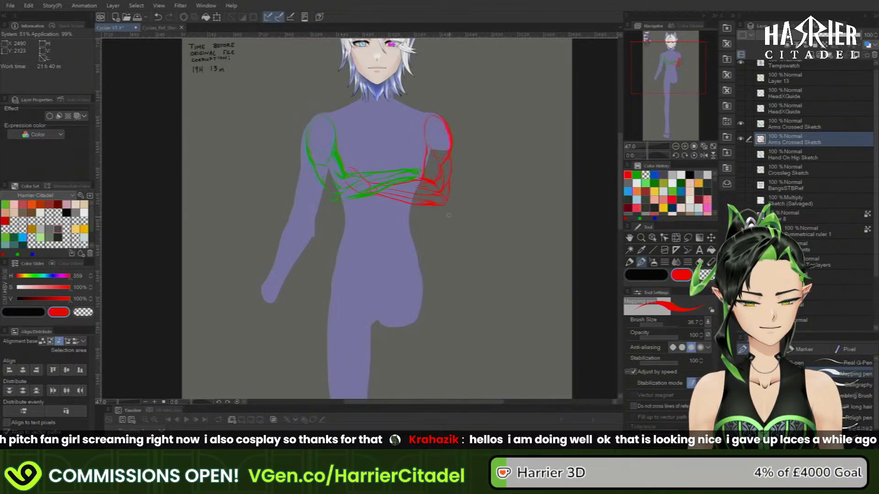
click(687, 249)
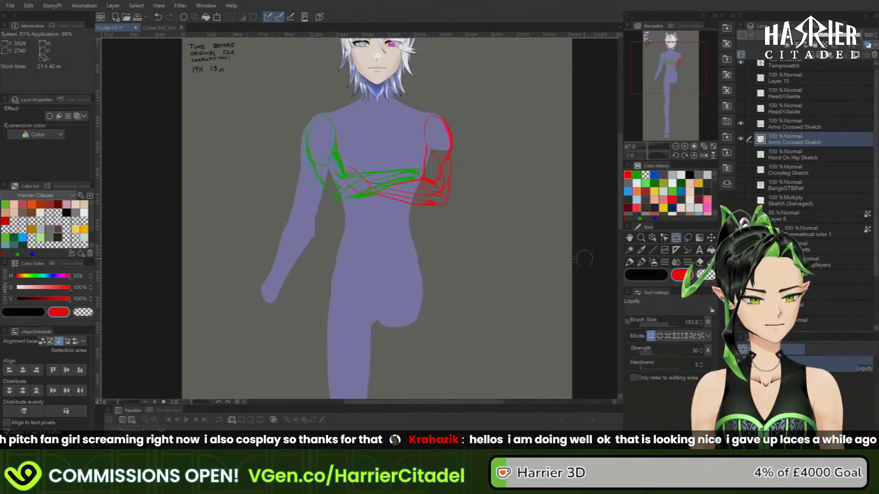
click(670, 325)
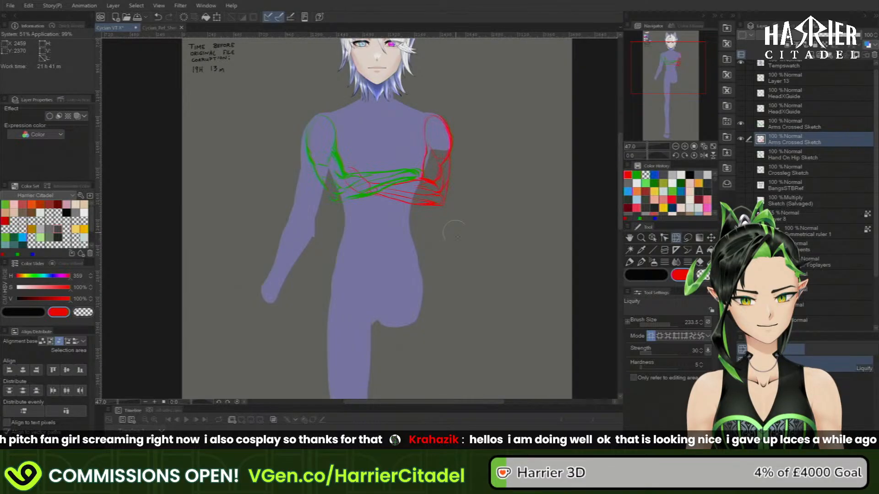
- Sketch the green hand at the red elbow on the upper Arms Crossed Sketch layer, and the red hand by the green upper arm on the lower
click(794, 124)
click(637, 175)
click(642, 263)
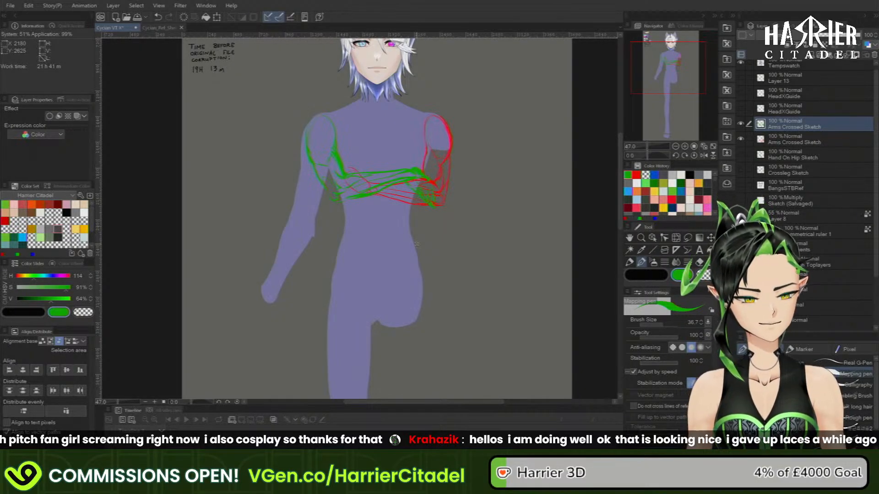
click(812, 140)
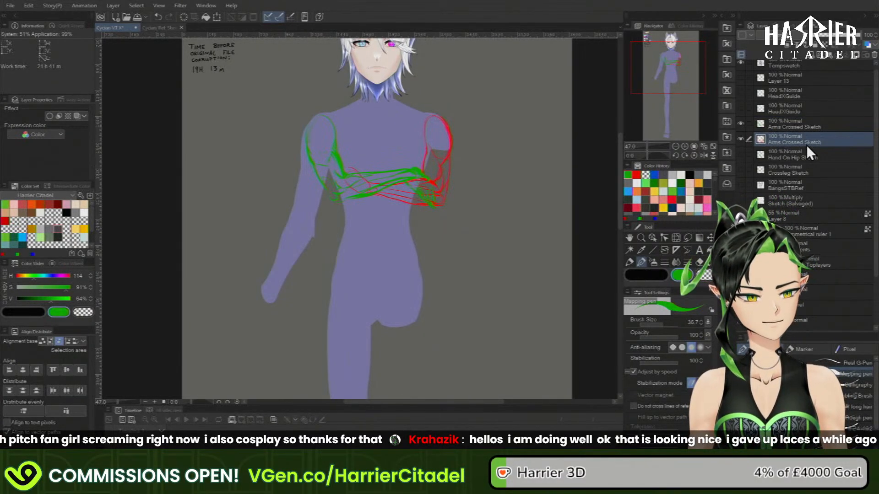
click(636, 175)
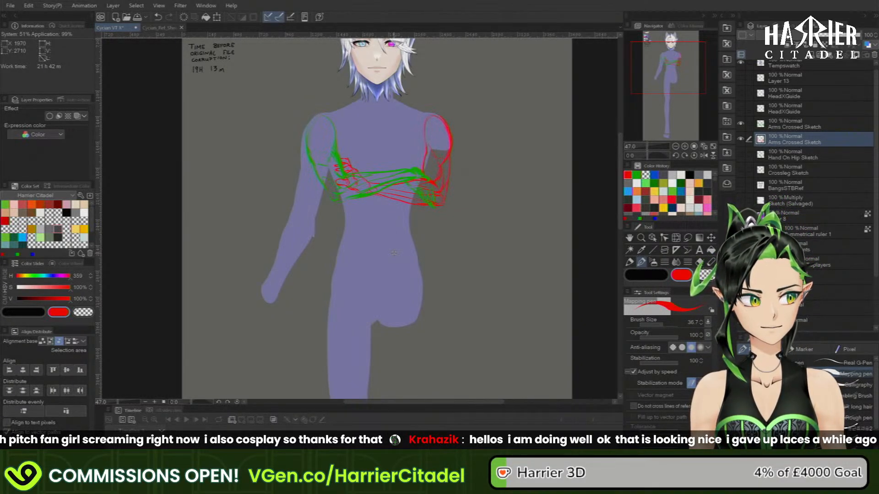
- Show the Sketch (Salvaged) outfit and reshape both Arms Crossed Sketch layers against it with Liquify at brush size 538.3
click(741, 201)
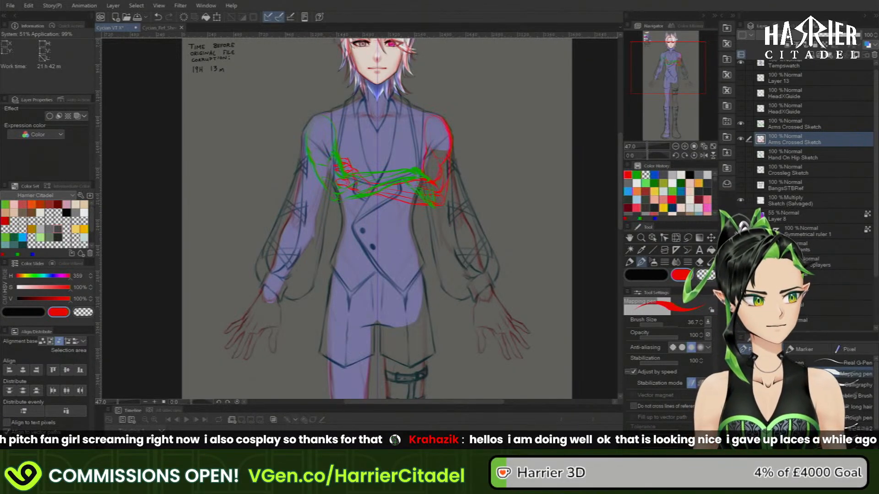
click(677, 239)
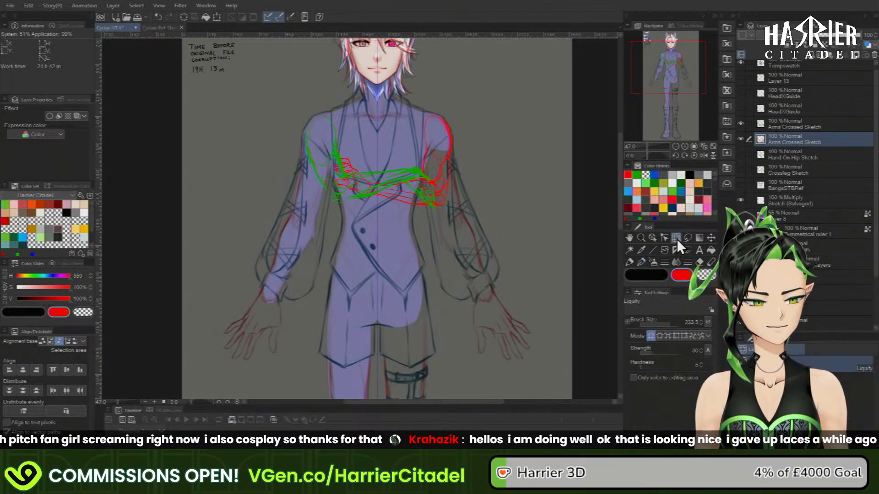
click(673, 325)
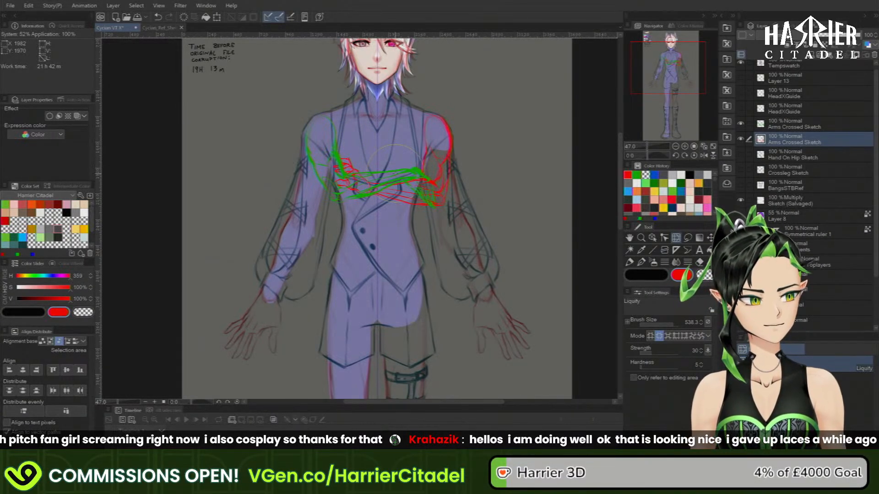
click(788, 125)
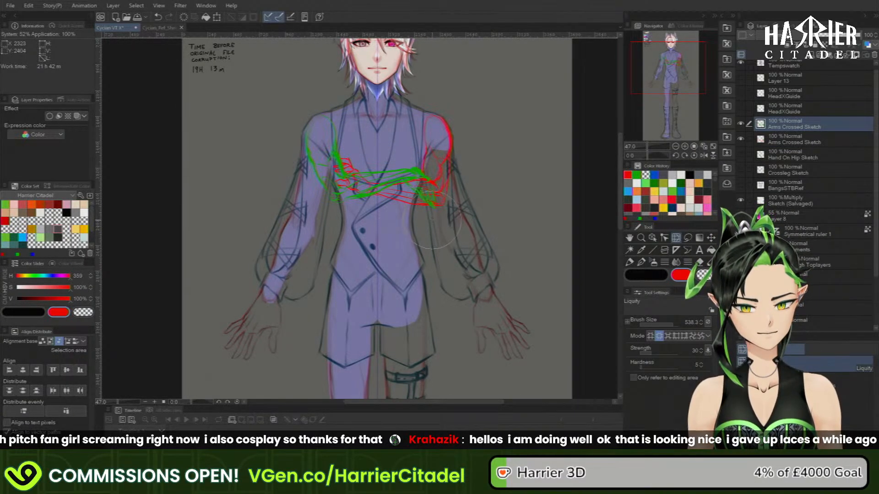
click(651, 336)
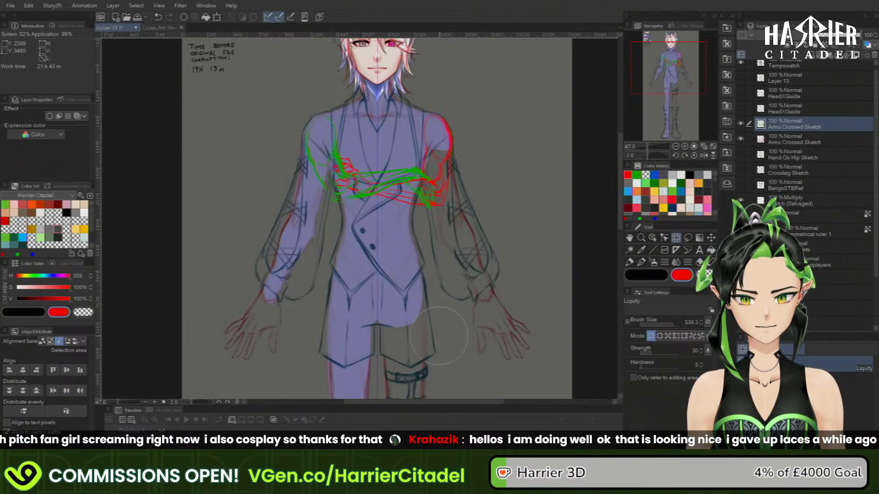
click(795, 140)
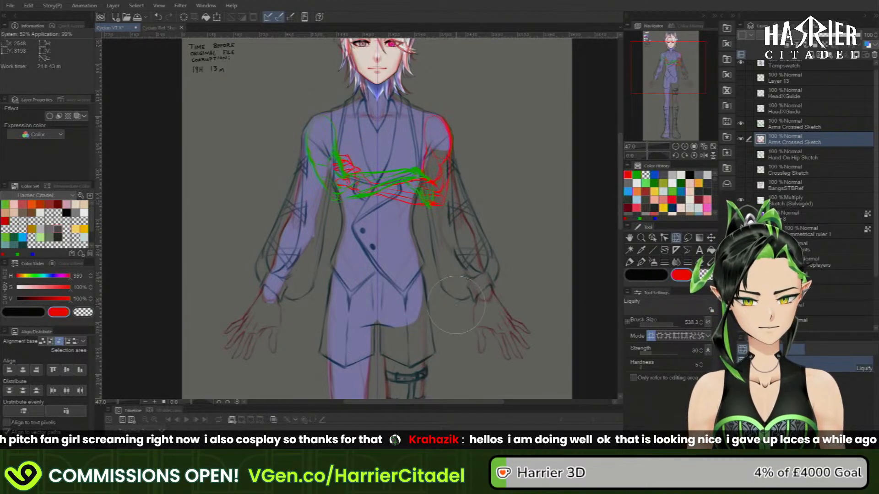
click(797, 128)
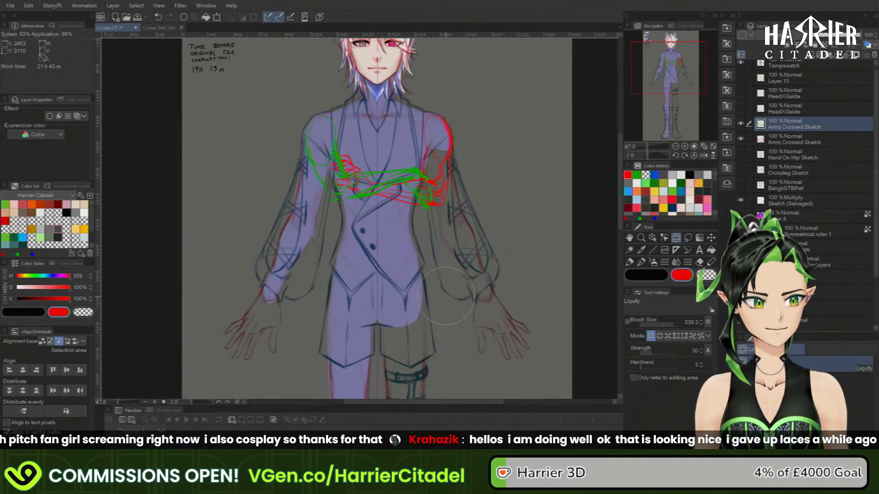
- Hide the outfit sketch and liquify both Arms Crossed Sketch layers together at brush size 1775
click(741, 200)
click(712, 146)
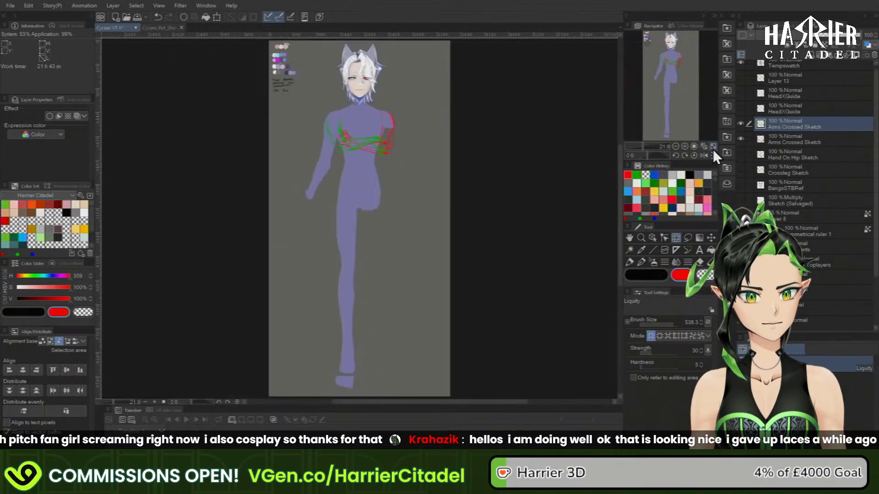
drag(707, 129, 672, 119)
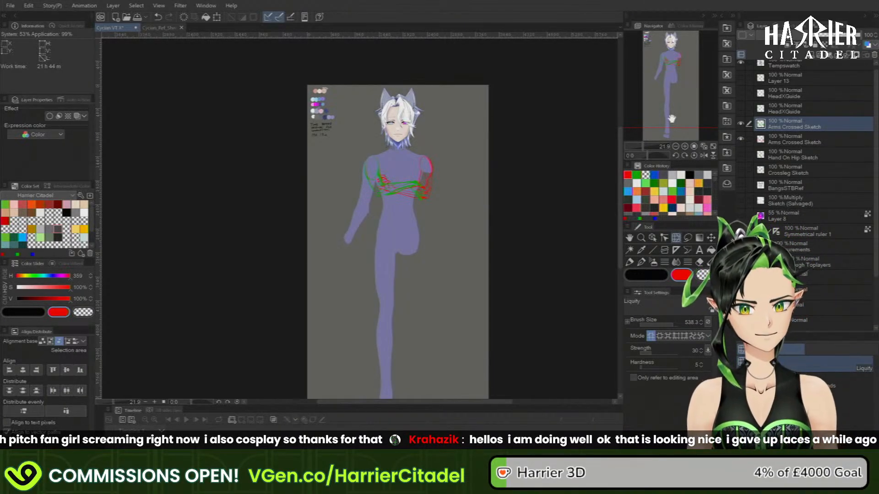
click(749, 139)
click(677, 323)
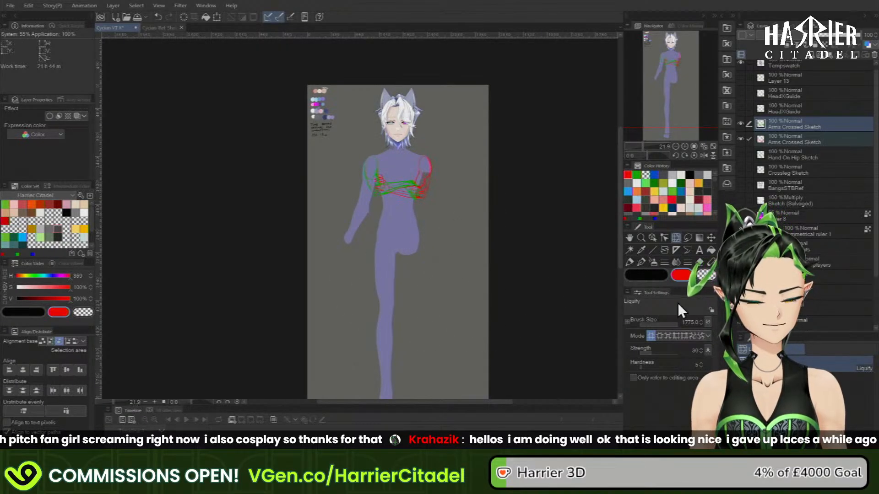
click(749, 139)
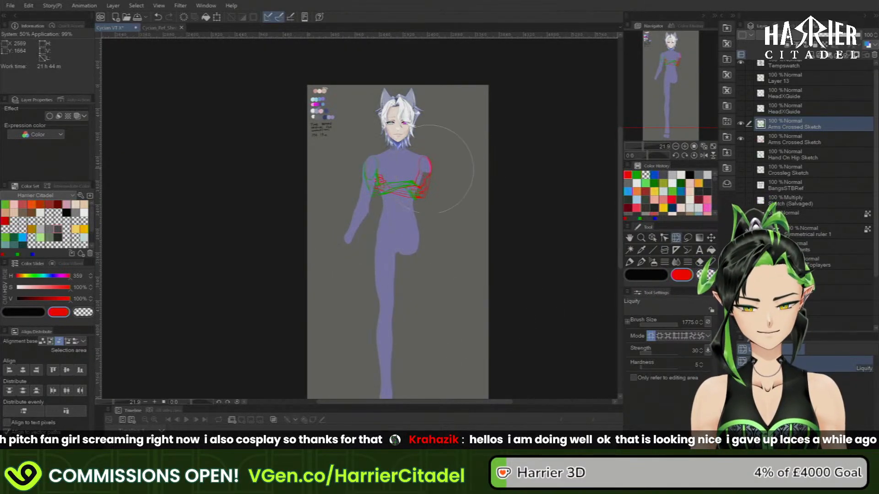
- Refine the green arm's upper arm and elbow with Liquify at brush sizes 233.5 and 507.1
scroll(430, 169, up, 5)
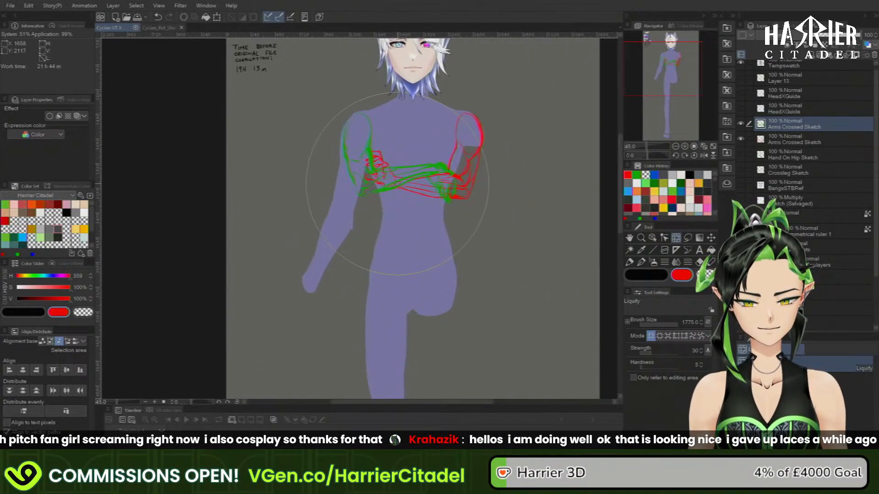
drag(671, 324, 656, 317)
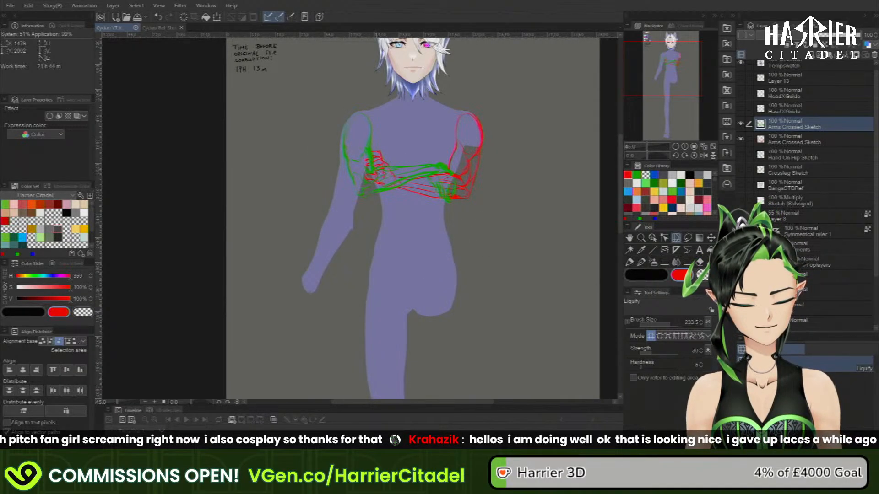
drag(671, 325, 673, 325)
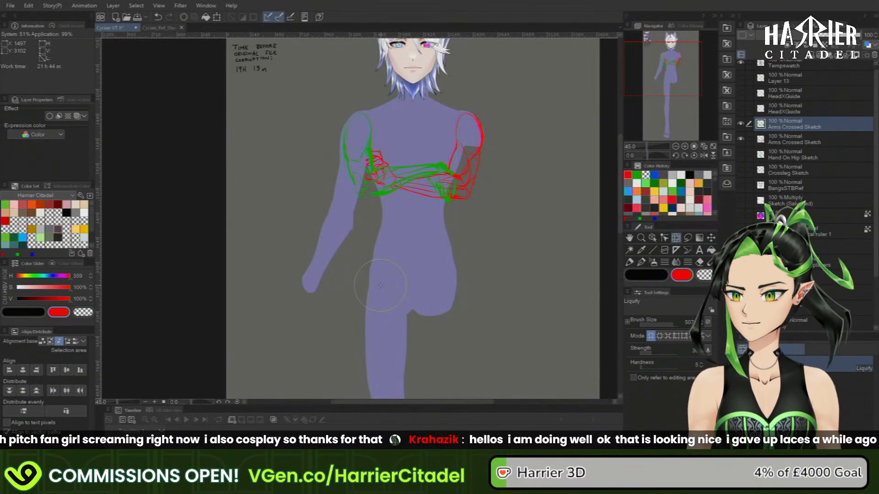
- Compare the crossed arms on the full figure with the Crossleg Sketch and Hand On Hip Sketch, showing and hiding each in turn
click(713, 147)
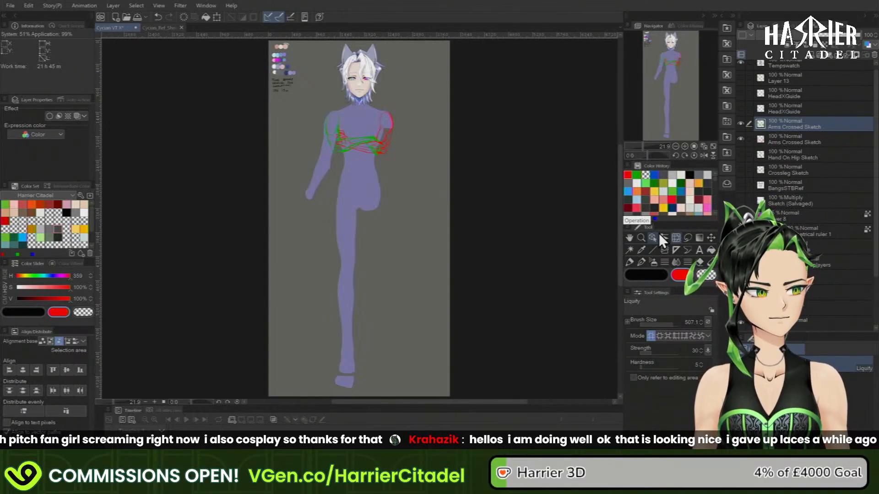
click(741, 169)
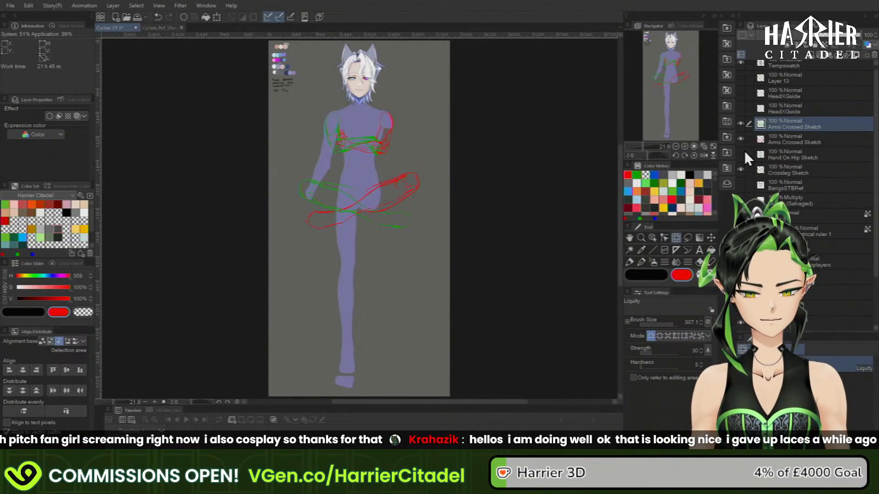
click(742, 170)
click(741, 155)
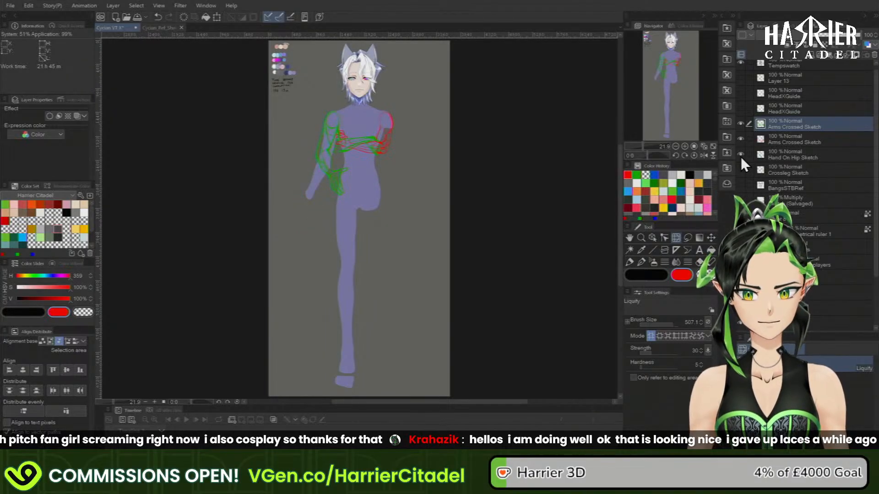
click(740, 156)
click(740, 170)
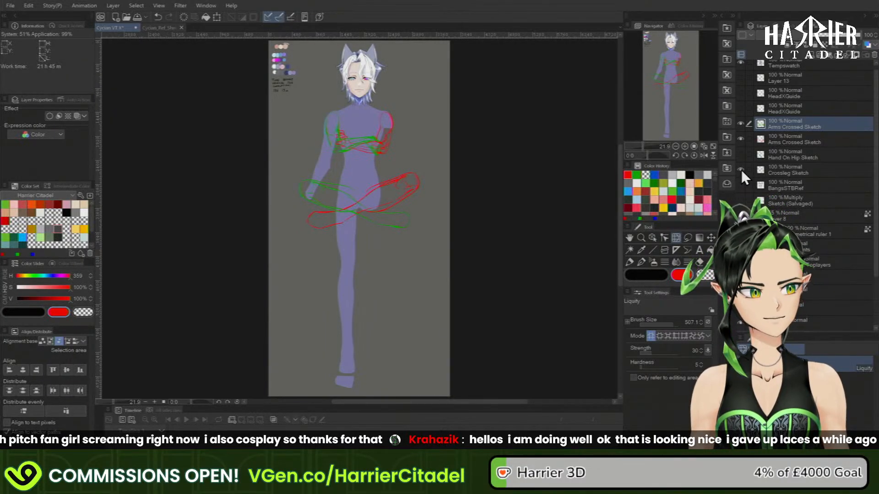
click(741, 170)
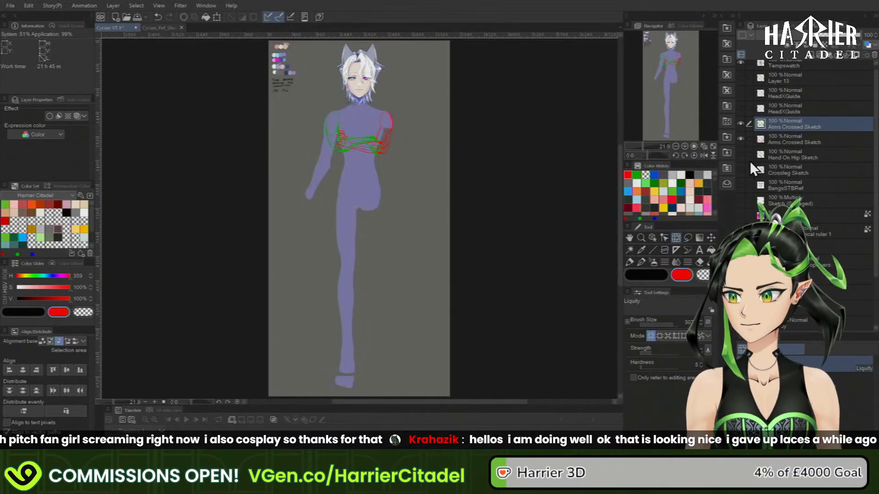